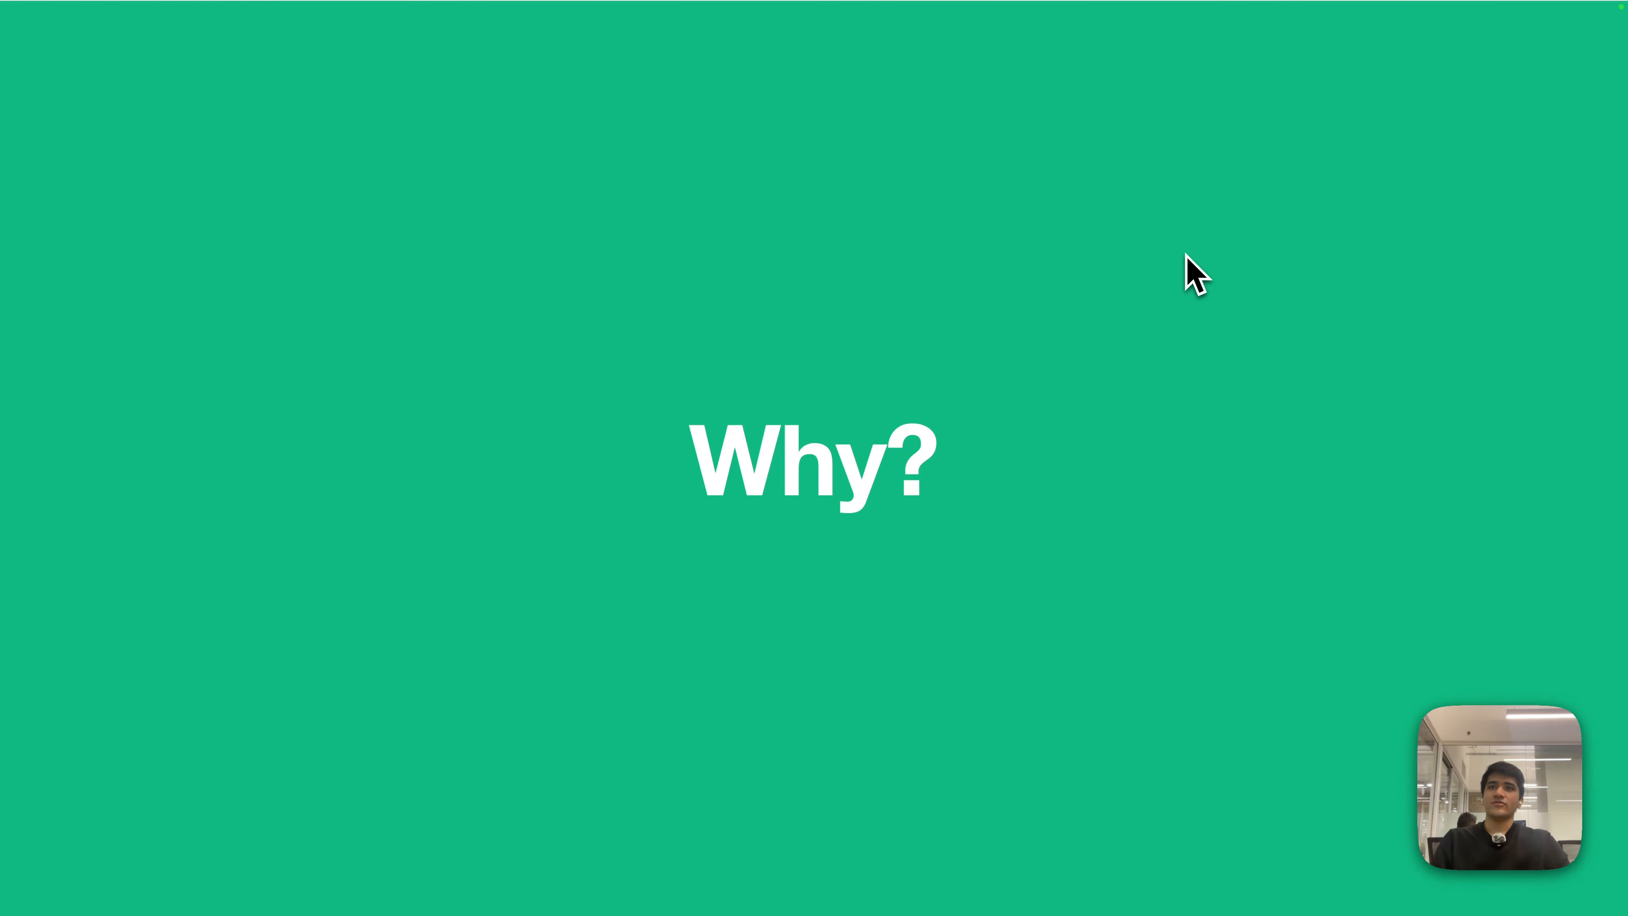
- Return from the slides to the Bank Reconciliation Tool and select the 11-04-2025 ₹59,400 deposit
key("ctrl+Right")
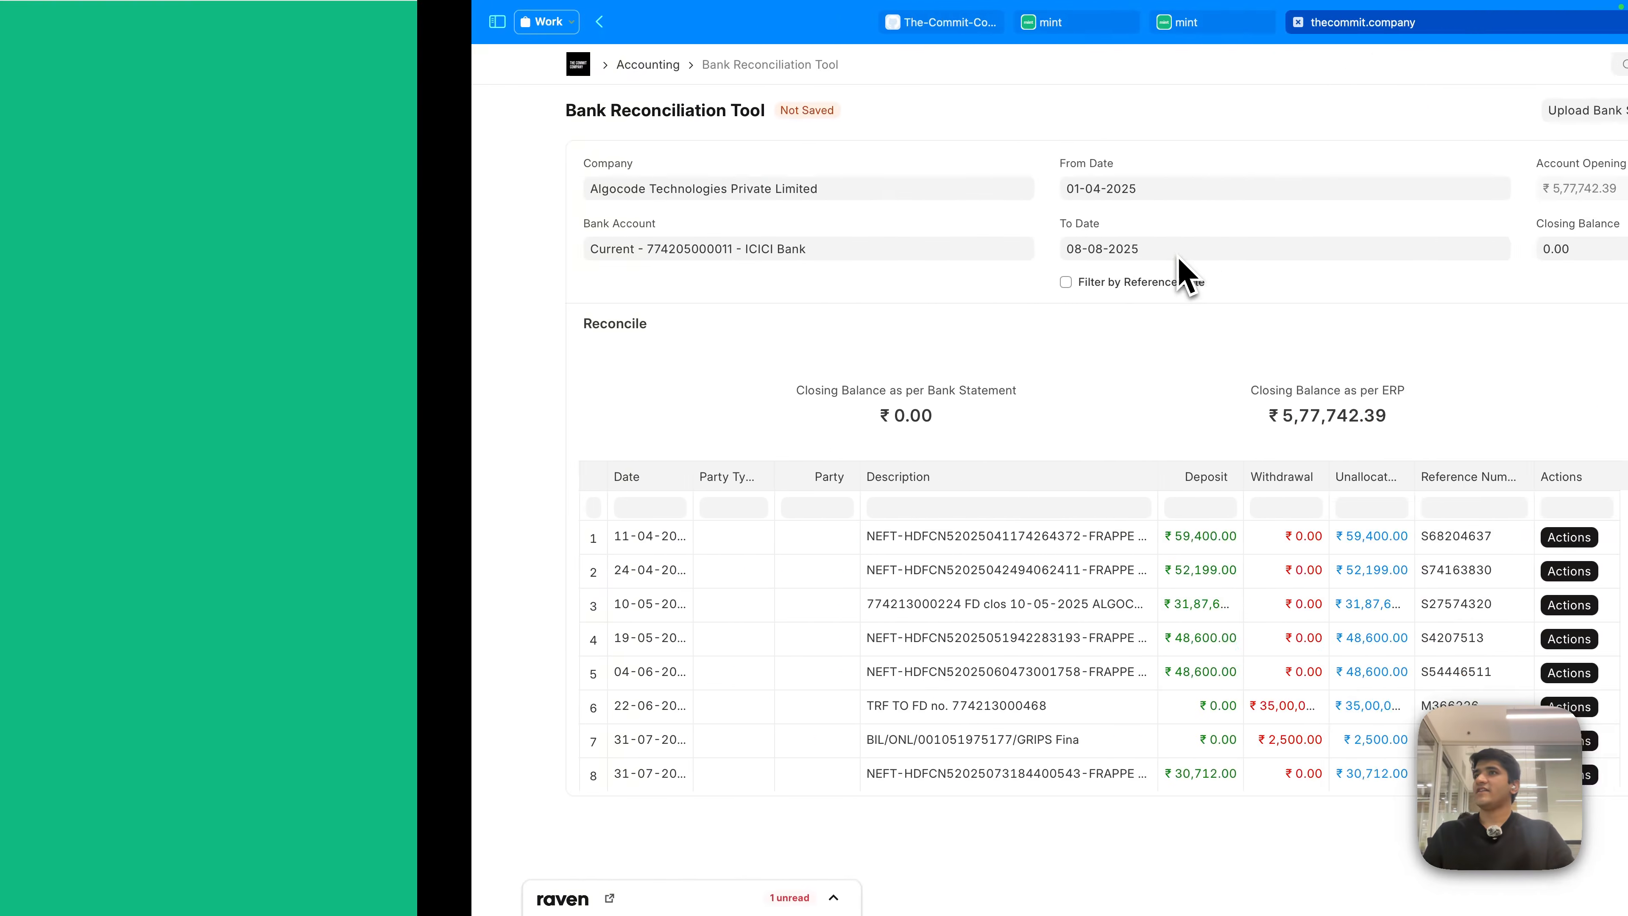
left_click(783, 101)
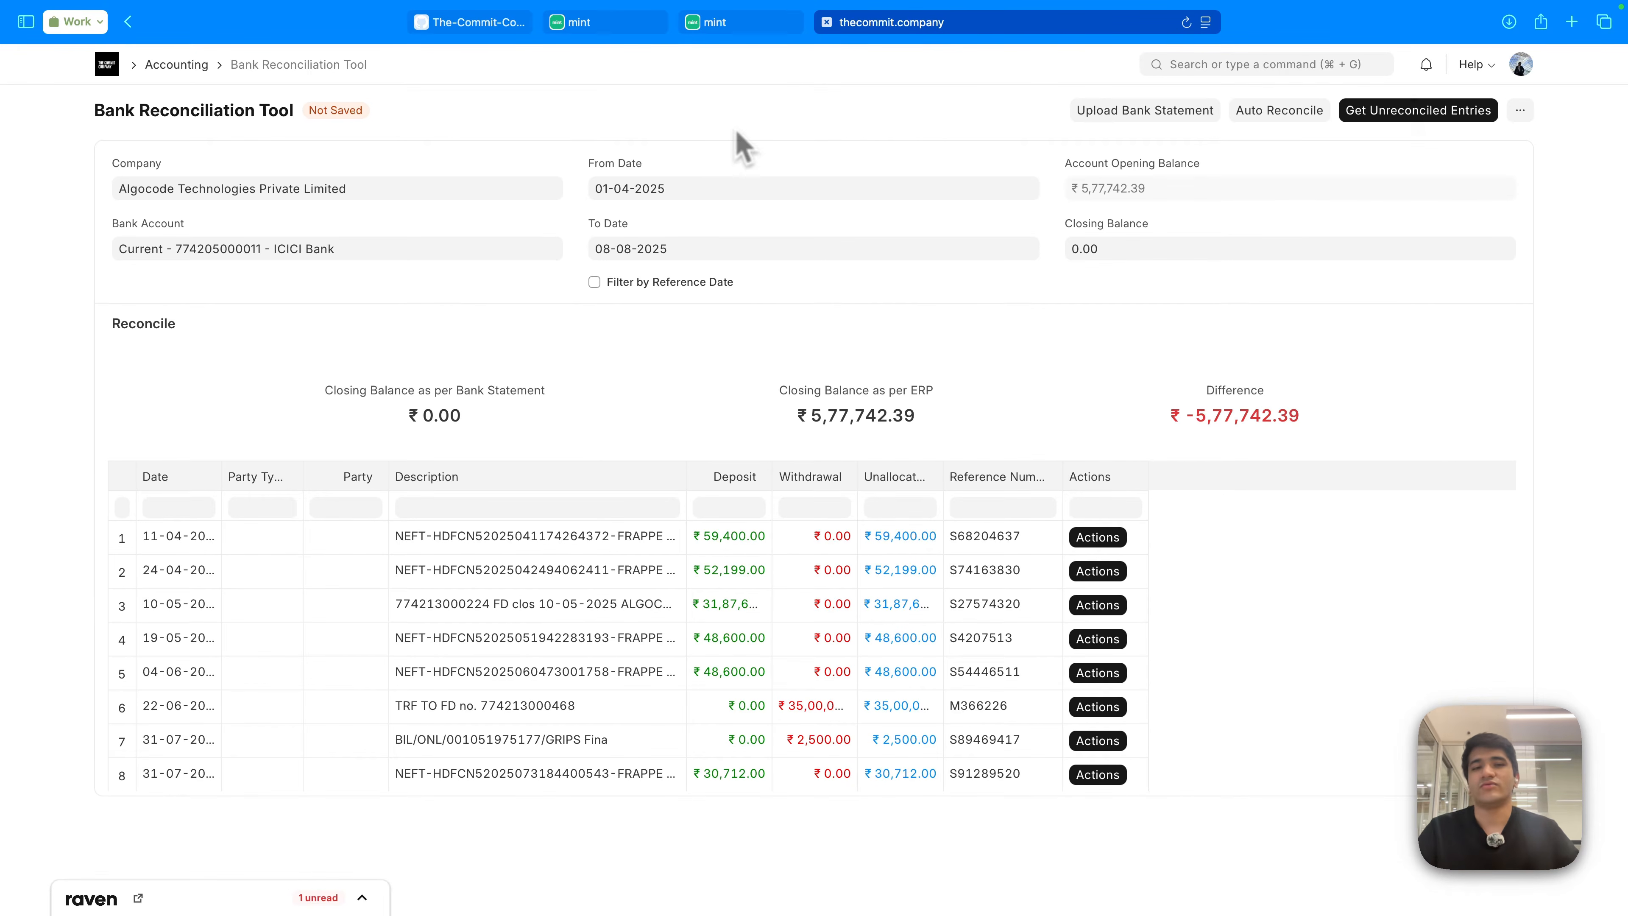
left_click(400, 544)
left_click(1108, 538)
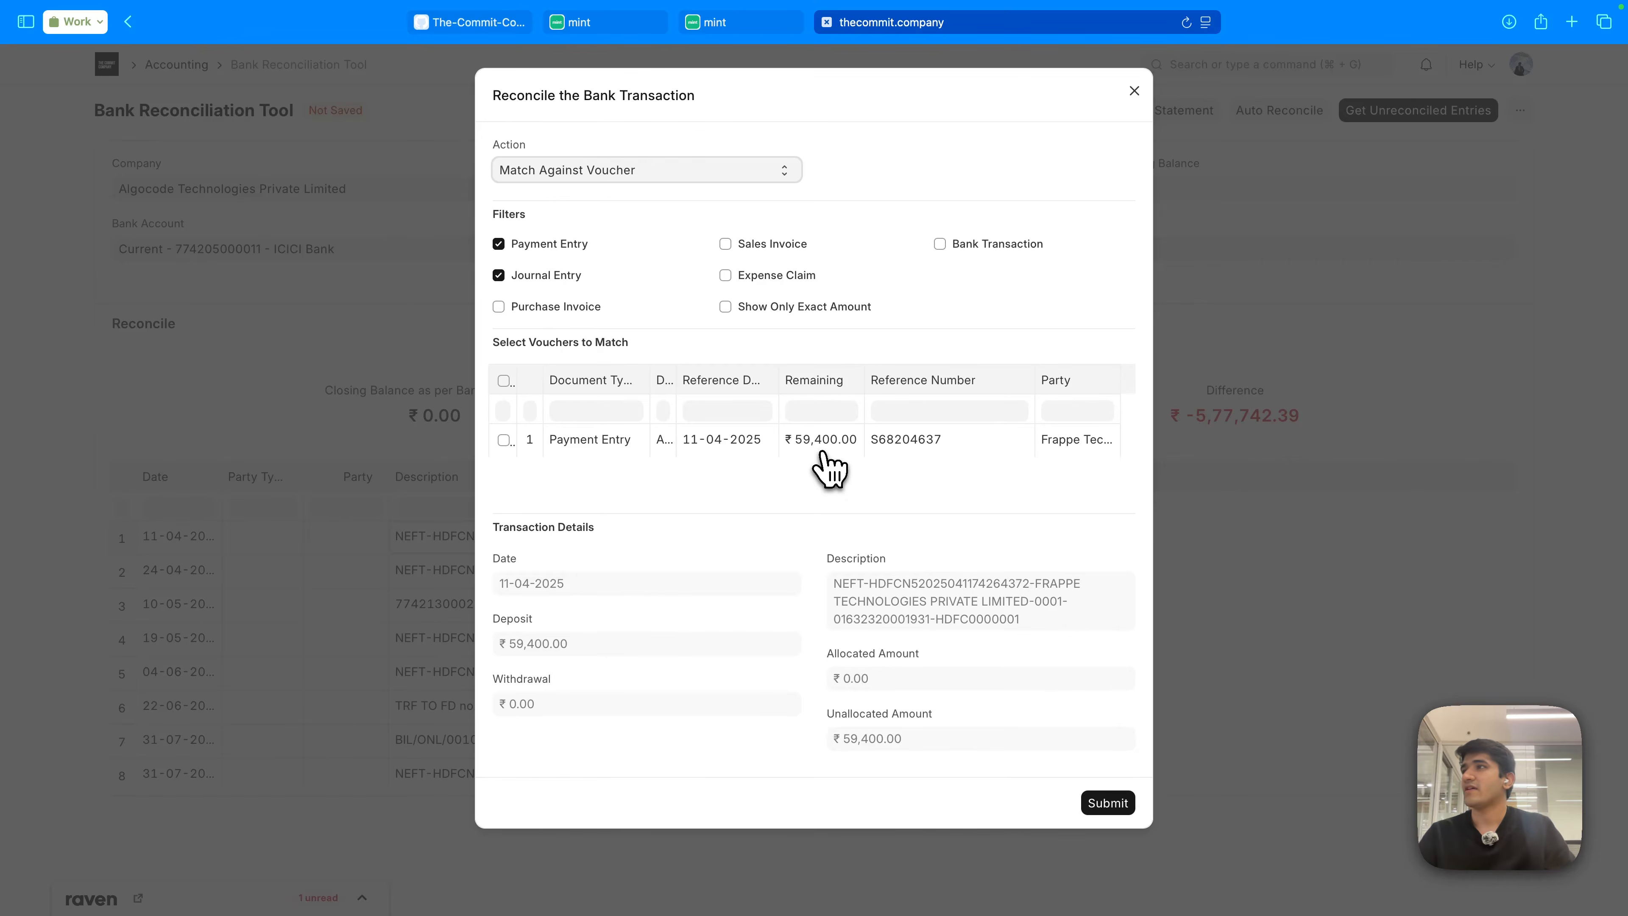
left_click(611, 180)
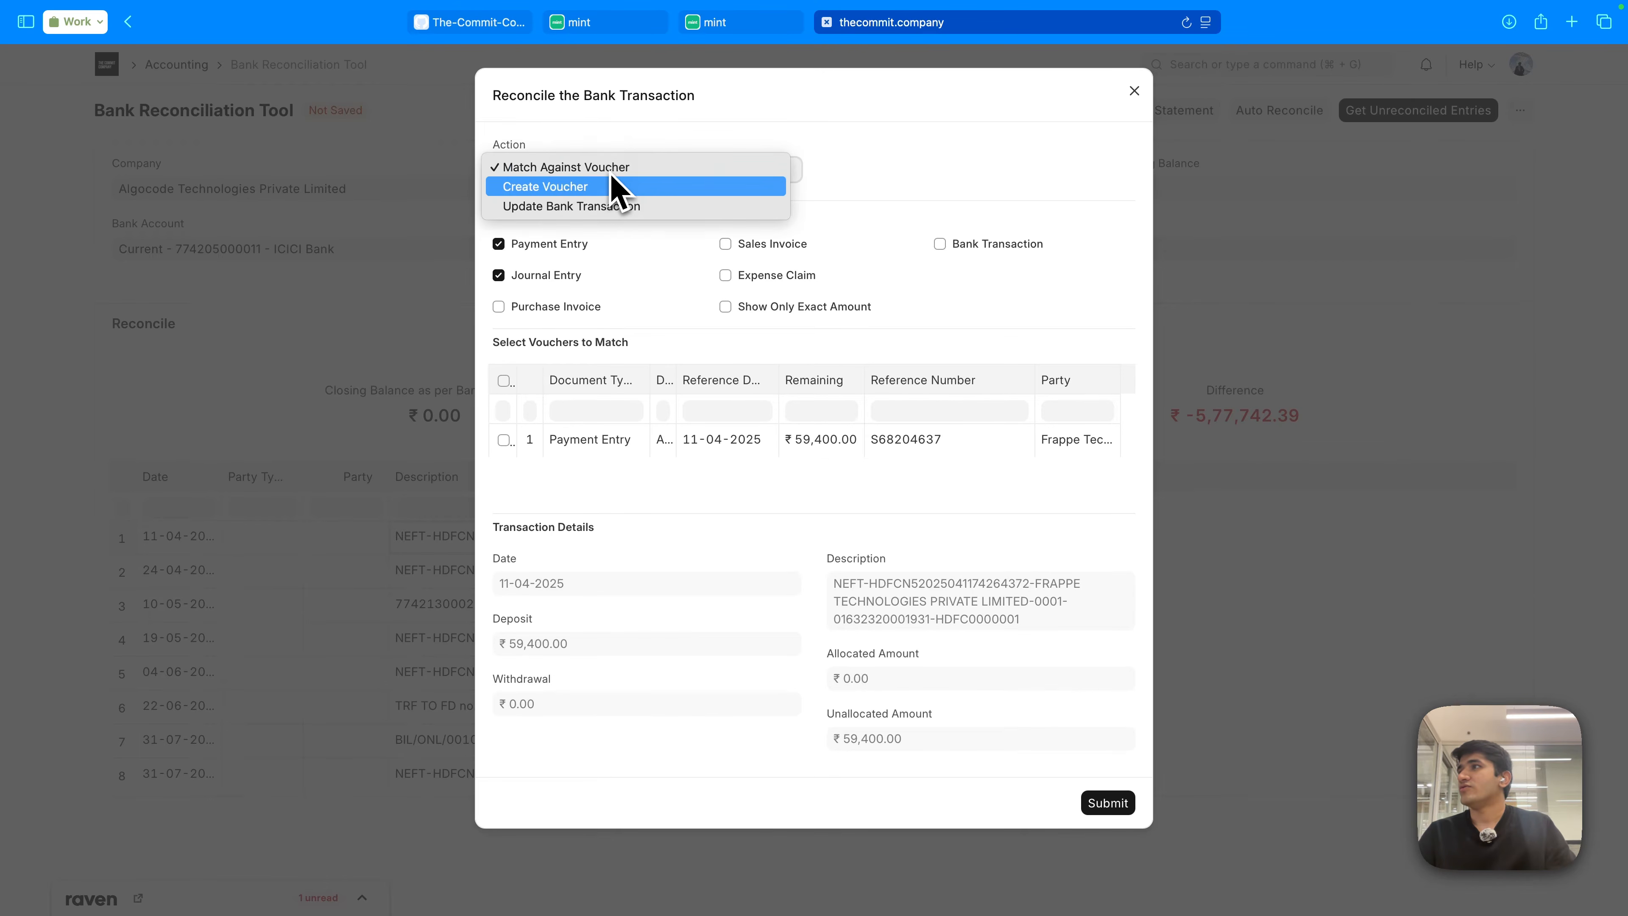
left_click(605, 184)
left_click(605, 172)
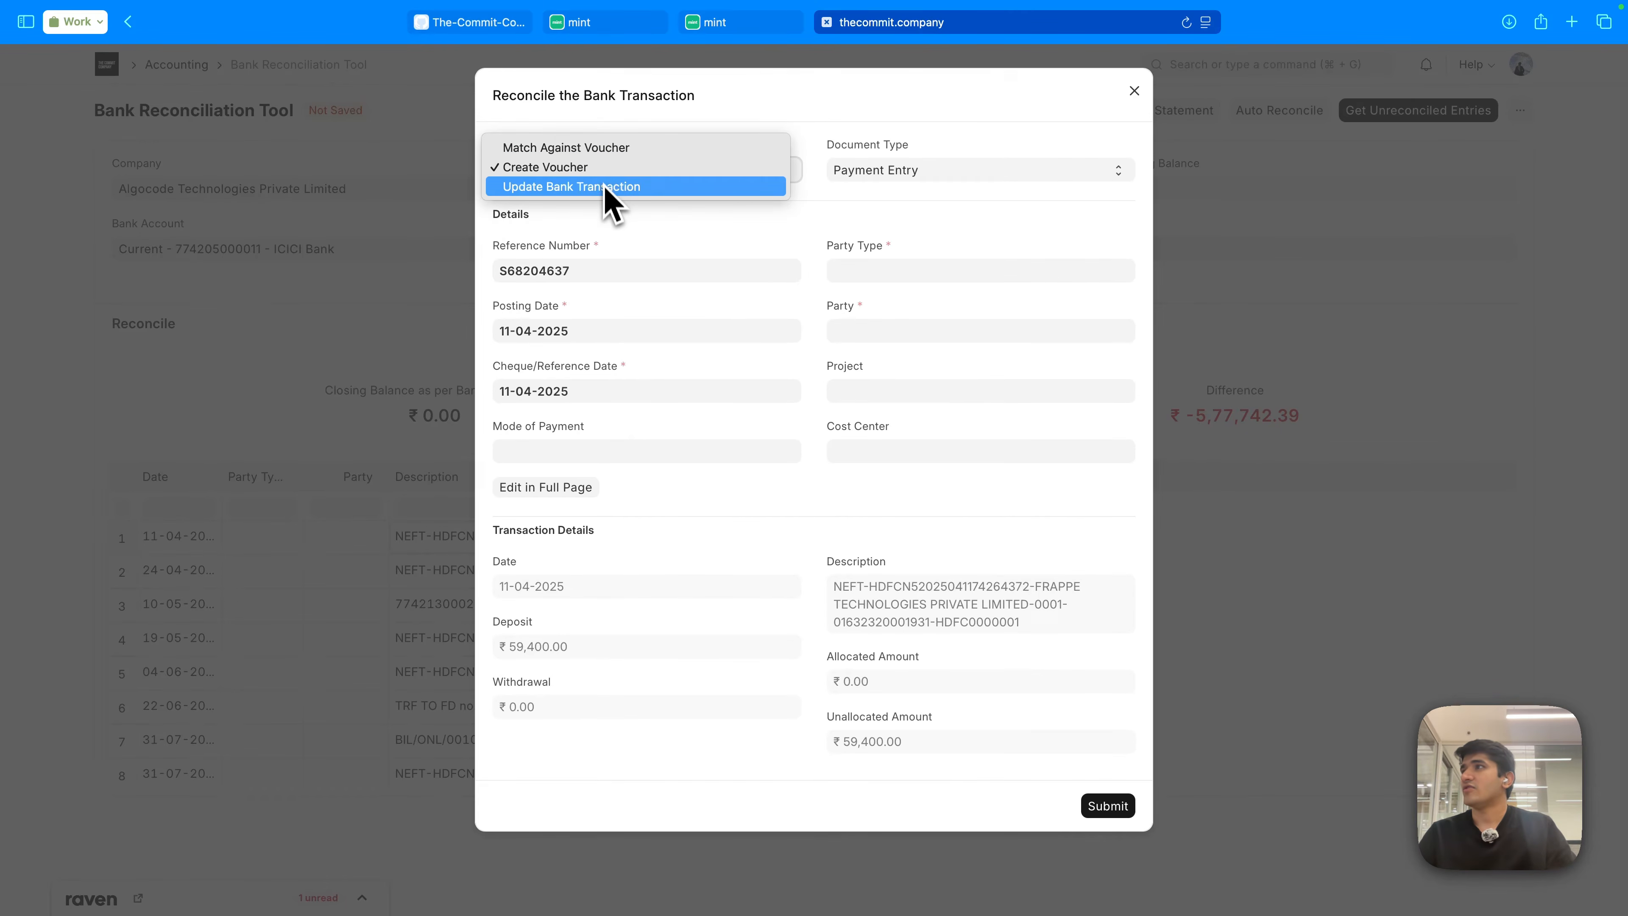
left_click(606, 190)
left_click(654, 178)
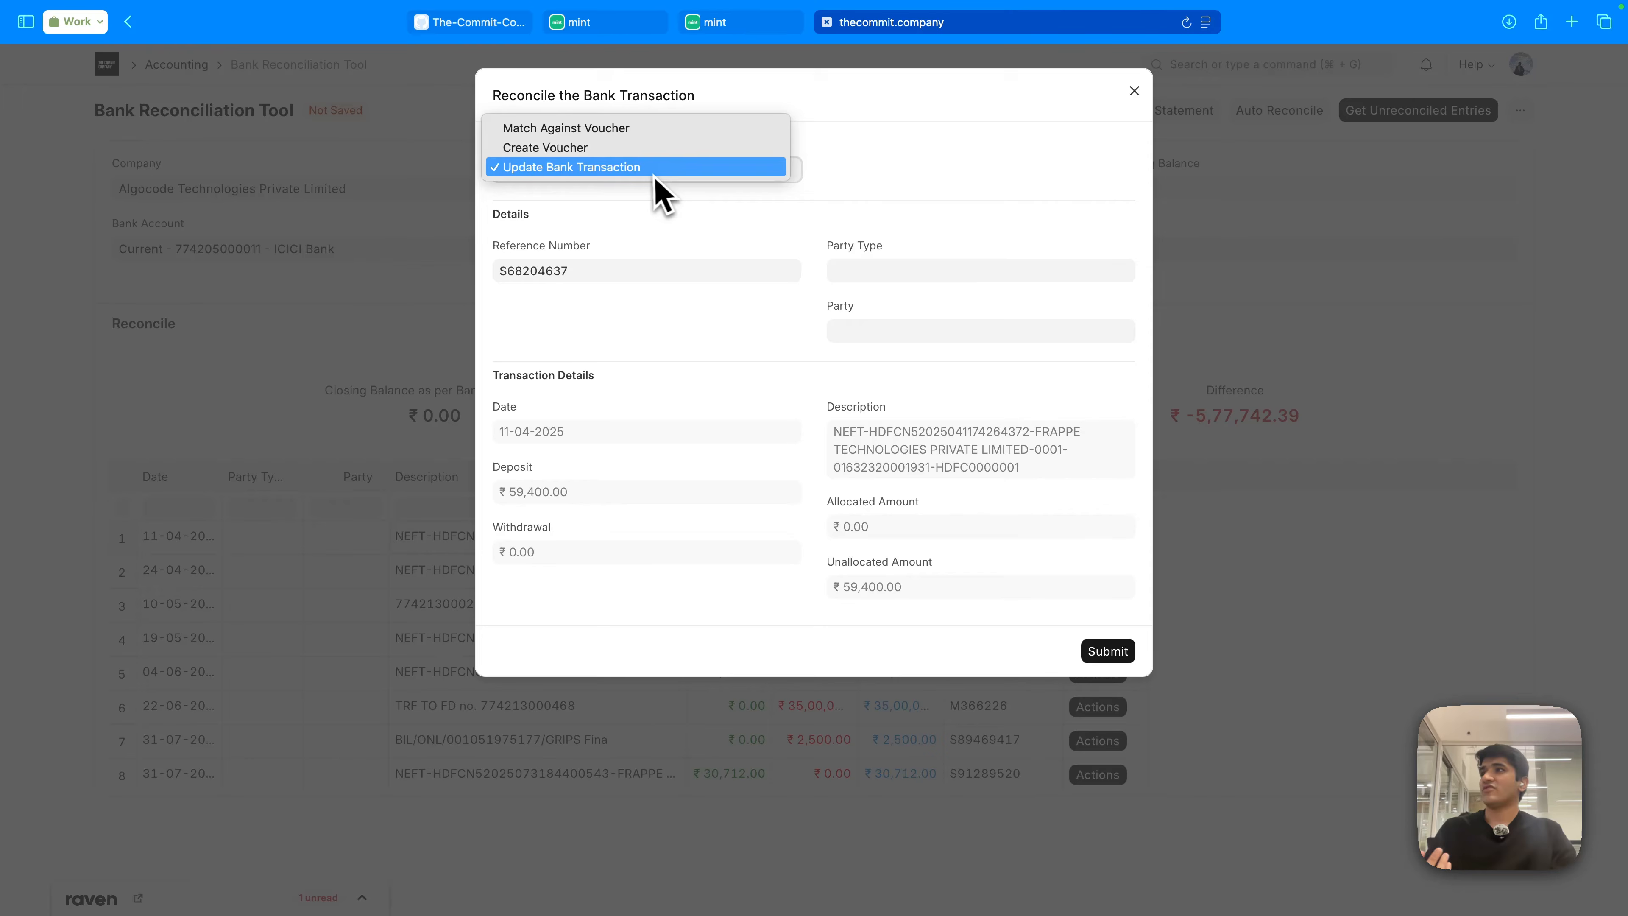
left_click(635, 129)
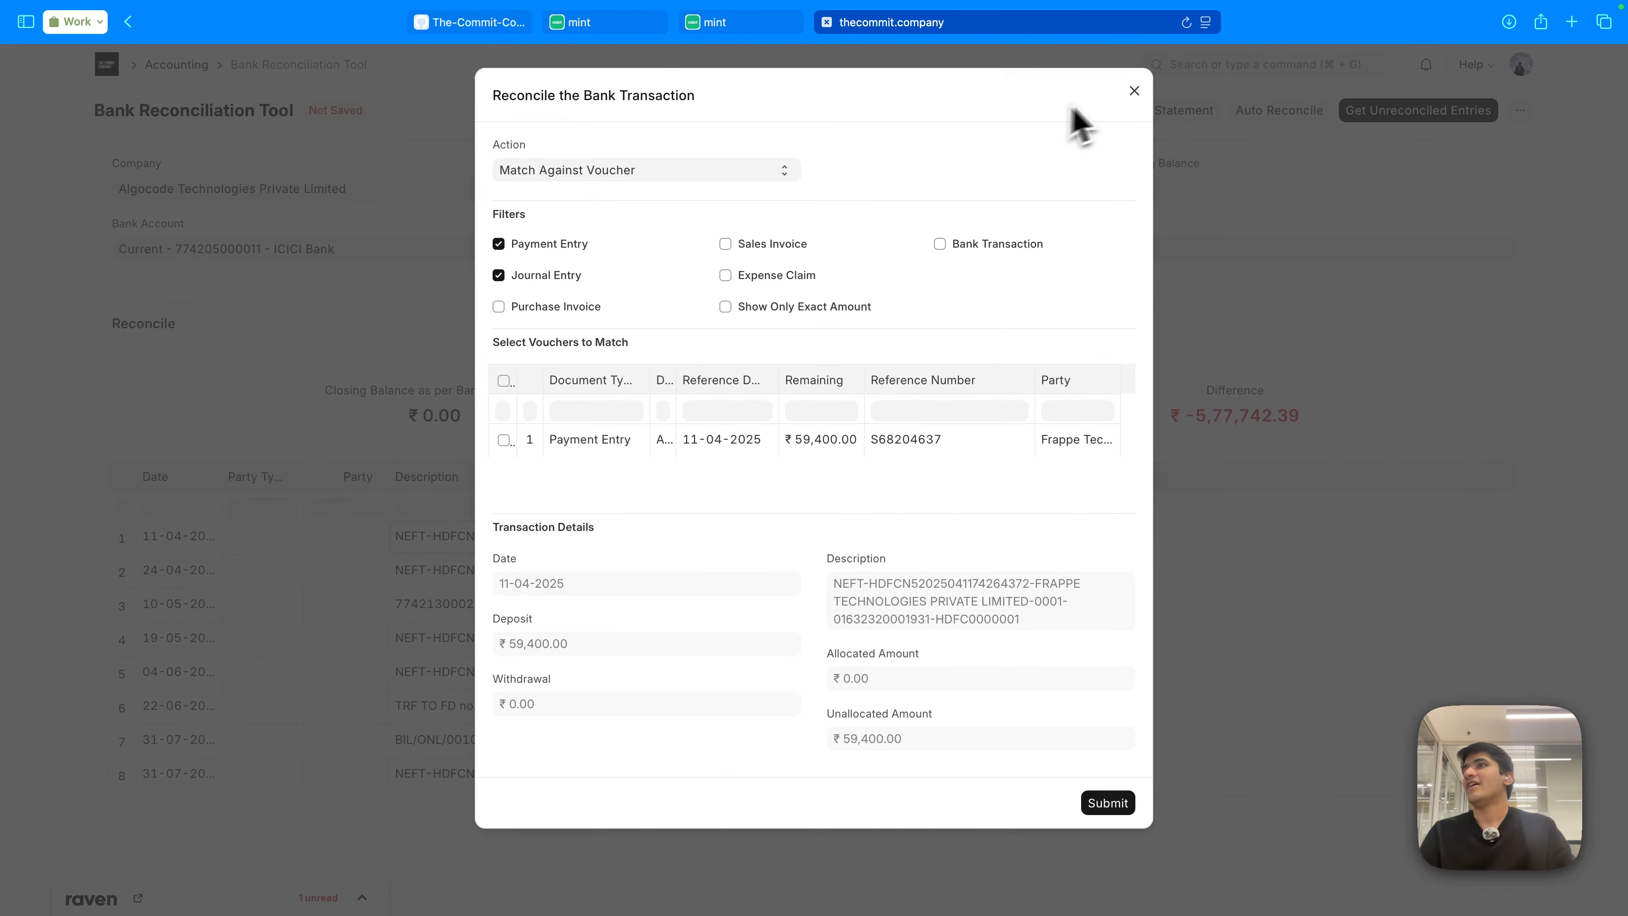
left_click(1133, 91)
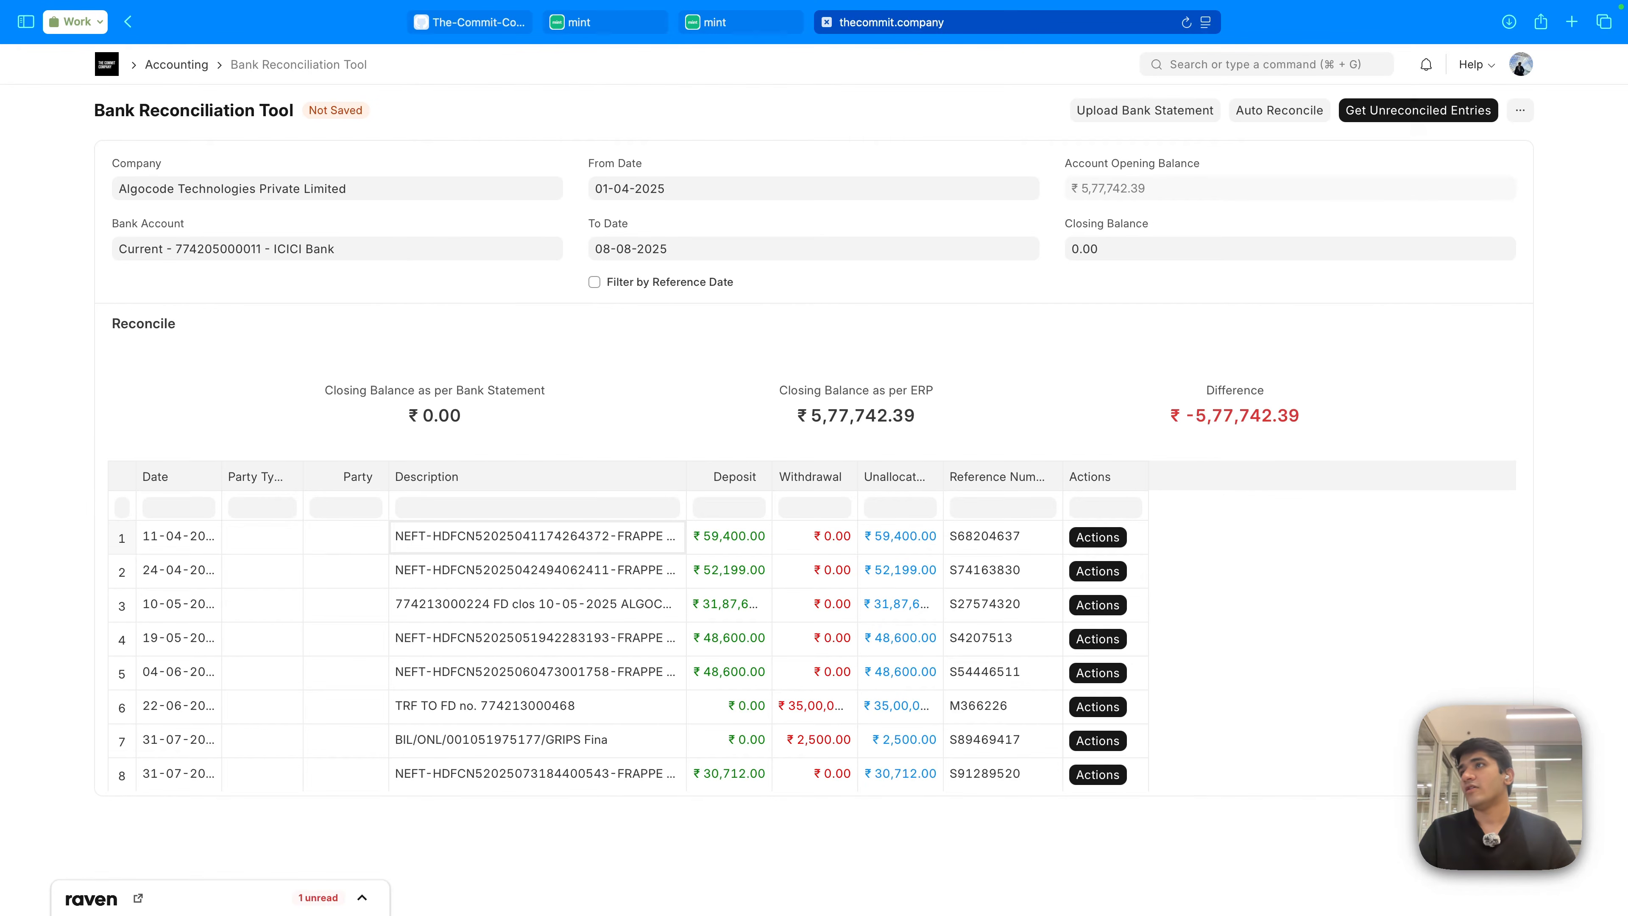
- Search 'bank reconc' and open the Bank Reconciliation Statement report
left_click(1251, 62)
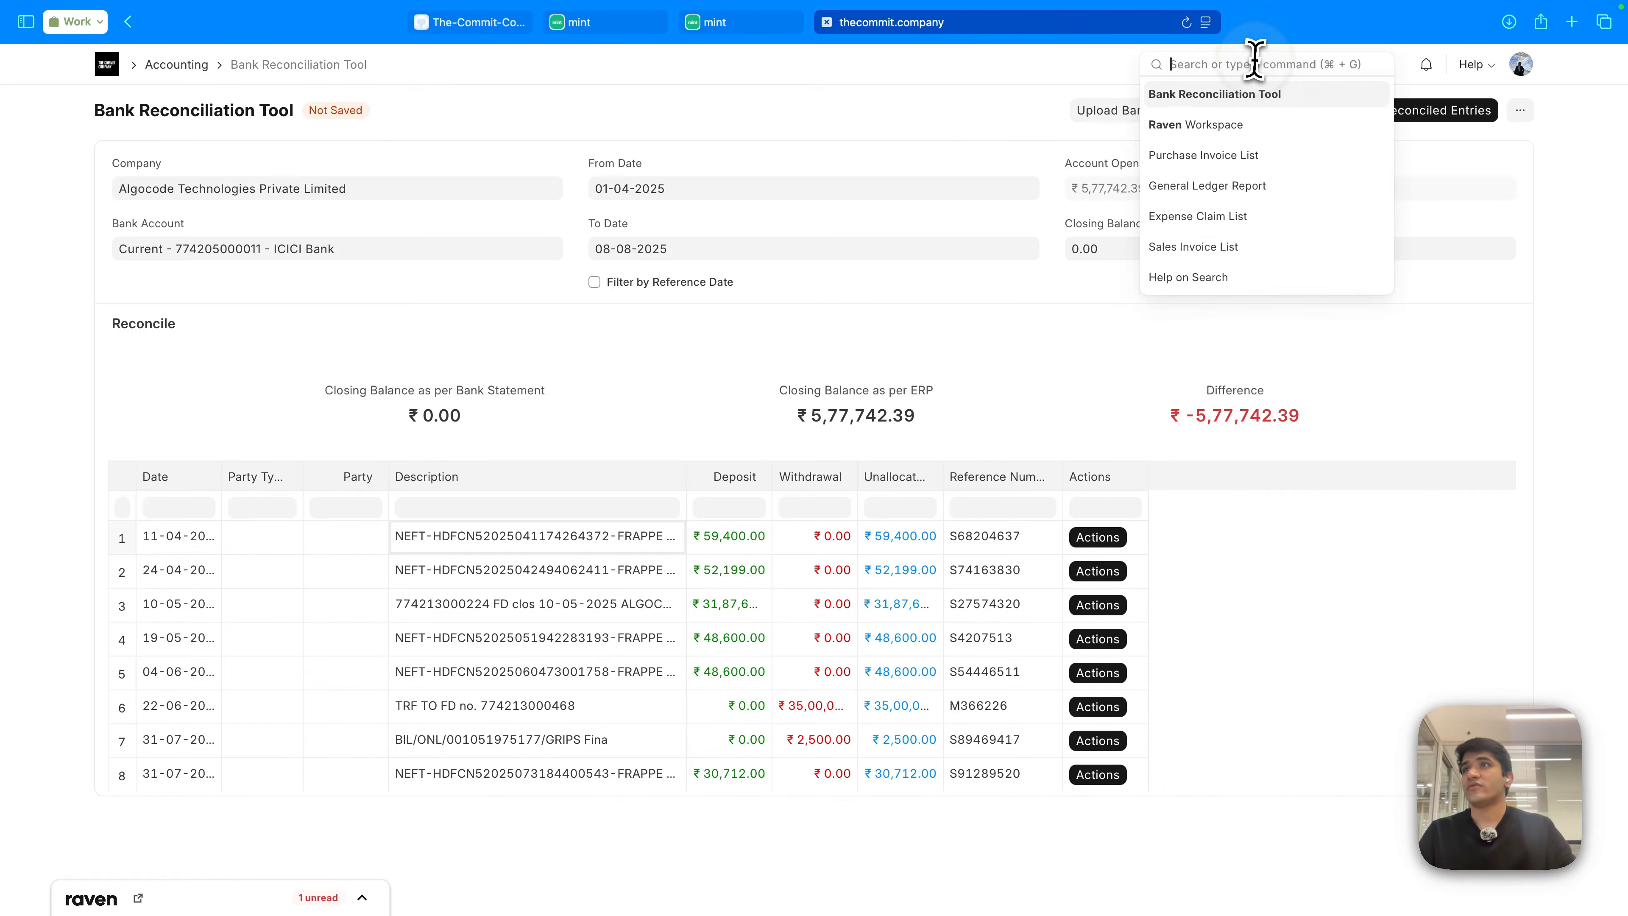
type("bank reconc")
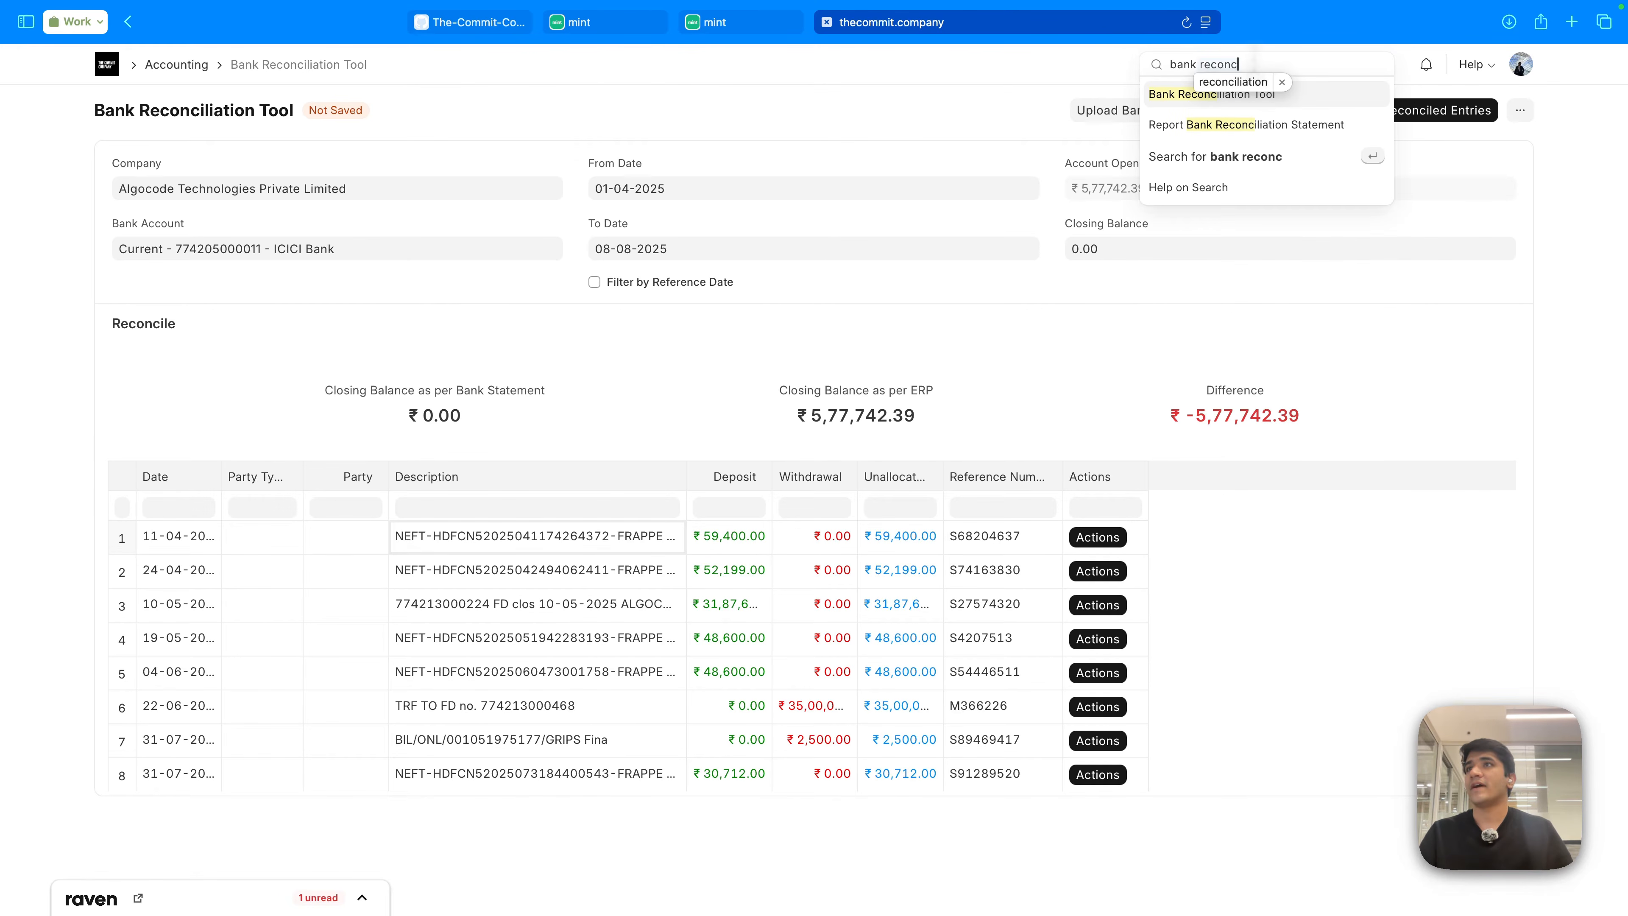
key("Down")
key("Return")
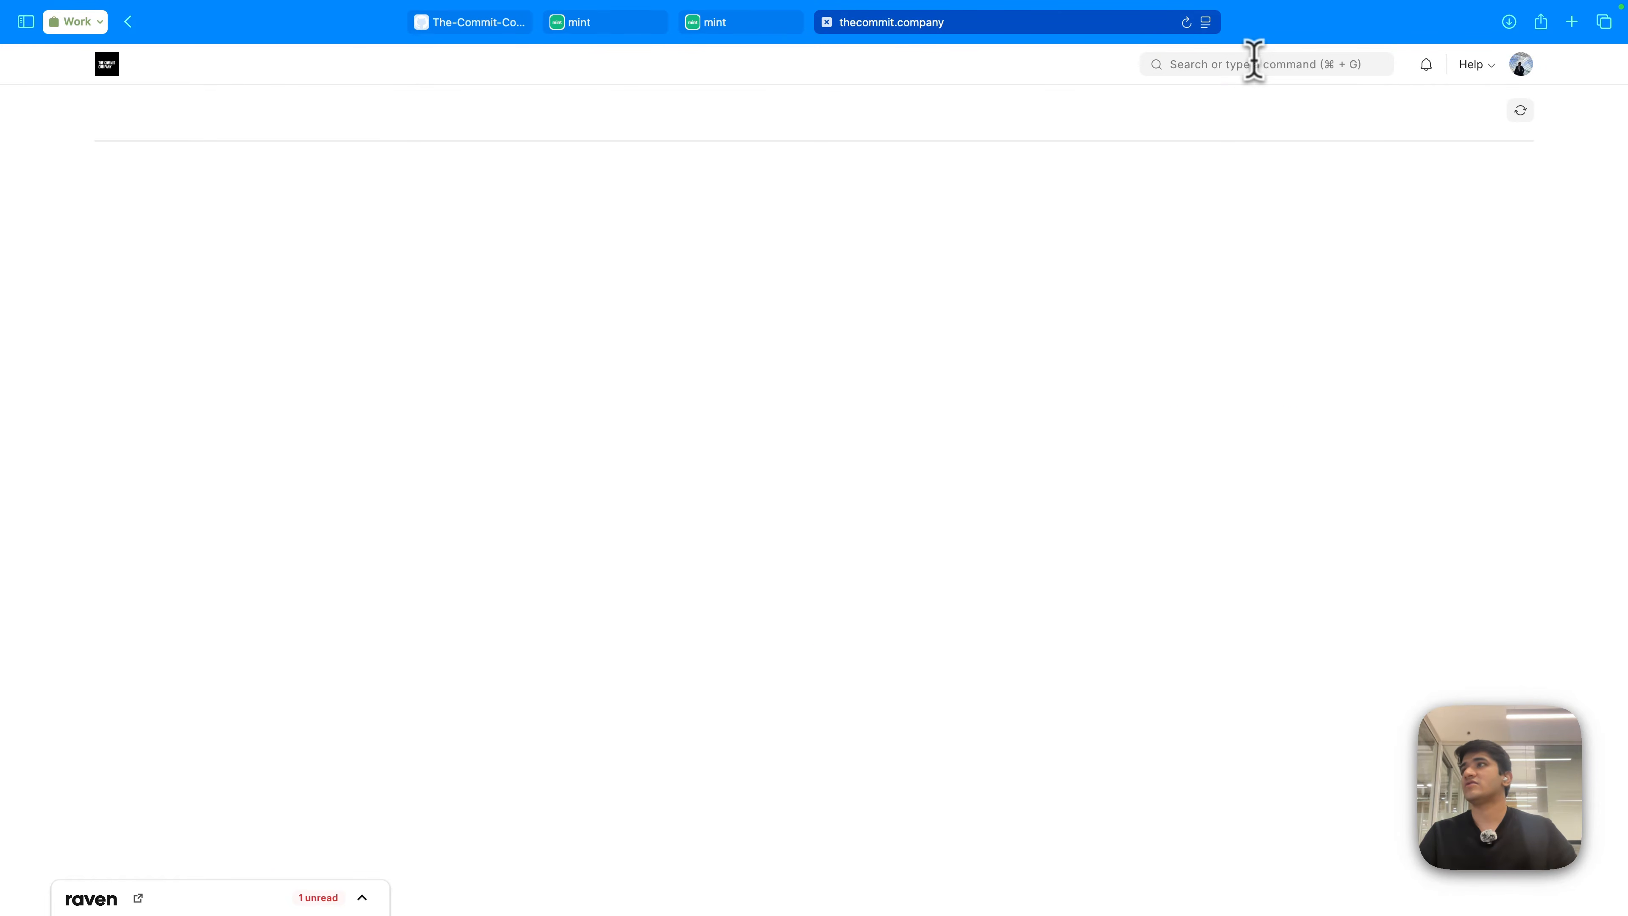
- Search 'bank clearn' and open the Bank Clearance Summary report for the RBL account
left_click(1200, 65)
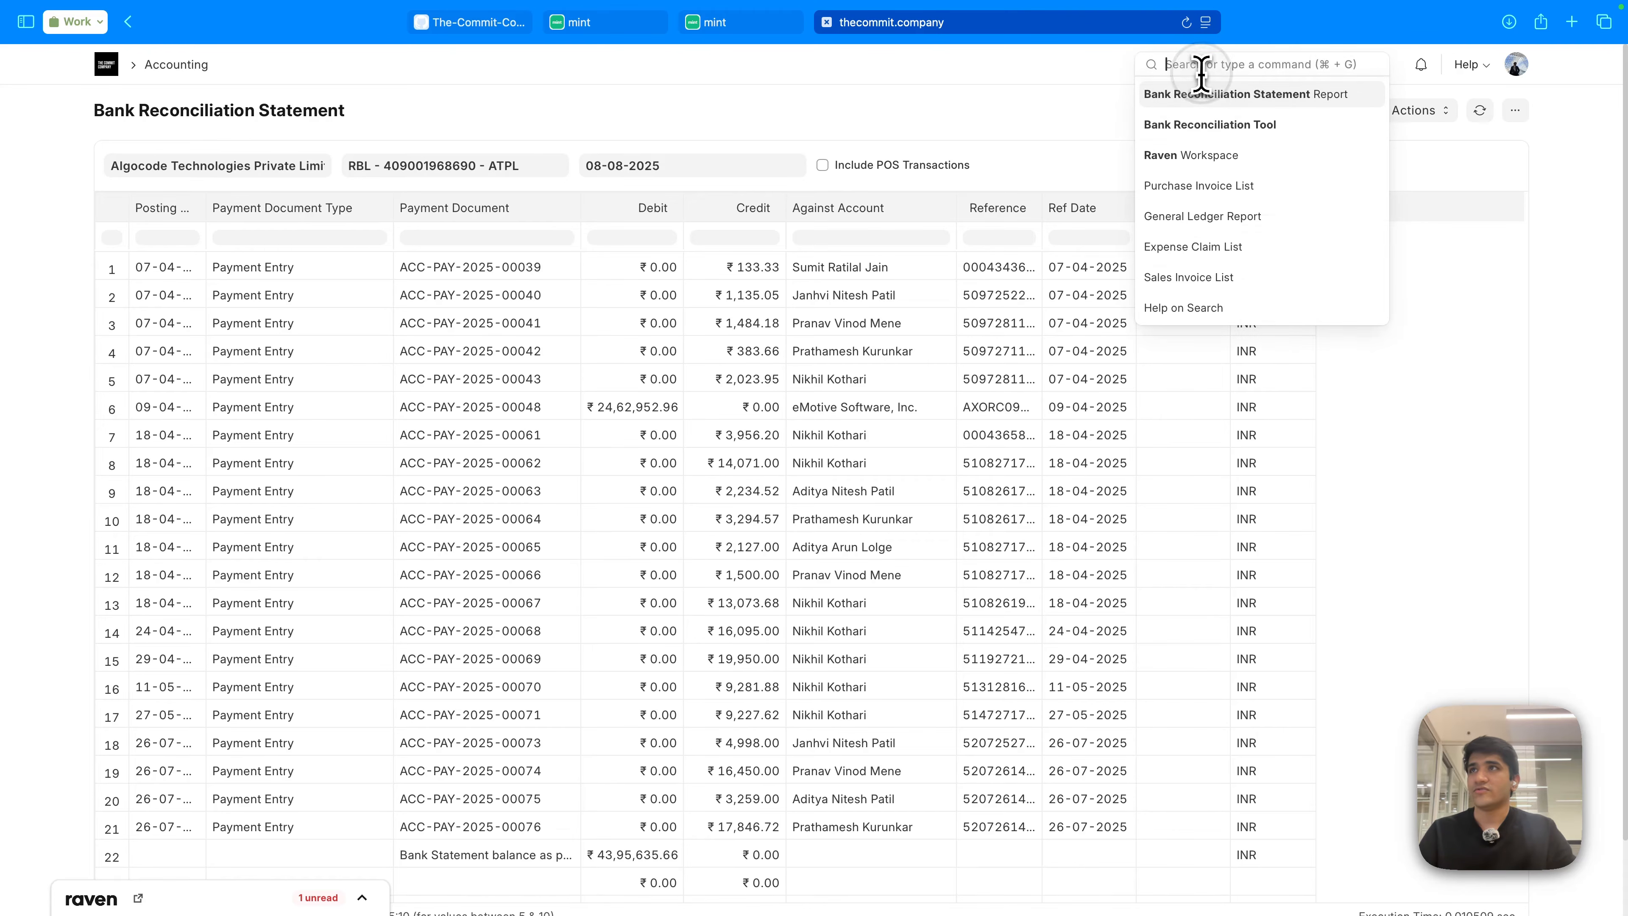
type("bank clearn")
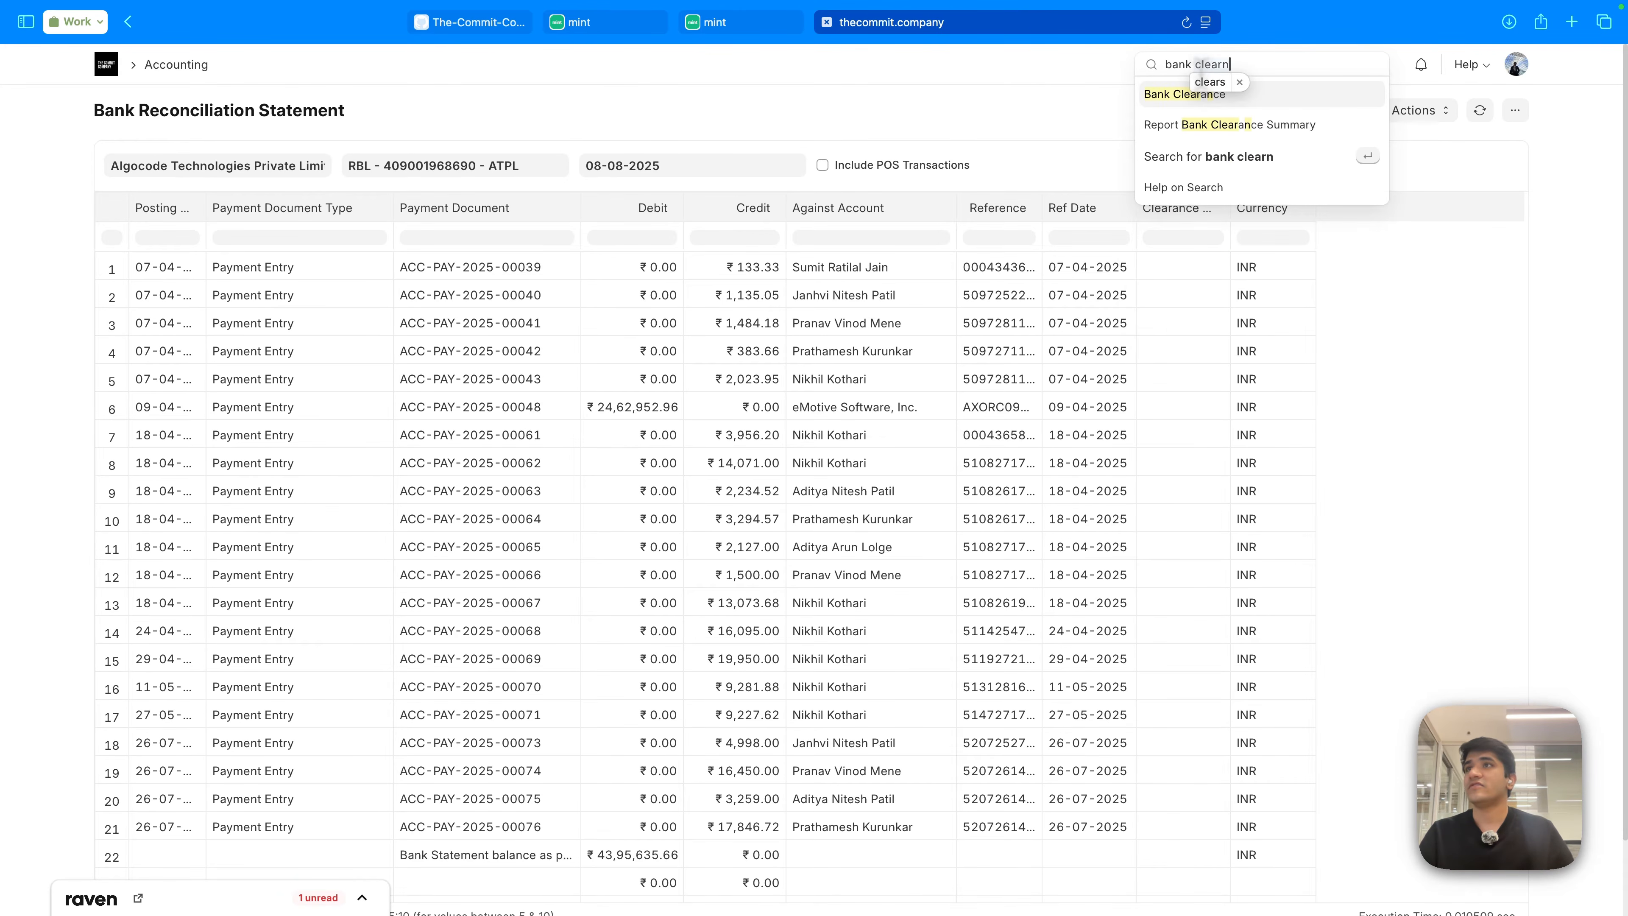
key("Down")
key("Return")
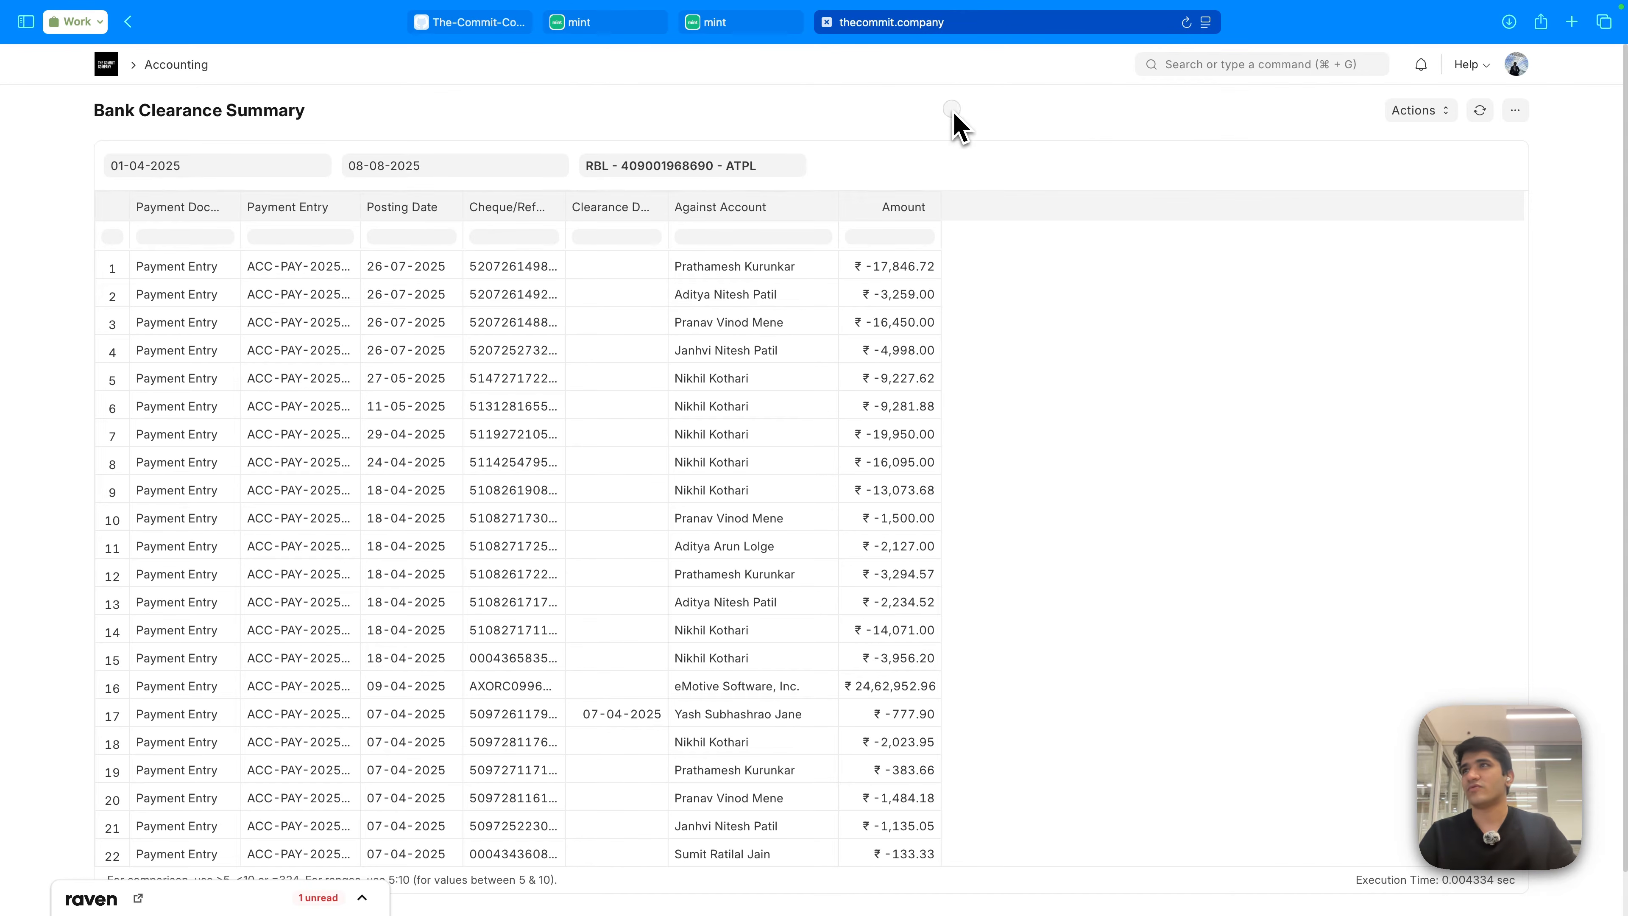
left_click(1159, 136)
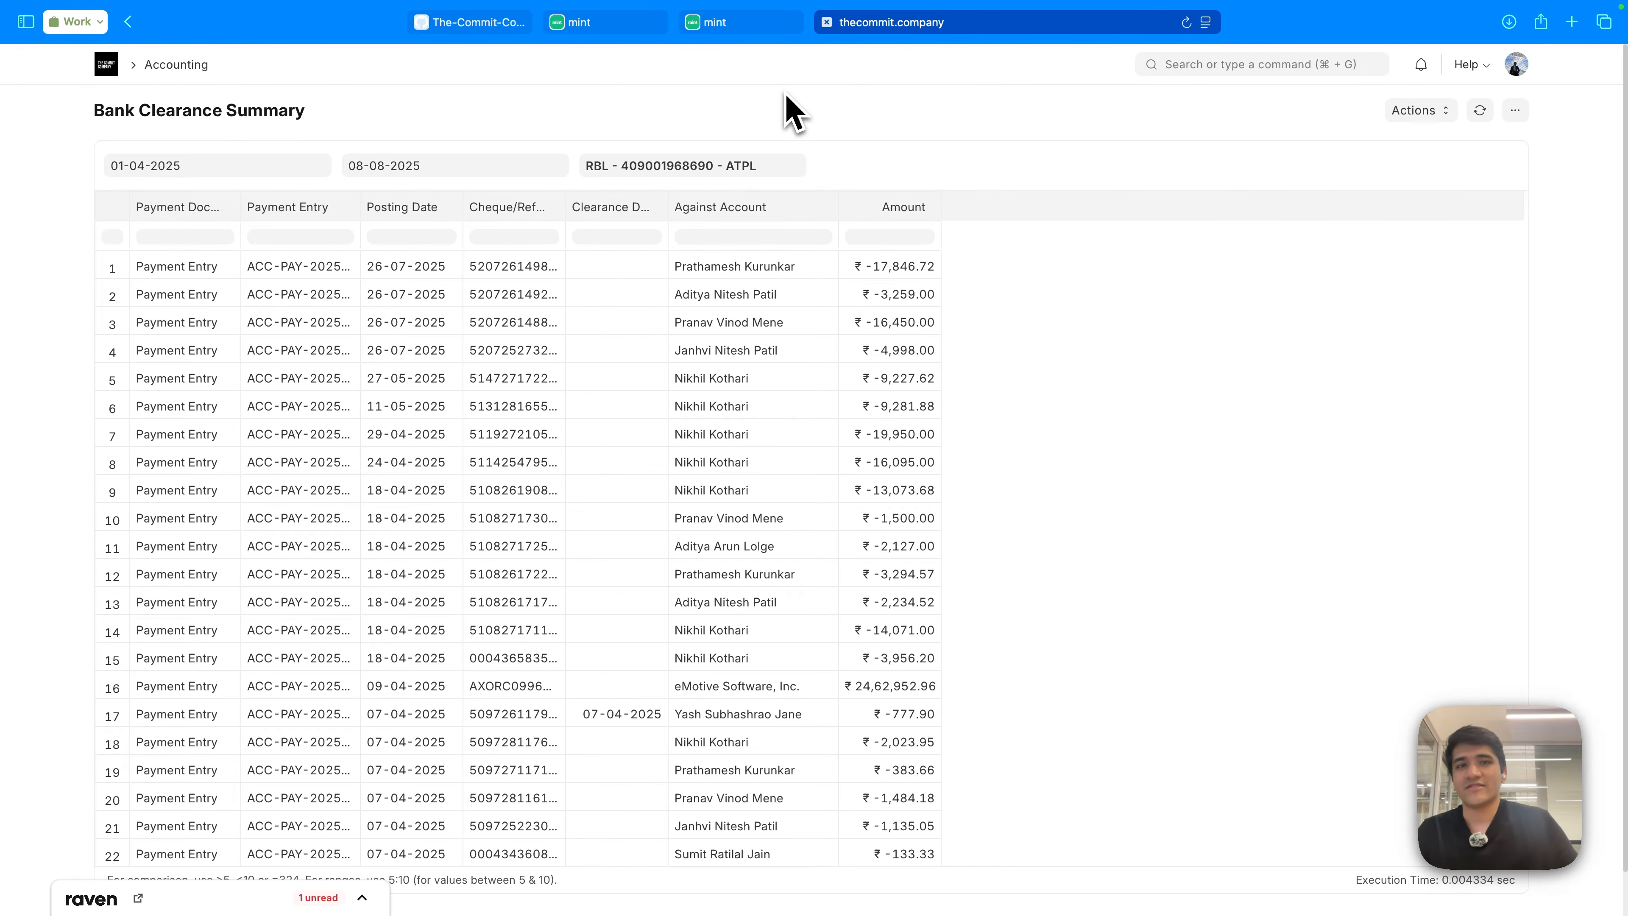
- Advance the Keynote deck to The Basics slide, then return to the browser
key("ctrl+Left")
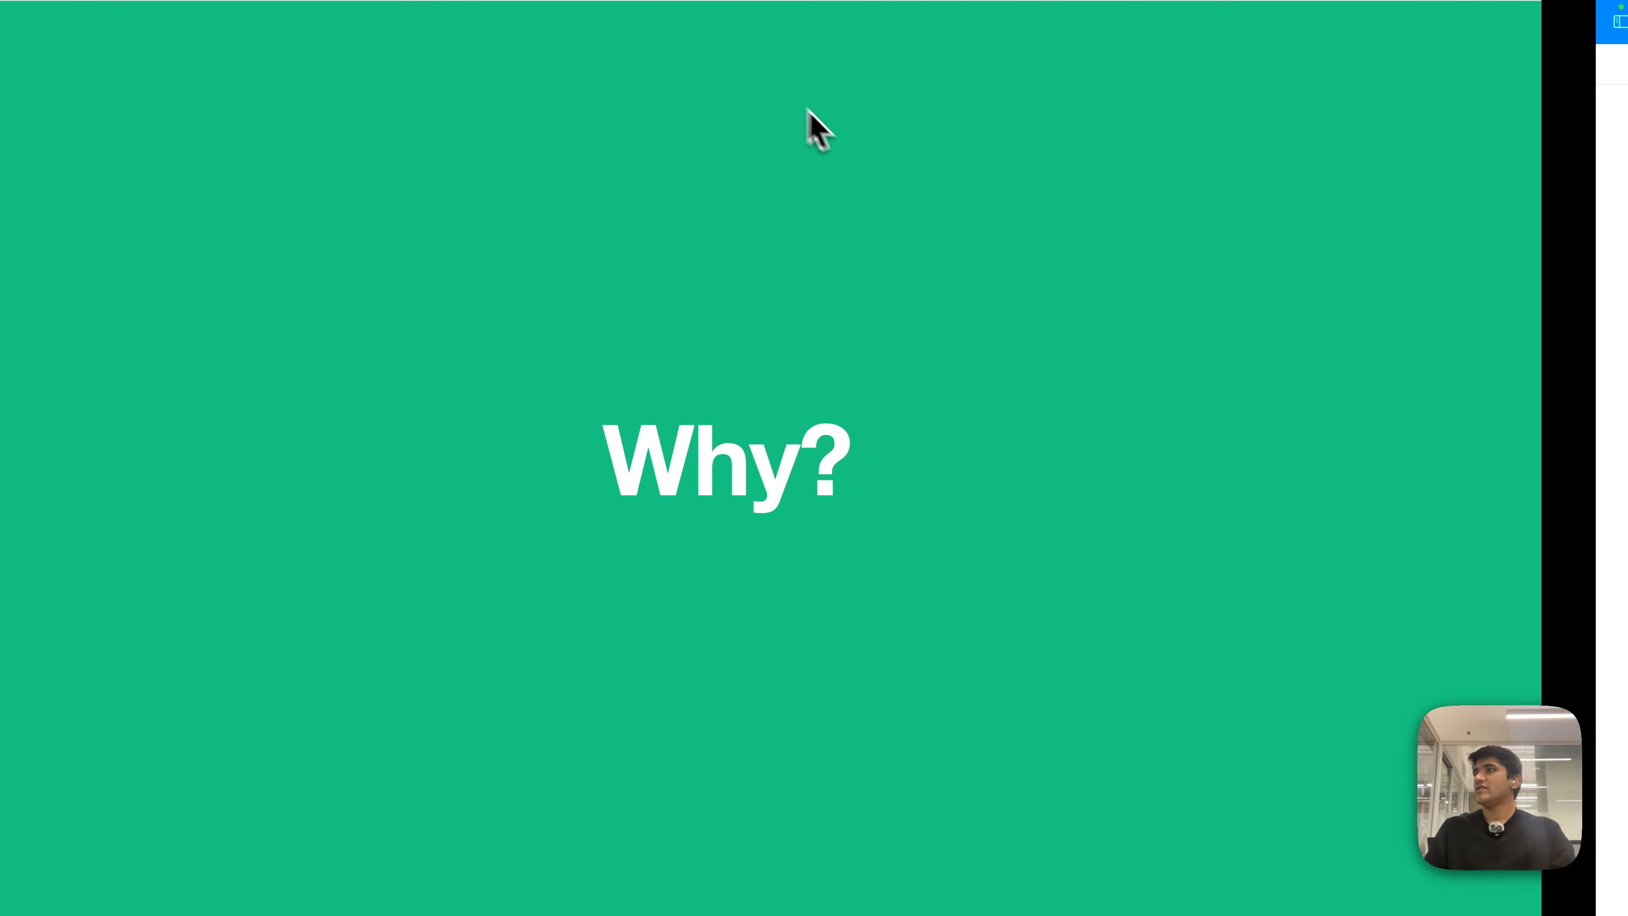
key("Right")
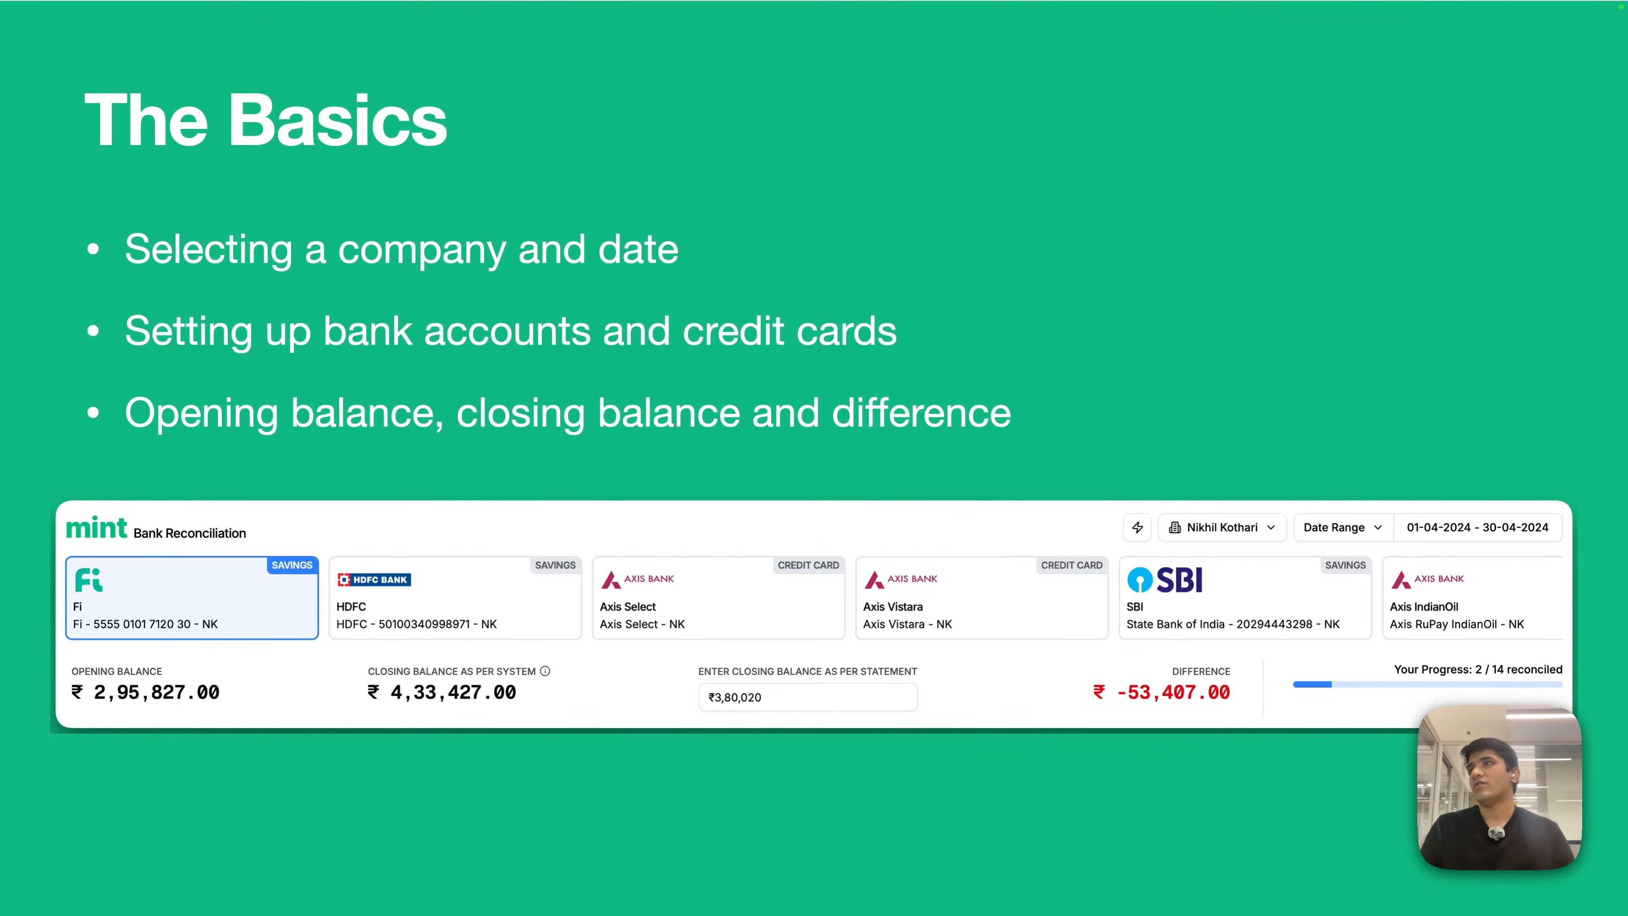
key("ctrl+Right")
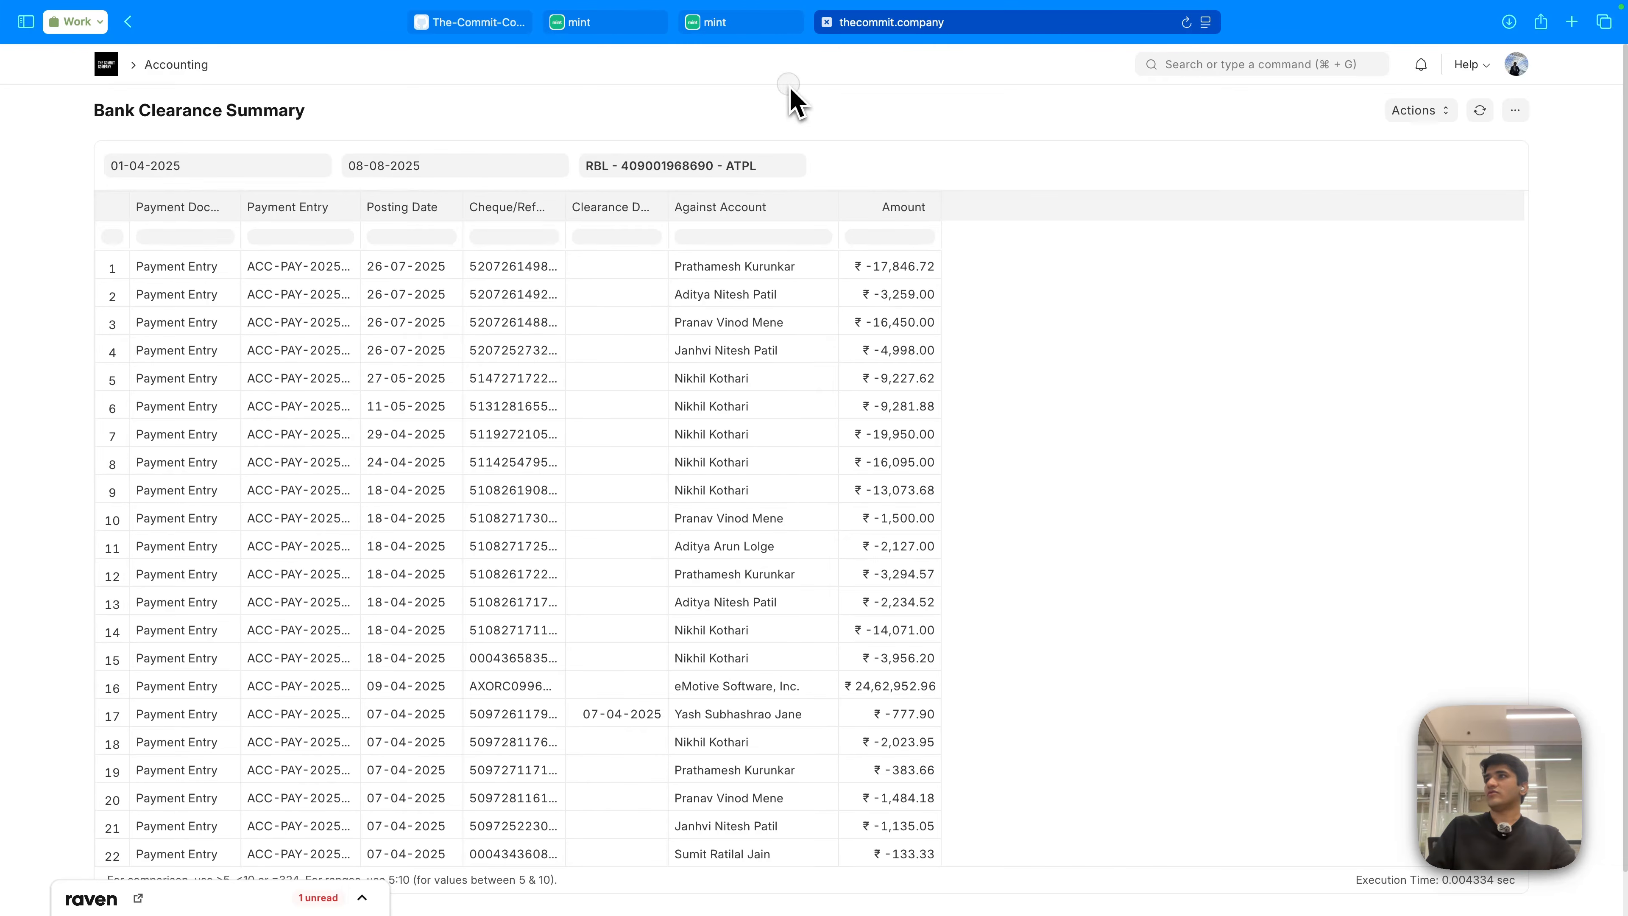
left_click(751, 28)
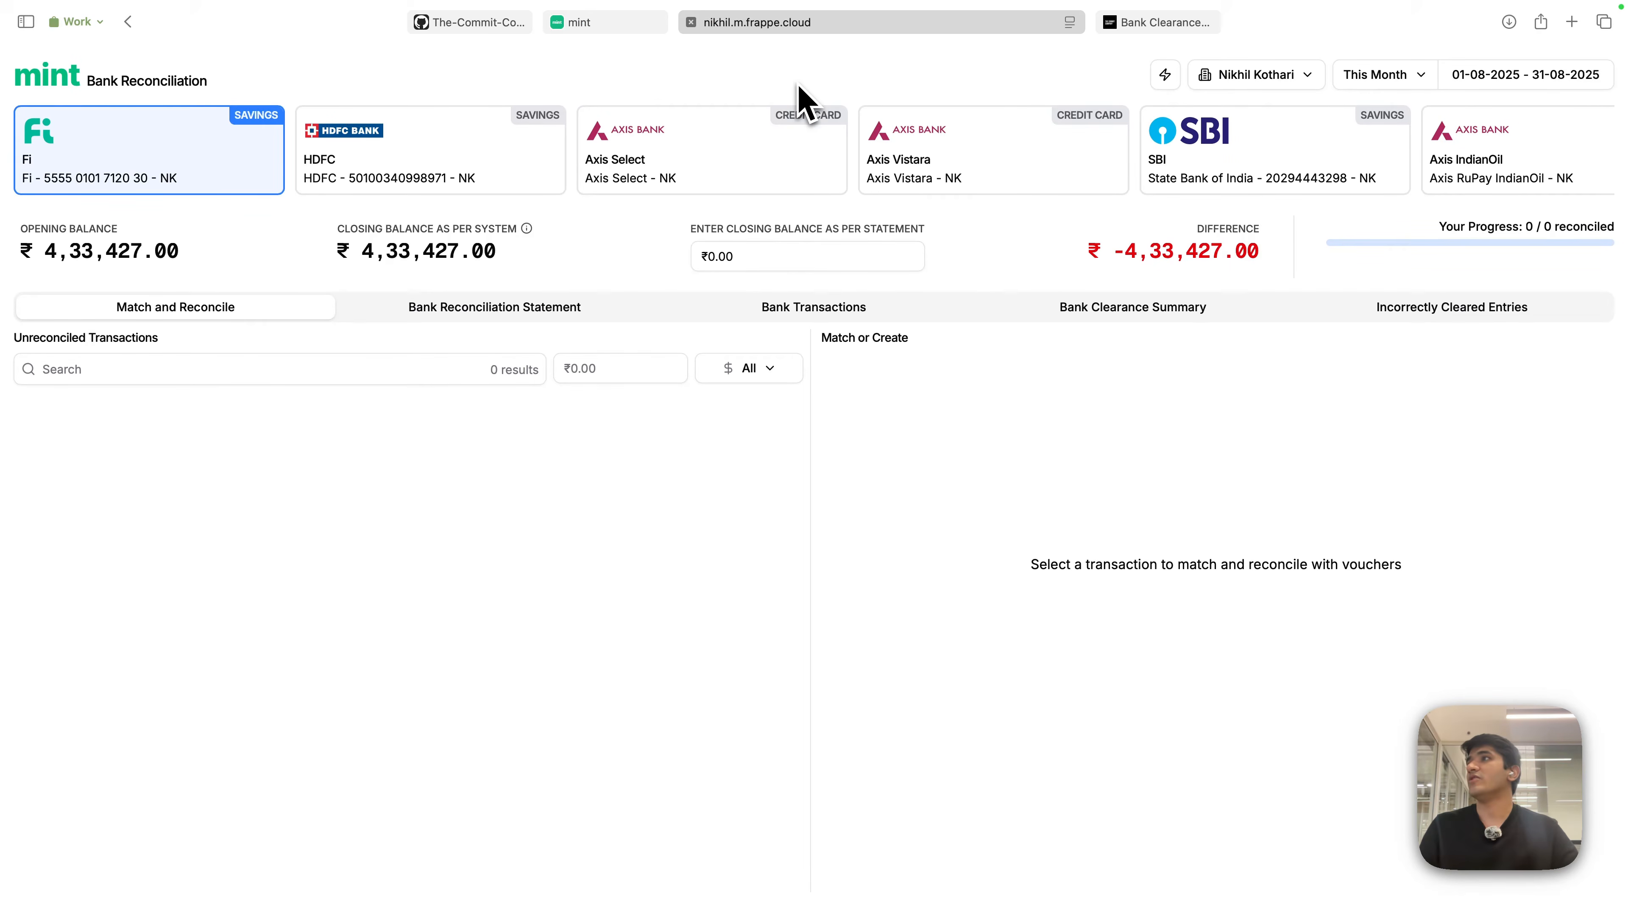
left_click(619, 27)
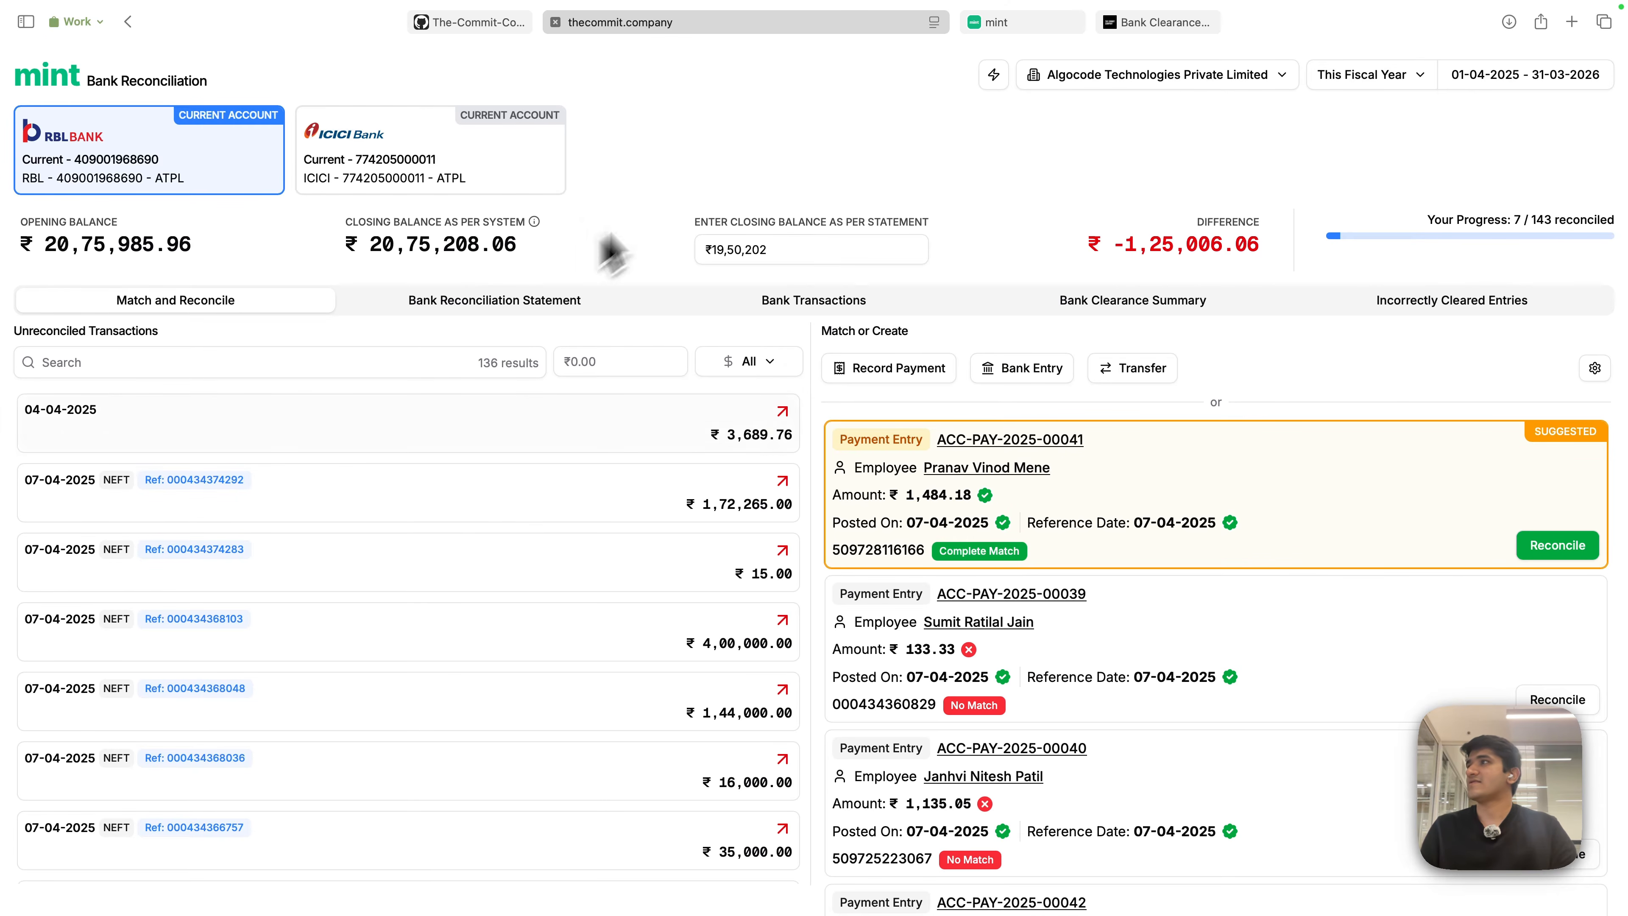
left_click(752, 156)
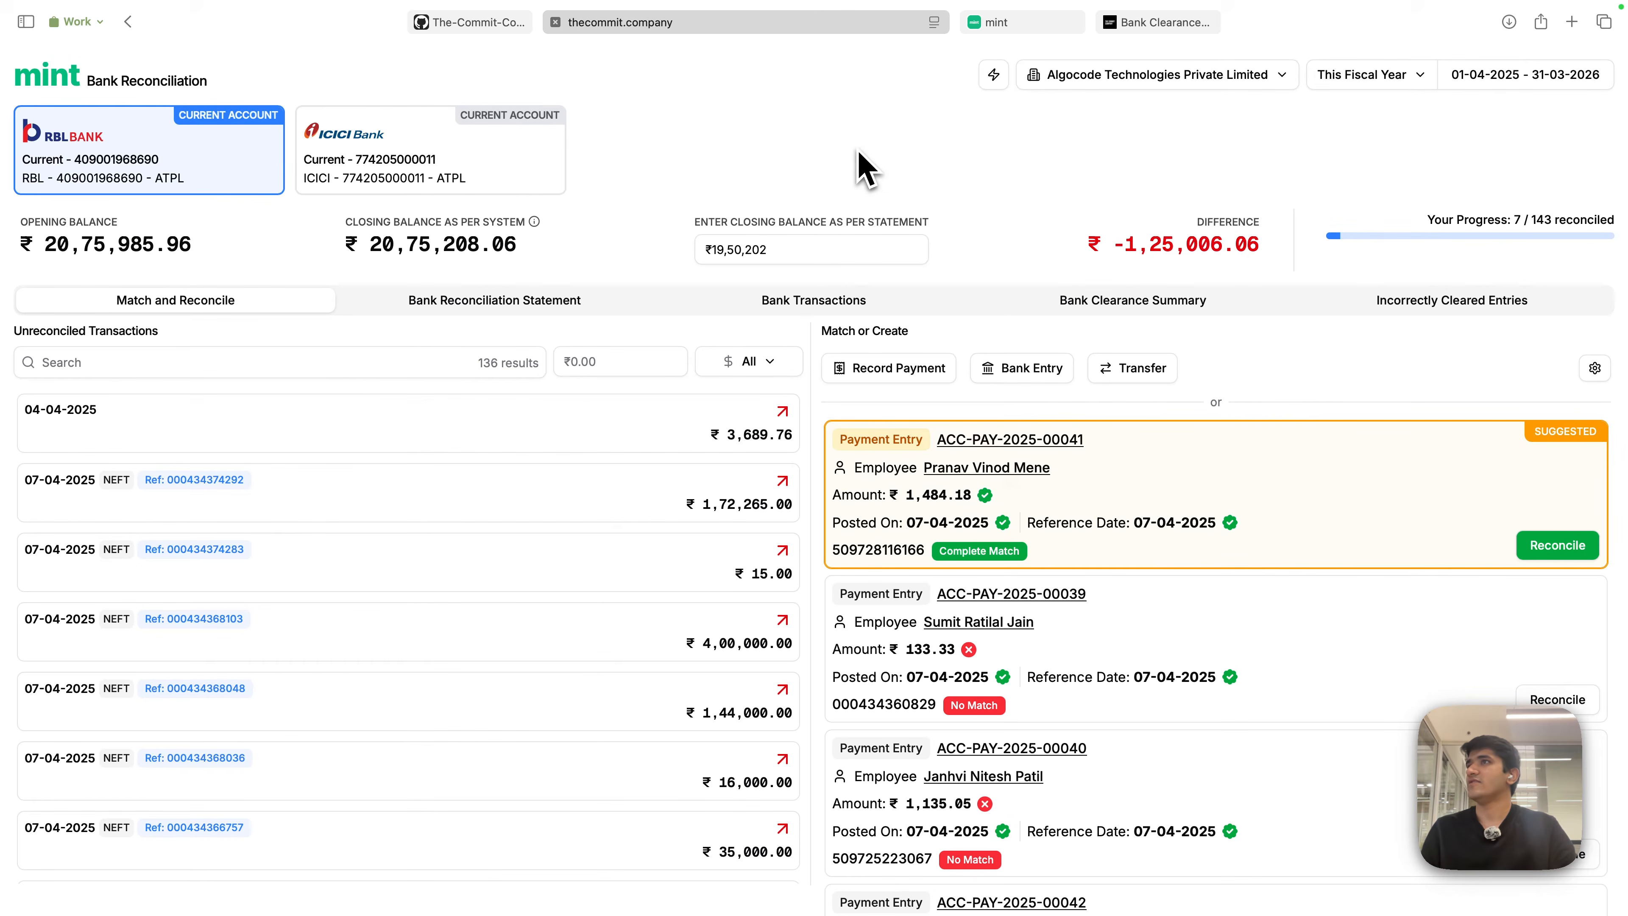
left_click(1022, 23)
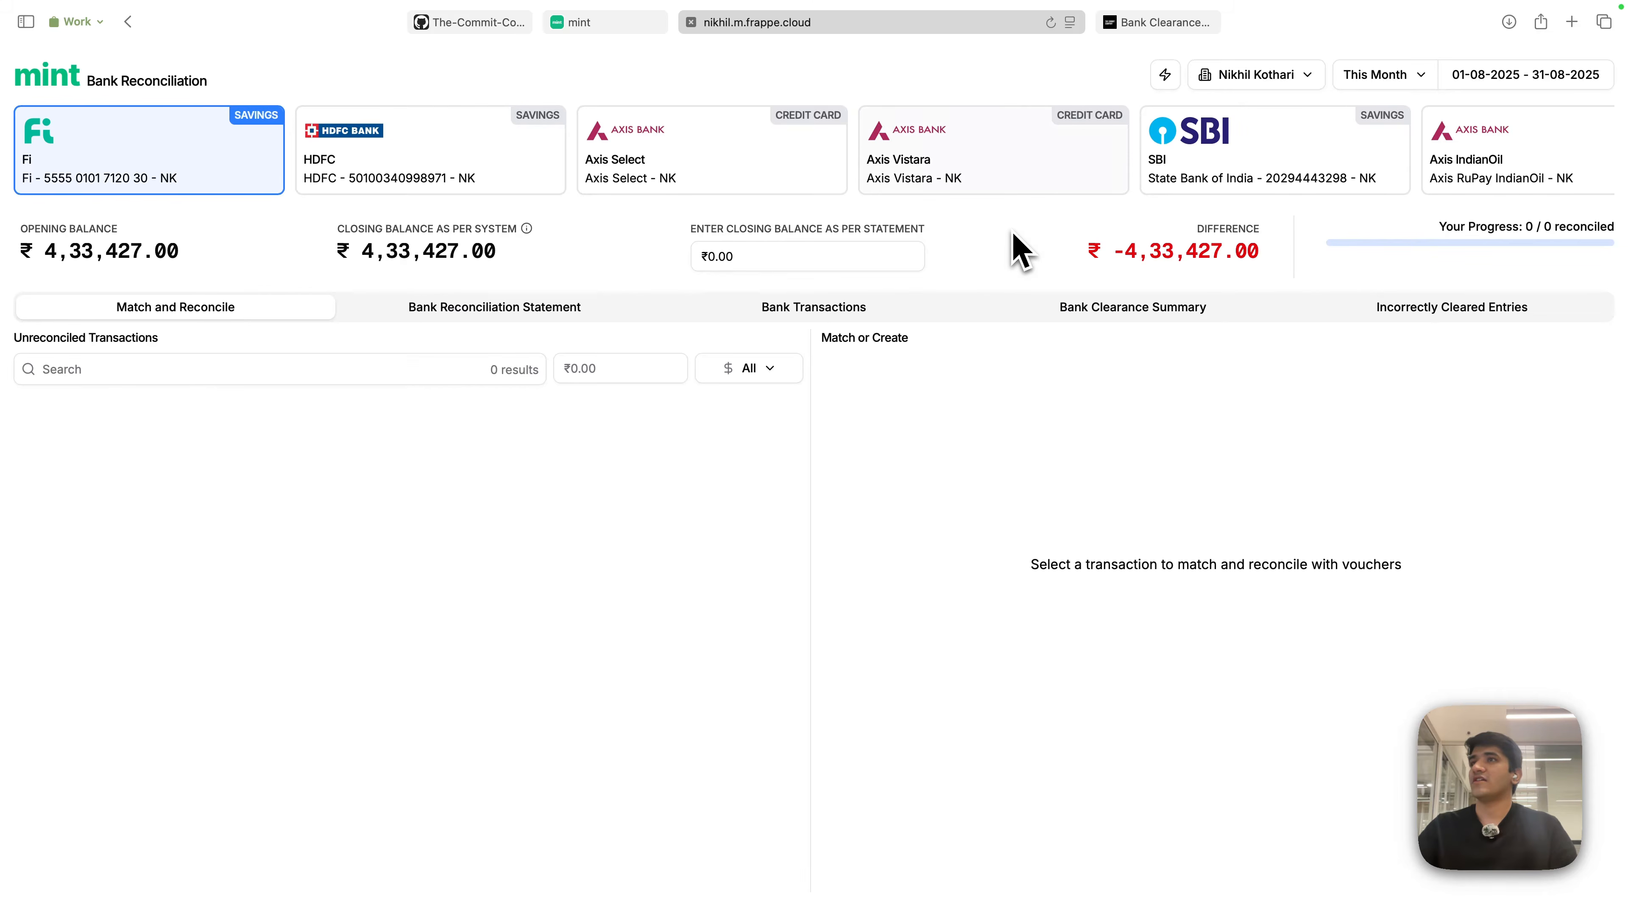
scroll(1250, 170, "right", 8)
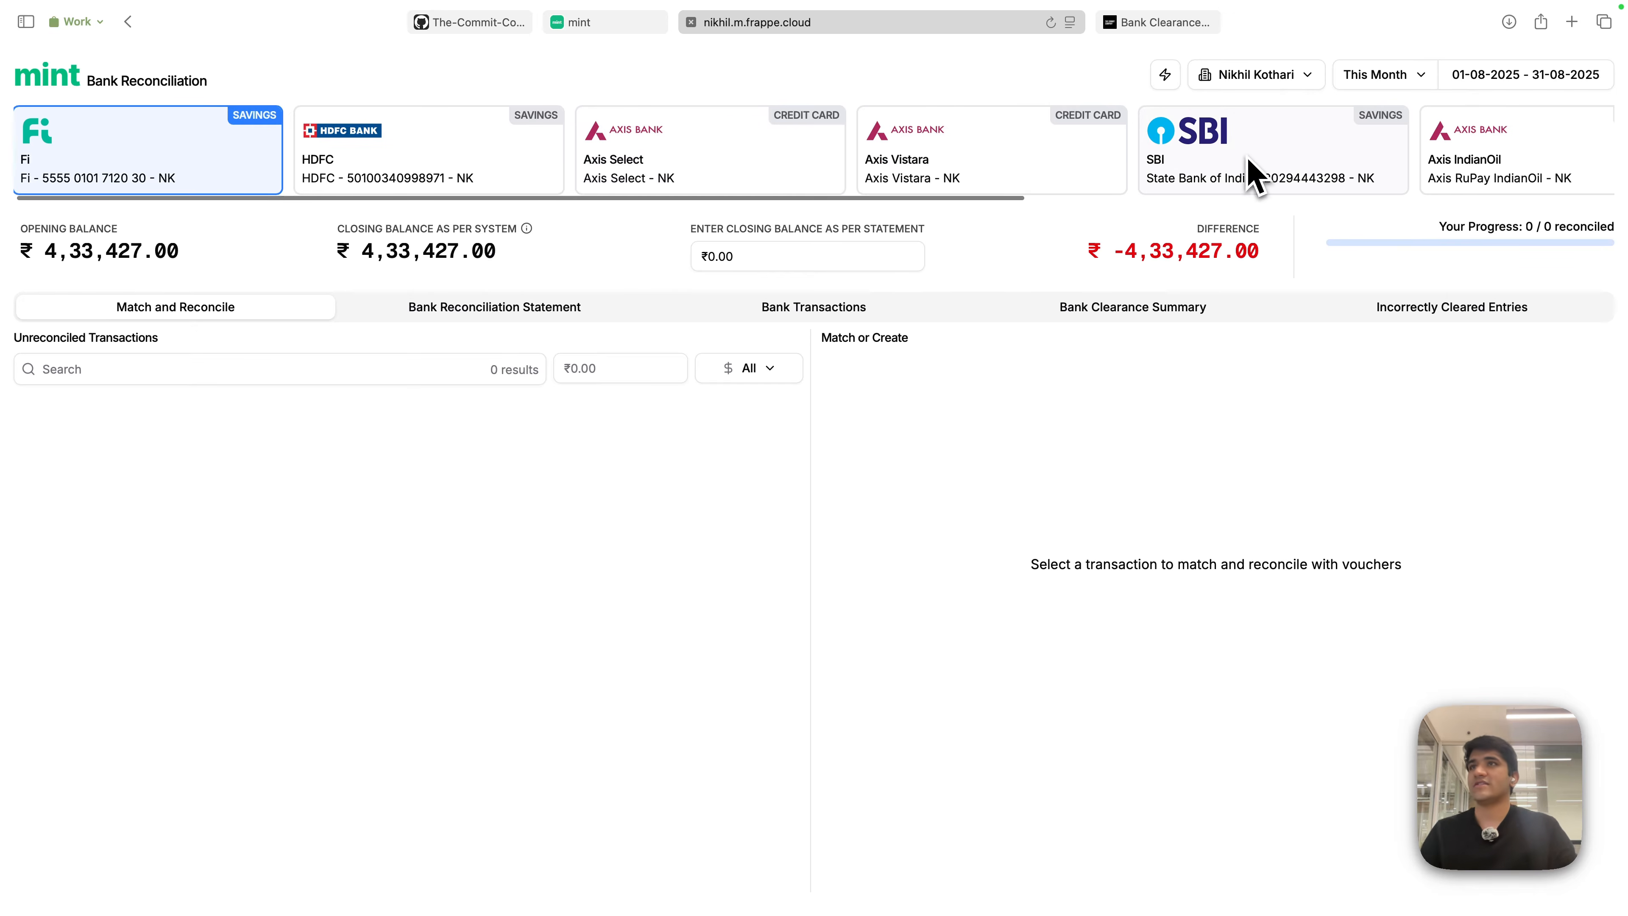
scroll(1237, 172, "right", 5)
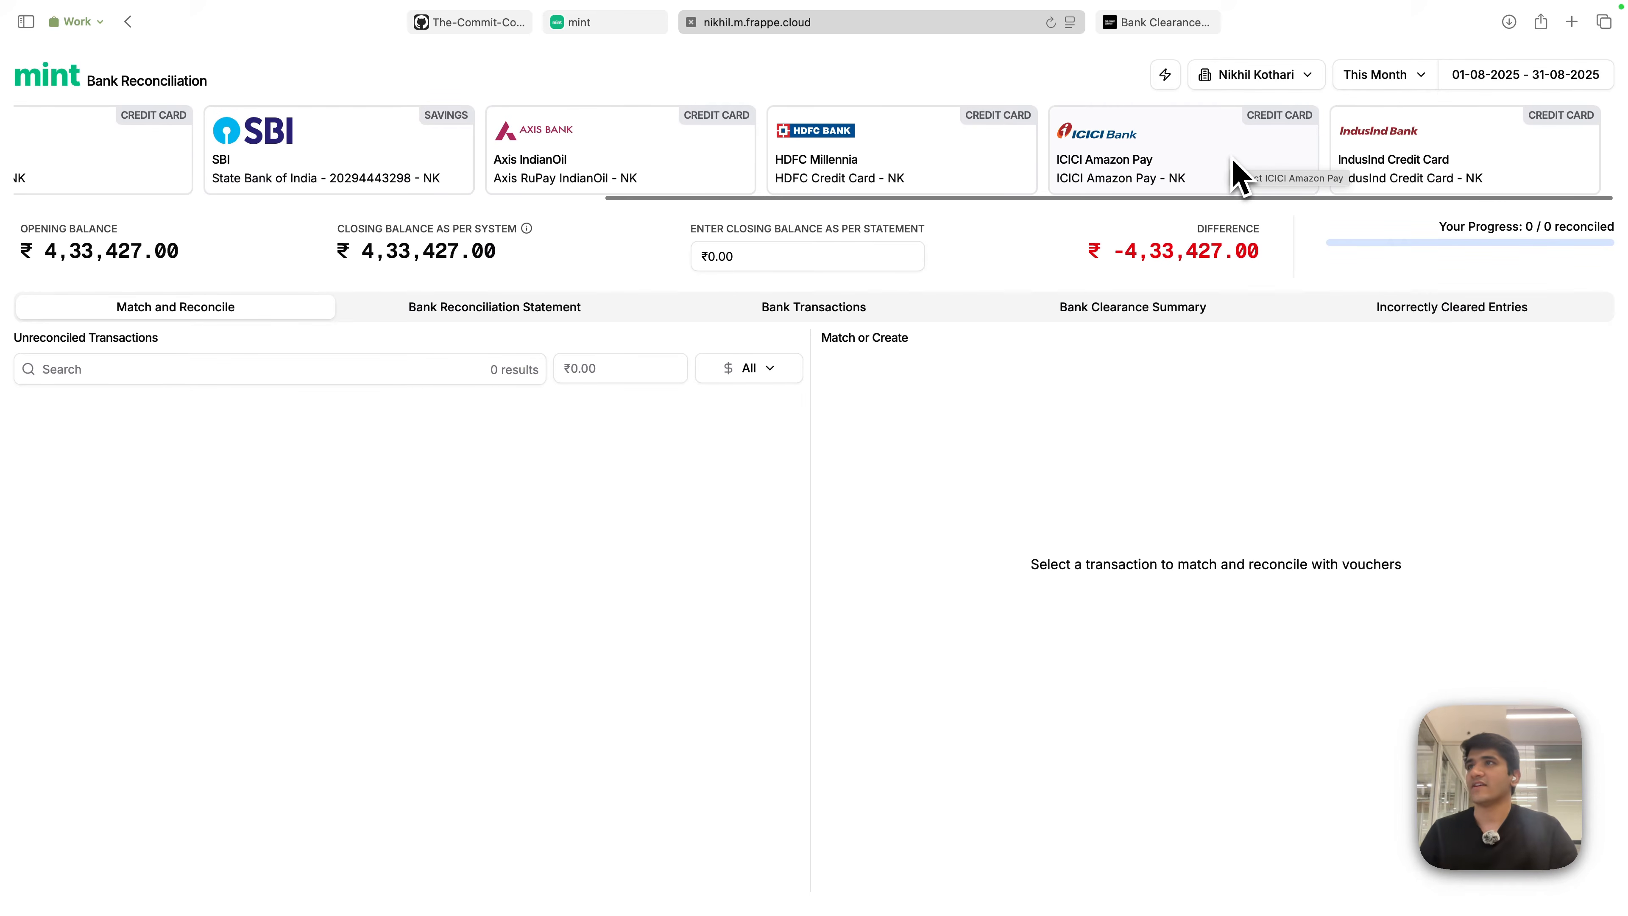
scroll(1237, 172, "left", 13)
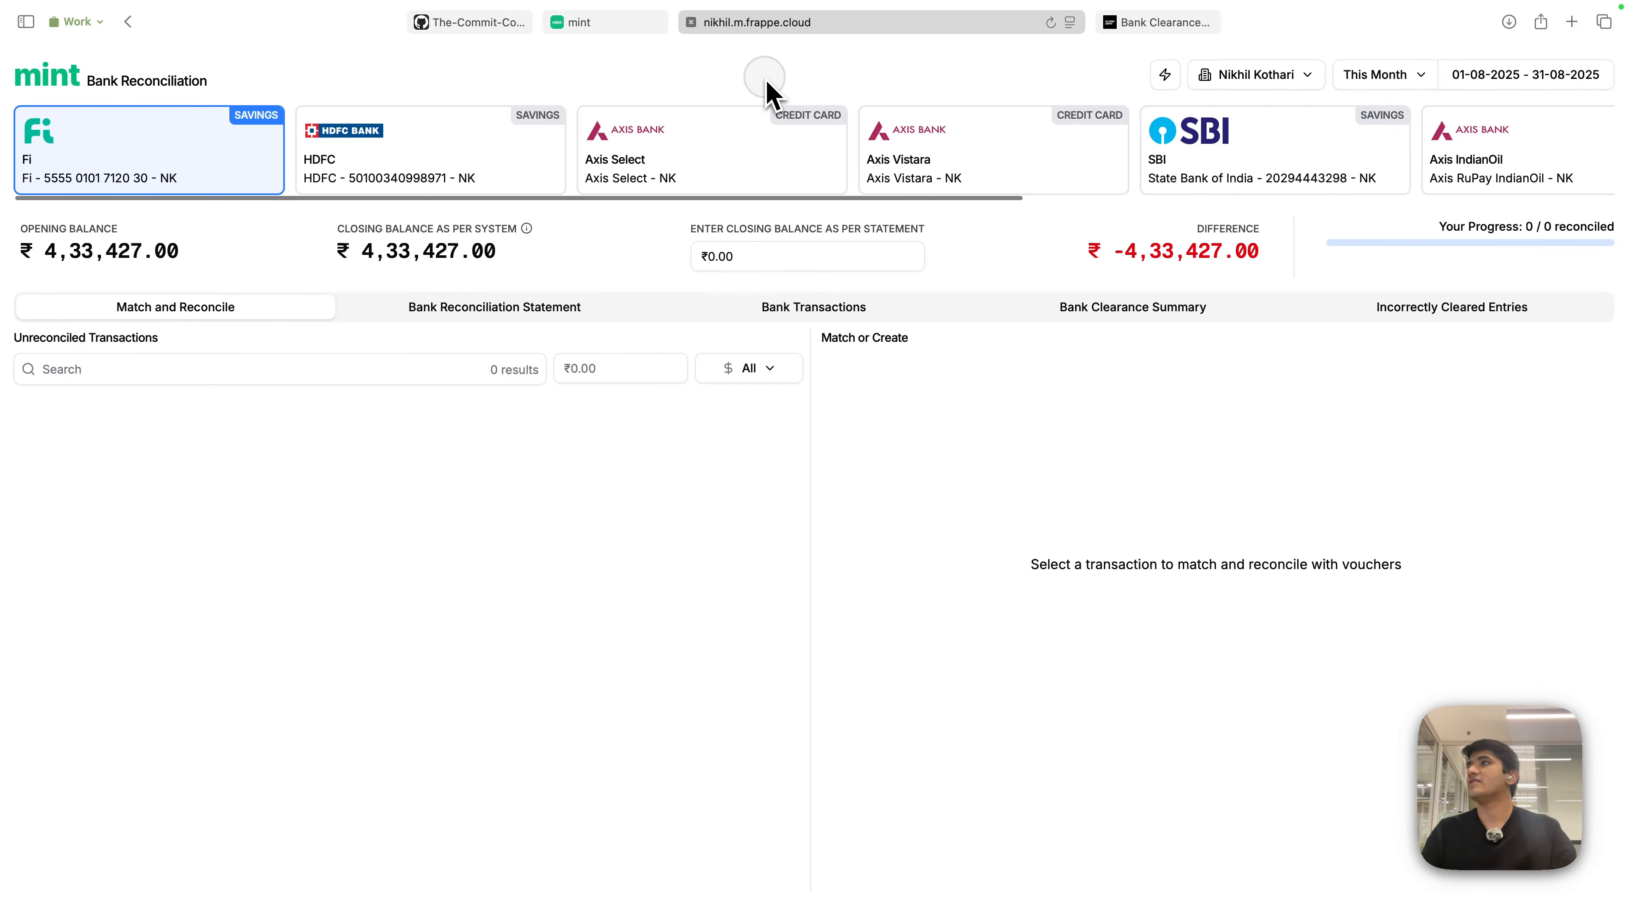
left_click(618, 24)
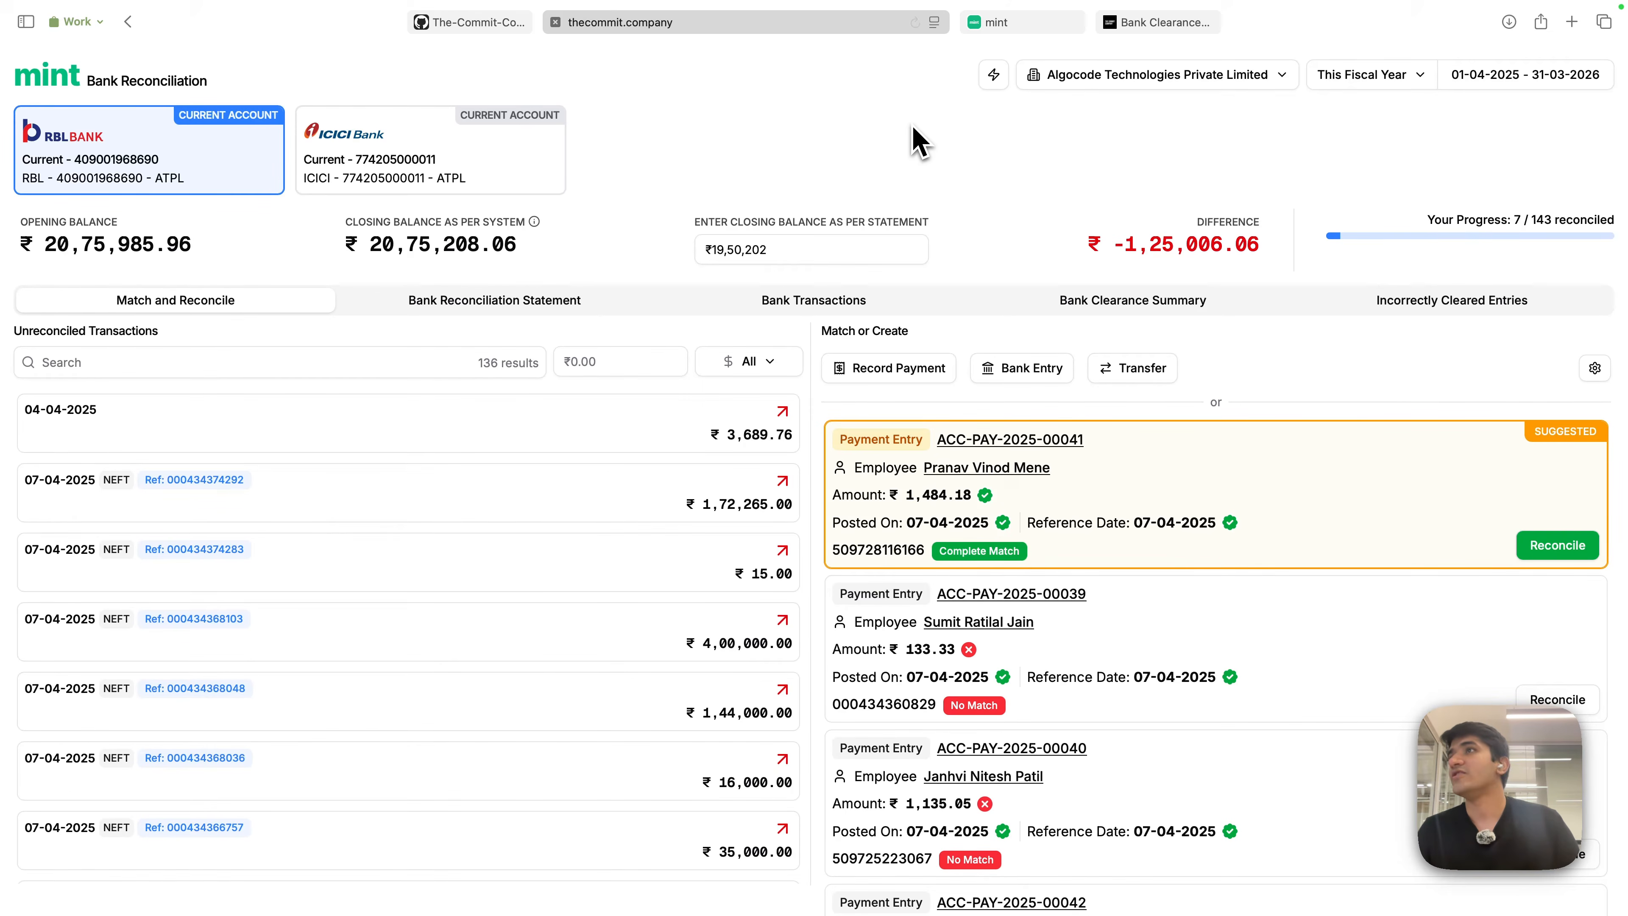
left_click(1060, 24)
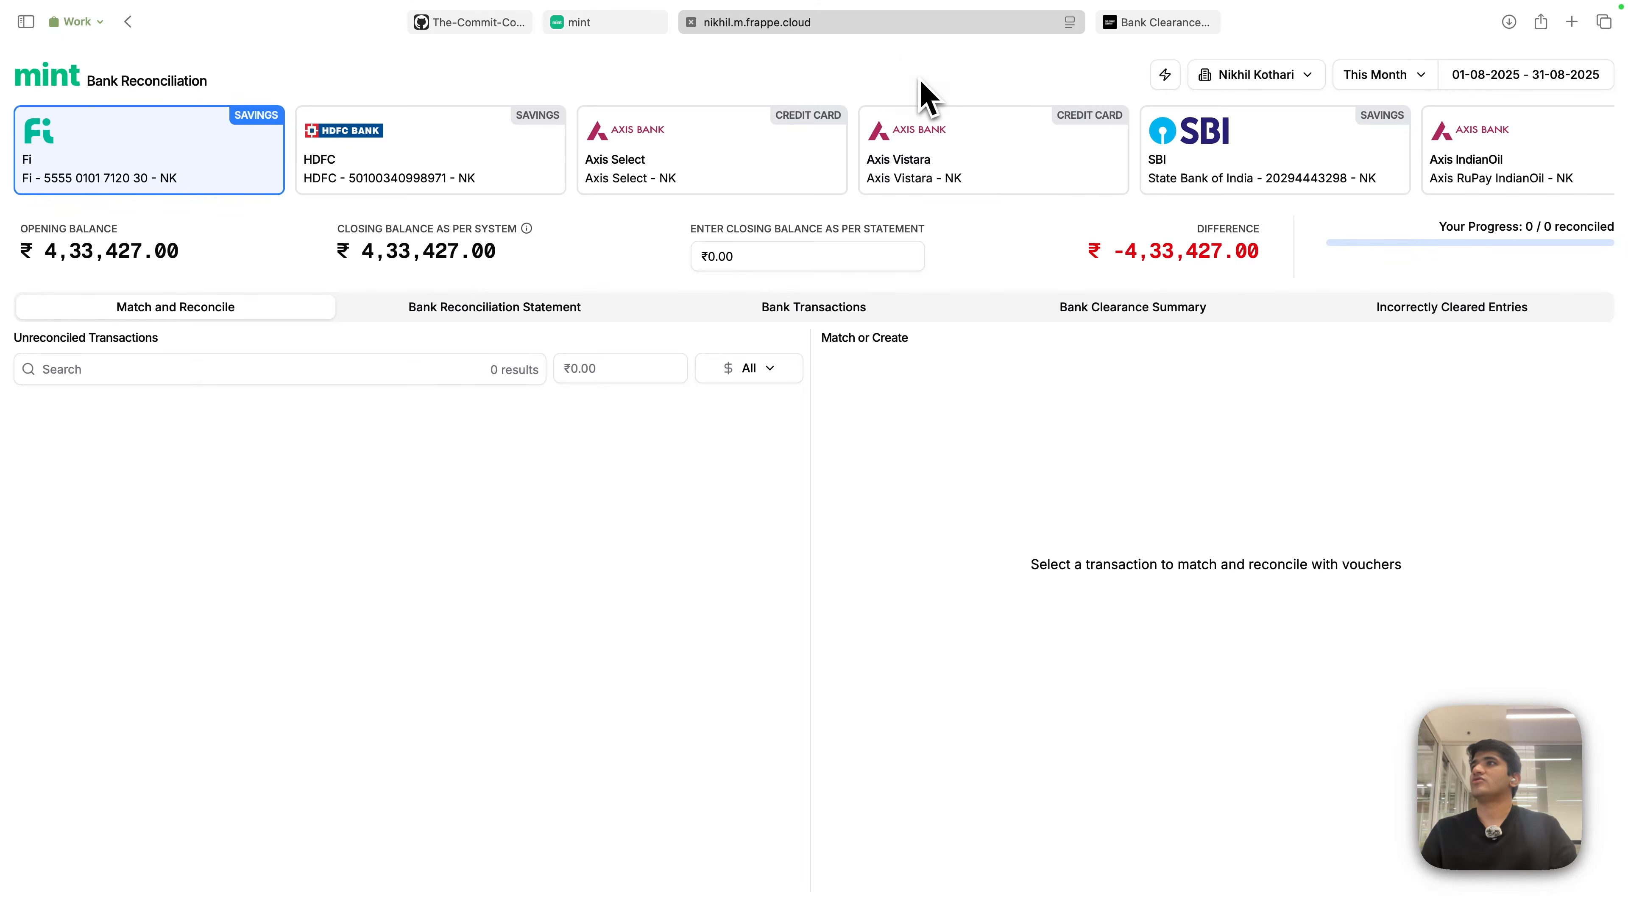
left_click(903, 24)
left_click(905, 25)
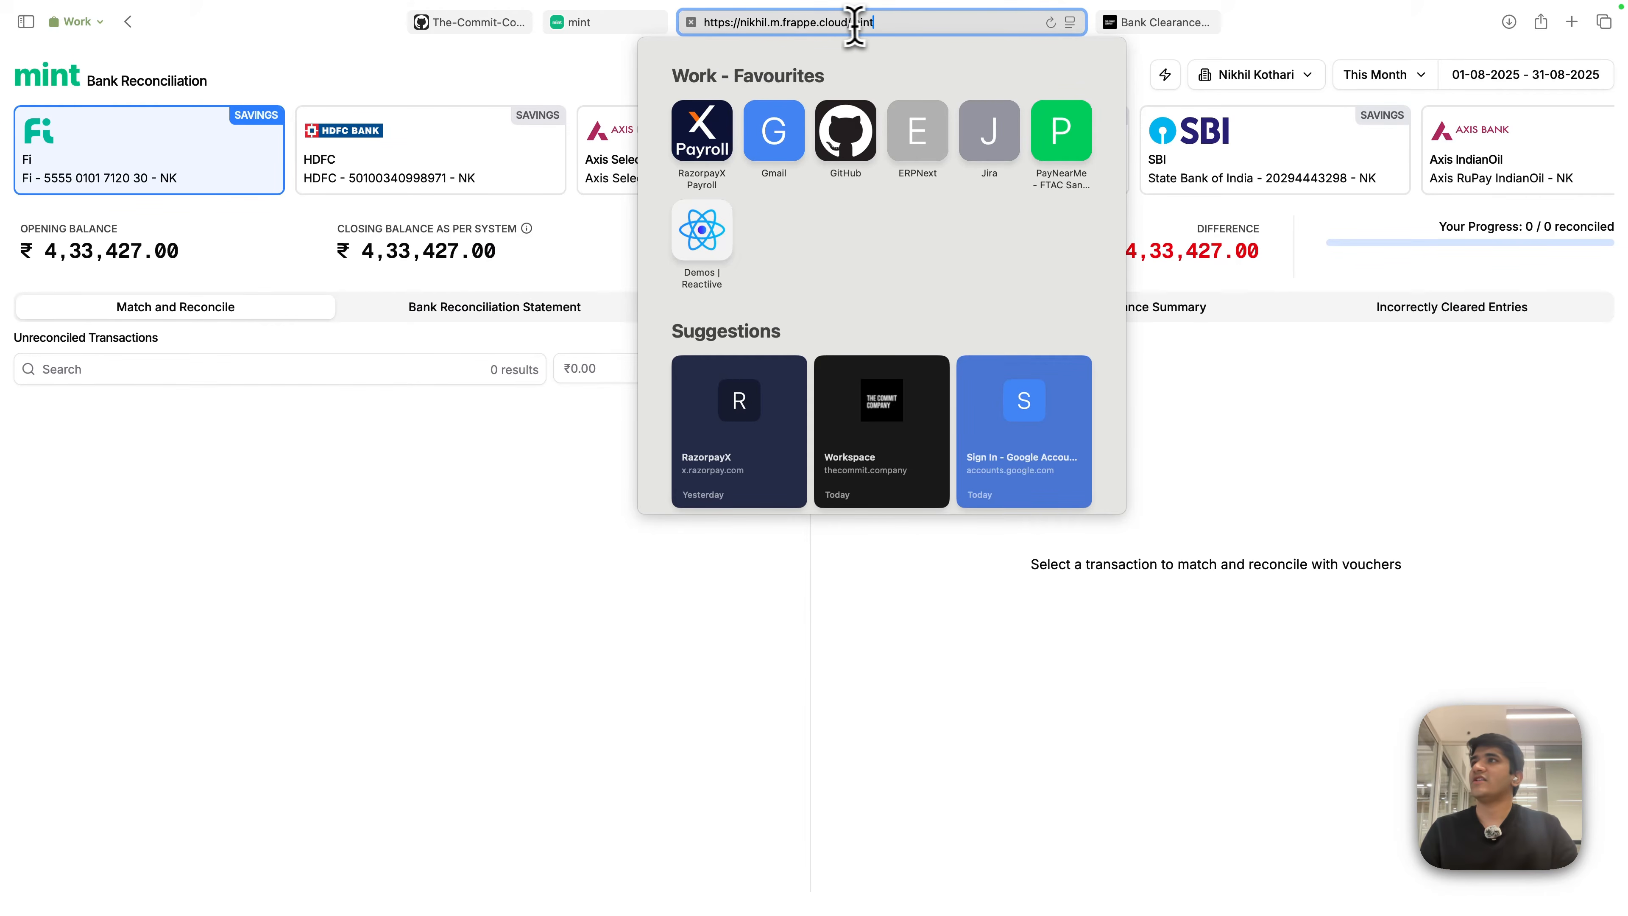
key("Escape")
left_click(589, 22)
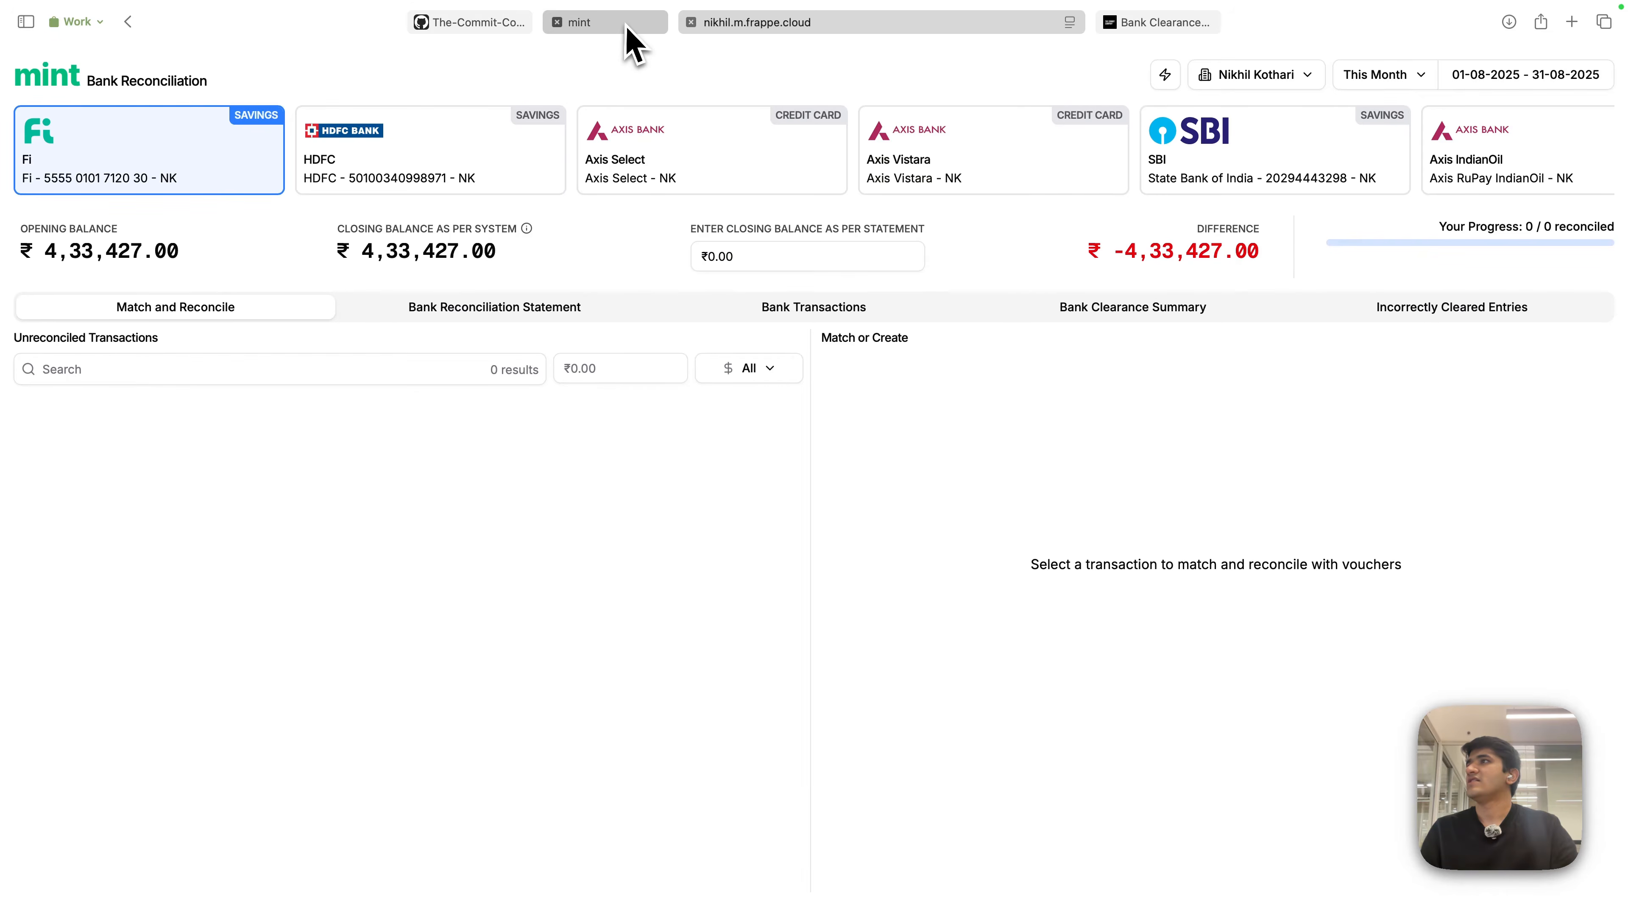
left_click(789, 22)
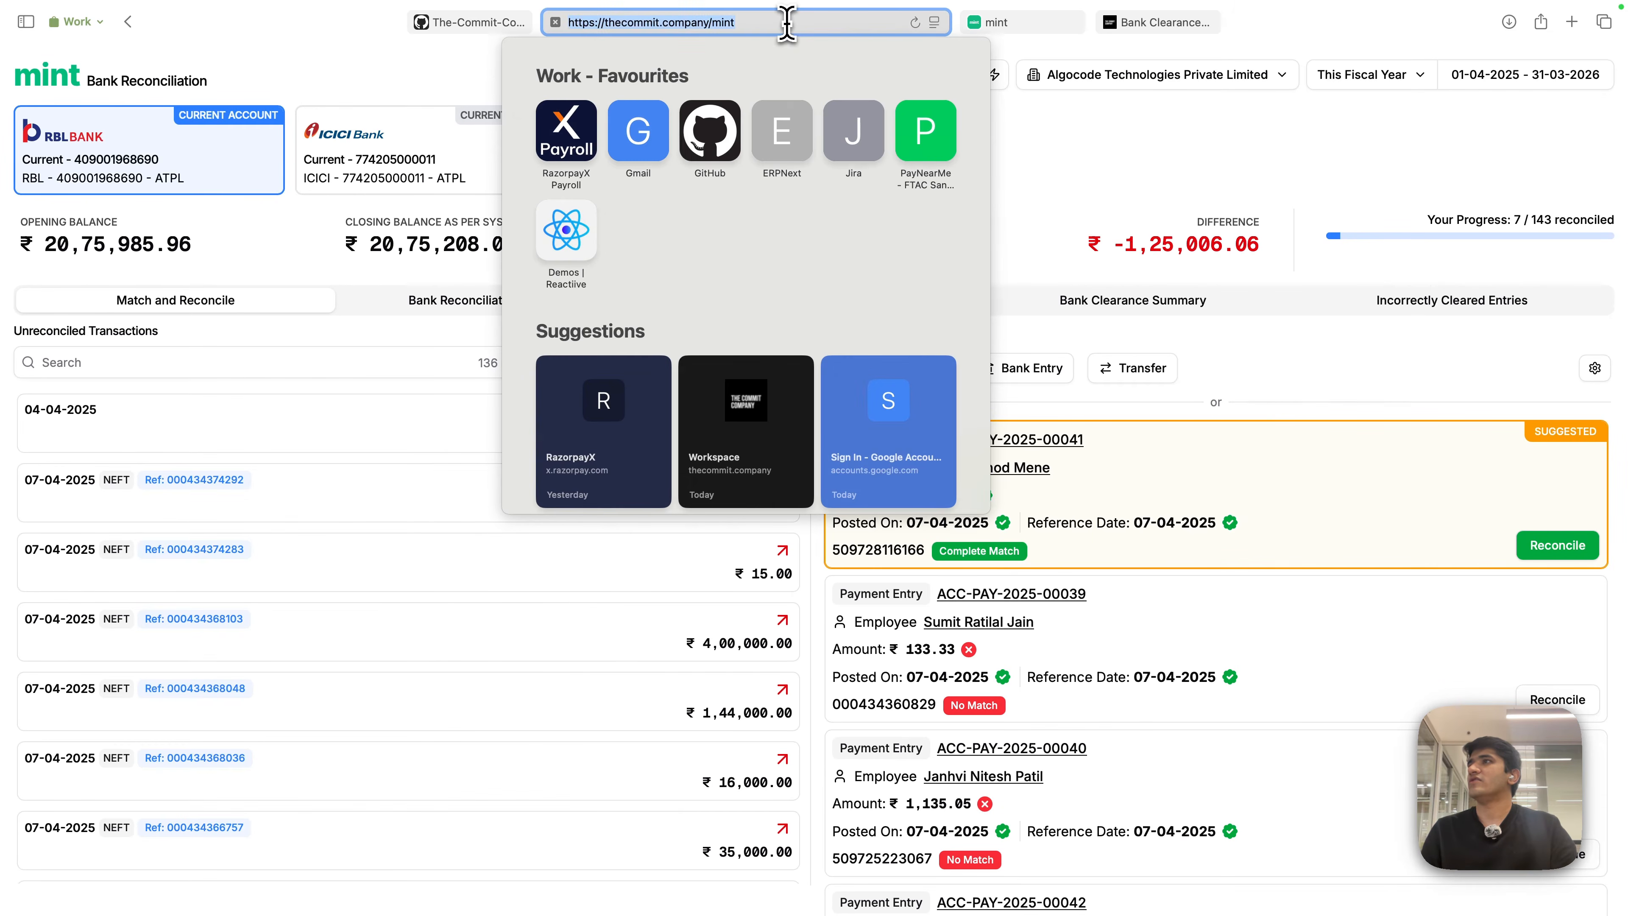
double_click(723, 22)
left_click(465, 93)
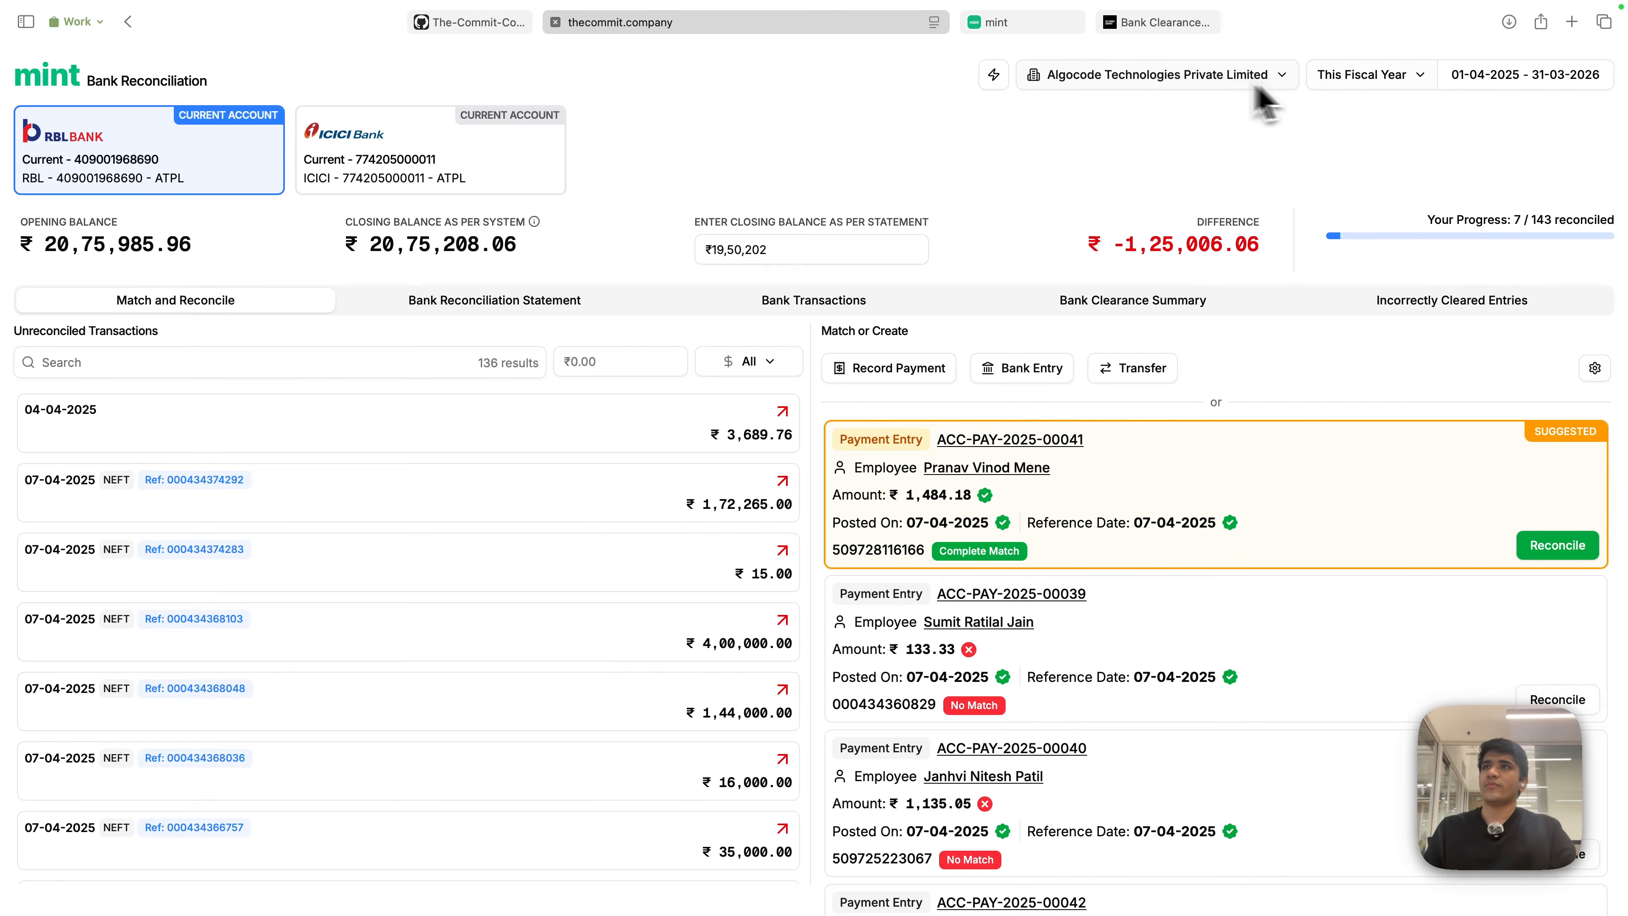
- Check the company lists, switch to the other Mint tab, and bring up the period presets
left_click(1187, 84)
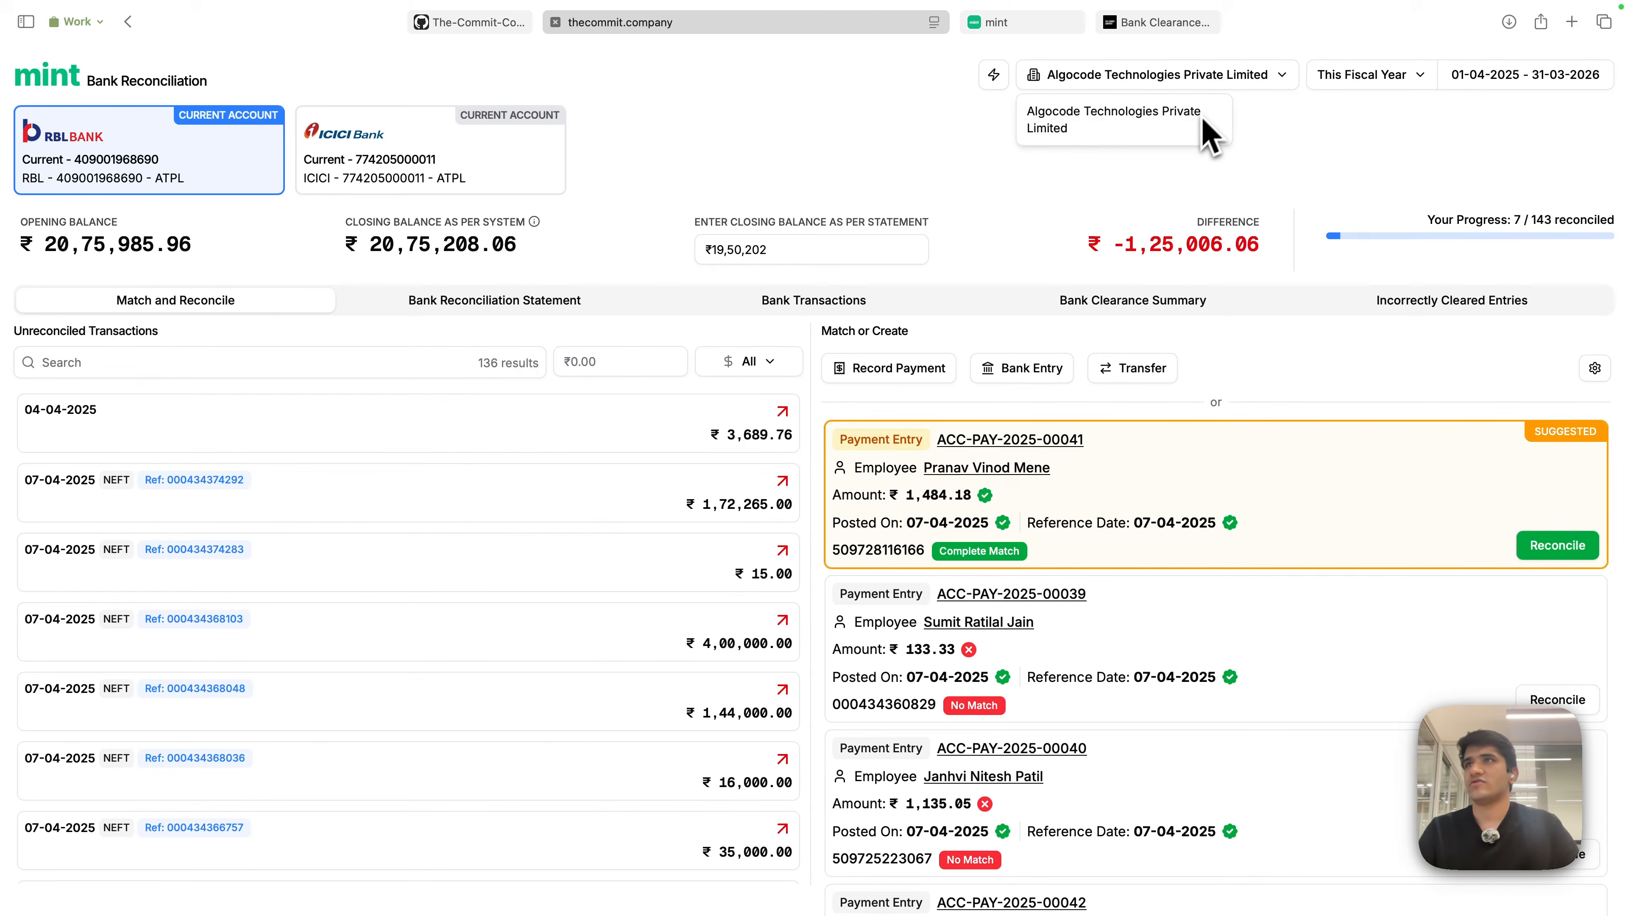
left_click(1308, 146)
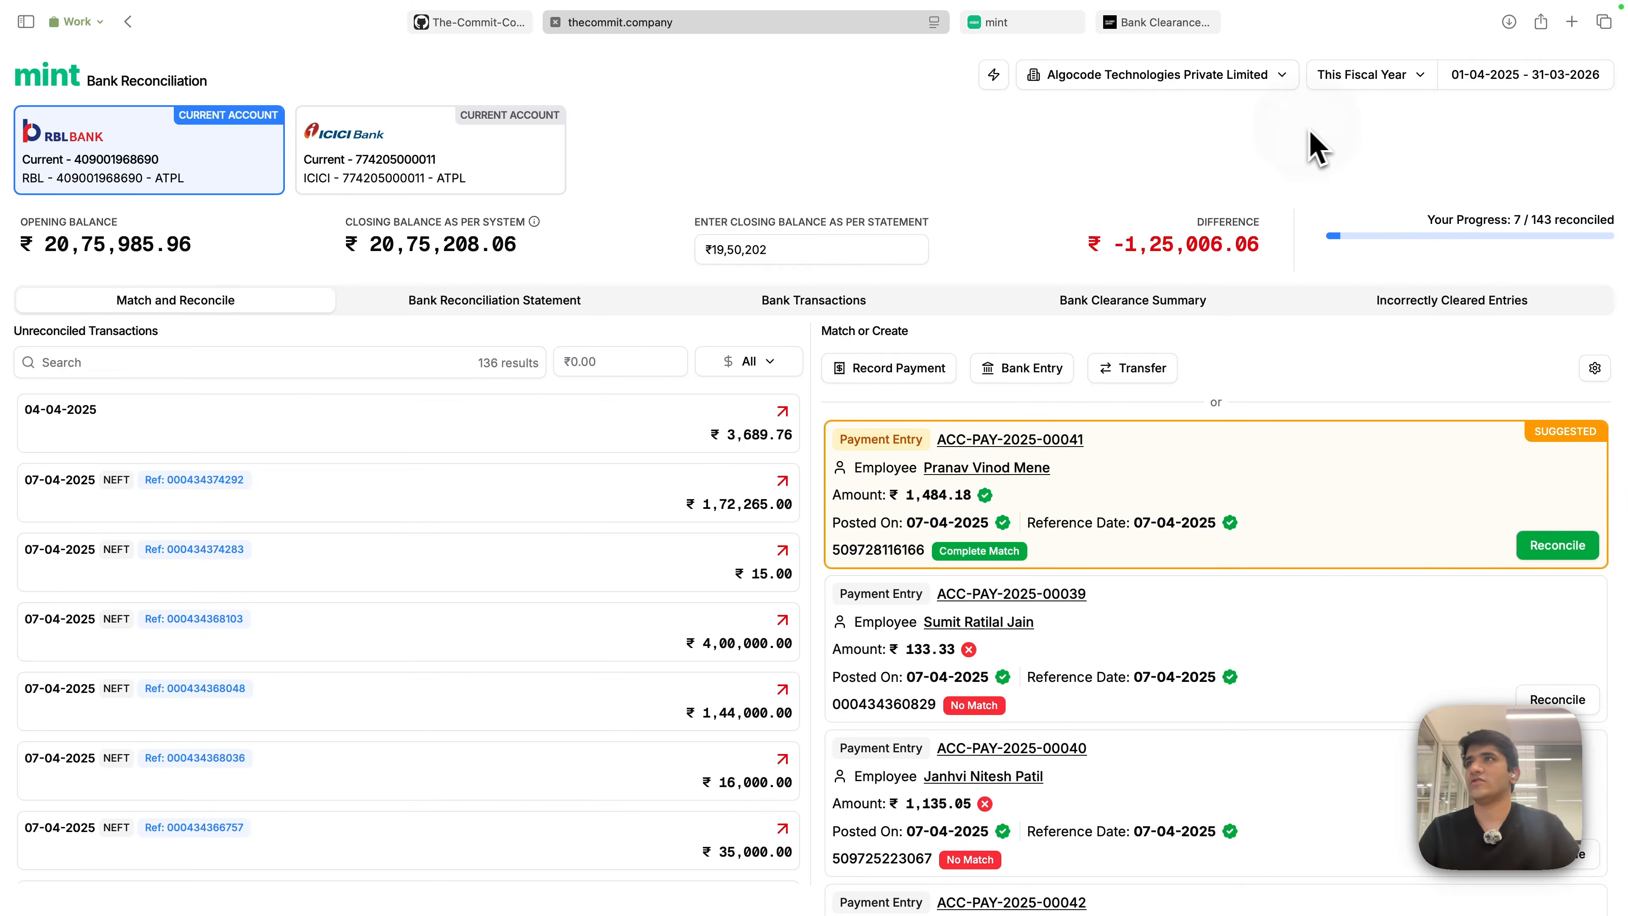
left_click(1058, 27)
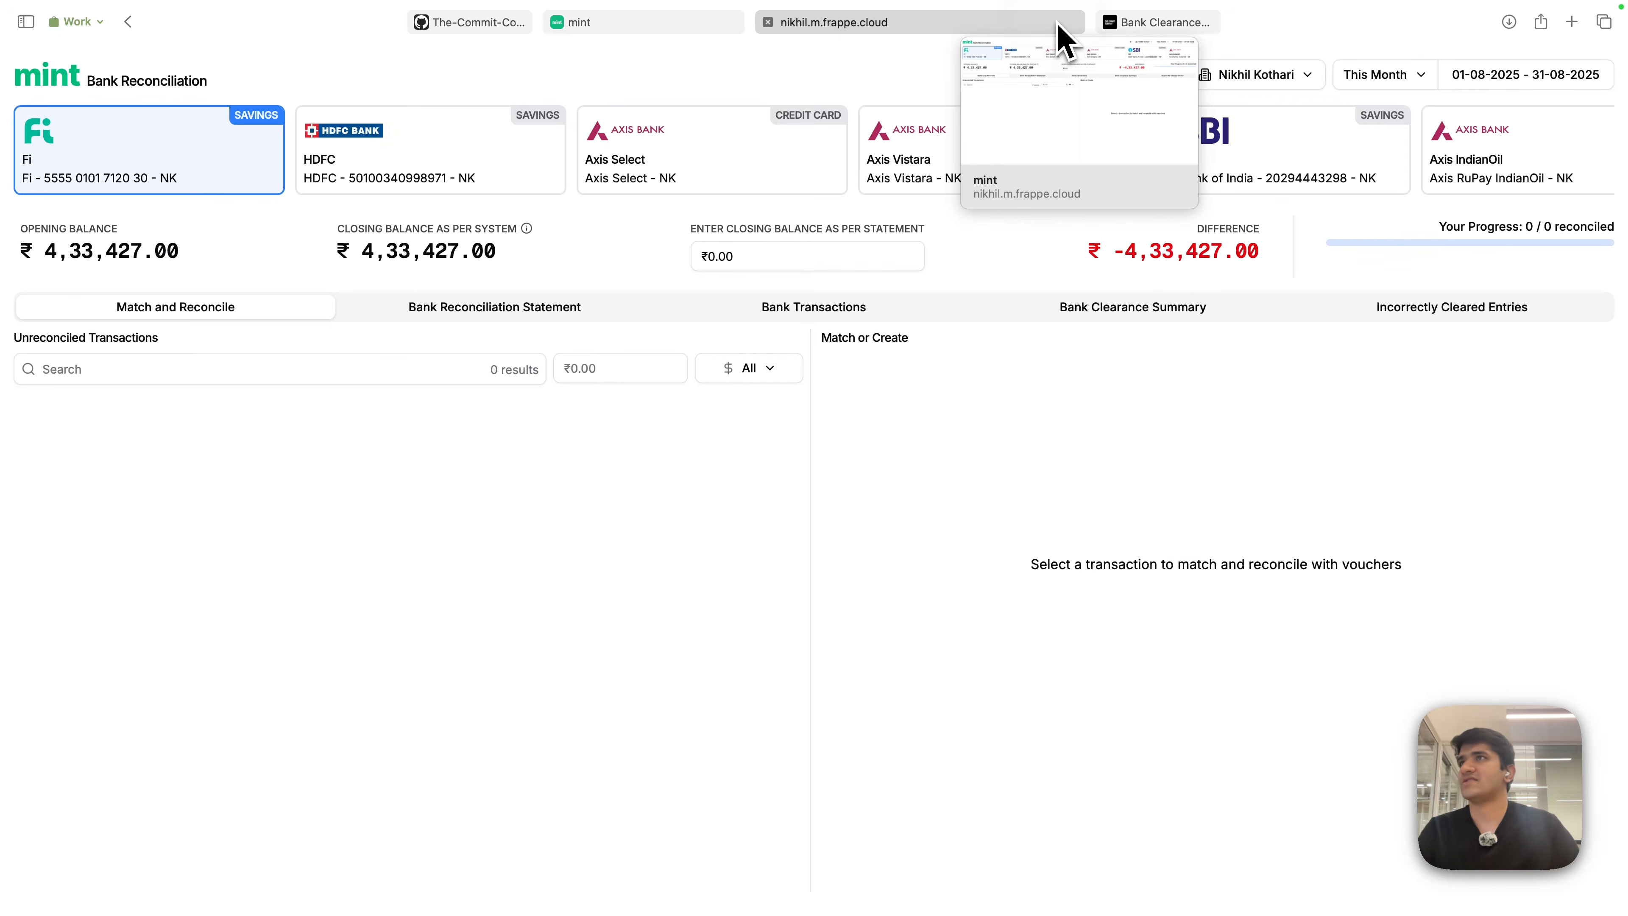
left_click(1266, 78)
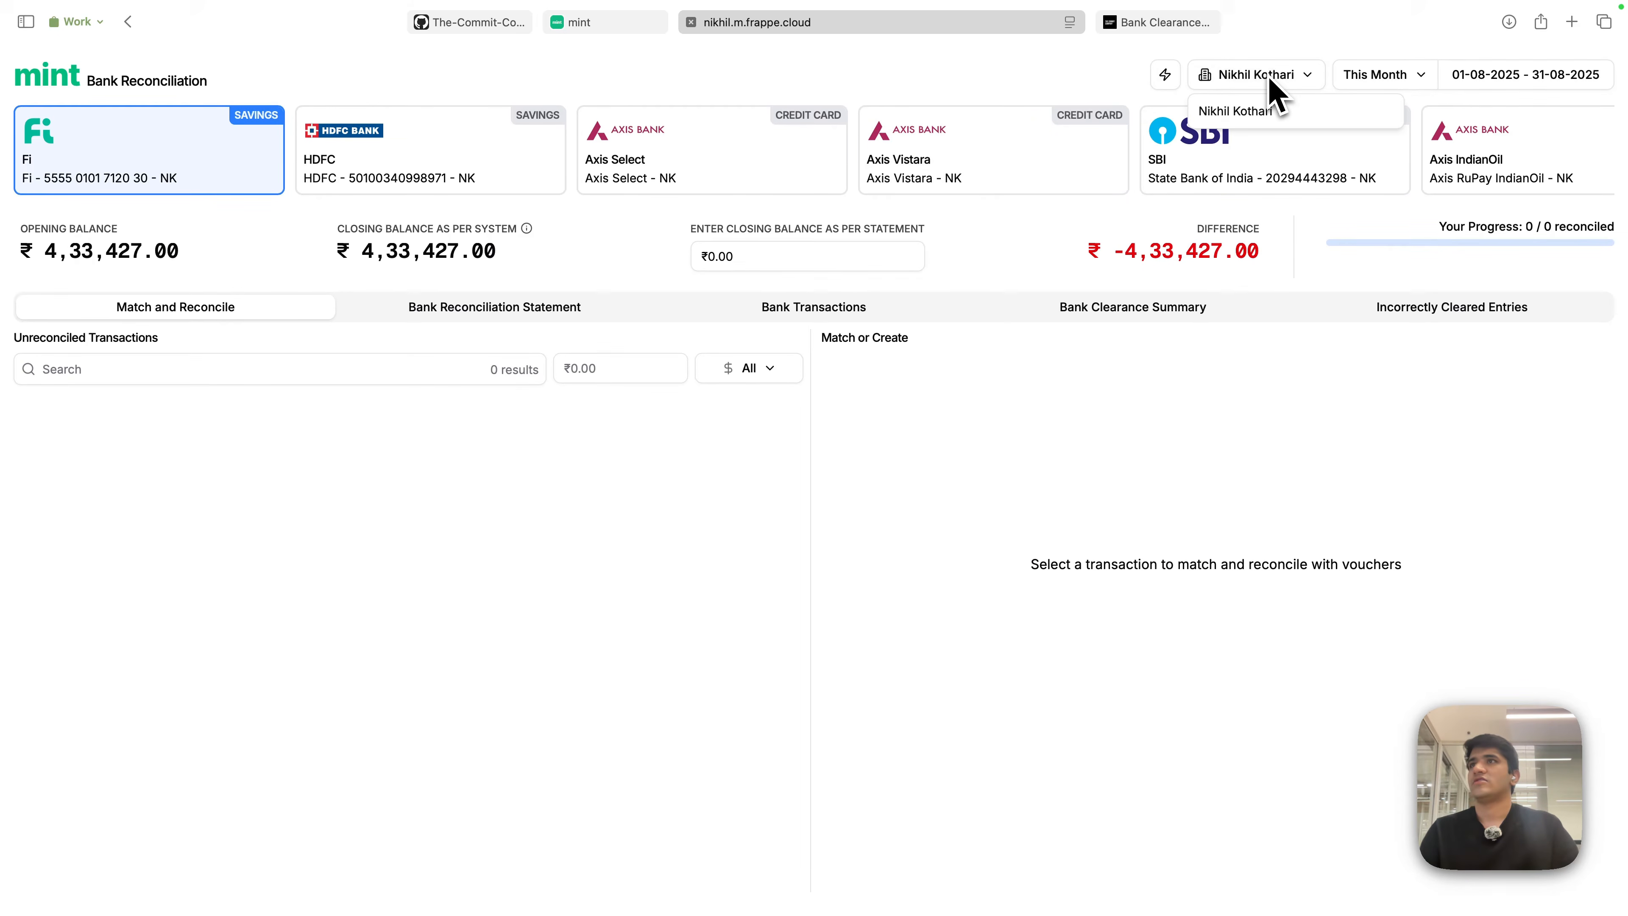
left_click(944, 81)
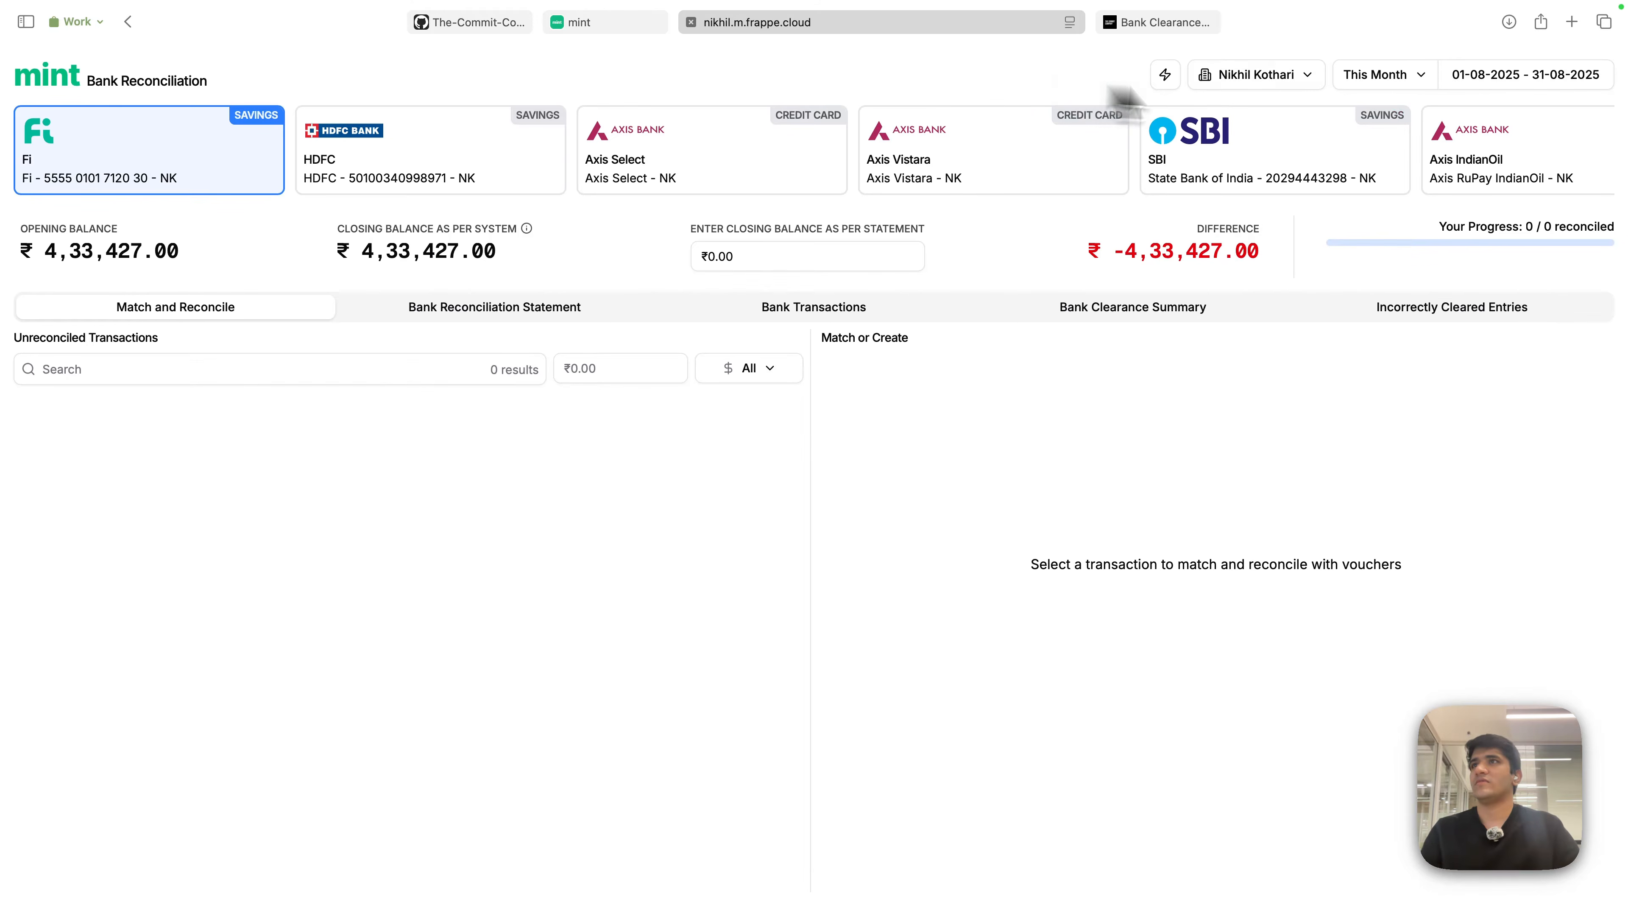
left_click(1301, 80)
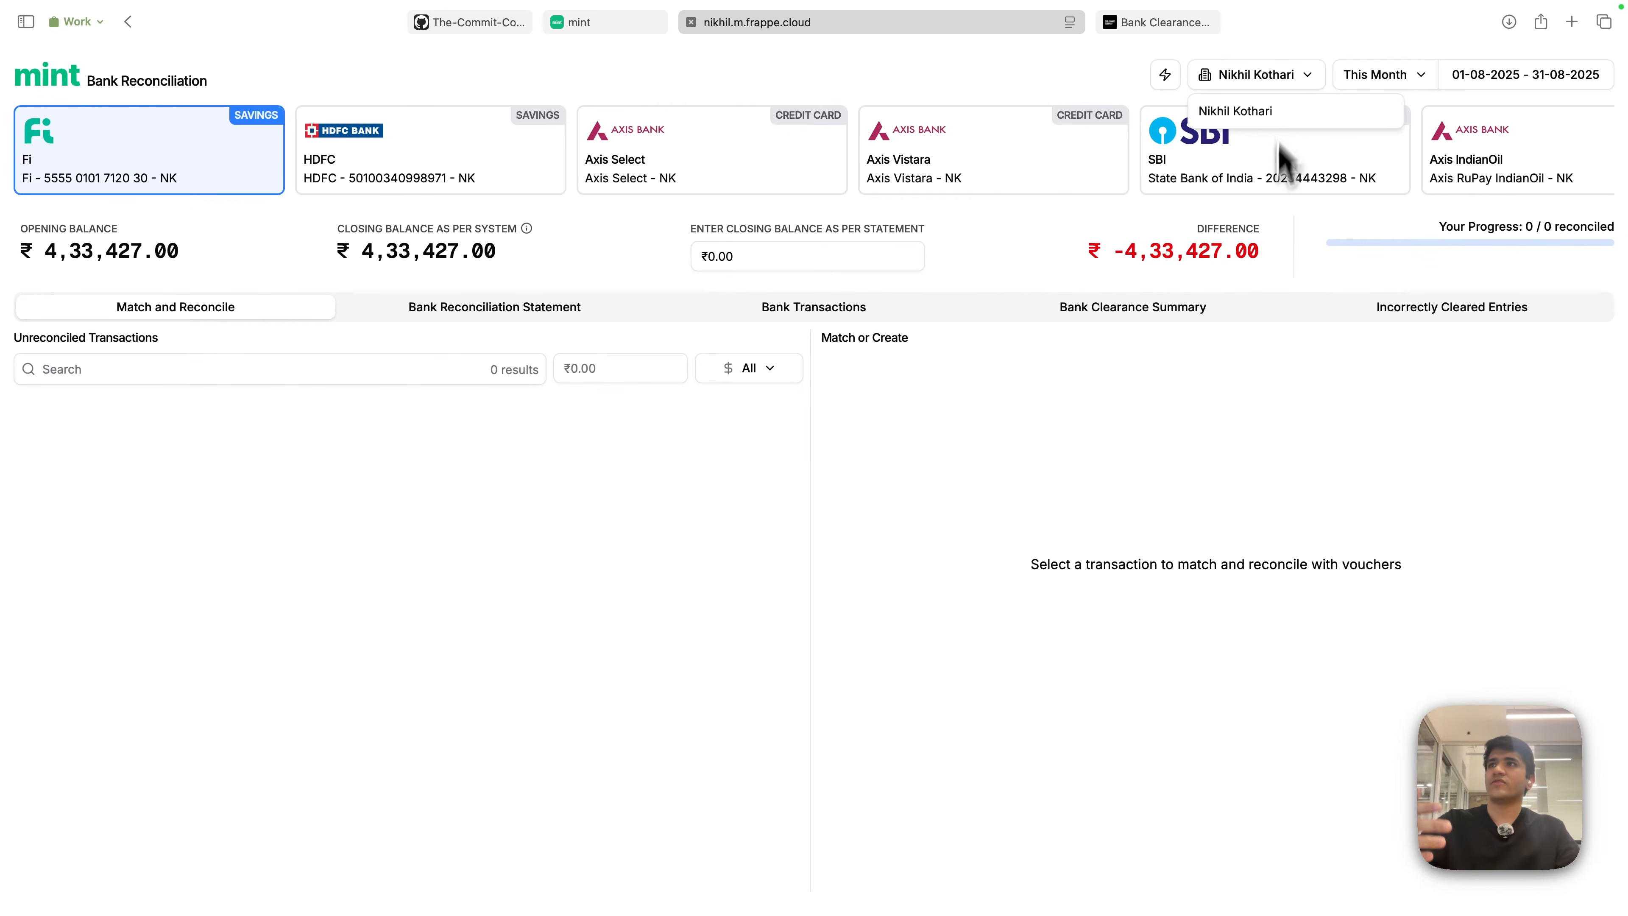
left_click(1025, 77)
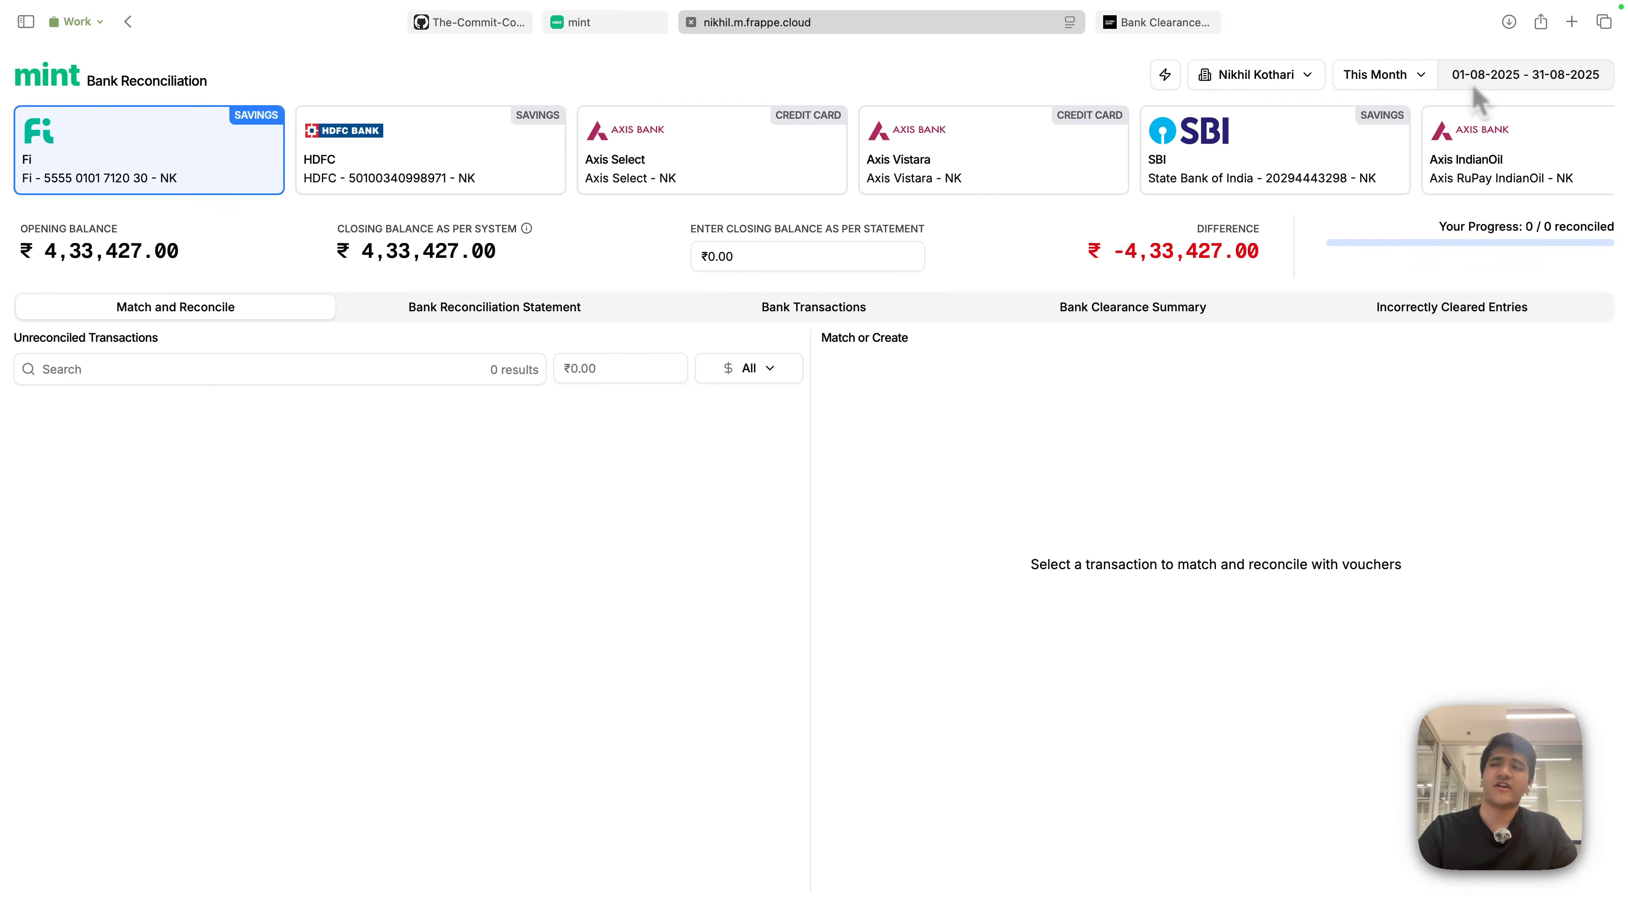
left_click(1413, 75)
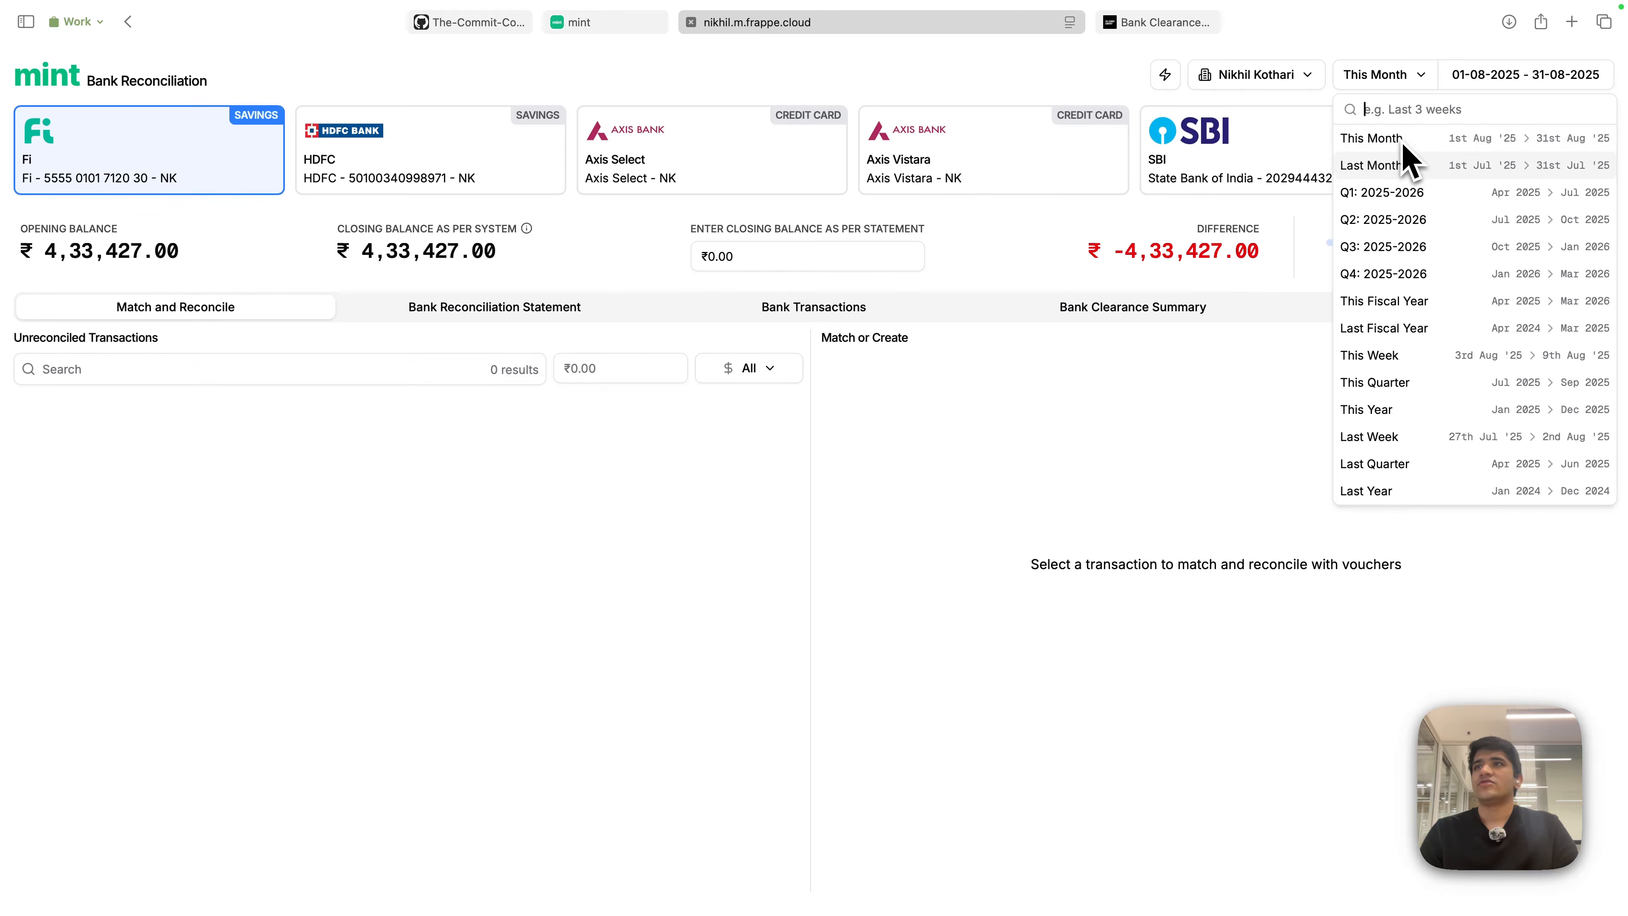
- Set the period to Last Month (01-07-2025 to 31-07-2025) and review the opening and closing balances
left_click(1375, 168)
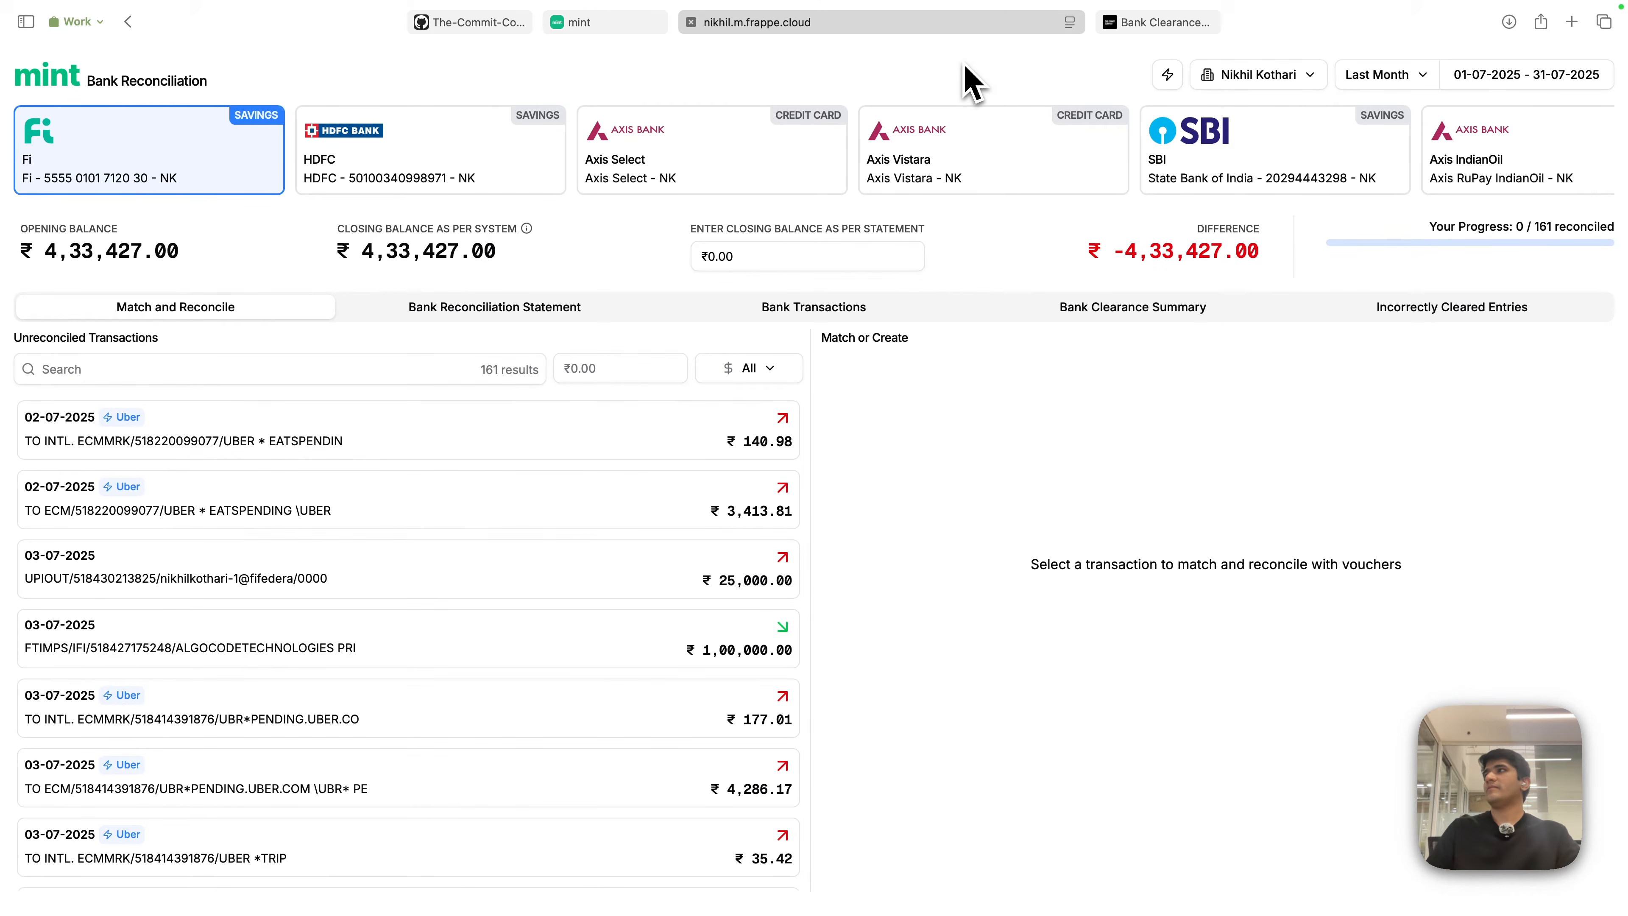
left_click_drag(33, 251, 237, 253)
left_click_drag(346, 251, 512, 260)
left_click(940, 266)
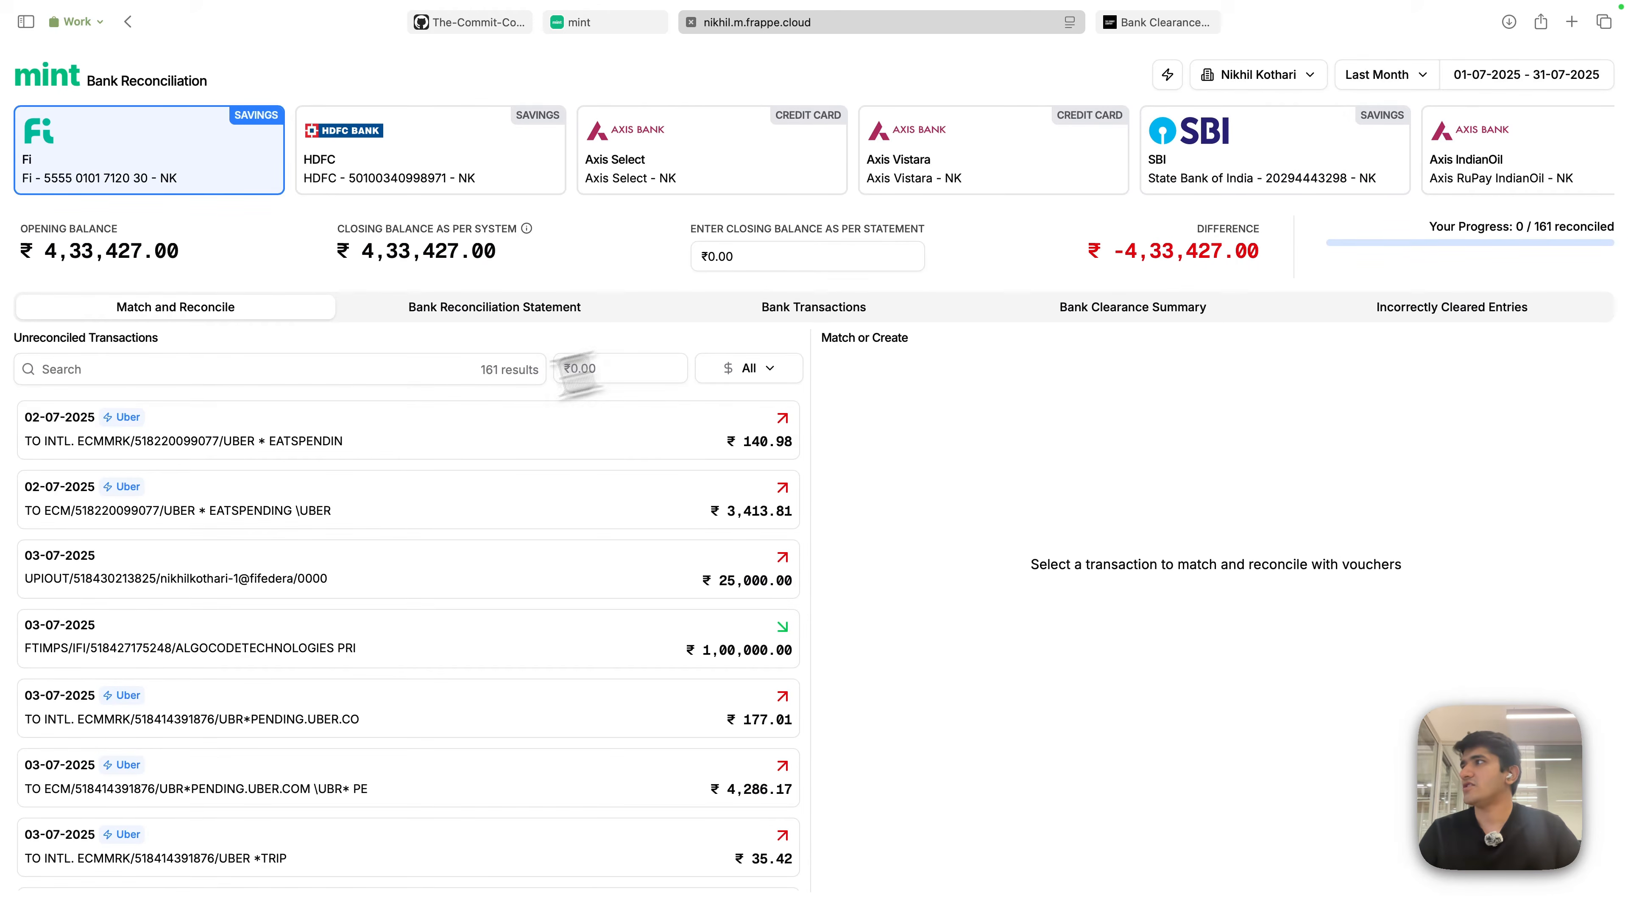
scroll(537, 697, "down", 5)
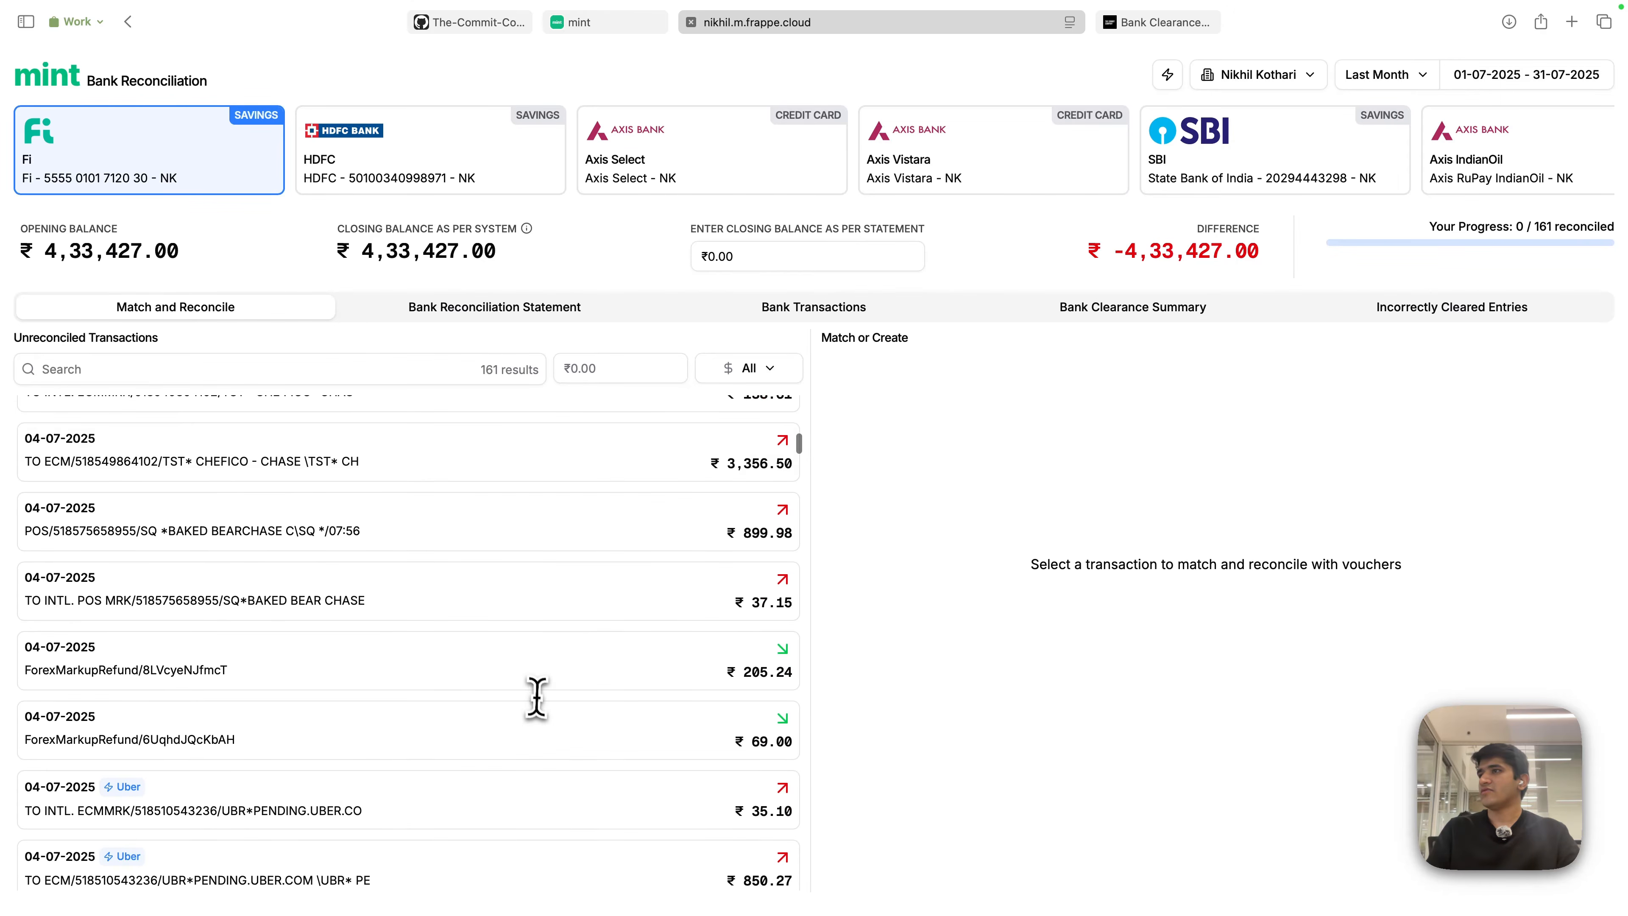
scroll(537, 698, "up", 5)
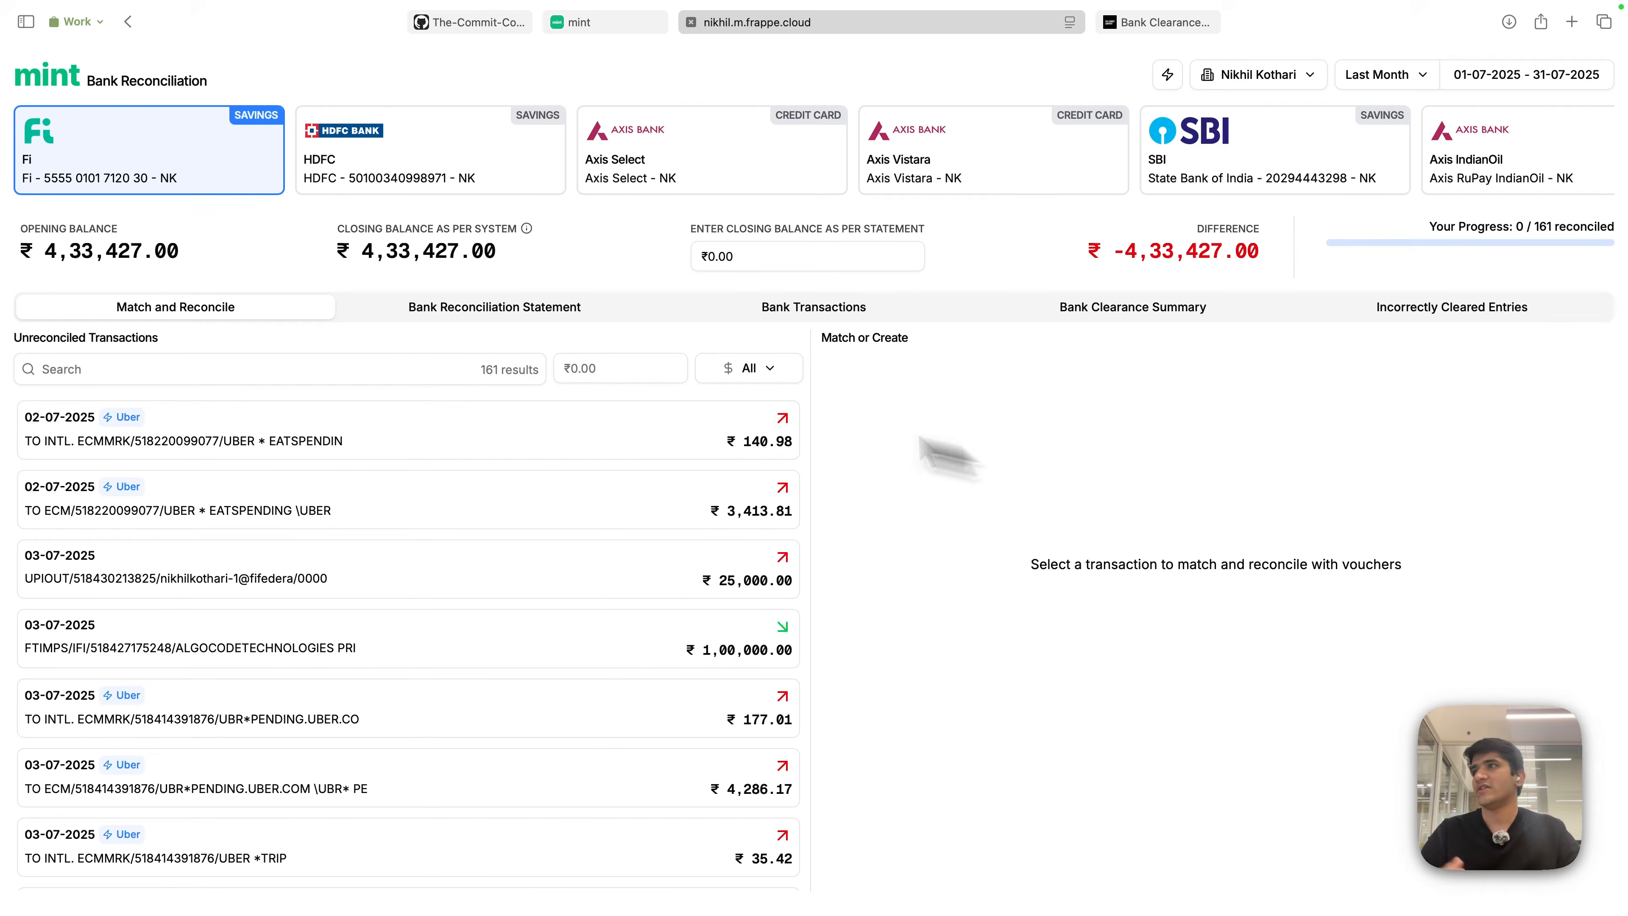
- View the Bank Reconciliation Statement, Bank Transactions and Bank Clearance Summary tabs
left_click(520, 314)
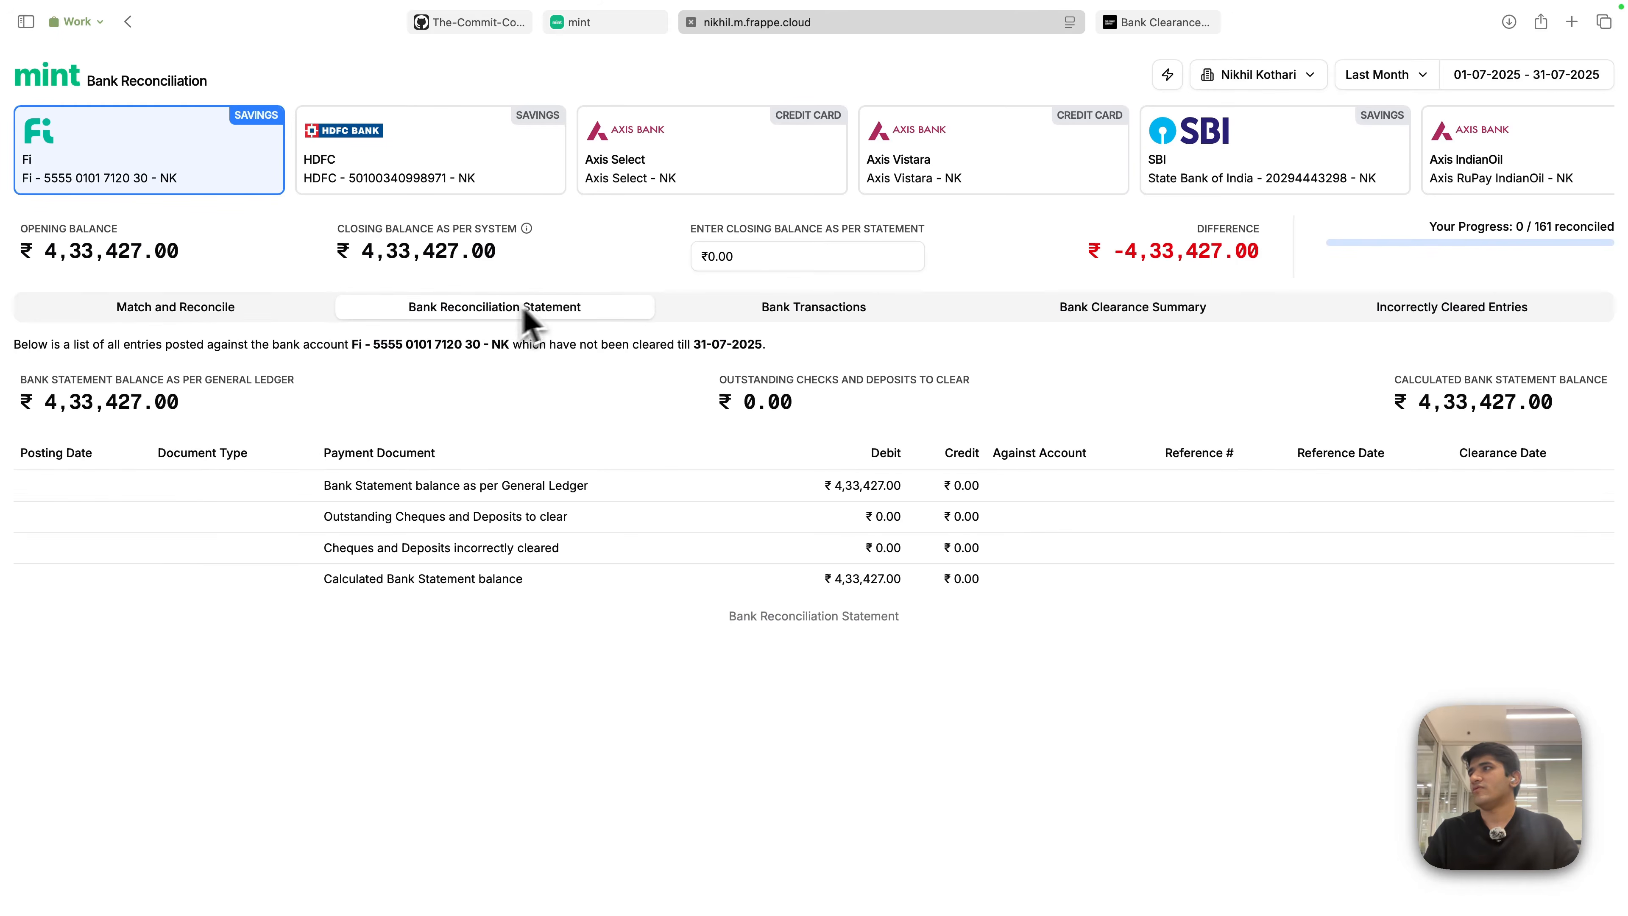
left_click(766, 311)
left_click(1077, 313)
- View Incorrectly Cleared Entries, then pick a custom 15-05-2025 to 27-06-2025 period on the calendar
left_click(1381, 314)
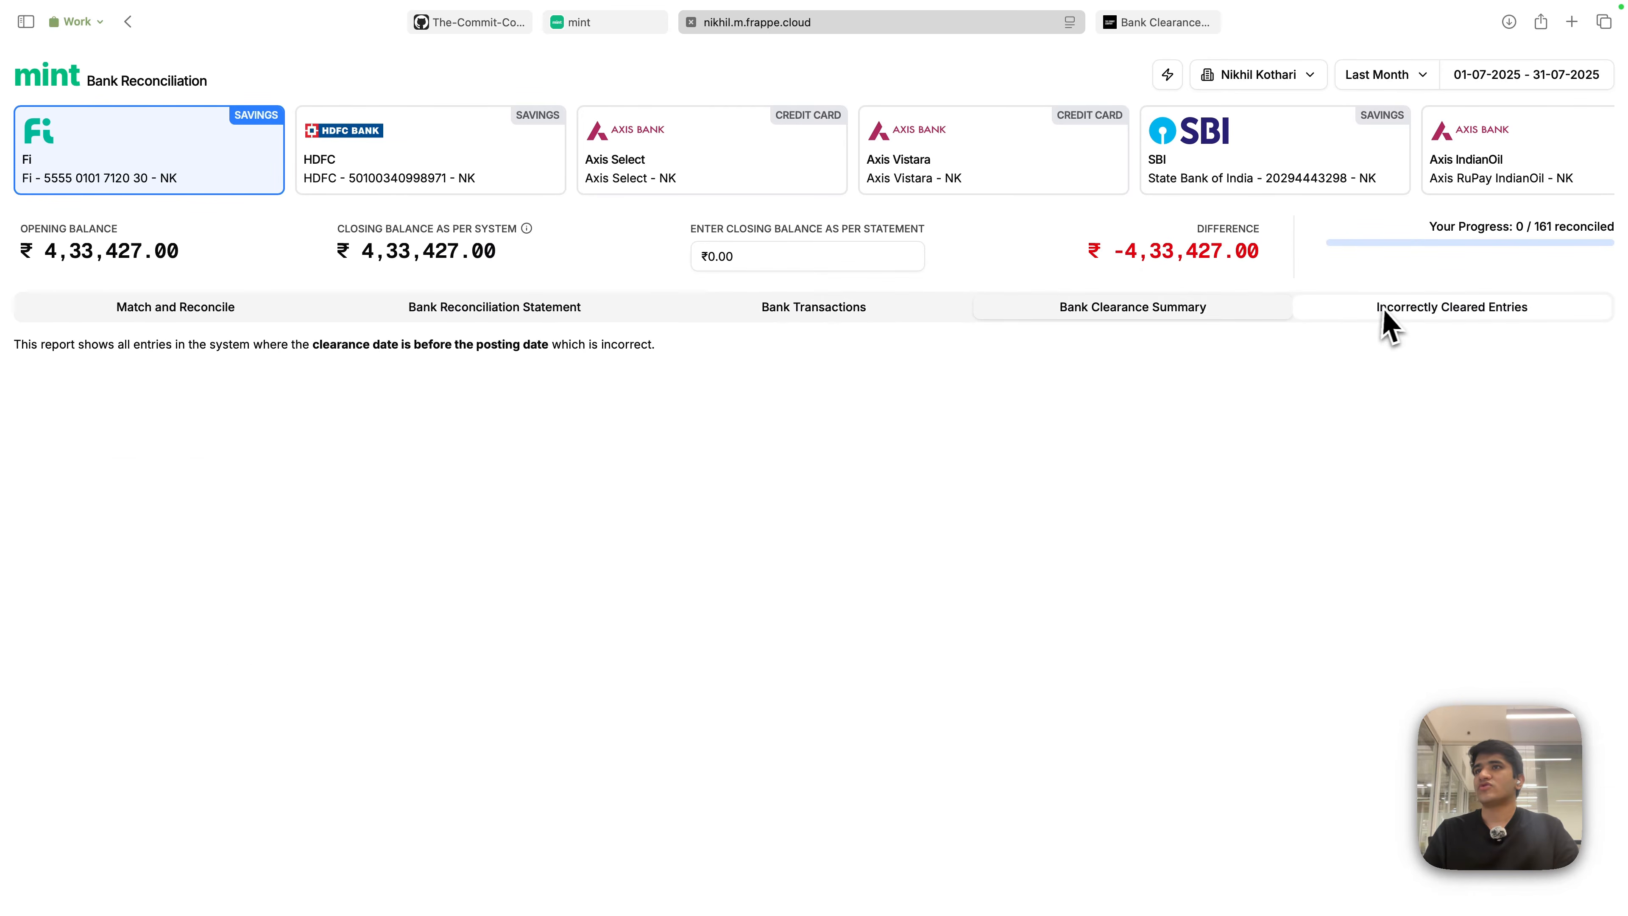
left_click(175, 311)
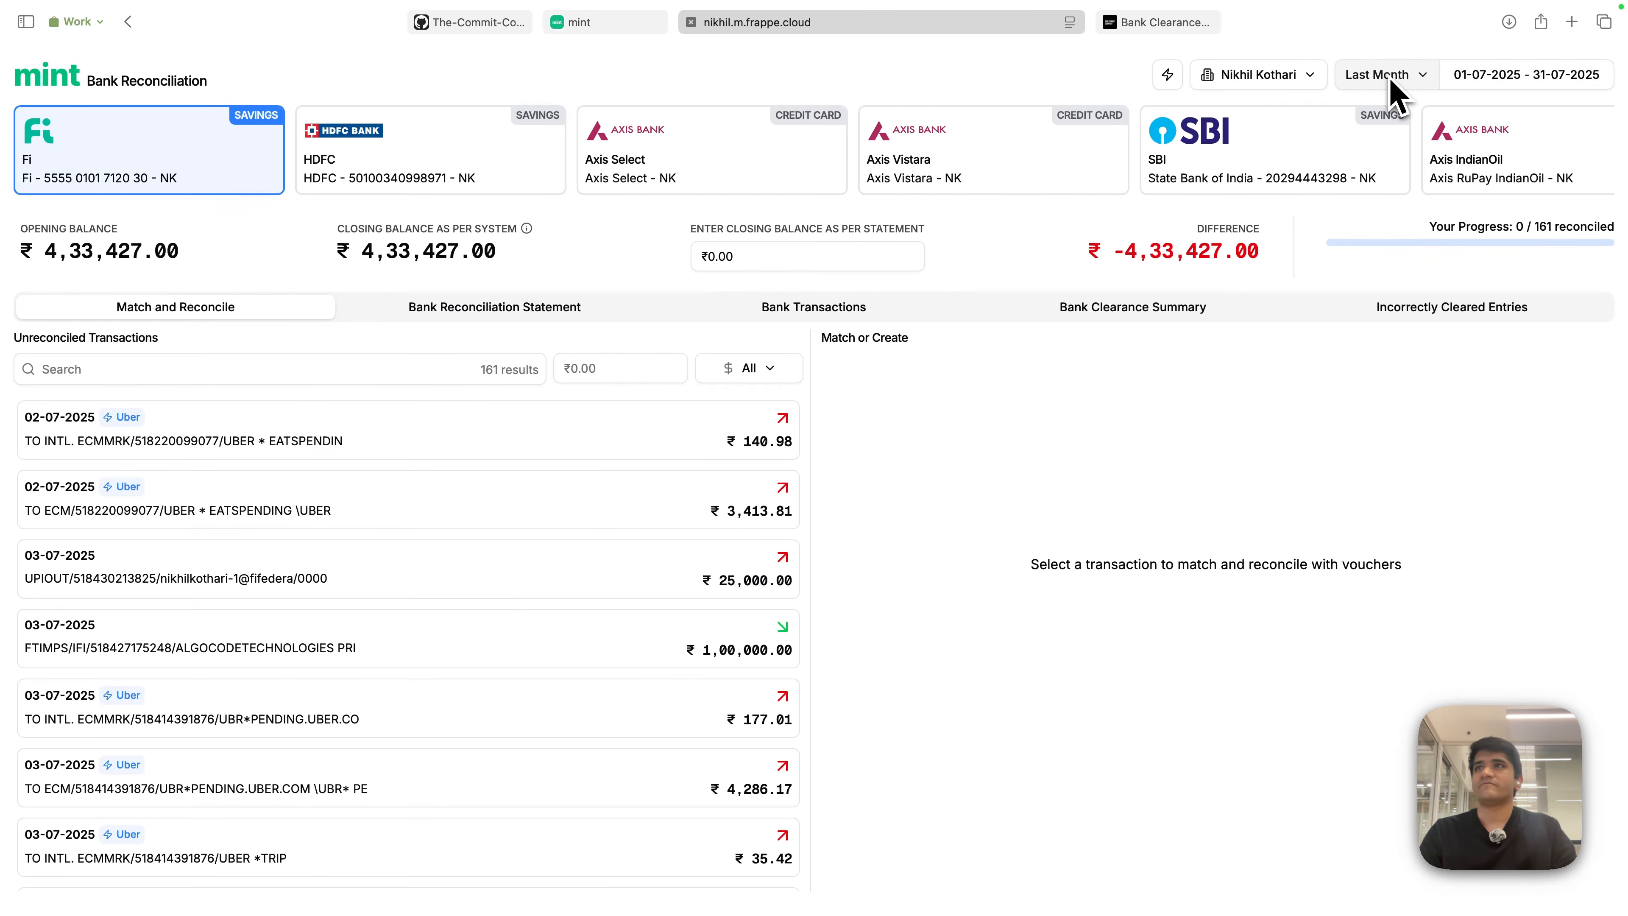
left_click(1503, 77)
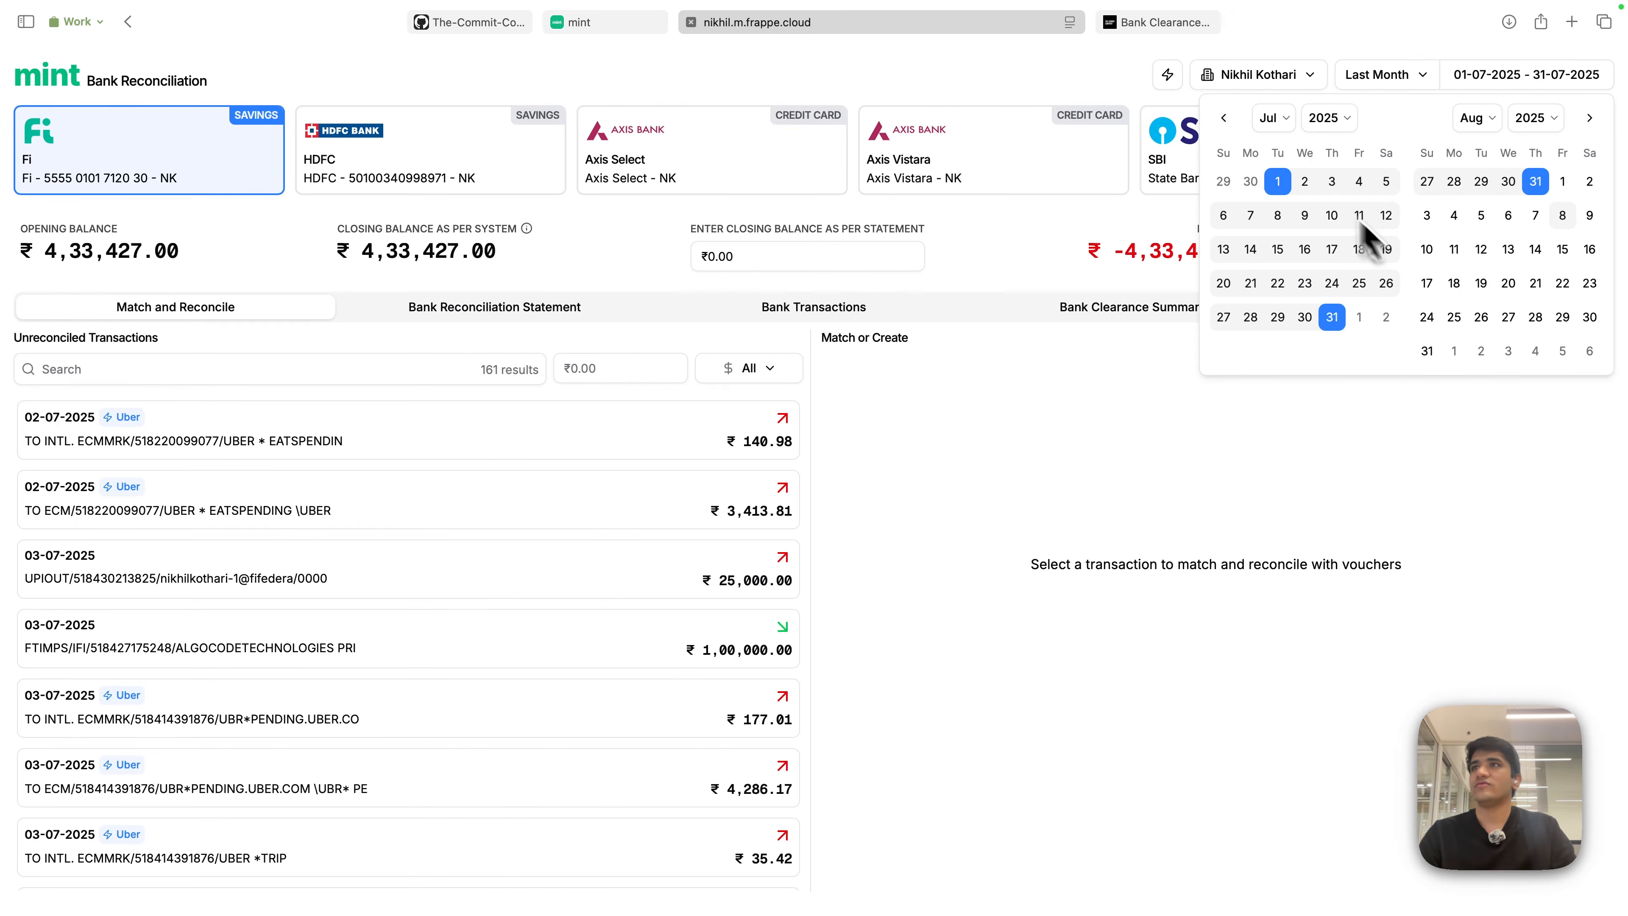
left_click(1223, 118)
left_click(1223, 117)
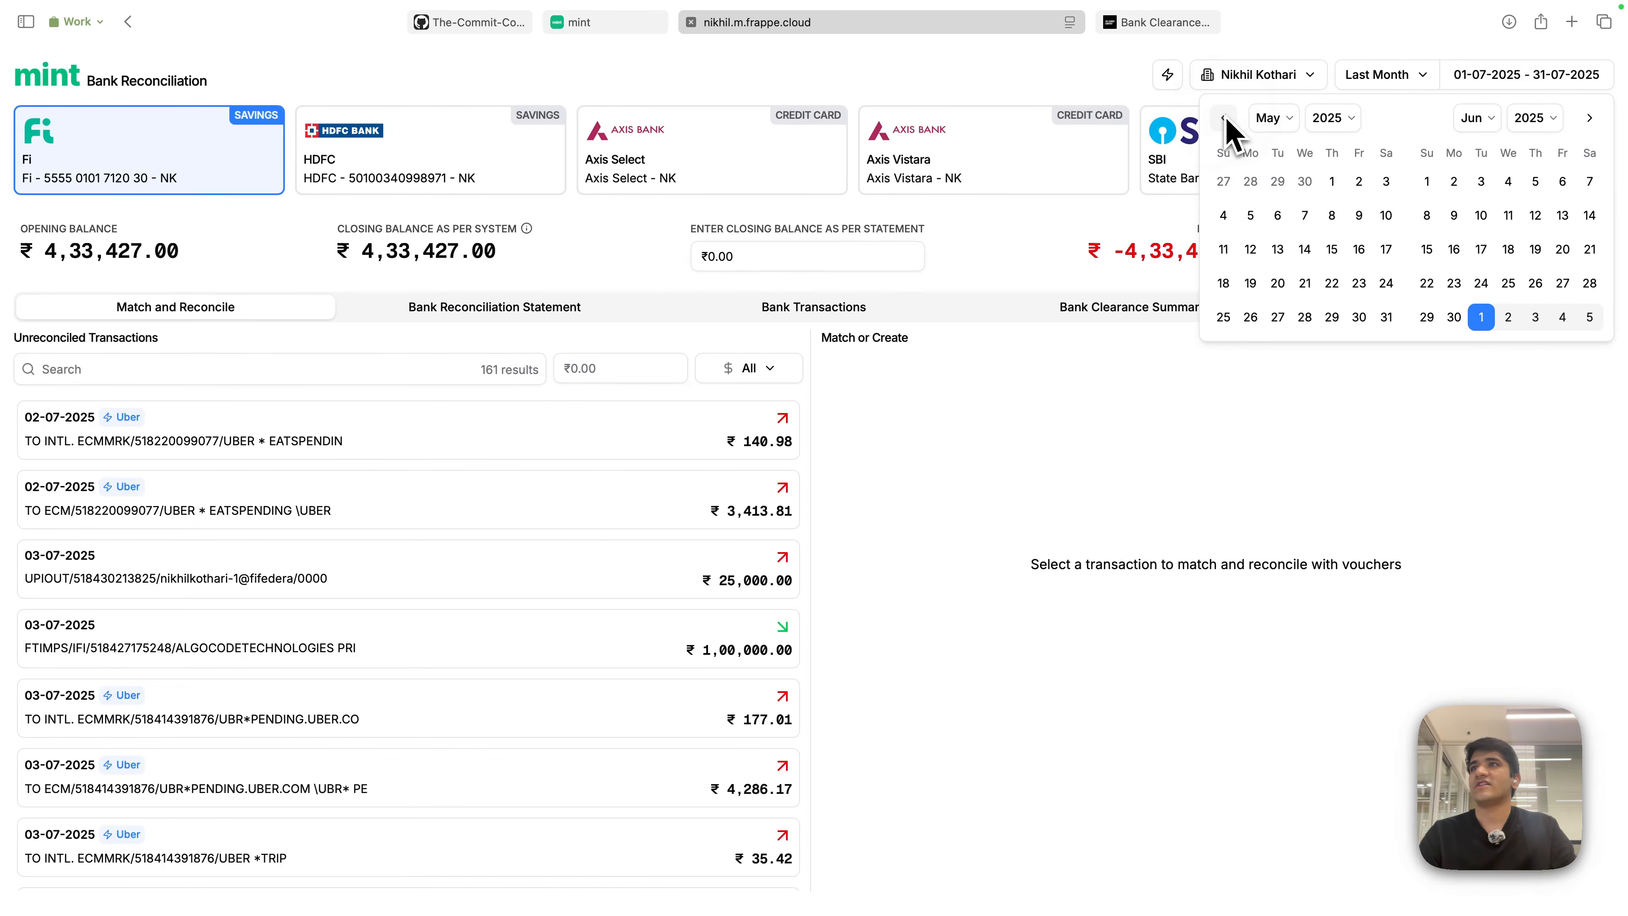
left_click(1333, 249)
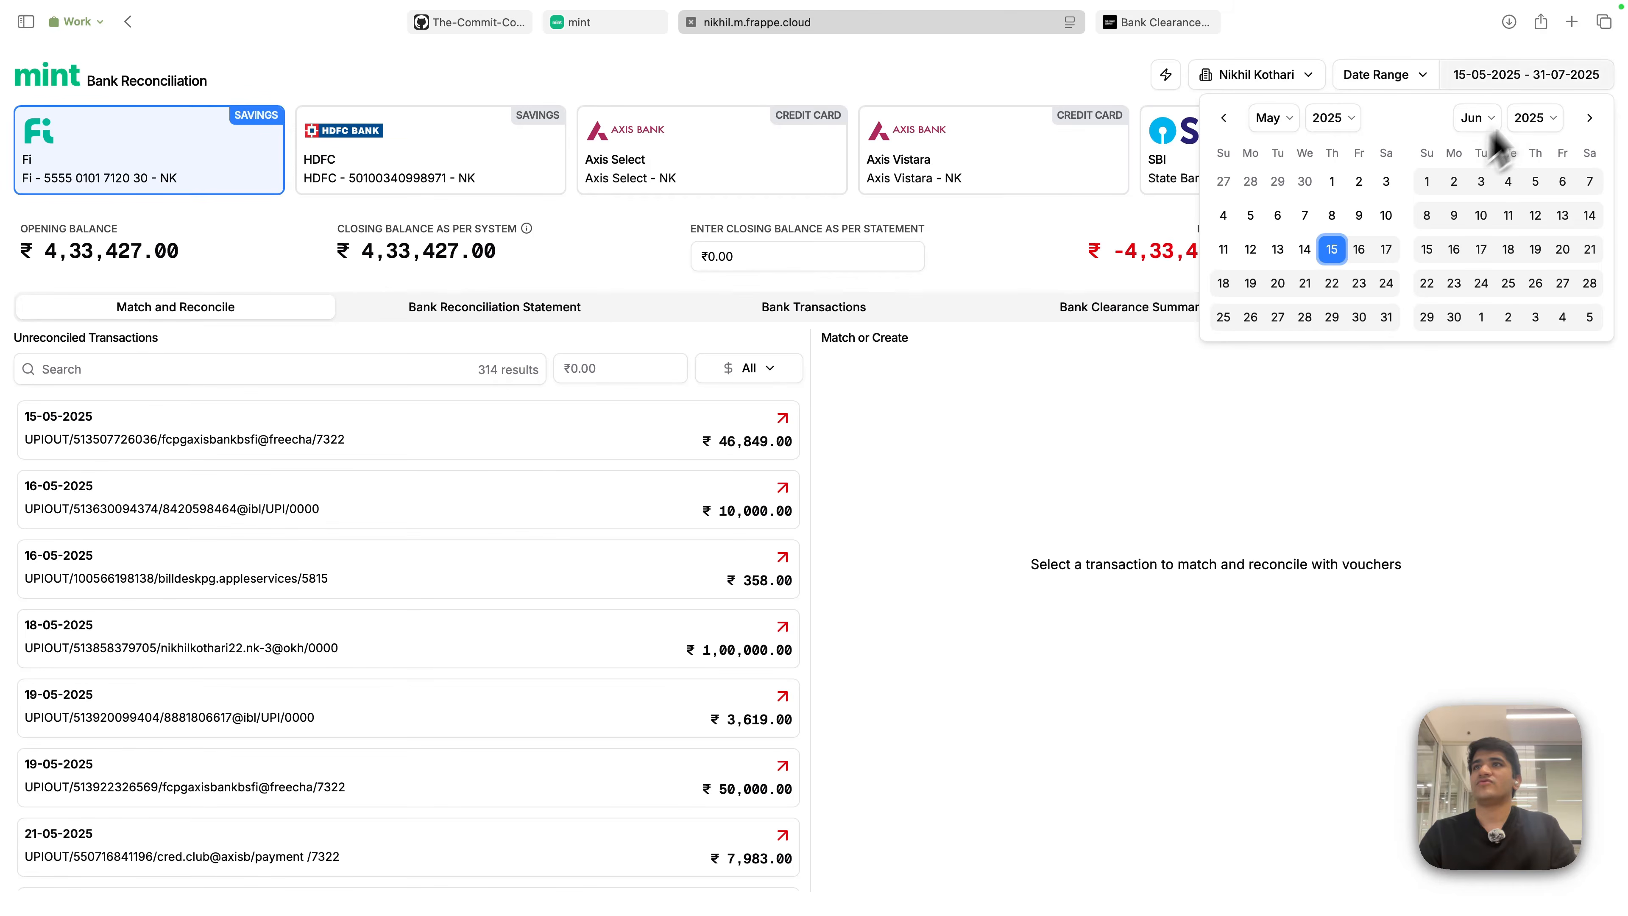
left_click(1562, 285)
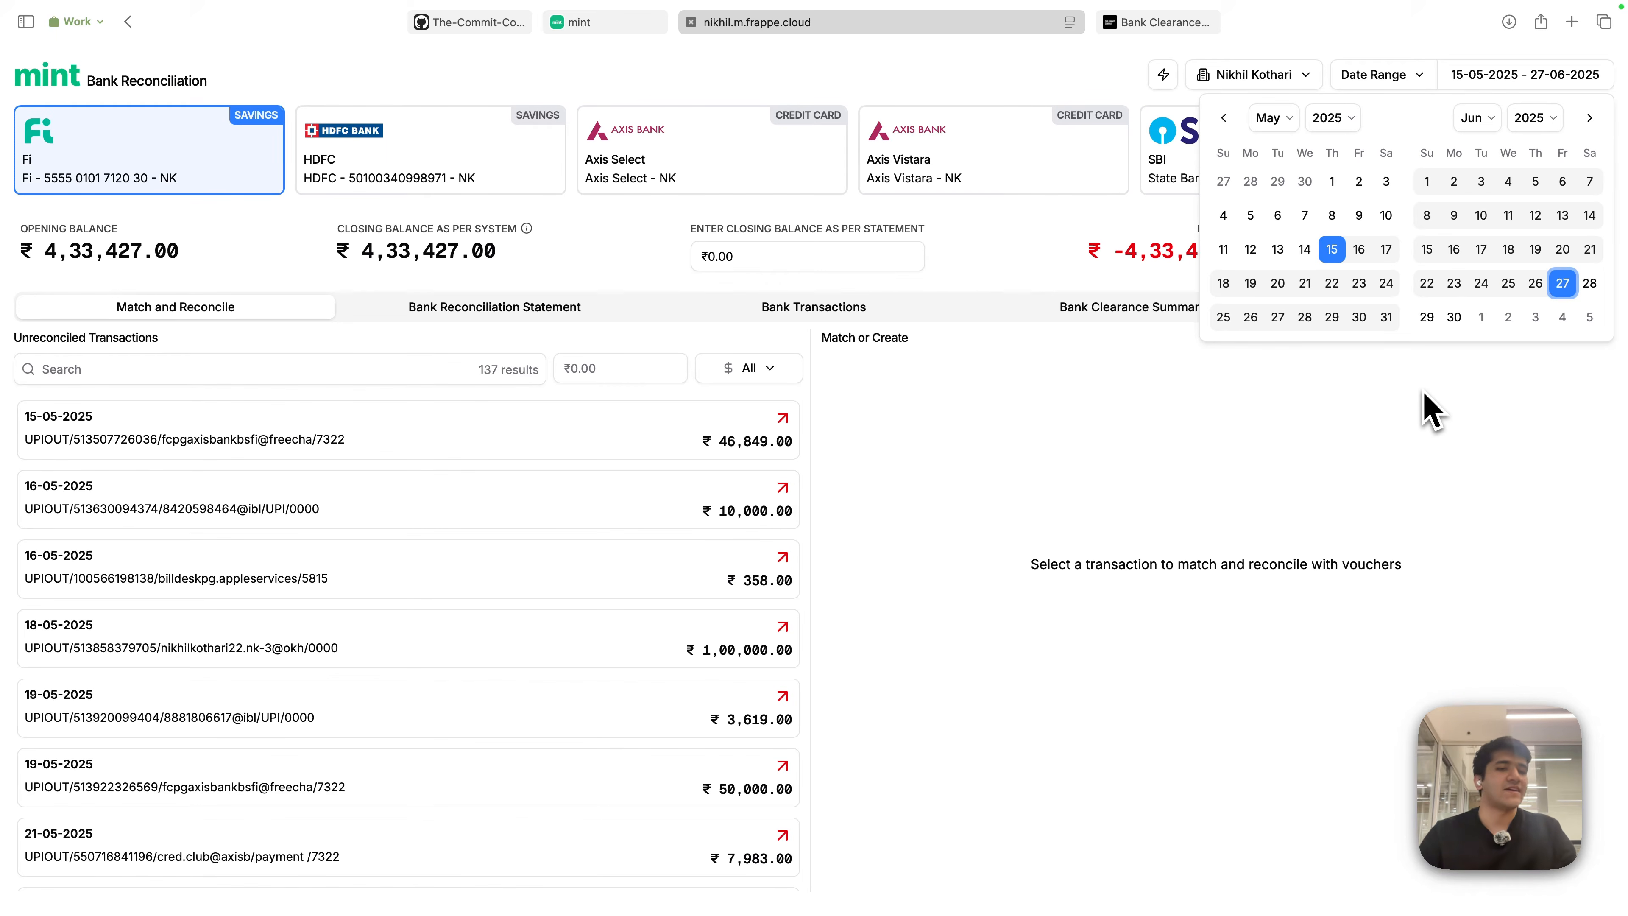
left_click(1429, 410)
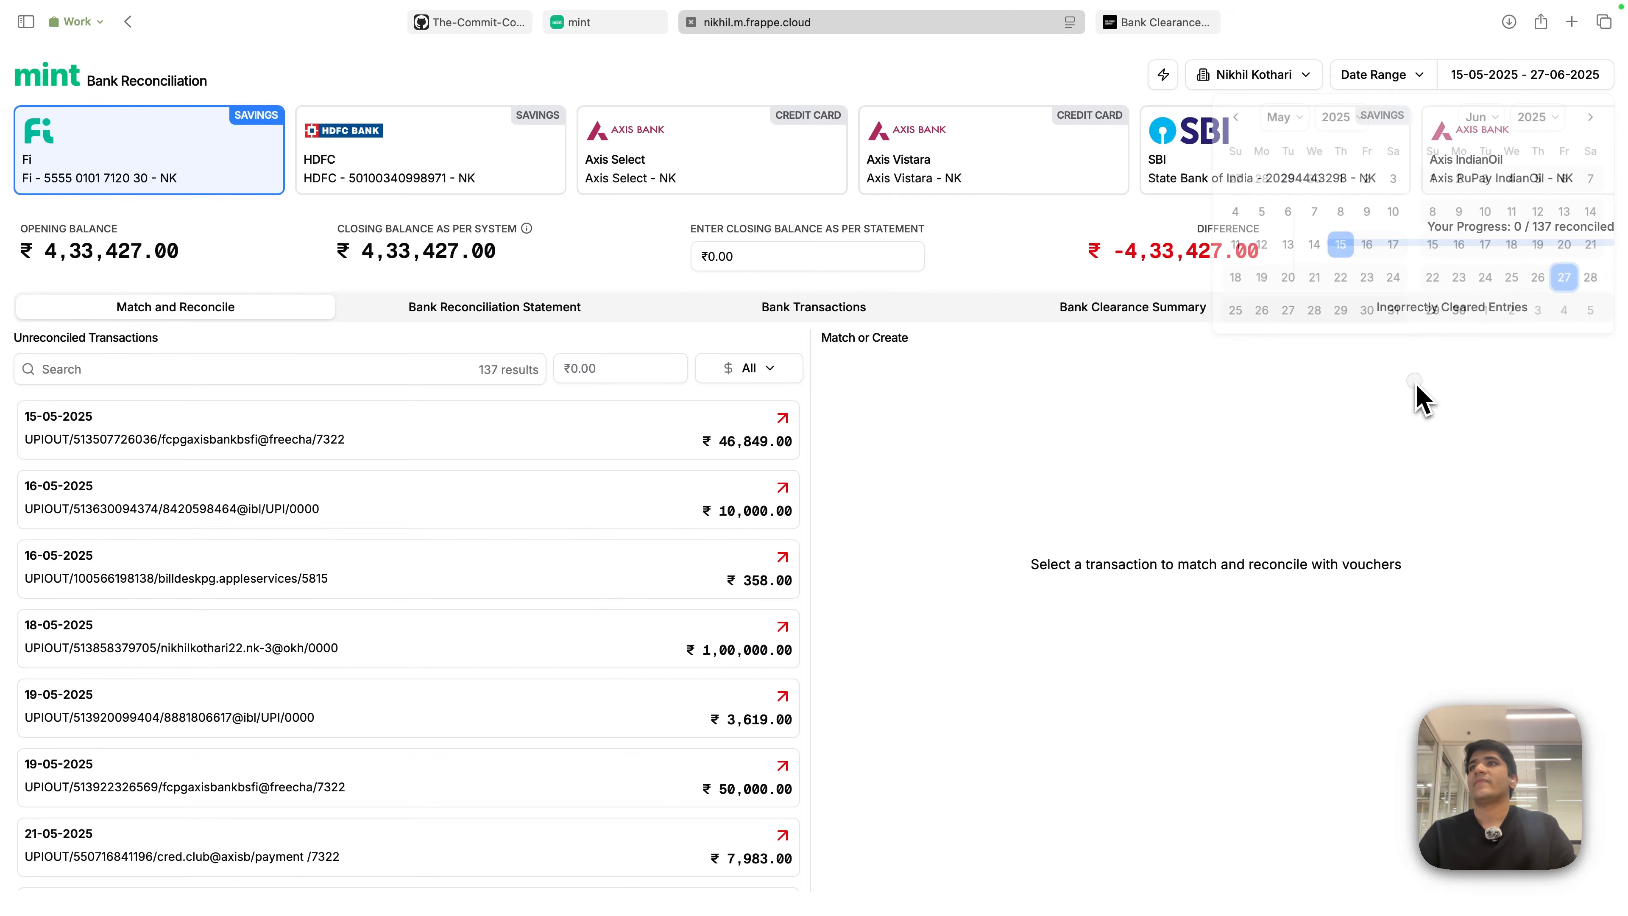
left_click(1405, 85)
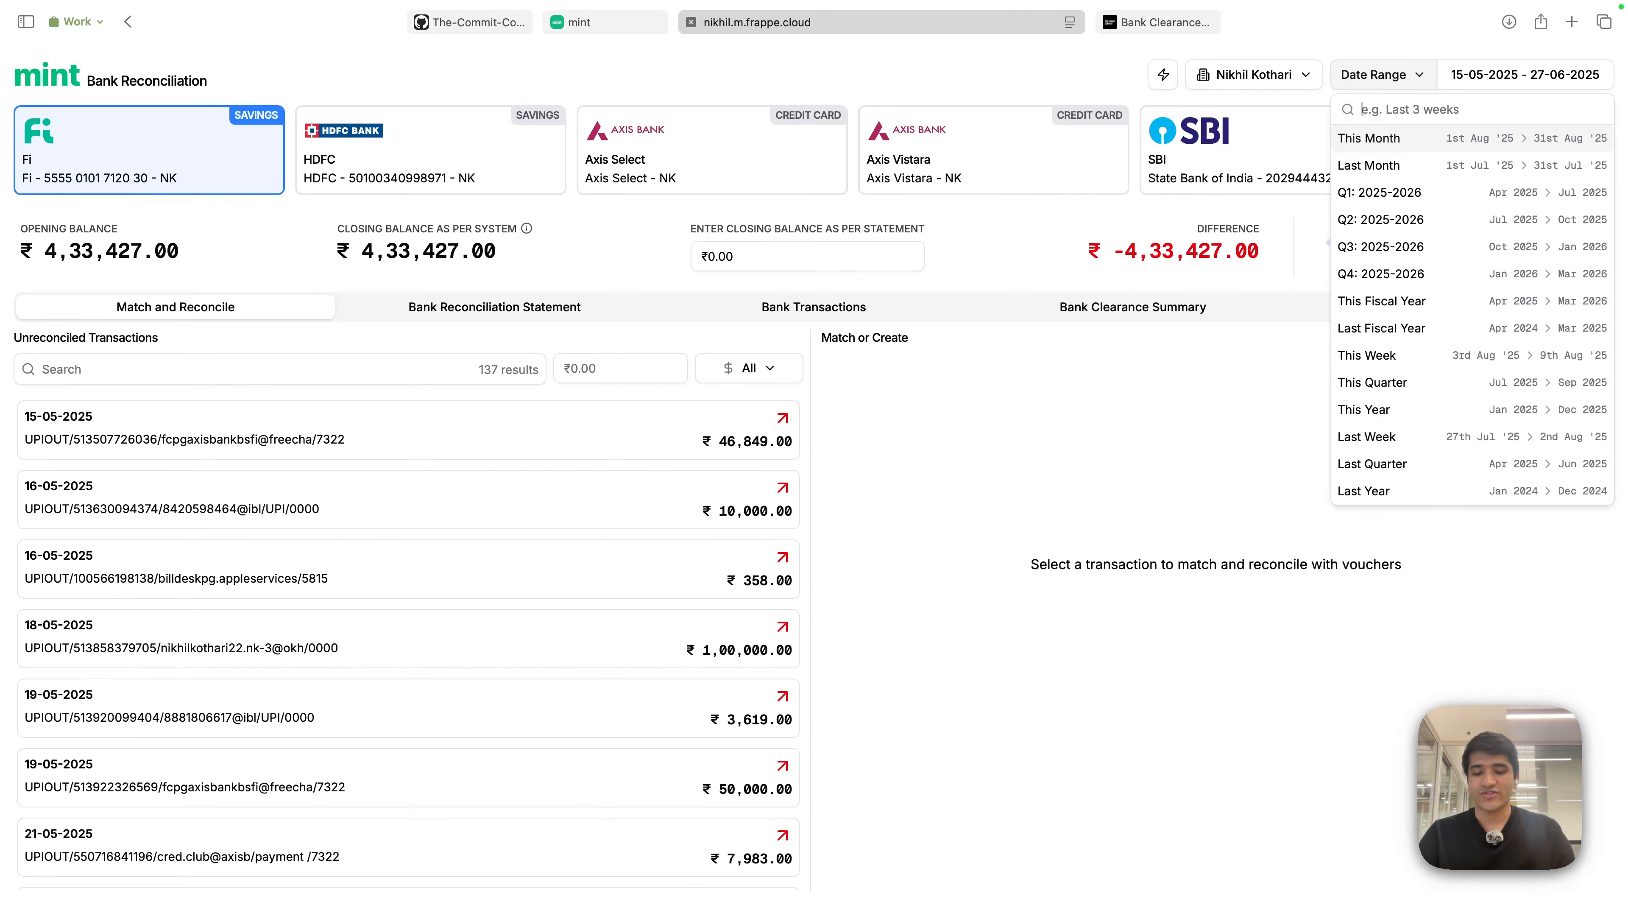
- Enter '1st April 2025-30th Apr' to set 01-04-2025 – 30-04-2025, then clear the search to list all presets
type("2 weeks")
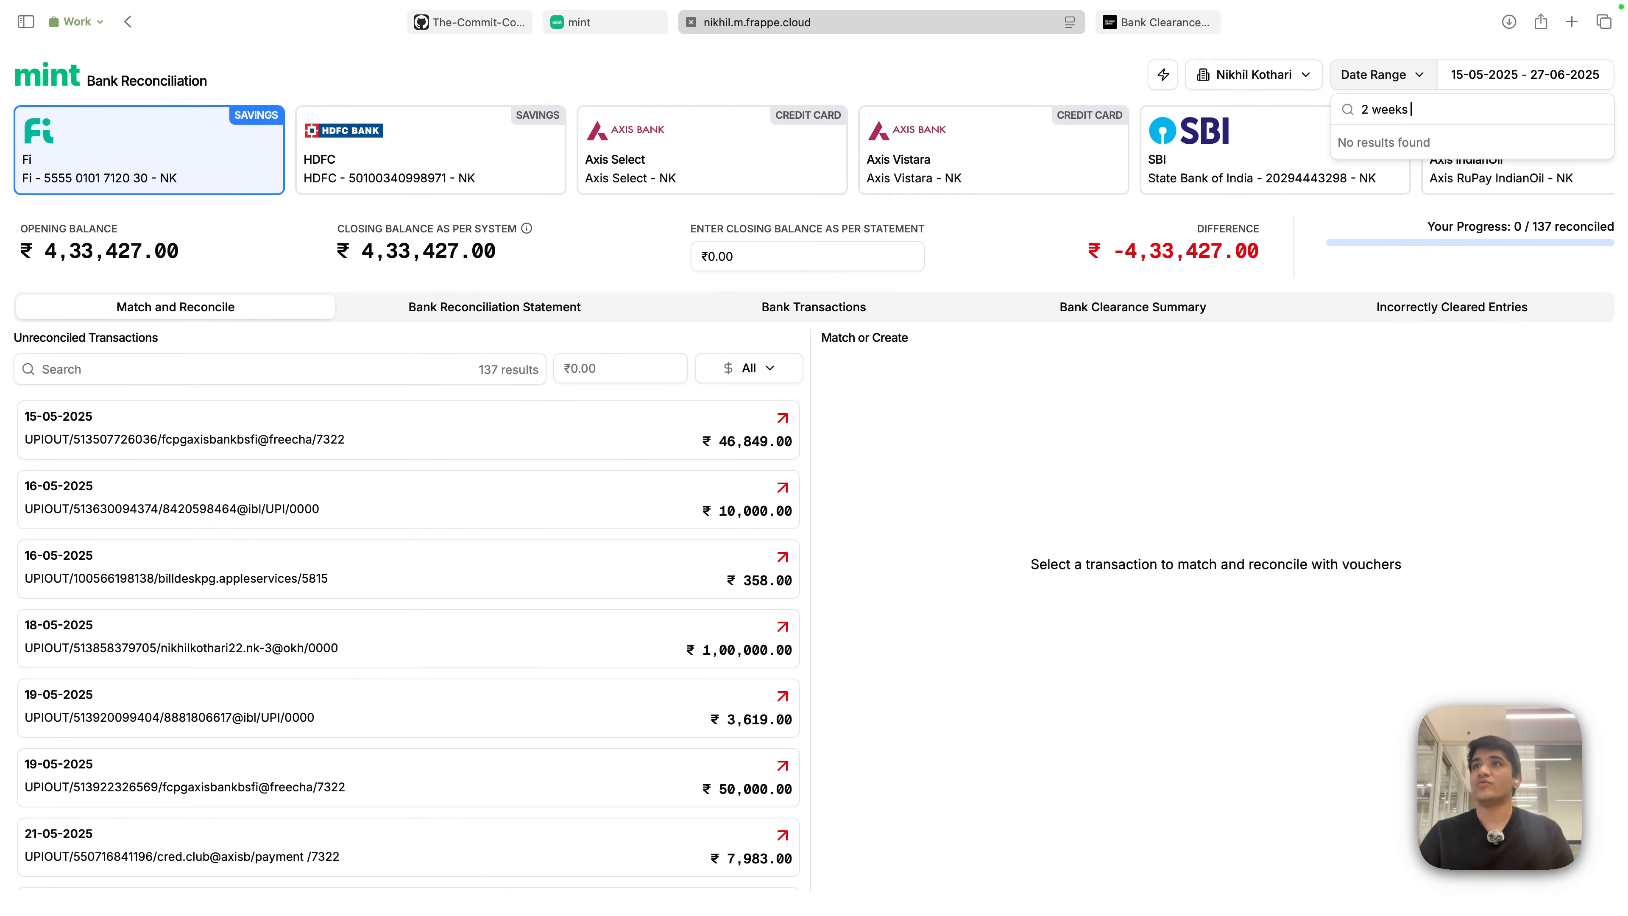
type(" ago")
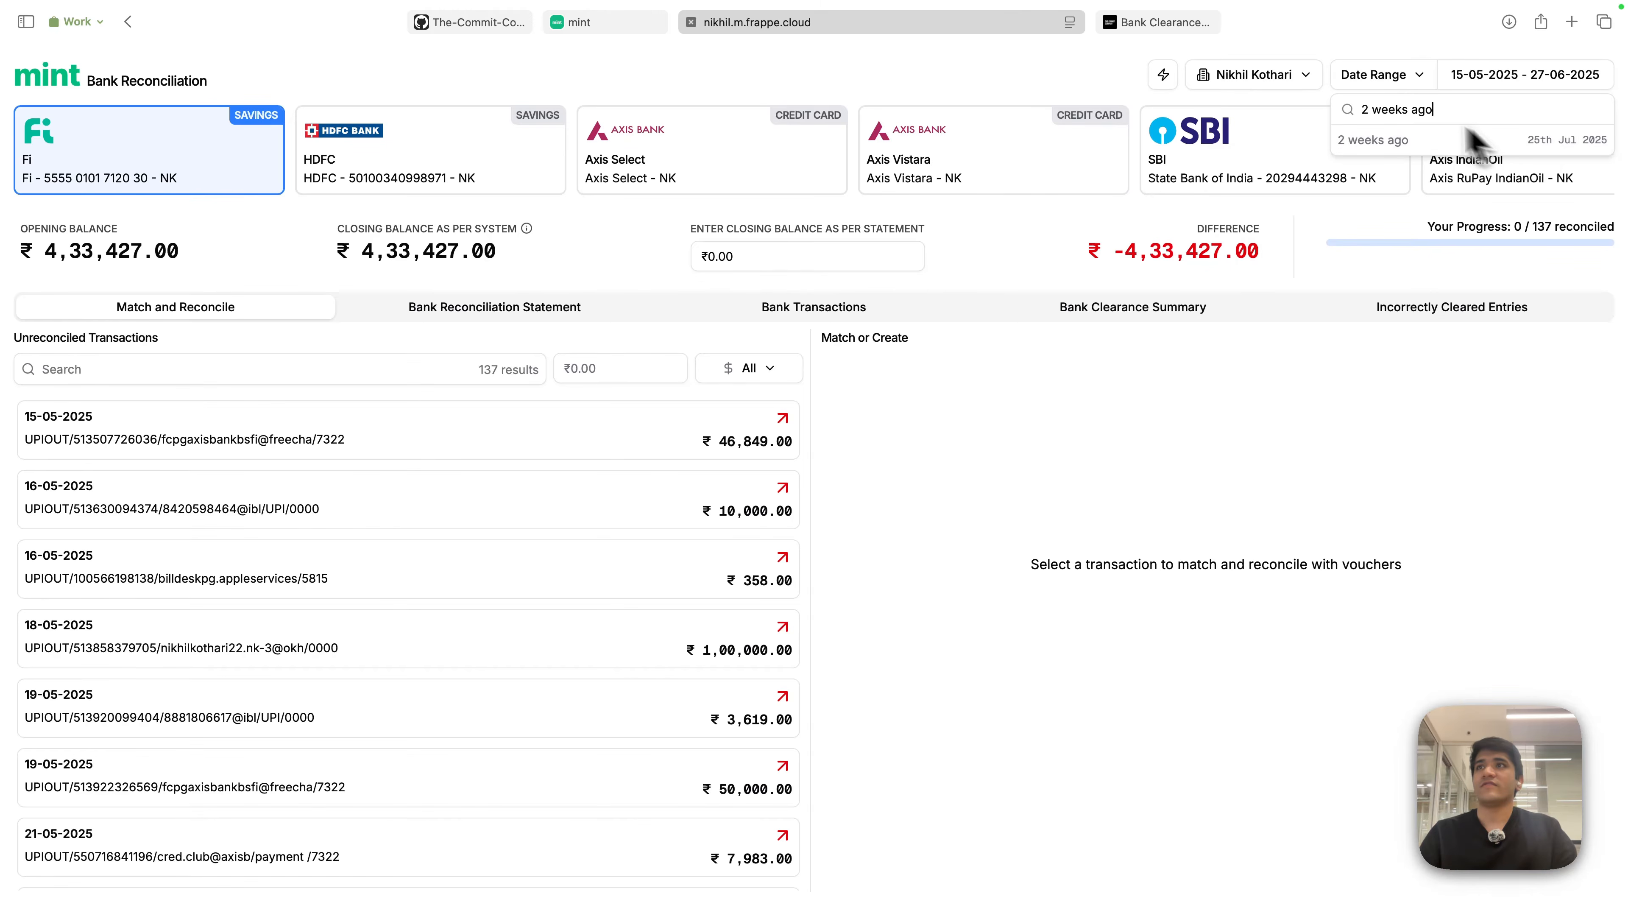
triple_click(1452, 106)
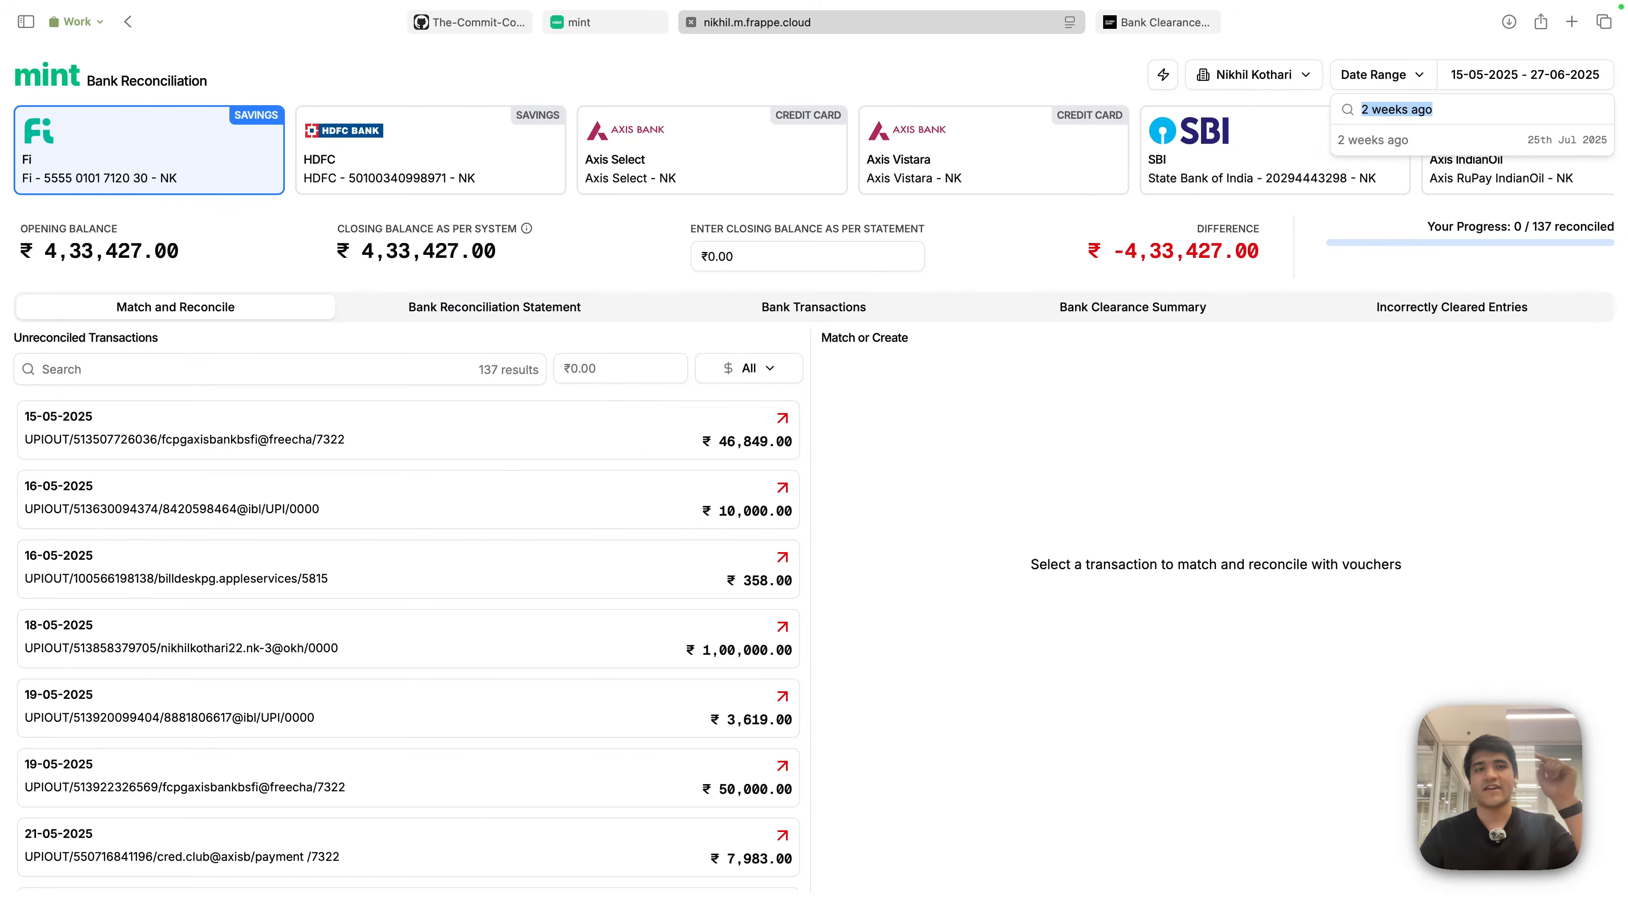
type("1st April 202")
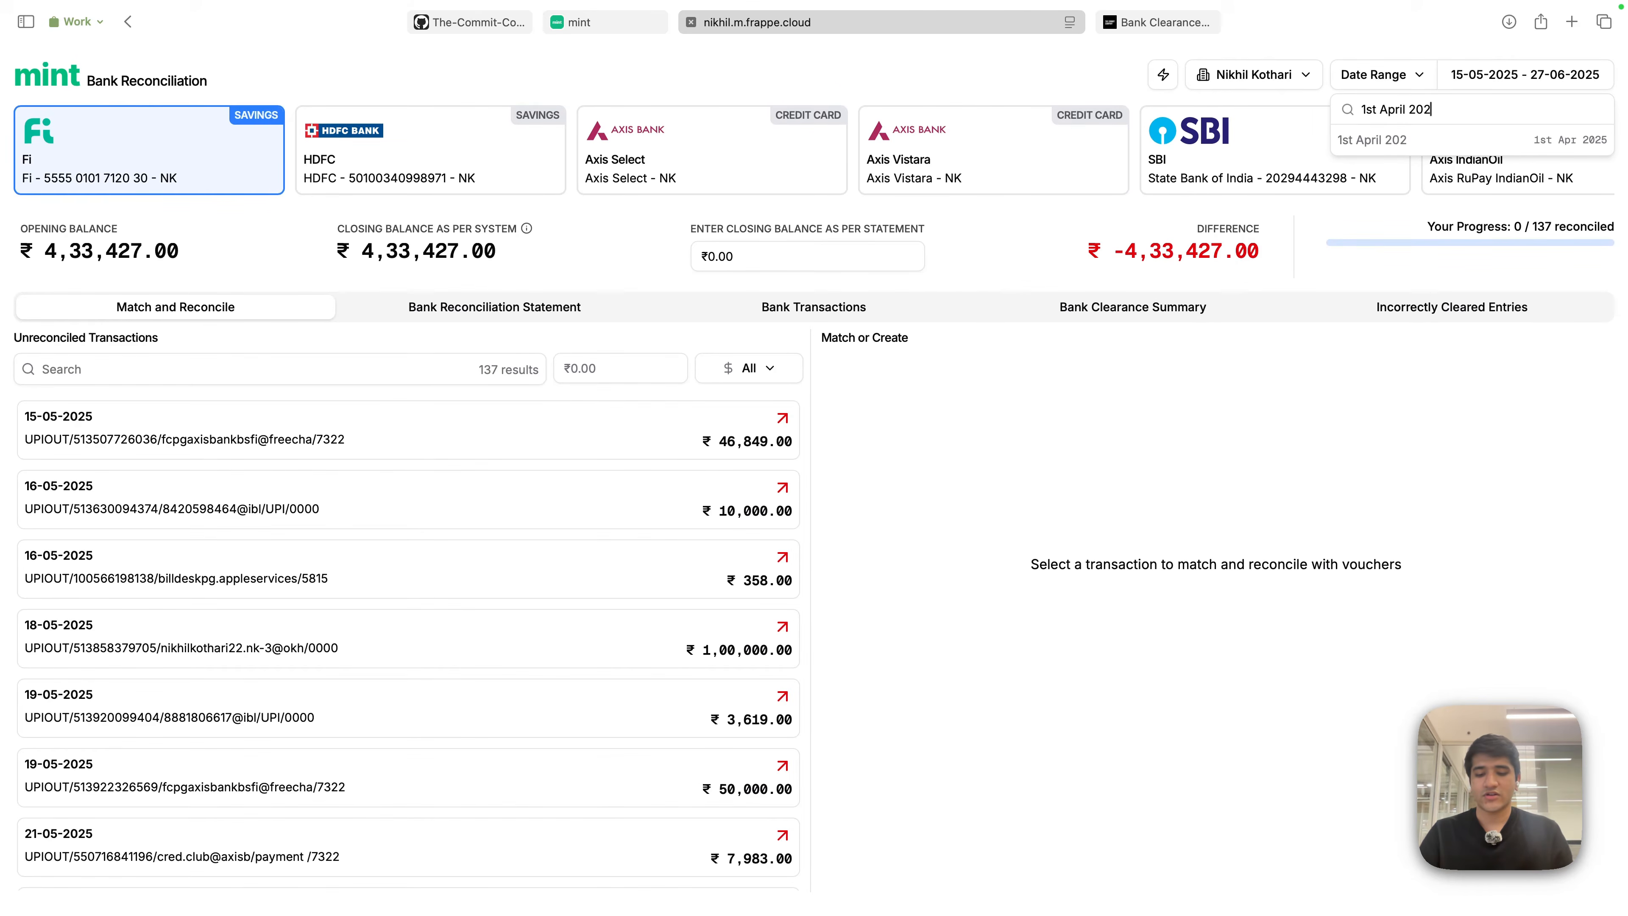
type("5-30t")
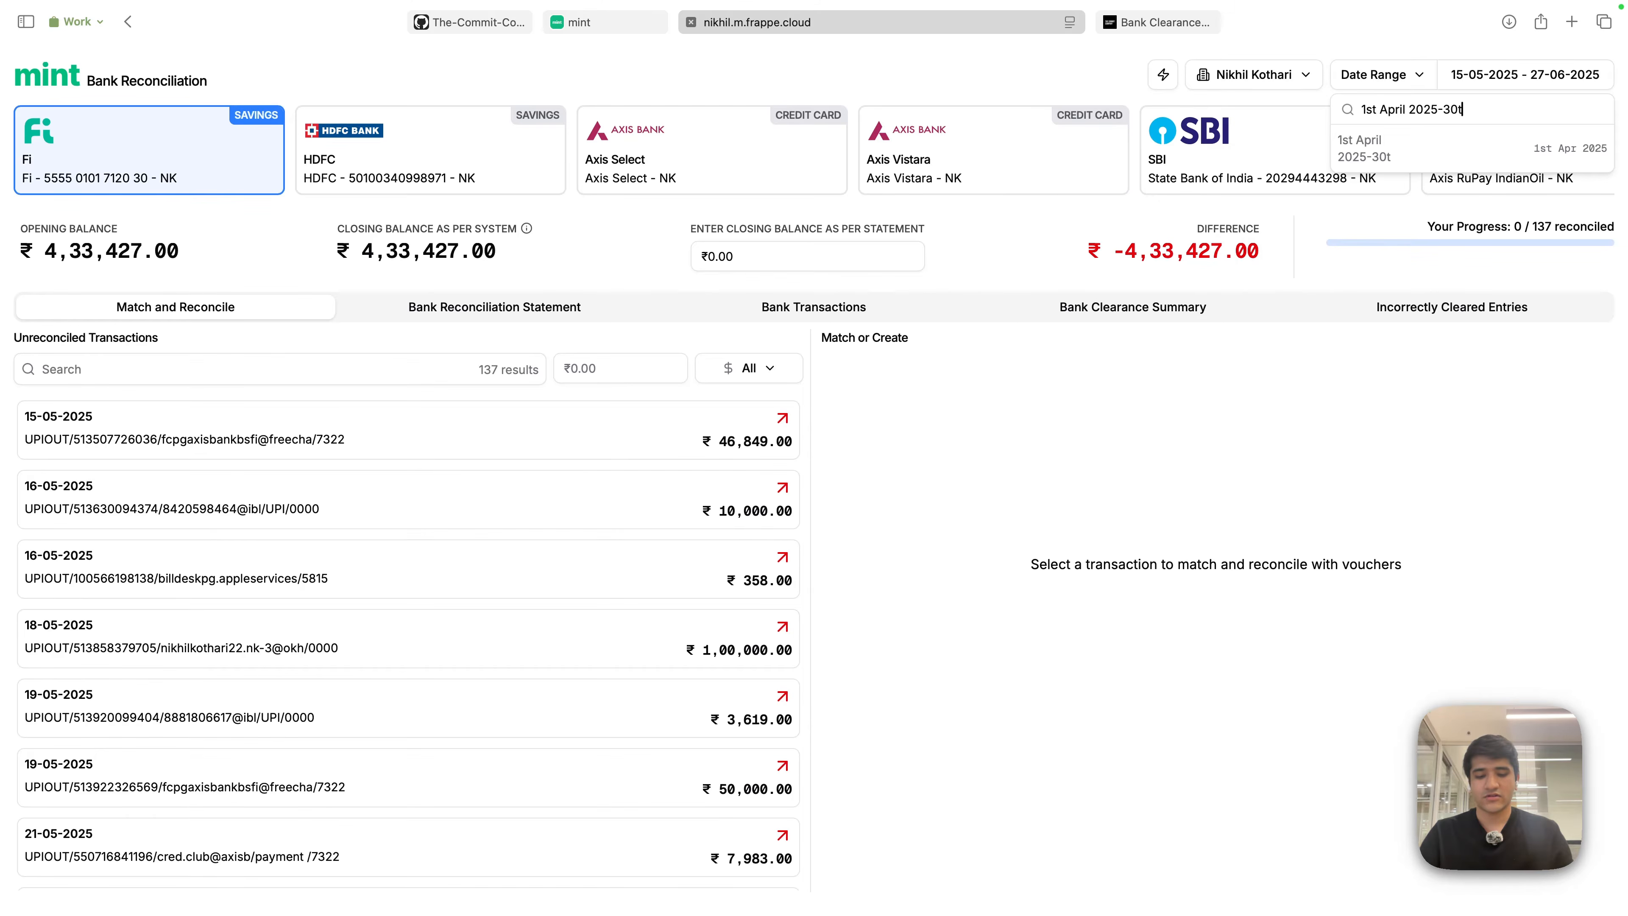
type("h Apr")
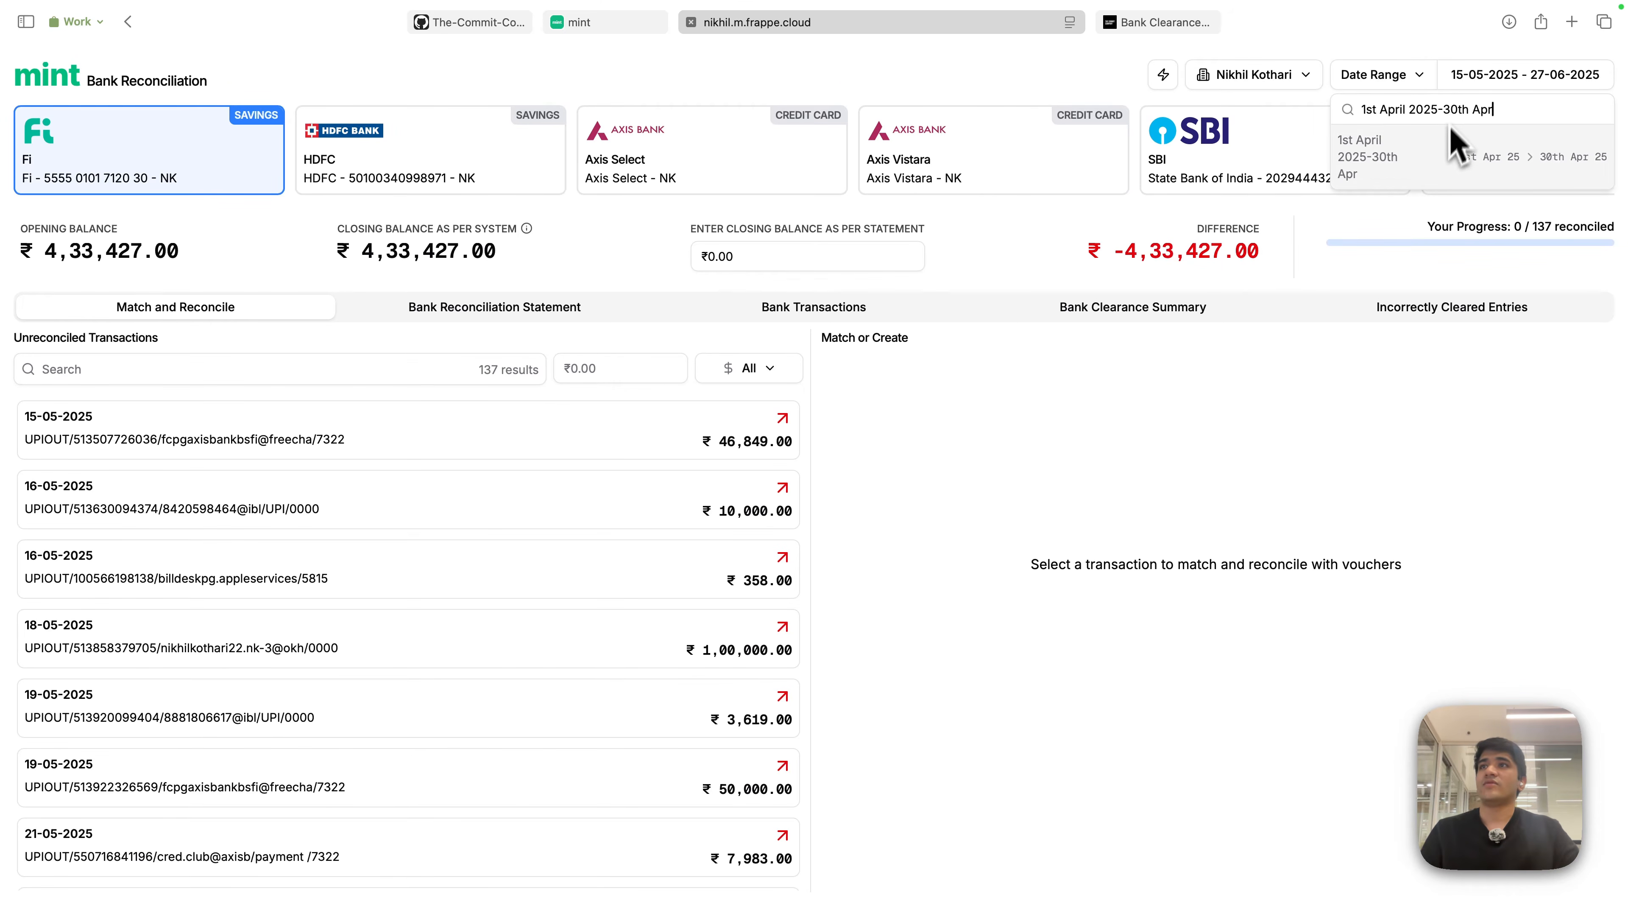
triple_click(1366, 110)
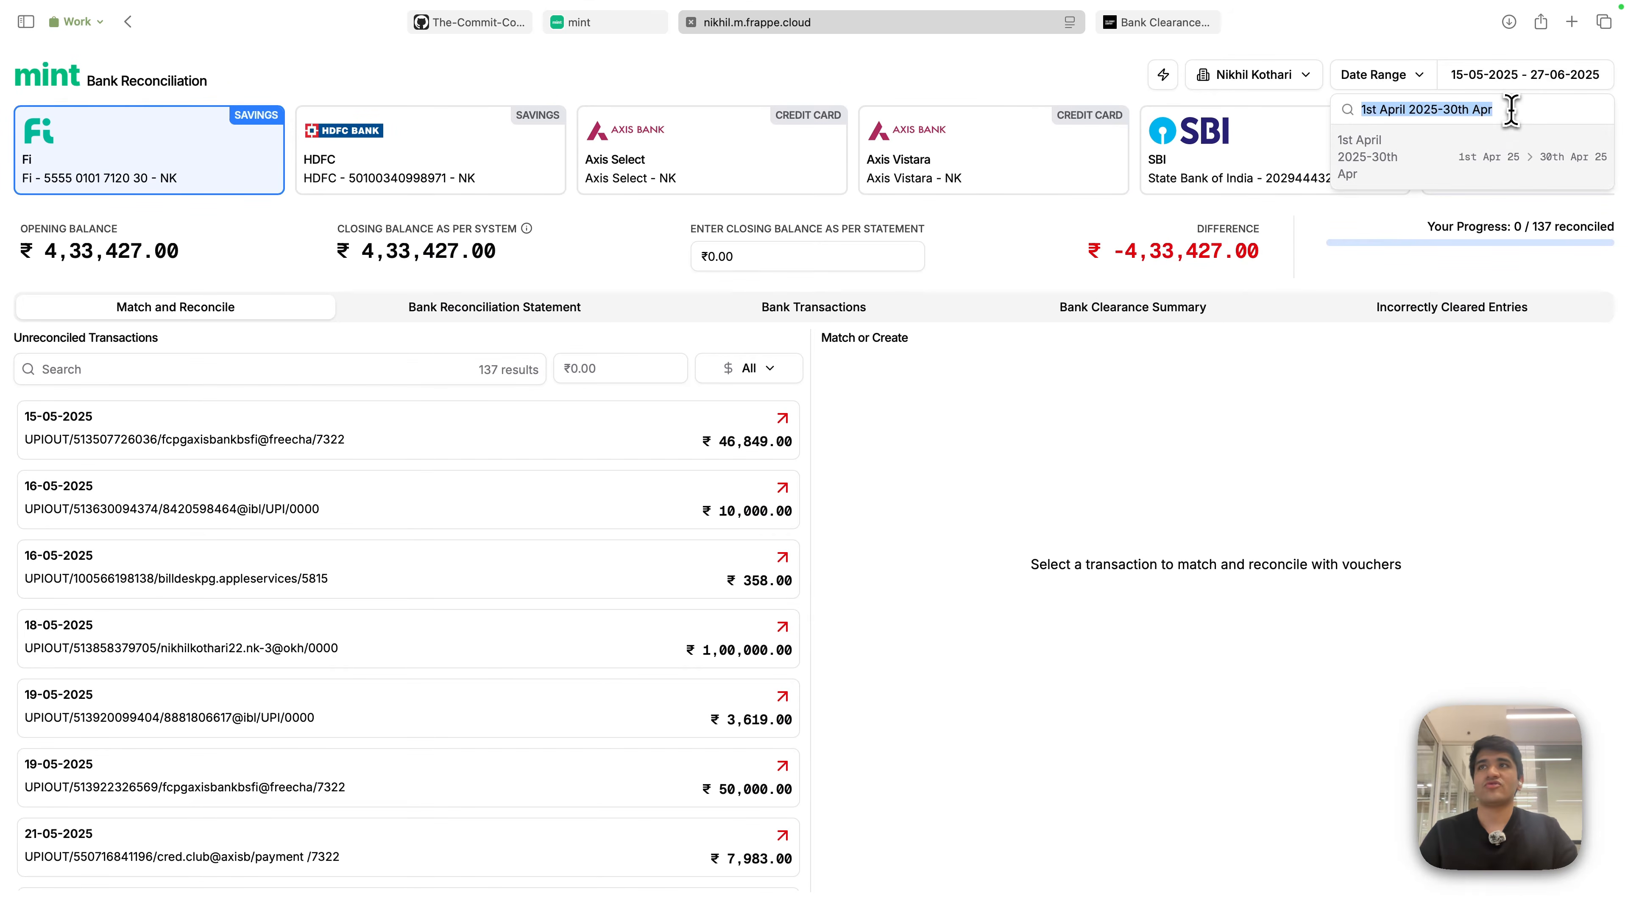
left_click(1447, 172)
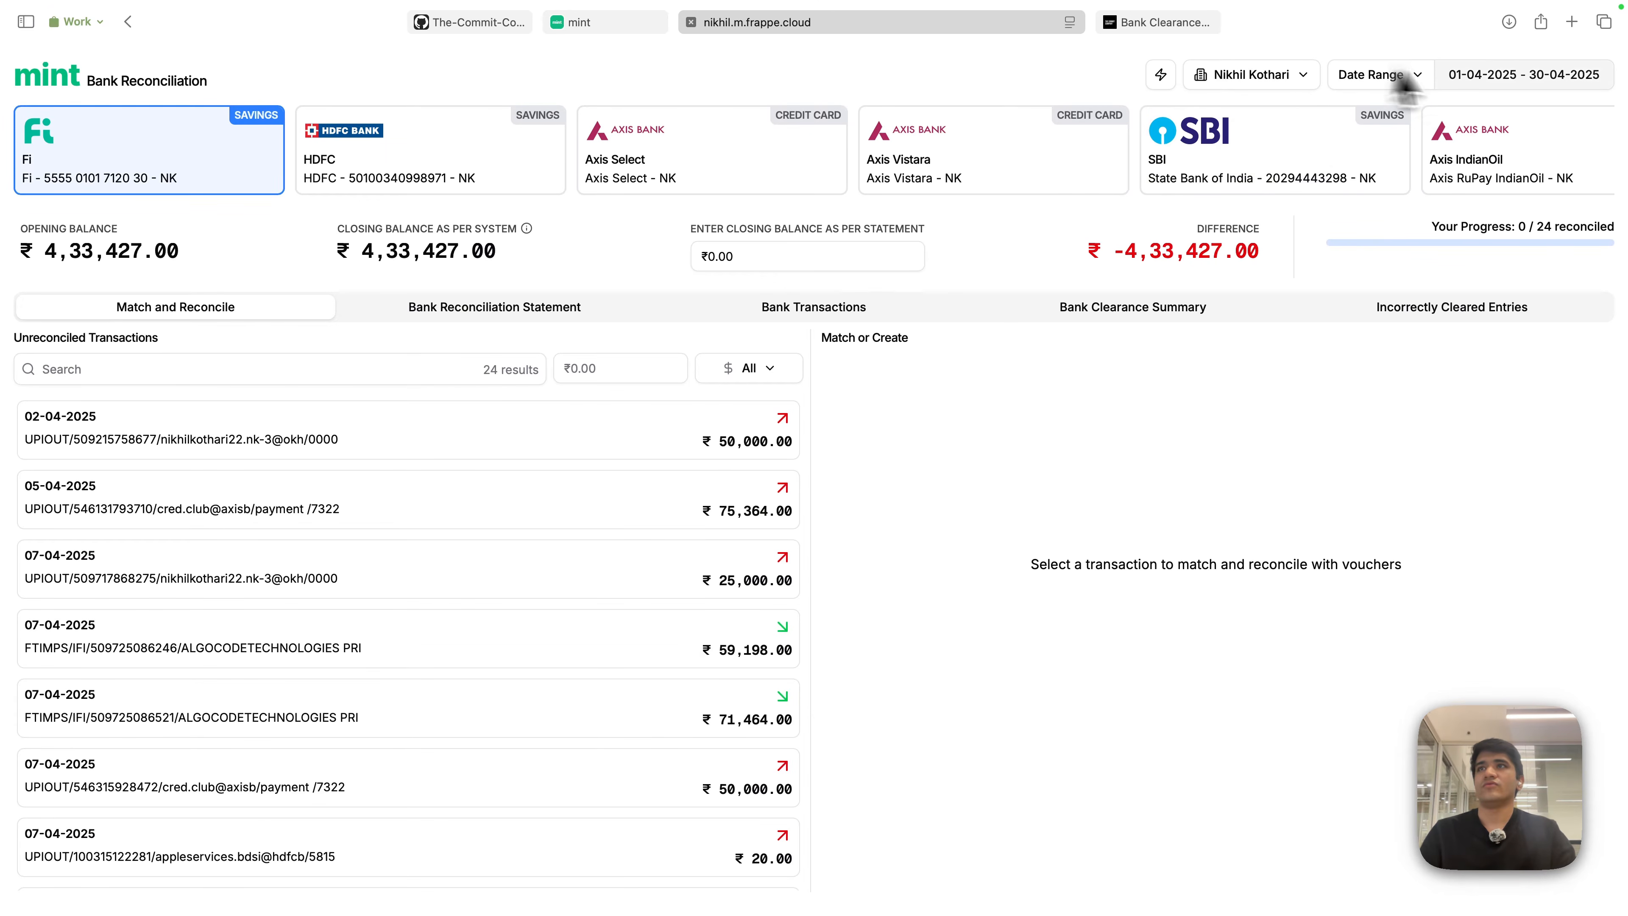
left_click(1450, 79)
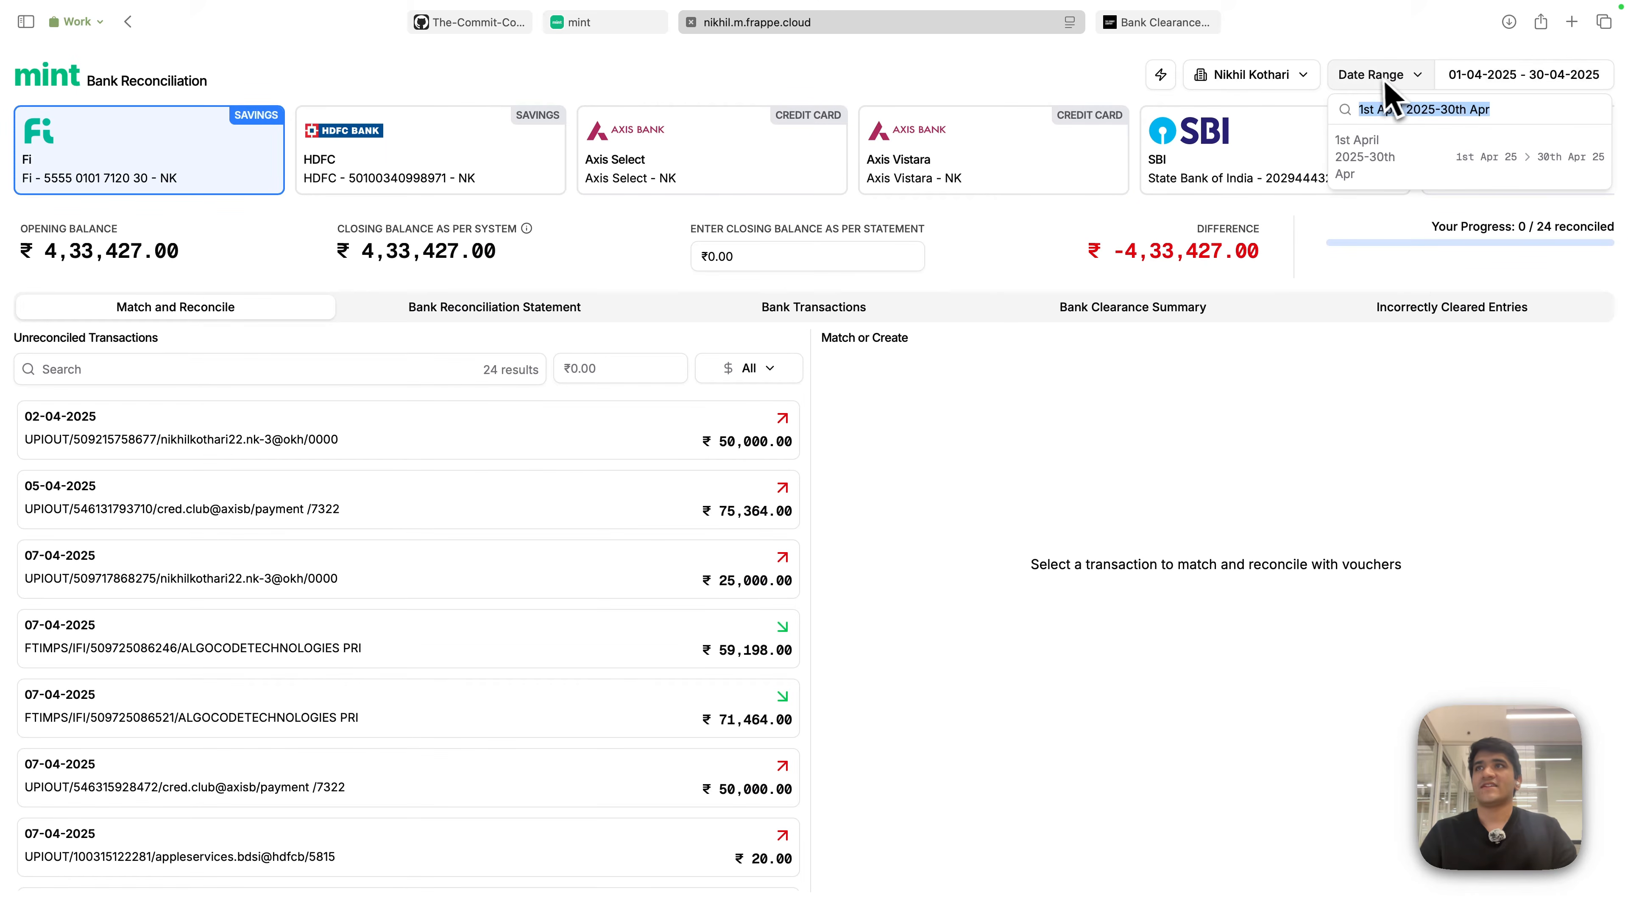
key("BackSpace")
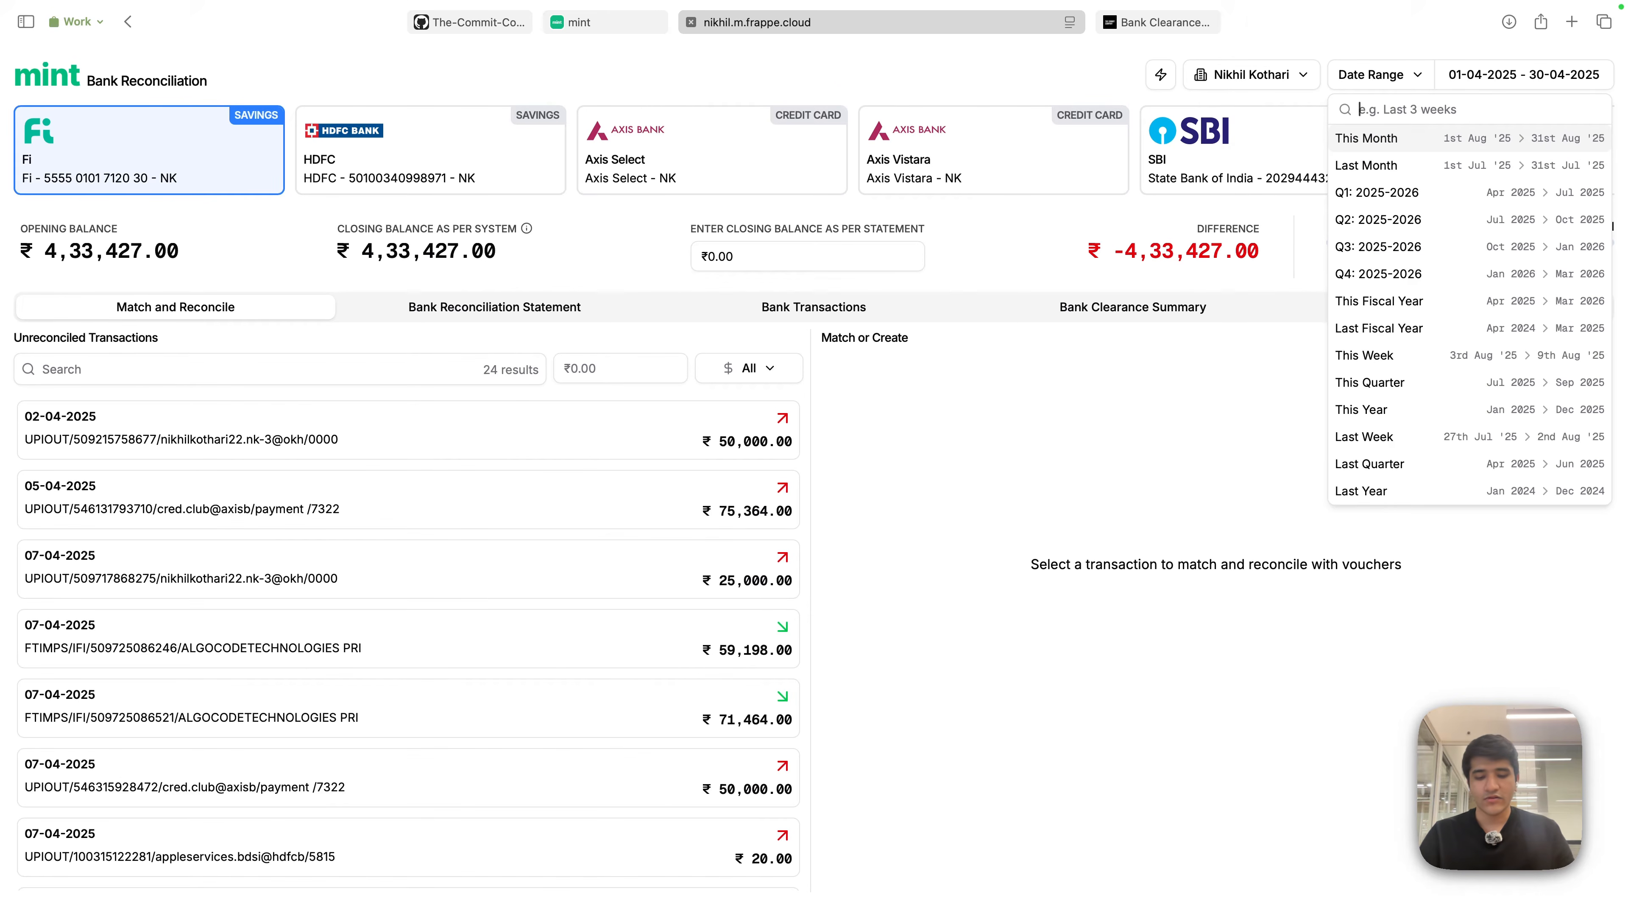
- Choose the May 2025 preset, scroll the transaction table, then switch to the company's Mint tab
type("May 2025")
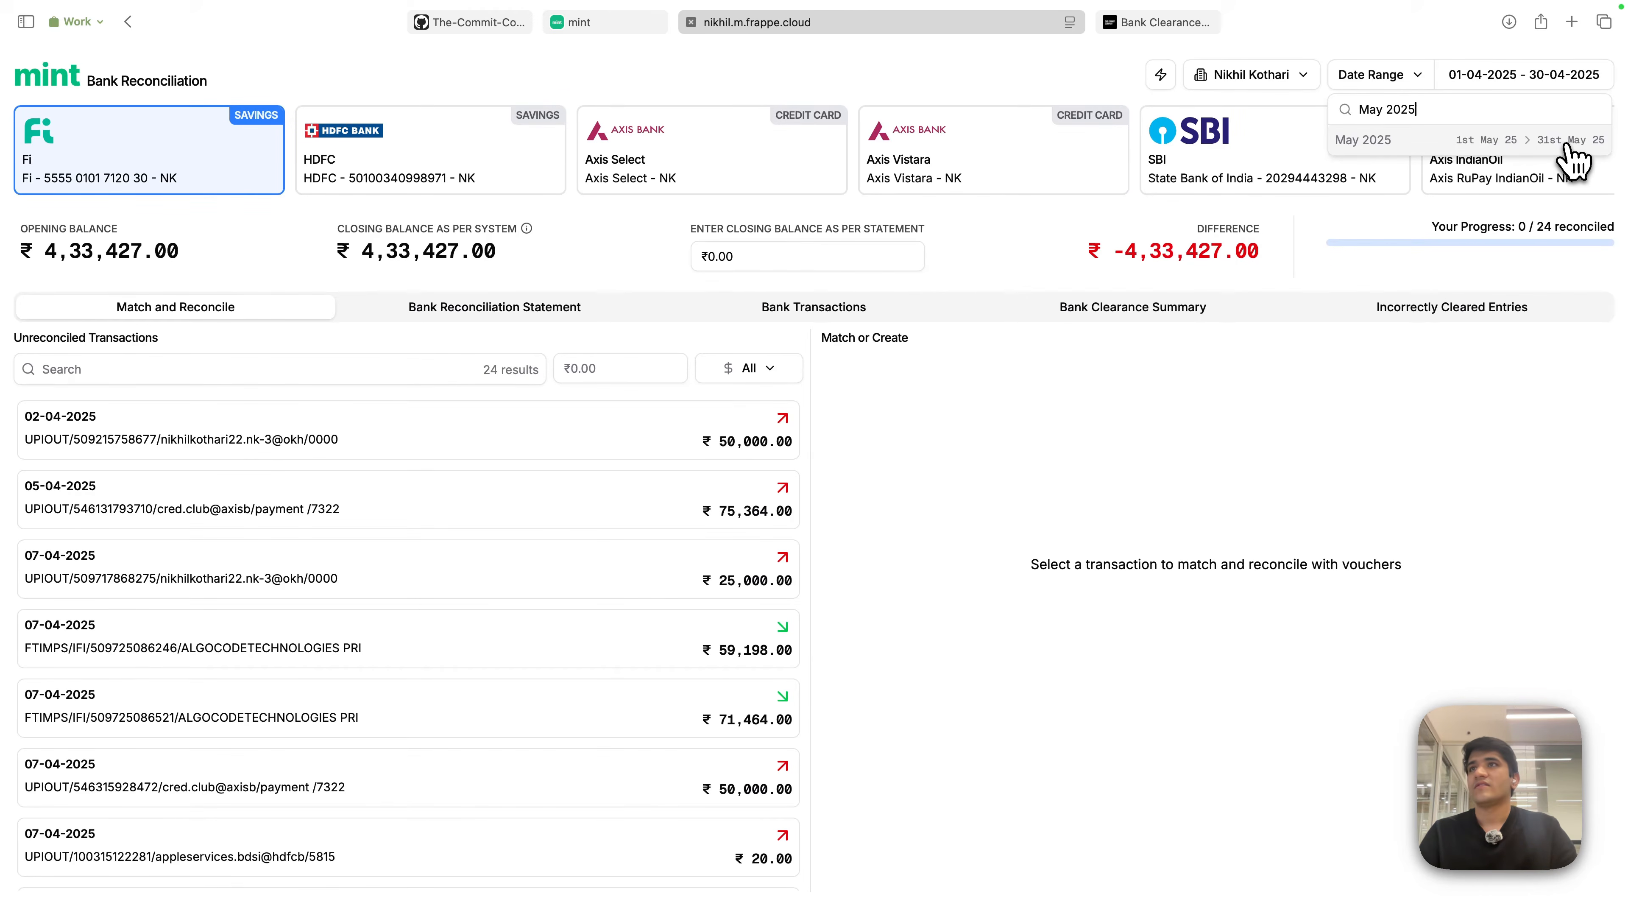
left_click(1485, 140)
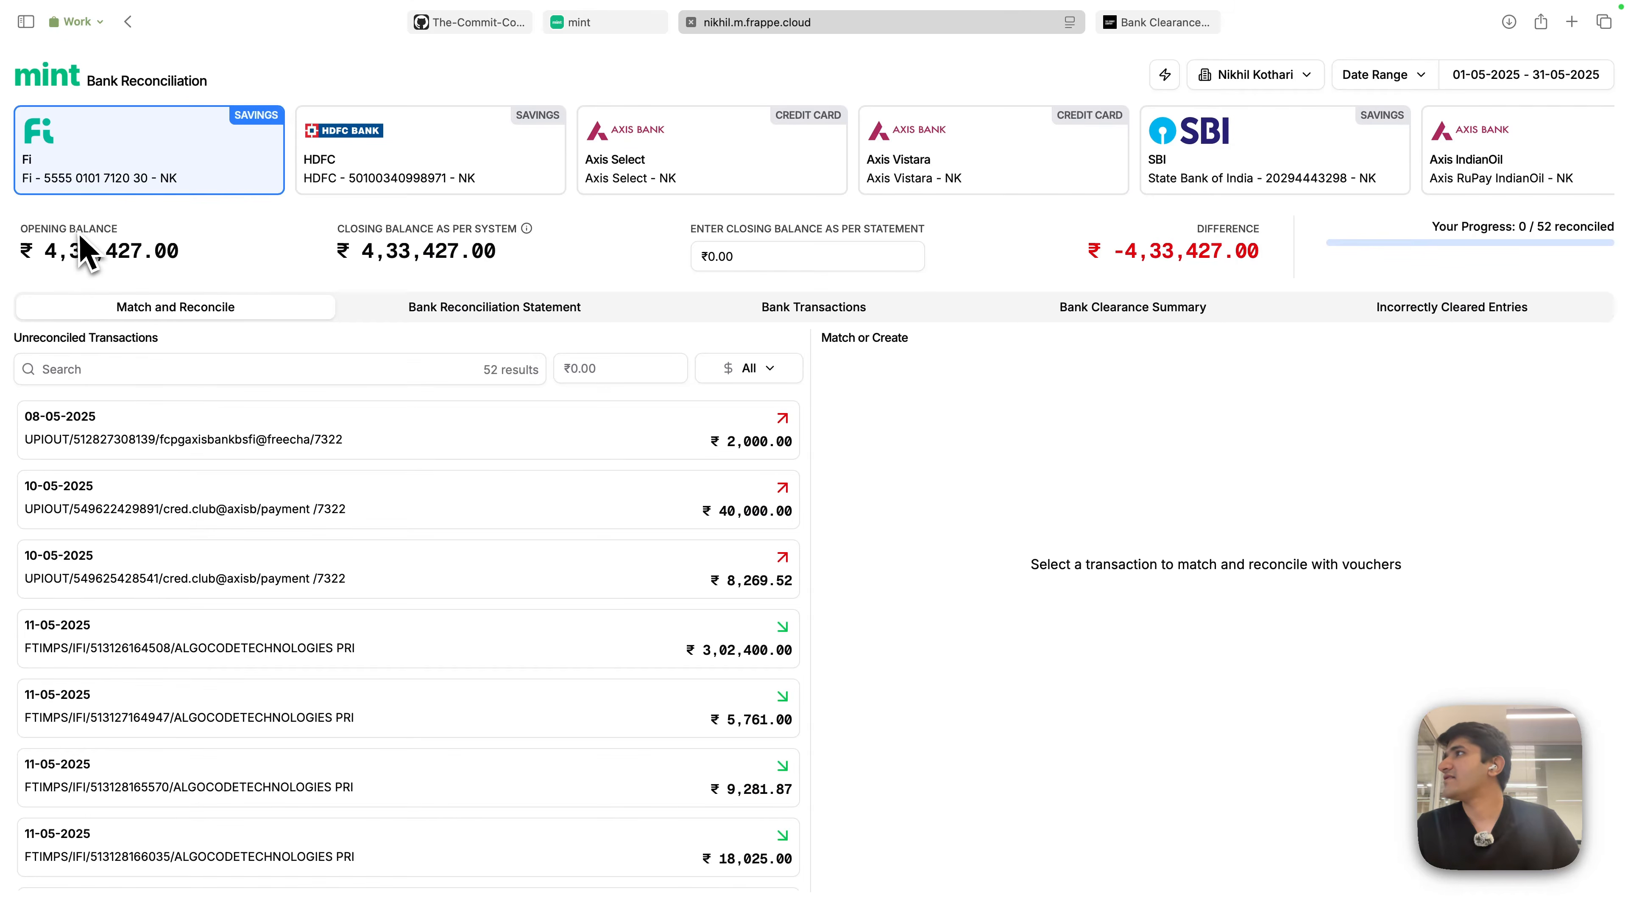
scroll(1185, 160, "right", 1)
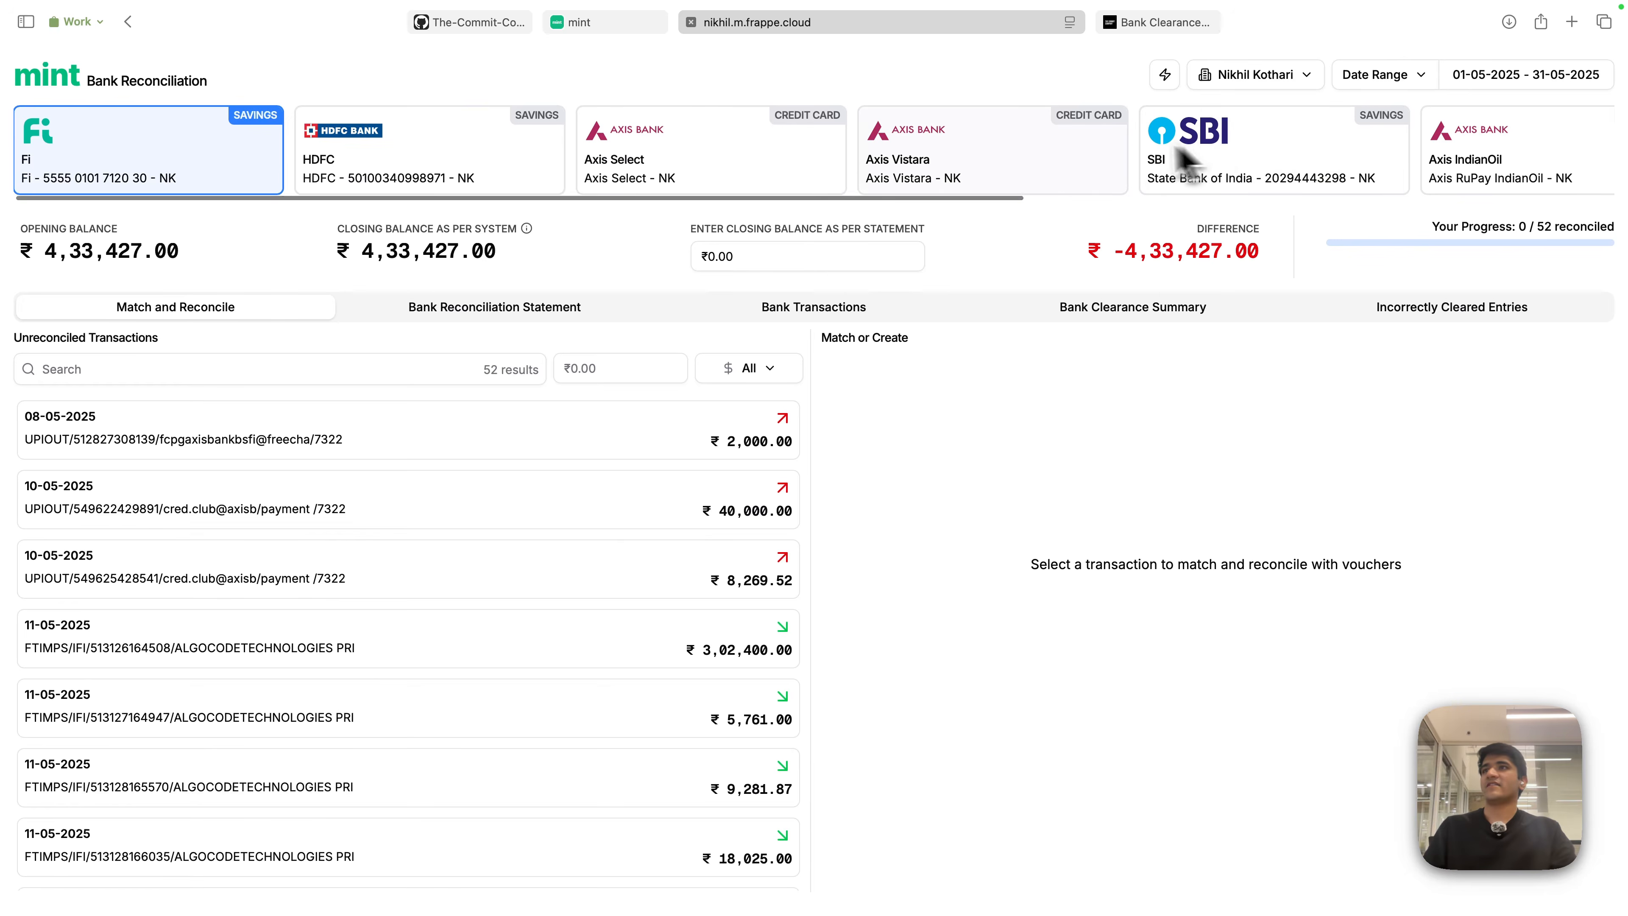
scroll(1184, 160, "right", 10)
scroll(910, 170, "left", 10)
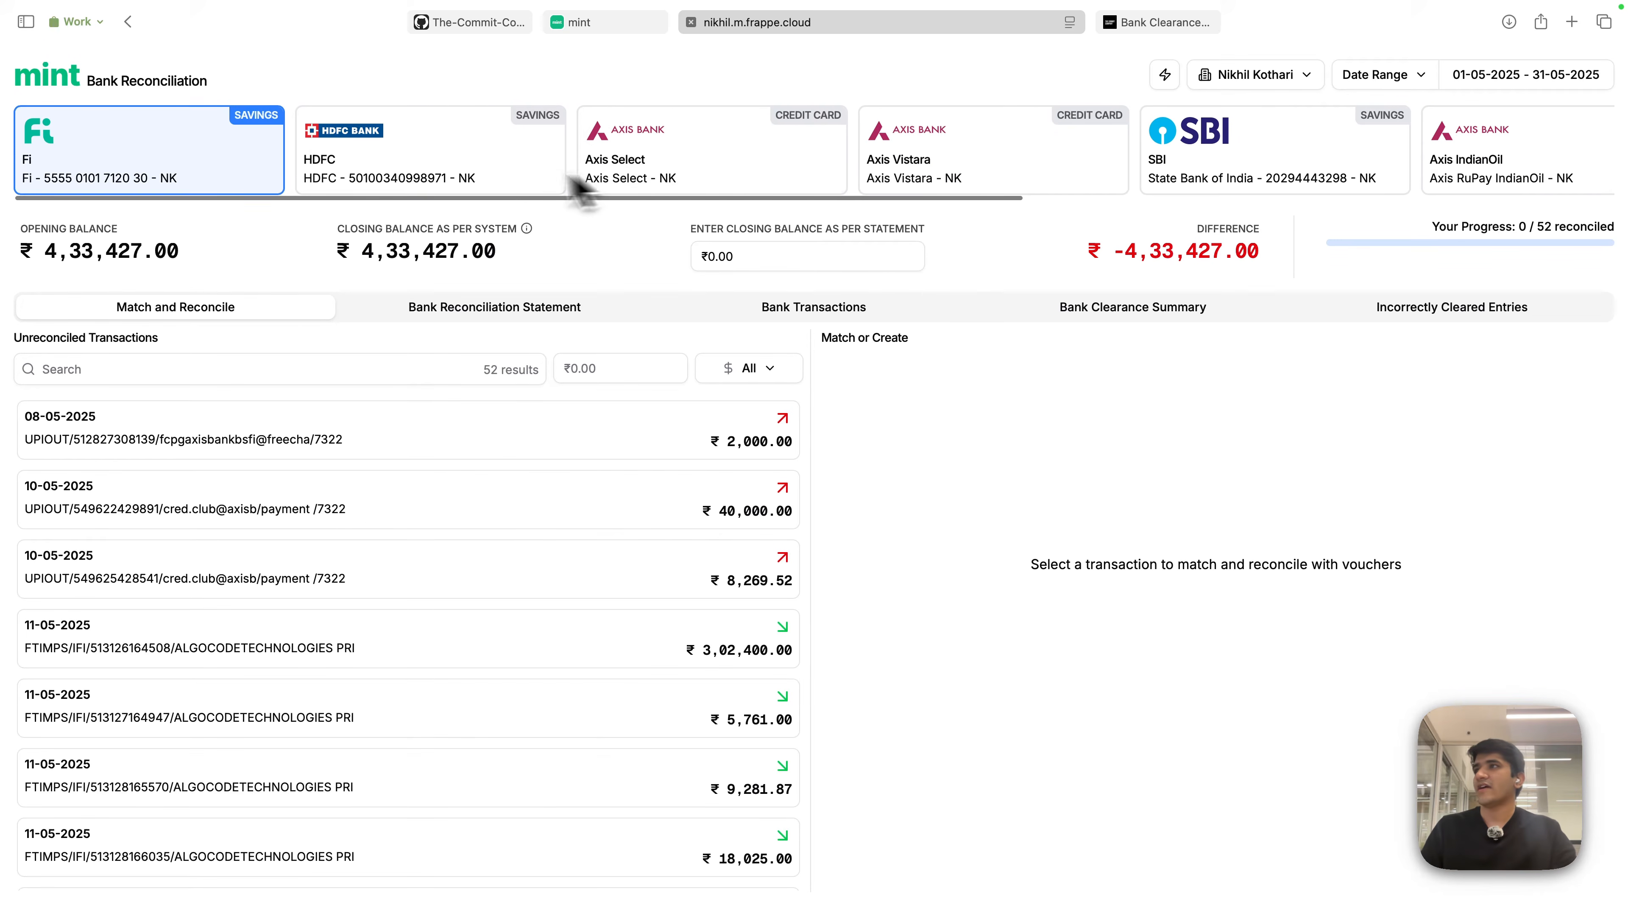
scroll(902, 163, "right", 10)
scroll(1028, 163, "left", 7)
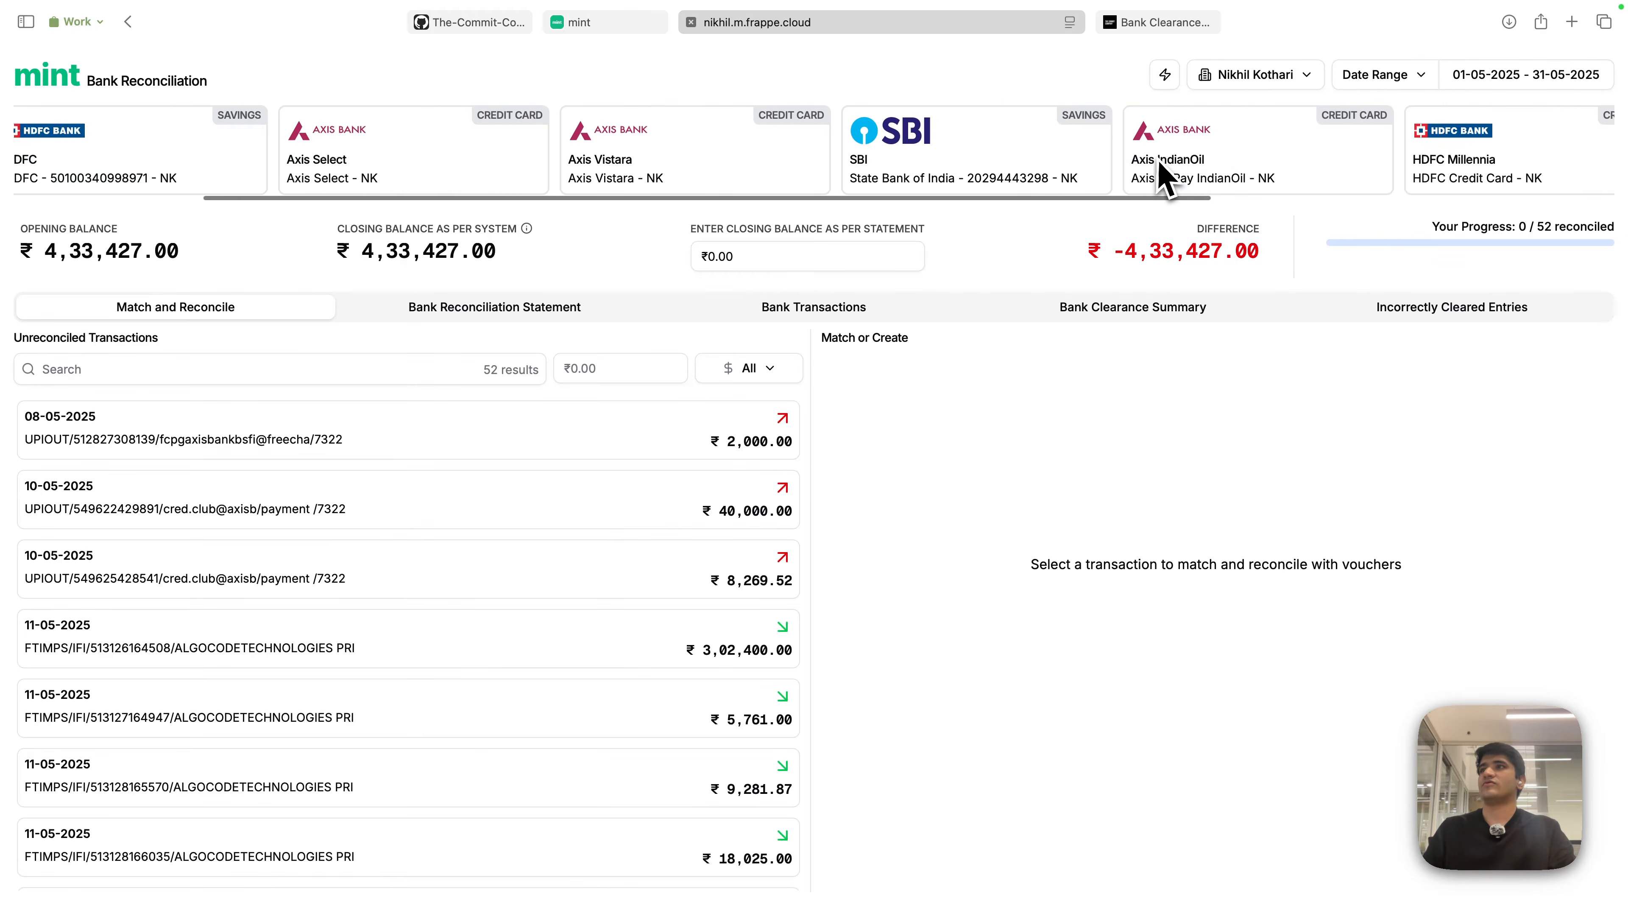
scroll(1163, 180, "left", 5)
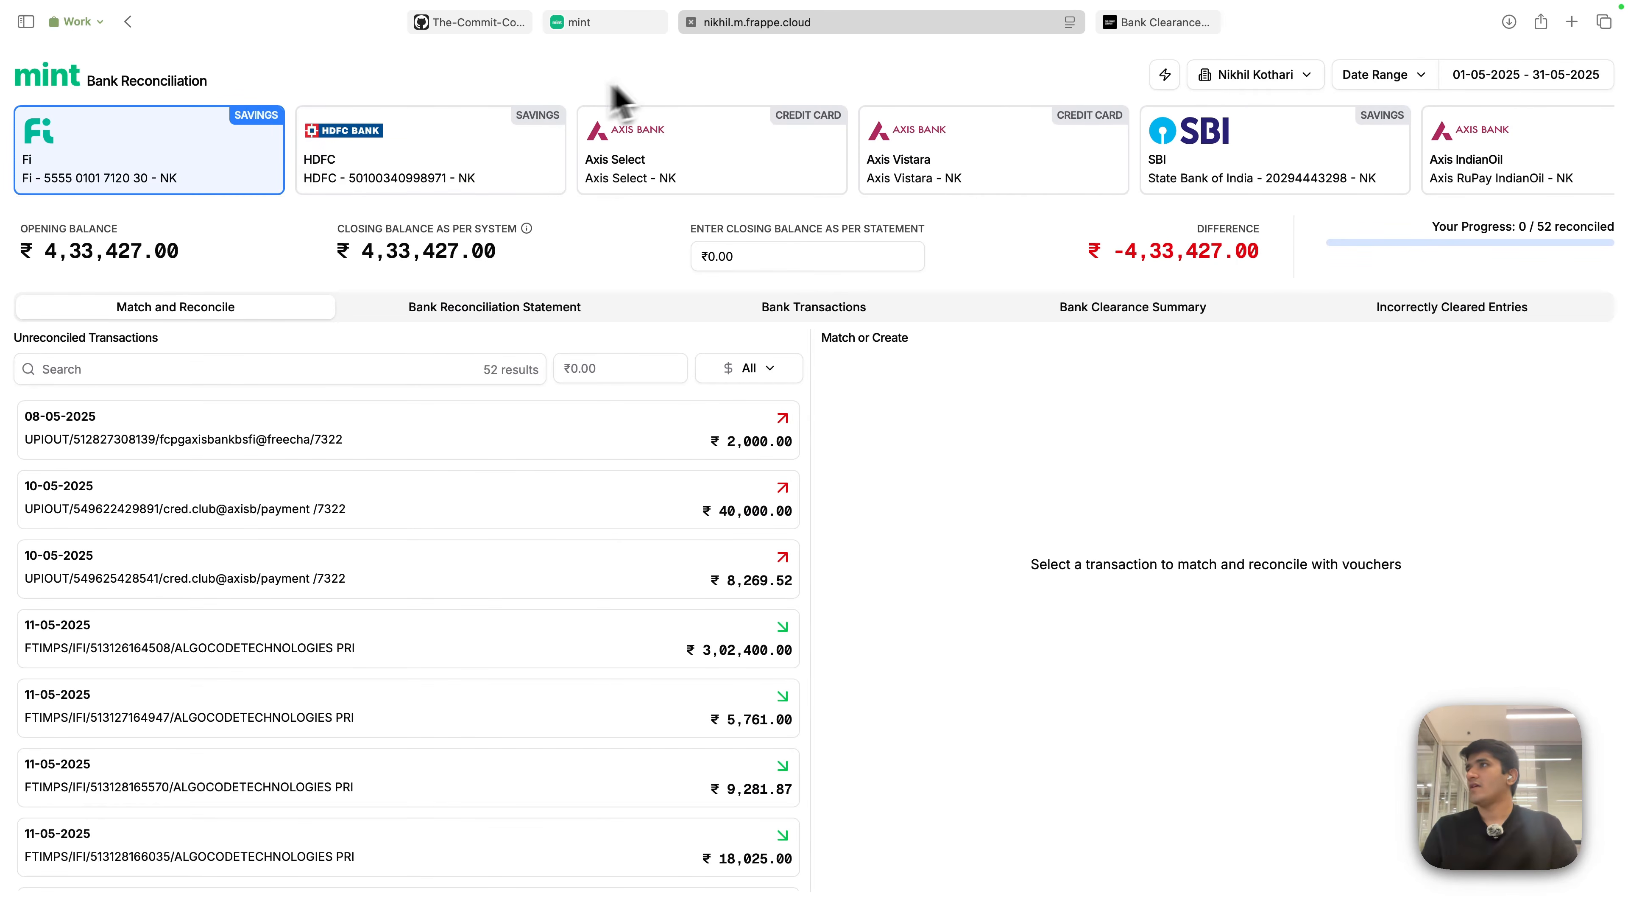
left_click(609, 23)
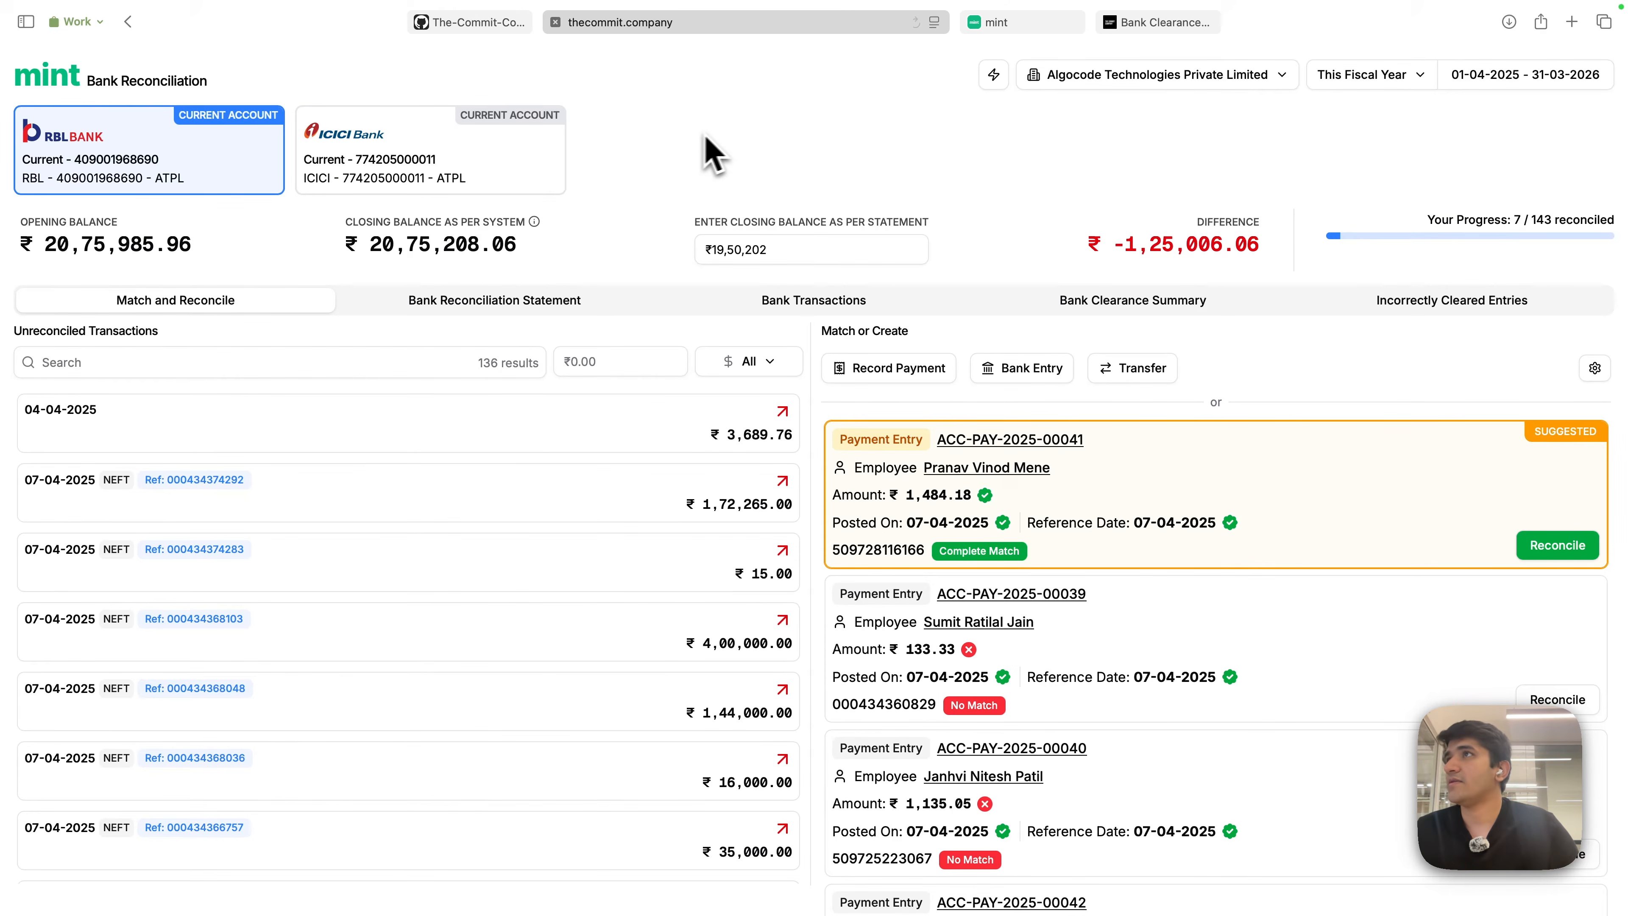
- Switch back to the Fi savings reconciliation tab for May 2025
left_click(1012, 22)
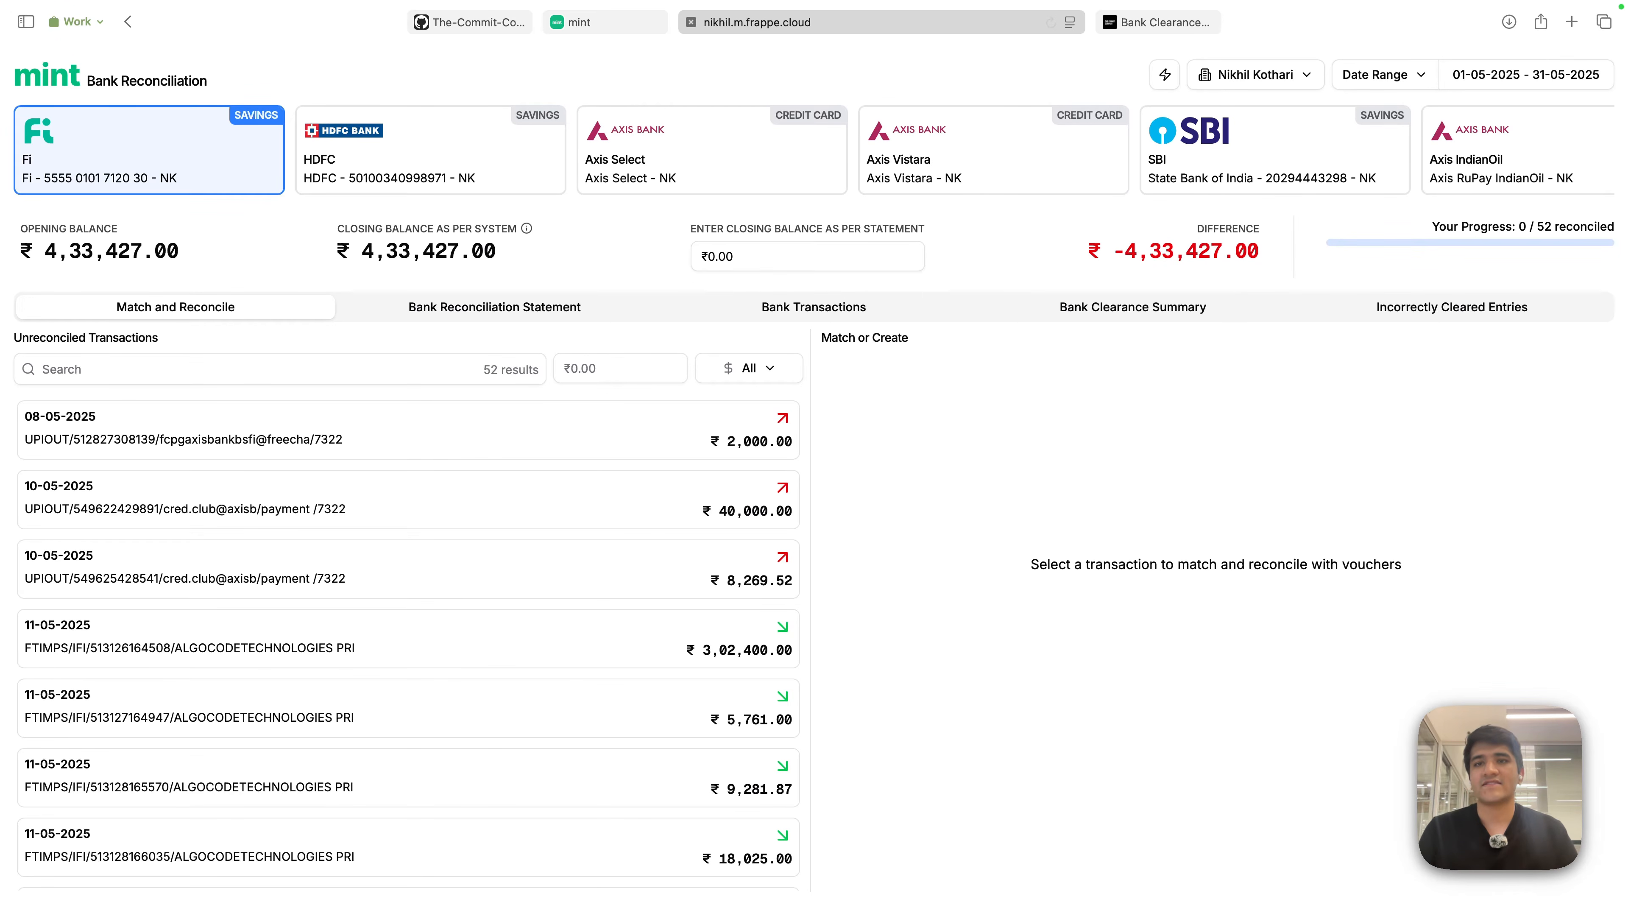
- Load the Frappe site in a new tab and launch ERPNext from the app chooser
key("super+t")
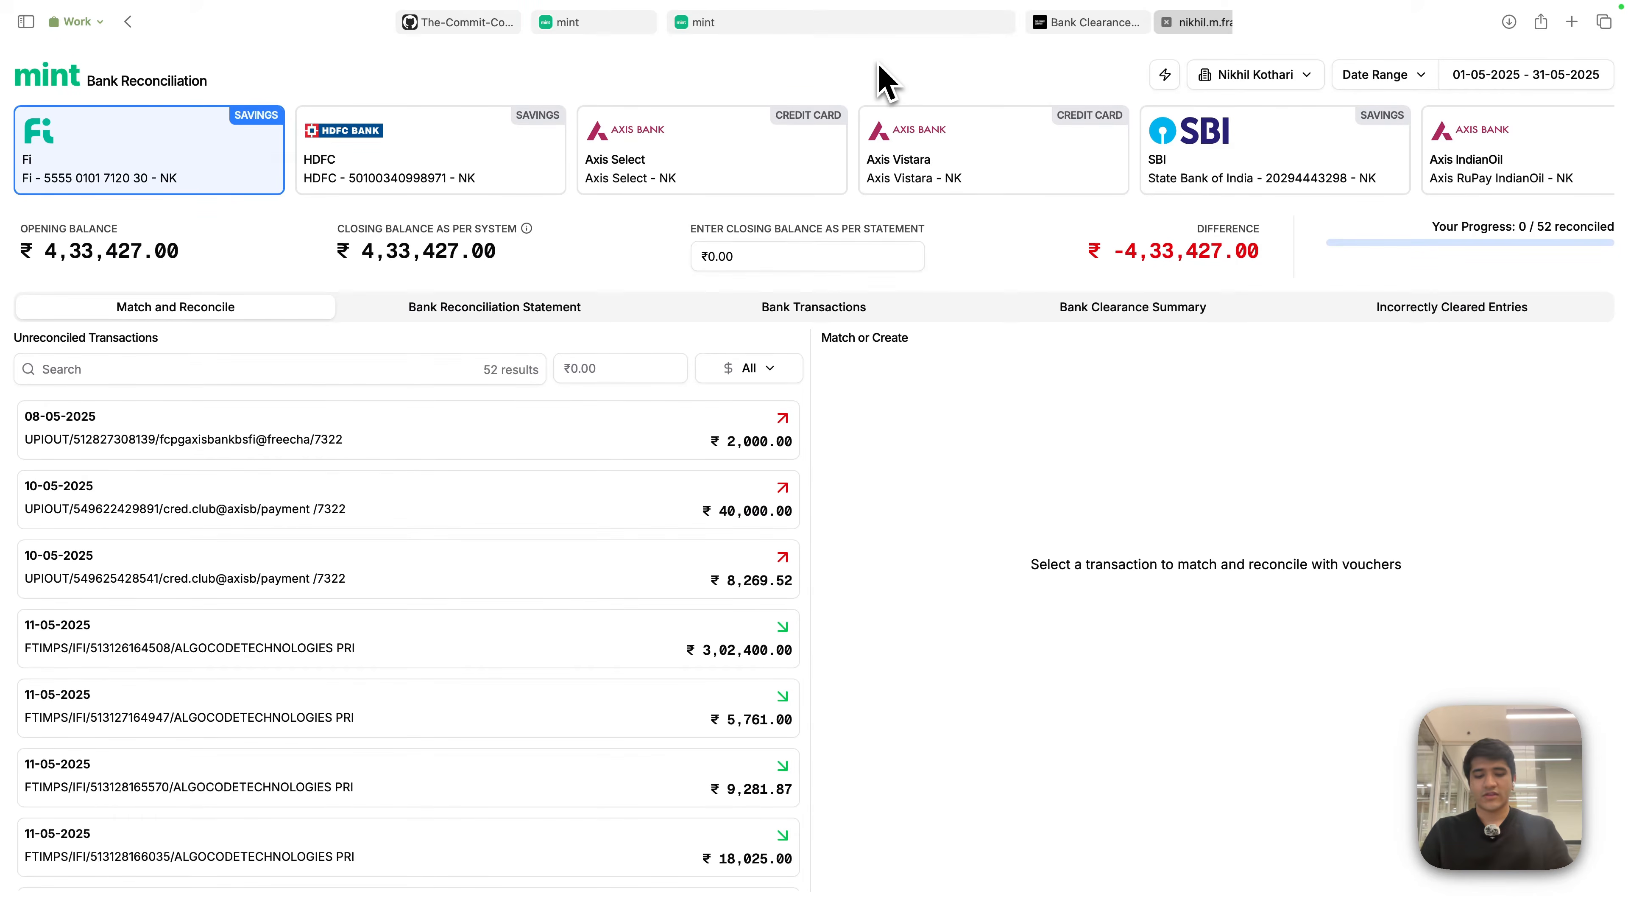
type("nikhil.m.frappe.cloud/")
key("Right")
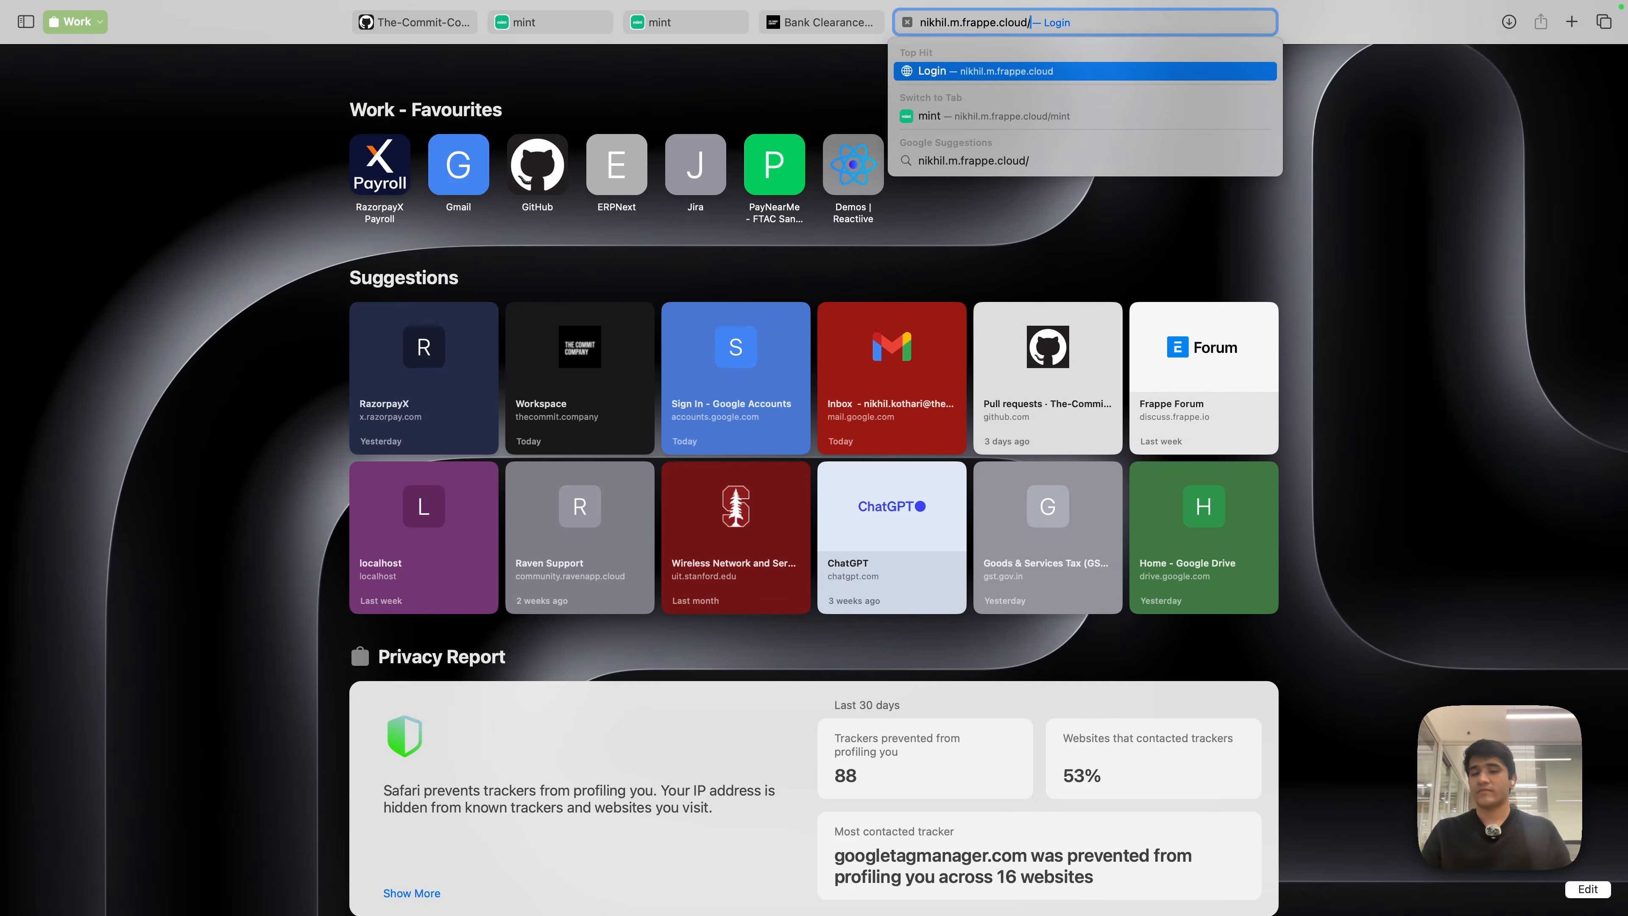
key("Return")
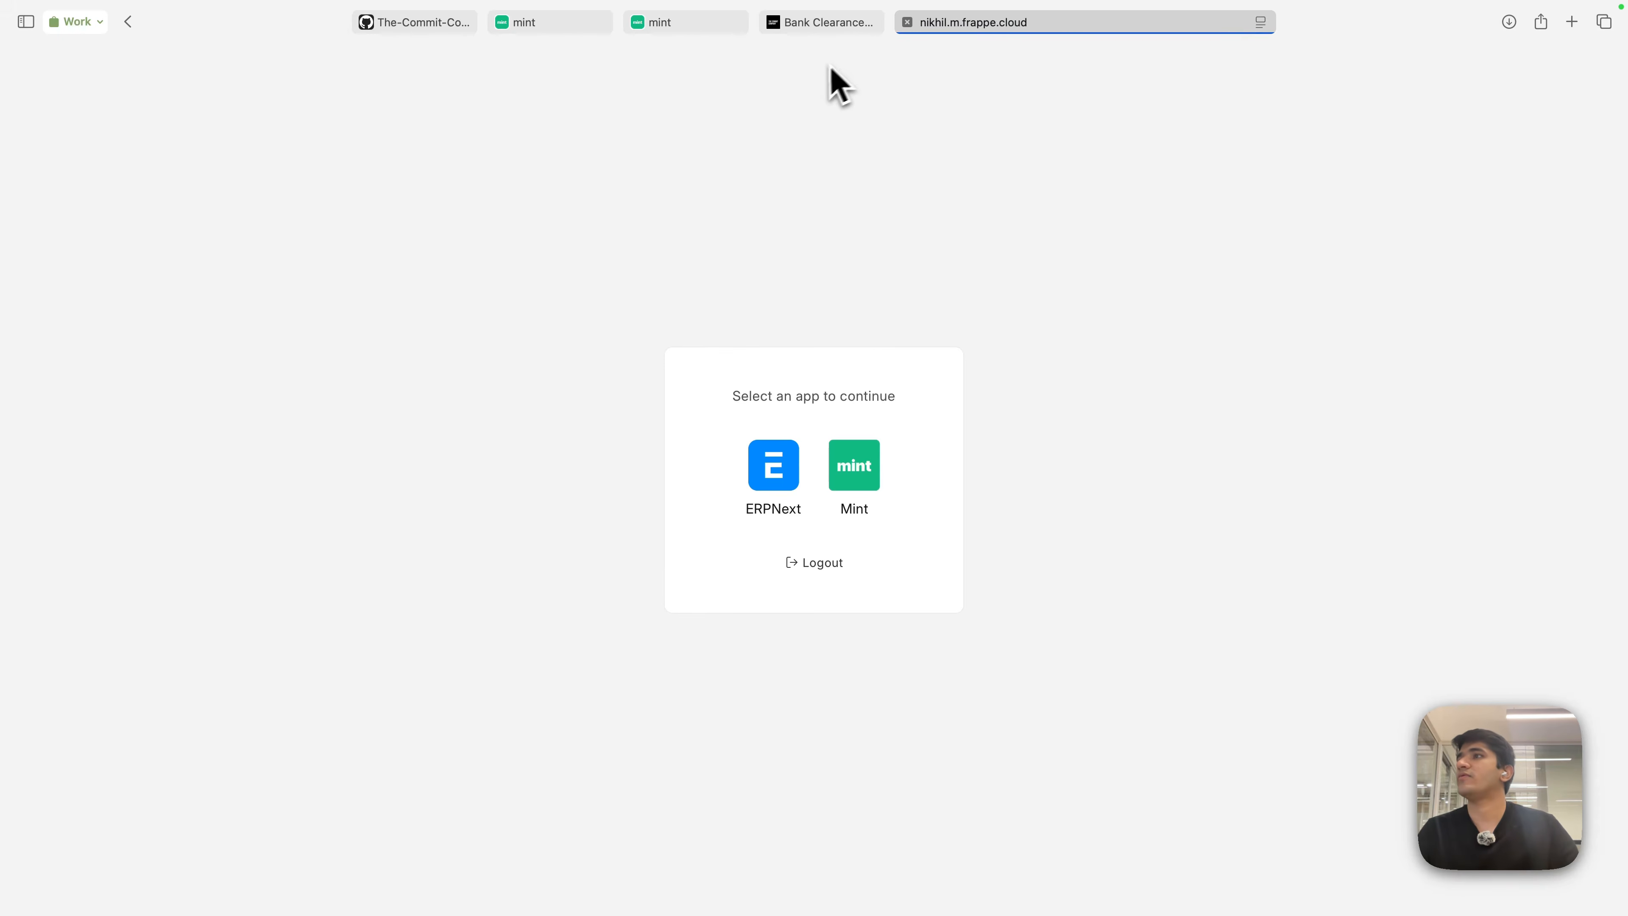
left_click(779, 449)
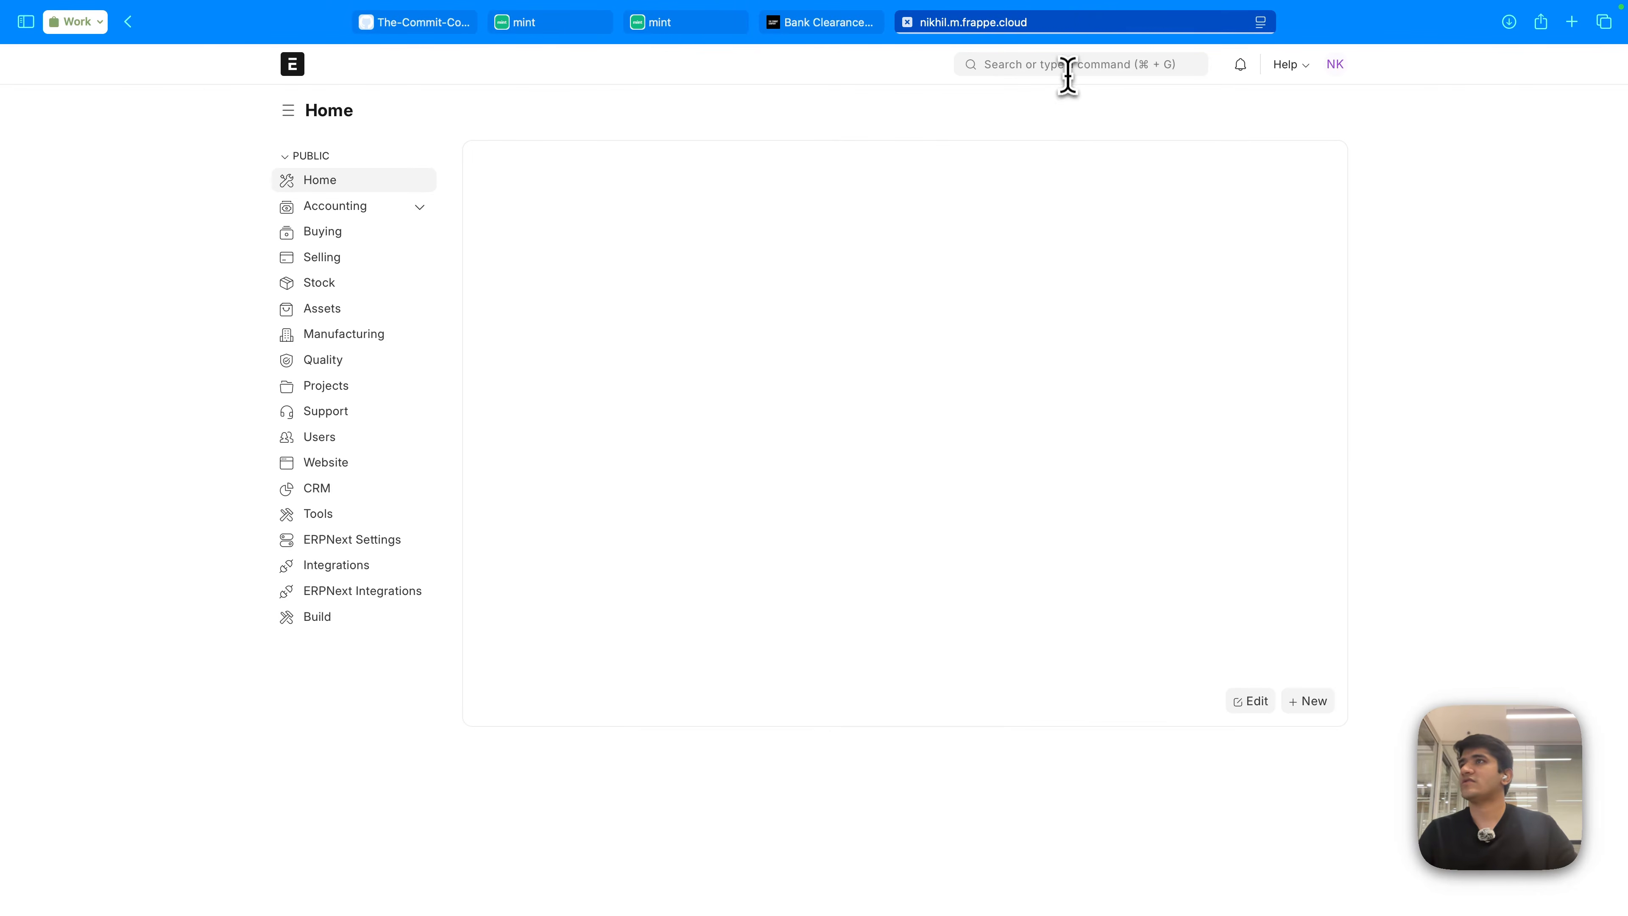
- Search 'bank ac' for the Bank Account list and open the ICICI Amazon Pay record
left_click(1067, 67)
type("bank ac")
key("Return")
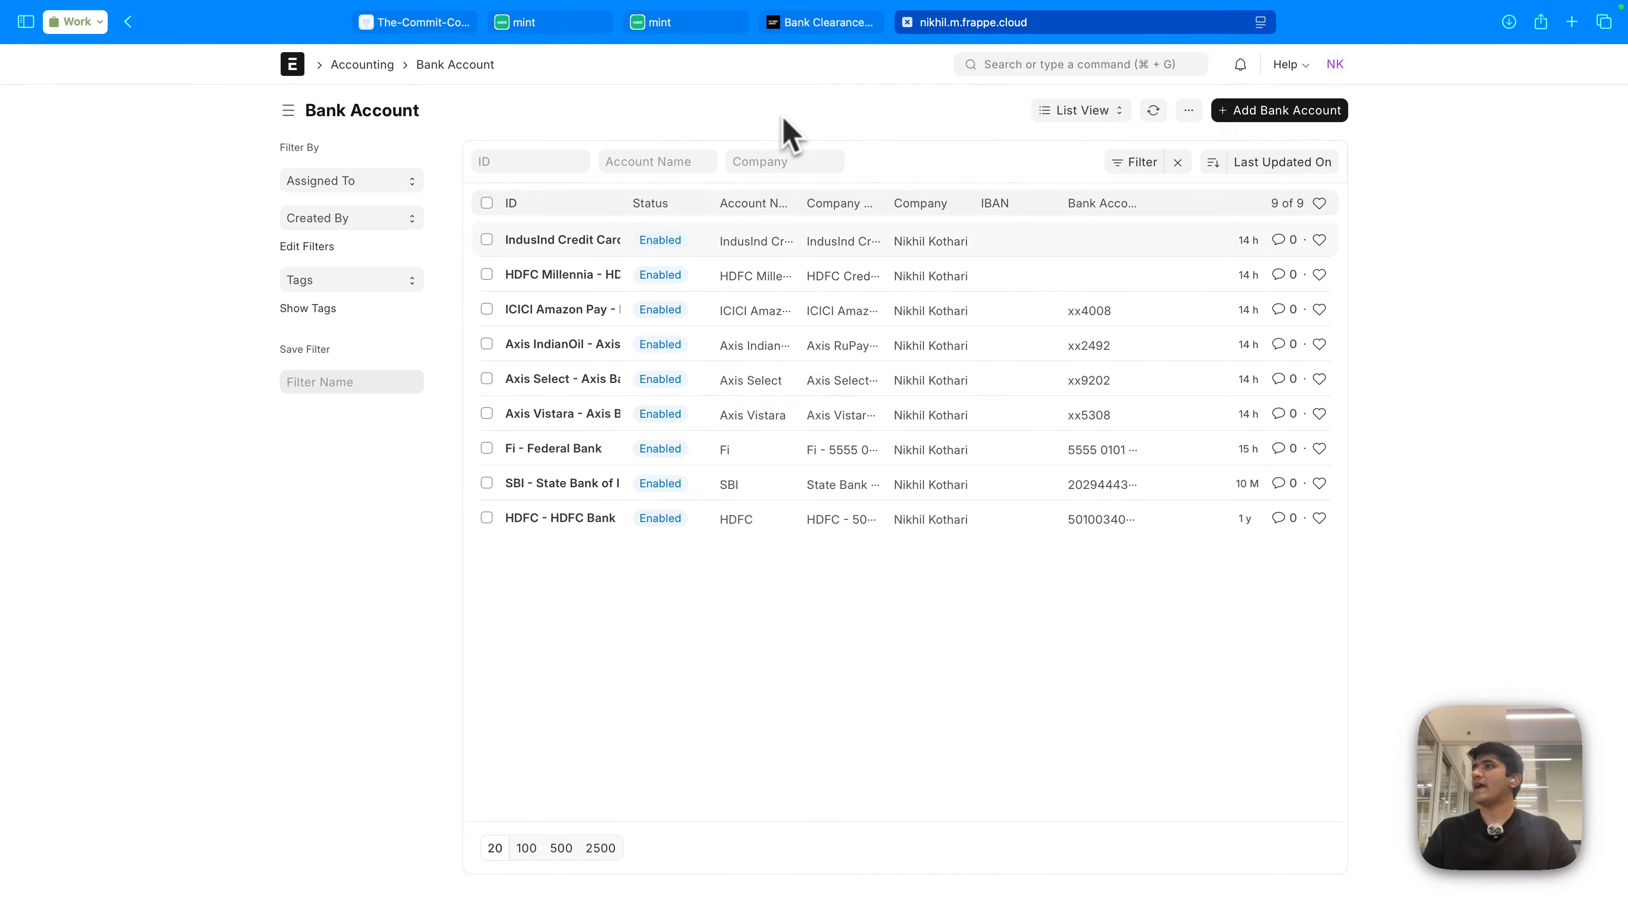
left_click(578, 320)
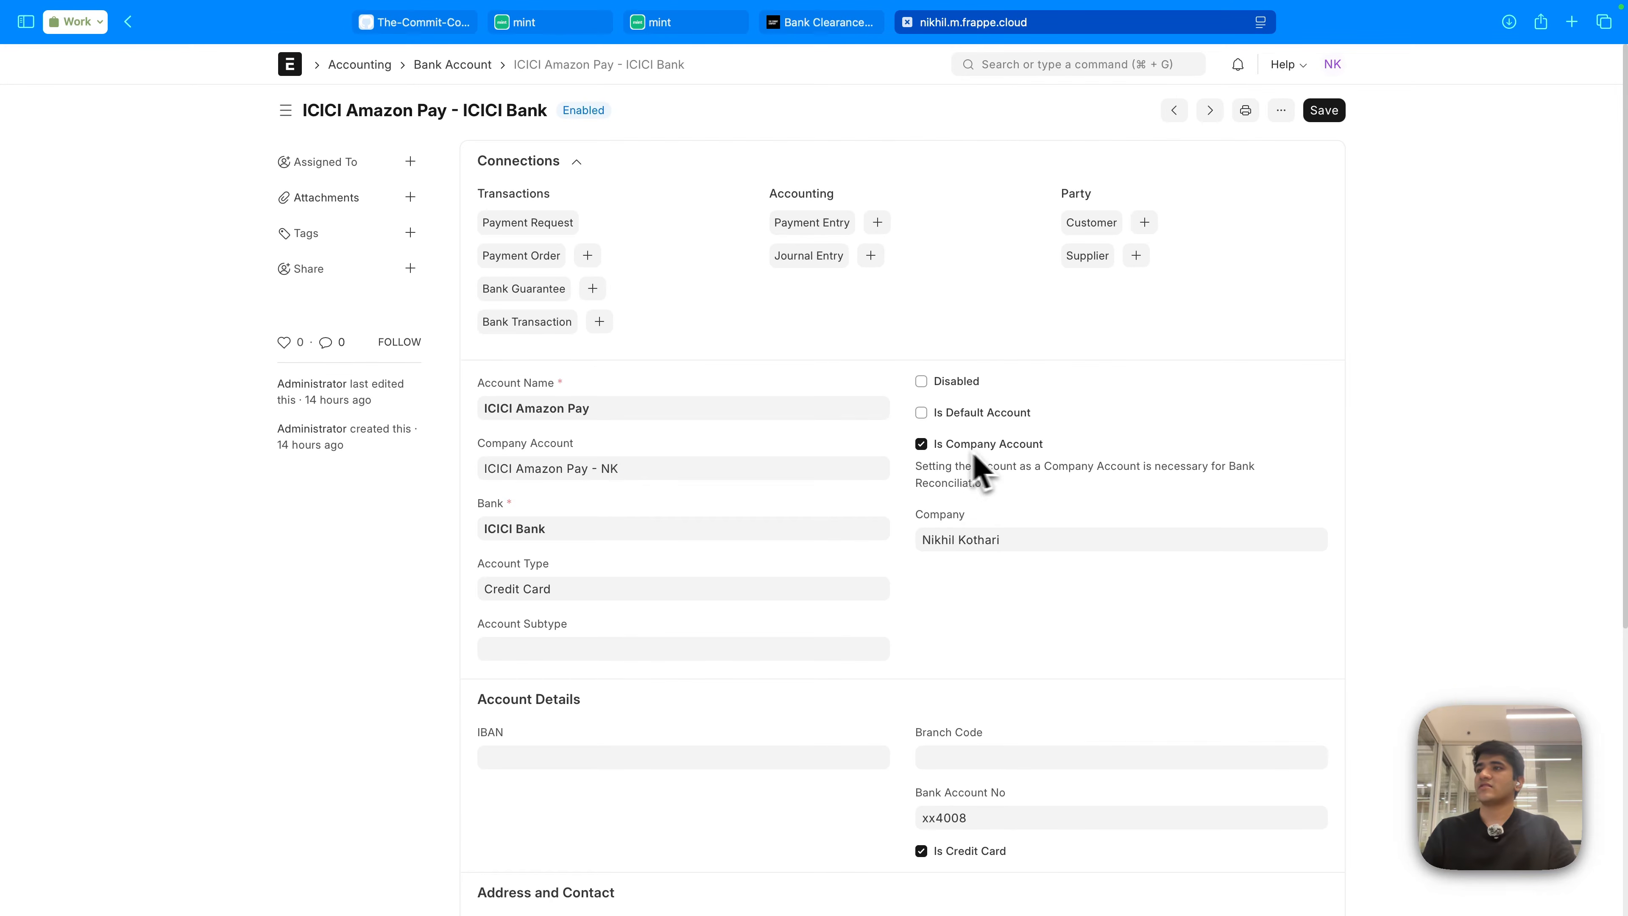
left_click(633, 468)
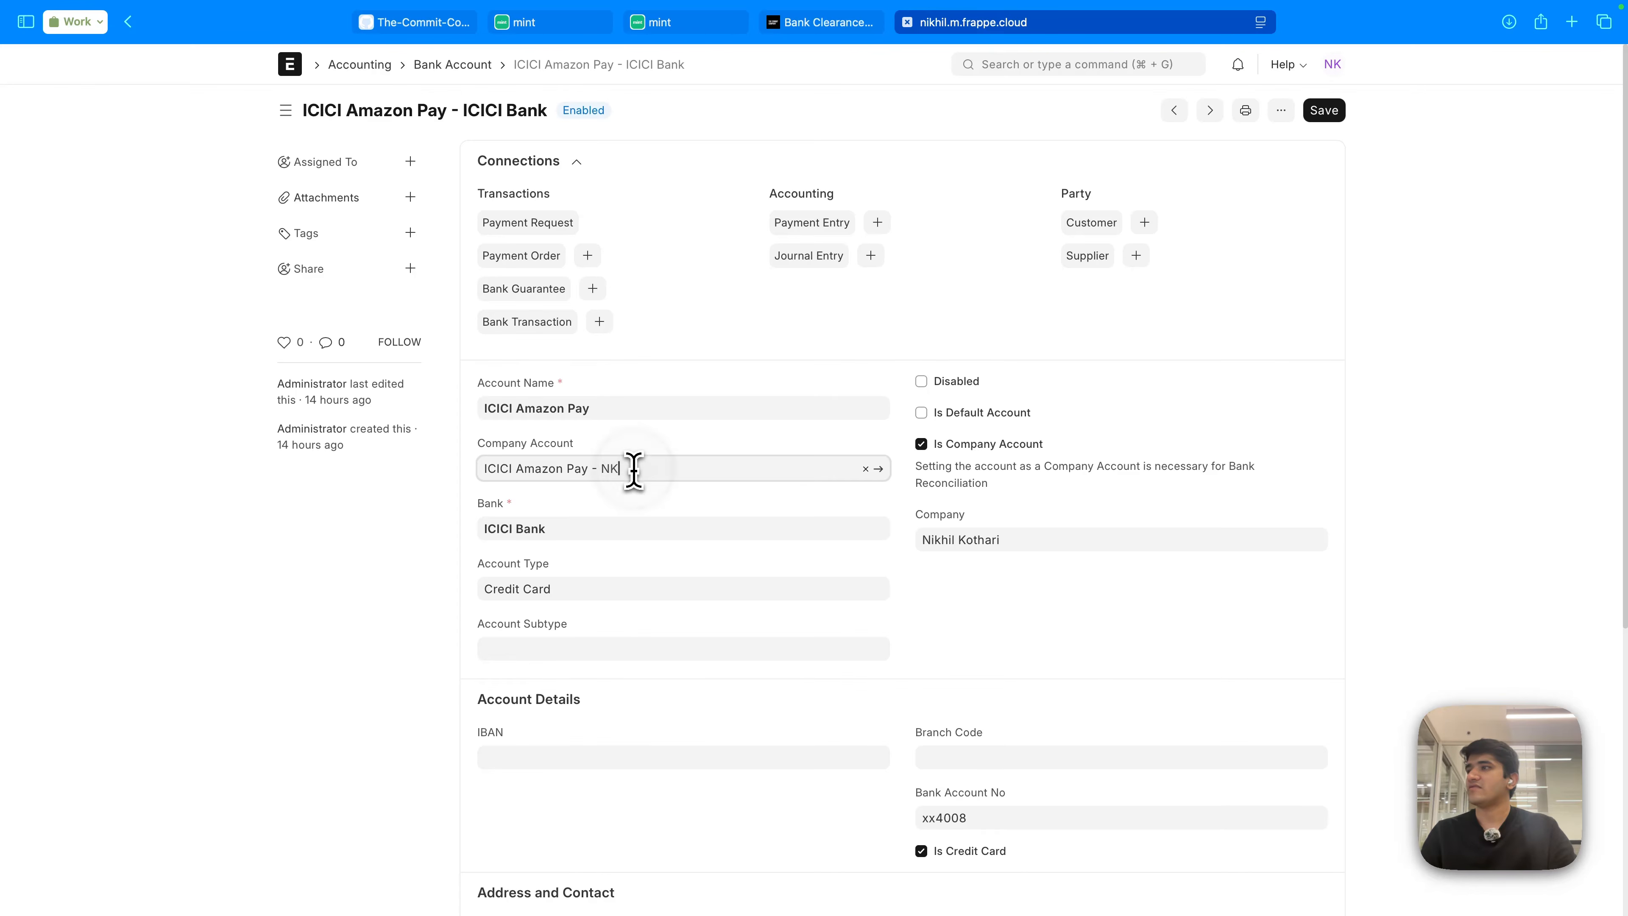
left_click(878, 469)
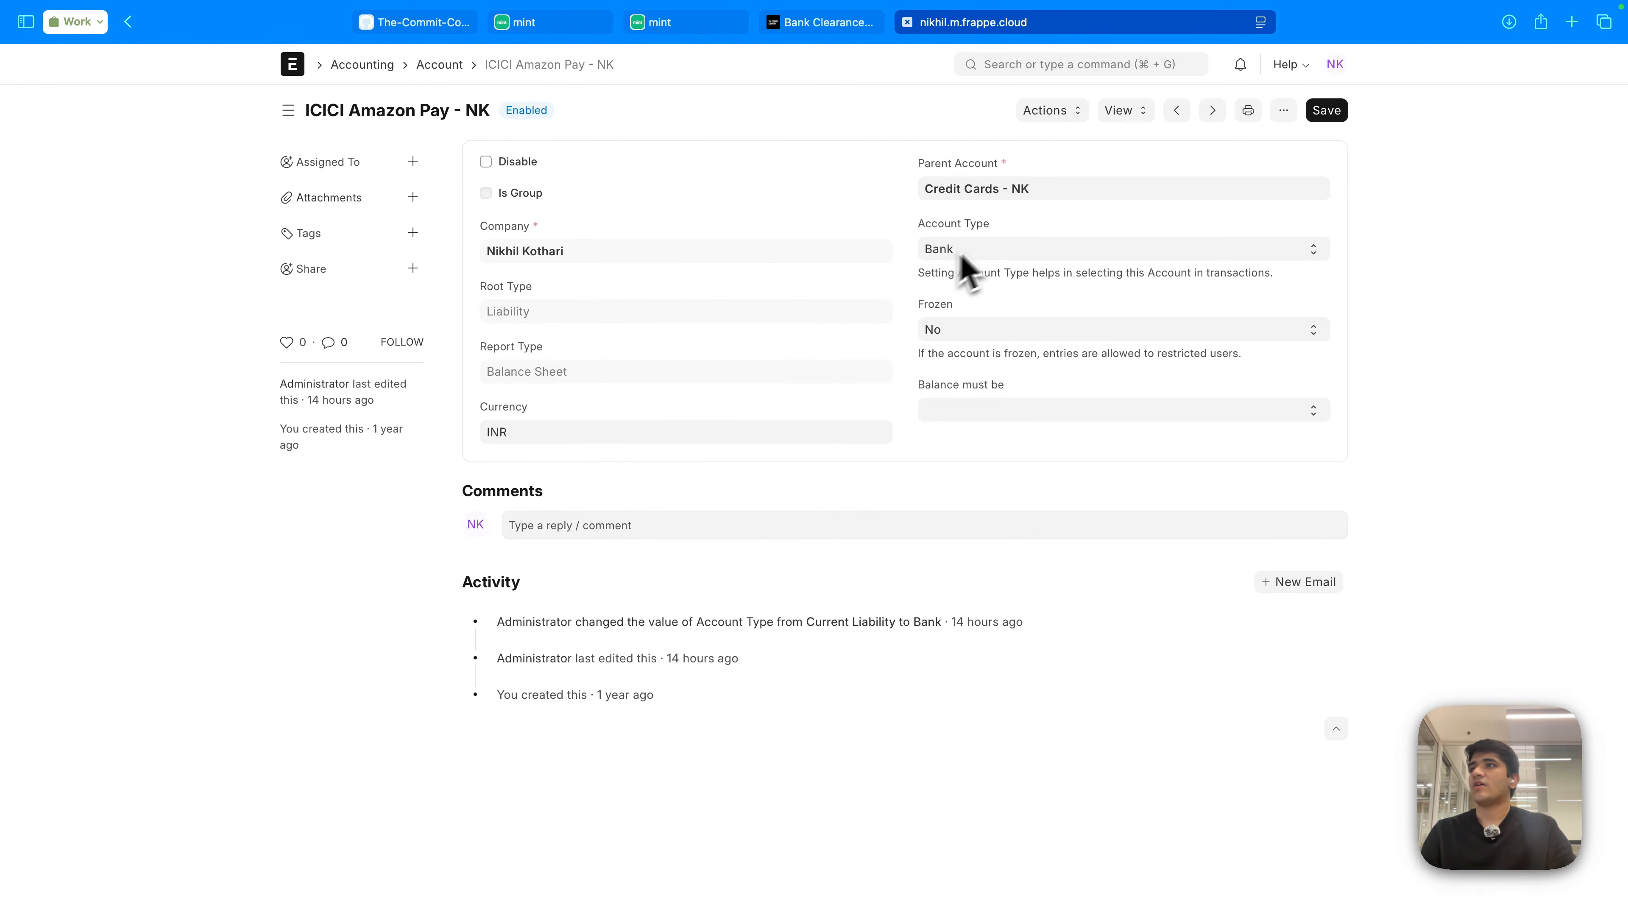
left_click(867, 113)
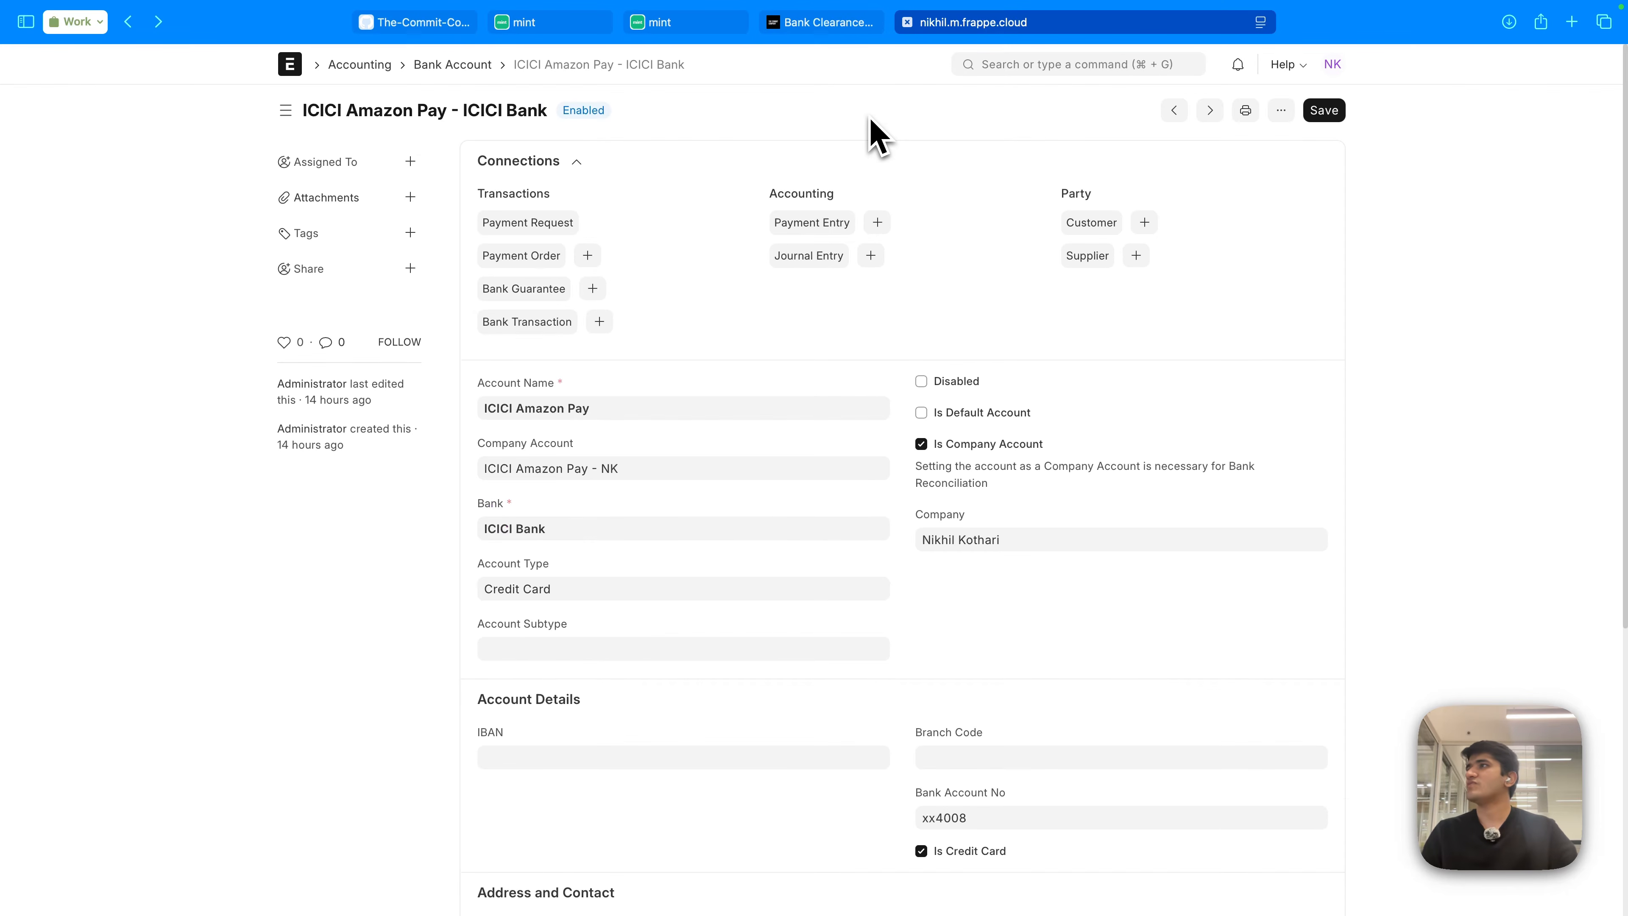
left_click(1062, 611)
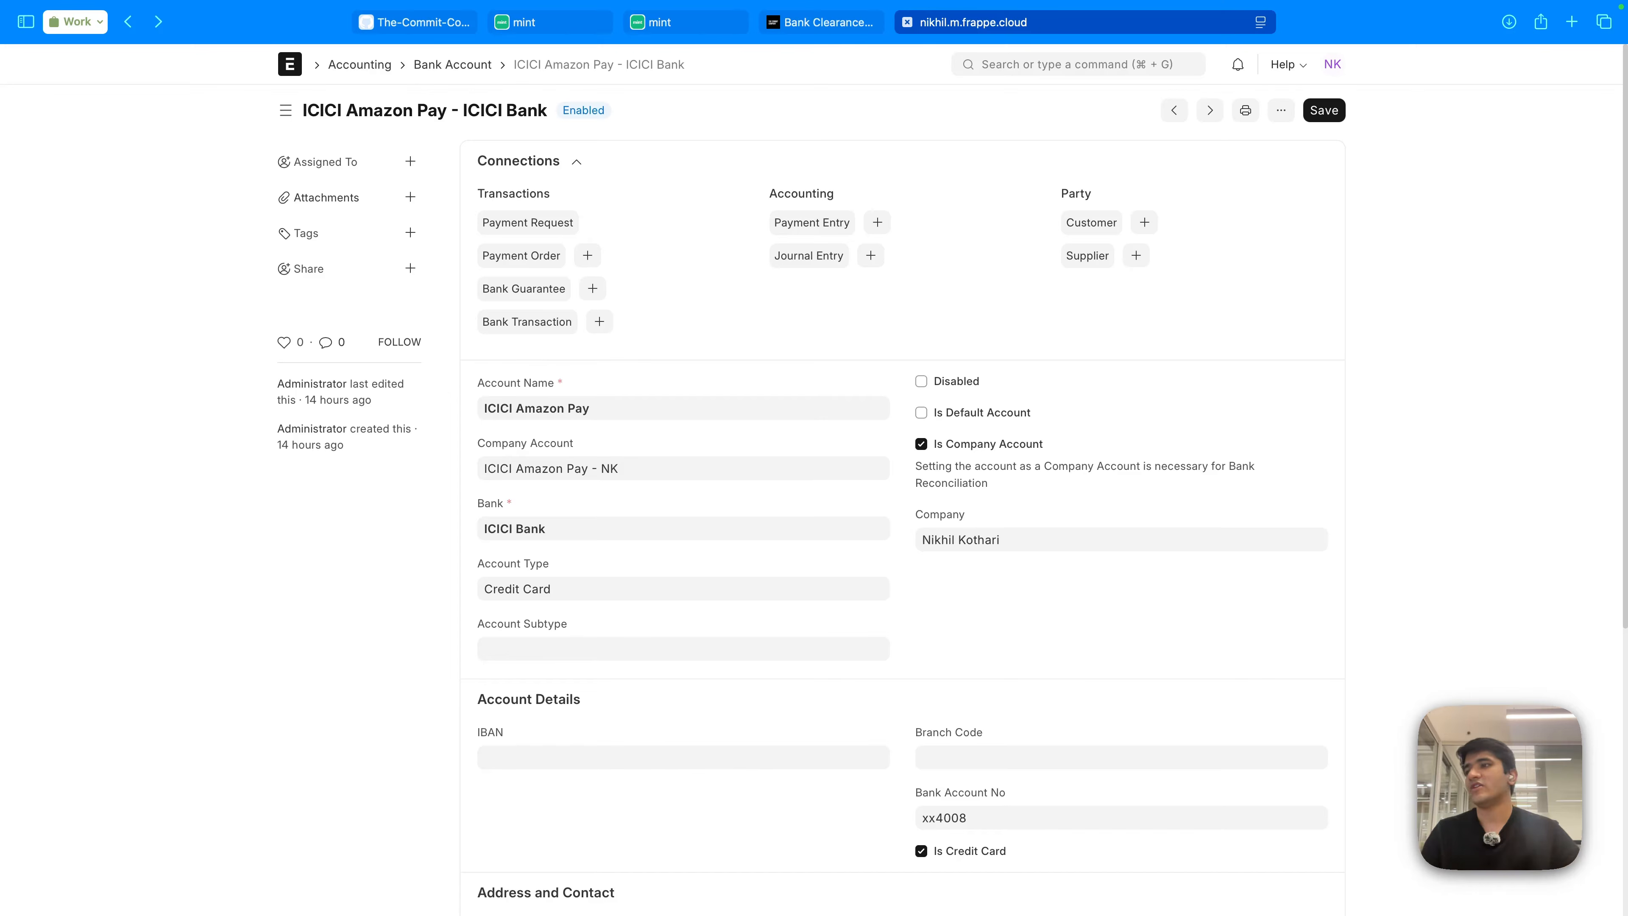
scroll(1057, 641, "down", 1)
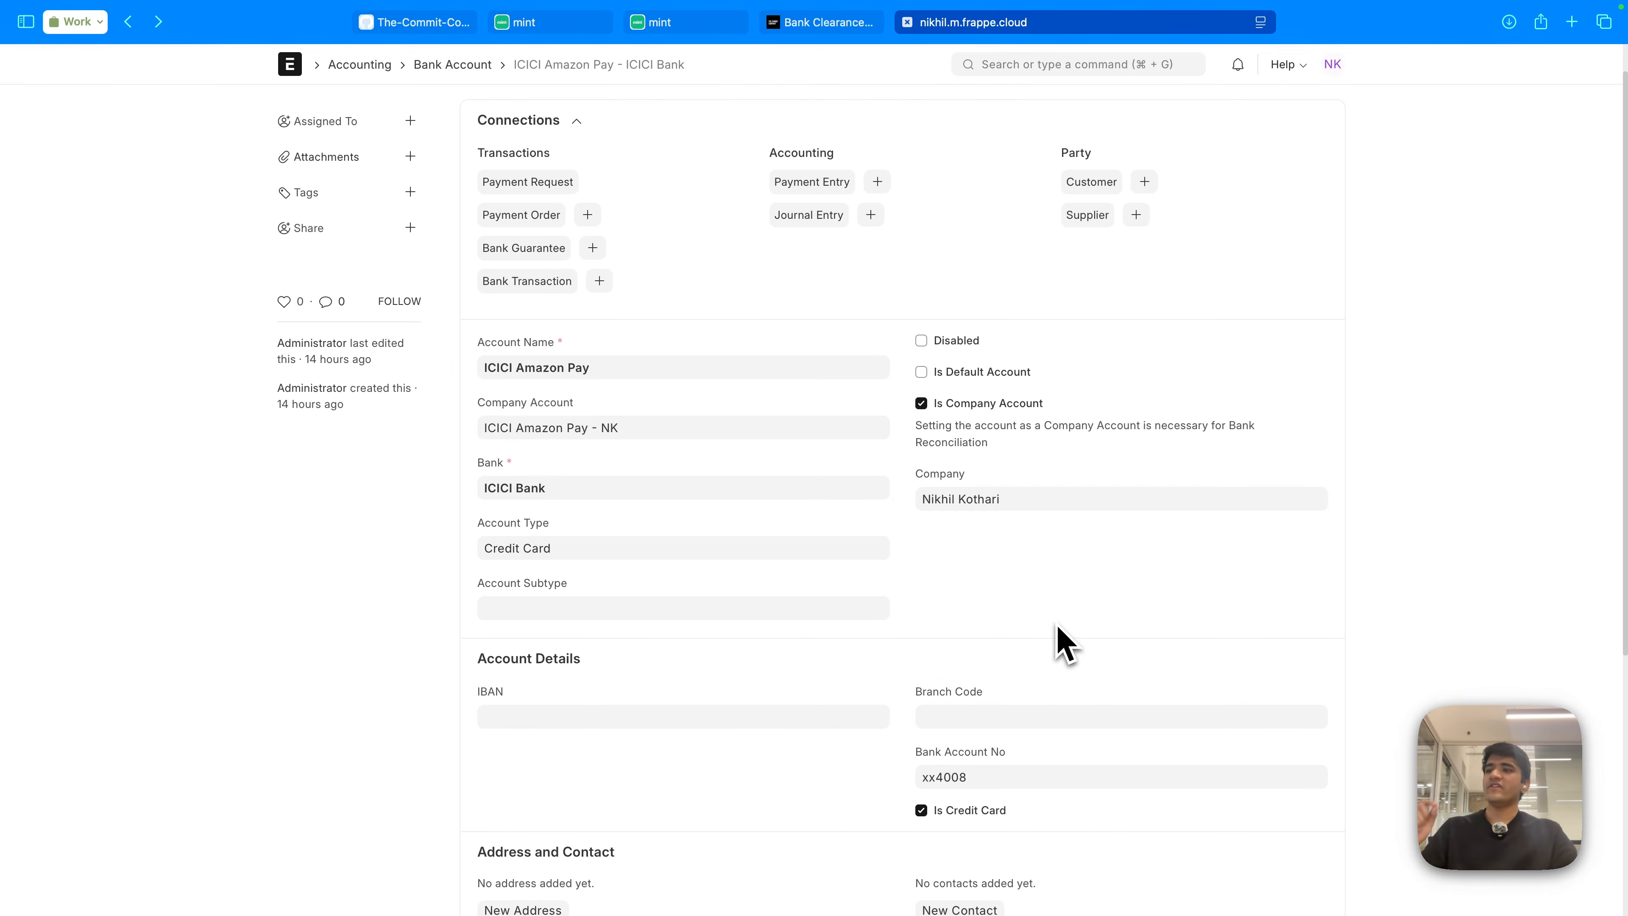
scroll(1019, 666, "down", 3)
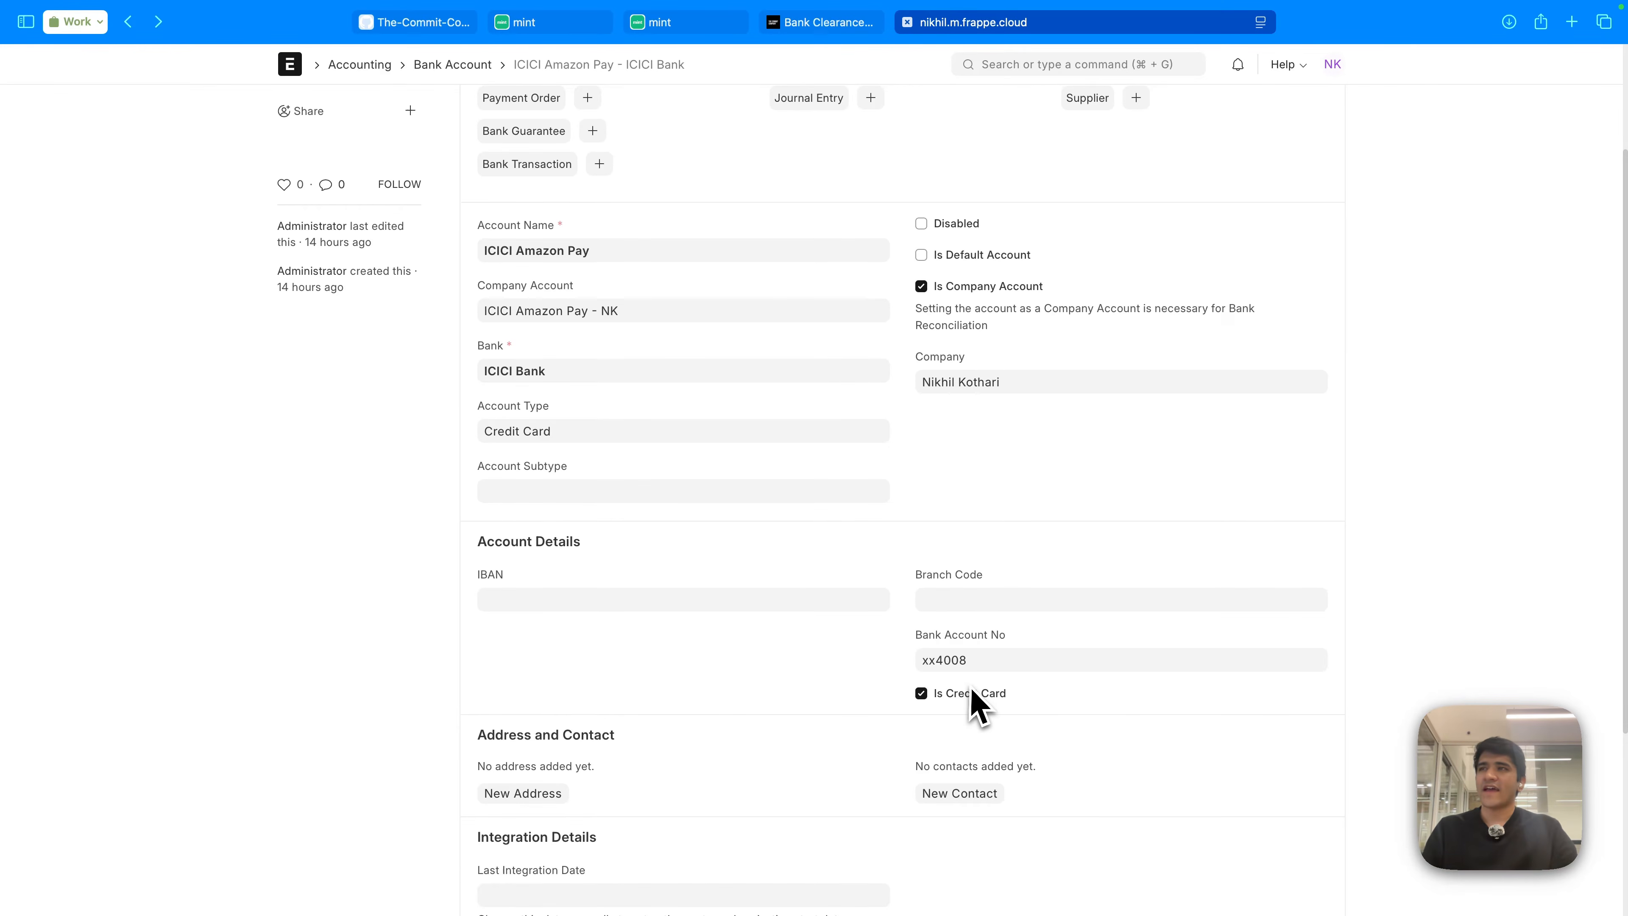
scroll(974, 702, "up", 3)
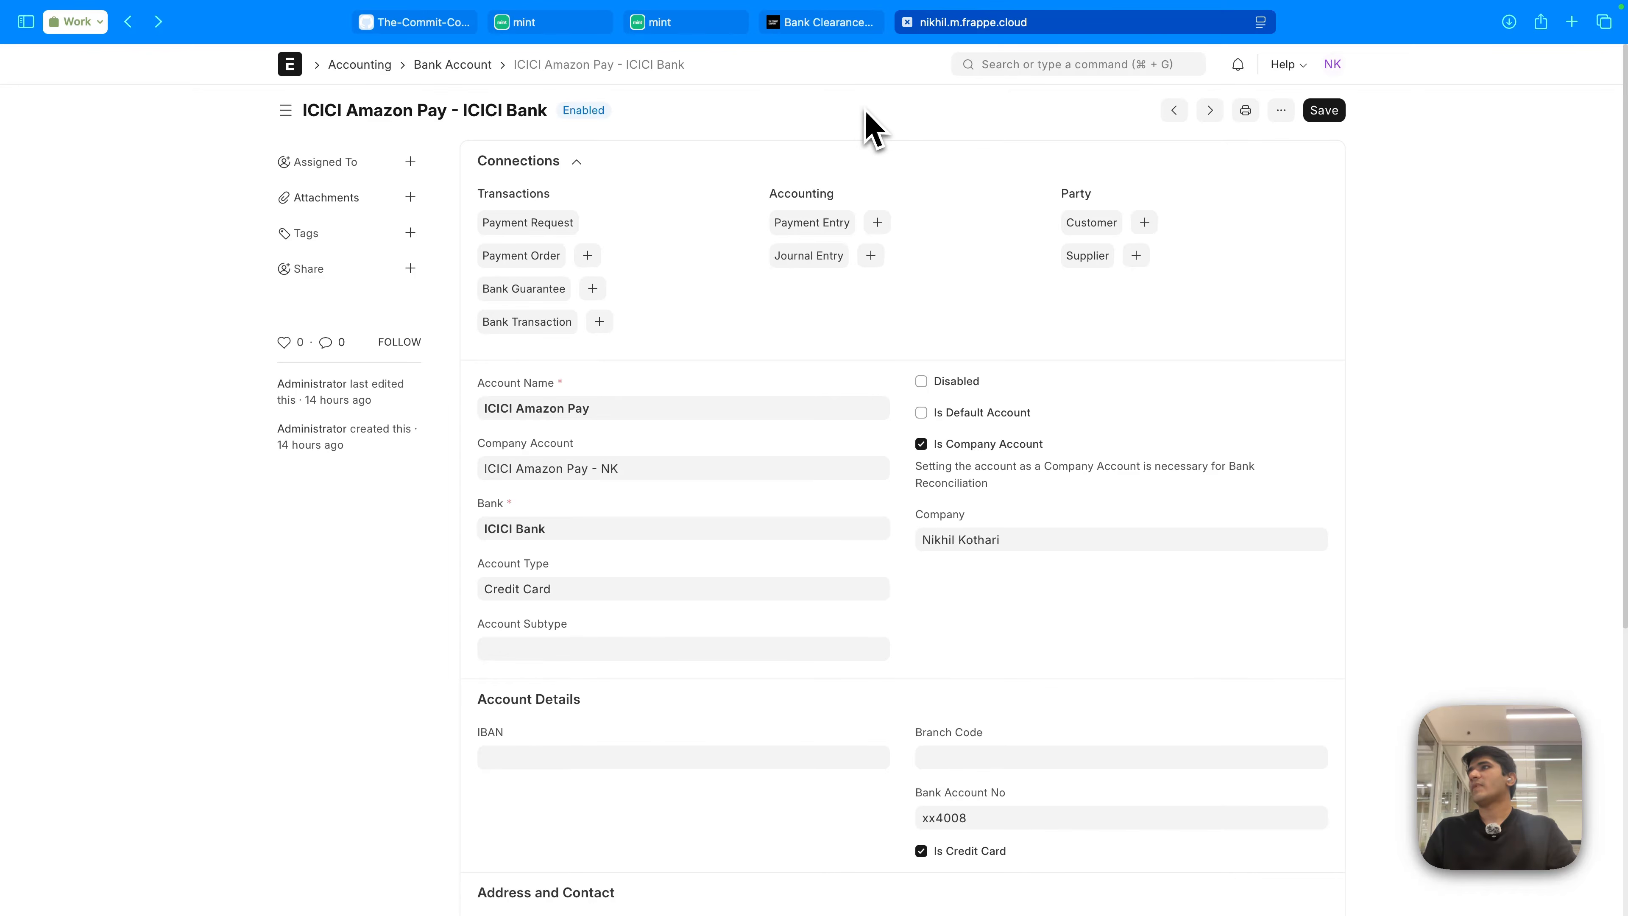
scroll(880, 461, "down", 2)
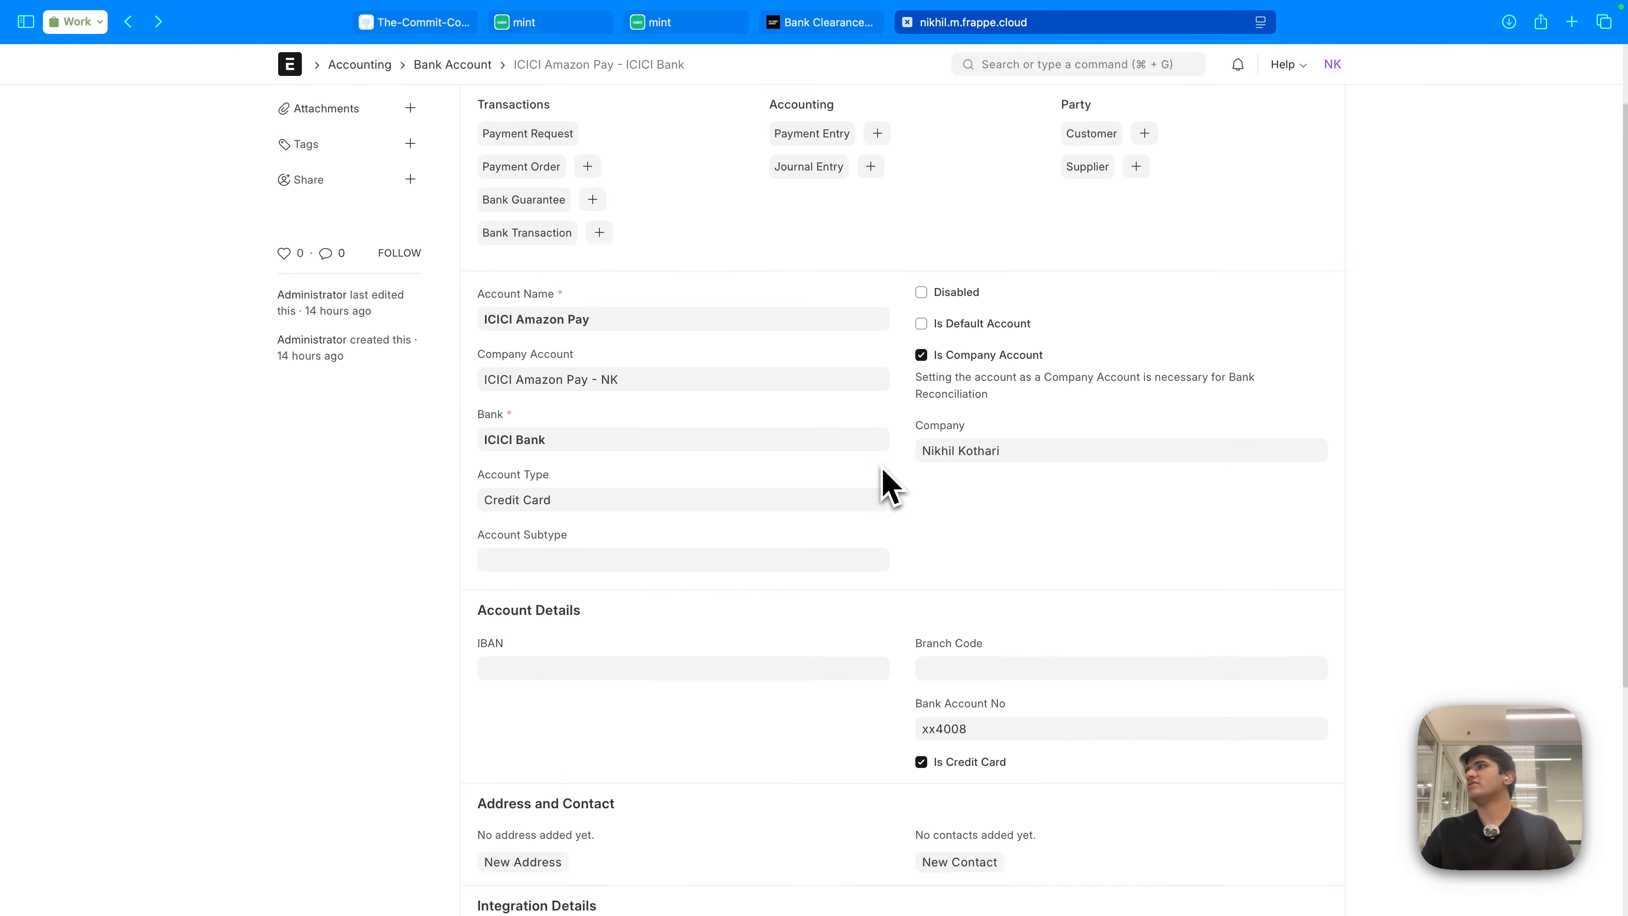
scroll(883, 484, "up", 2)
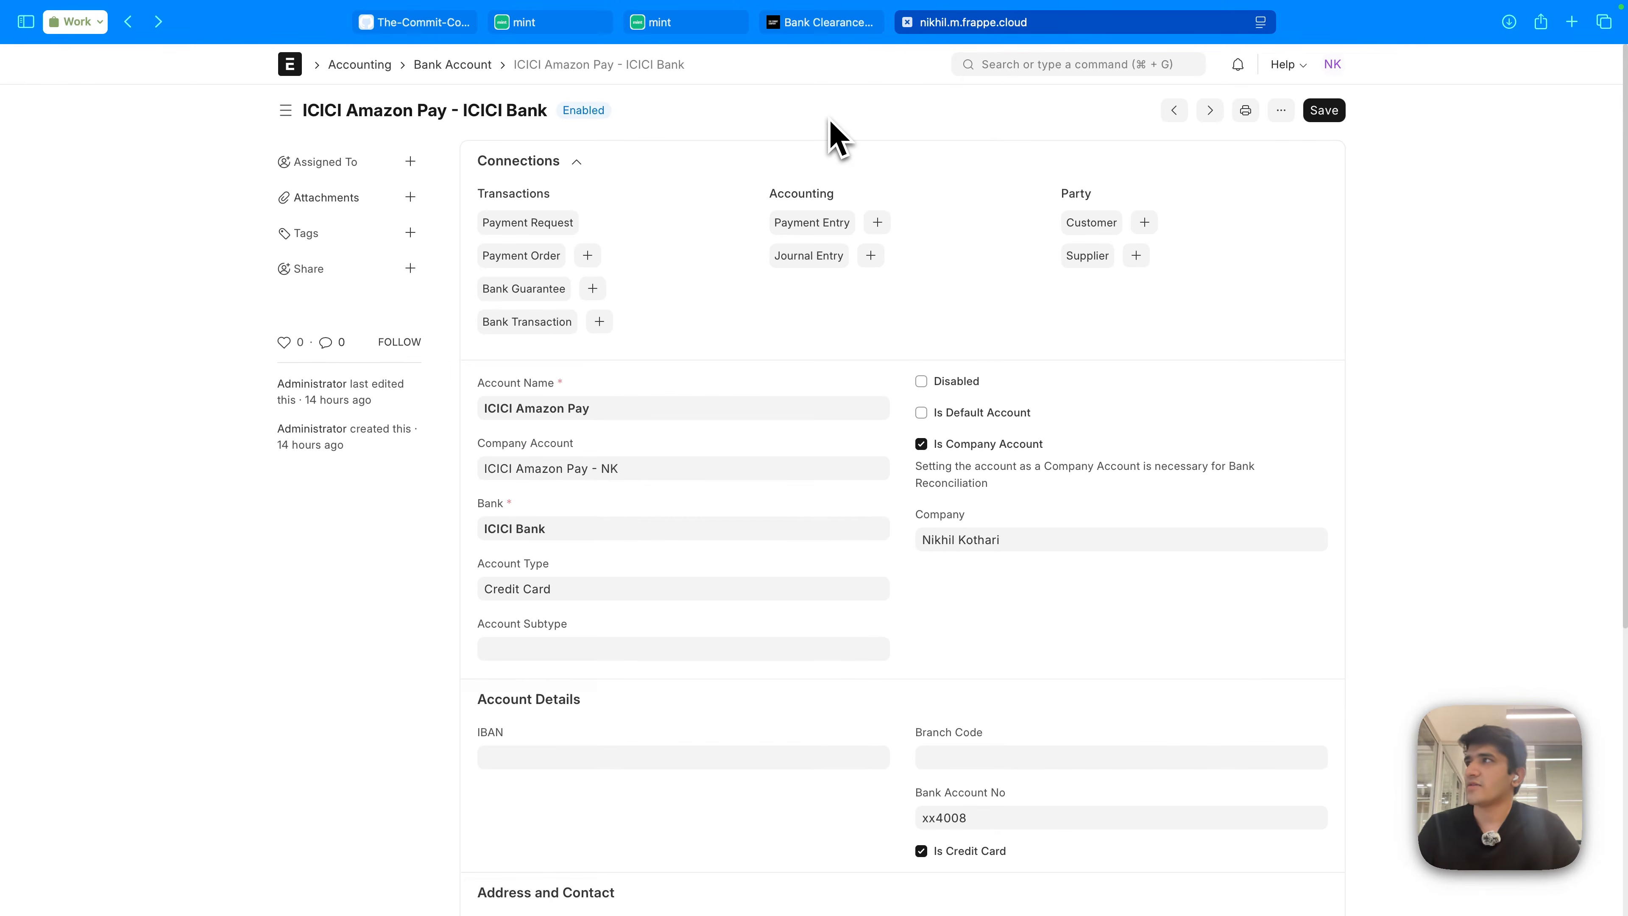
left_click(572, 23)
left_click(937, 24)
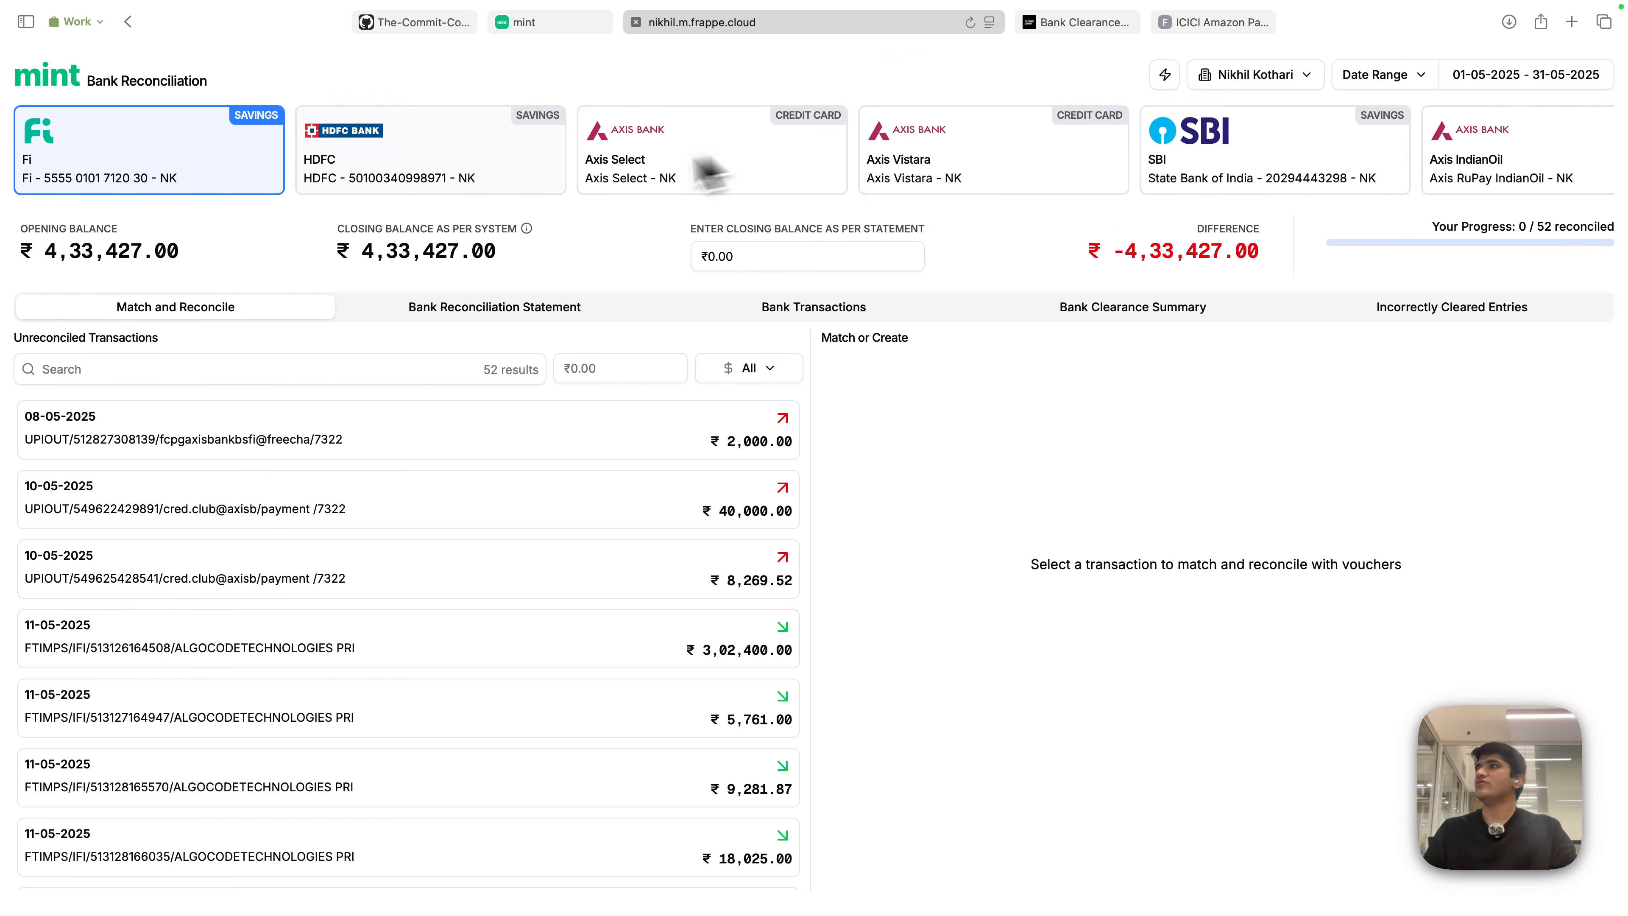
scroll(951, 182, "right", 10)
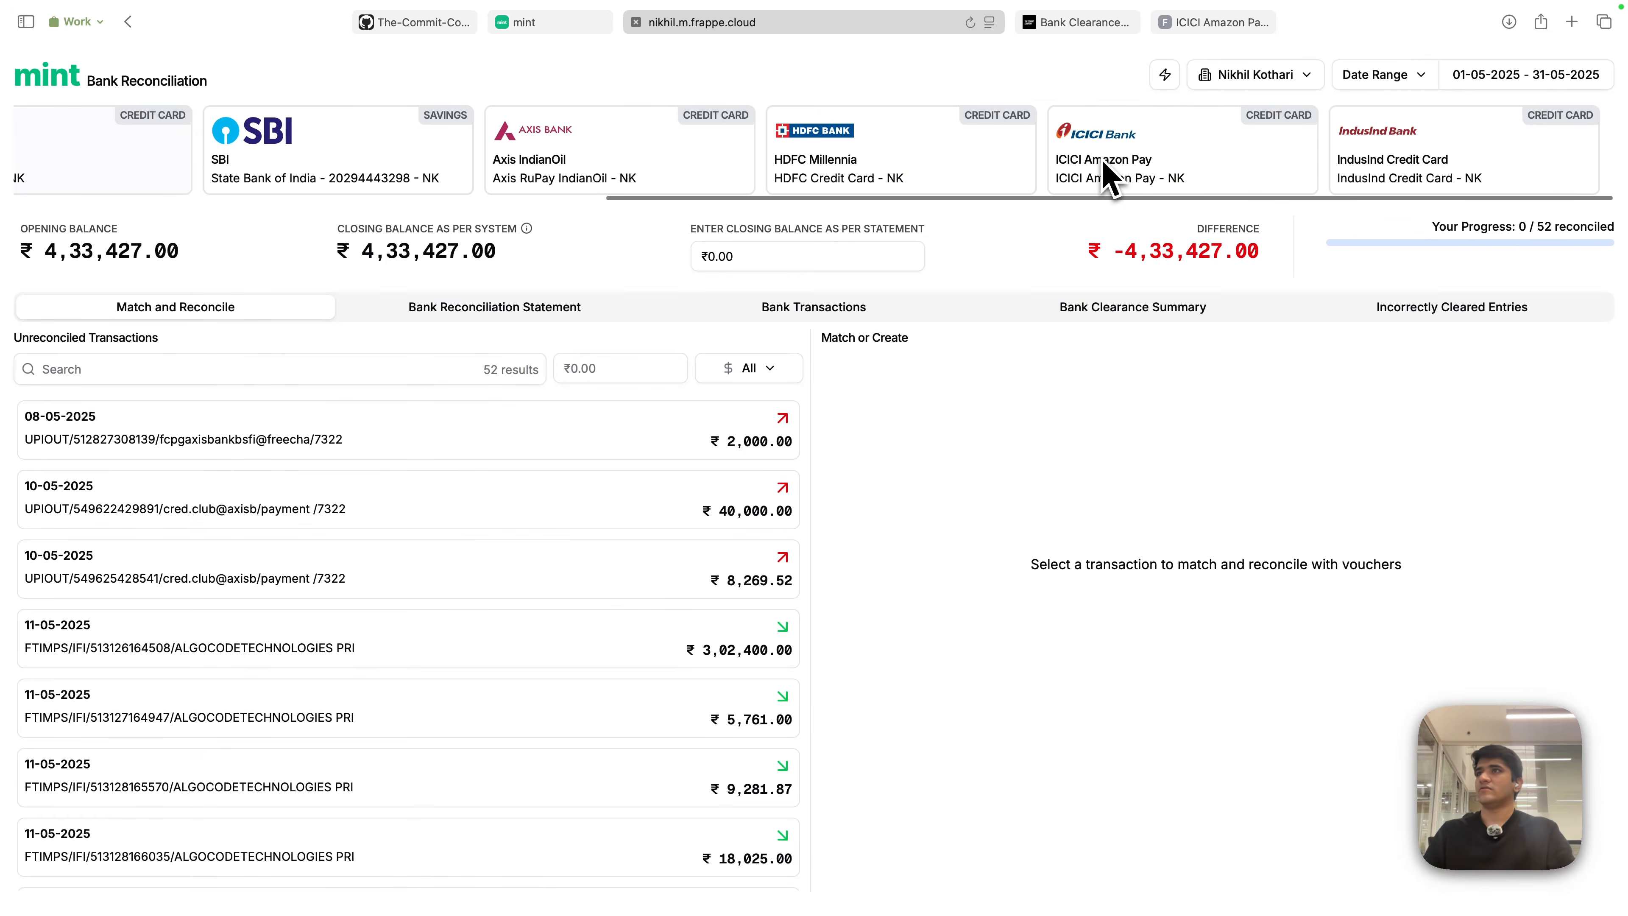
scroll(1108, 170, "left", 10)
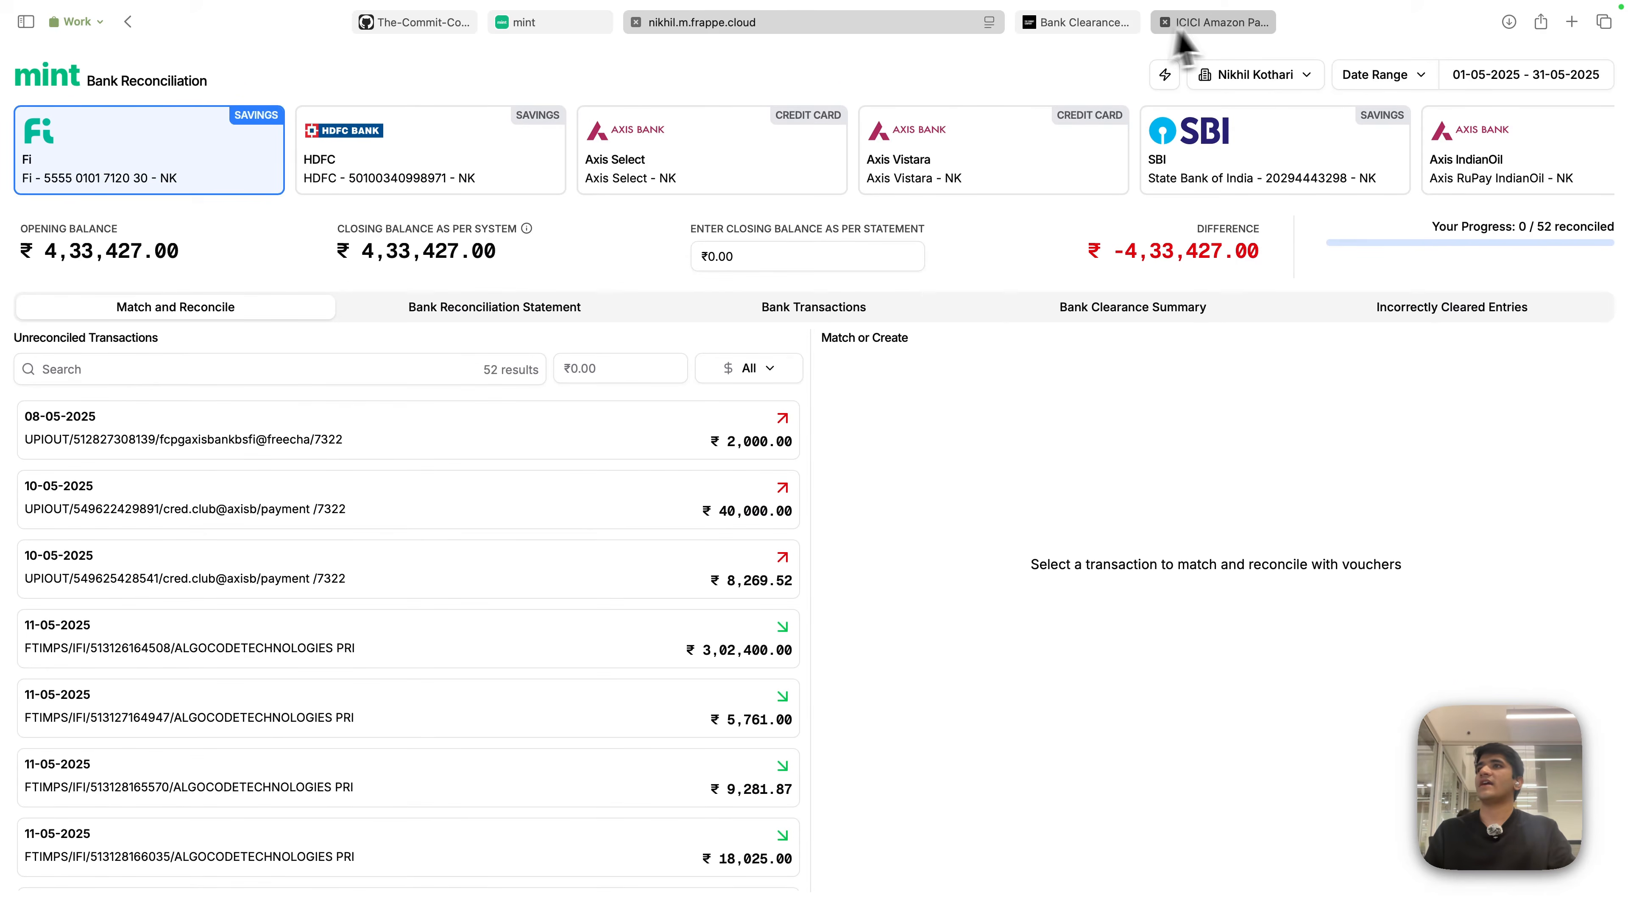
left_click(1214, 23)
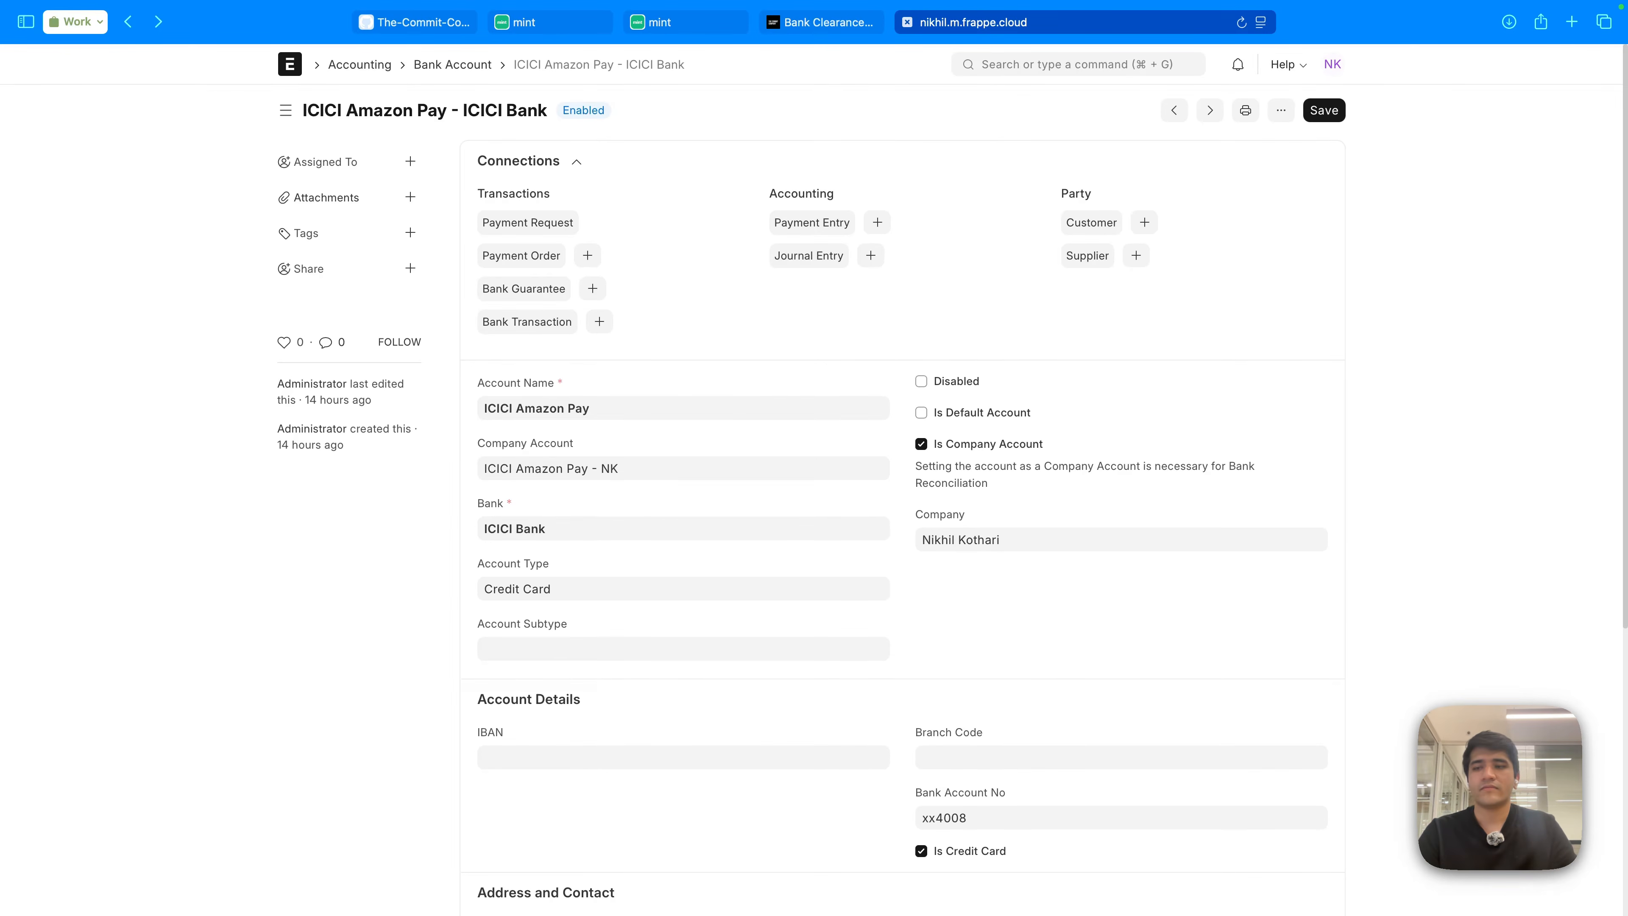
left_click(563, 23)
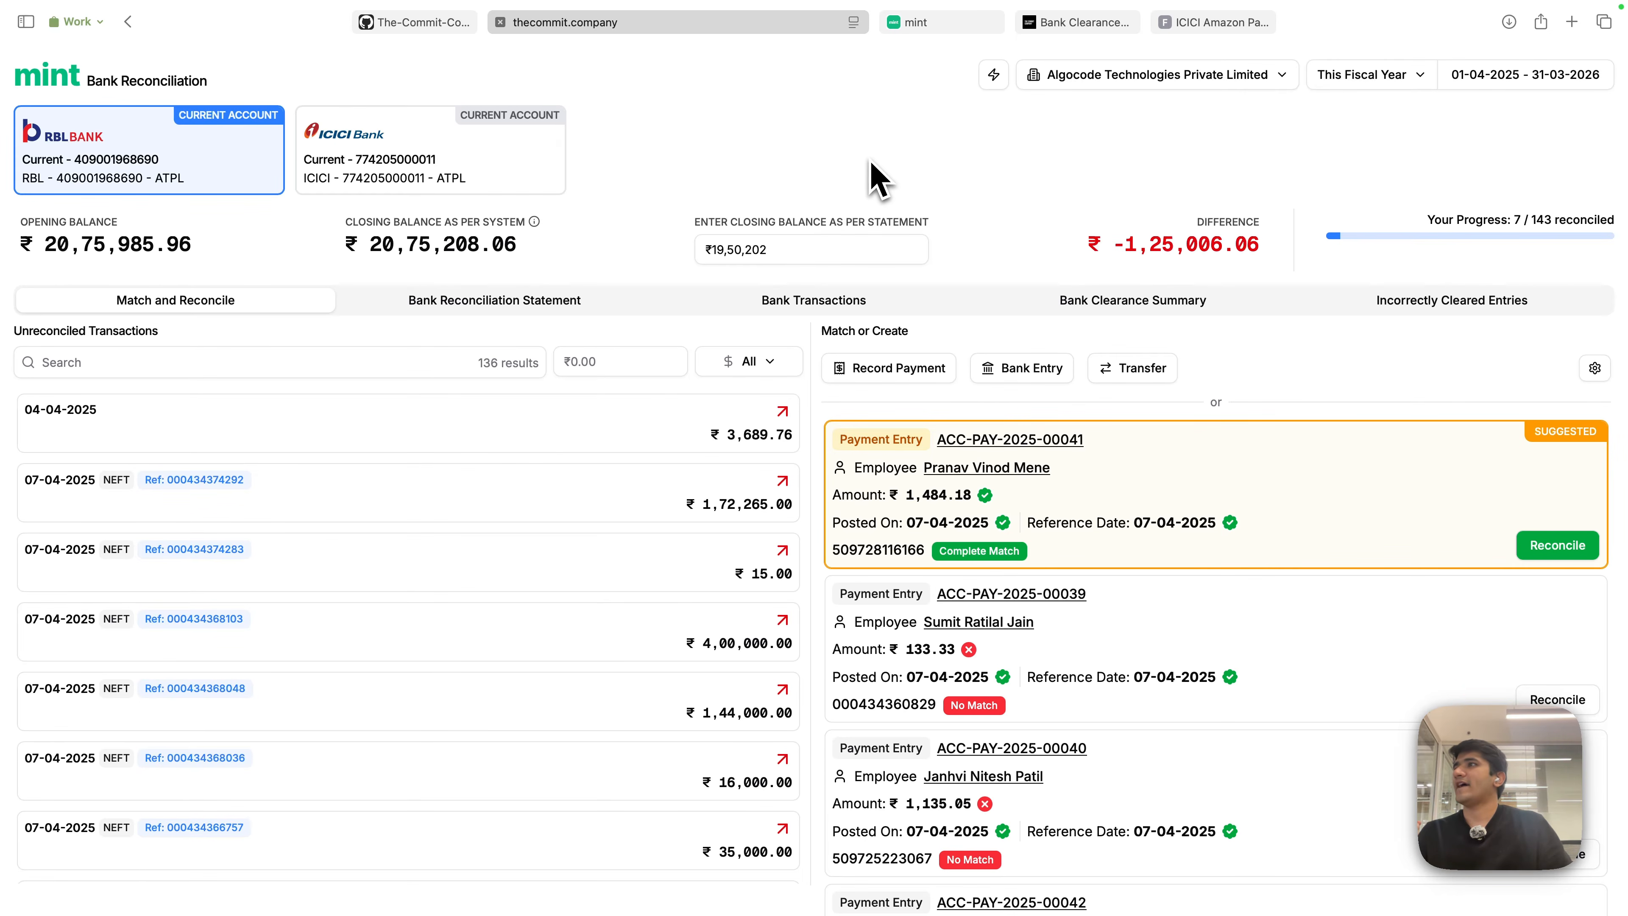
left_click_drag(19, 257, 1373, 154)
left_click(1375, 157)
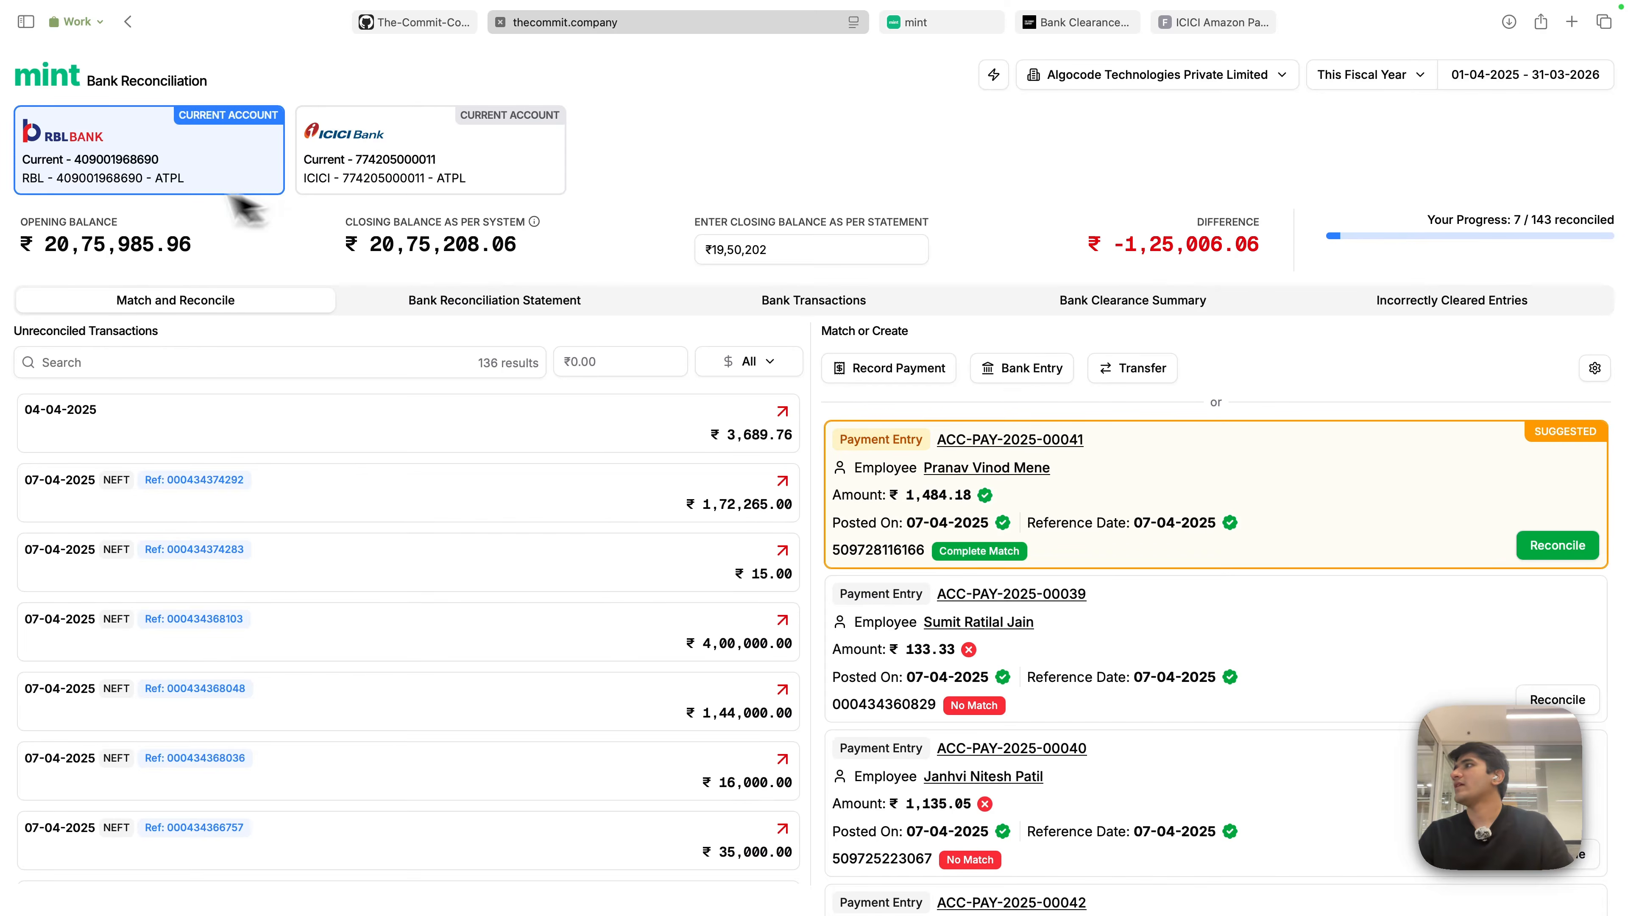
left_click_drag(35, 247, 224, 262)
left_click(224, 260)
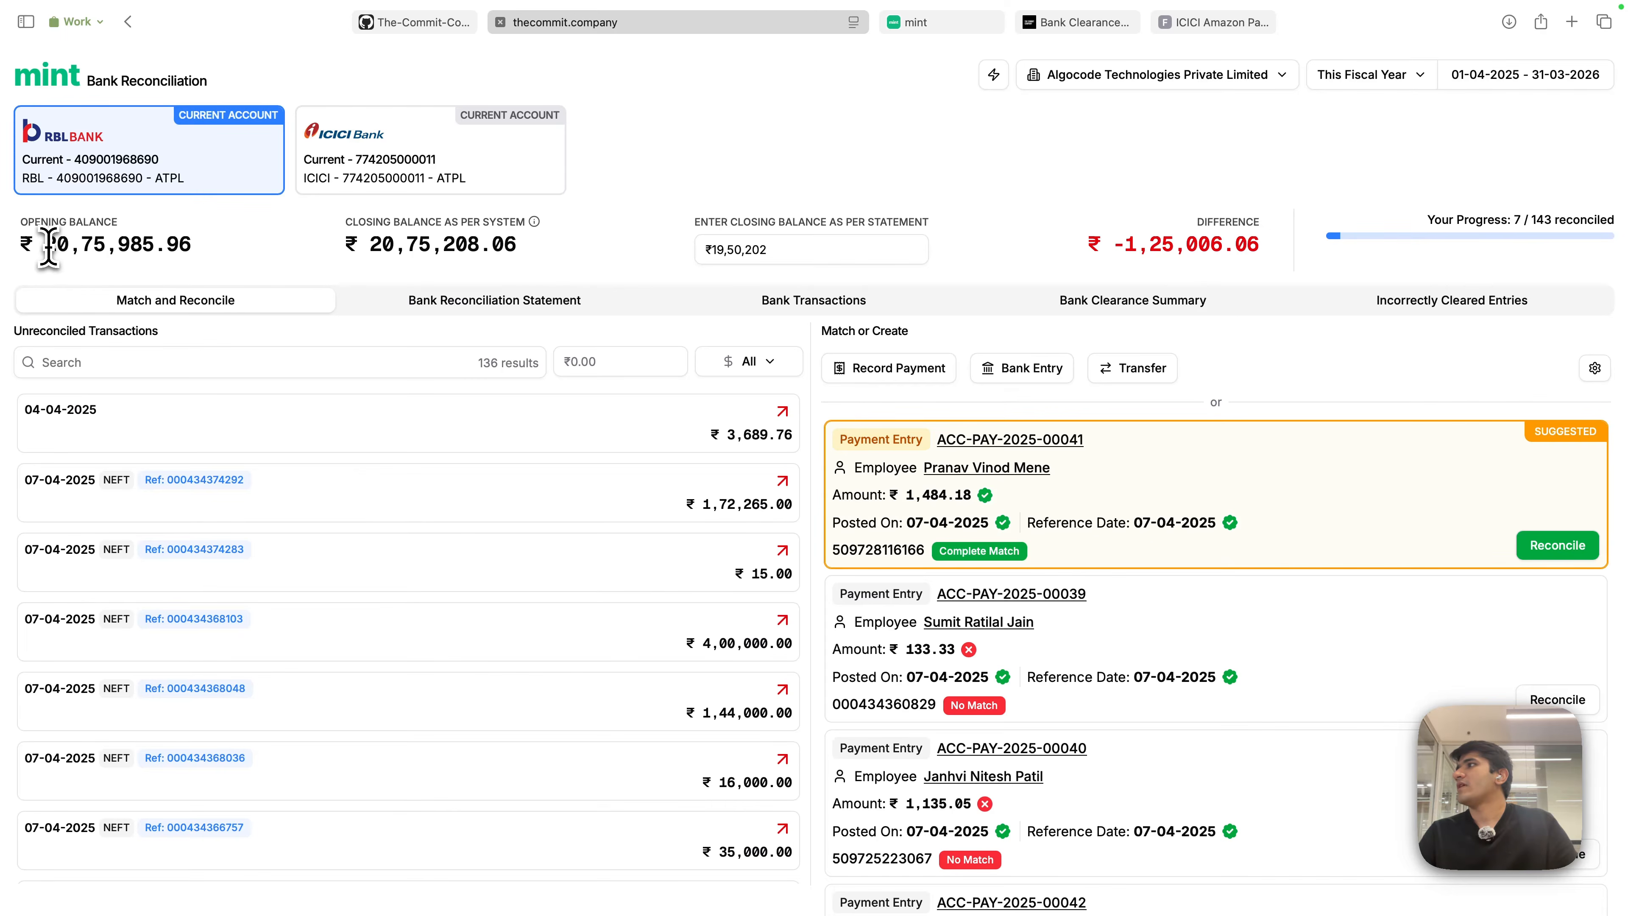
left_click_drag(47, 245, 197, 243)
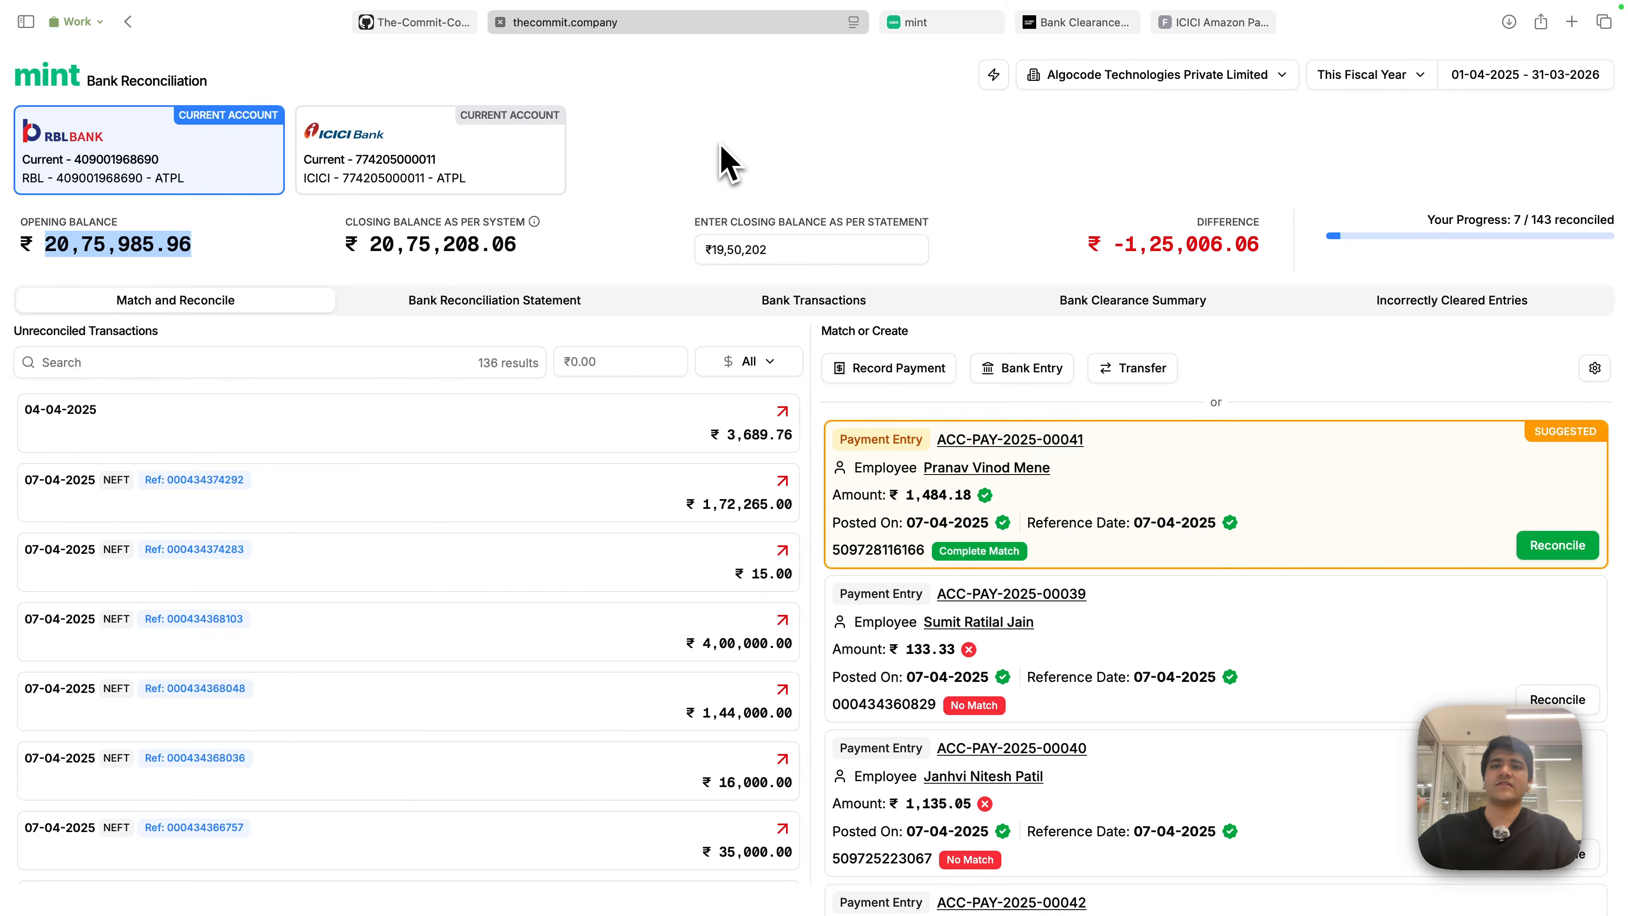
left_click(746, 151)
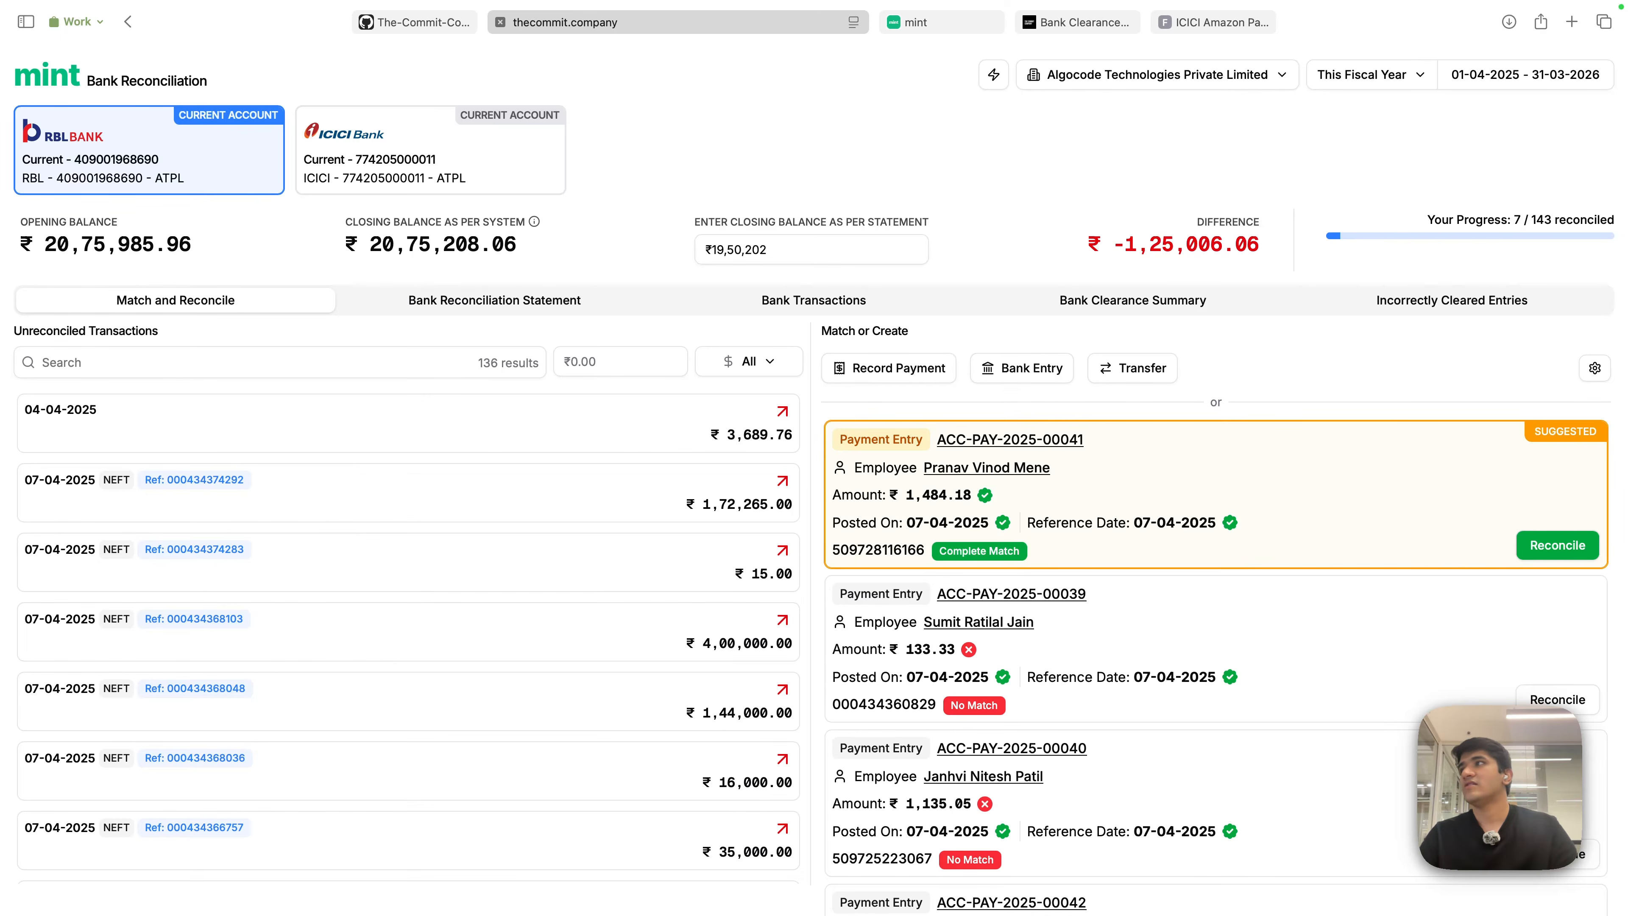
left_click_drag(360, 245, 560, 249)
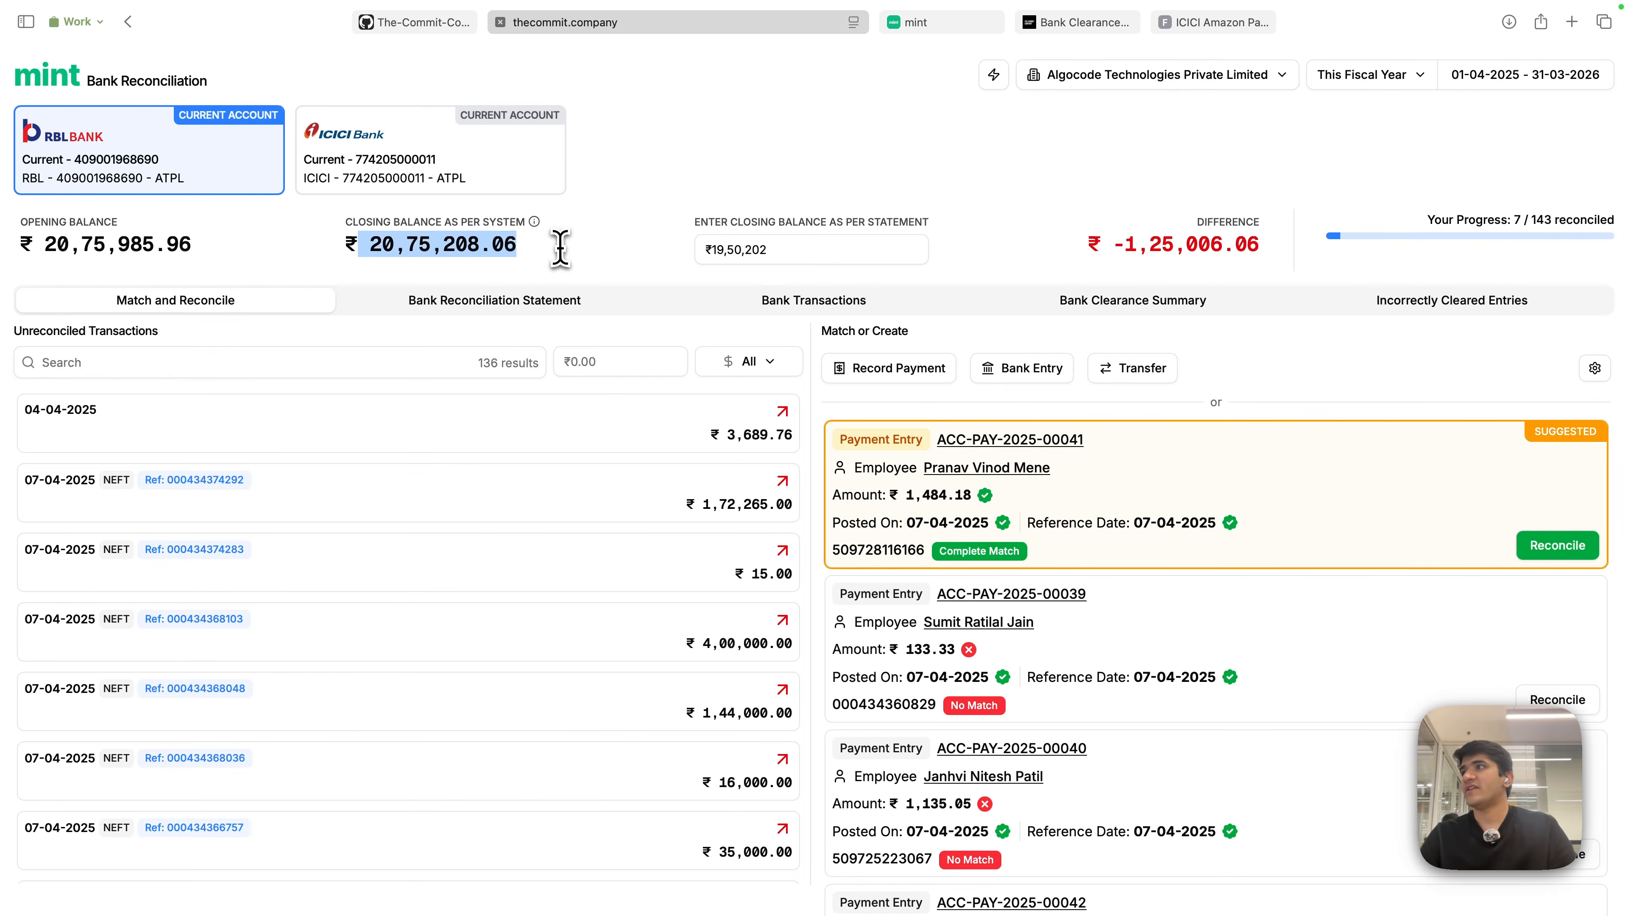
mouse_move(538, 228)
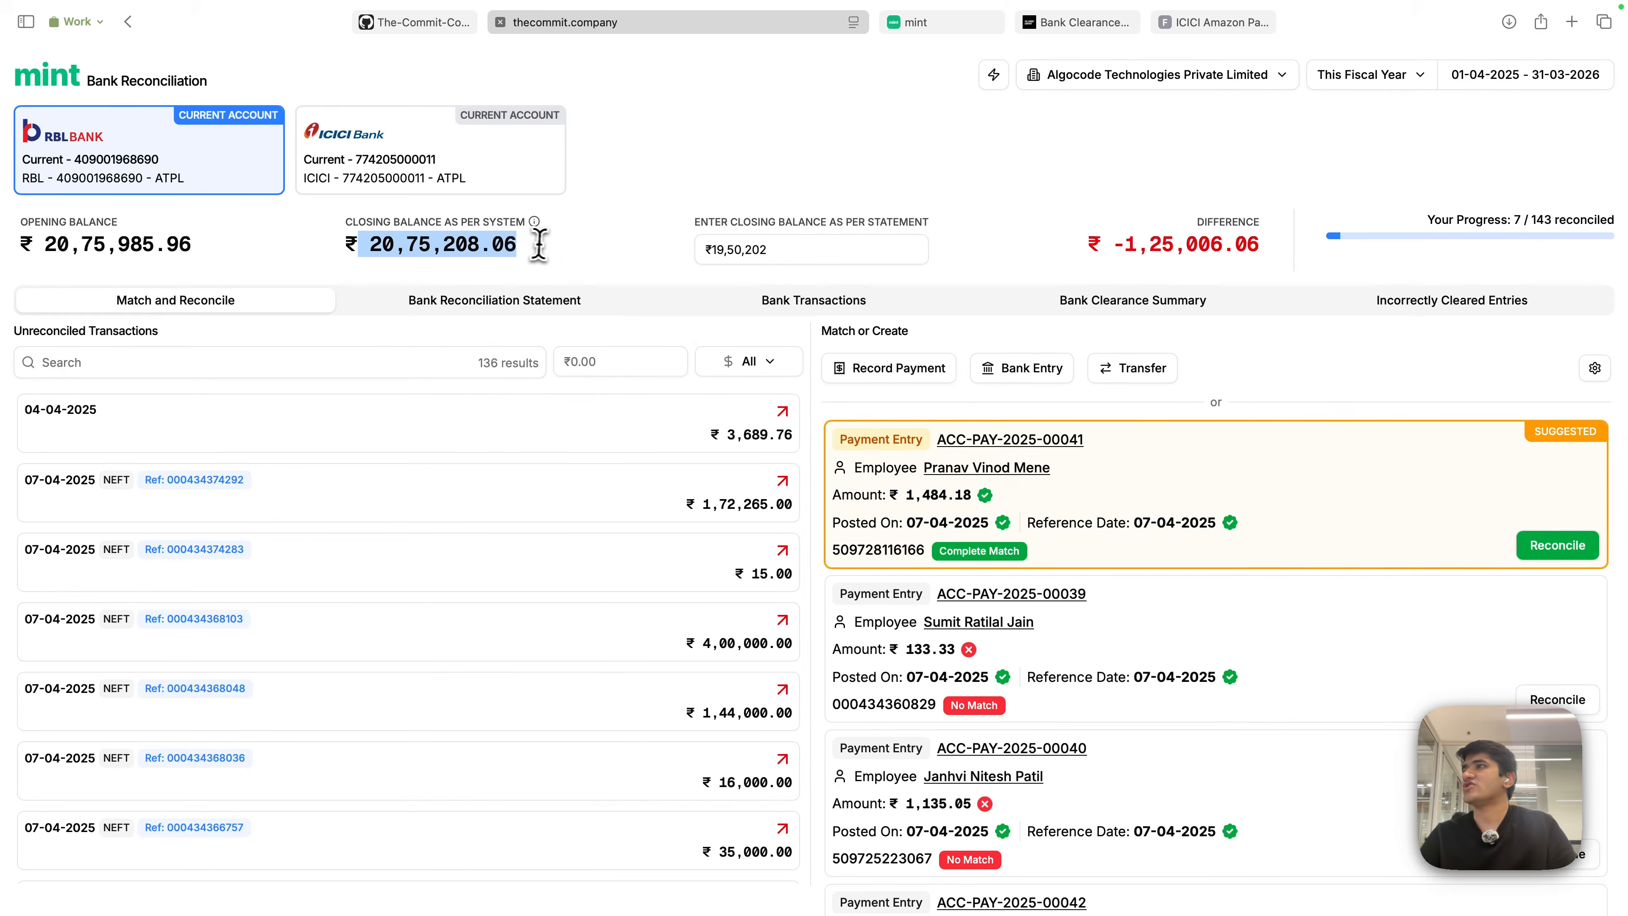
left_click(772, 252)
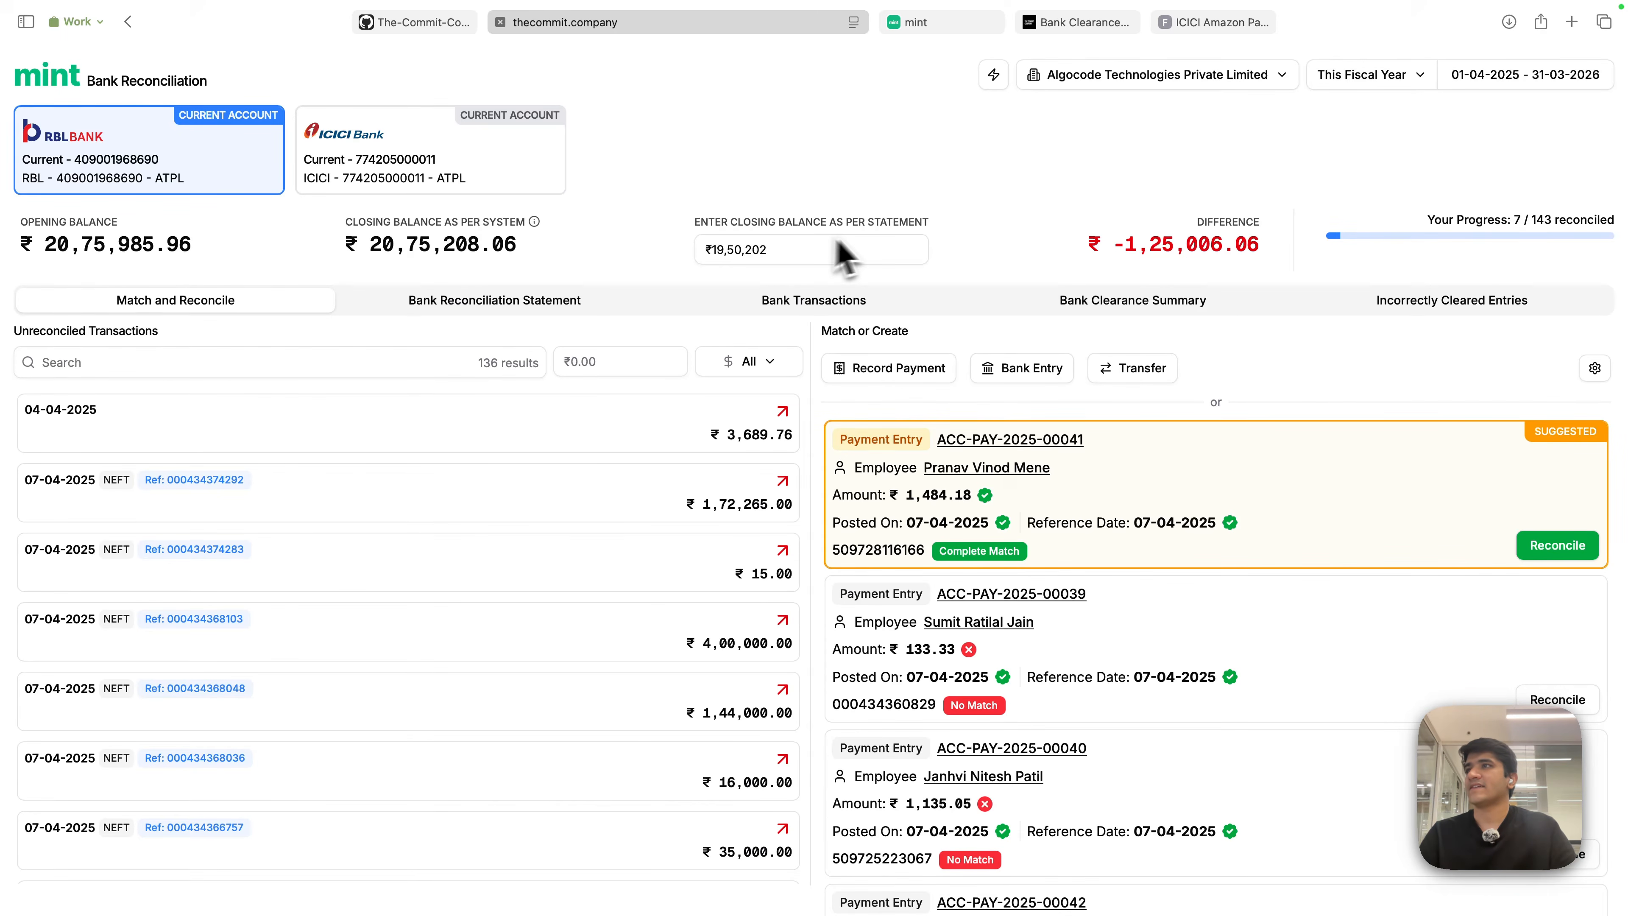
- Highlight the RBL reconciliation's -1,25,006.06 Difference figure
left_click_drag(1084, 244, 1255, 232)
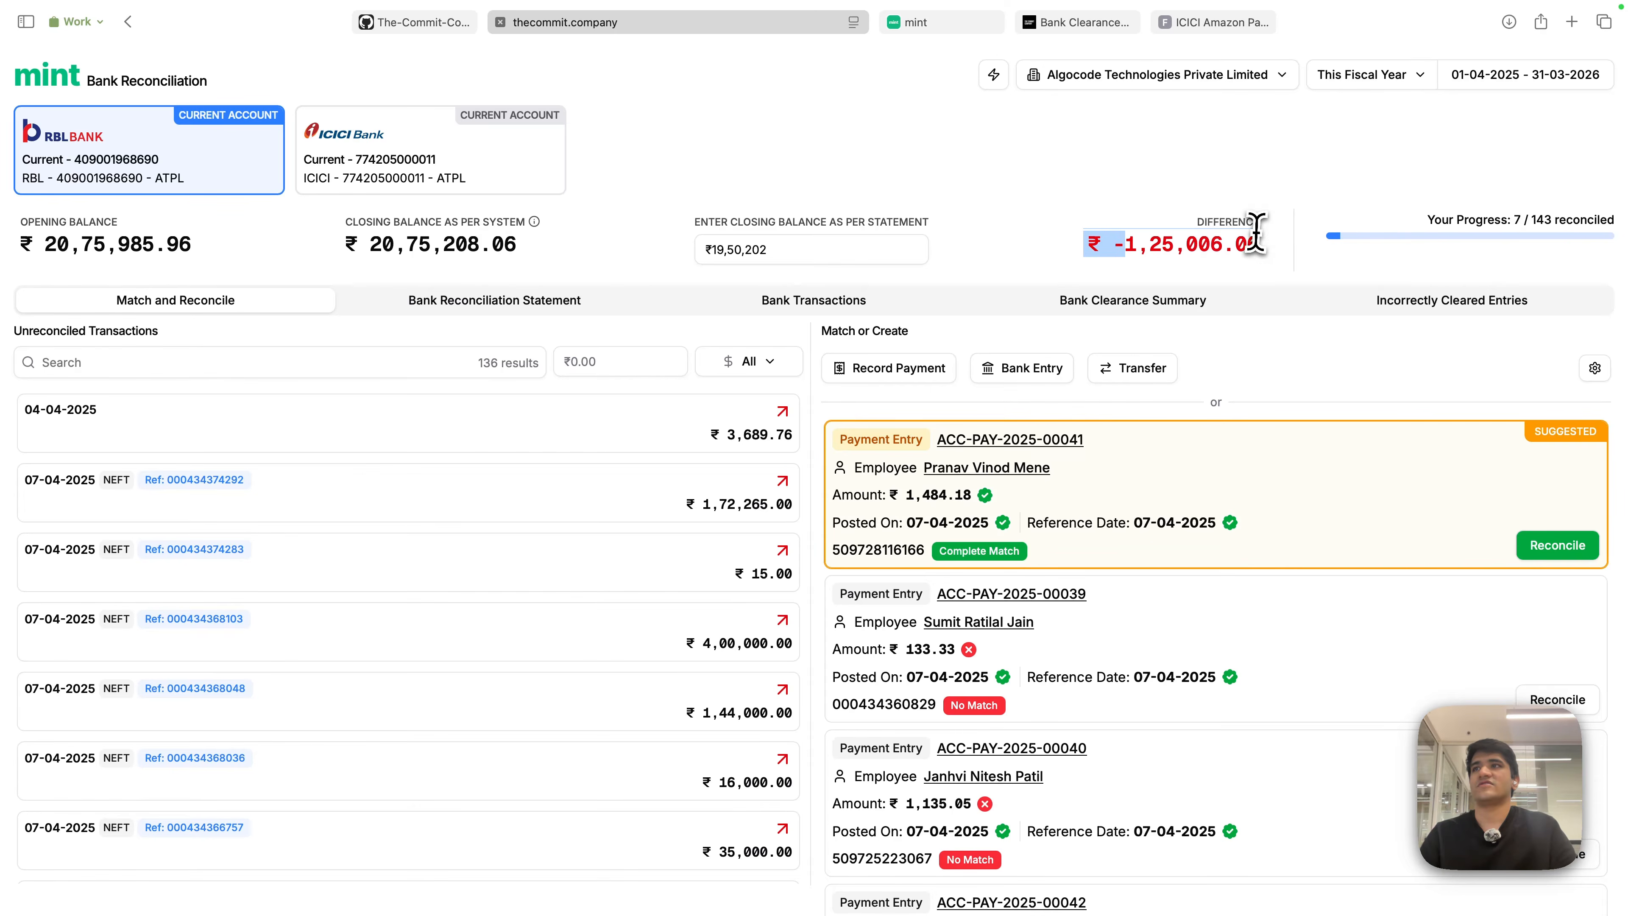
left_click(858, 160)
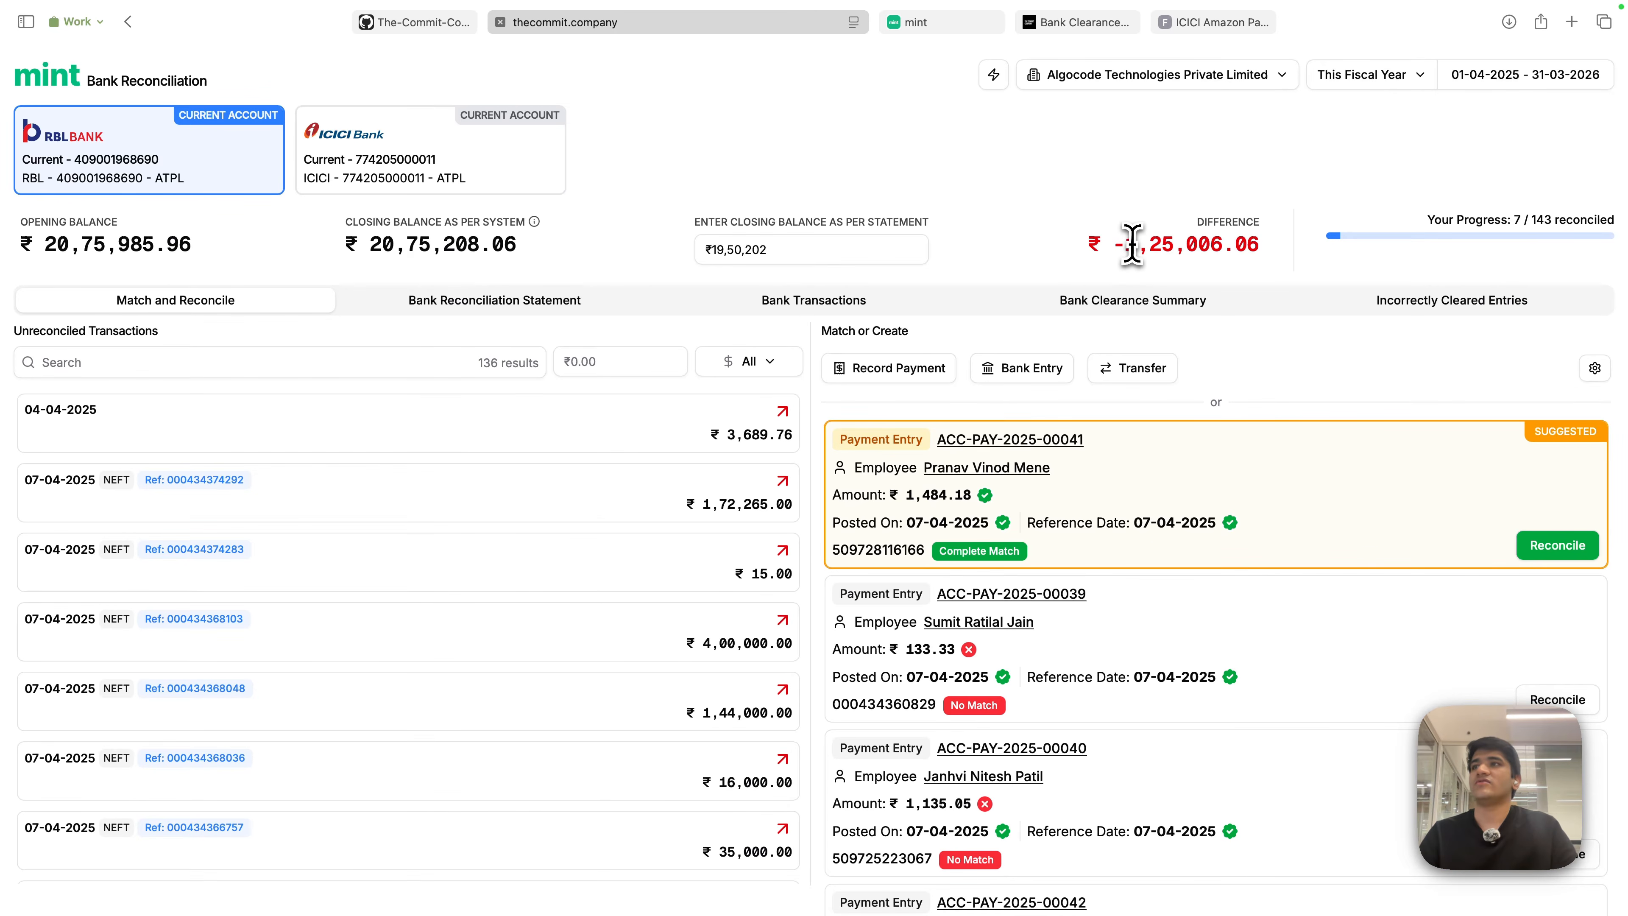
left_click_drag(1131, 243, 1280, 247)
left_click(1334, 164)
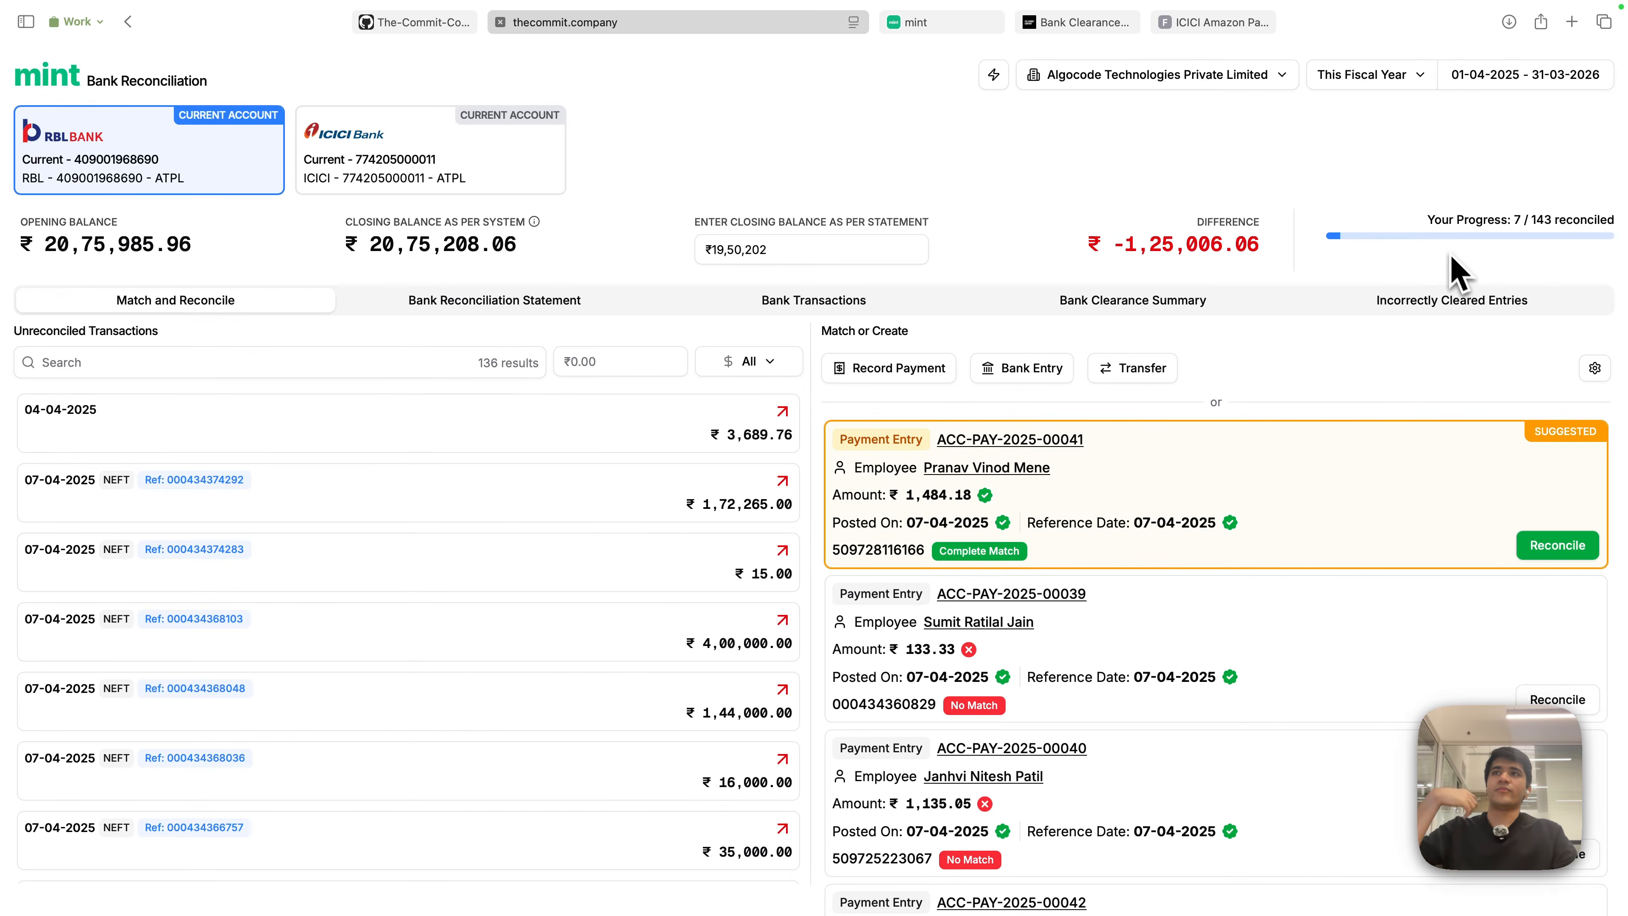
- Switch the reconciliation to the ICICI Bank account
left_click(1506, 168)
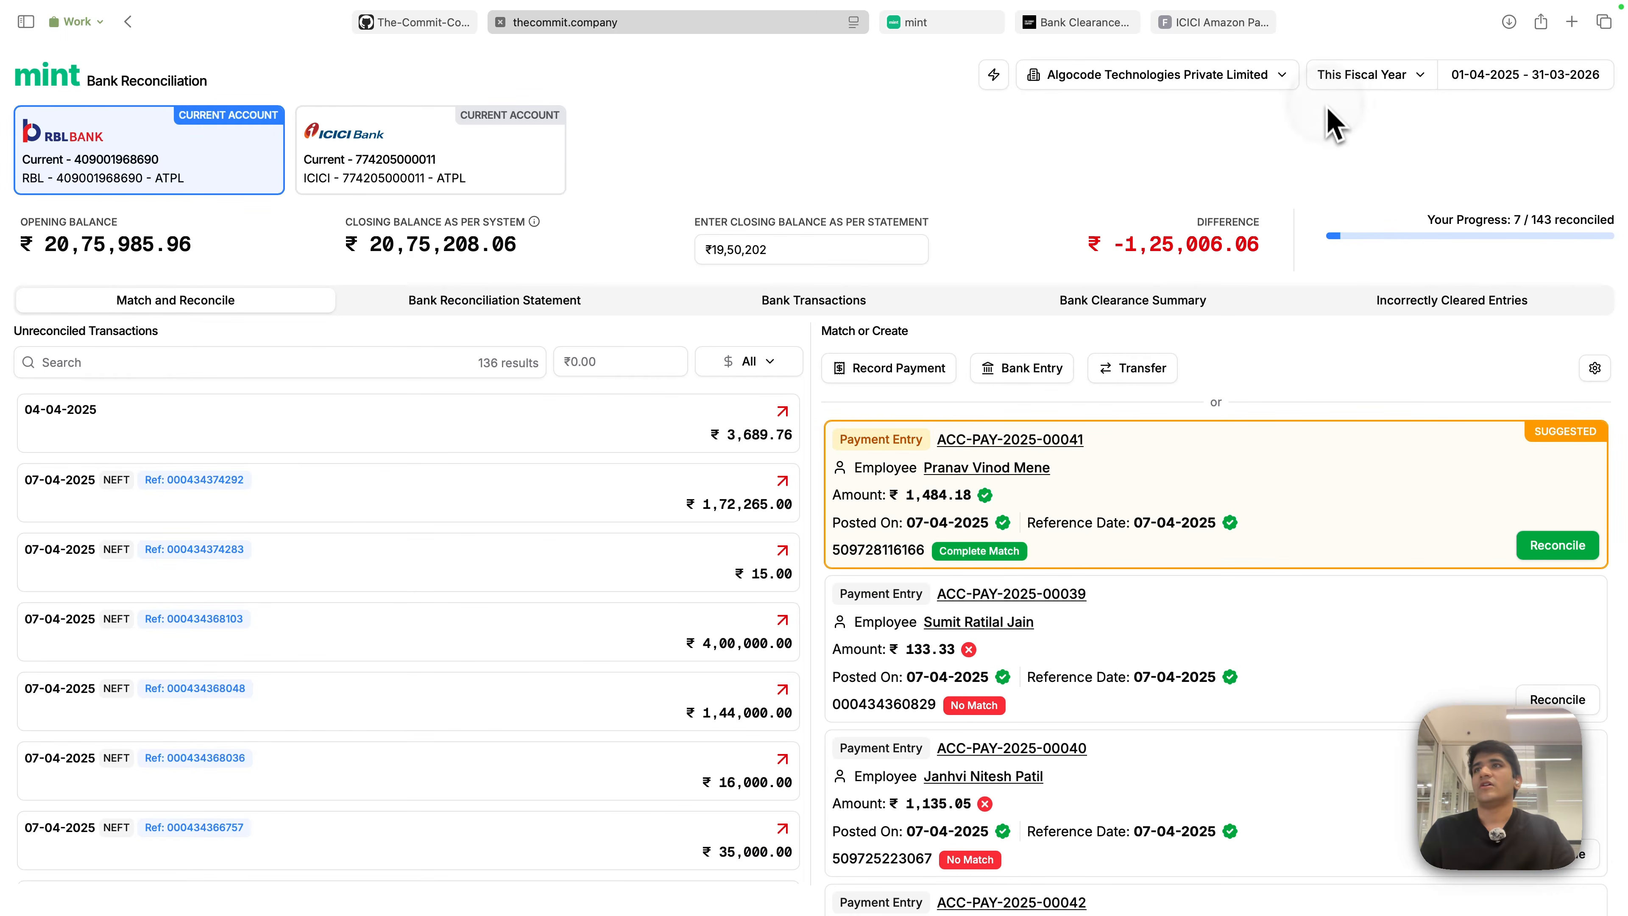
left_click(1328, 122)
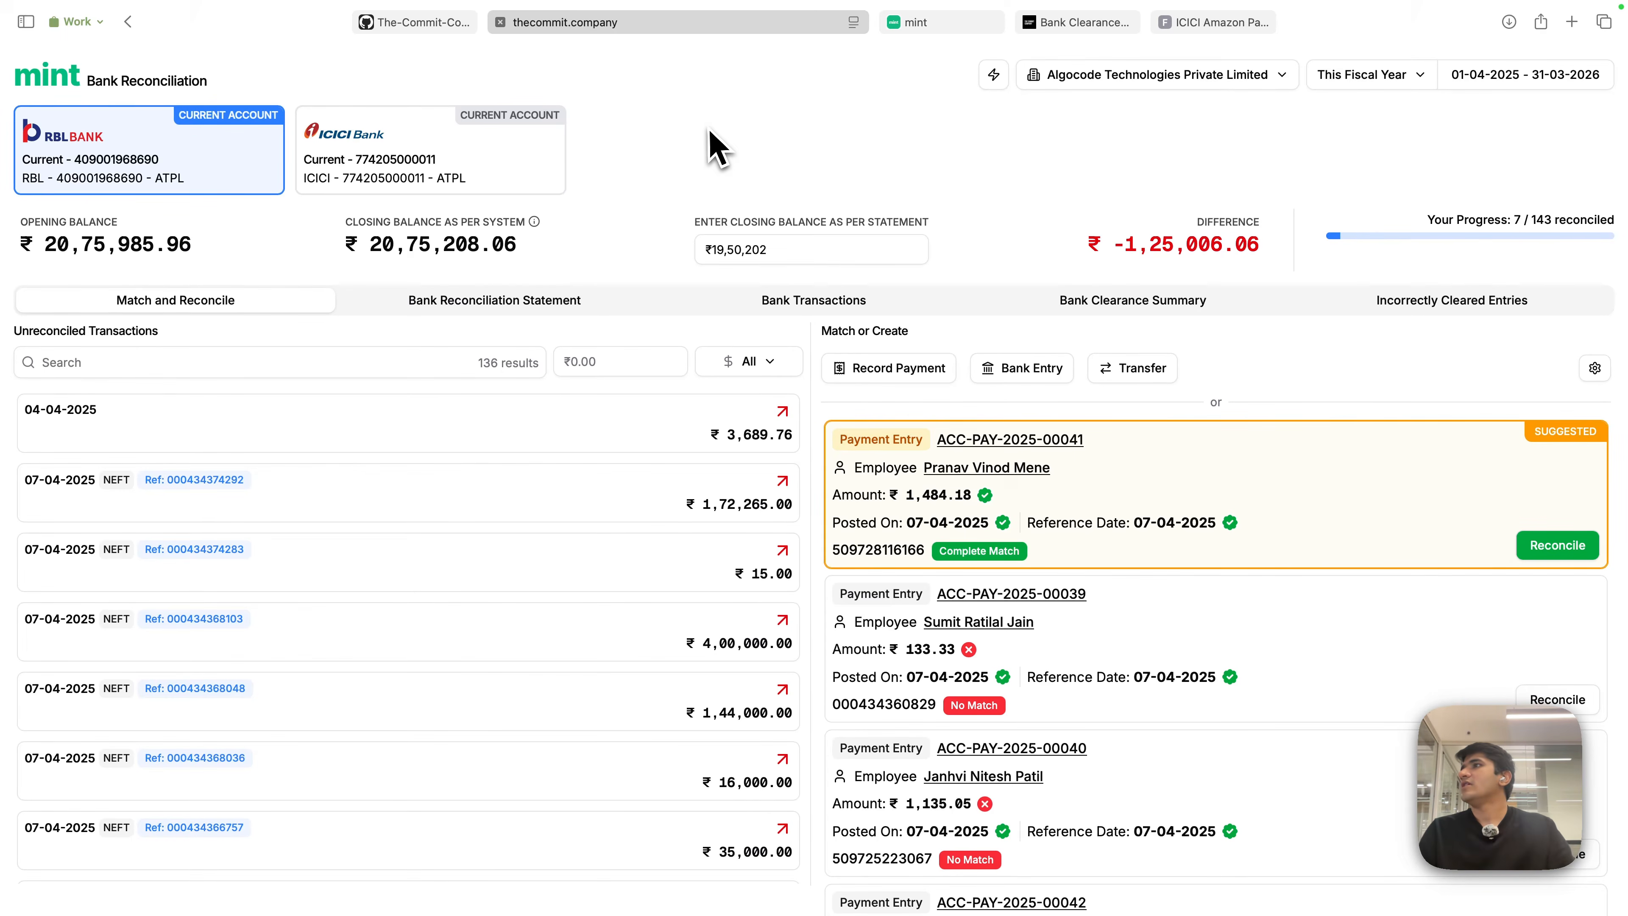
left_click(430, 181)
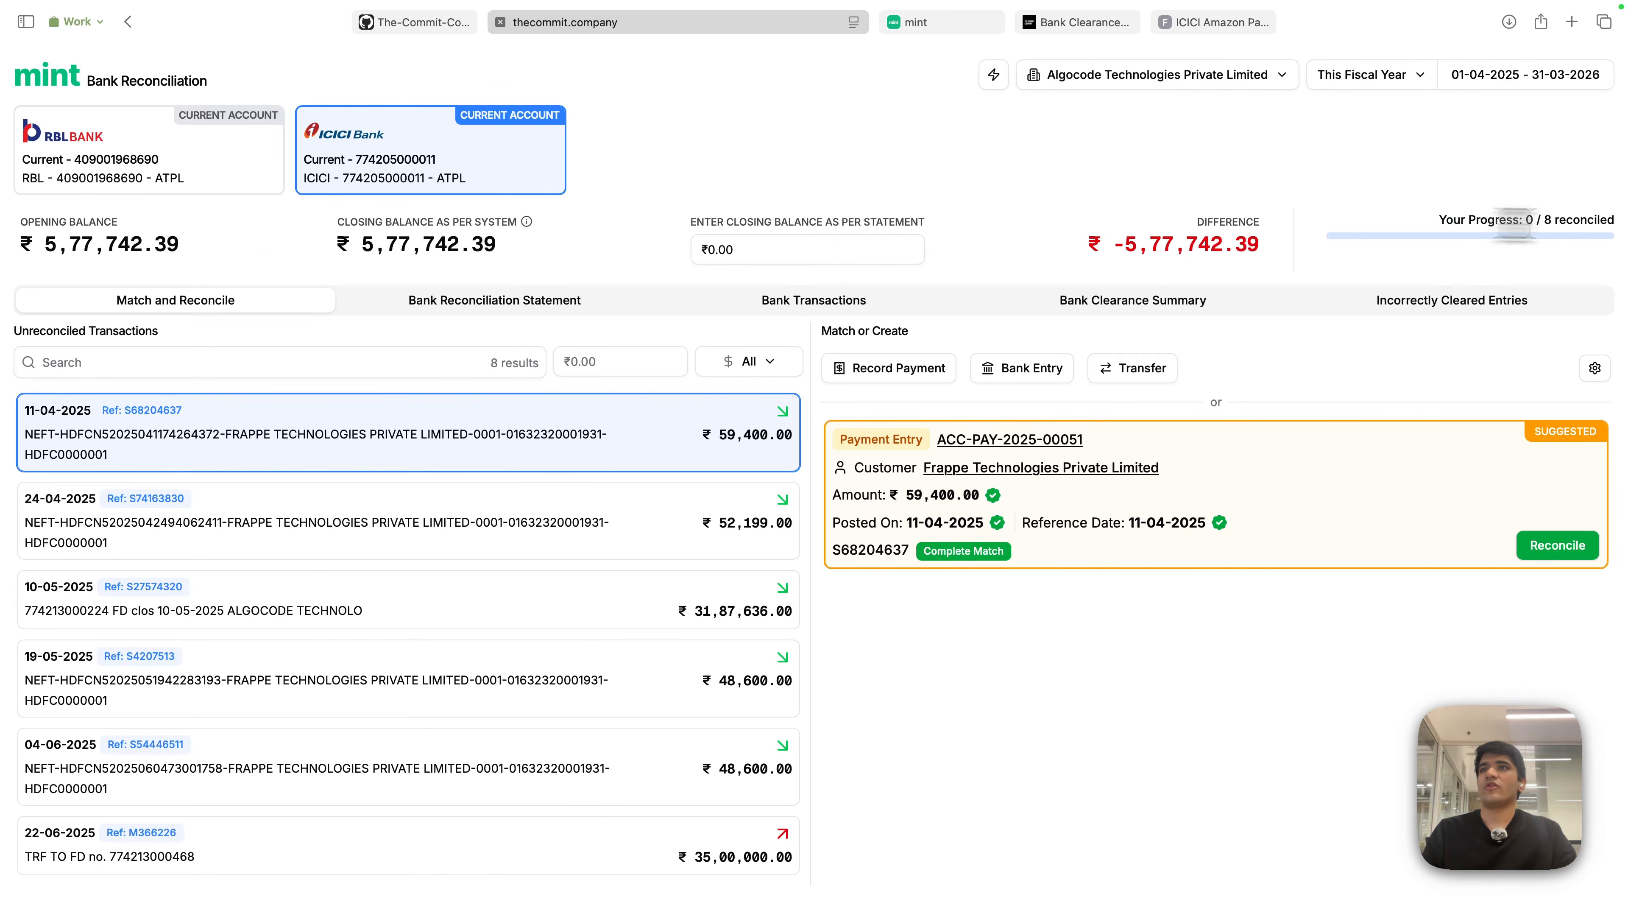
- Highlight the progress count and switch back to the RBL account after briefly reopening ICICI
left_click_drag(1615, 221, 1454, 172)
left_click(144, 186)
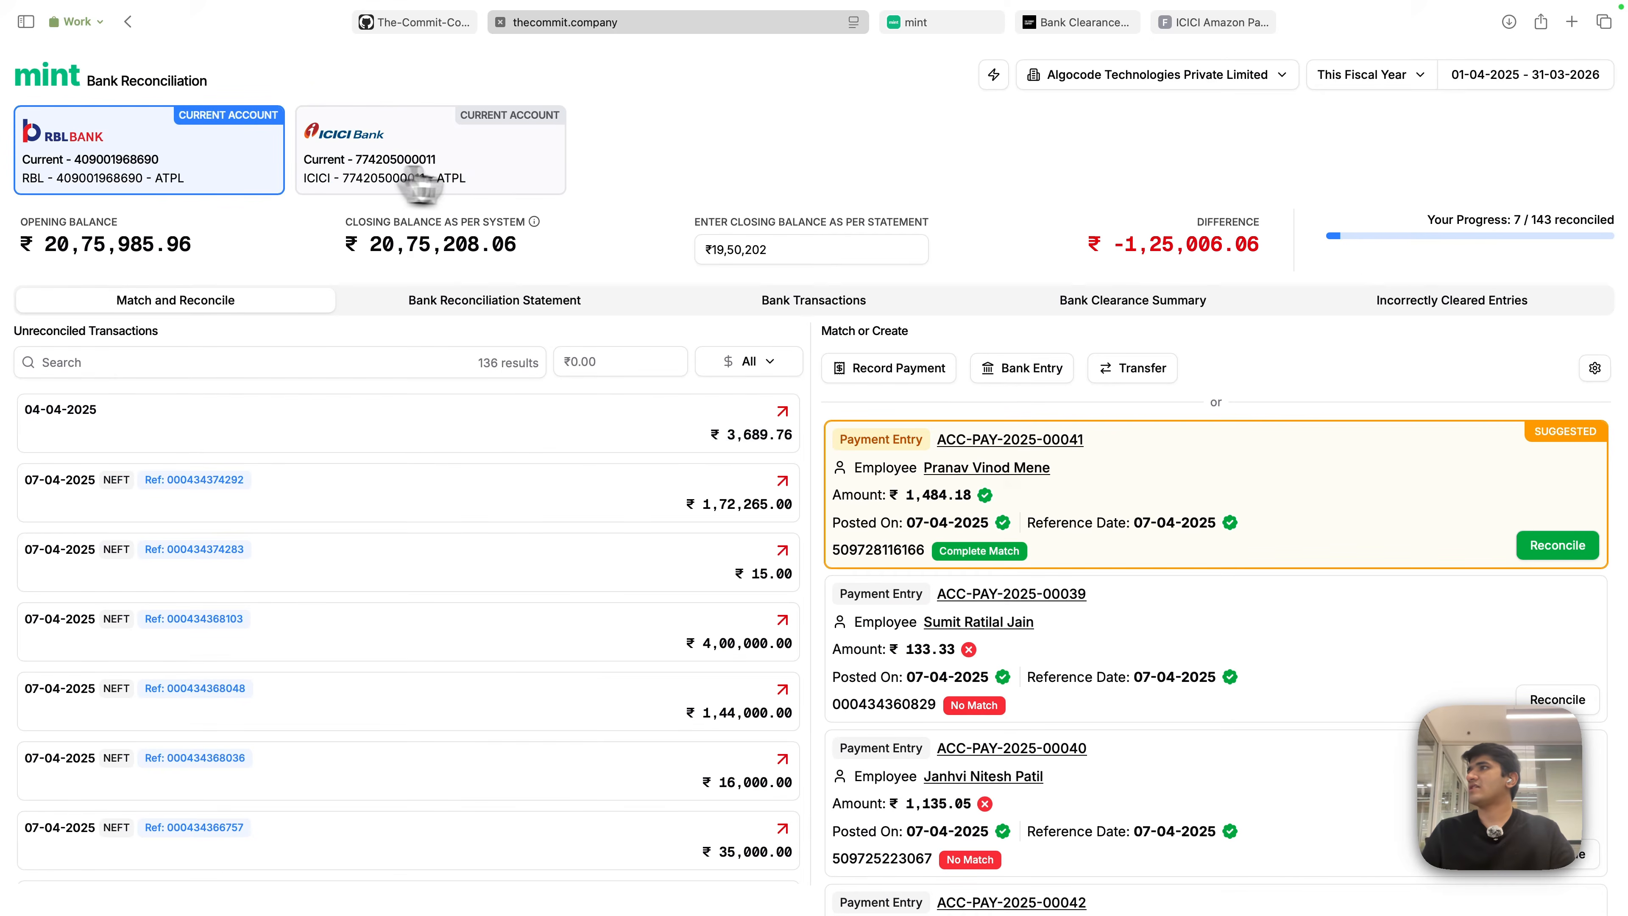
left_click(493, 183)
left_click(185, 183)
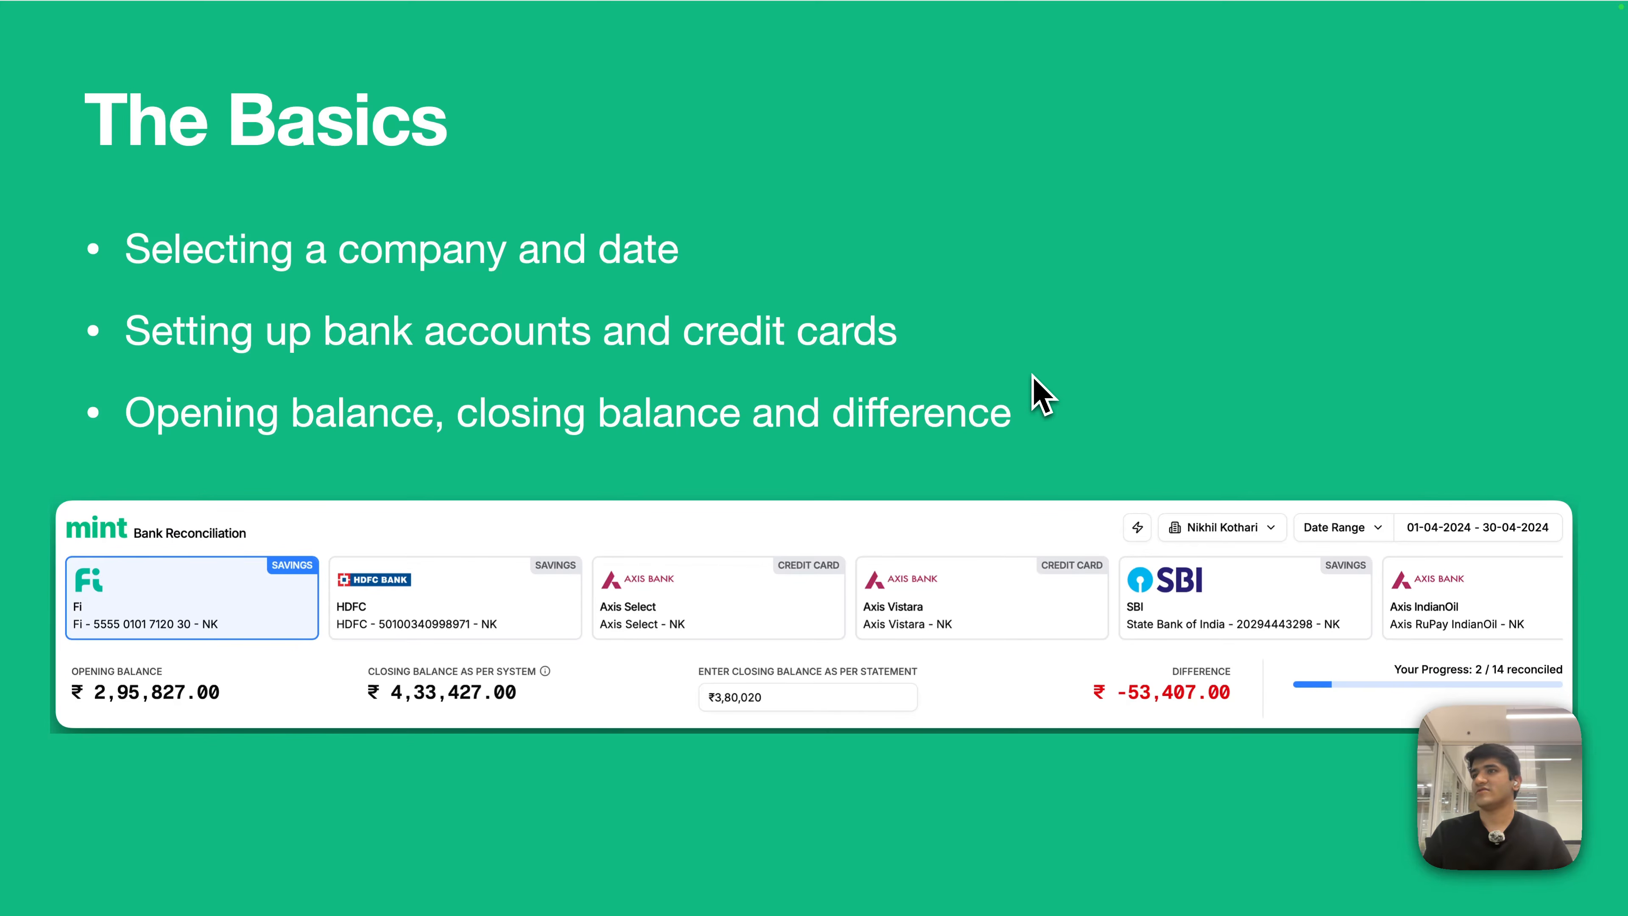
- Advance to the Unified Bank Management slide, then return to Mint's RBL reconciliation
key("Right")
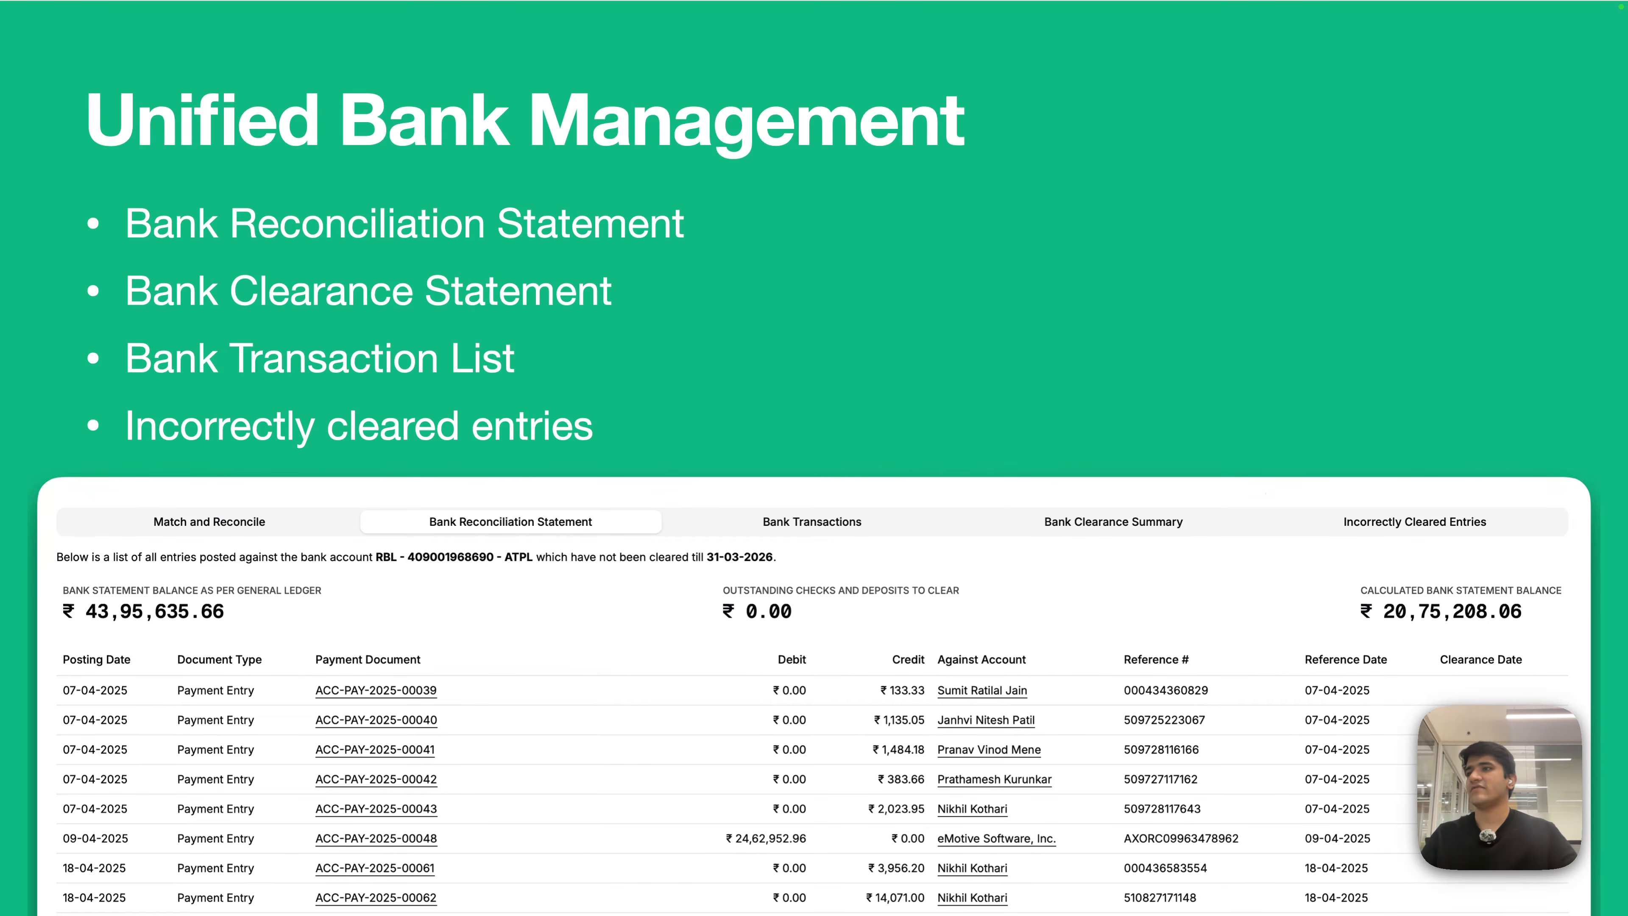
key("ctrl+Right")
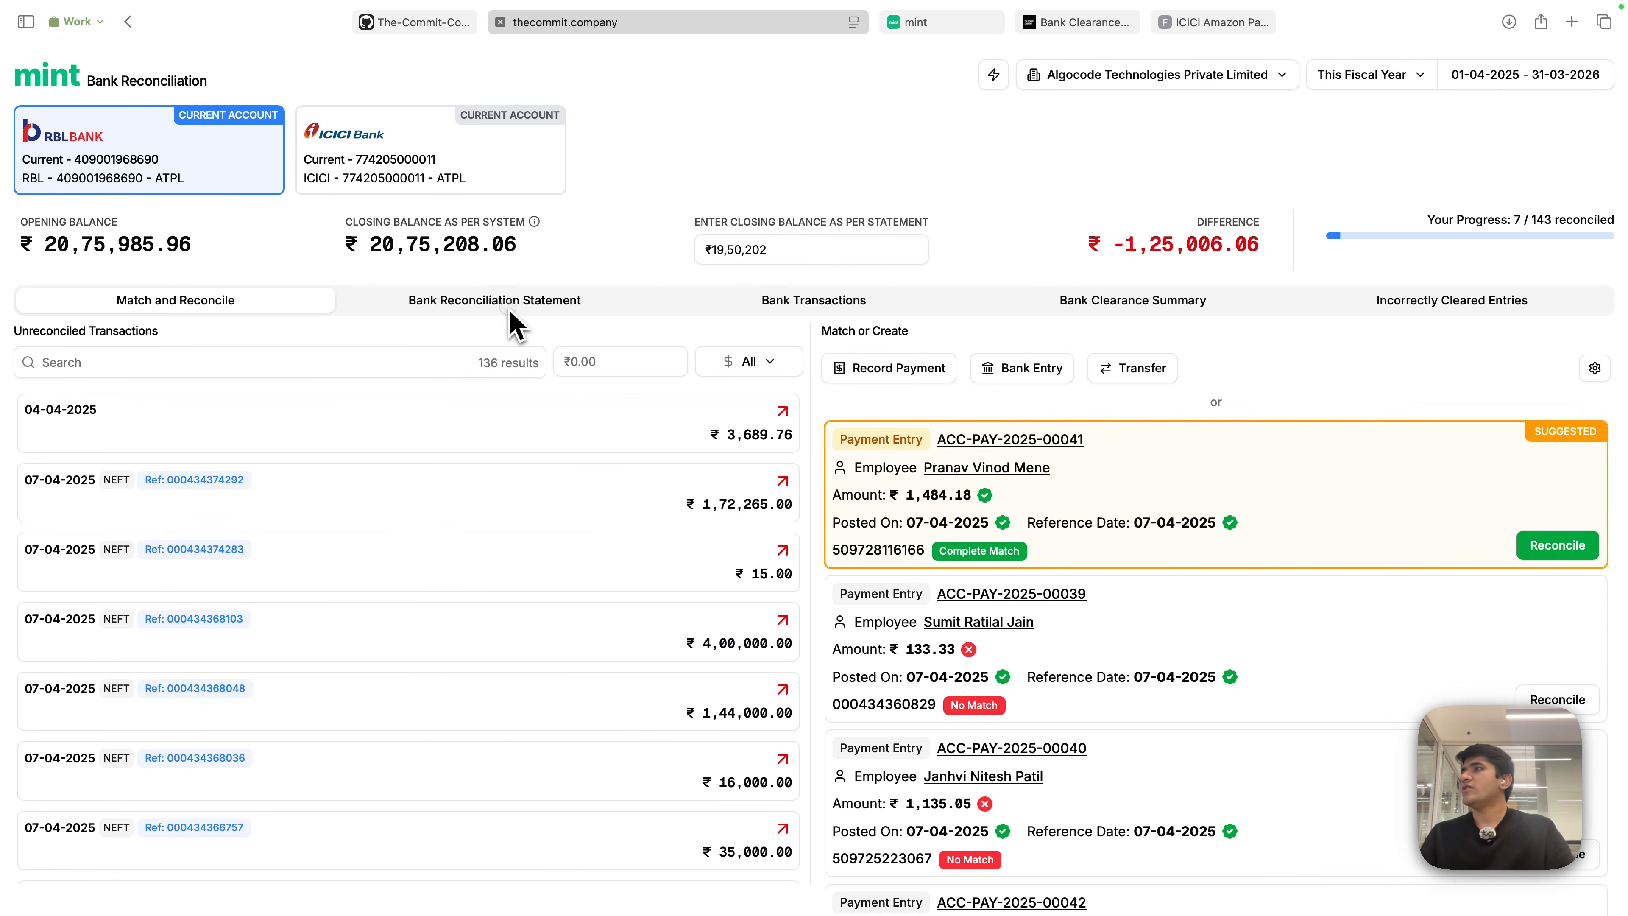
- Open the RBL Bank Reconciliation Statement and highlight its four summary rows
left_click(508, 303)
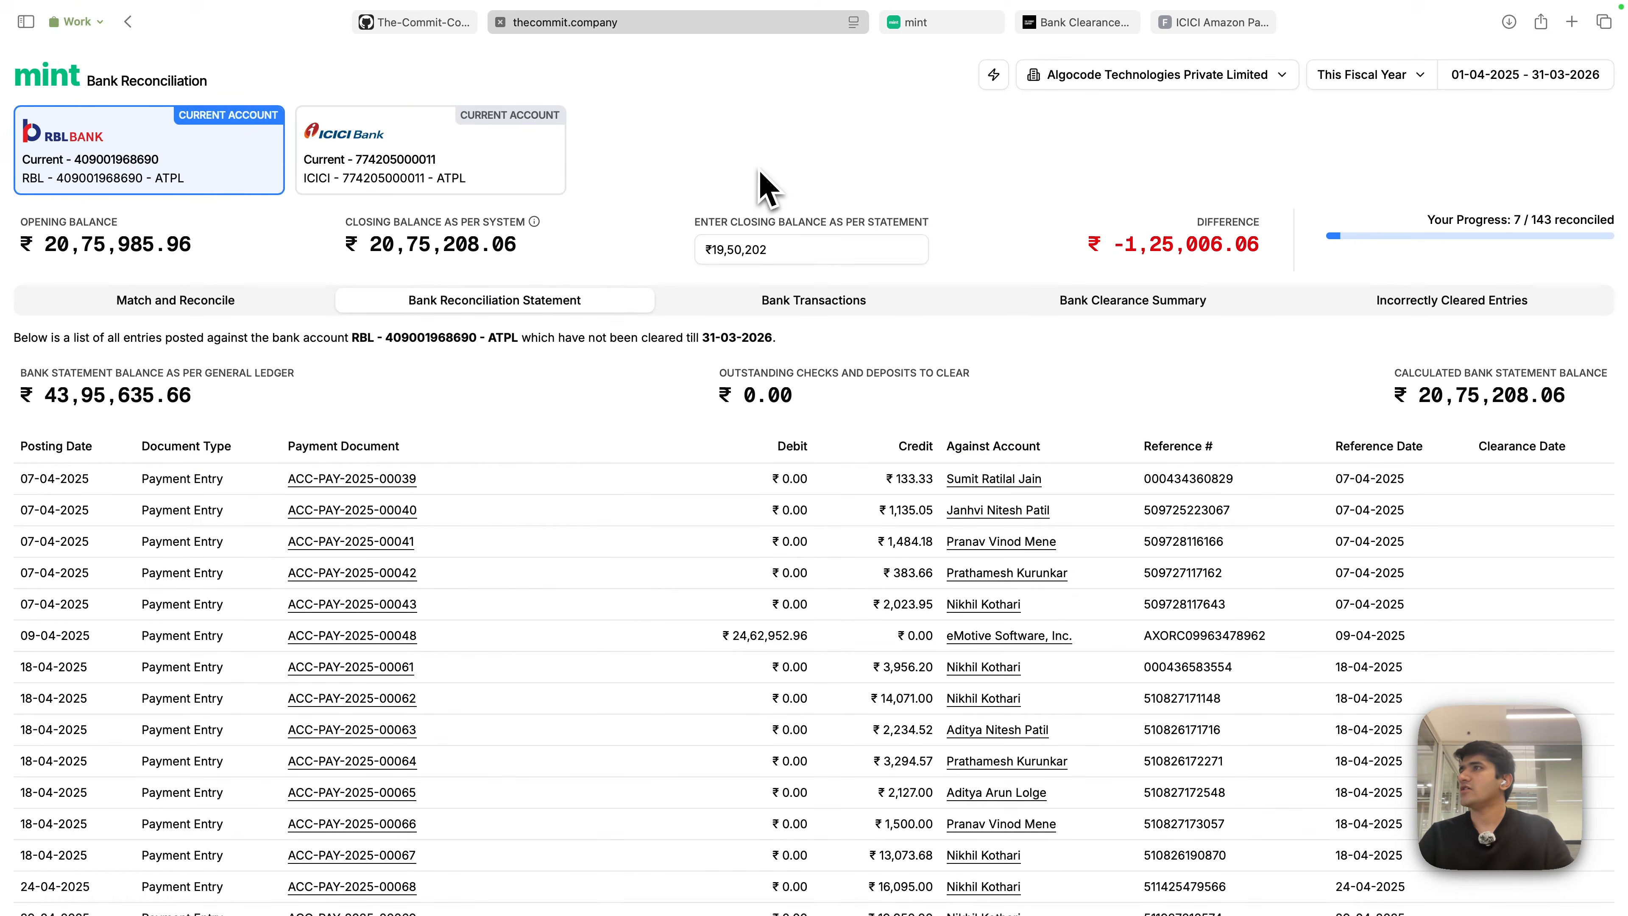
left_click(209, 308)
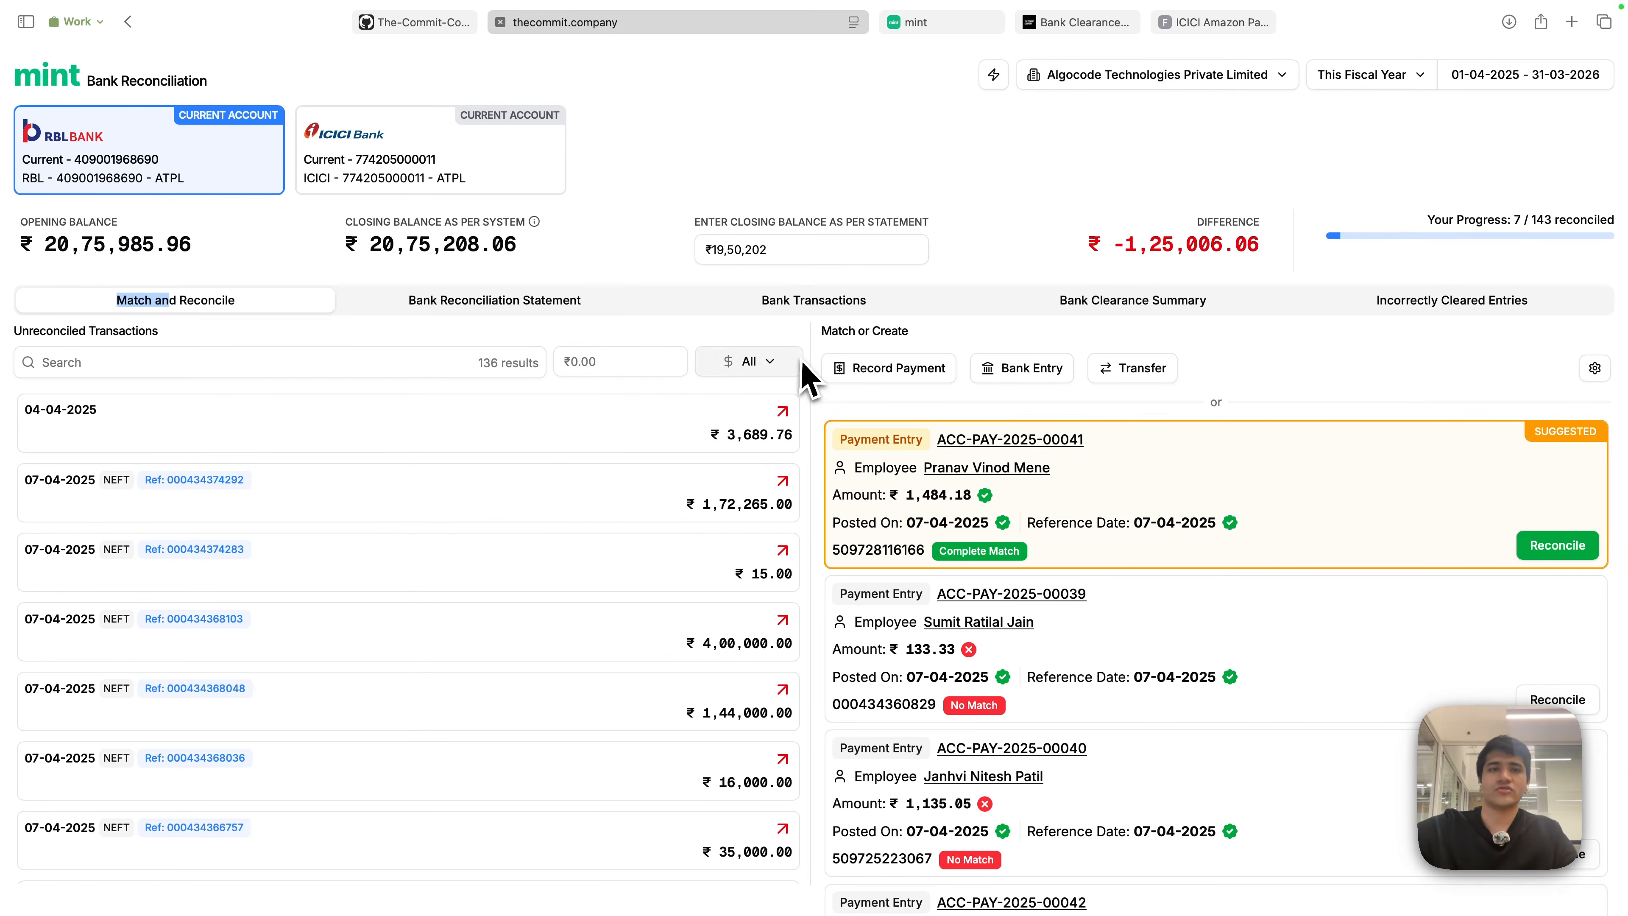
left_click(875, 150)
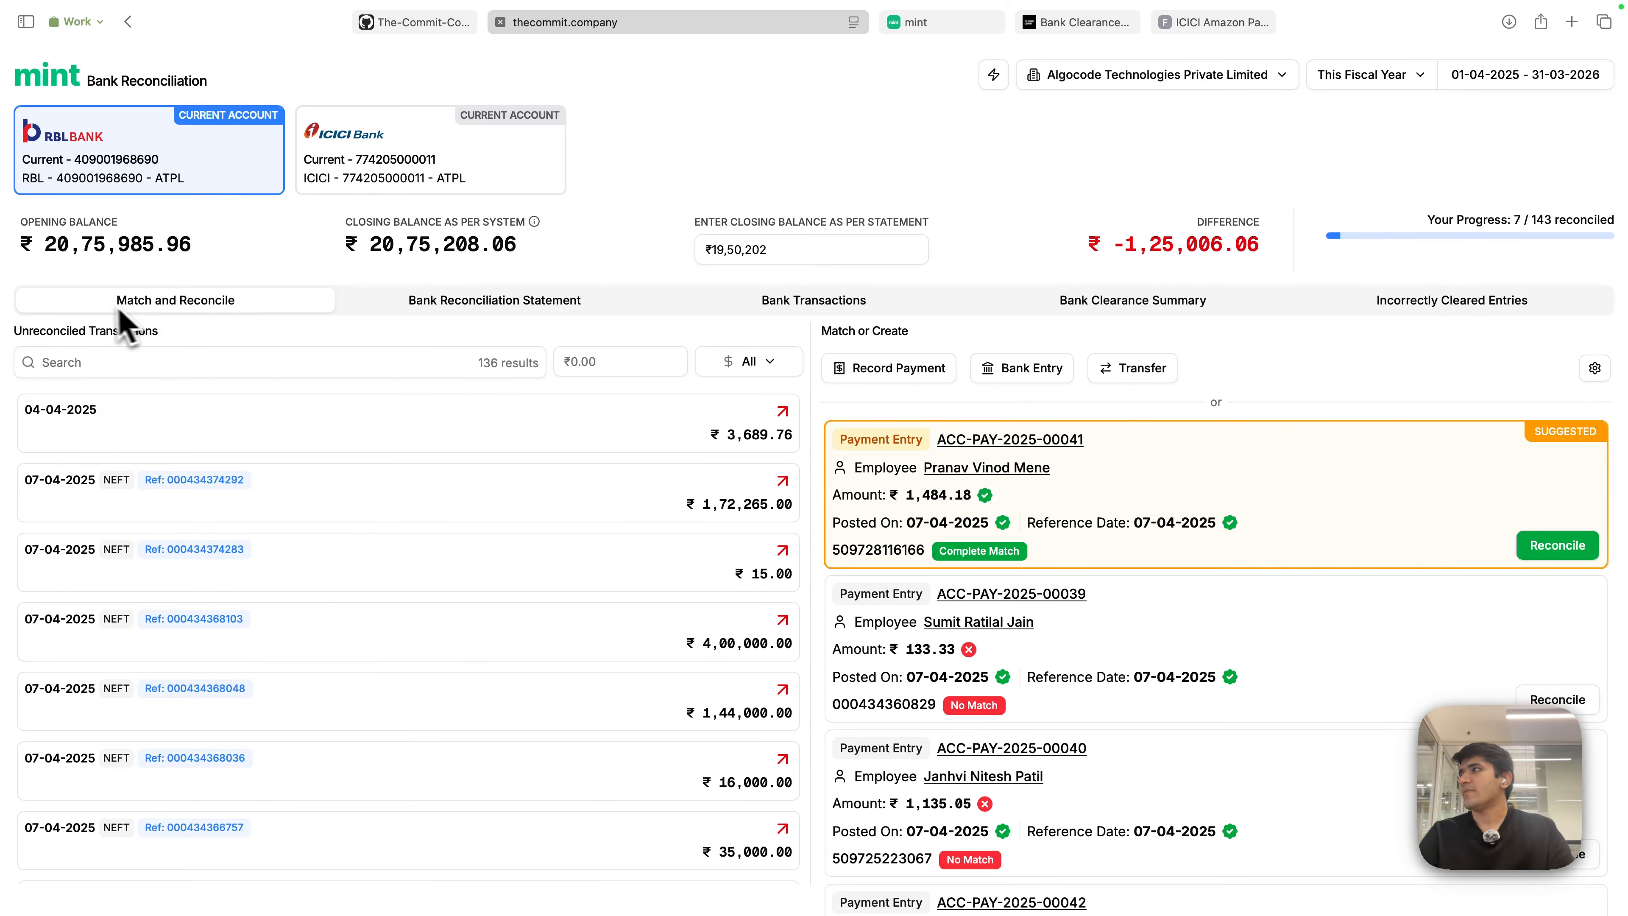
left_click(488, 305)
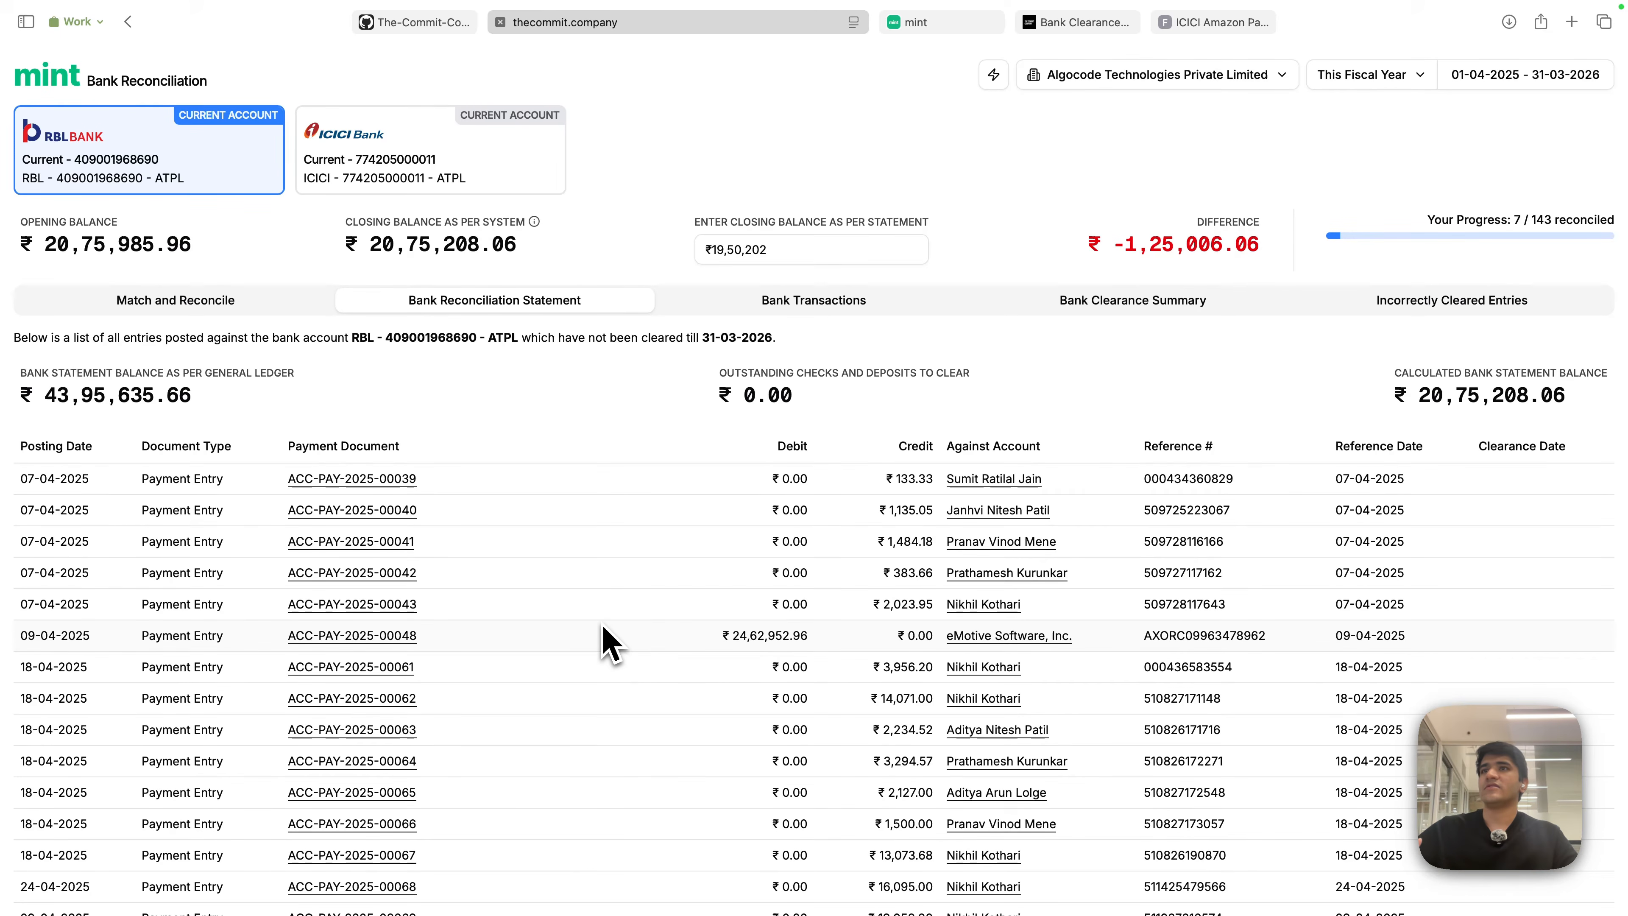
scroll(609, 642, "down", 6)
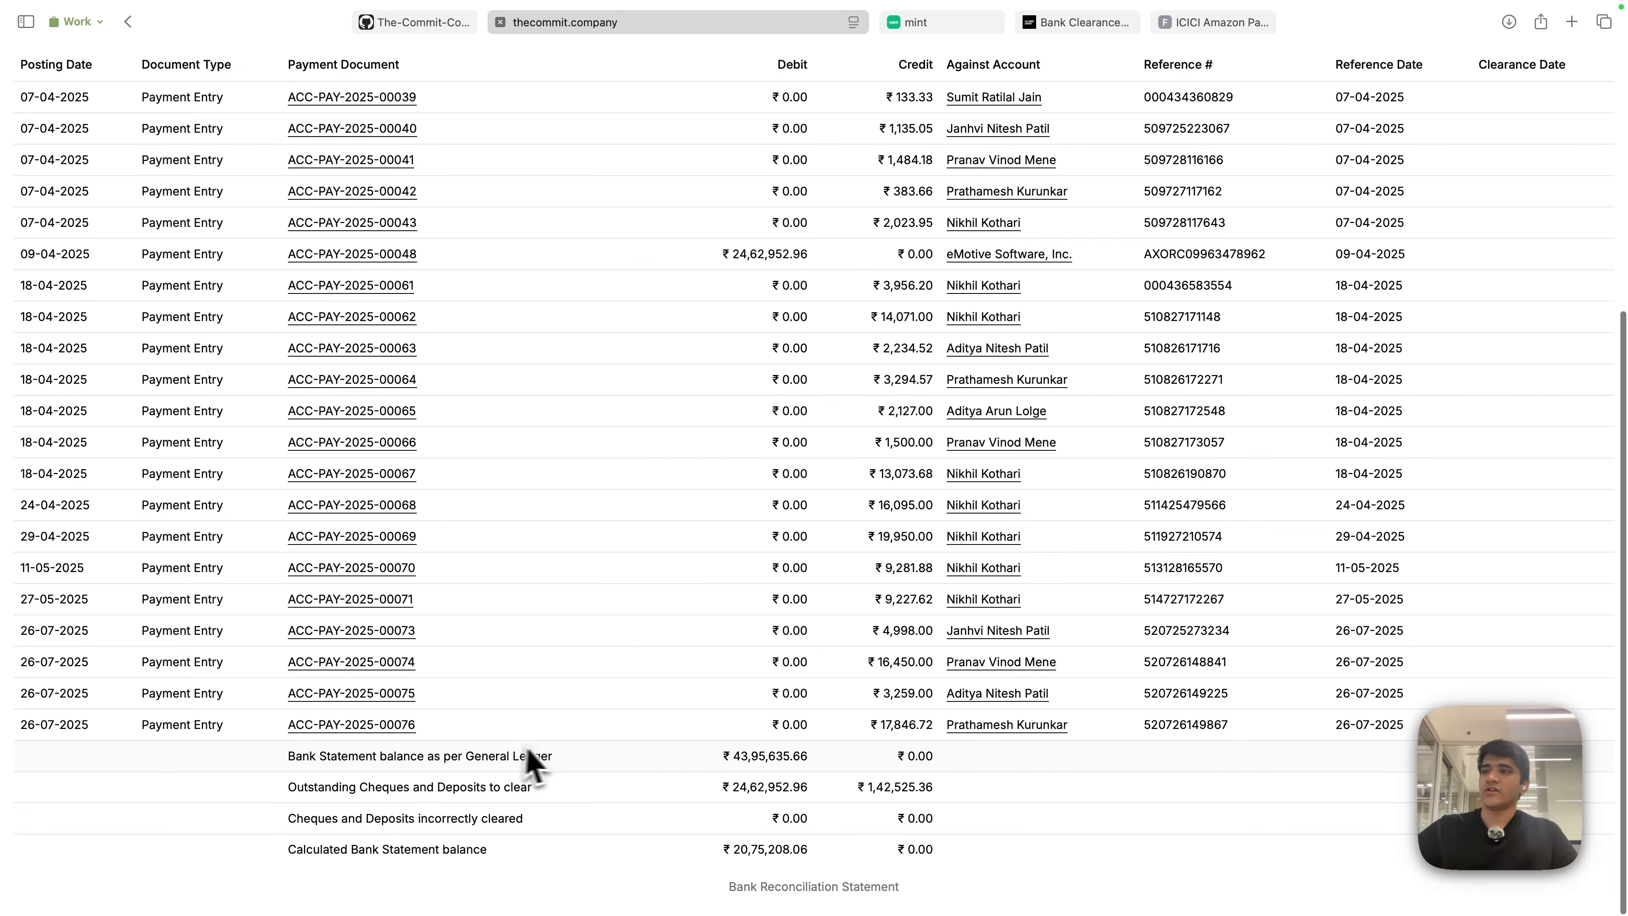
left_click_drag(289, 762, 957, 860)
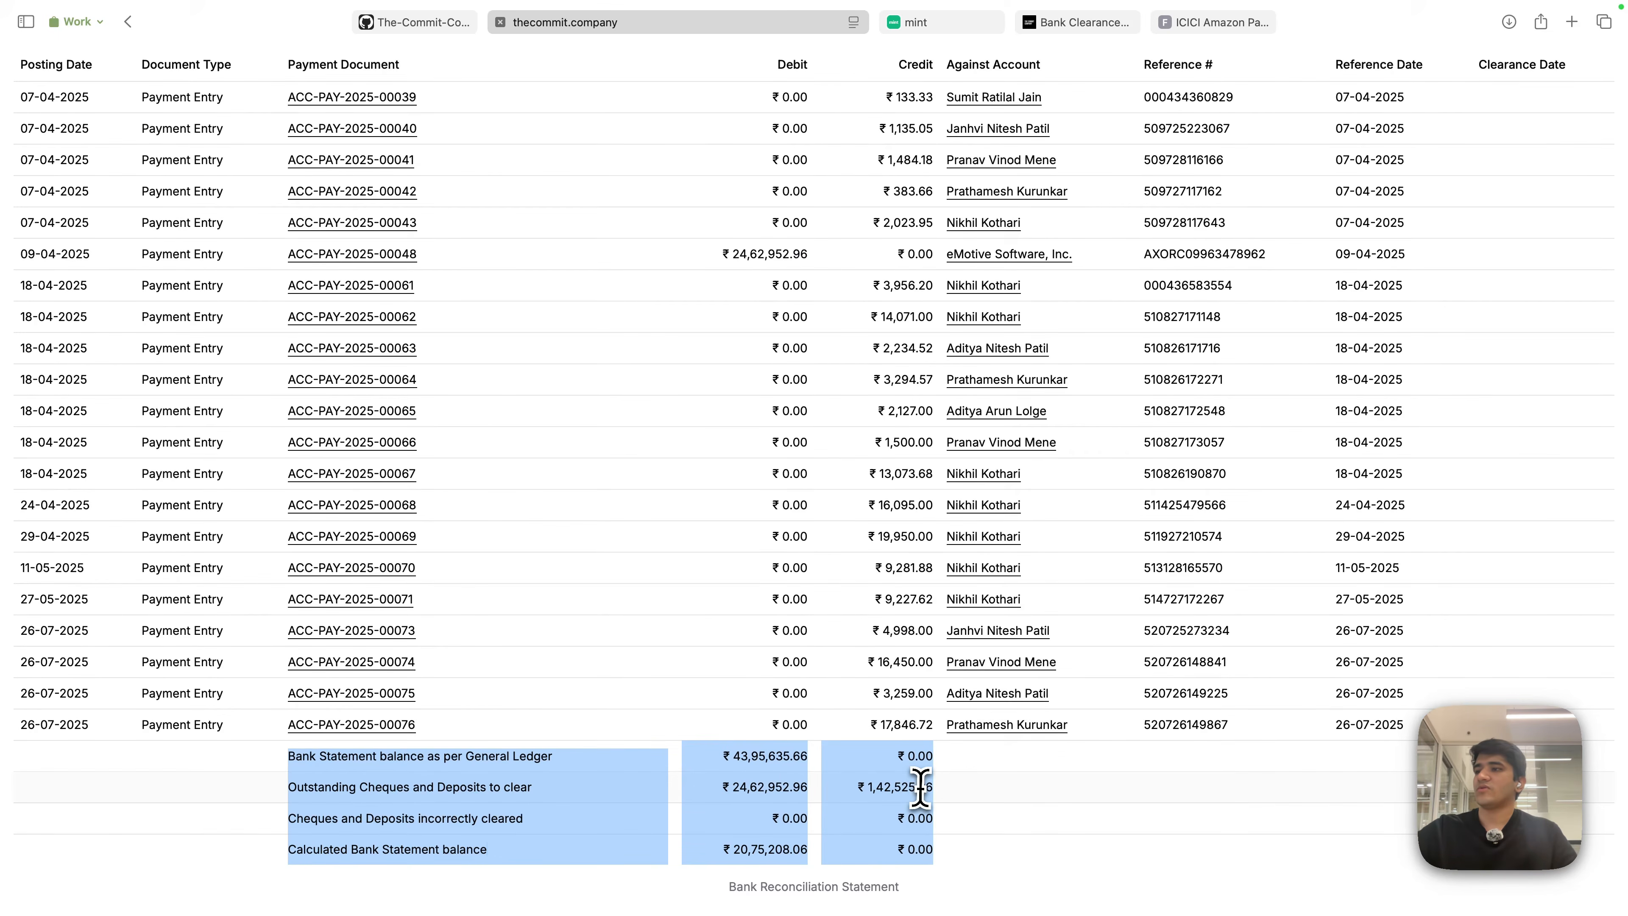
scroll(919, 785, "up", 6)
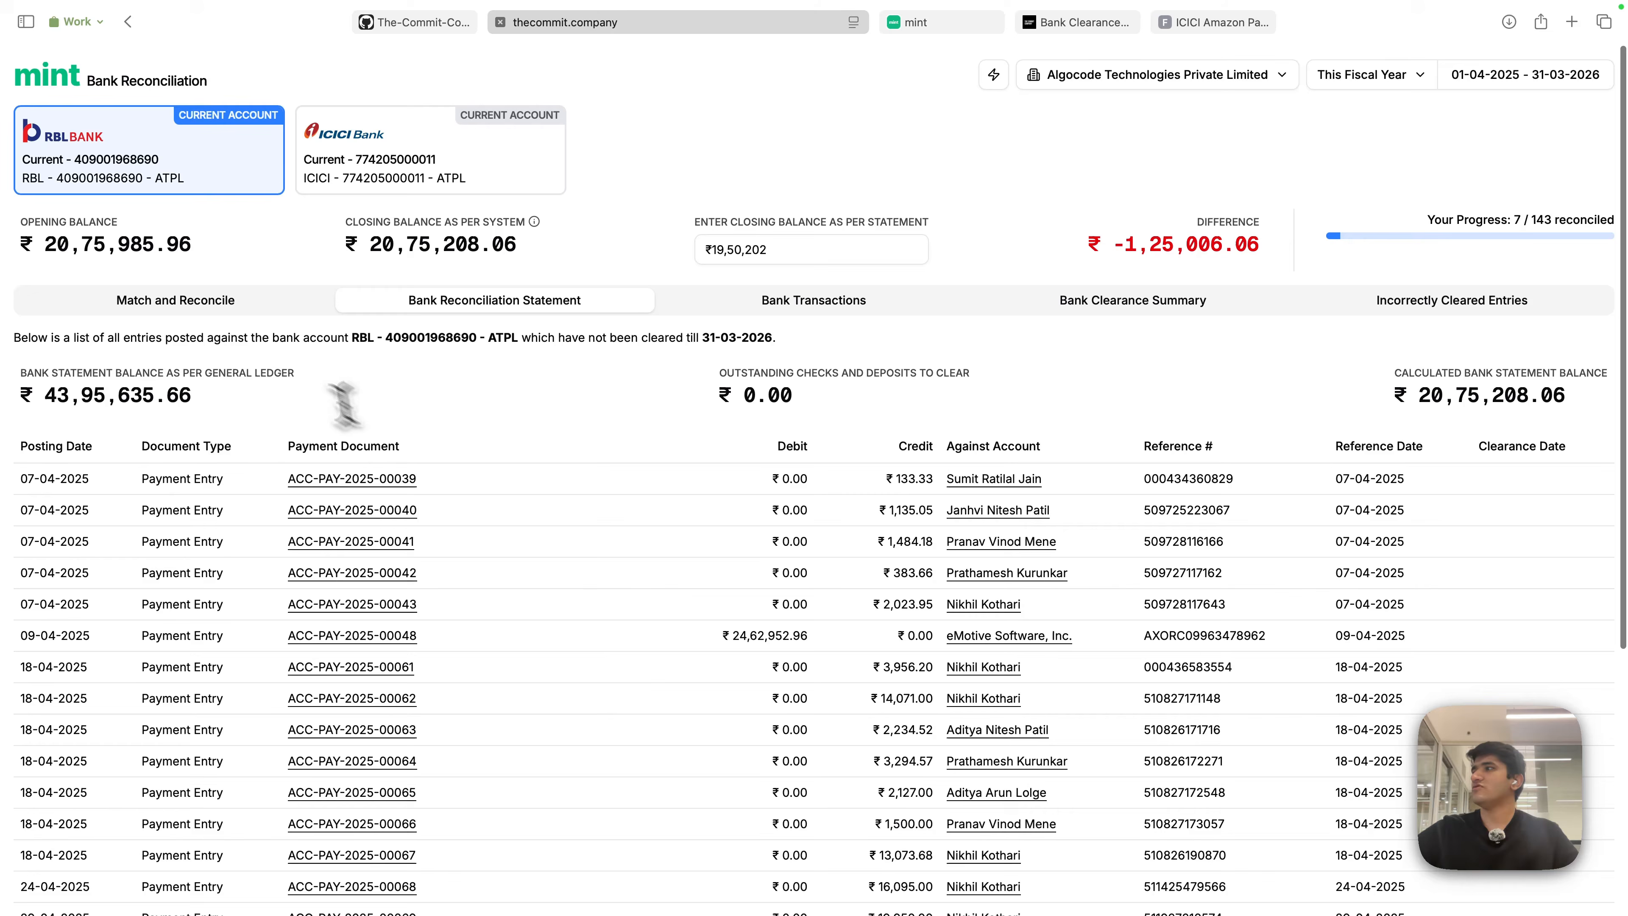
- Highlight the 43,95,635.66 ledger balance and calculated bank balance, then list bank transactions
double_click(102, 392)
left_click(919, 409)
left_click_drag(1565, 394, 1431, 396)
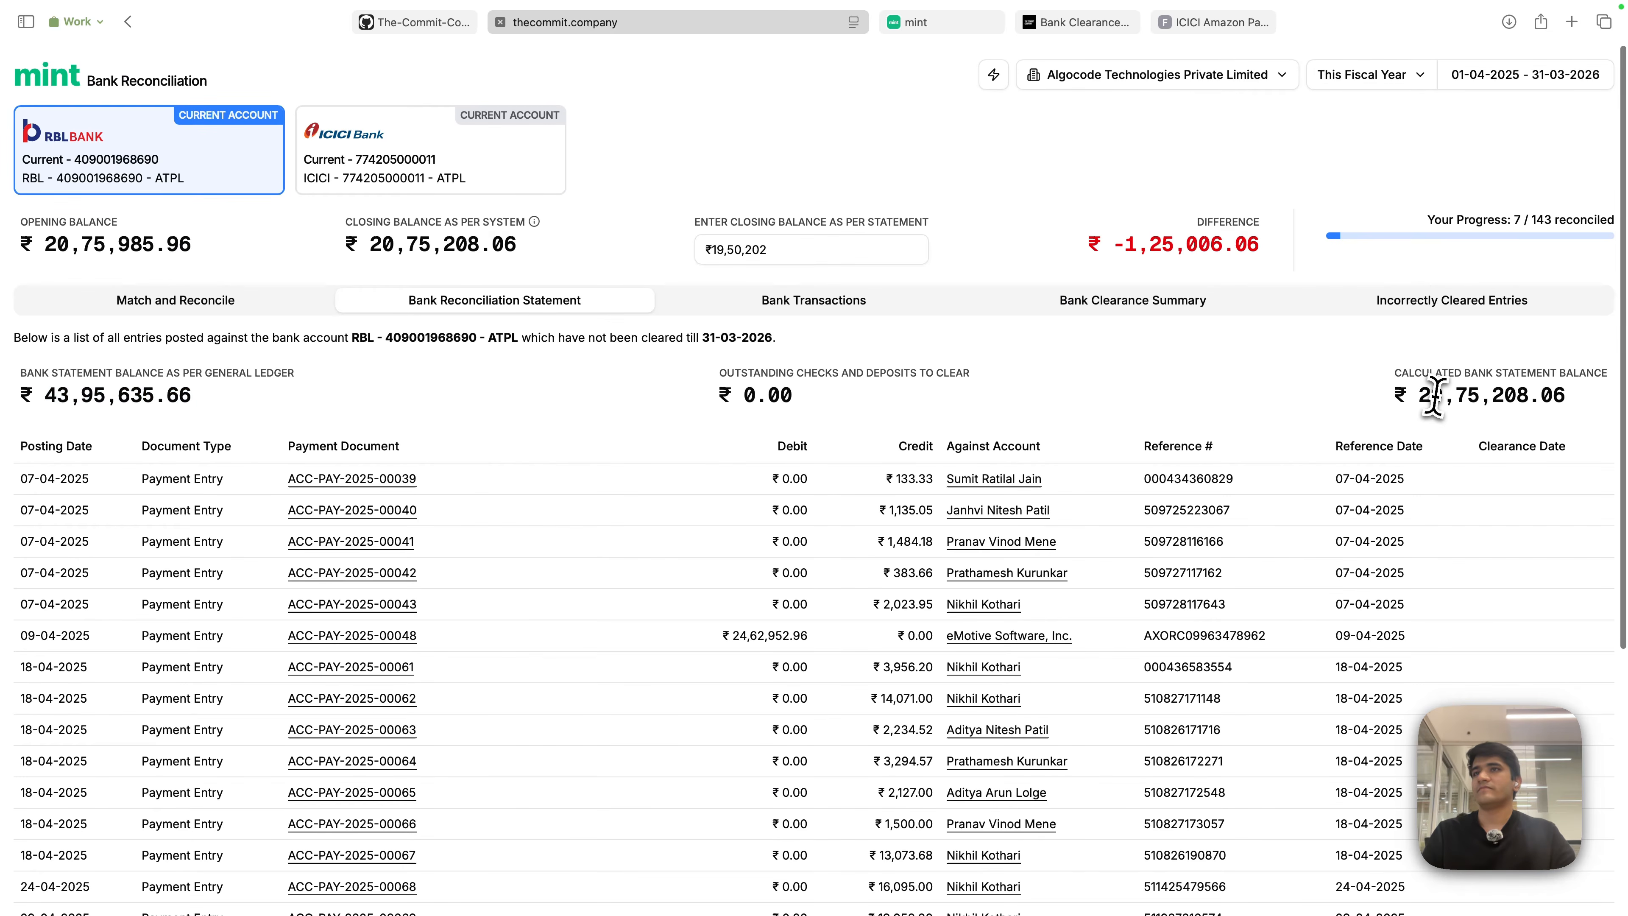
left_click(966, 405)
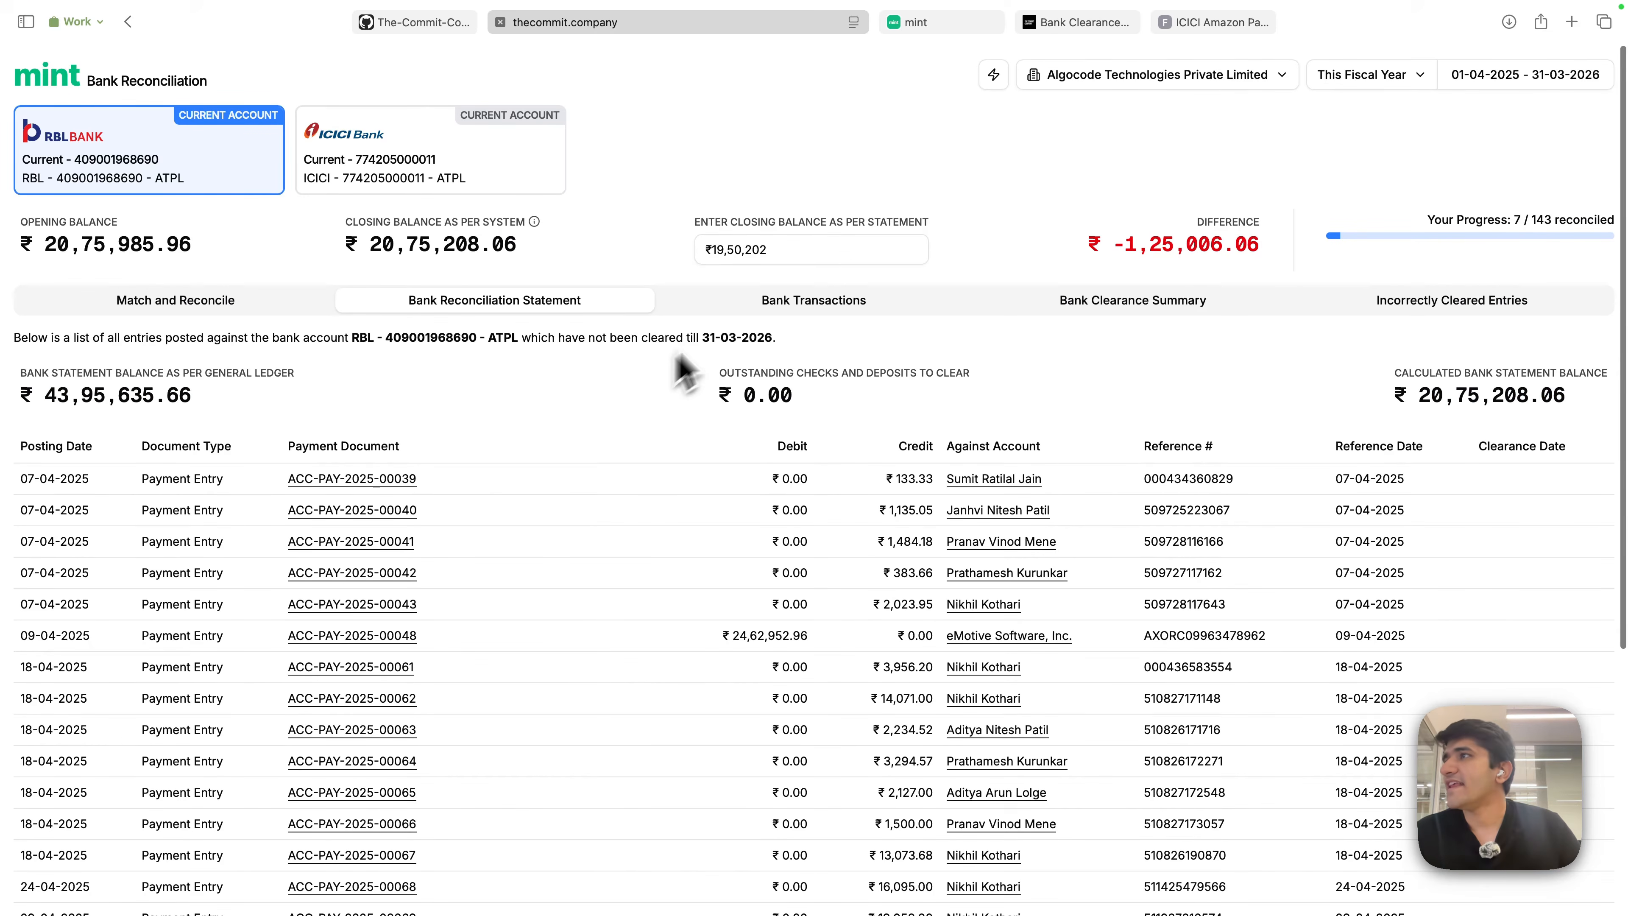
left_click(826, 306)
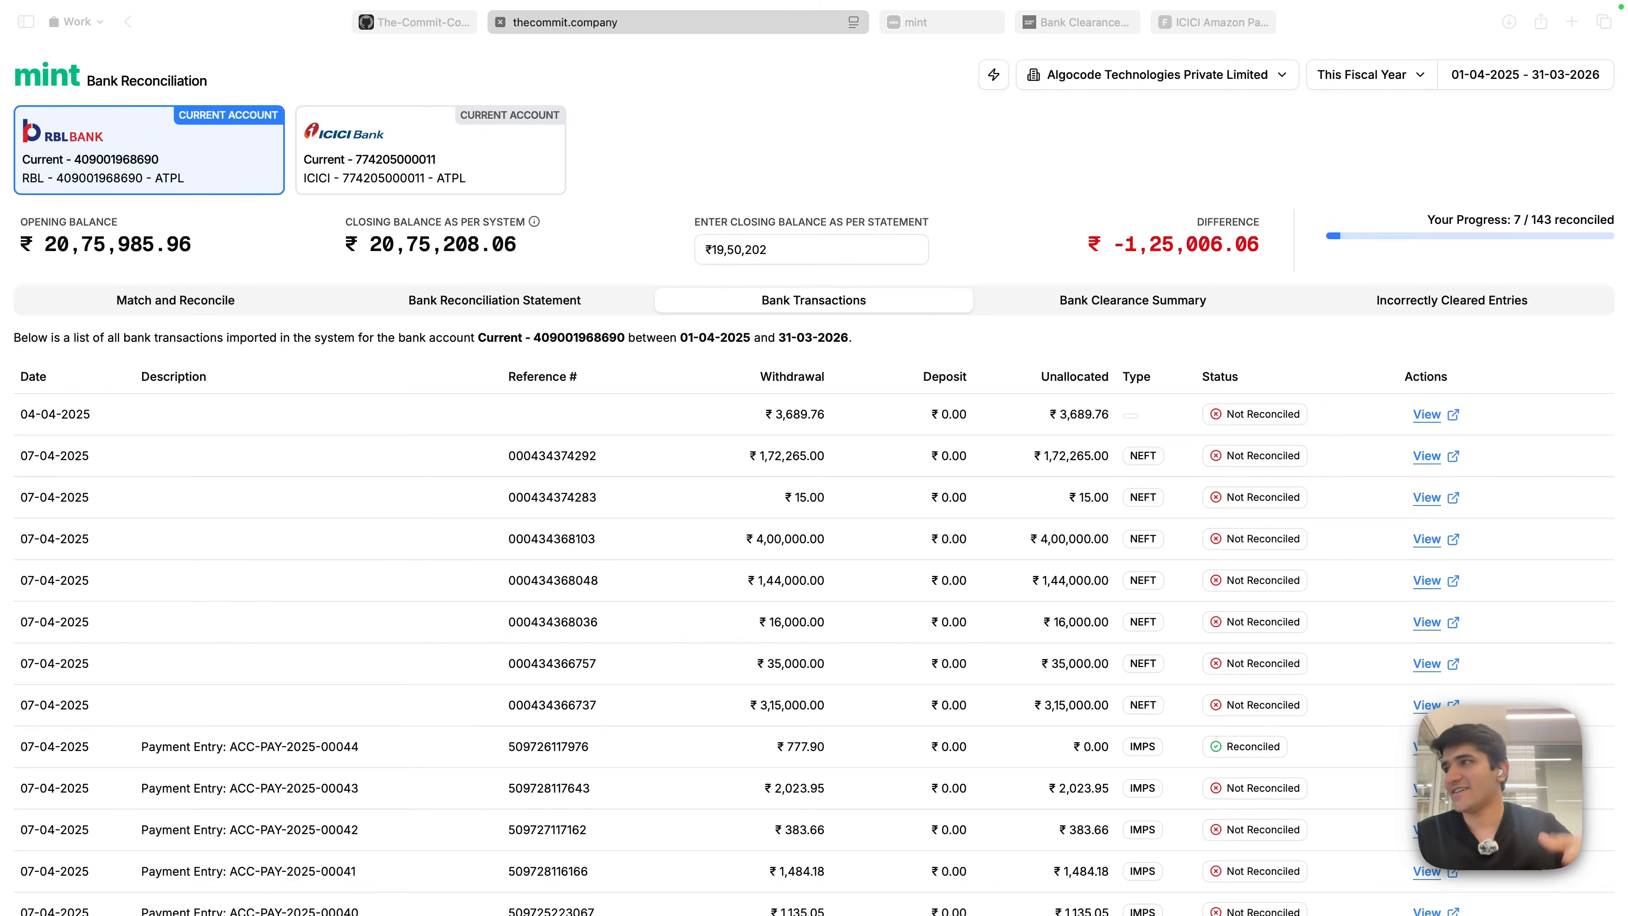
left_click(930, 174)
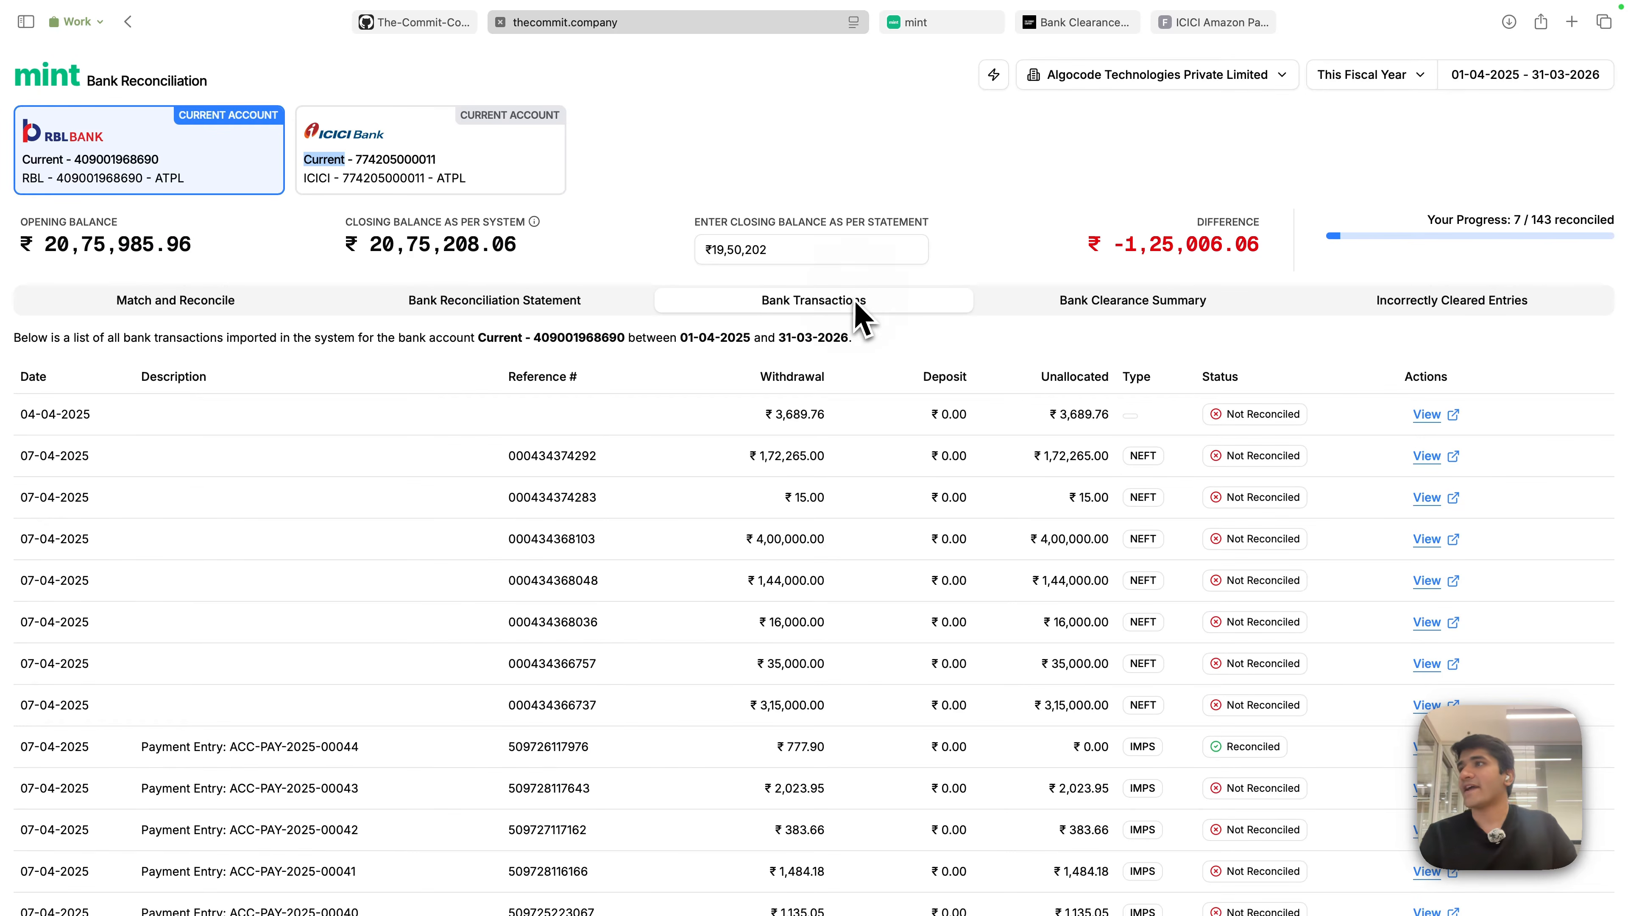
left_click(982, 195)
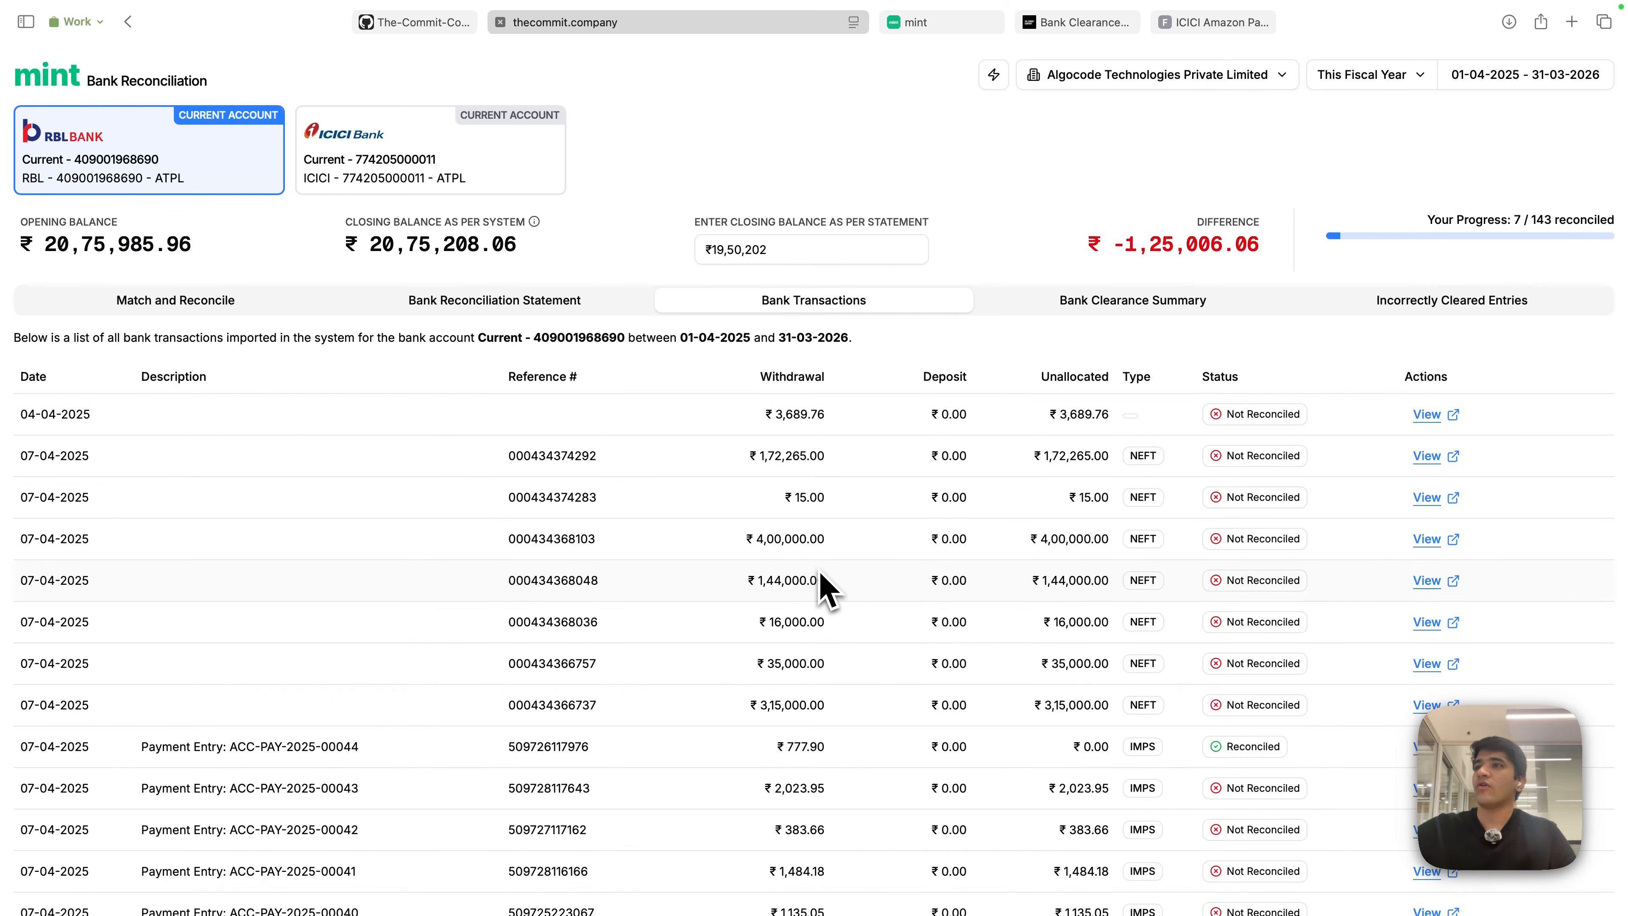
scroll(855, 577, "down", 10)
scroll(945, 574, "up", 10)
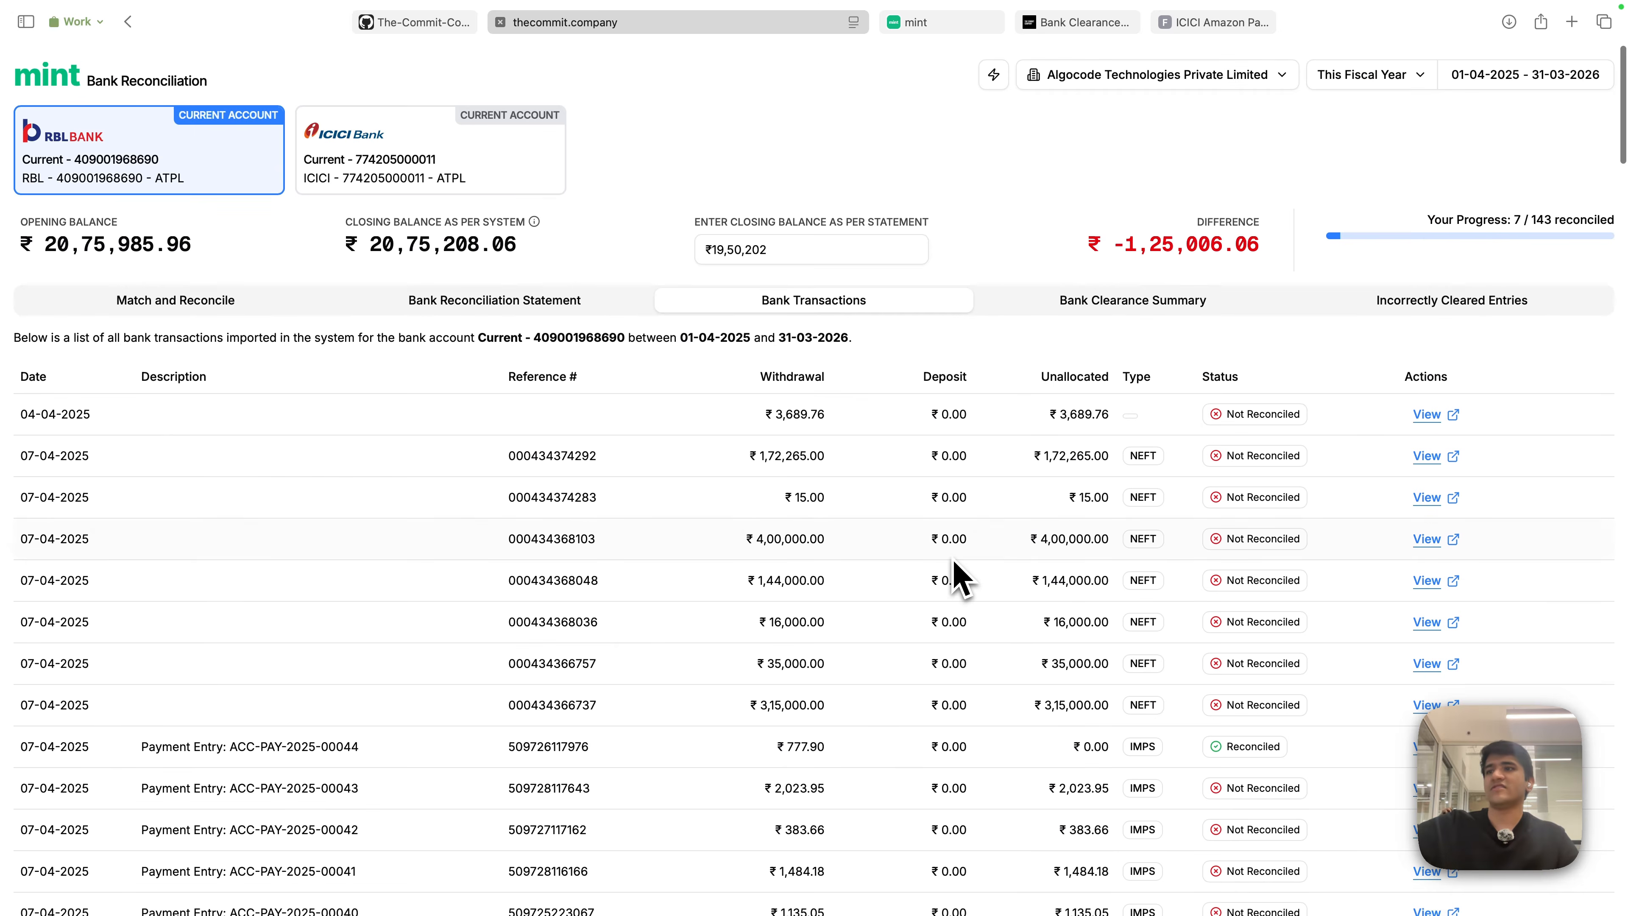
scroll(954, 561, "down", 20)
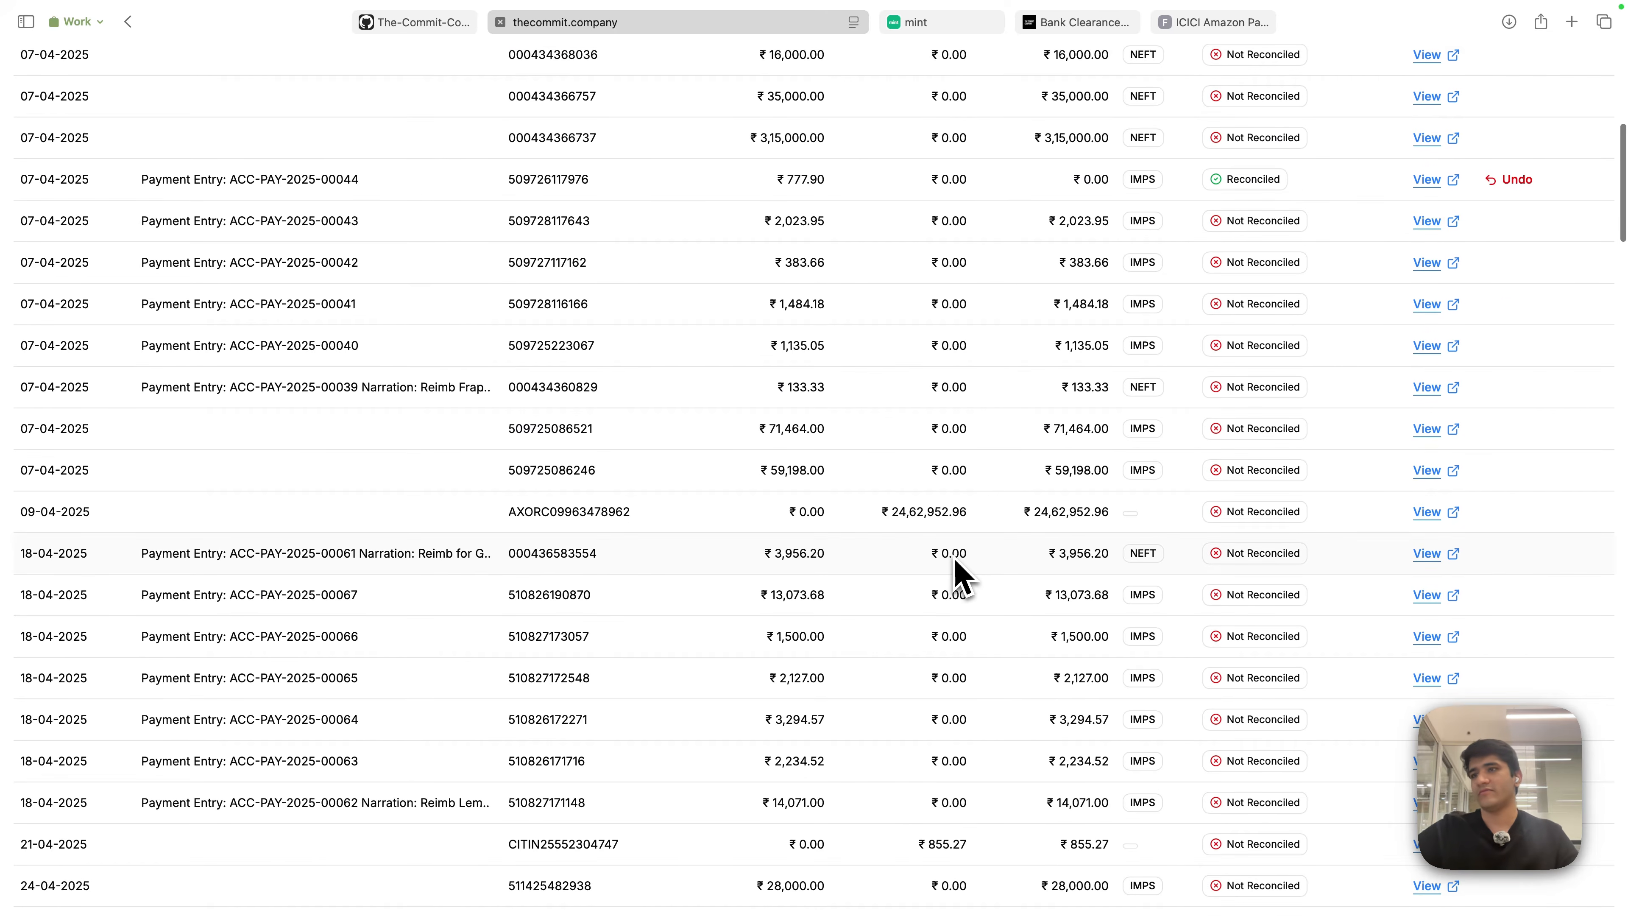
scroll(978, 603, "down", 20)
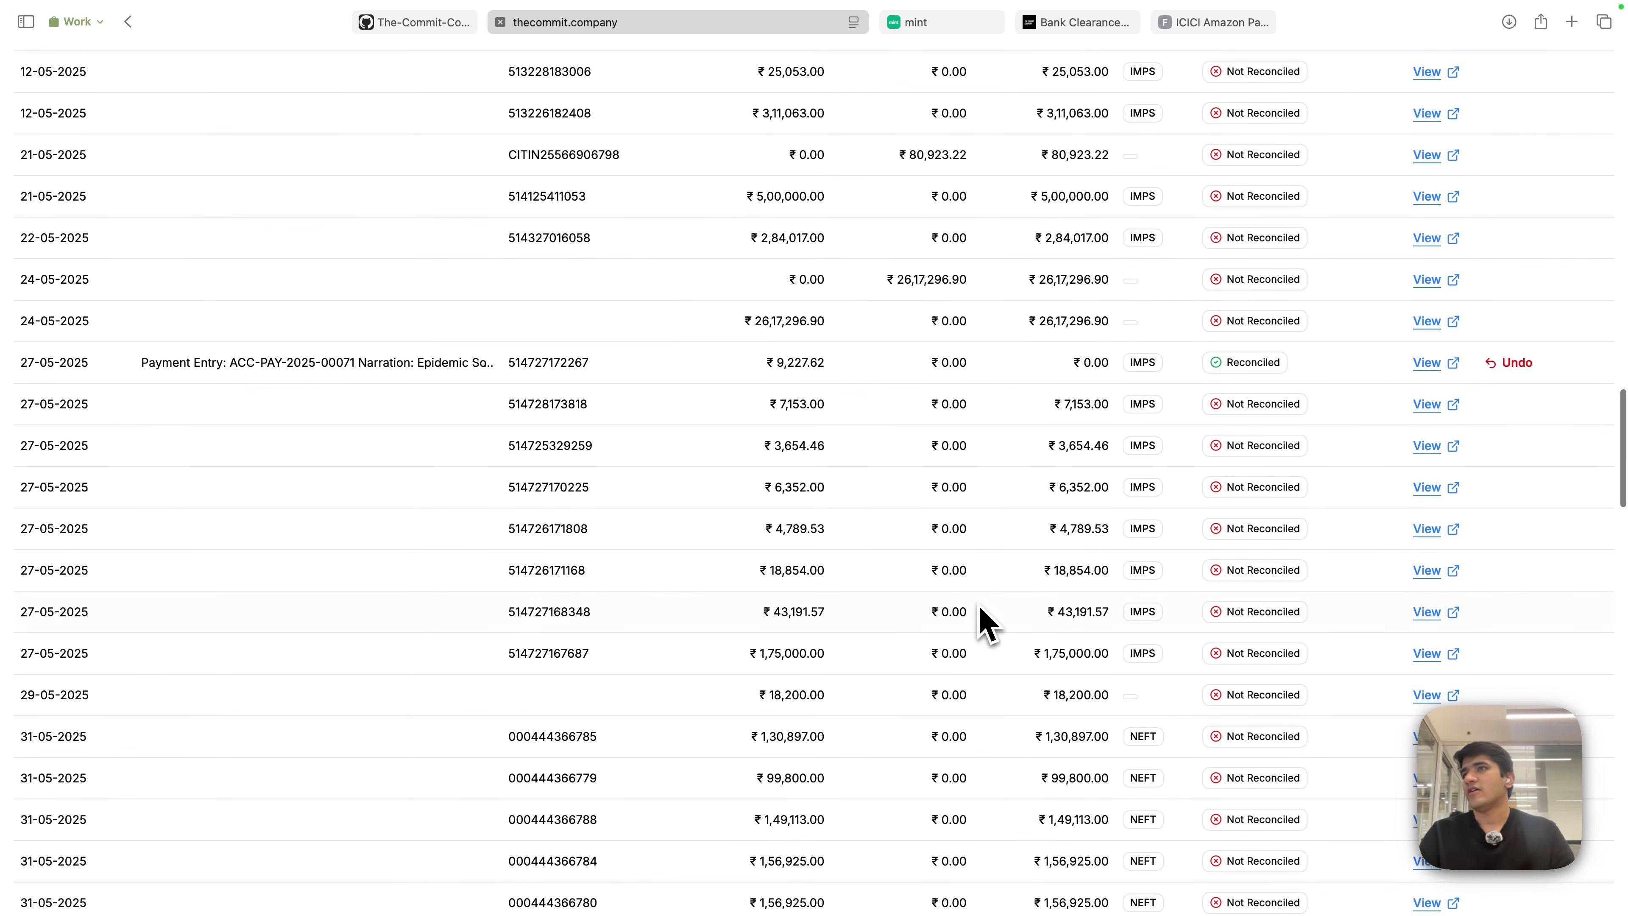
scroll(987, 606, "up", 14)
scroll(1025, 603, "up", 10)
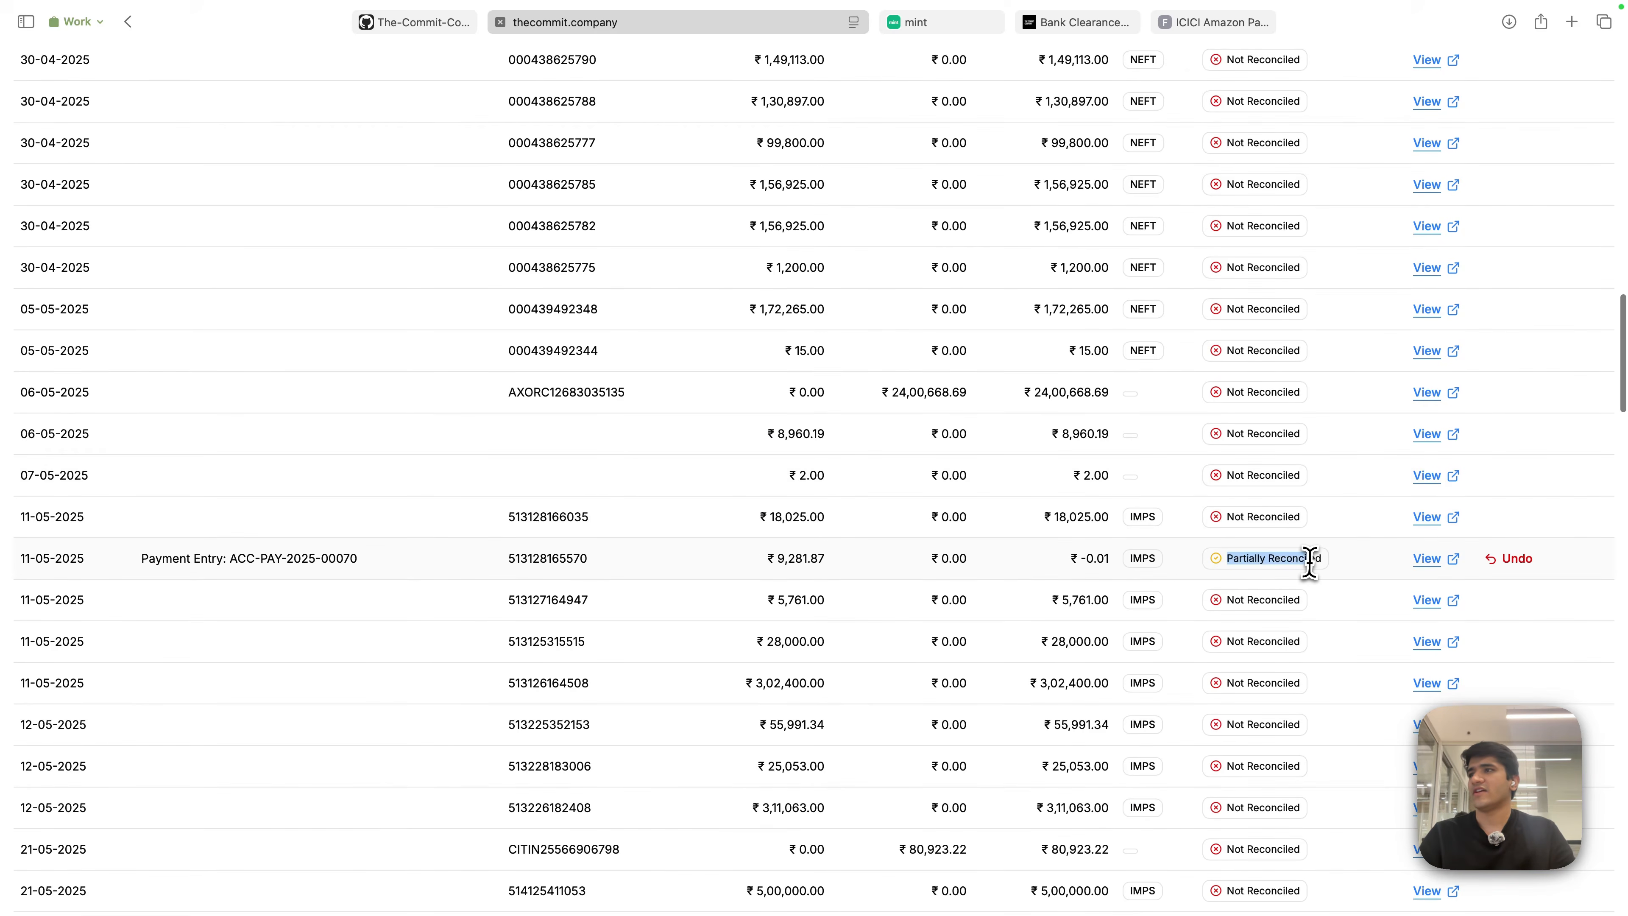
left_click_drag(1080, 558, 1107, 558)
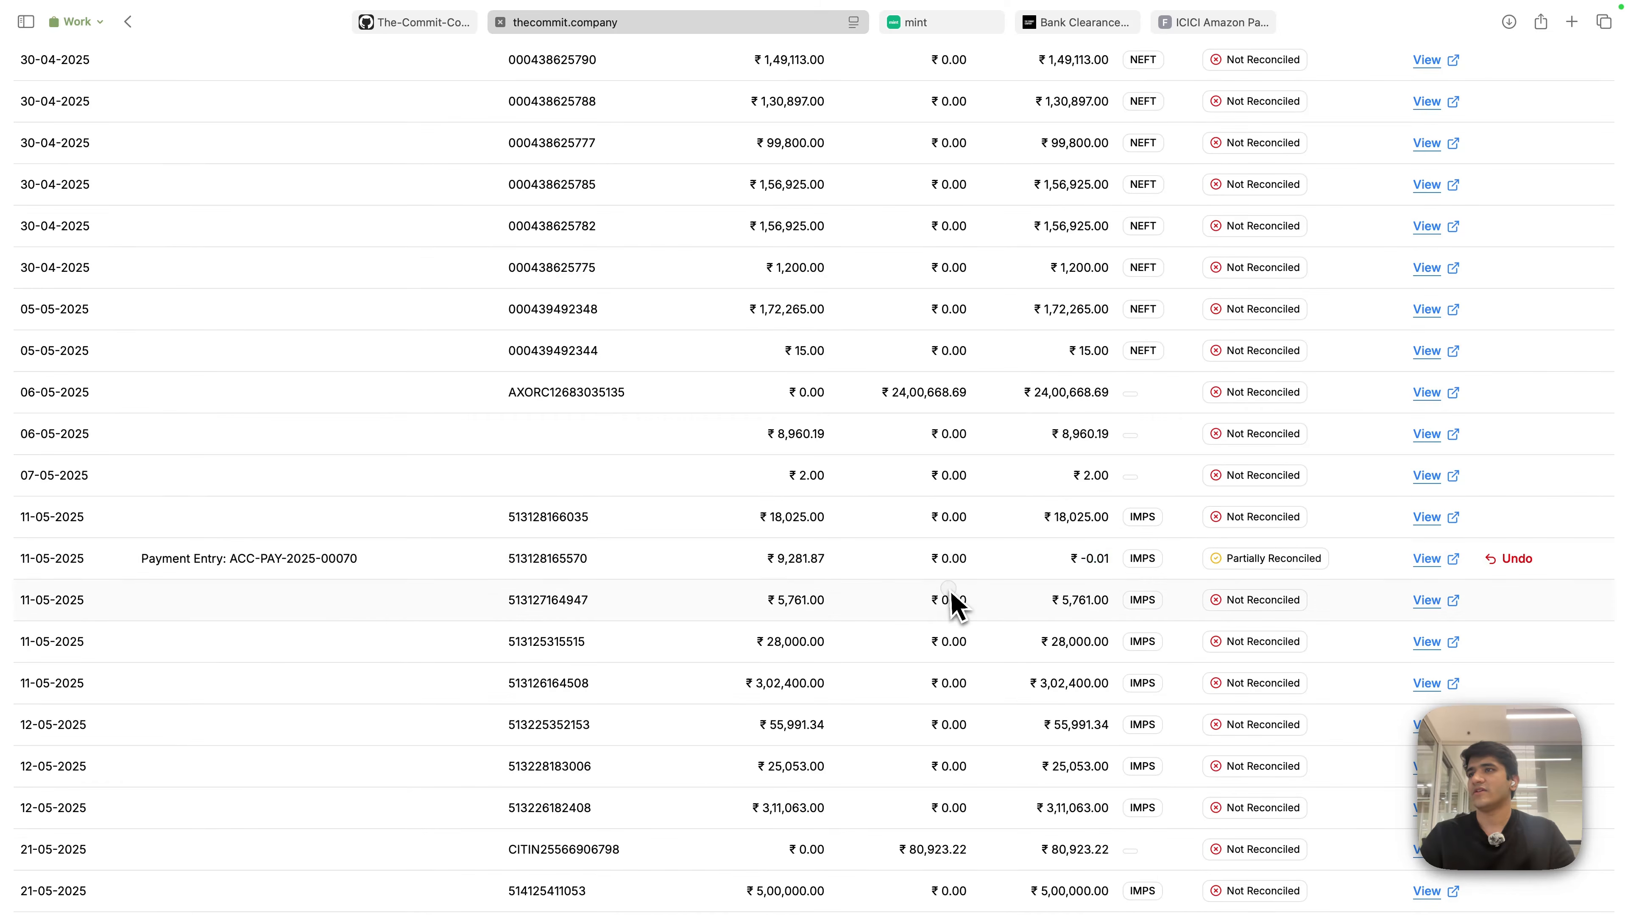
scroll(1063, 555, "down", 20)
scroll(1064, 556, "up", 20)
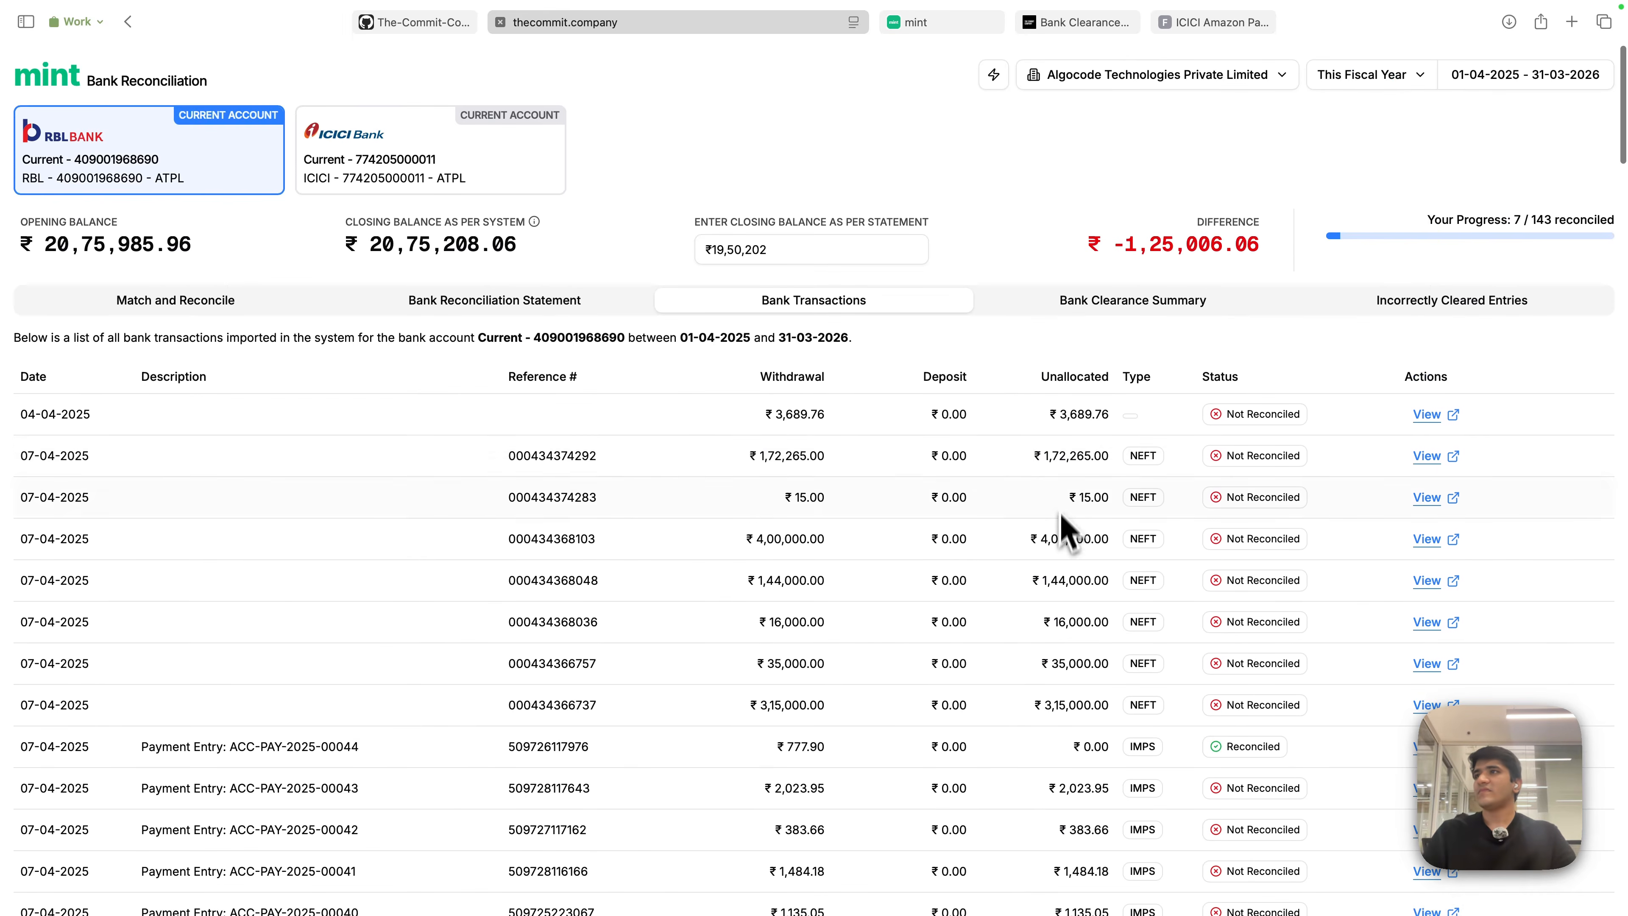
left_click(891, 330)
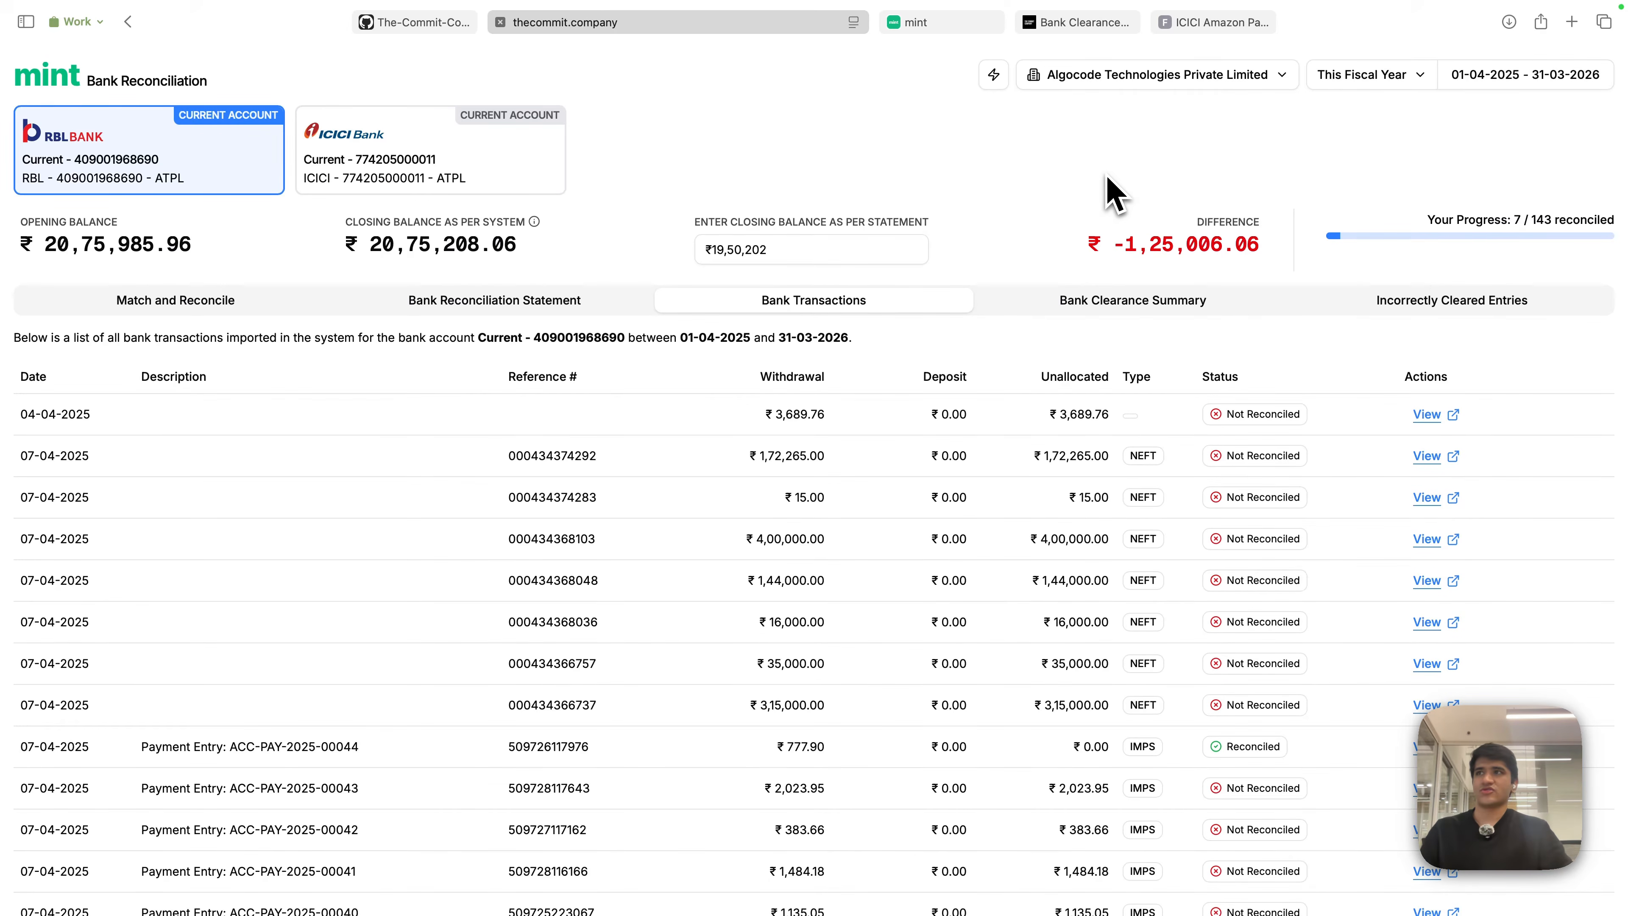
- Open the Bank Clearance Summary and highlight the RBL account name in an entry description
left_click(1097, 308)
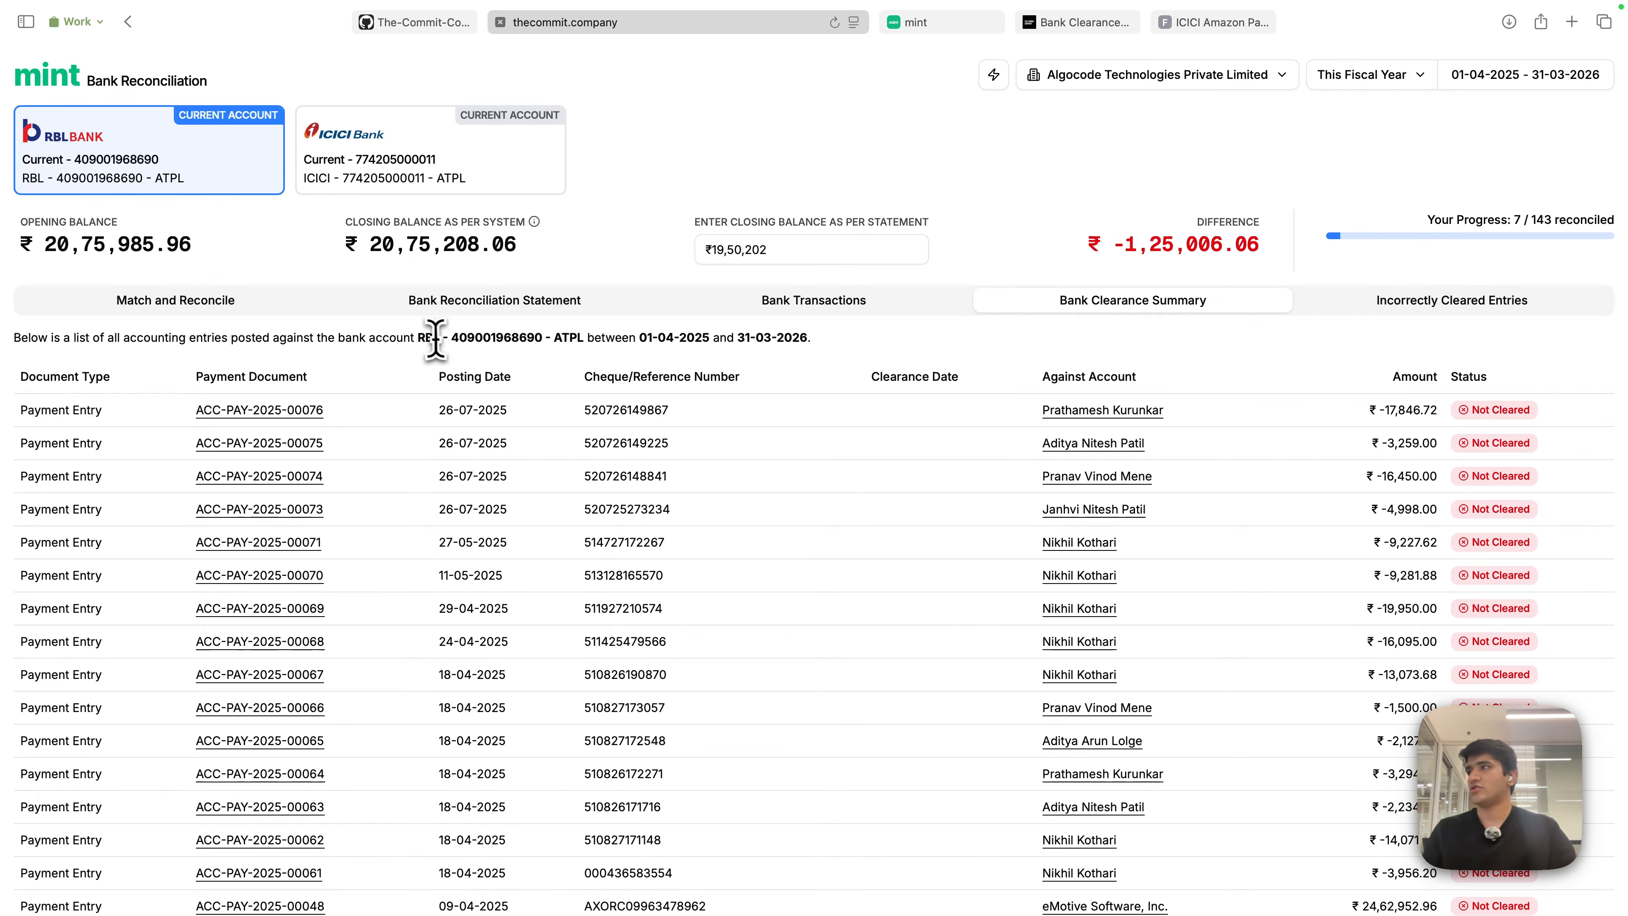
left_click_drag(418, 338, 583, 339)
left_click(672, 191)
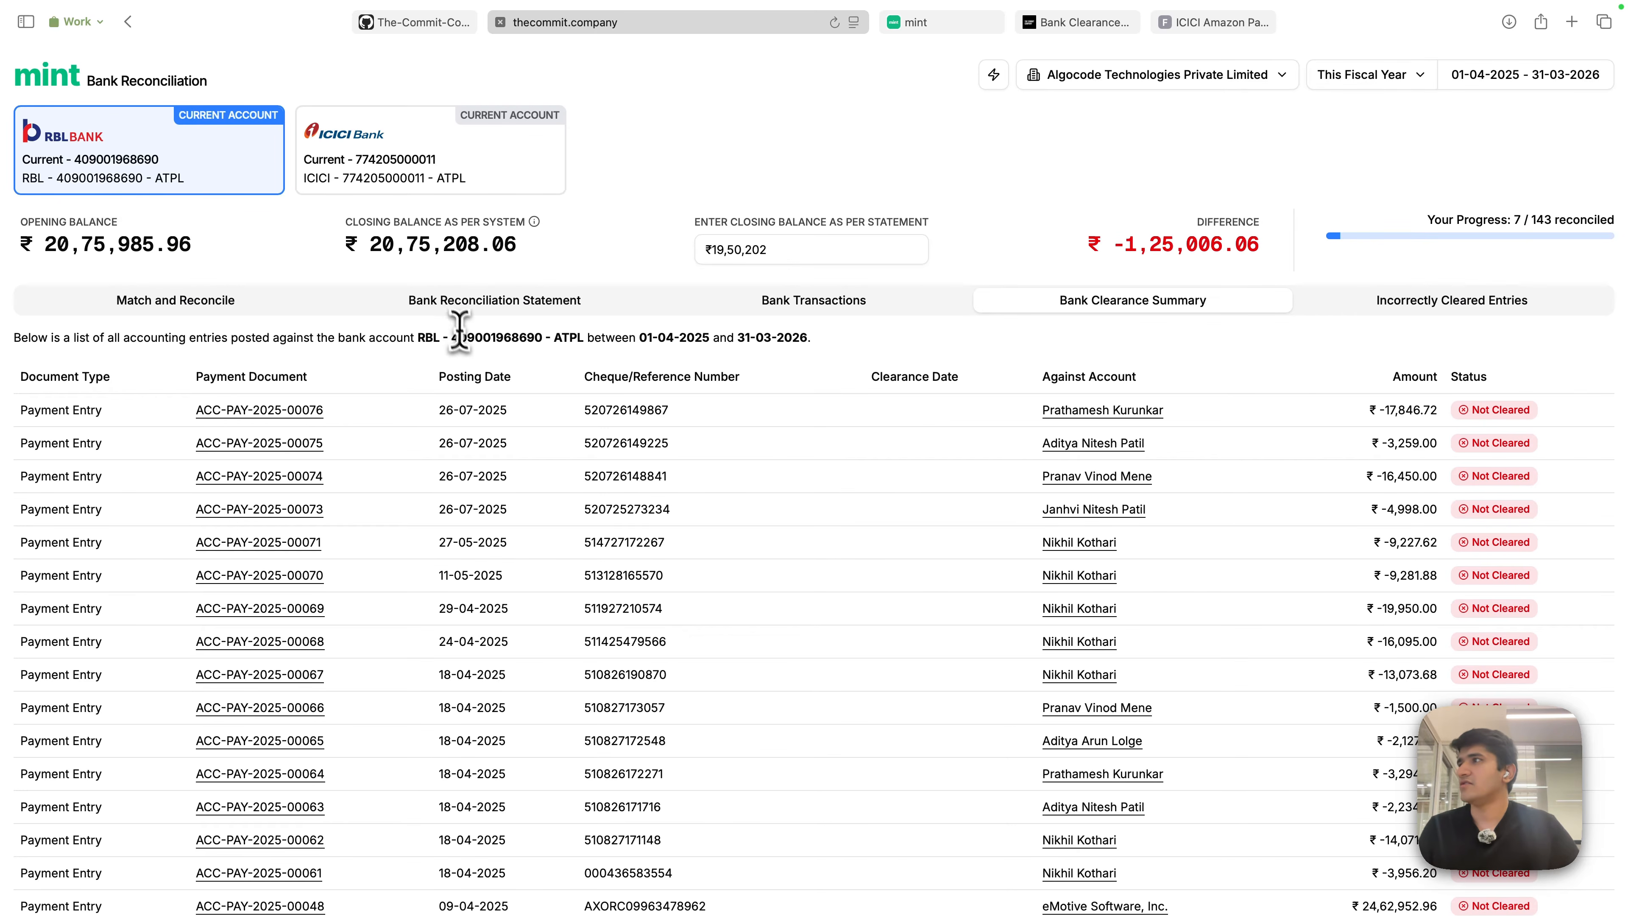
left_click_drag(418, 338, 584, 339)
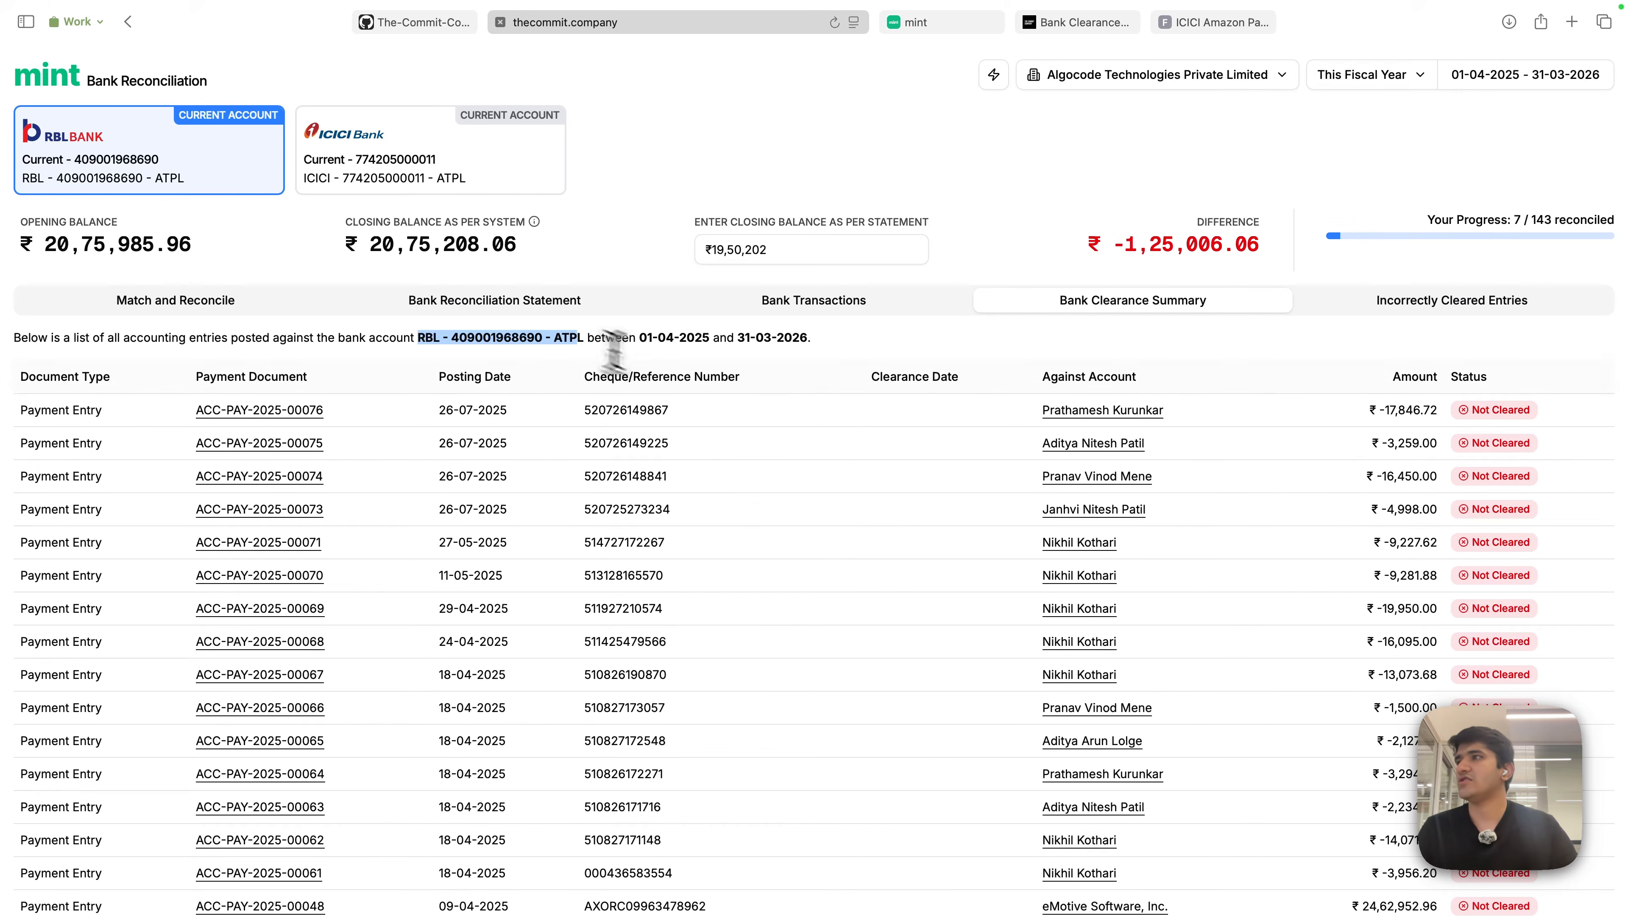
- Review the Cleared / Not Cleared entries, then view Incorrectly Cleared Entries
scroll(833, 478, "down", 4)
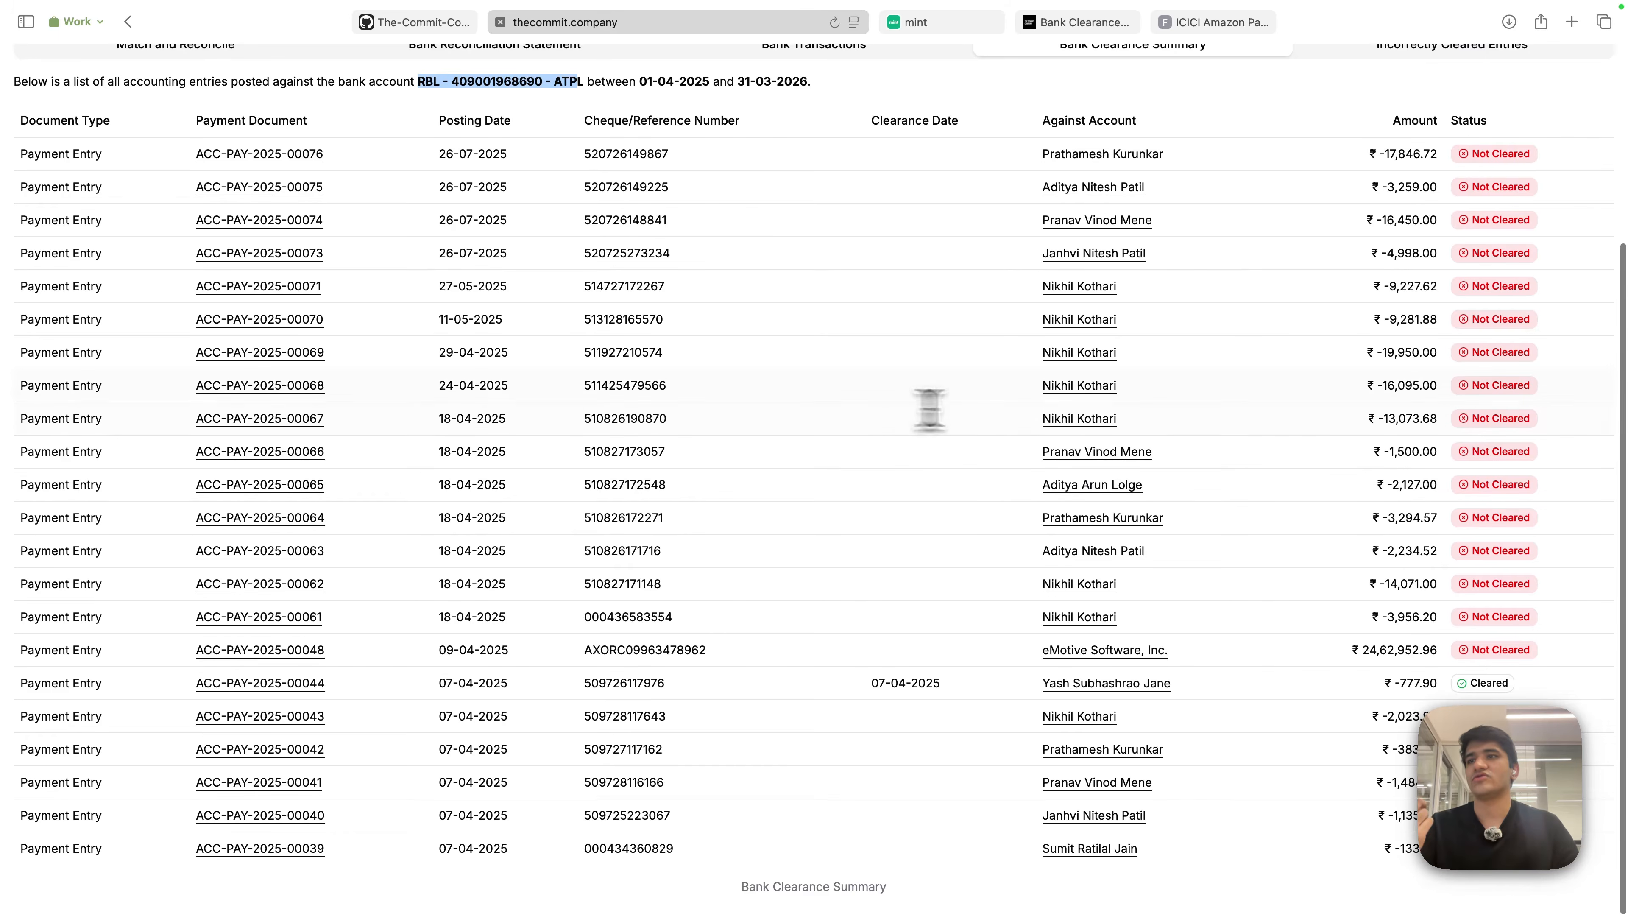
scroll(1346, 494, "up", 3)
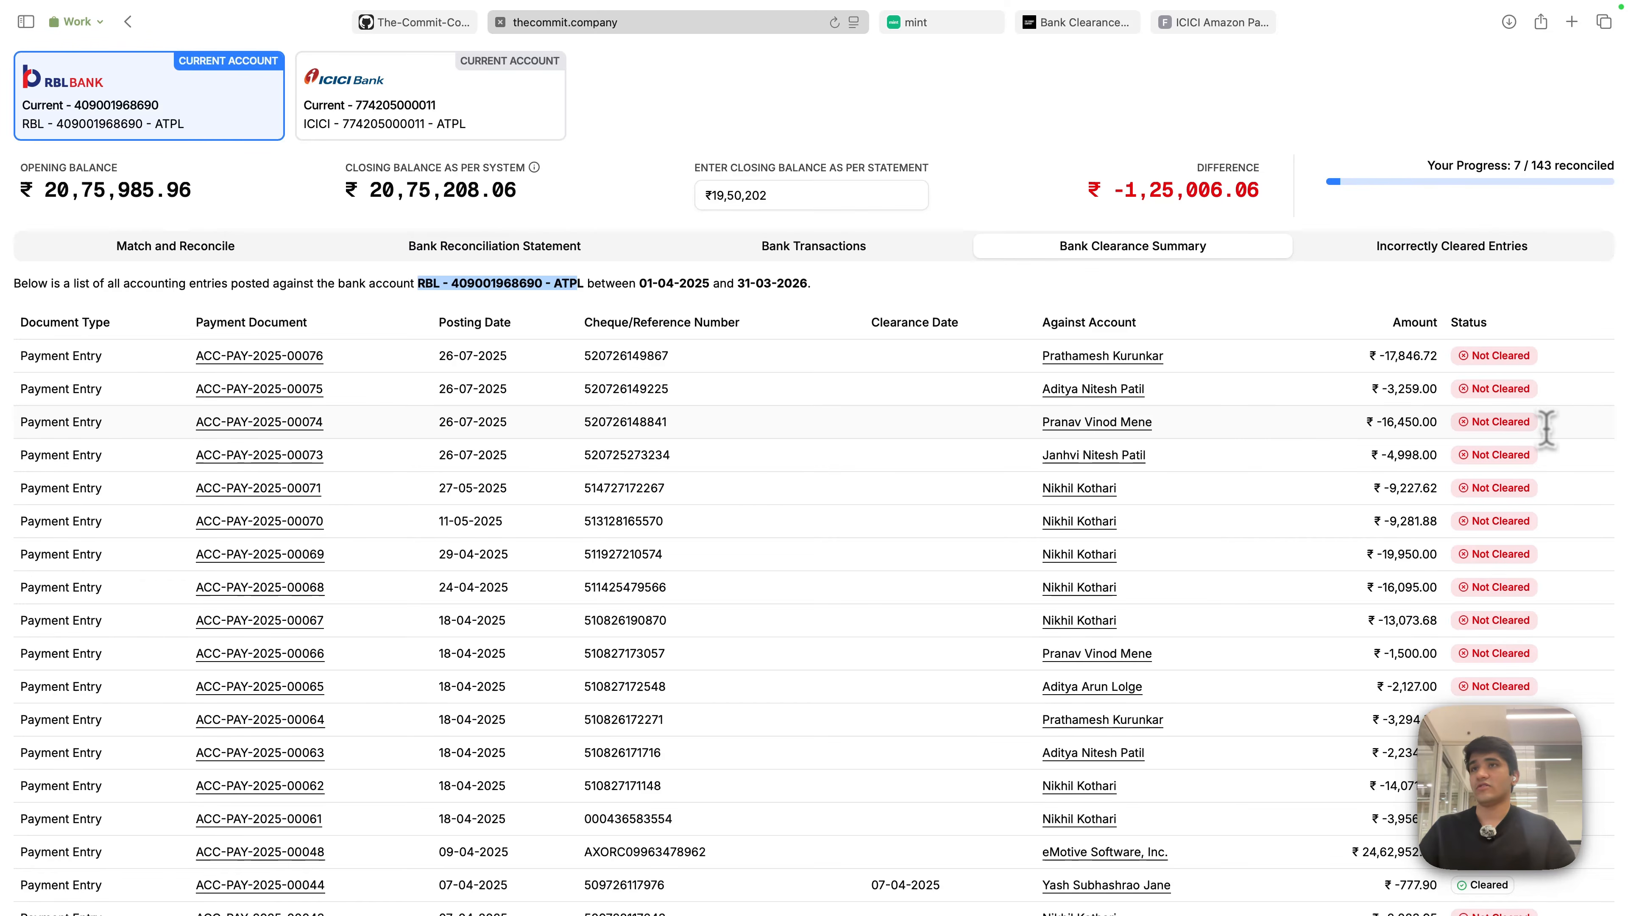
scroll(1362, 401, "up", 2)
left_click(1274, 305)
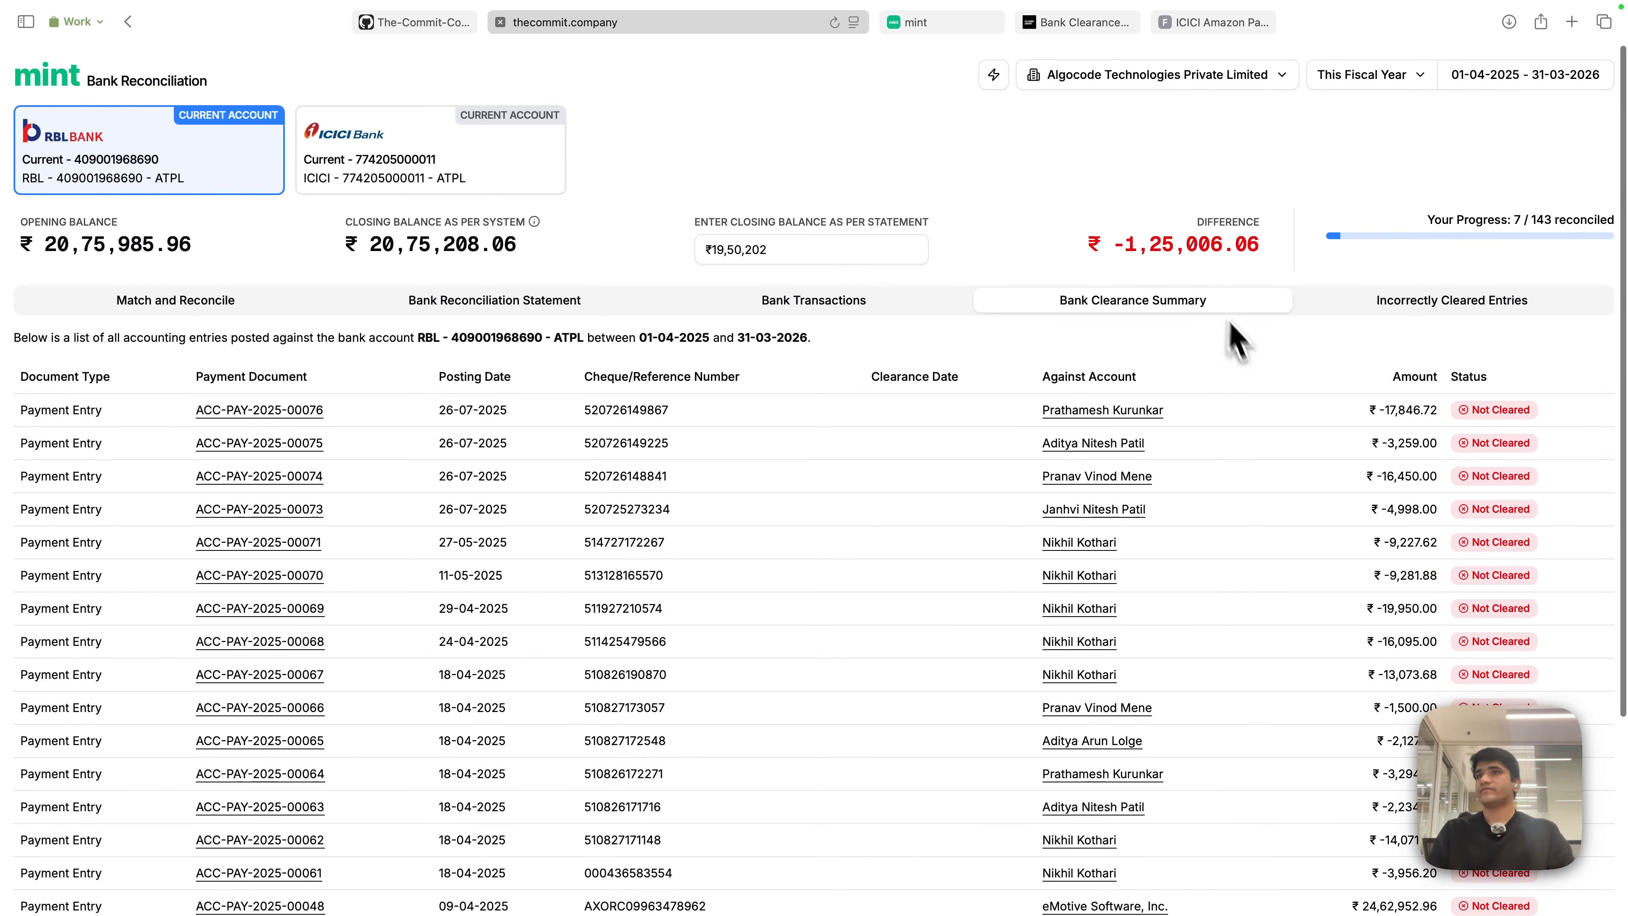
left_click(1497, 305)
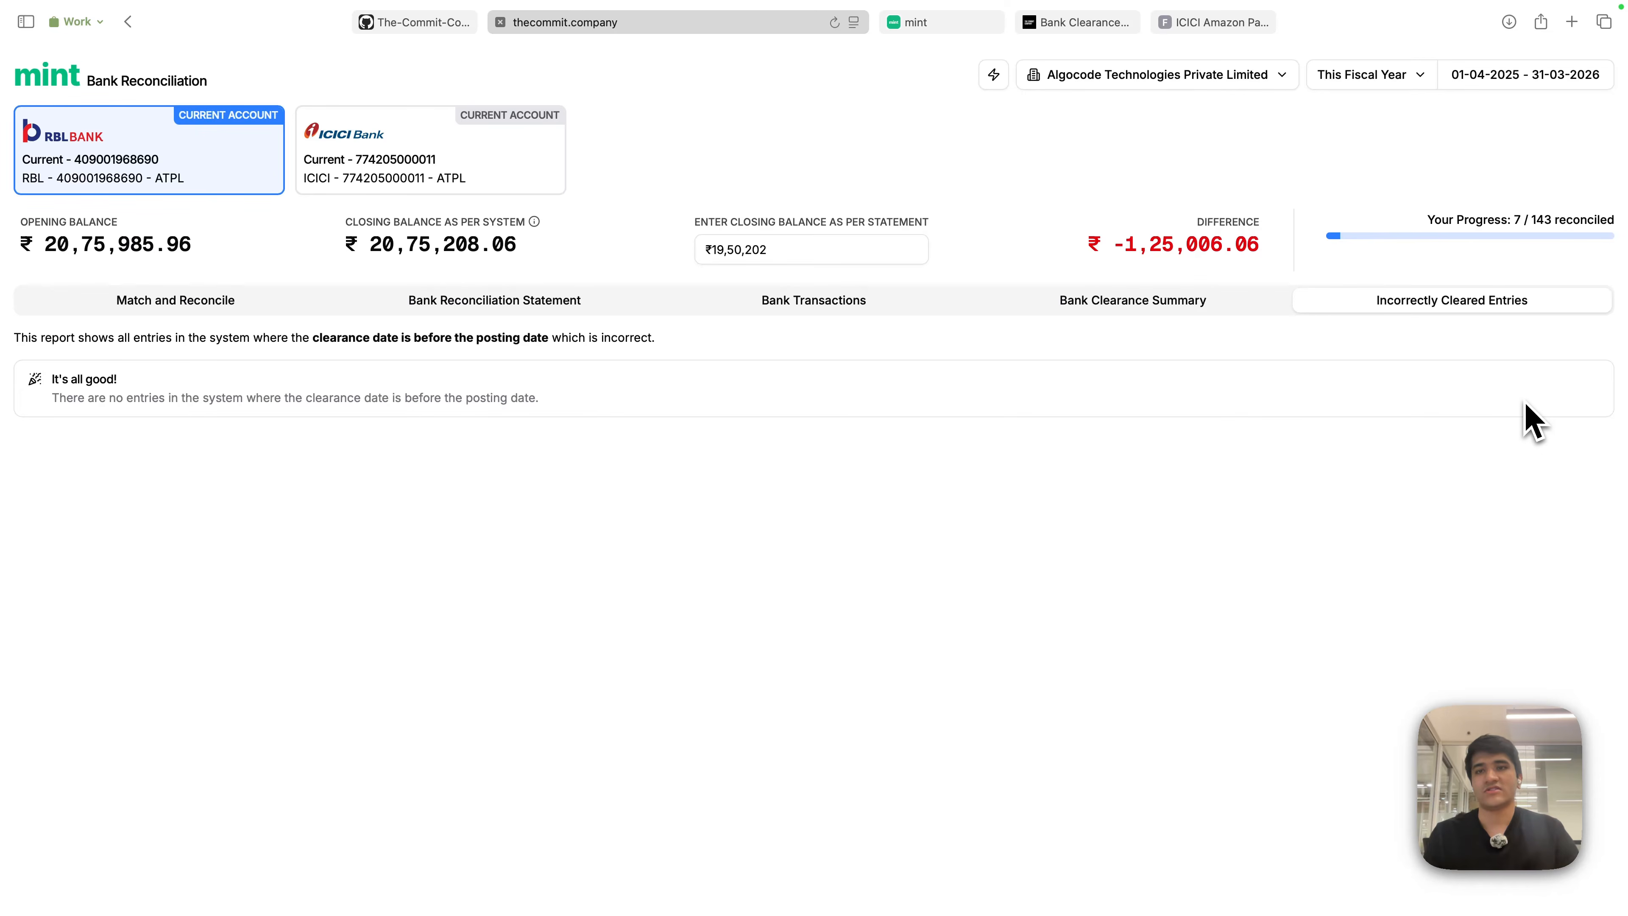
- Go back to Match and Reconcile, listing the RBL account's 136 unreconciled transactions
left_click(173, 300)
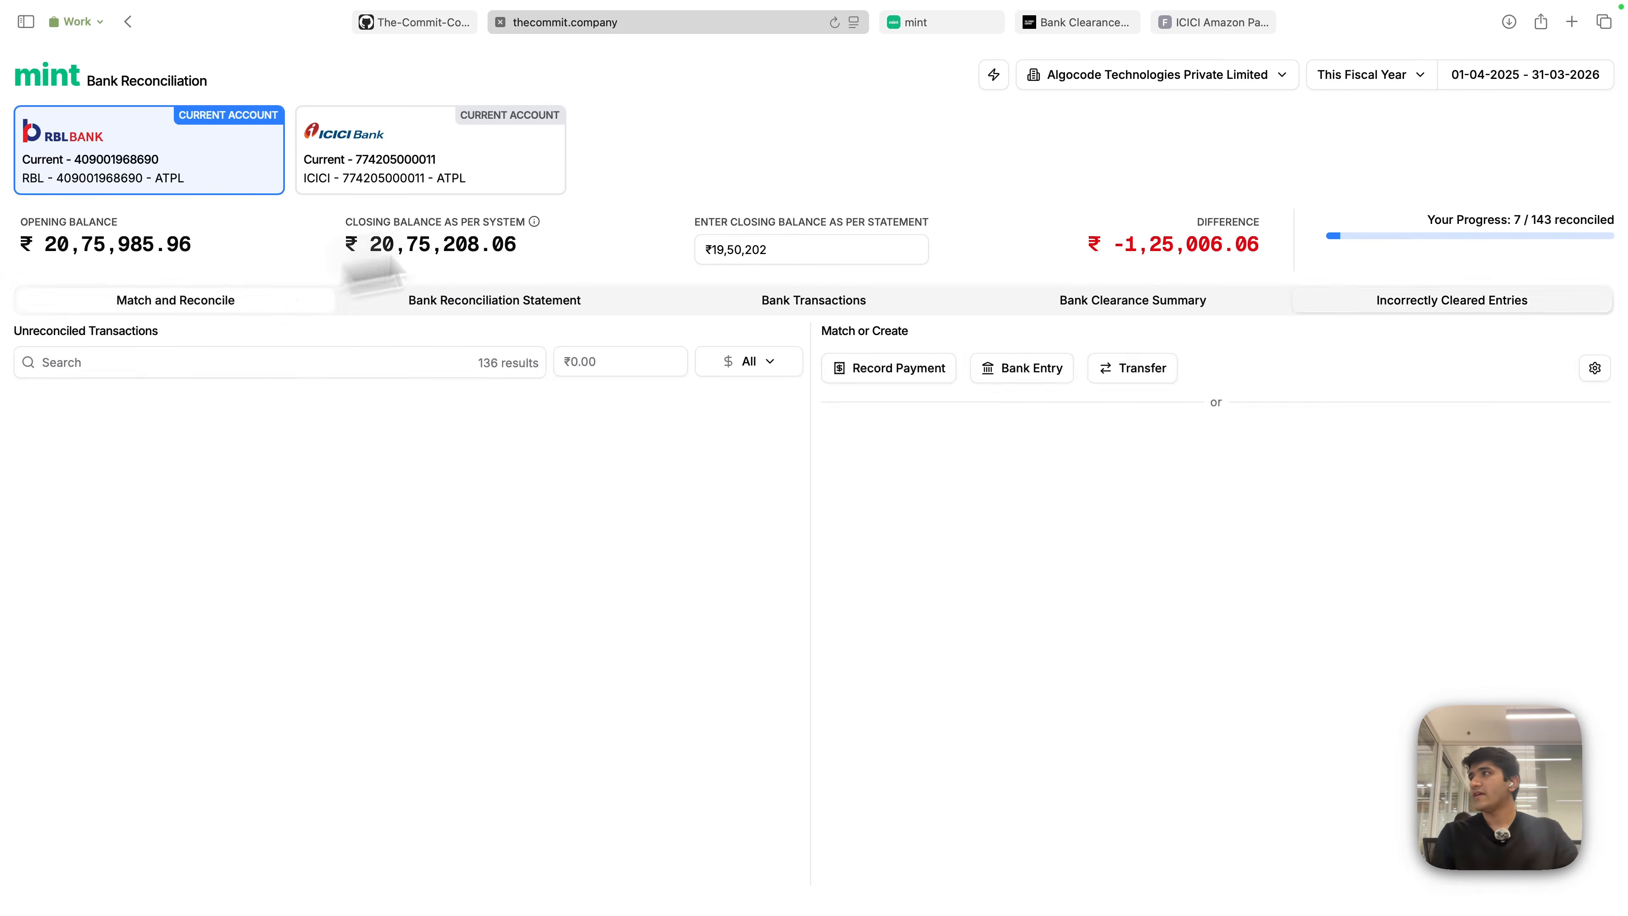
left_click(802, 174)
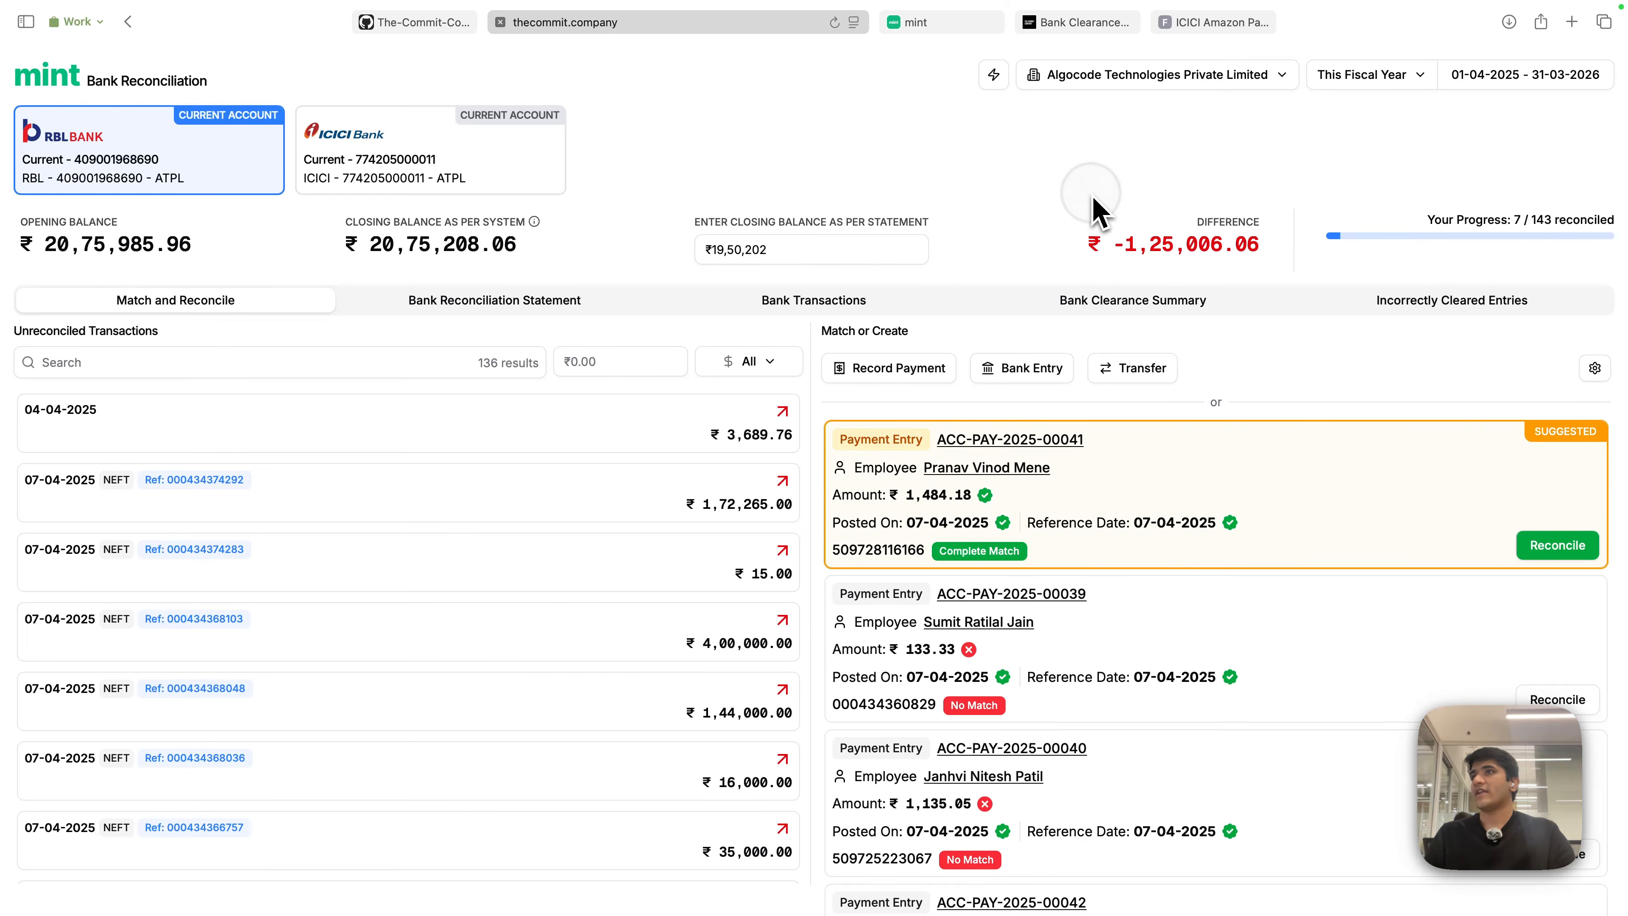
left_click(487, 307)
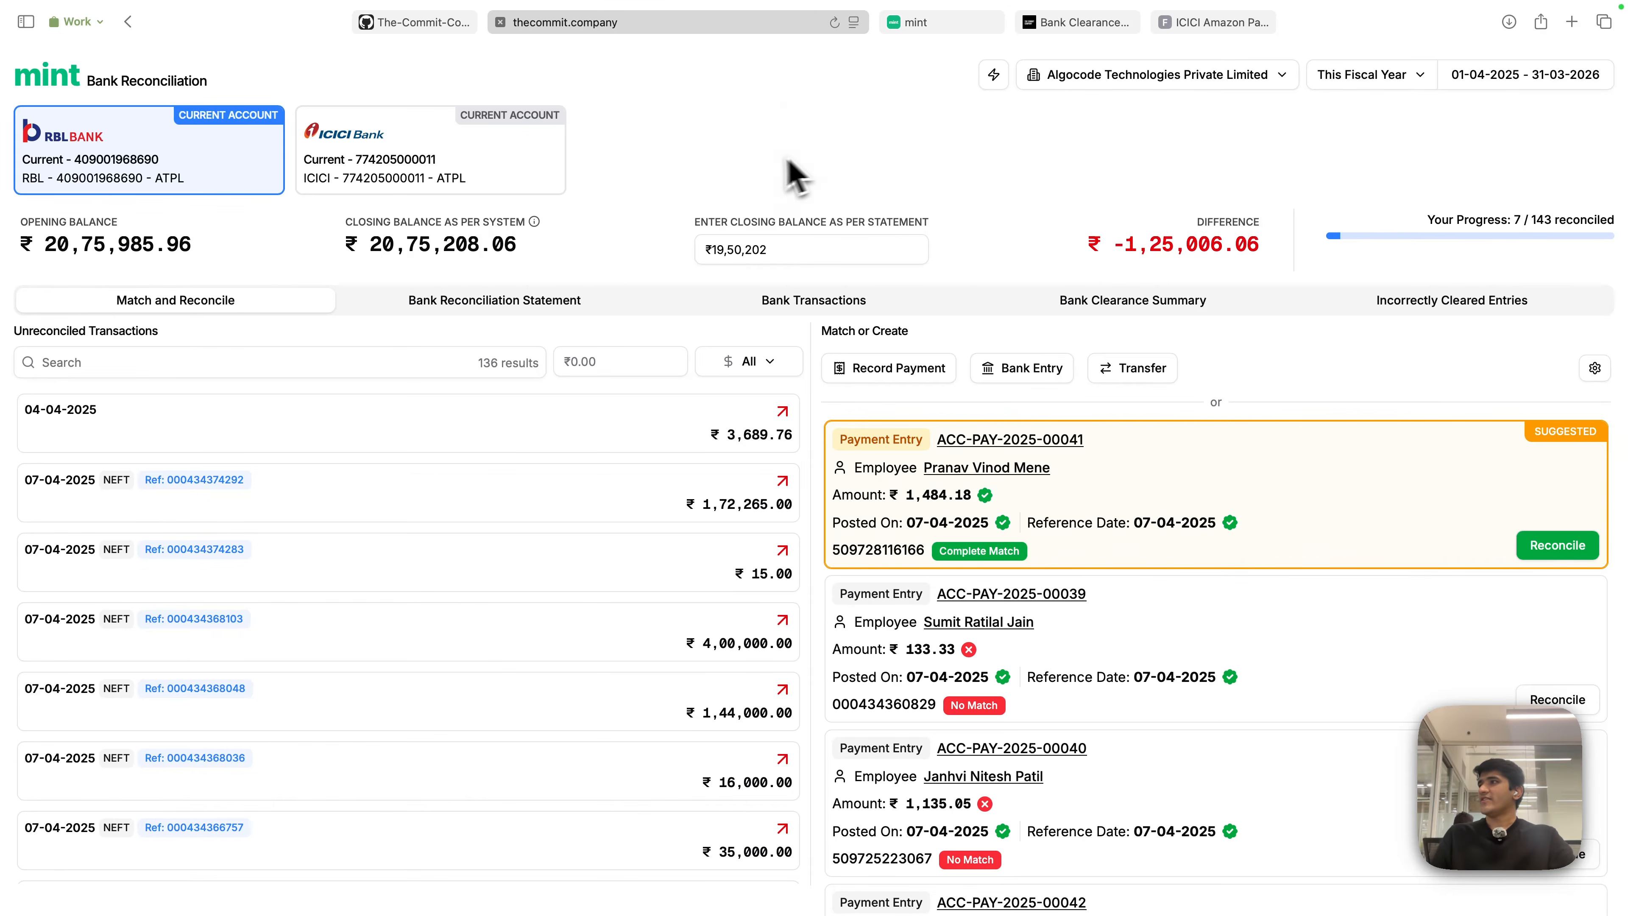
- Load the ICICI current account and highlight its 8 unreconciled results
left_click(410, 182)
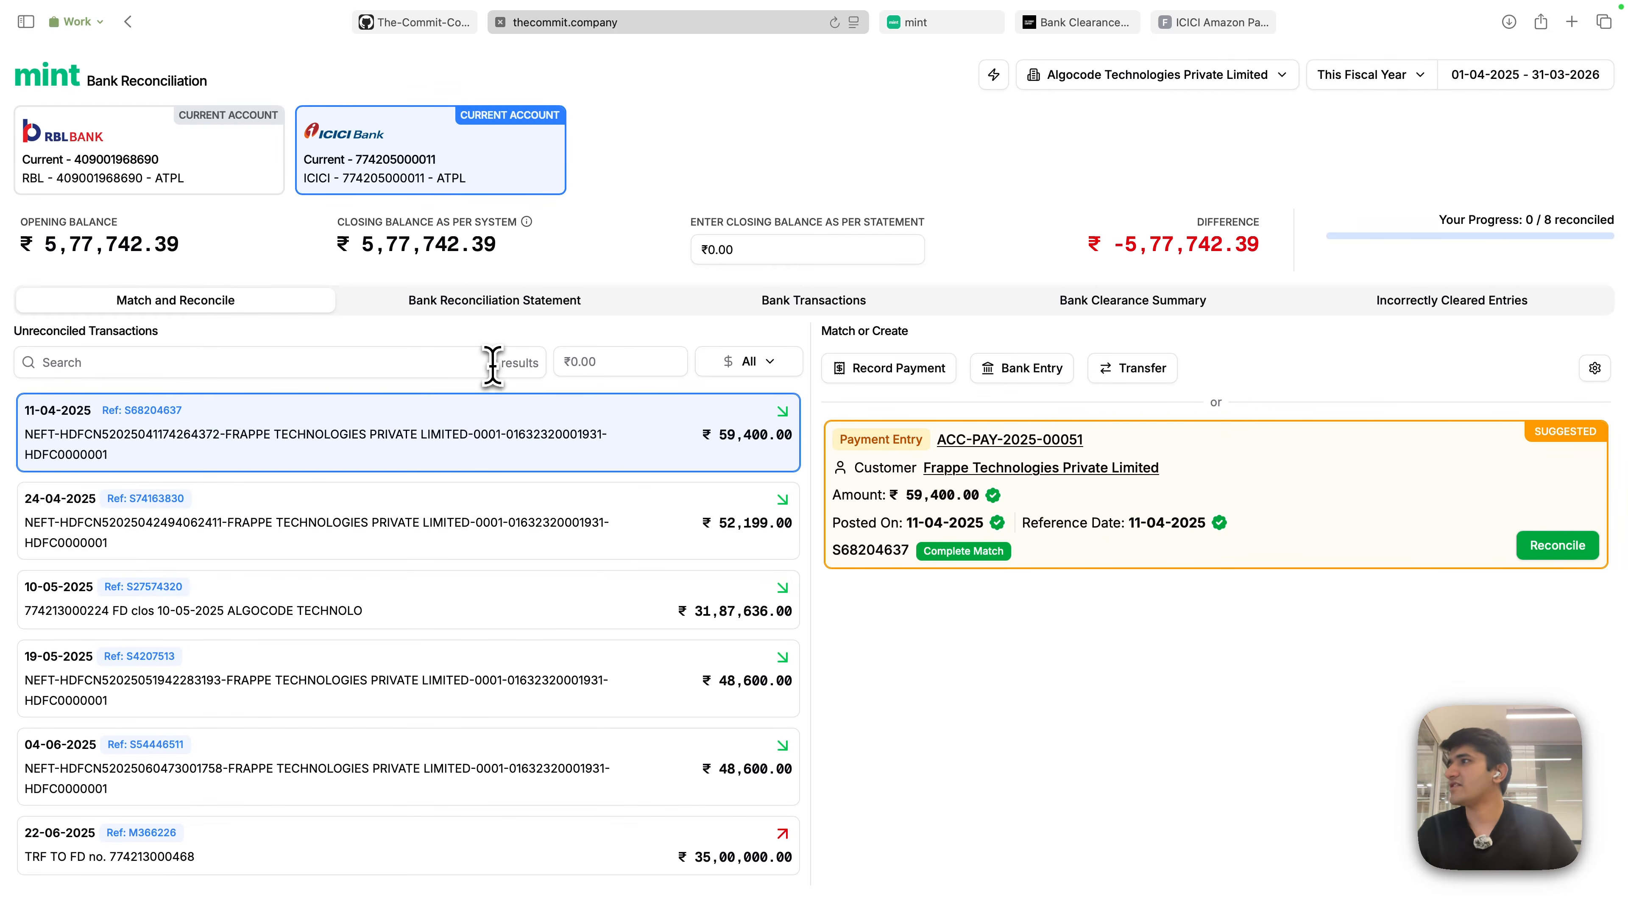
left_click_drag(491, 363, 536, 370)
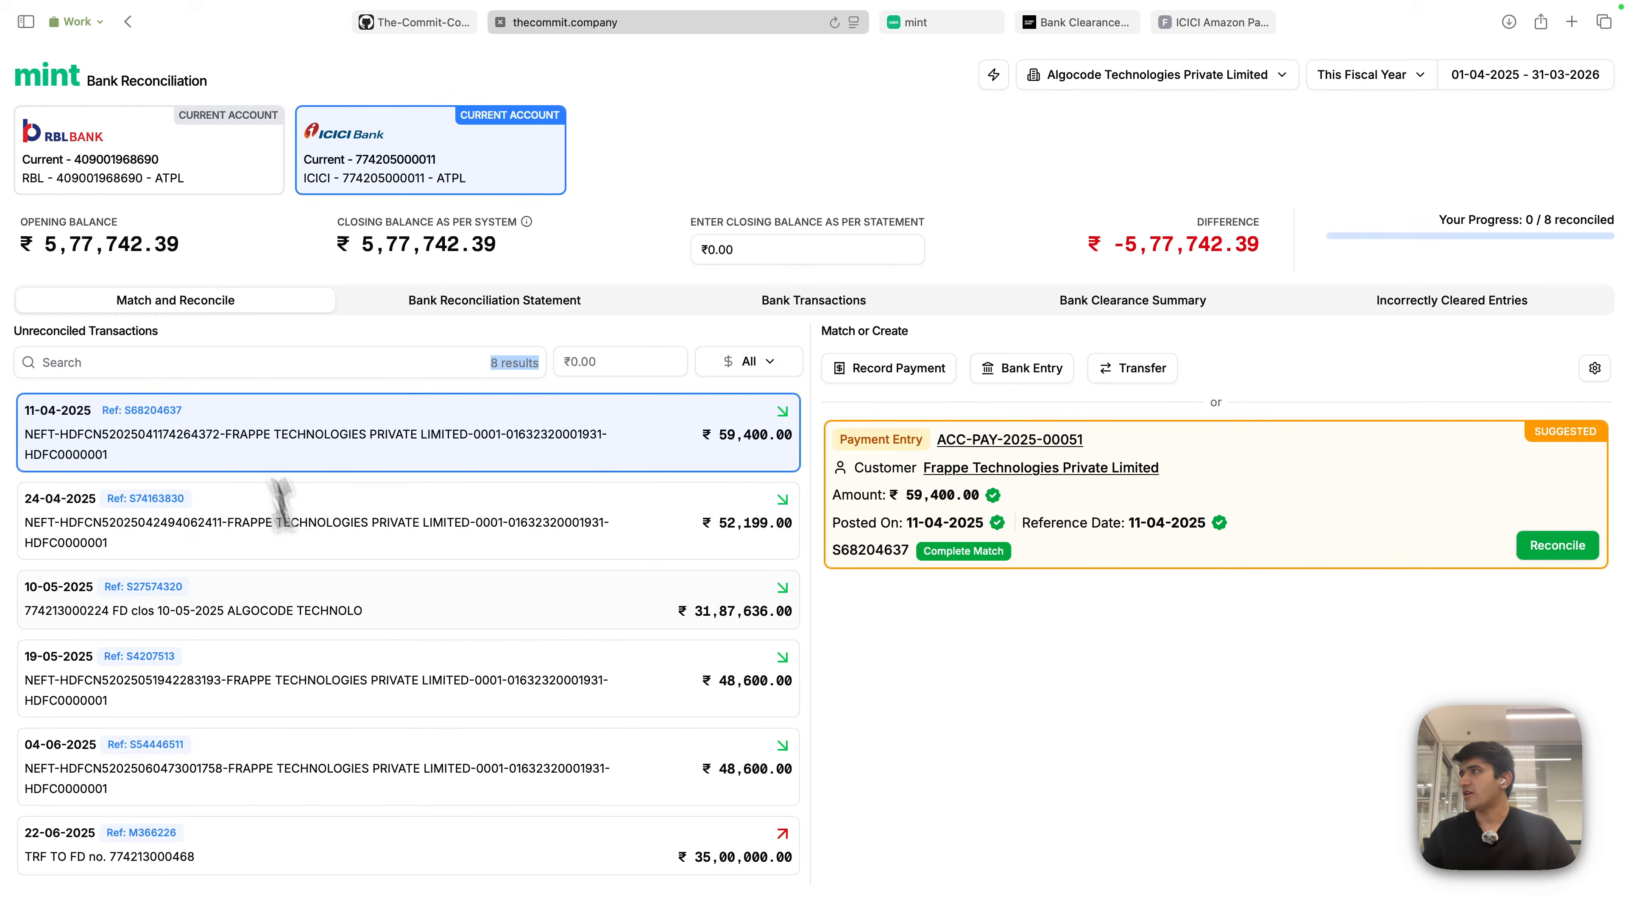
left_click(905, 166)
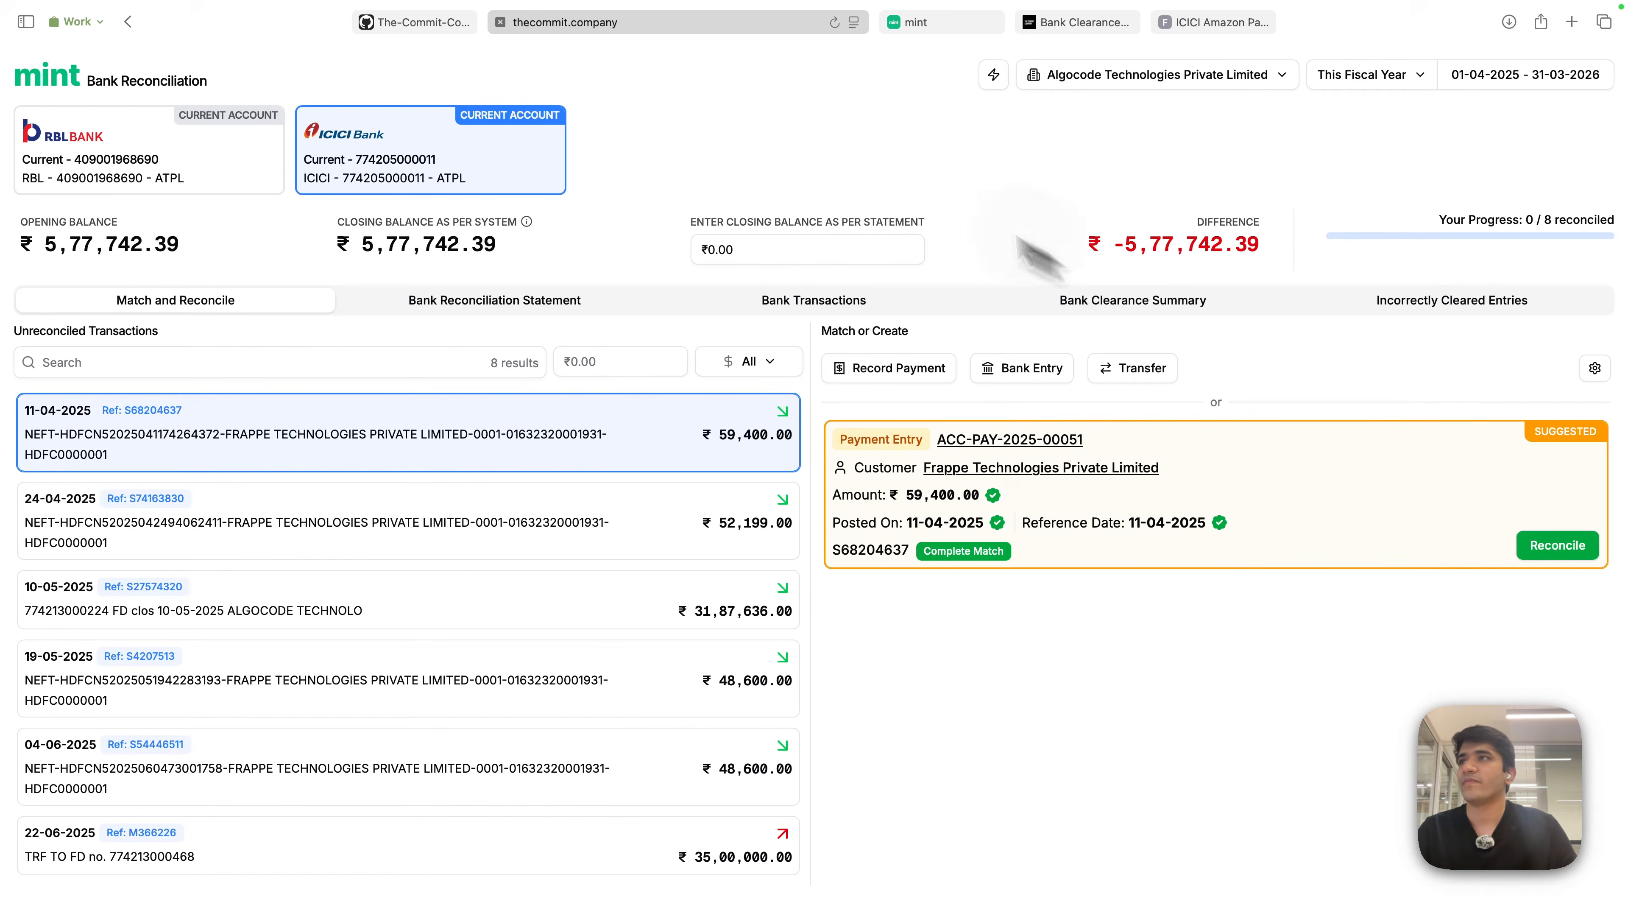
- Search 'bank recon' in ERPNext to open the Bank Reconciliation Tool and its bank account list
left_click(1227, 24)
left_click(1168, 63)
type("bank recon")
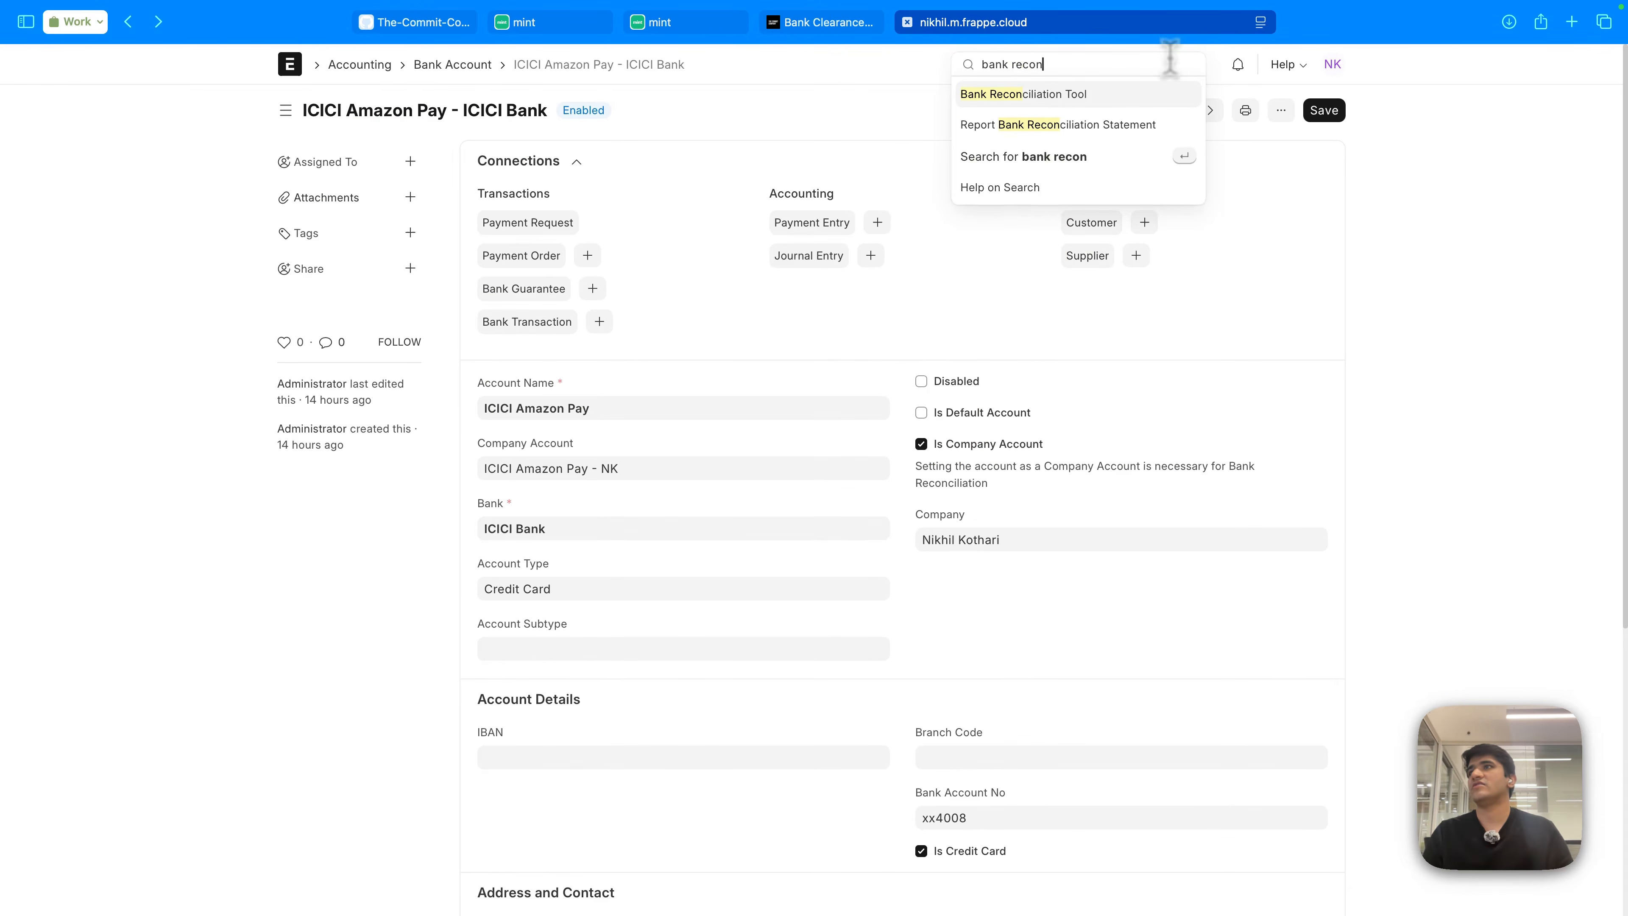
key("Return")
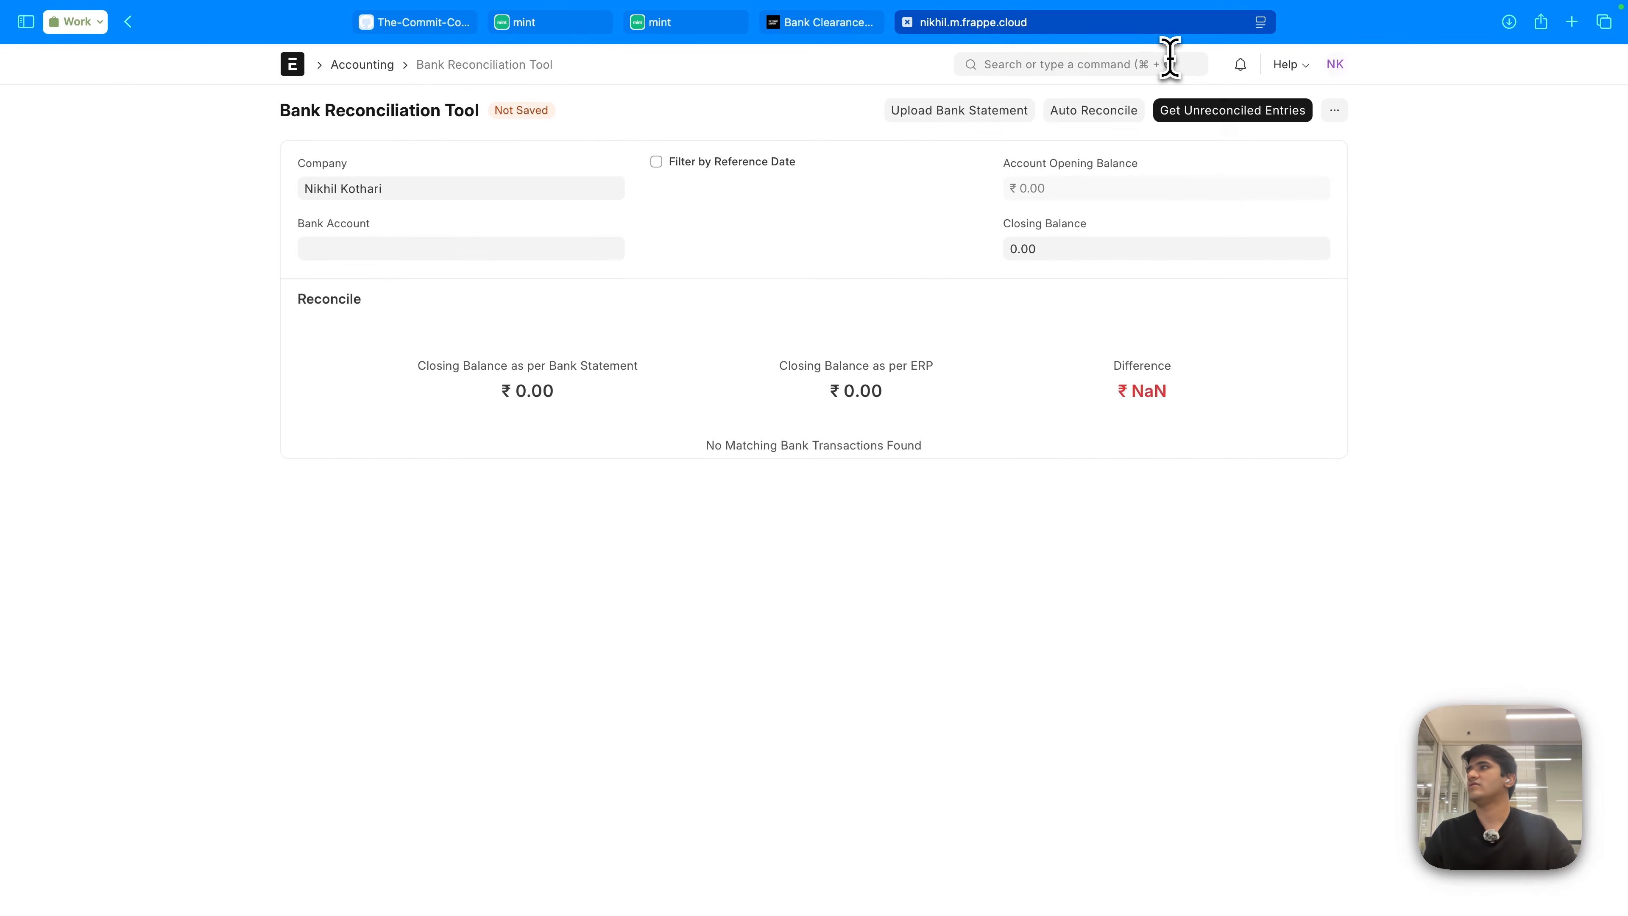
left_click(398, 250)
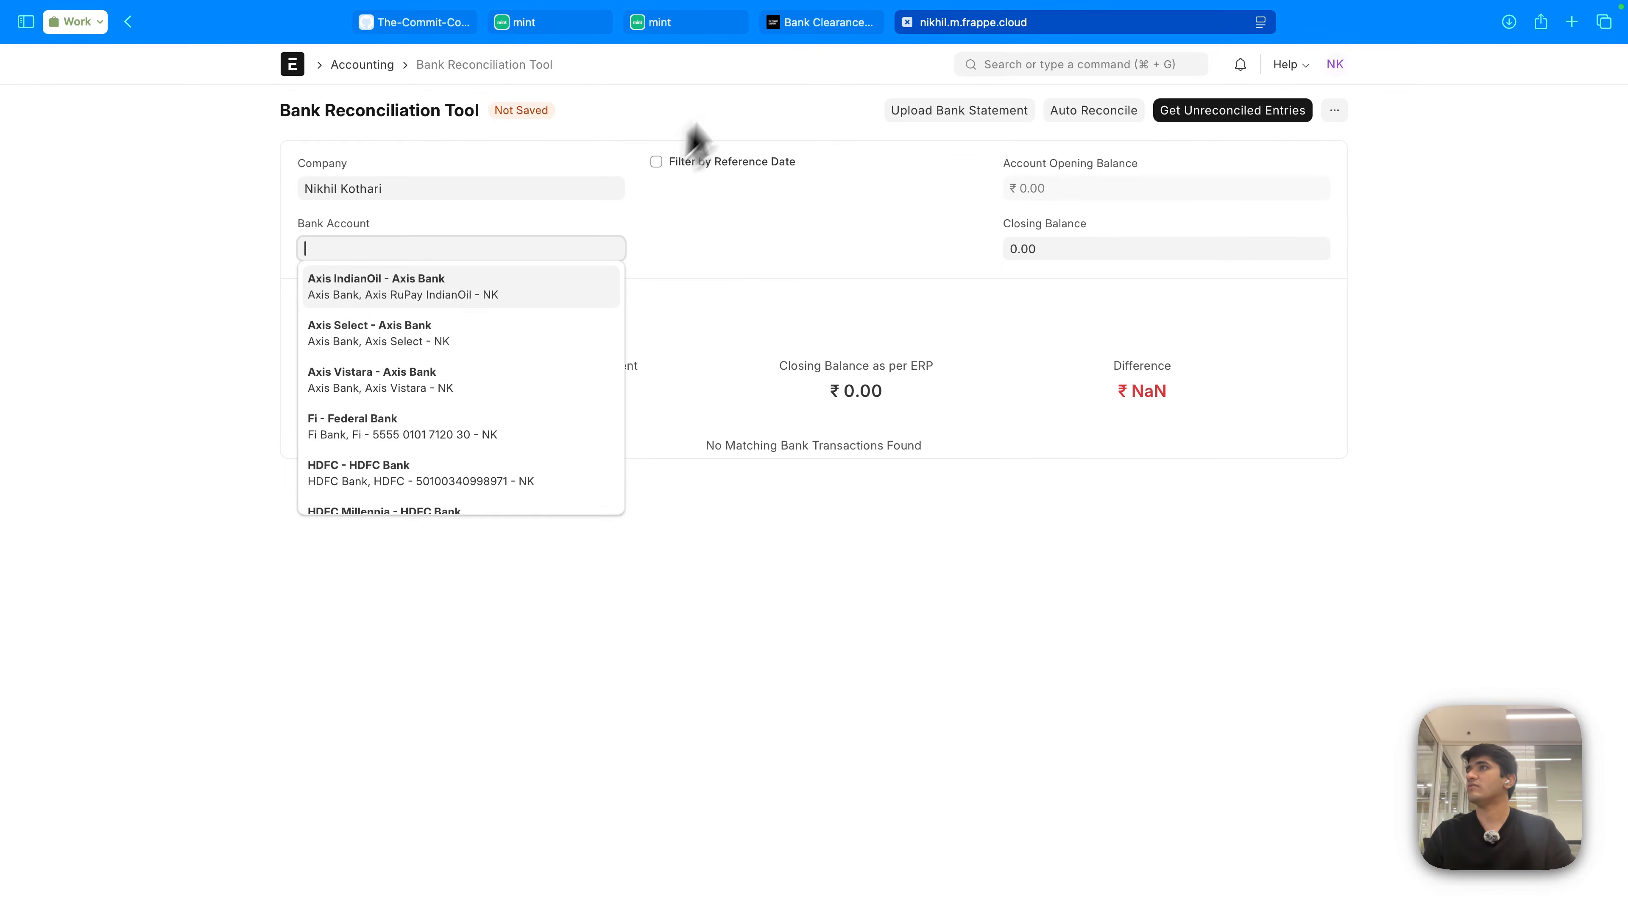
- Open the Bank Reconciliation Tool on the other site via the 'bank recon' search
left_click(821, 23)
left_click(1217, 64)
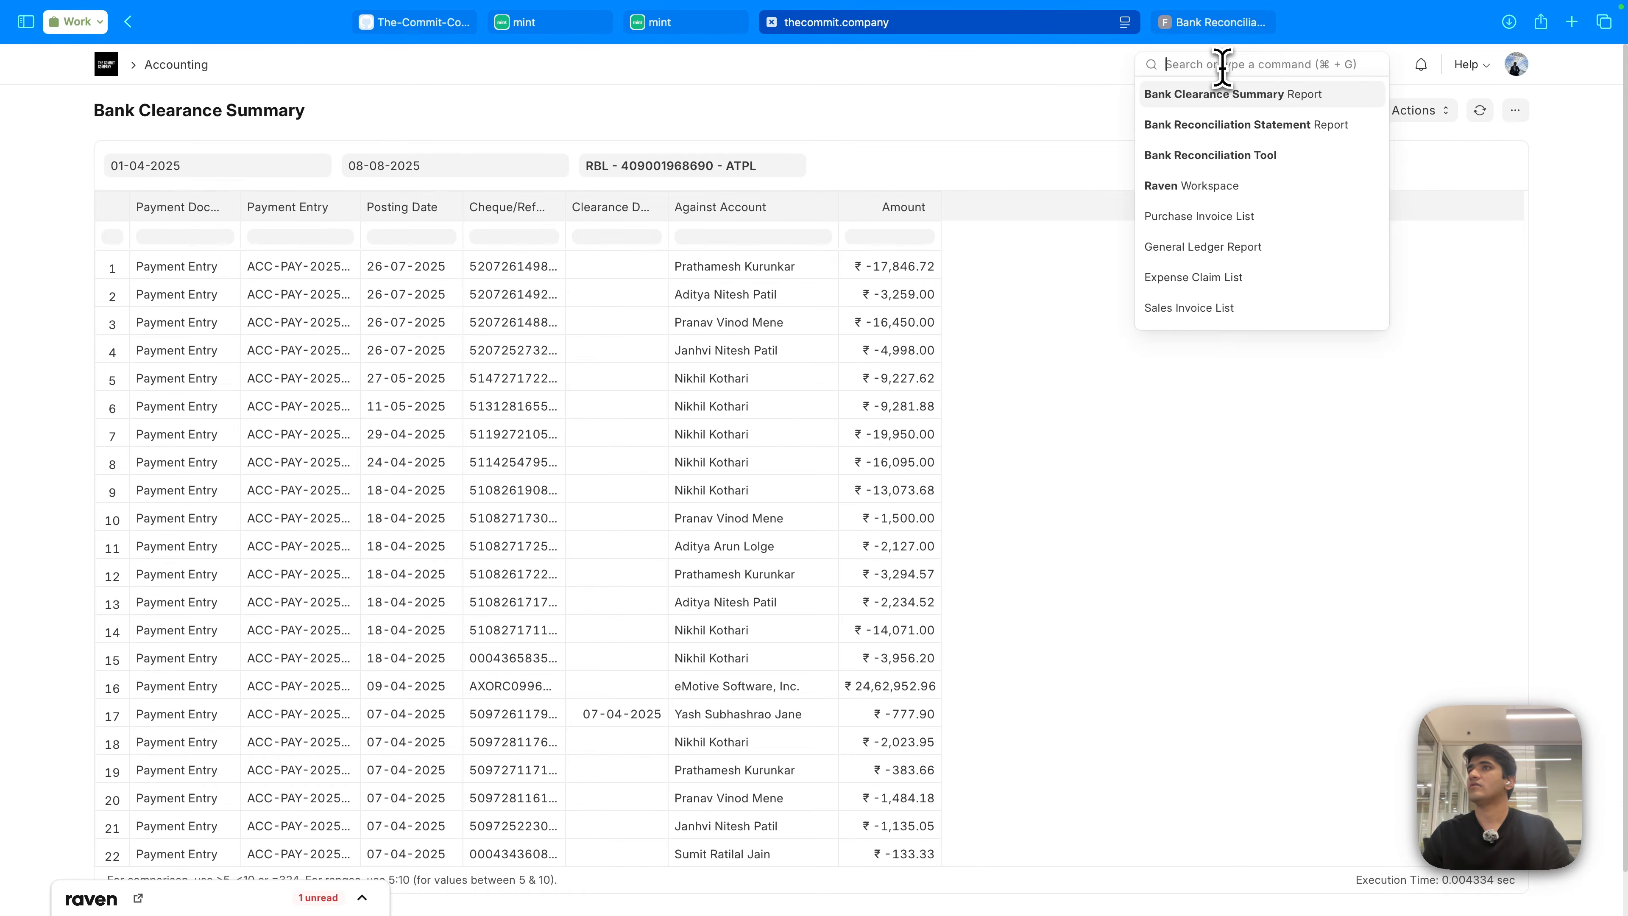
type("bank recon")
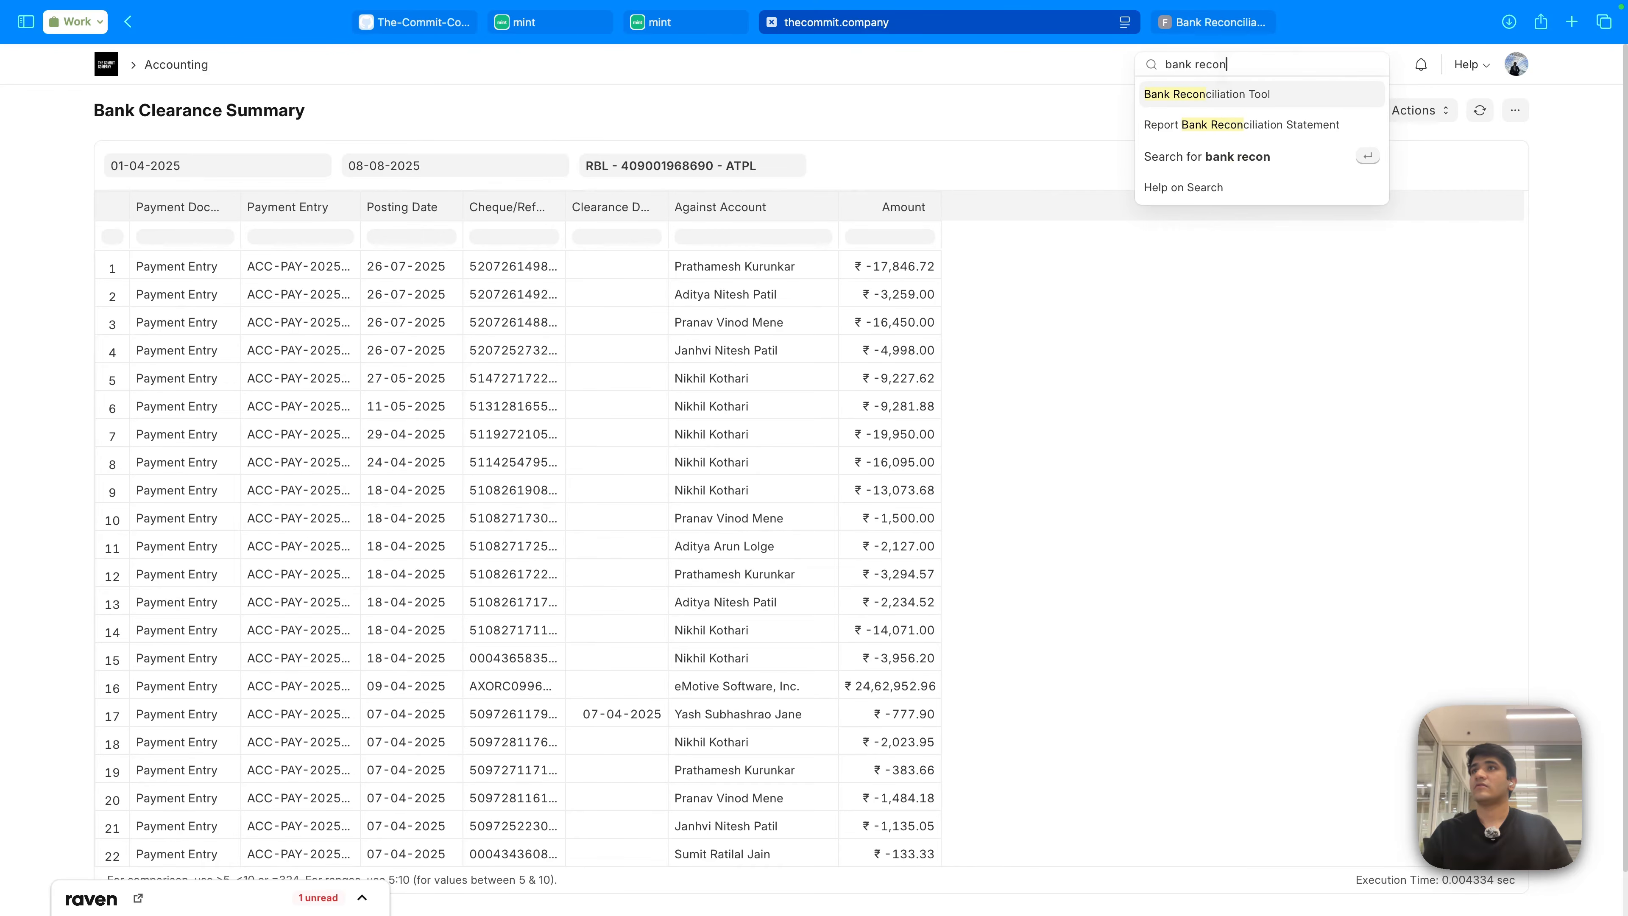
key("Return")
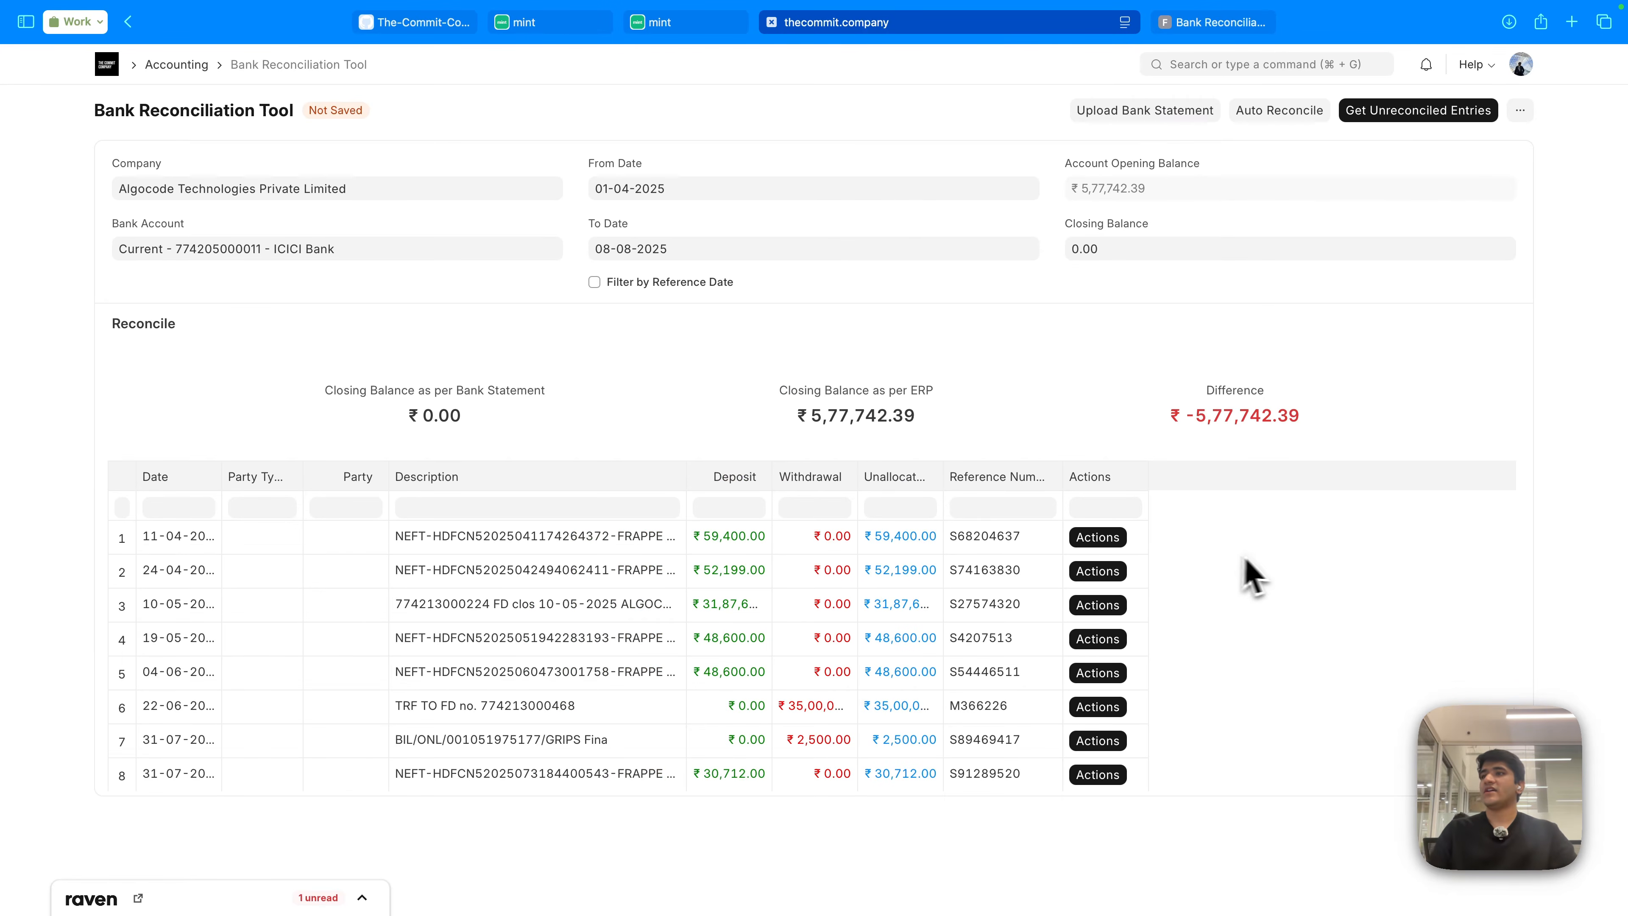
- Reconcile the ₹59,400 deposit, tick Show Only Exact Amount, then close the dialog unchanged
left_click(1096, 542)
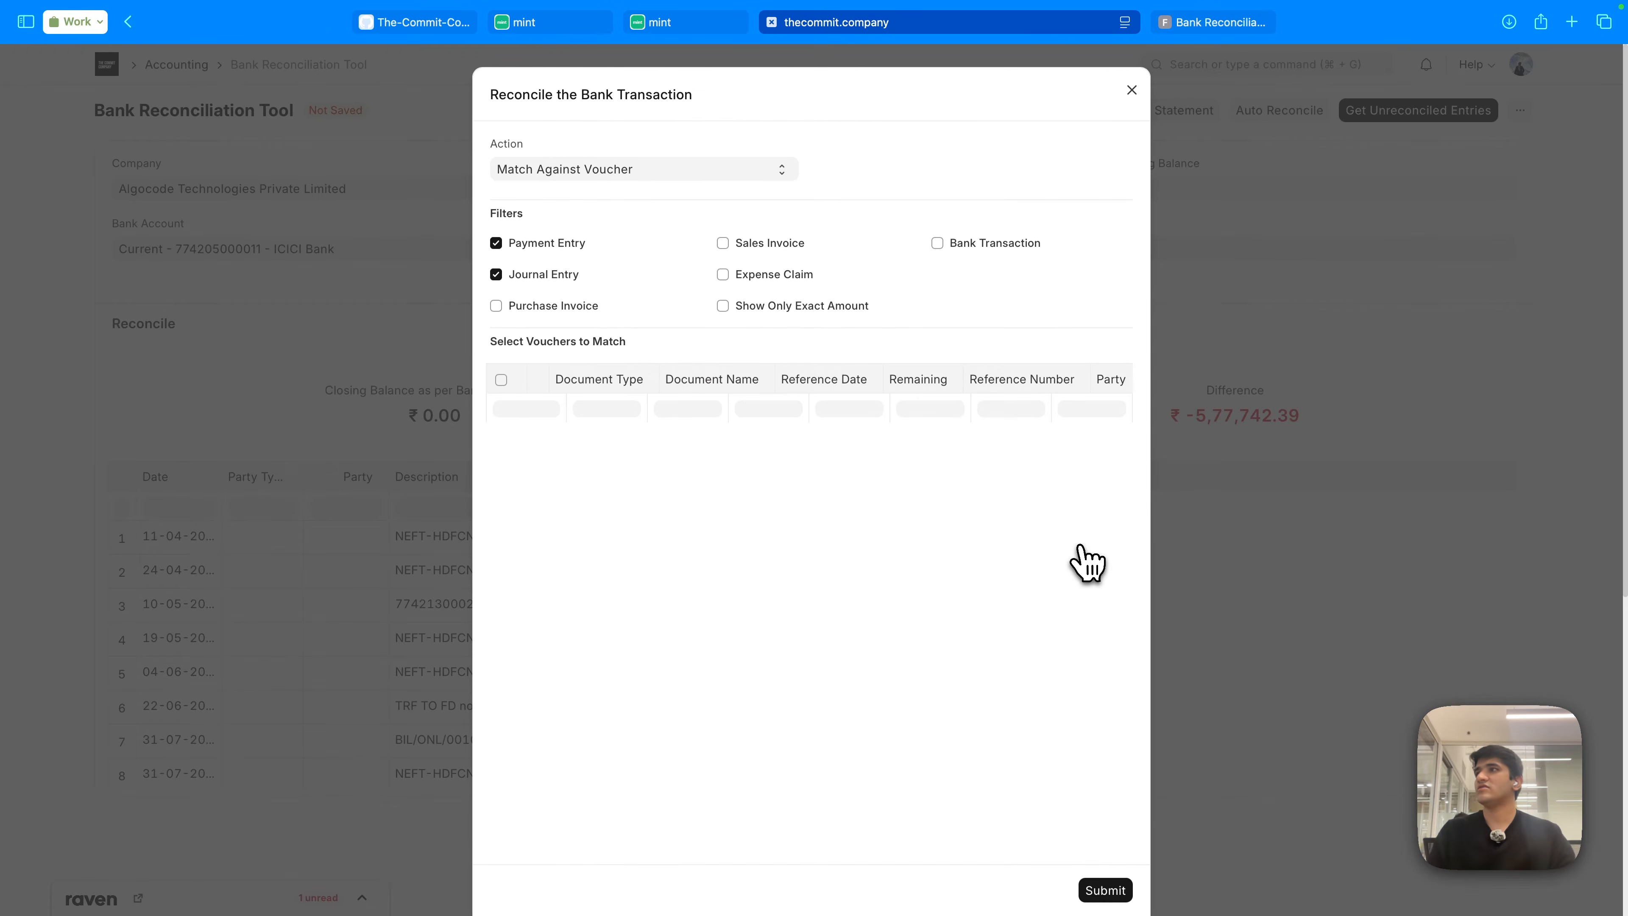
left_click(759, 307)
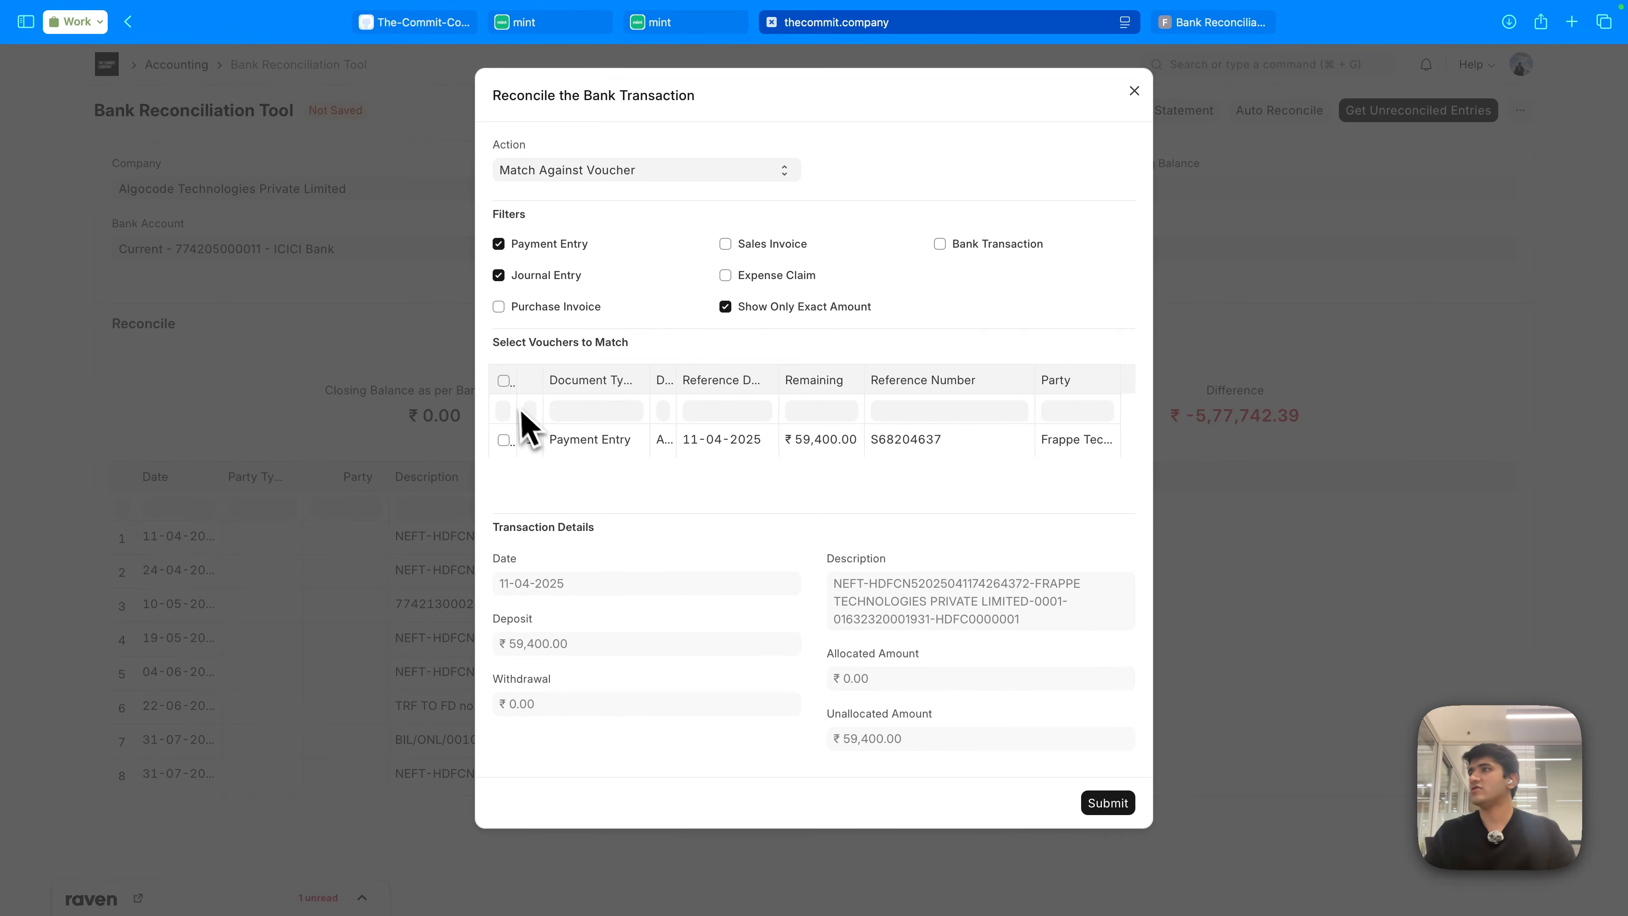
left_click(592, 170)
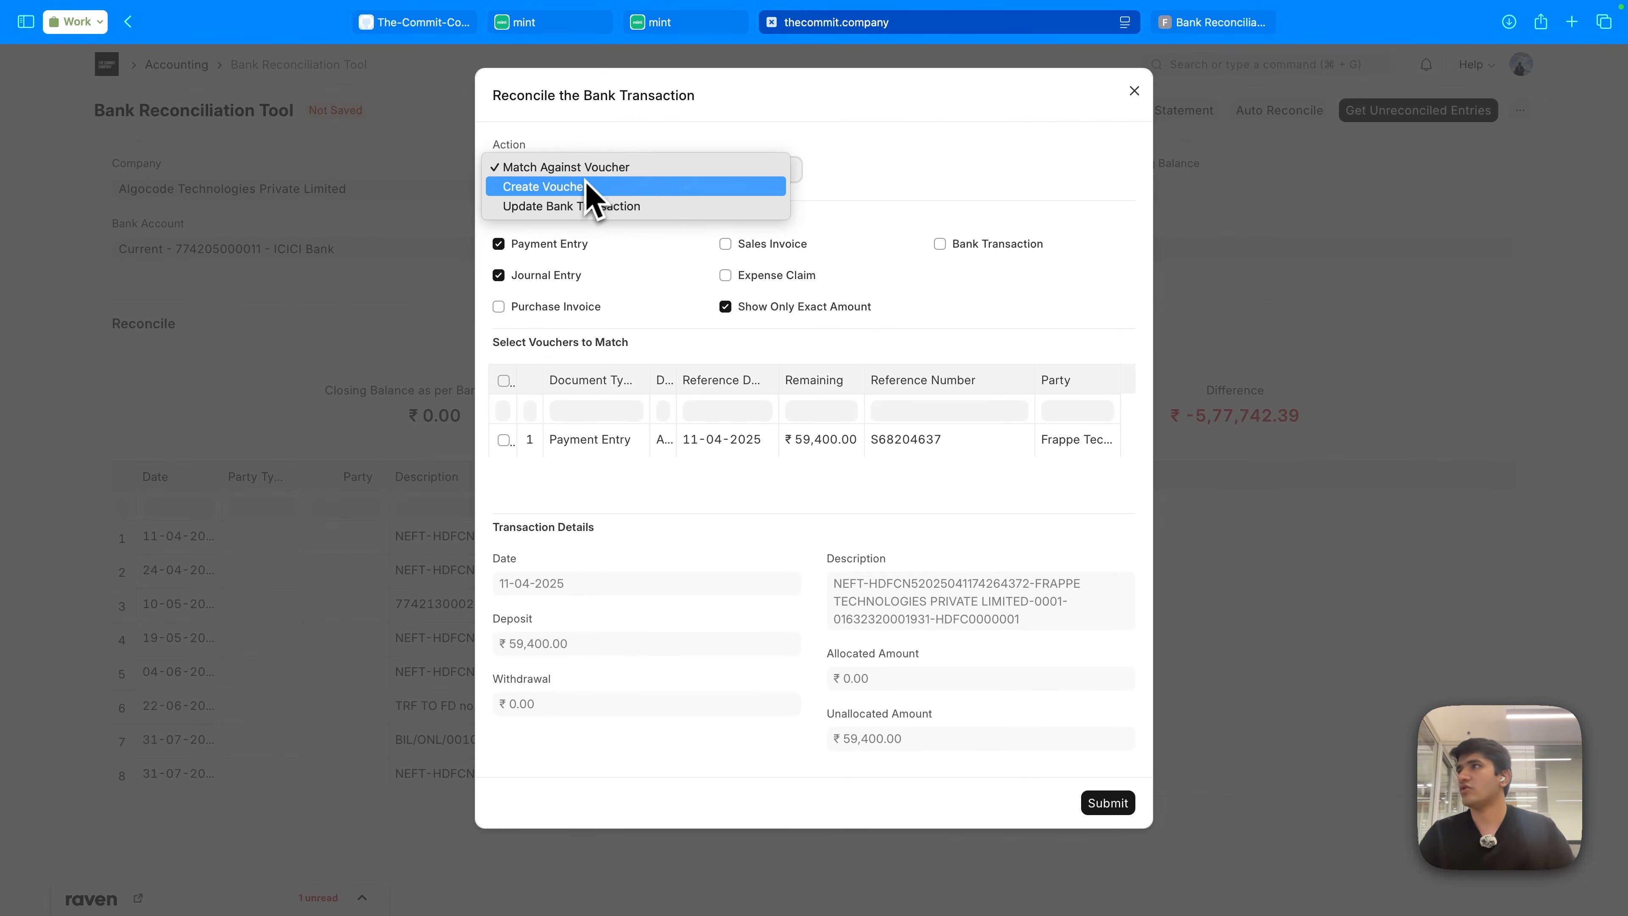
left_click(1007, 160)
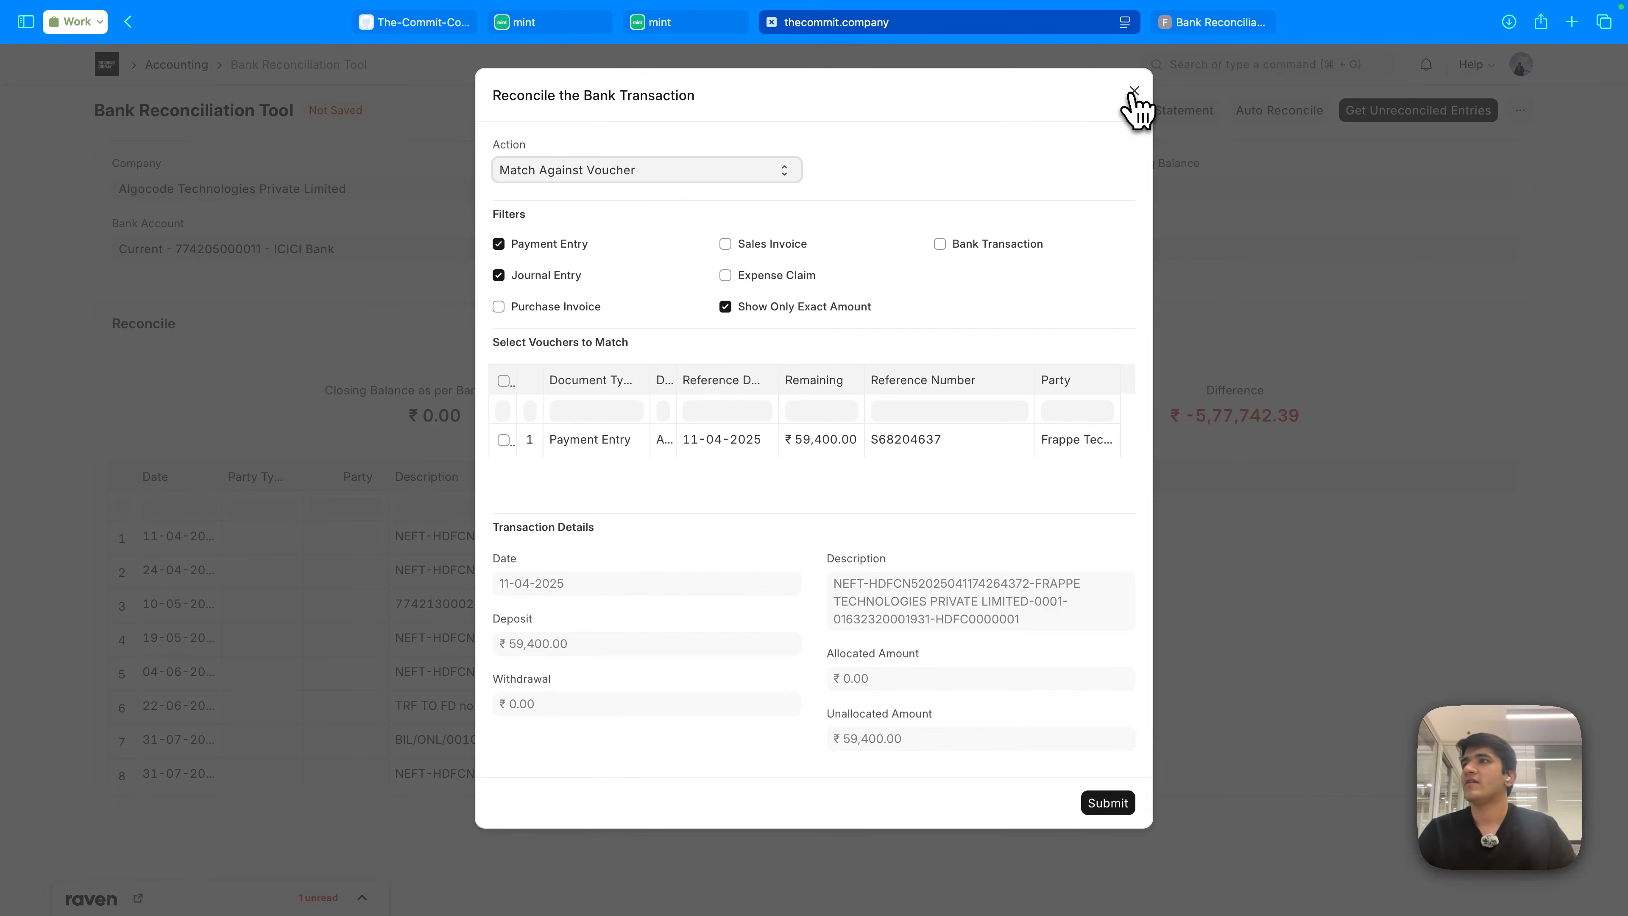
left_click(1134, 91)
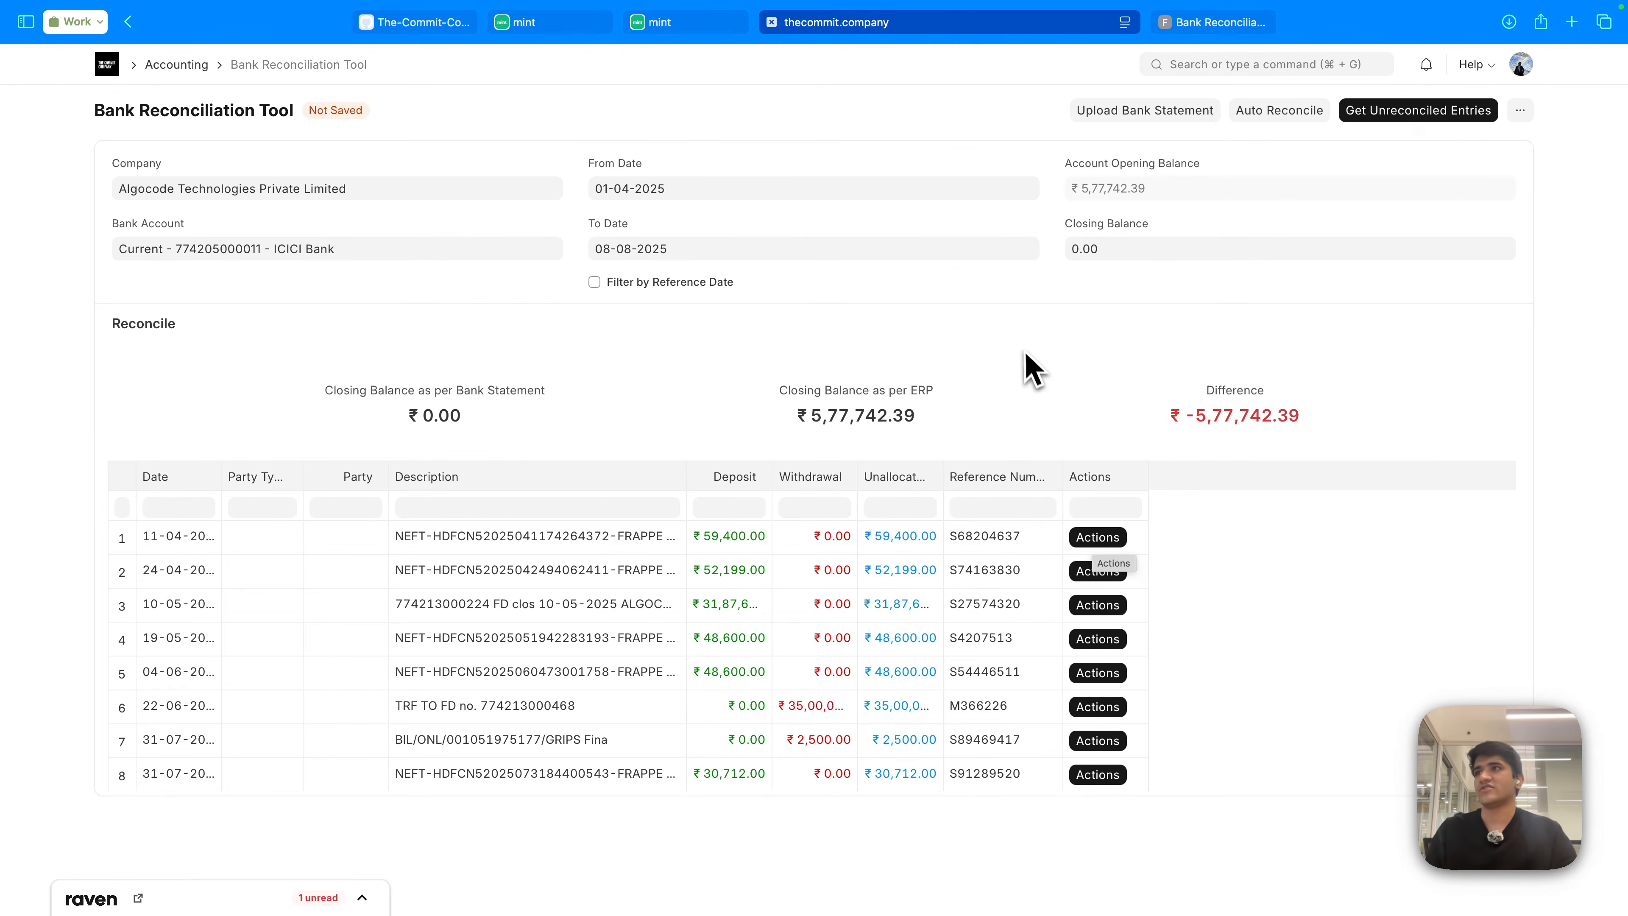
- In Mint, browse the ICICI transactions, ending on 11-04-2025 with its suggested match
left_click(589, 27)
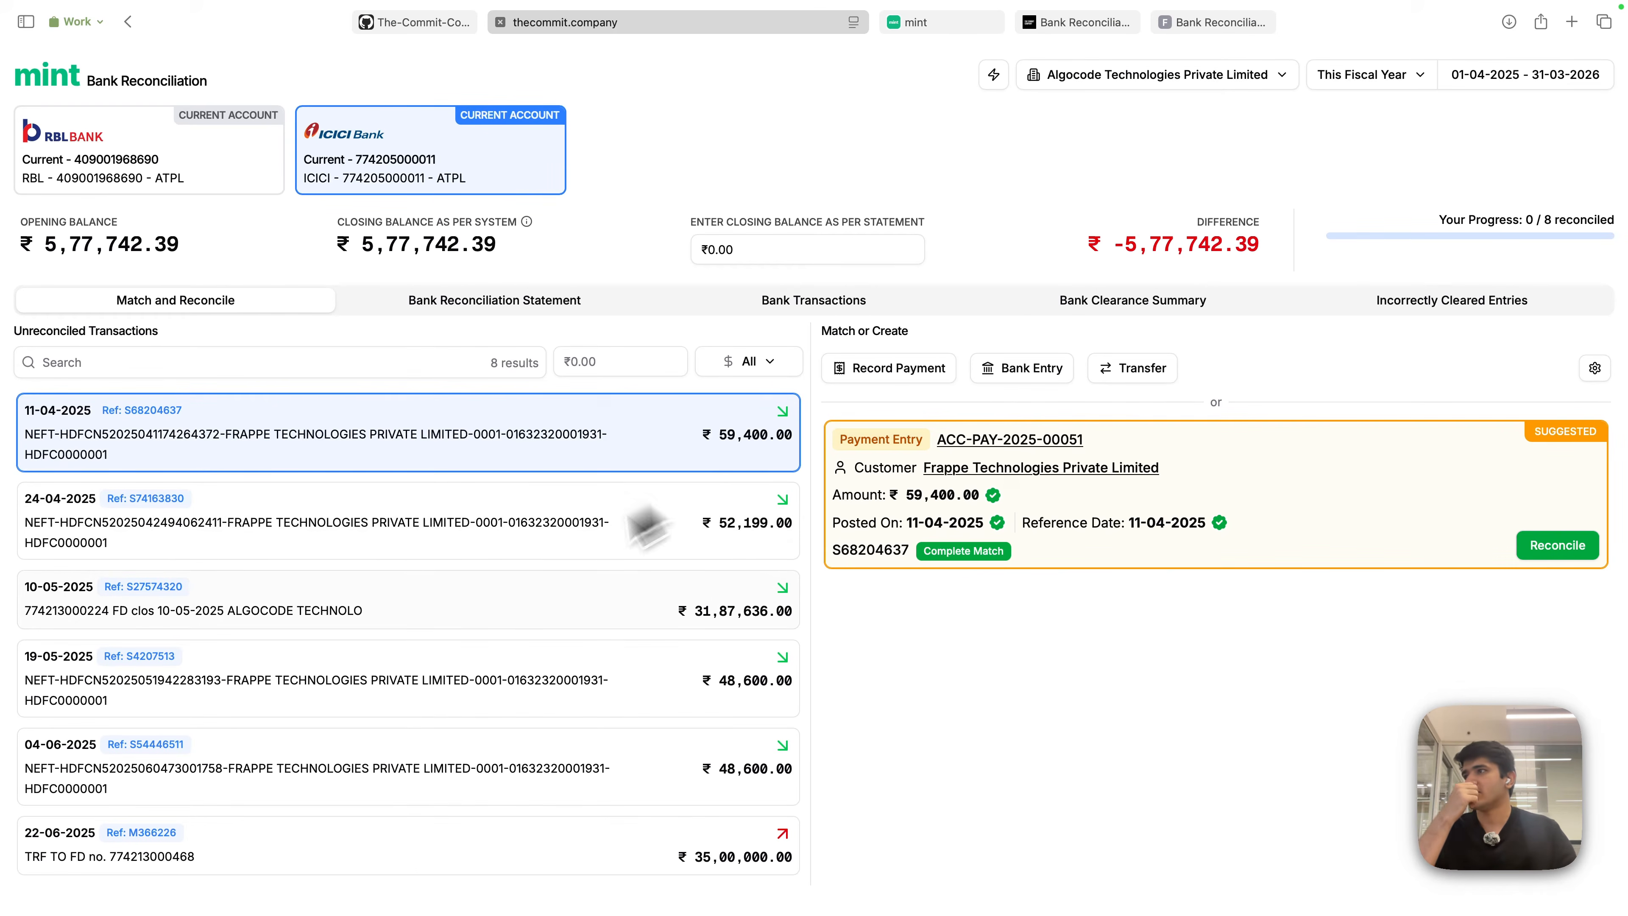
left_click(493, 542)
left_click(477, 609)
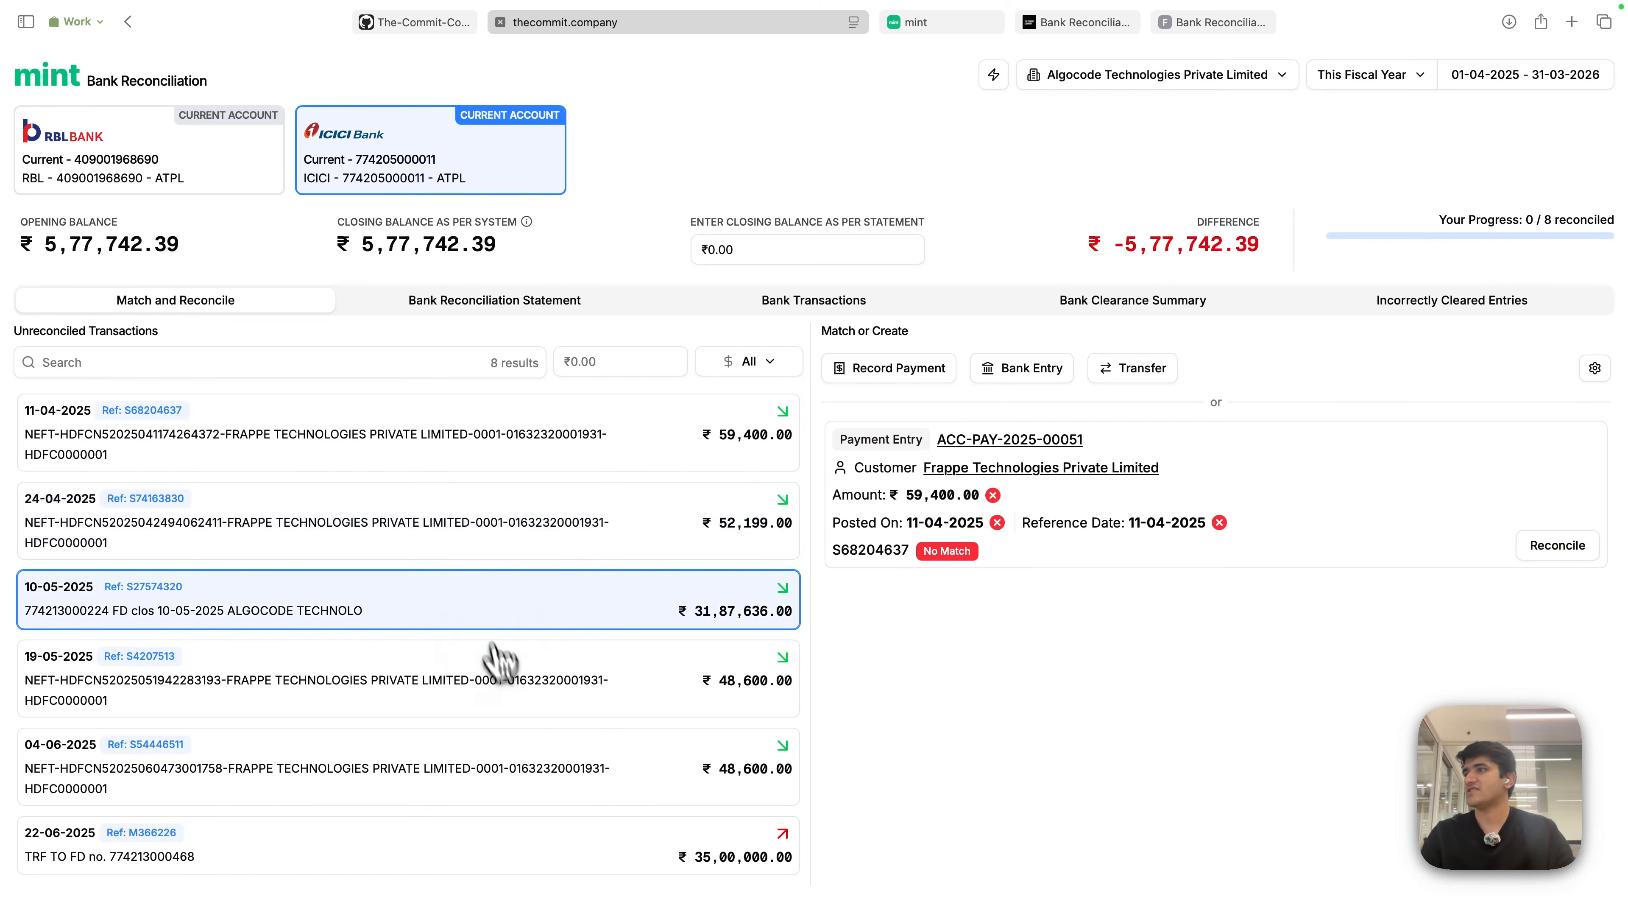
left_click(521, 705)
left_click(519, 777)
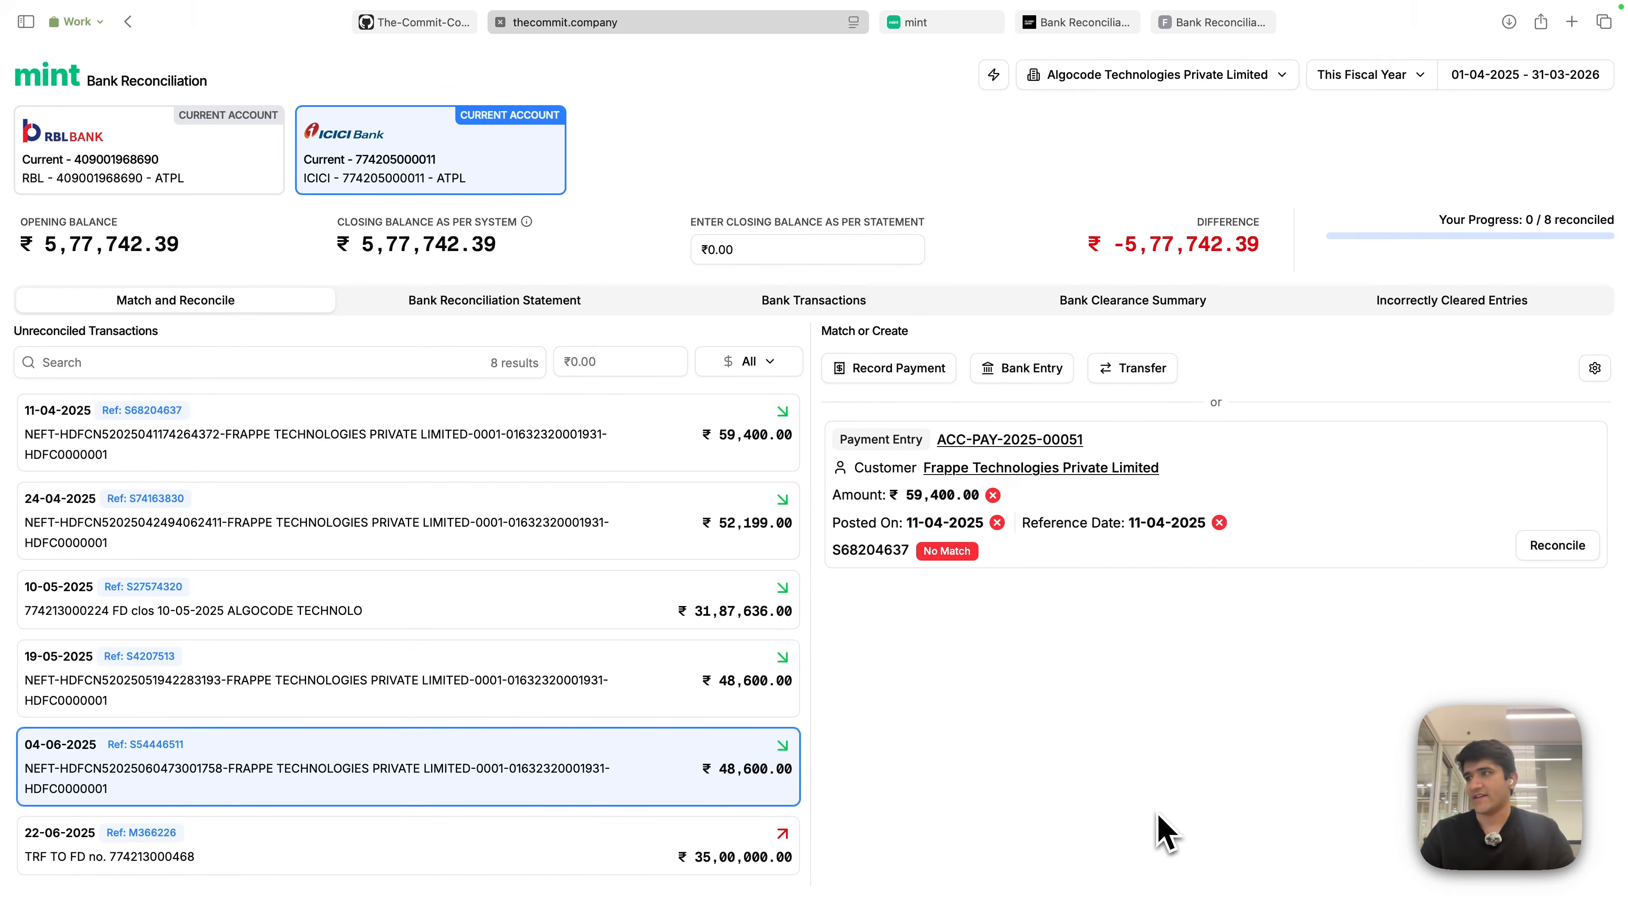
left_click(505, 468)
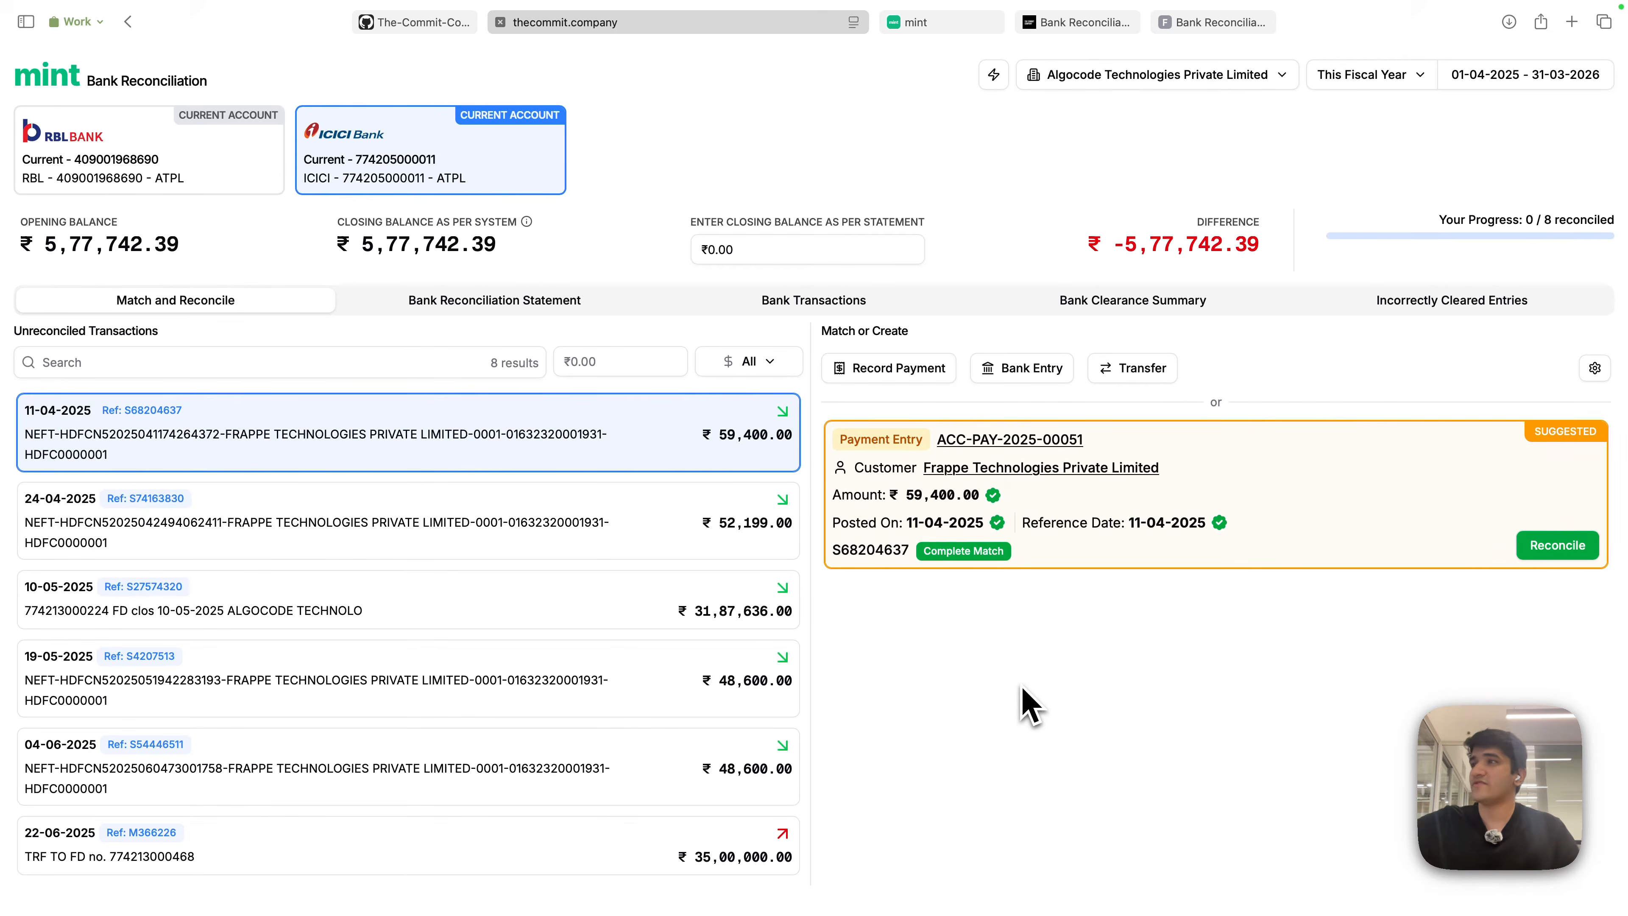
- Search the unreconciled transactions for 'Swi', then clear the search
left_click(712, 198)
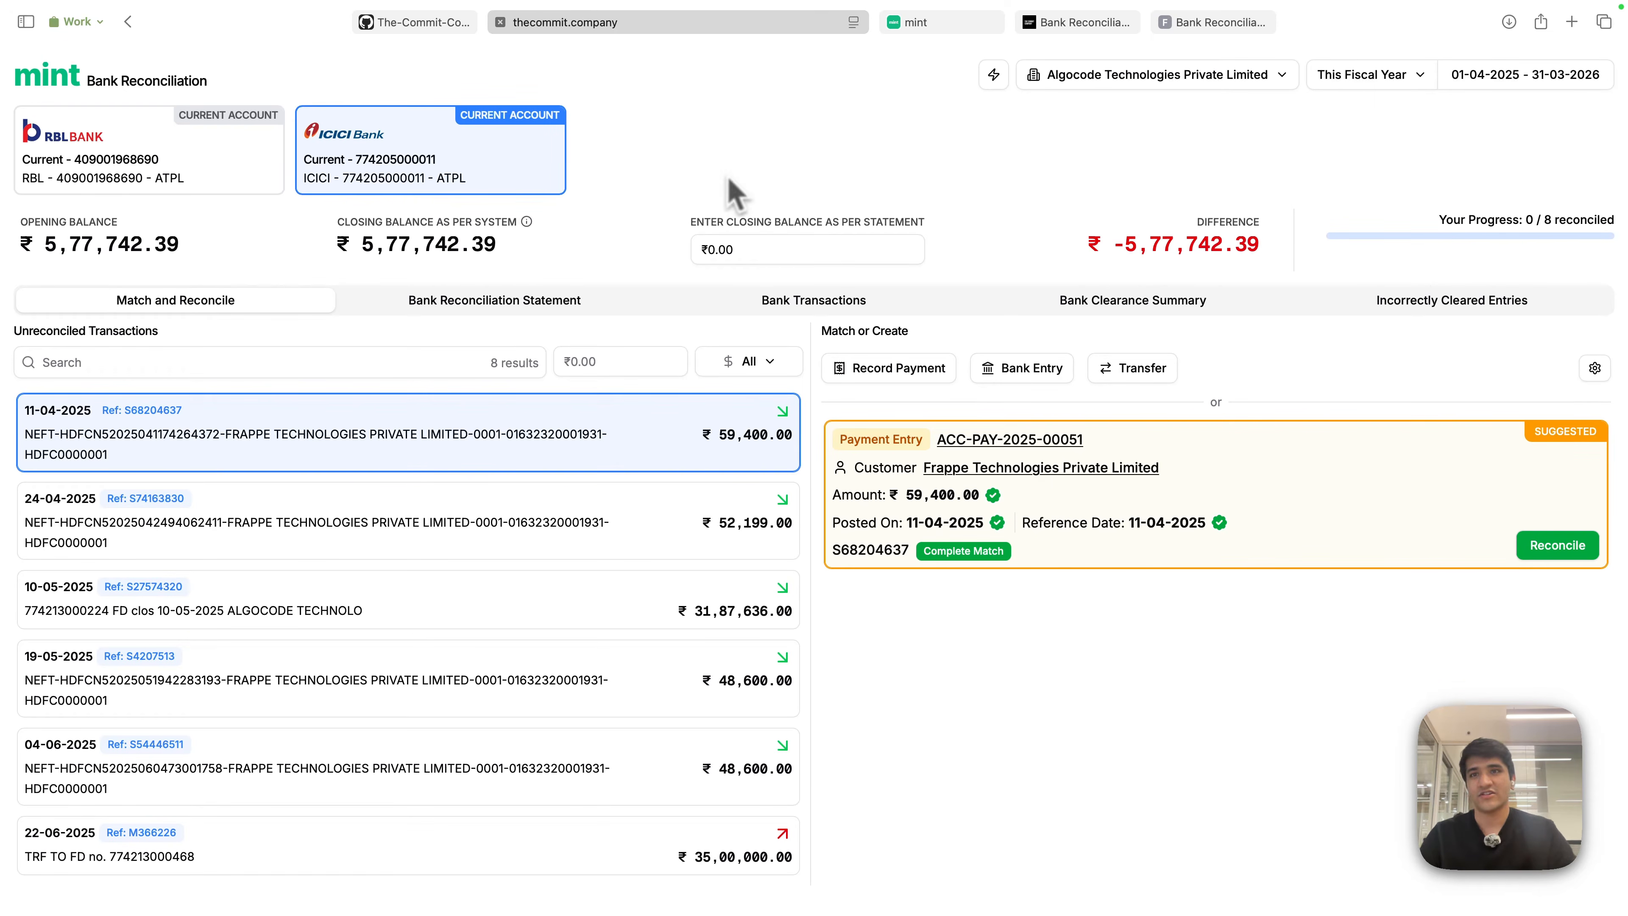
left_click(275, 363)
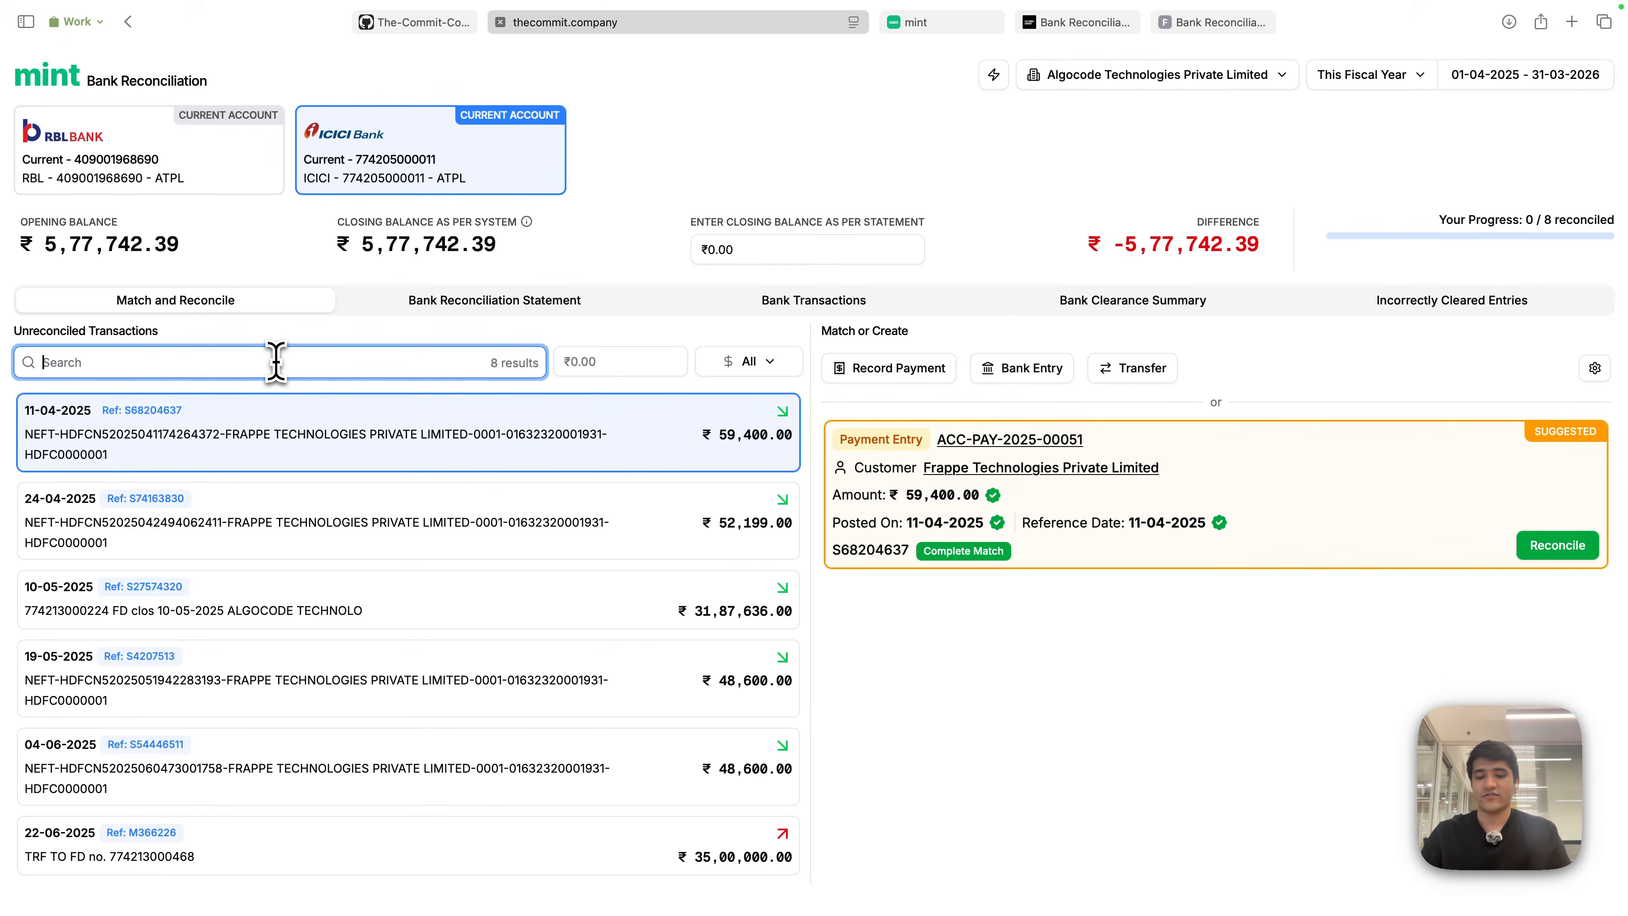
type("Swi")
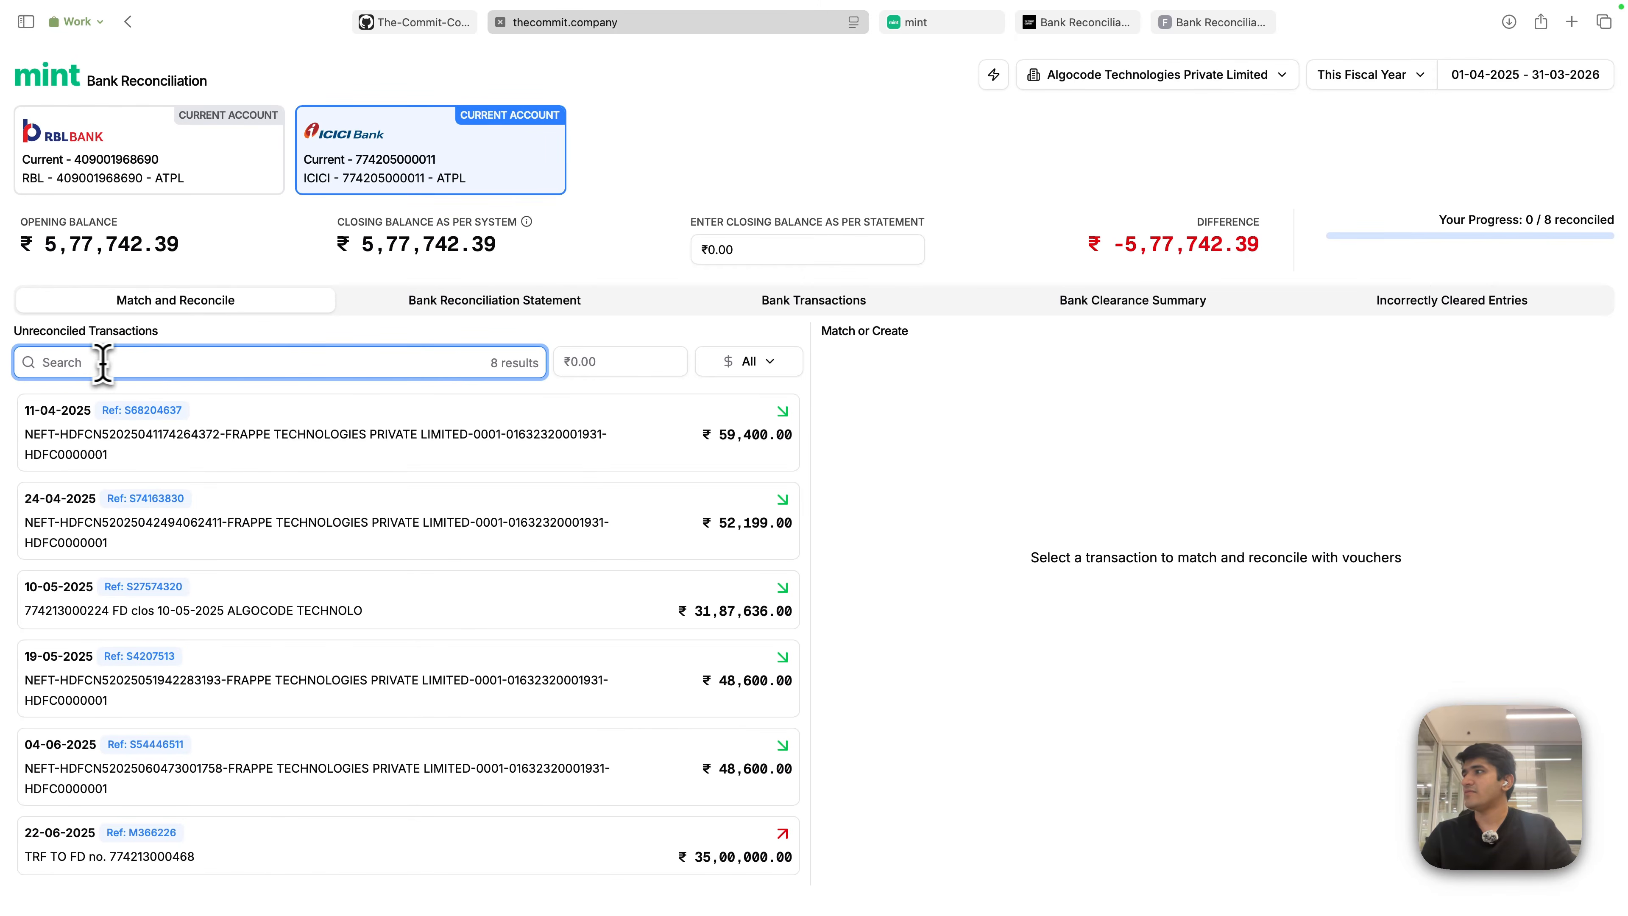
left_click(798, 159)
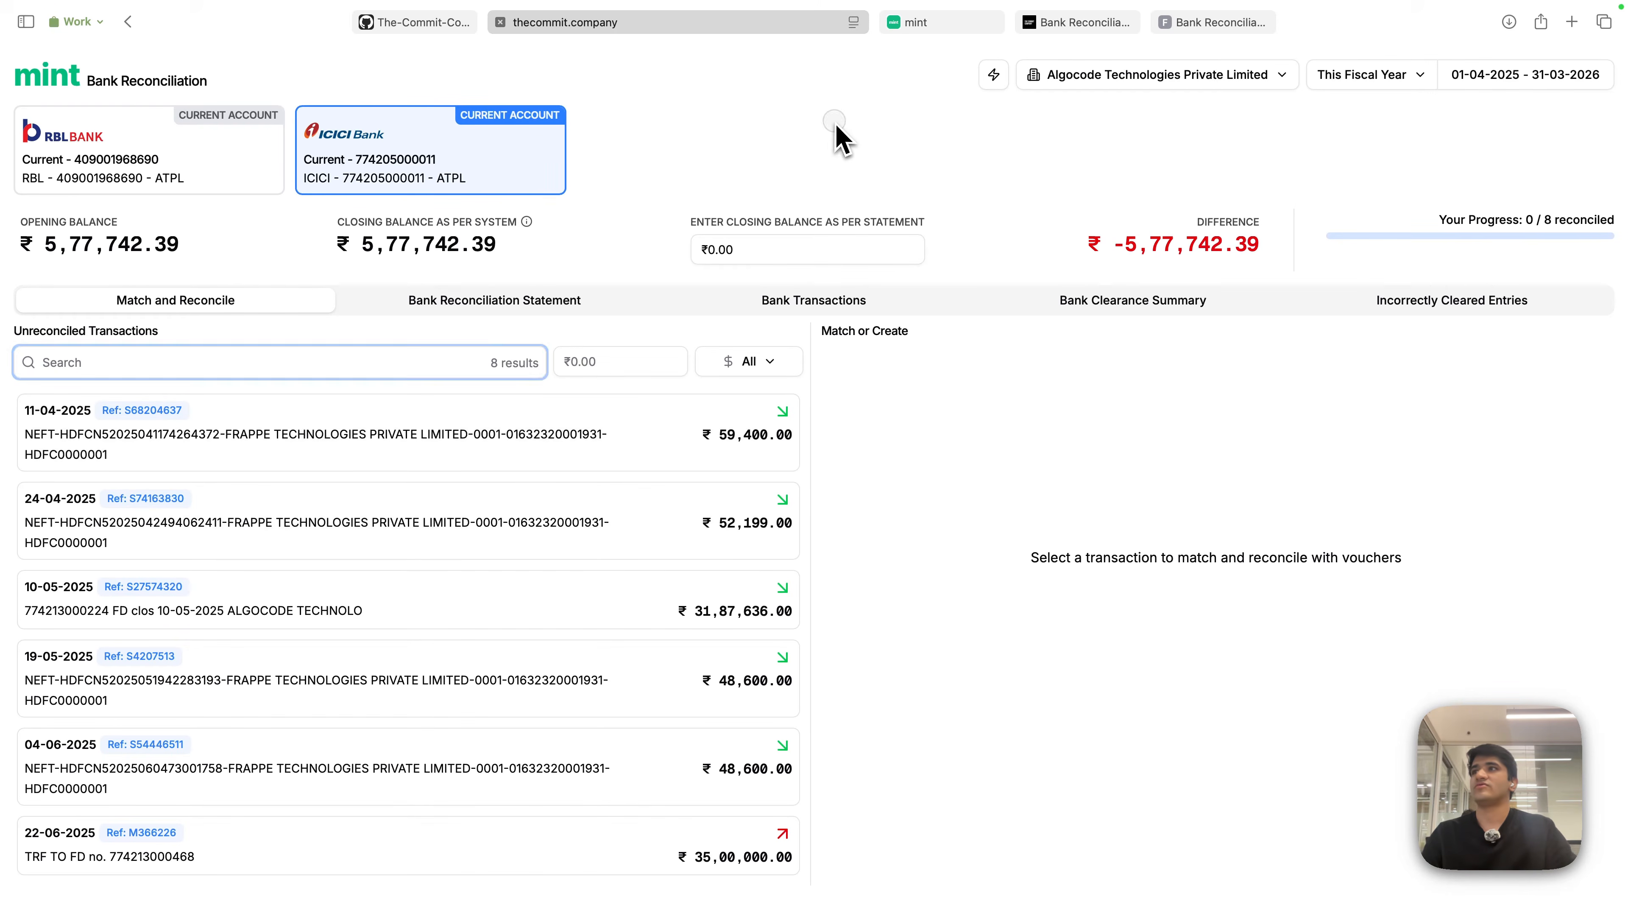
- Open the Axis Select credit card account and search its unreconciled transactions for 'Swiggy'
left_click(948, 23)
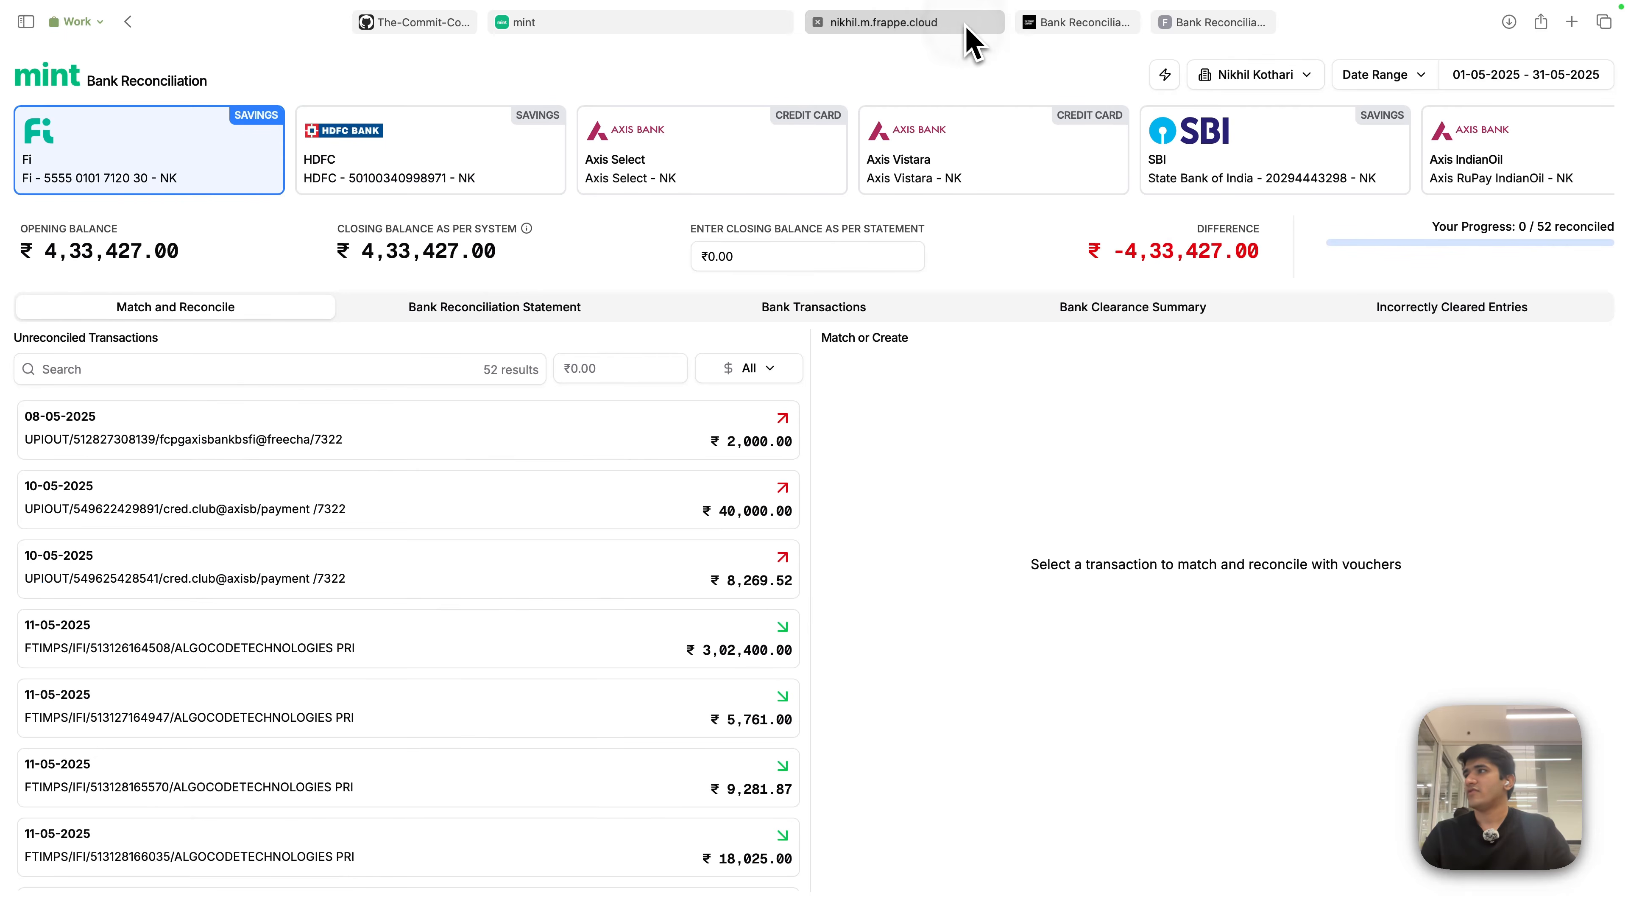
left_click(740, 176)
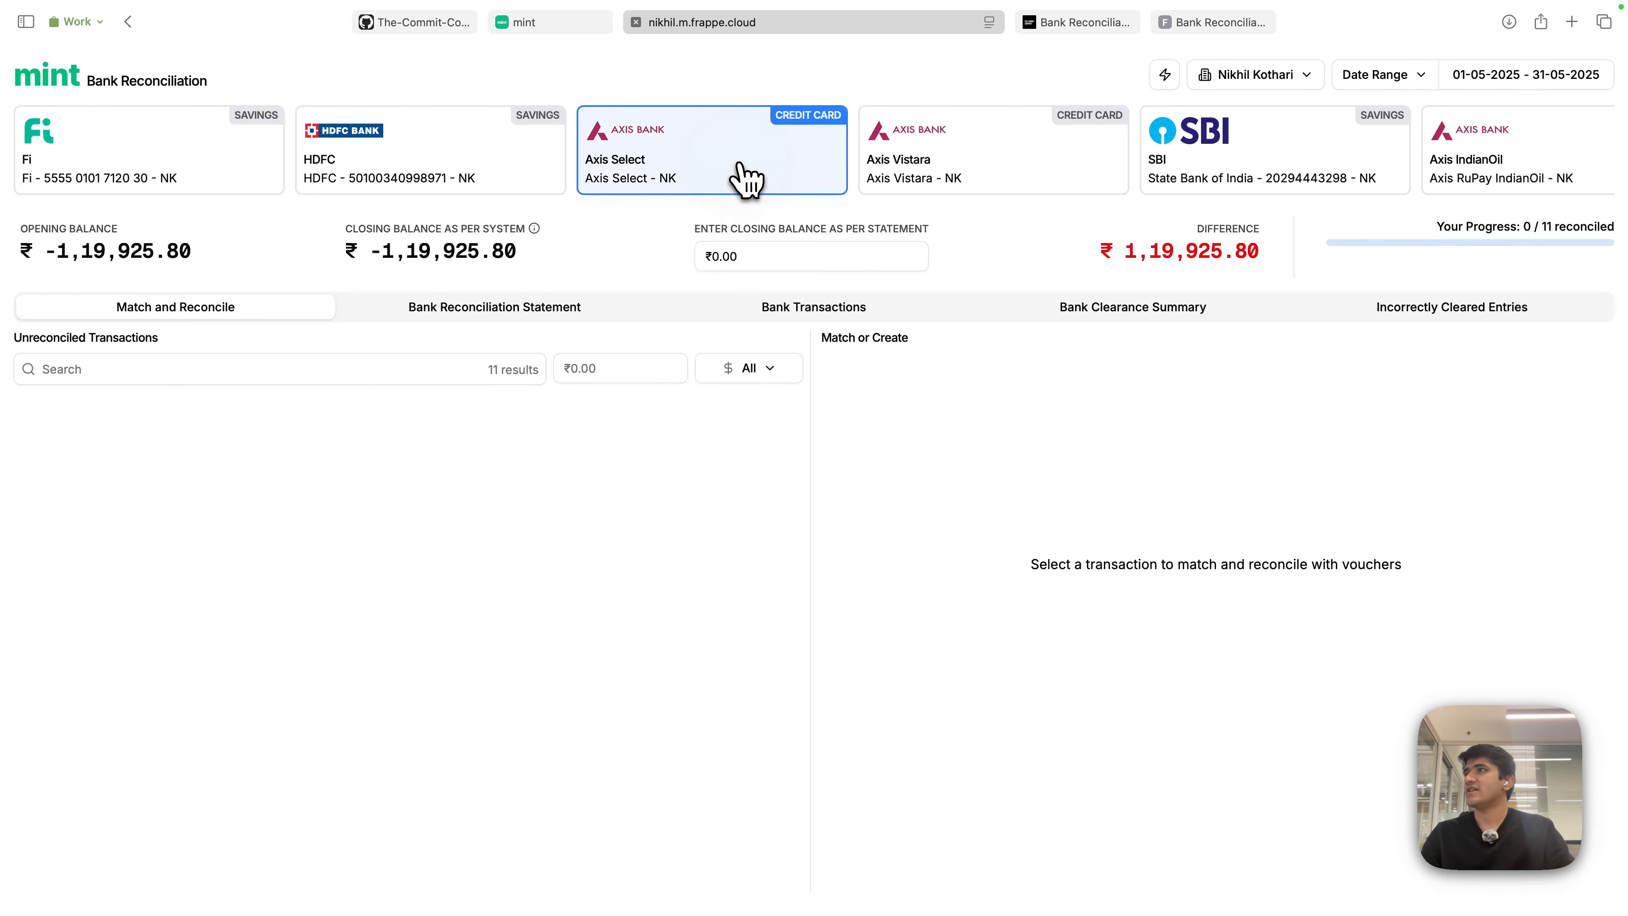
left_click(131, 370)
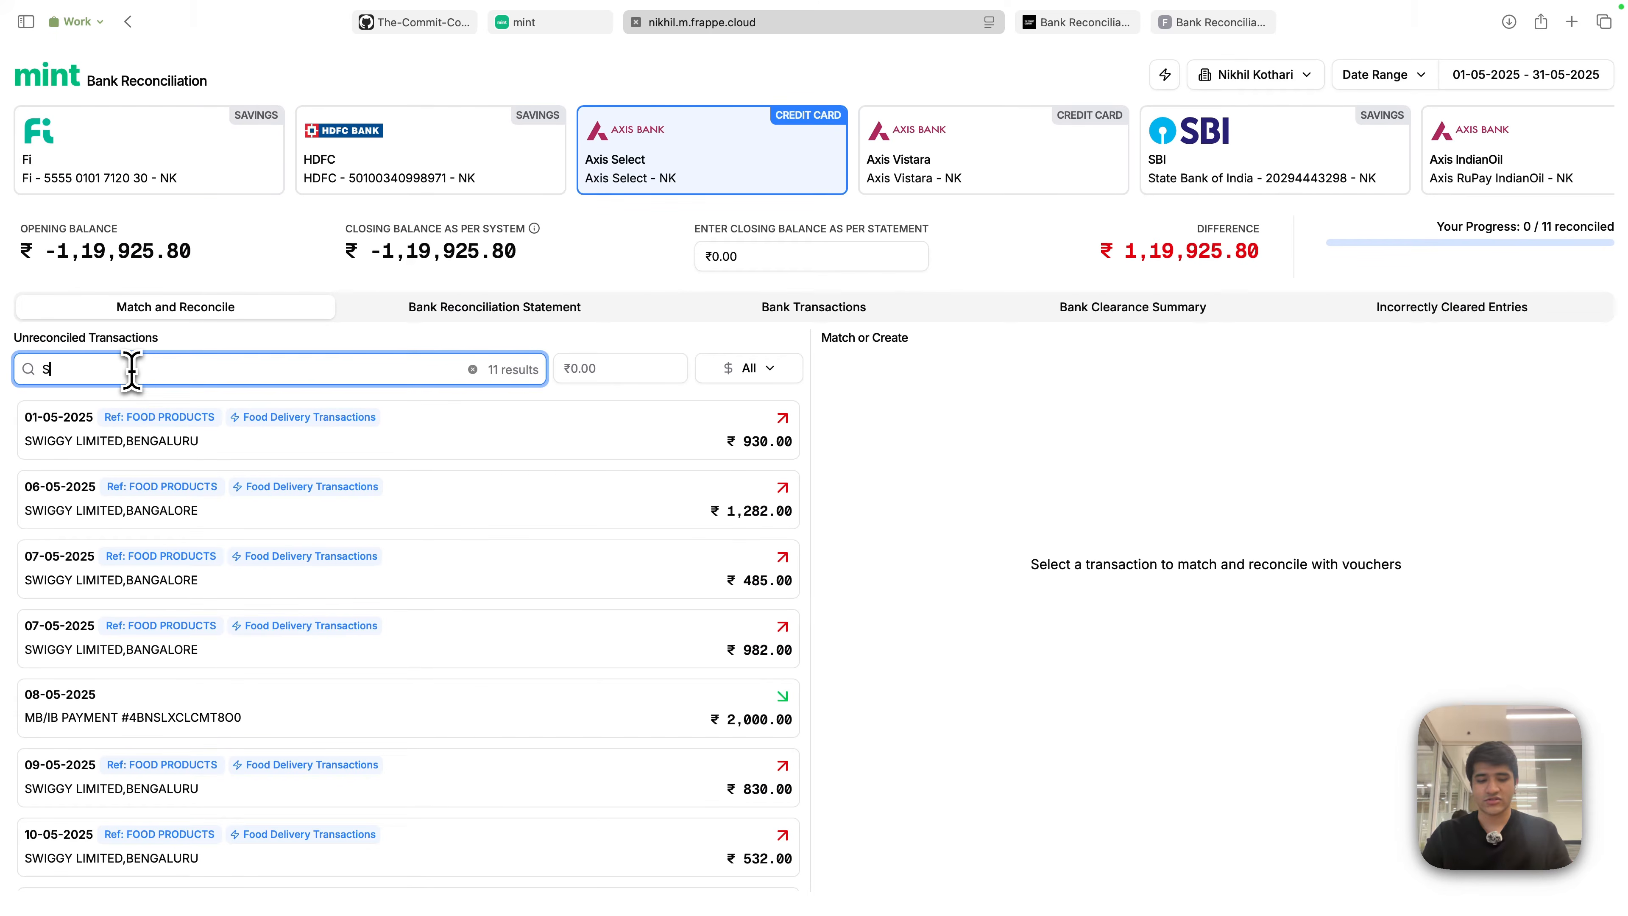
scroll(186, 577, "down", 5)
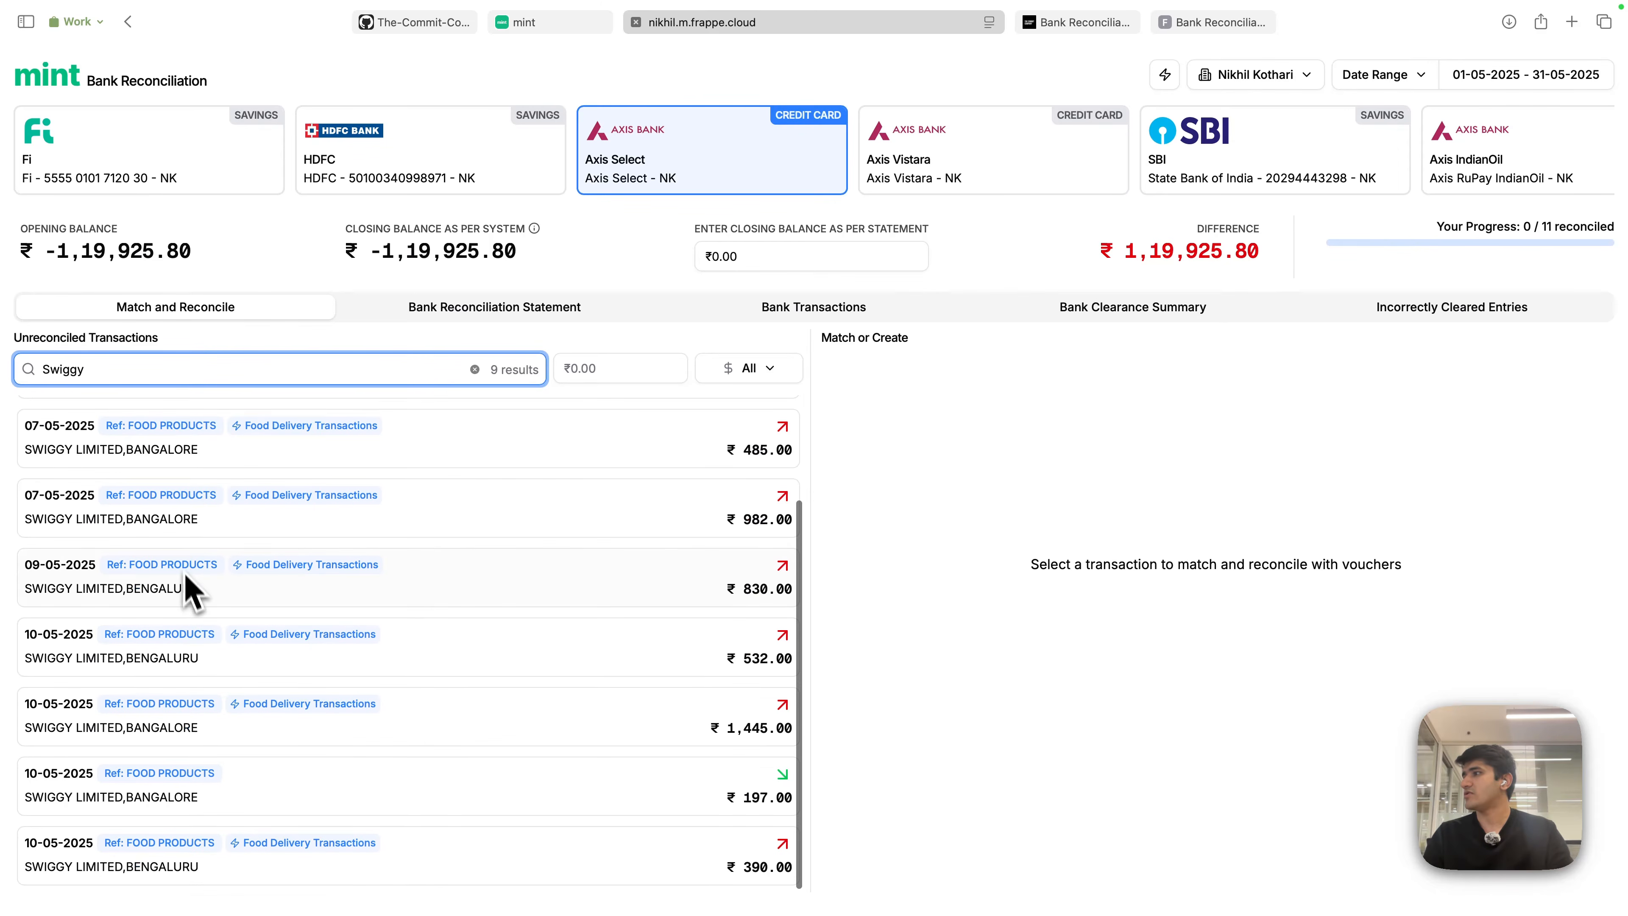
scroll(192, 513, "up", 3)
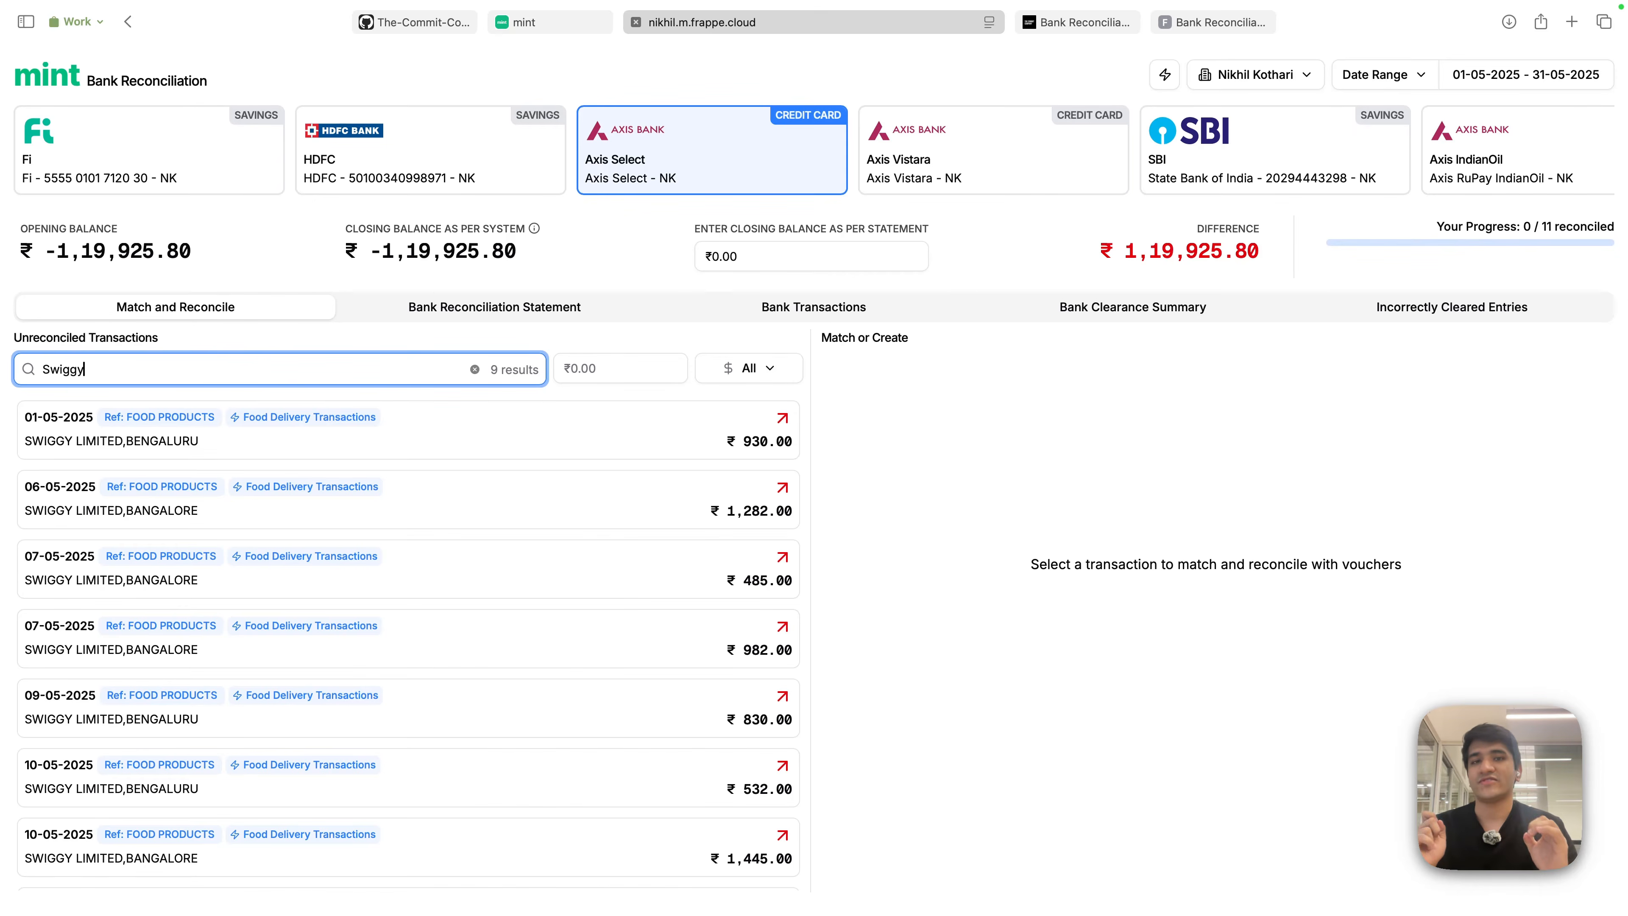
left_click(682, 78)
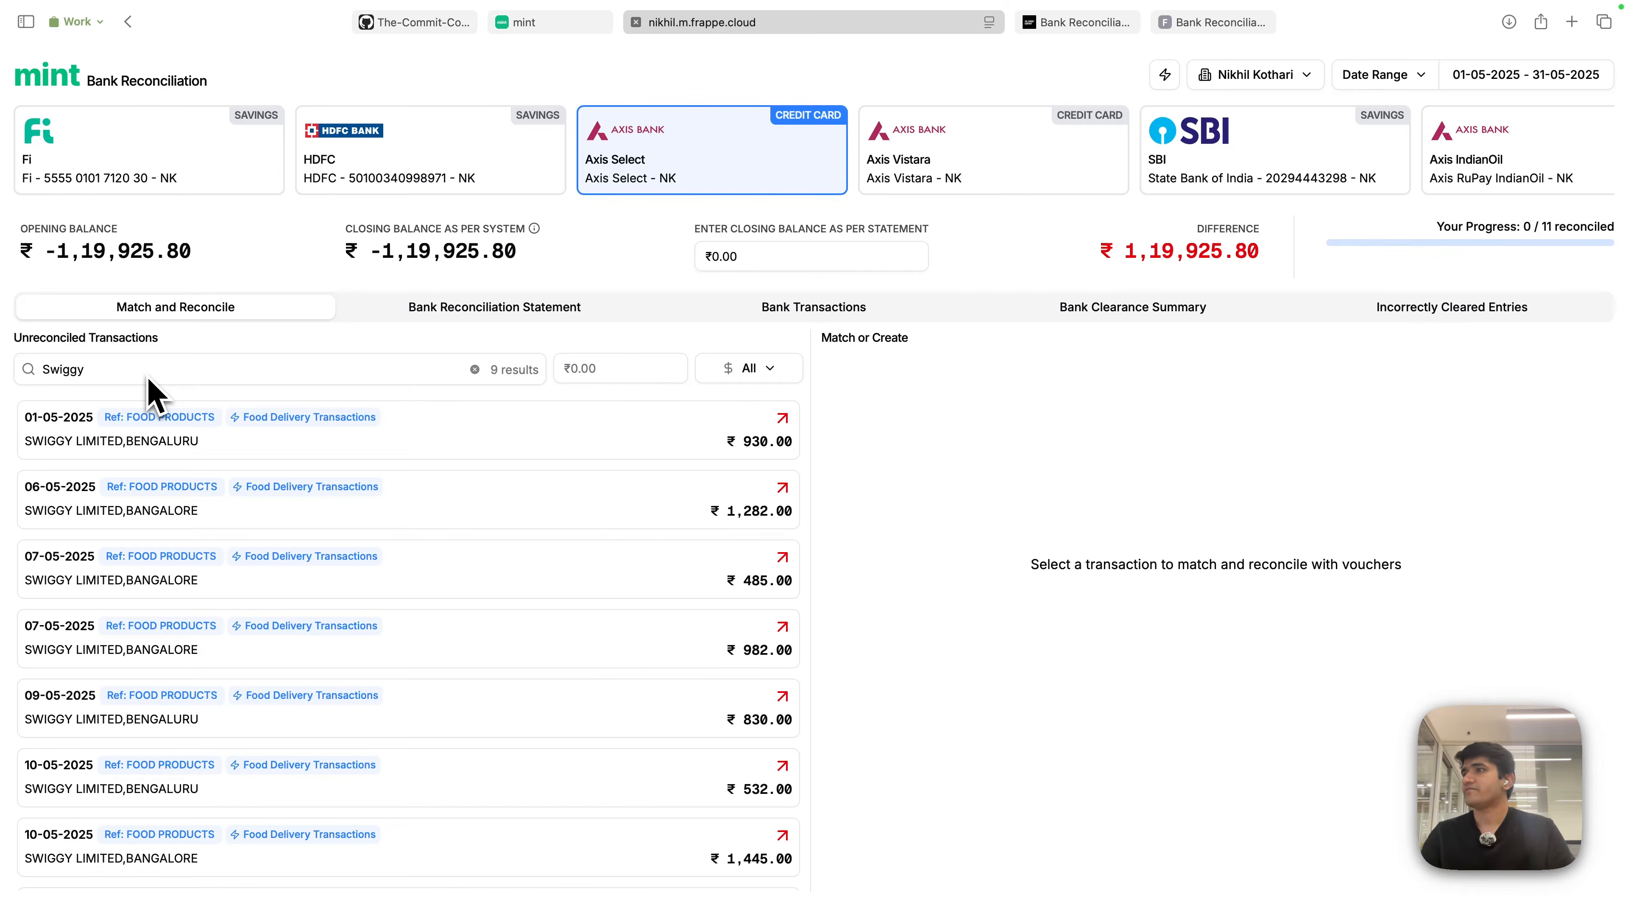
left_click(646, 368)
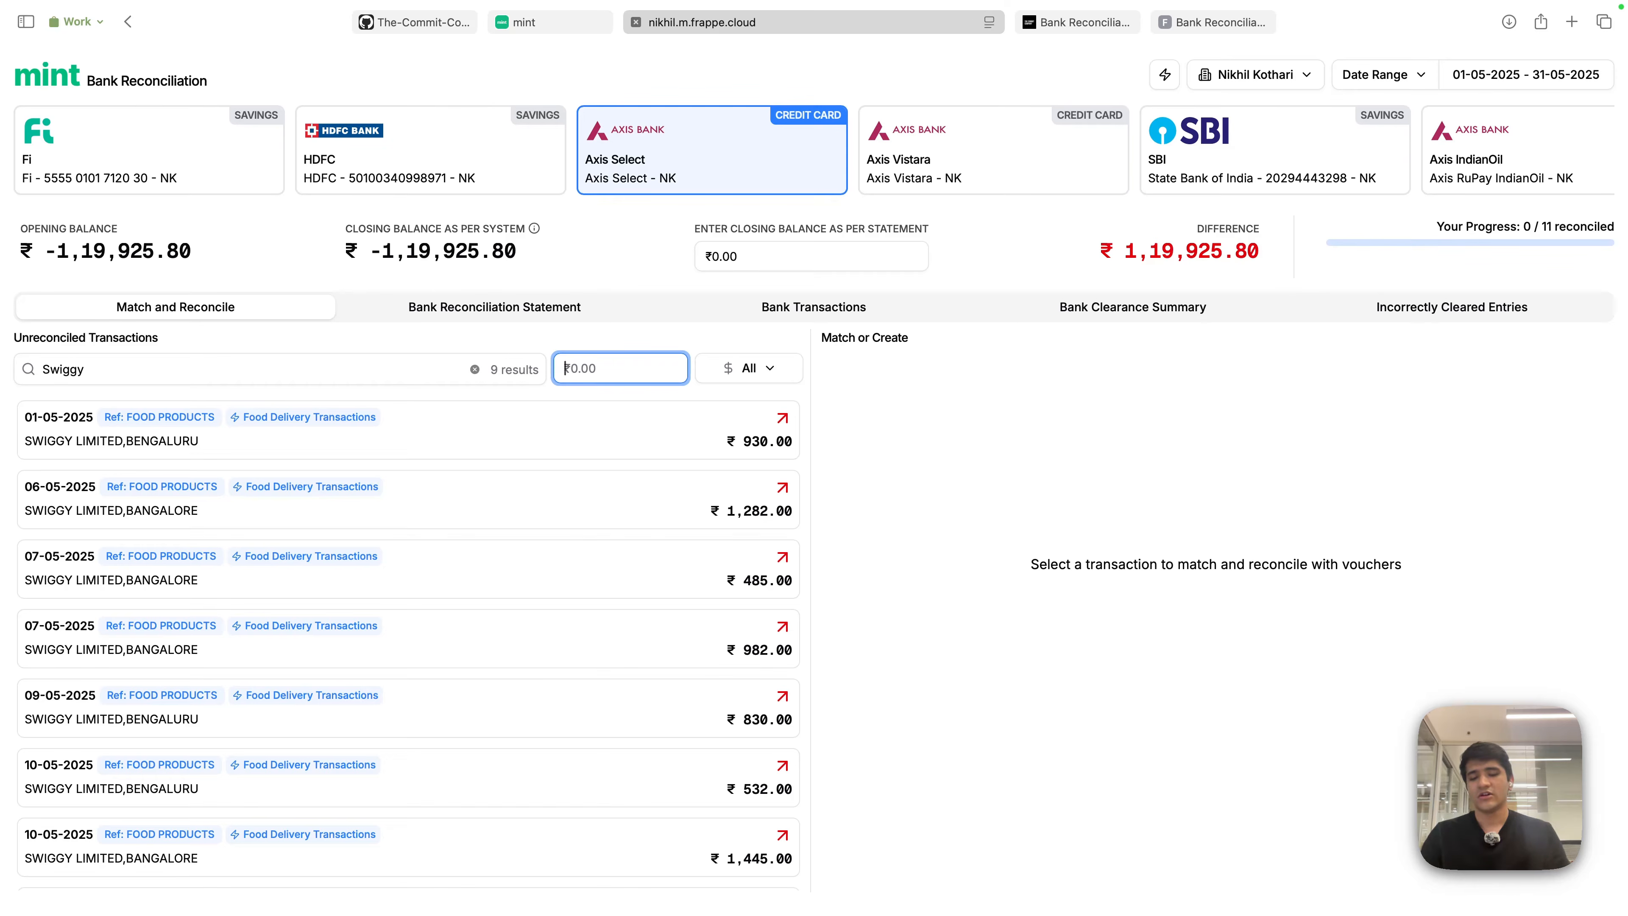
- Narrow the Swiggy results to amount 485 and try the Debits and Credits type filters
left_click(106, 372)
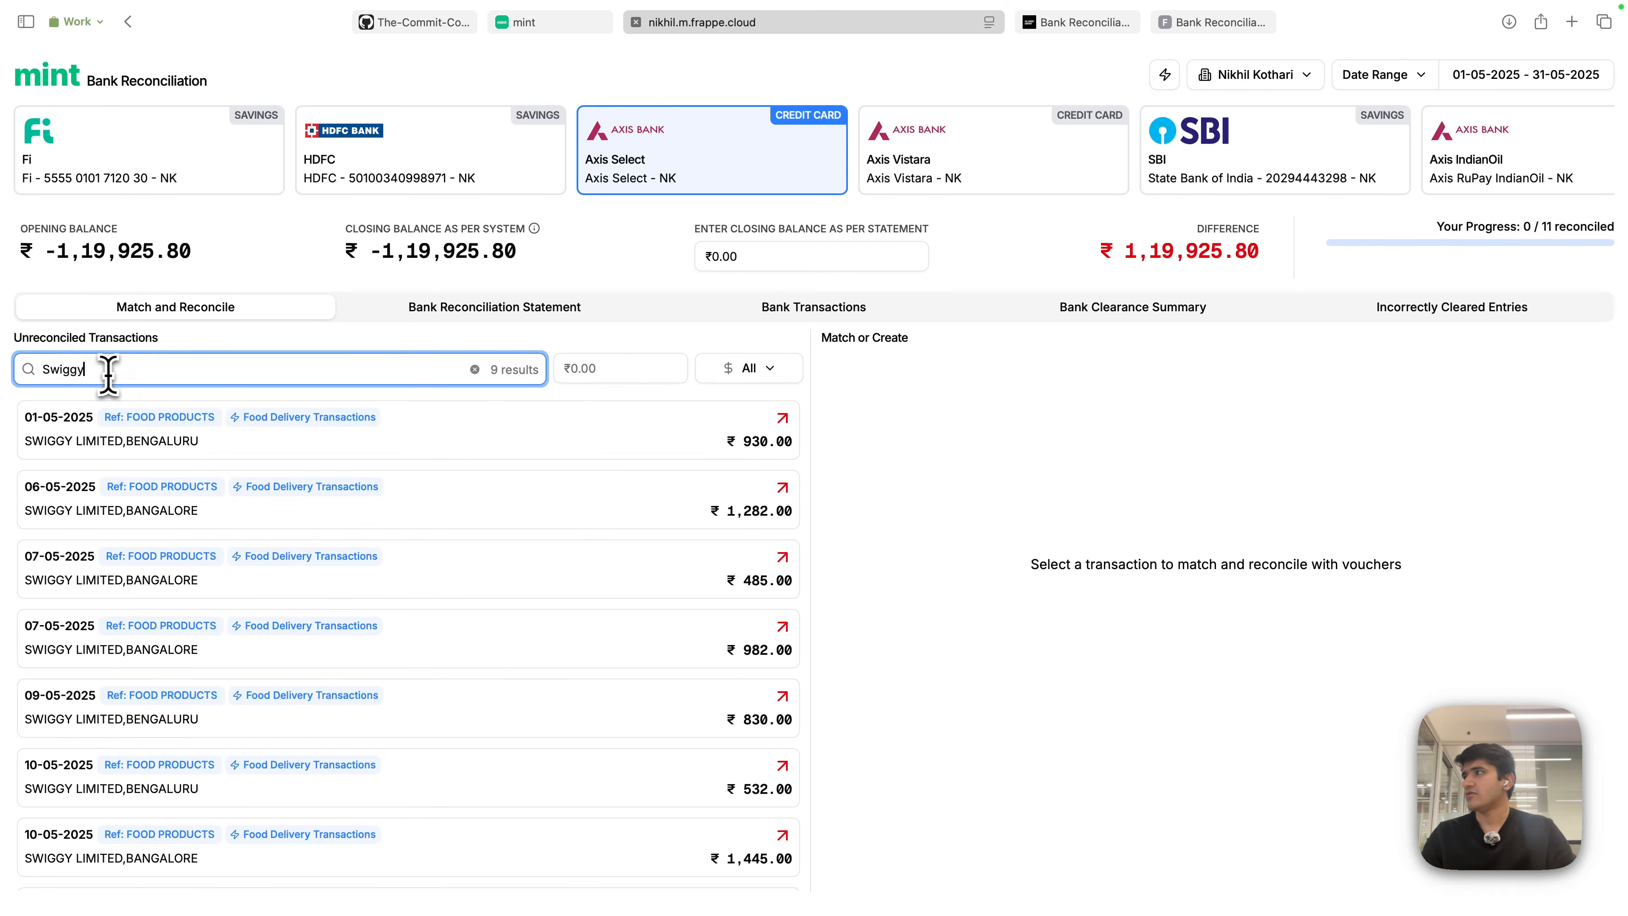
left_click(648, 377)
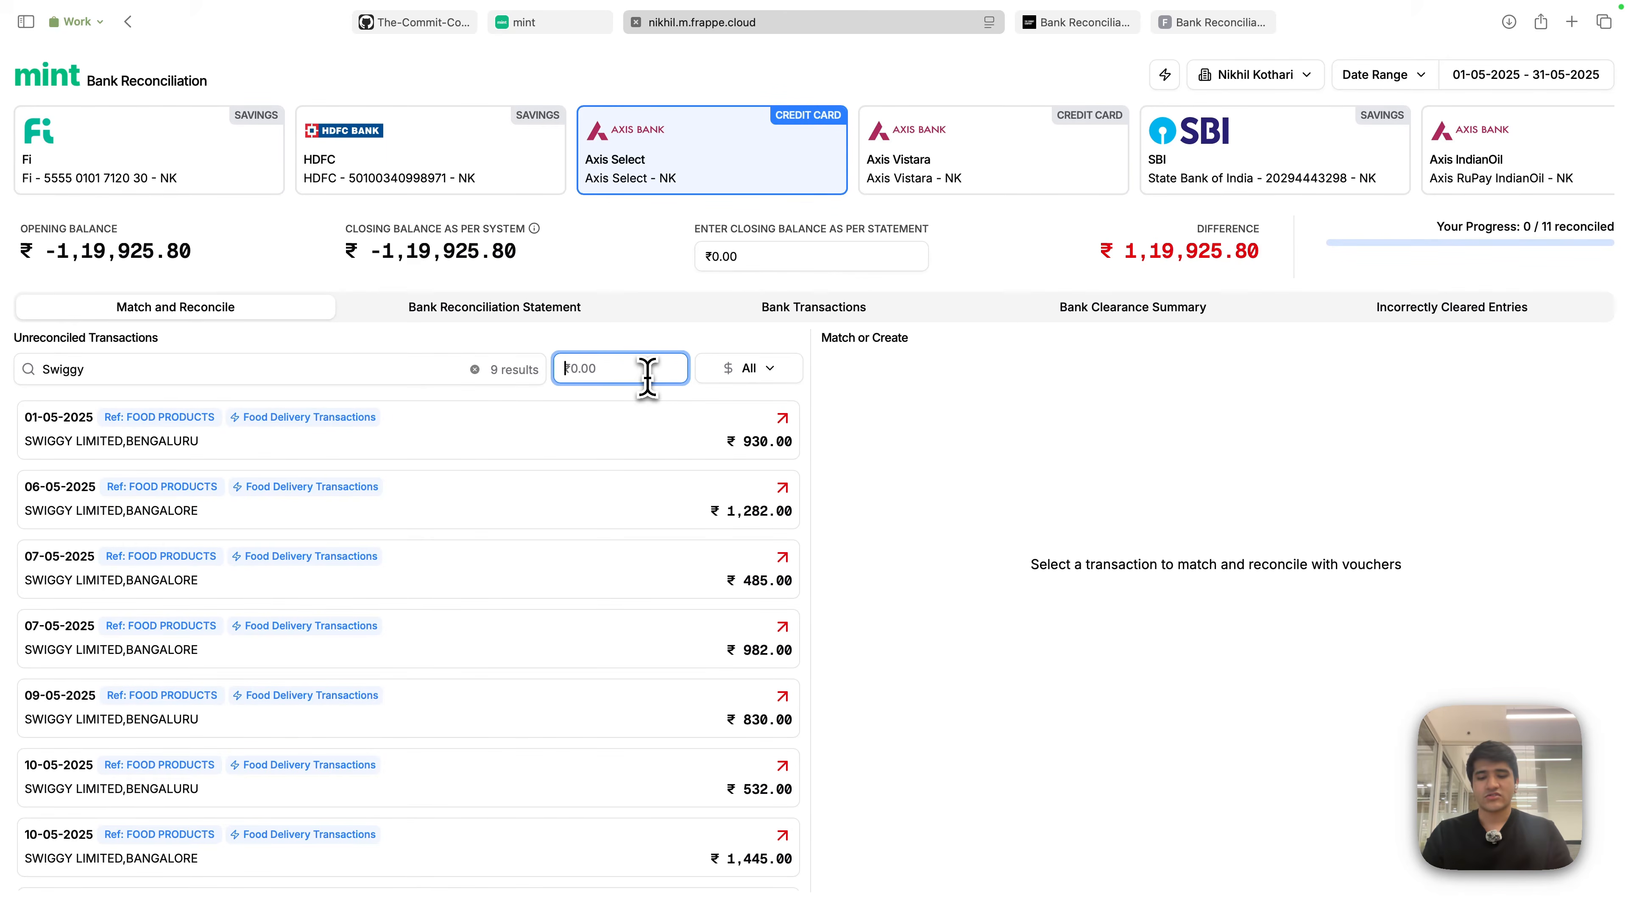
type("485")
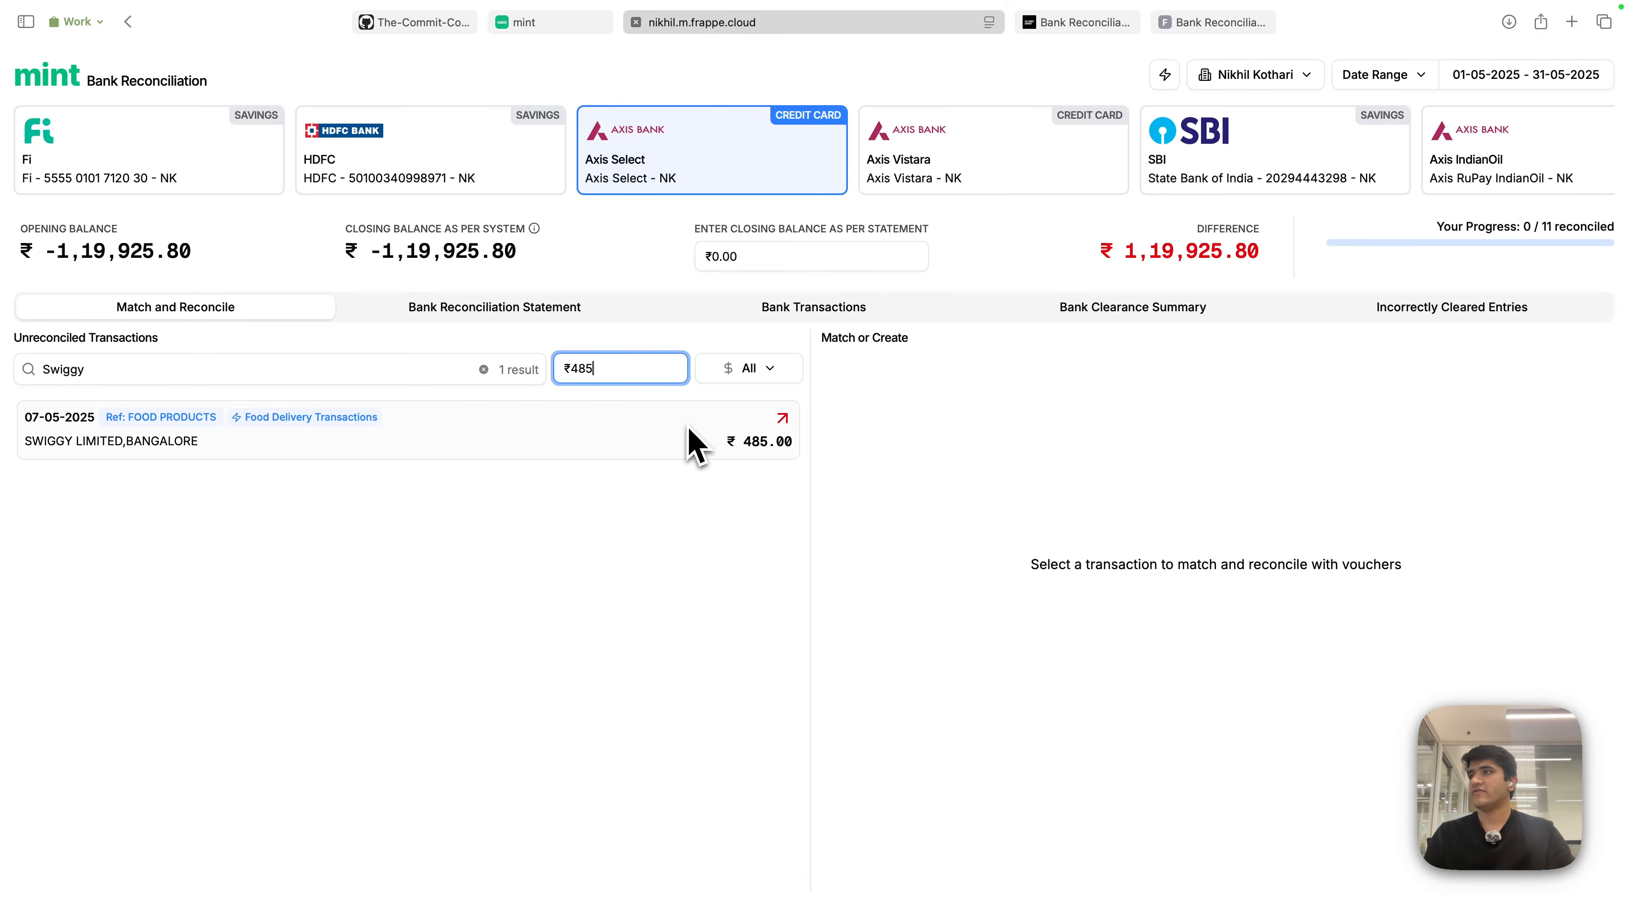
left_click(769, 372)
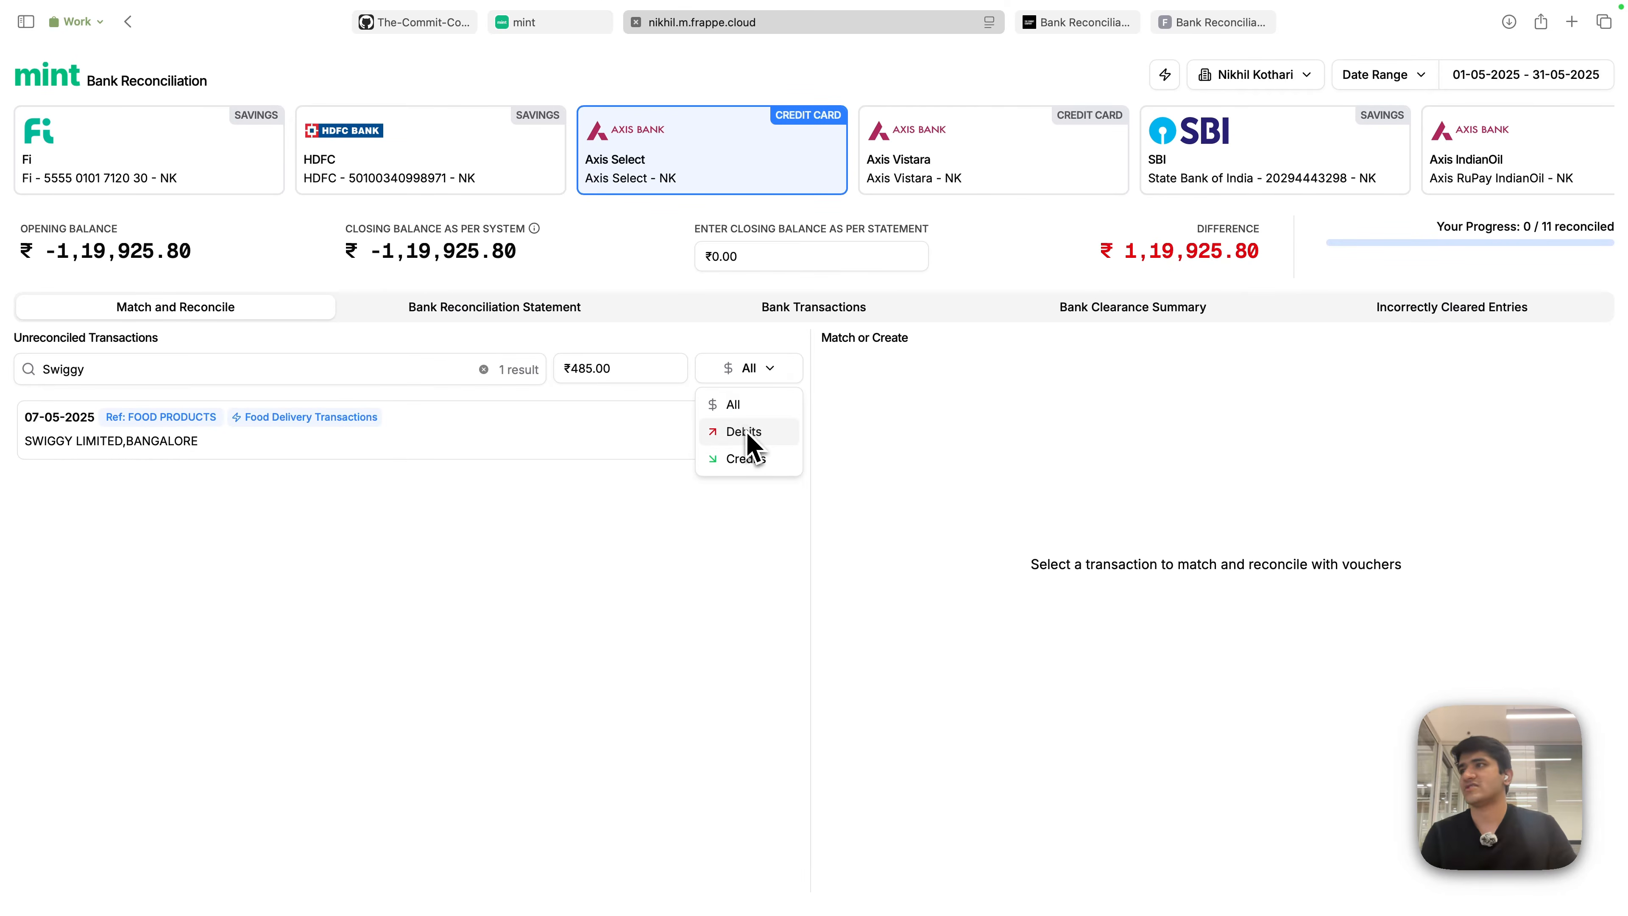
left_click(744, 433)
left_click(763, 371)
left_click(753, 460)
- Clear the 485 amount and the Swiggy search, and reset the type filter to All
left_click(766, 372)
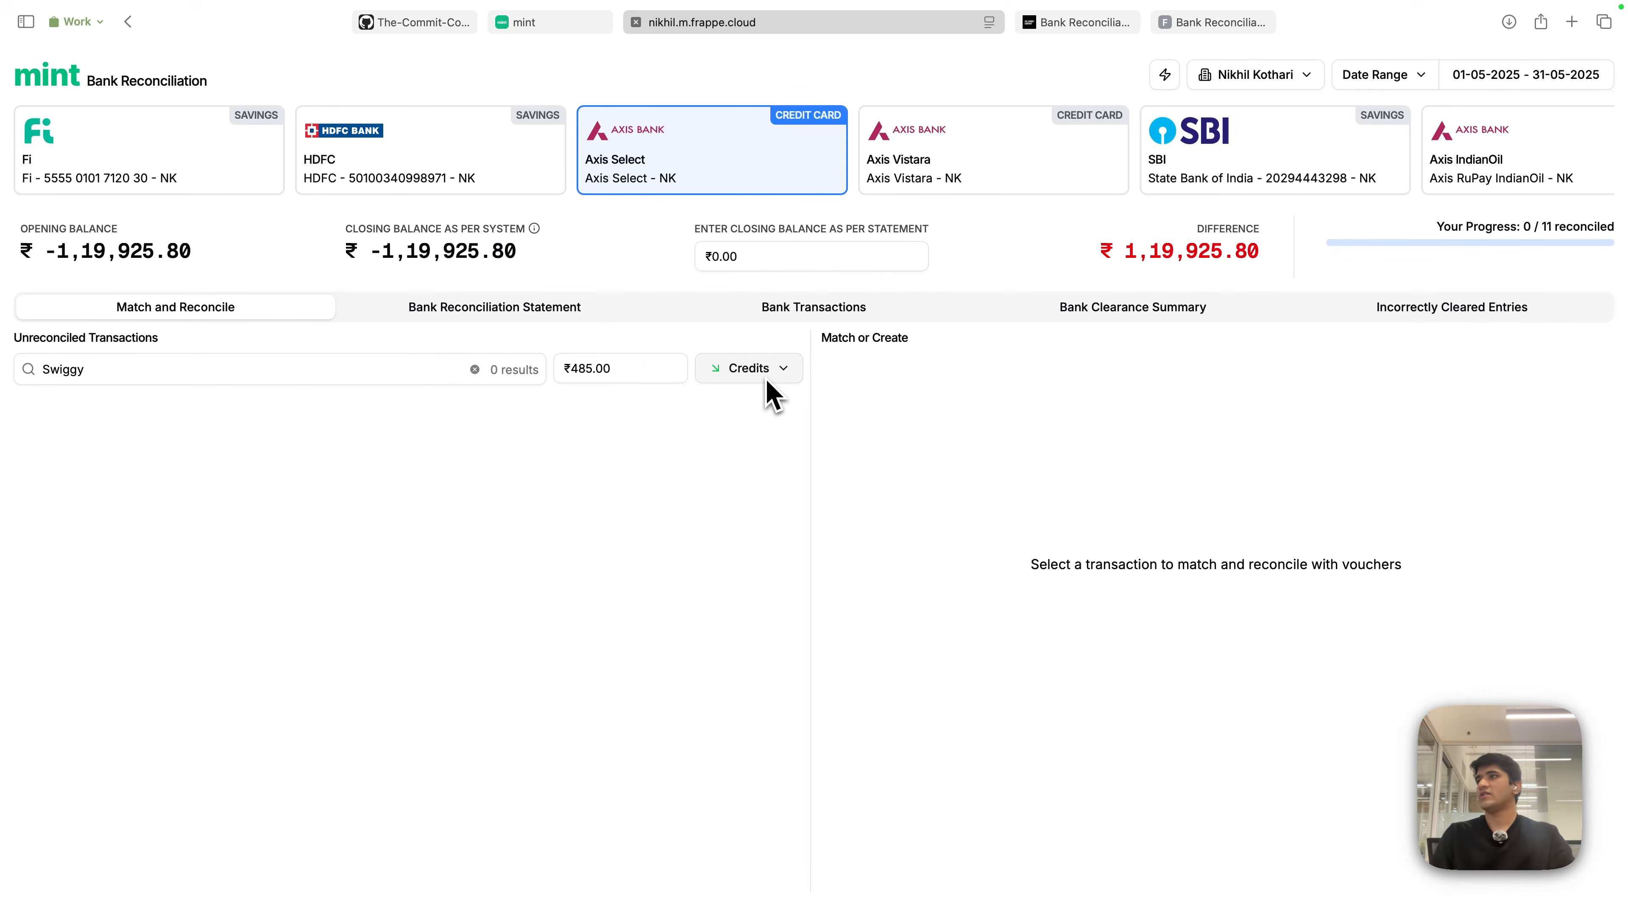
key("Escape")
key("super+a")
left_click(651, 369)
key("super+a")
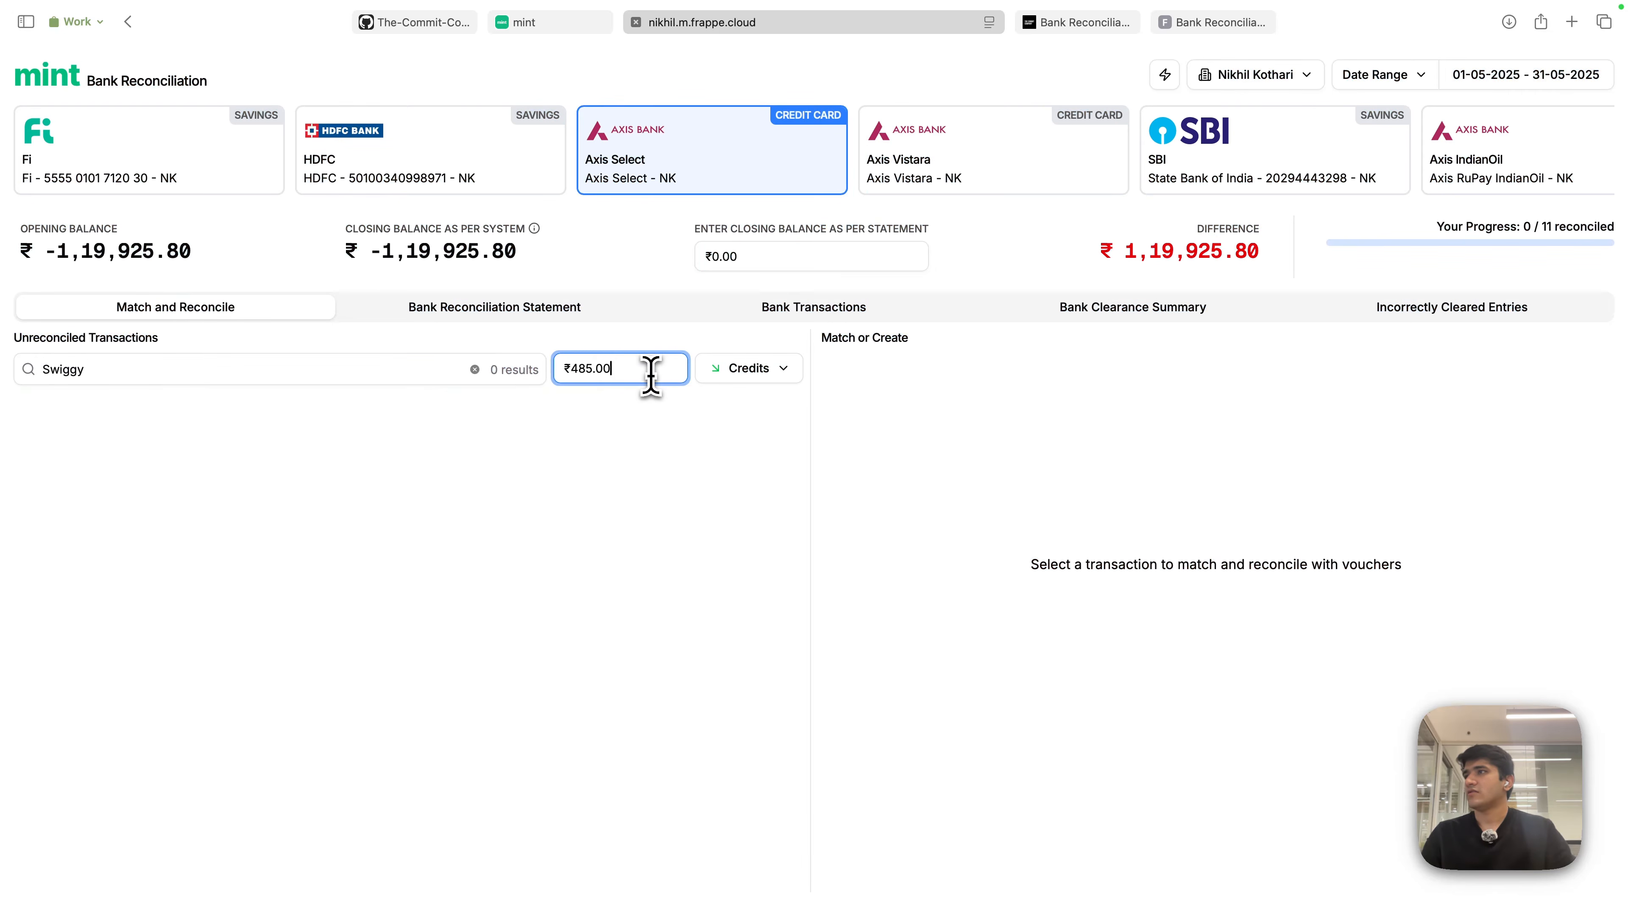
key("BackSpace")
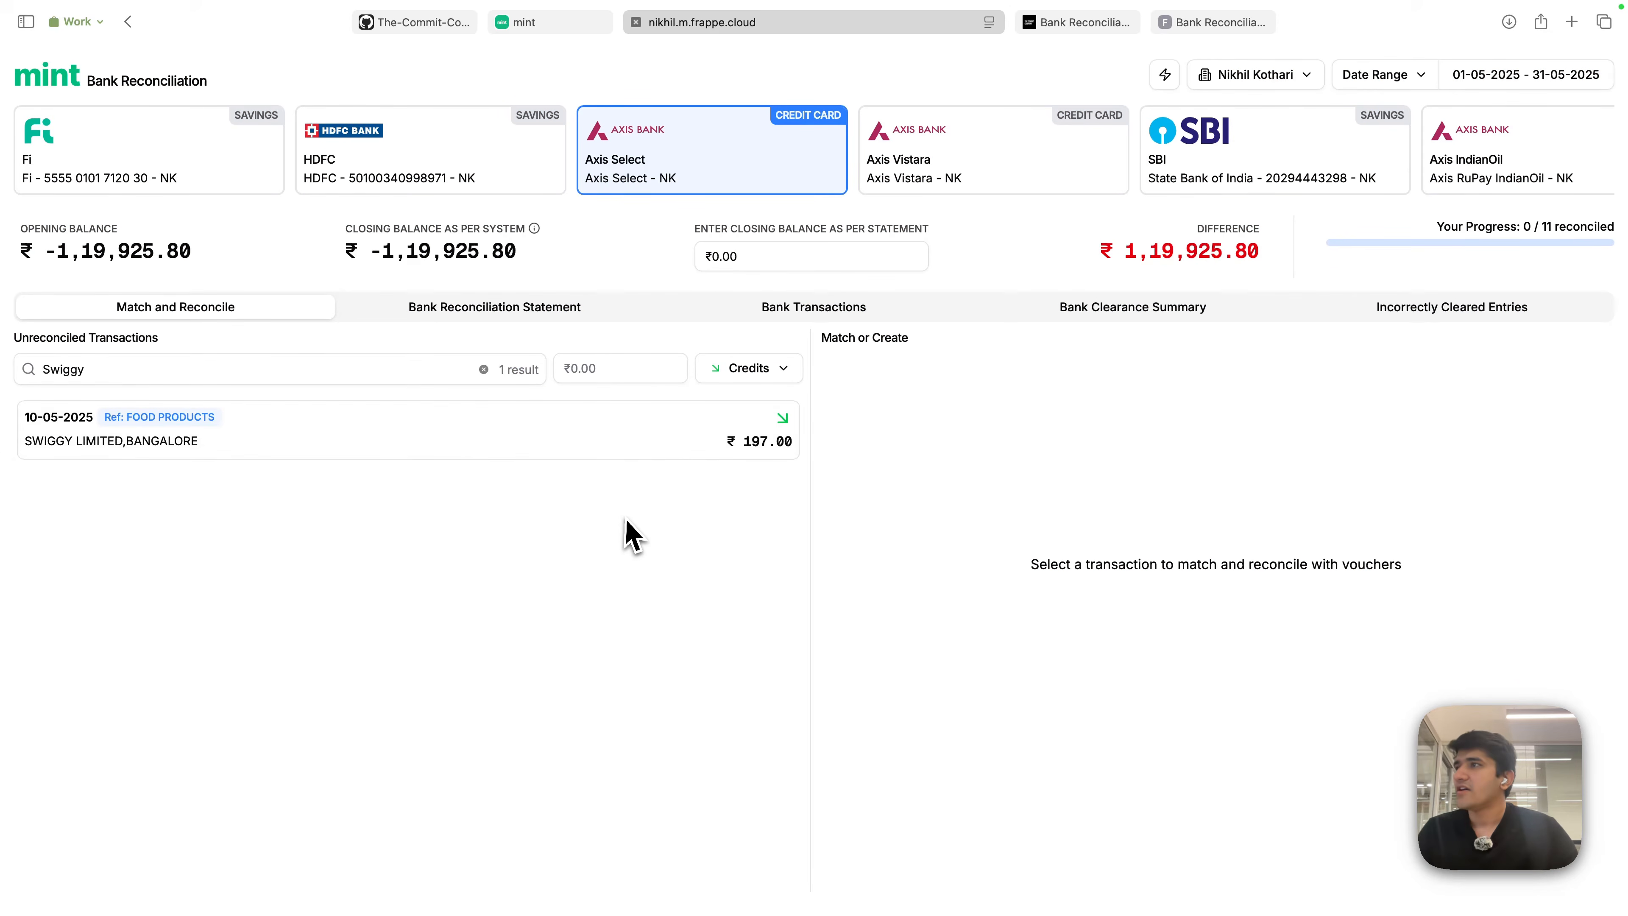
left_click(317, 370)
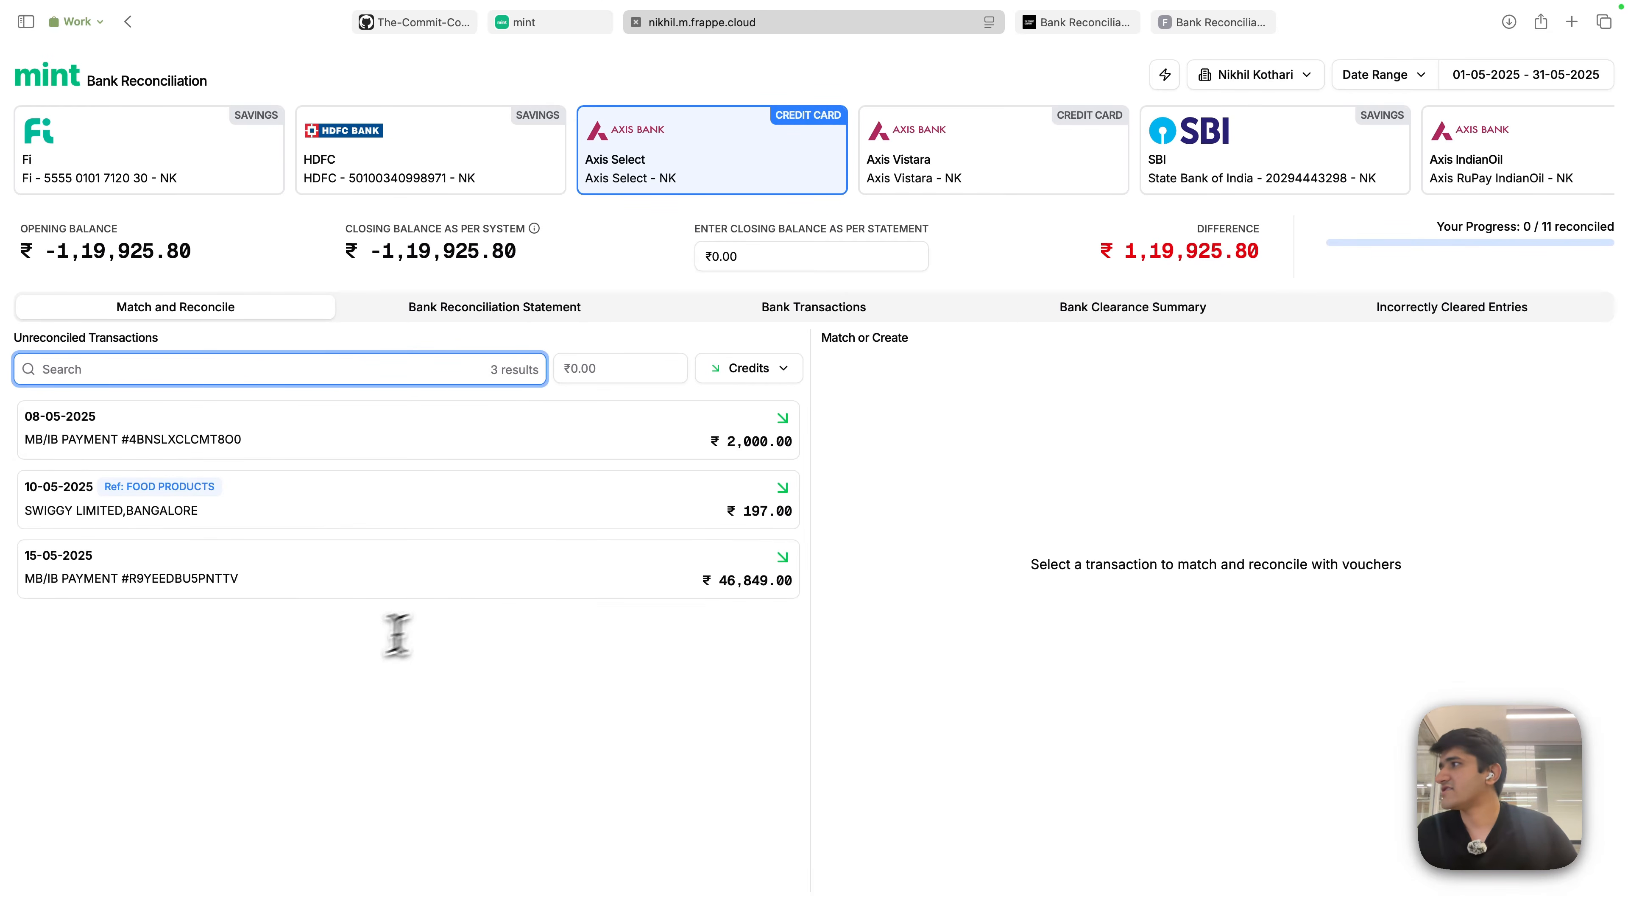
left_click(769, 369)
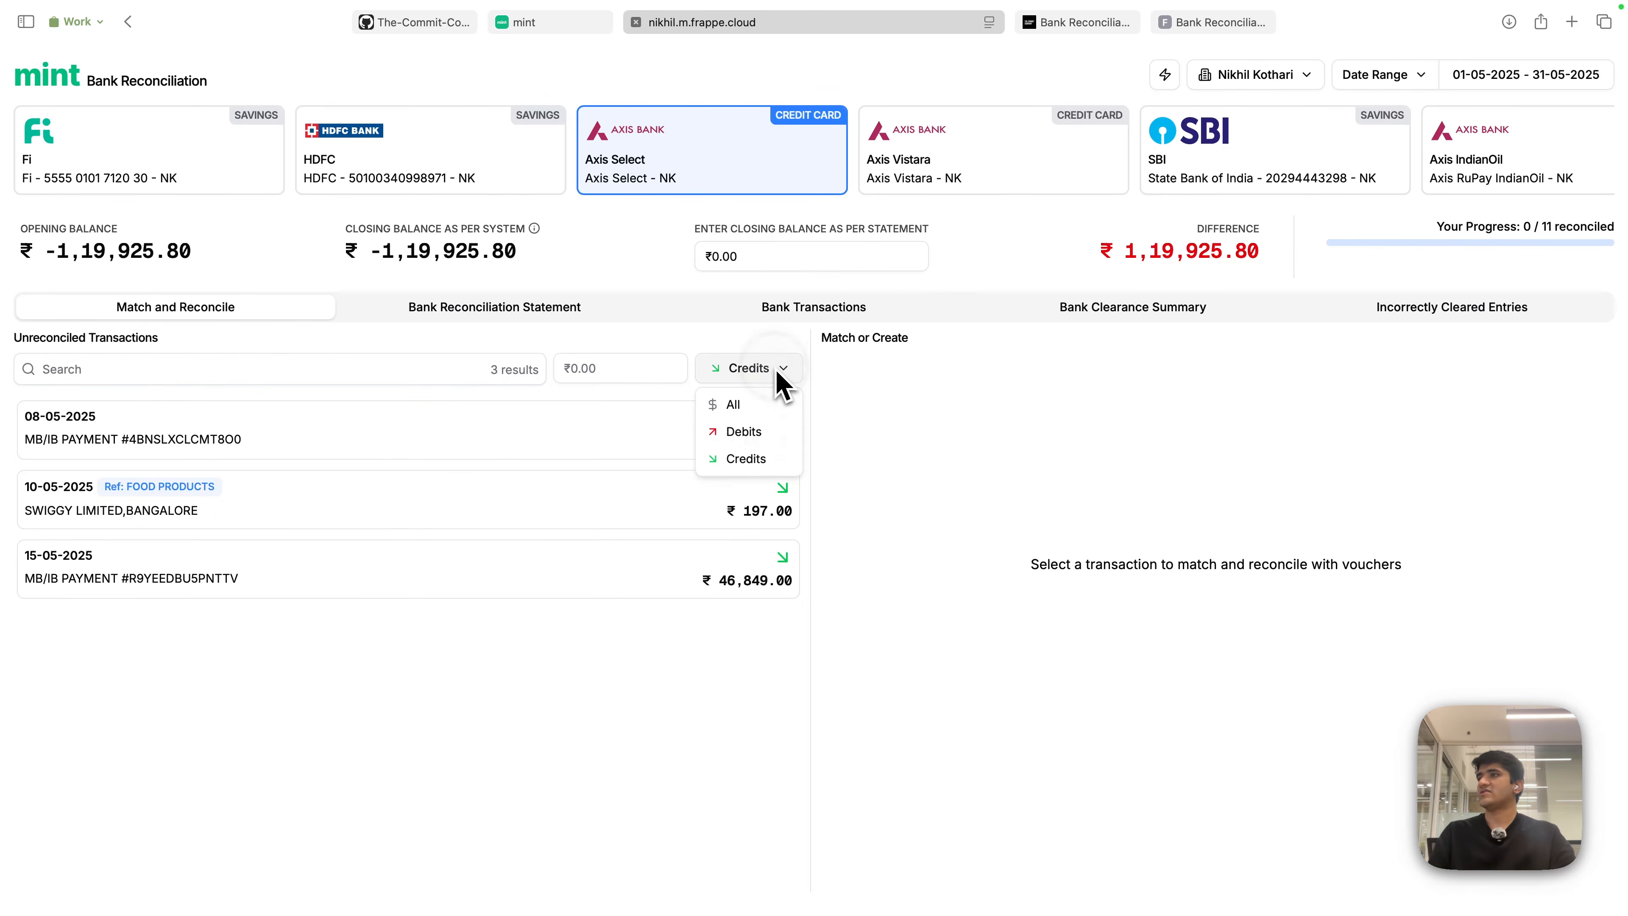
left_click(736, 401)
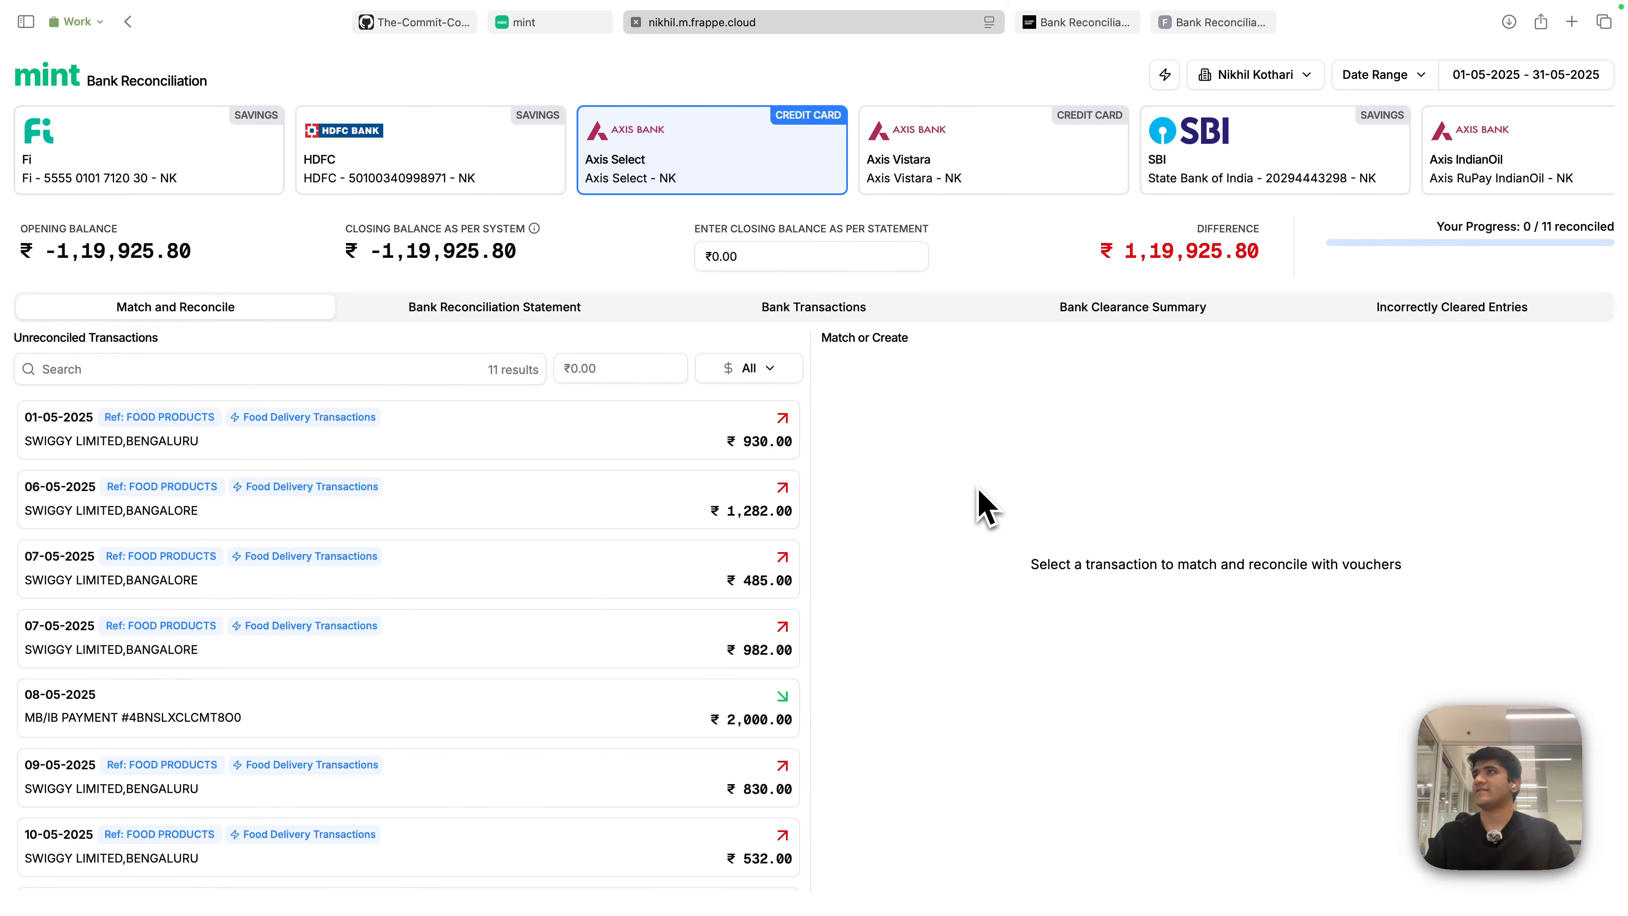
key("ctrl+Left")
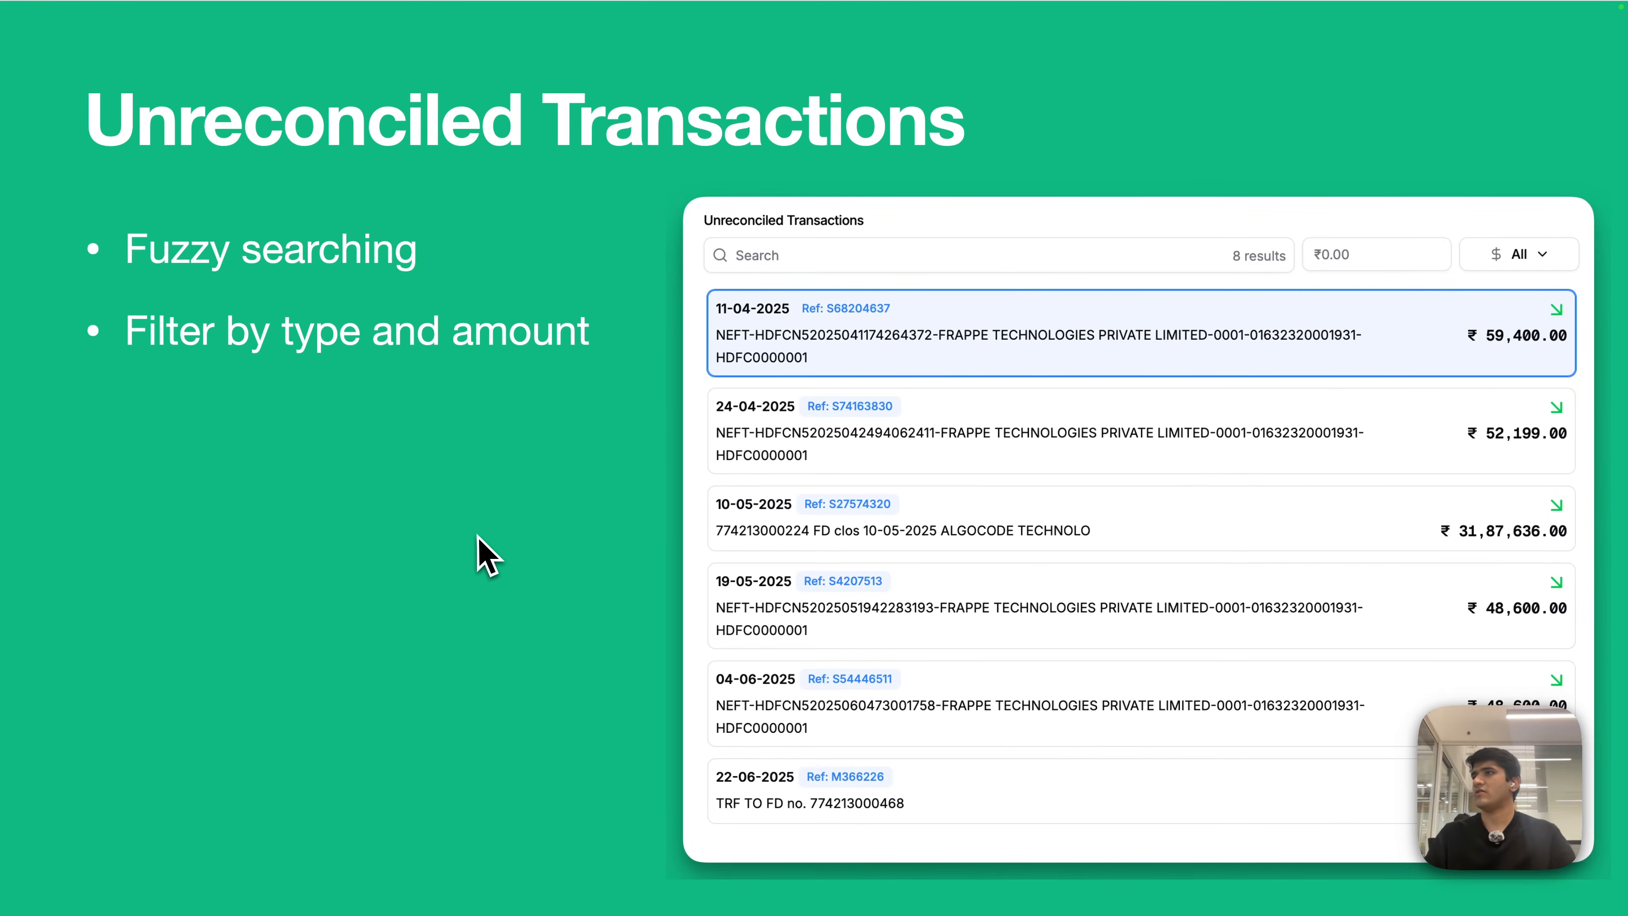
key("Right")
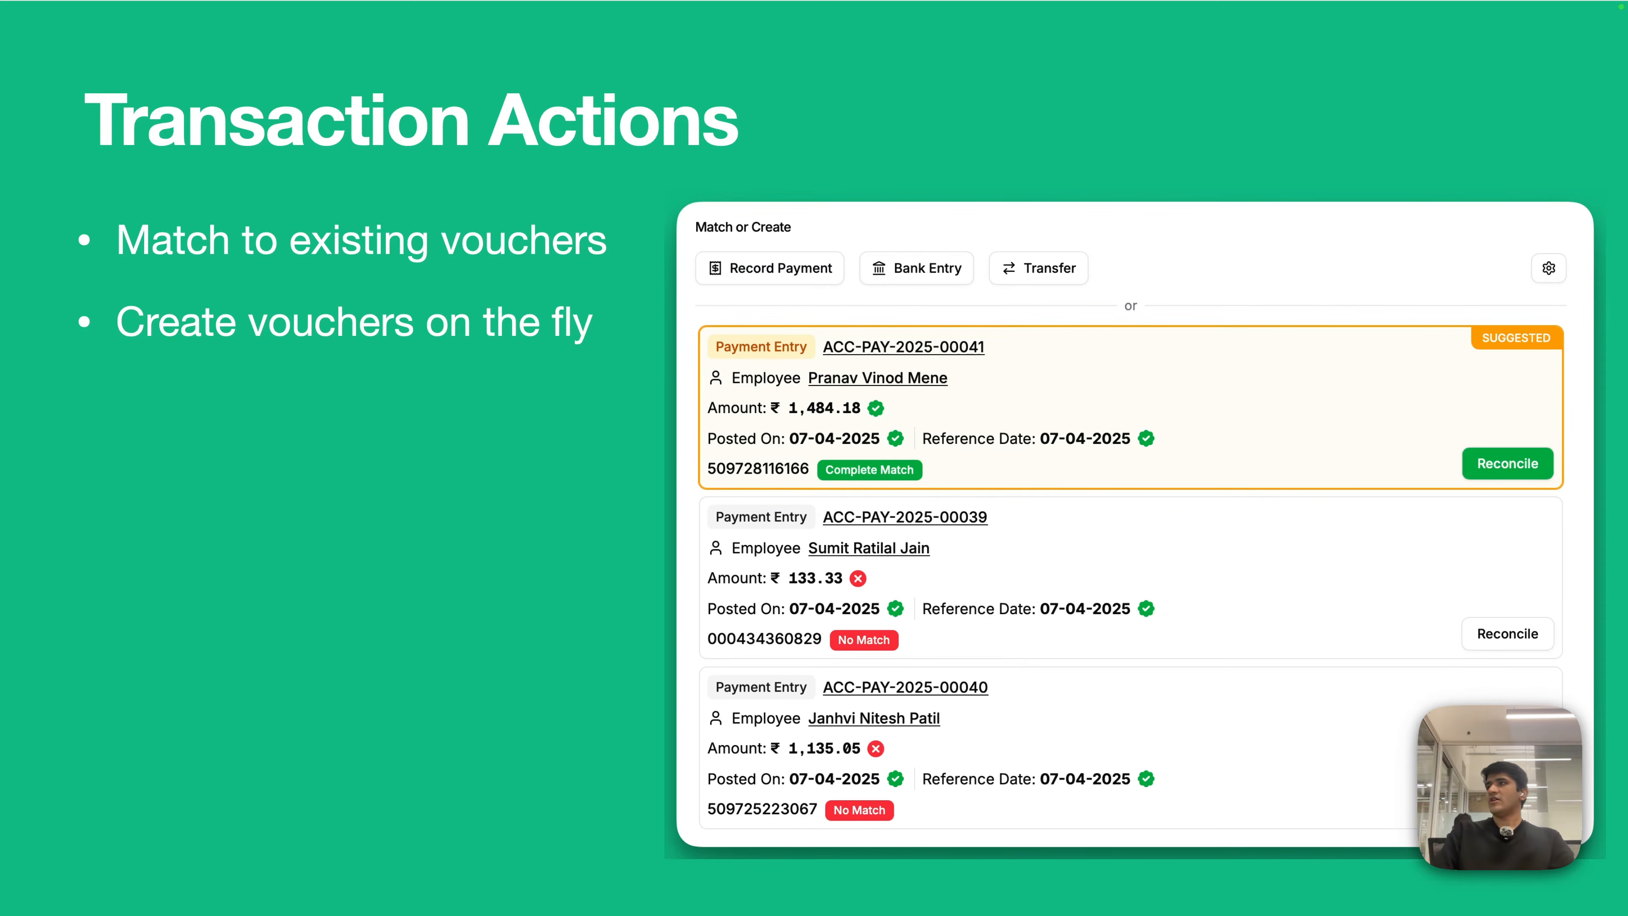
key("ctrl+Right")
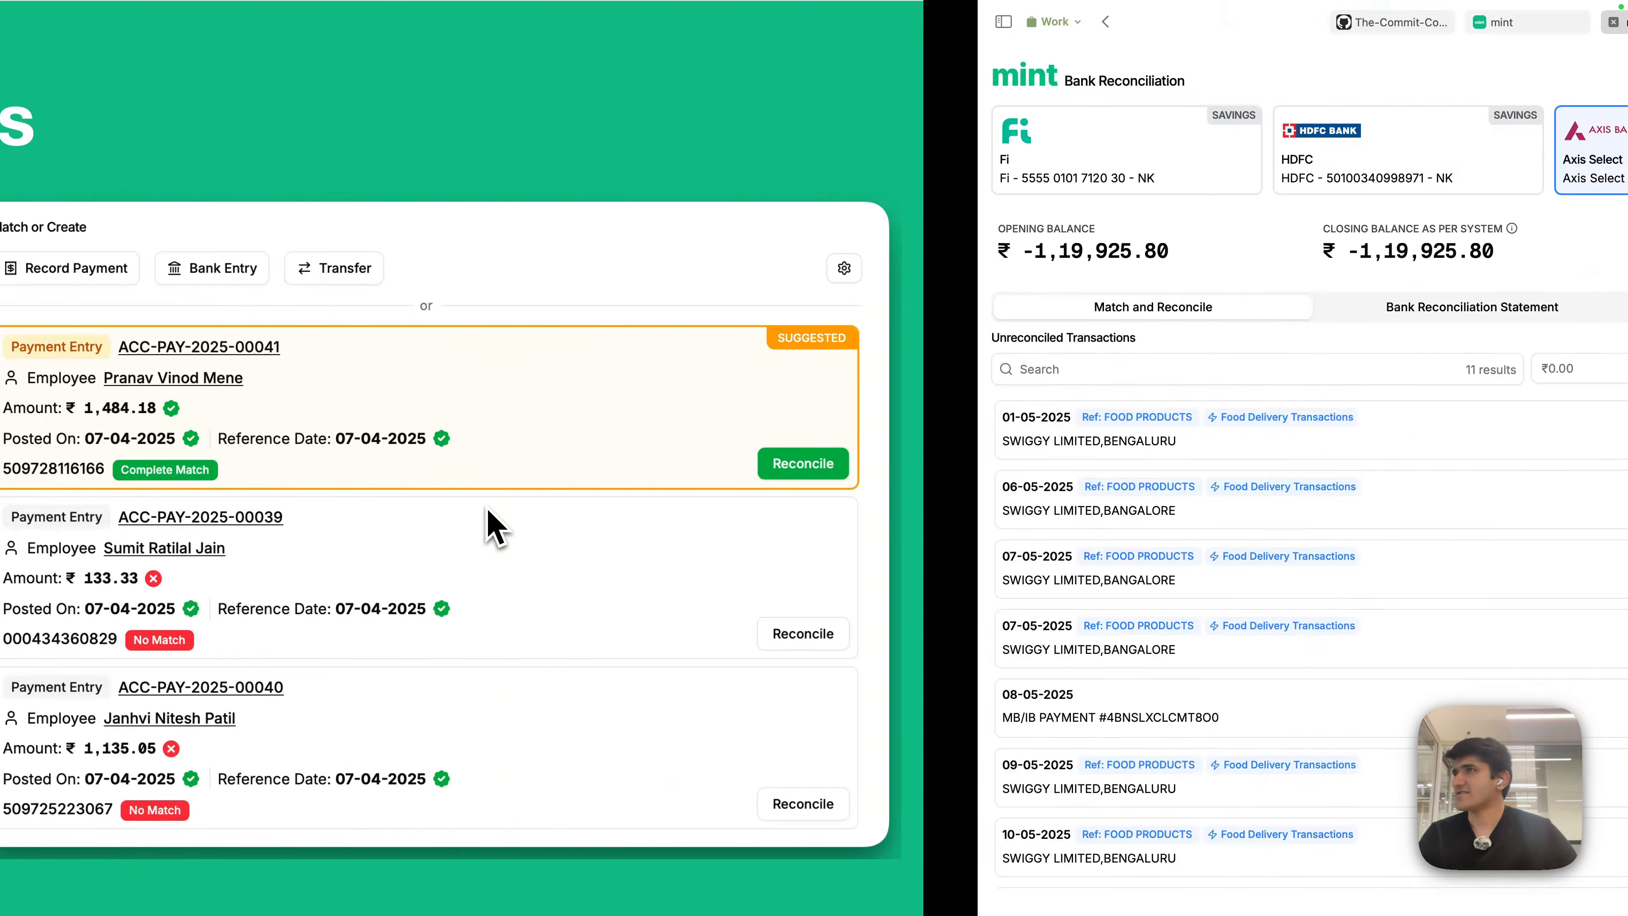
left_click(532, 22)
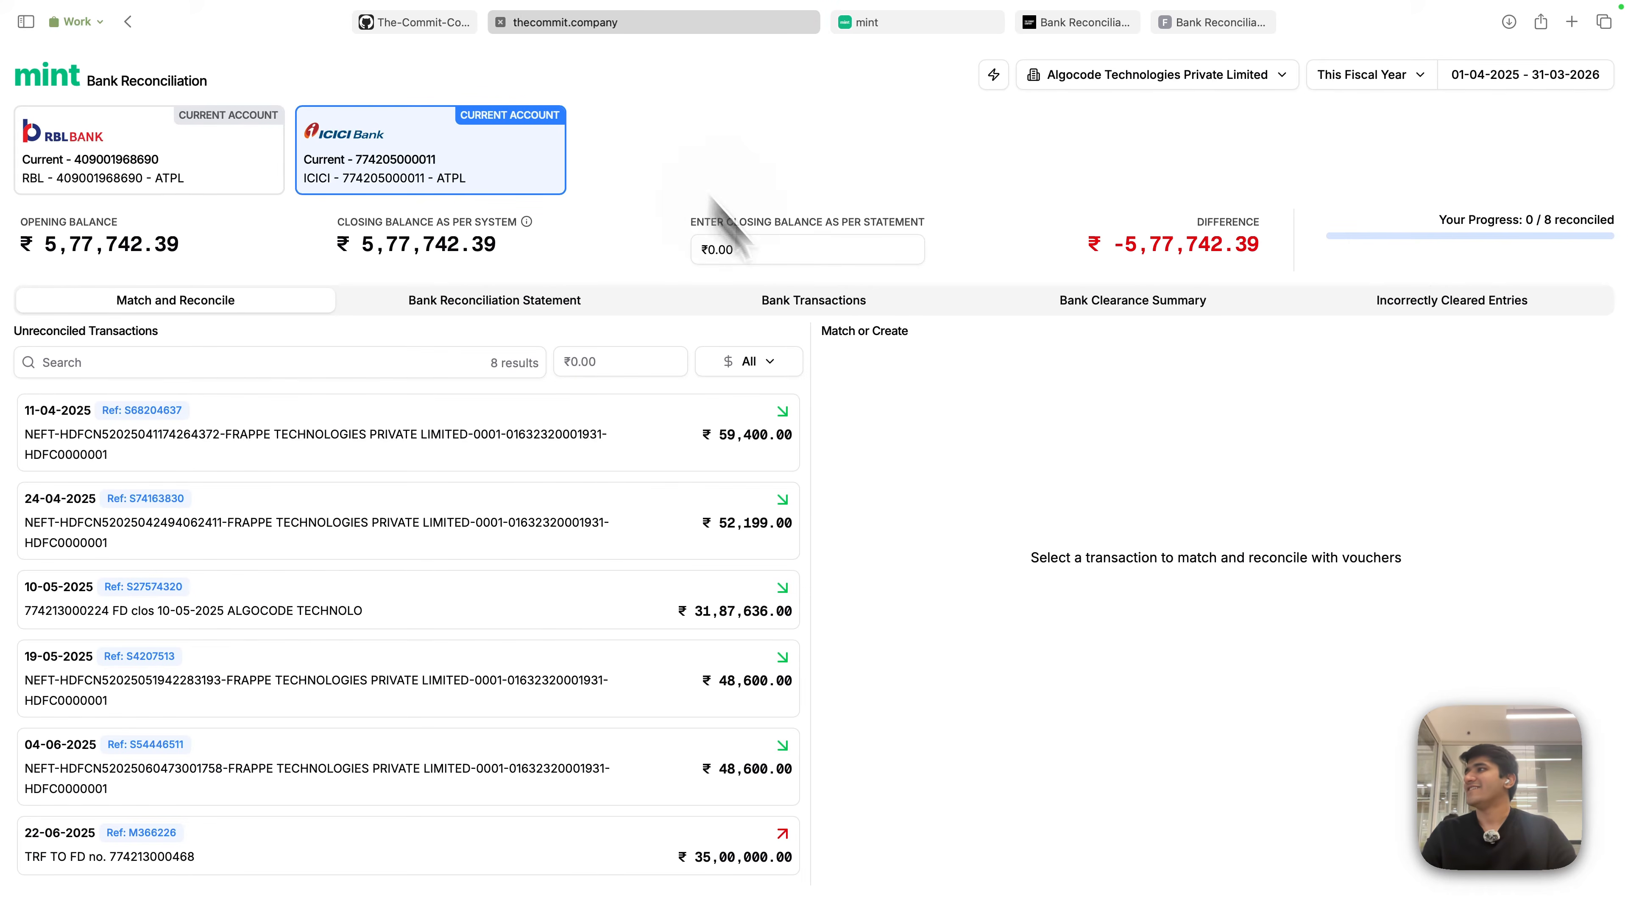
left_click(596, 449)
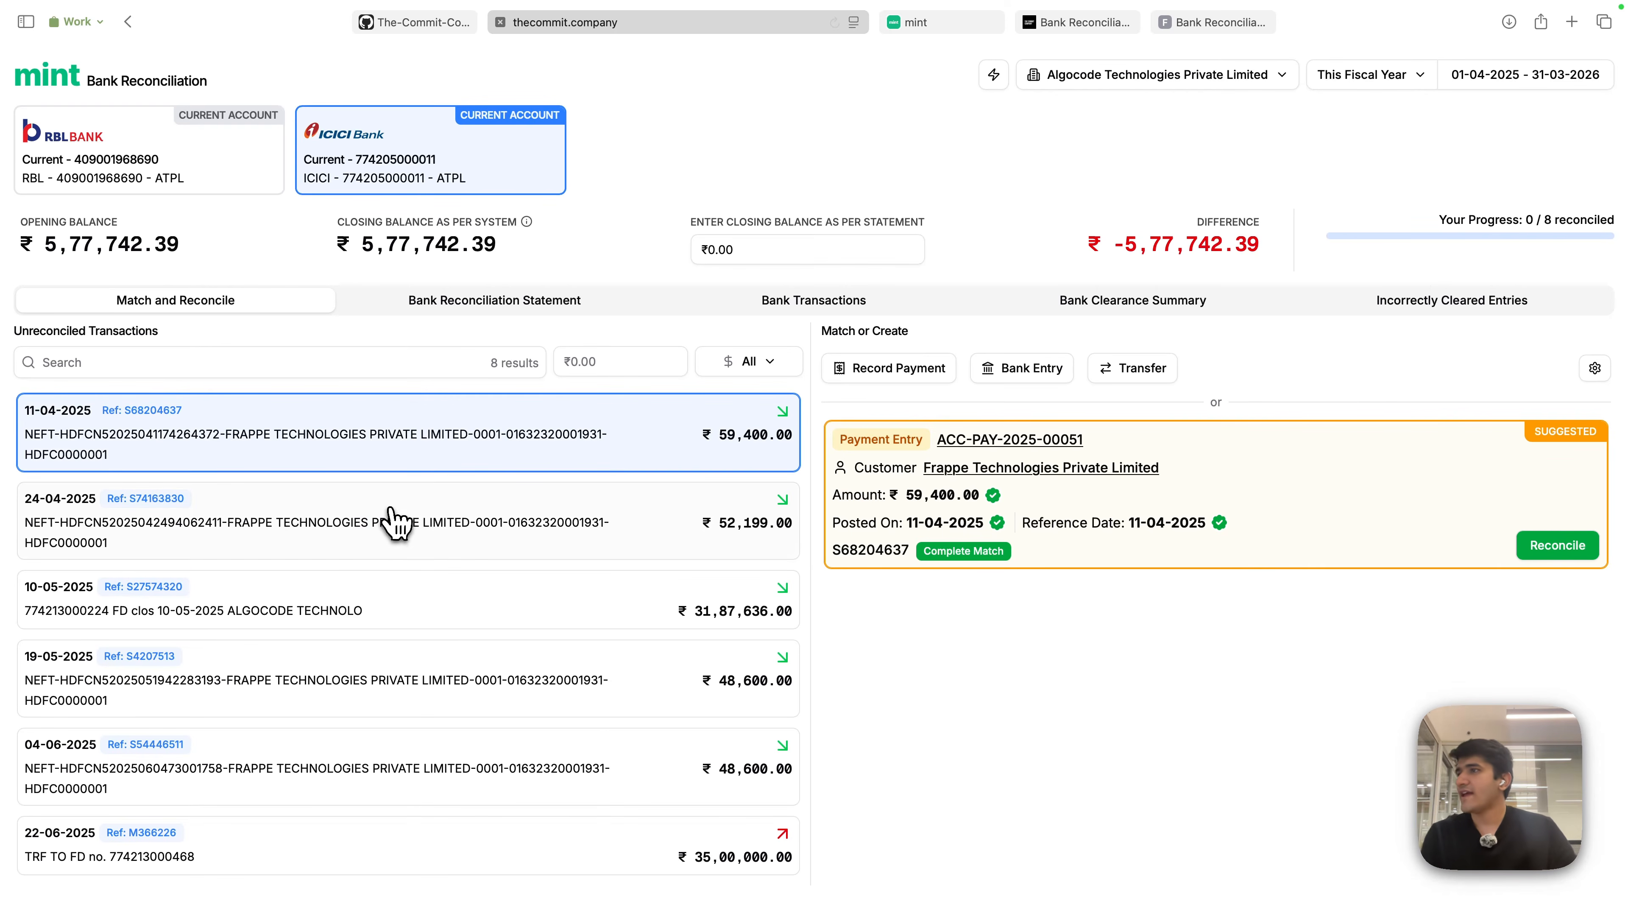
left_click(410, 538)
left_click(454, 603)
left_click(527, 461)
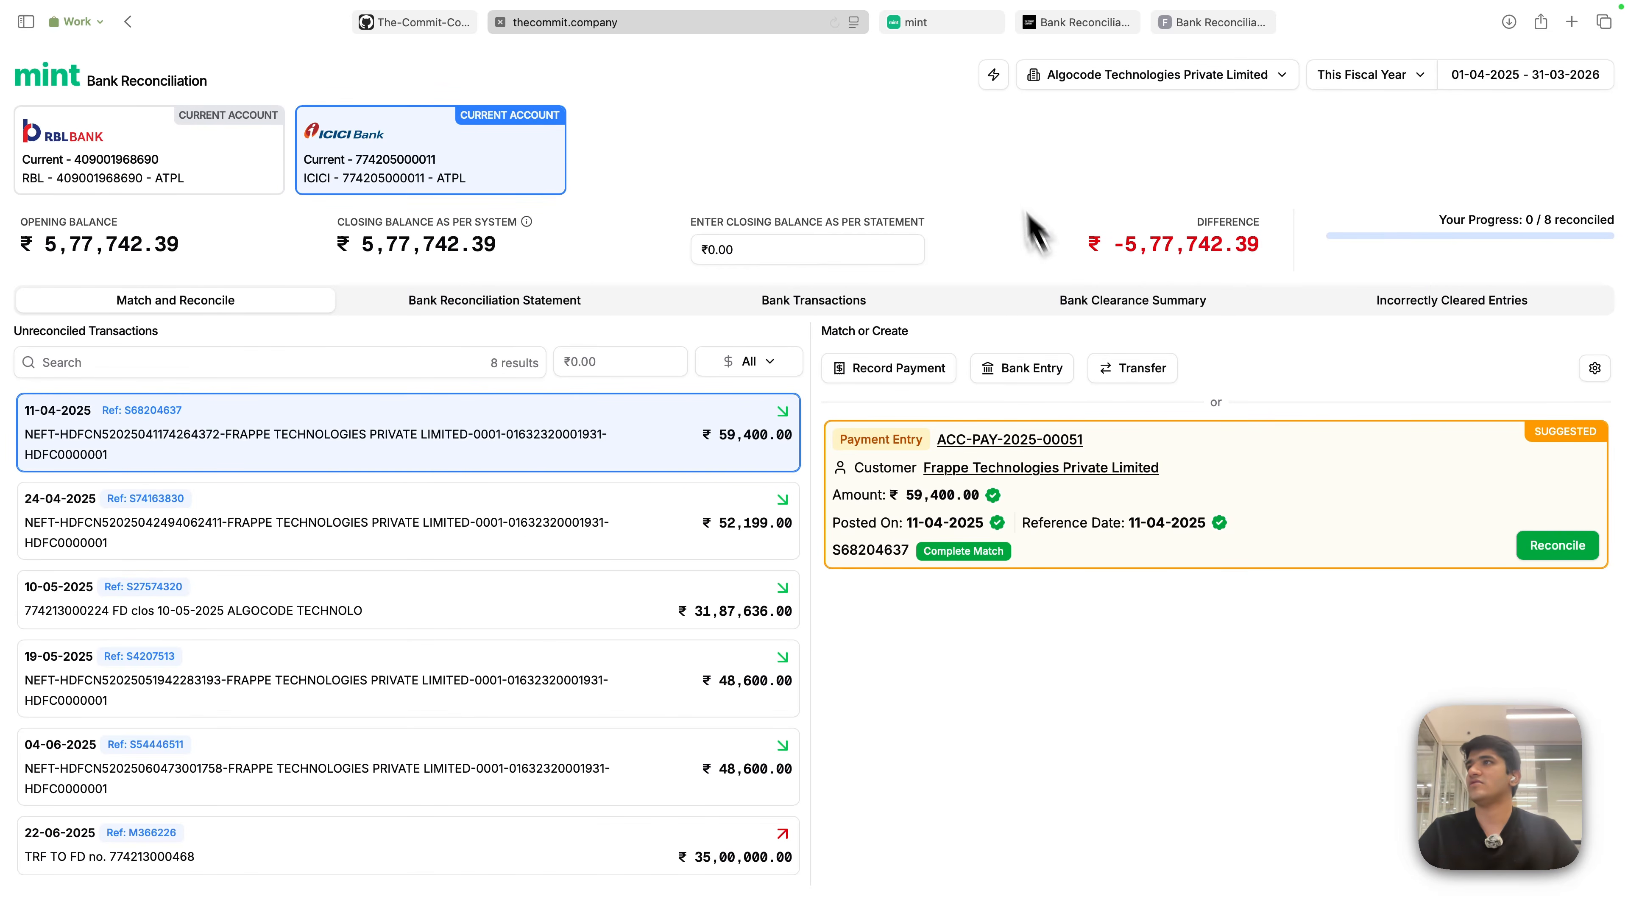
- Switch to the RBL Bank account and browse its unreconciled transactions
left_click(103, 157)
scroll(641, 587, "down", 10)
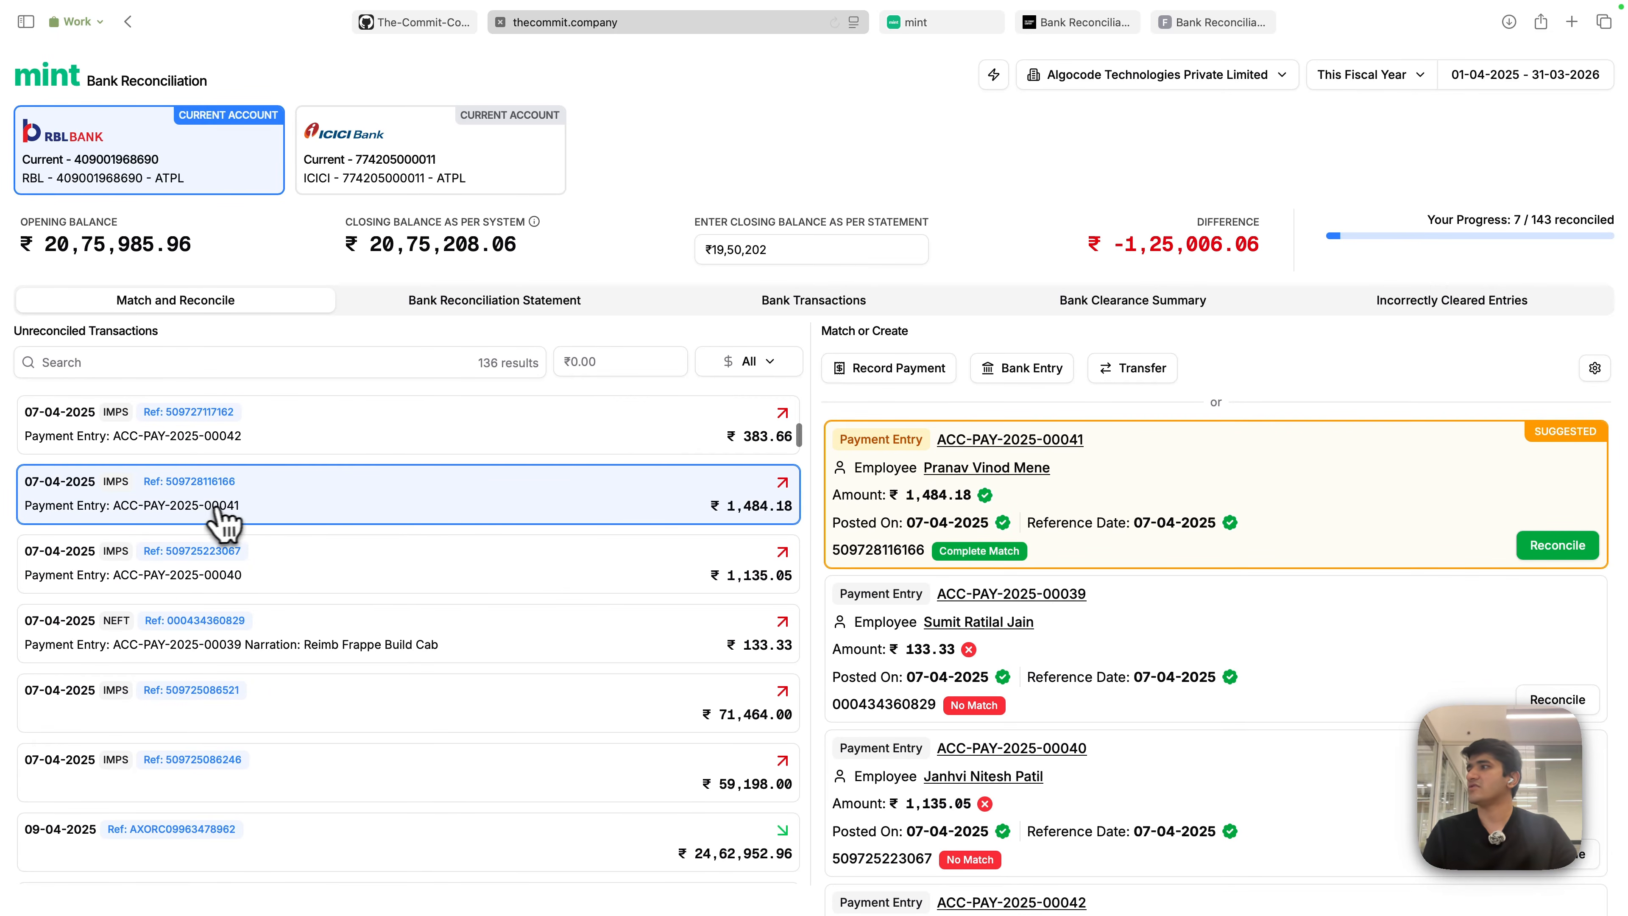
scroll(717, 504, "up", 1)
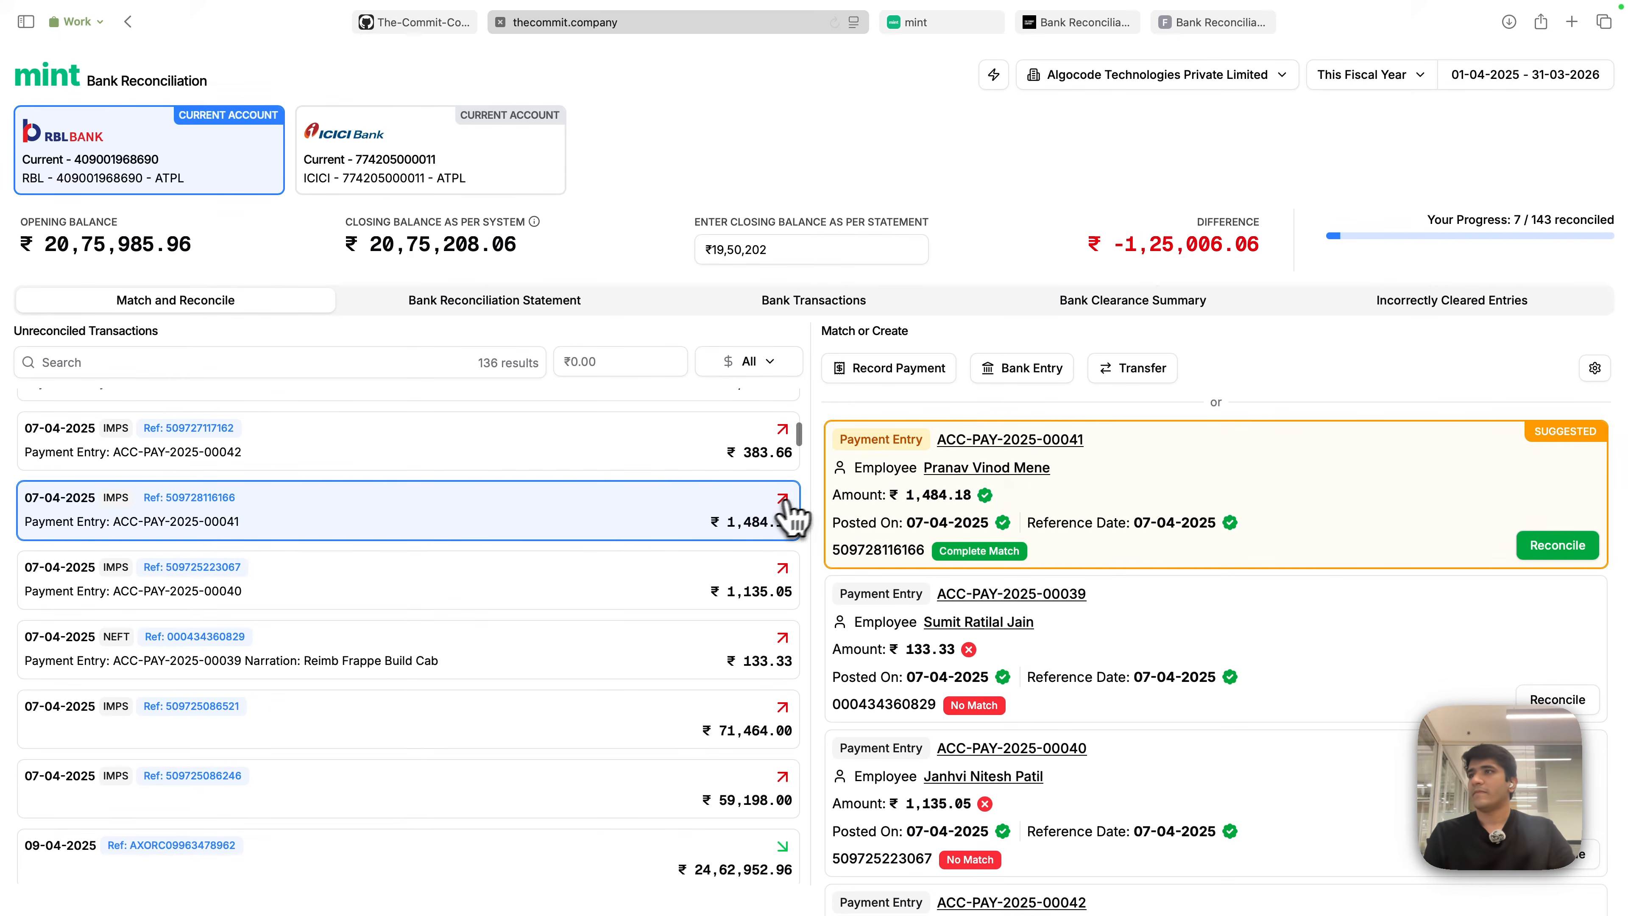
scroll(1064, 609, "down", 1)
scroll(1076, 618, "down", 15)
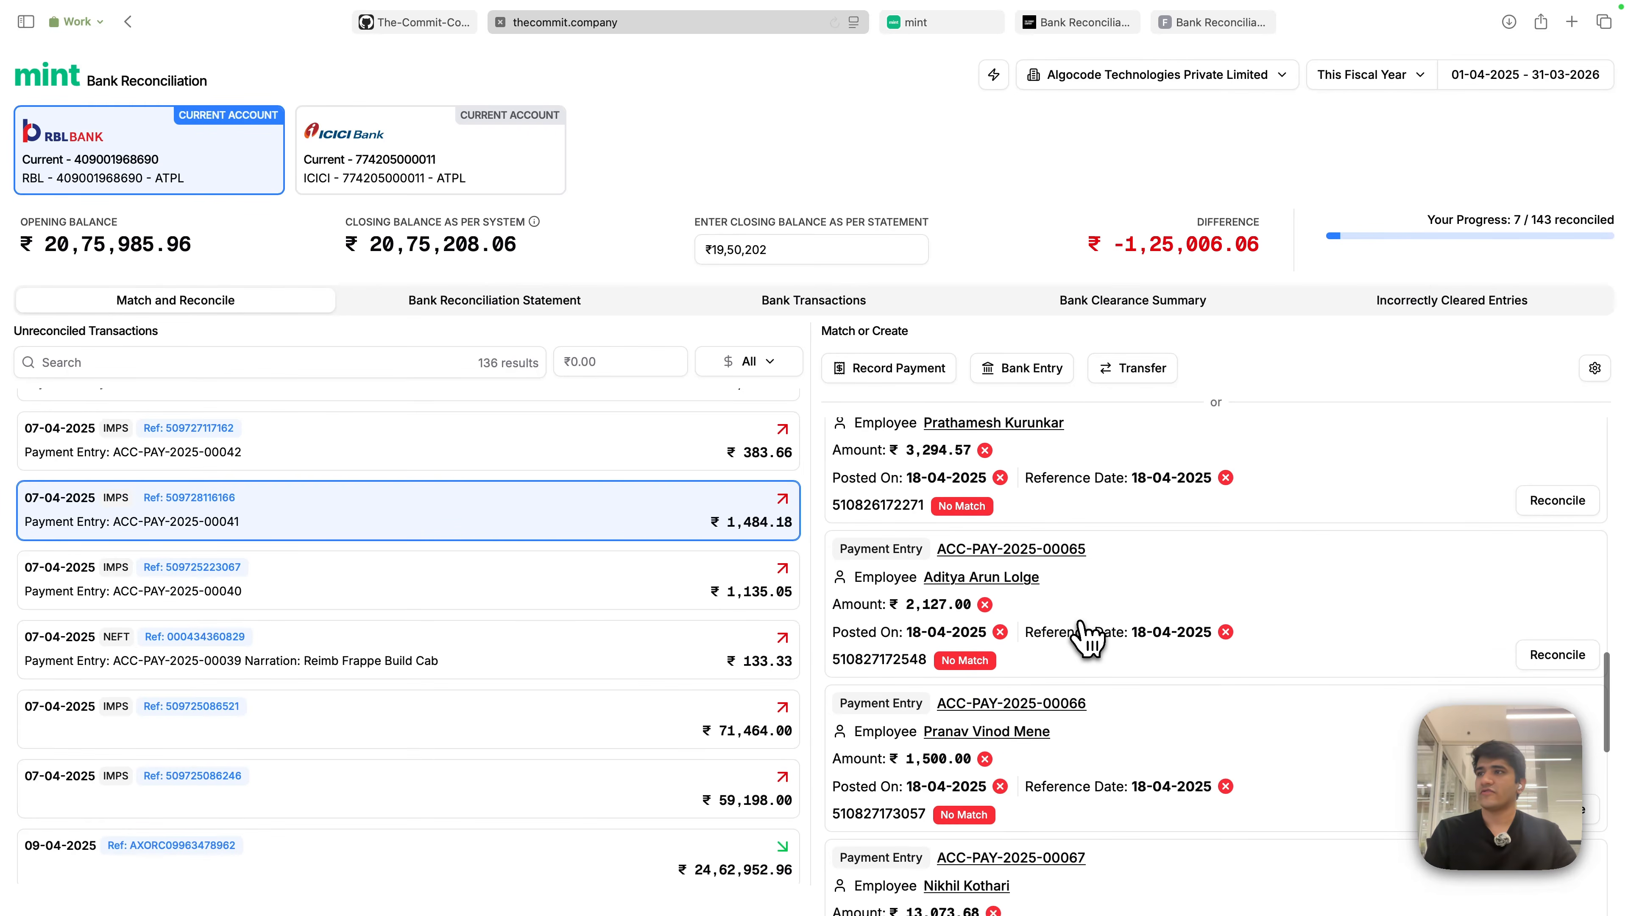
scroll(1087, 637, "up", 15)
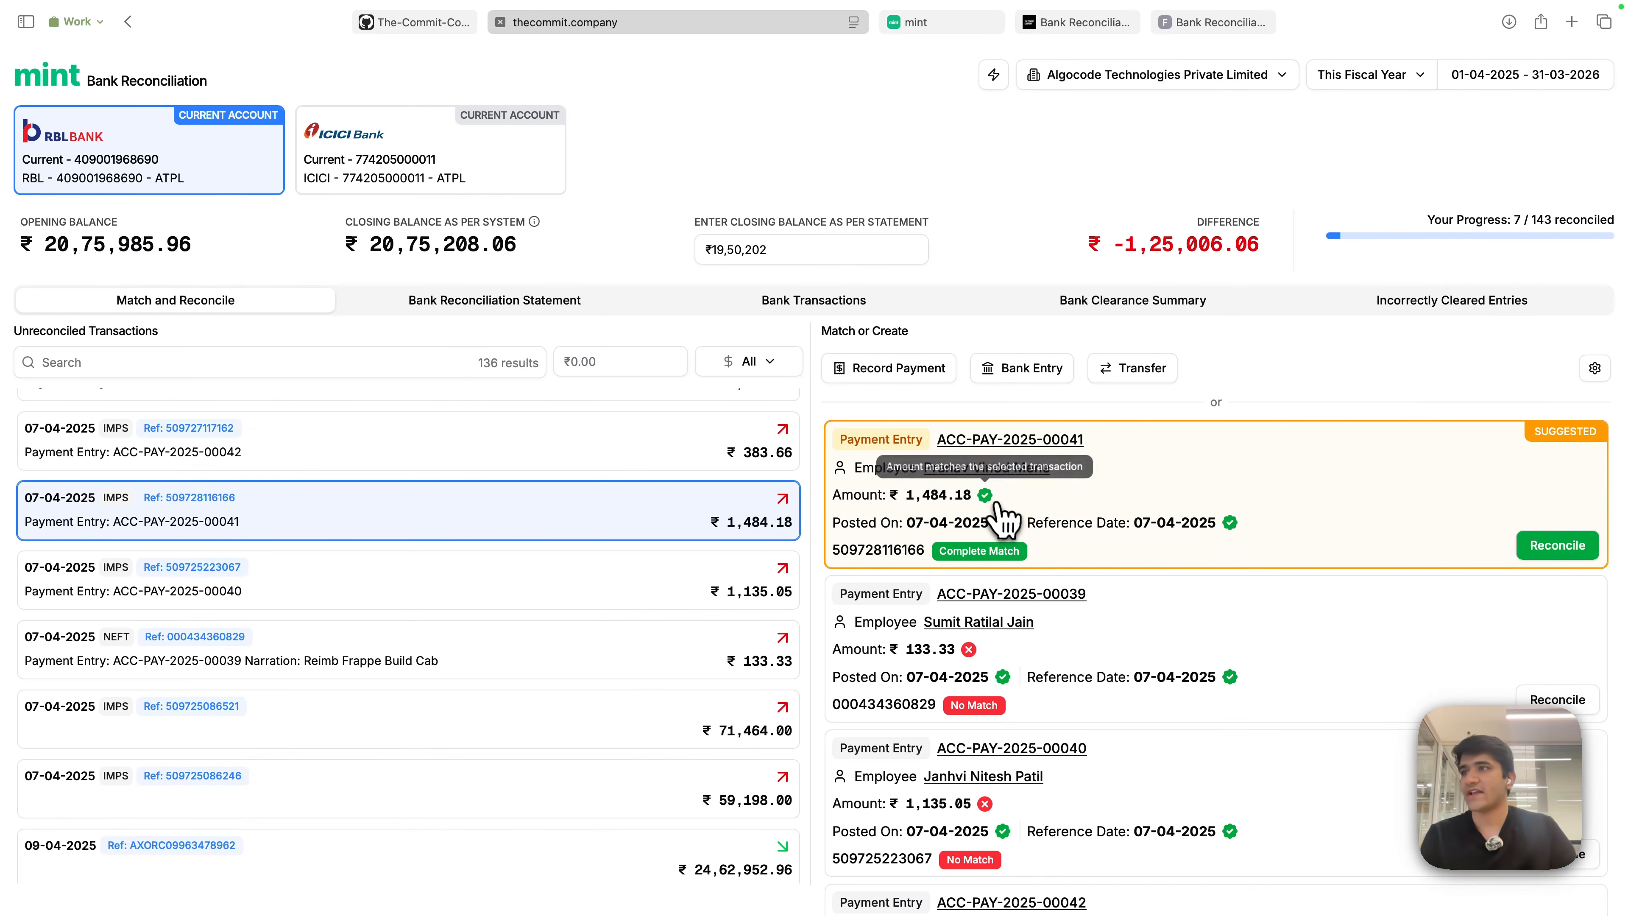
mouse_move(985, 510)
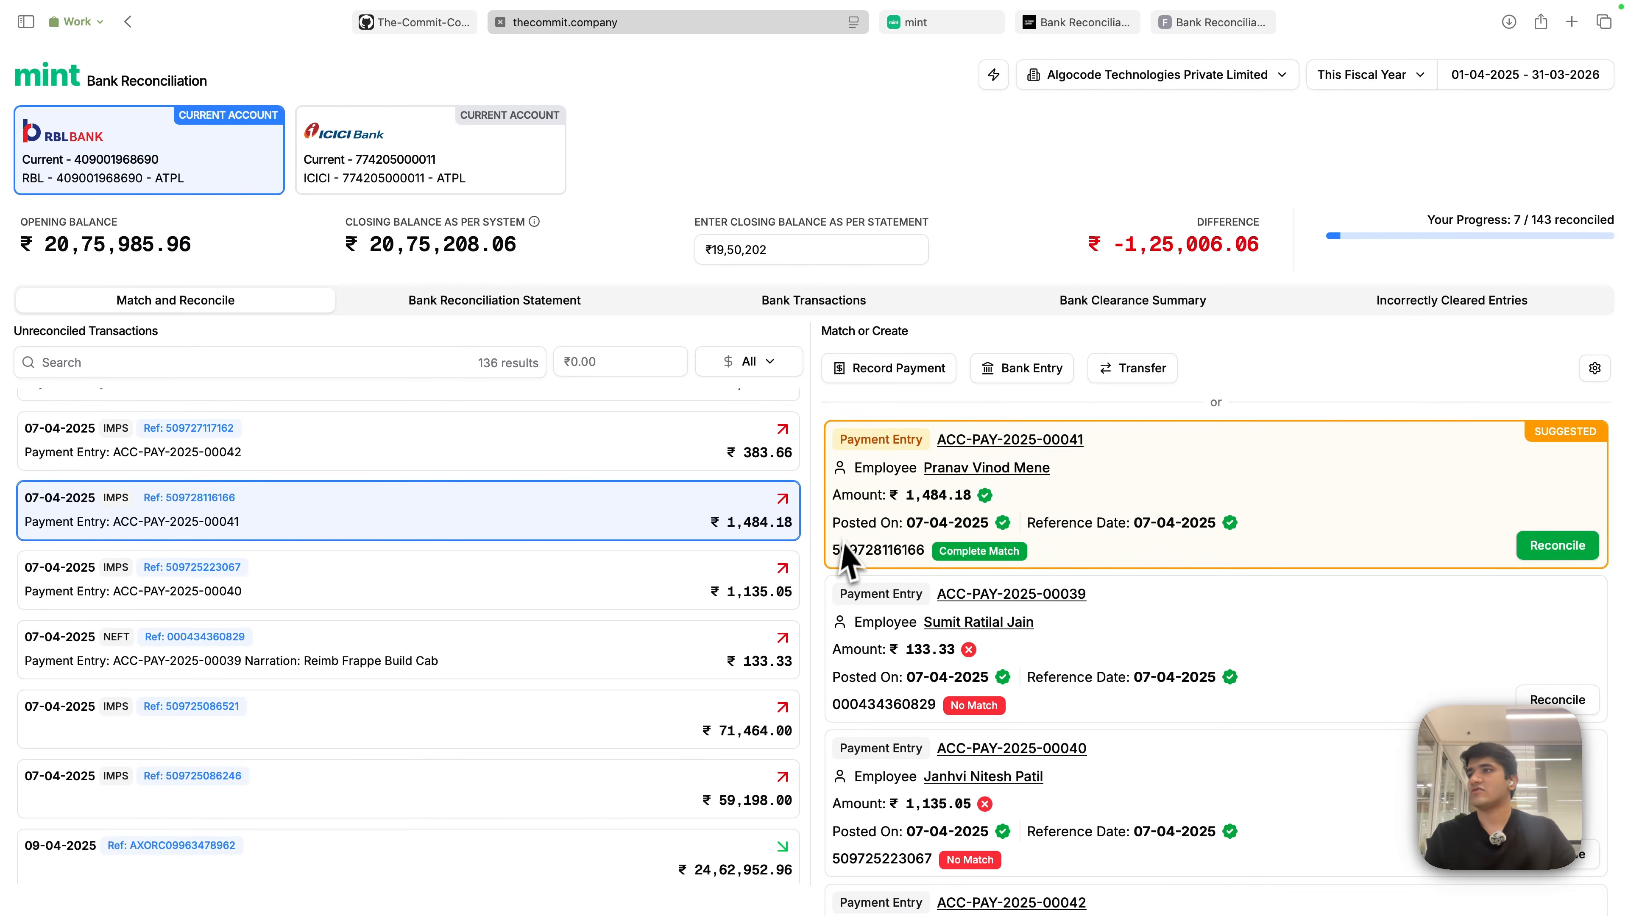
left_click_drag(831, 549, 919, 548)
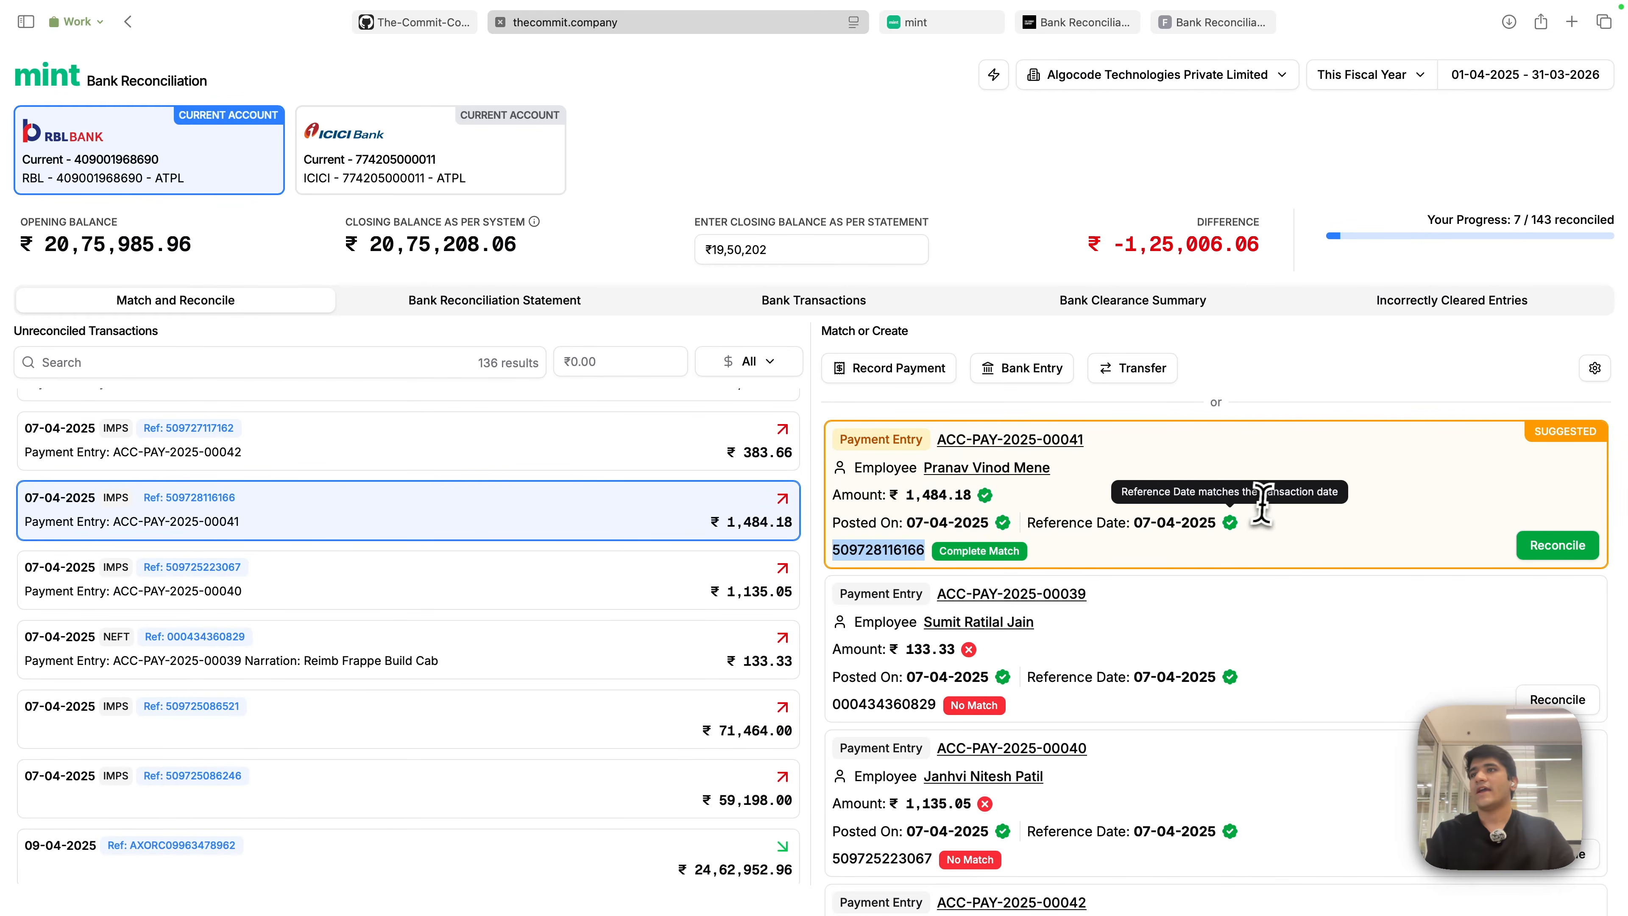
left_click(1341, 443)
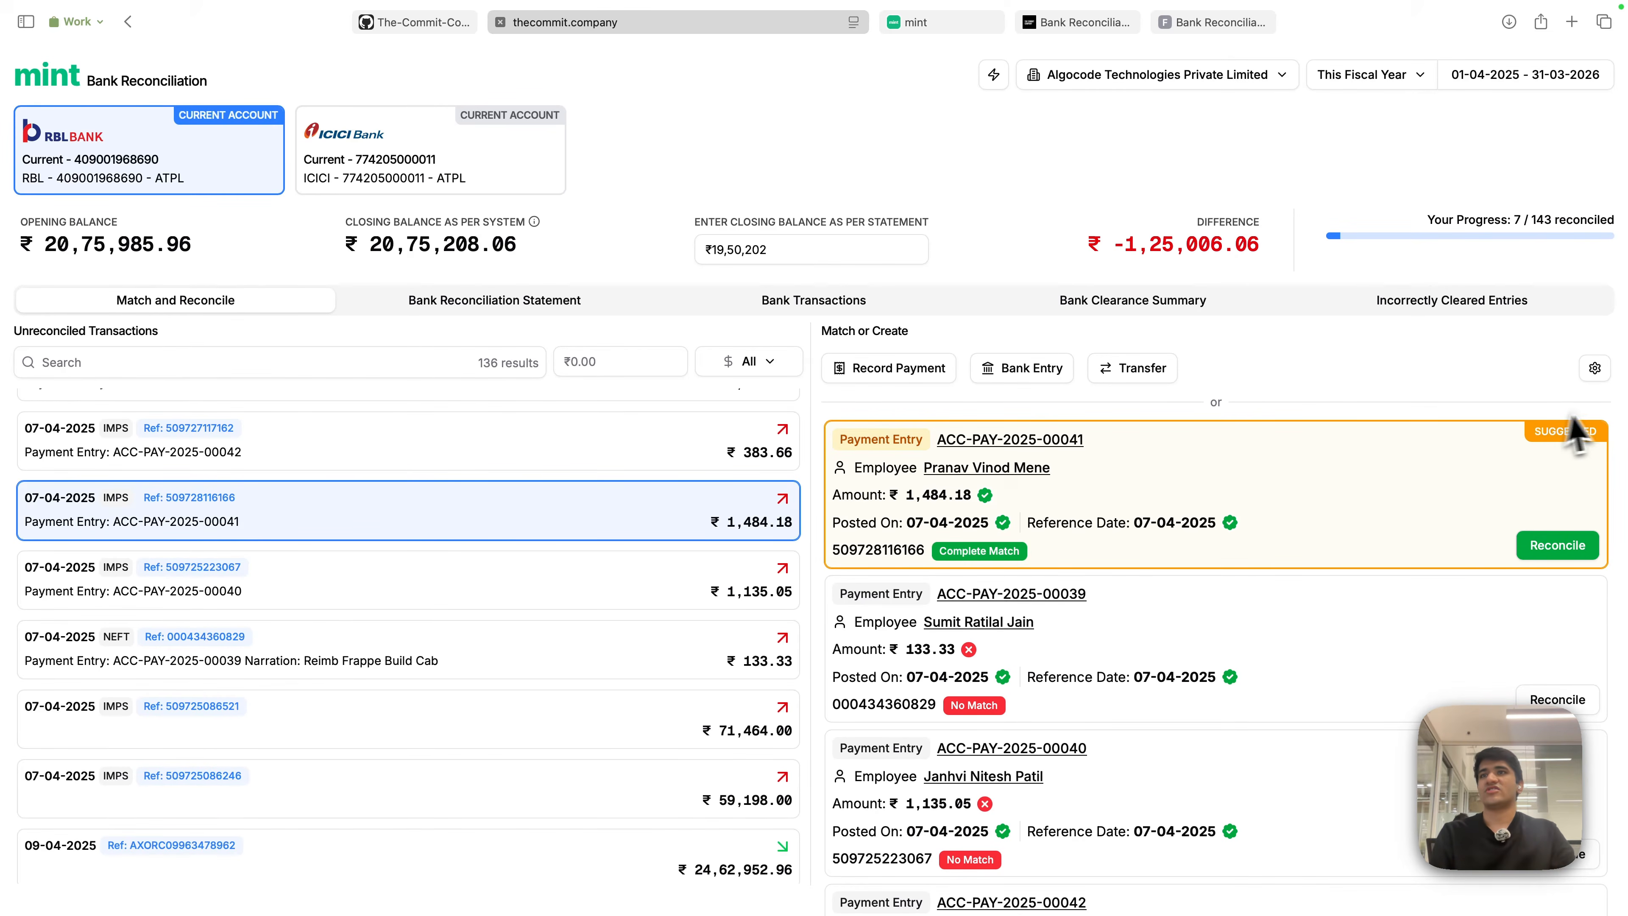
left_click_drag(1544, 429, 1610, 429)
left_click(1564, 430)
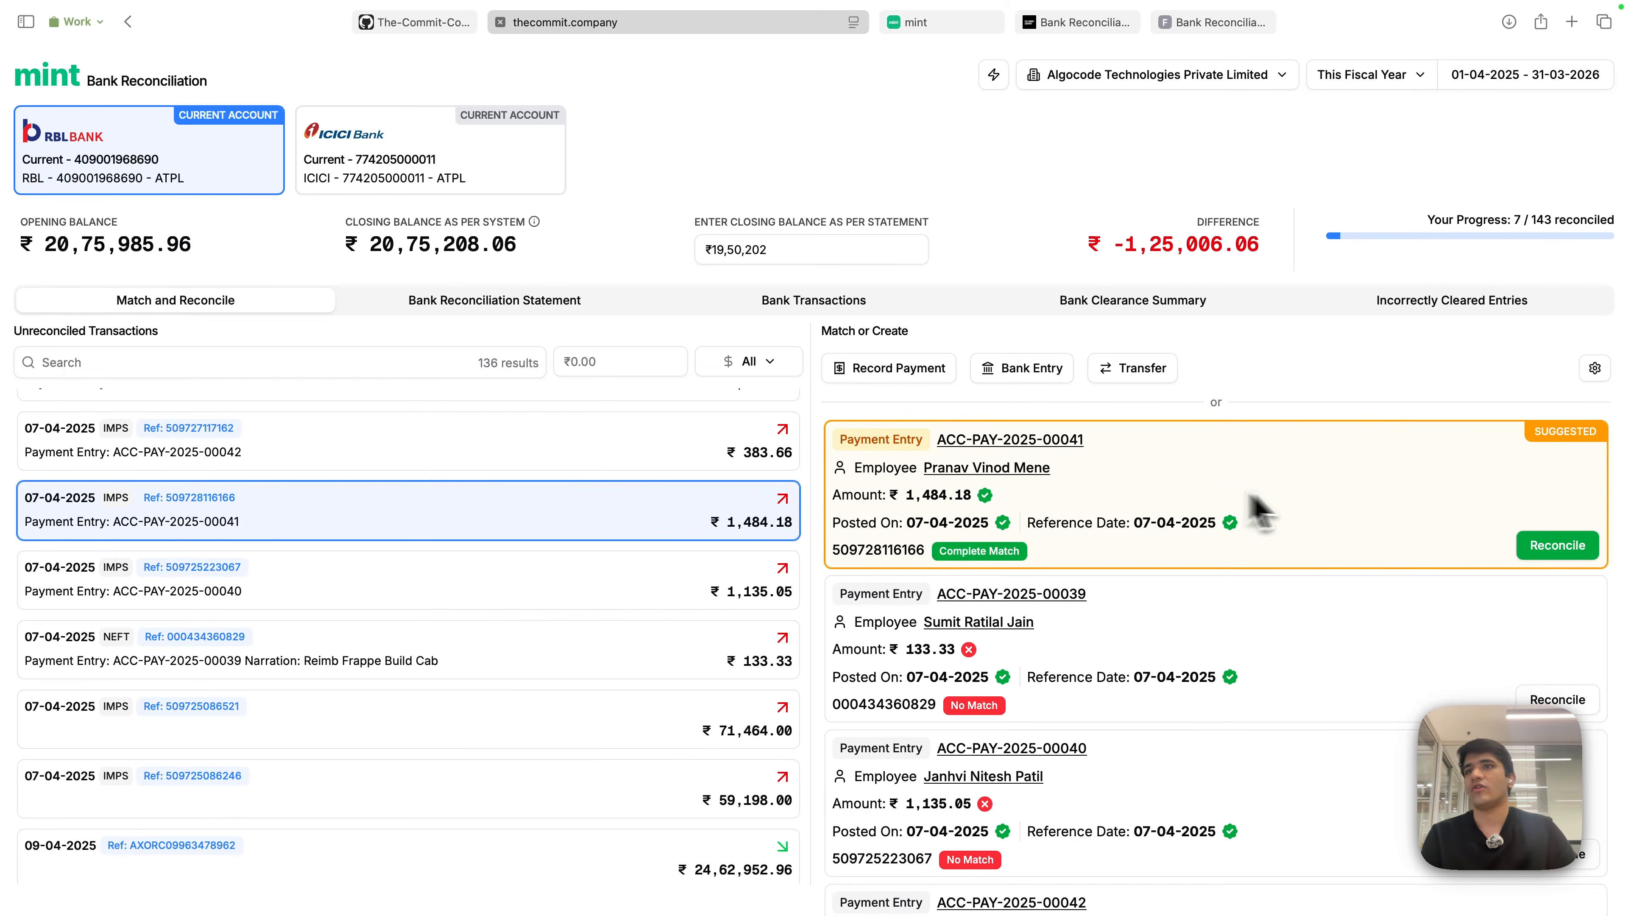
- Reconcile complete matches ACC-PAY-2025-00041, 00040 and 00039, then select the 18-04-2025 NEFT row
left_click(1557, 546)
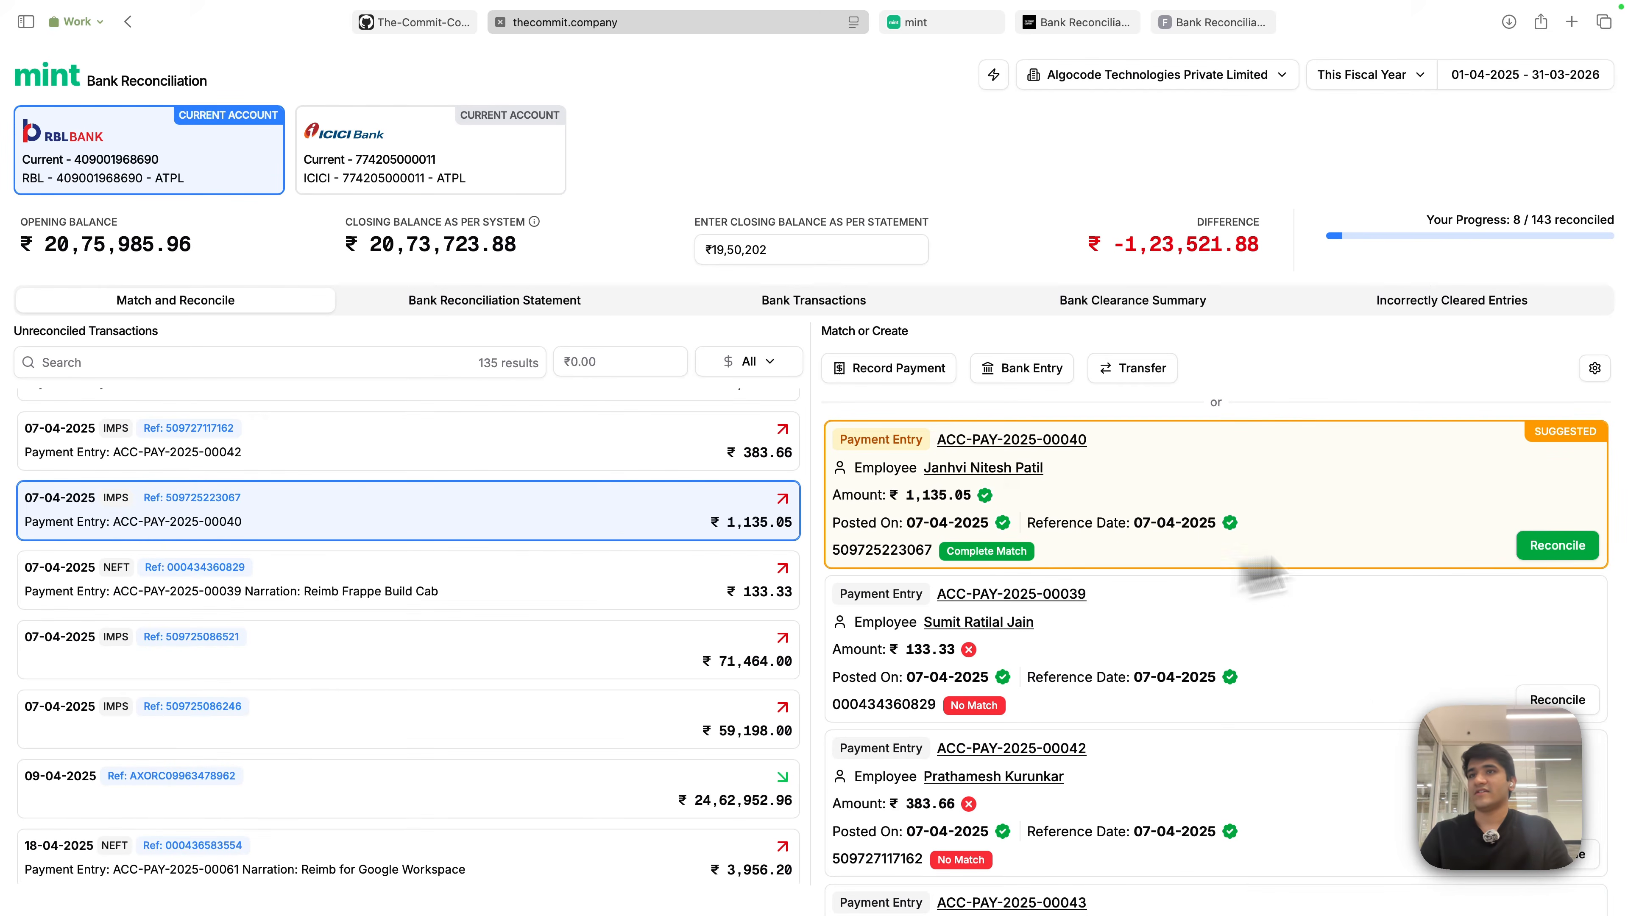
left_click(1554, 545)
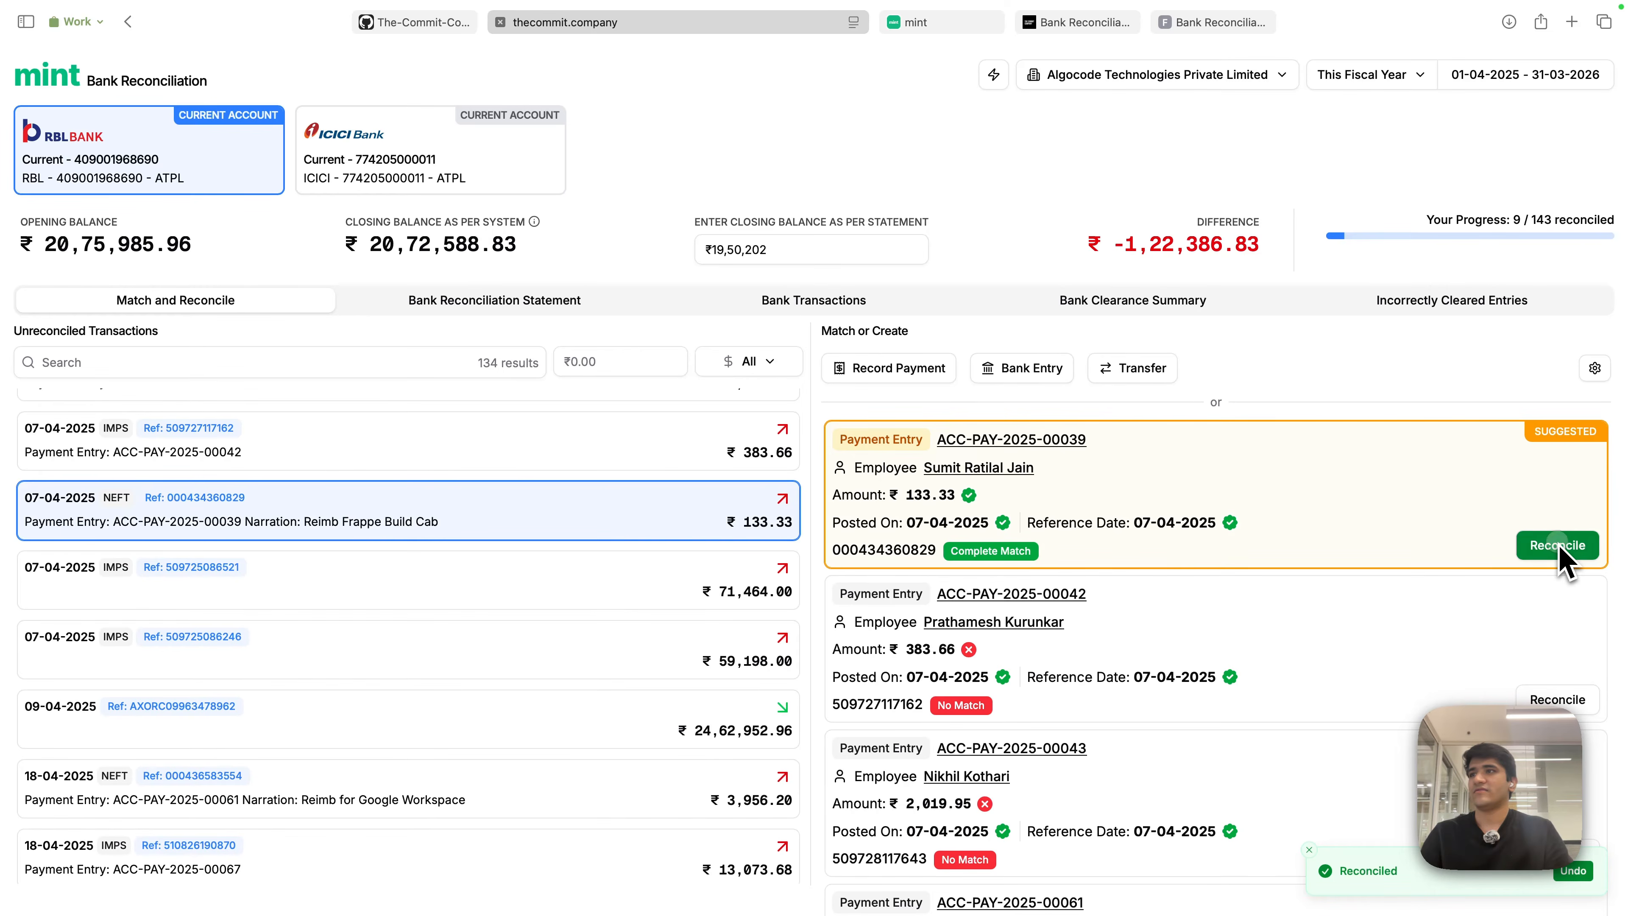
left_click(1556, 546)
scroll(593, 738, "up", 1)
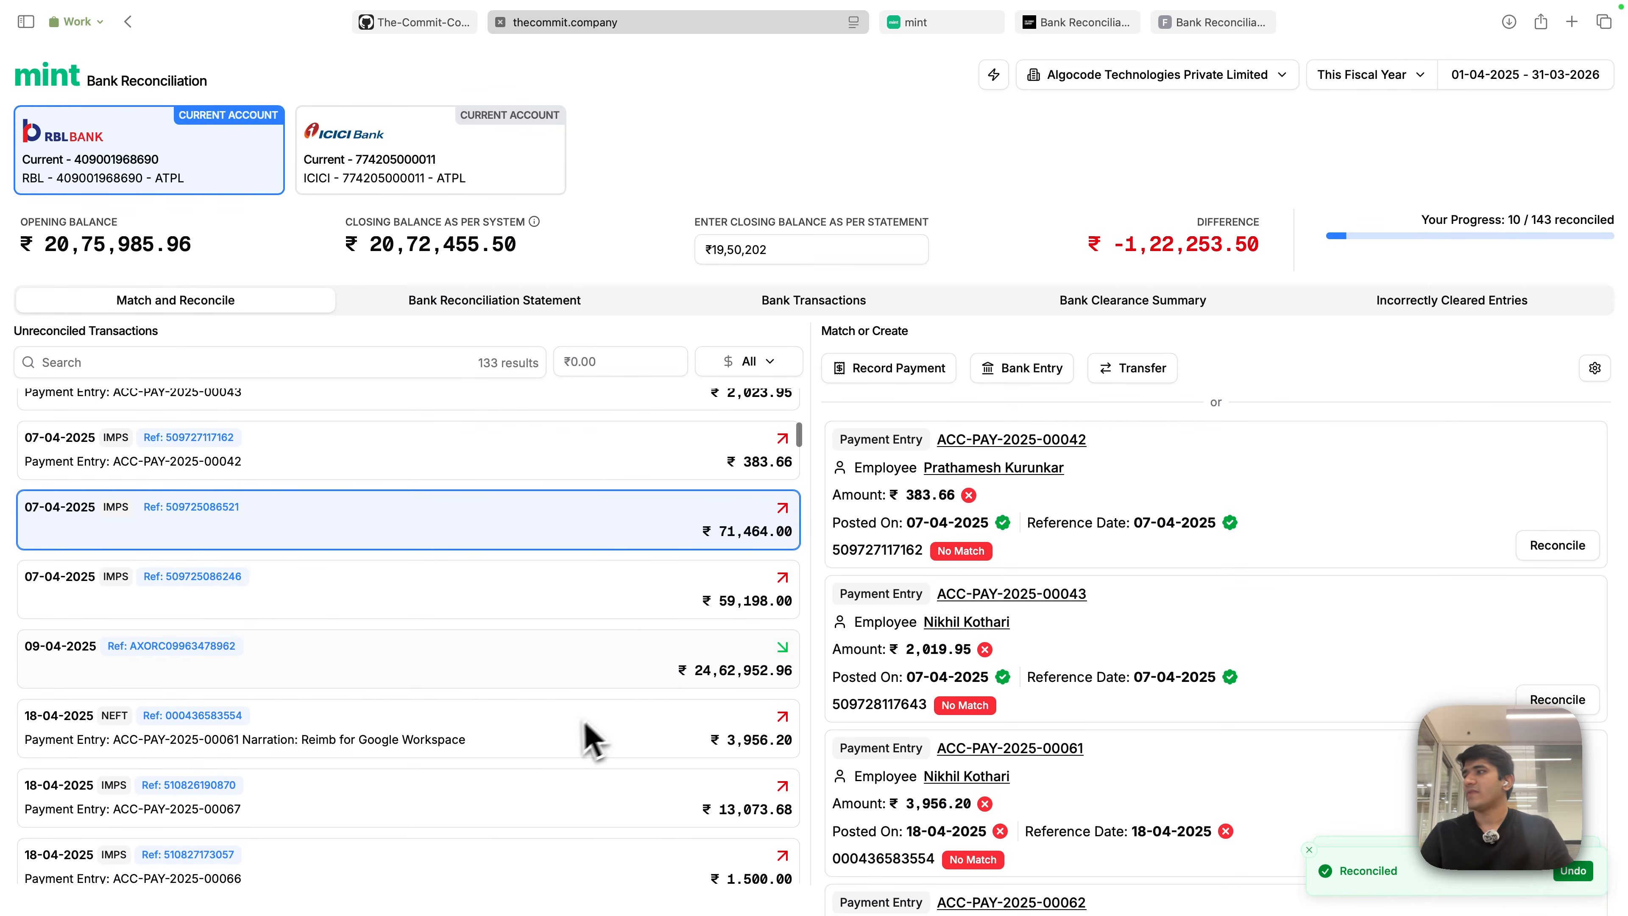
left_click(571, 740)
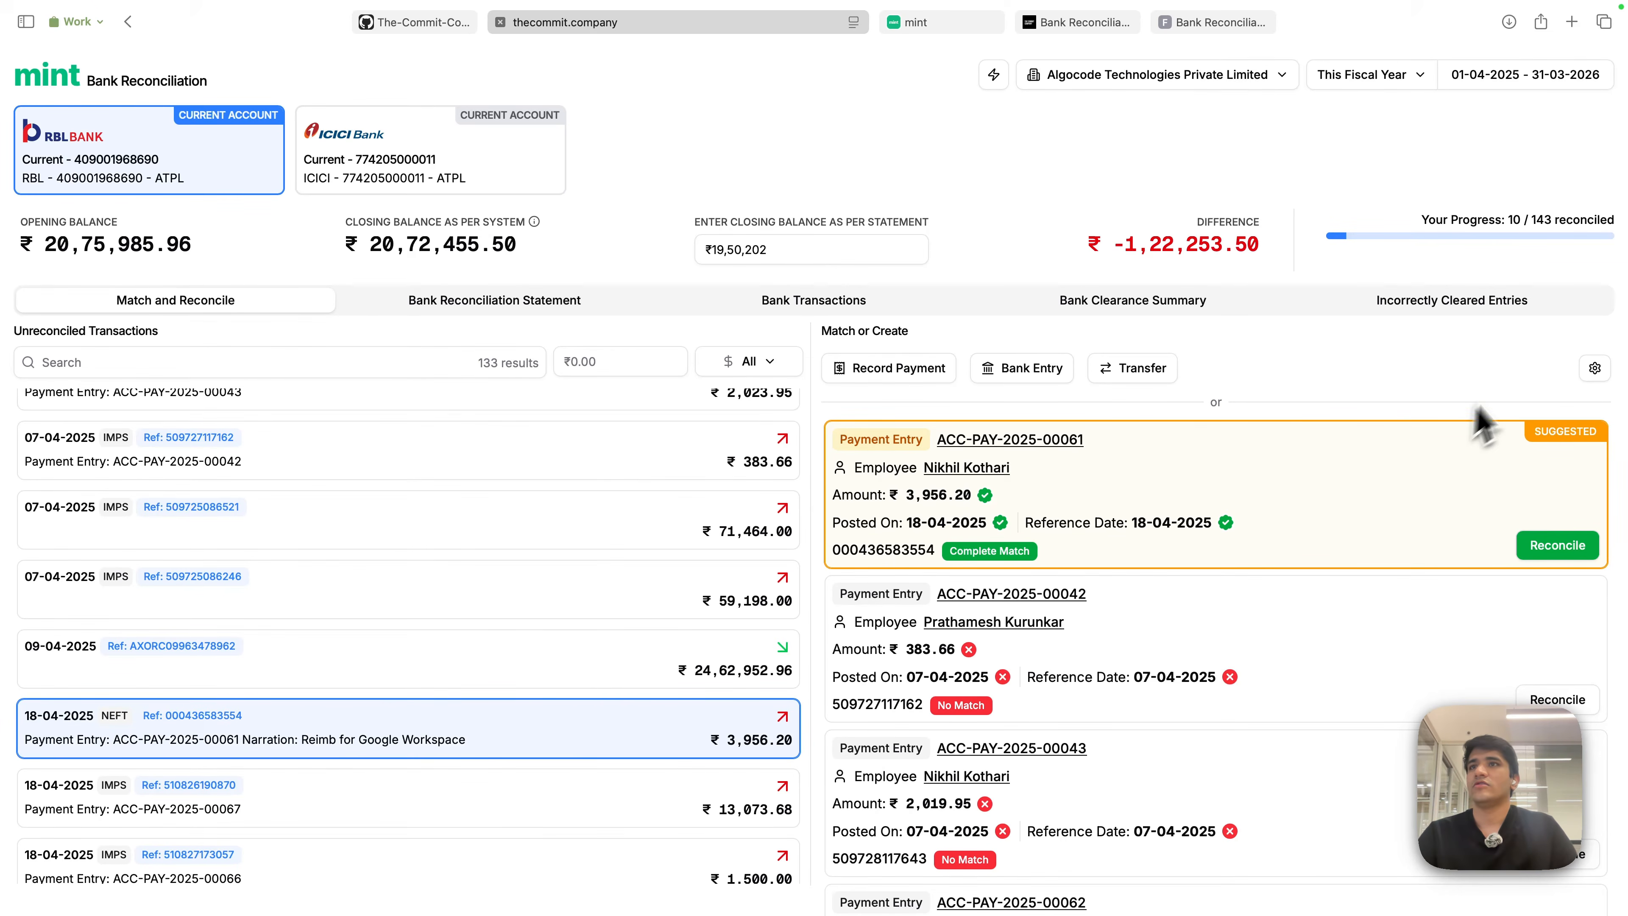
left_click(1596, 370)
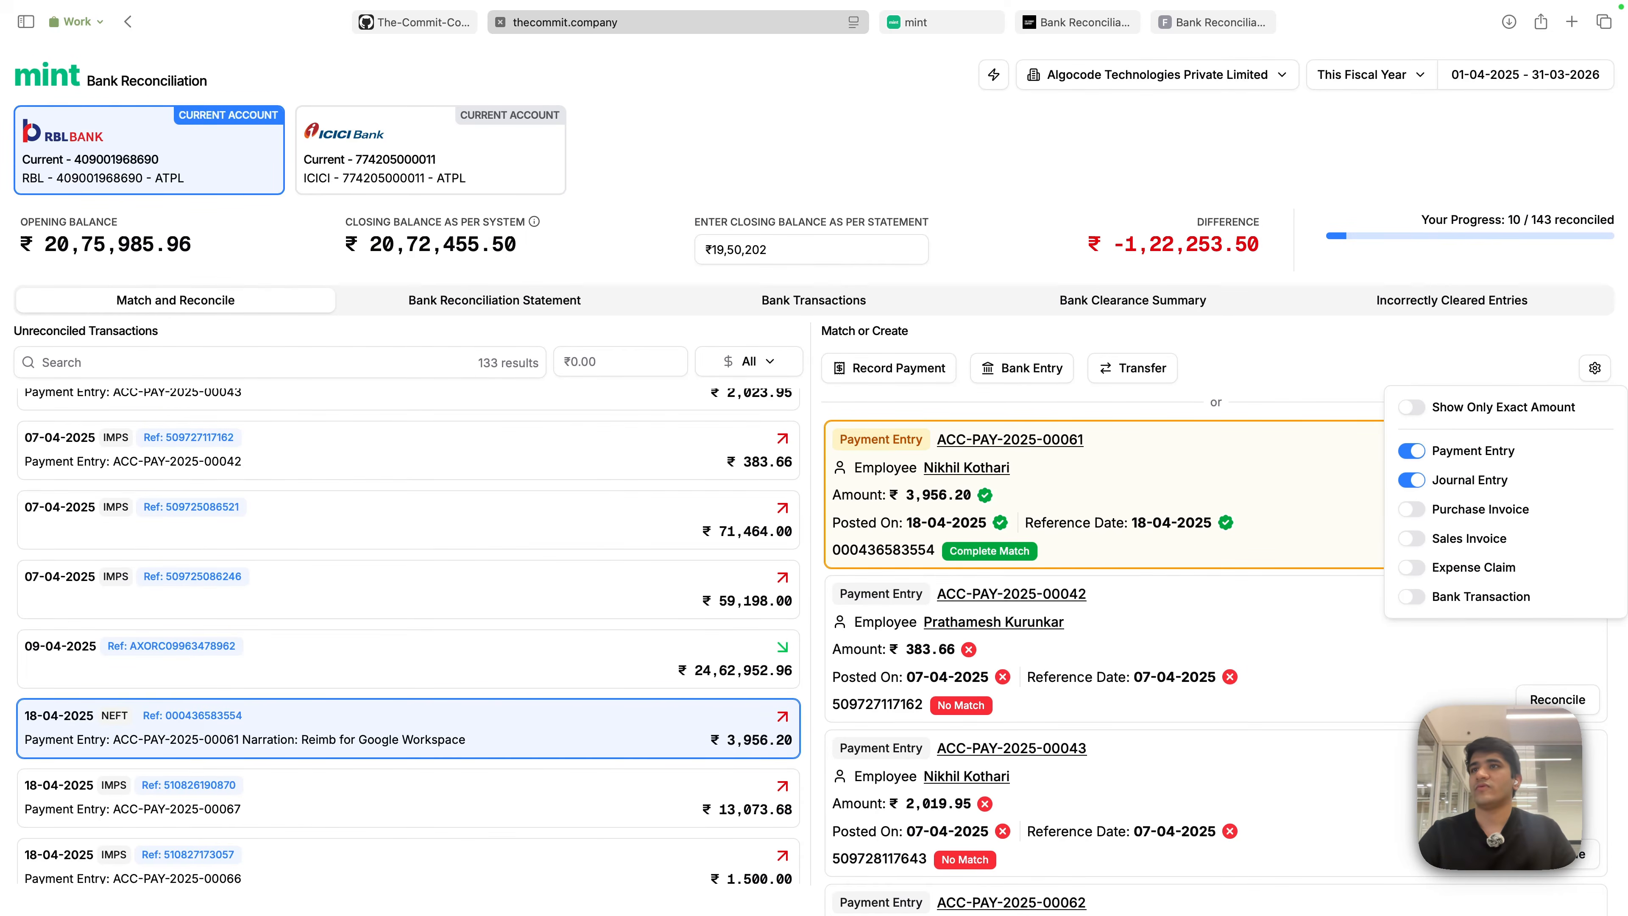
left_click(1411, 407)
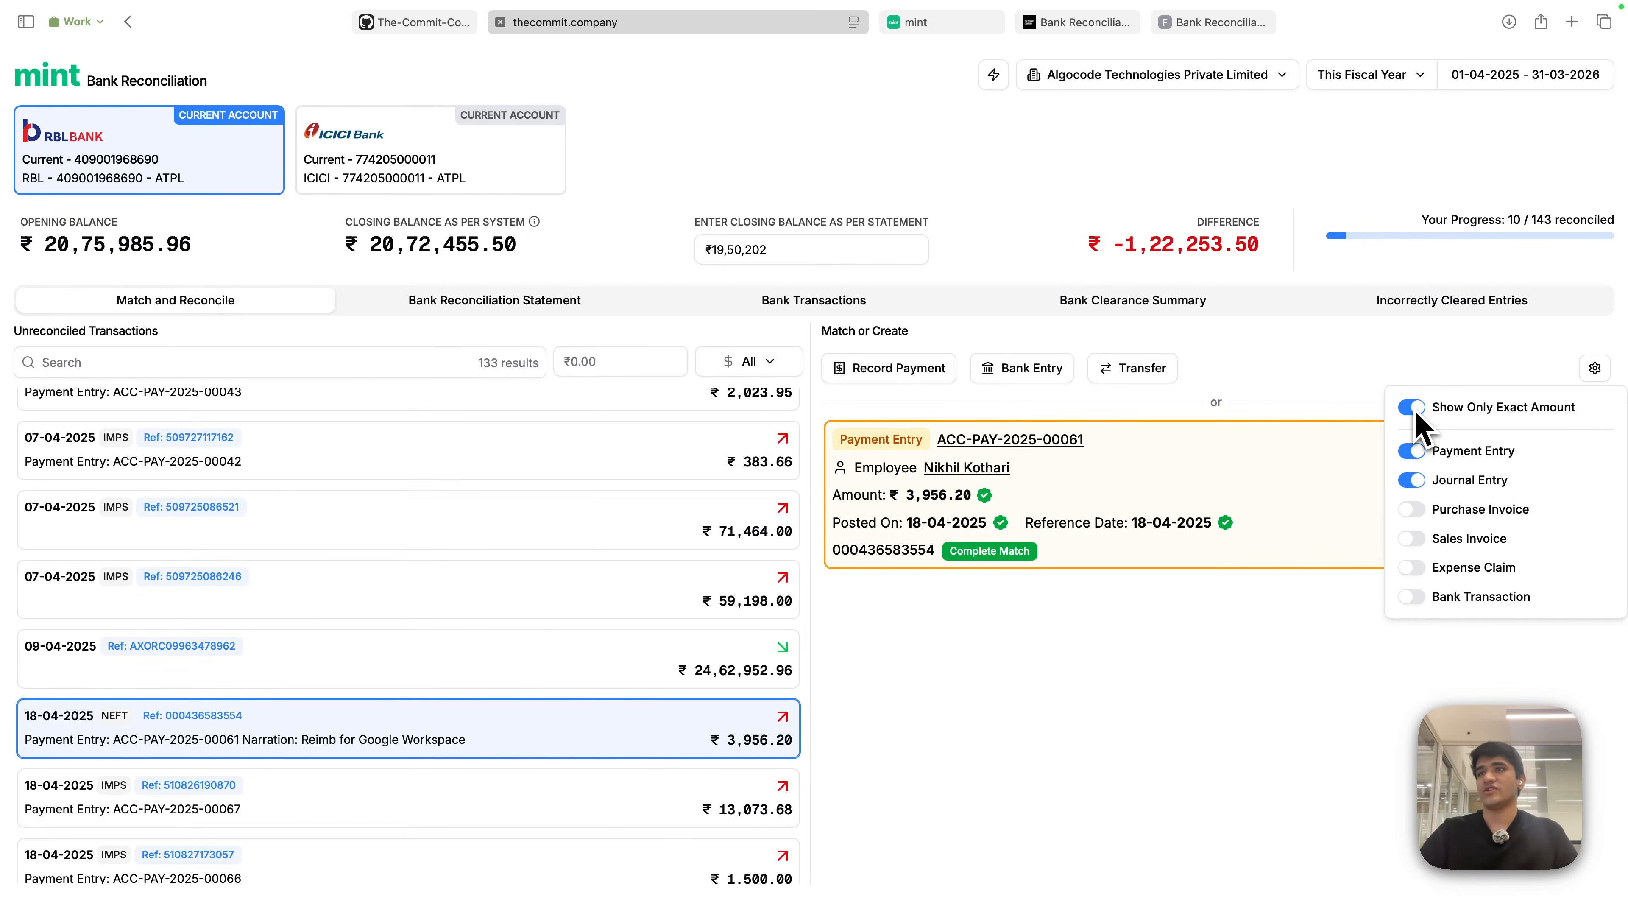
left_click(1382, 360)
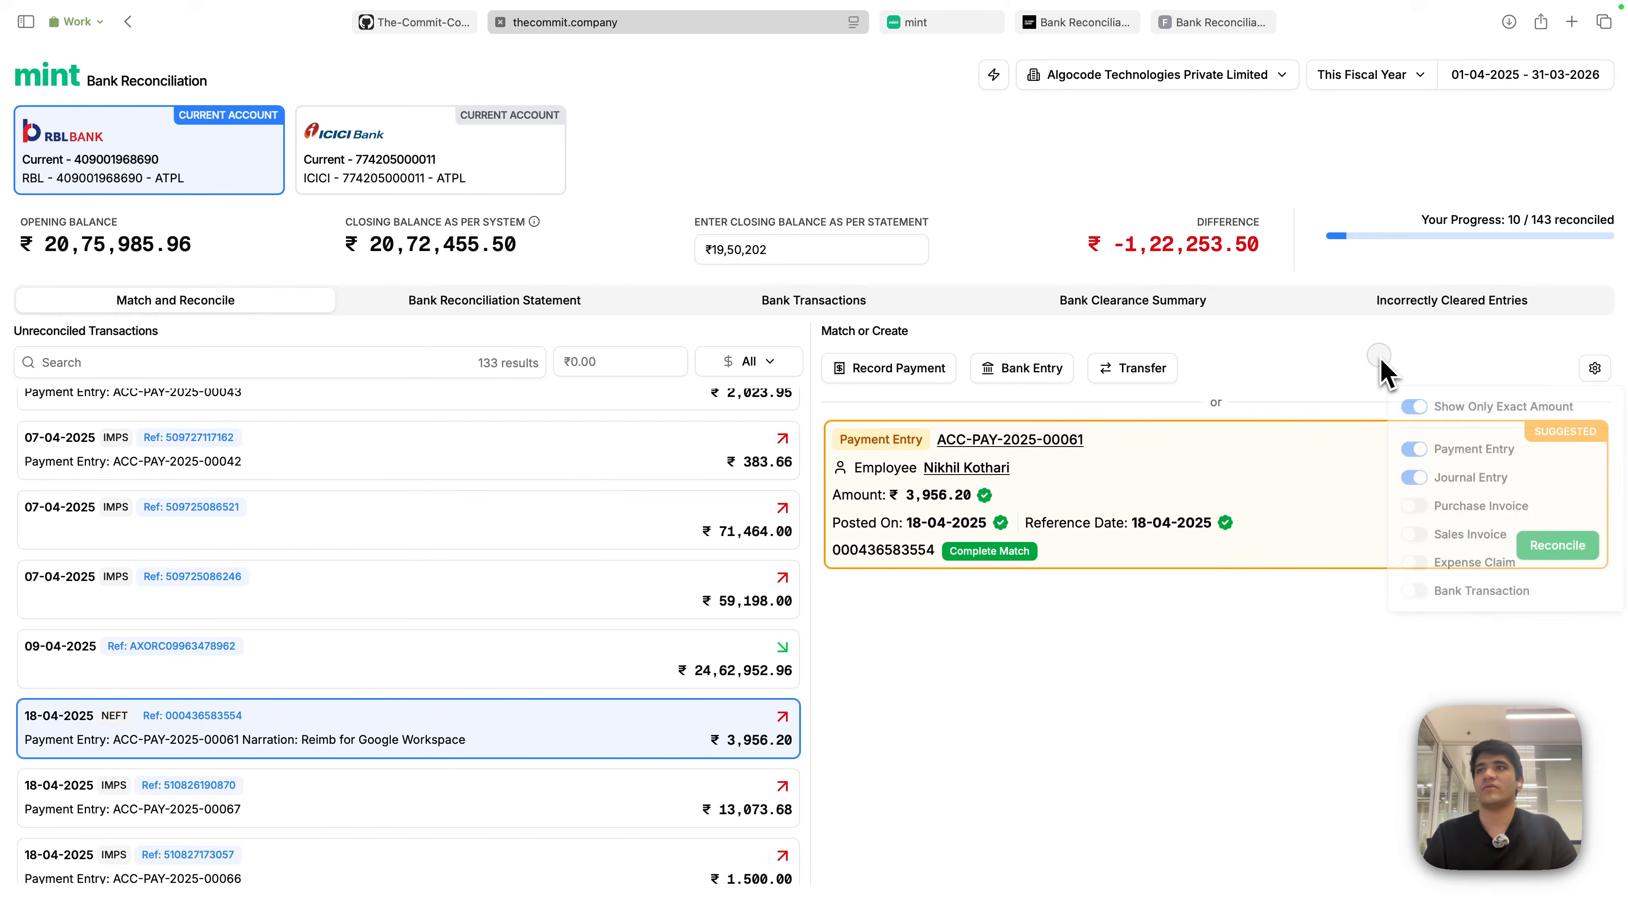
key("super+r")
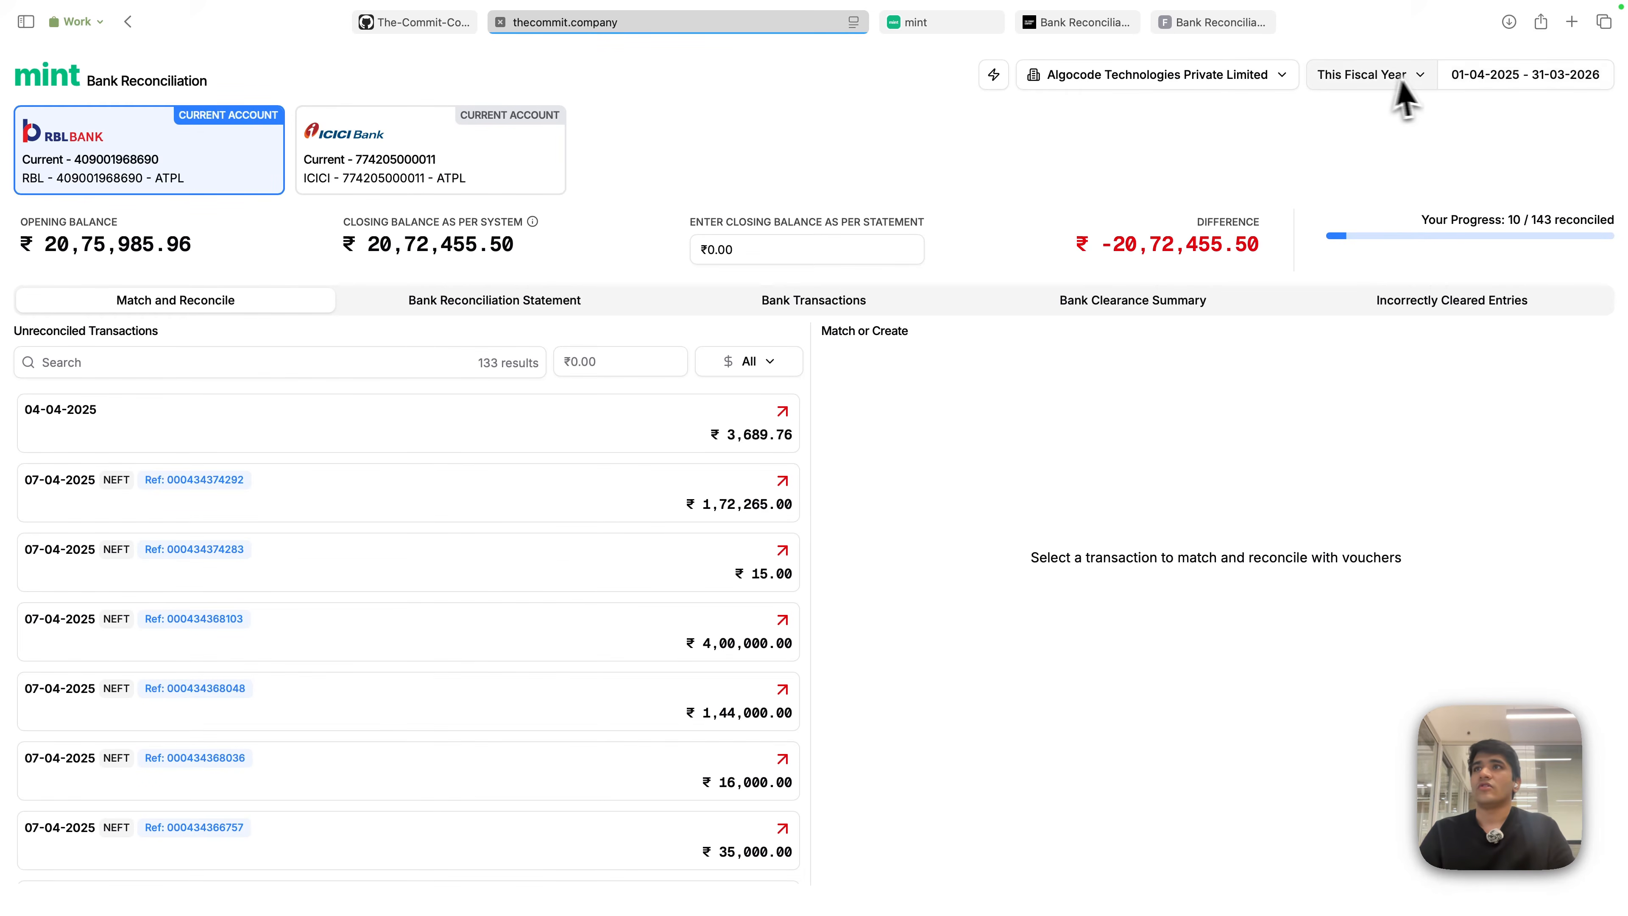
scroll(524, 670, "down", 5)
scroll(525, 670, "down", 3)
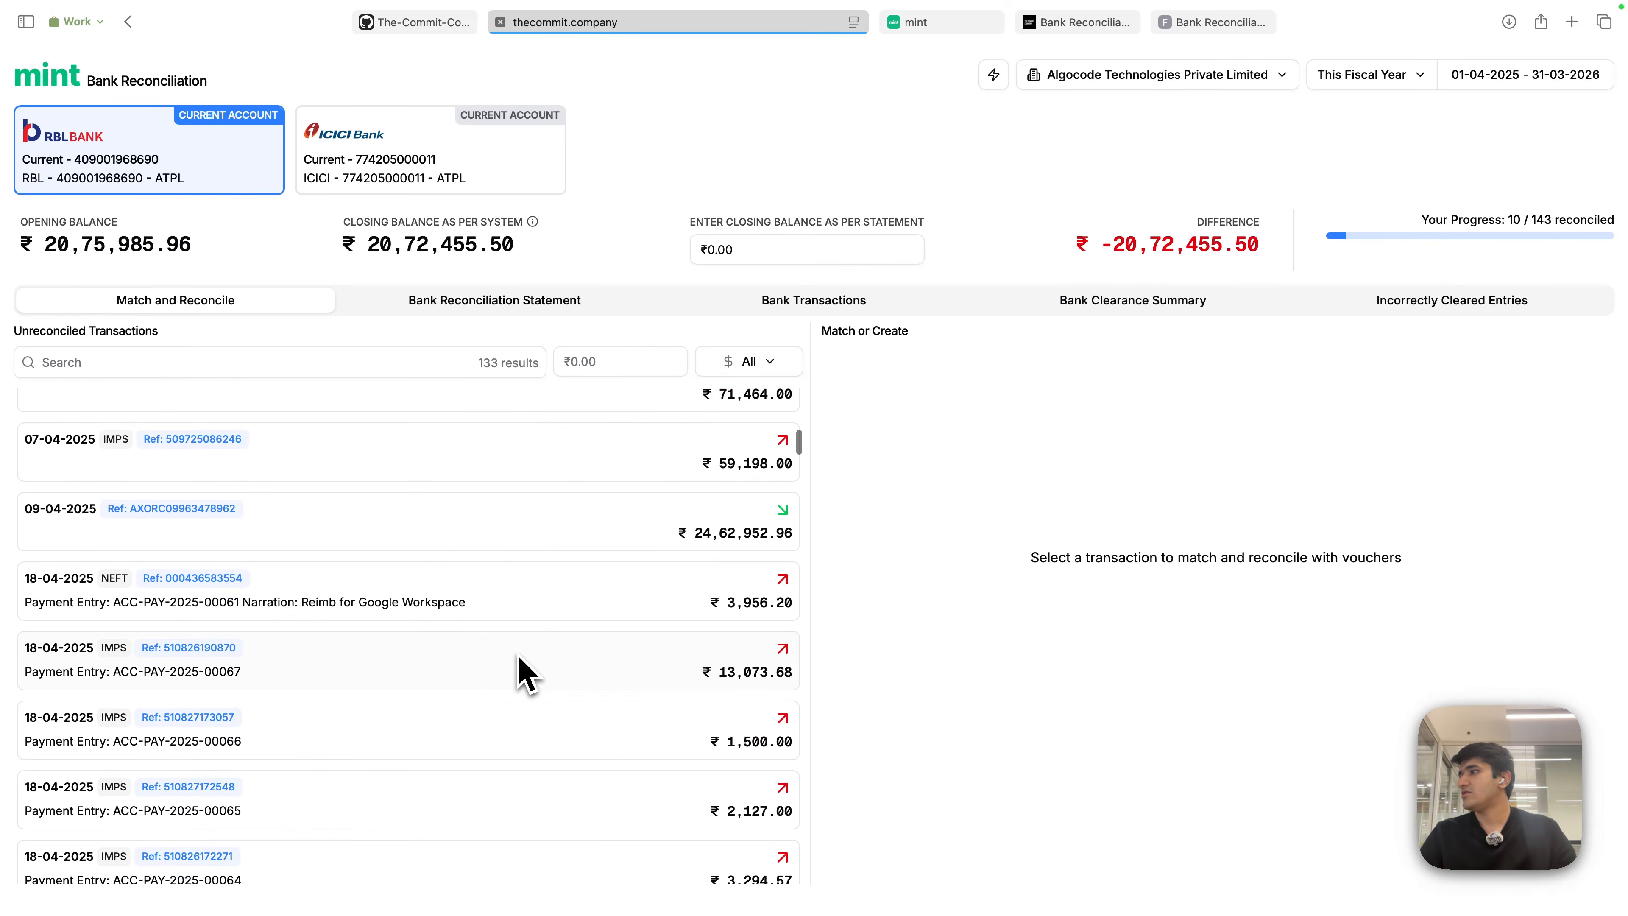
left_click(522, 606)
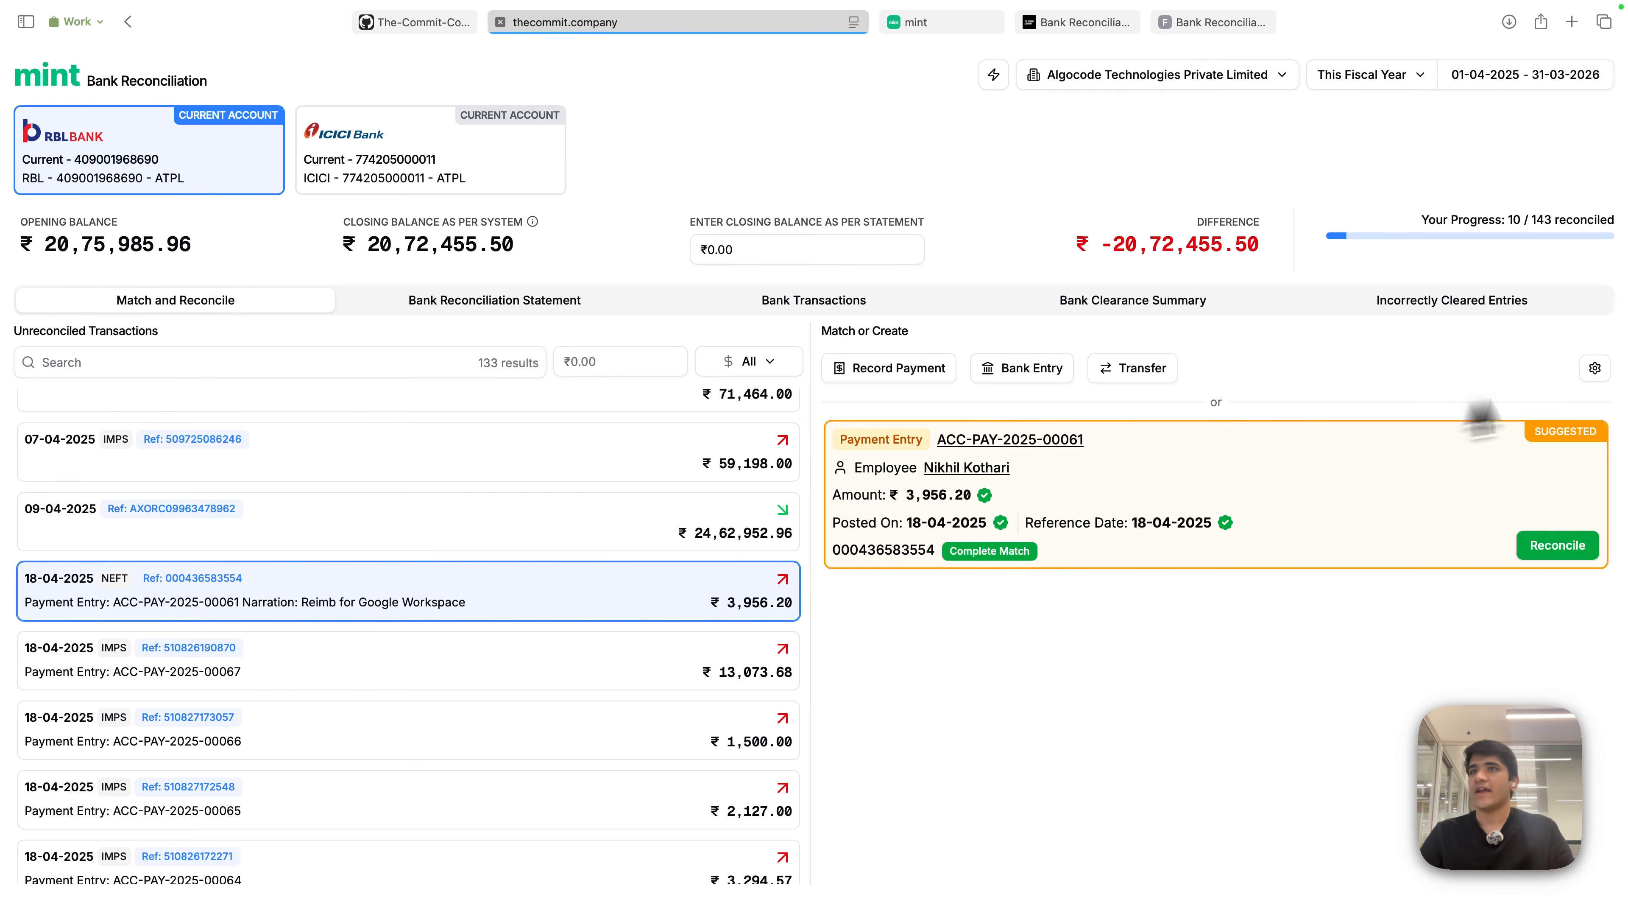
left_click(1594, 368)
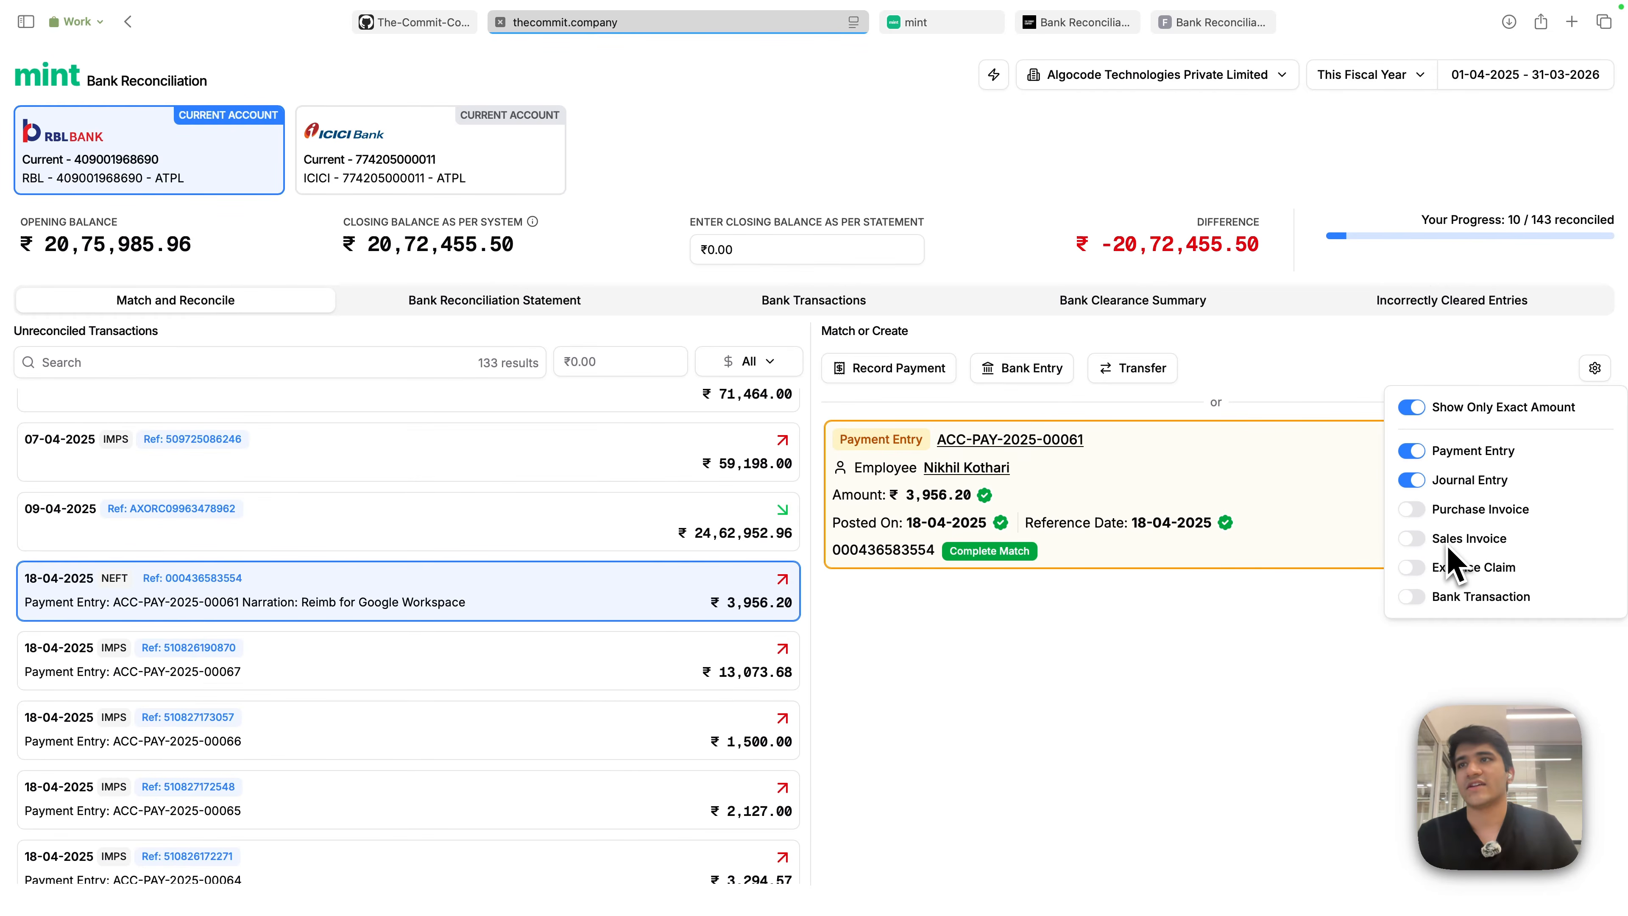
left_click(1412, 597)
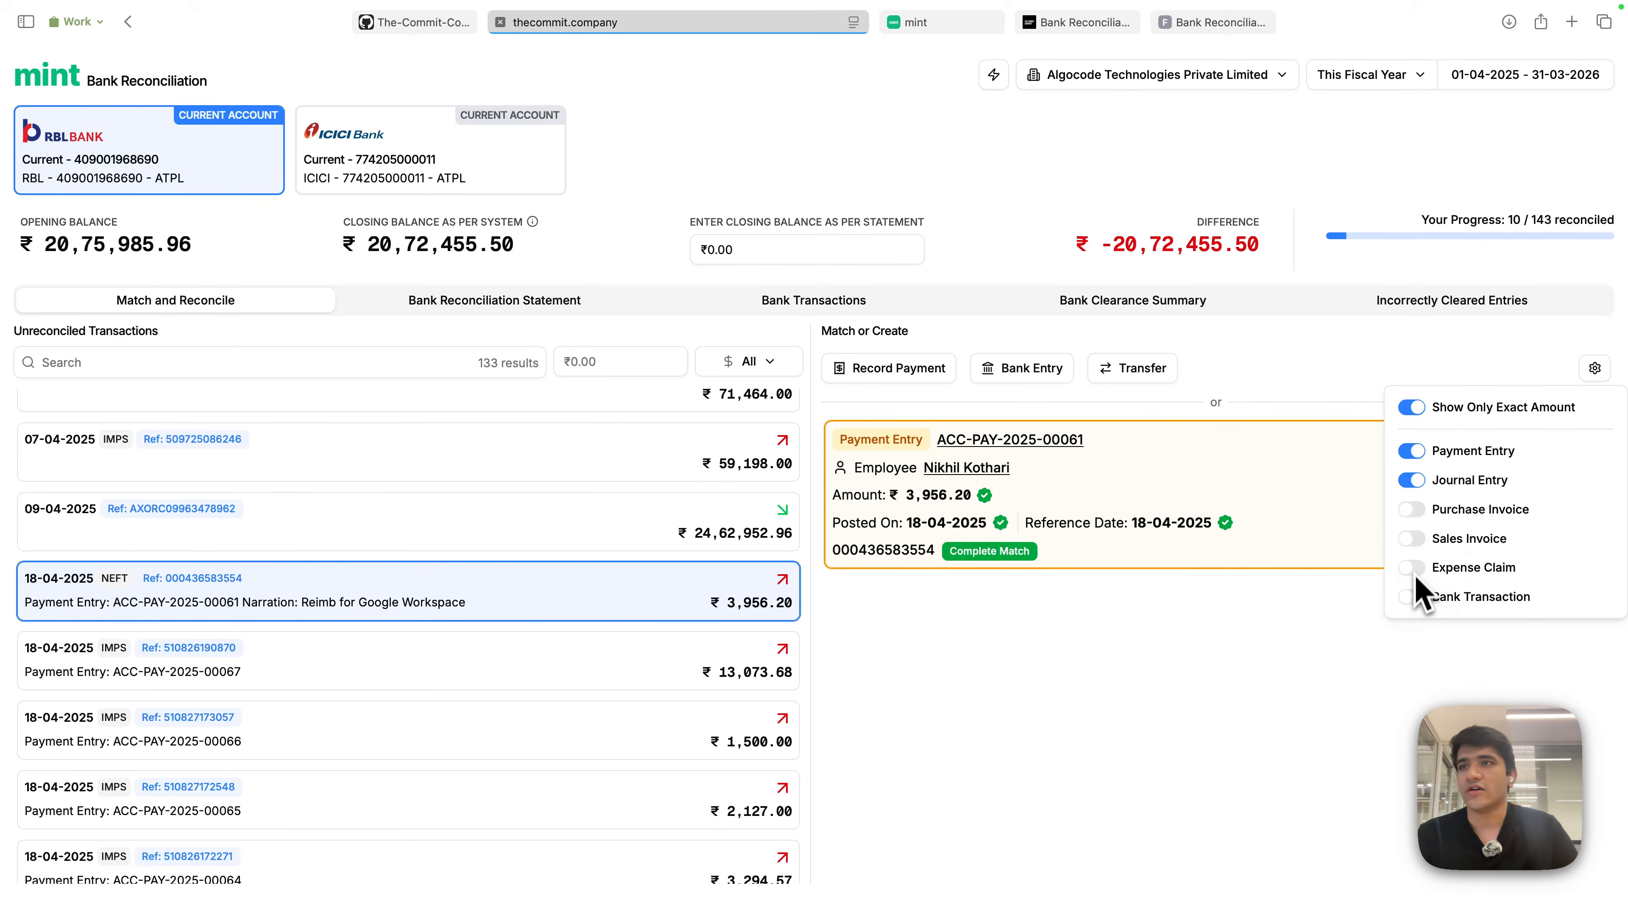
left_click(1412, 539)
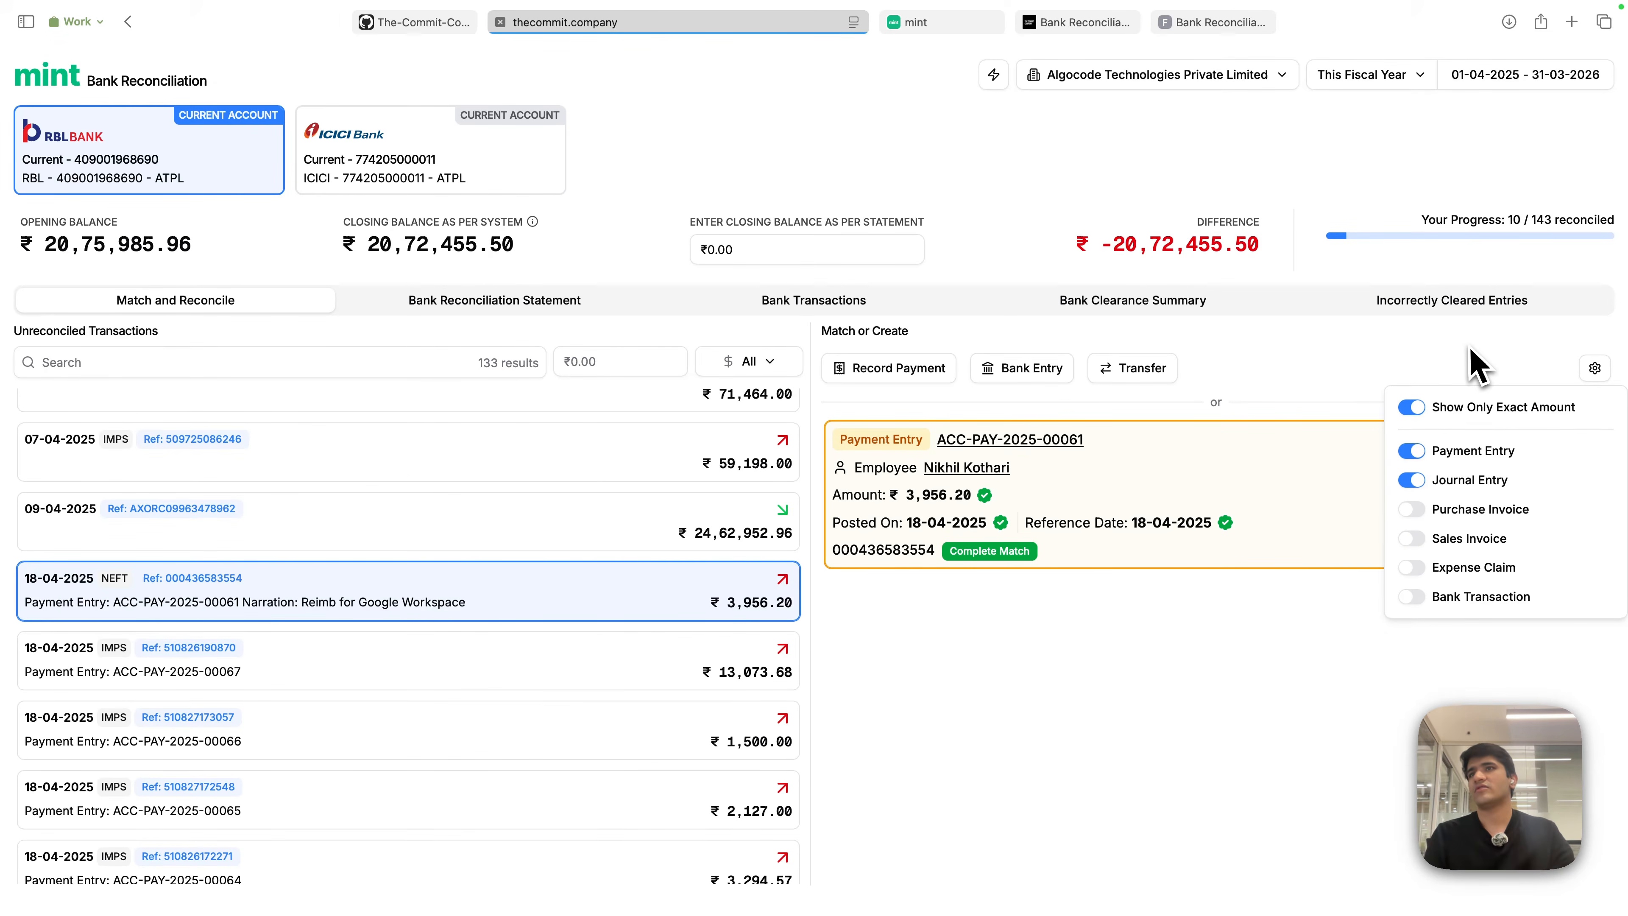
left_click(1412, 407)
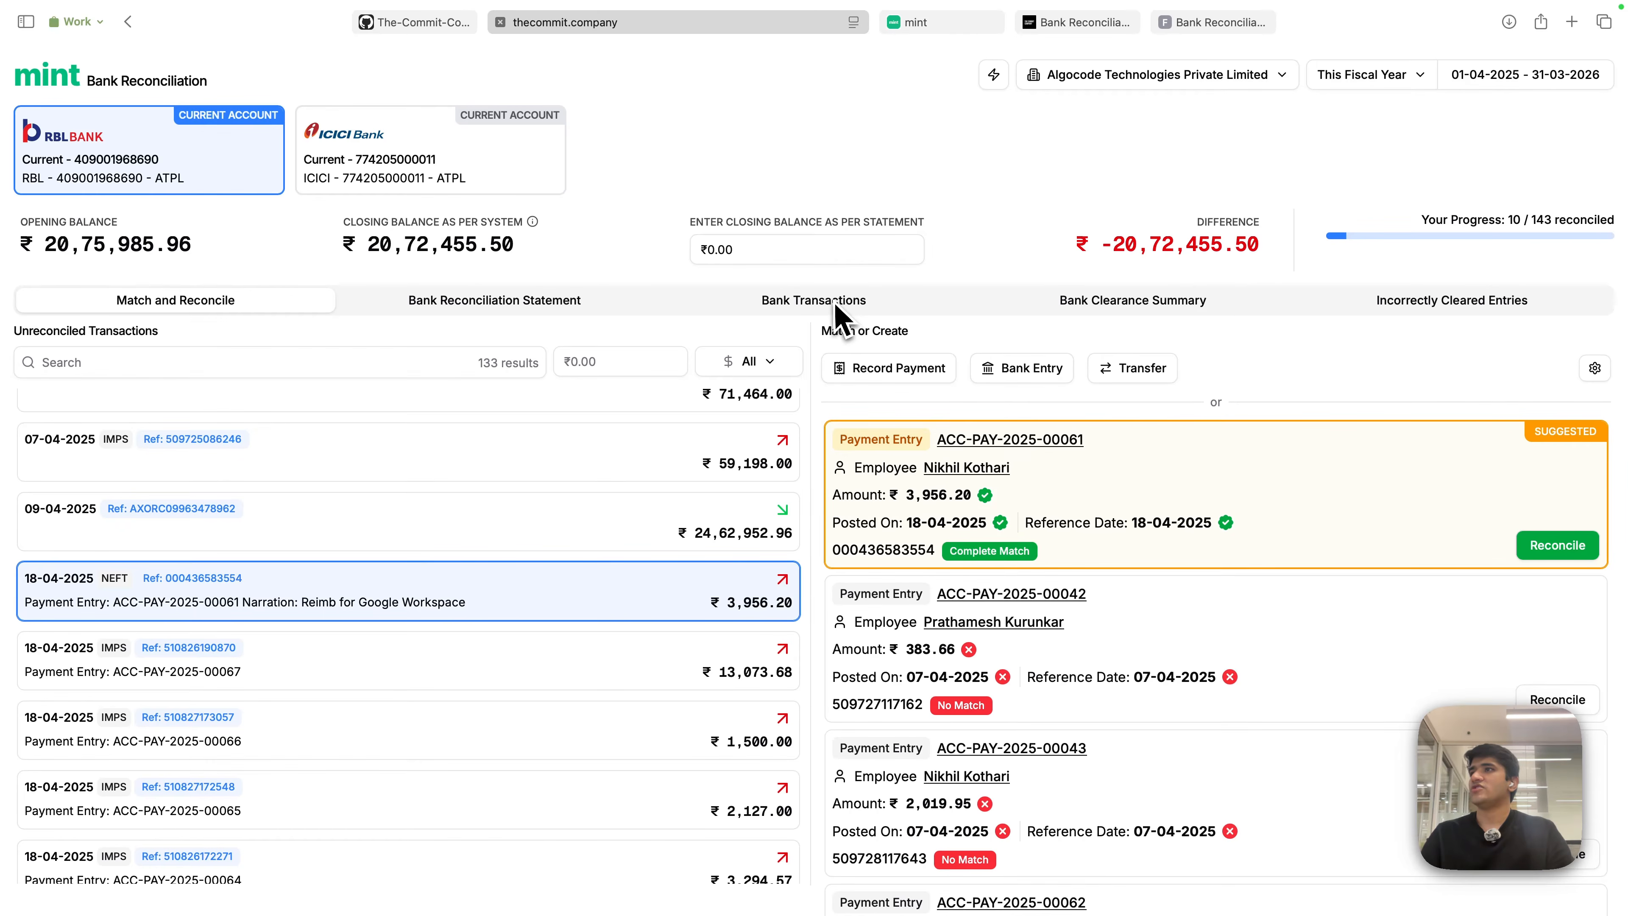
- Open the full bank transaction list and confirm entries 00041 and 00040 show Reconciled
left_click(834, 304)
scroll(1102, 616, "down", 2)
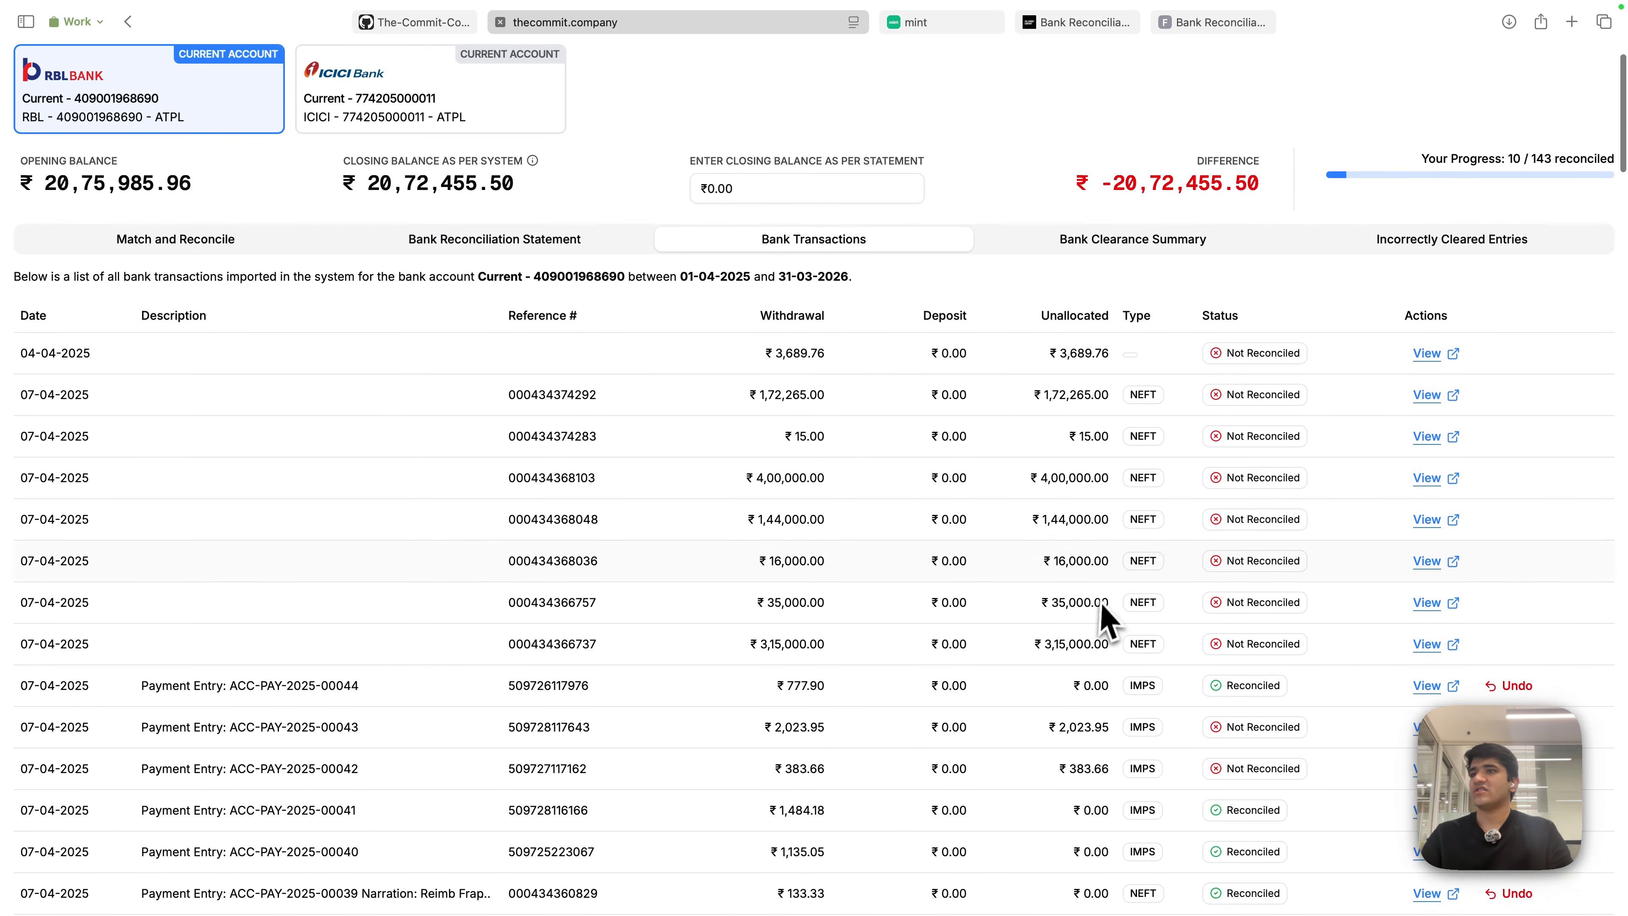
scroll(1103, 606, "down", 3)
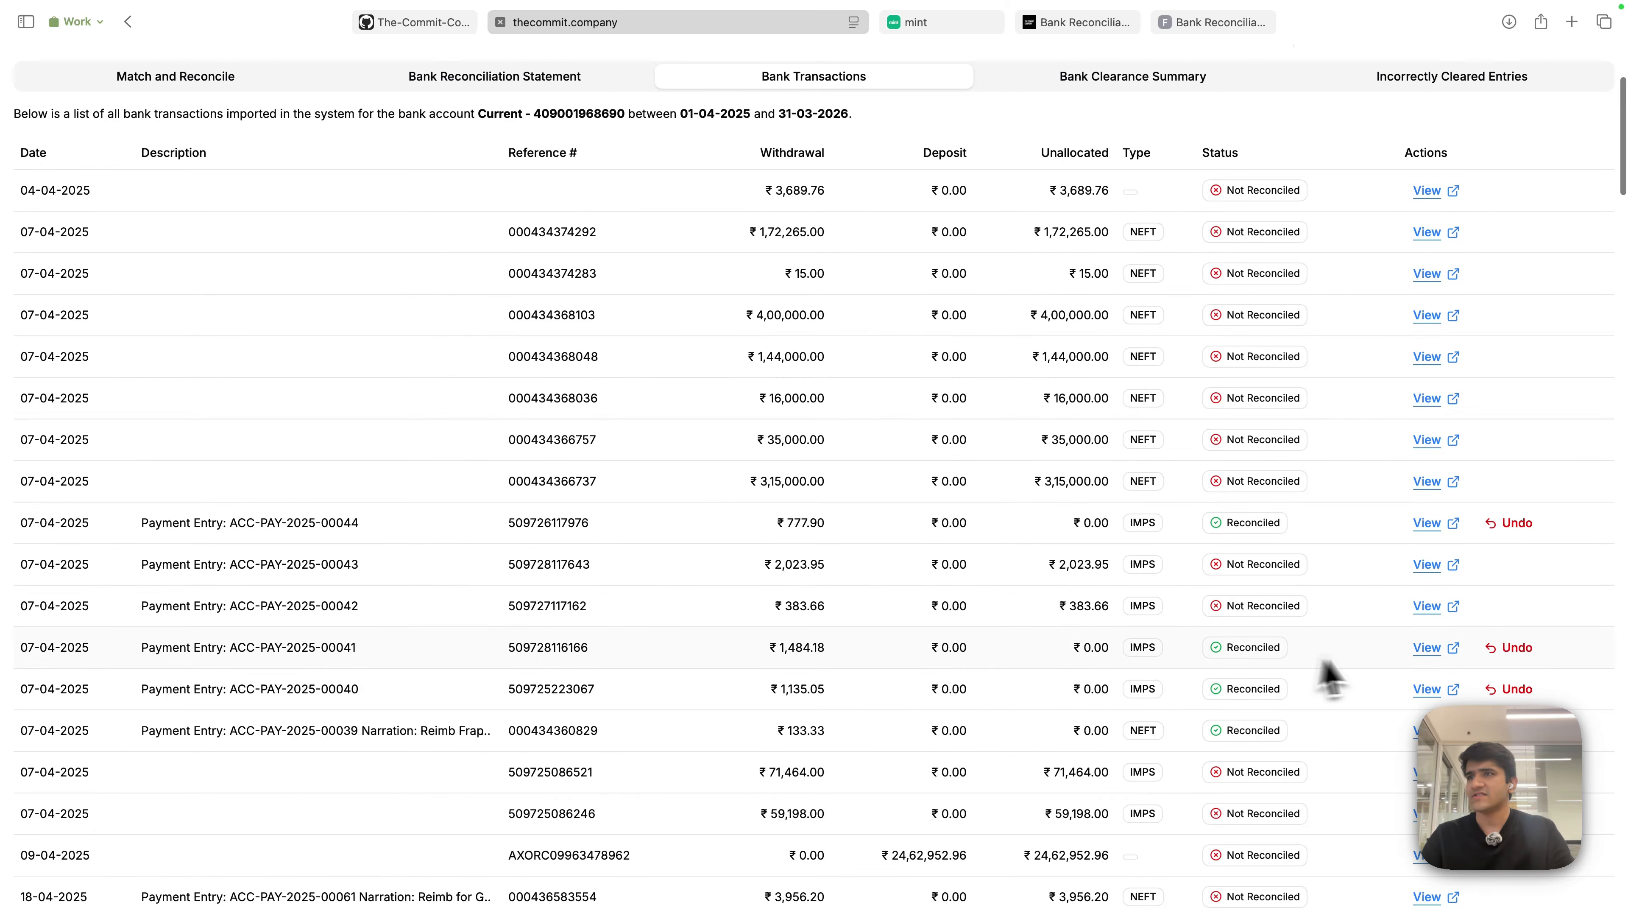
left_click_drag(1227, 648, 1324, 653)
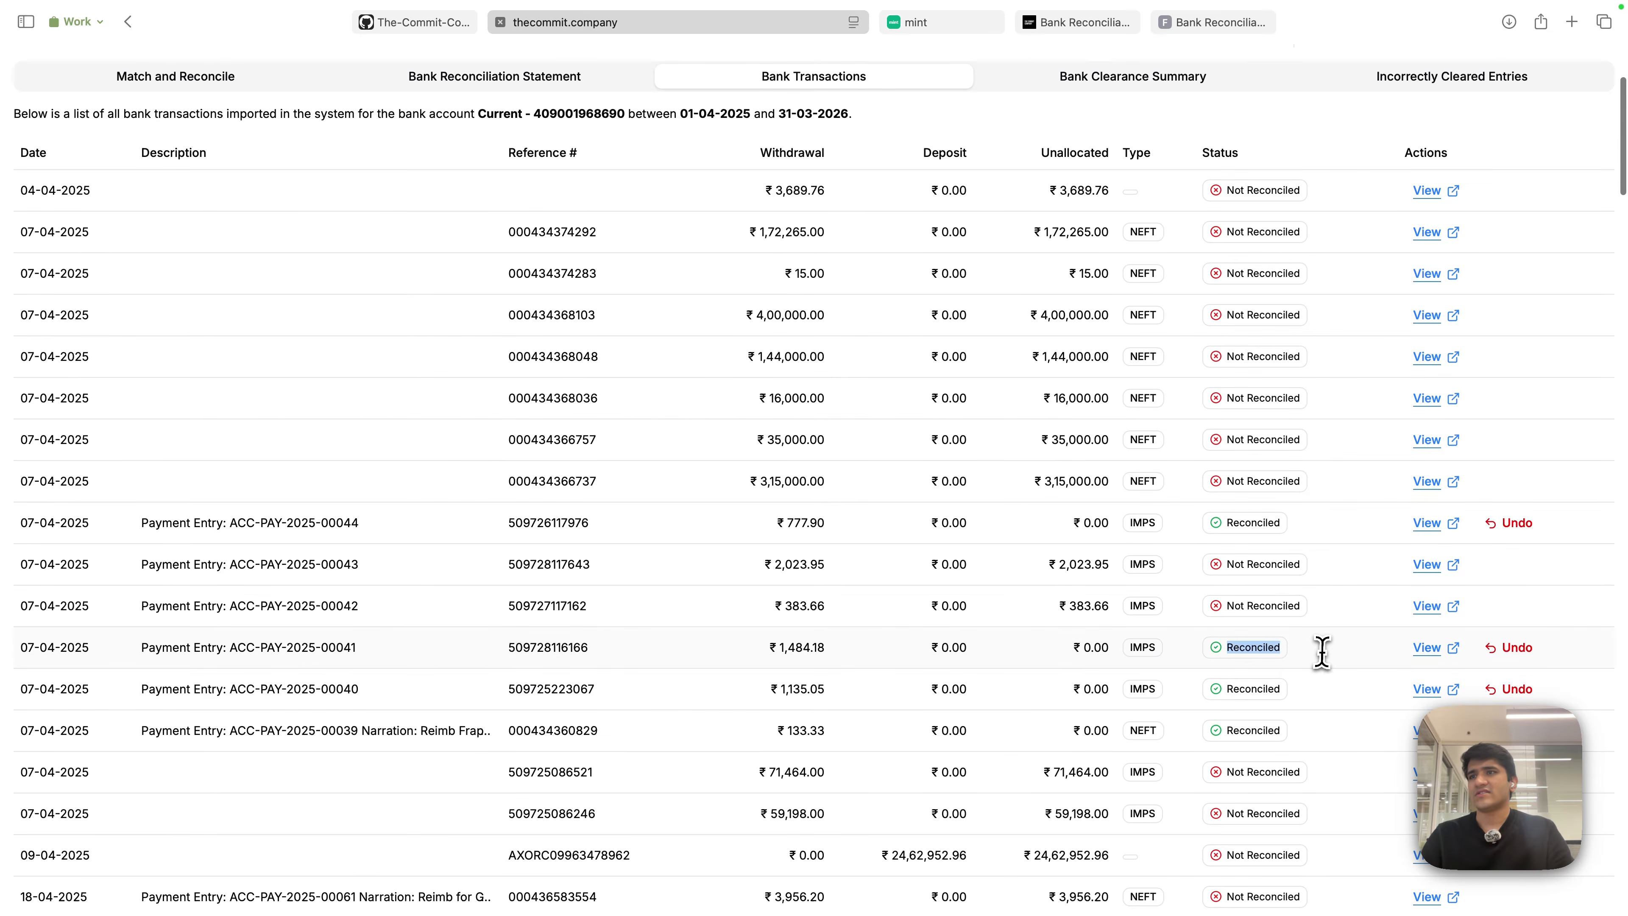
double_click(1233, 689)
left_click(1090, 587)
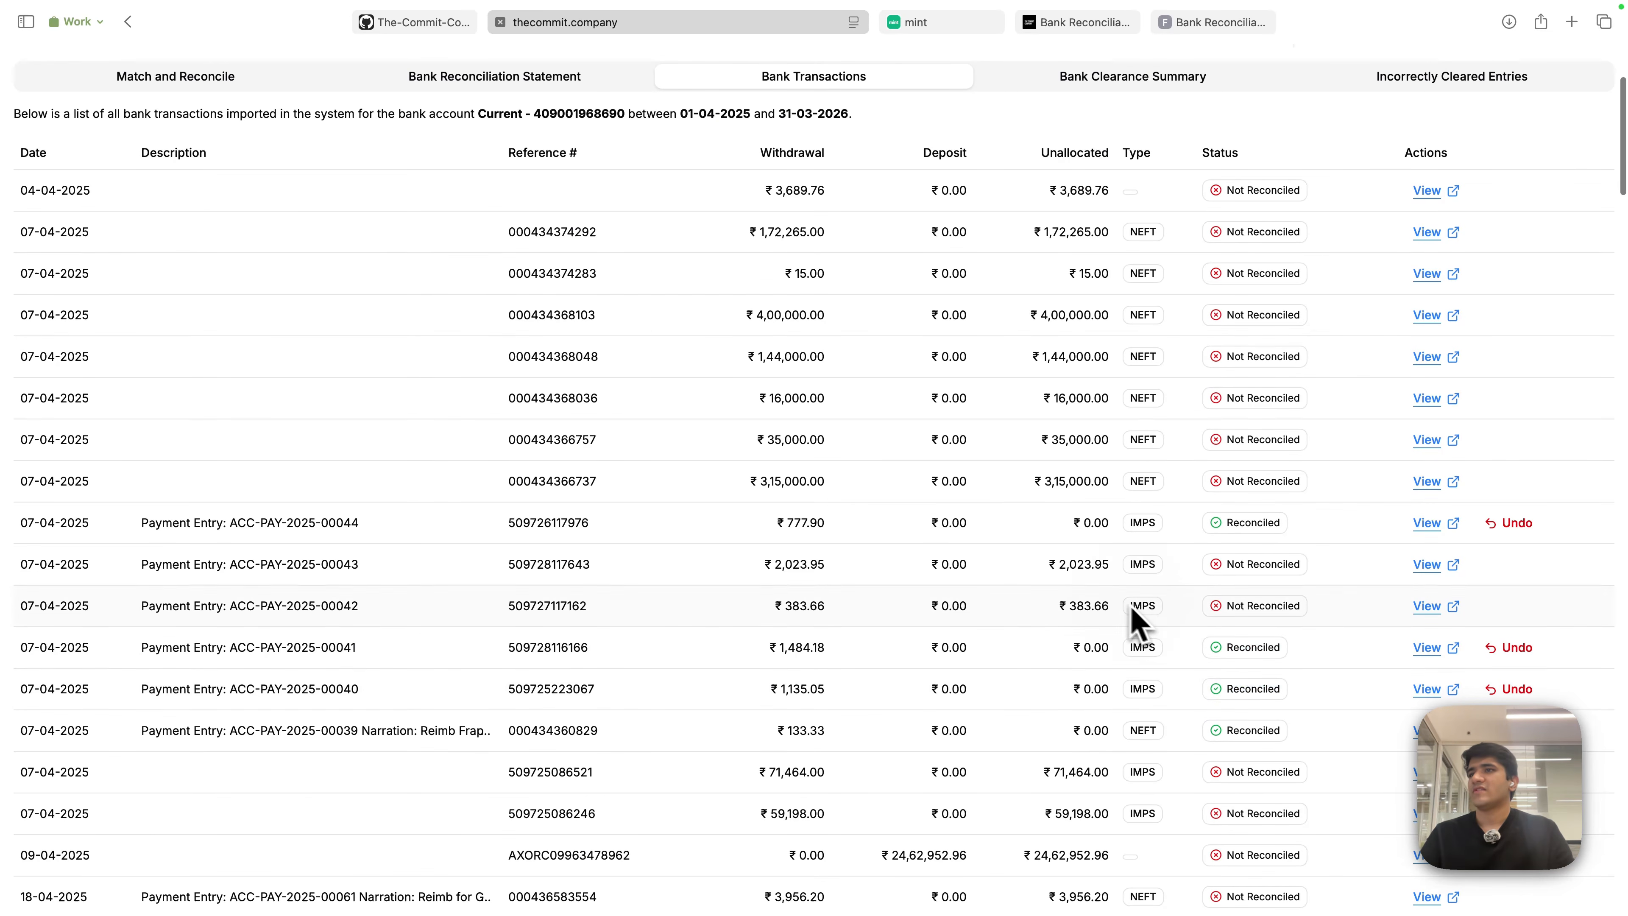
- Inspect the bank transaction record for ACC-PAY-2025-00041, then return to Match and Reconcile
left_click(1425, 651)
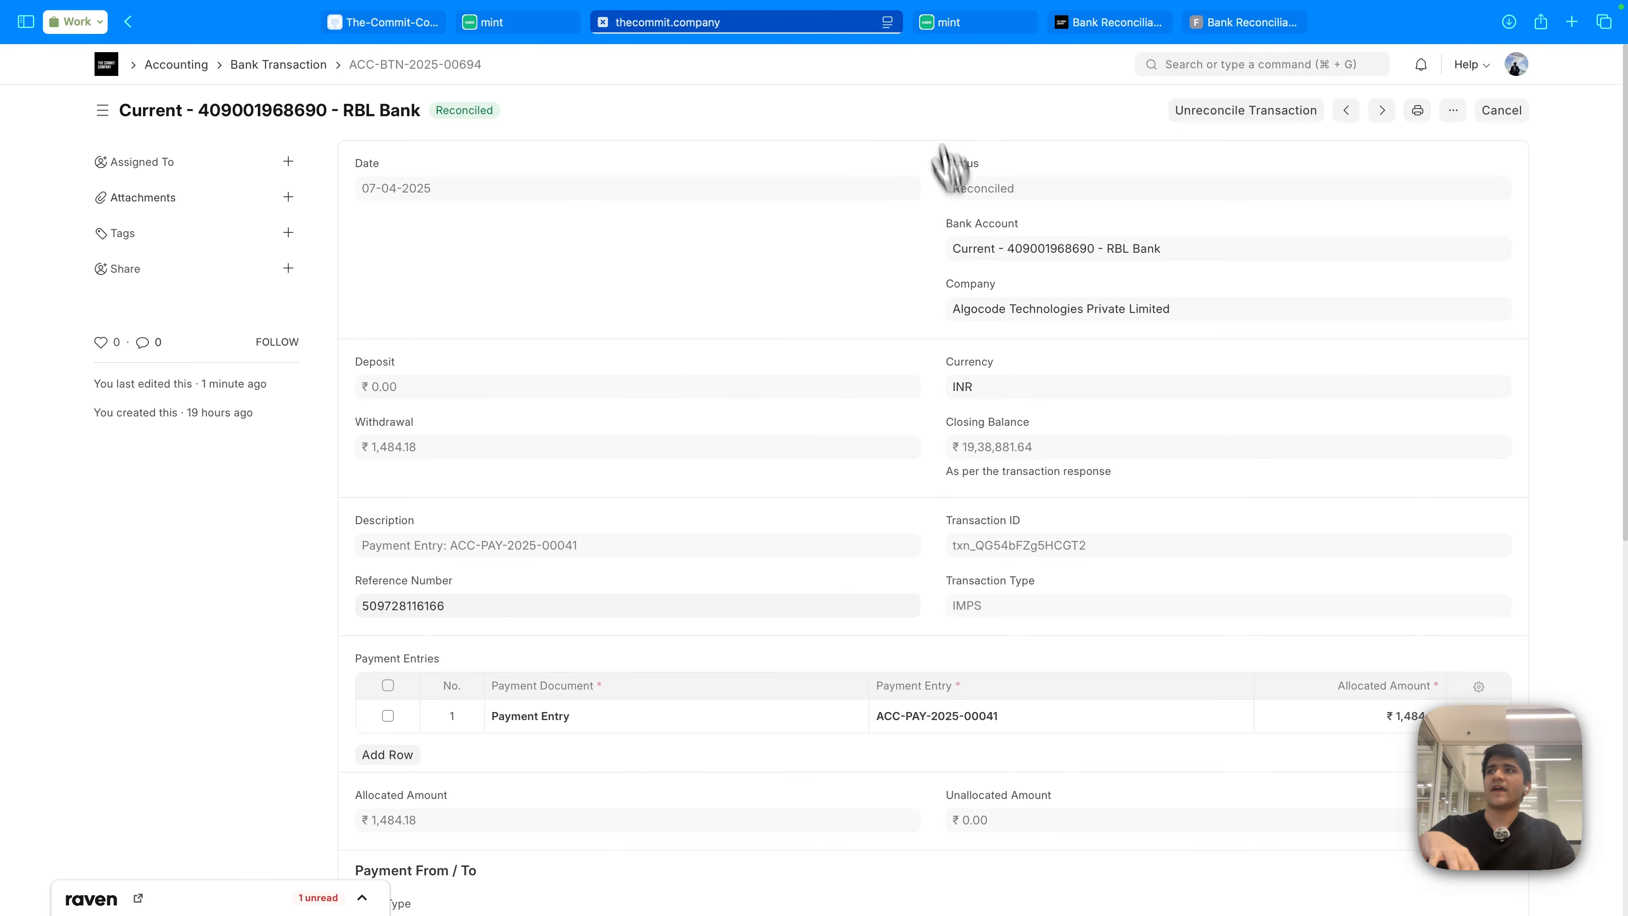
scroll(884, 449, "down", 10)
scroll(846, 468, "up", 10)
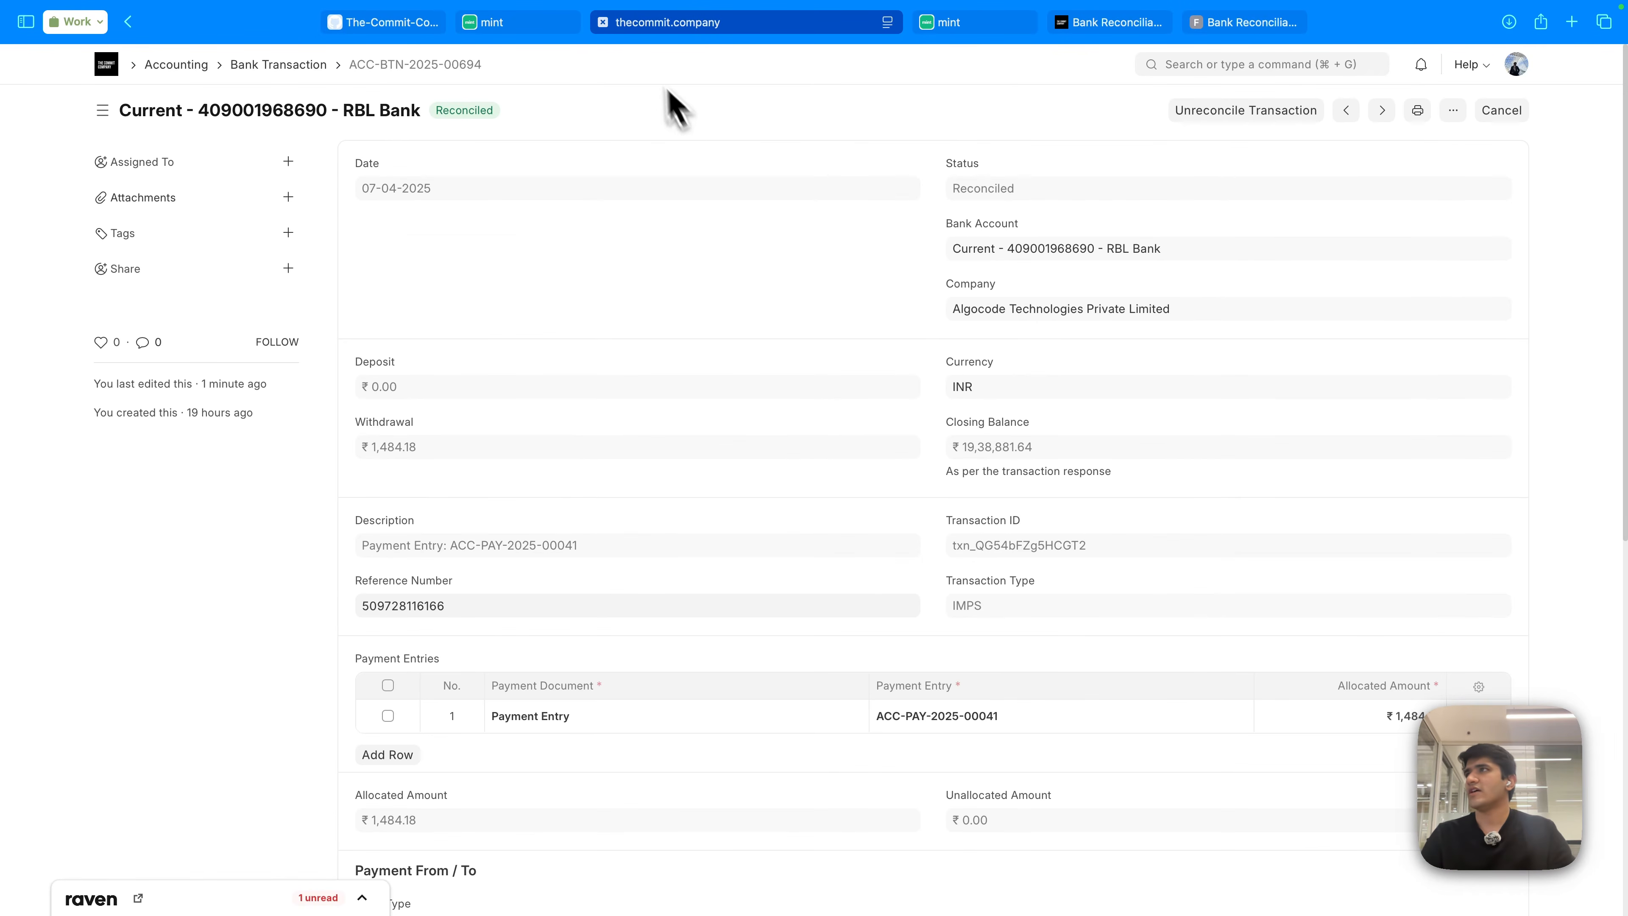
left_click(603, 22)
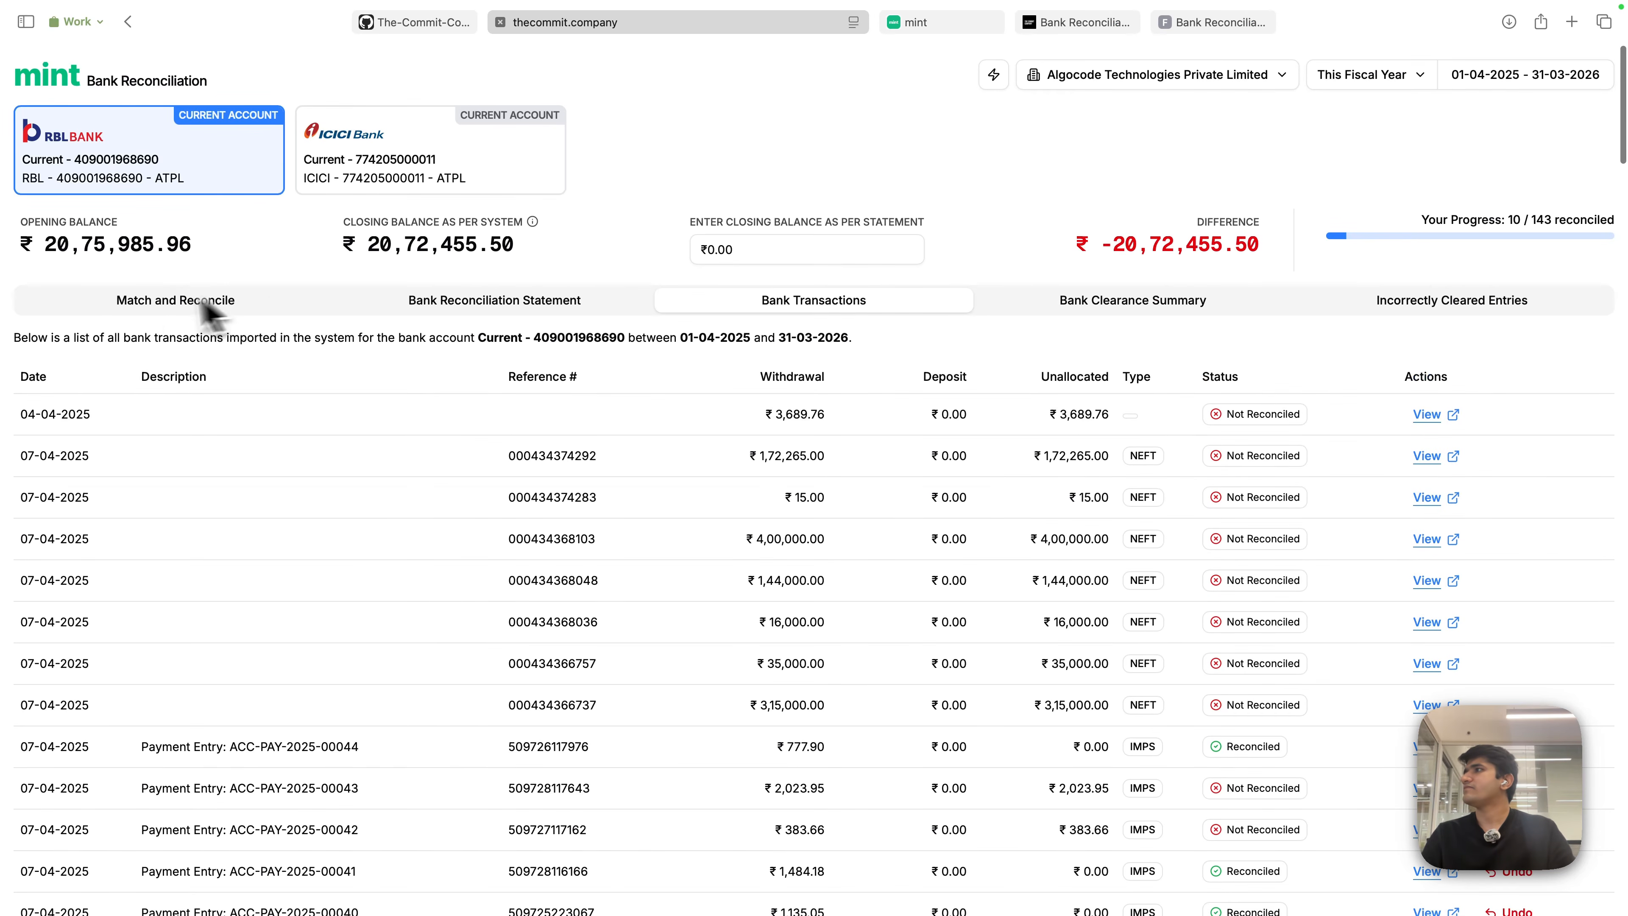
left_click(208, 313)
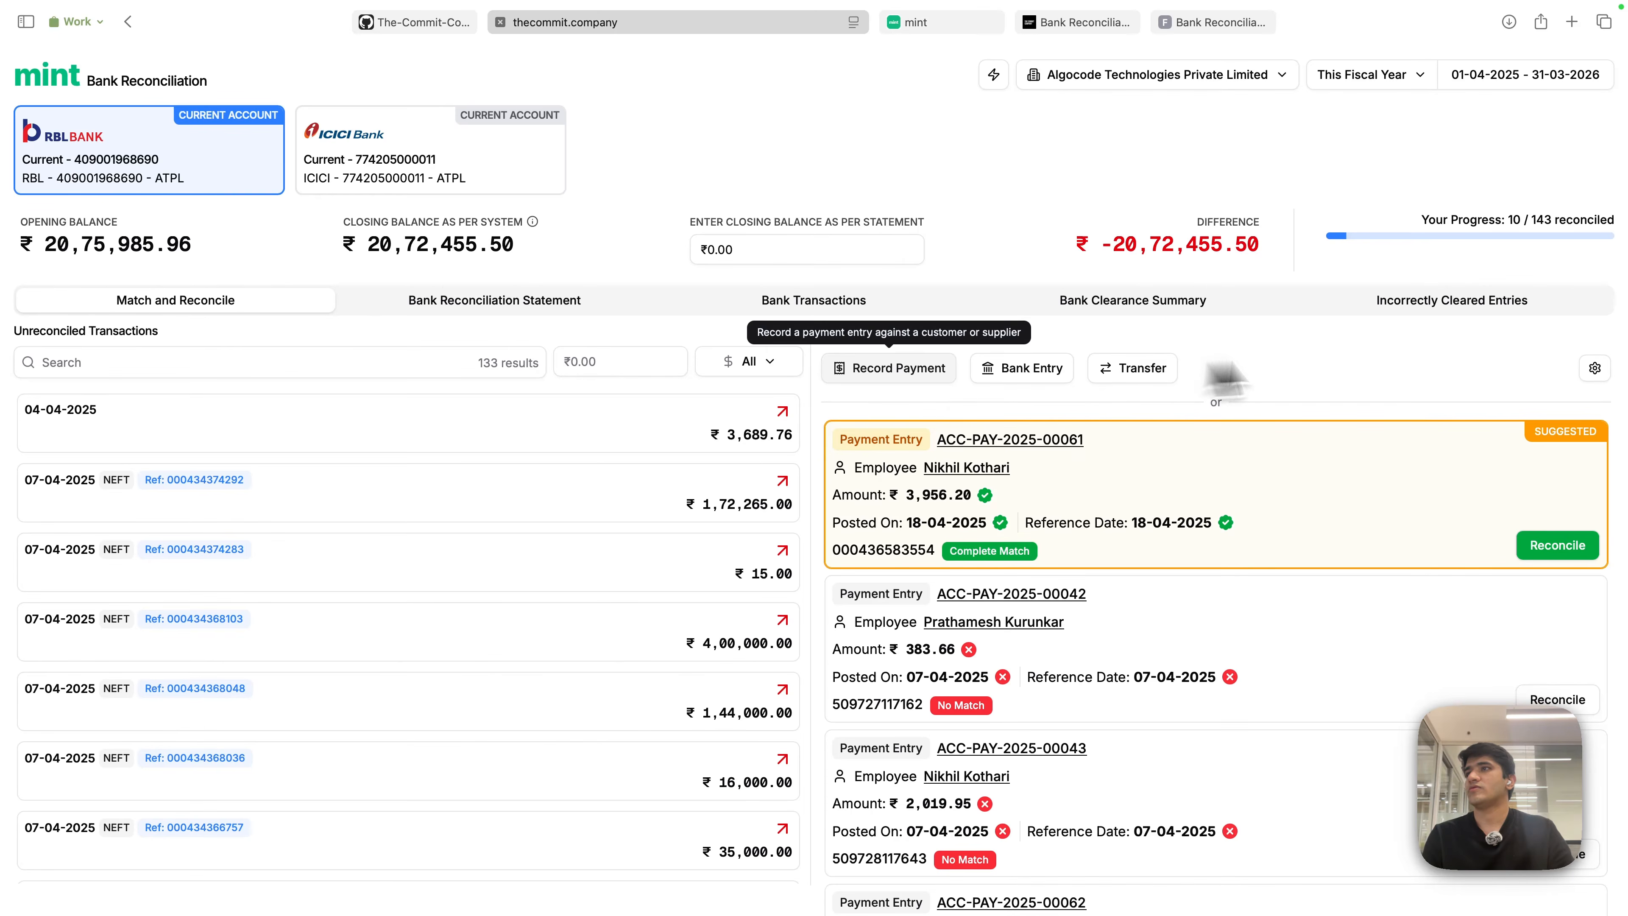
- On ICICI Bank, reconcile the 11-04-2025 ₹59,400 receipt, then begin Record Payment for ₹52,199
left_click(401, 161)
left_click(558, 442)
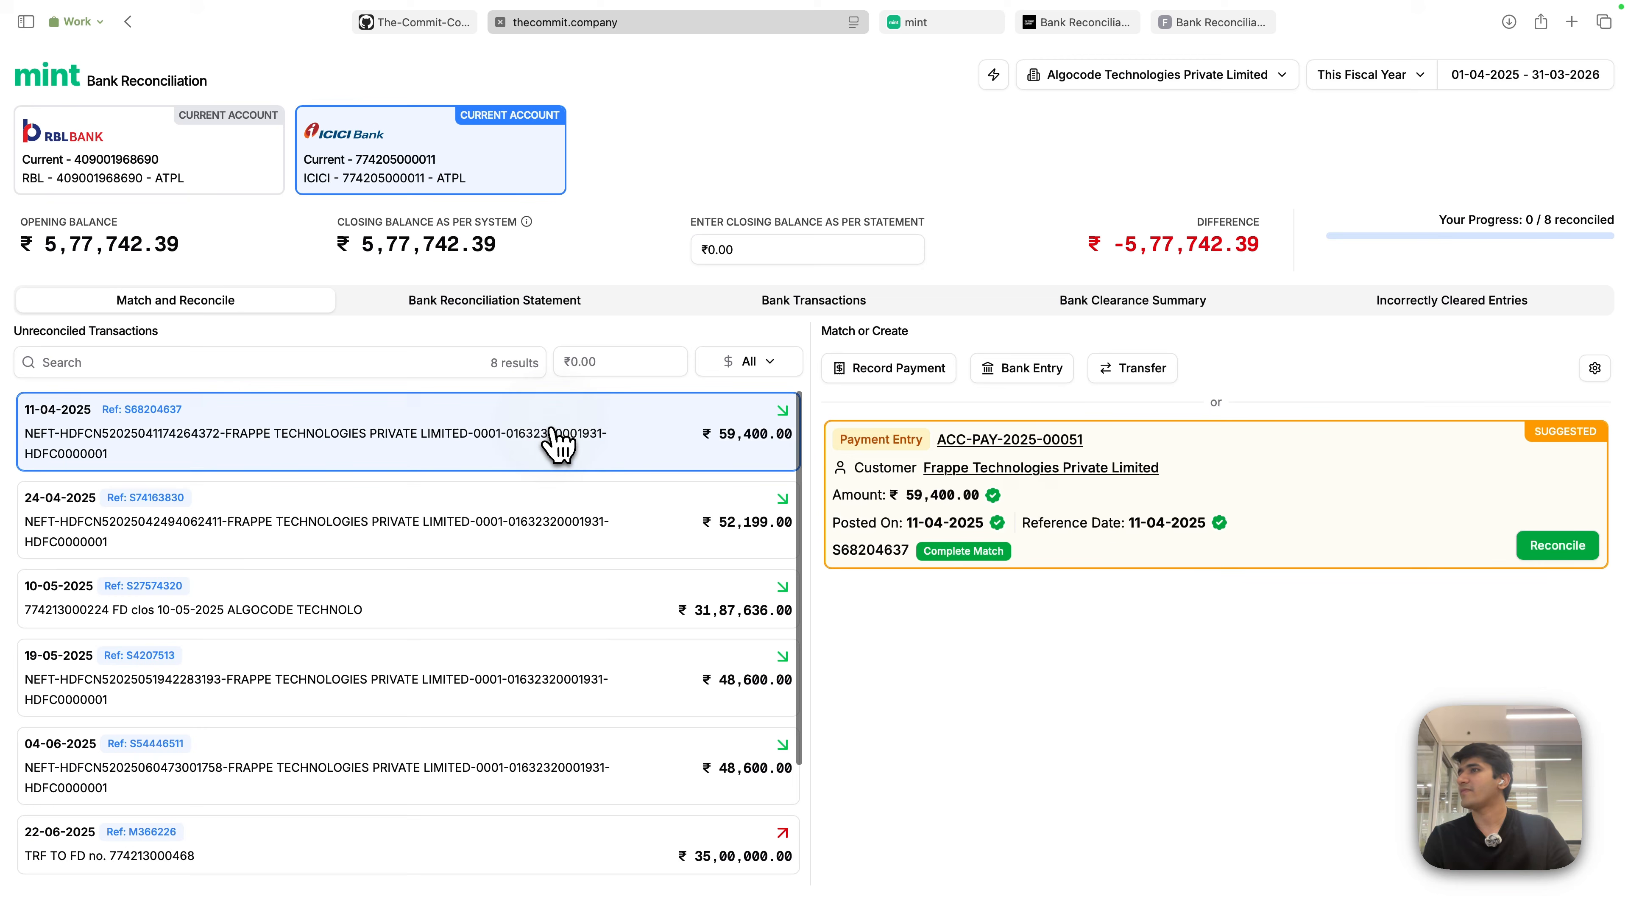
left_click(1576, 552)
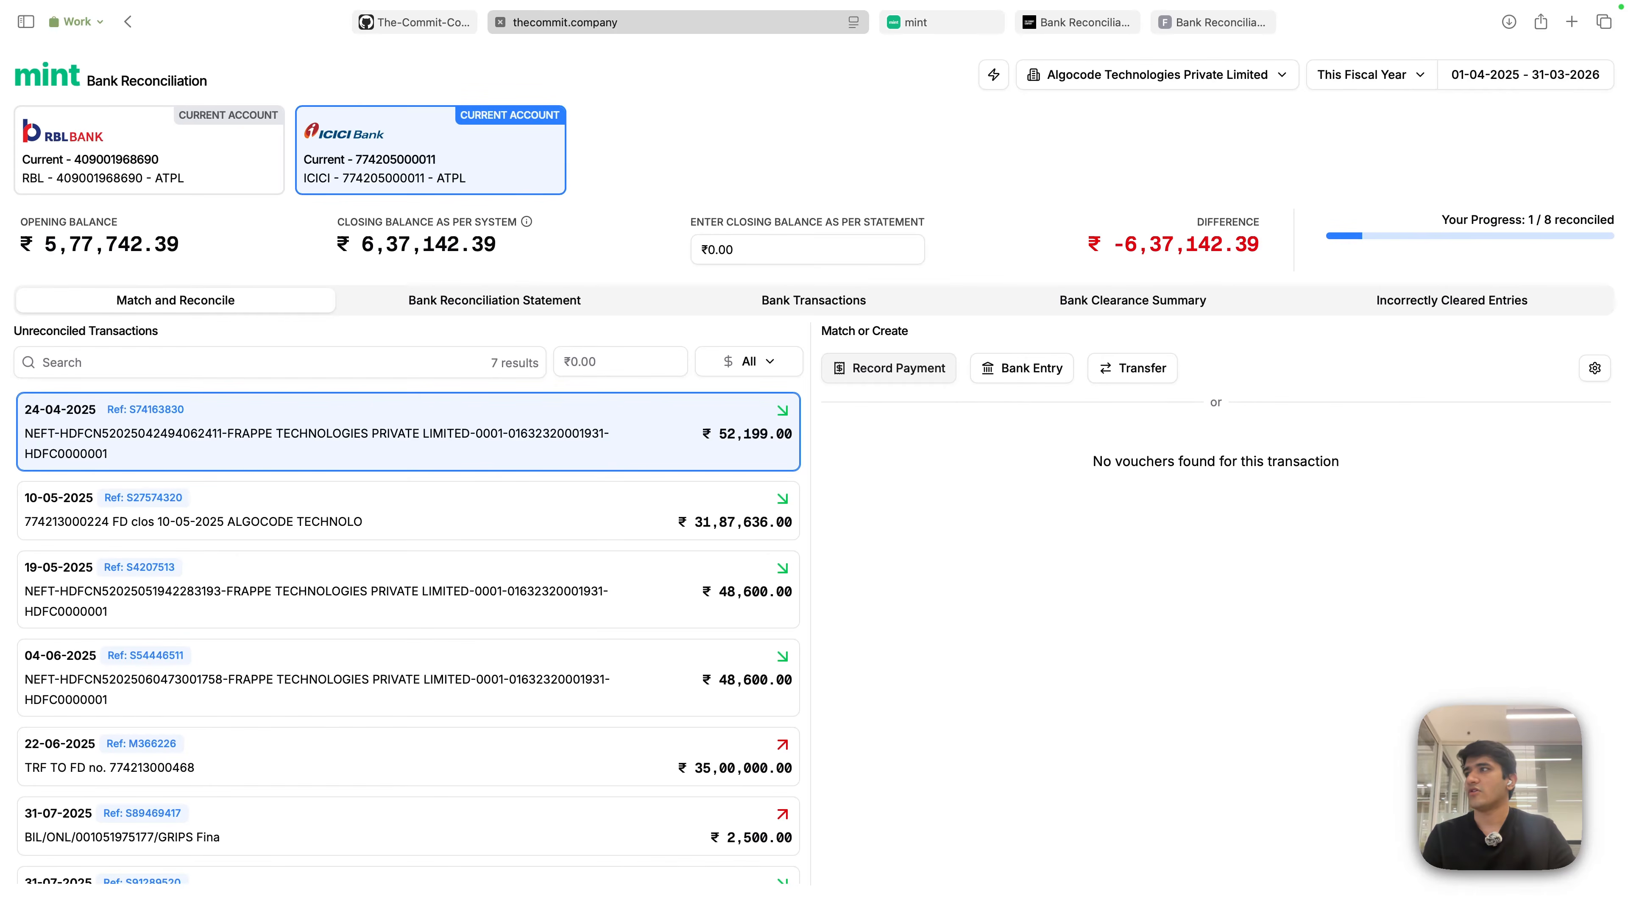
left_click(891, 368)
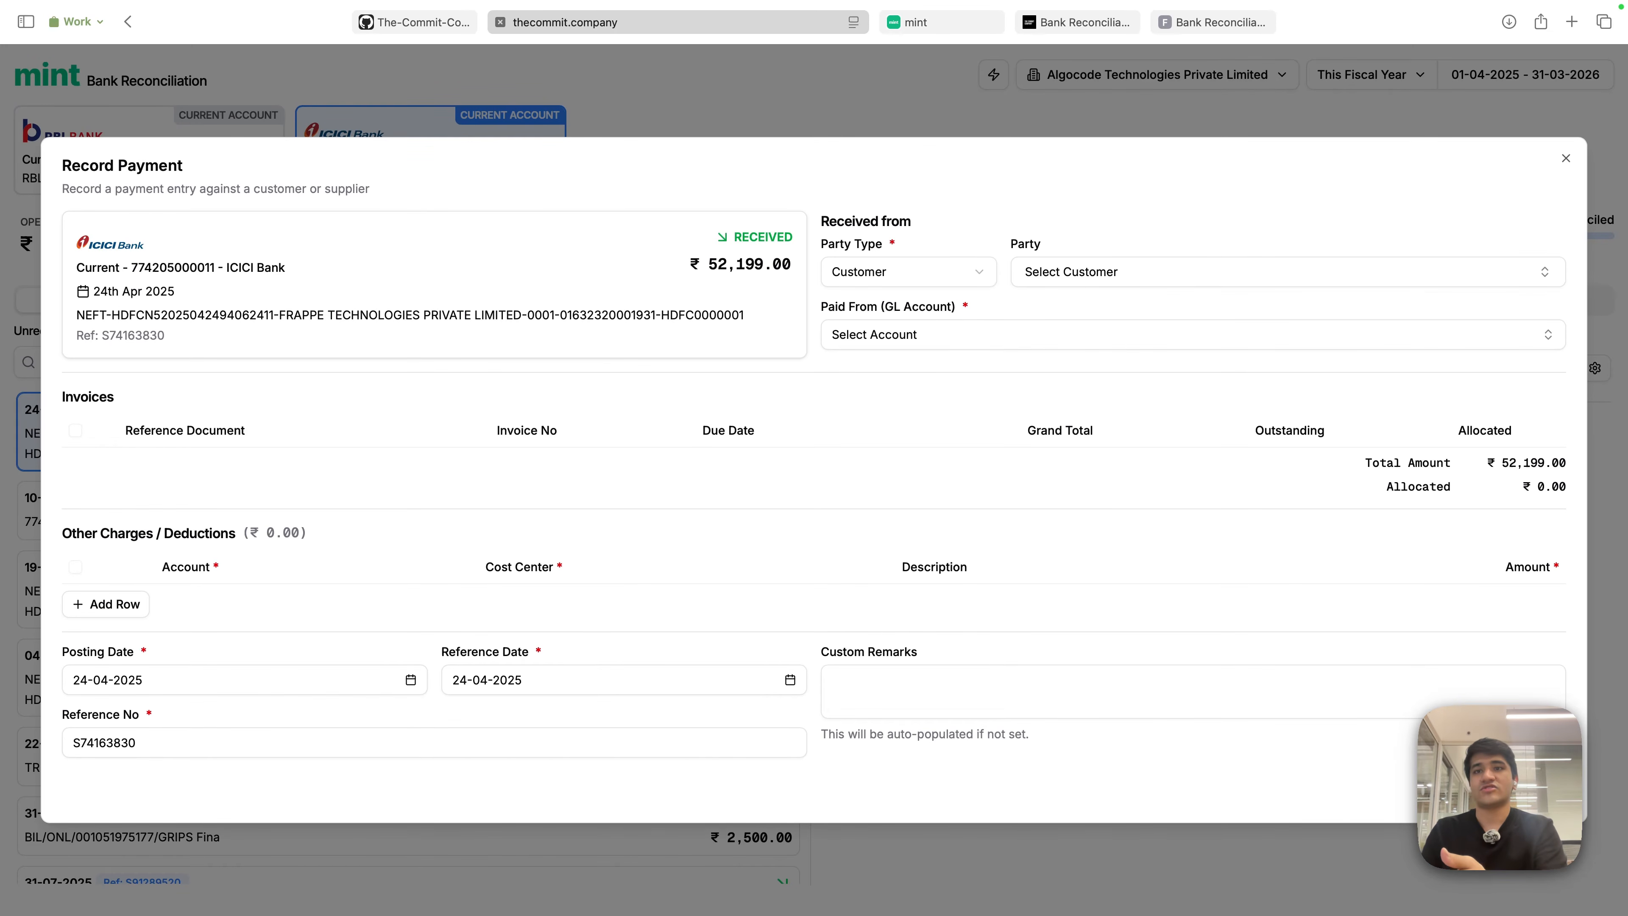
- Compare party types for the ₹52,199 receipt (Customer) and the 31-07-2025 ₹2,500 debit (Supplier), closing both forms
left_click(955, 272)
left_click(1066, 234)
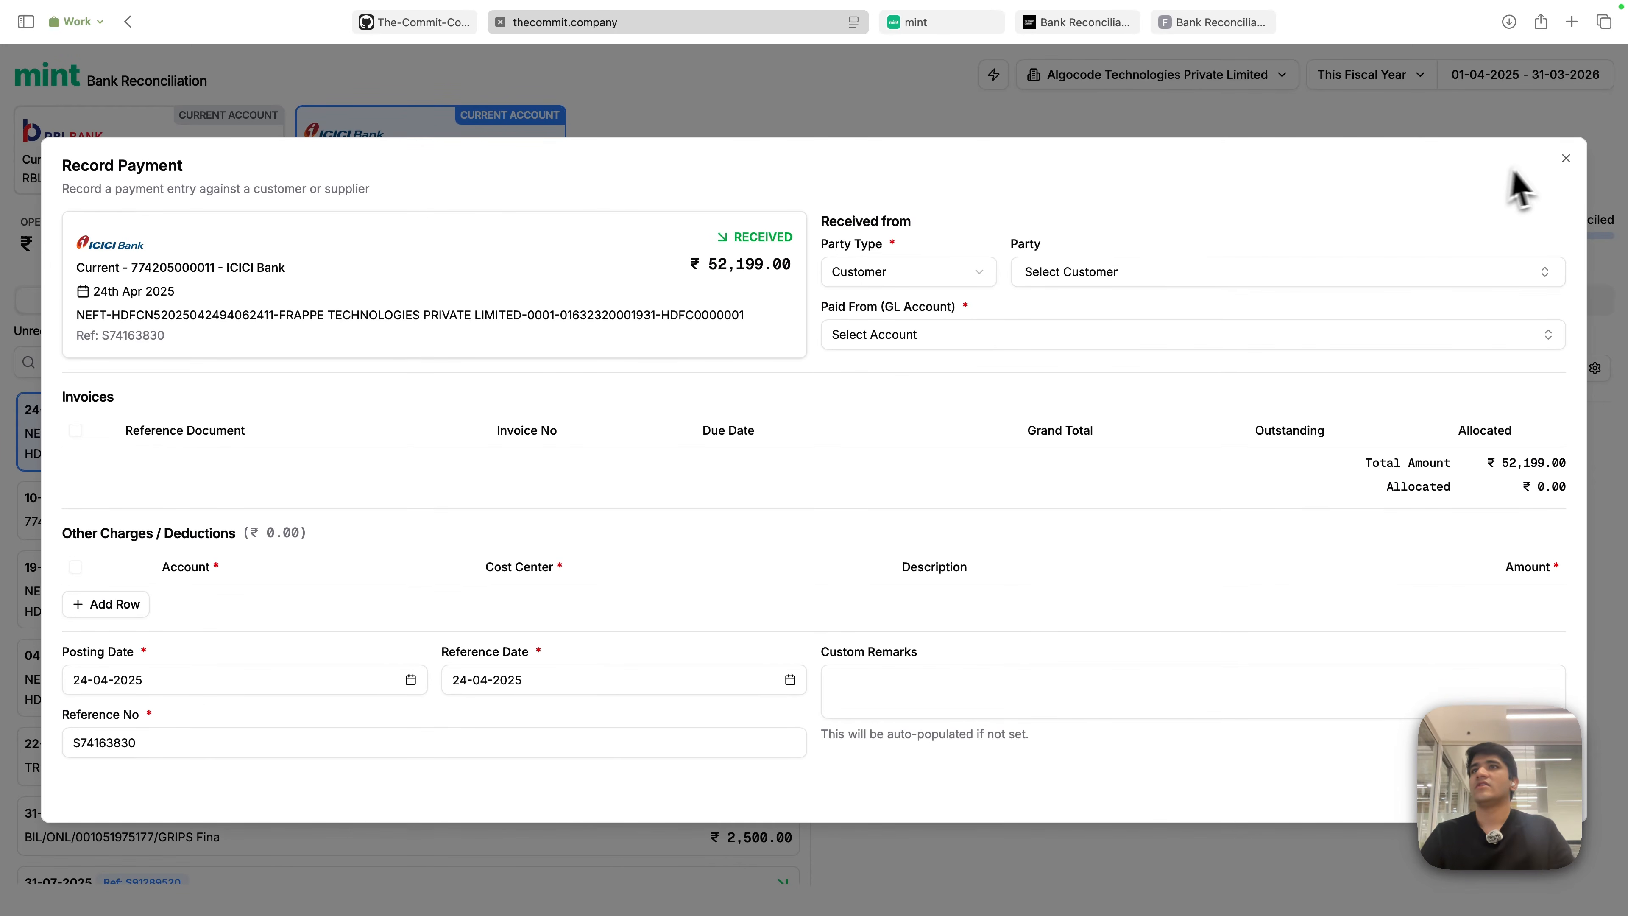
left_click(1565, 158)
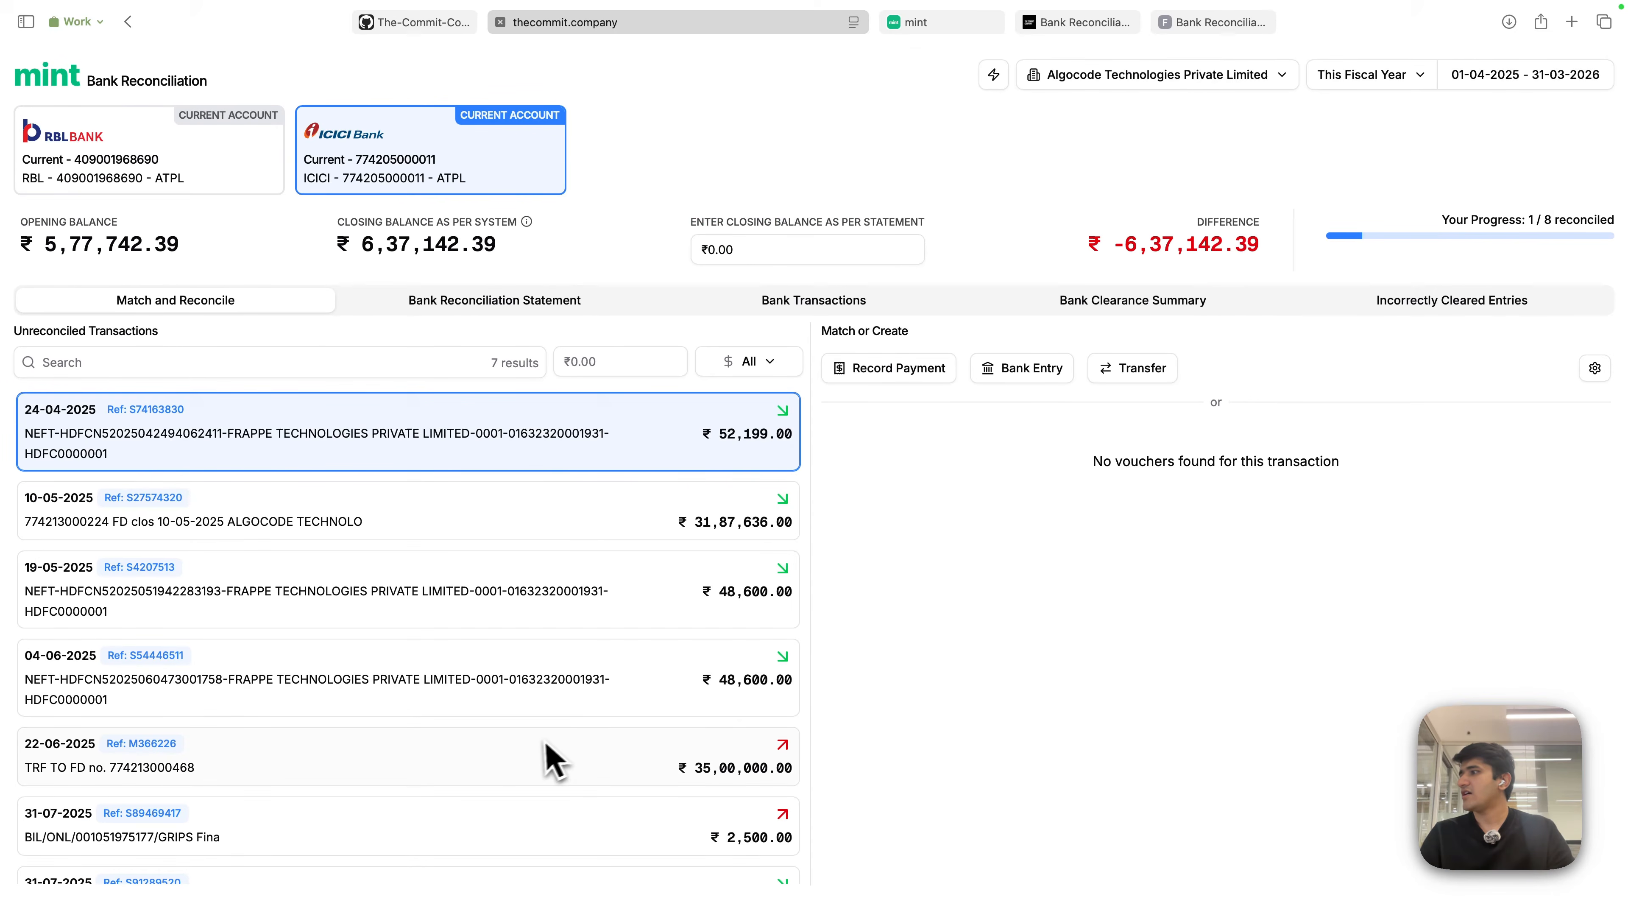
left_click(641, 830)
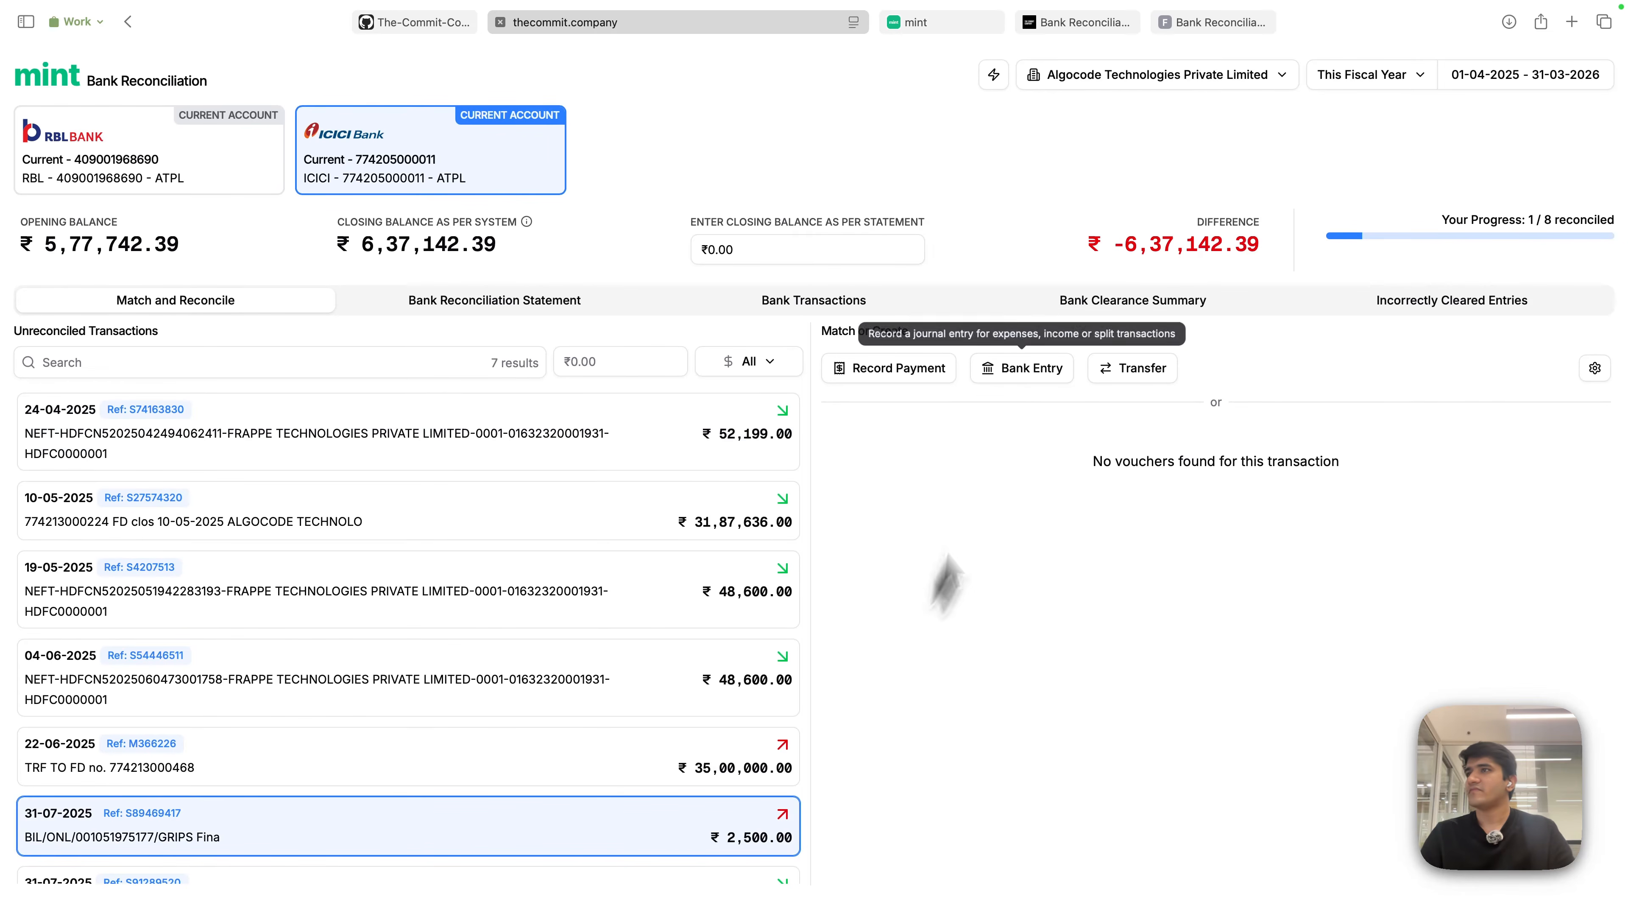
left_click(904, 368)
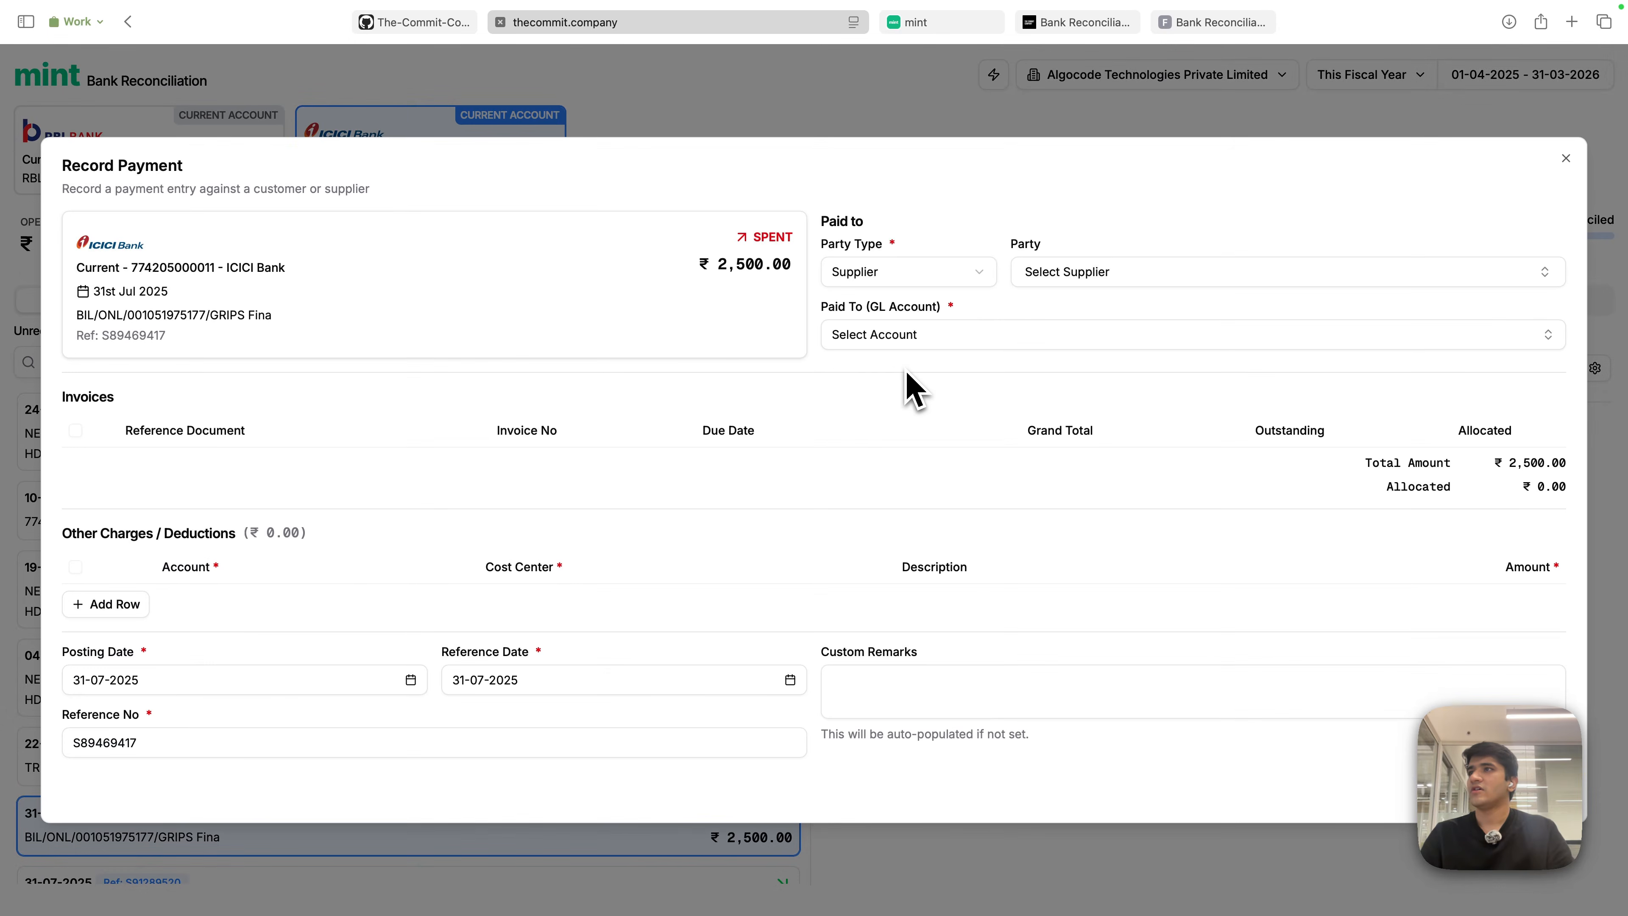
left_click(910, 274)
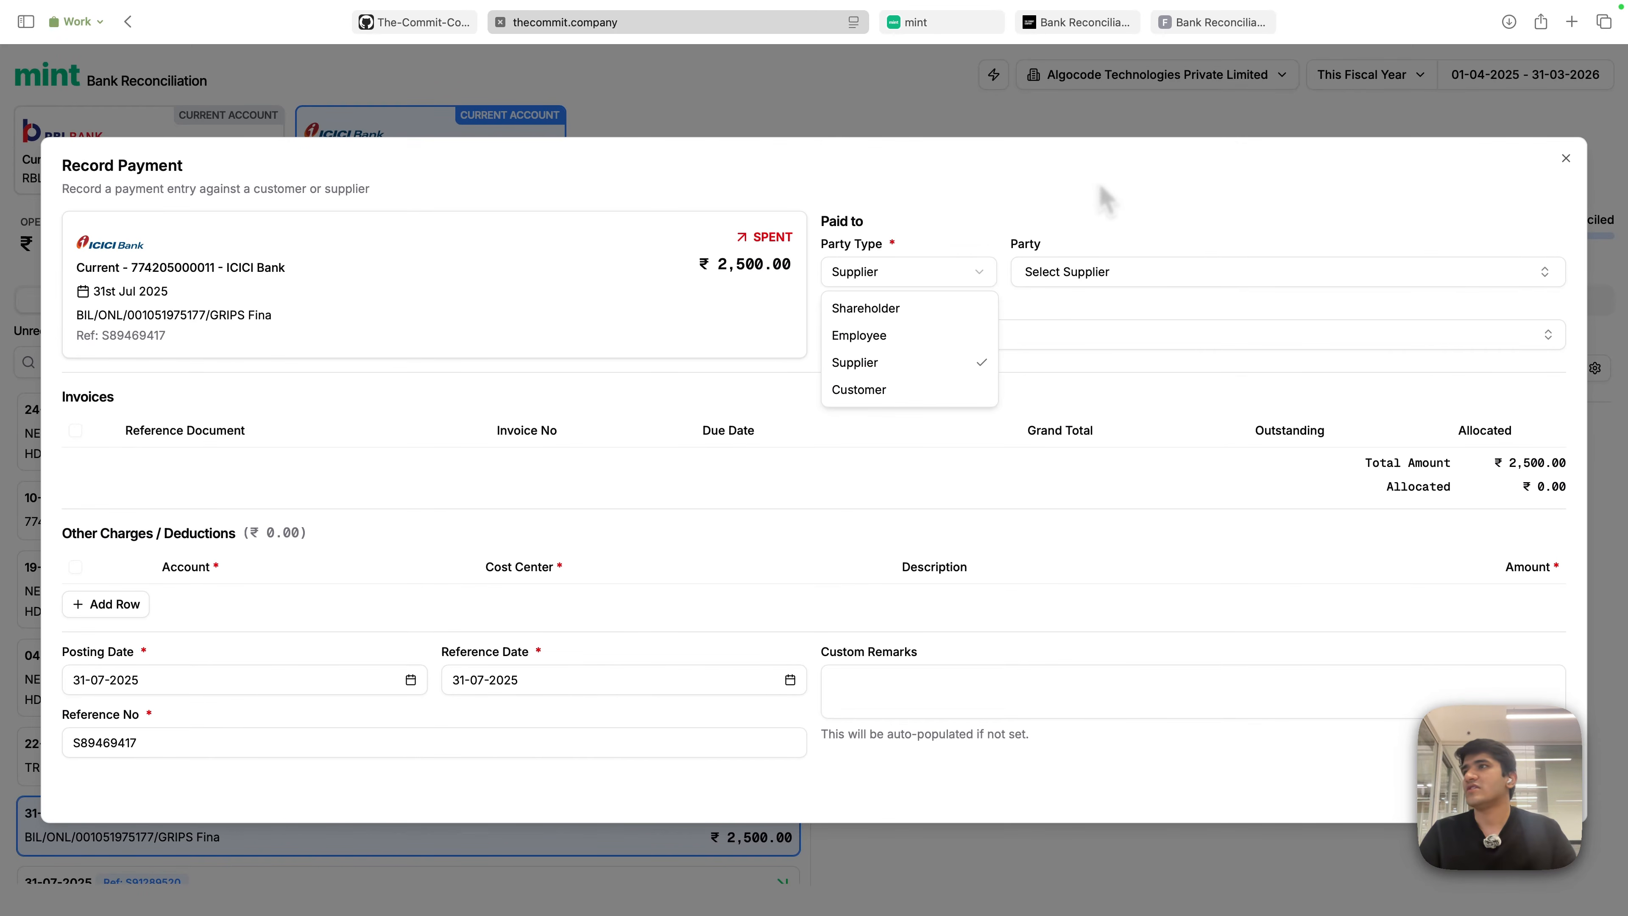
left_click(955, 274)
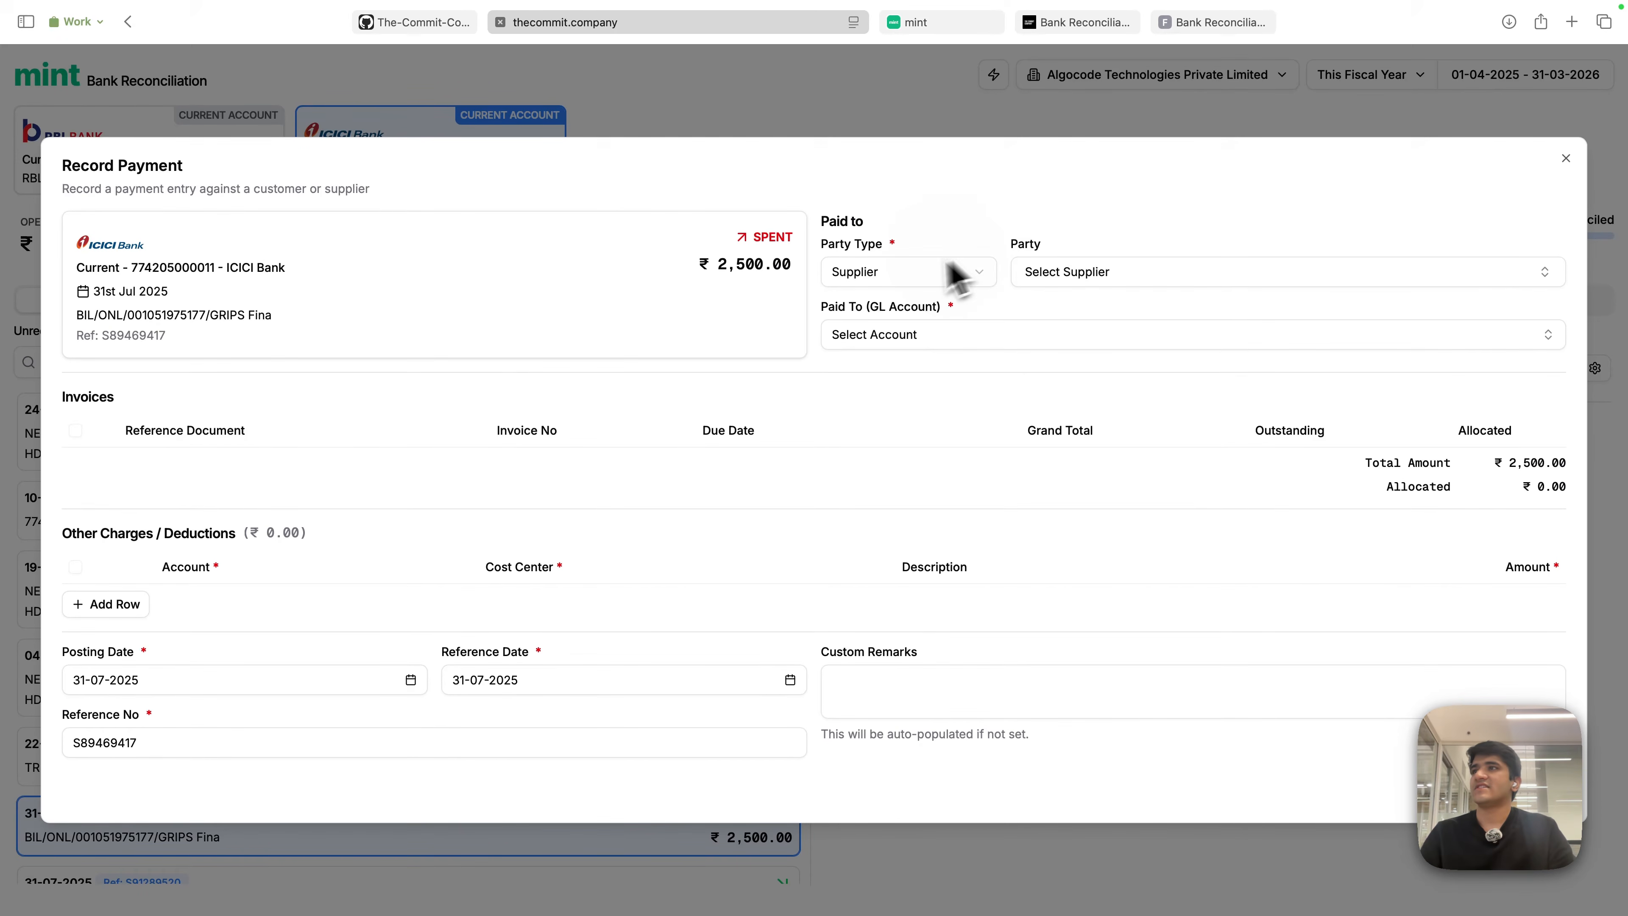
left_click(954, 274)
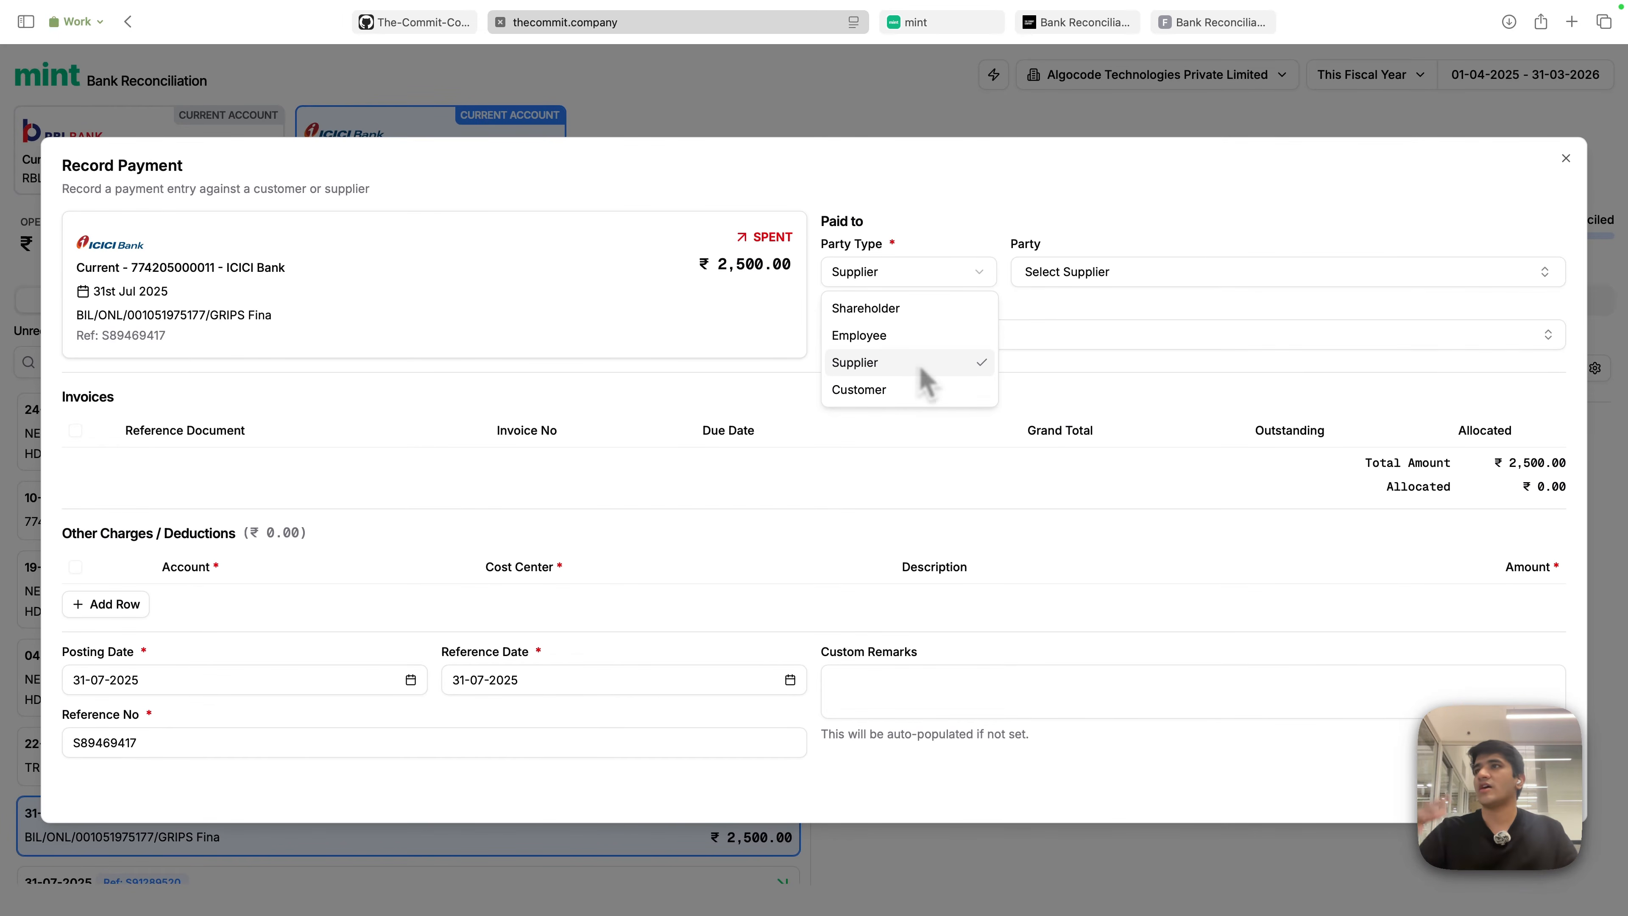
left_click(1562, 160)
left_click(1566, 159)
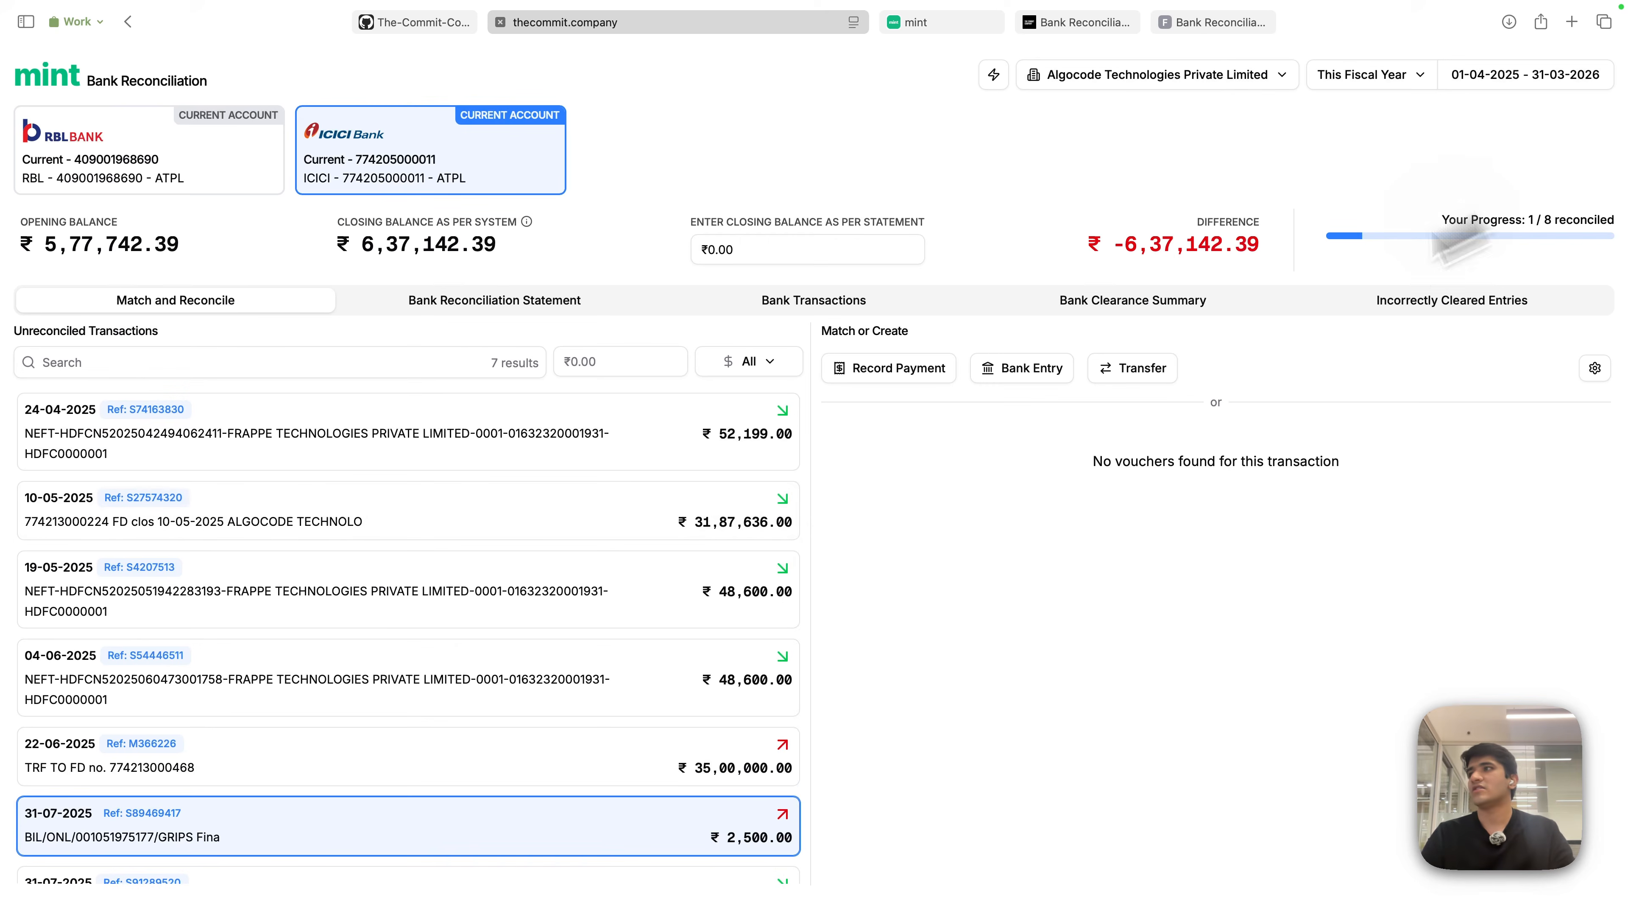
- Record Payment for the ₹52,199 receipt from Frappe Technologies Private Limited, ticking SINV-25-00008
left_click(681, 455)
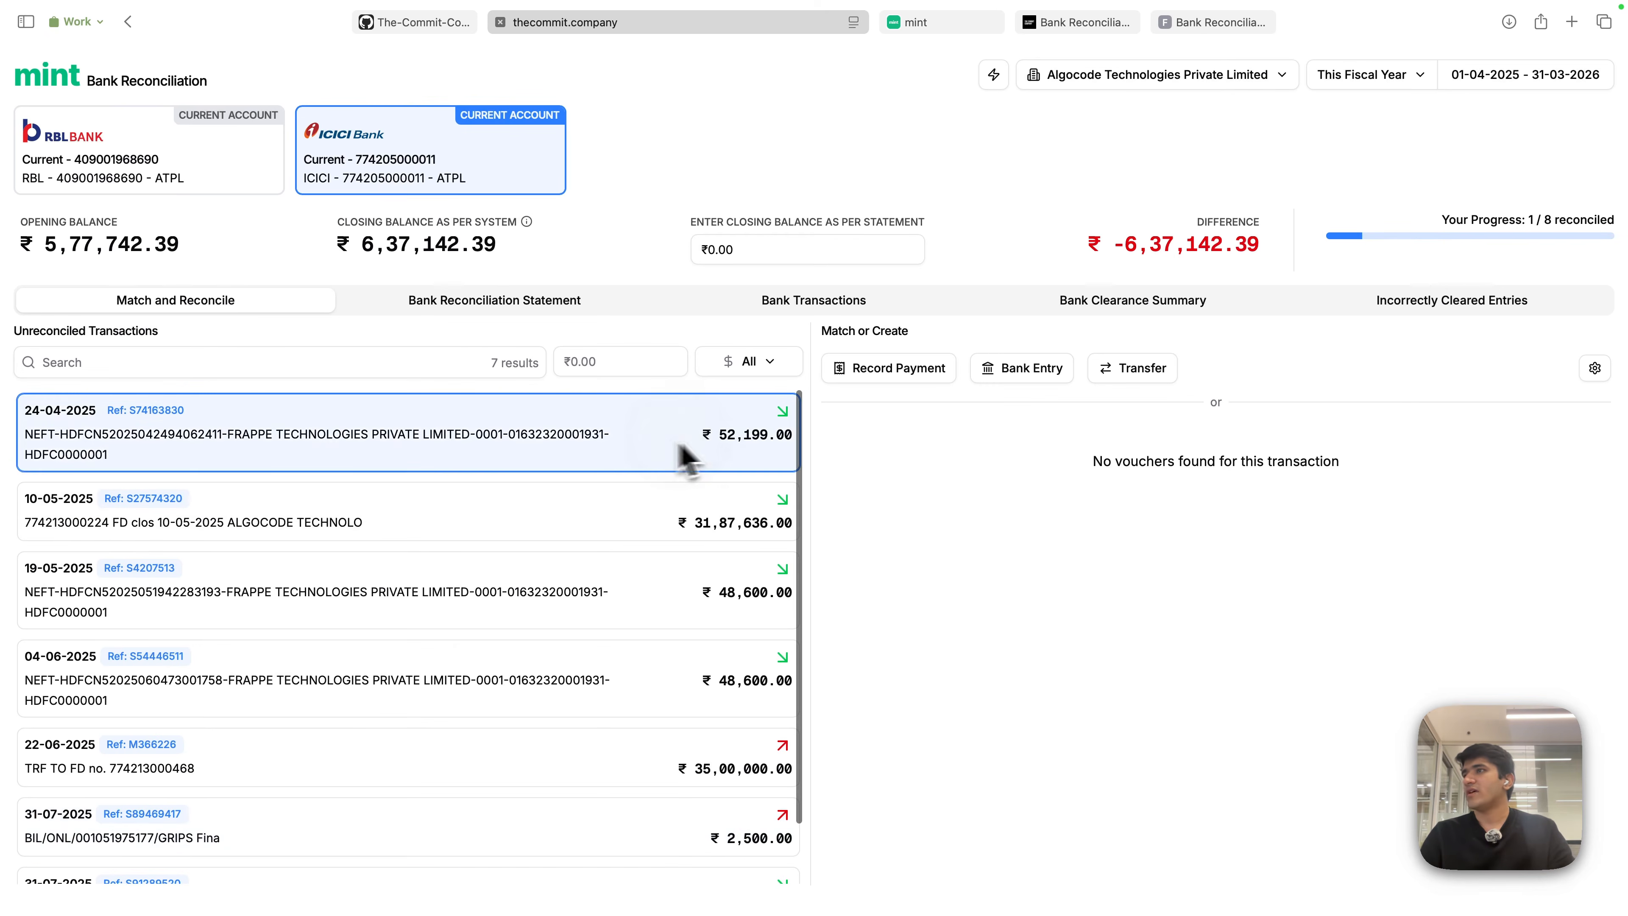
left_click(899, 378)
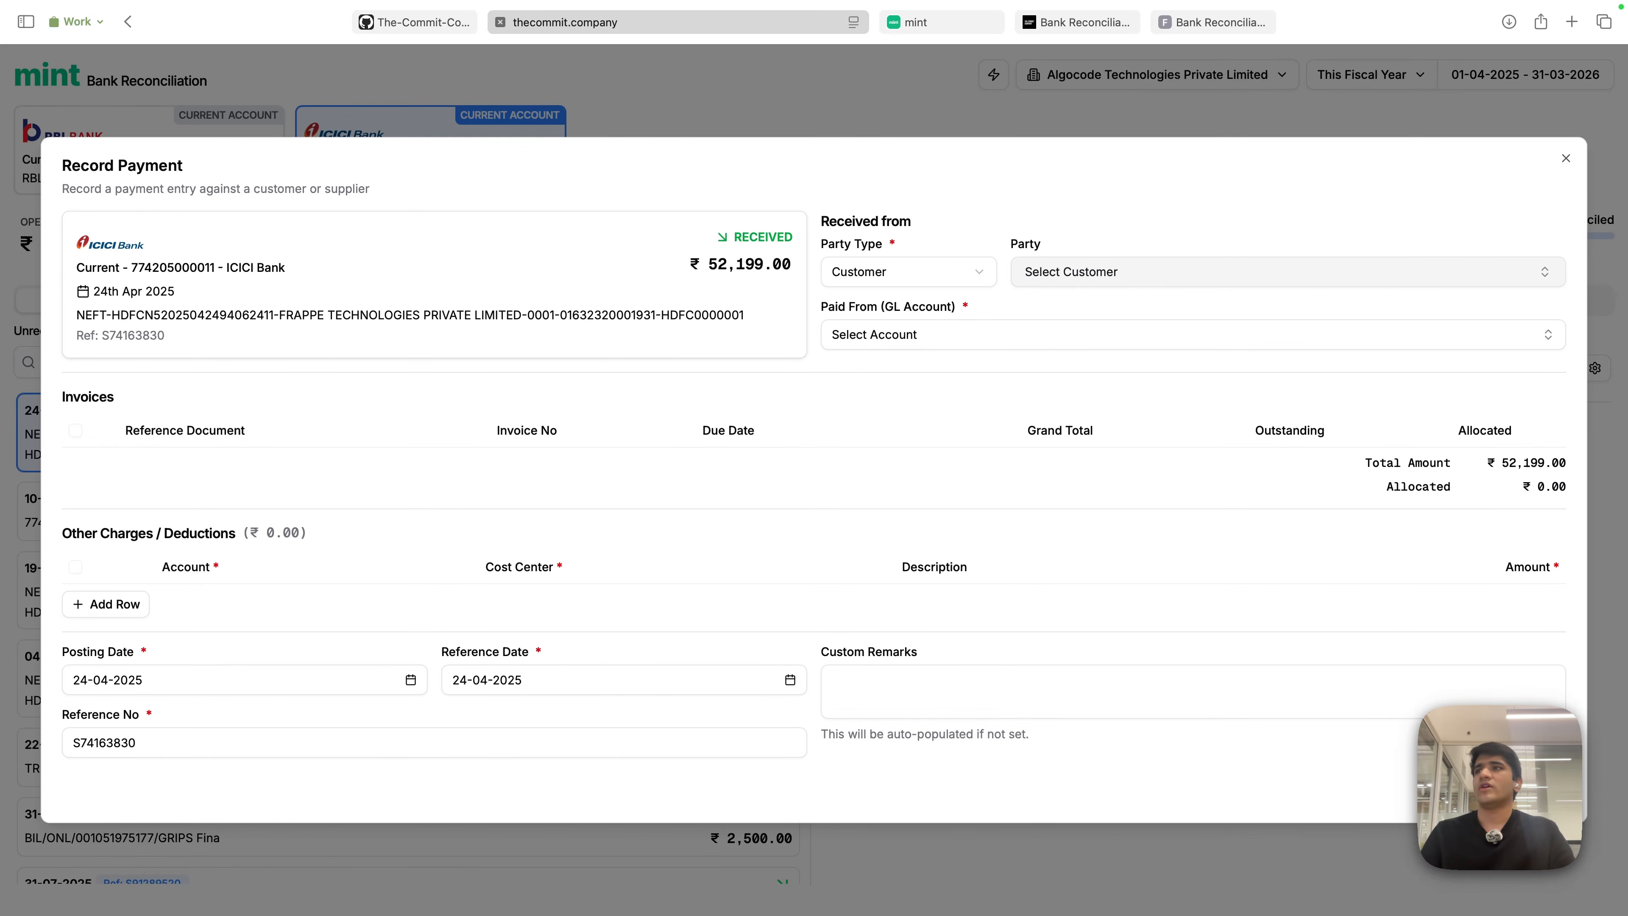
left_click(1095, 282)
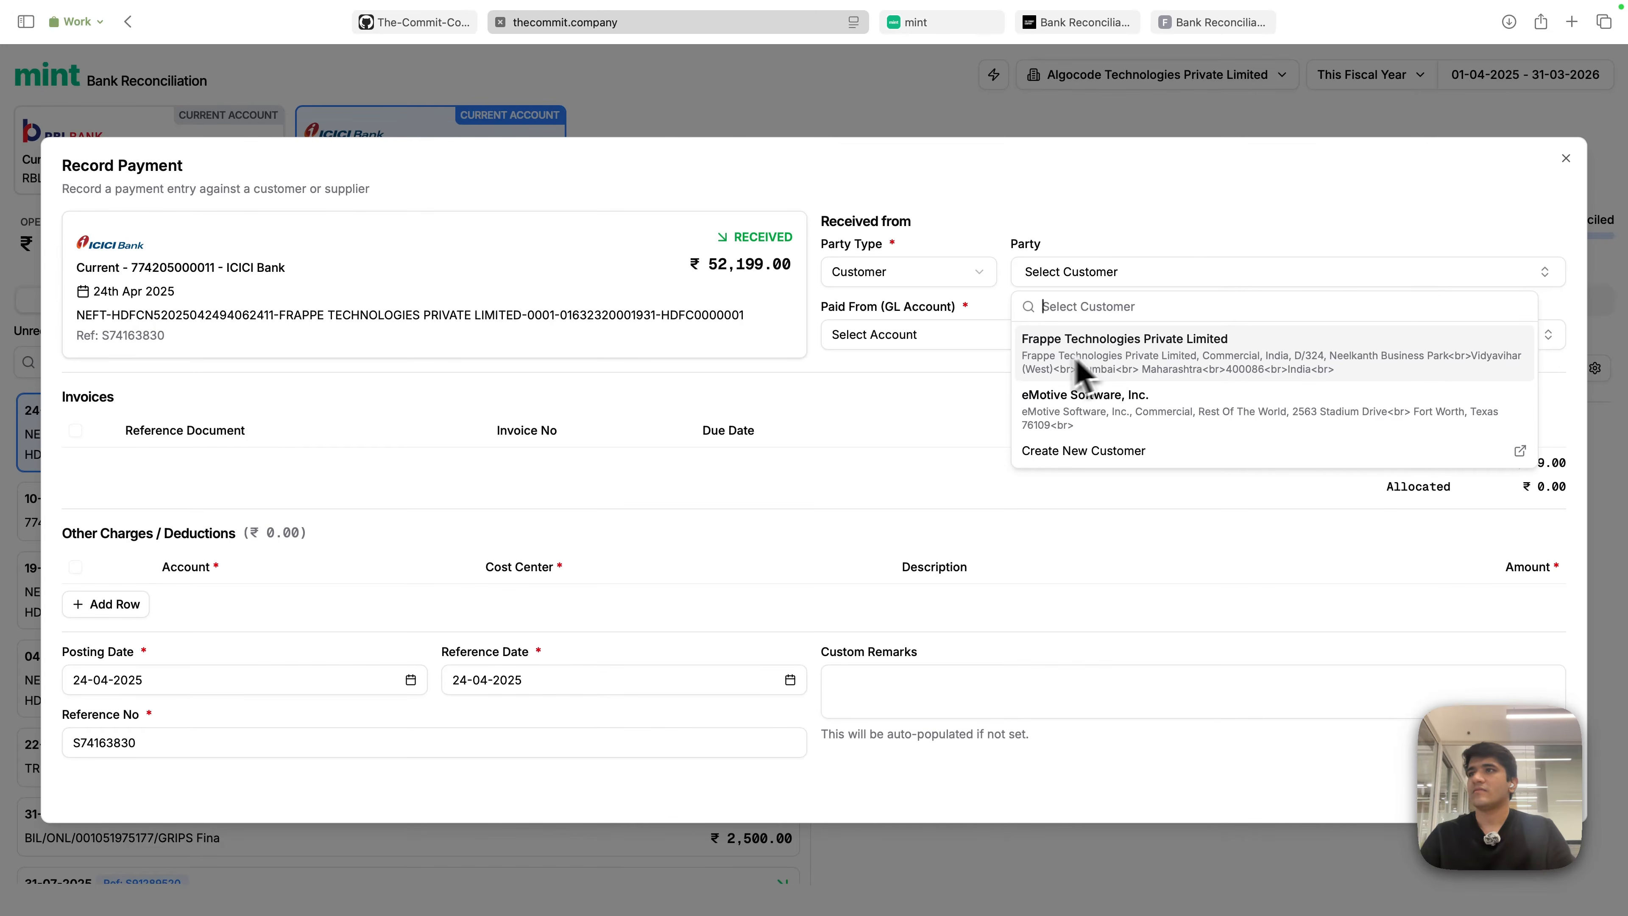
left_click(1100, 370)
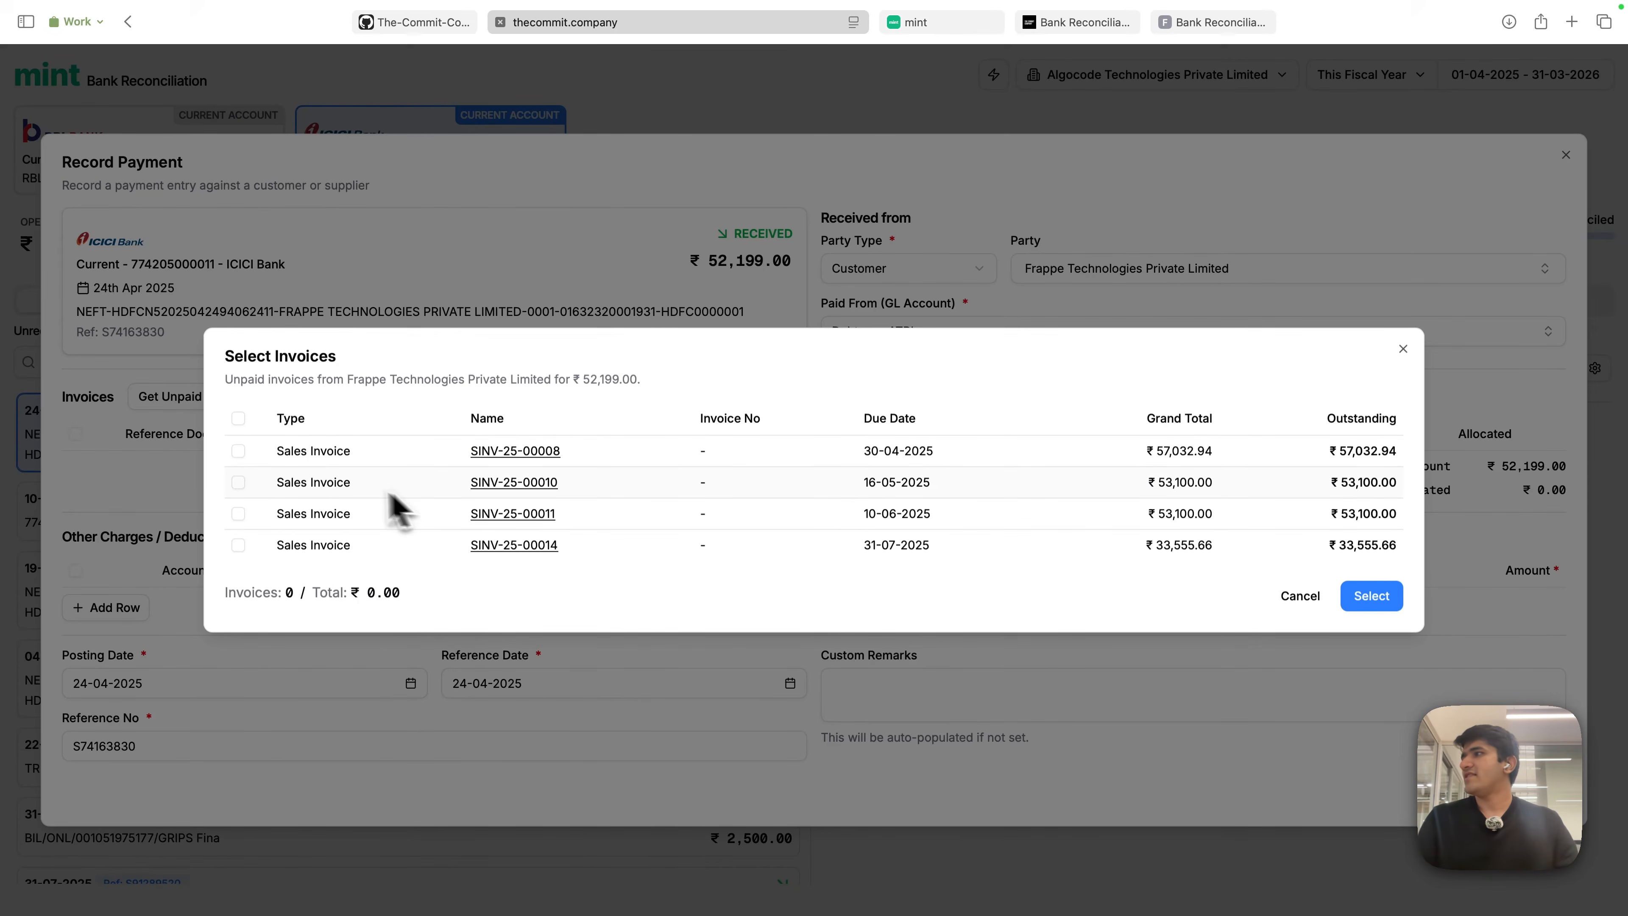
left_click(239, 452)
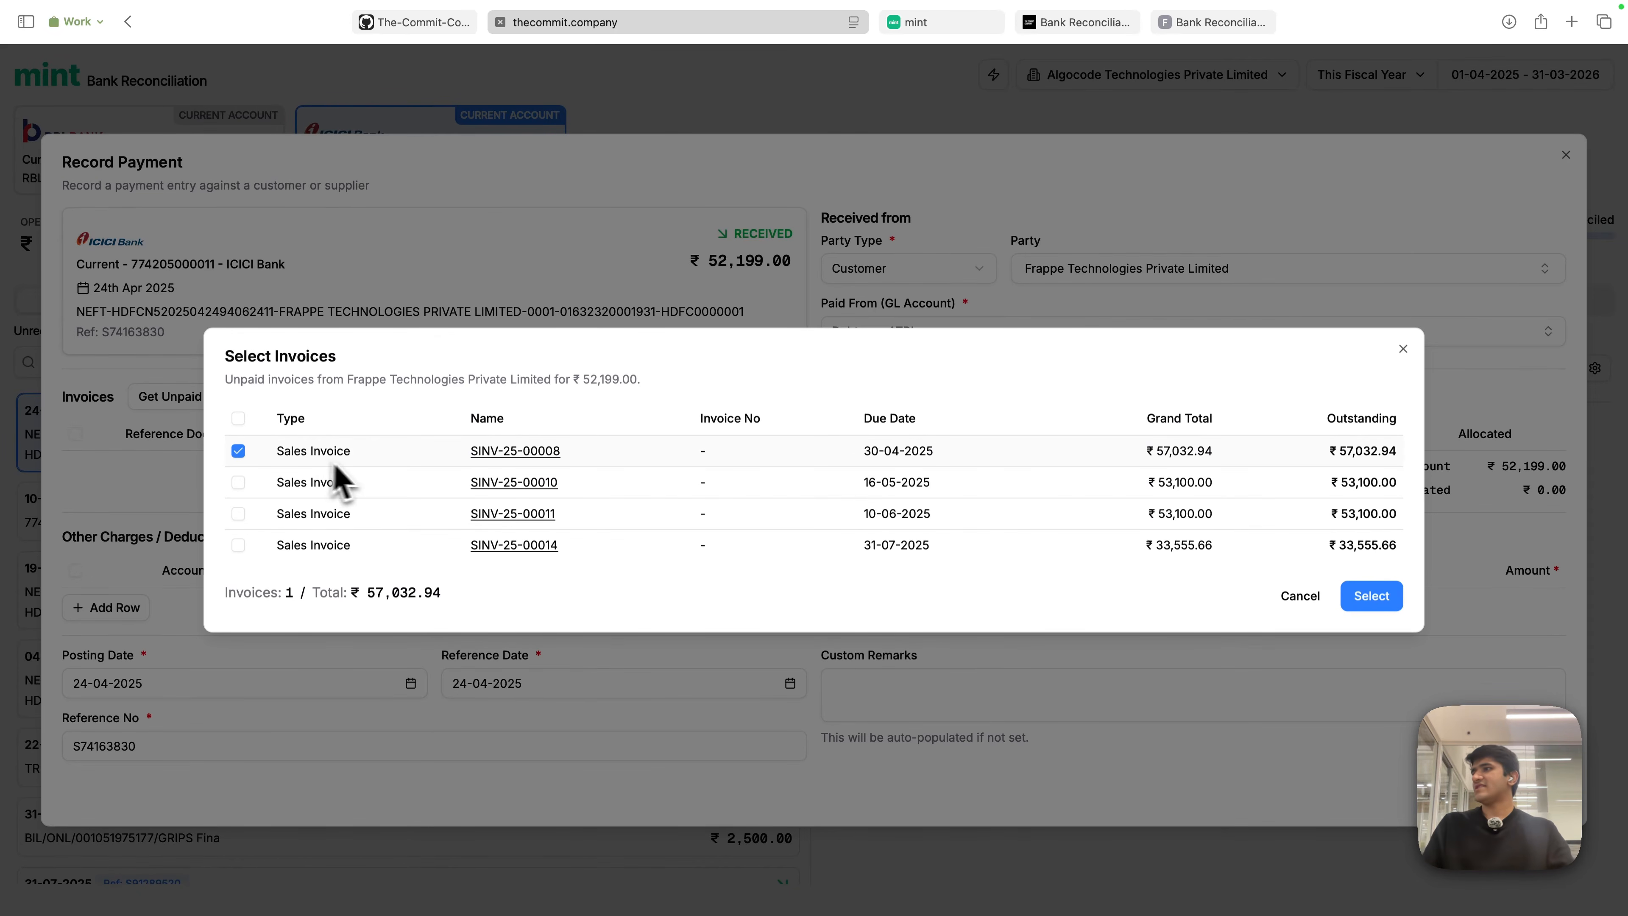
- Open sales invoice SINV-25-00008 and review its ₹48,333 item, 18% IGST and ₹57,032.94 total
left_click(500, 453)
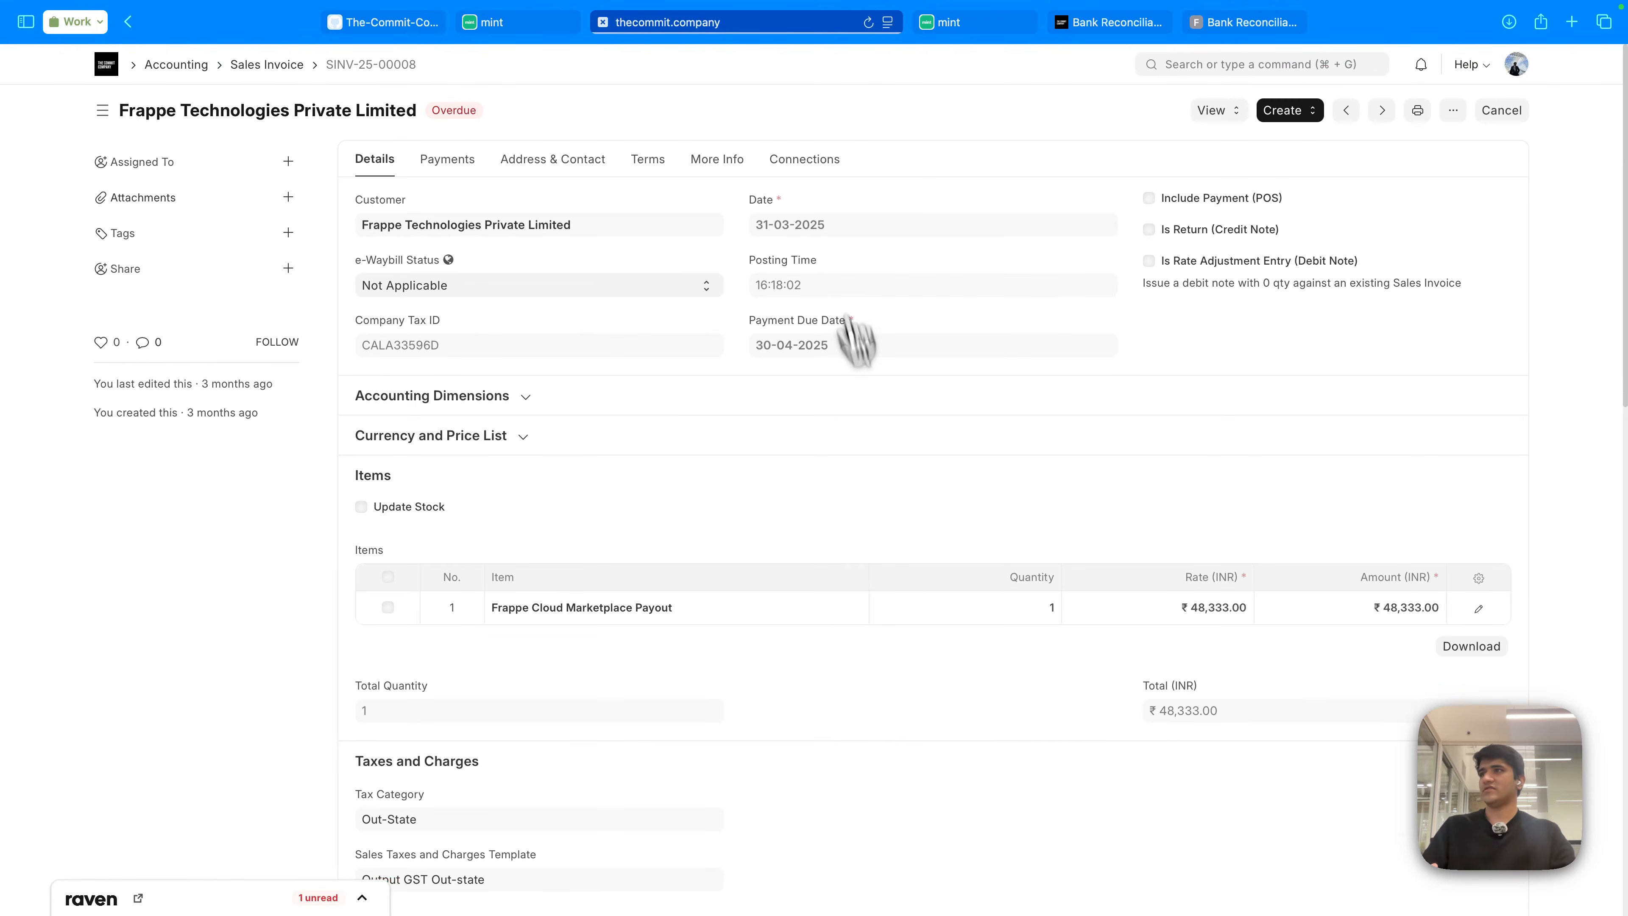
scroll(916, 526, "down", 10)
scroll(1010, 539, "up", 6)
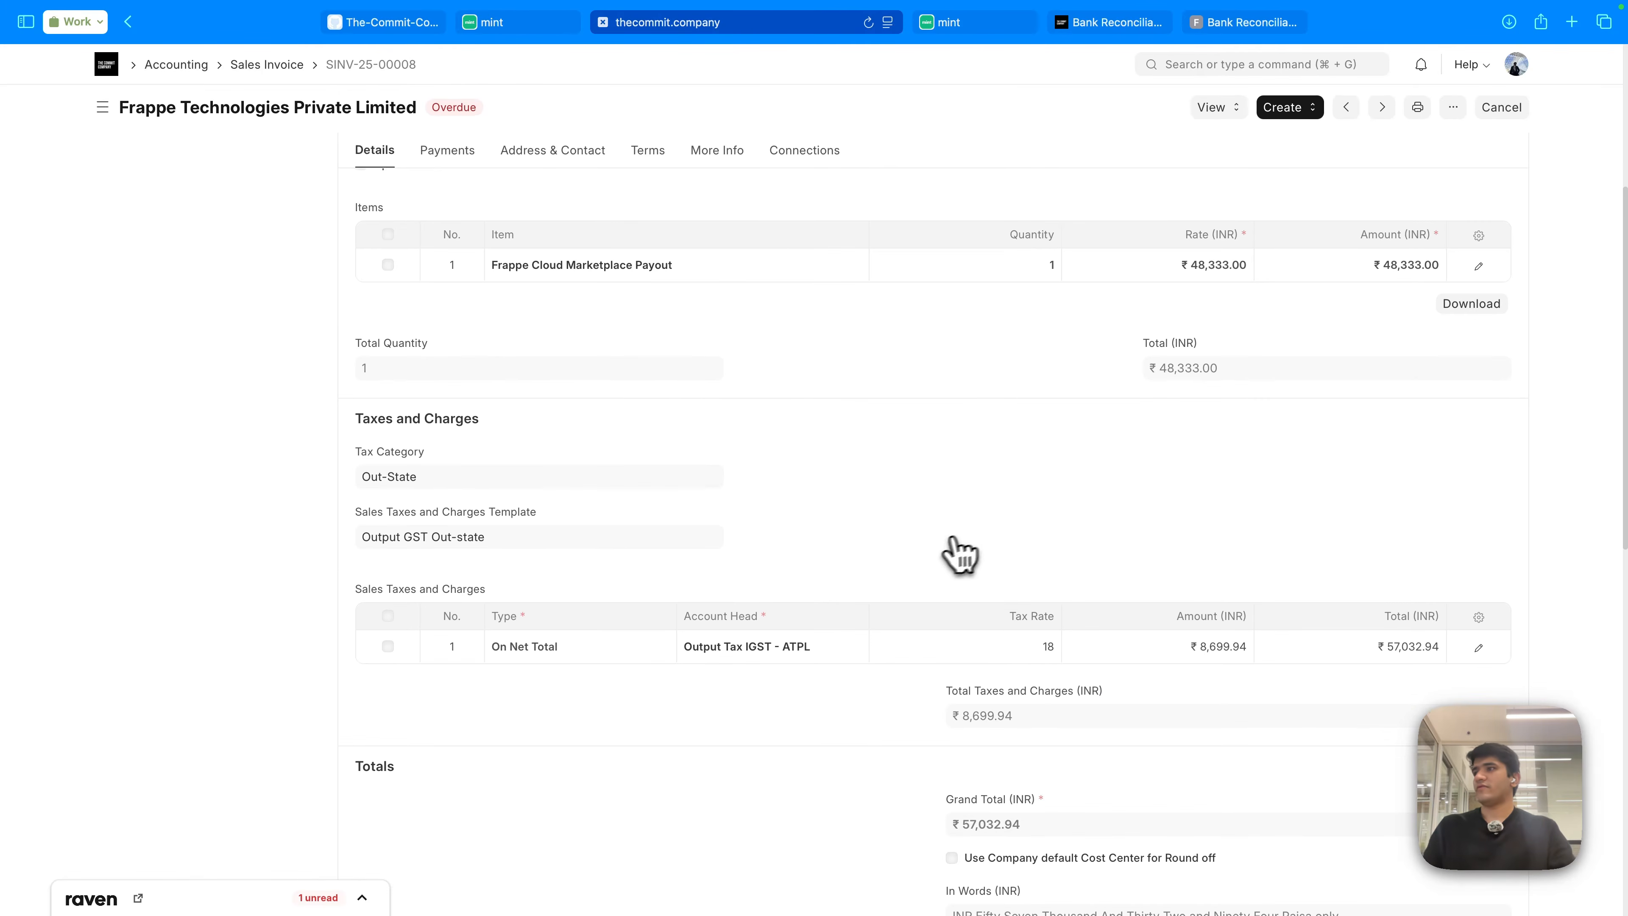
scroll(955, 553, "down", 5)
scroll(933, 655, "down", 2)
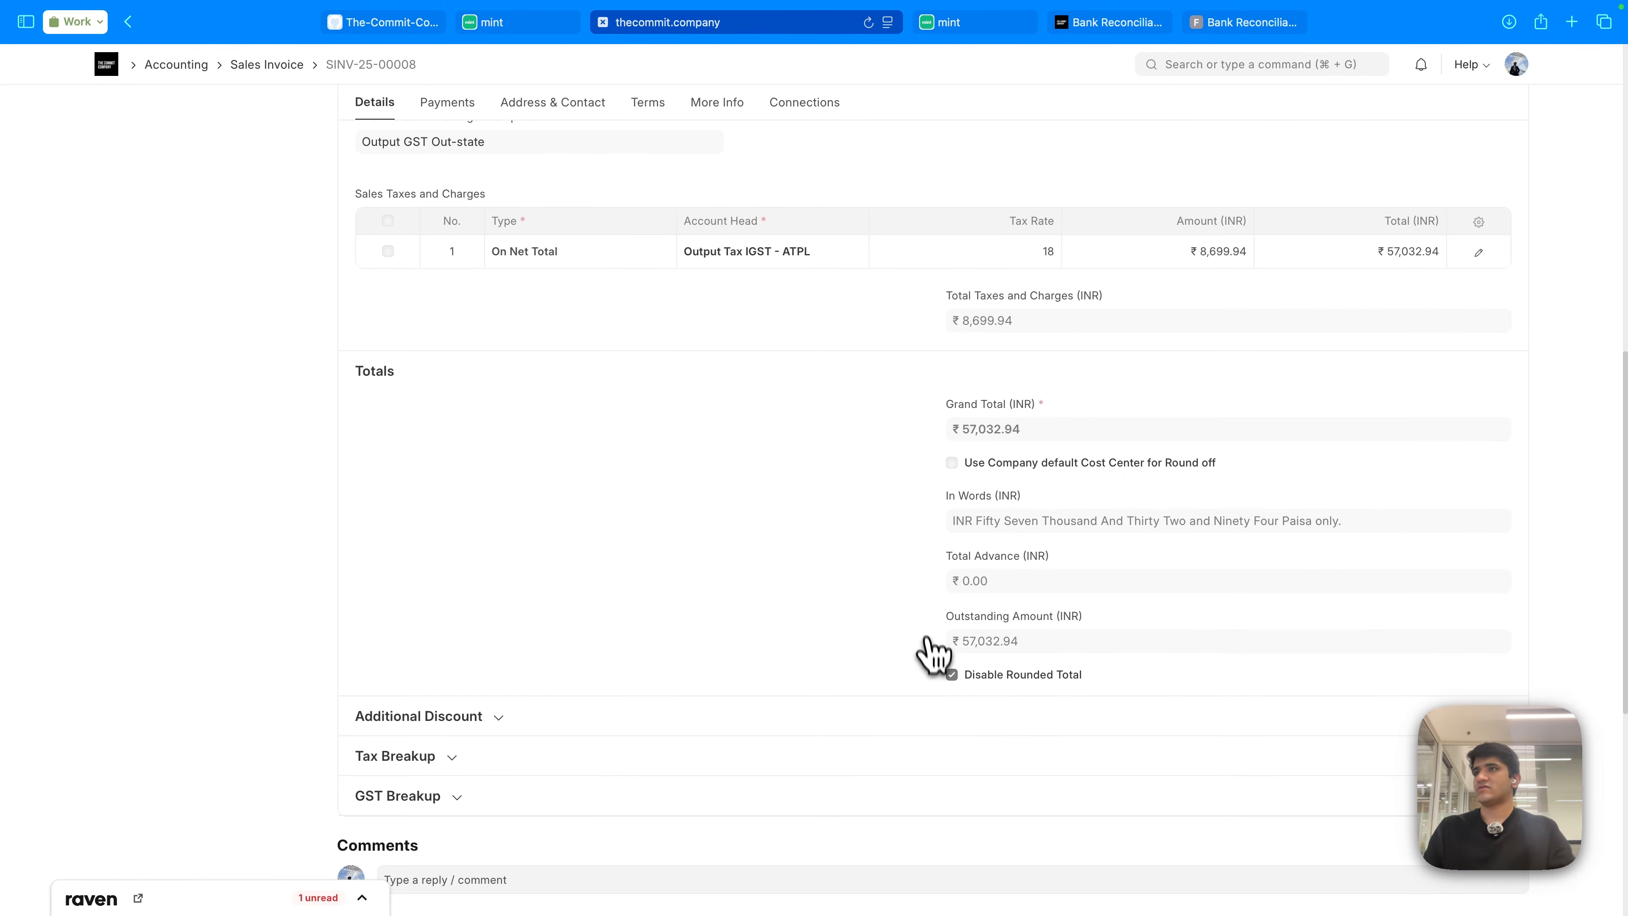
scroll(938, 600, "up", 7)
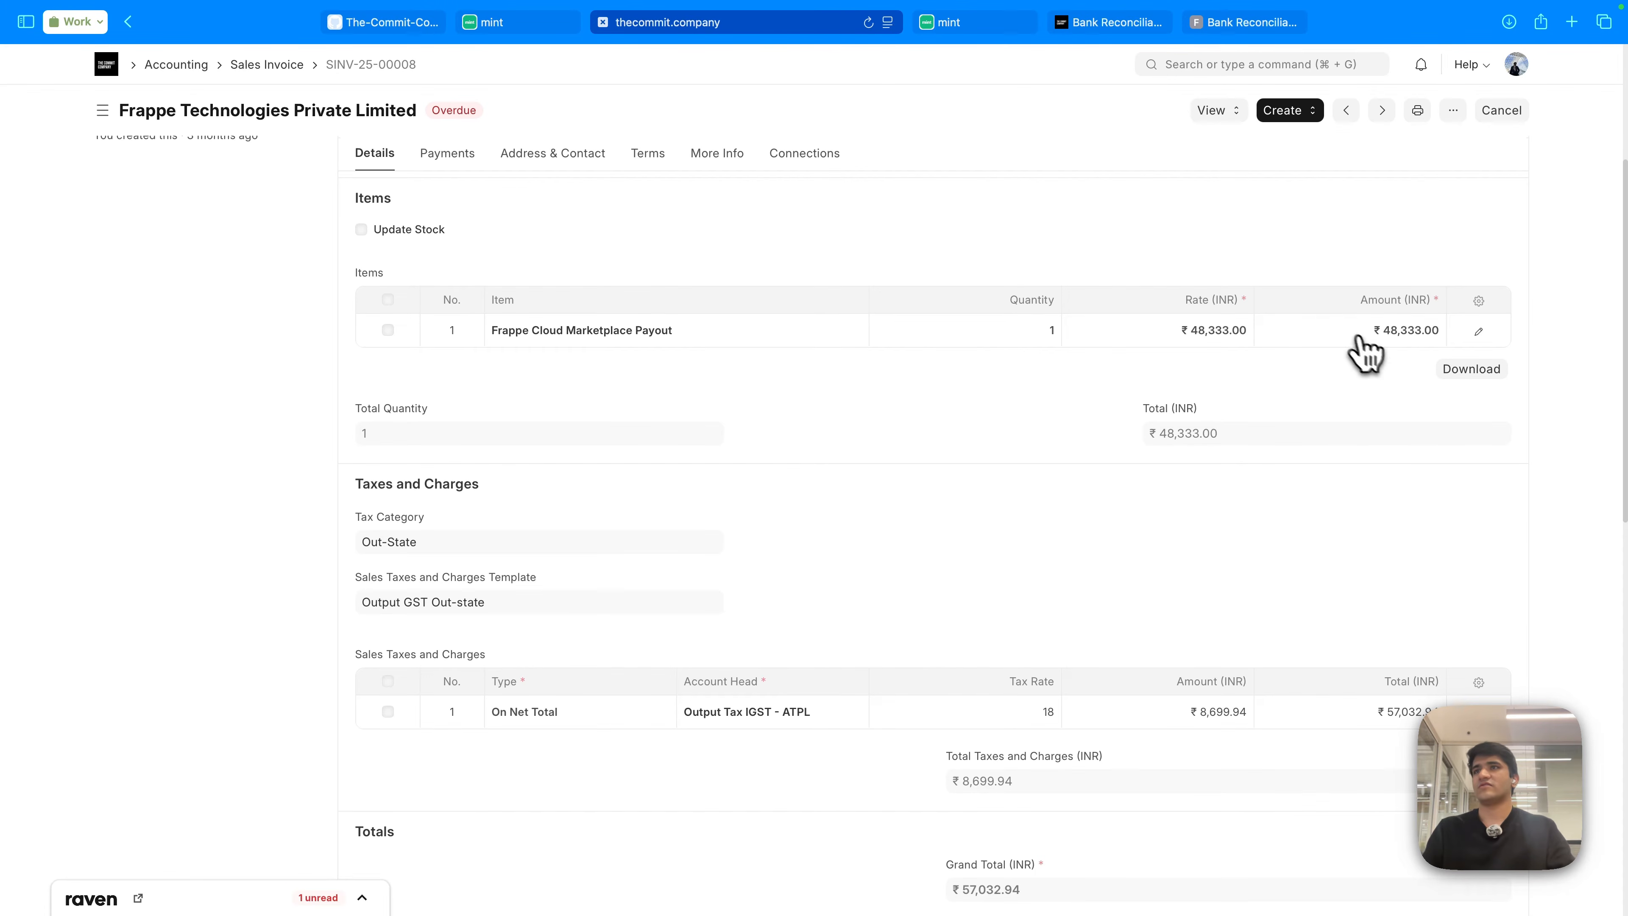
scroll(716, 425, "down", 4)
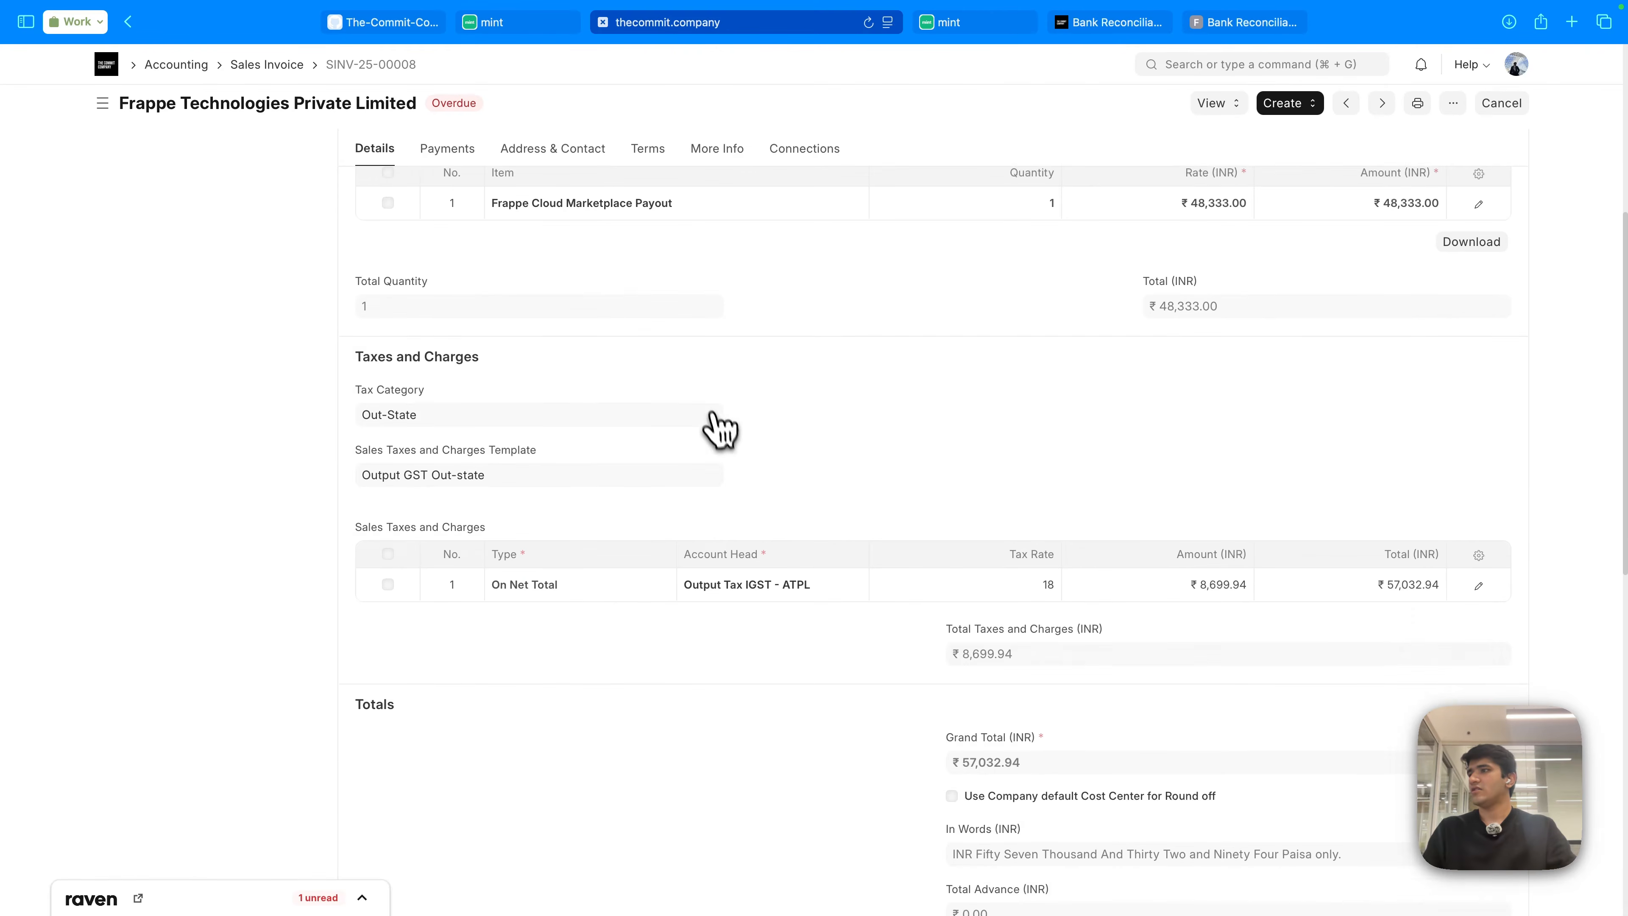
- Tick SINV-25-00008, compare the ₹52,199.00 receipt with its ₹57,032.94 total, and select it
left_click(526, 25)
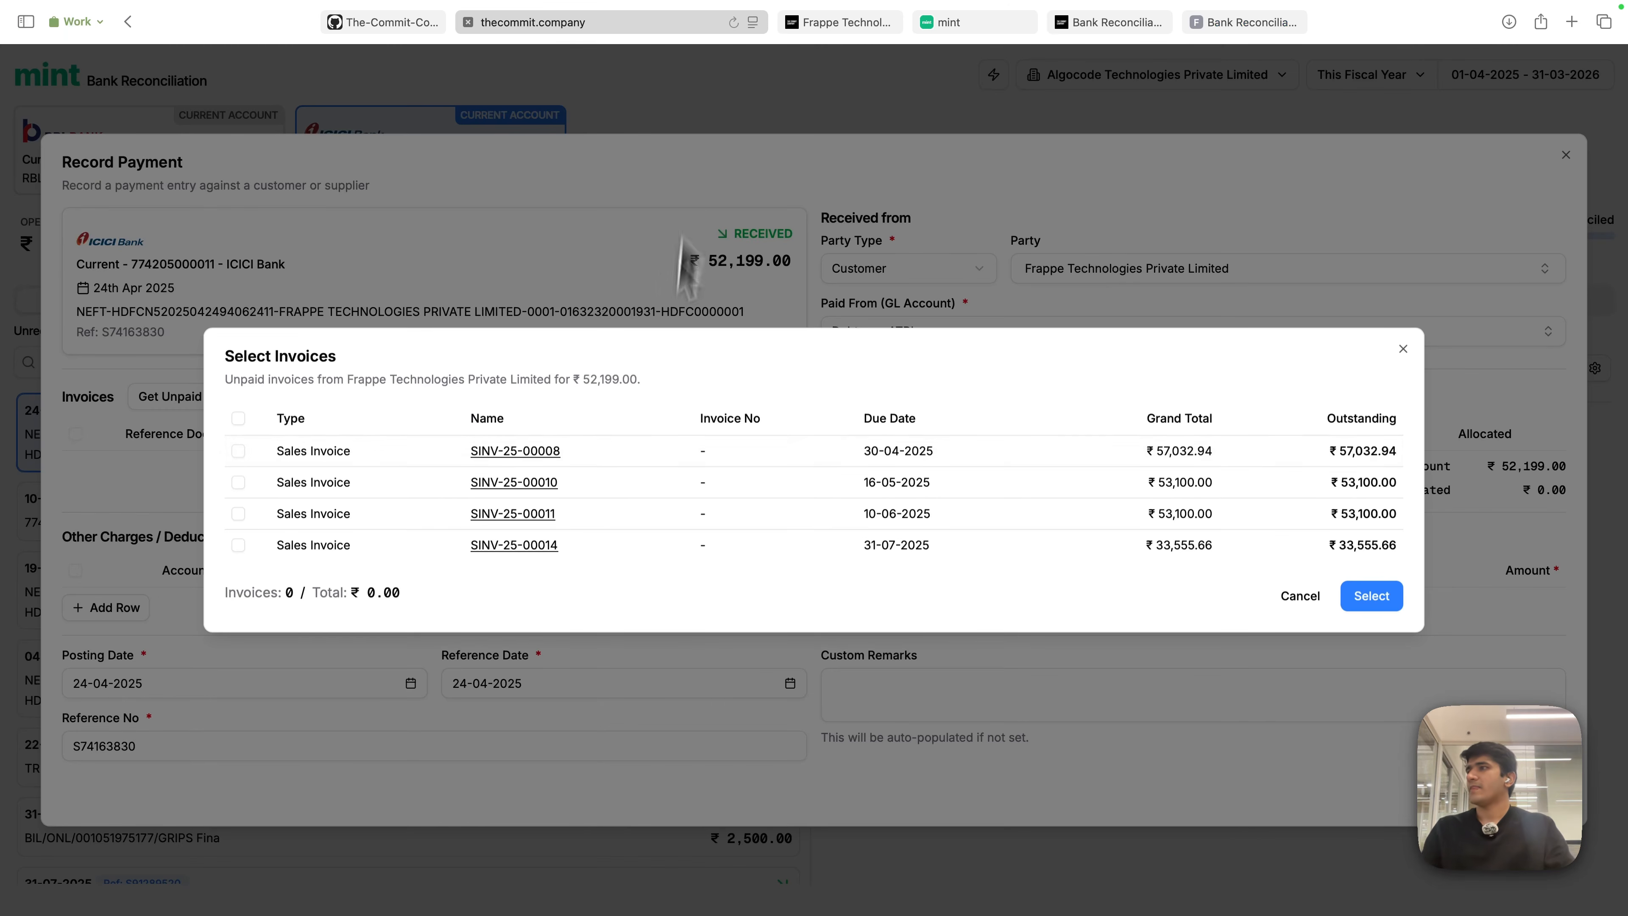
left_click(305, 456)
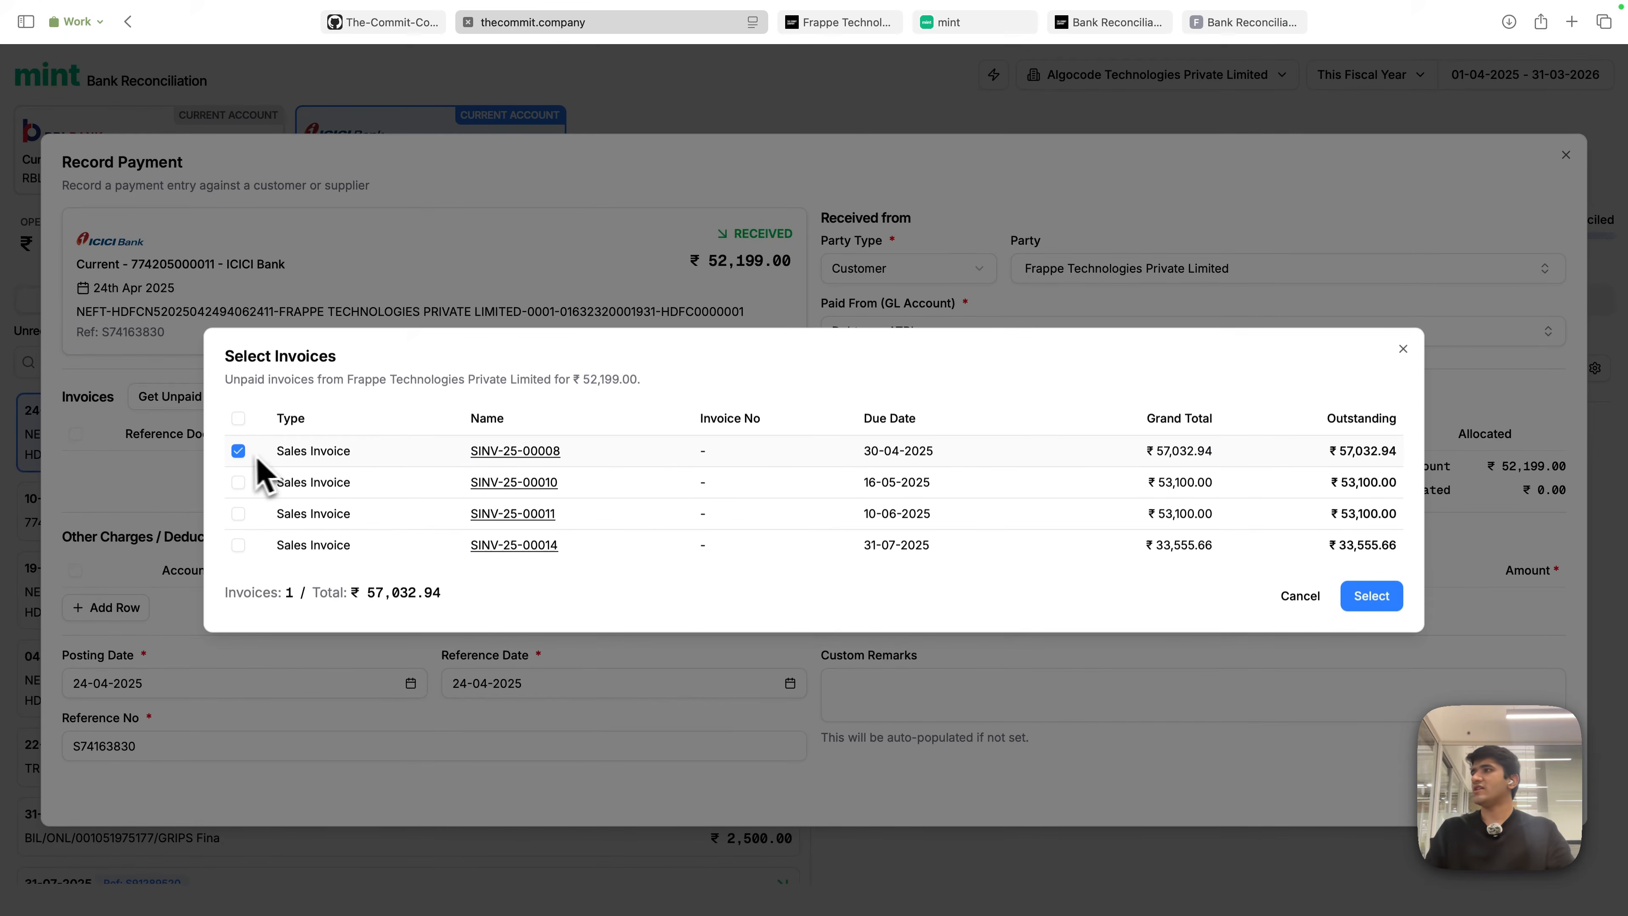
left_click(238, 454)
left_click(855, 457)
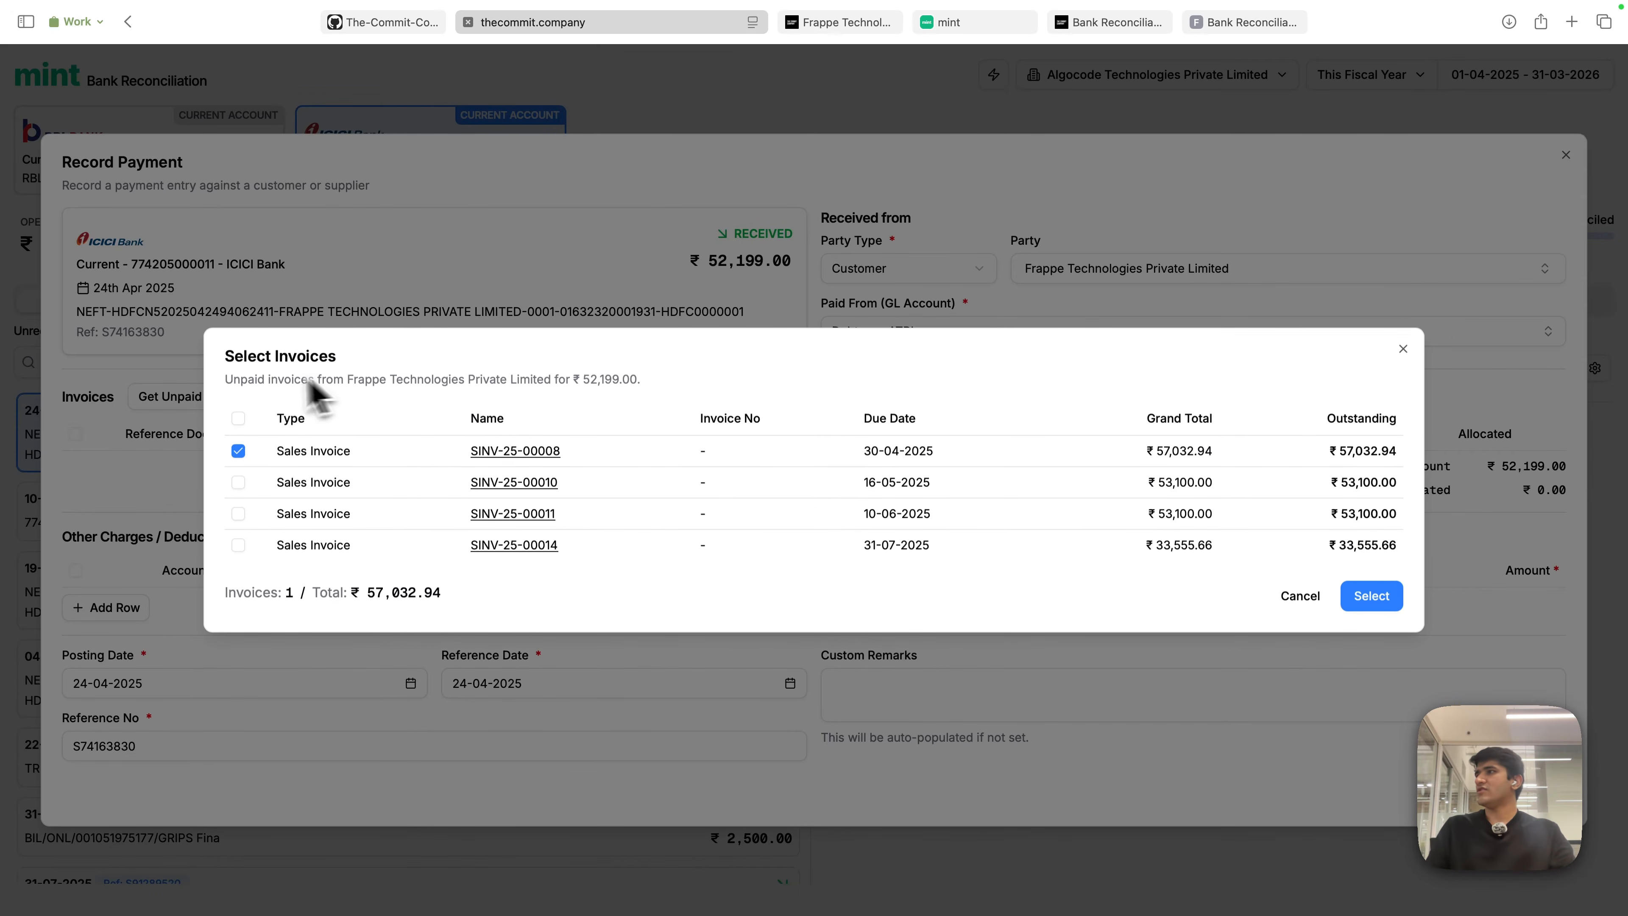
left_click_drag(233, 379, 643, 380)
left_click_drag(440, 387, 629, 379)
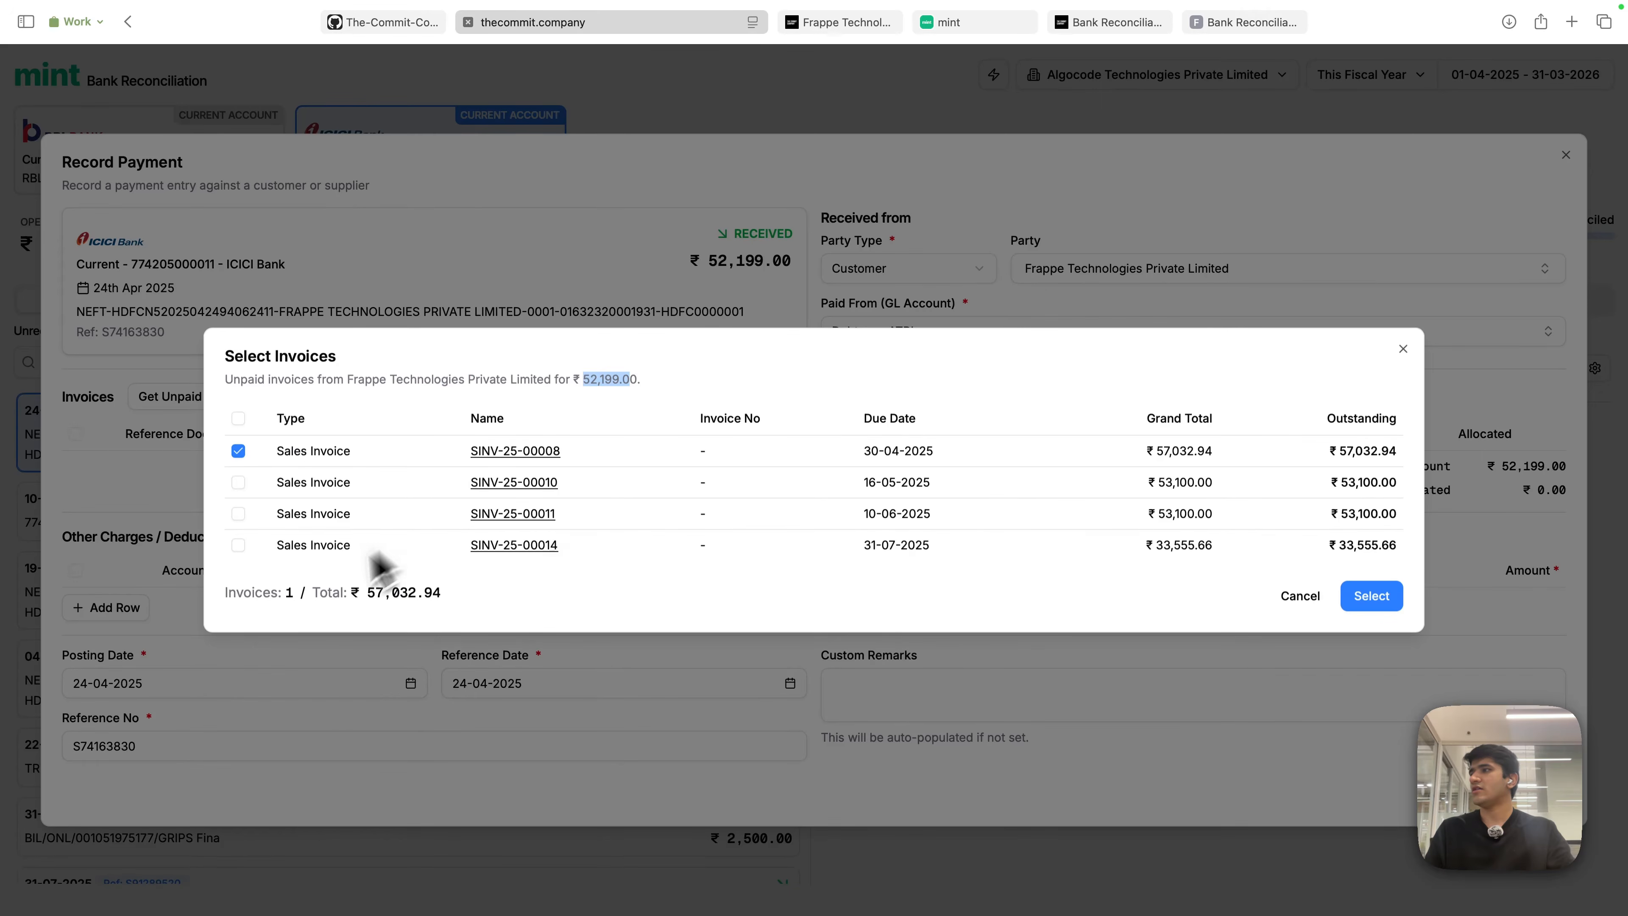
left_click_drag(310, 590, 447, 585)
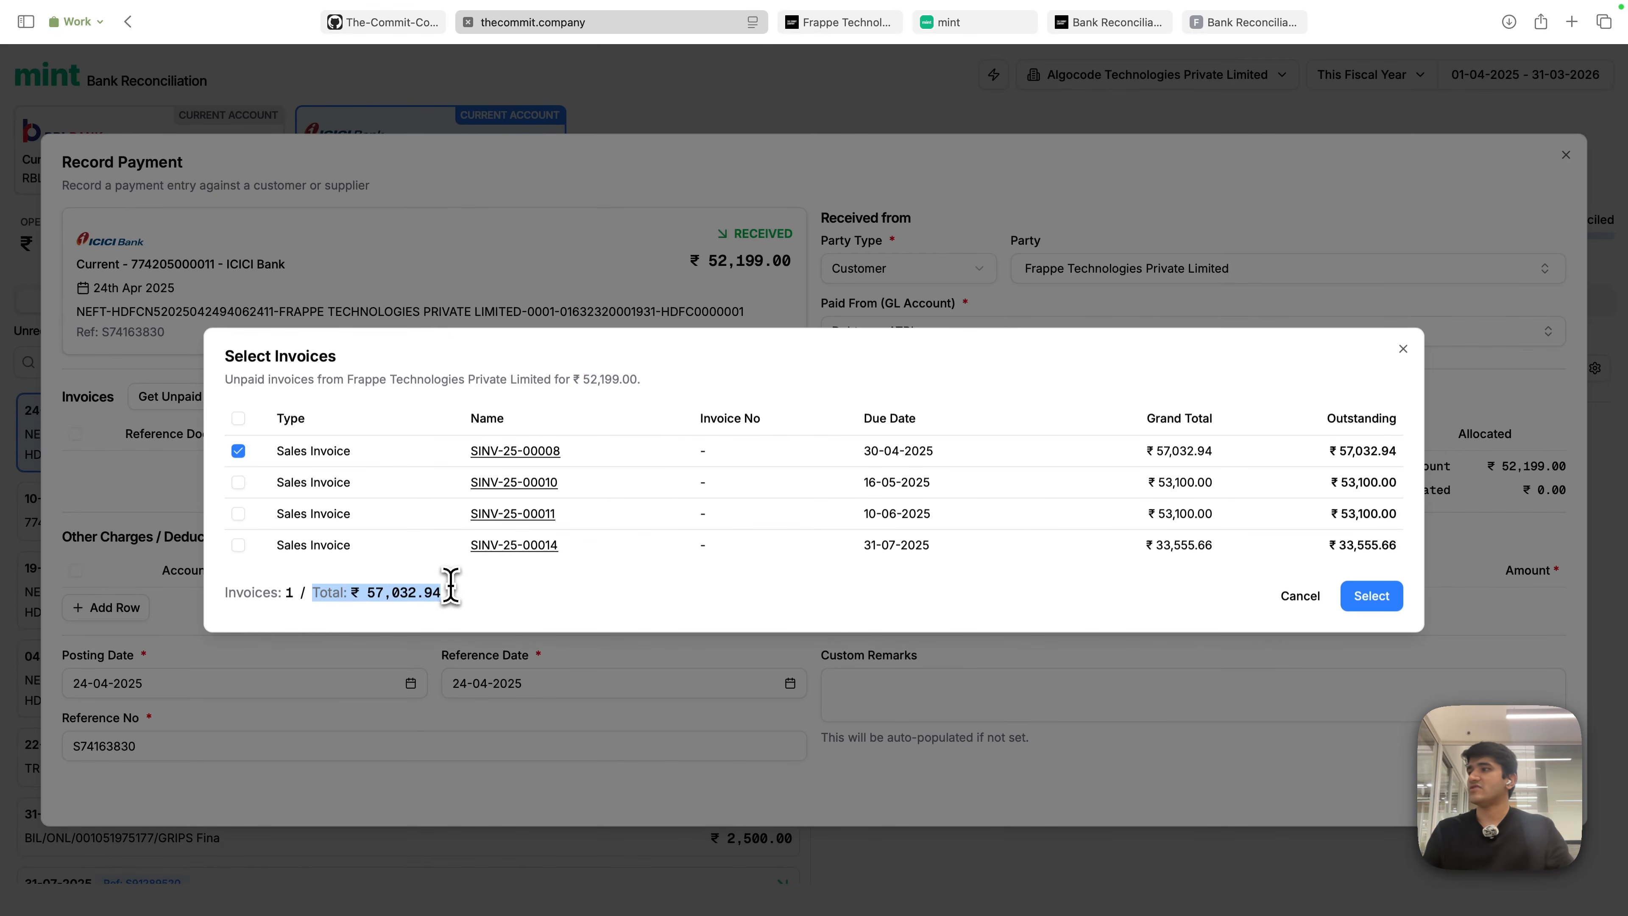
left_click(442, 595)
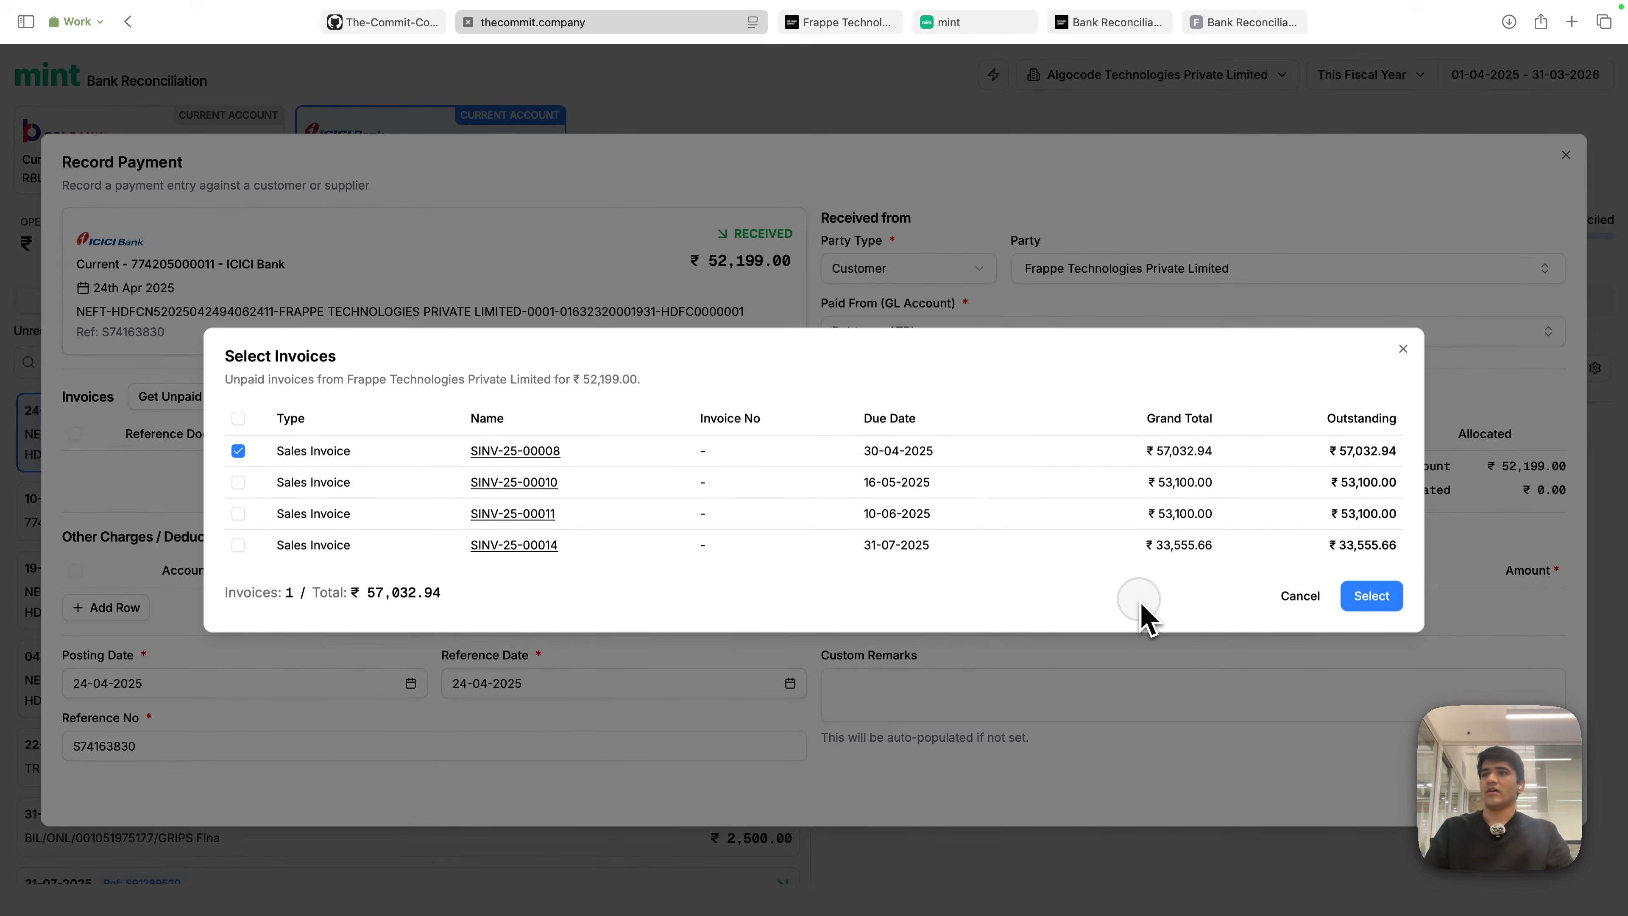
left_click(1374, 609)
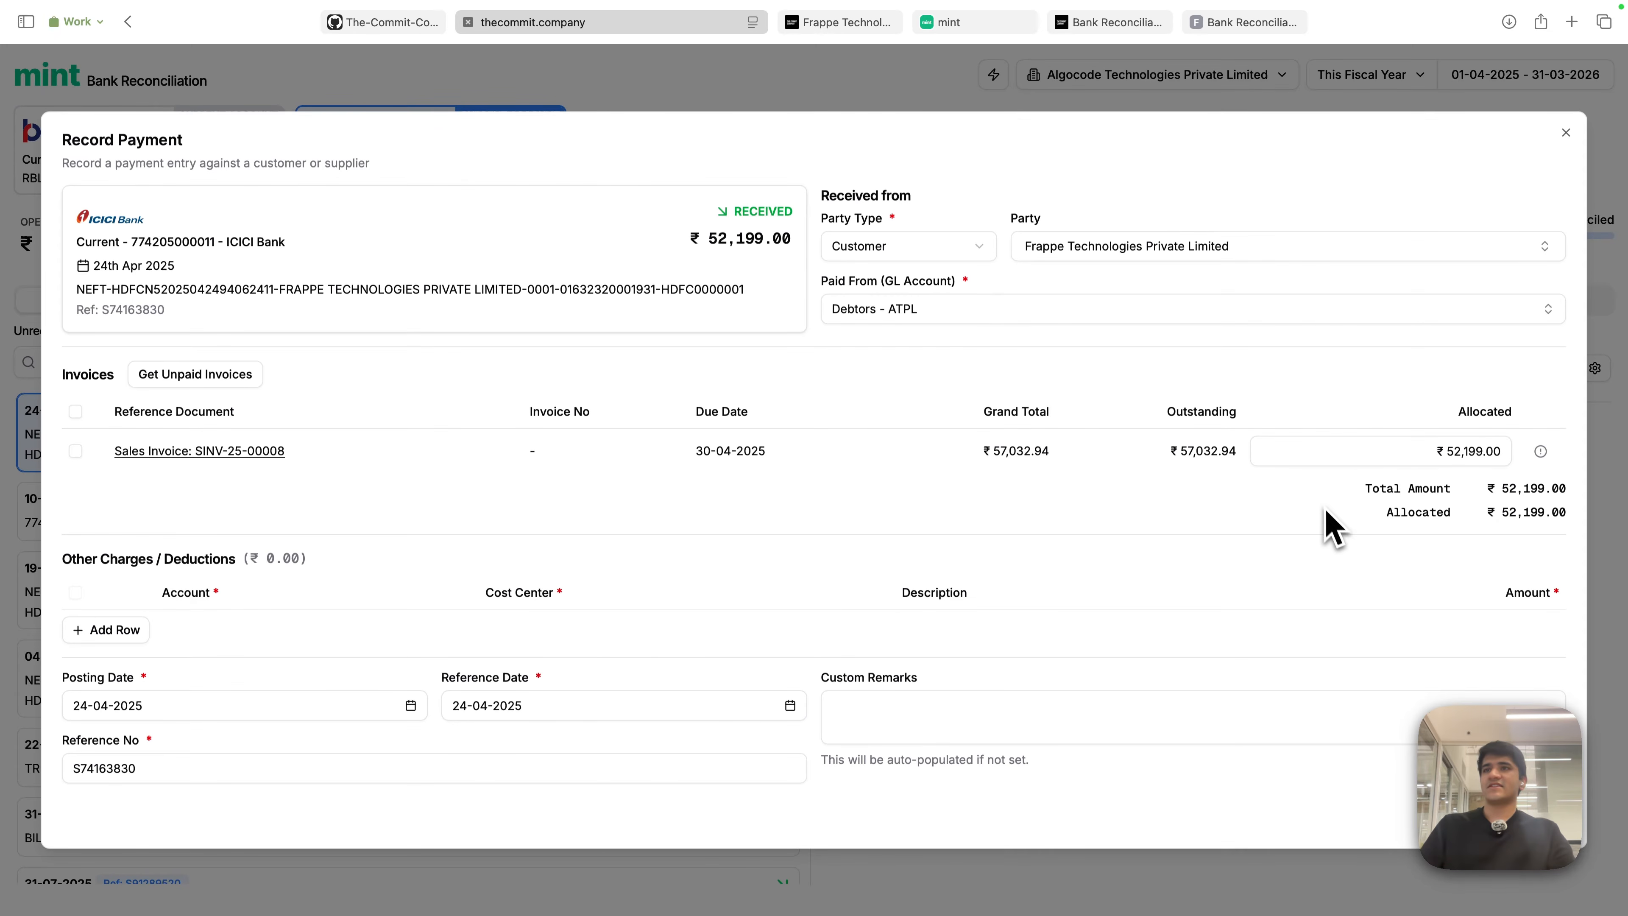
- Bring the Overdue invoice SINV-25-00008 back up and review its ₹48,333 item and 18% IGST
left_click(853, 26)
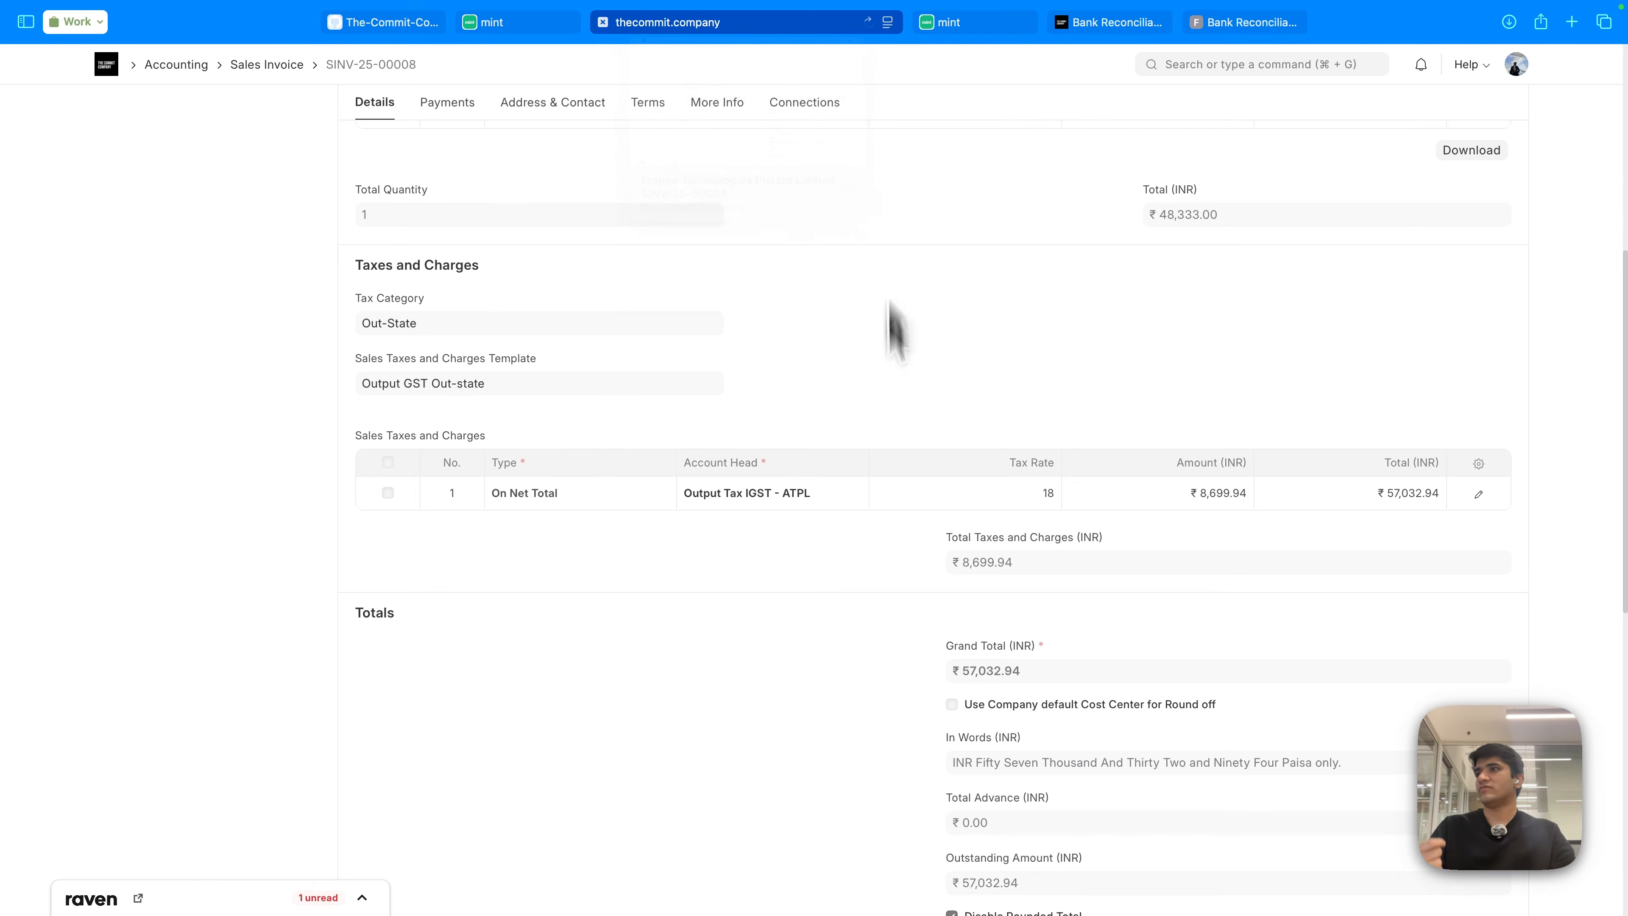
scroll(833, 609, "up", 5)
scroll(897, 625, "down", 5)
scroll(968, 625, "up", 7)
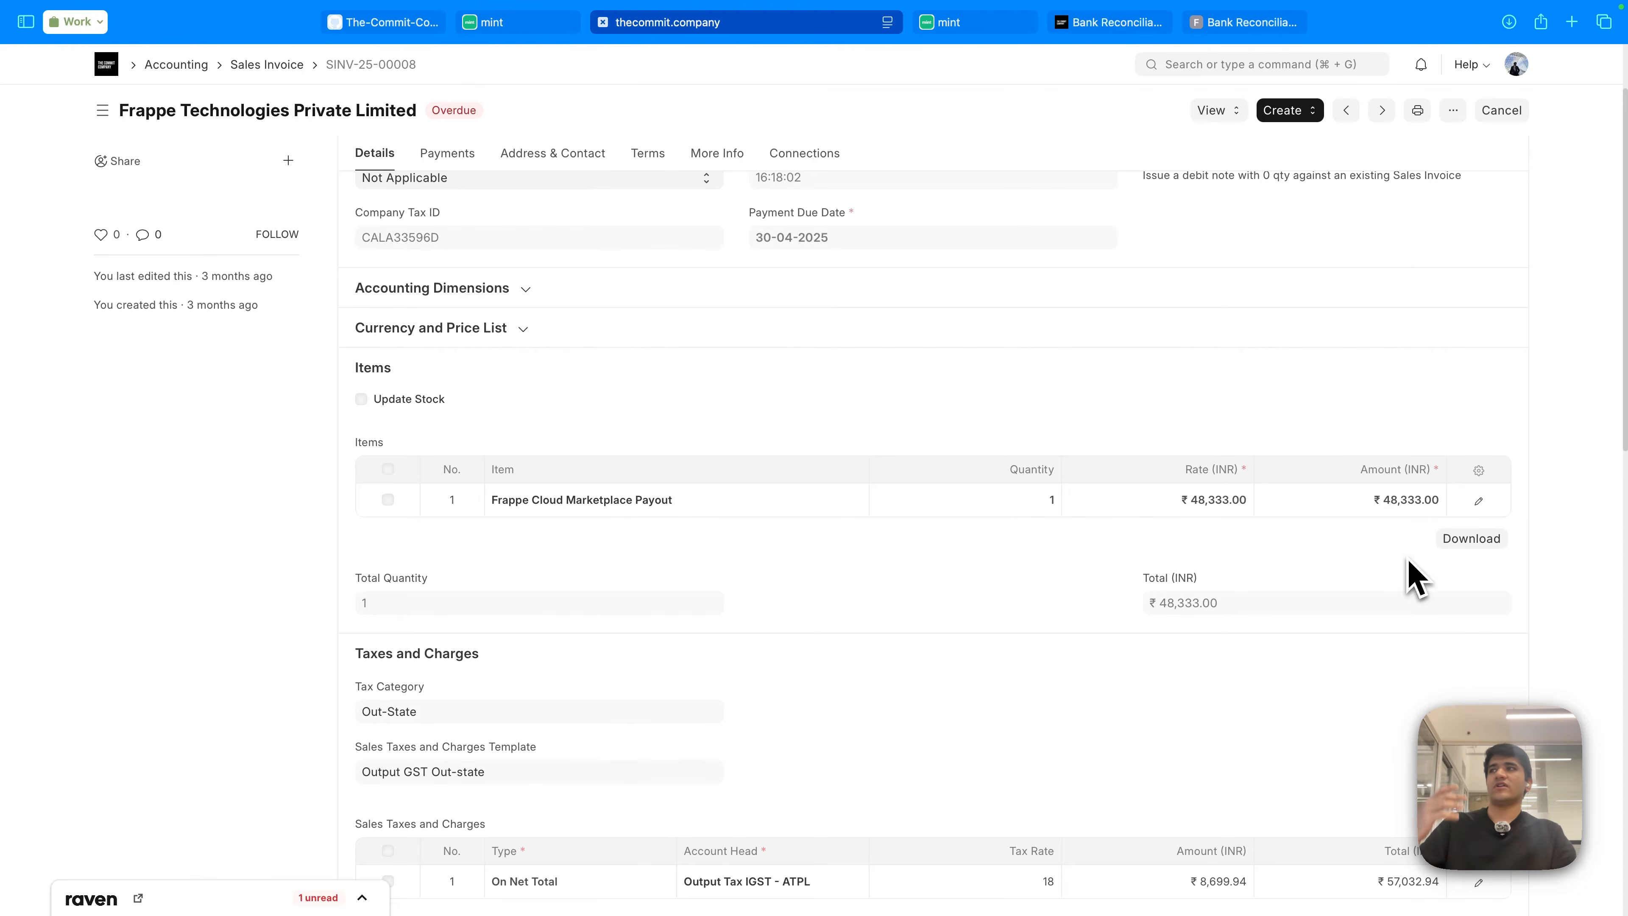
- Back in the payment, allocate SINV-25-00008's full outstanding amount, then select and remove the invoice
left_click(557, 22)
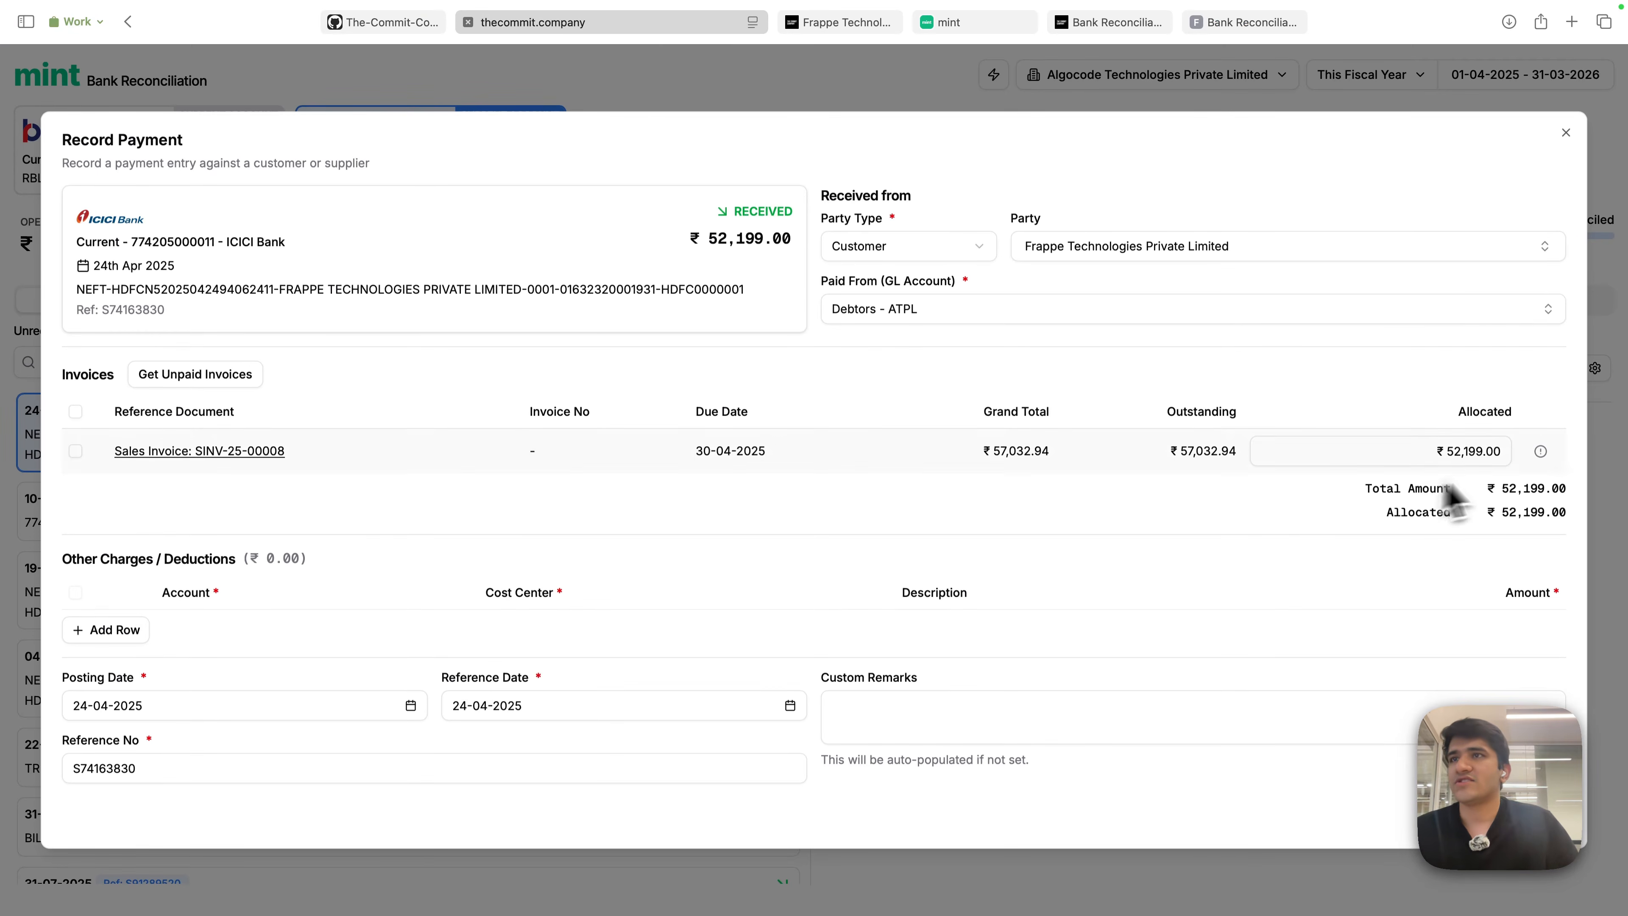
mouse_move(1544, 459)
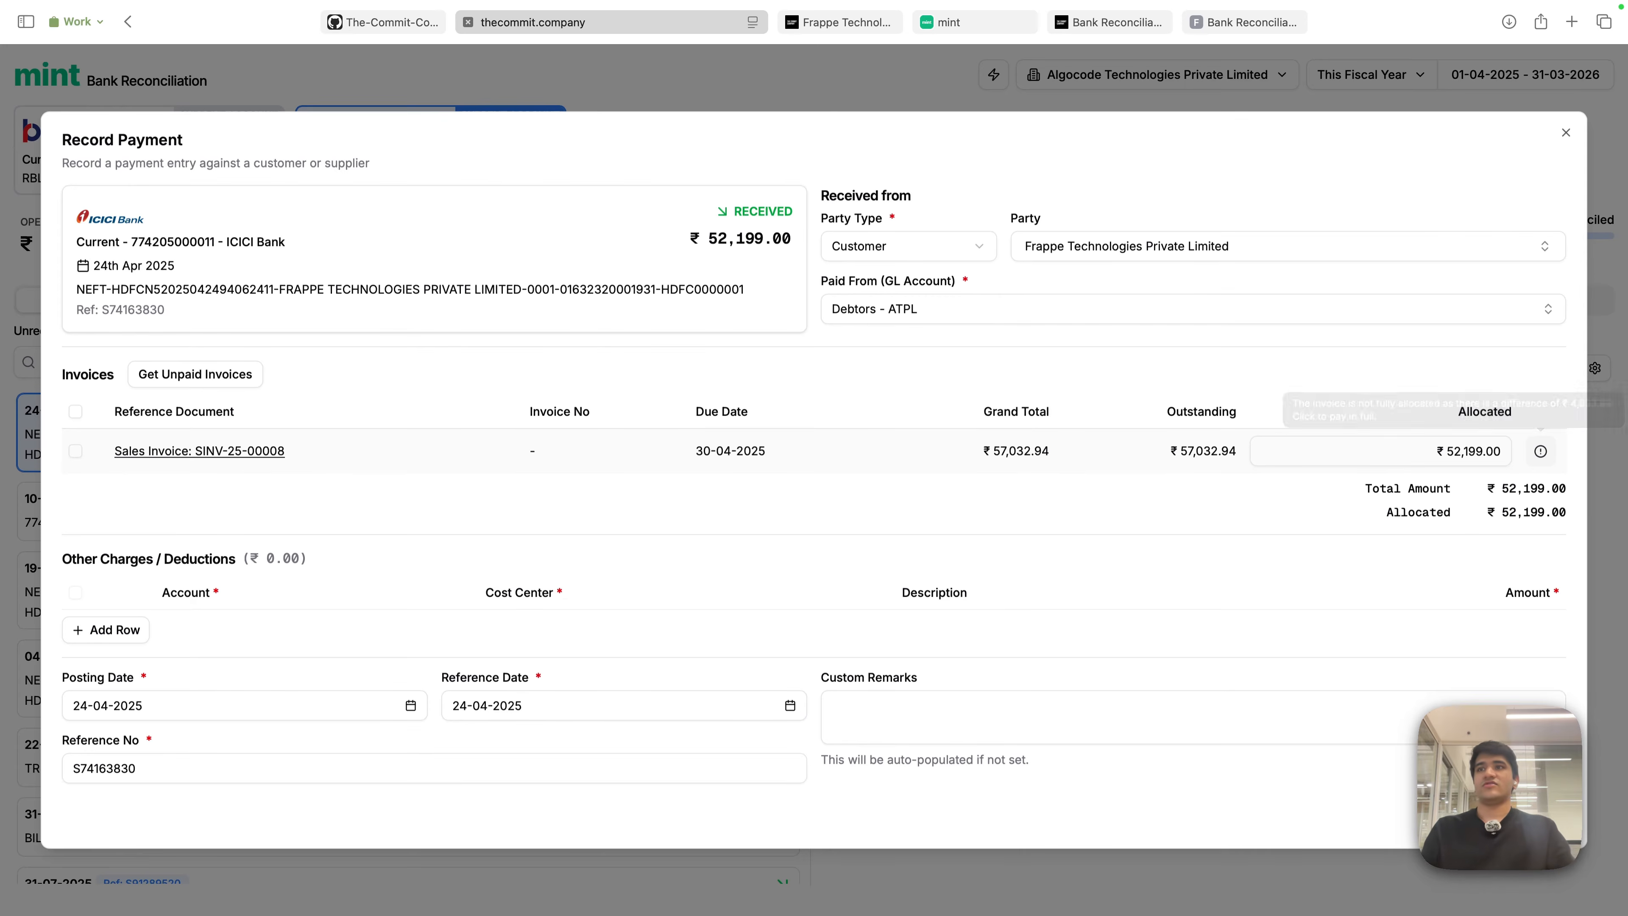
left_click(1540, 450)
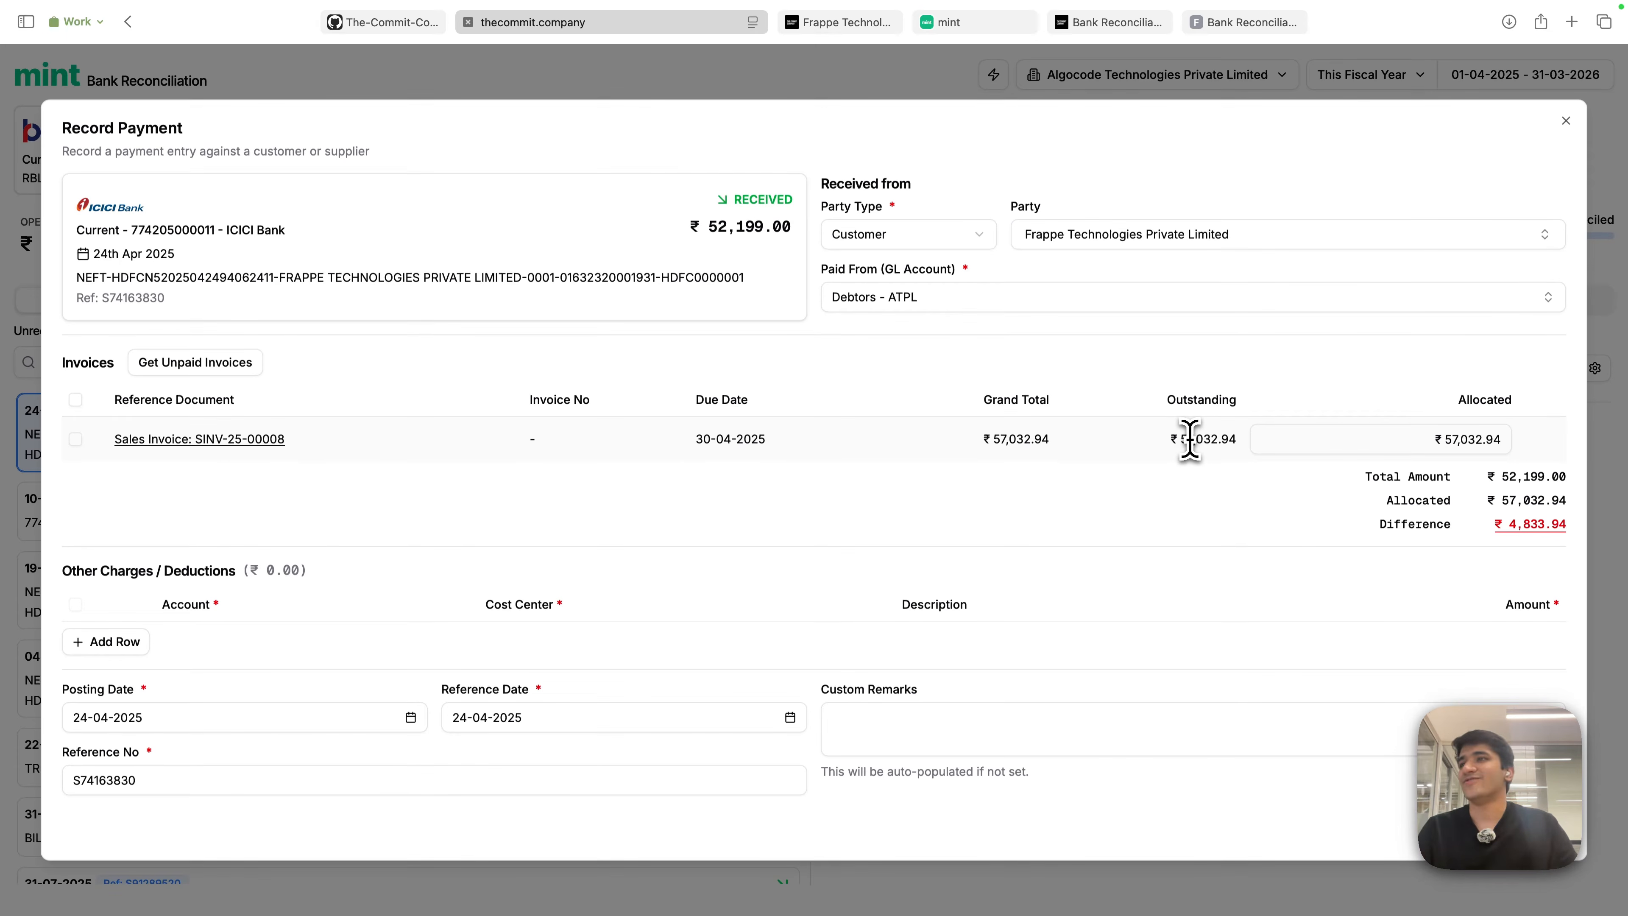
left_click_drag(1180, 440, 1238, 440)
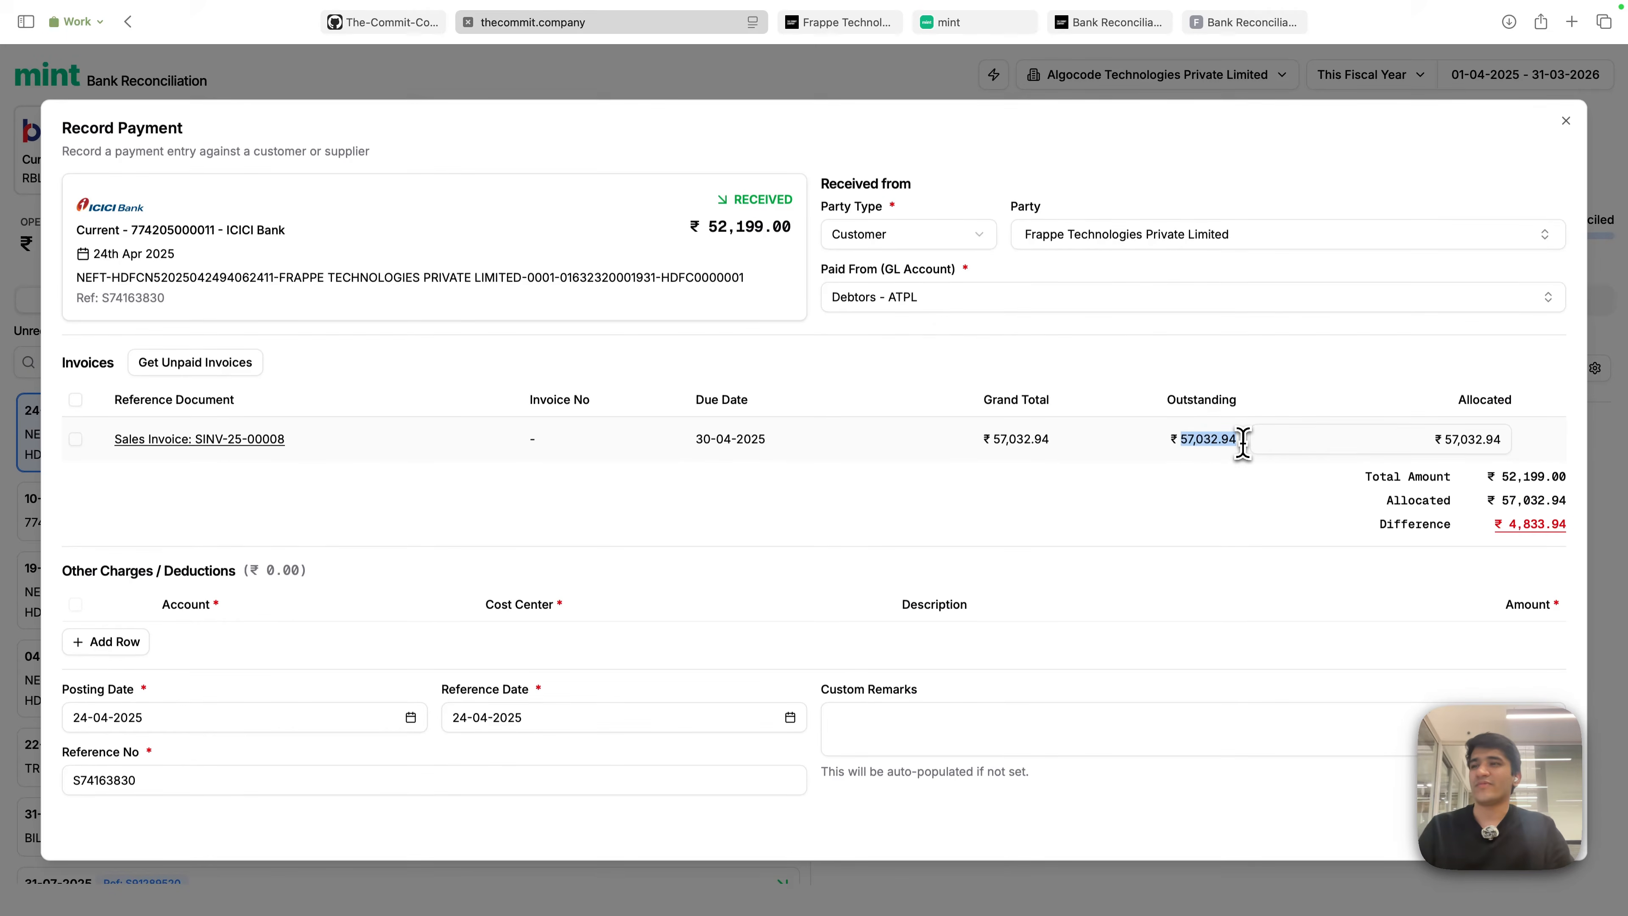
left_click(1433, 445)
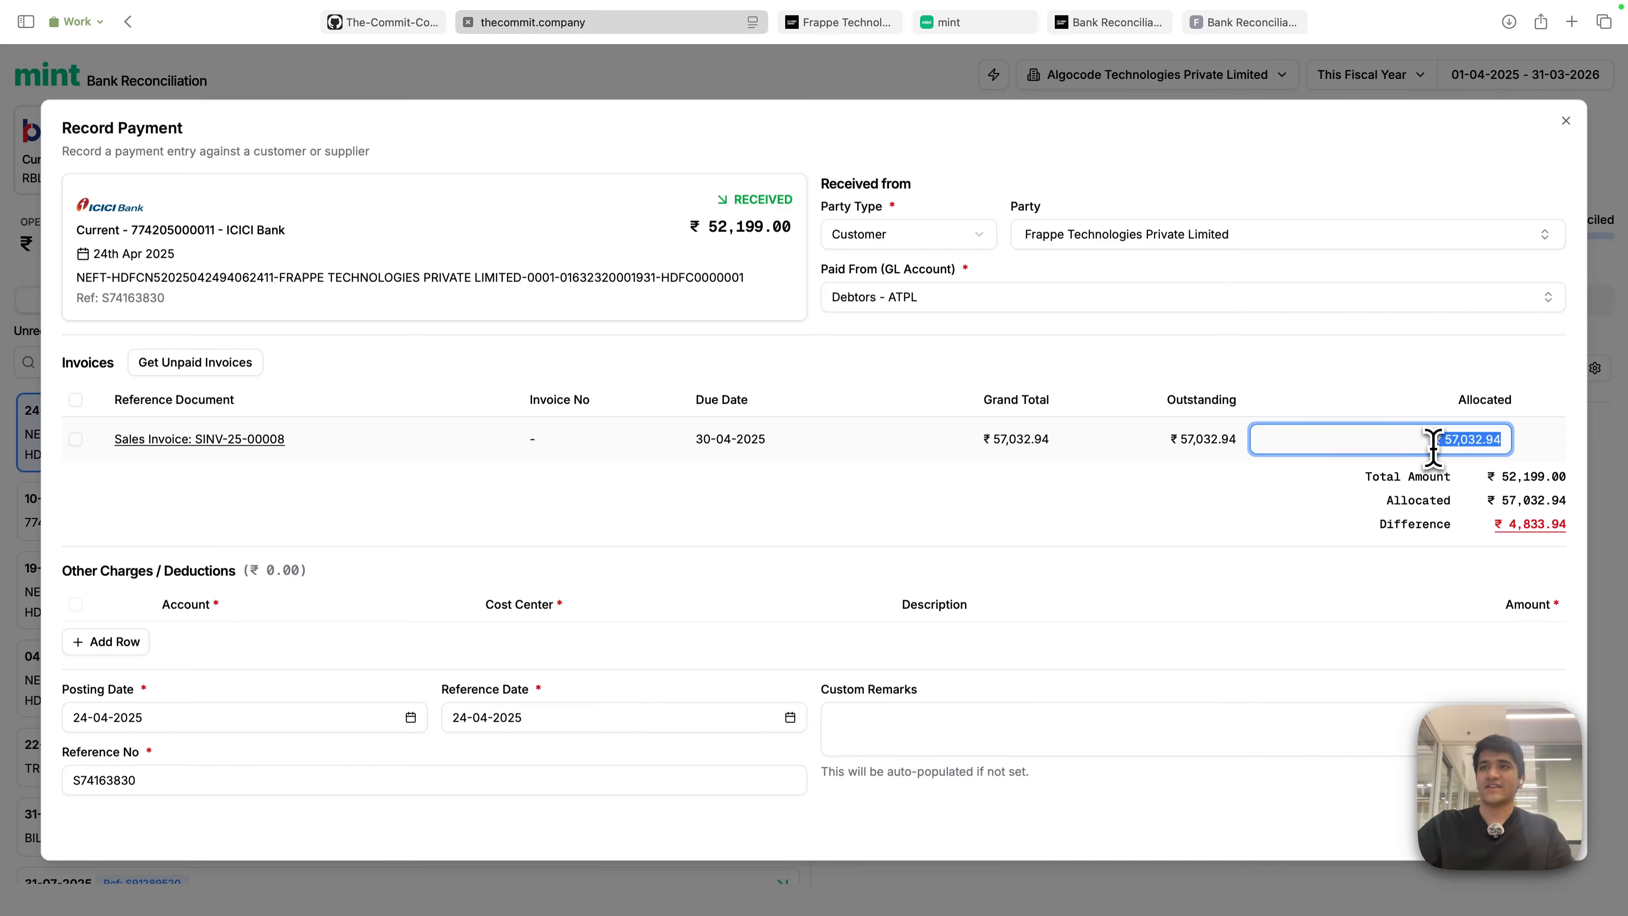
left_click(913, 539)
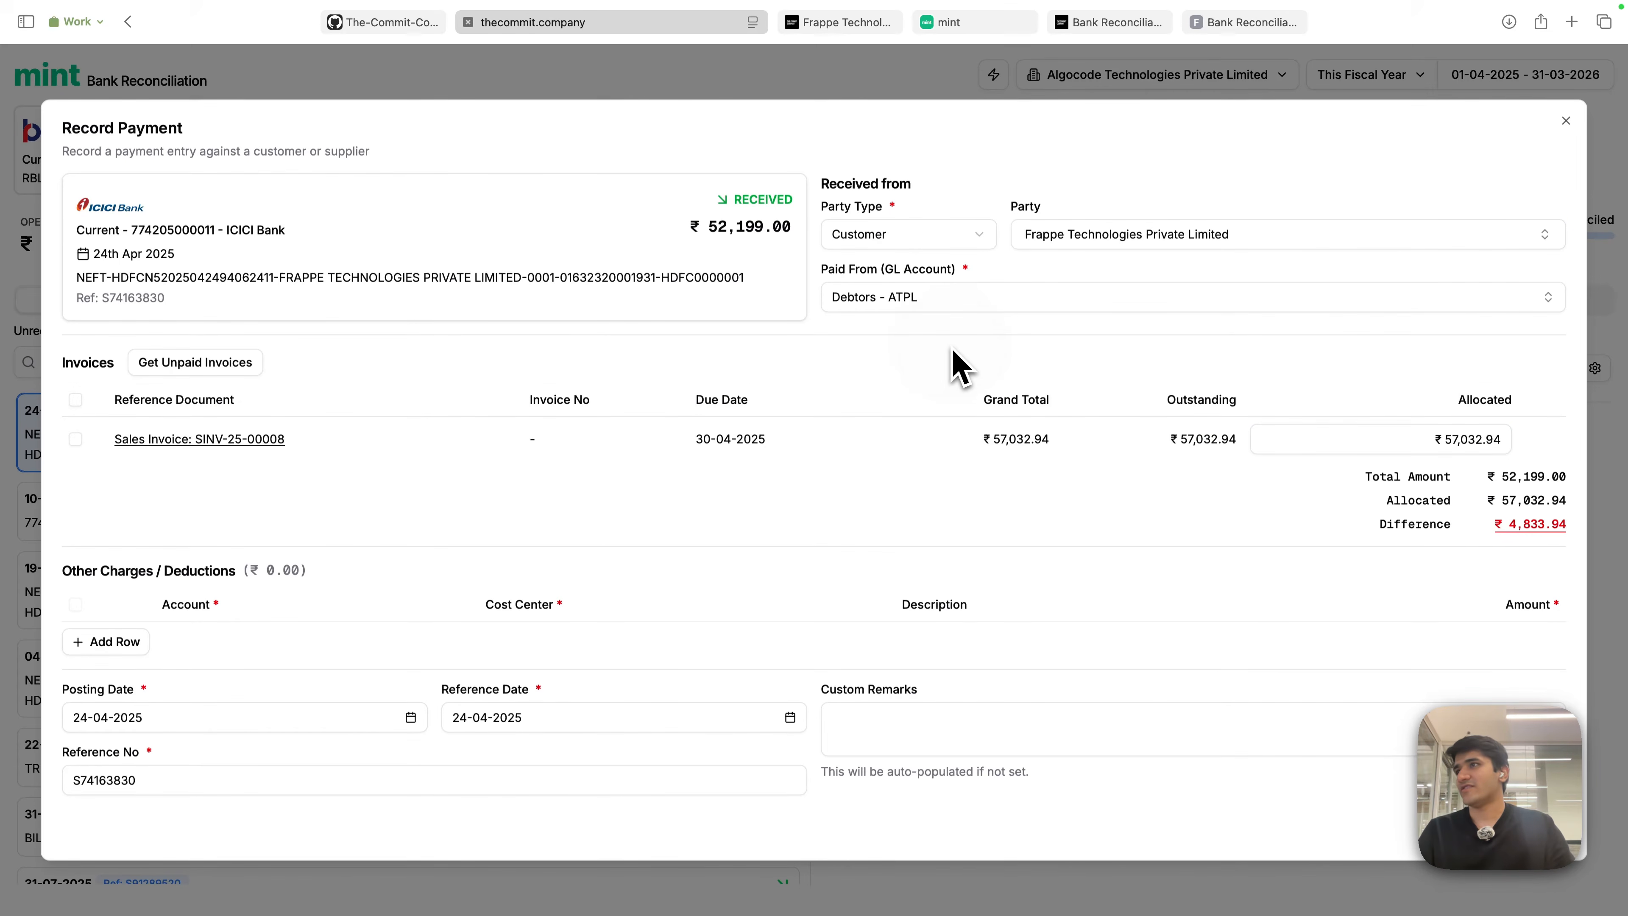
left_click(77, 403)
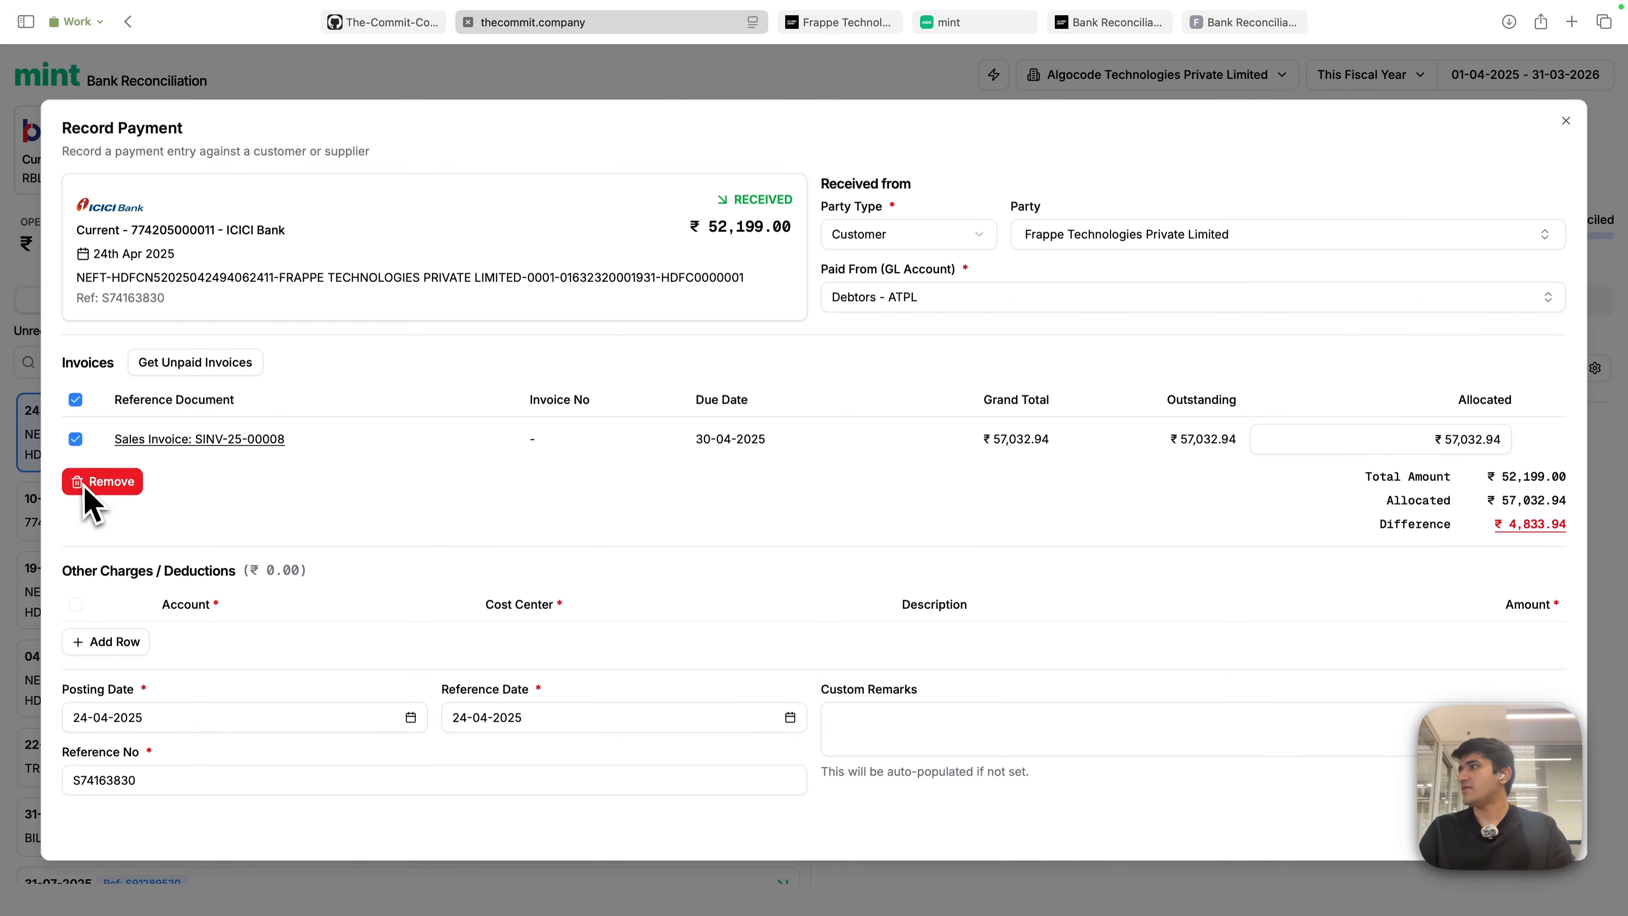
left_click(96, 477)
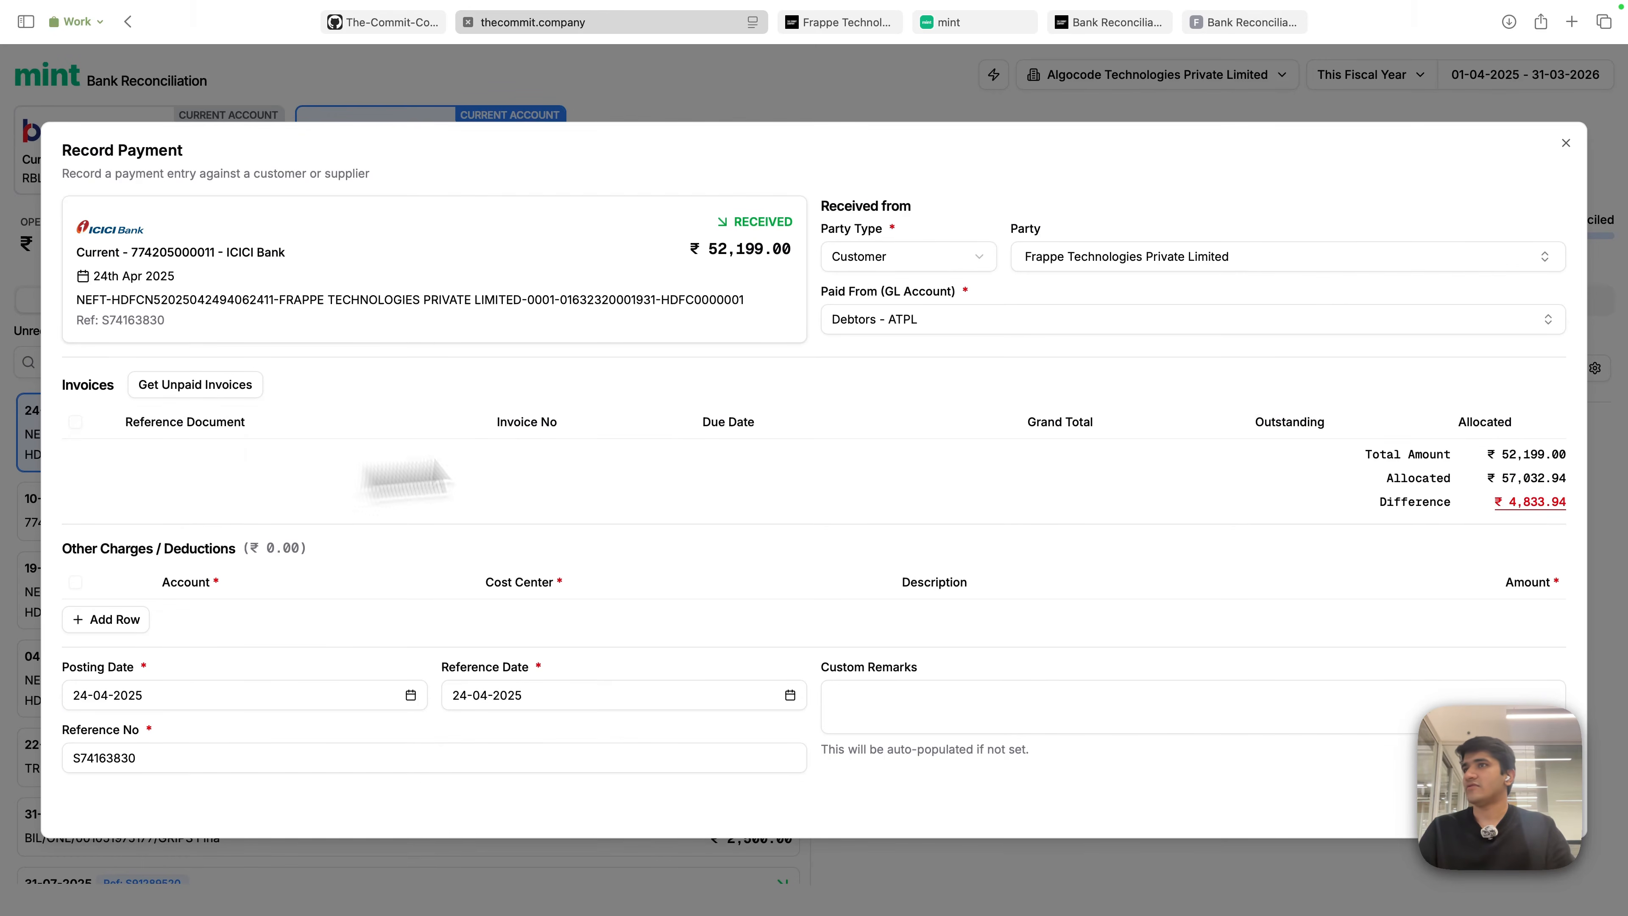
- Set party to Frappe Technologies Private Limited and paid-from account to Debtors - ATPL
left_click(1336, 265)
left_click(1173, 218)
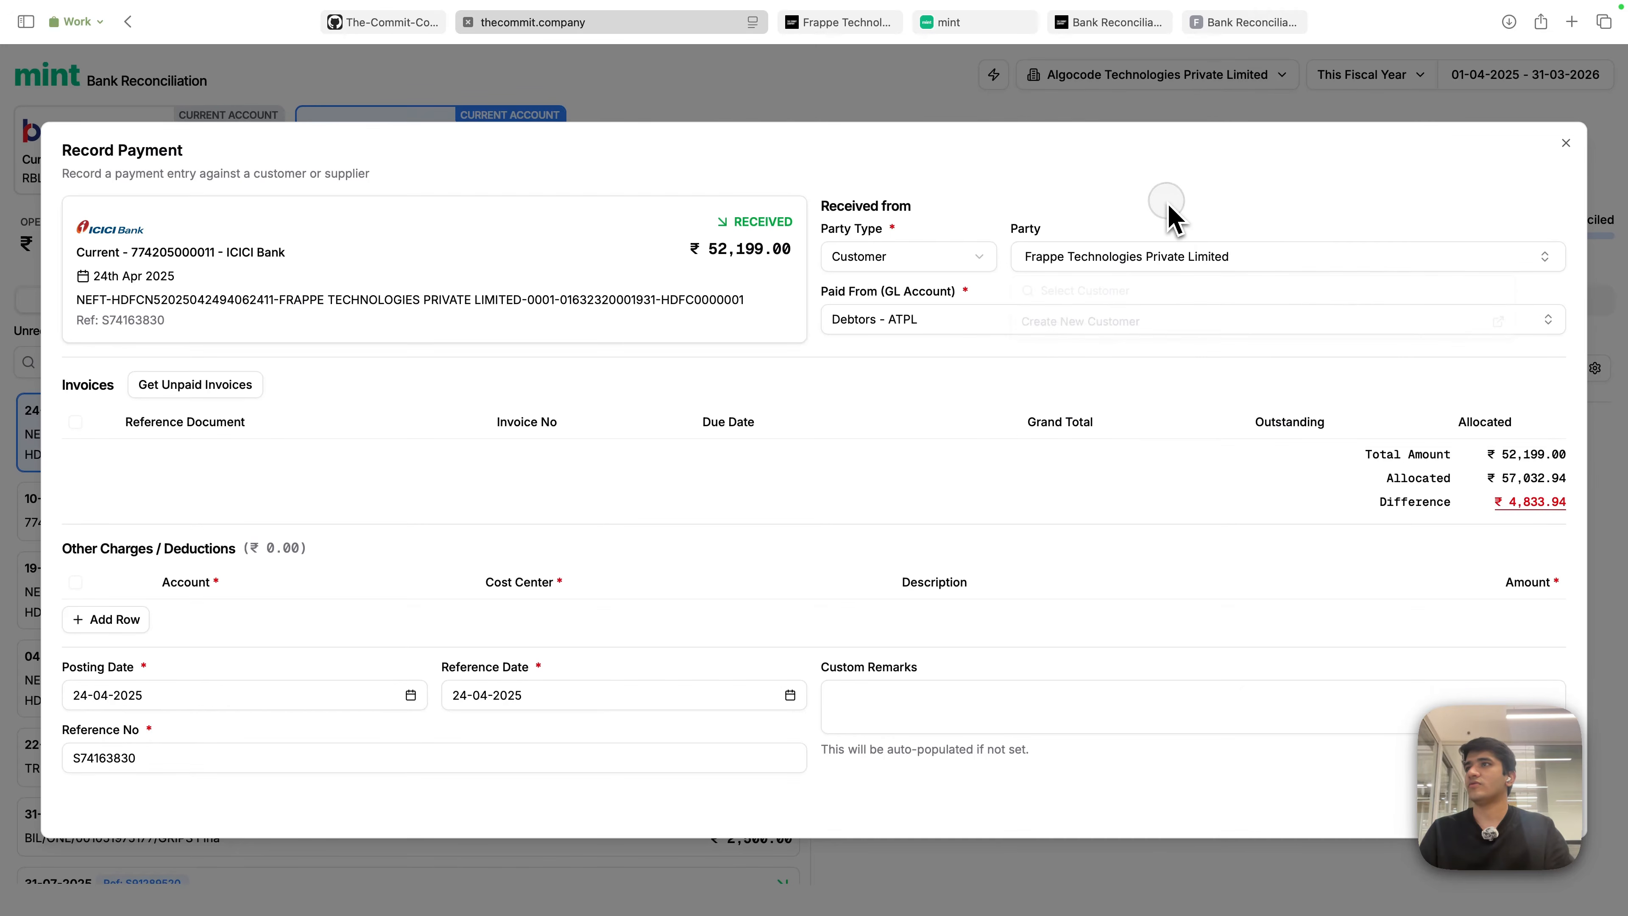
left_click(965, 315)
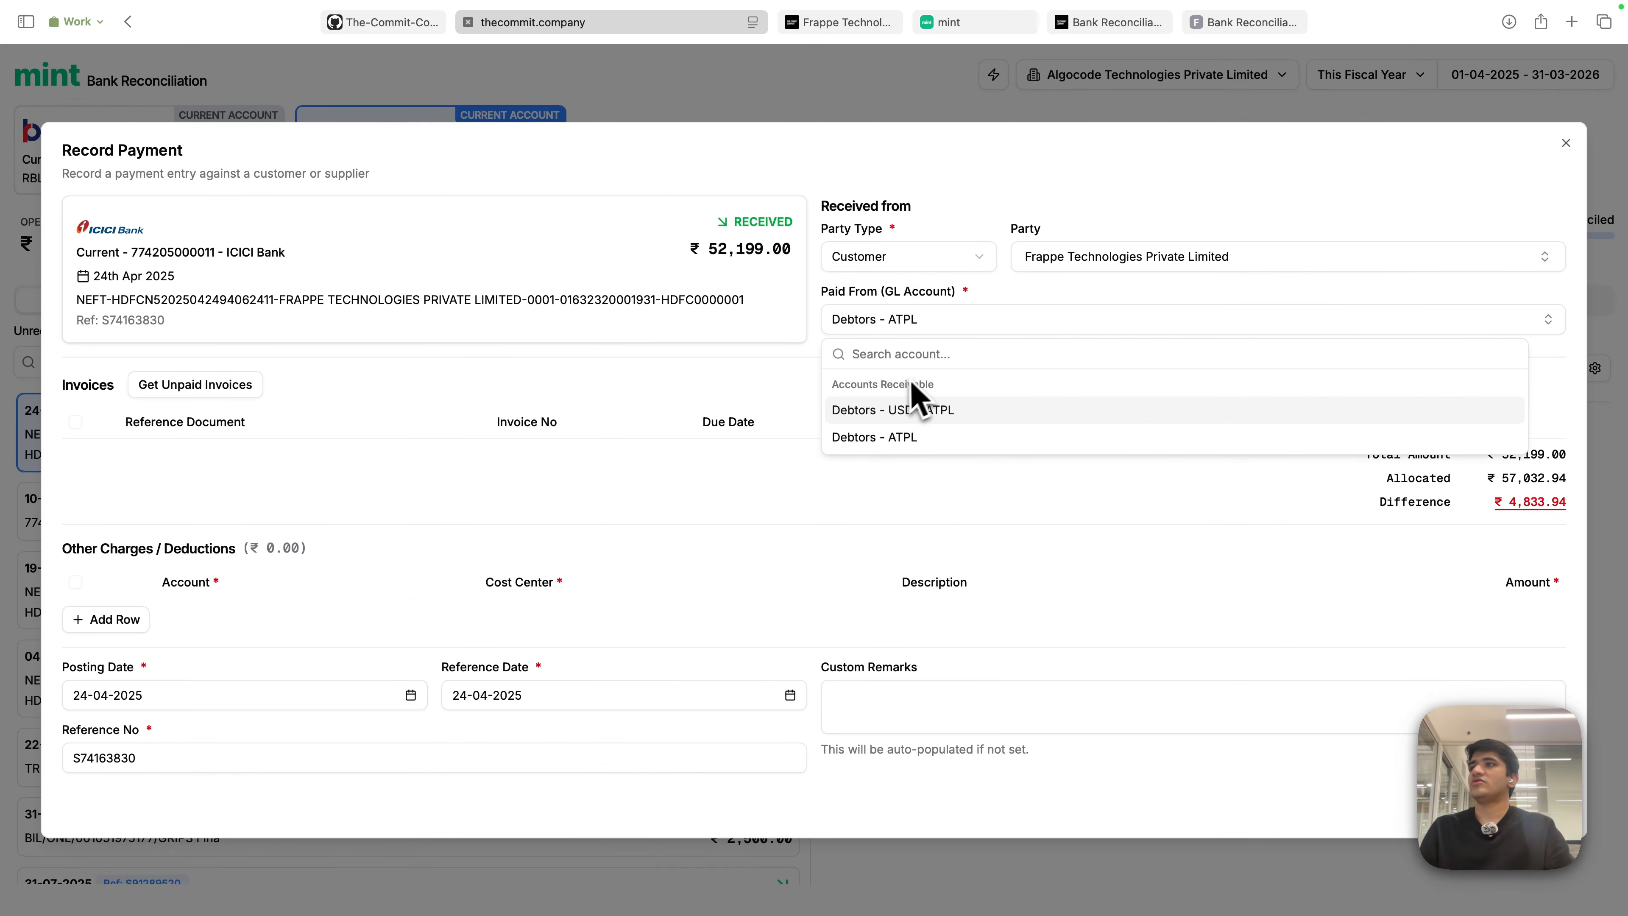
left_click(1003, 527)
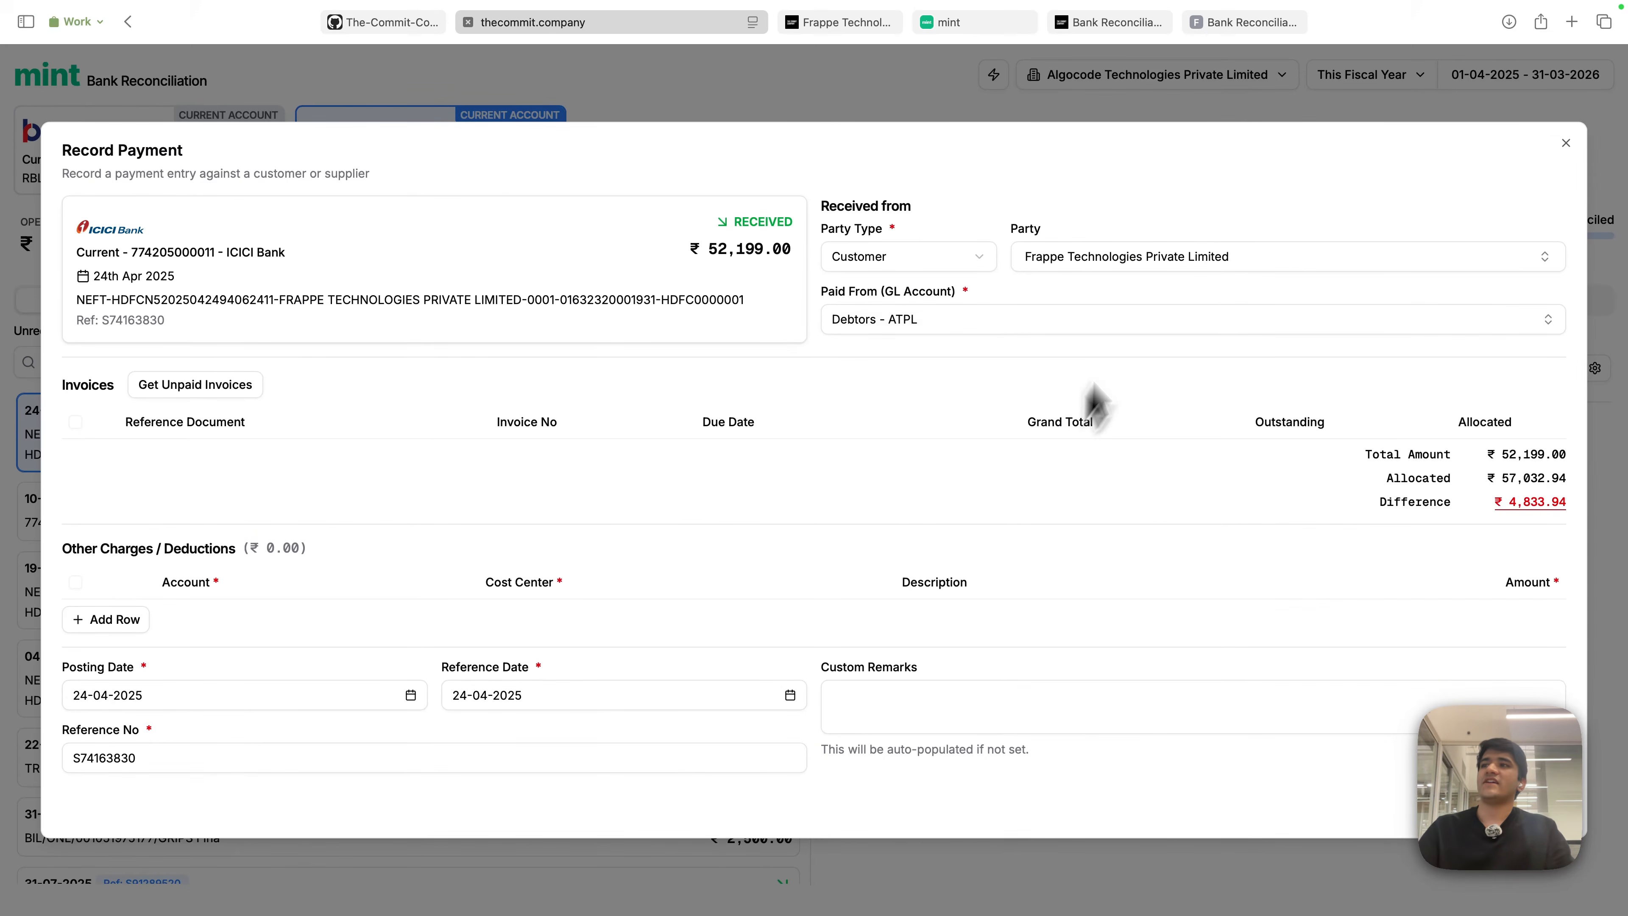
left_click(1209, 260)
left_click(1128, 337)
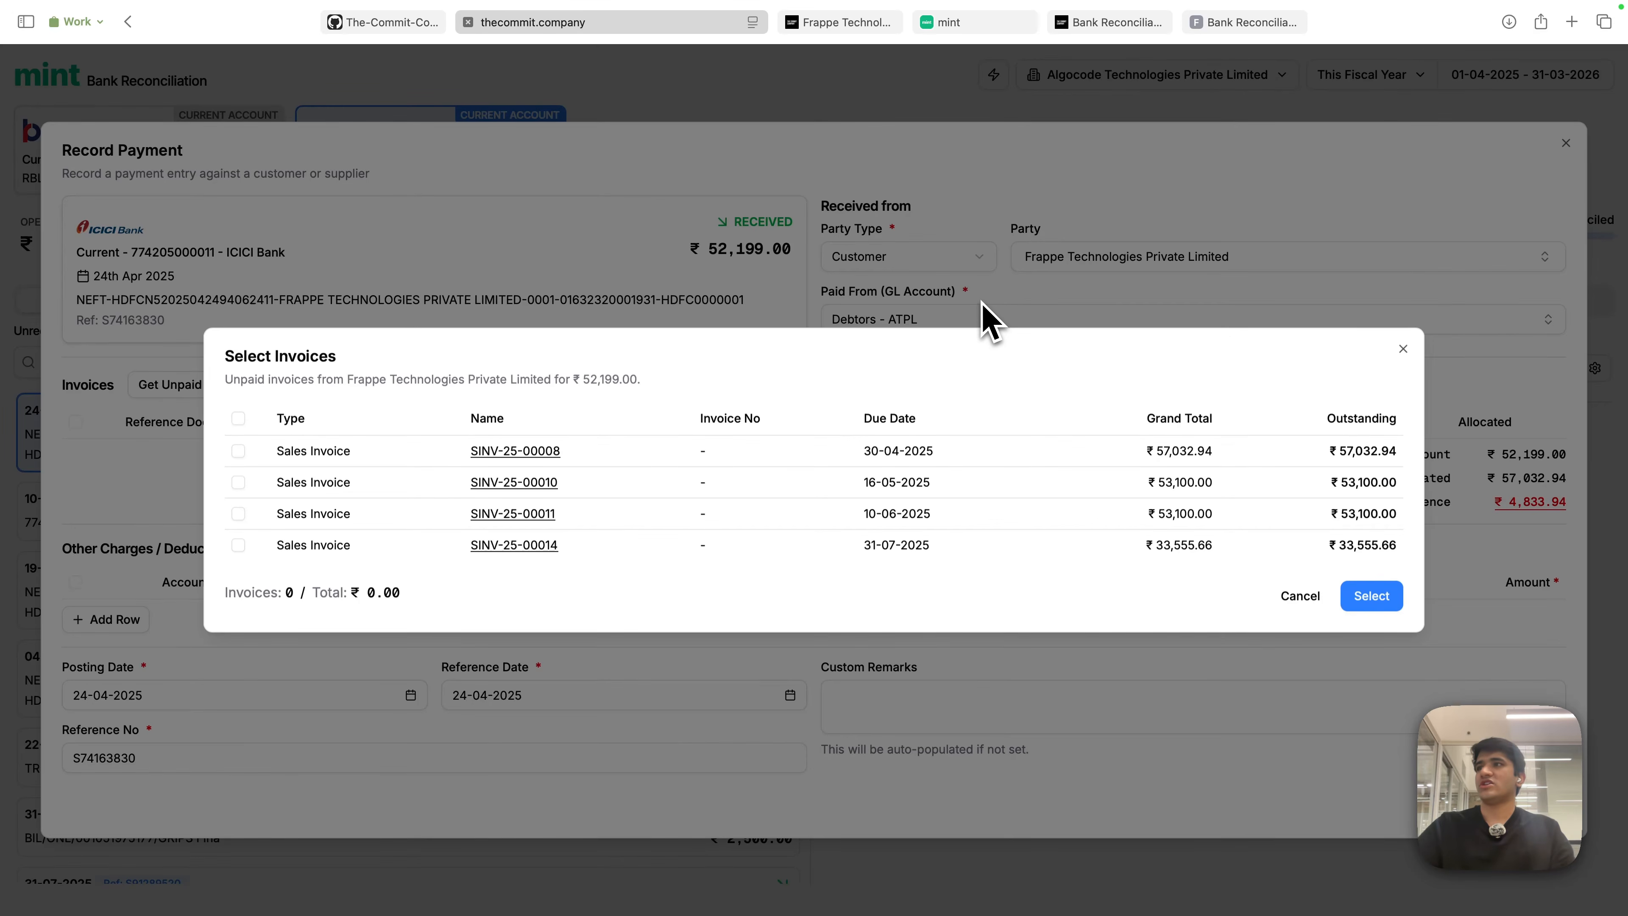
left_click(982, 318)
left_click(984, 319)
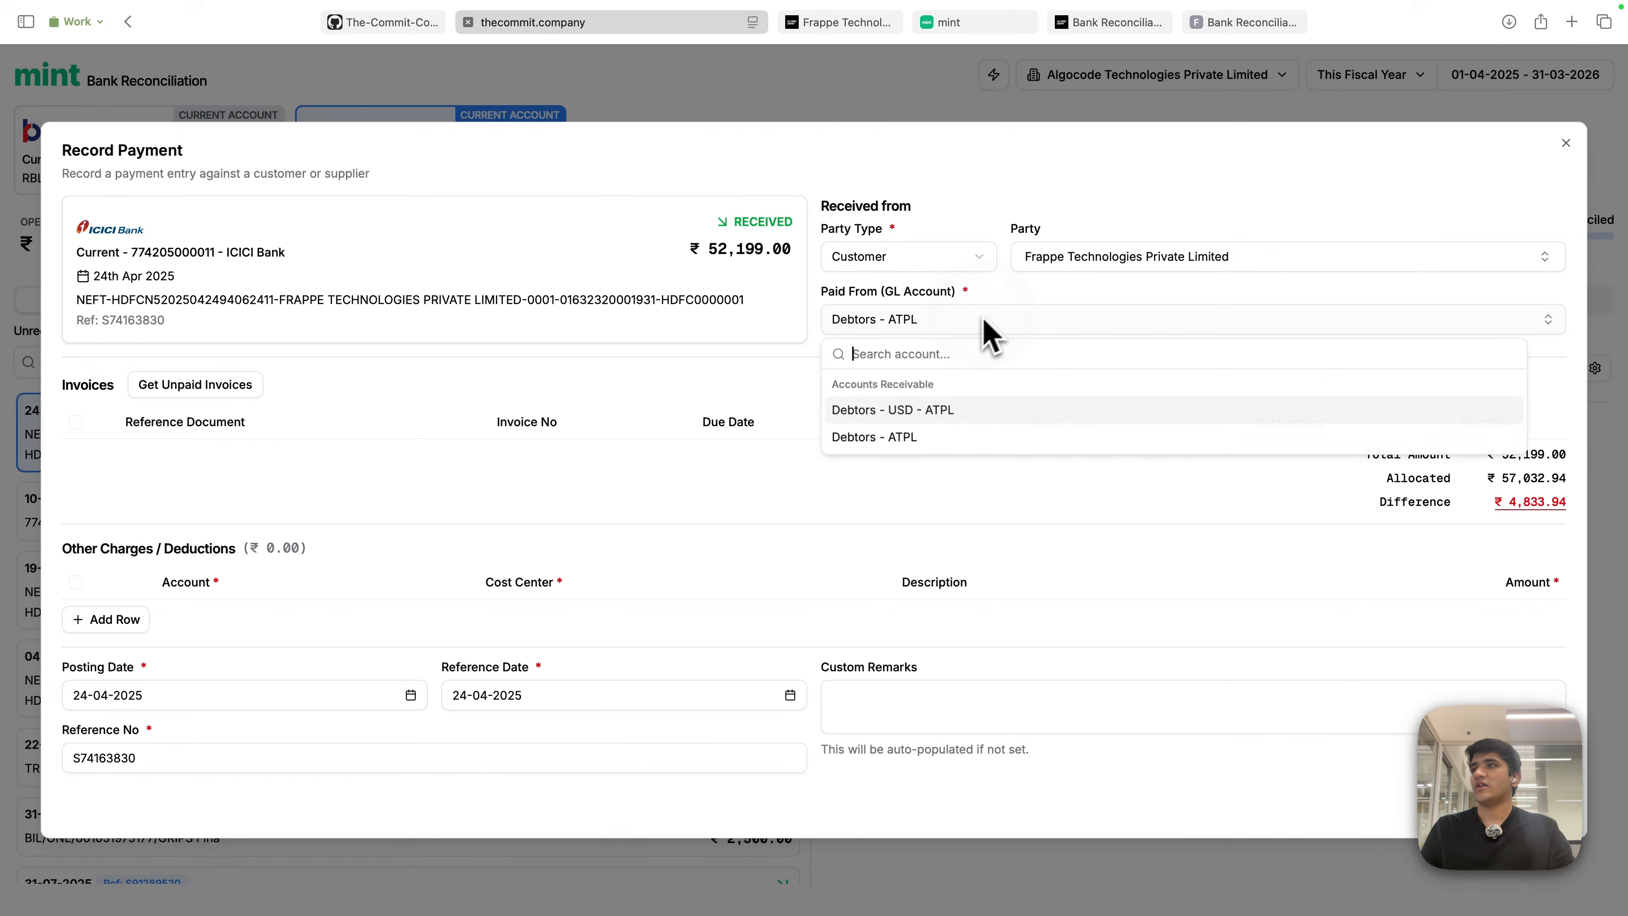
left_click(898, 437)
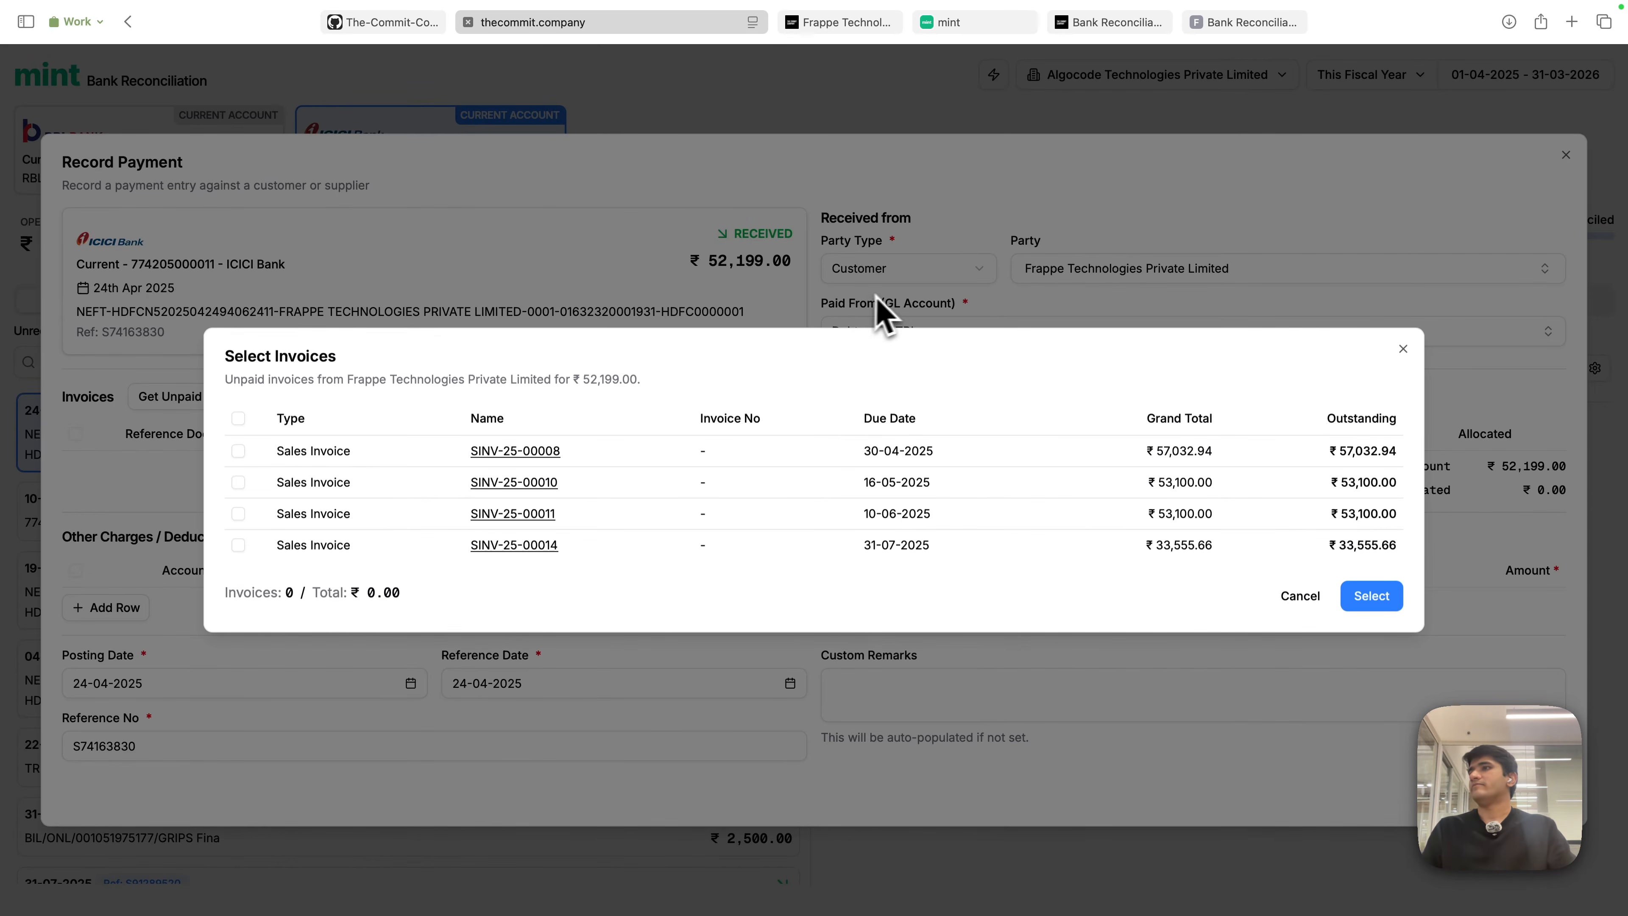
left_click(934, 320)
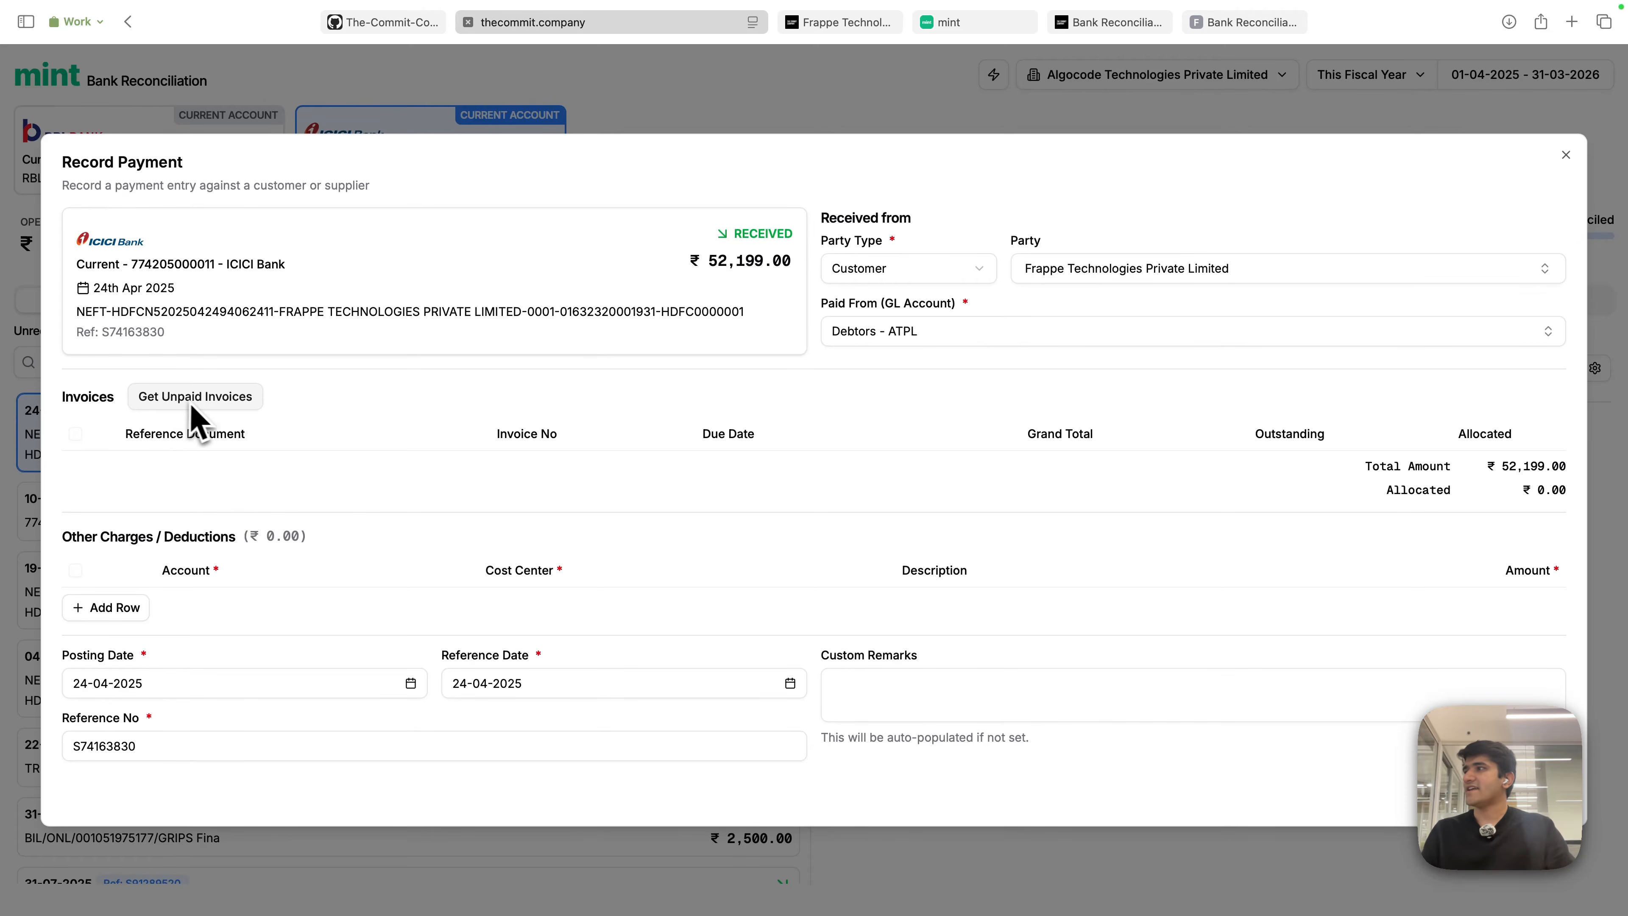
- Fetch unpaid invoices, add SINV-25-00008, and allocate its full ₹57,032.94
left_click(209, 406)
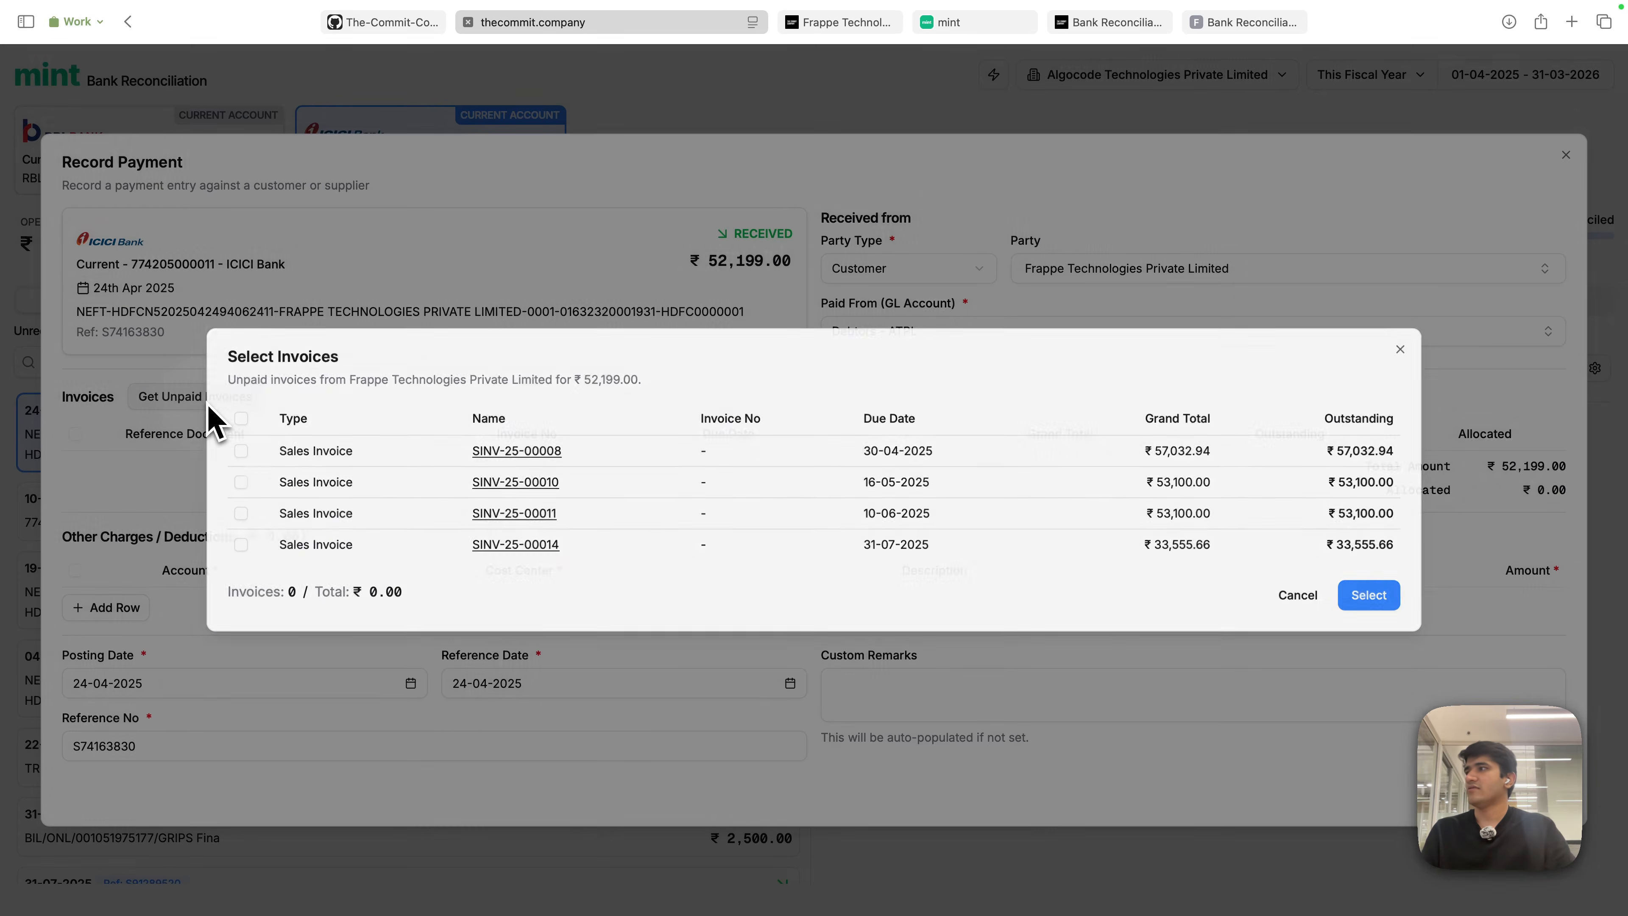
left_click(342, 454)
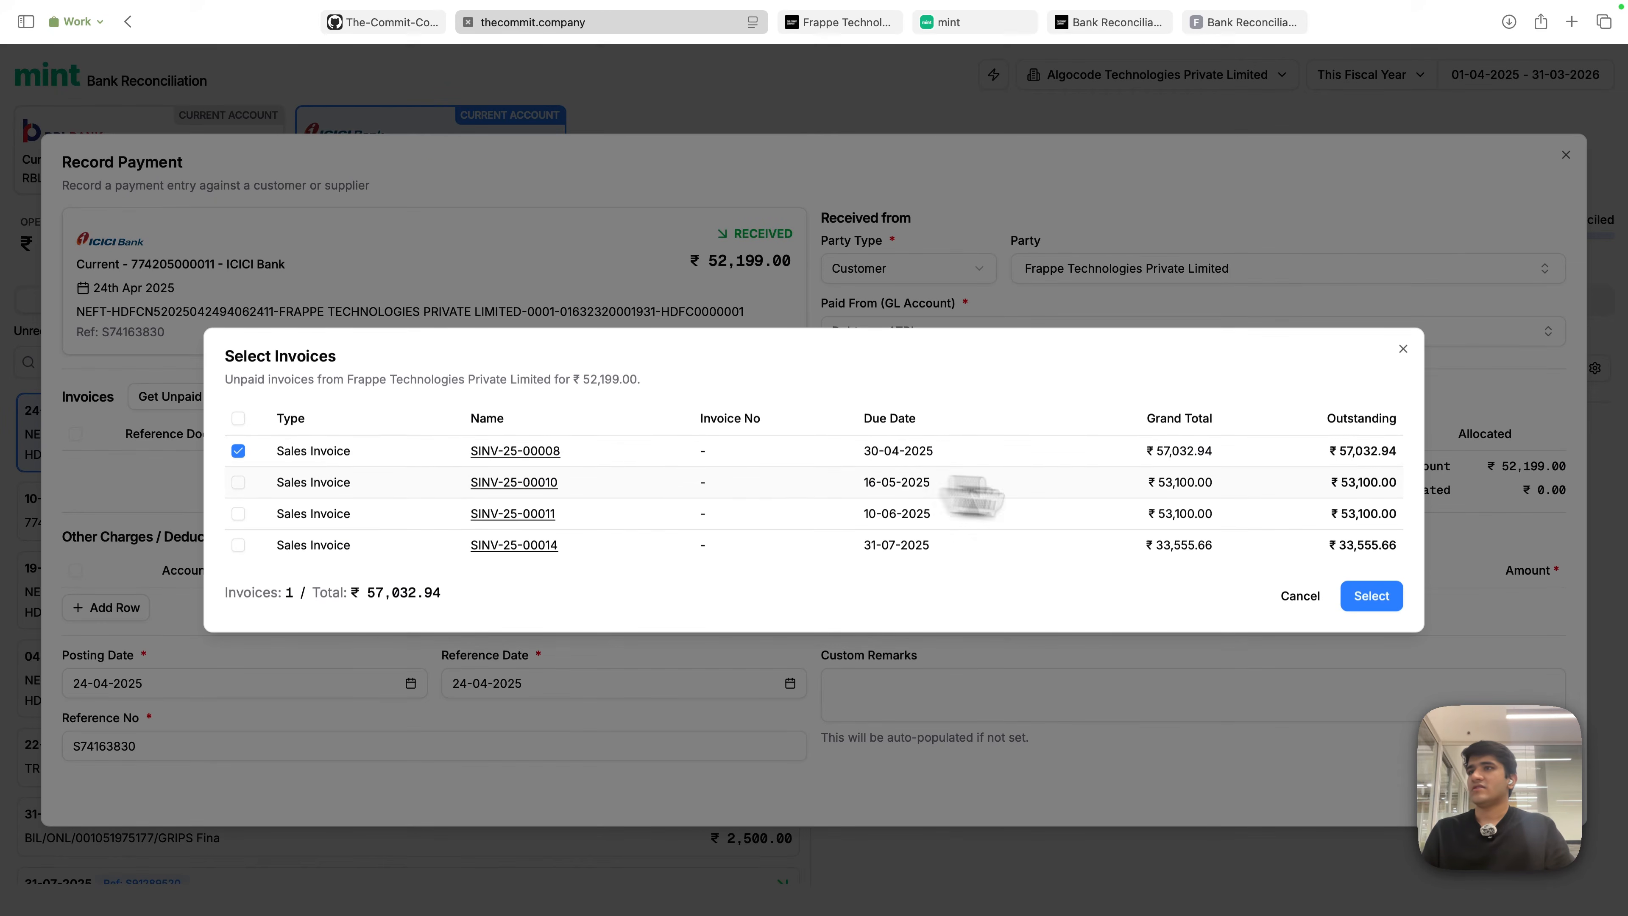
left_click(1371, 599)
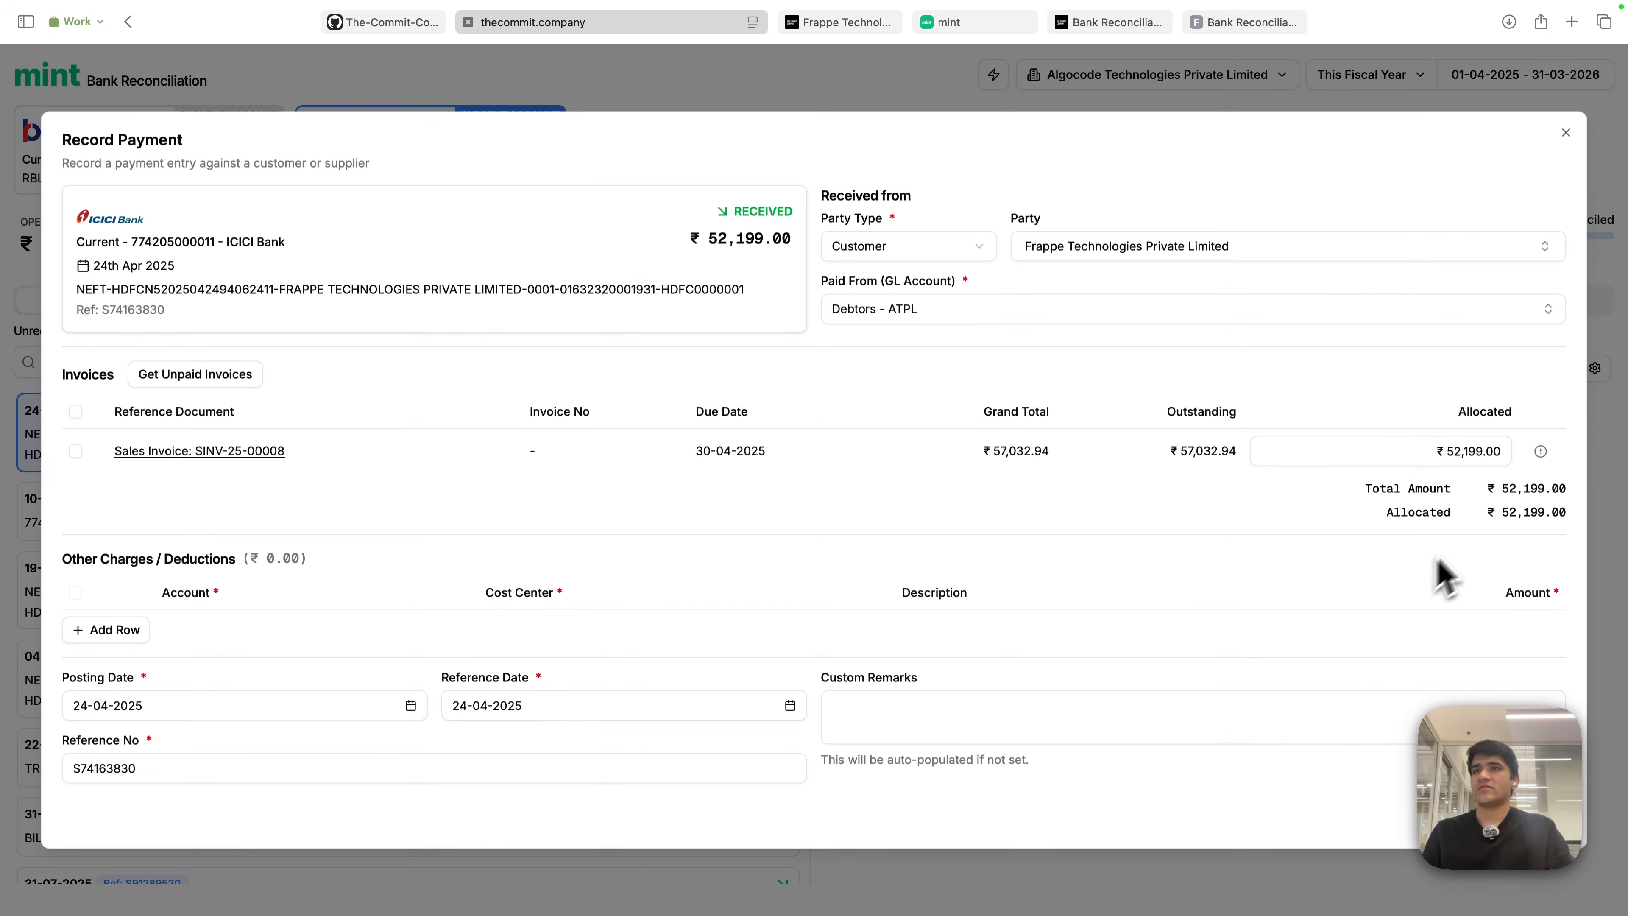
left_click(1541, 451)
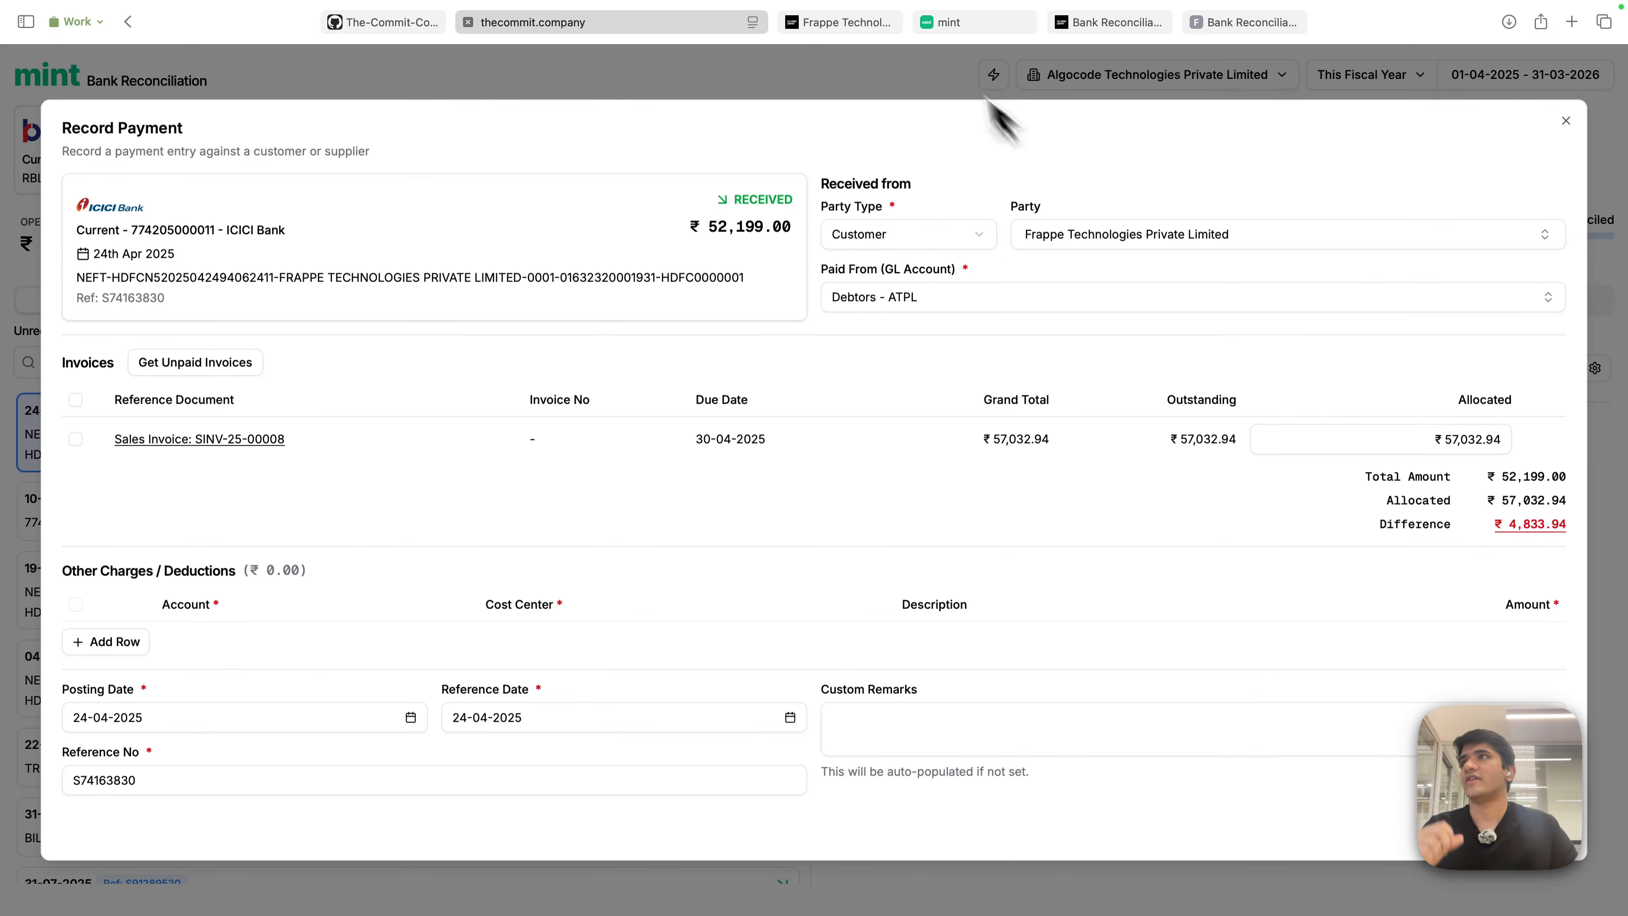
- Review sales invoice SINV-25-00008 in its tab, then return to the payment
left_click(862, 25)
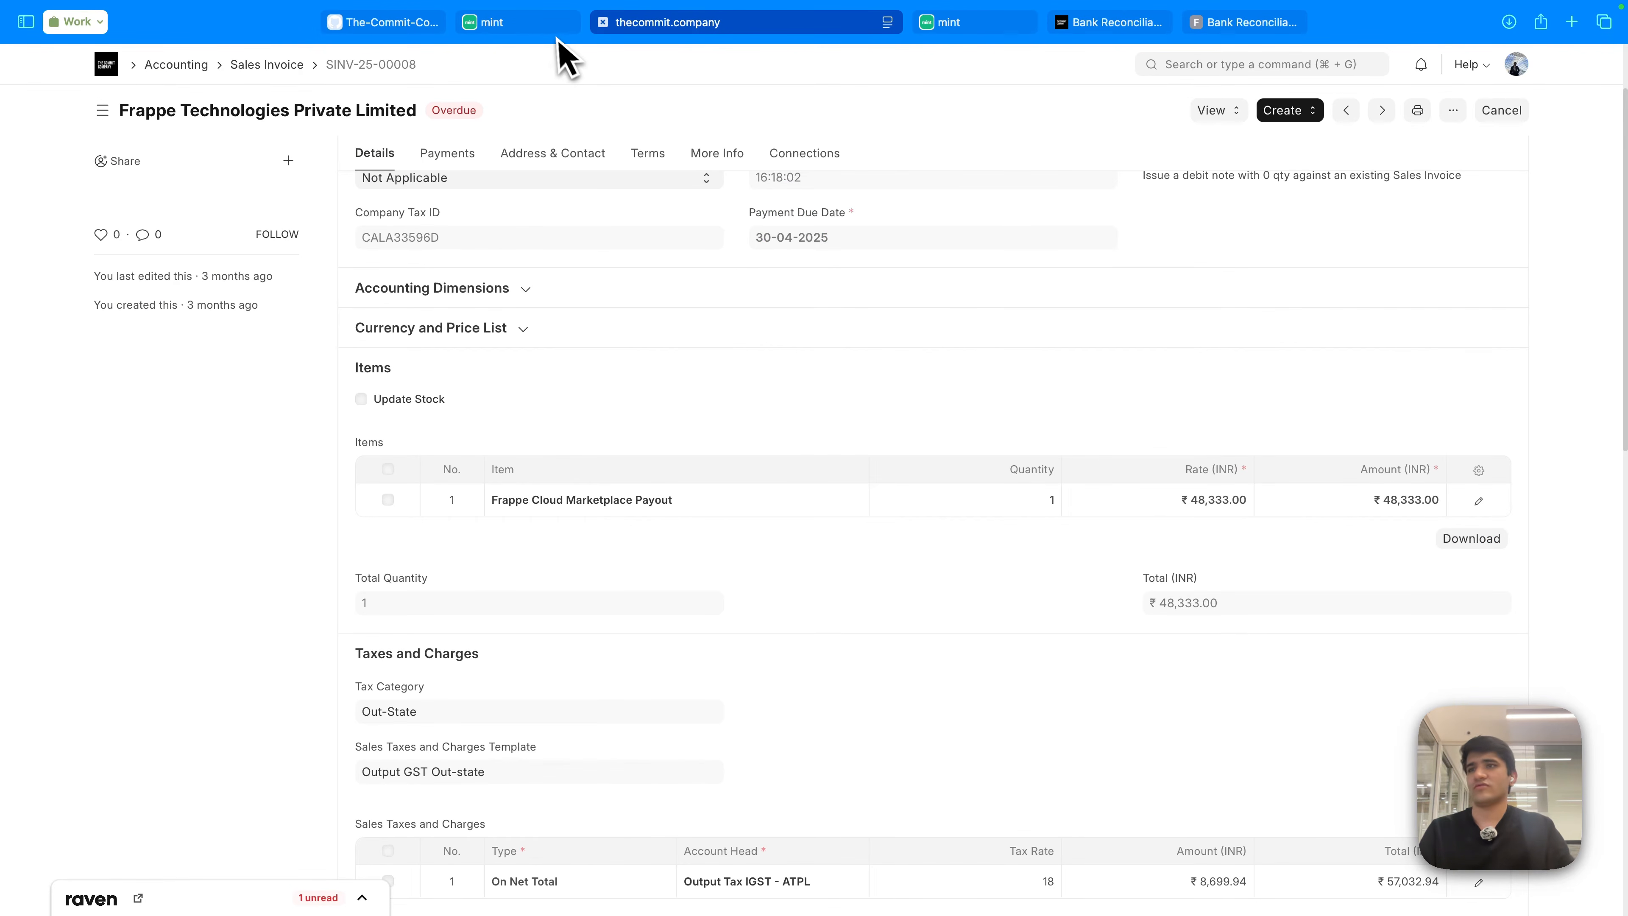
scroll(798, 378, "down", 1)
scroll(804, 388, "down", 5)
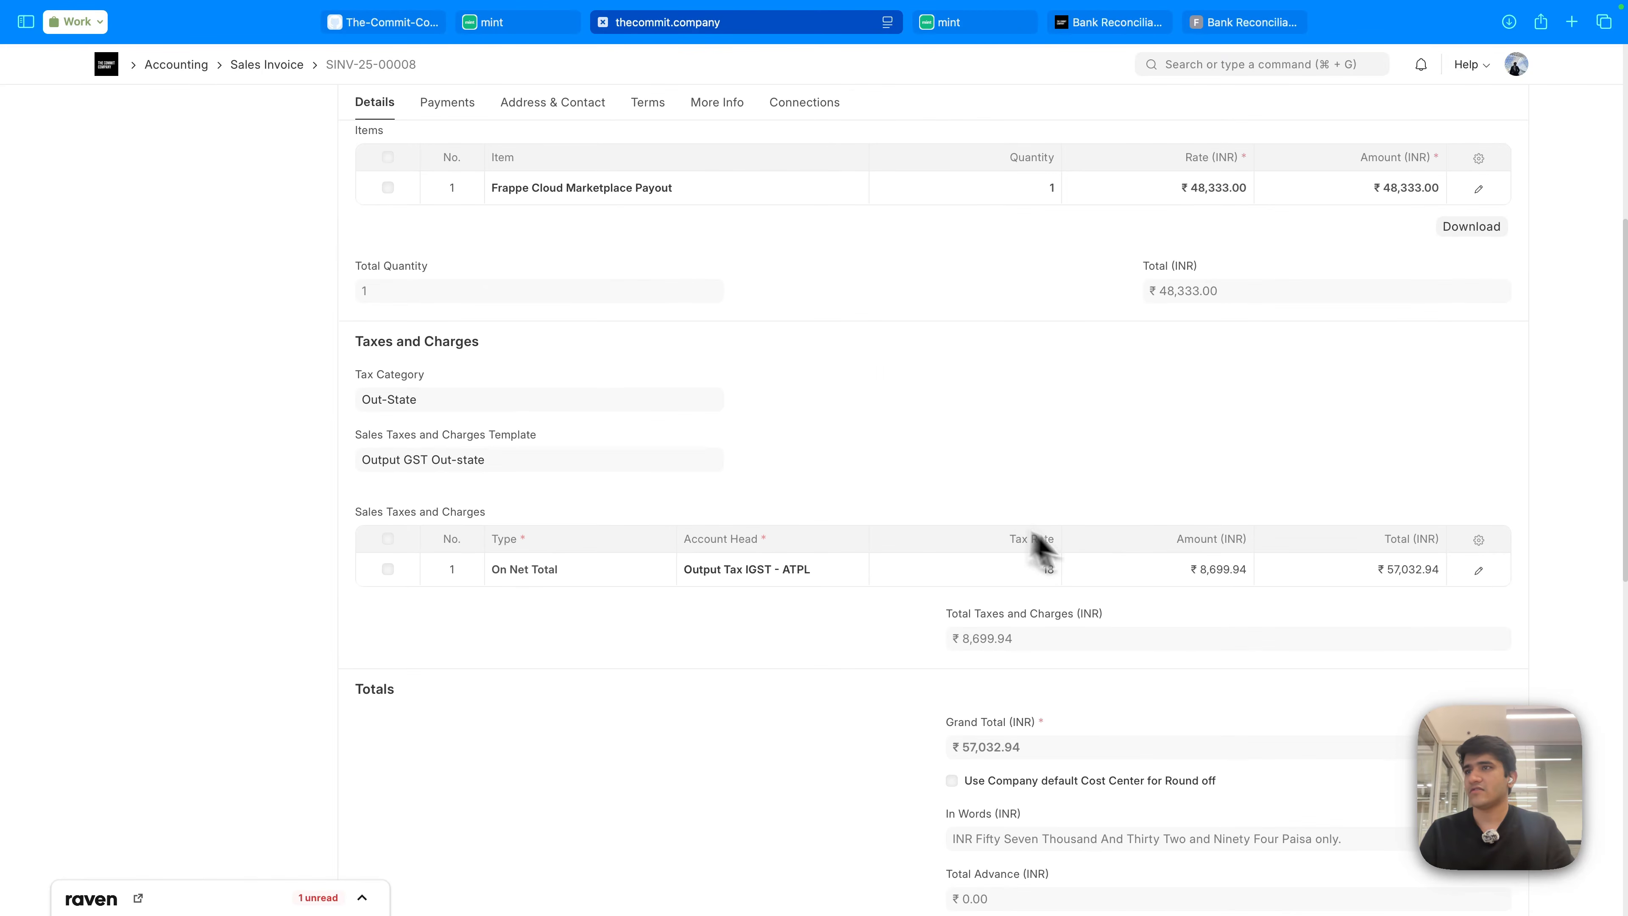
left_click(530, 31)
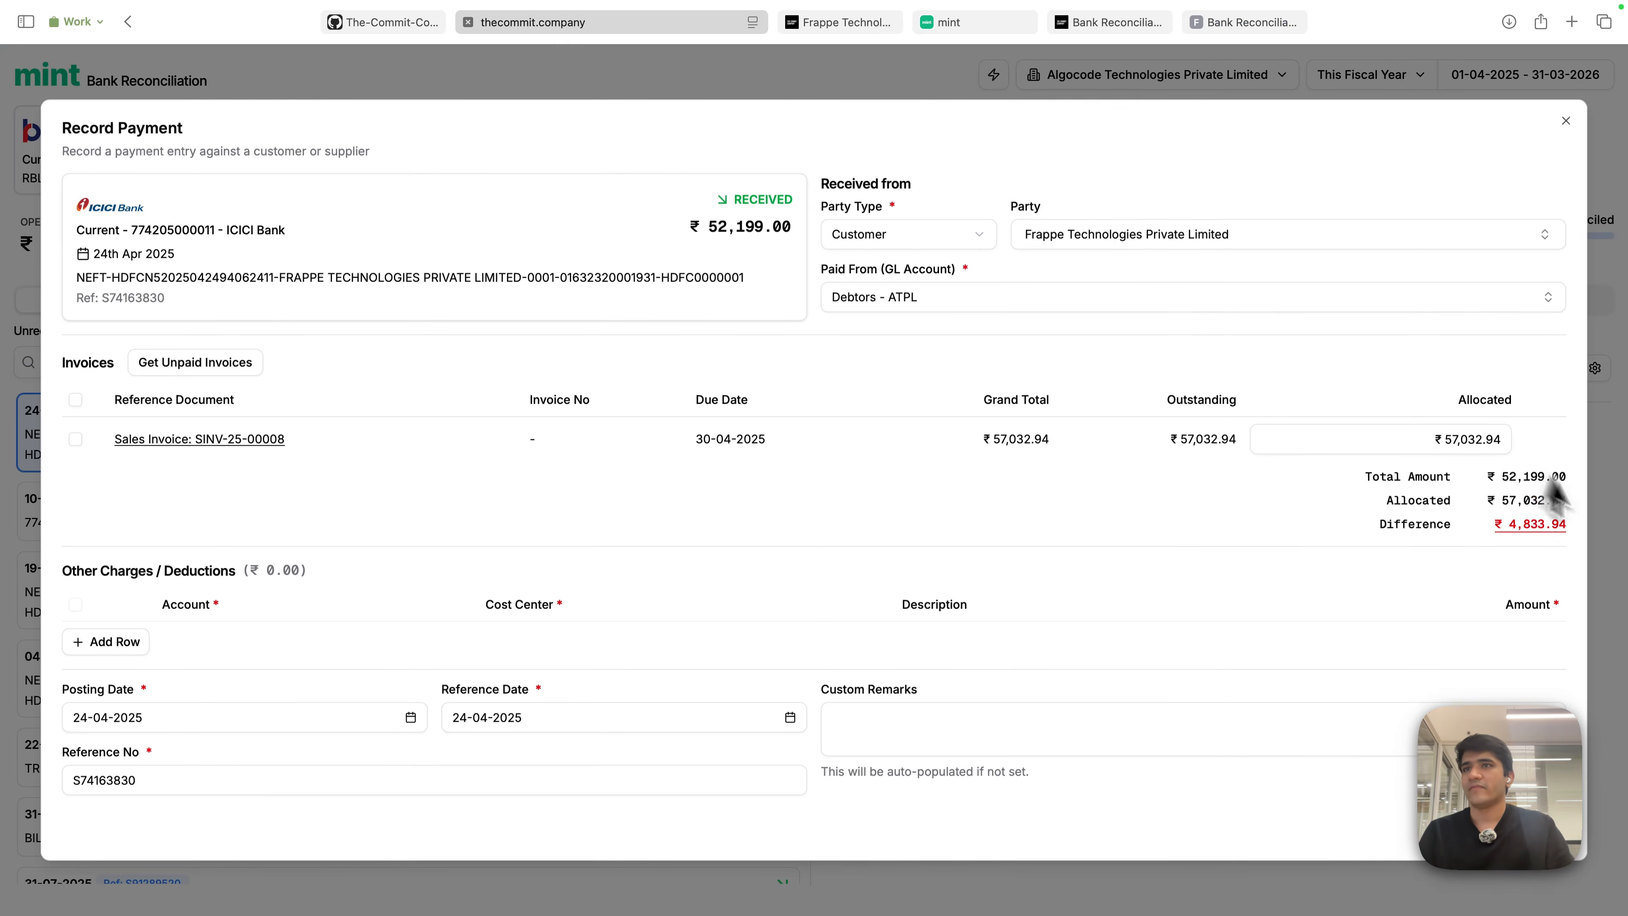
- Add a charge row for the difference, then delete it
left_click(1529, 531)
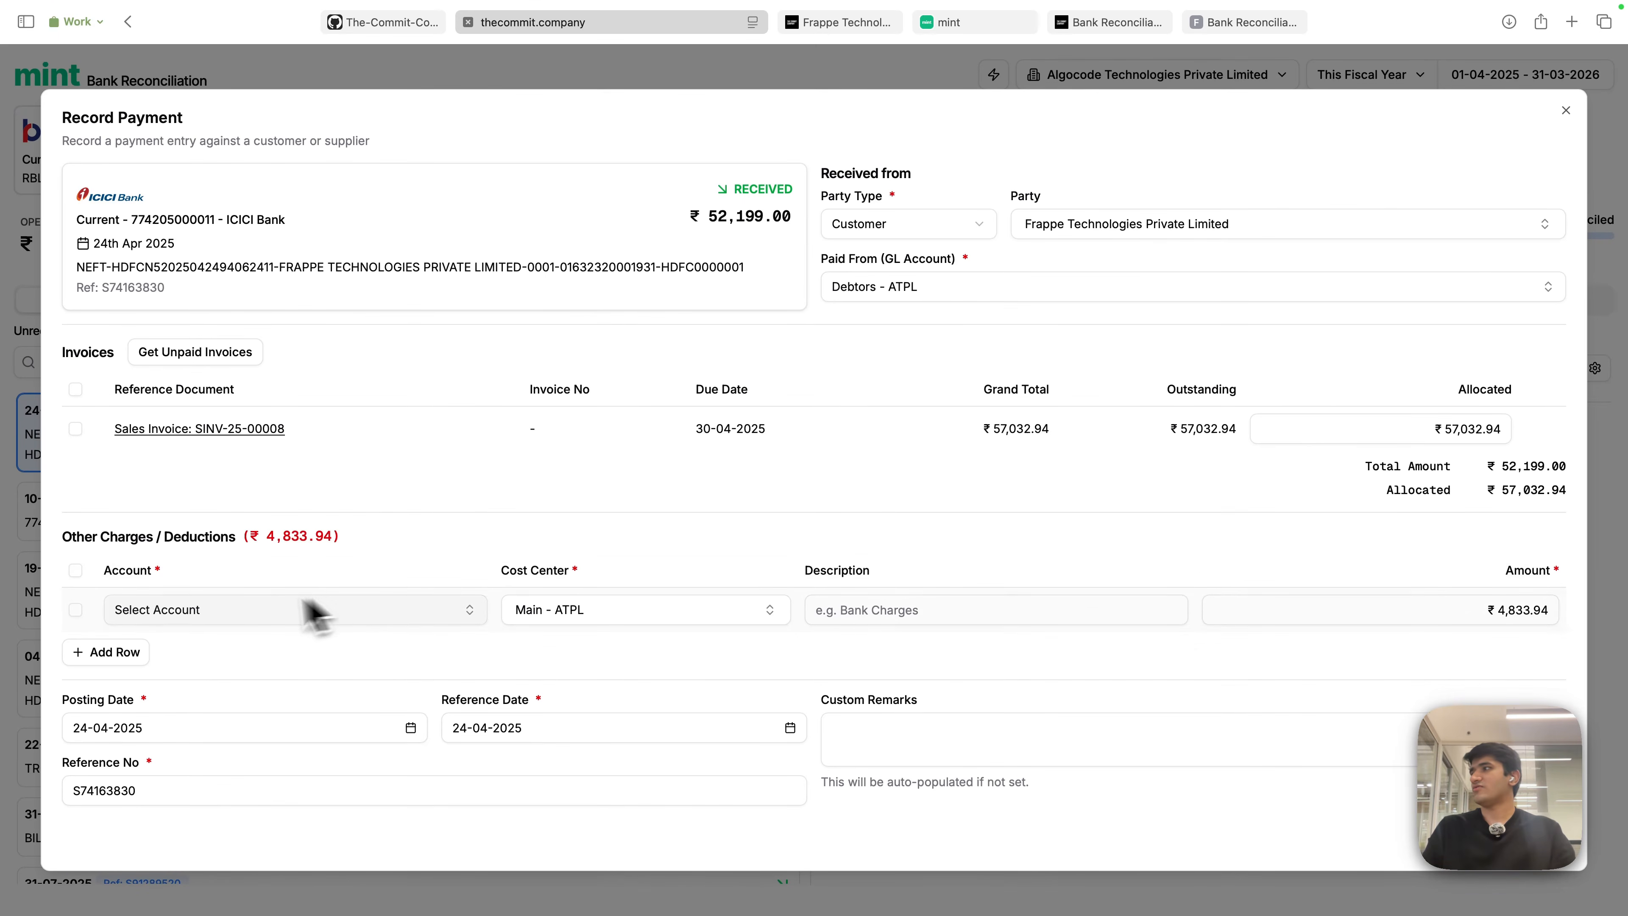
left_click(75, 610)
left_click(196, 654)
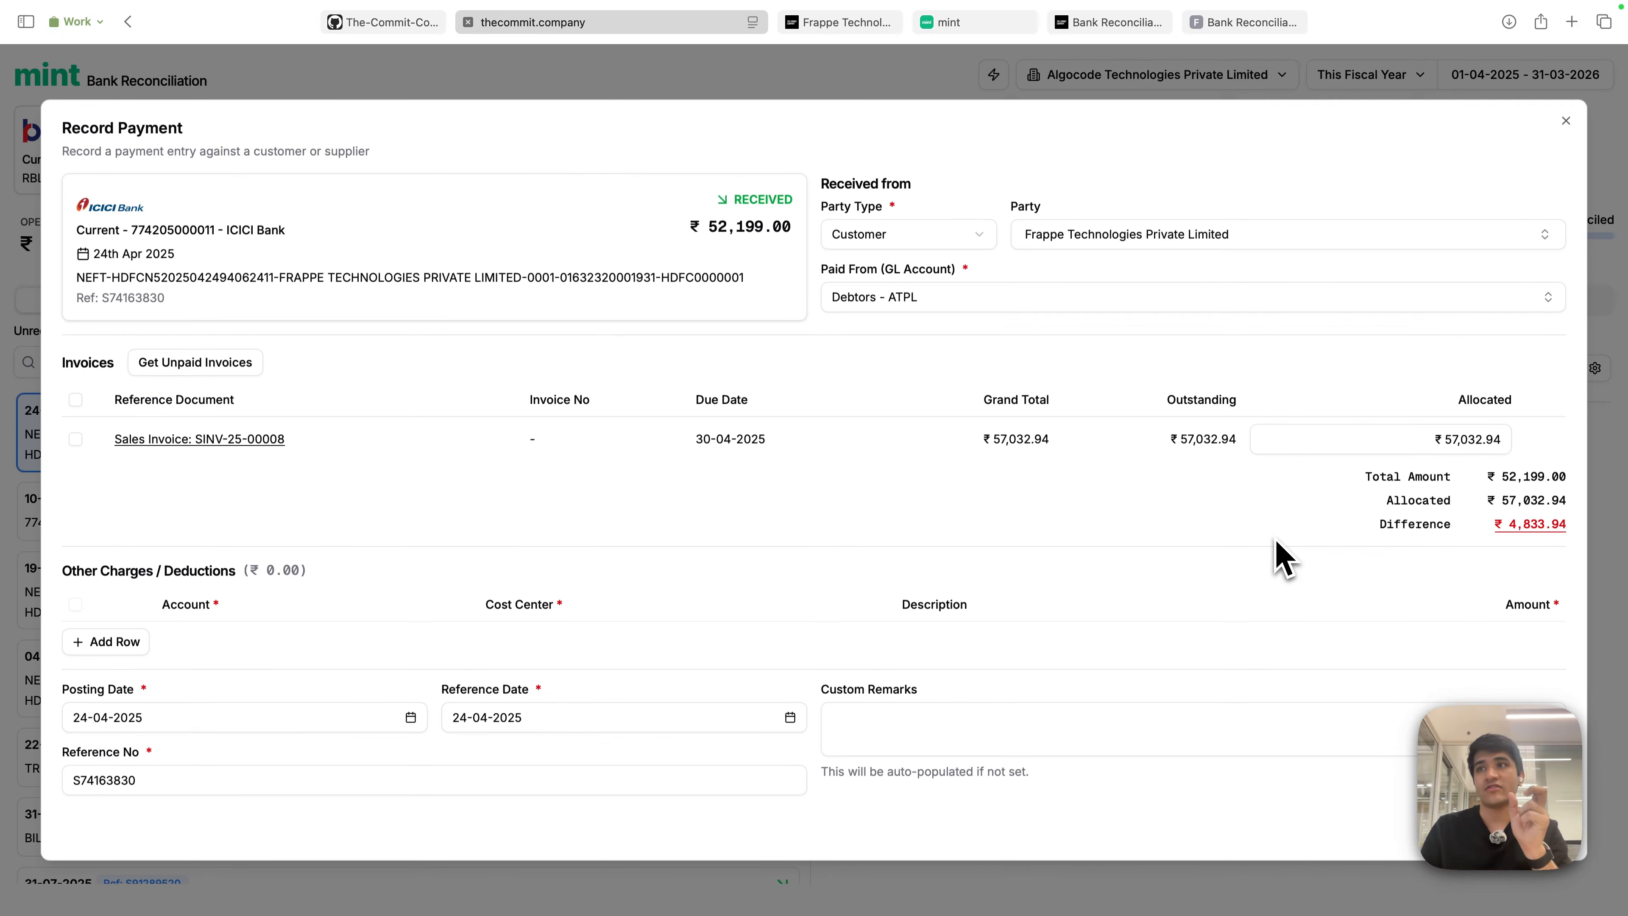
- Add a ₹4,833.94 deduction row for the difference with description TDS
left_click(1517, 531)
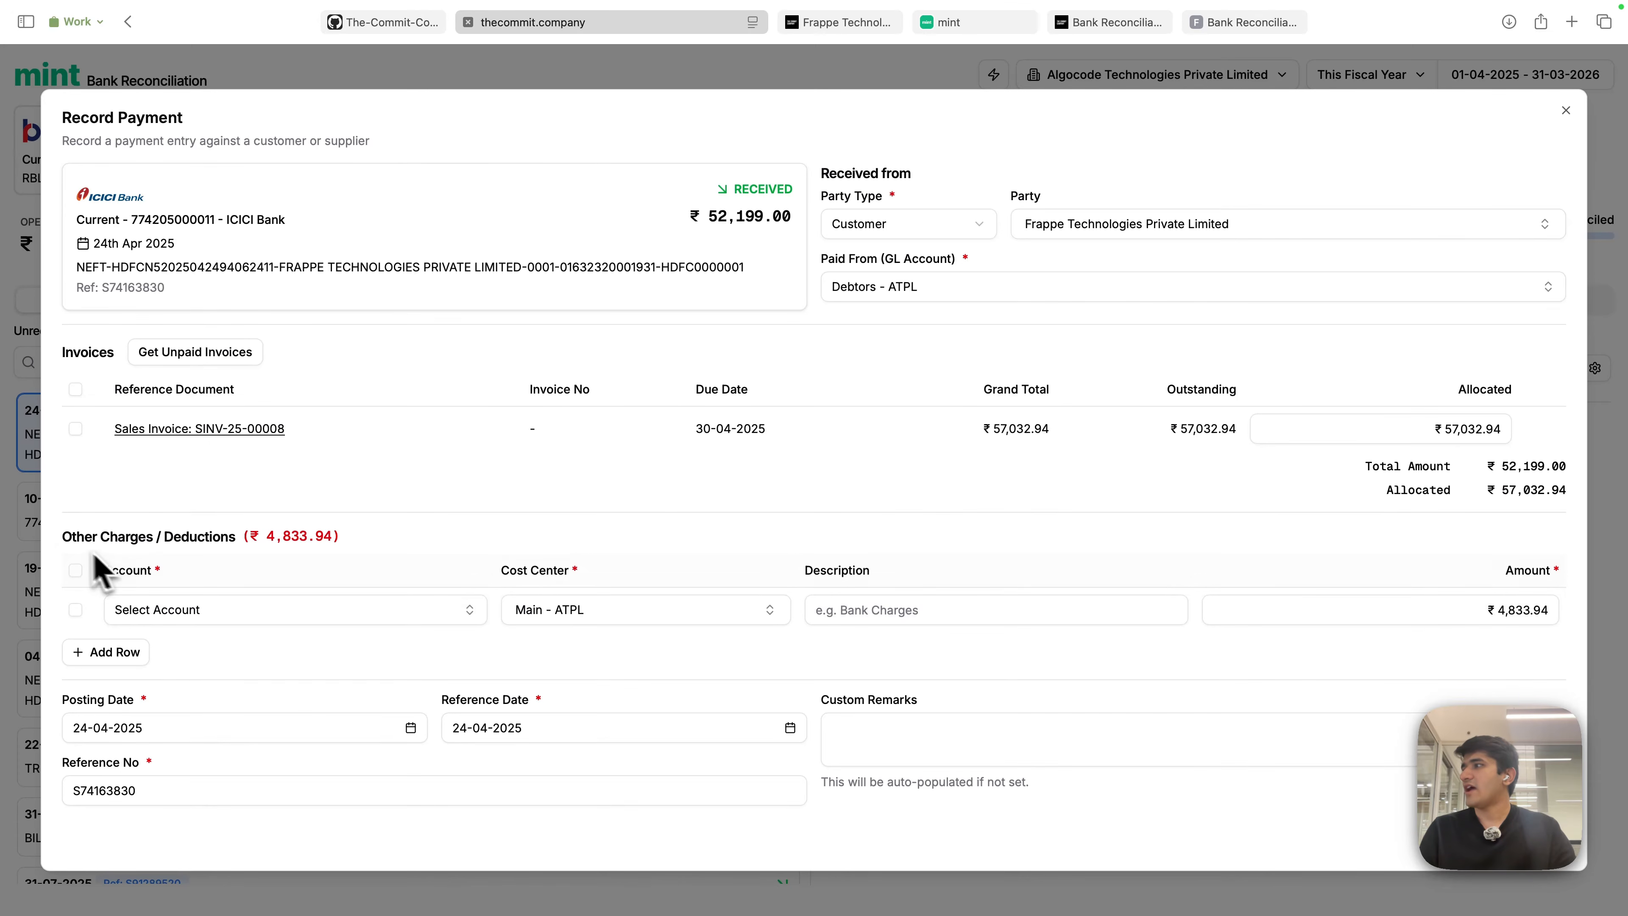
left_click_drag(61, 539, 367, 545)
left_click(432, 549)
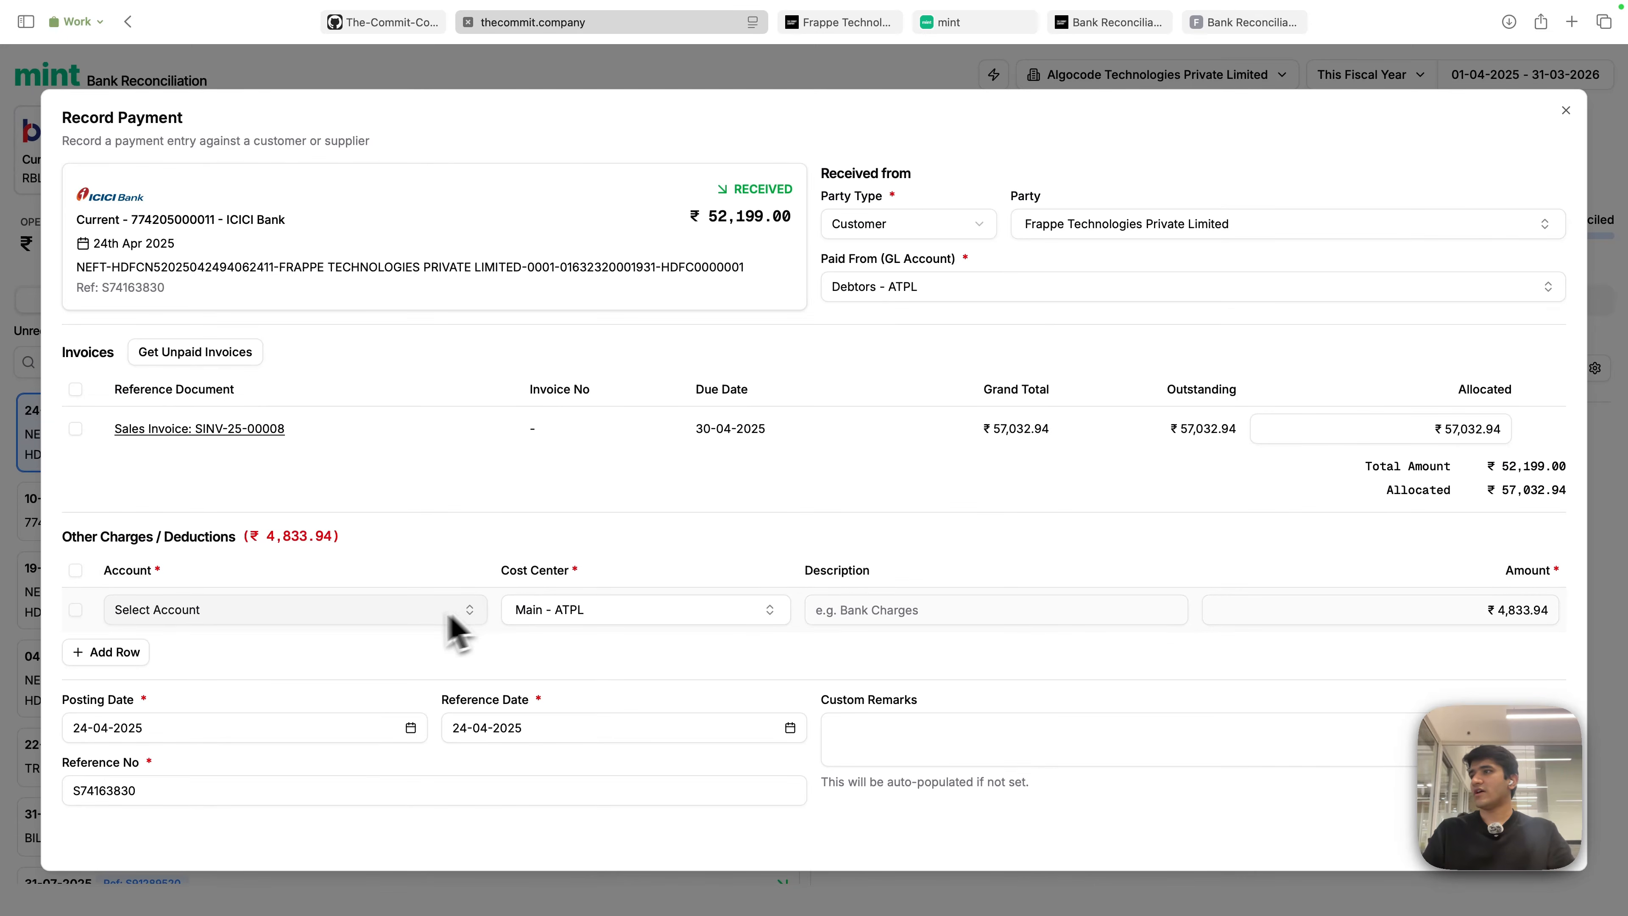
left_click(904, 609)
type("TDS")
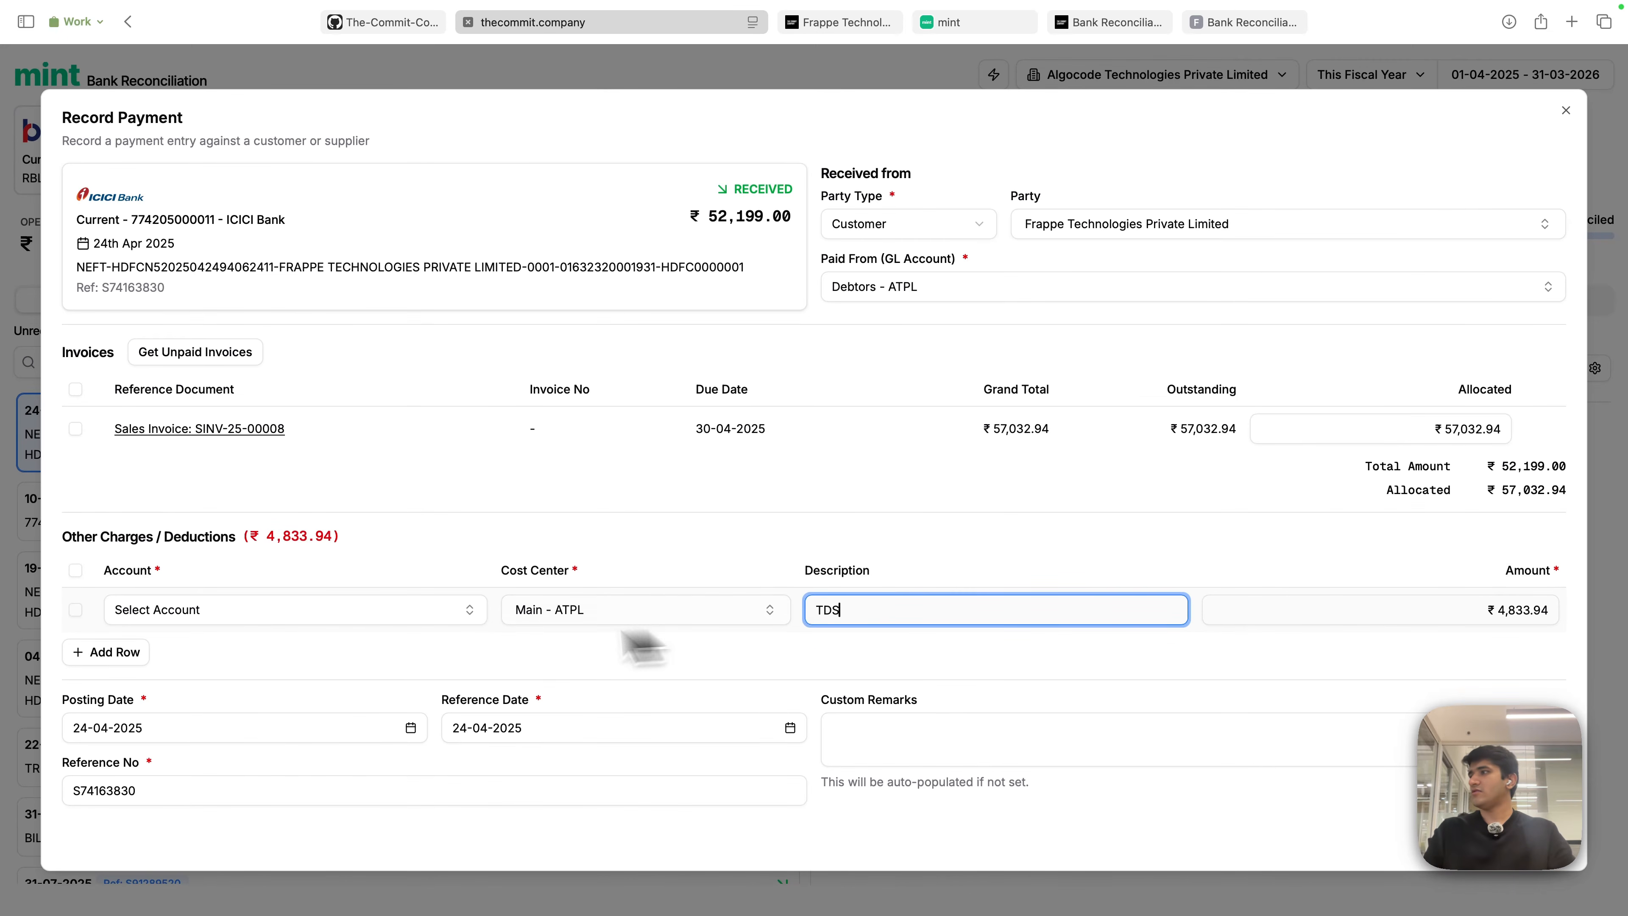
left_click(253, 617)
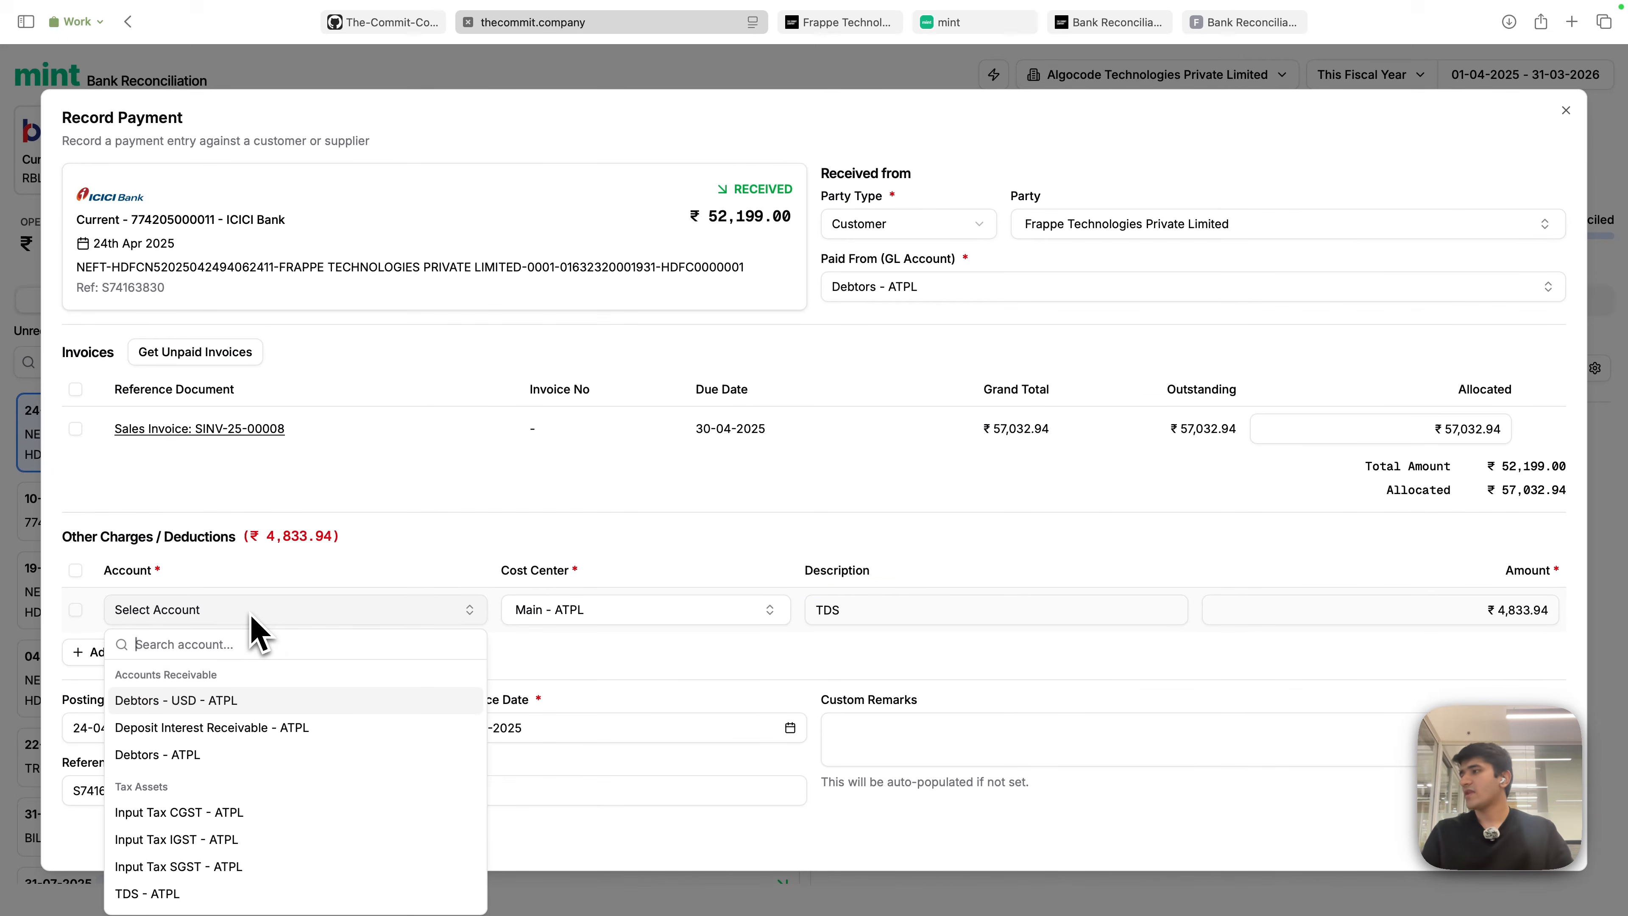
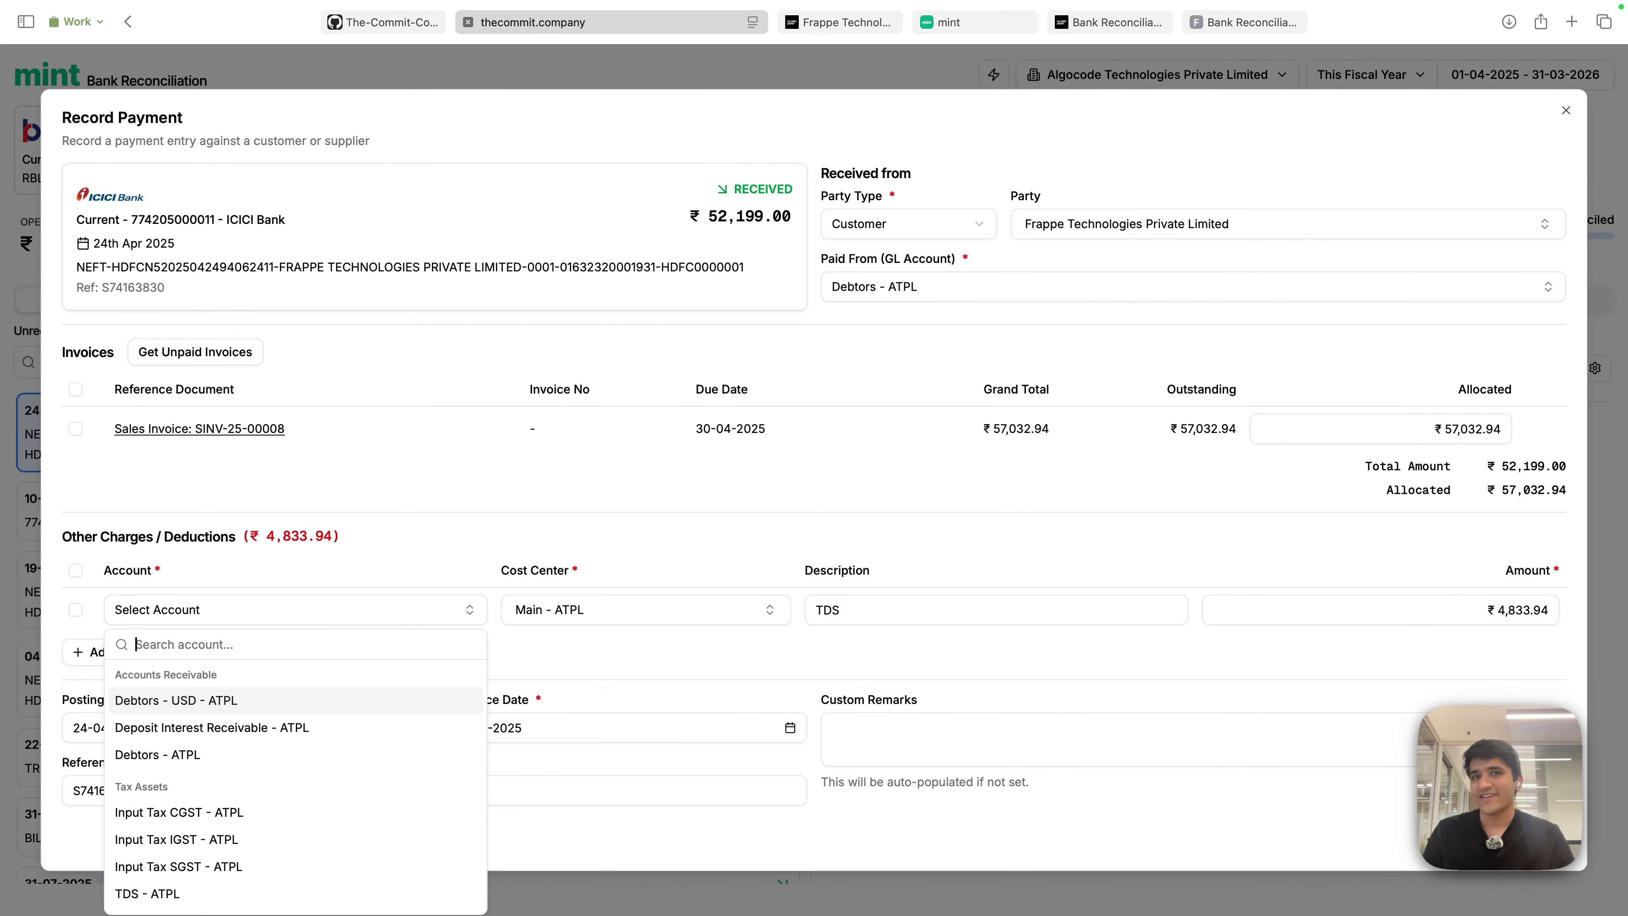
- Search the Account list for 'tds' and assign TDS - ATPL to the deduction row
scroll(247, 772, "down", 3)
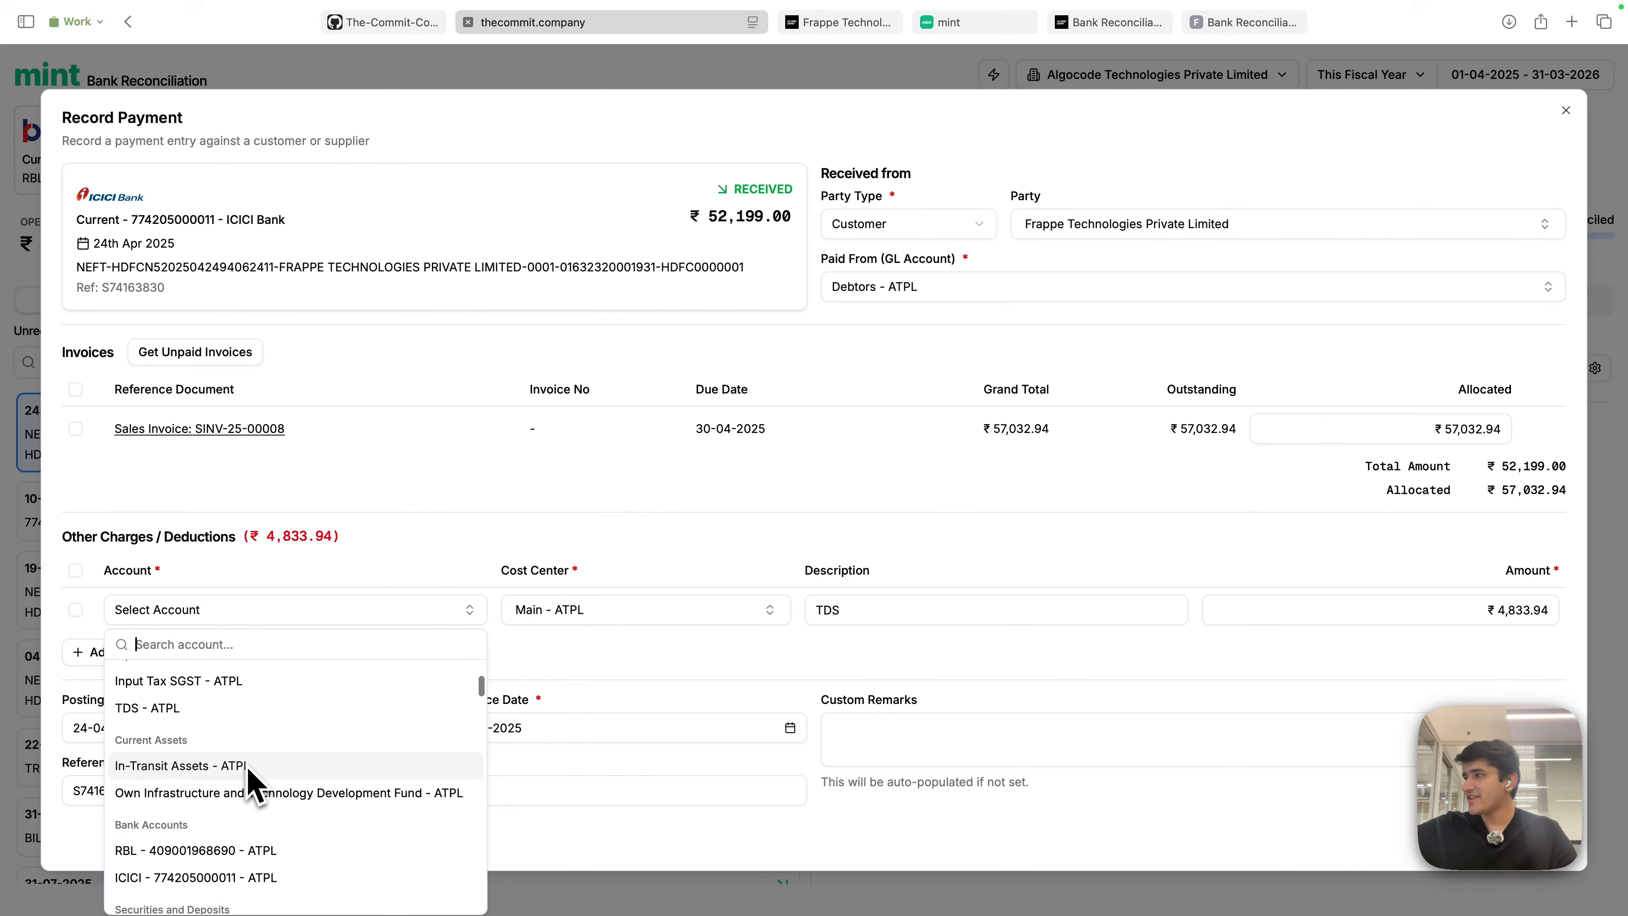
scroll(251, 779, "up", 3)
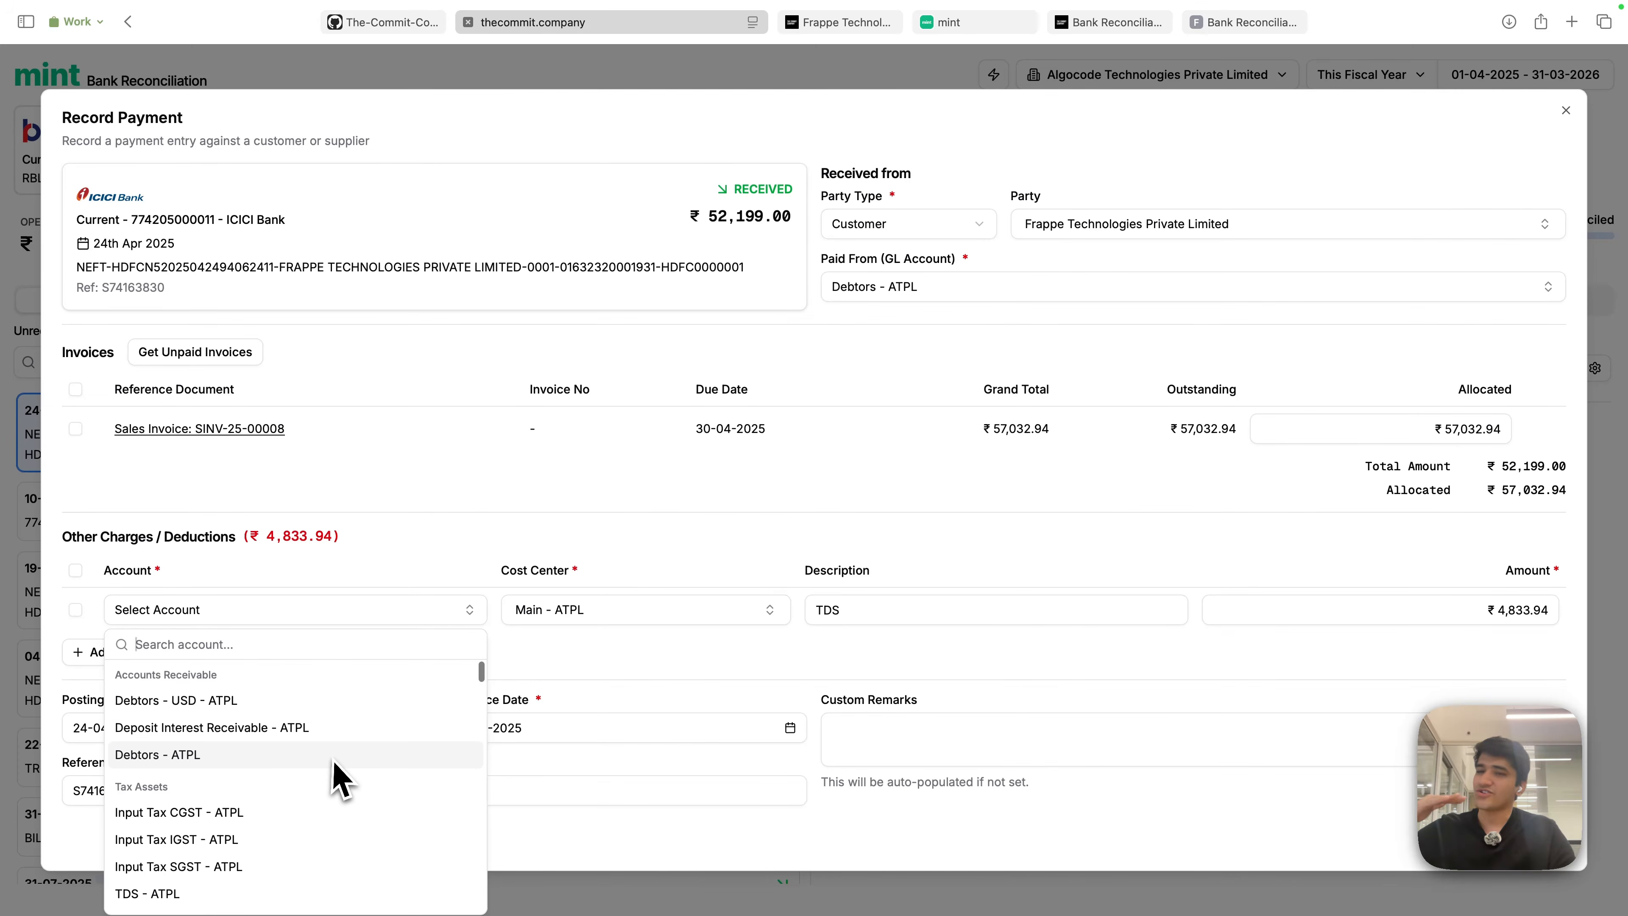
scroll(230, 818, "down", 10)
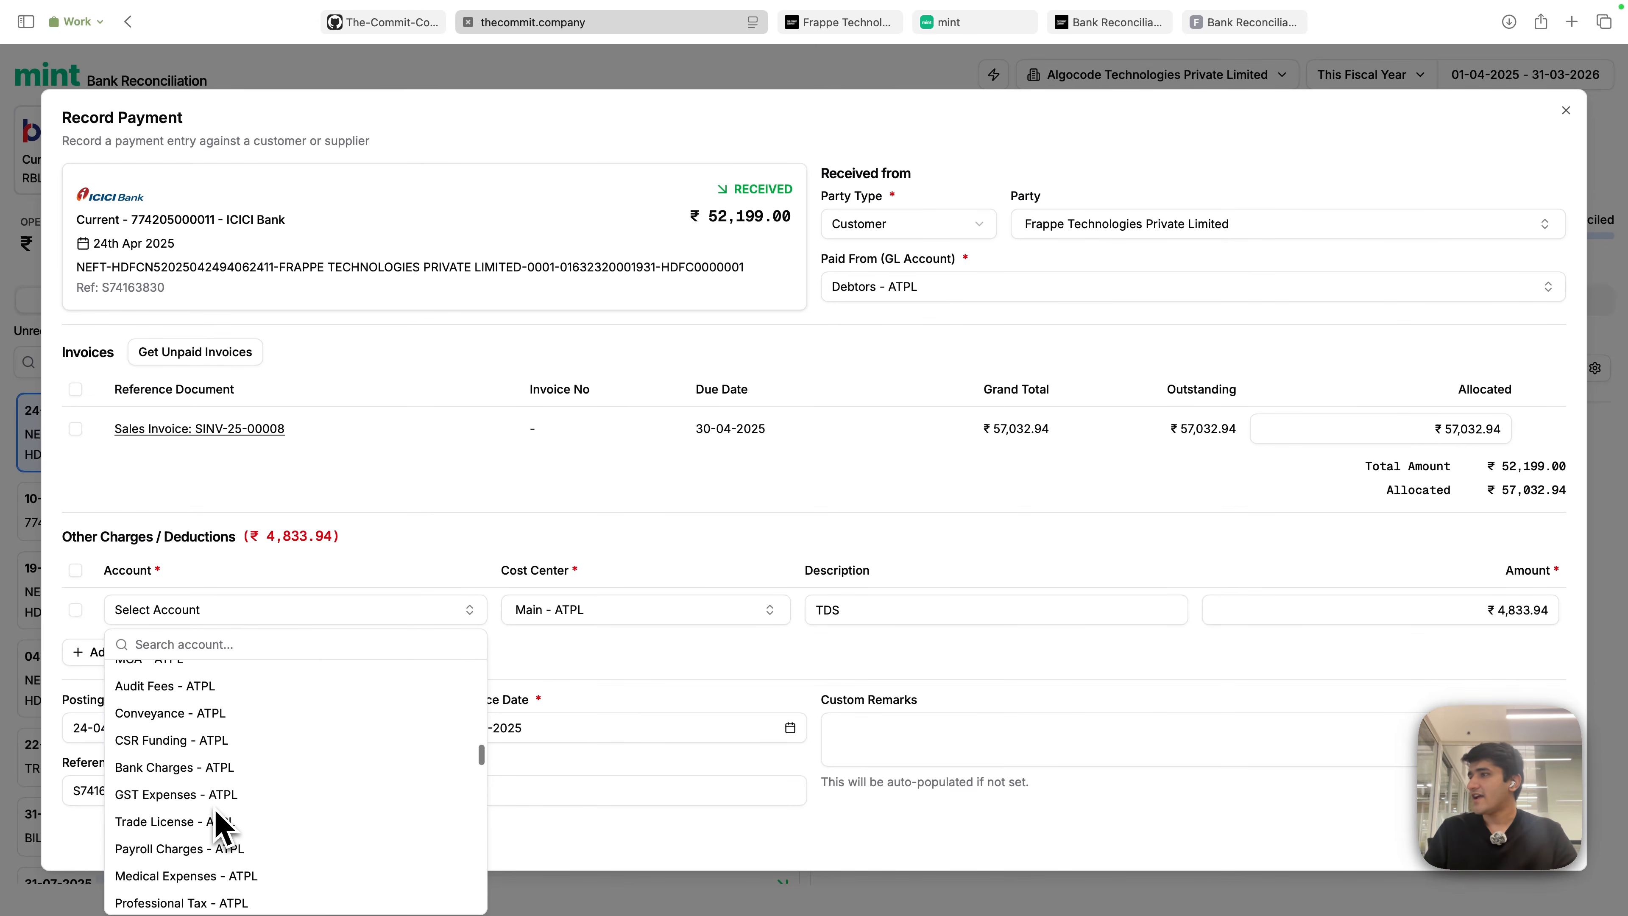
scroll(231, 801, "down", 15)
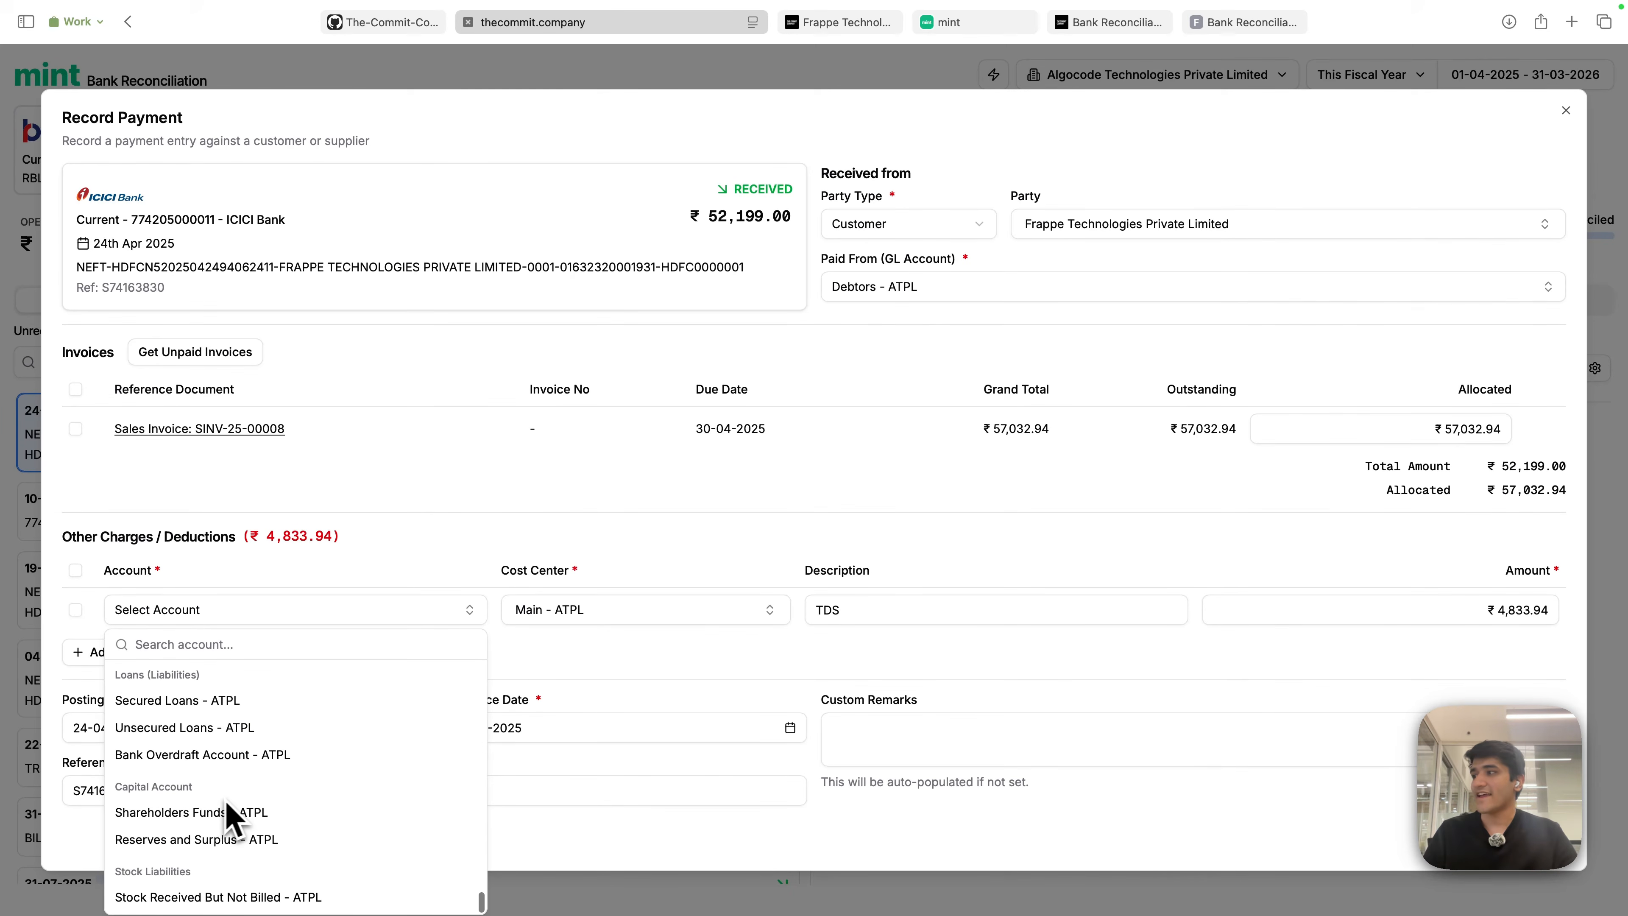
scroll(308, 824, "up", 8)
scroll(309, 817, "up", 6)
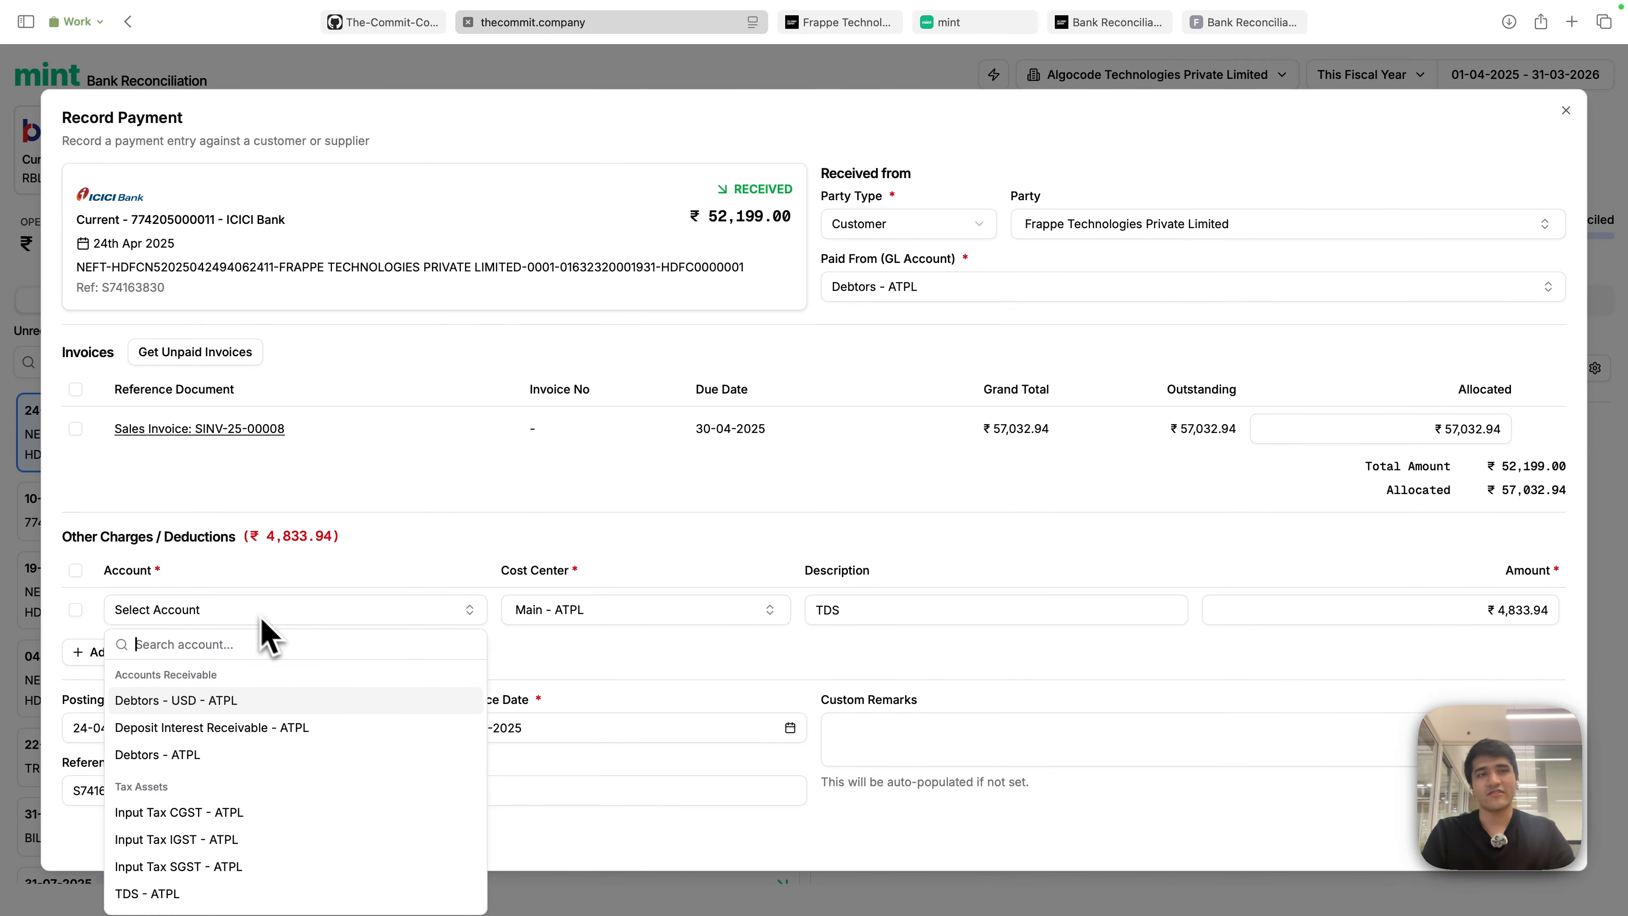
type("misc")
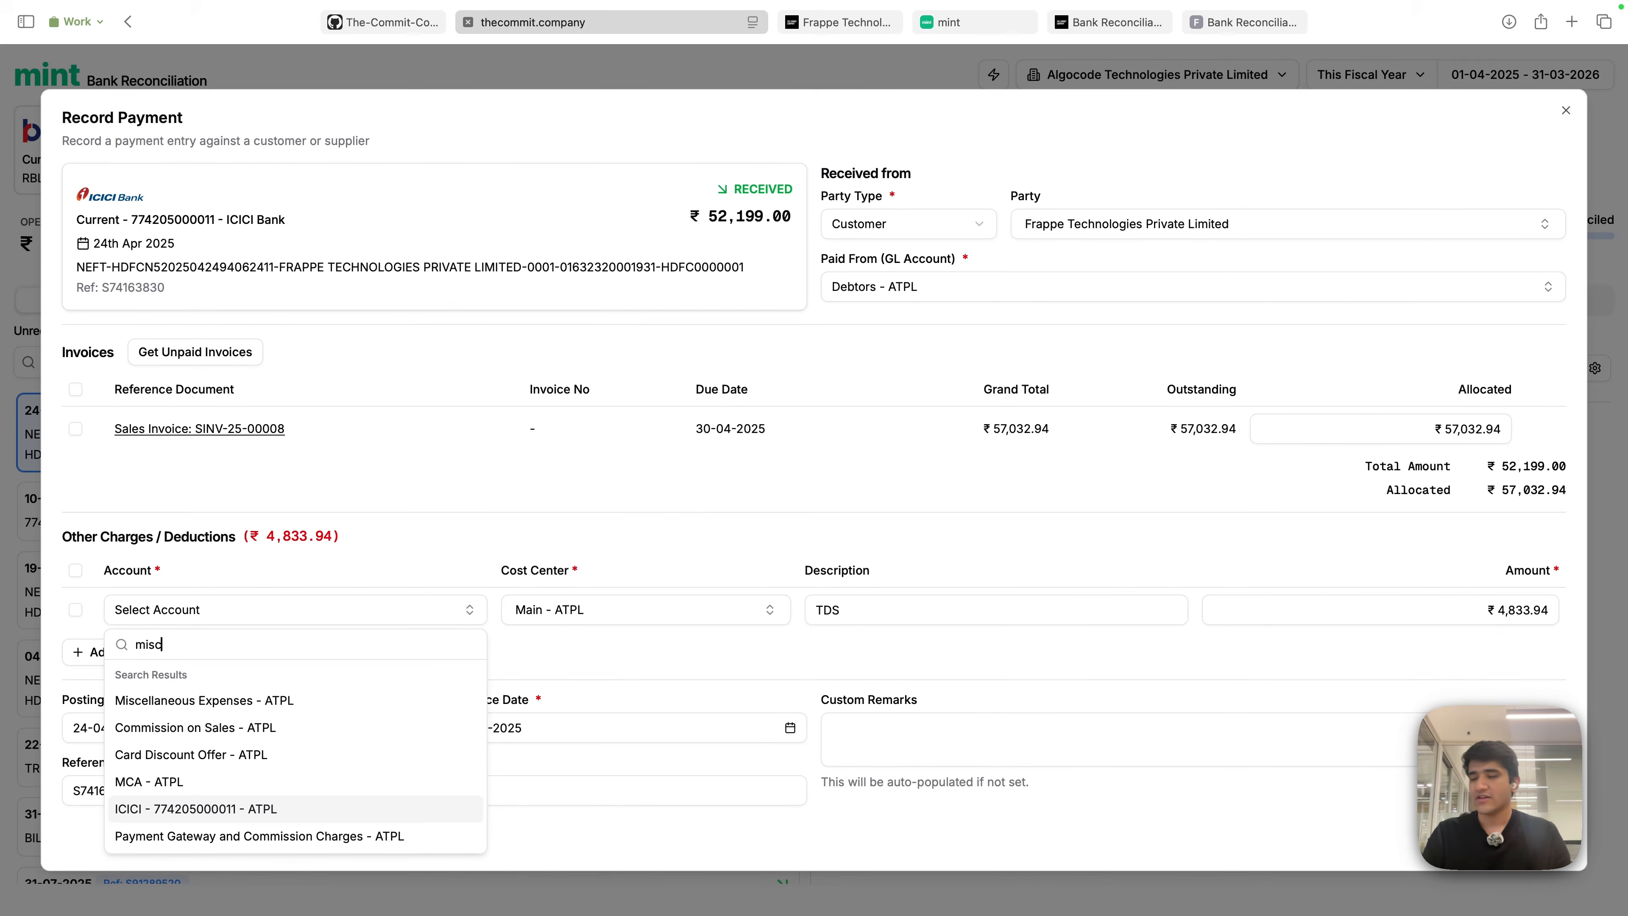
key("BackSpace")
type("tds")
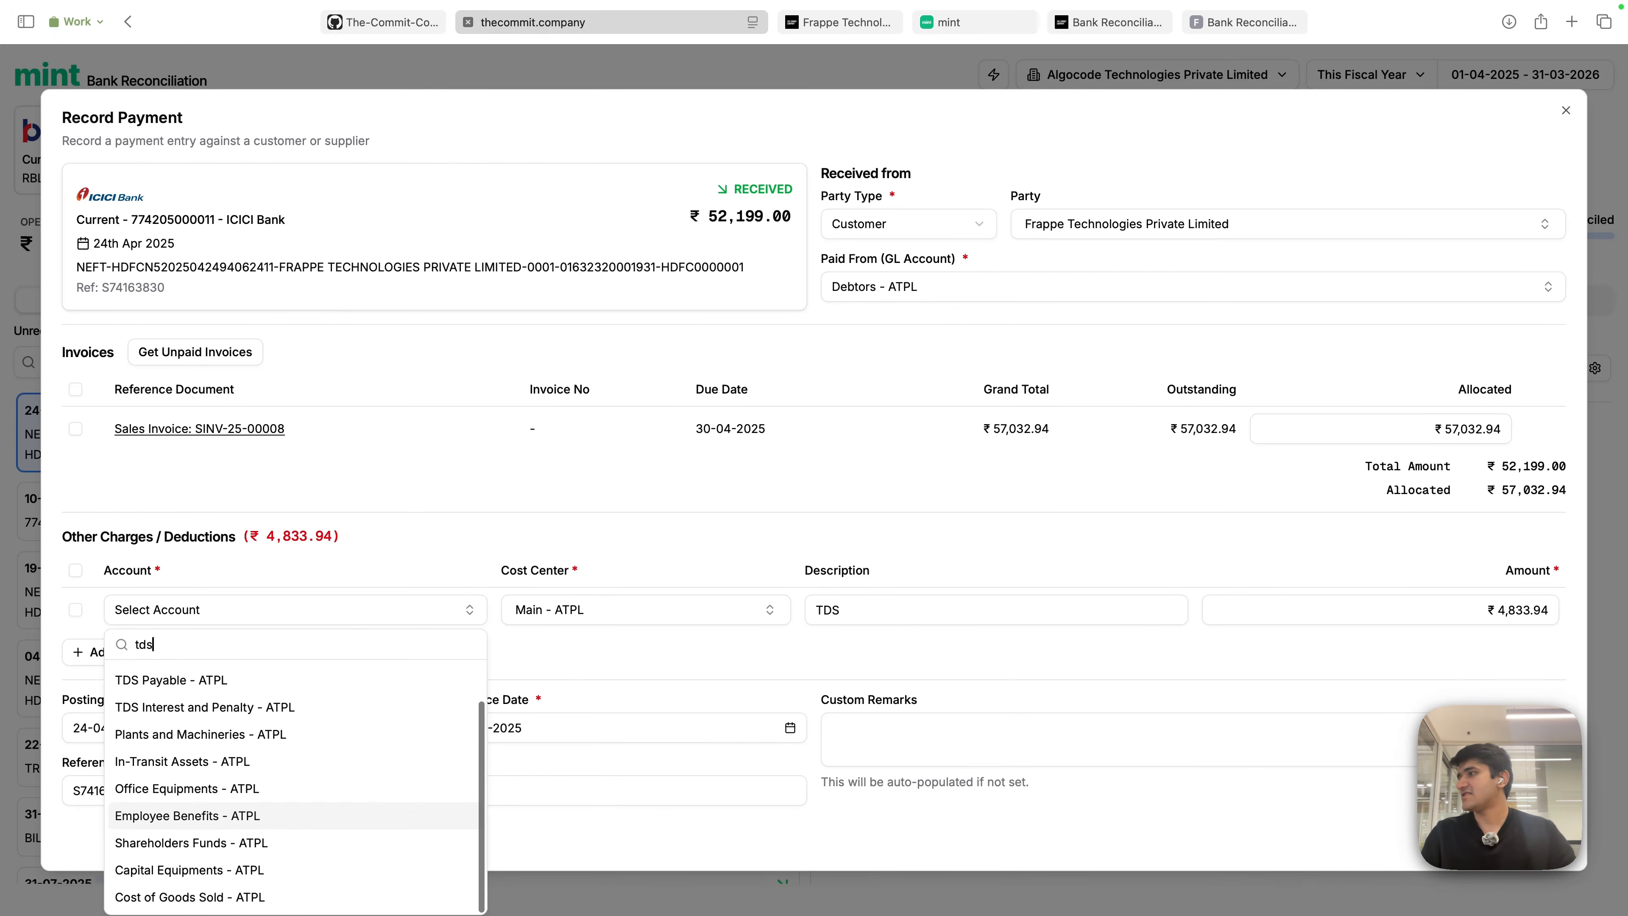
scroll(256, 769, "up", 2)
left_click(221, 704)
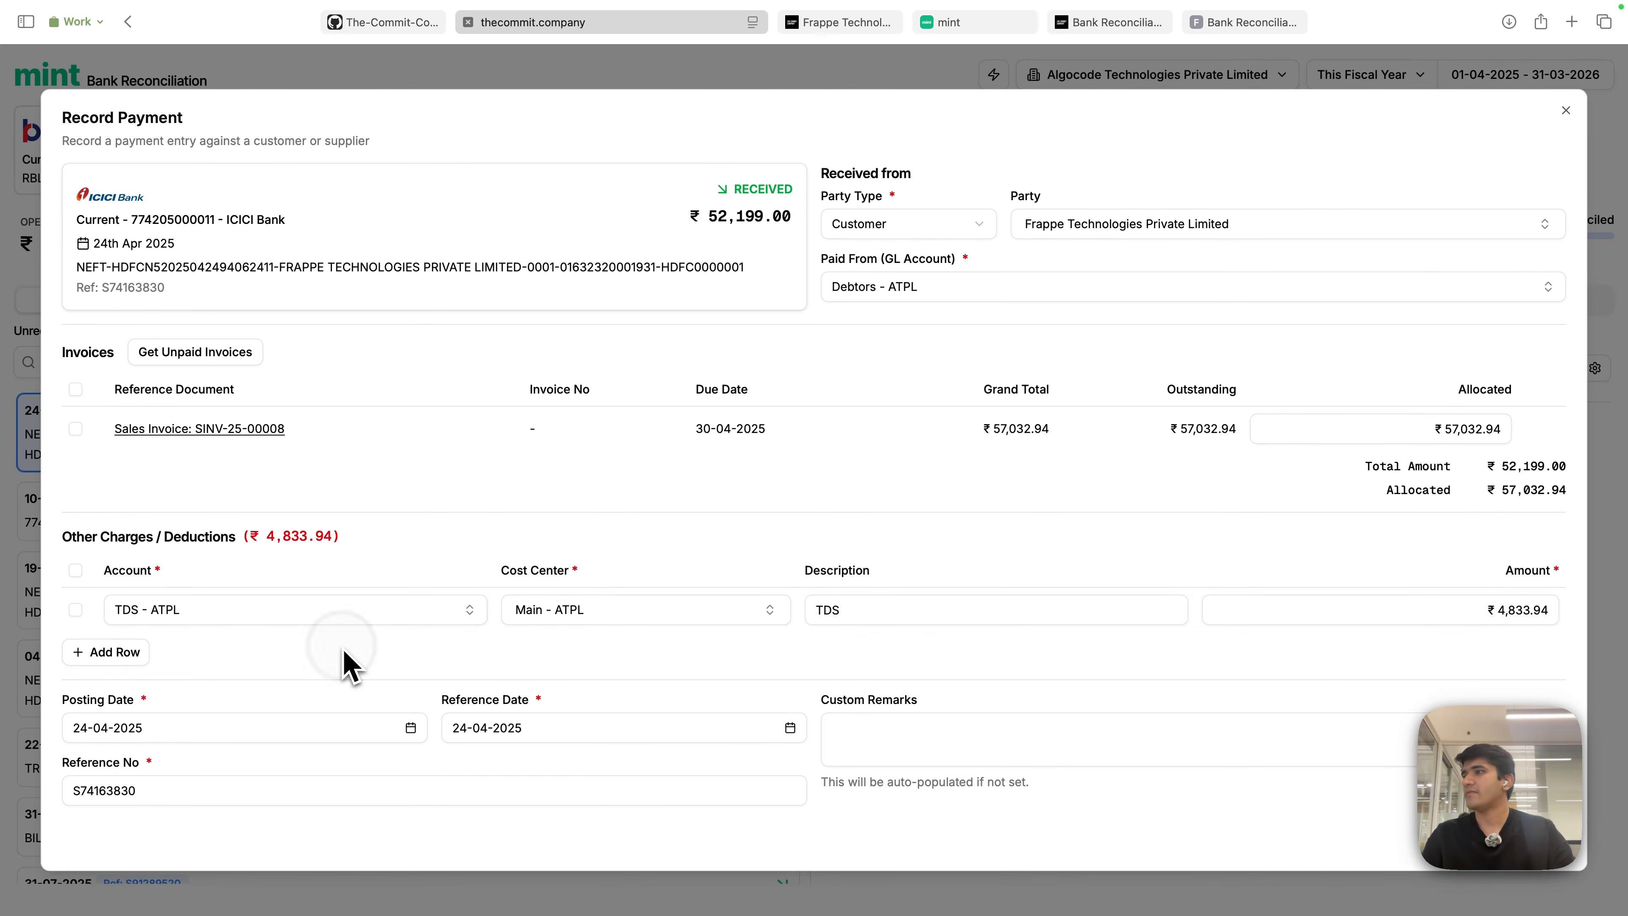
left_click(585, 620)
left_click(443, 680)
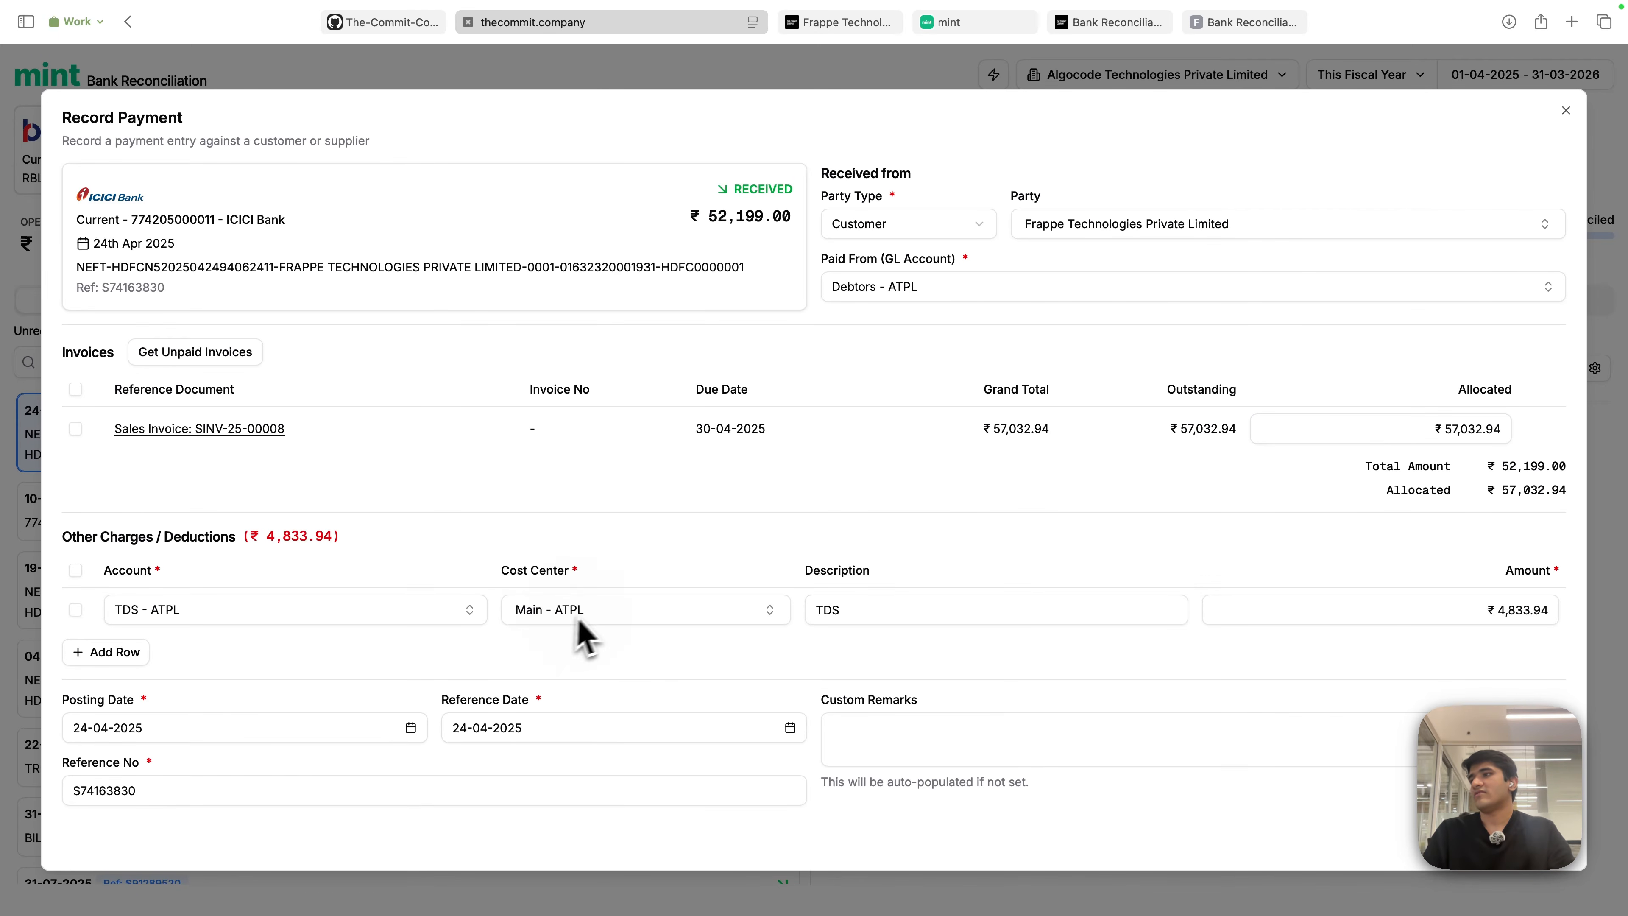
left_click(580, 619)
left_click(445, 682)
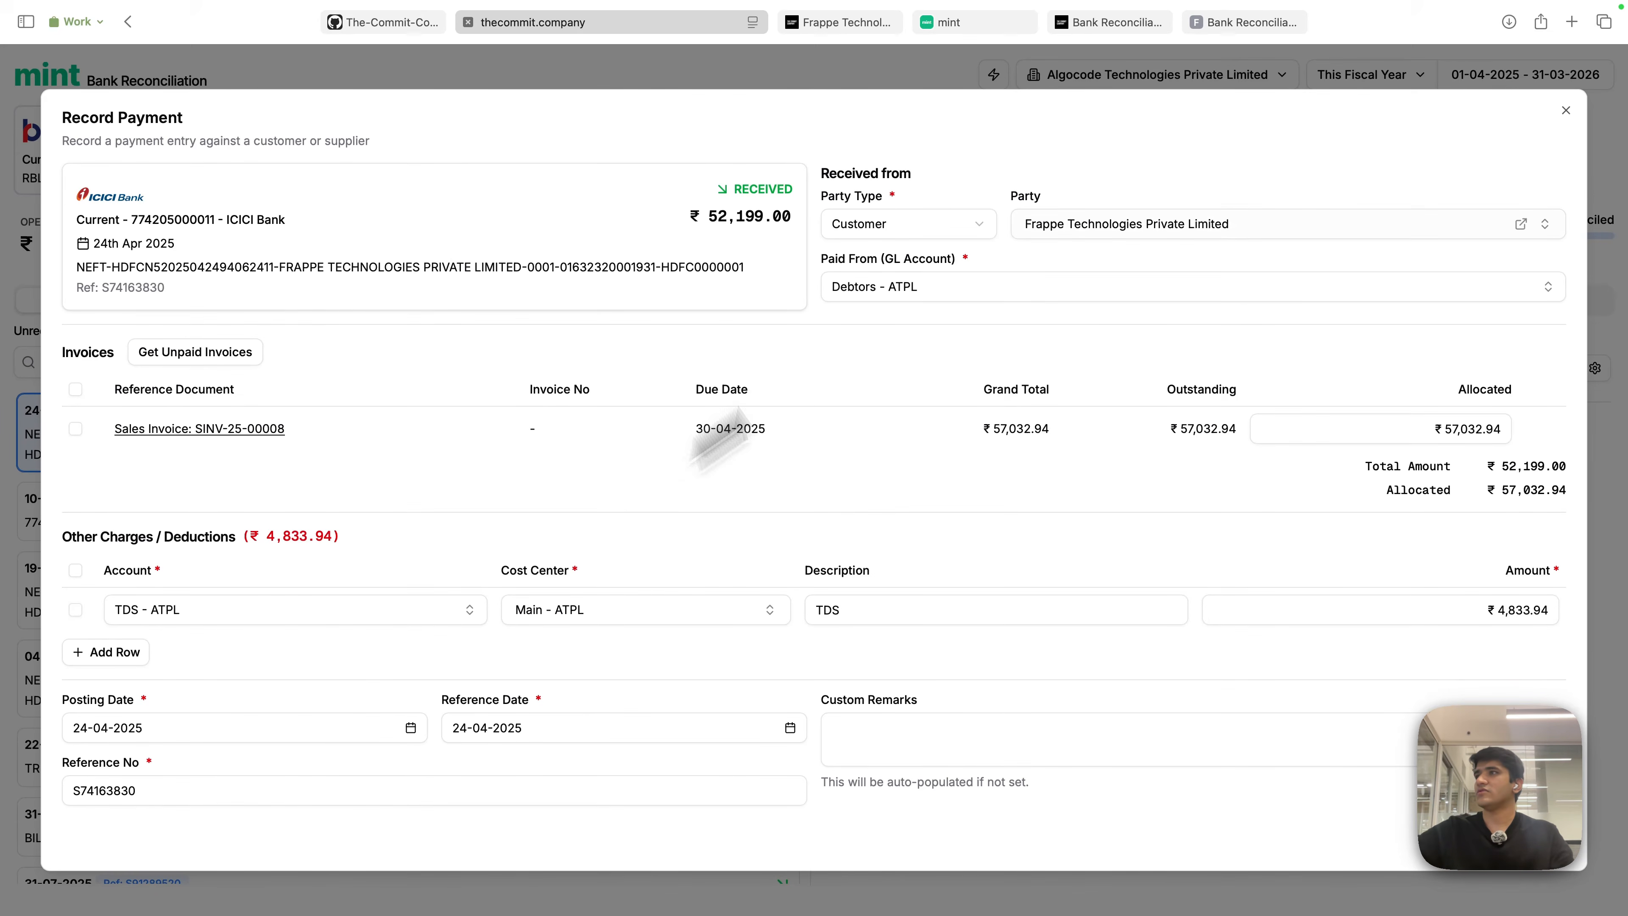
left_click(902, 745)
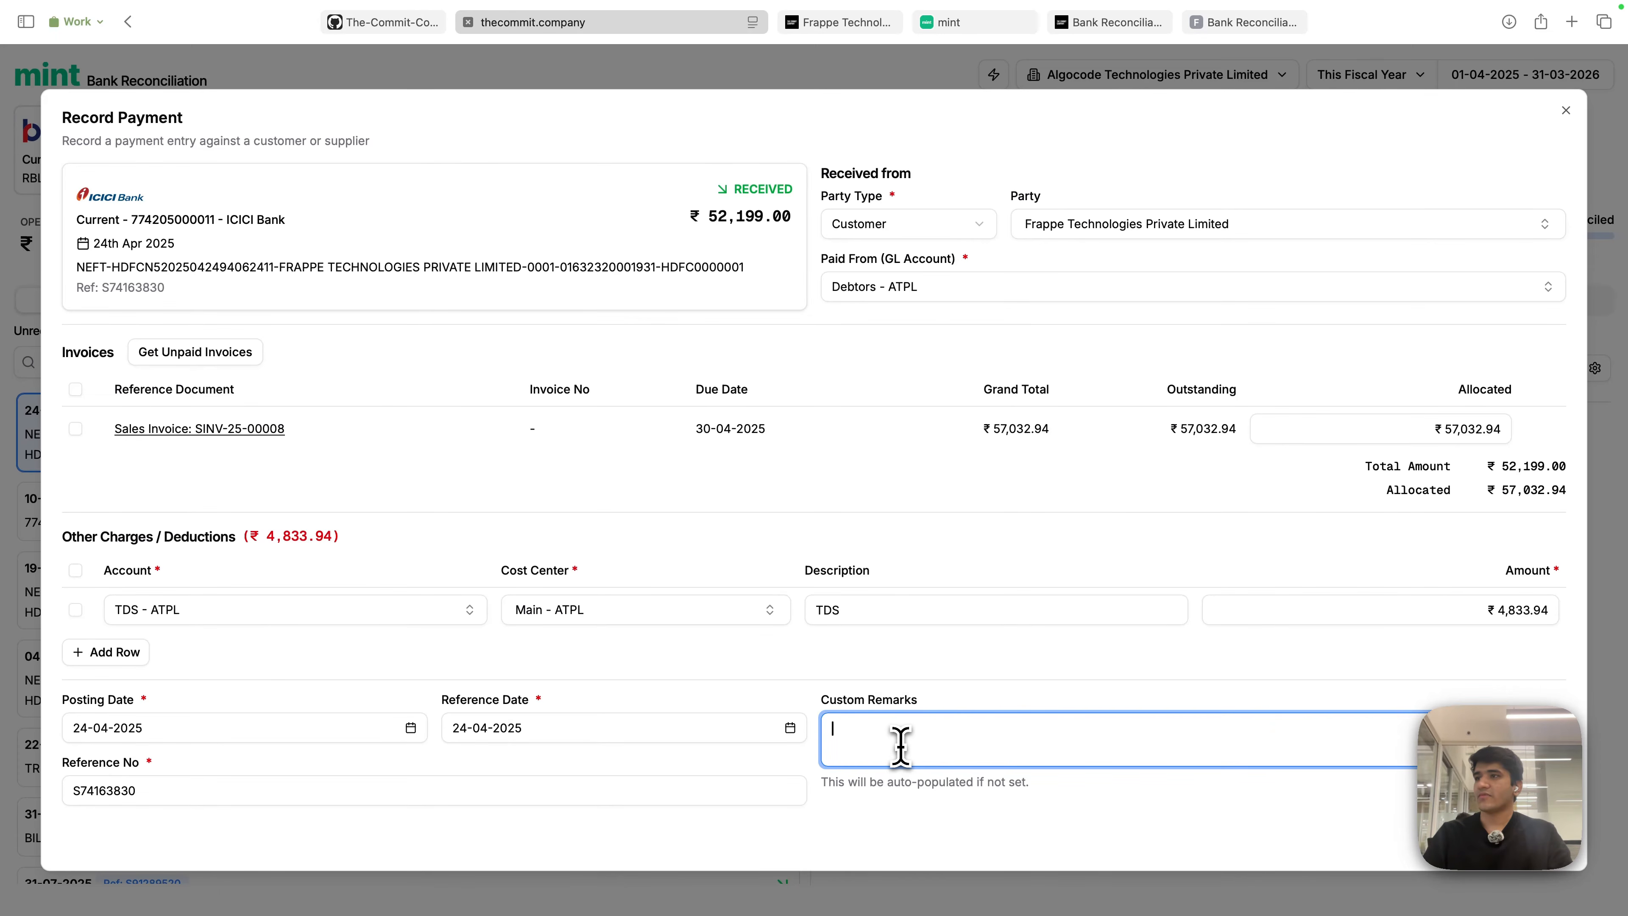
left_click(897, 843)
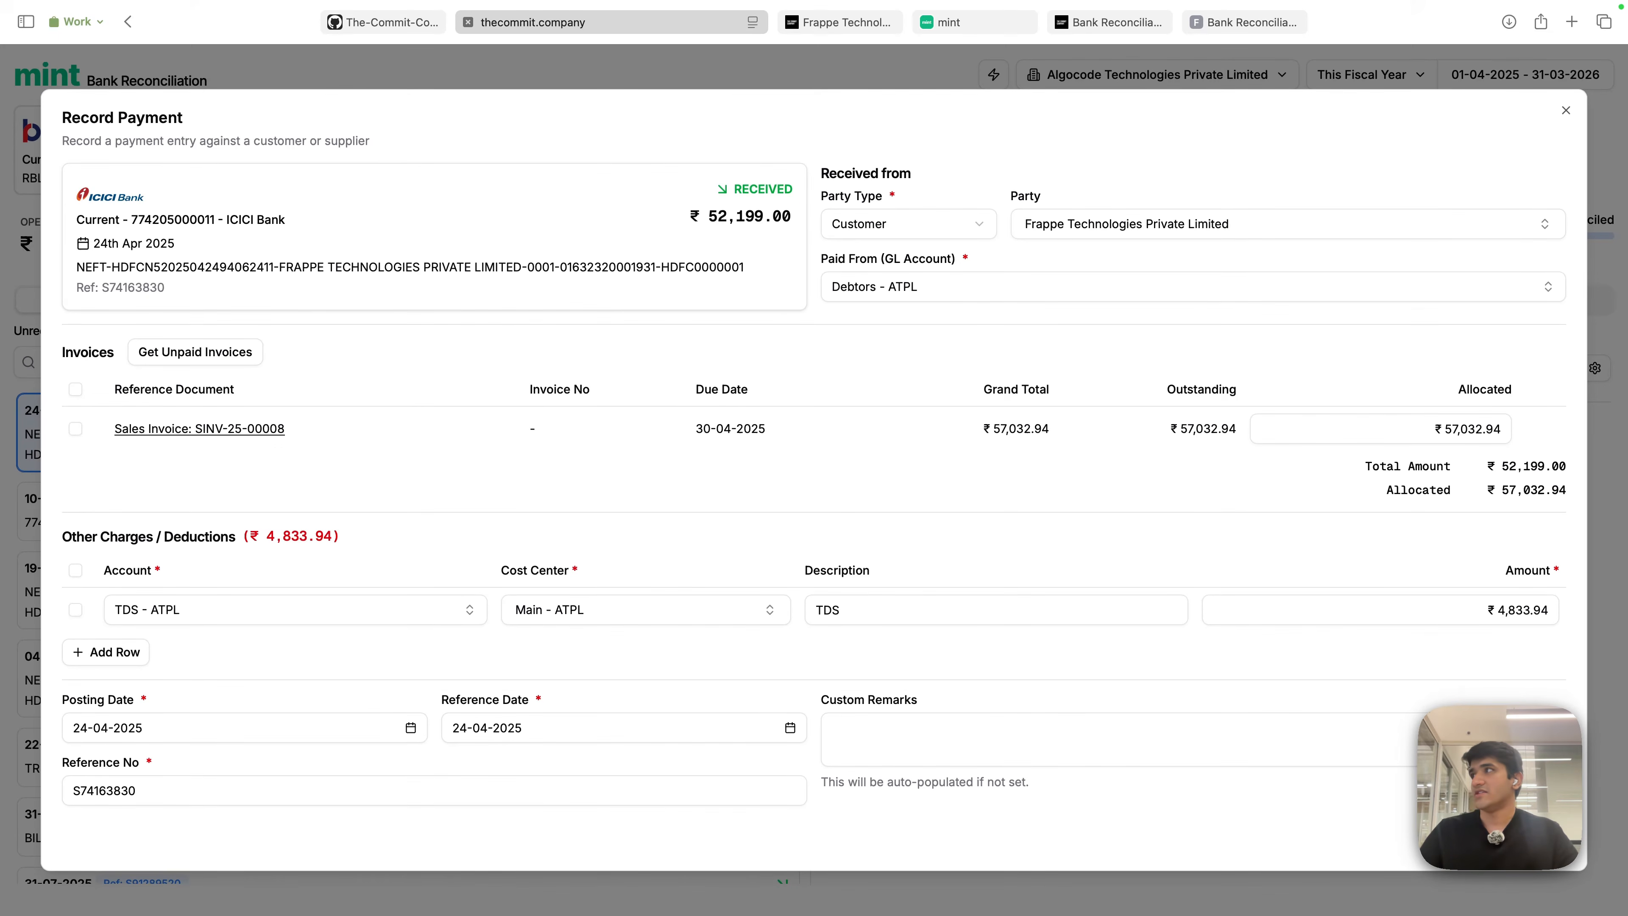
- Submit the payment with the TDS deduction and confirm the ₹52,199 deposit shows Reconciled
left_click(1541, 869)
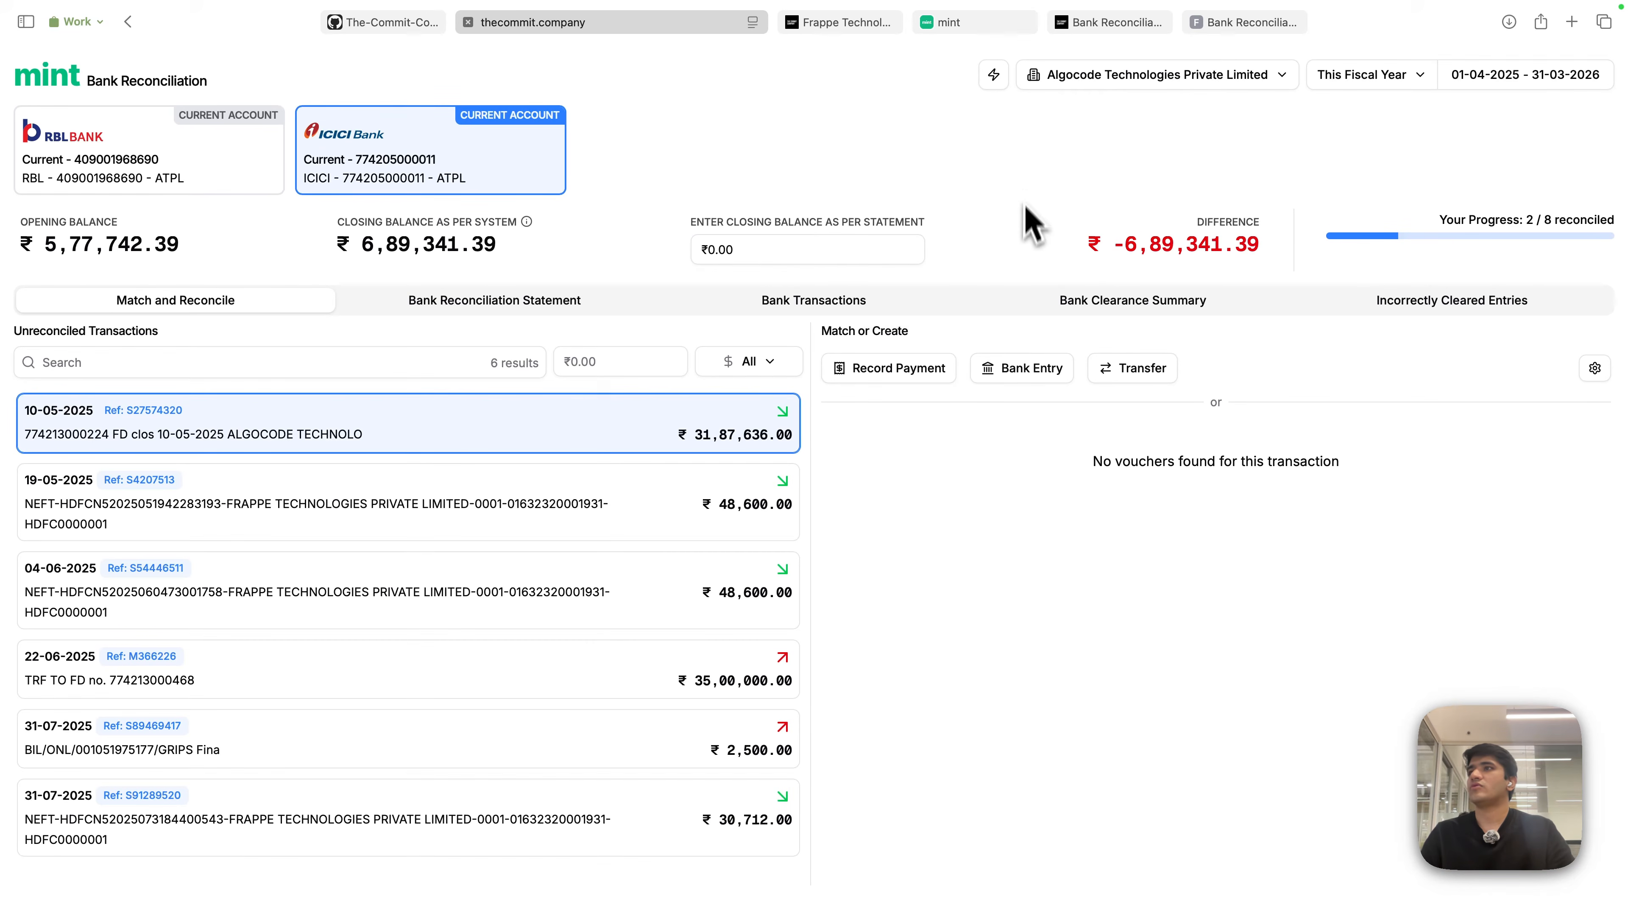
left_click(834, 301)
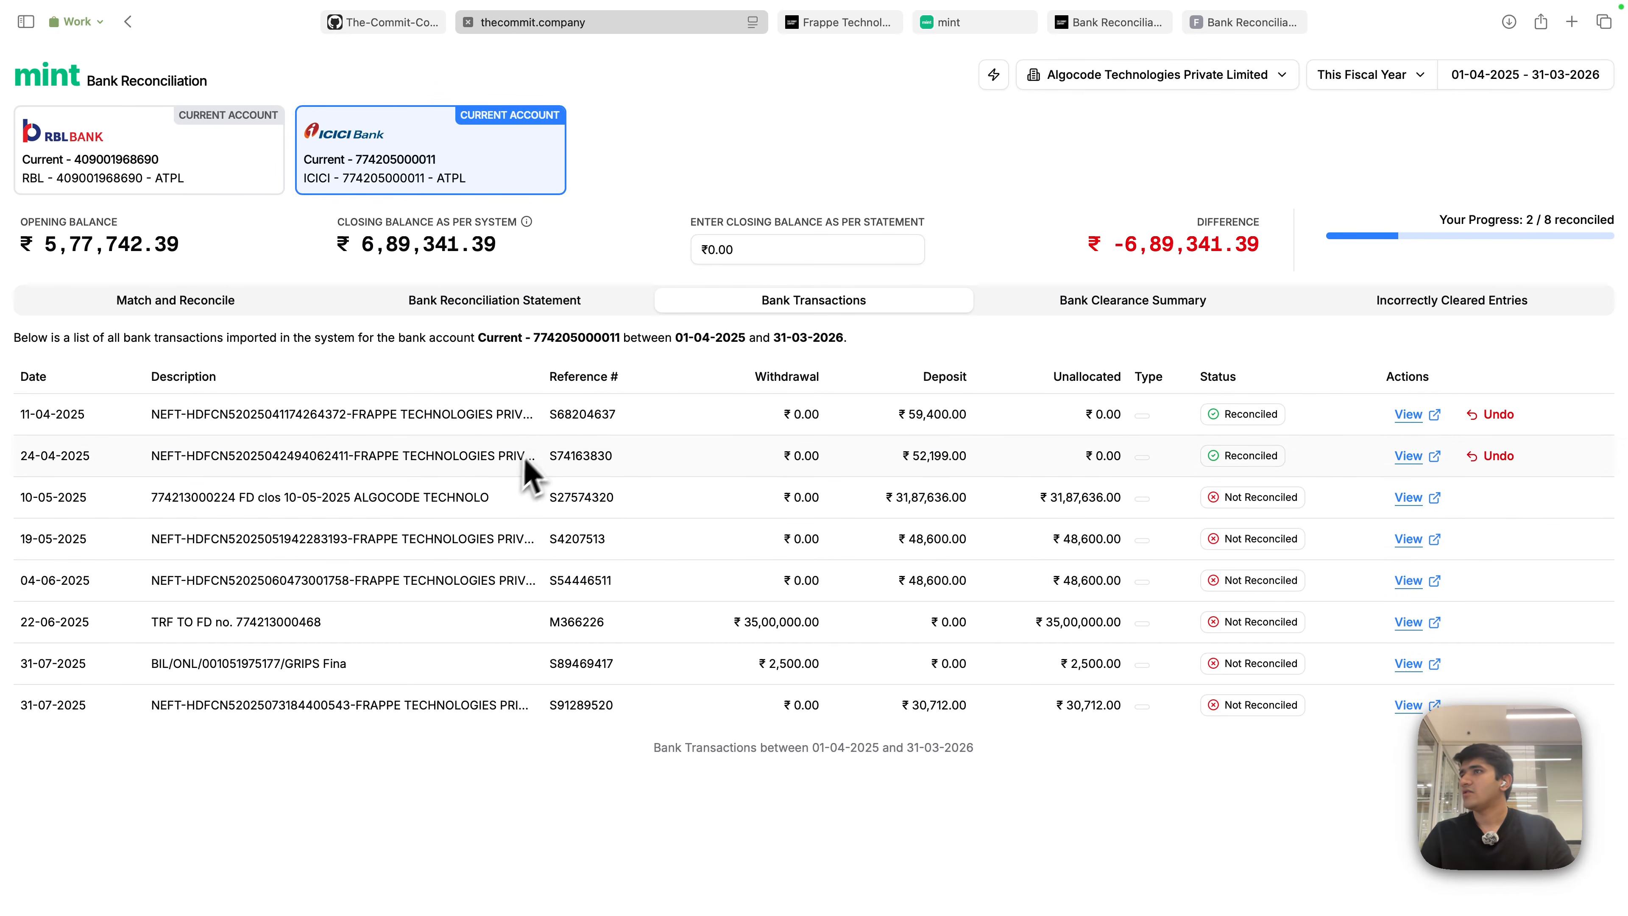
left_click(877, 26)
- Open payment entry ACC-PAY-2025-00116 from ERPNext's Payment Entry list, clearing the old ID filter
left_click(1188, 64)
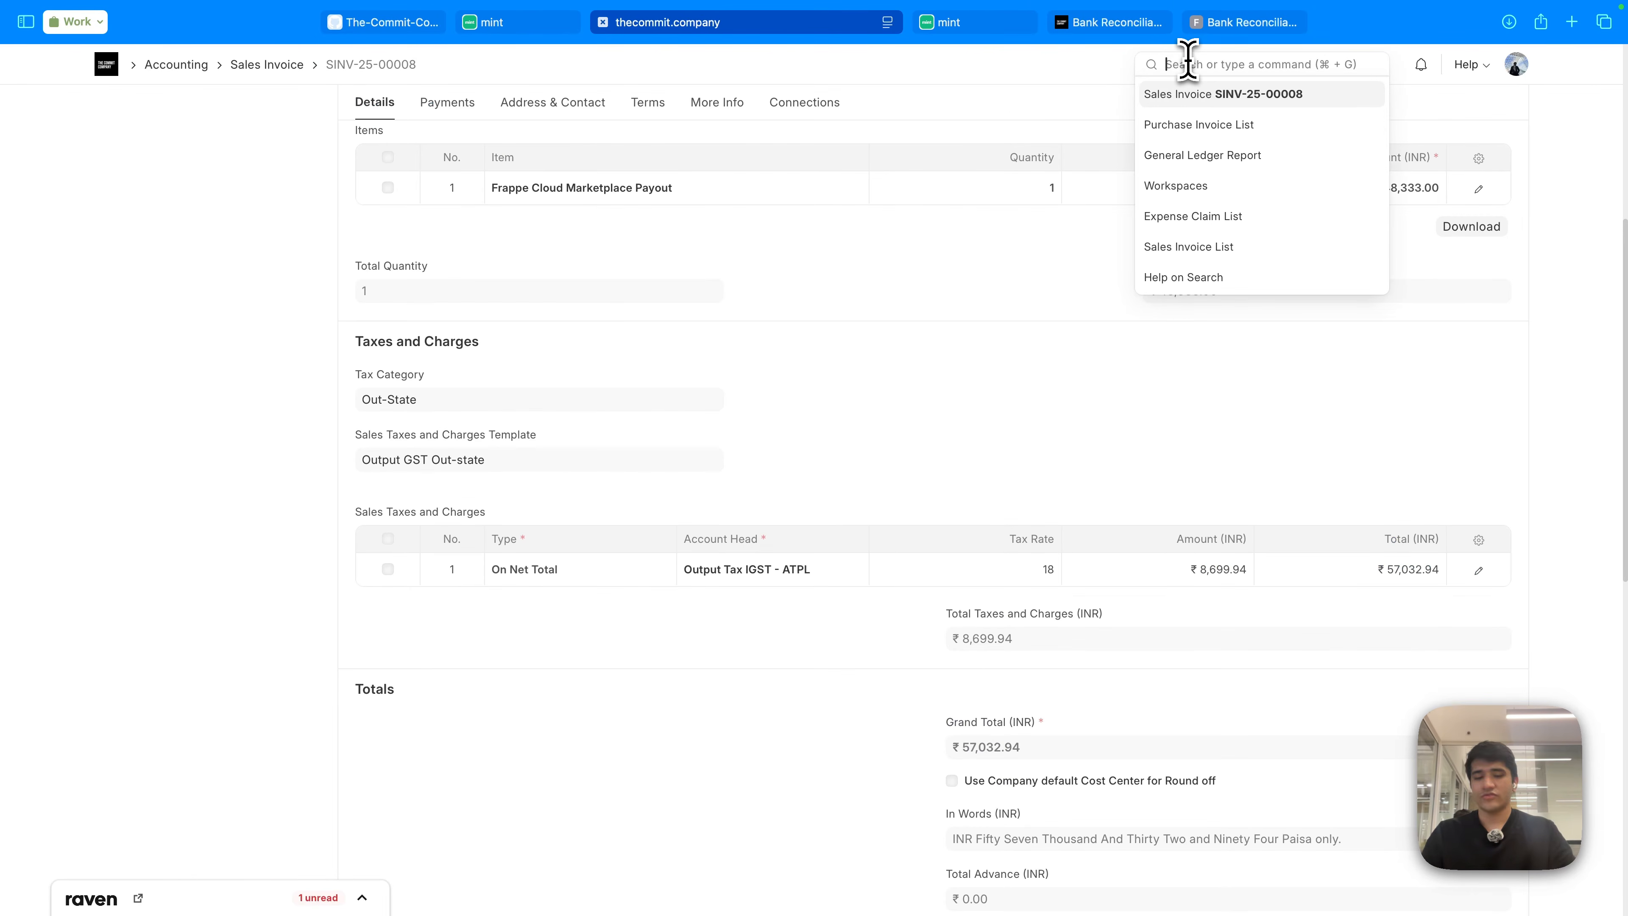
type("payment entry")
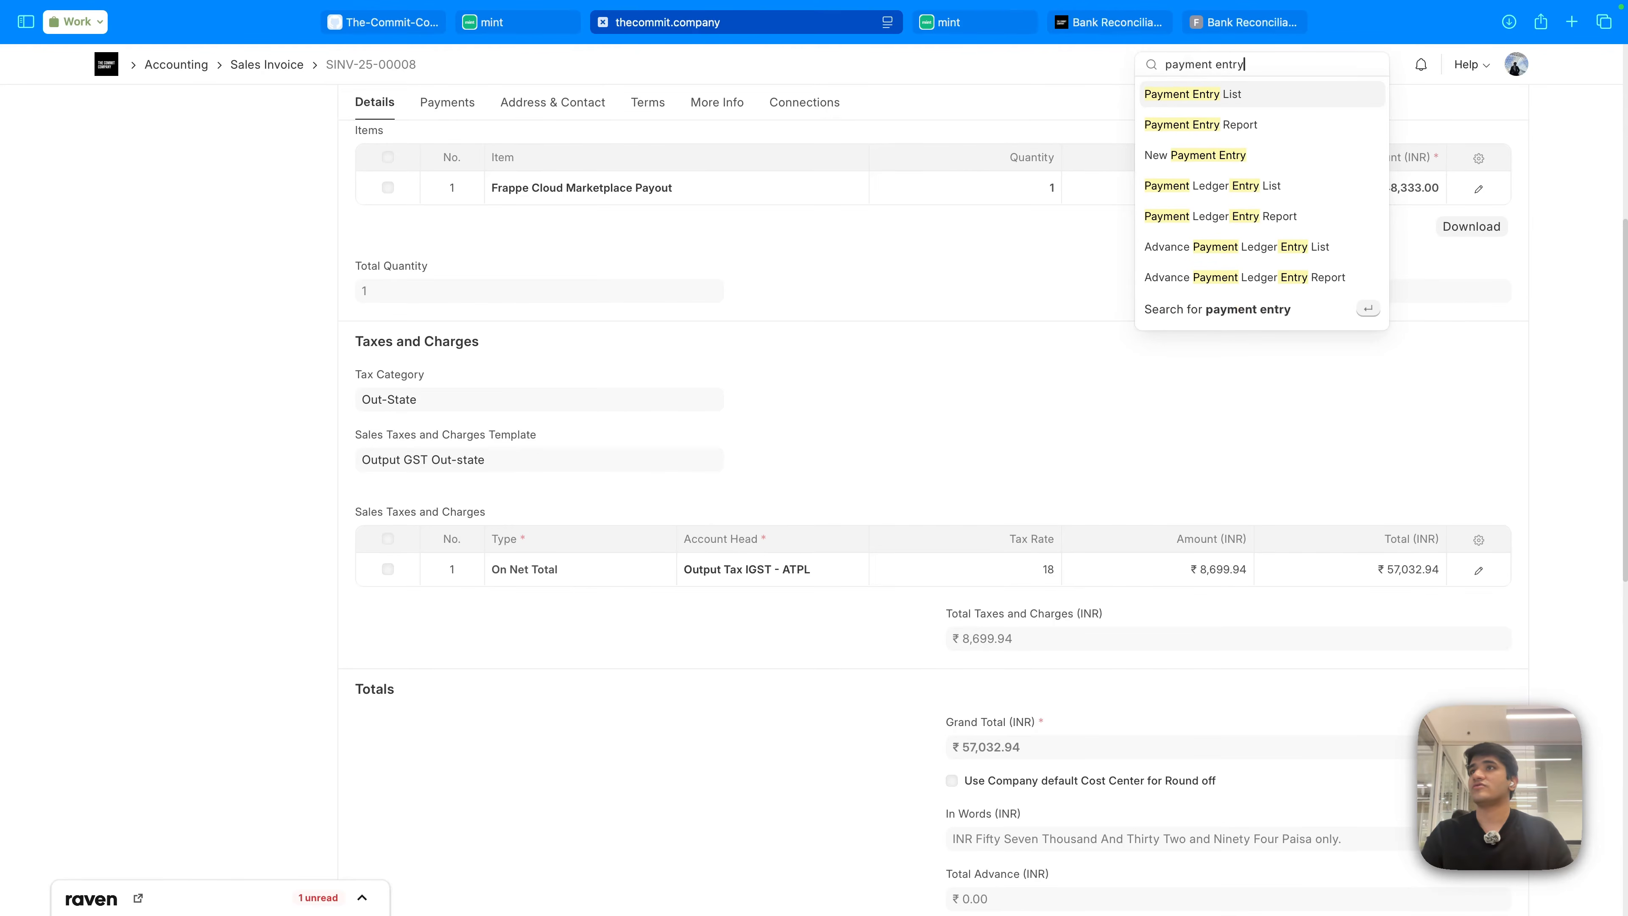
key("Return")
left_click(436, 161)
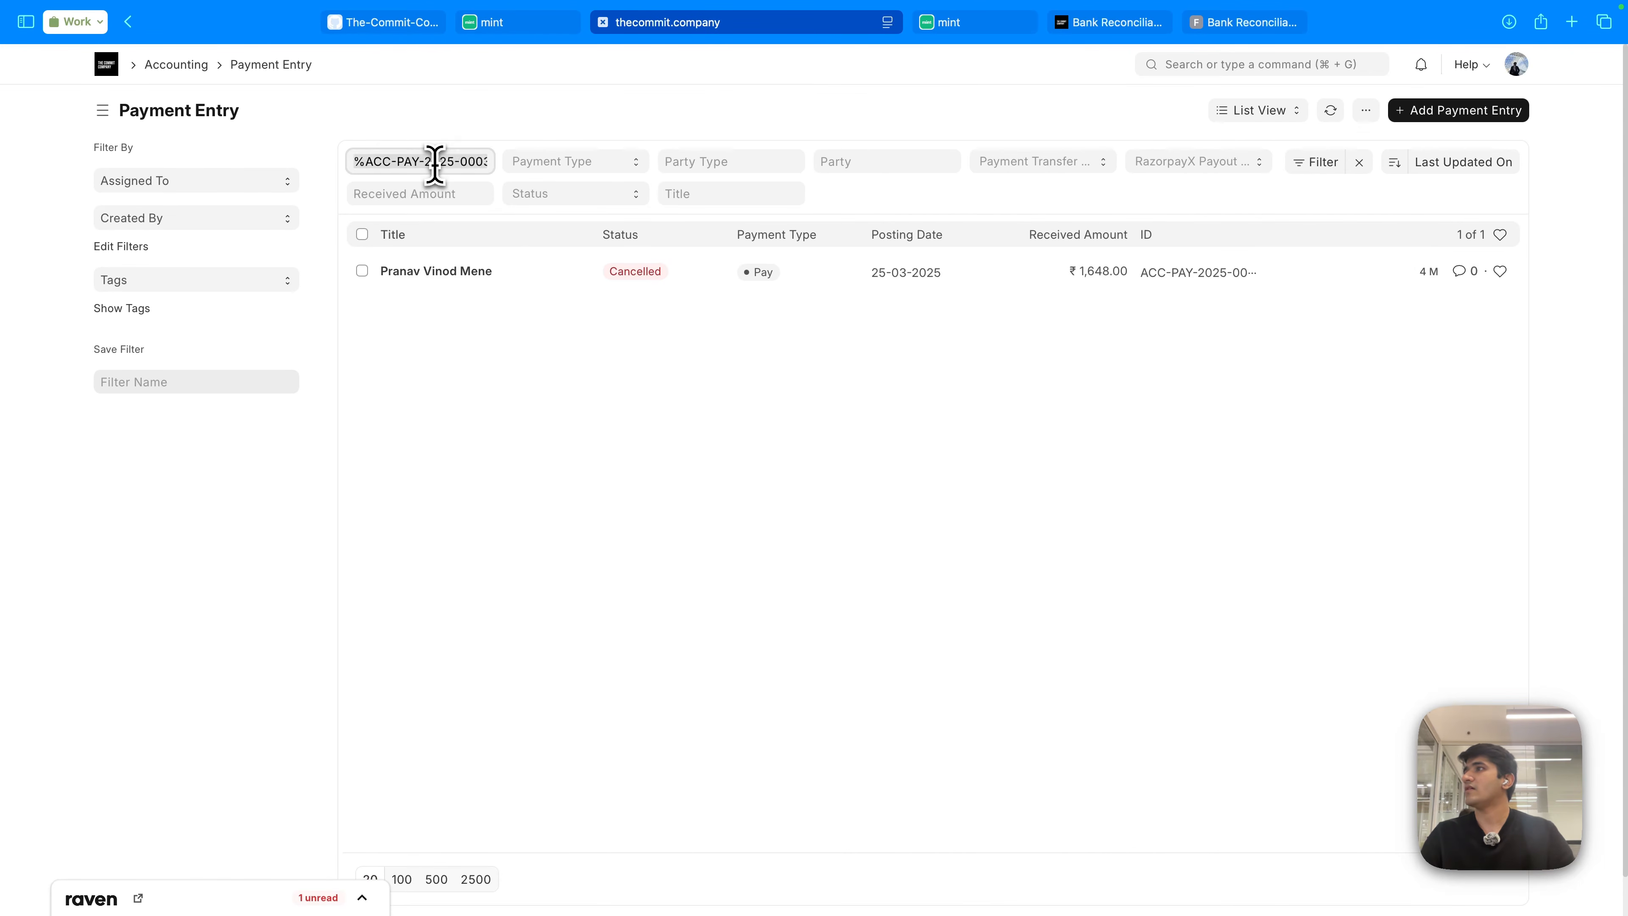
key("super+a")
key("BackSpace")
mouse_move(475, 305)
left_mouse_down()
mouse_move(1000, 301)
mouse_move(493, 282)
left_mouse_up()
left_click(493, 282)
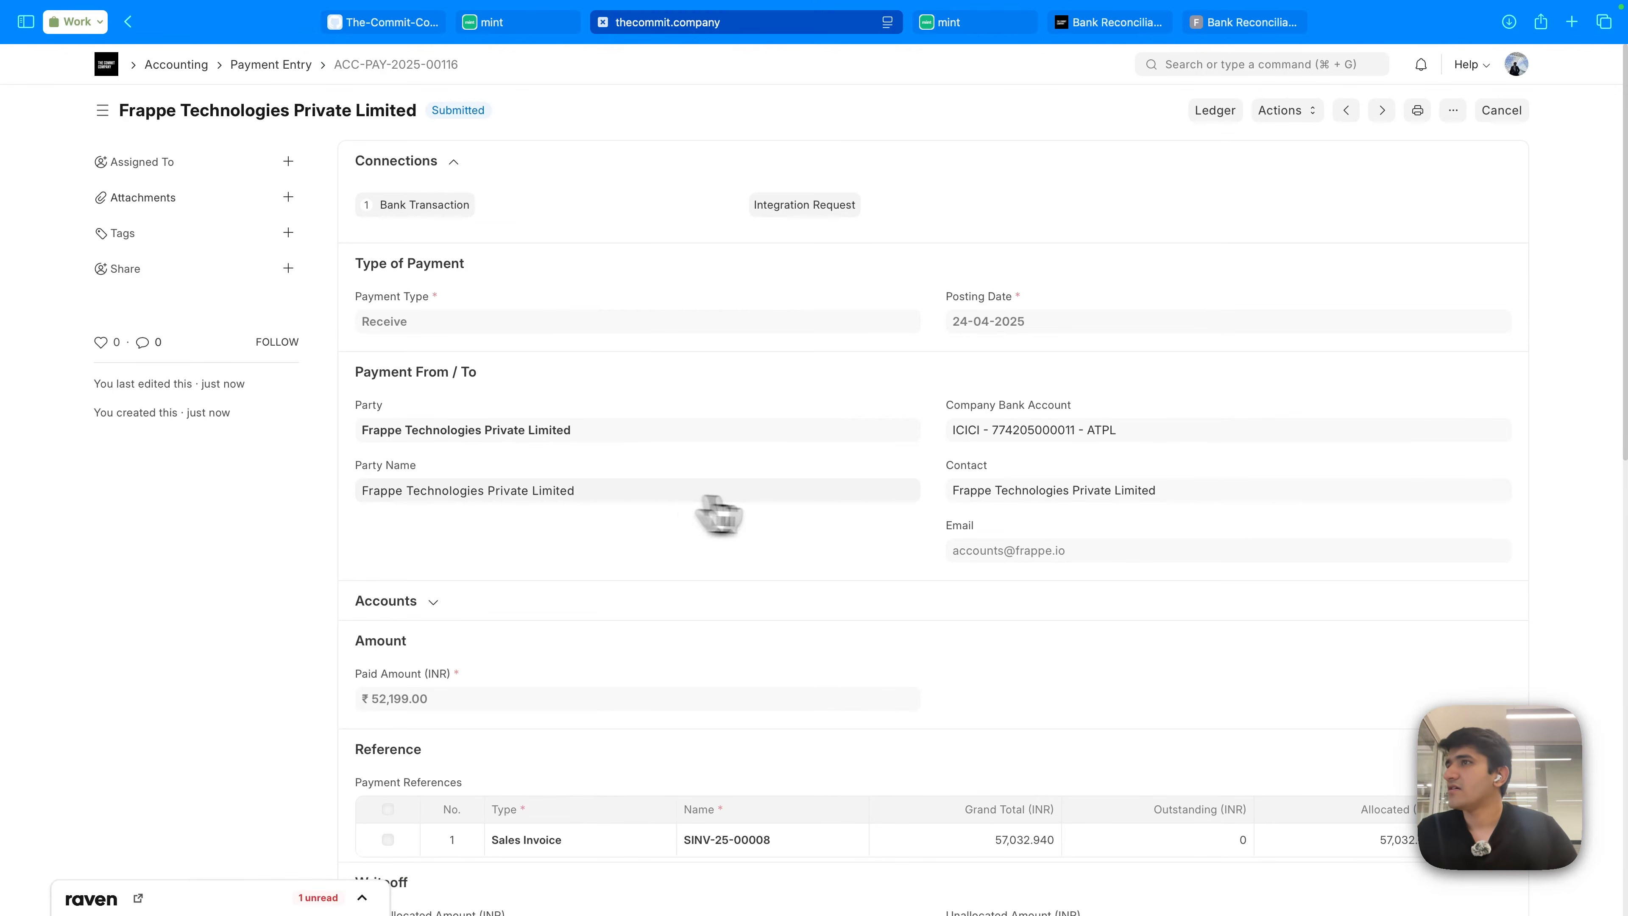
- Review the payment's accounts and its General Ledger, then return to Mint's bank transactions
left_click_drag(936, 343, 1025, 321)
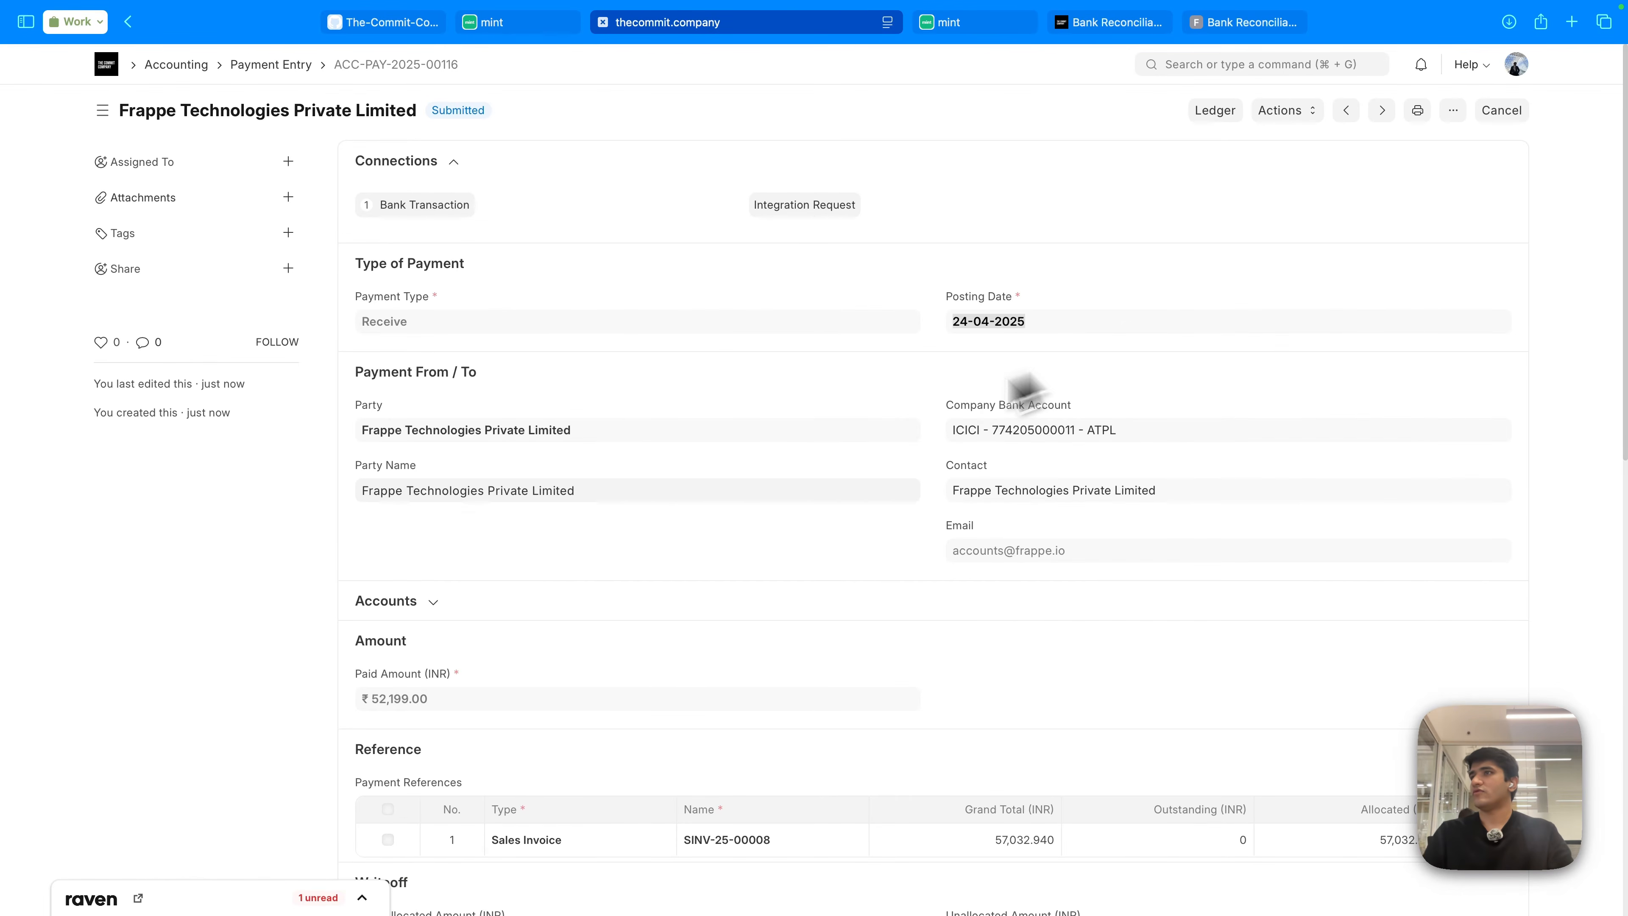
scroll(705, 545, "down", 3)
left_click(388, 377)
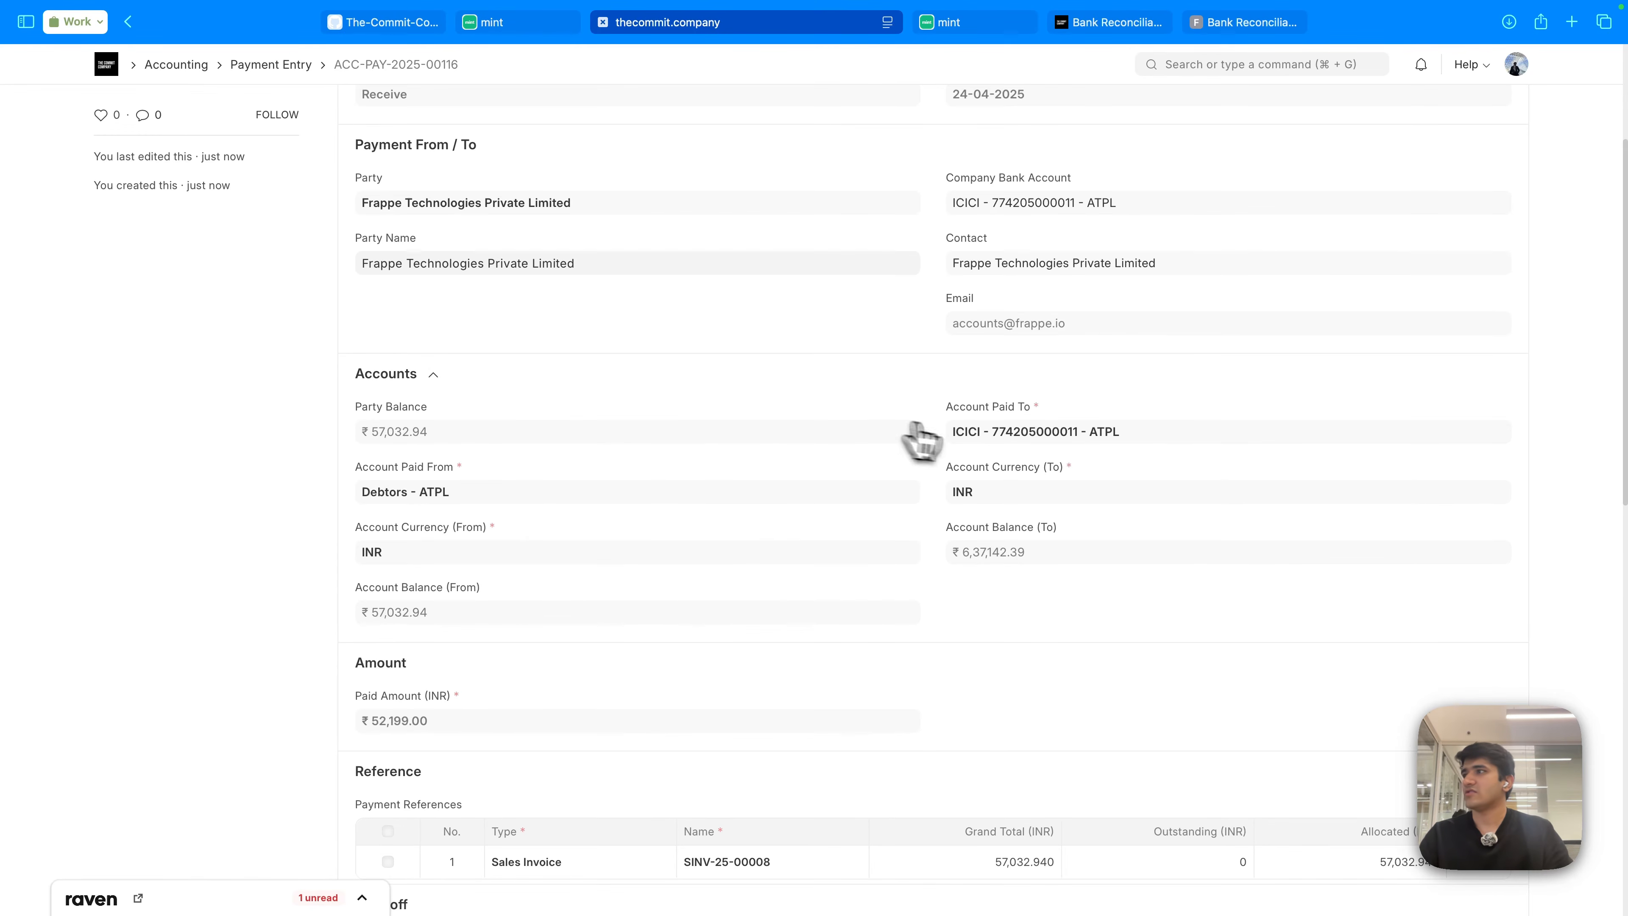
scroll(980, 513, "down", 8)
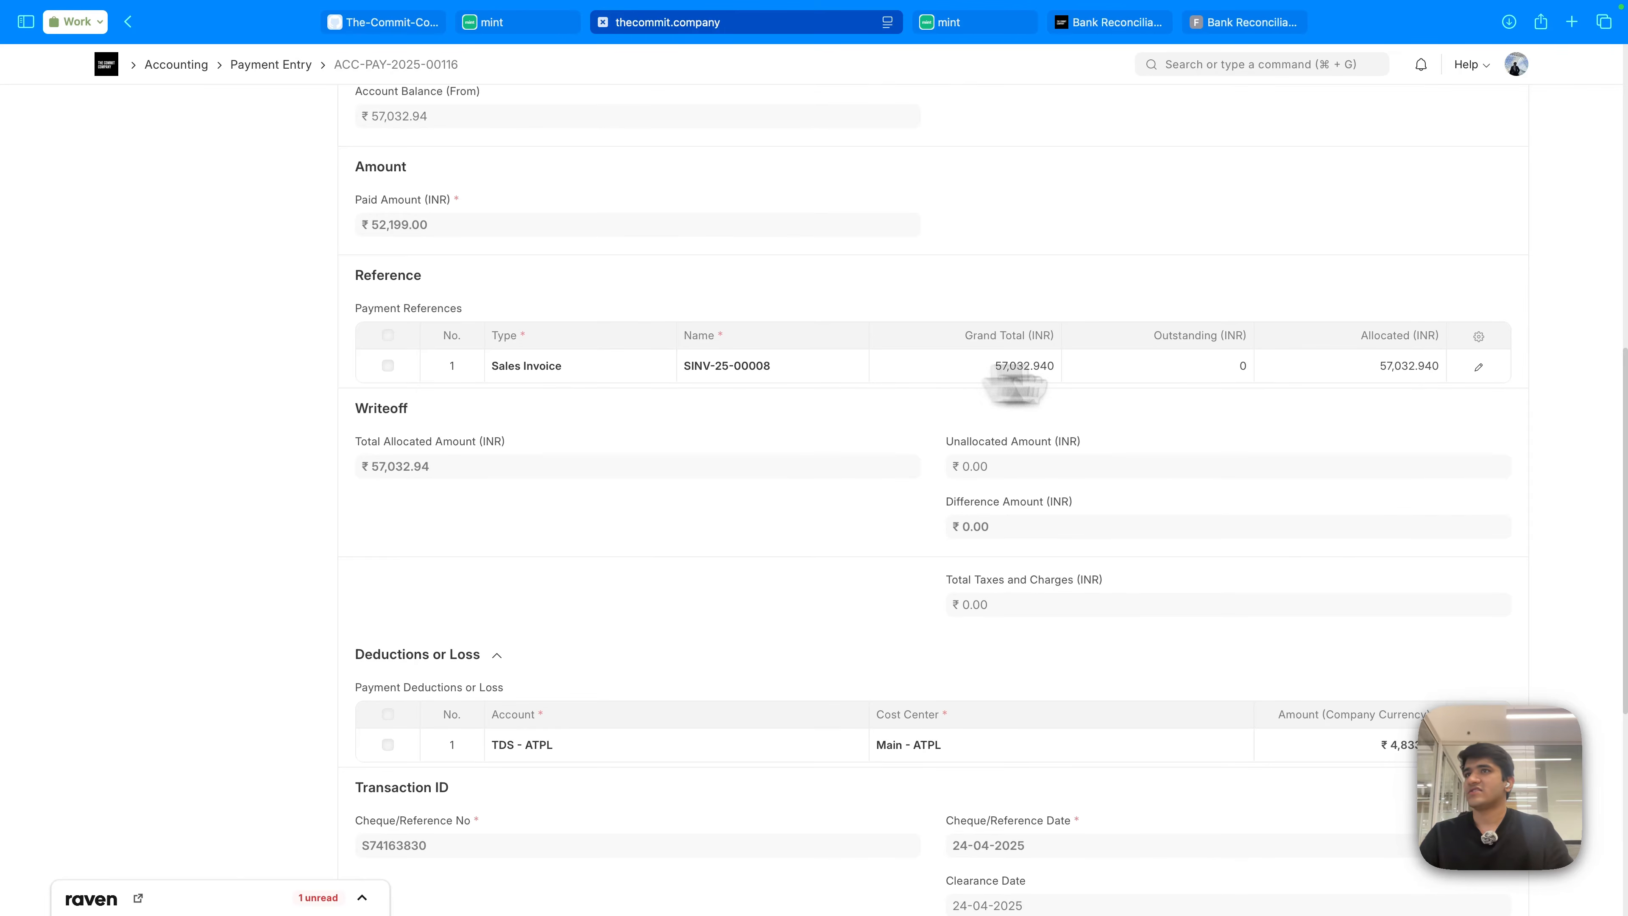
scroll(910, 529, "down", 3)
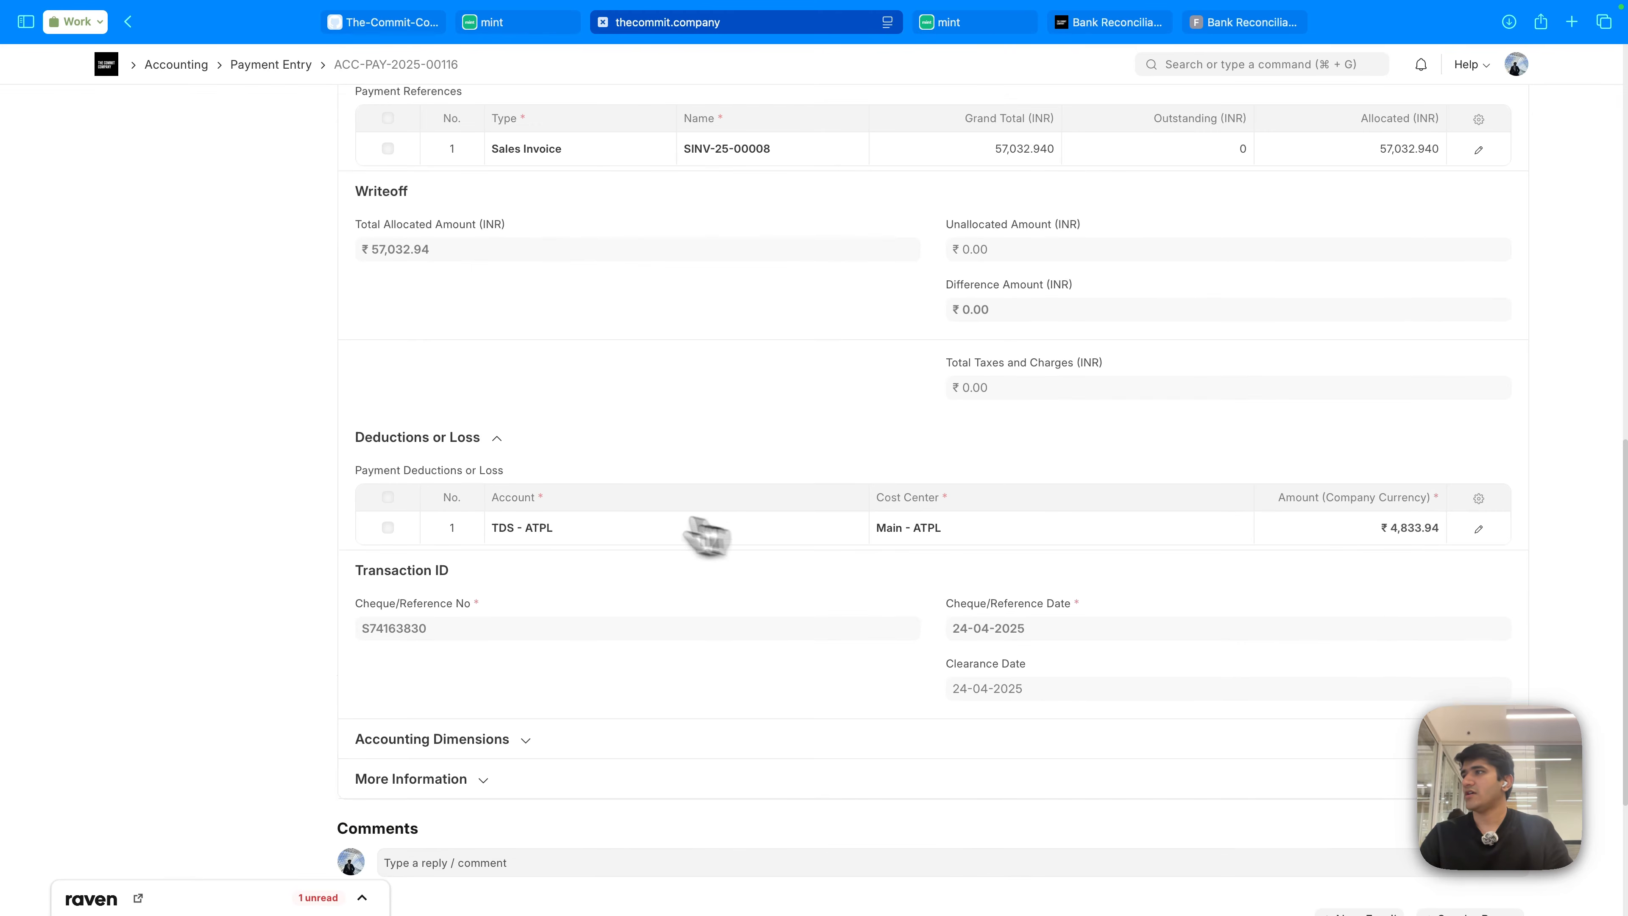
scroll(670, 532, "up", 15)
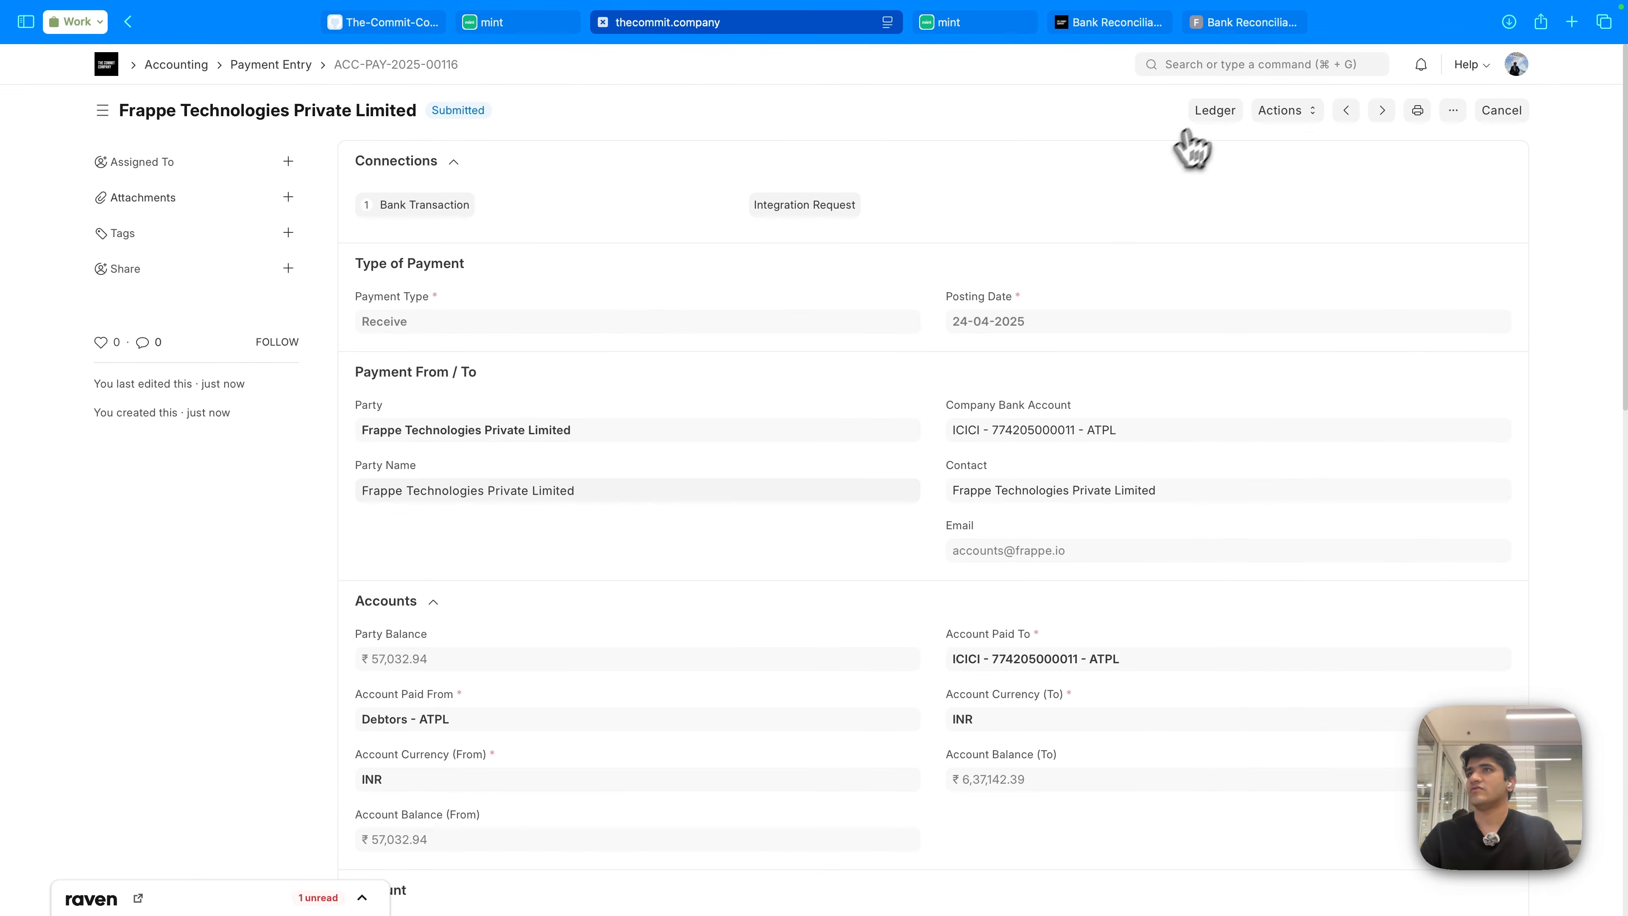
left_click(1208, 110)
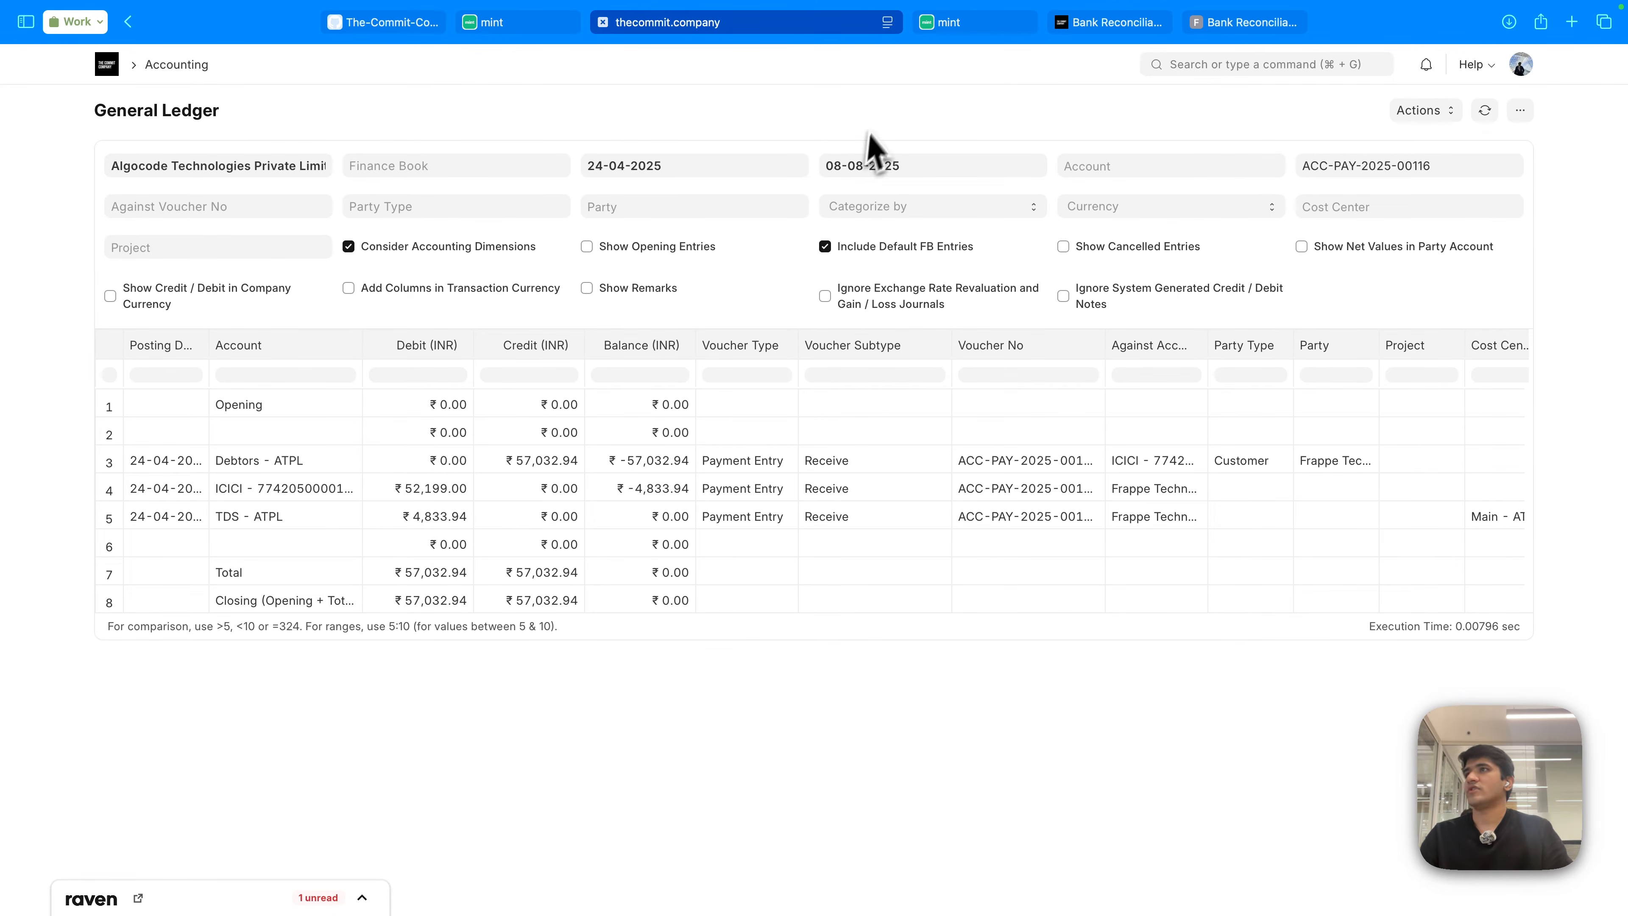
left_click(531, 29)
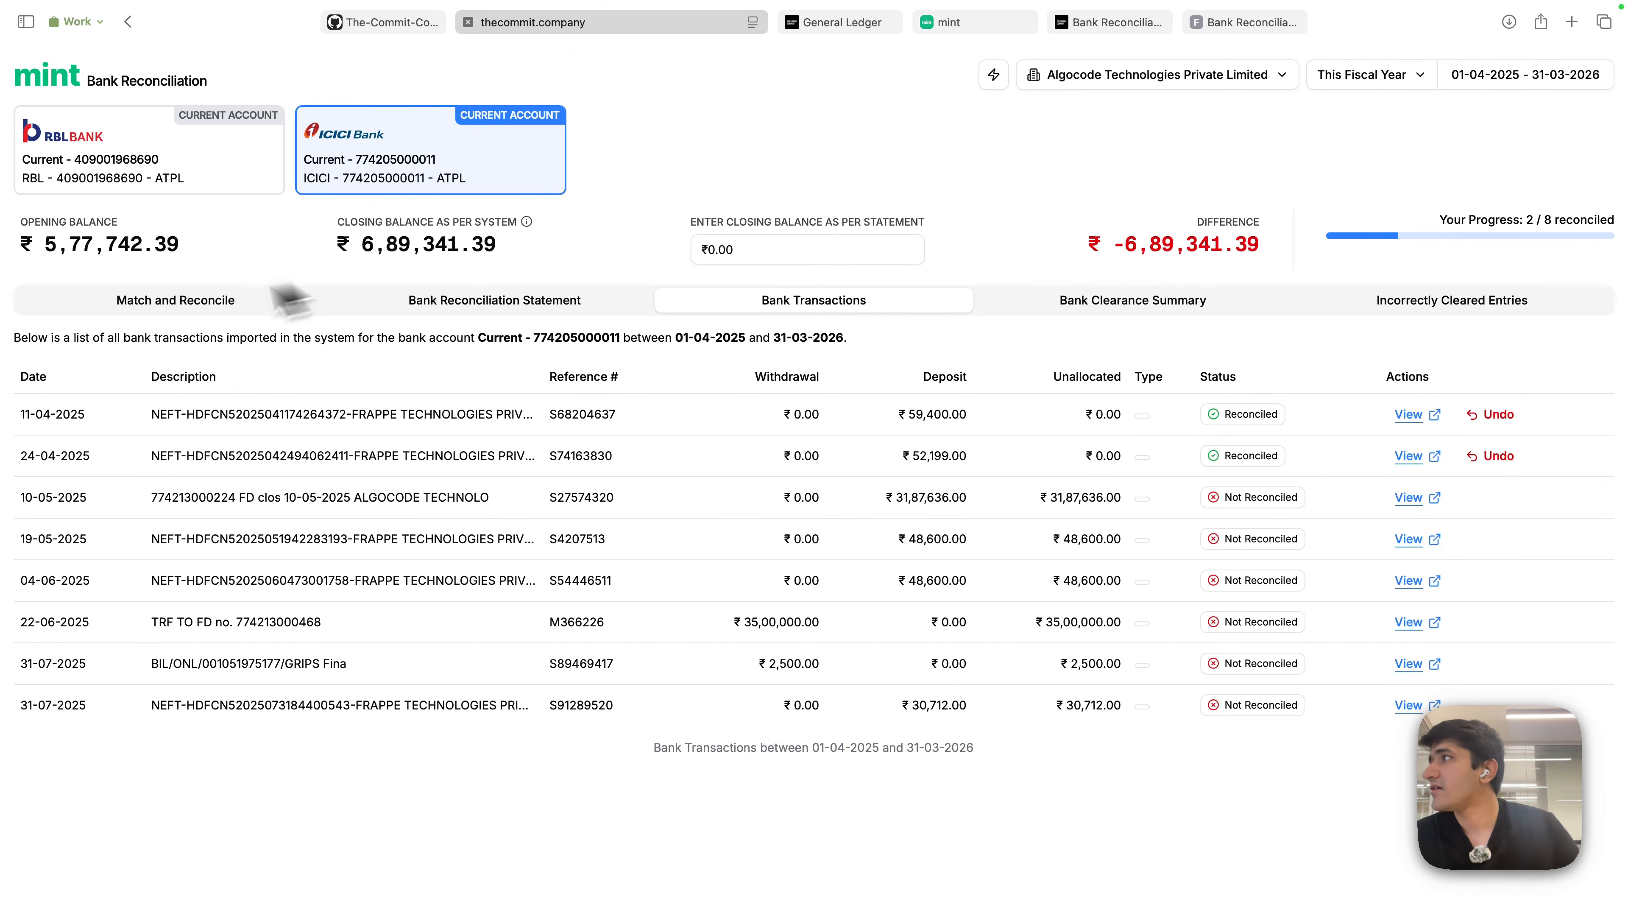
- Go back to unreconciled transactions, select the RBL account, then move to the Axis Select workspace
left_click(154, 306)
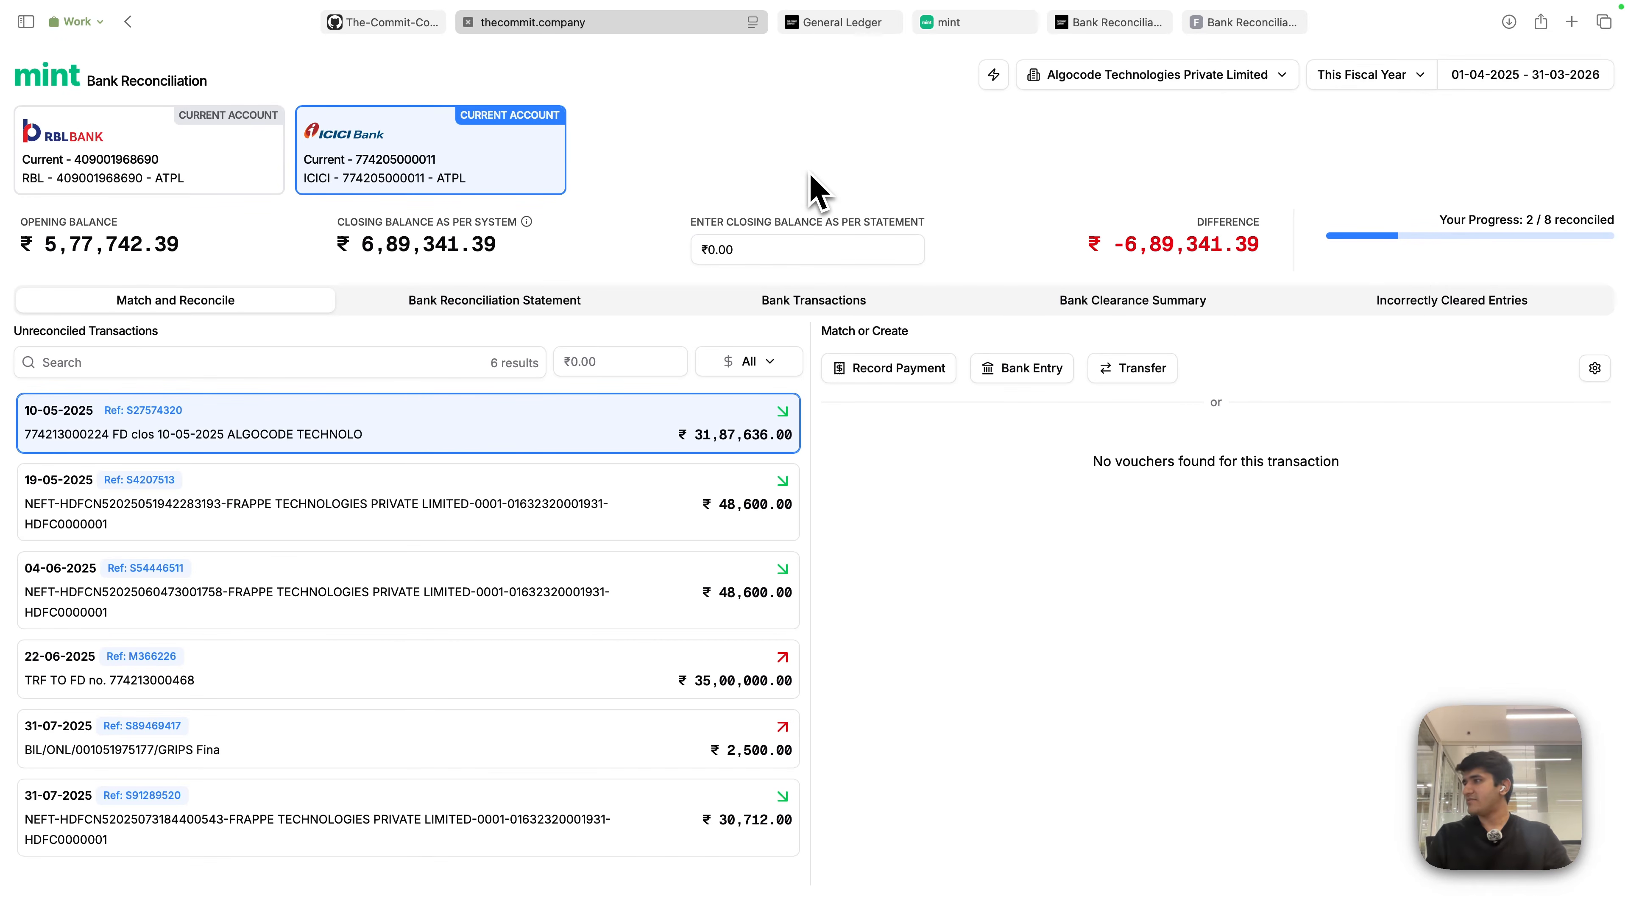
scroll(575, 665, "down", 4)
scroll(722, 352, "up", 4)
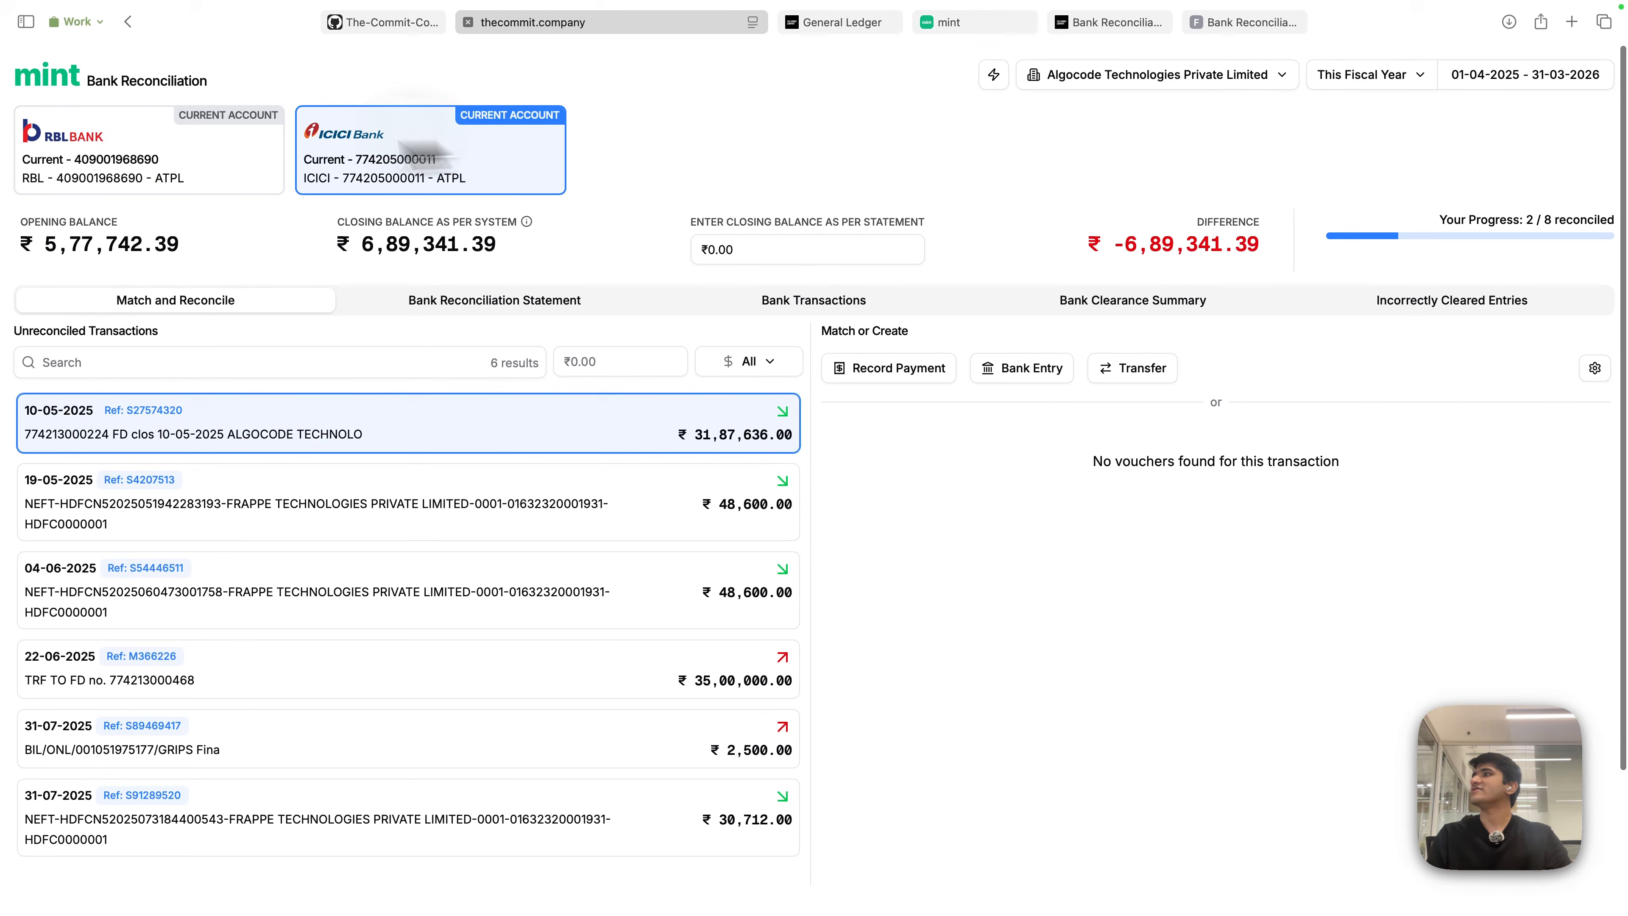
left_click(167, 154)
scroll(600, 745, "down", 1)
scroll(610, 770, "up", 1)
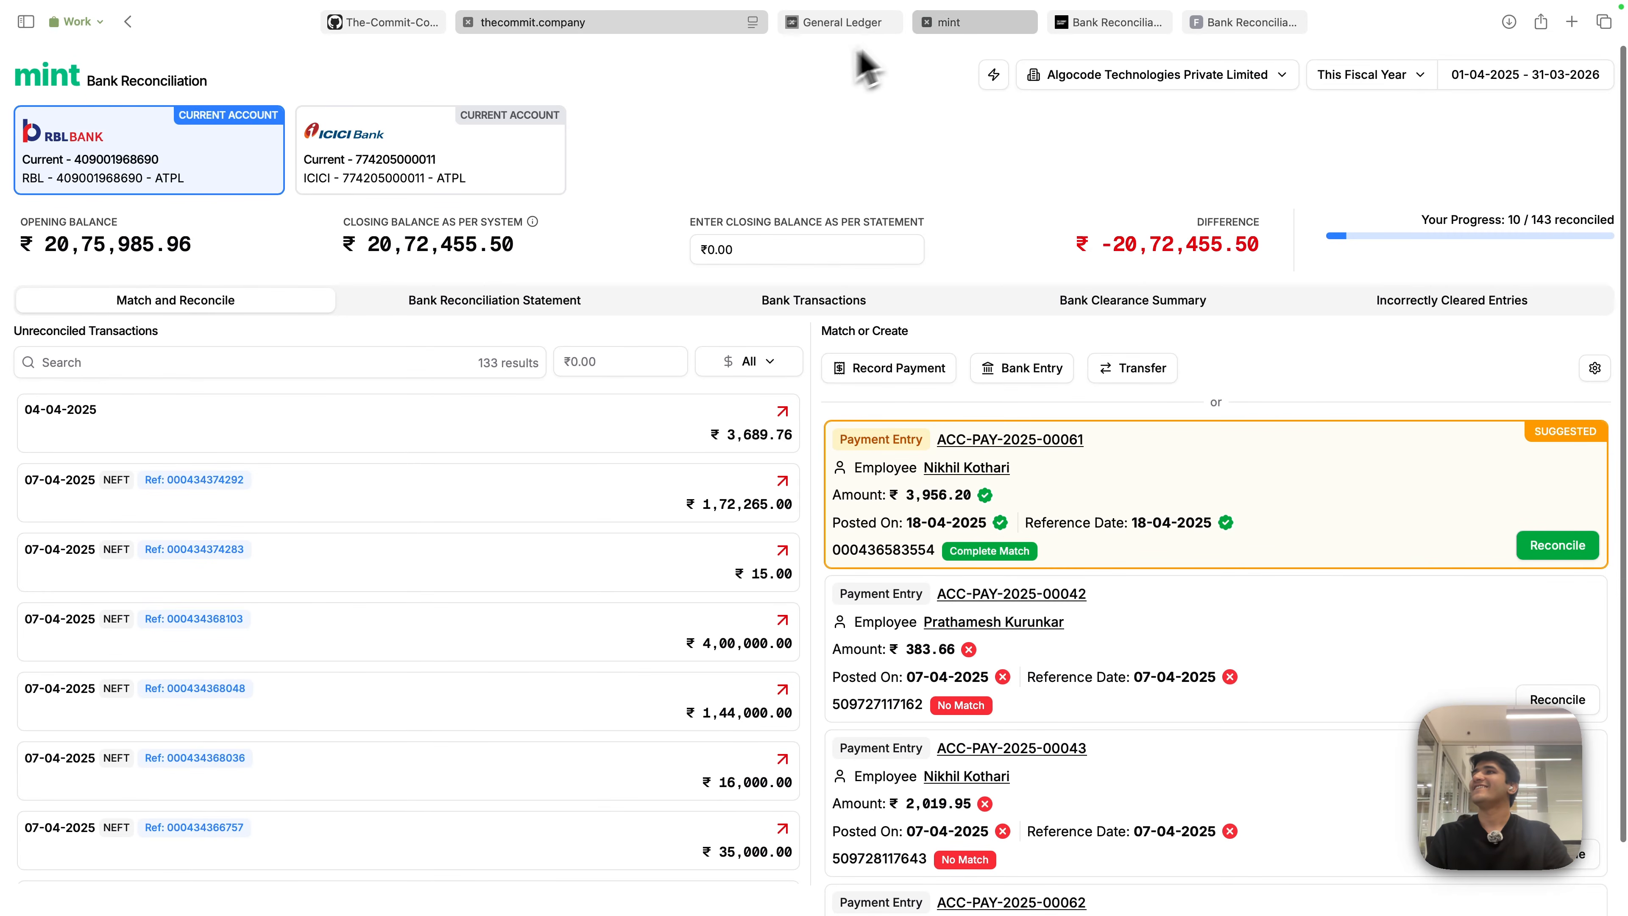
left_click(961, 24)
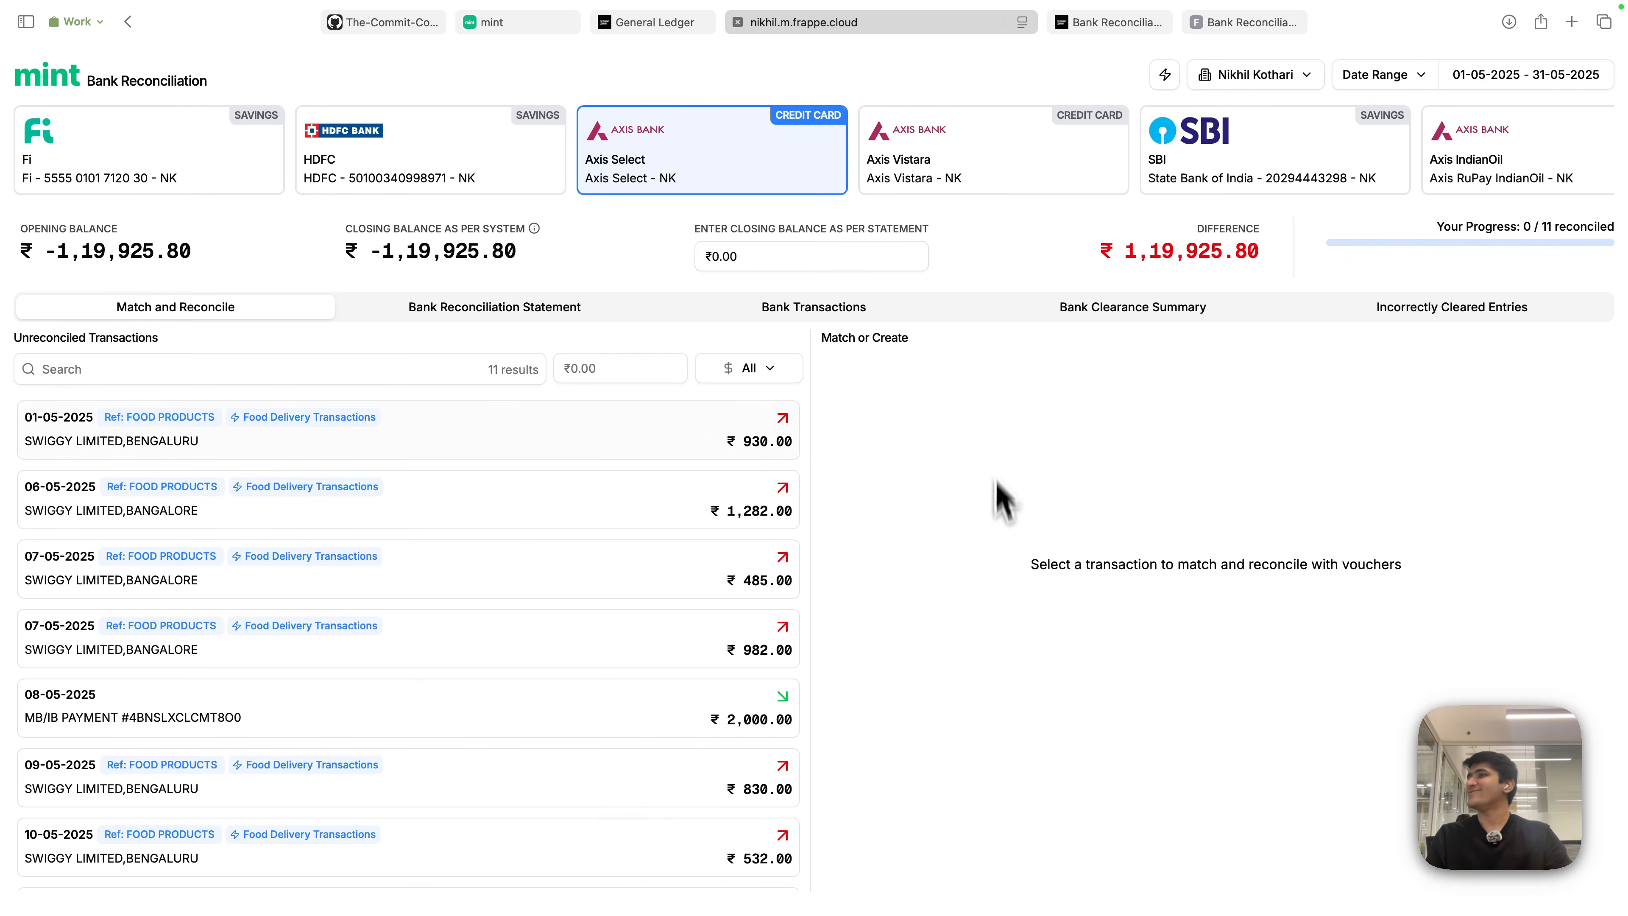
- Switch to the HDFC account and select the 22-05-2025 ₹99 Apple Media Services refund
left_click(662, 452)
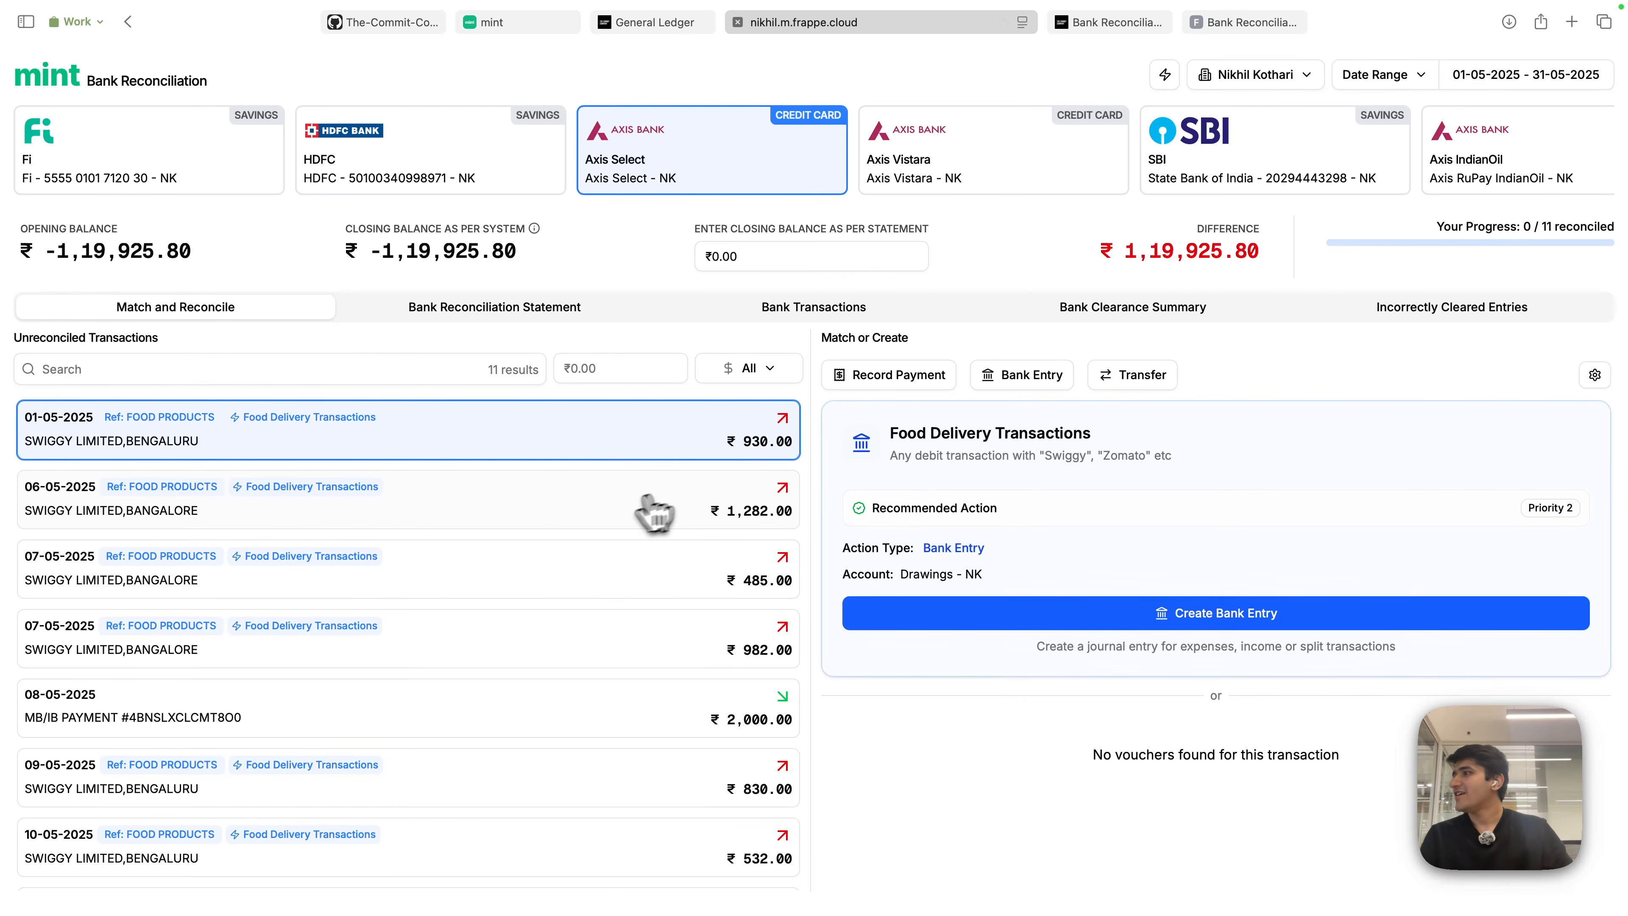
scroll(551, 565, "down", 10)
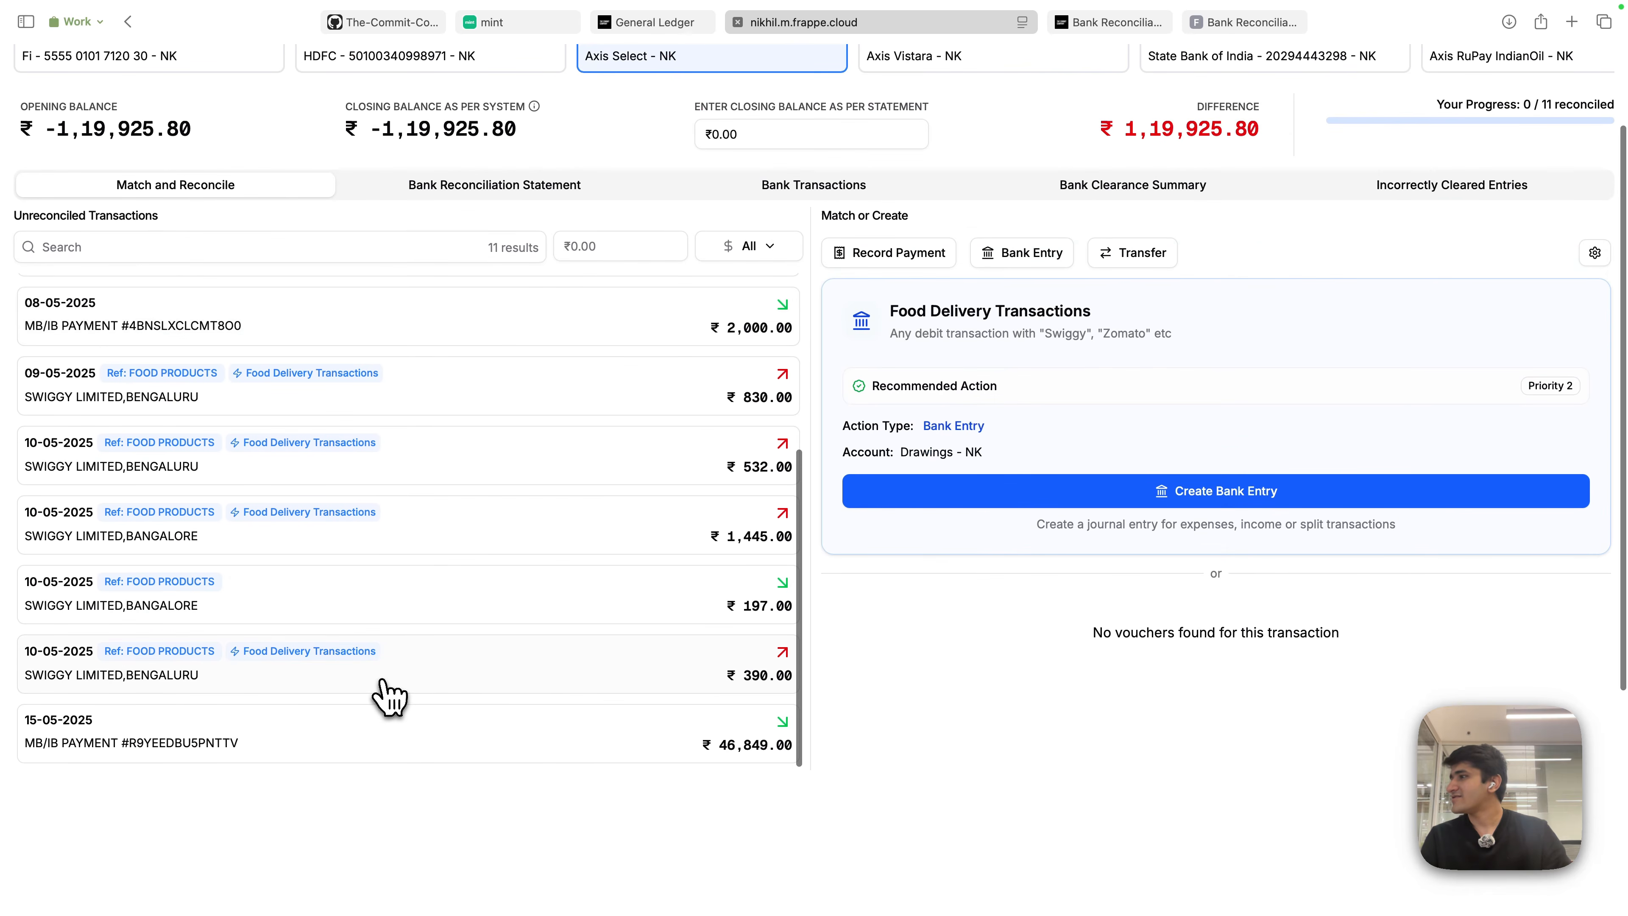
scroll(388, 641, "up", 10)
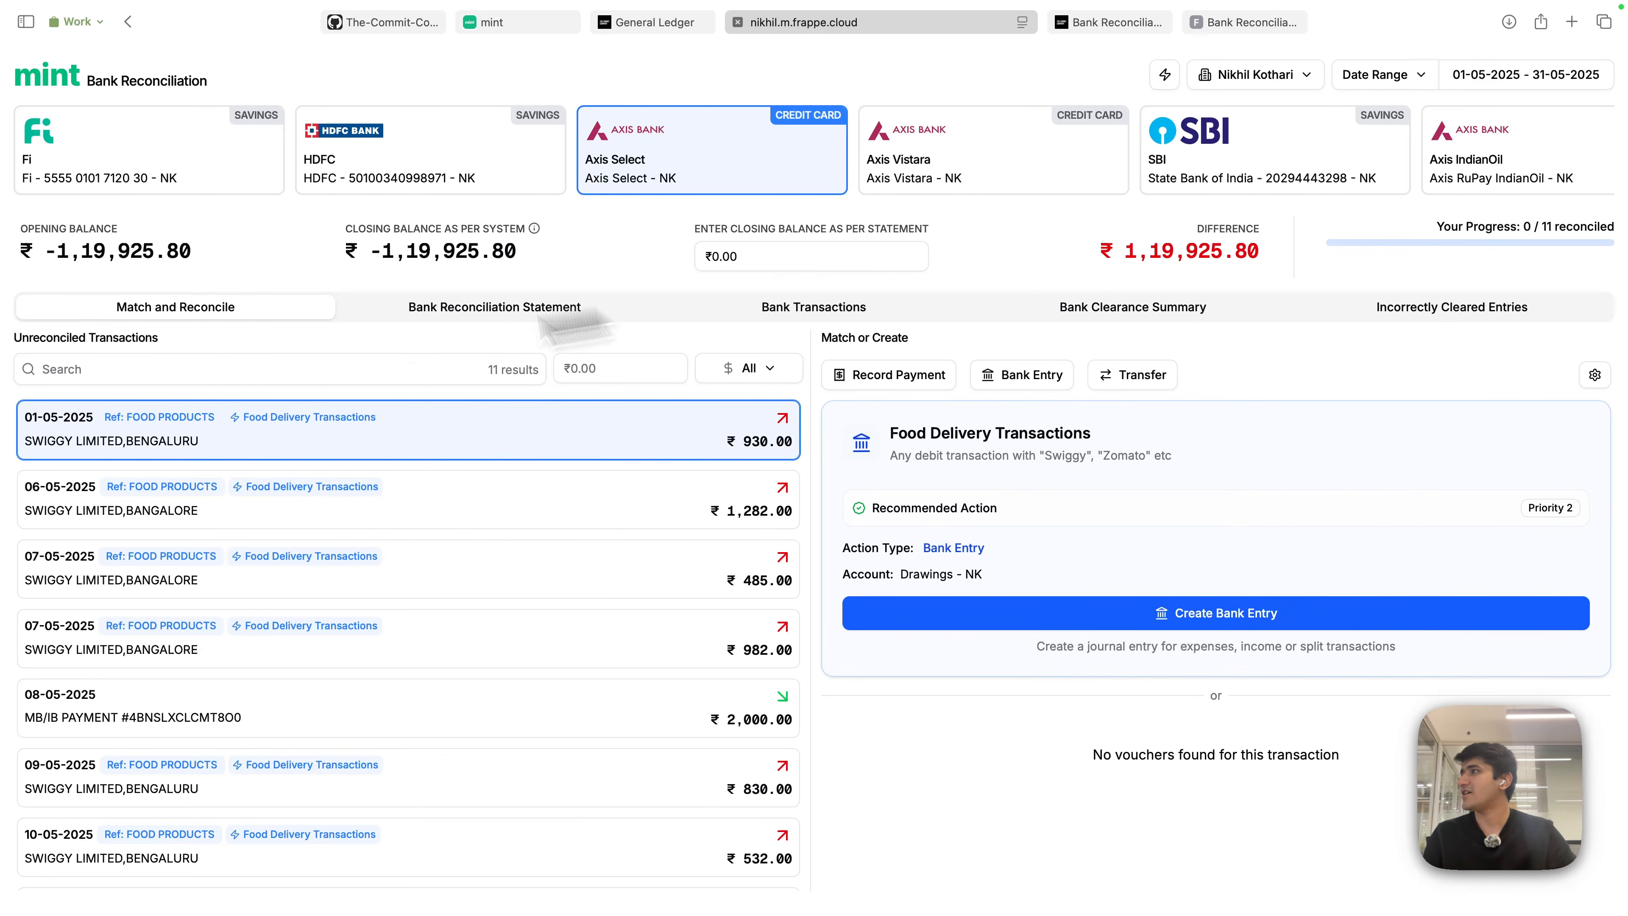
left_click(387, 168)
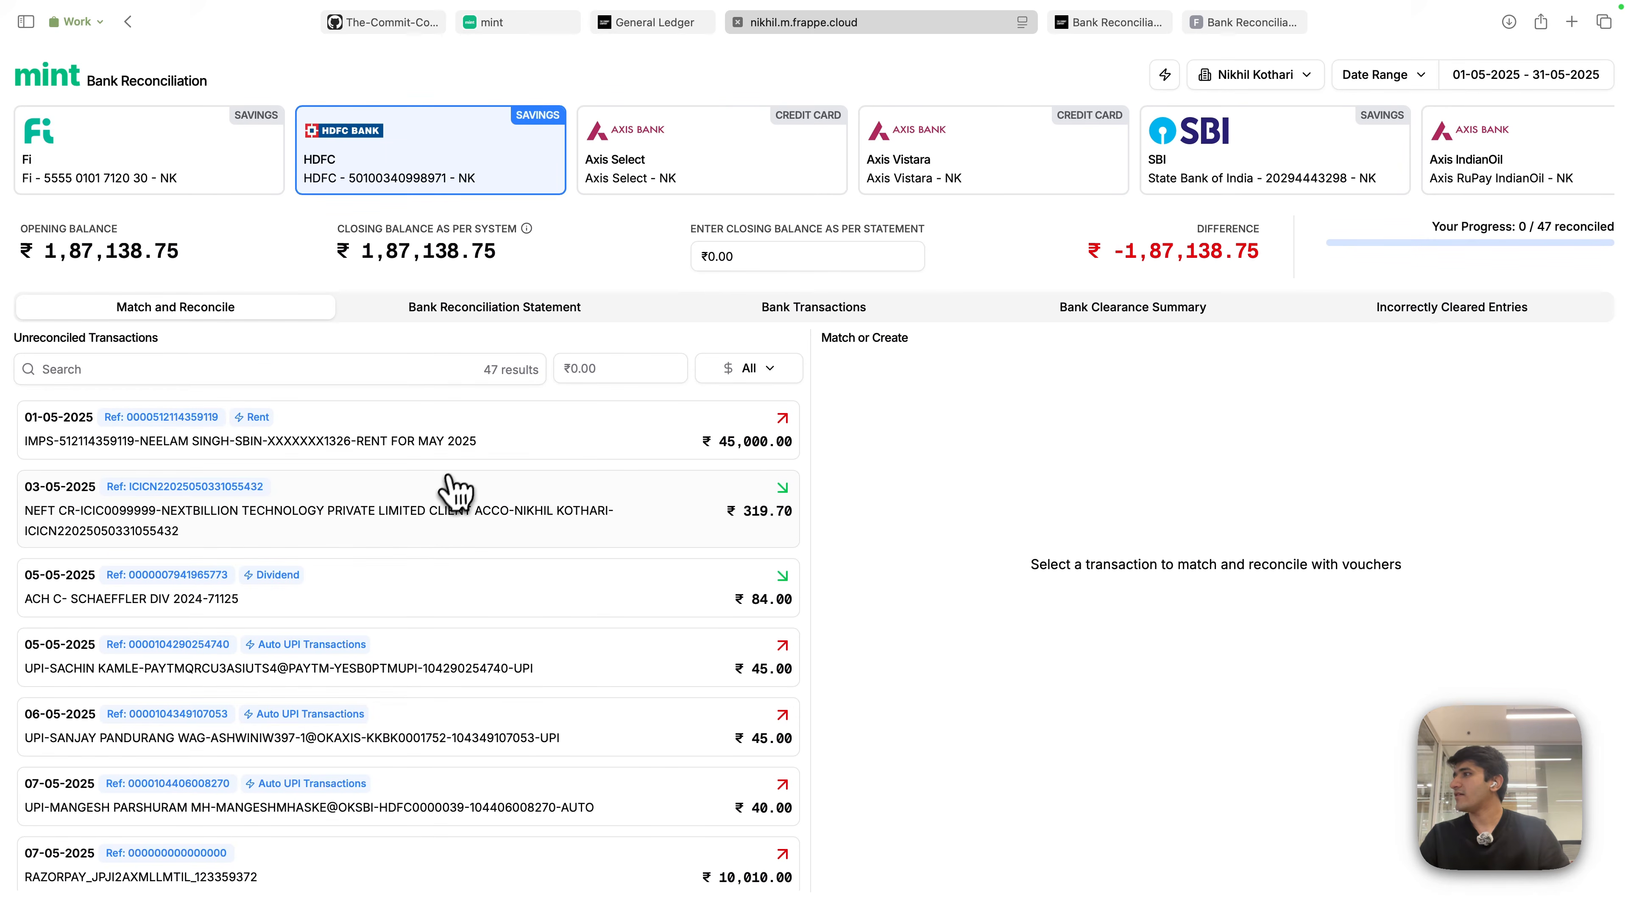
left_click(466, 547)
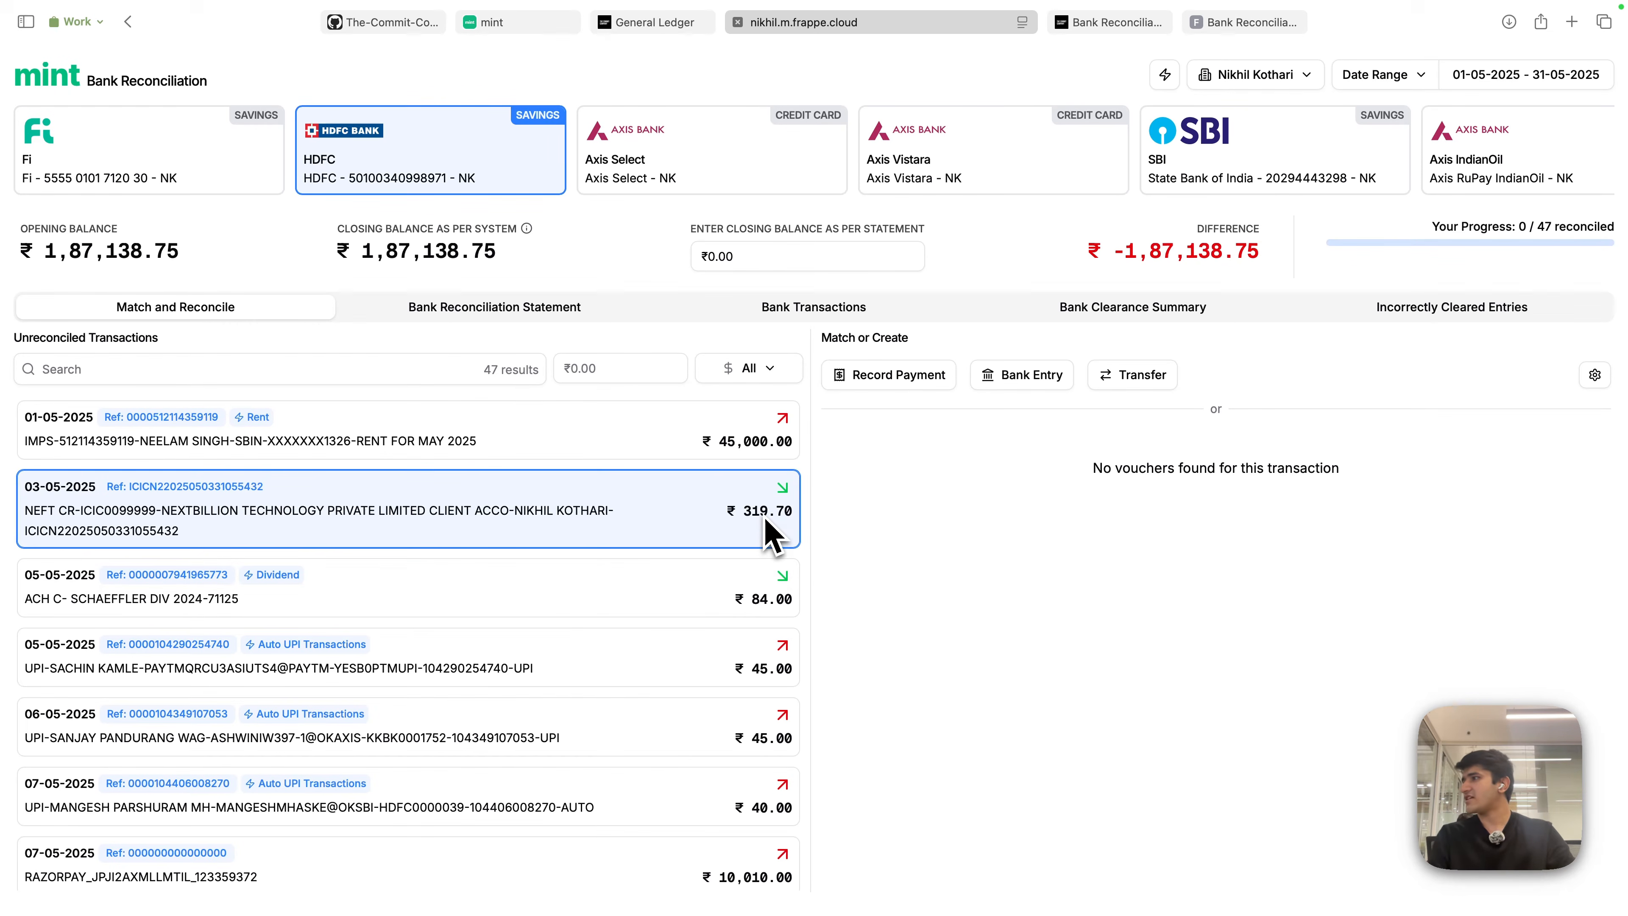
scroll(600, 635, "down", 5)
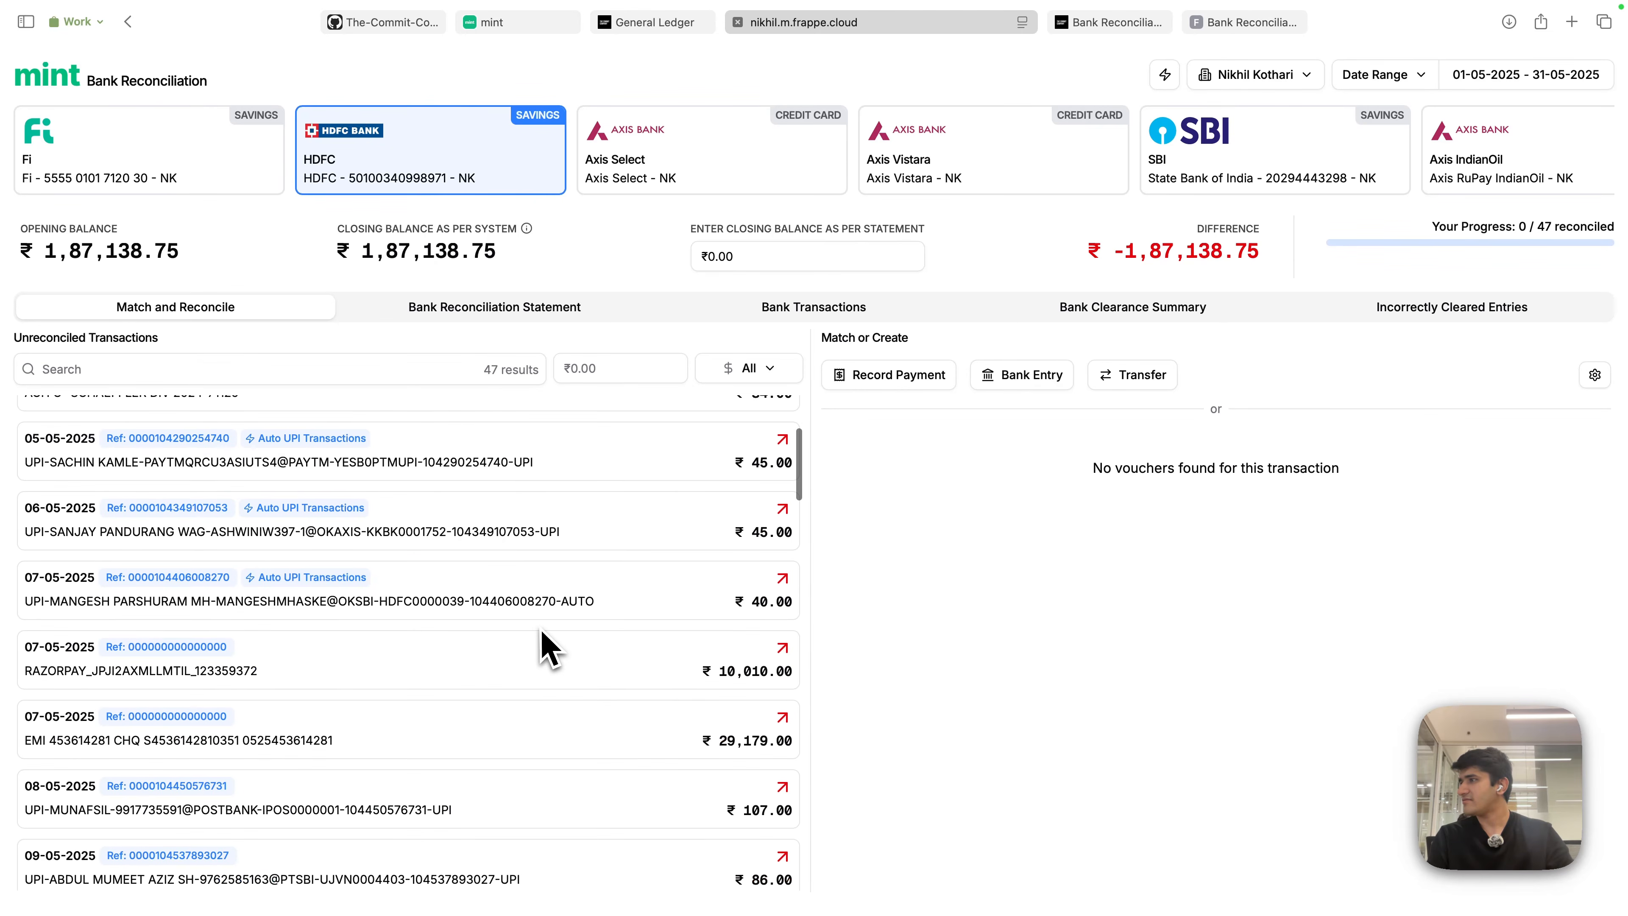
scroll(494, 681, "down", 2)
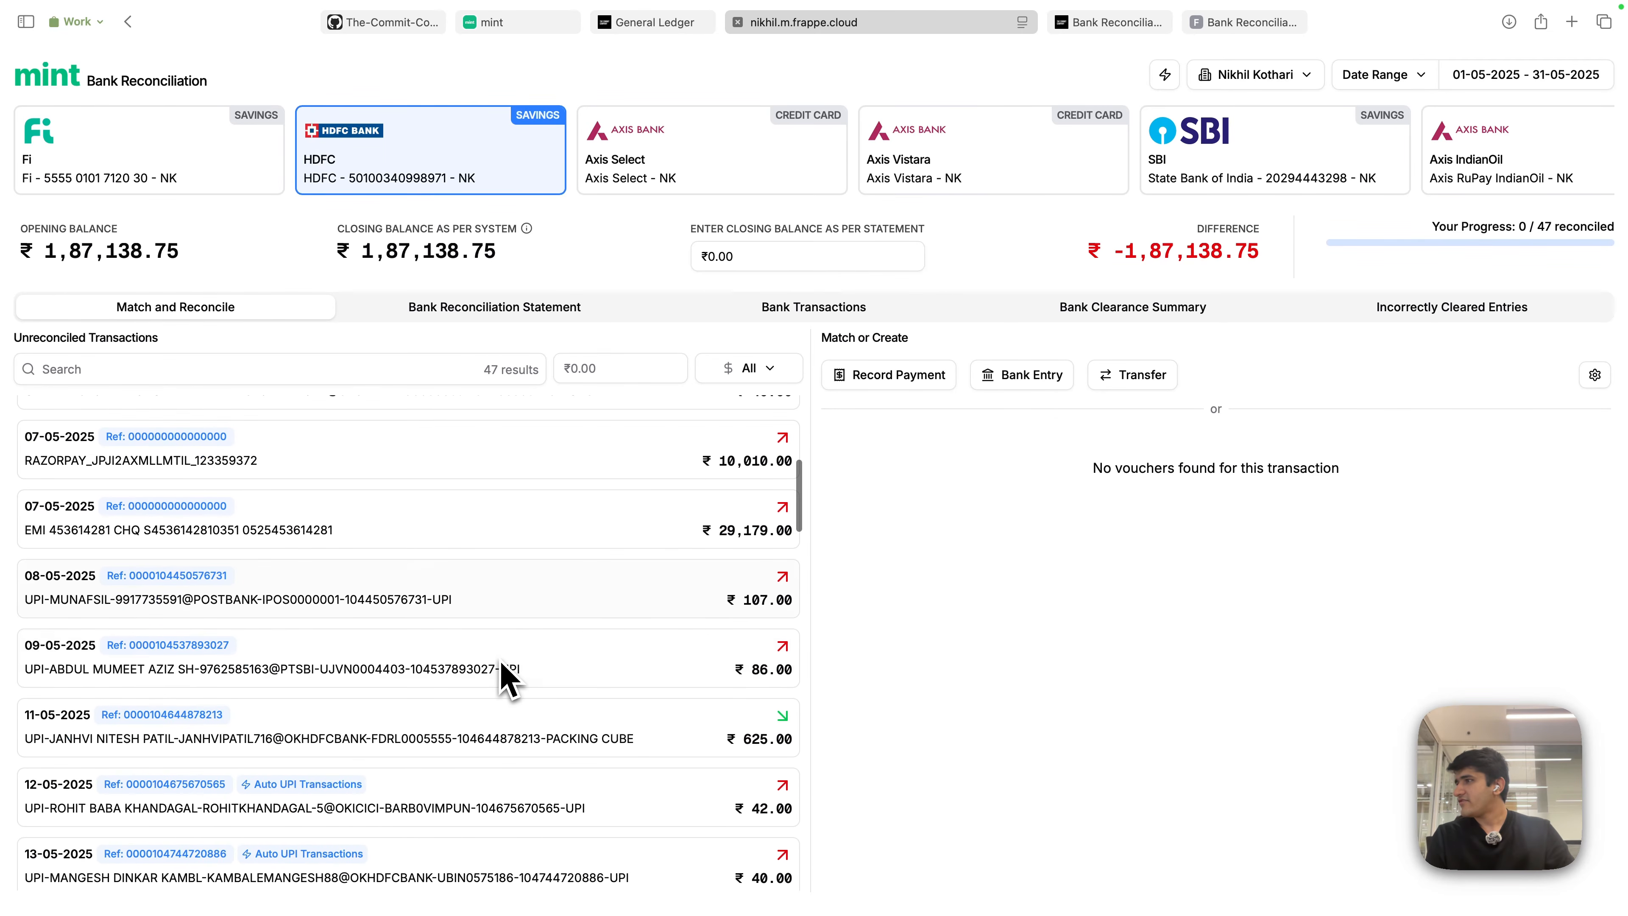
scroll(506, 679, "down", 7)
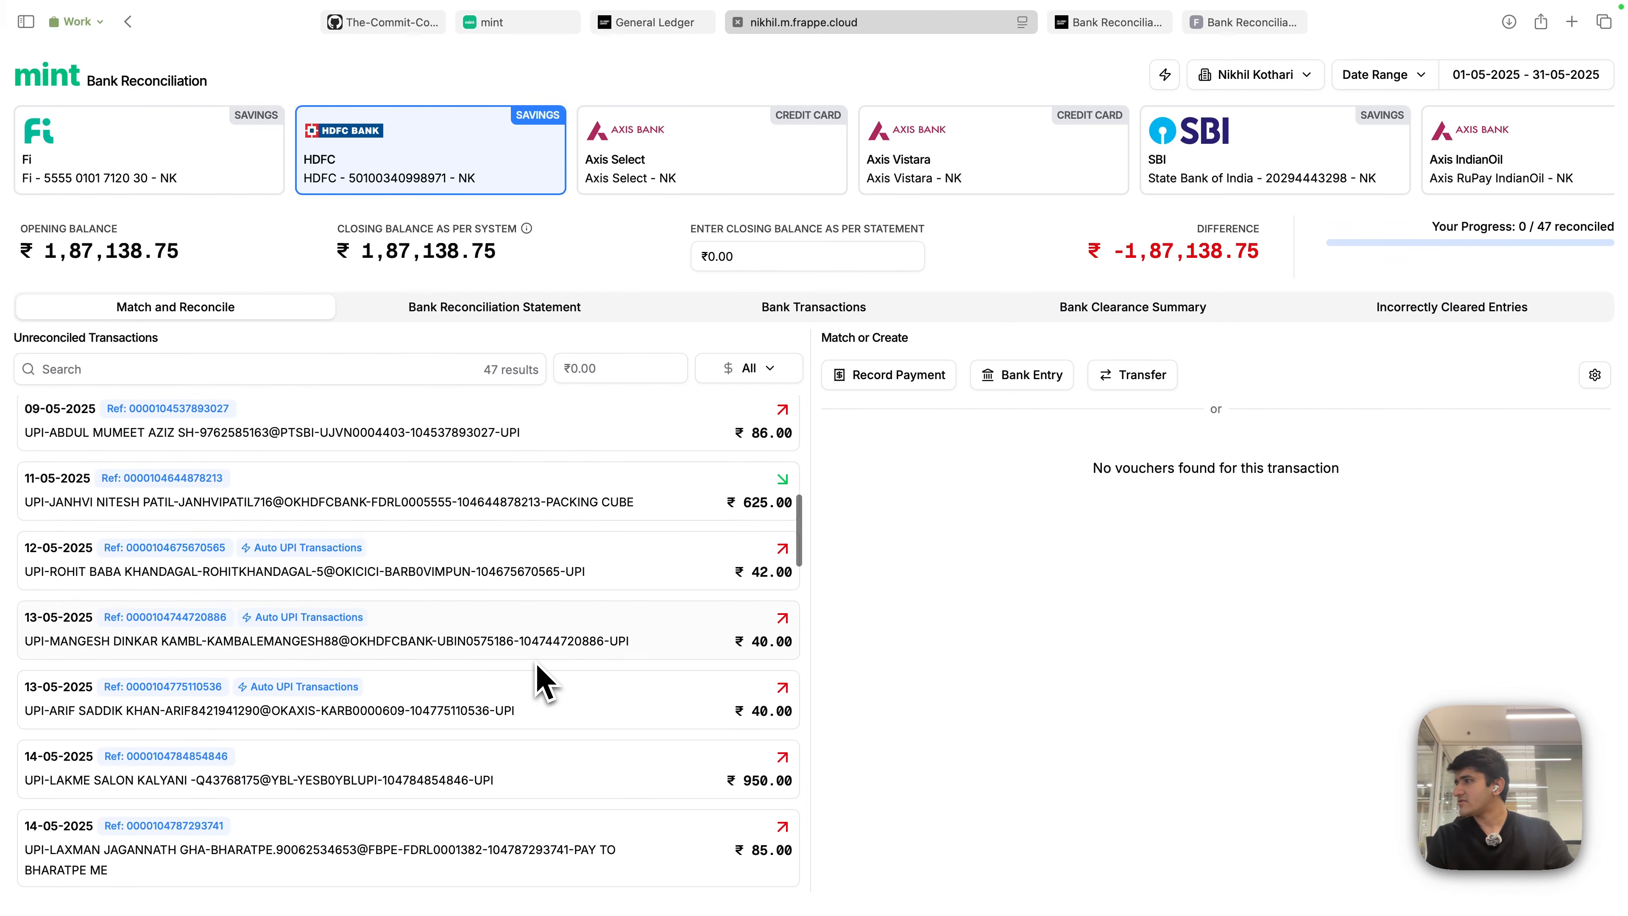
scroll(543, 684, "down", 10)
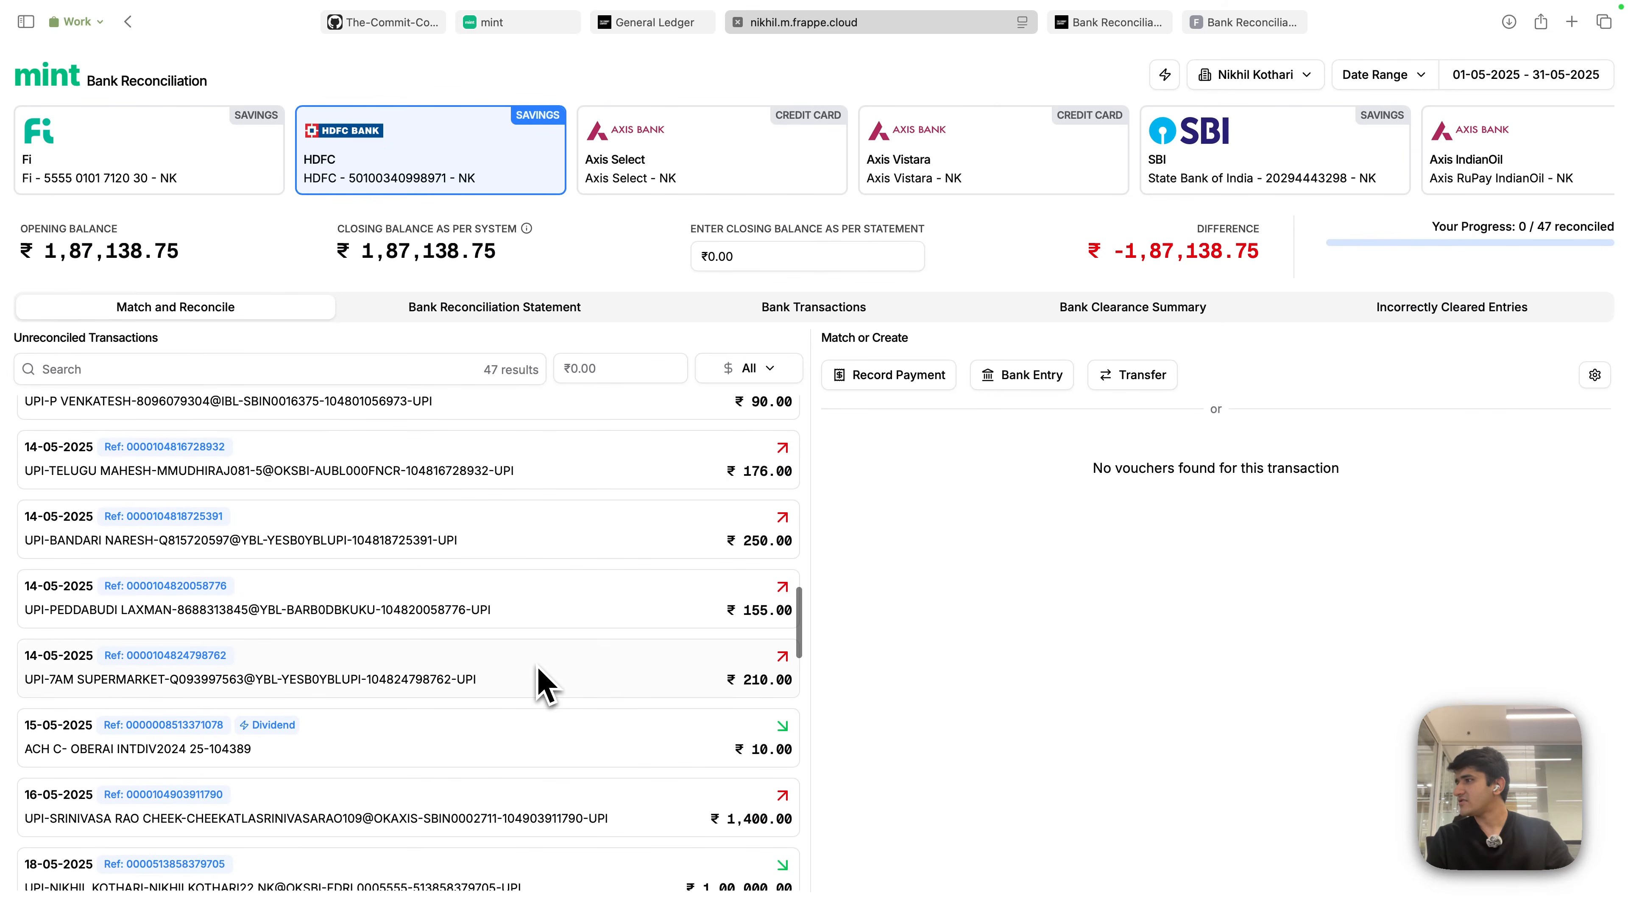
scroll(544, 700, "down", 15)
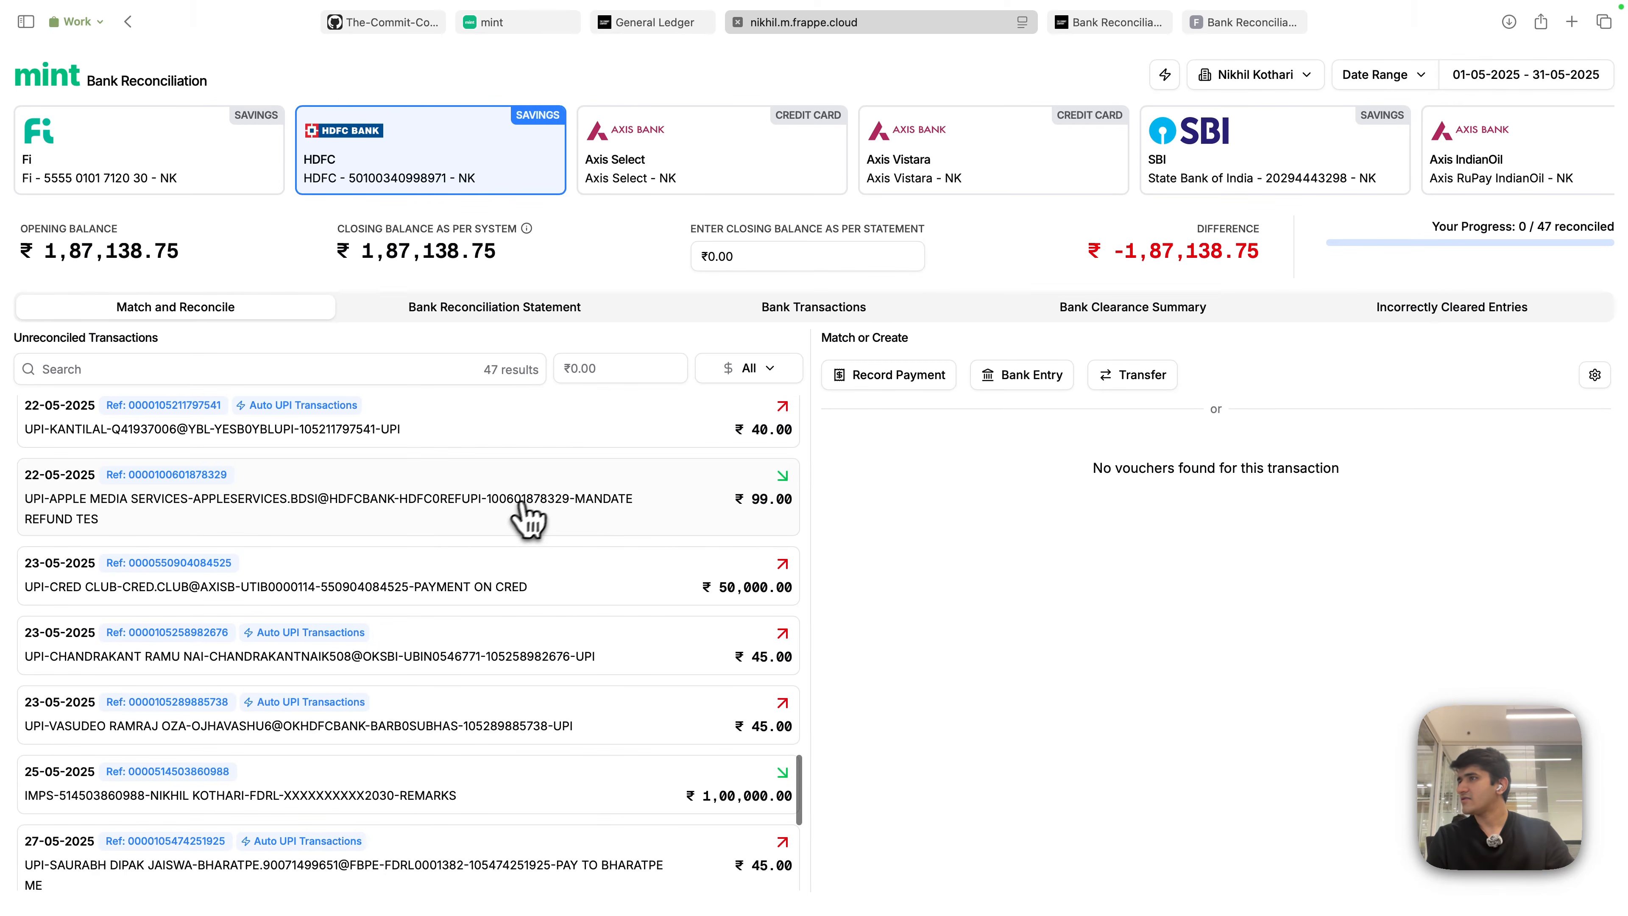
left_click(550, 523)
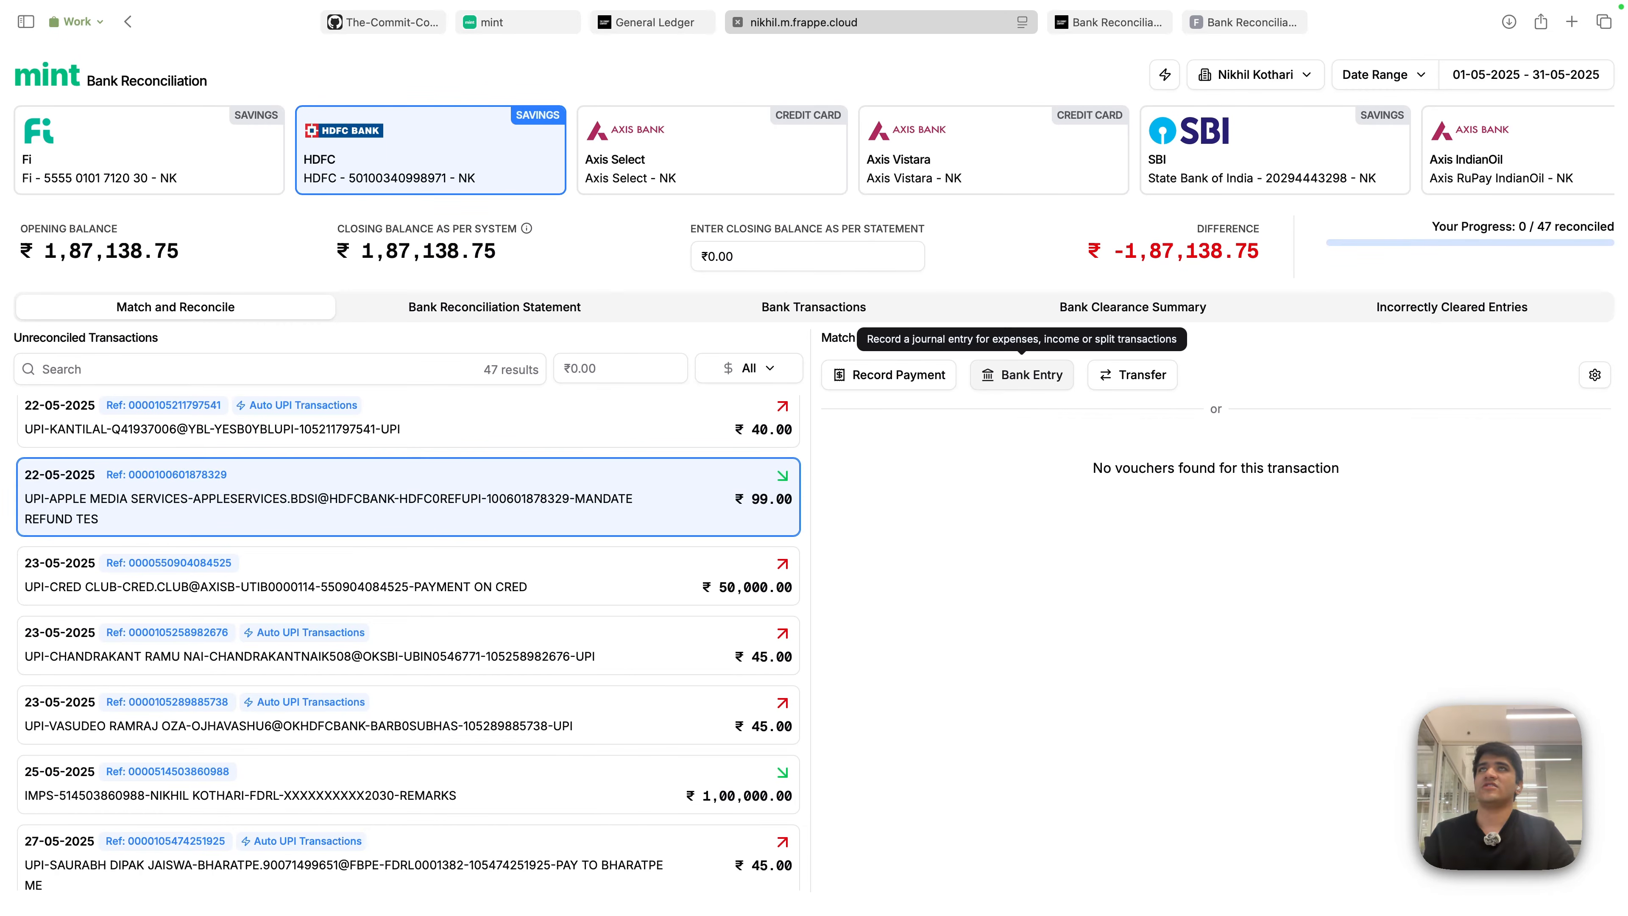
- Start a bank entry booking ₹50 of the Apple refund to Computer Software - NK
left_click(1022, 374)
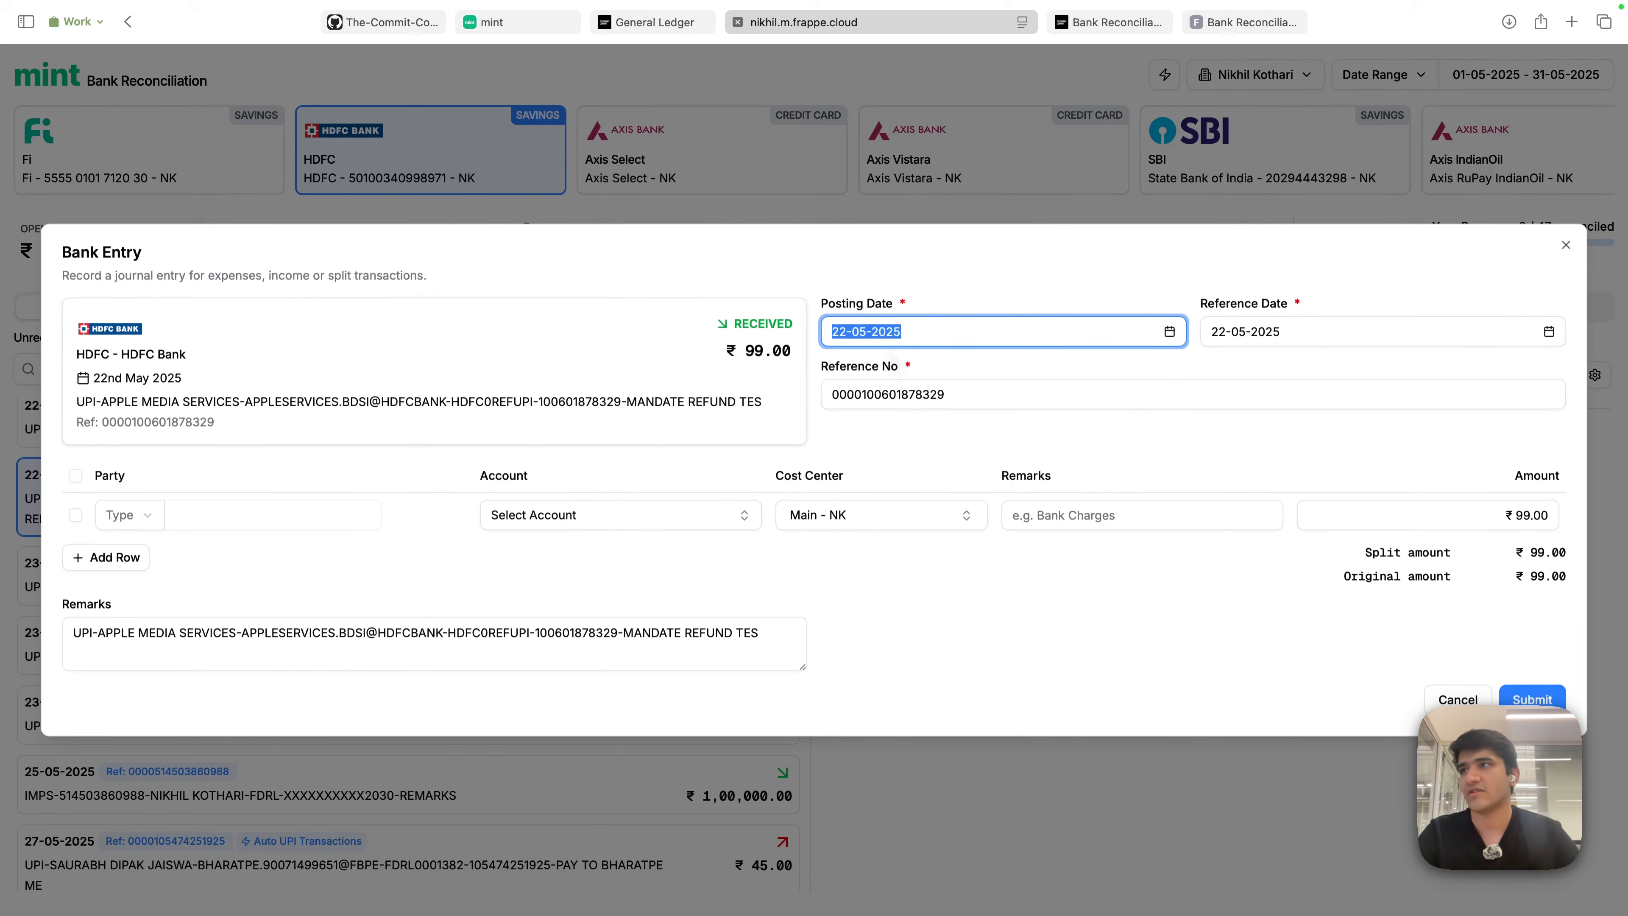
left_click(892, 449)
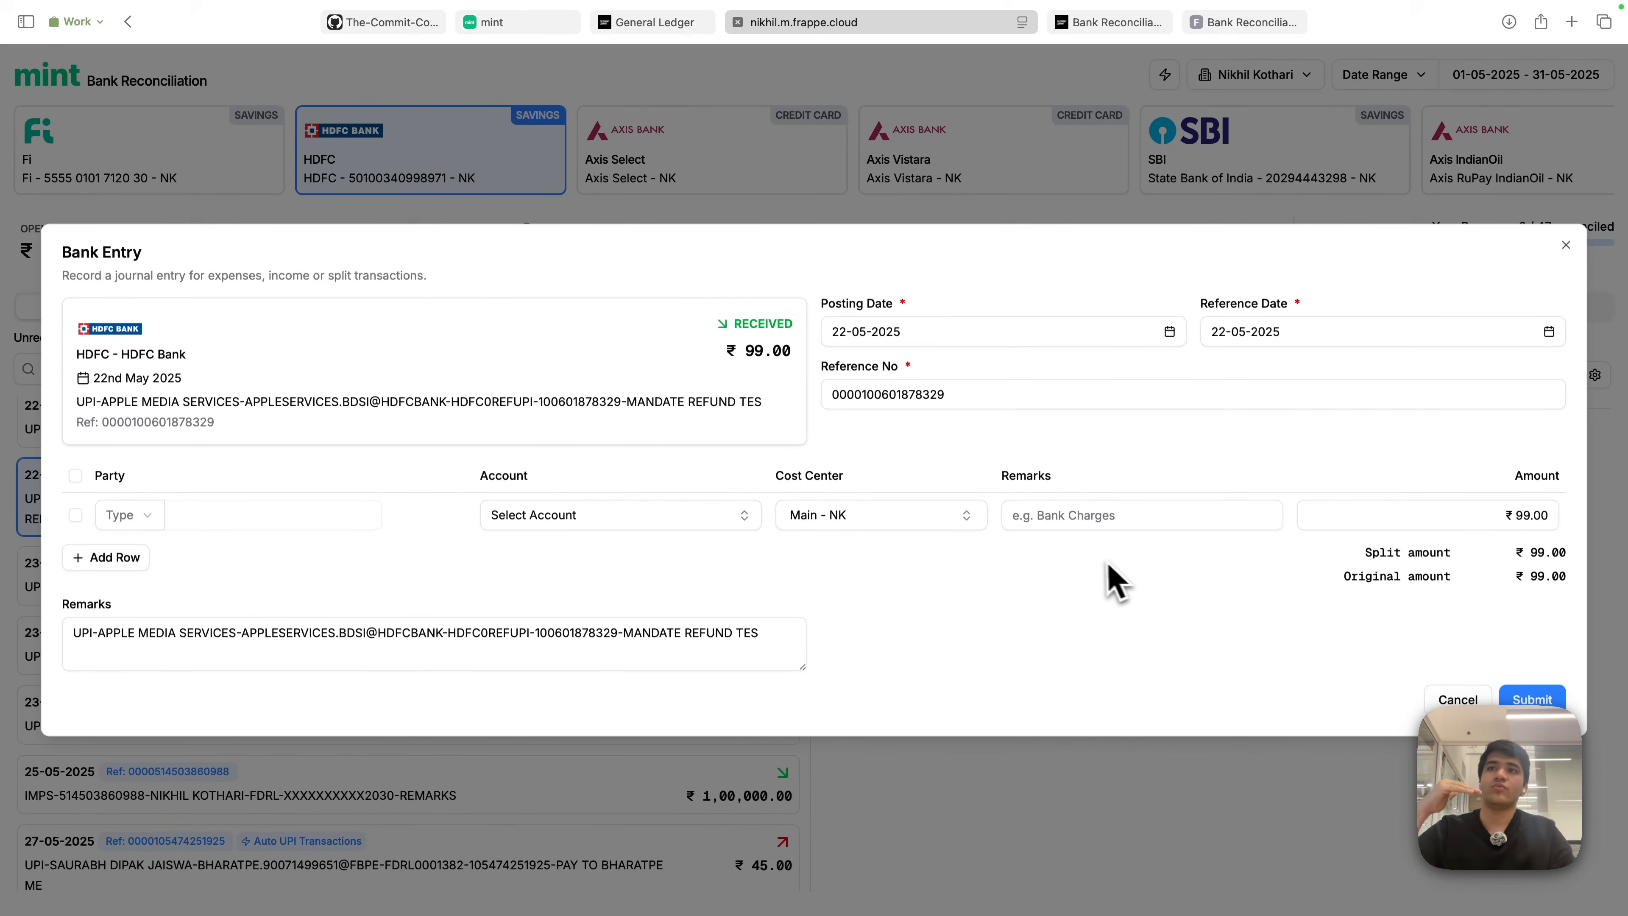
left_click(617, 532)
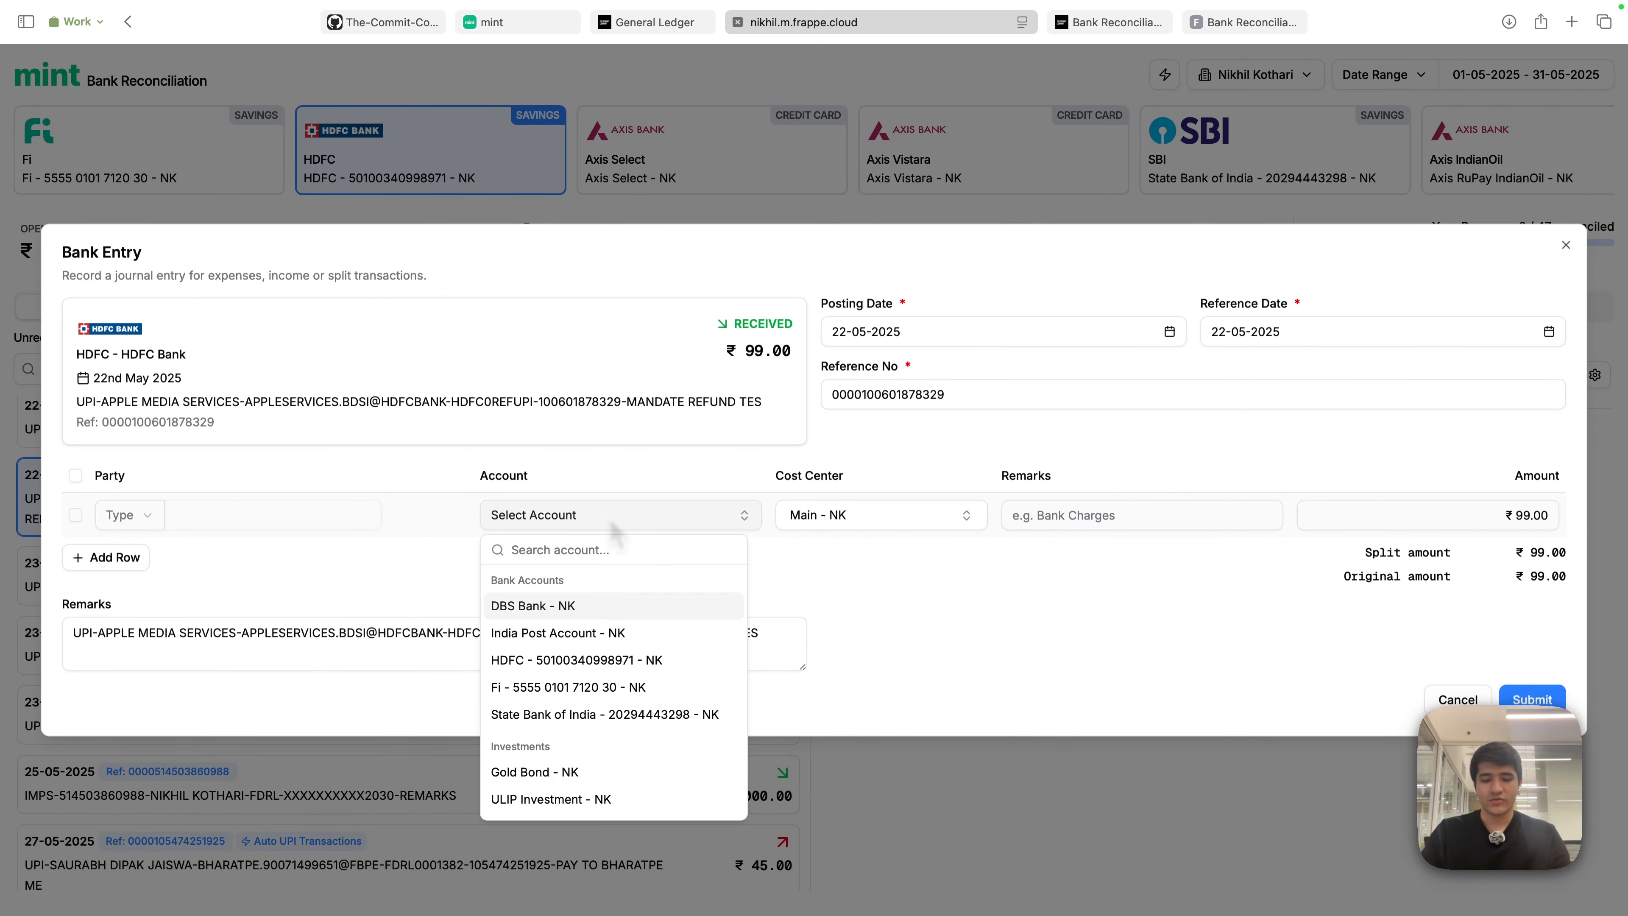
type("software")
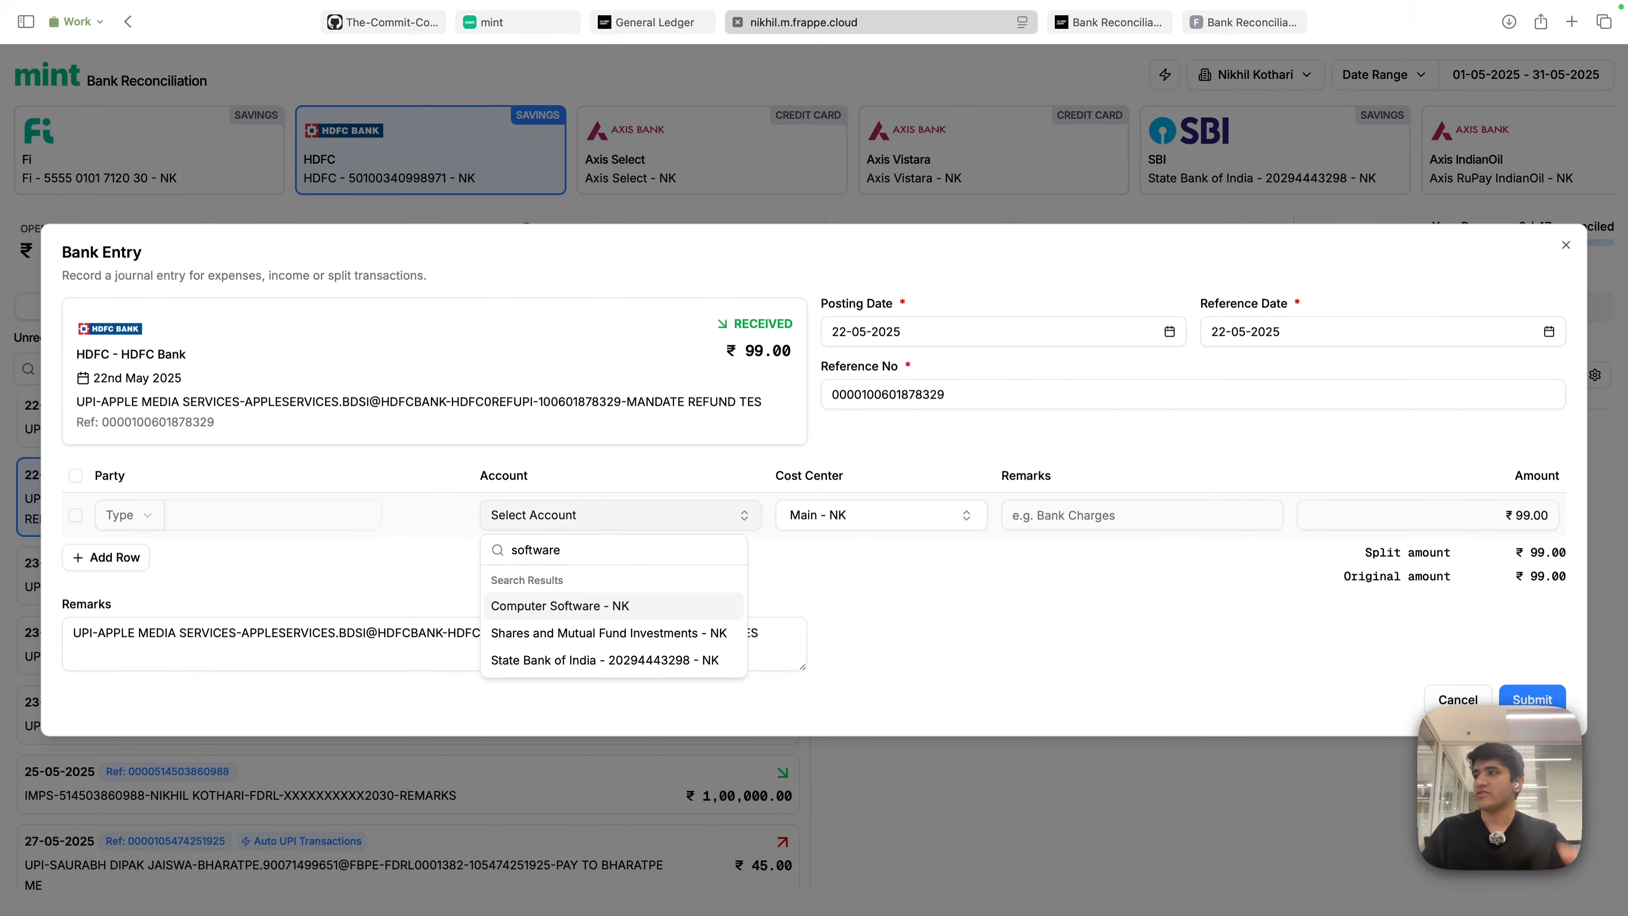
left_click(538, 615)
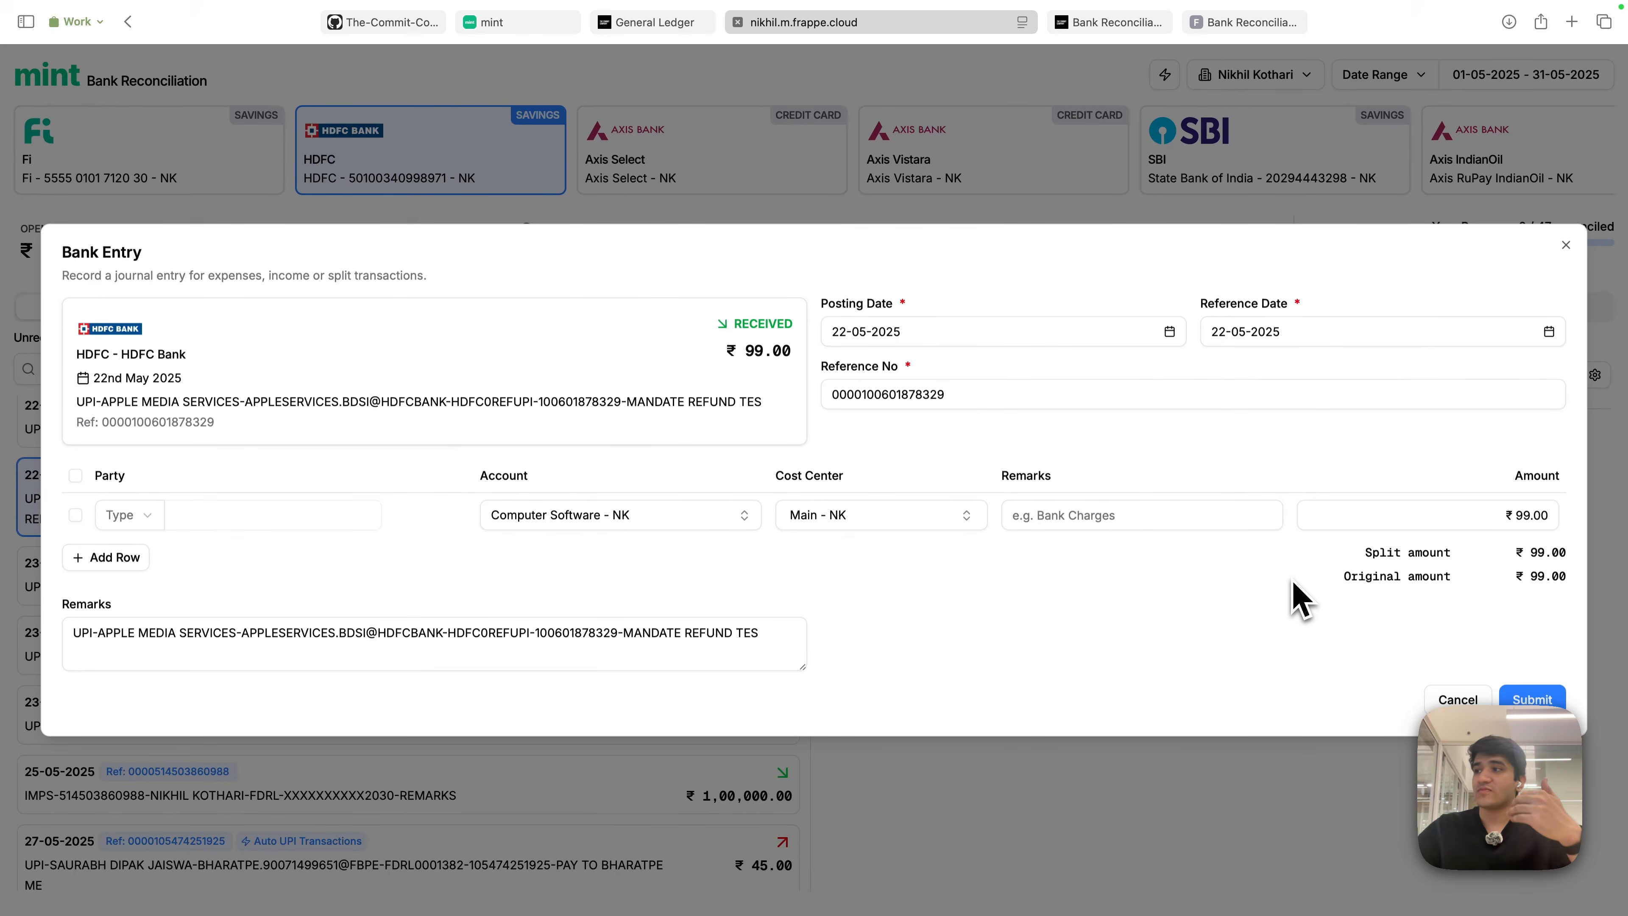
left_click(1471, 519)
type("50")
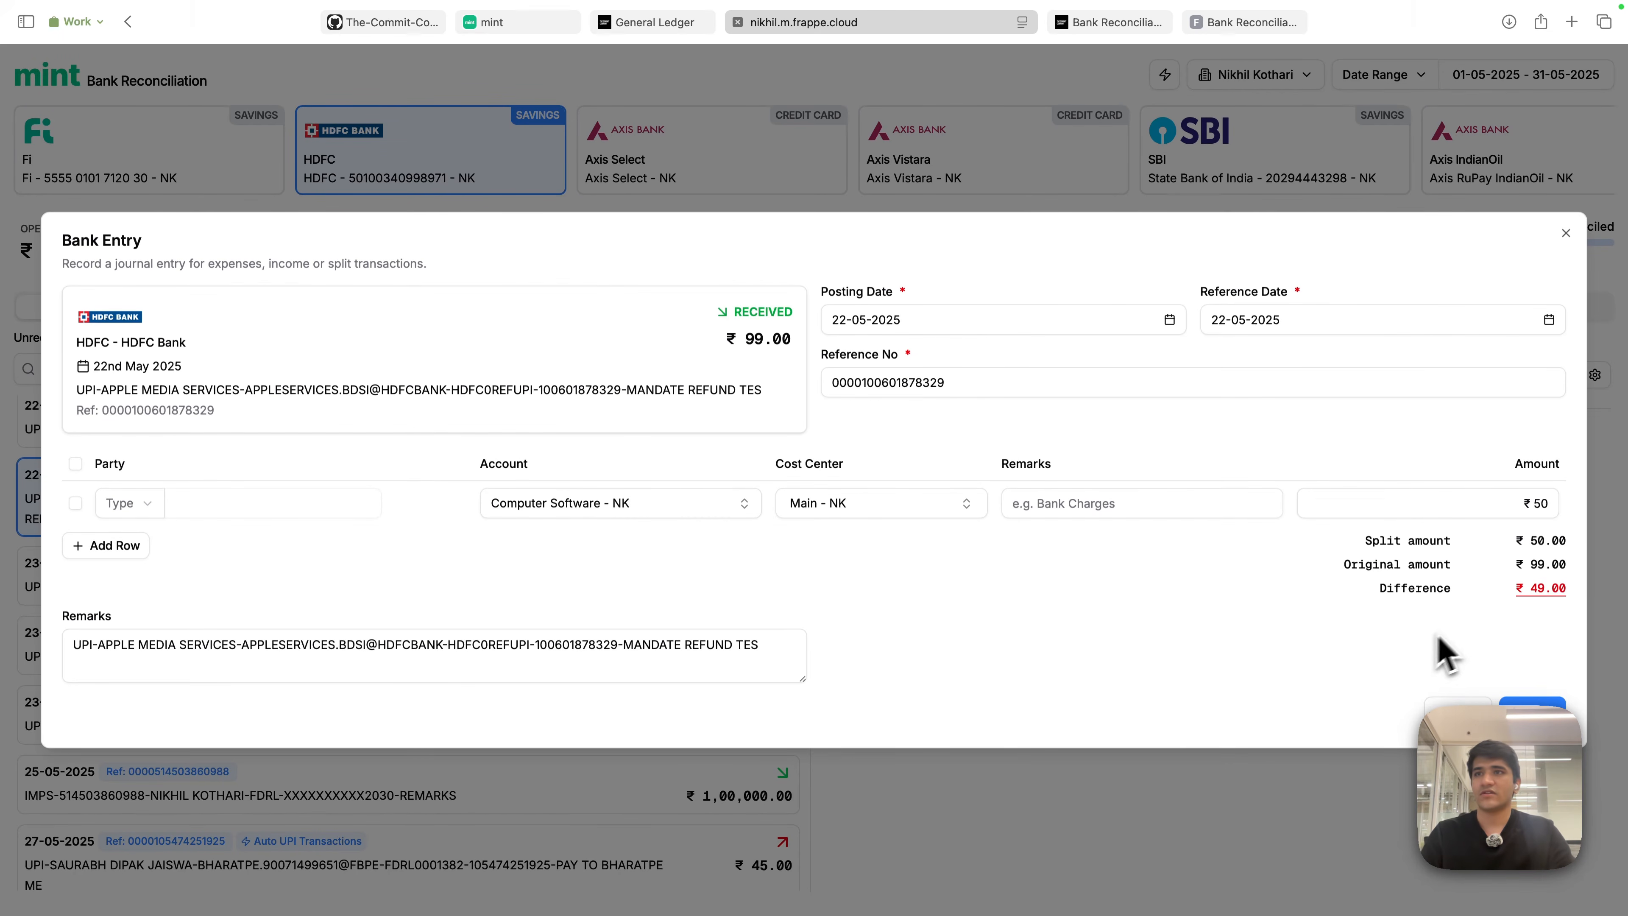
- Try a ₹49 Miscellaneous Expenses - NK split row, delete it, and set the amount back to 99
left_click(1551, 590)
left_click(638, 542)
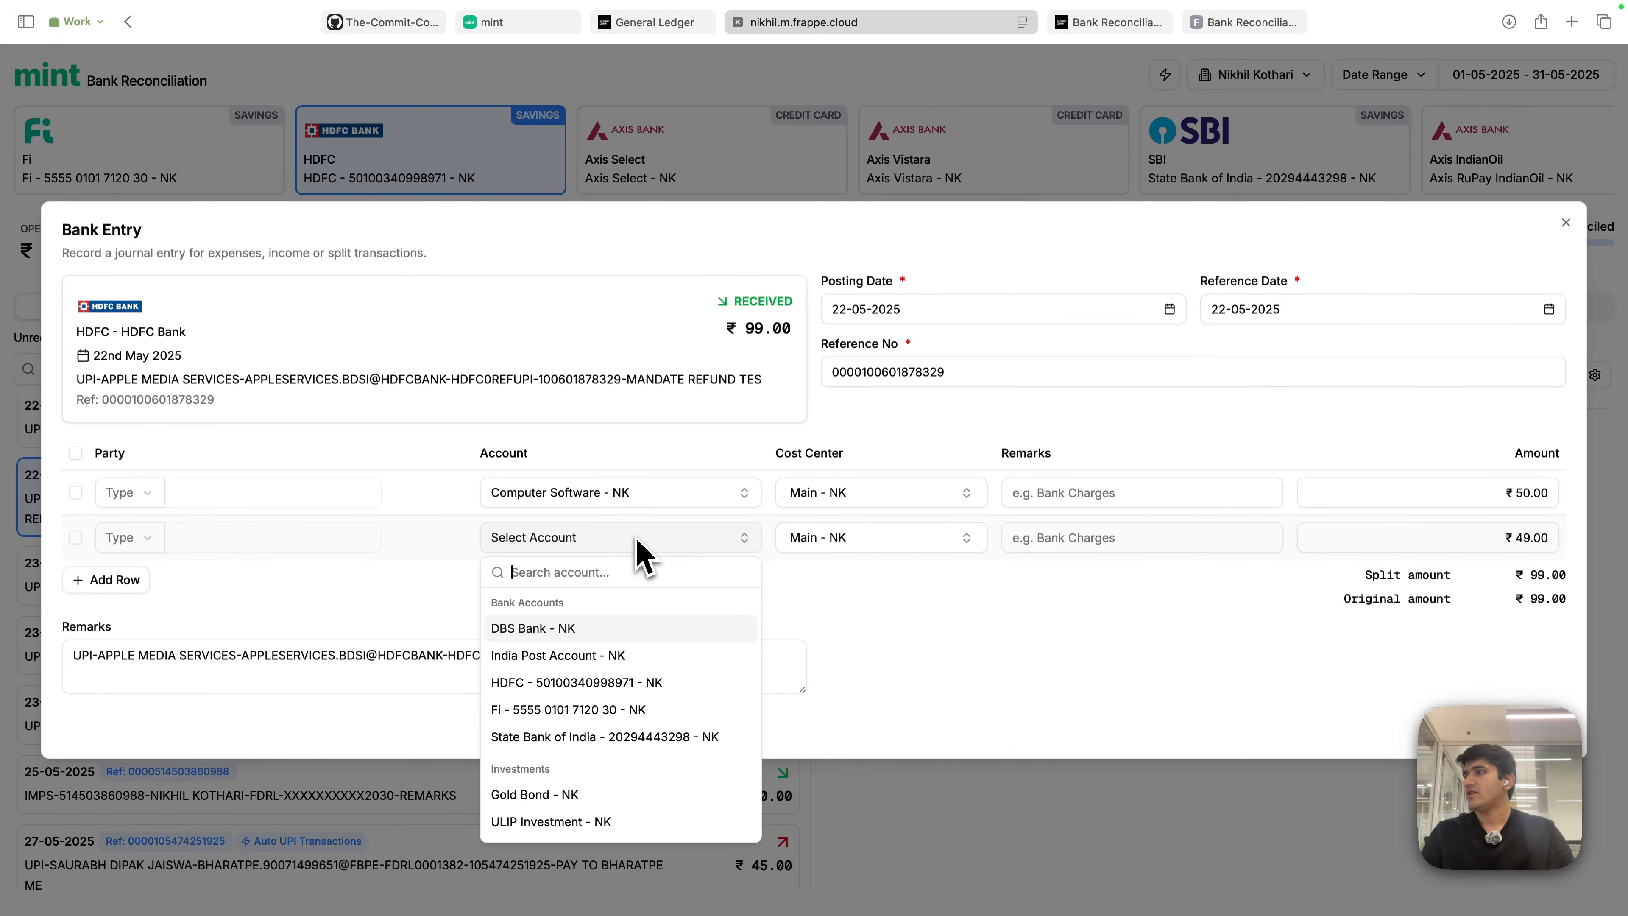
type("mis")
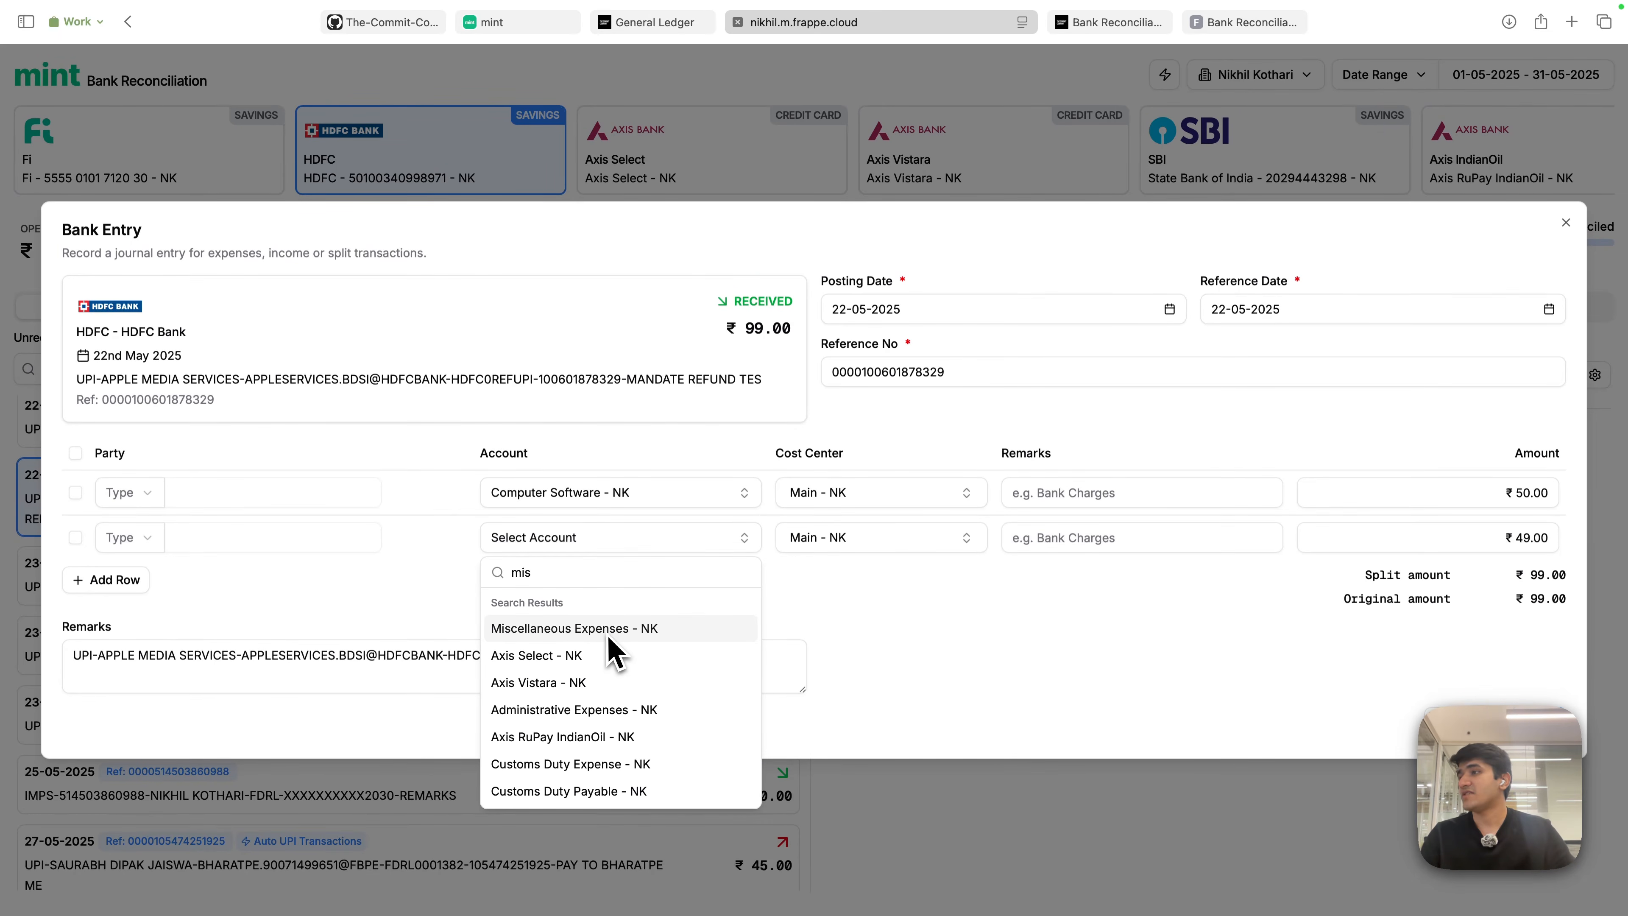
key("Return")
left_click(1118, 606)
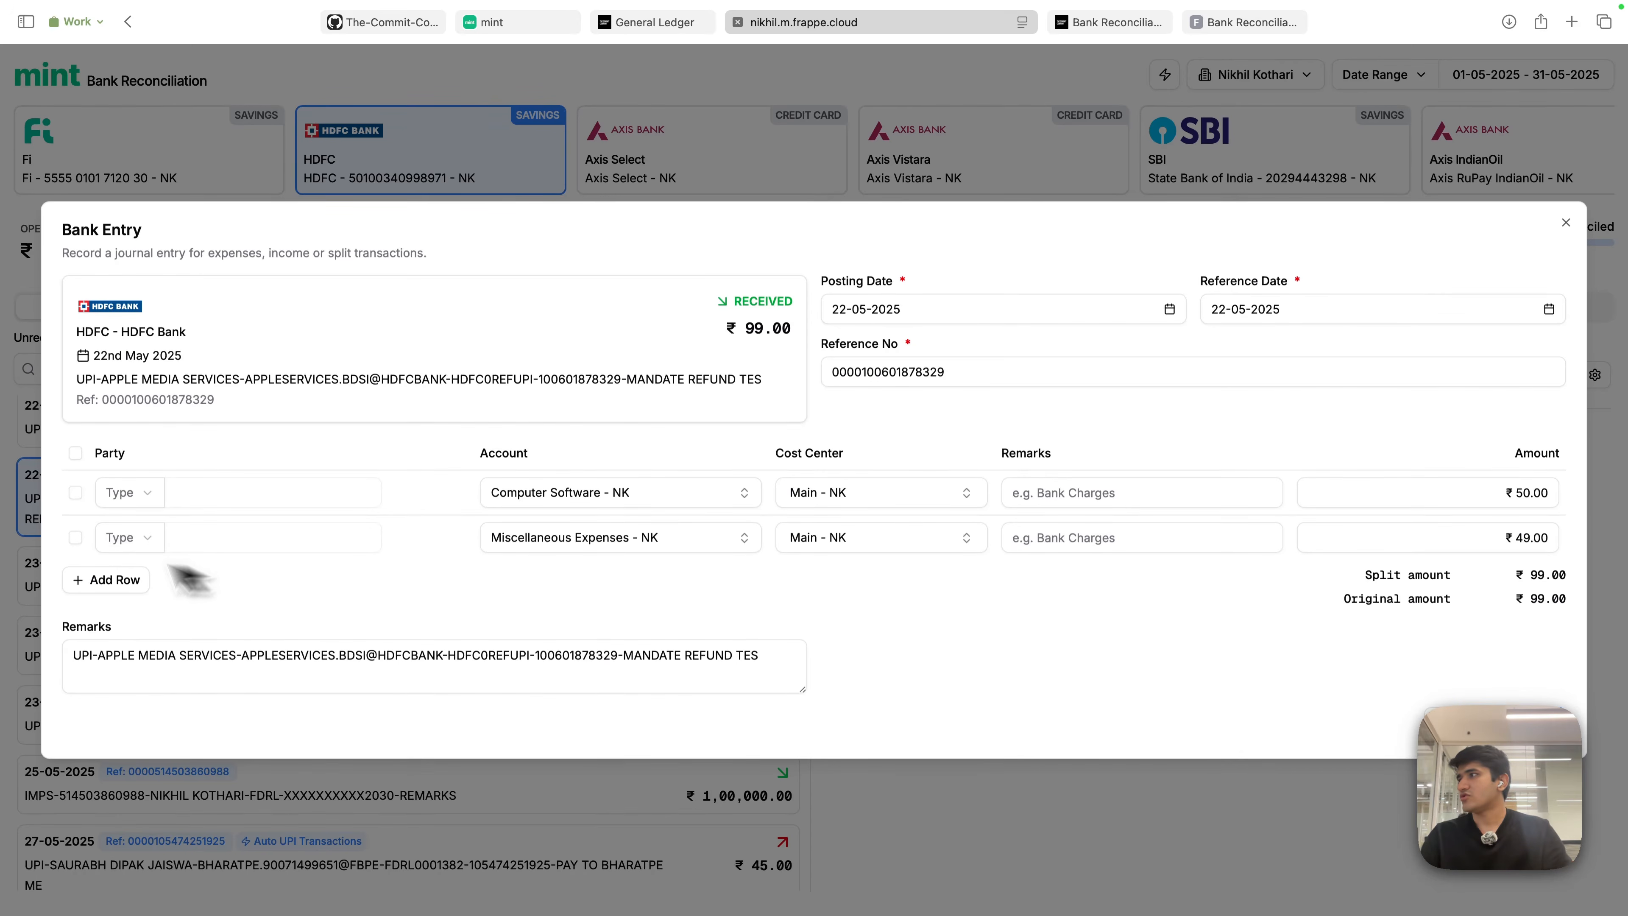
left_click(76, 539)
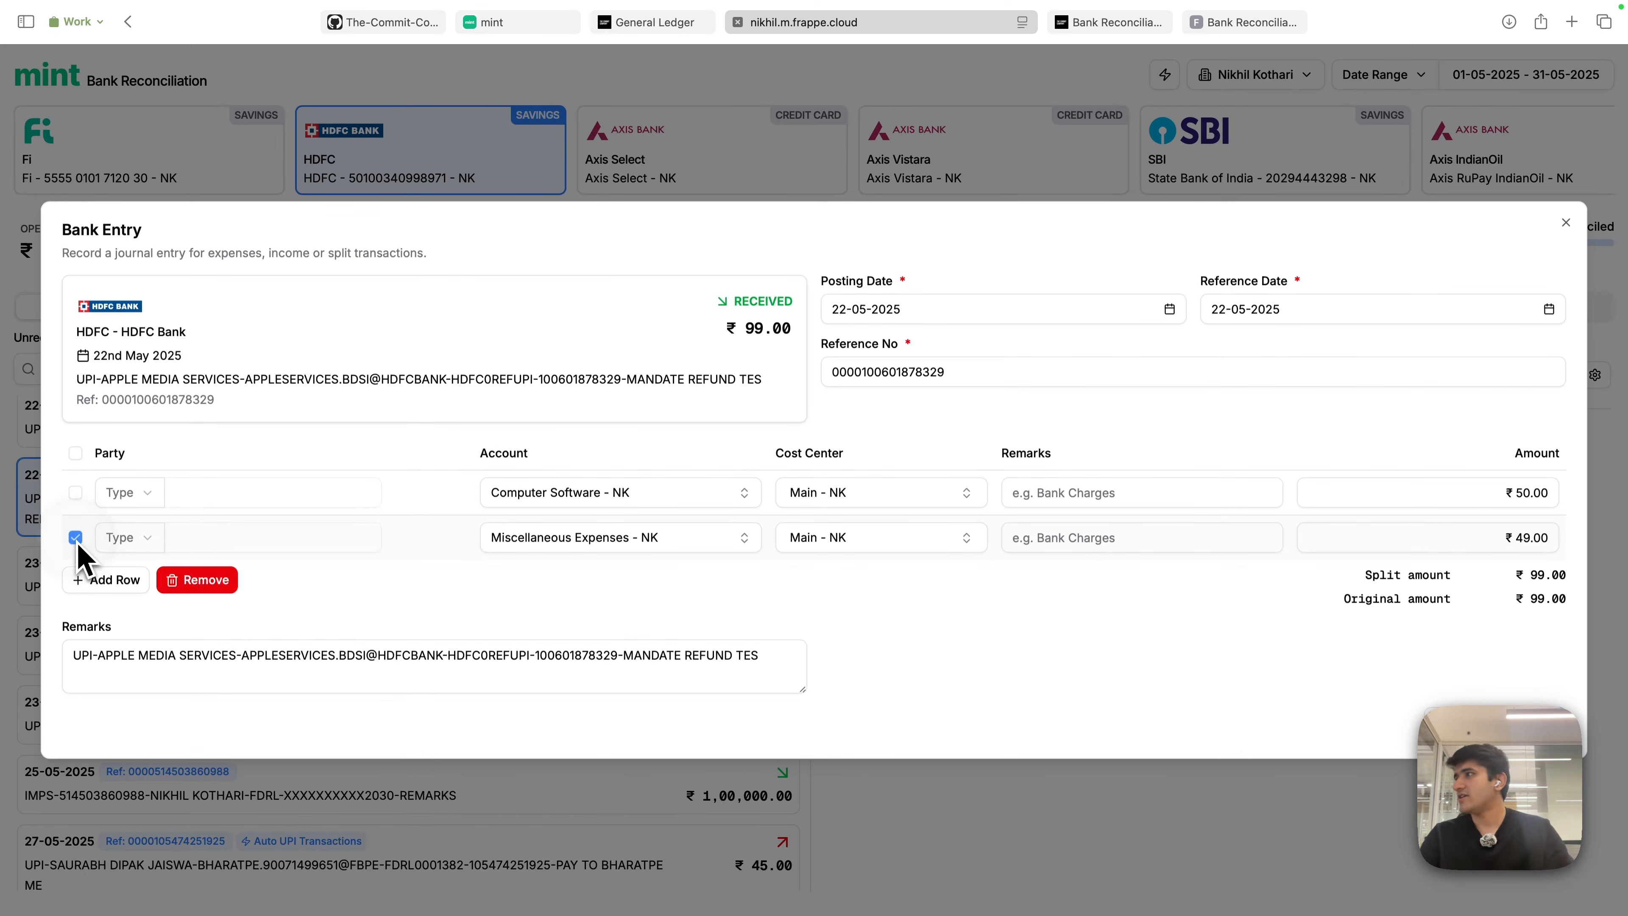
left_click(193, 580)
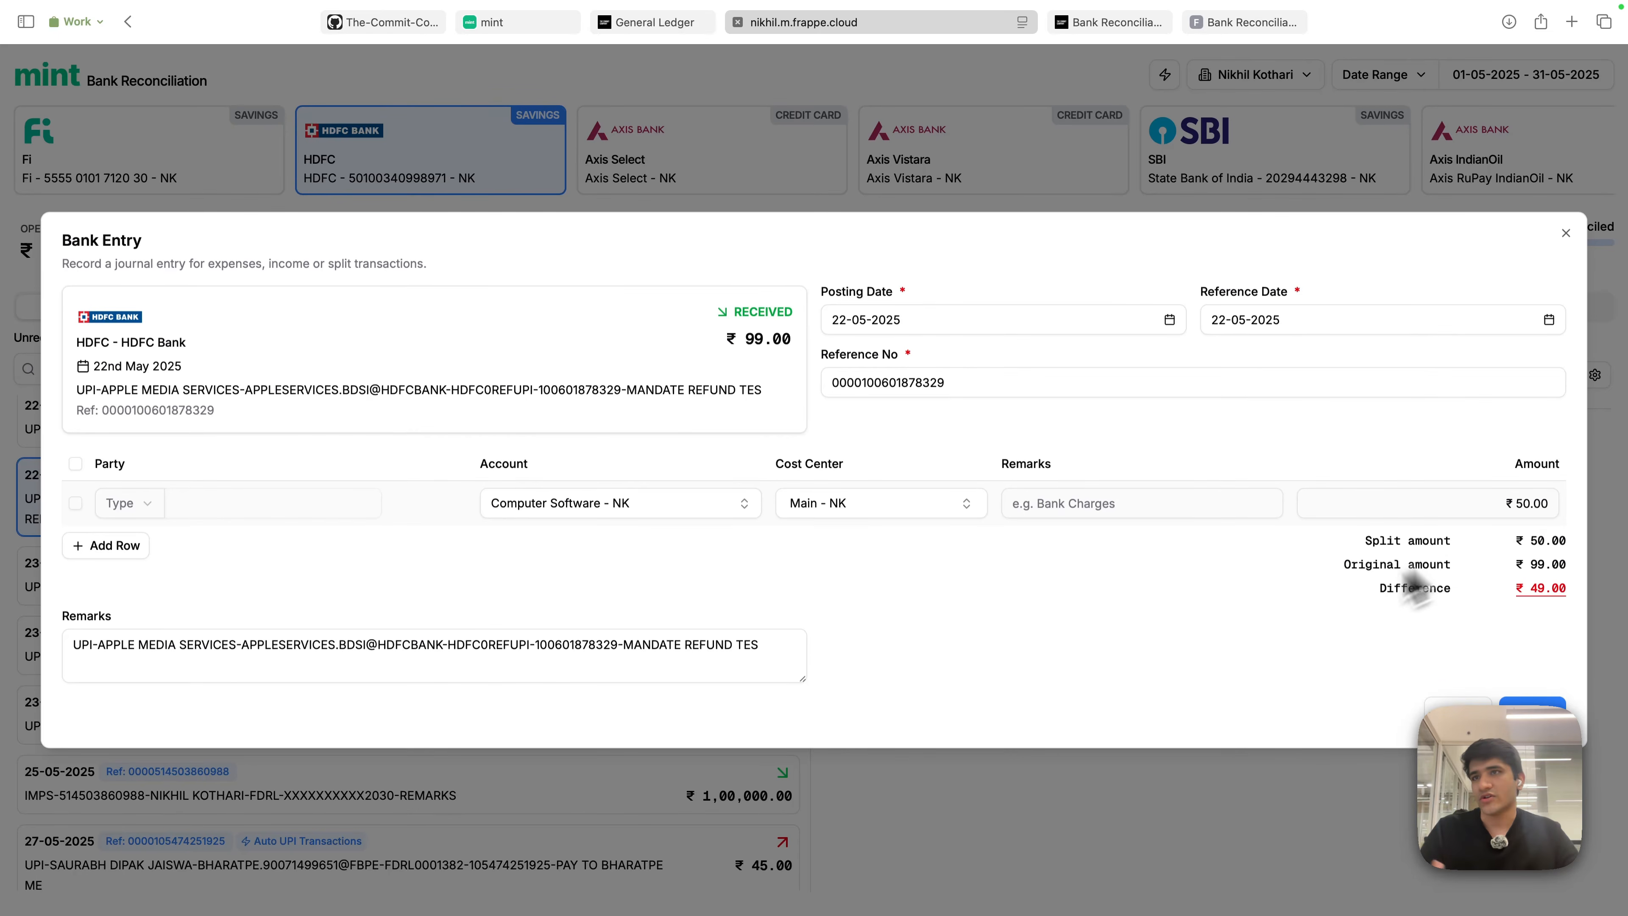
left_click(1451, 511)
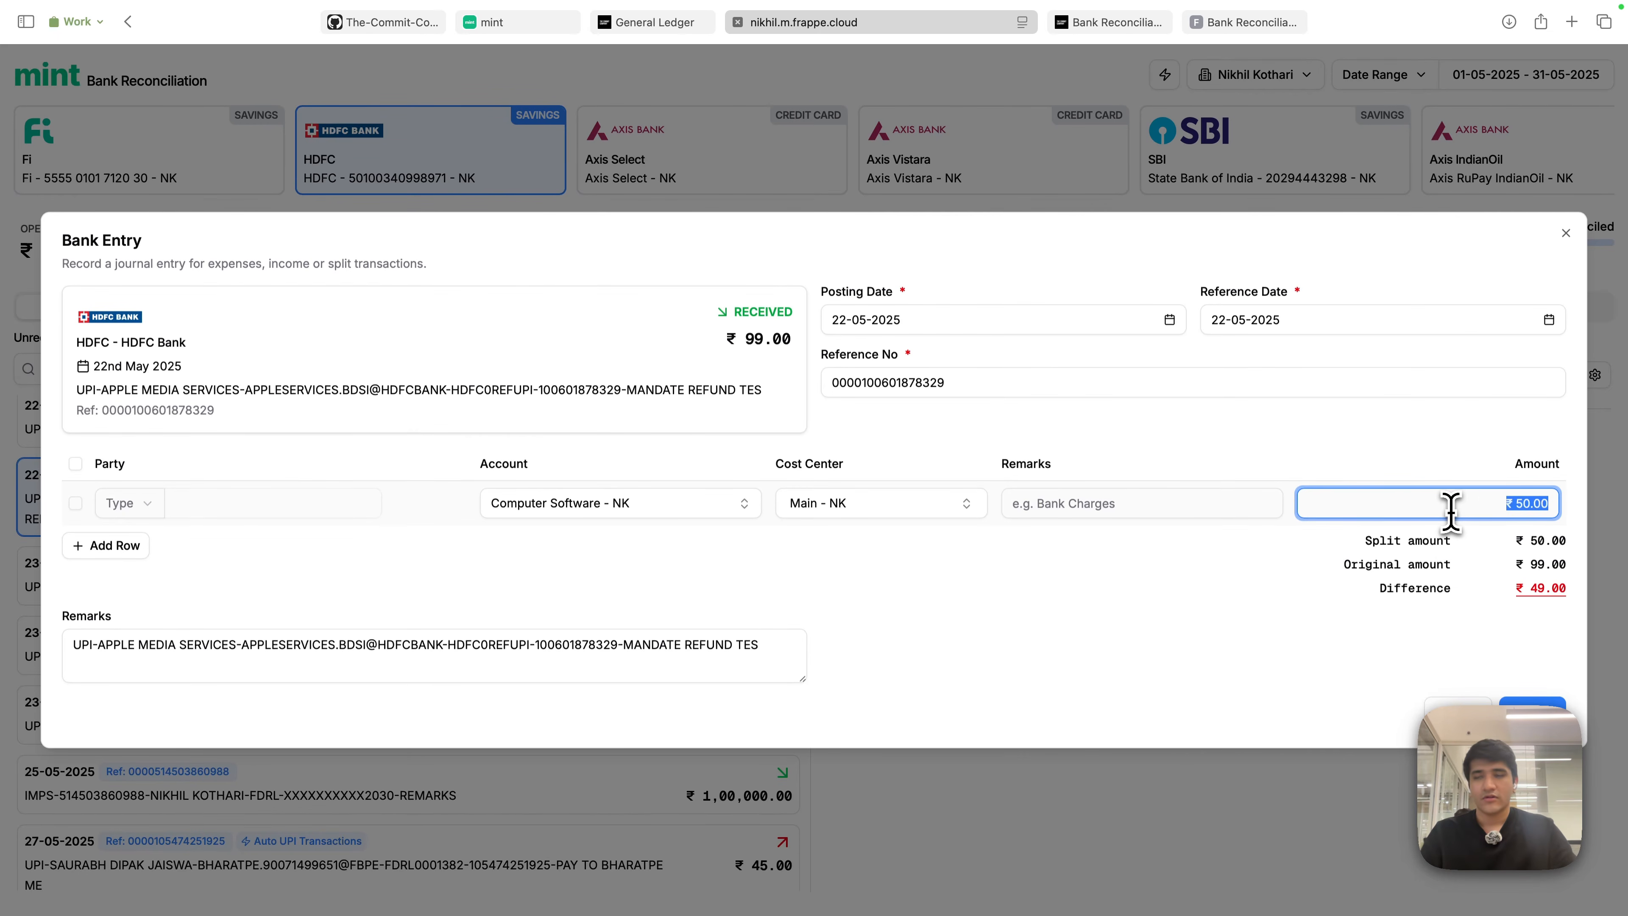
type("99")
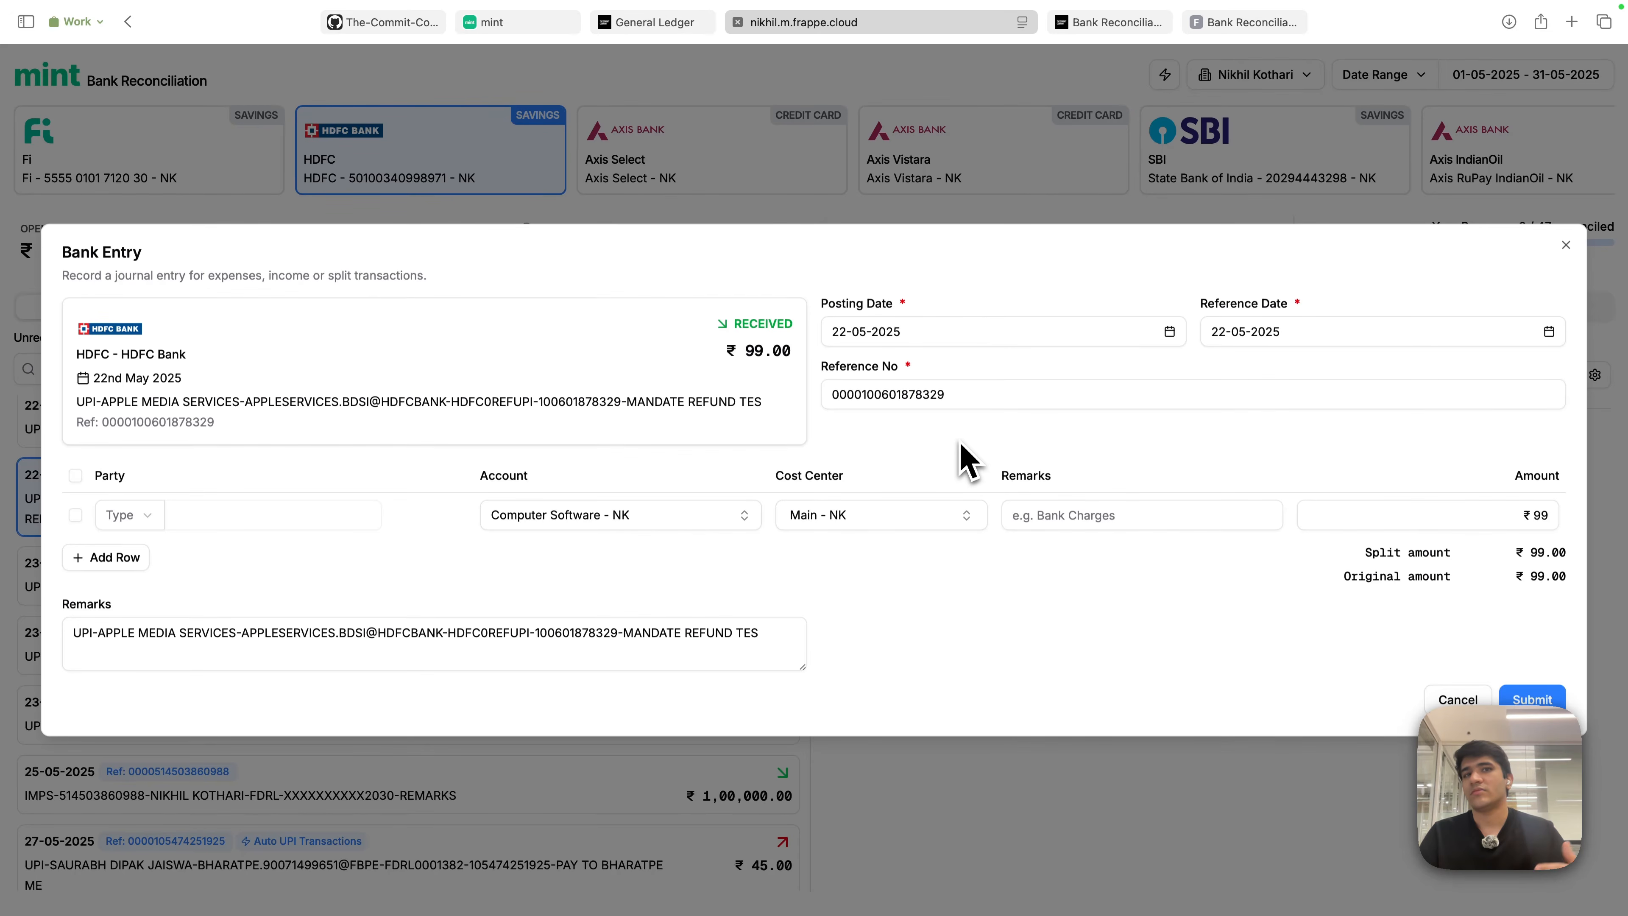
- Try a Customer party row, remove it, and close the Bank Entry without submitting
left_click(131, 515)
left_click(134, 553)
left_click(255, 519)
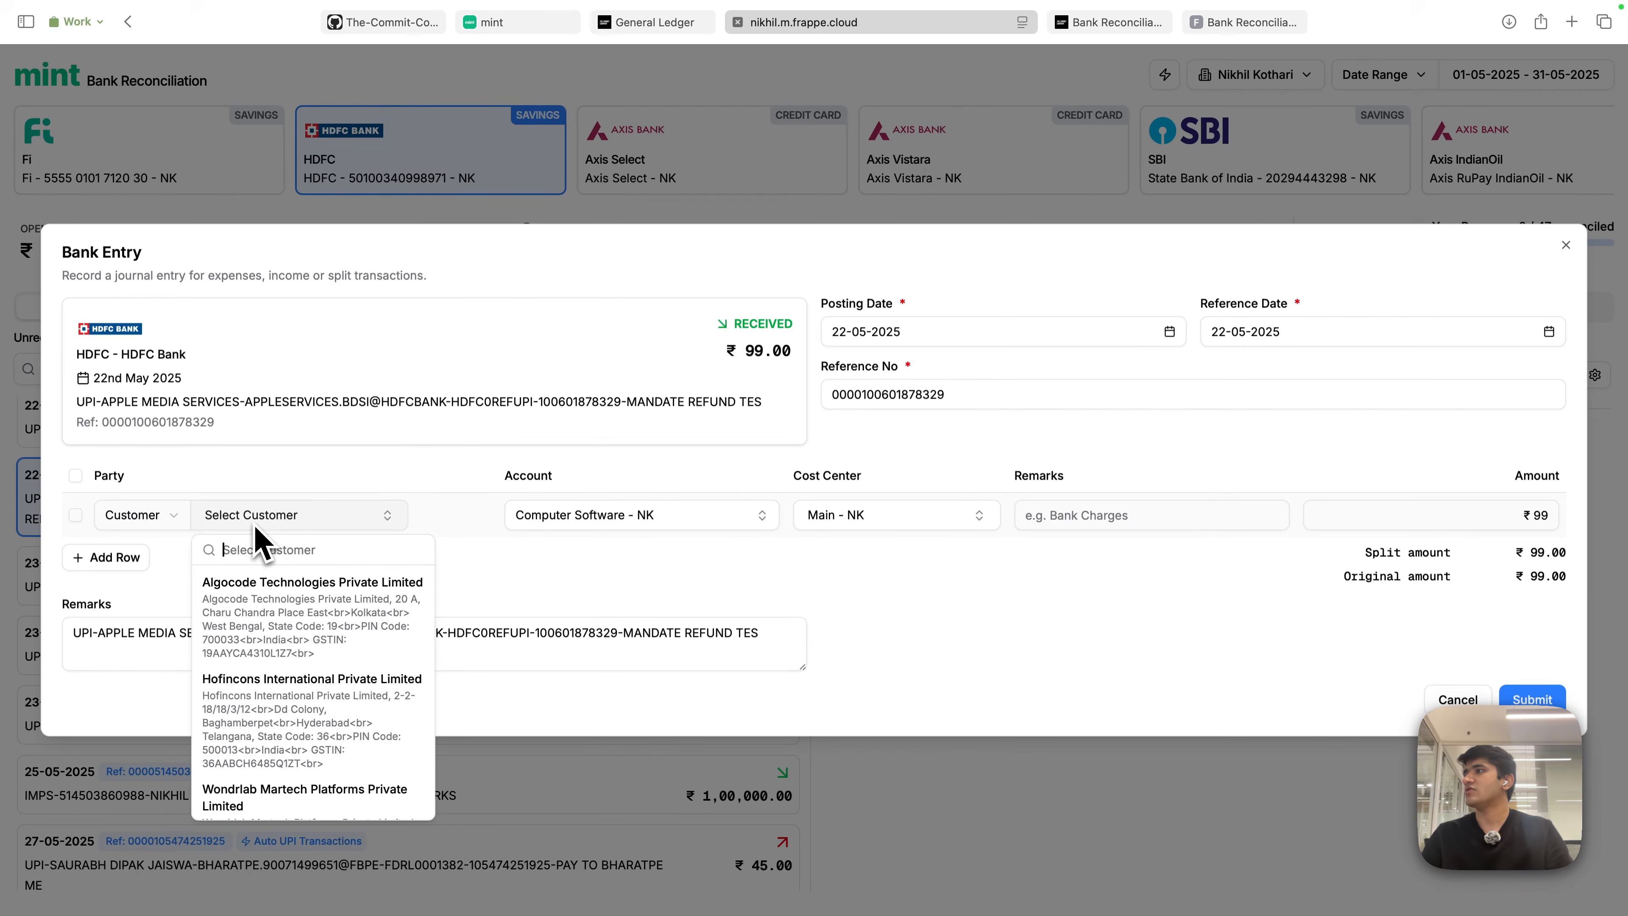
left_click(276, 618)
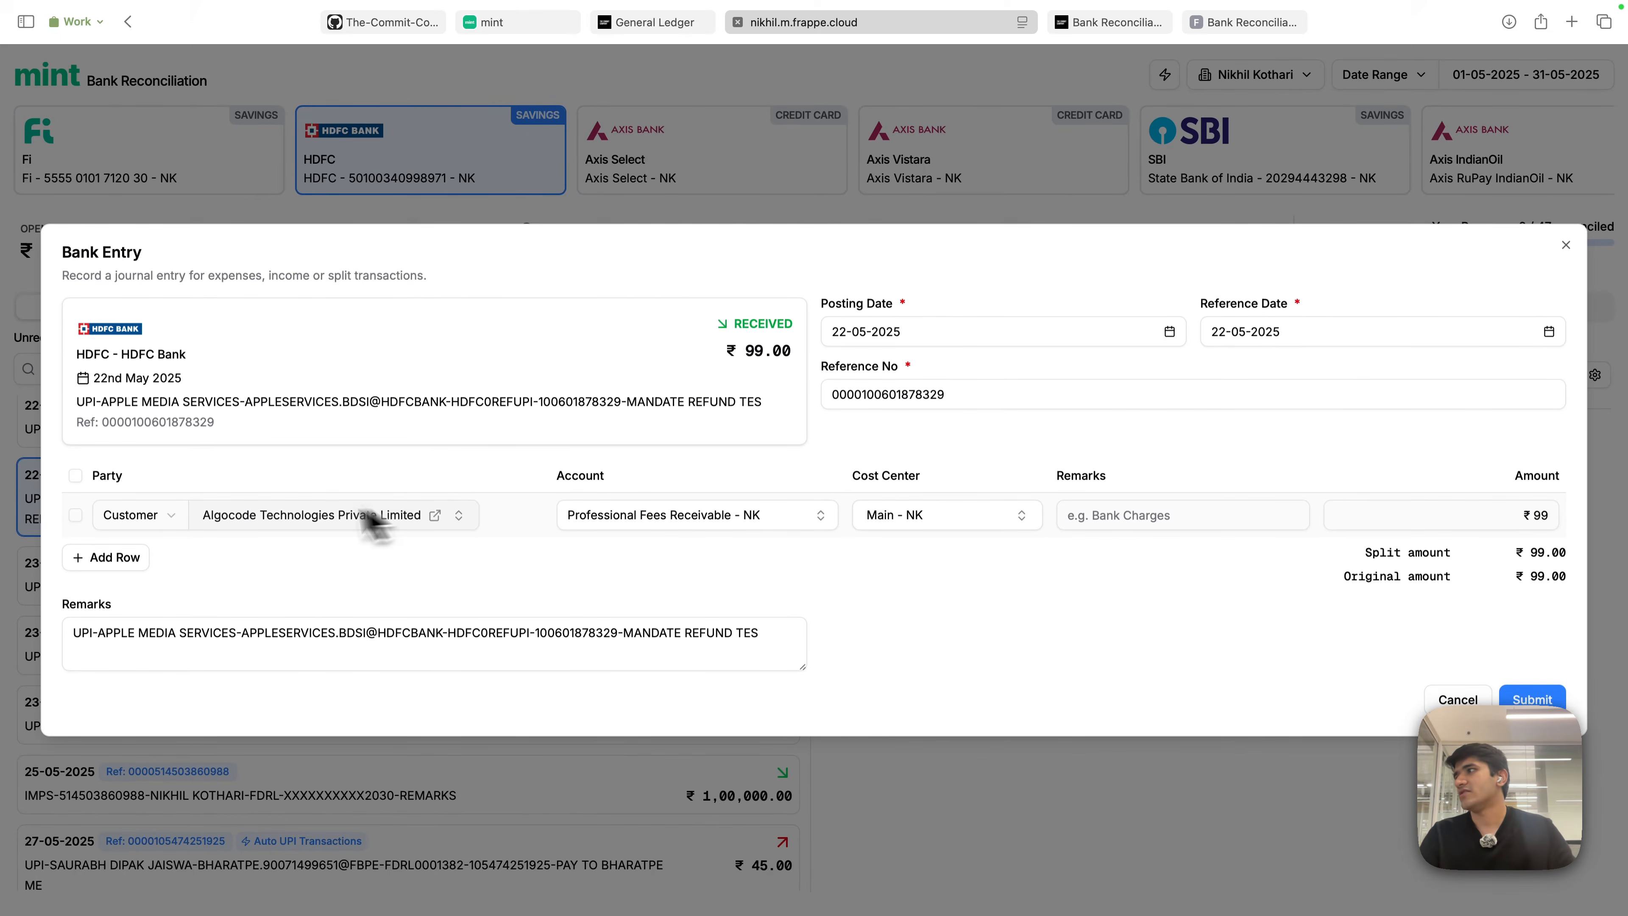
left_click(75, 515)
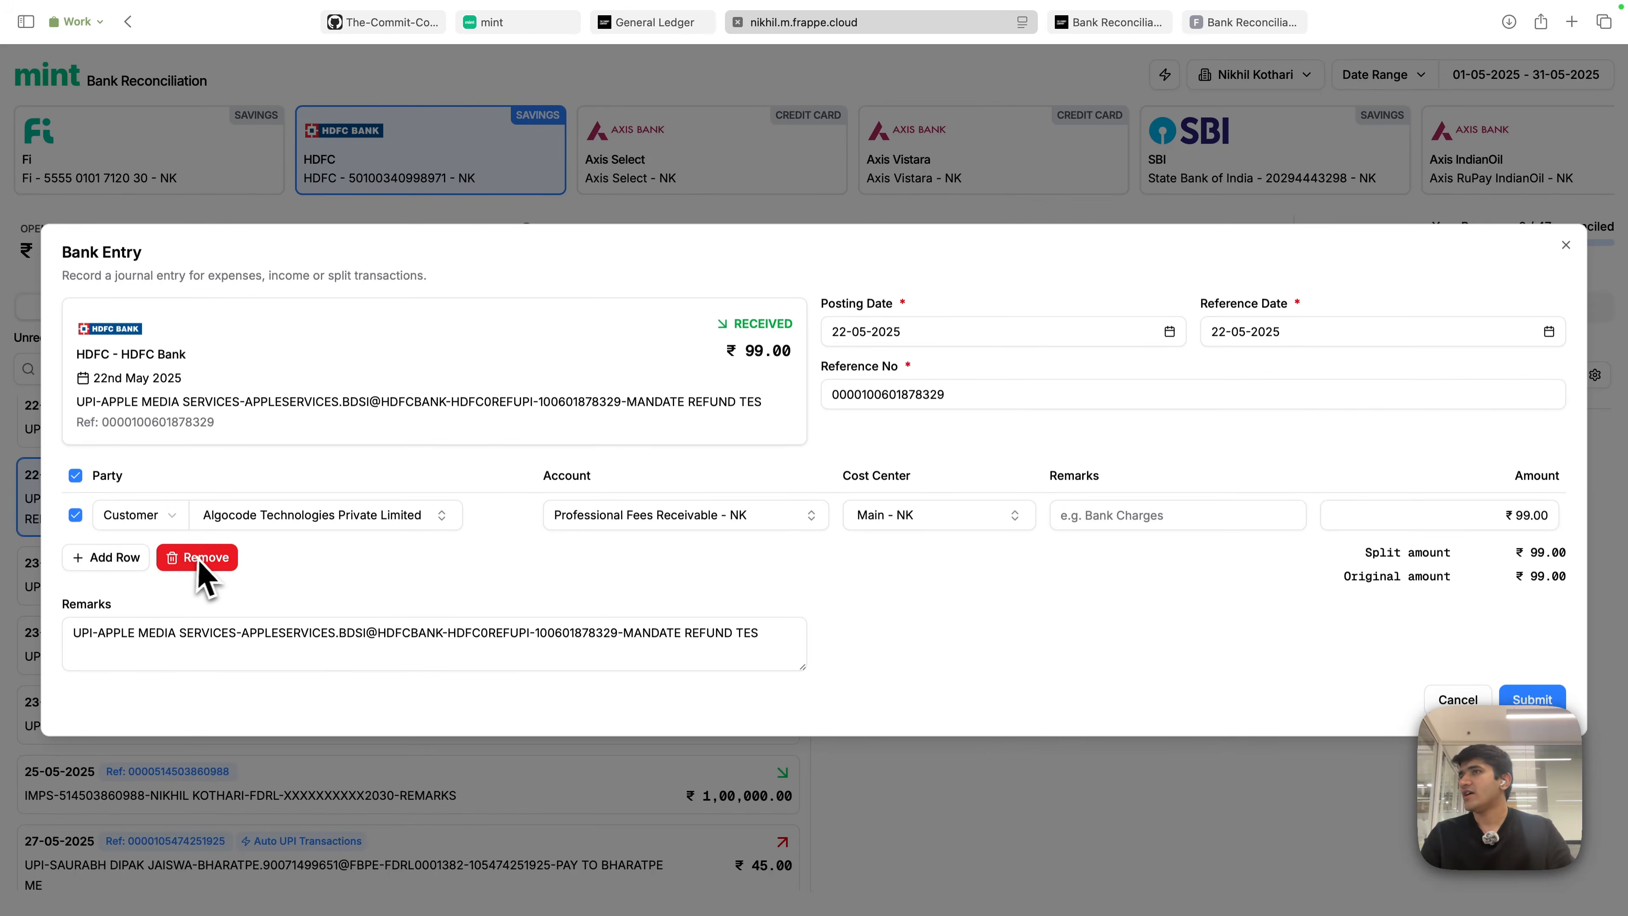
left_click(216, 558)
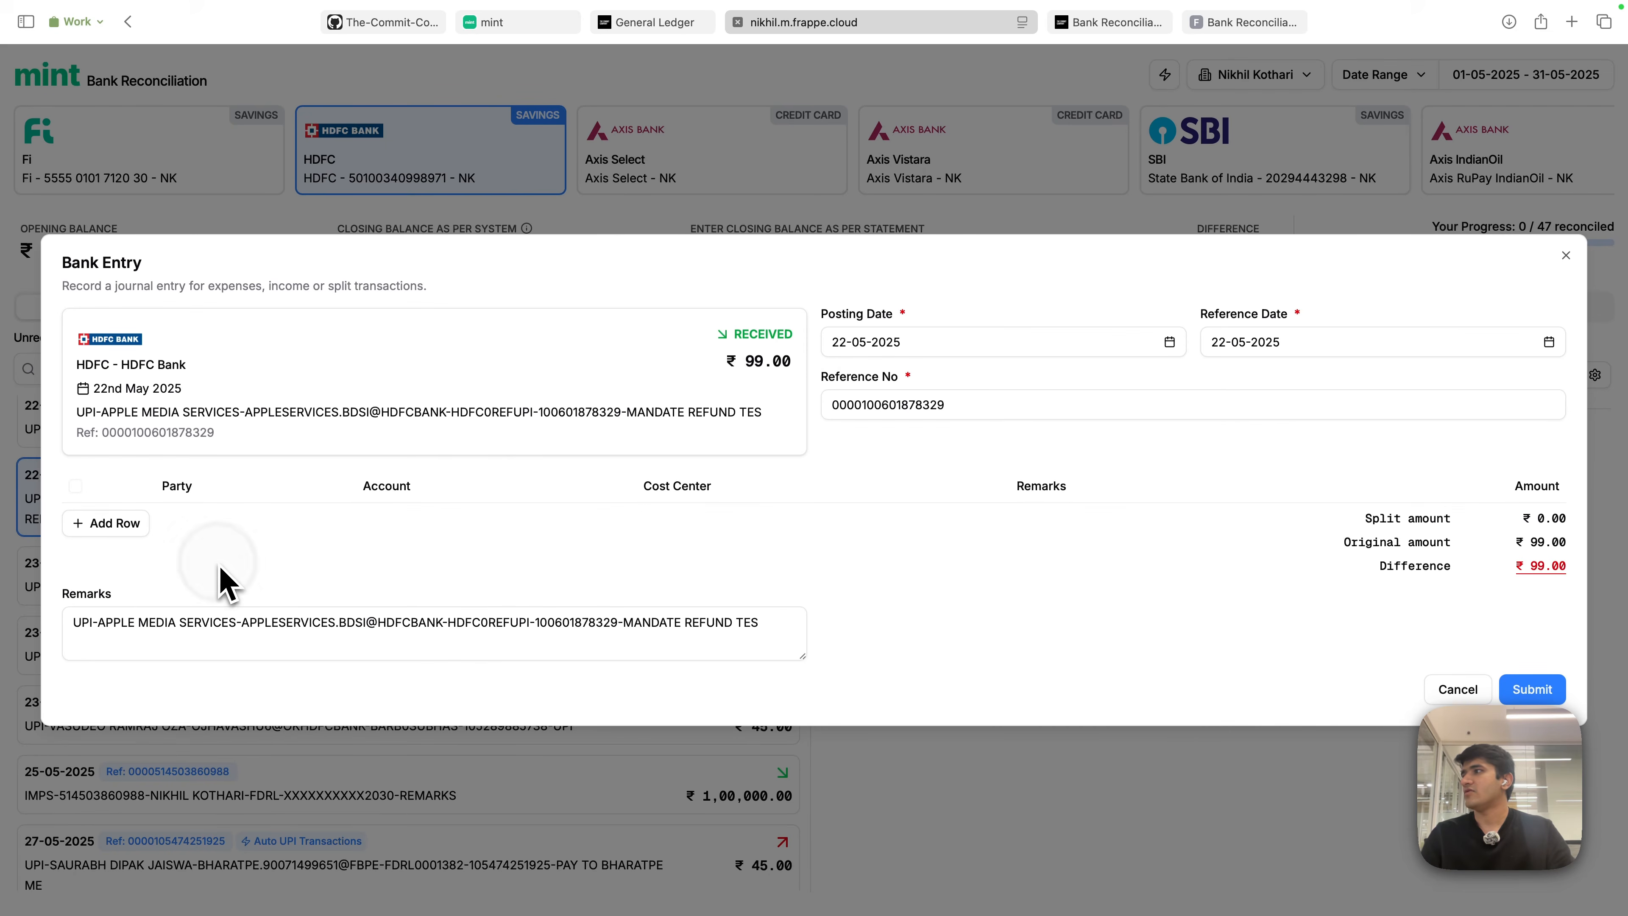
left_click(1179, 225)
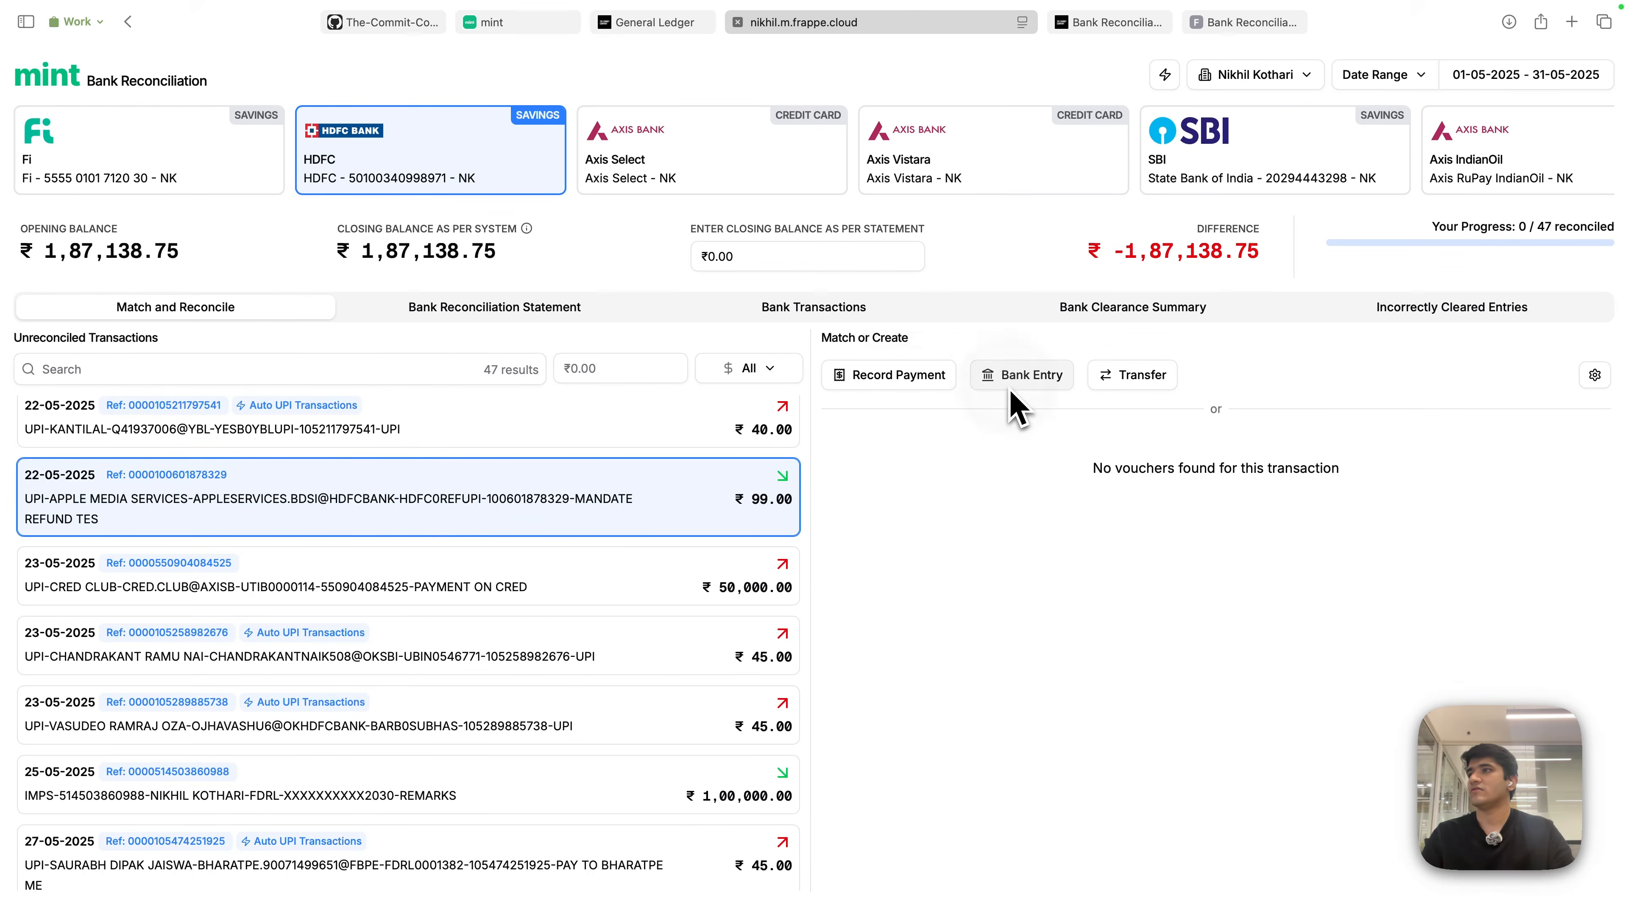
- Create a new bank entry booking the ₹99 Apple refund to Computer Software - NK
left_click(1013, 374)
left_click(627, 519)
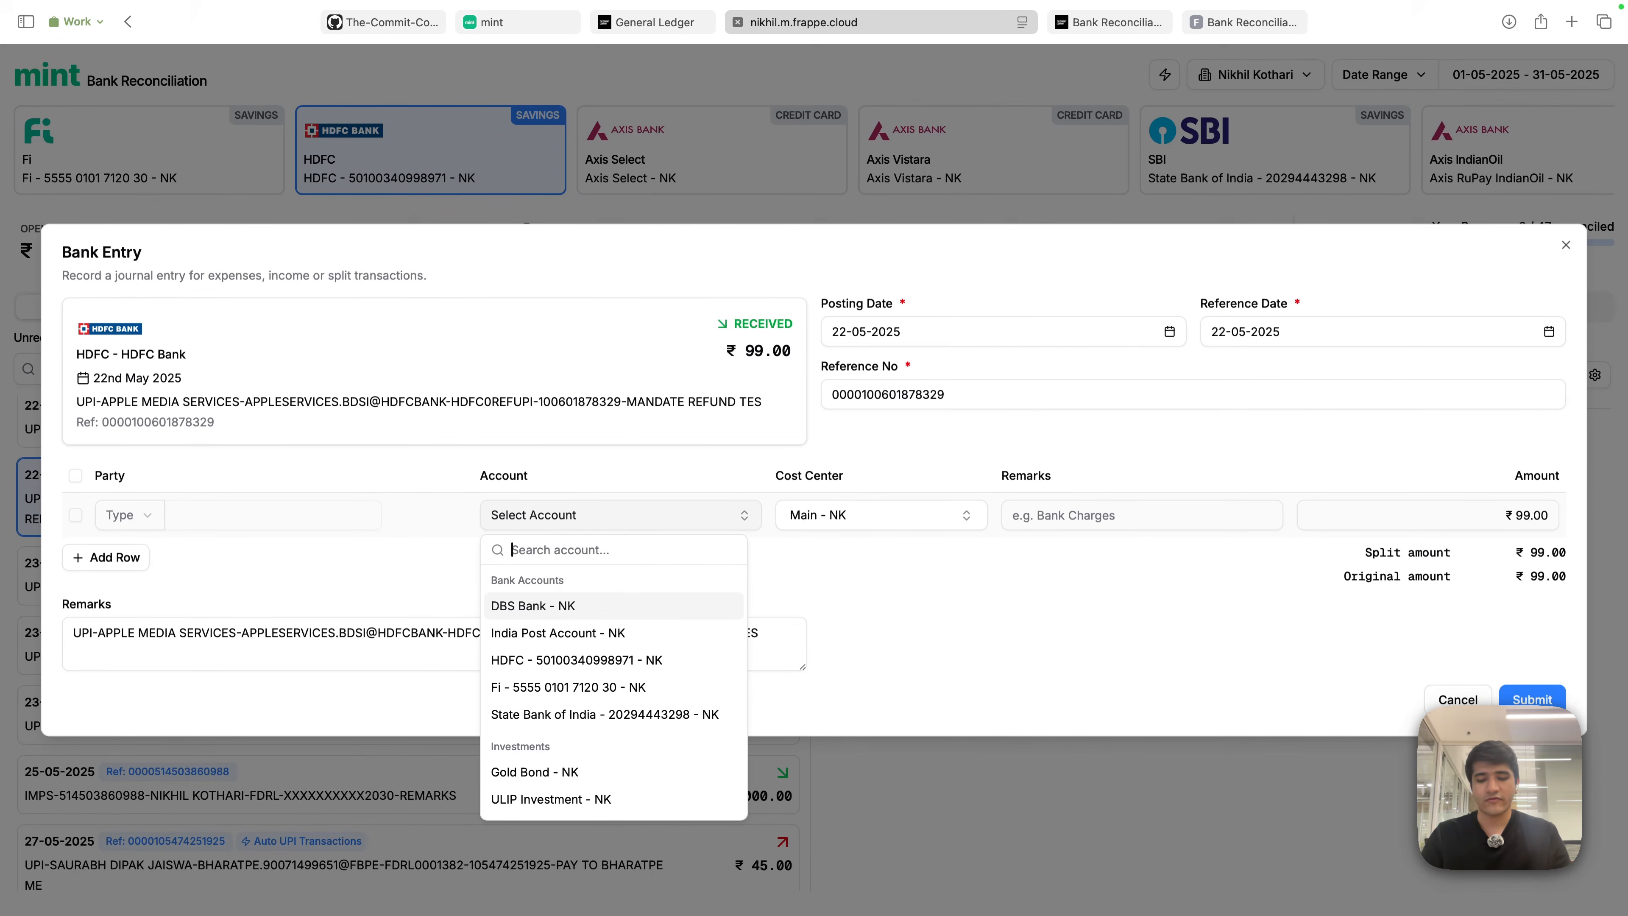
type("software")
left_click(625, 606)
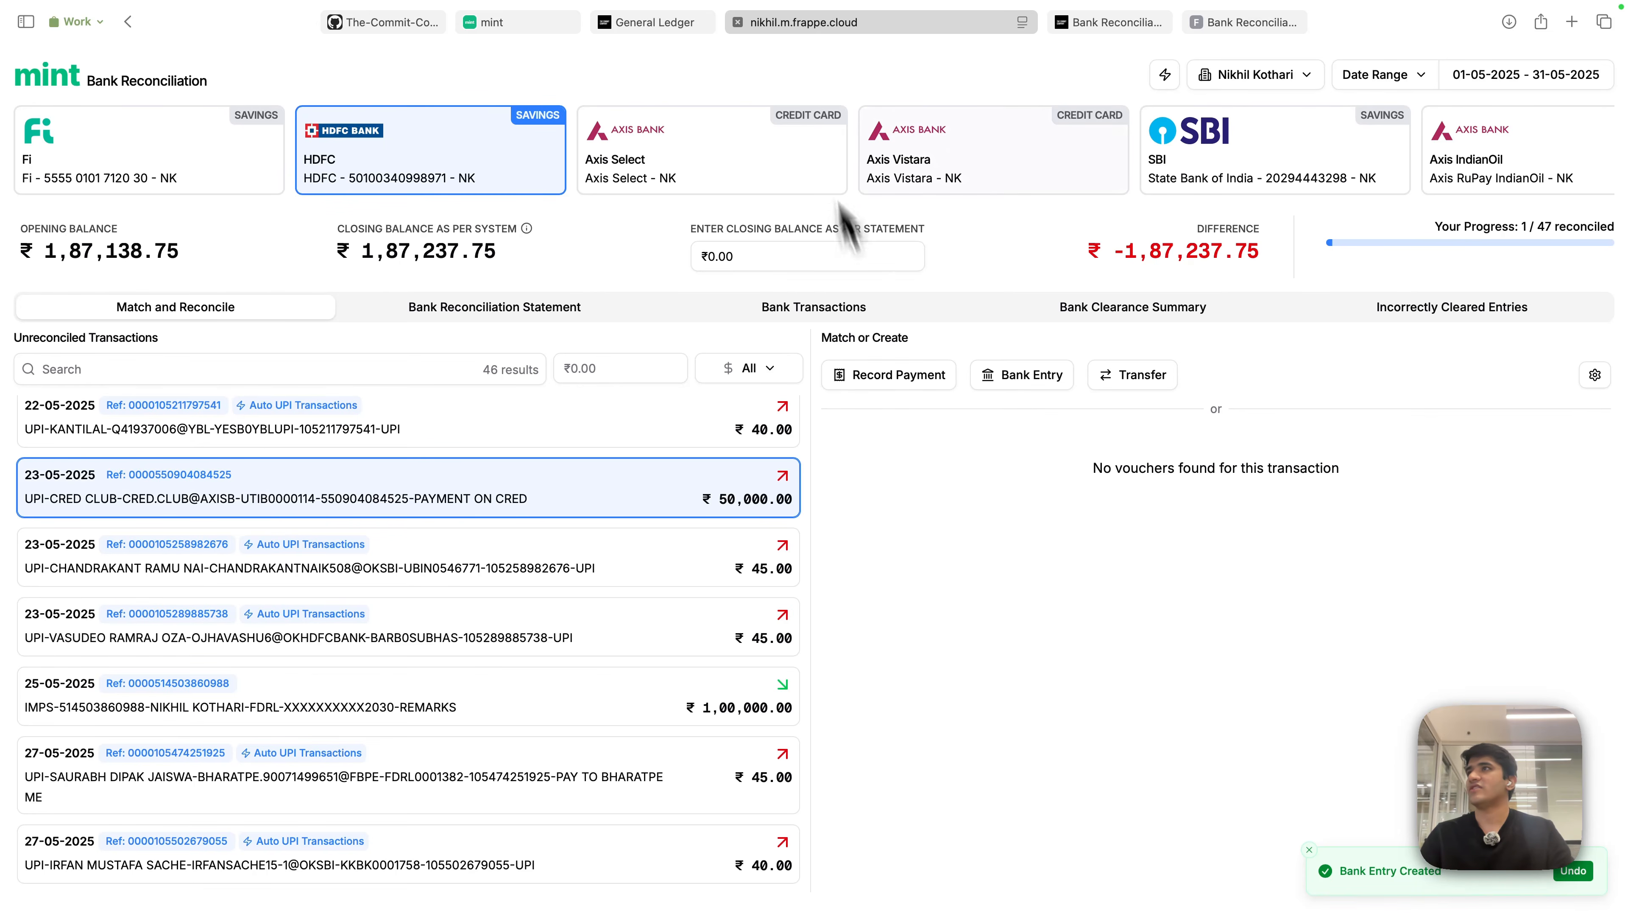
left_click(1135, 24)
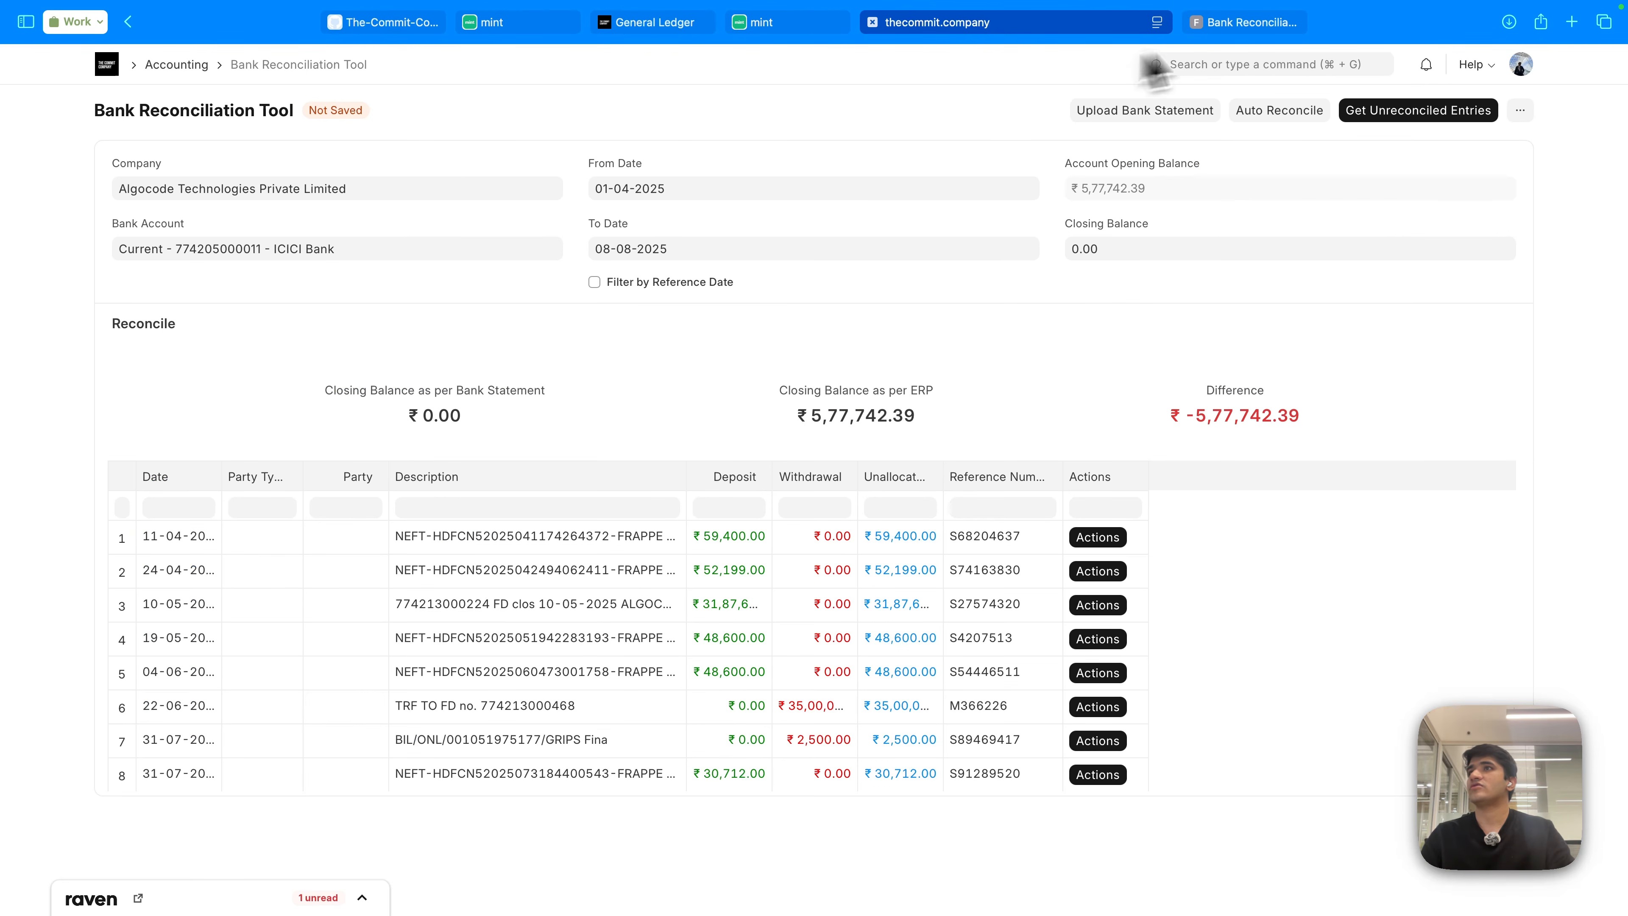
- List journal entries of all types and open HDFC Bank Entry ACC-JV-2025-00001
left_click(1280, 28)
left_click(1152, 64)
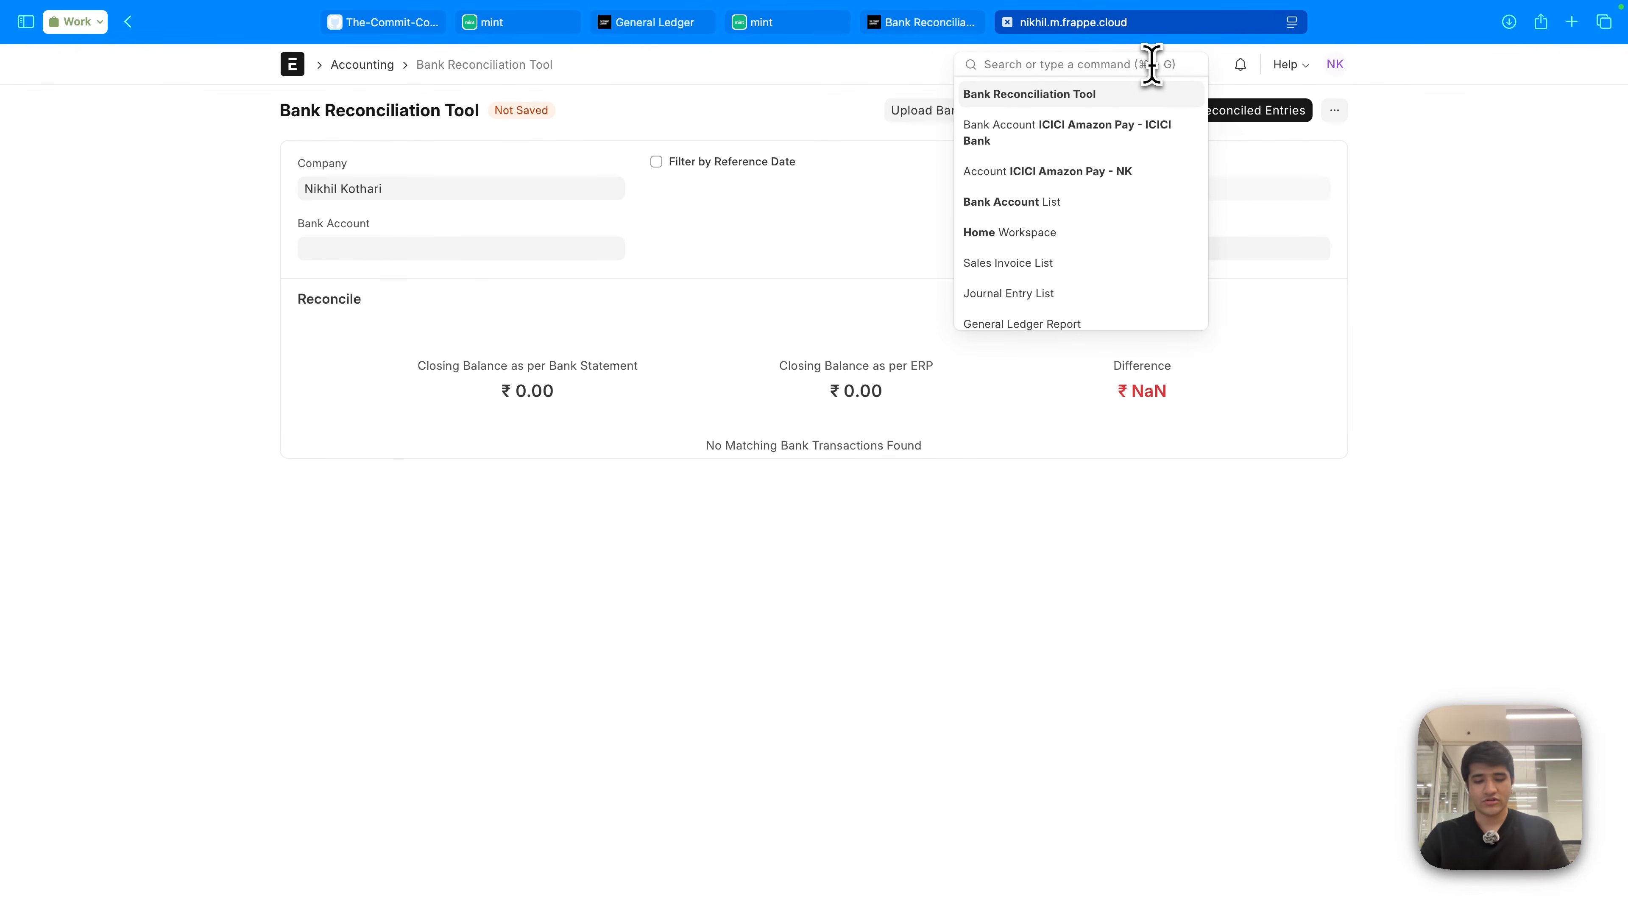
type("journal entry")
key("Return")
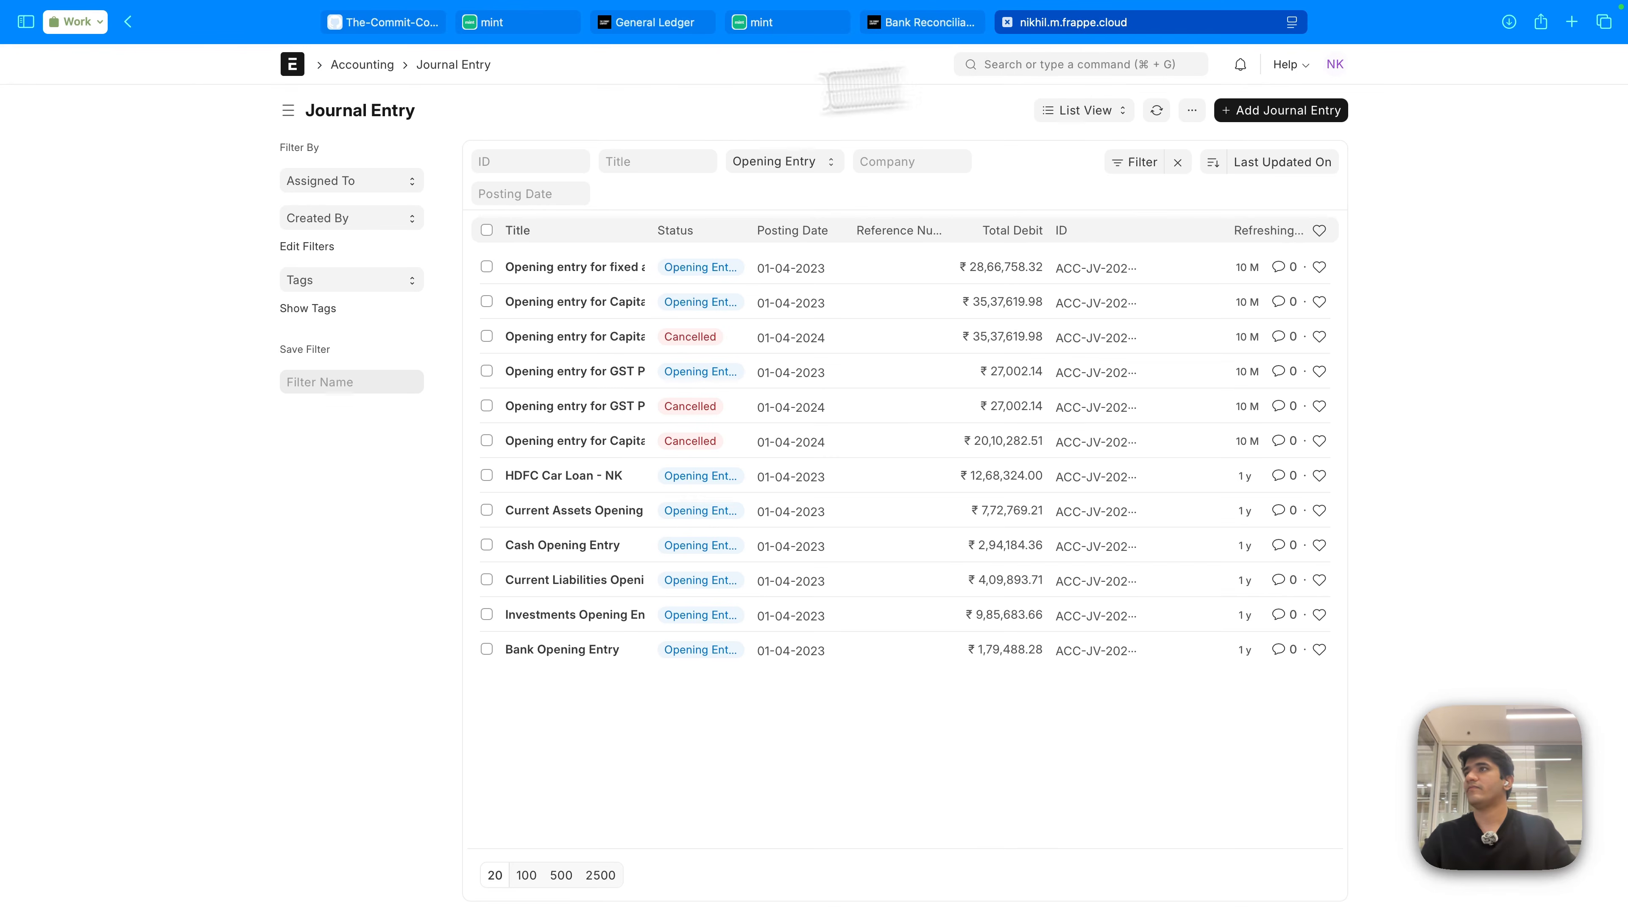
left_click(813, 172)
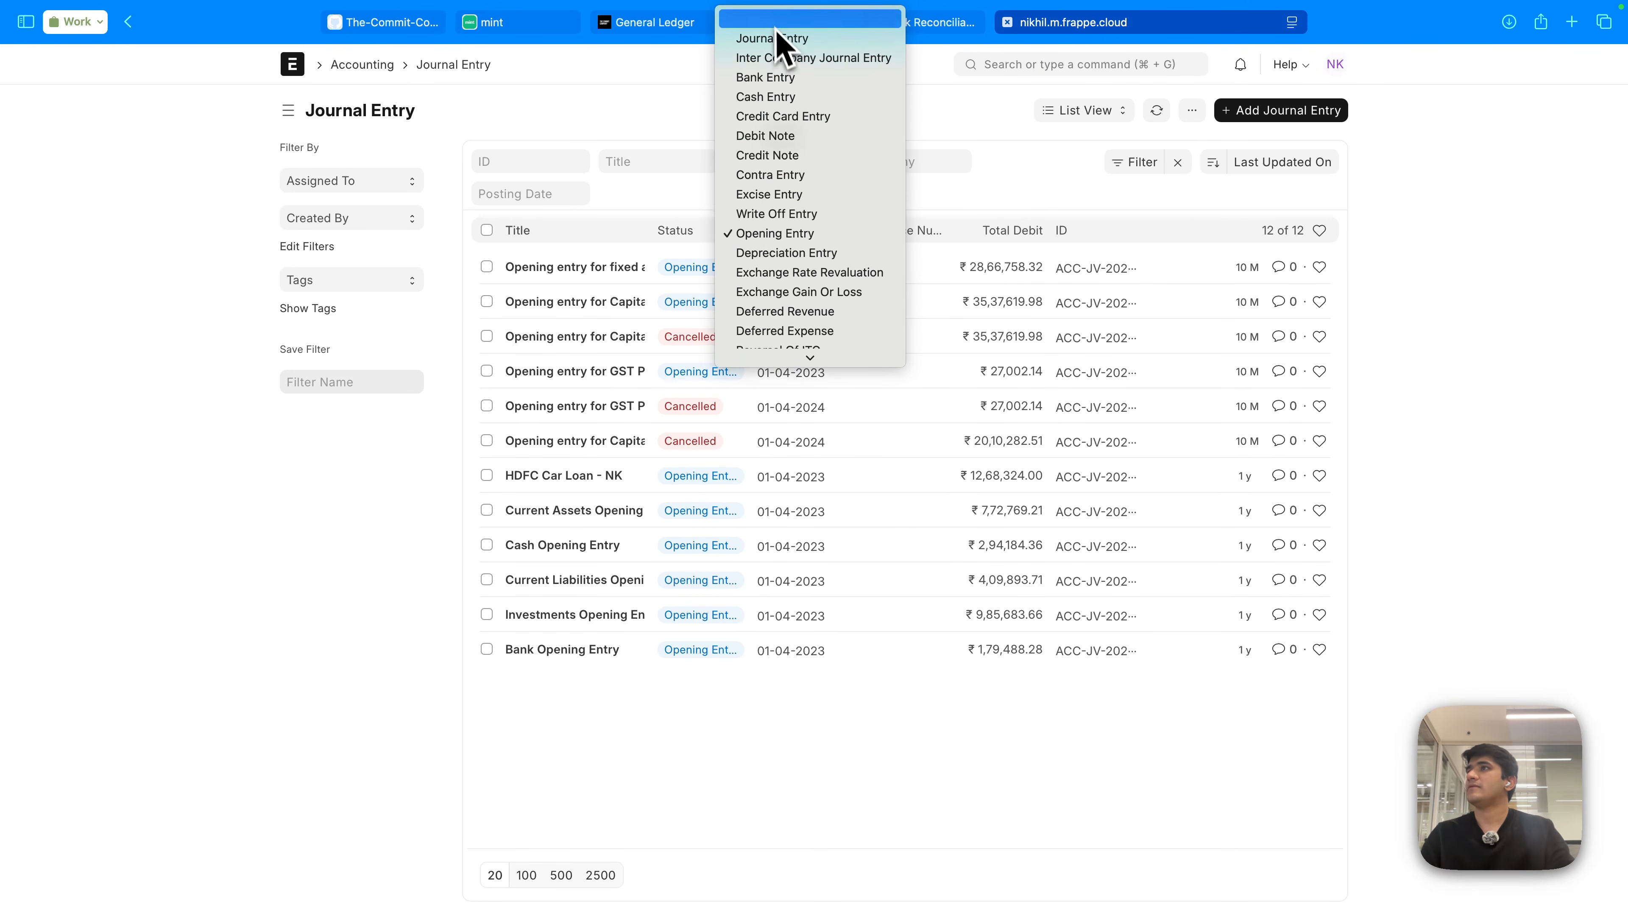
left_click(785, 20)
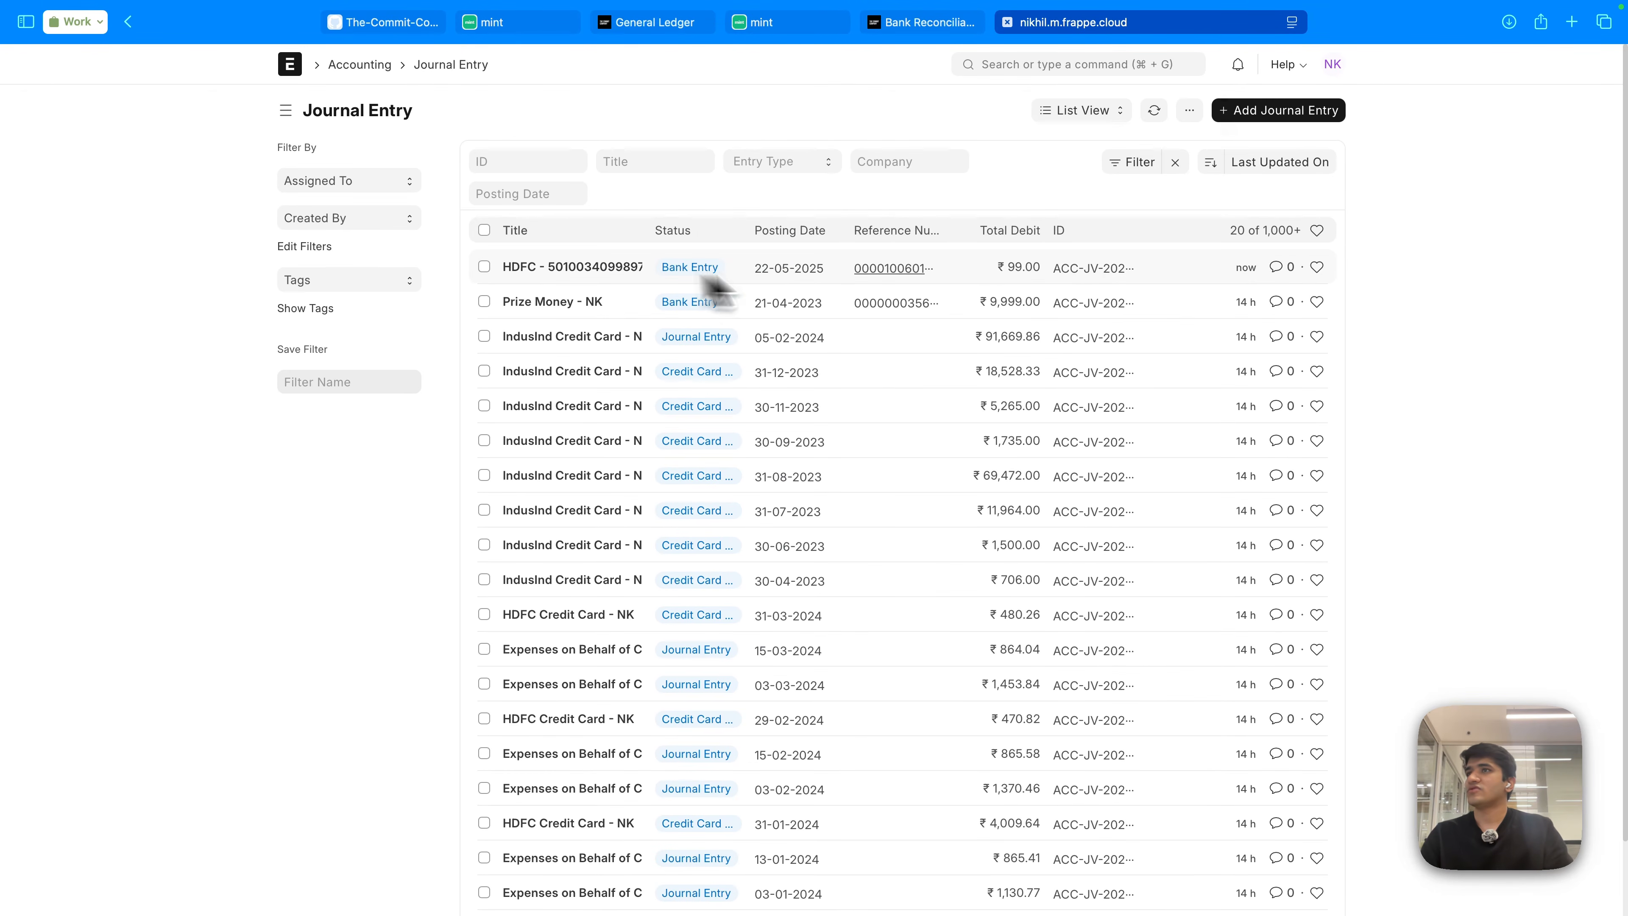
left_click(572, 276)
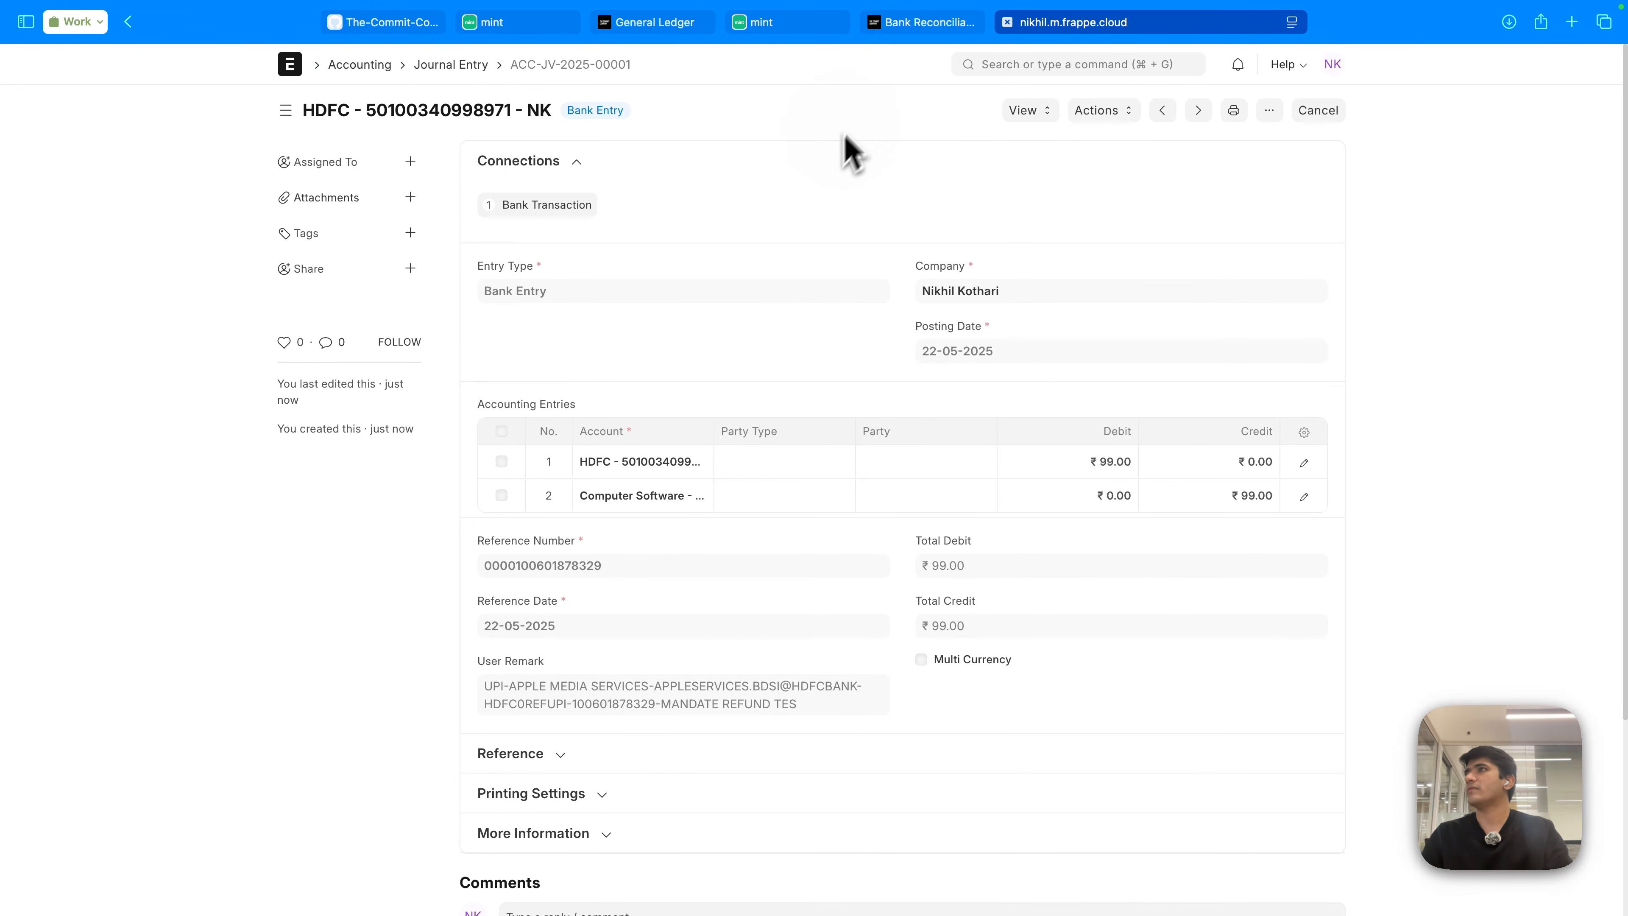
- Change the HDFC reconciliation date range to 01-04-2025 through 30-04-2025
left_click(795, 26)
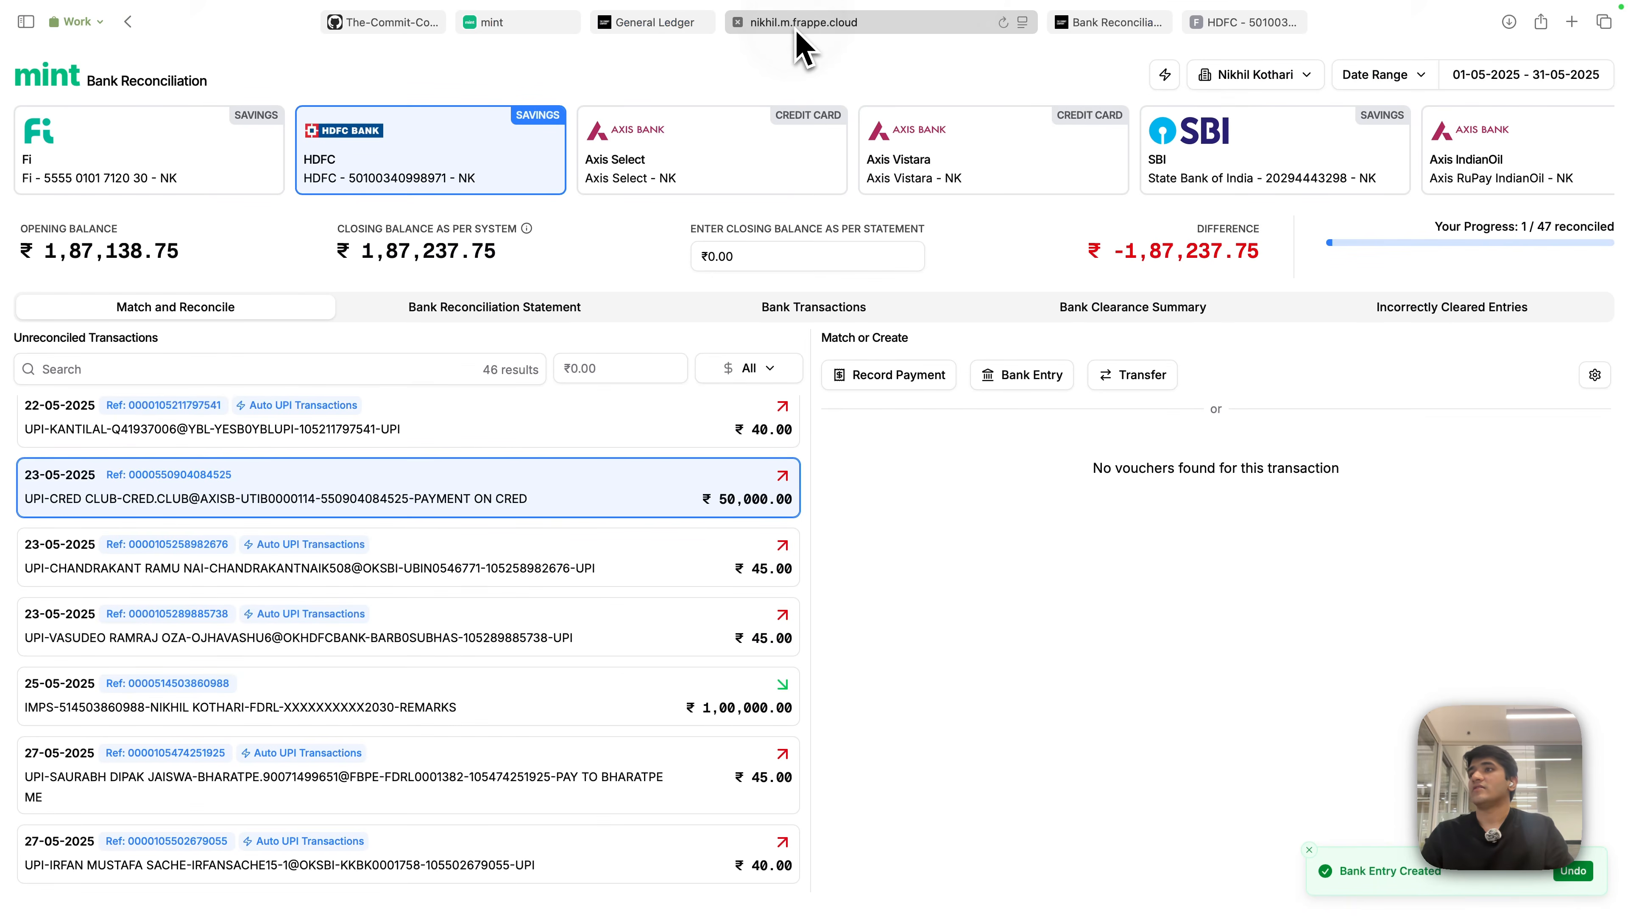
scroll(727, 564, "up", 15)
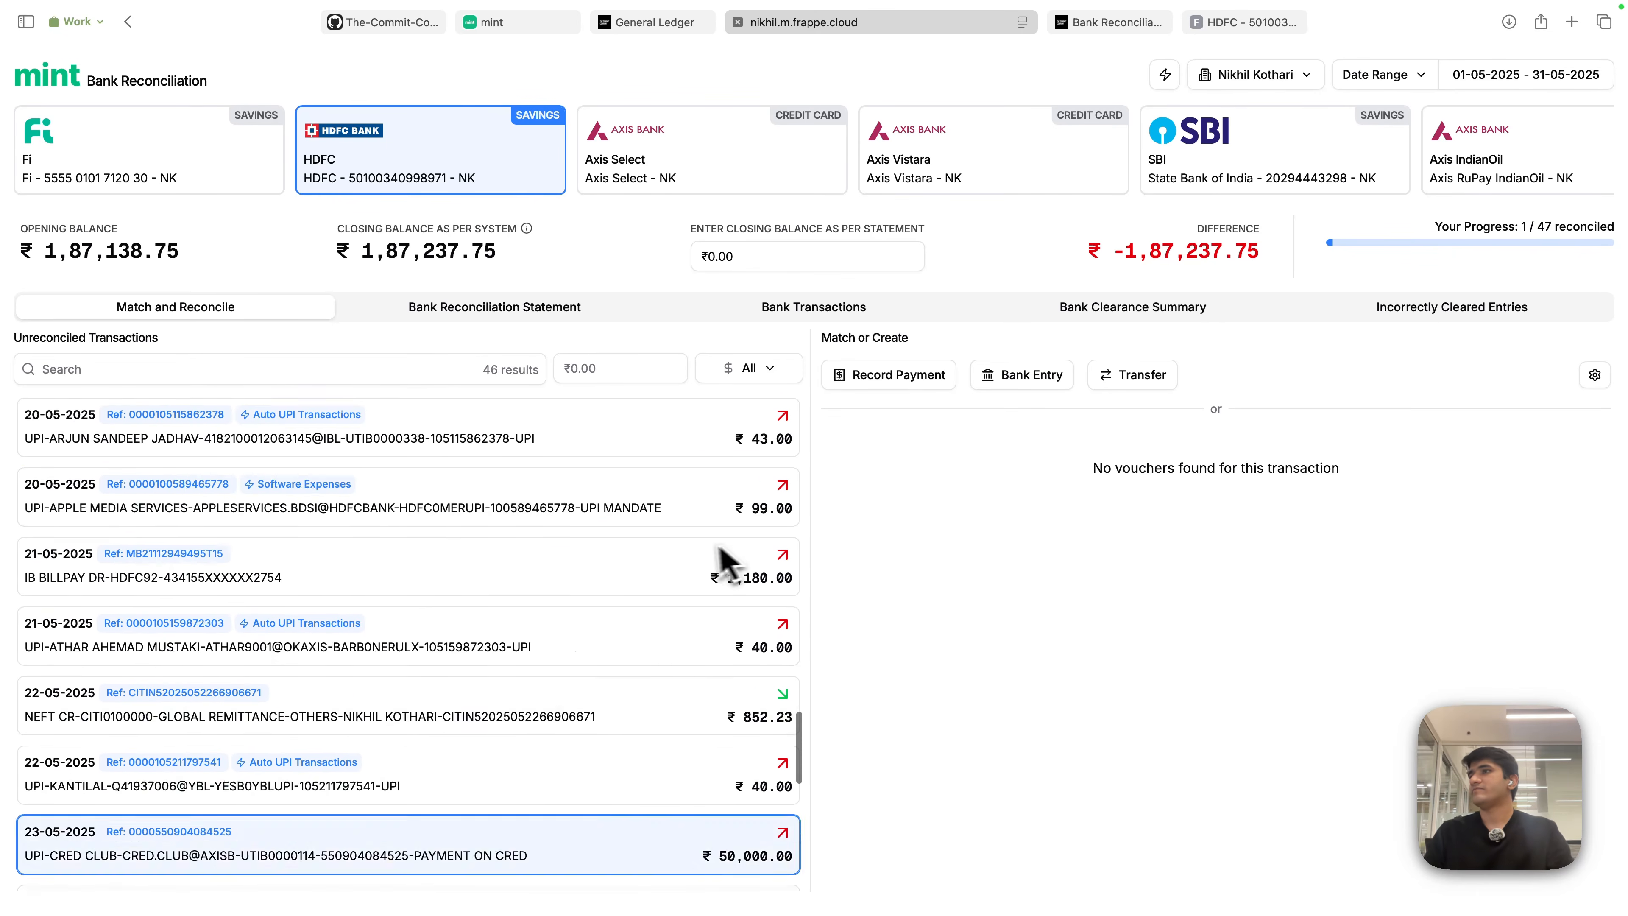
scroll(761, 566, "up", 10)
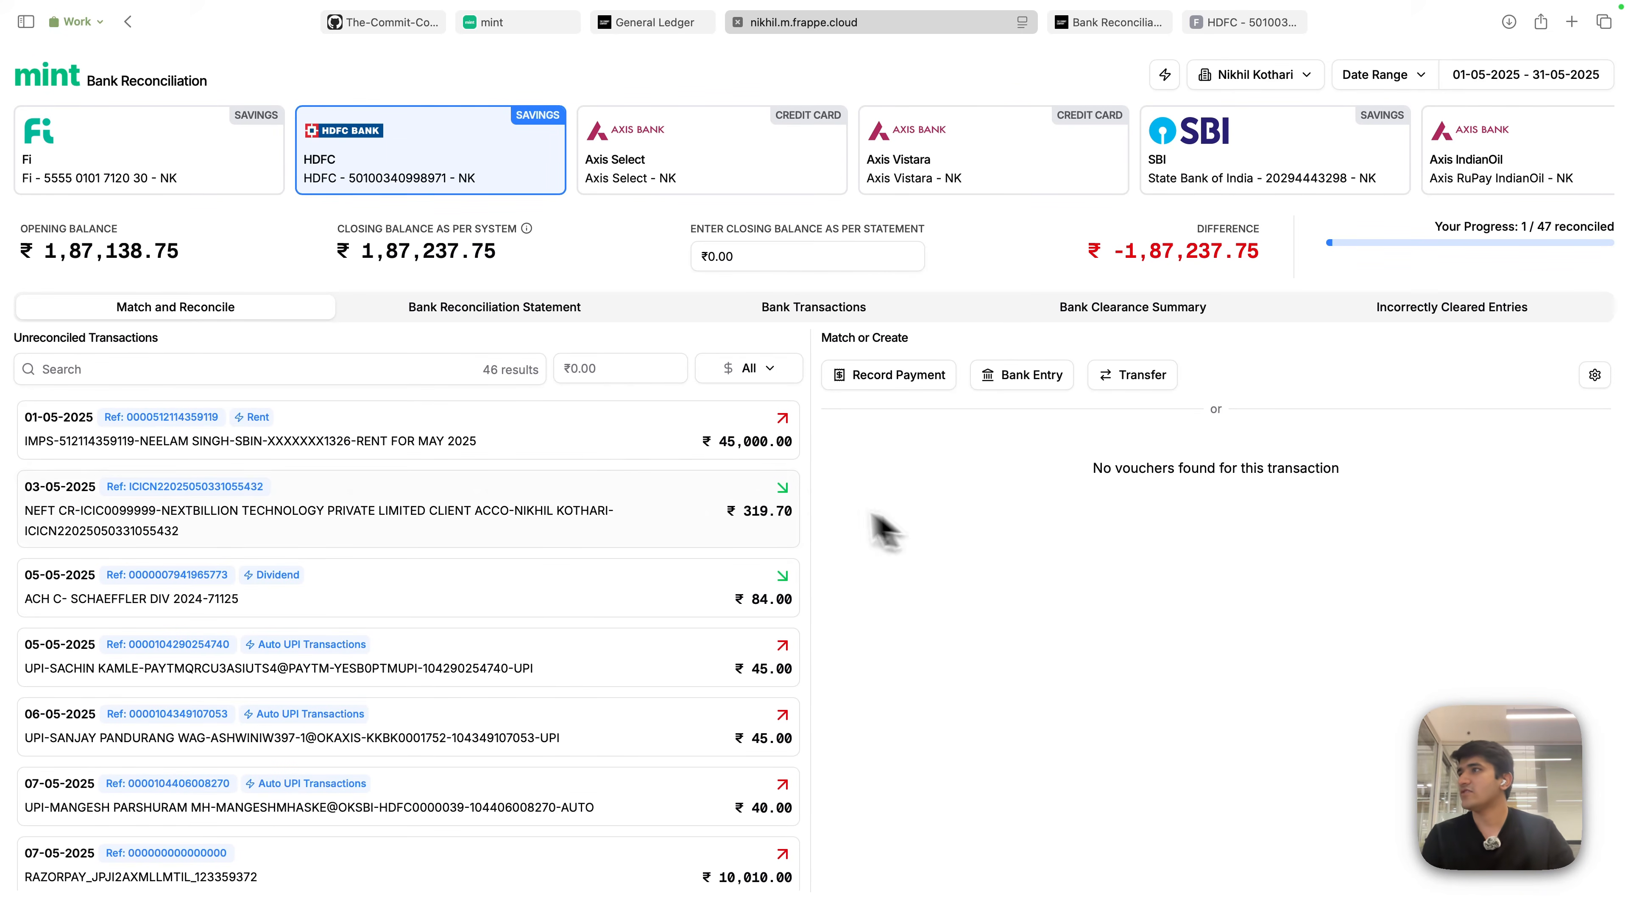
scroll(690, 691, "down", 5)
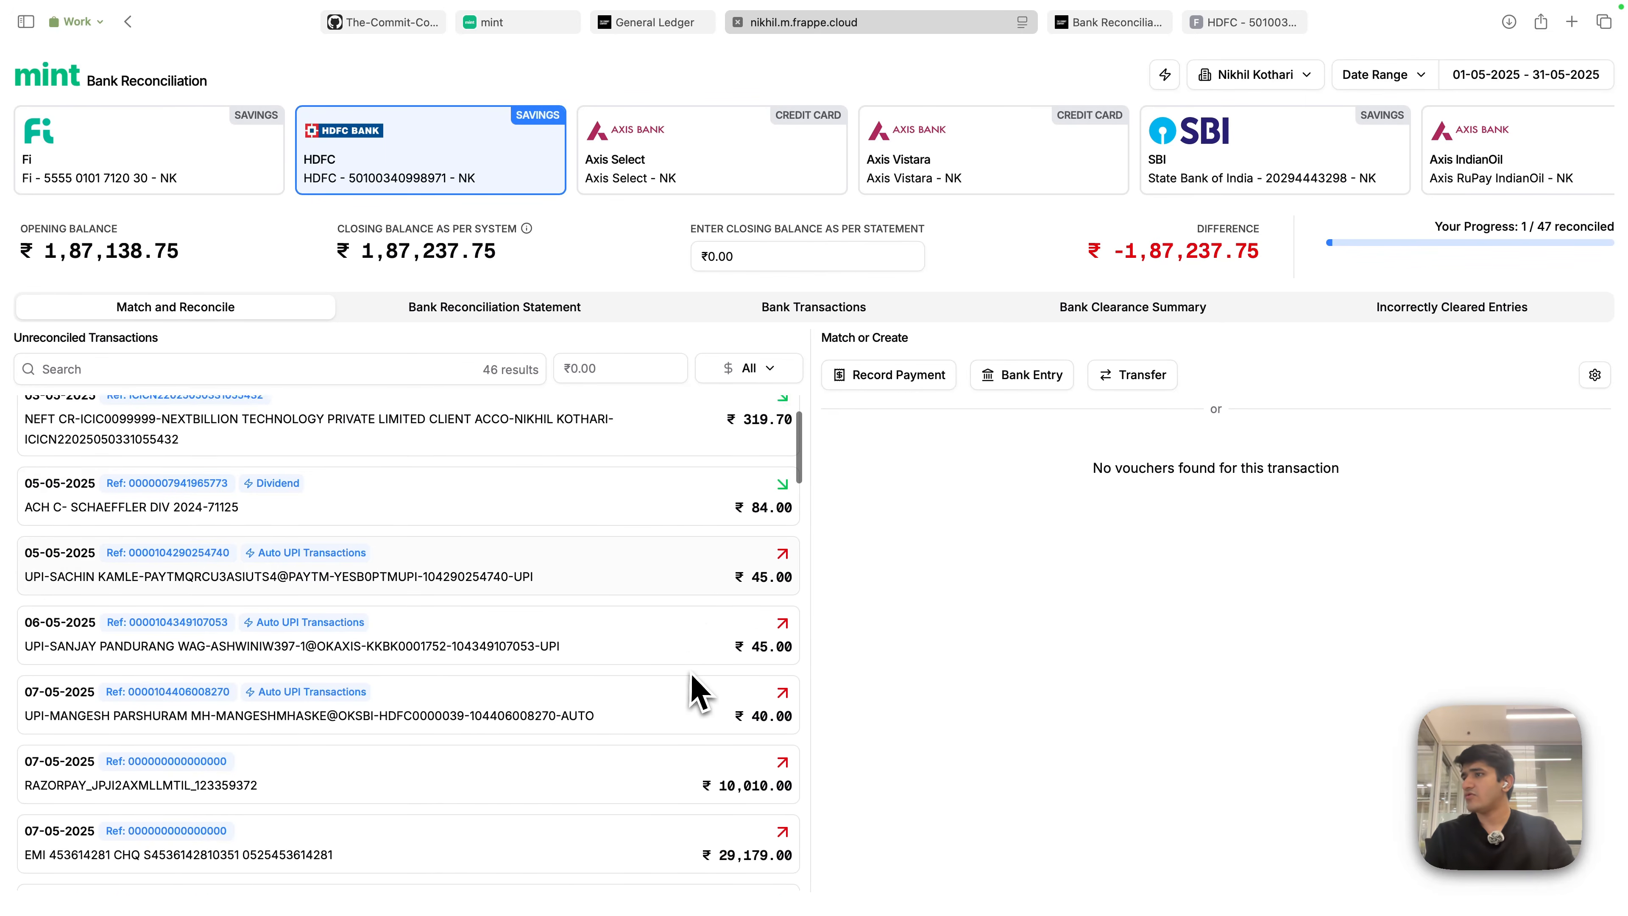
scroll(690, 690, "down", 10)
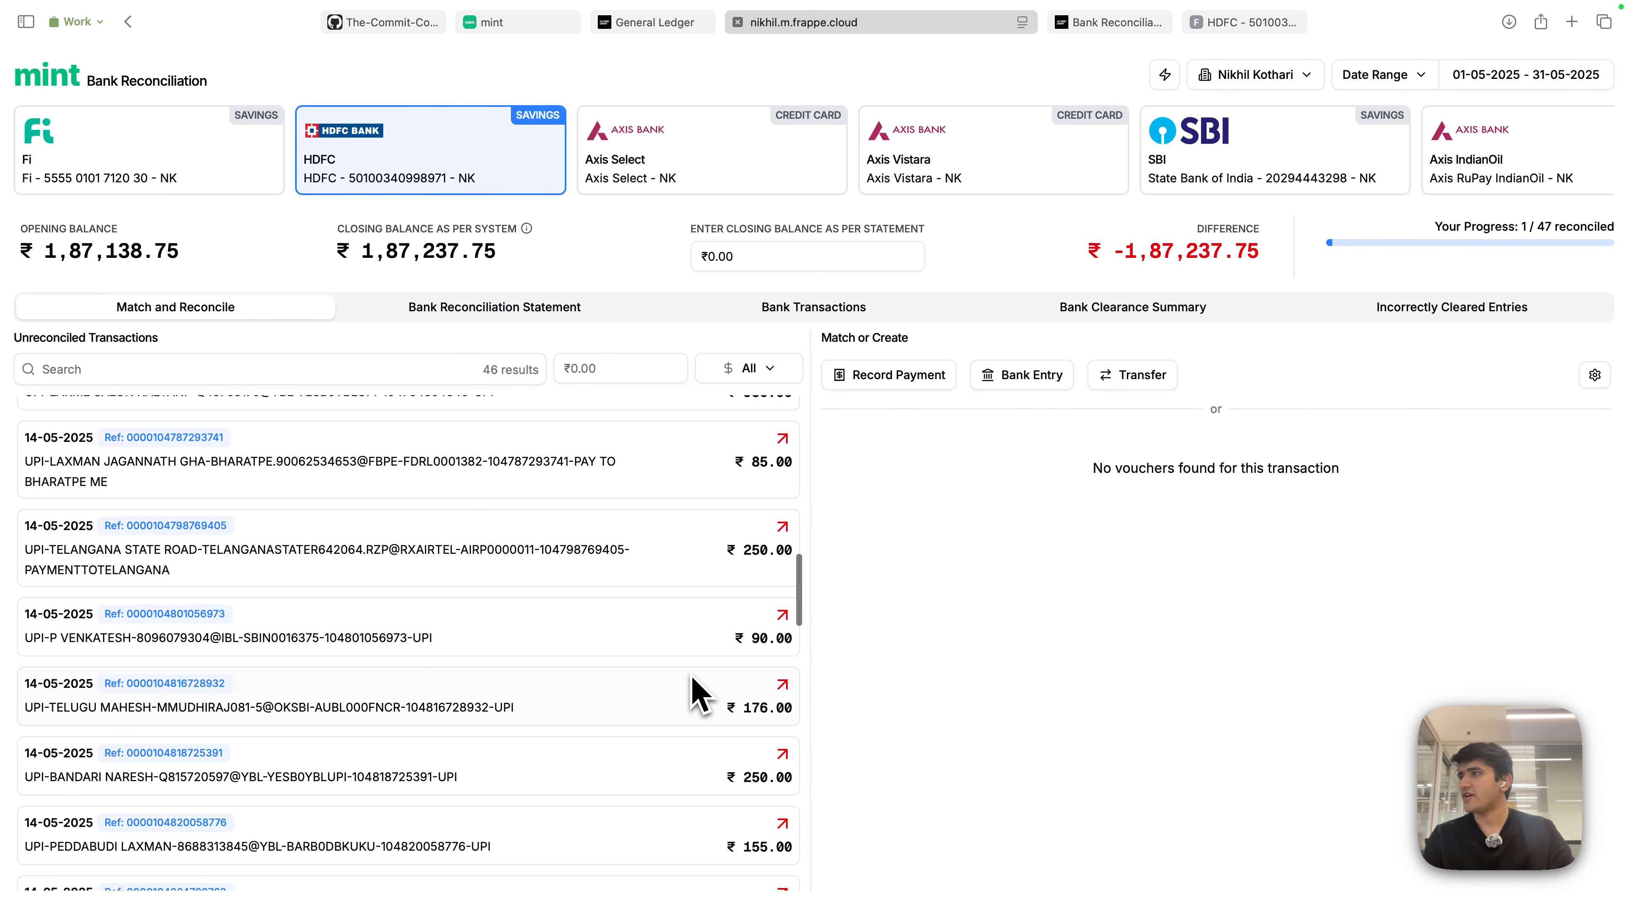
scroll(690, 691, "up", 15)
left_click(1590, 74)
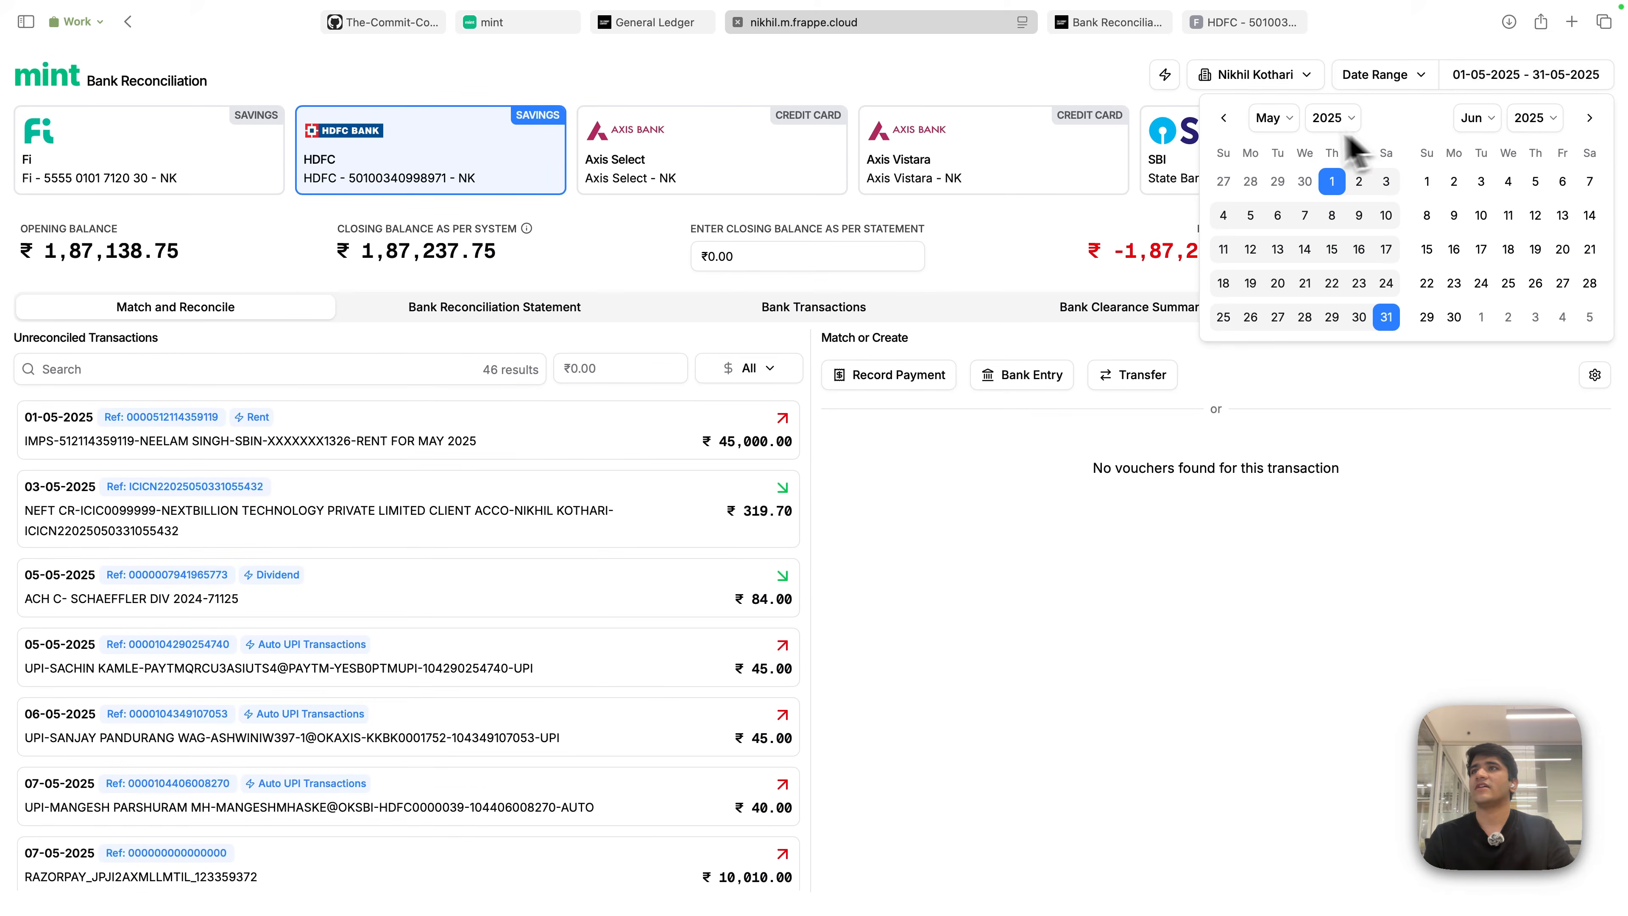
left_click(1410, 78)
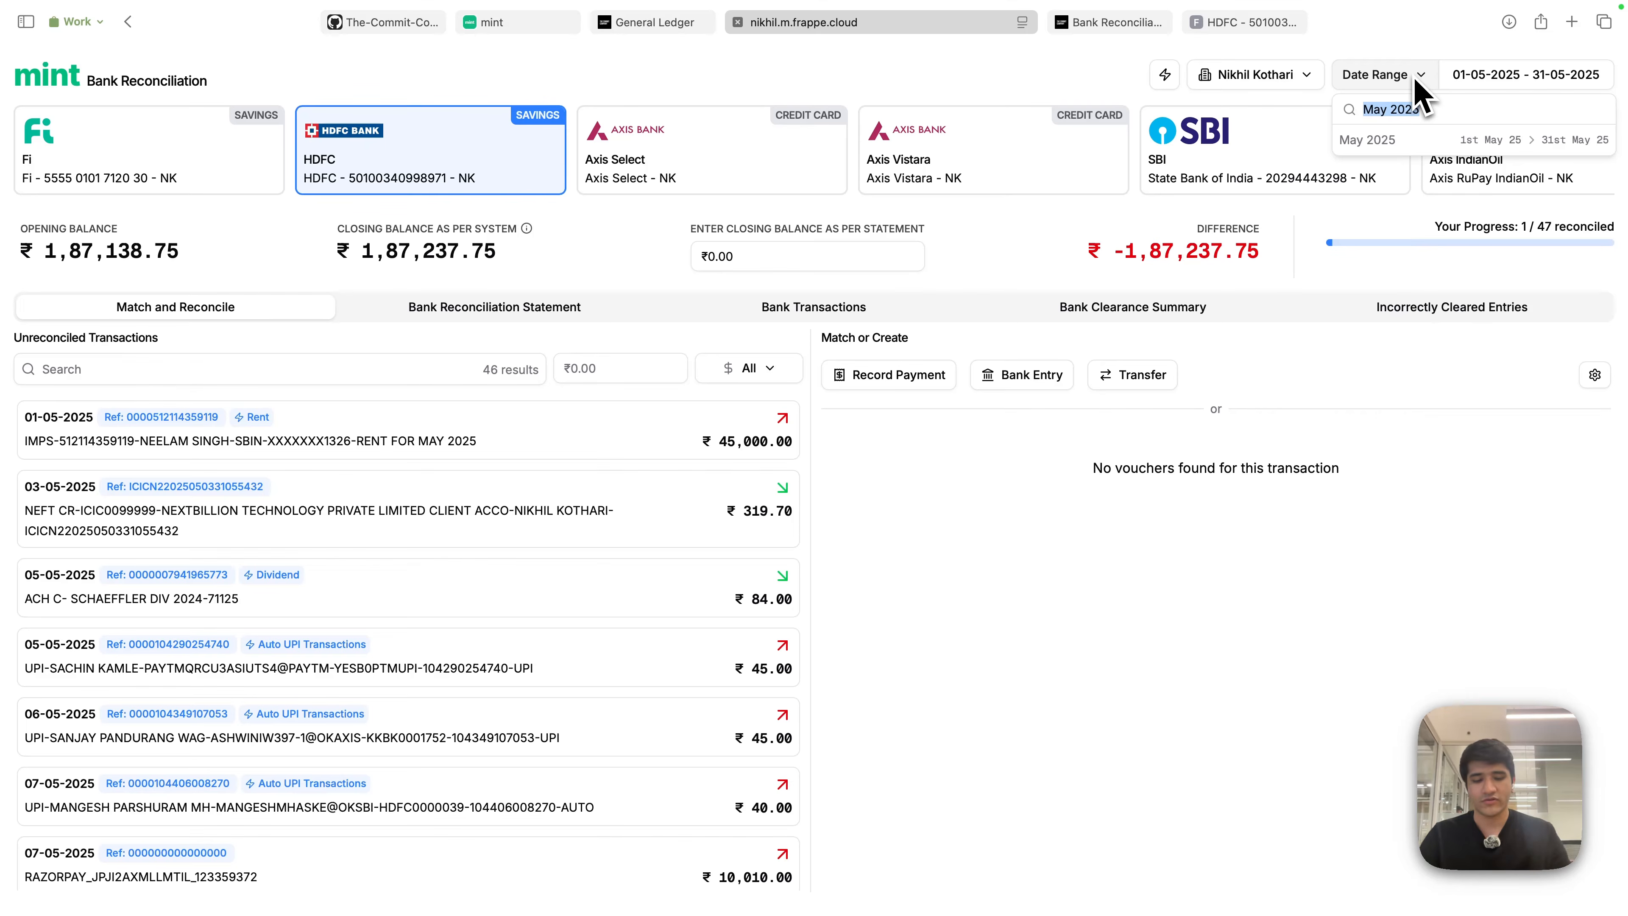
type("Apr")
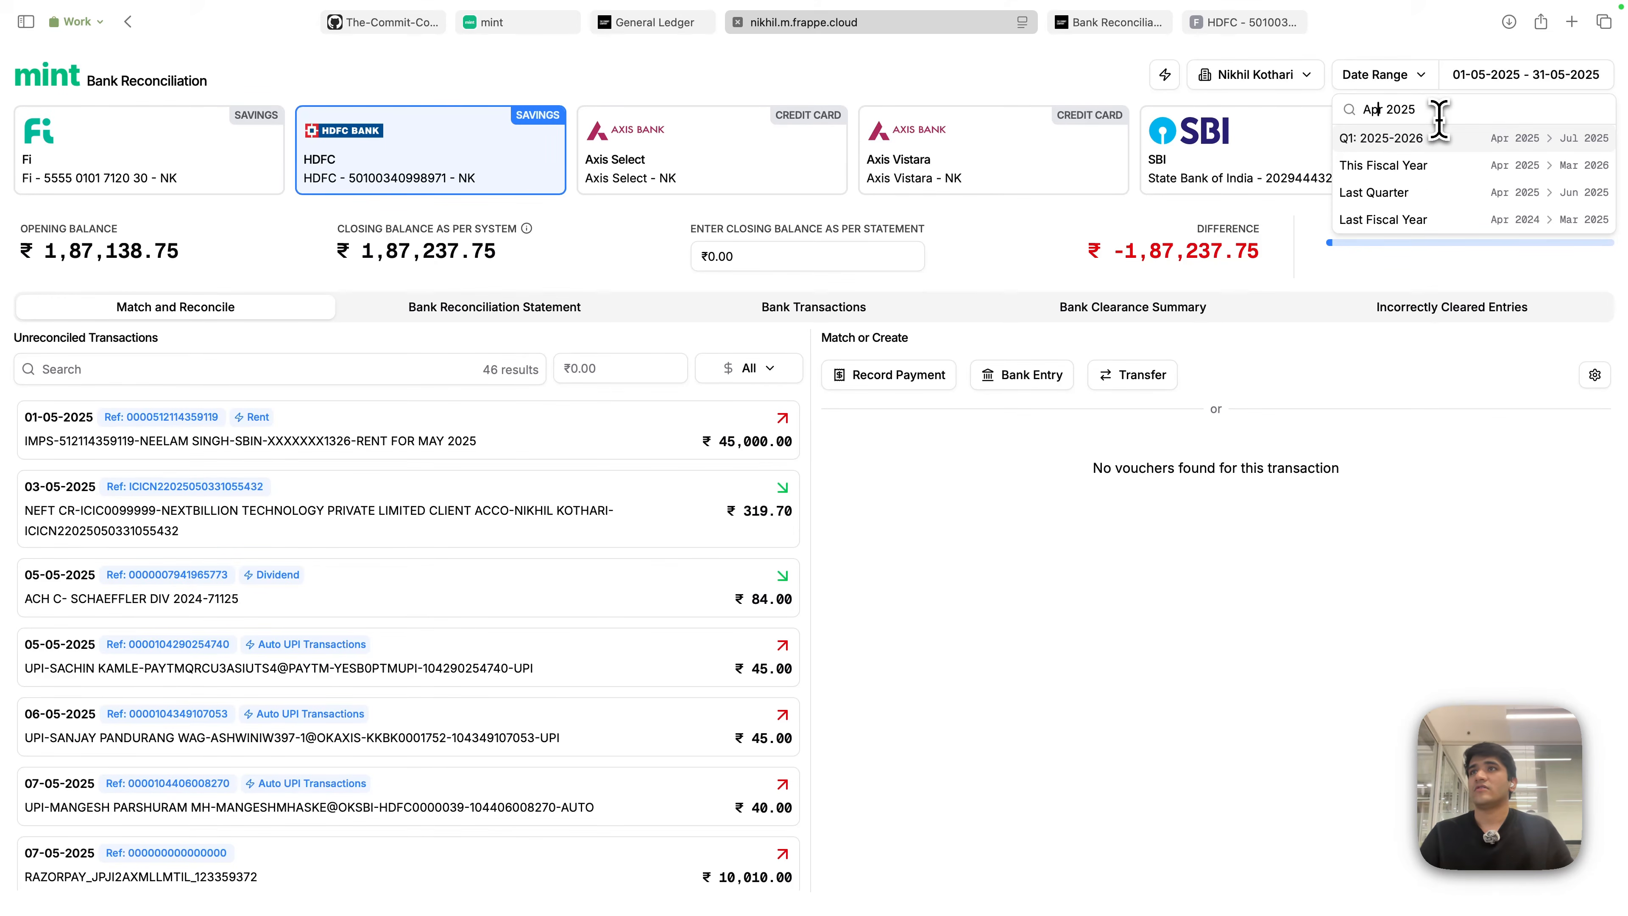
type("1st ")
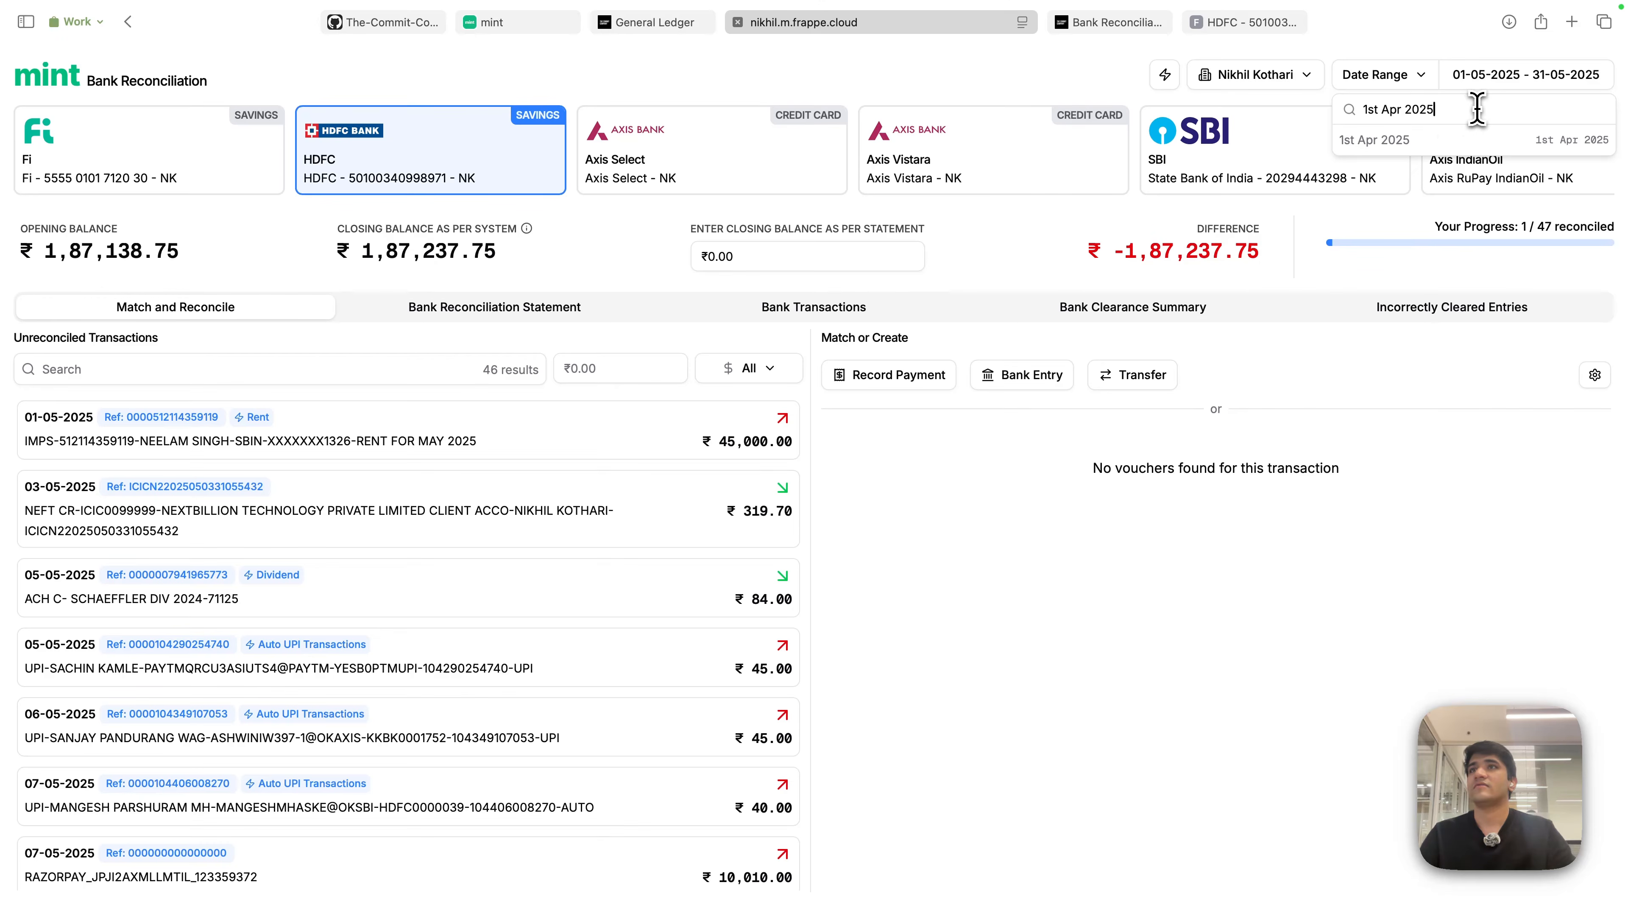
type("to 30th Ap")
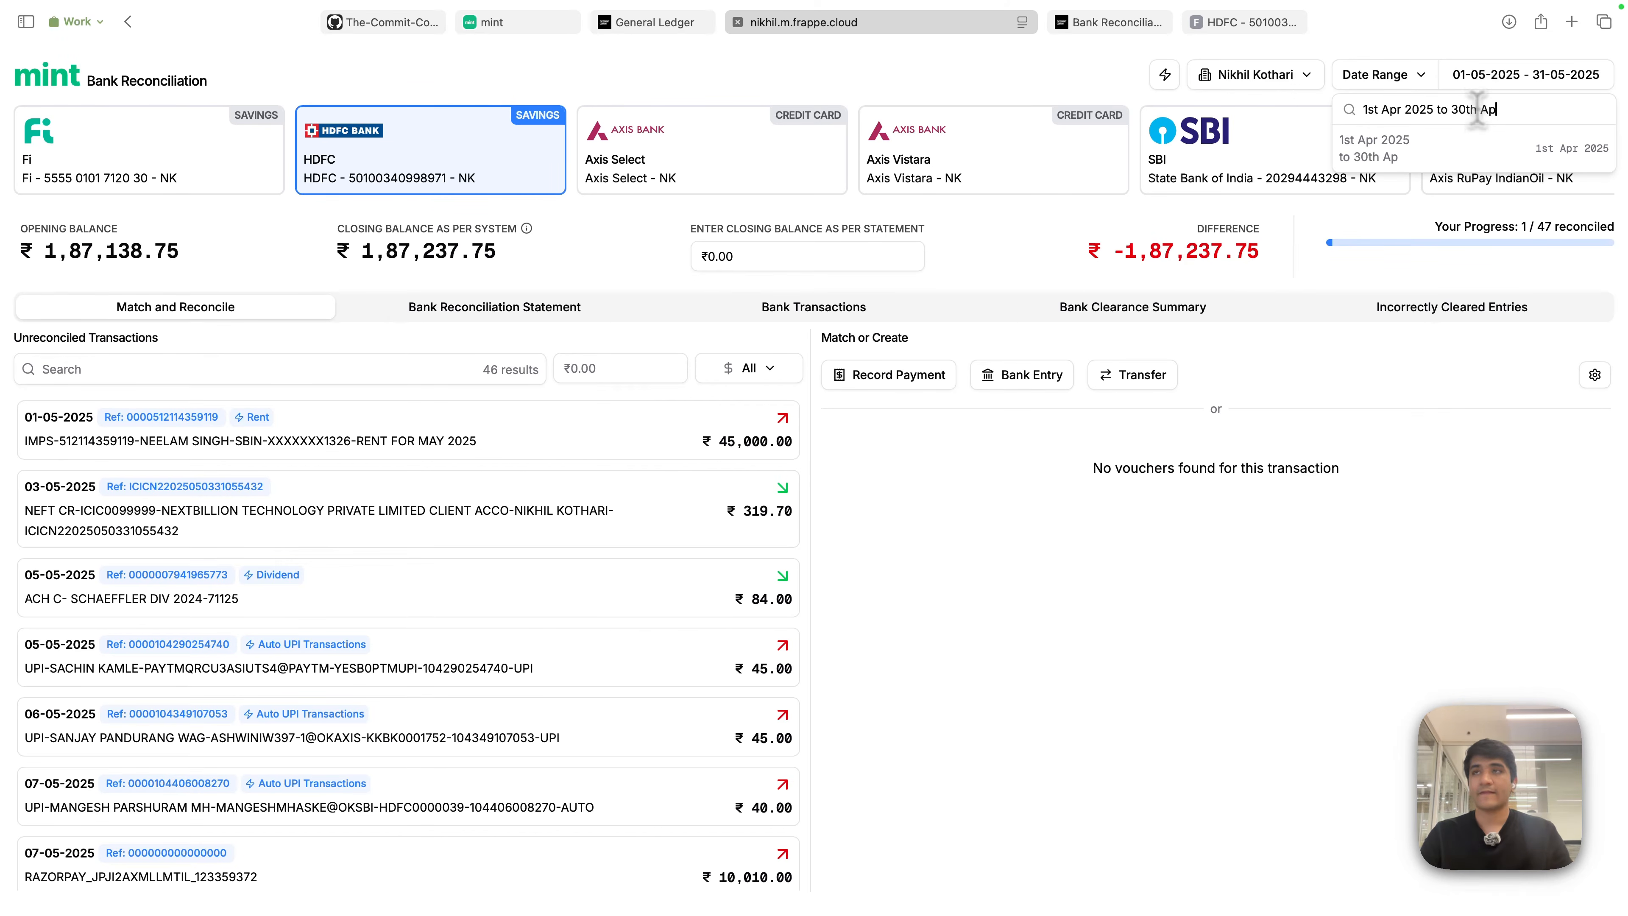
type("r")
left_click(1480, 151)
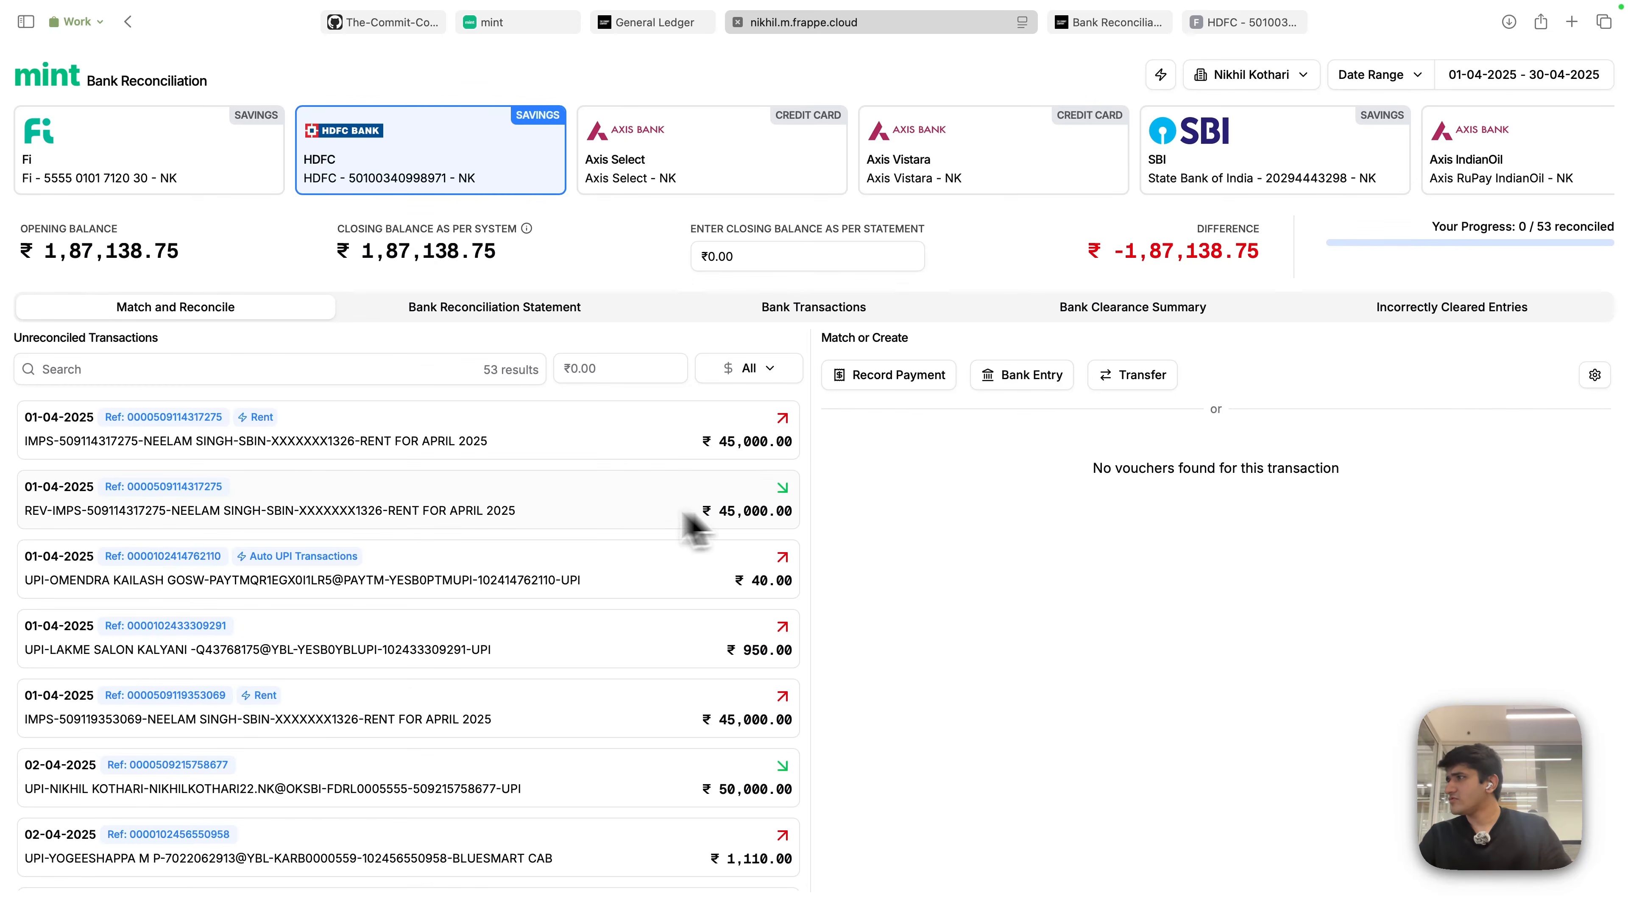
scroll(695, 641, "down", 2)
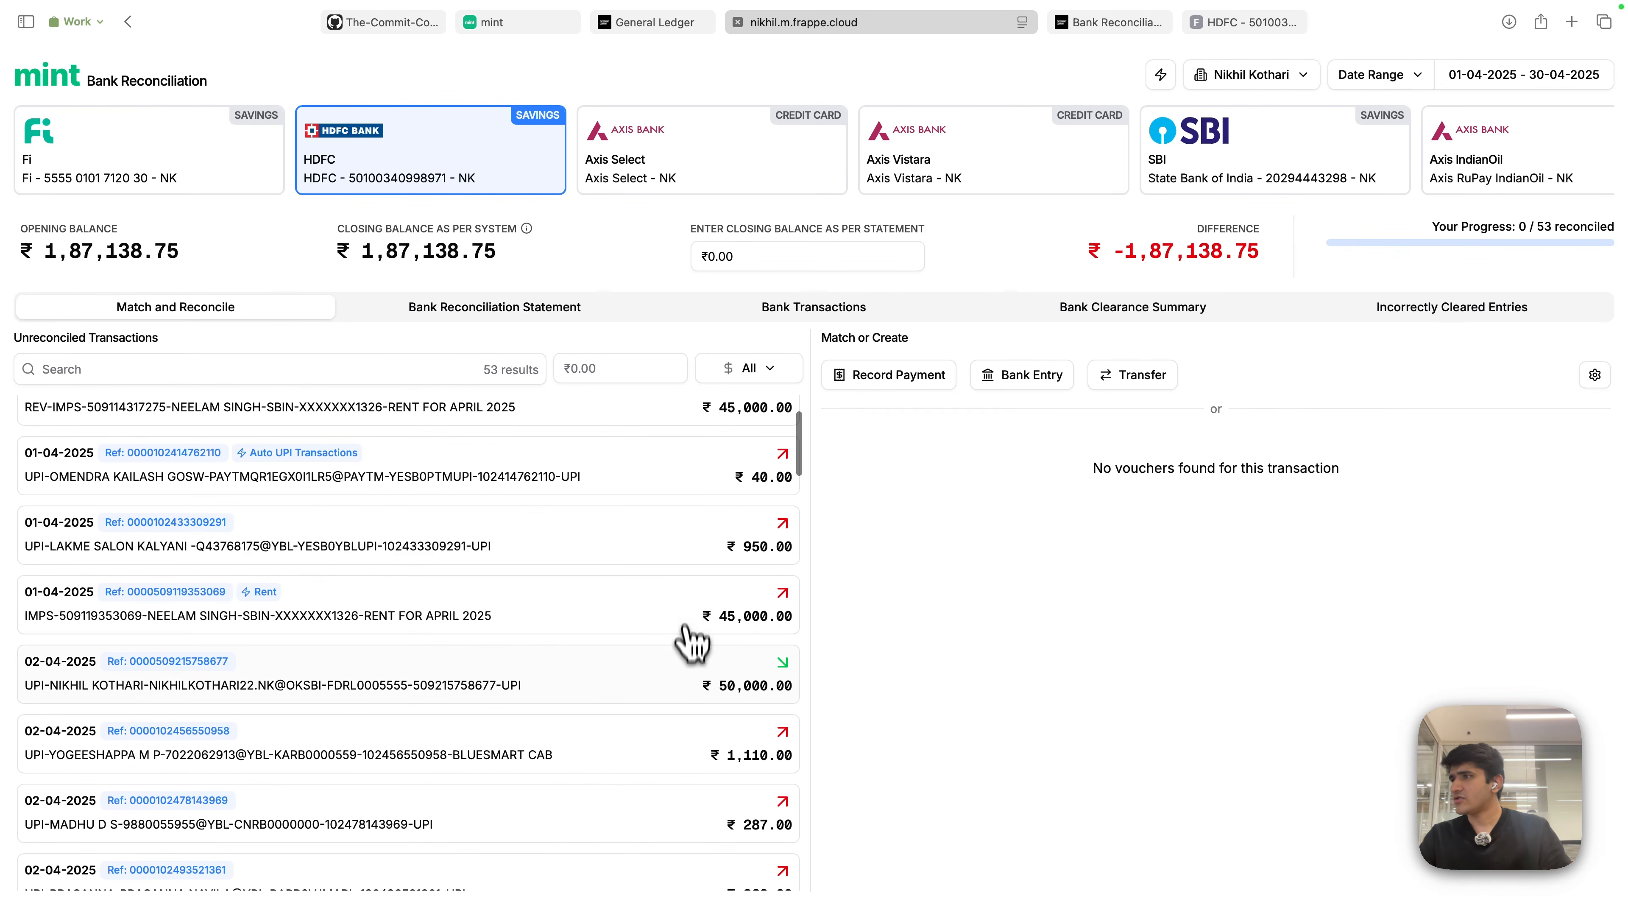
left_click(574, 681)
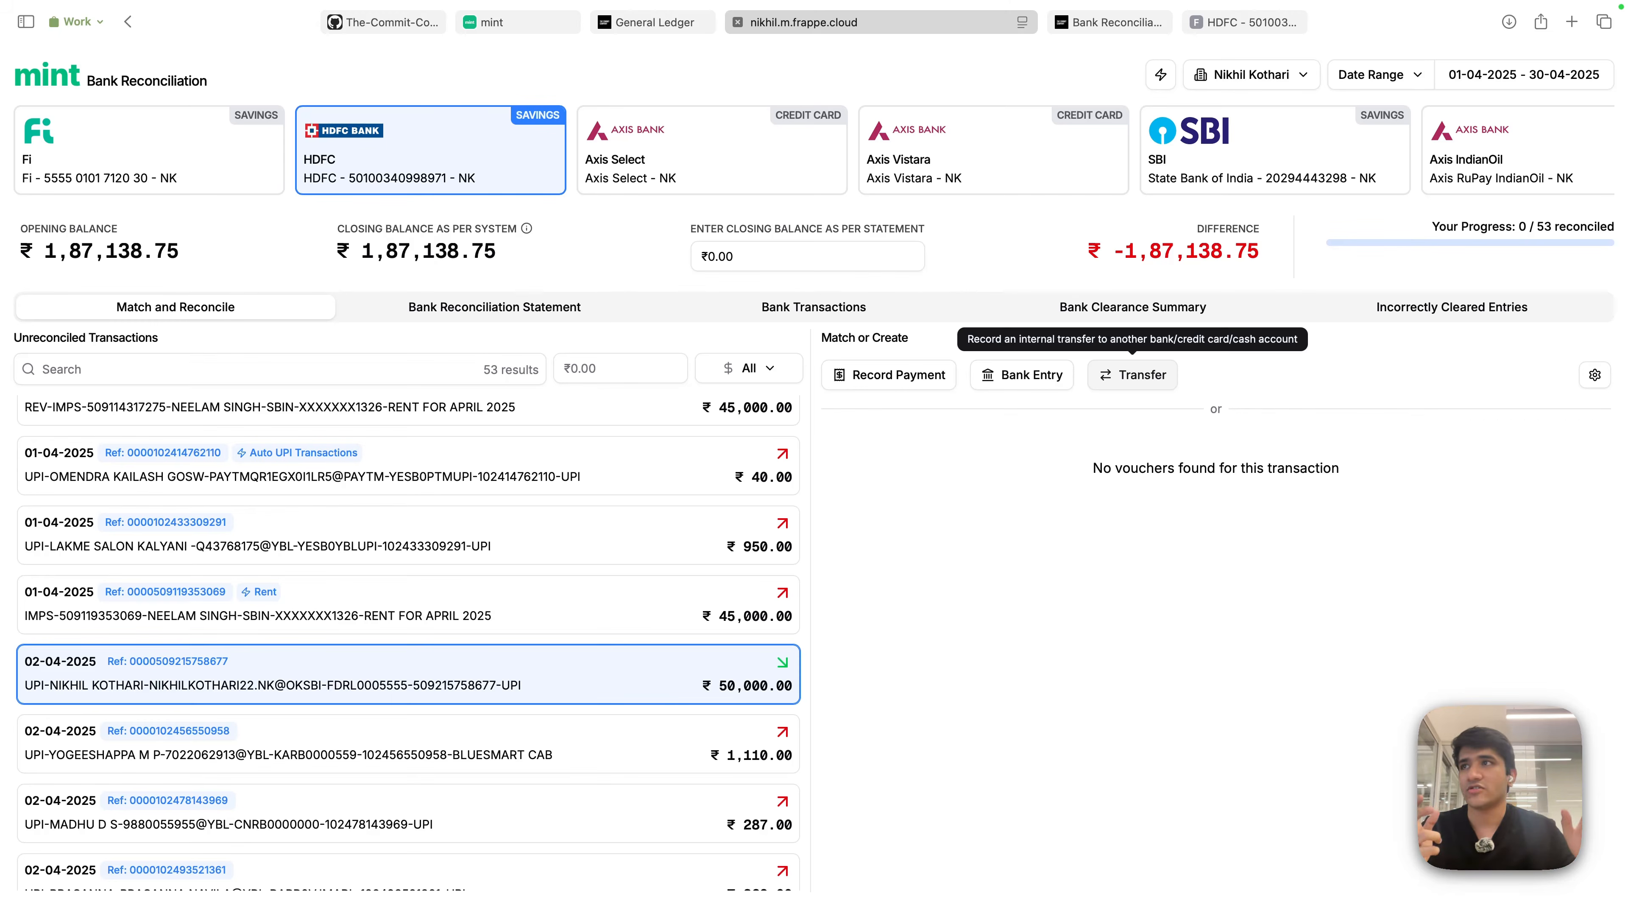
left_click(1152, 380)
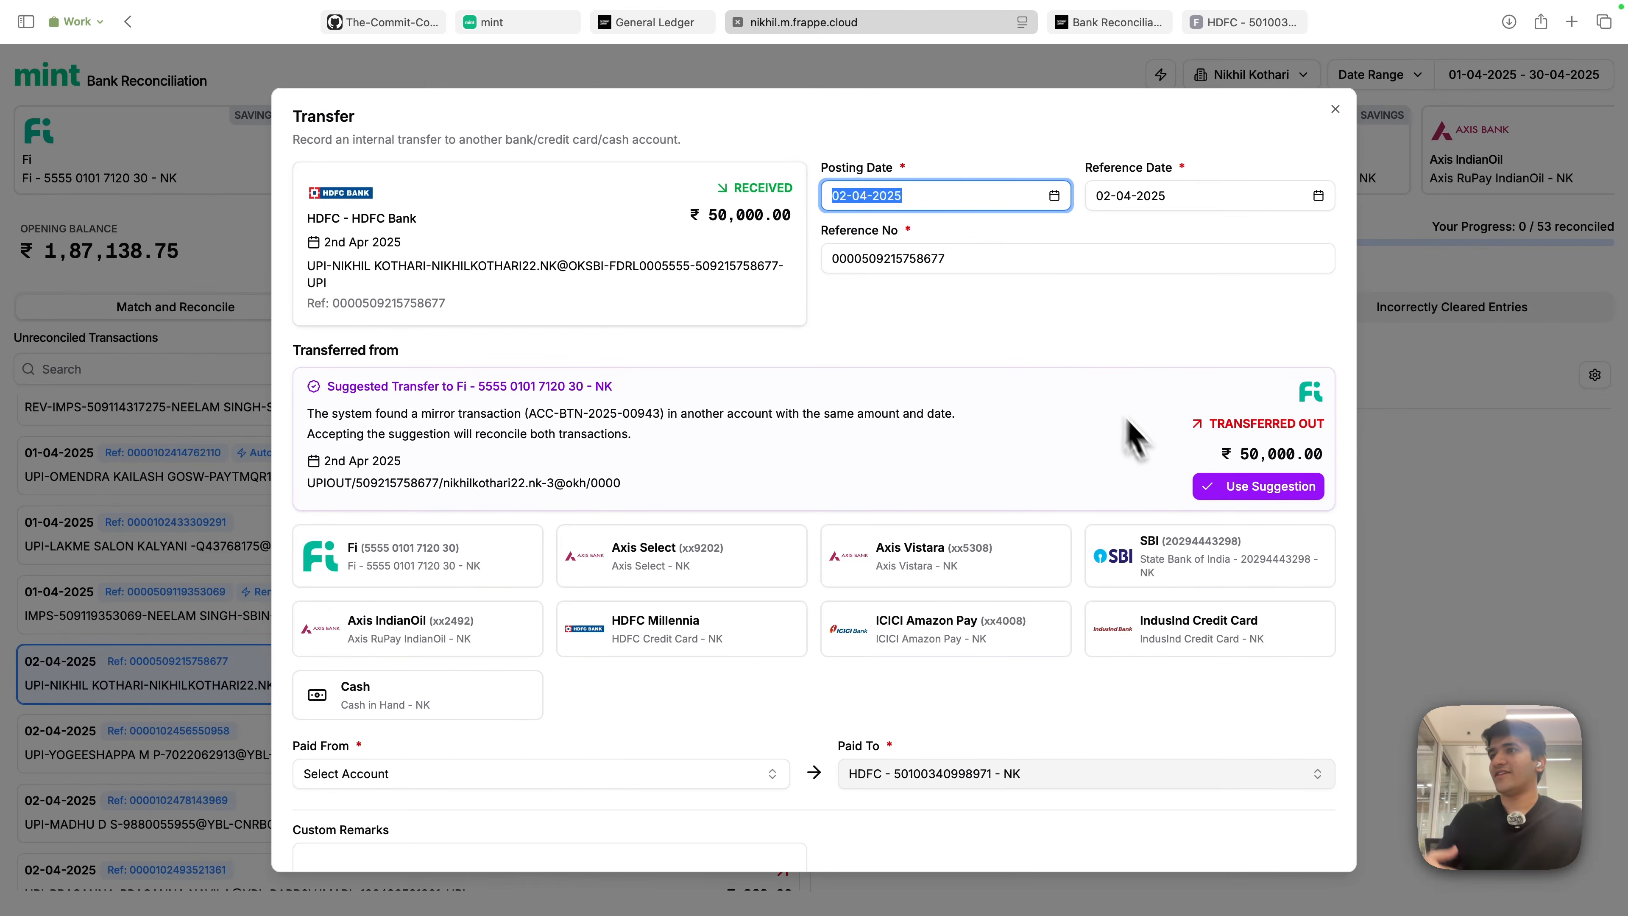
left_click(1077, 344)
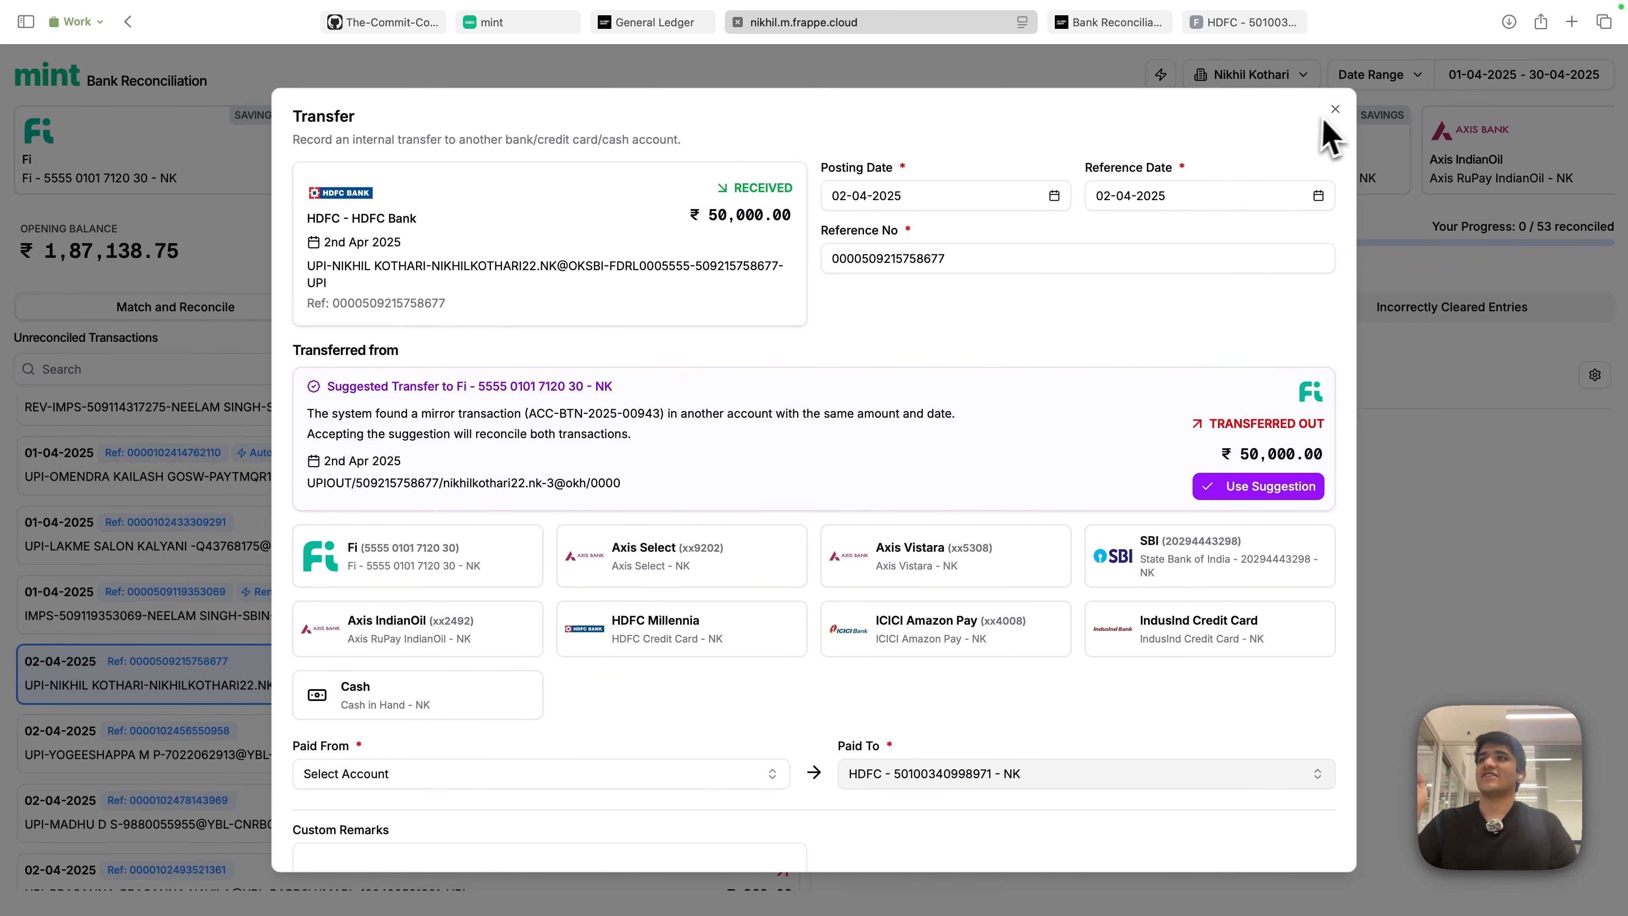
left_click(1335, 109)
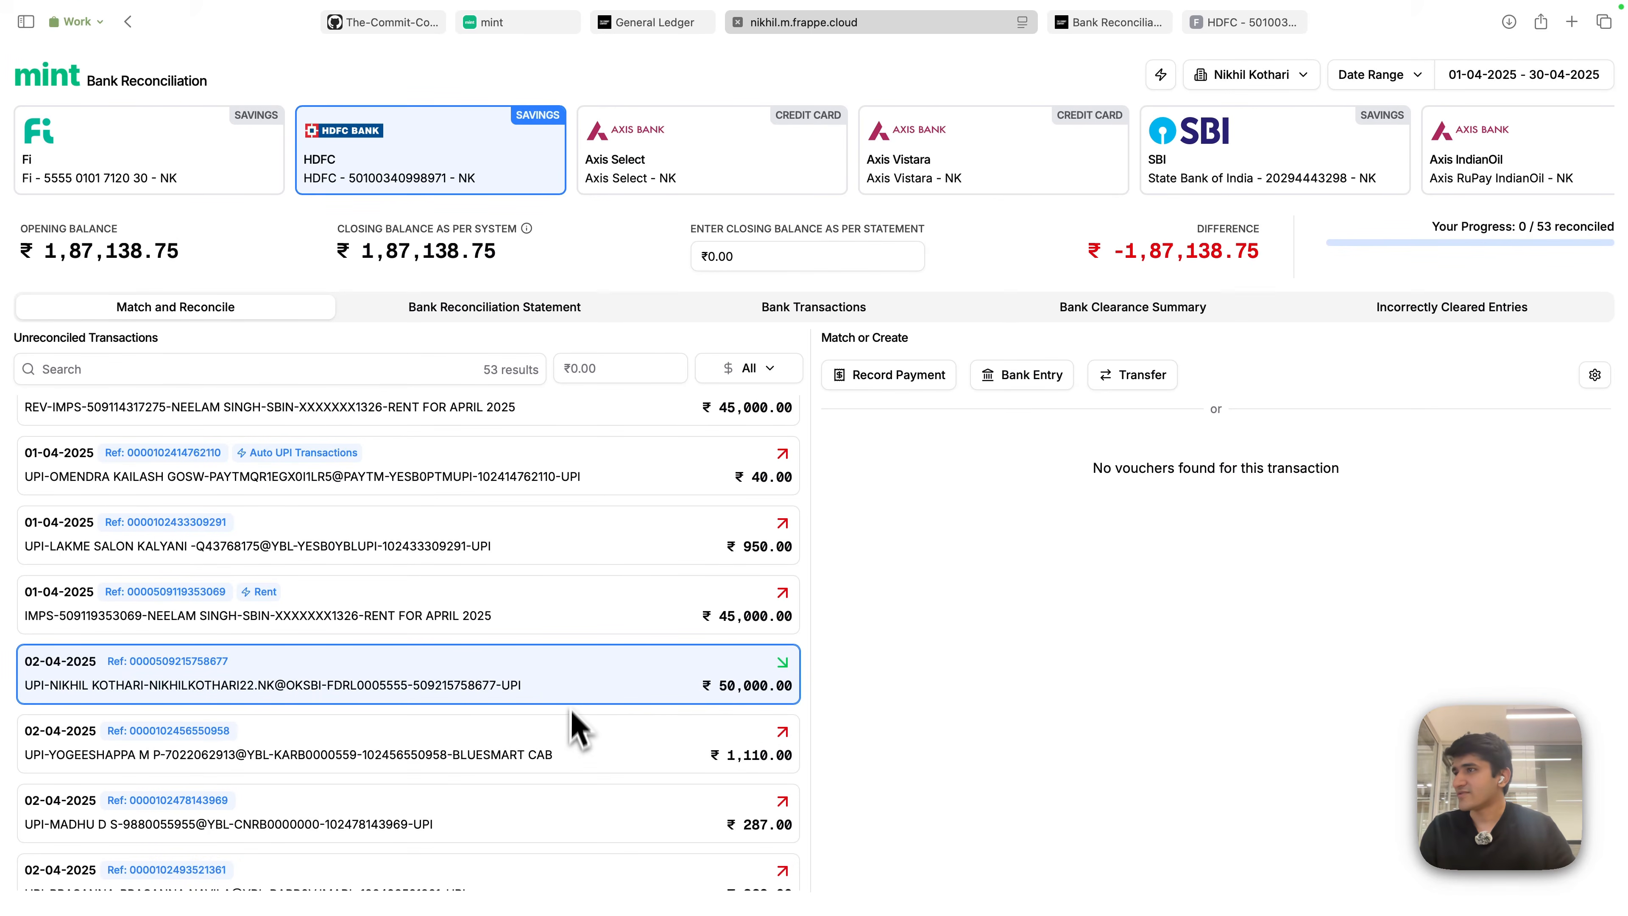
scroll(571, 695, "up", 2)
scroll(497, 615, "down", 5)
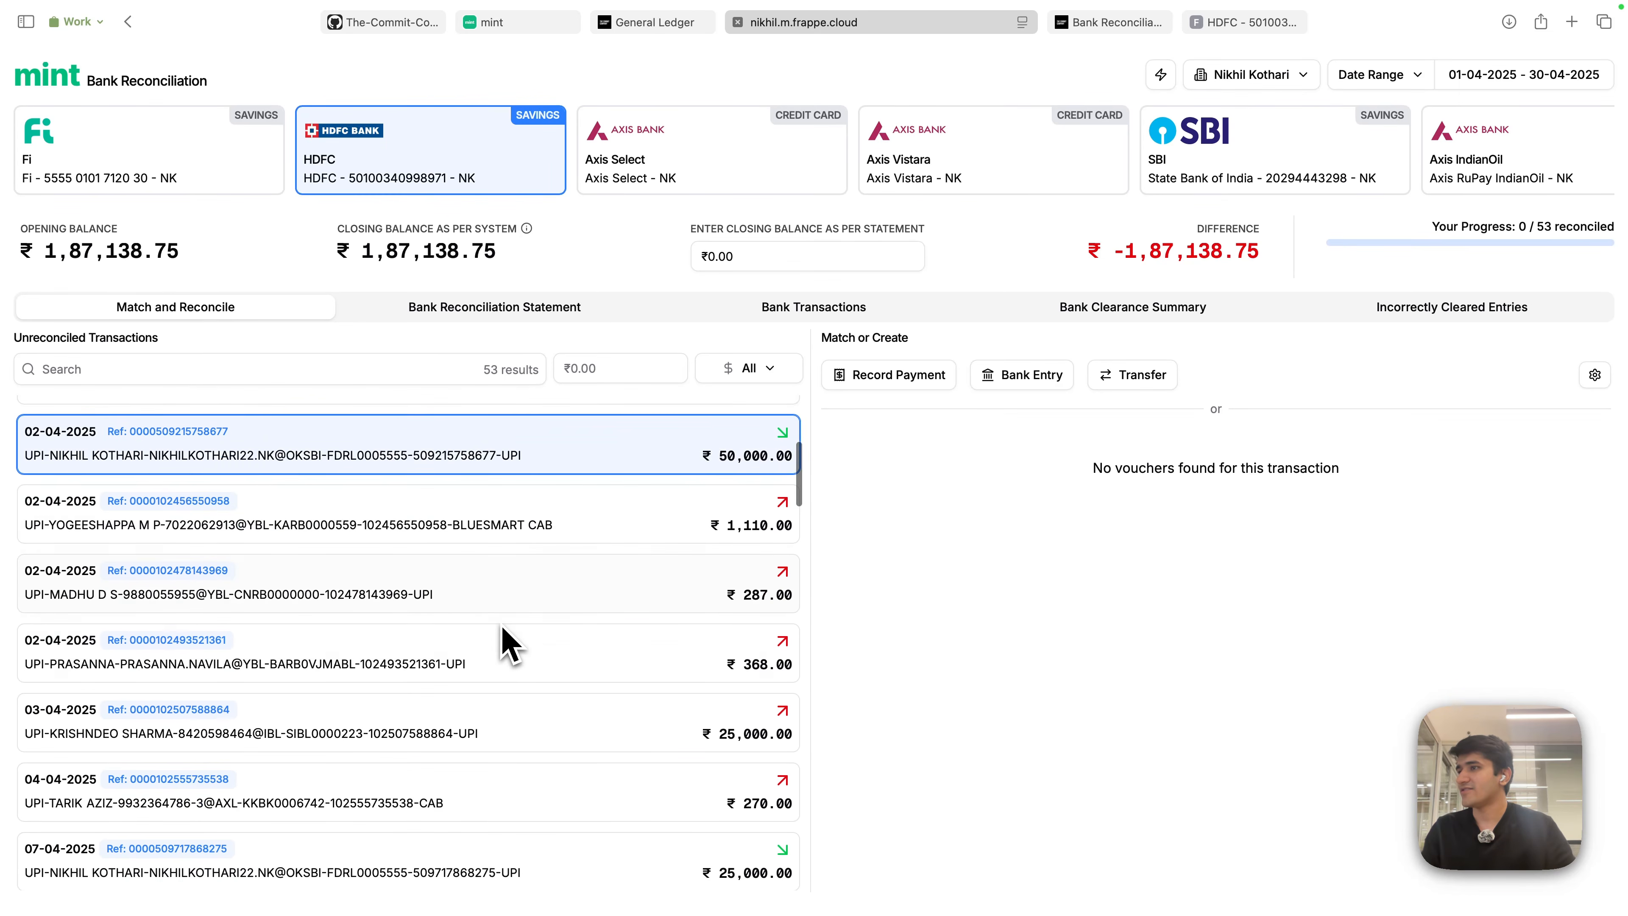
scroll(501, 644, "down", 2)
scroll(506, 641, "up", 2)
scroll(504, 674, "down", 4)
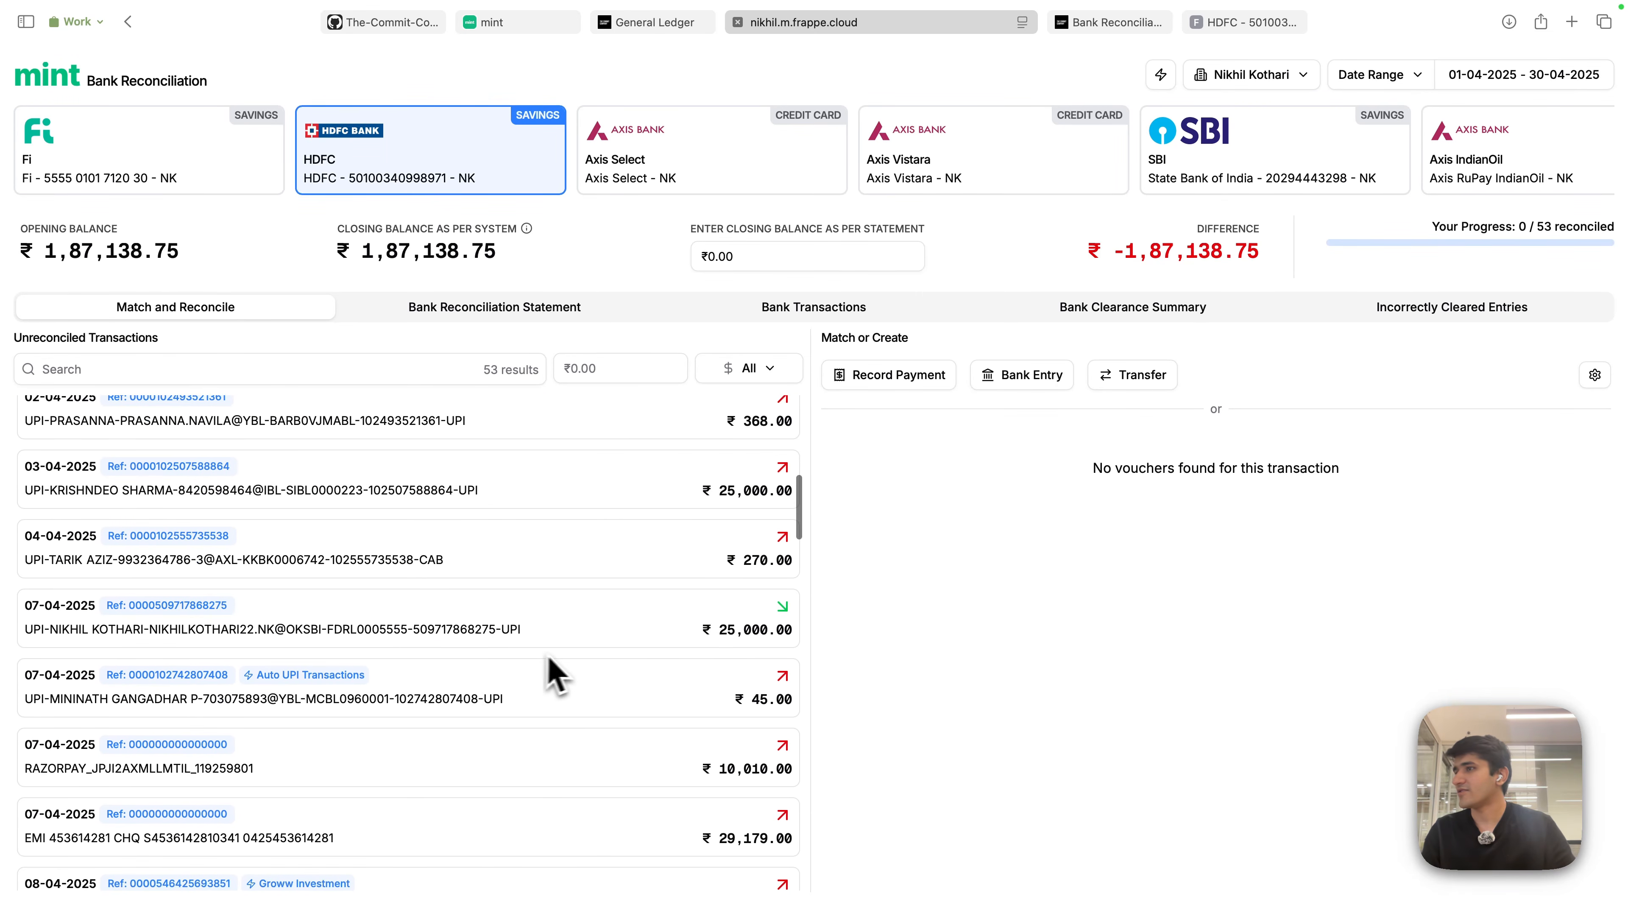
scroll(557, 660, "down", 3)
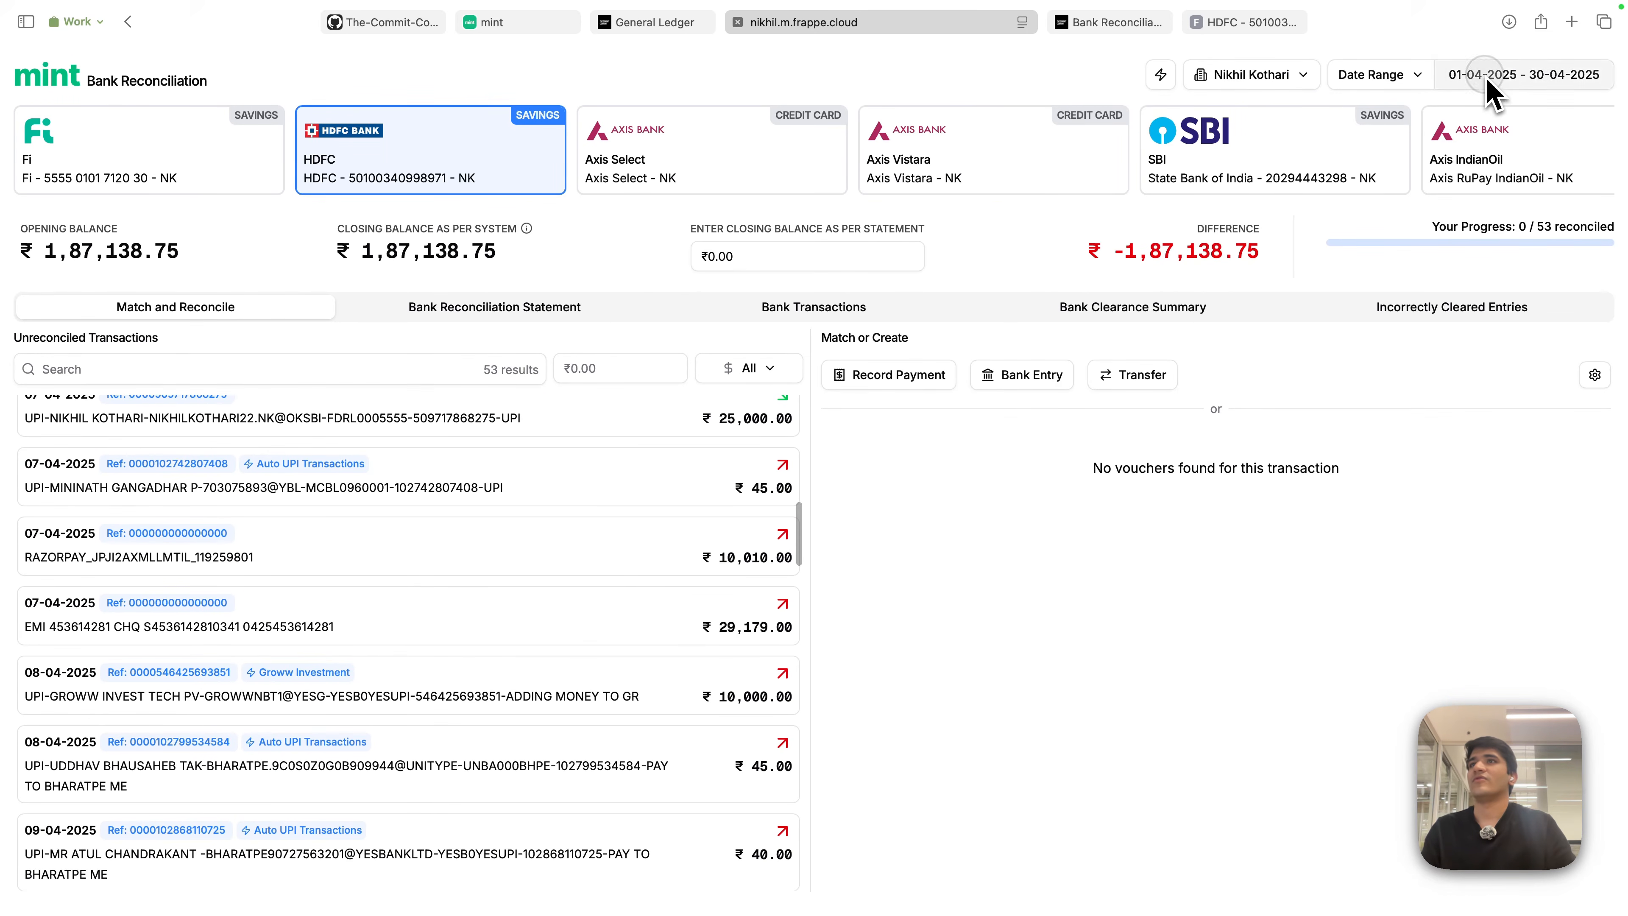
left_click(1455, 74)
left_click(1341, 131)
- Set the HDFC reconciliation period to 1–30 April 2024
left_click(1342, 135)
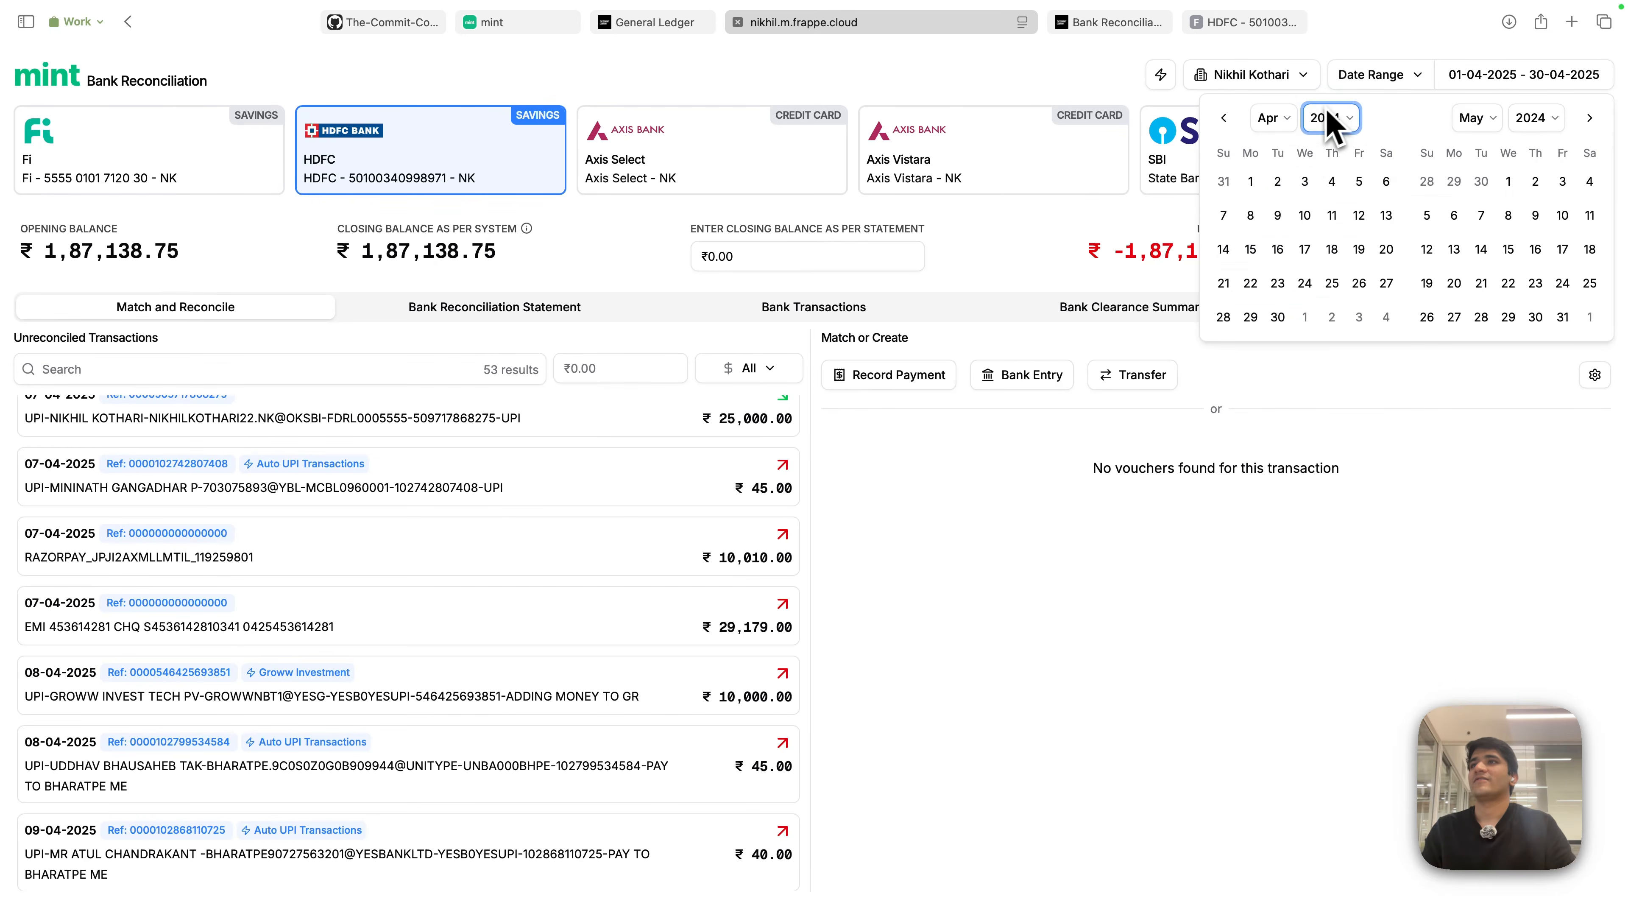
left_click(1250, 183)
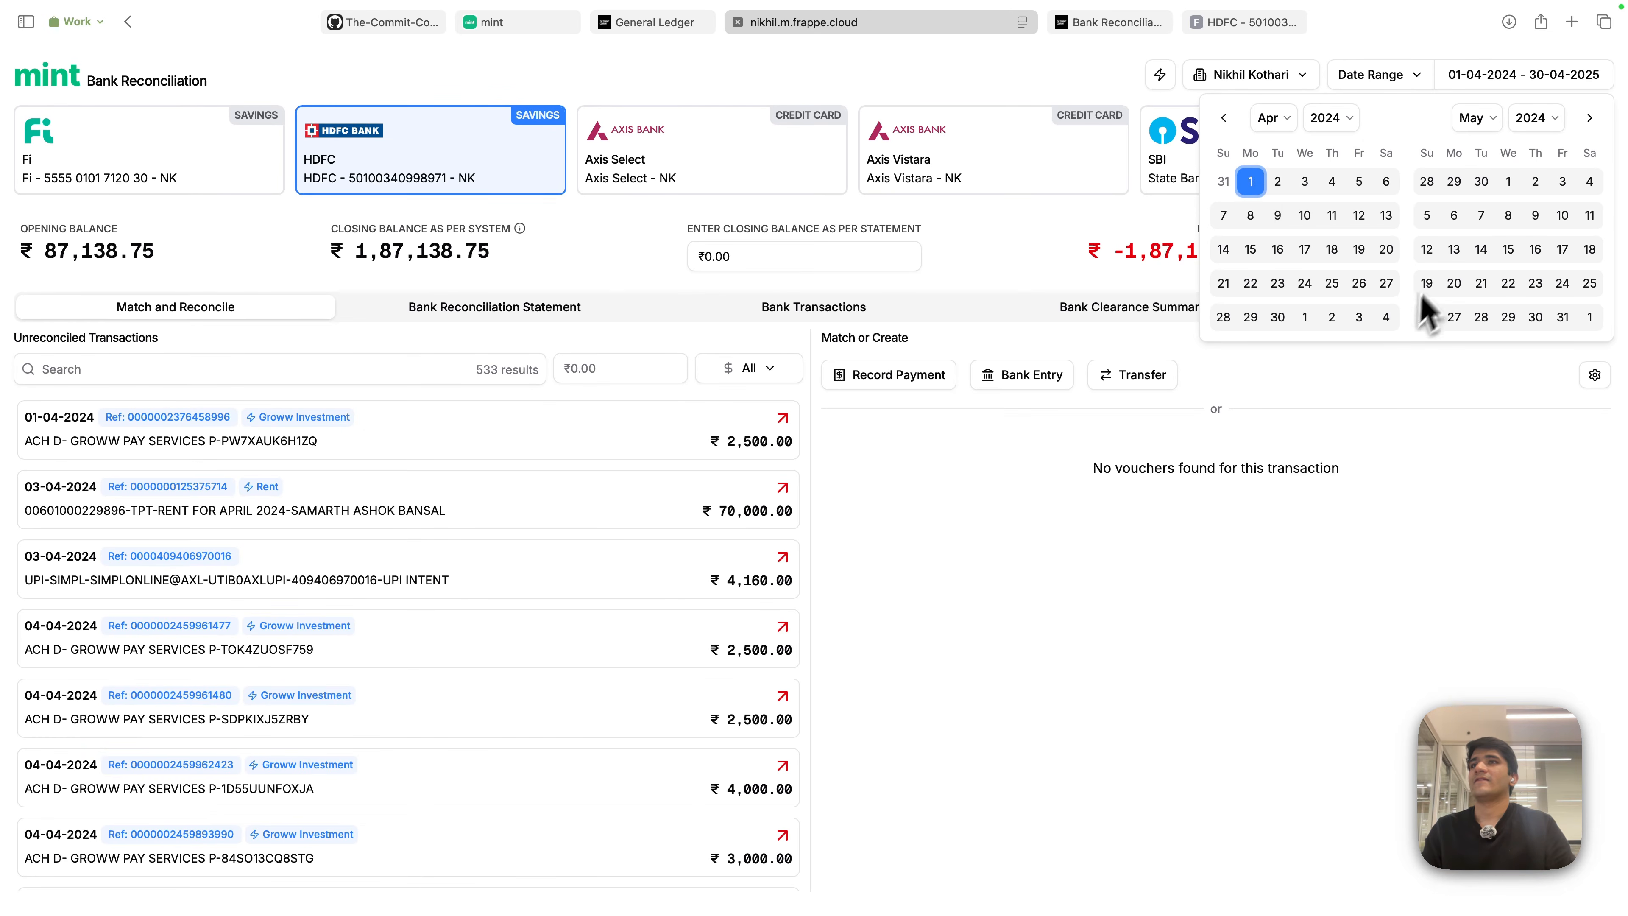
left_click(1278, 317)
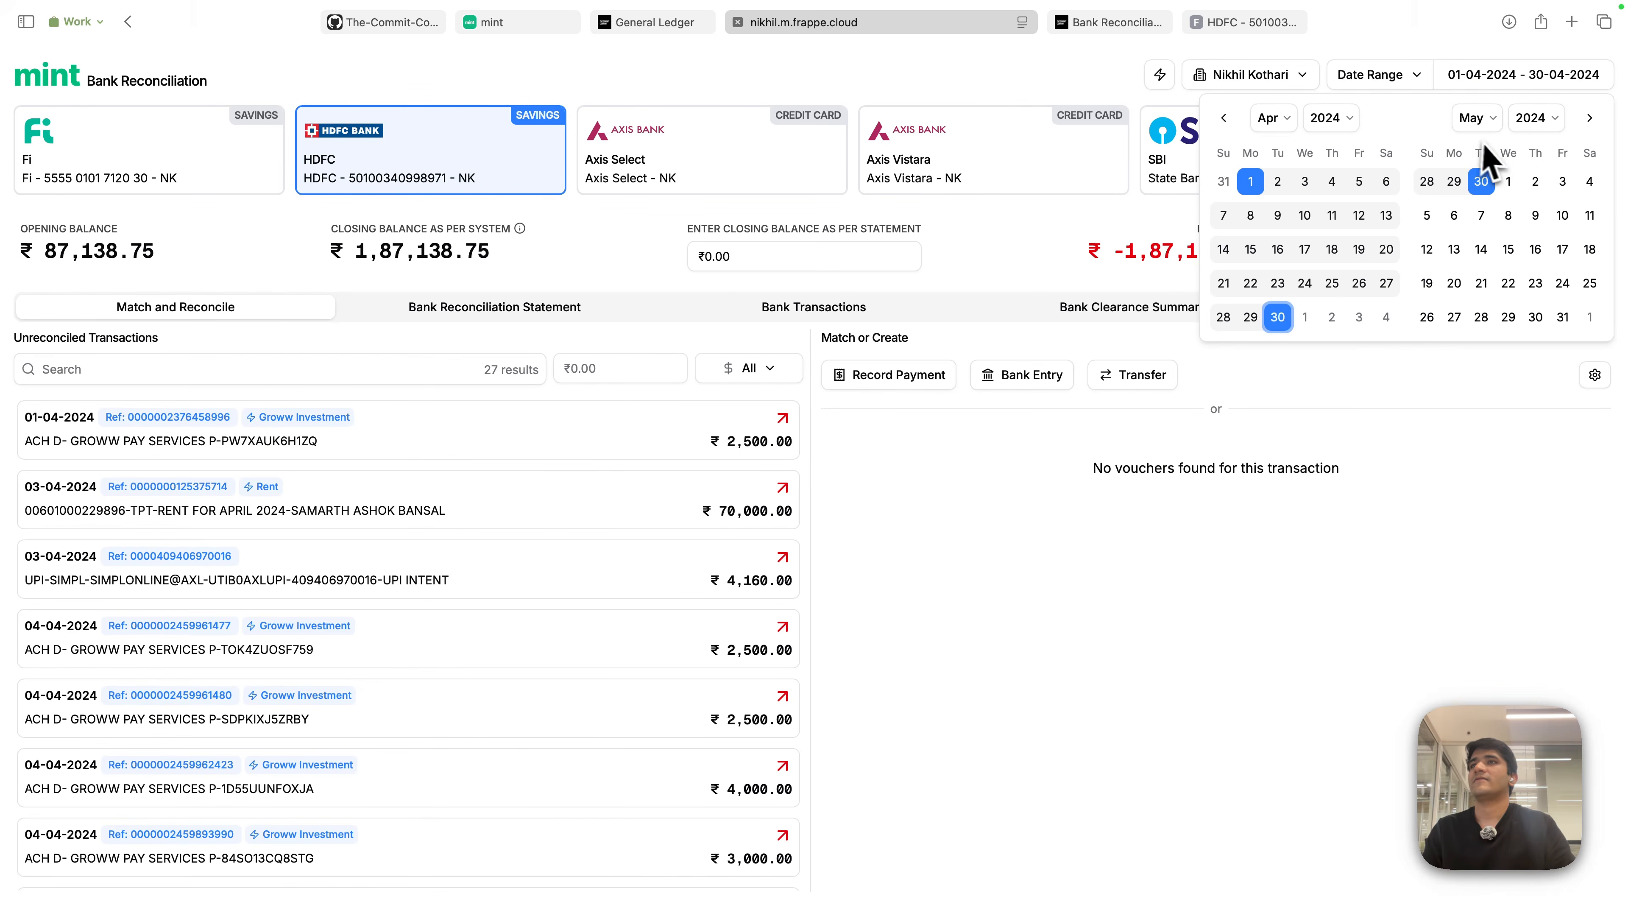
- Select the 08-04-2024 ₹50,000 receipt in the unreconciled transactions list
scroll(572, 607, "down", 5)
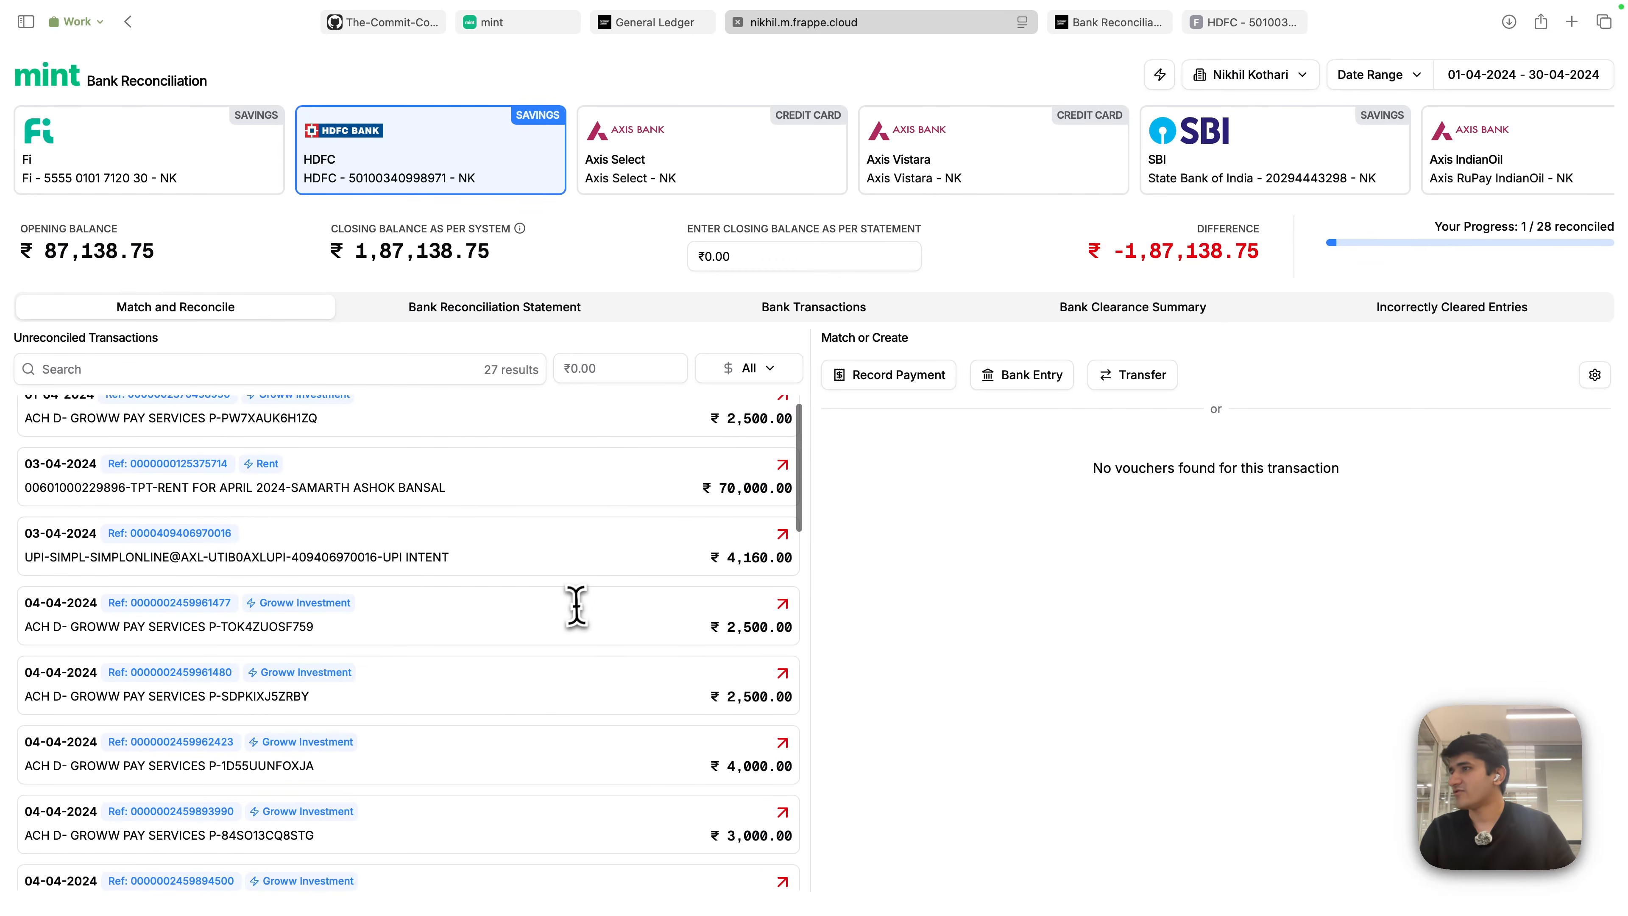
scroll(574, 609, "down", 4)
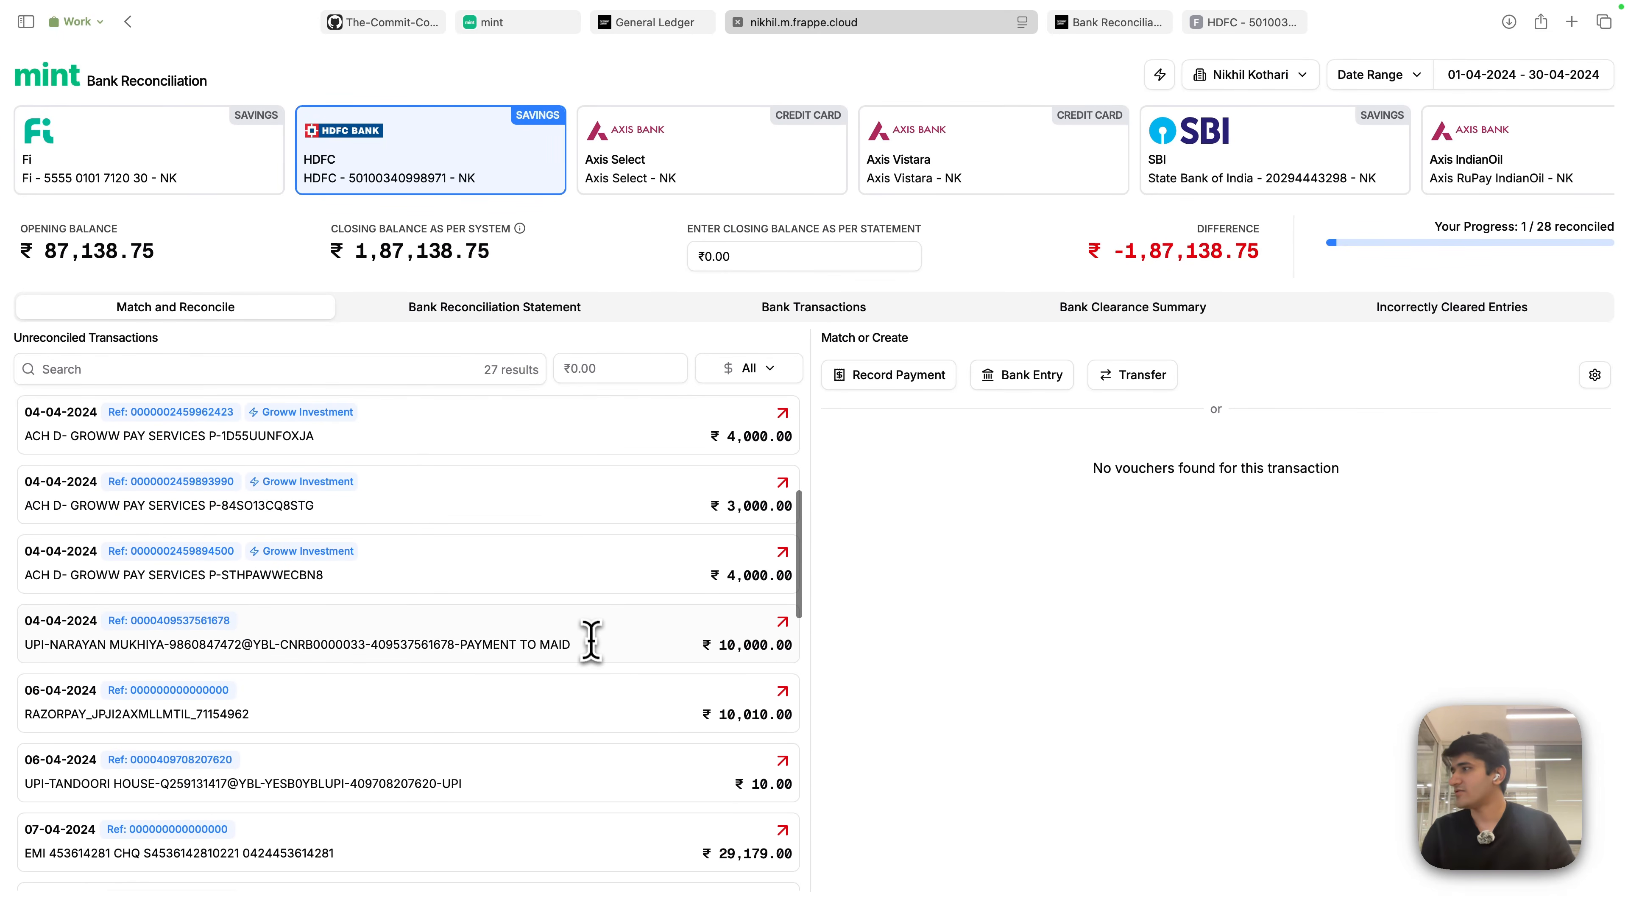
scroll(532, 668, "down", 3)
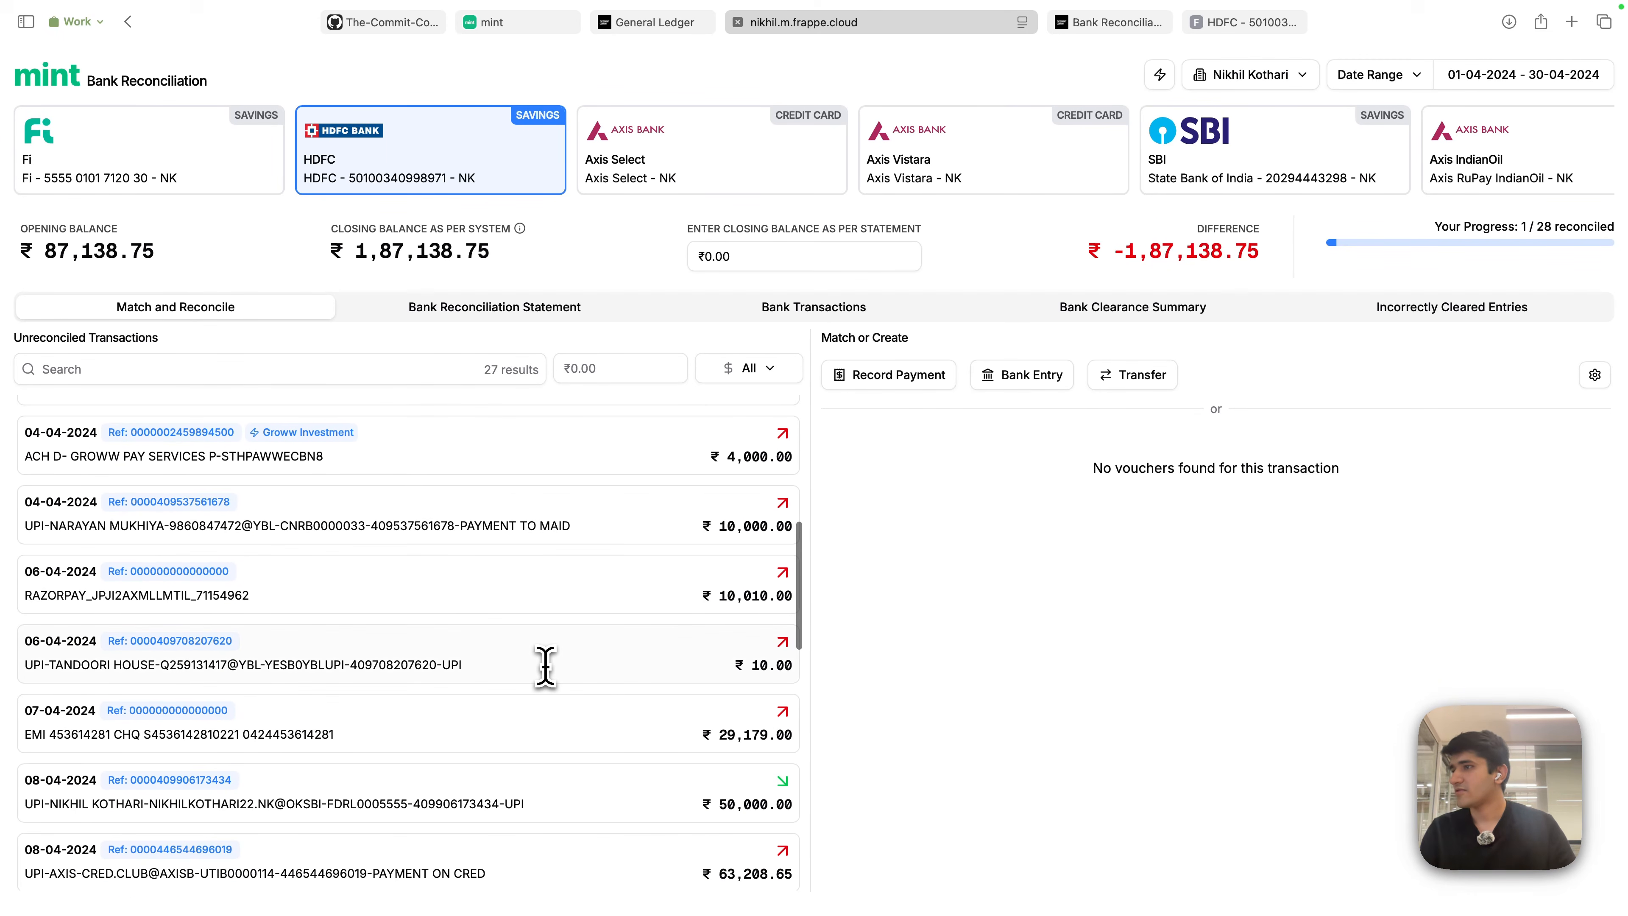
scroll(545, 667, "down", 8)
left_click(602, 507)
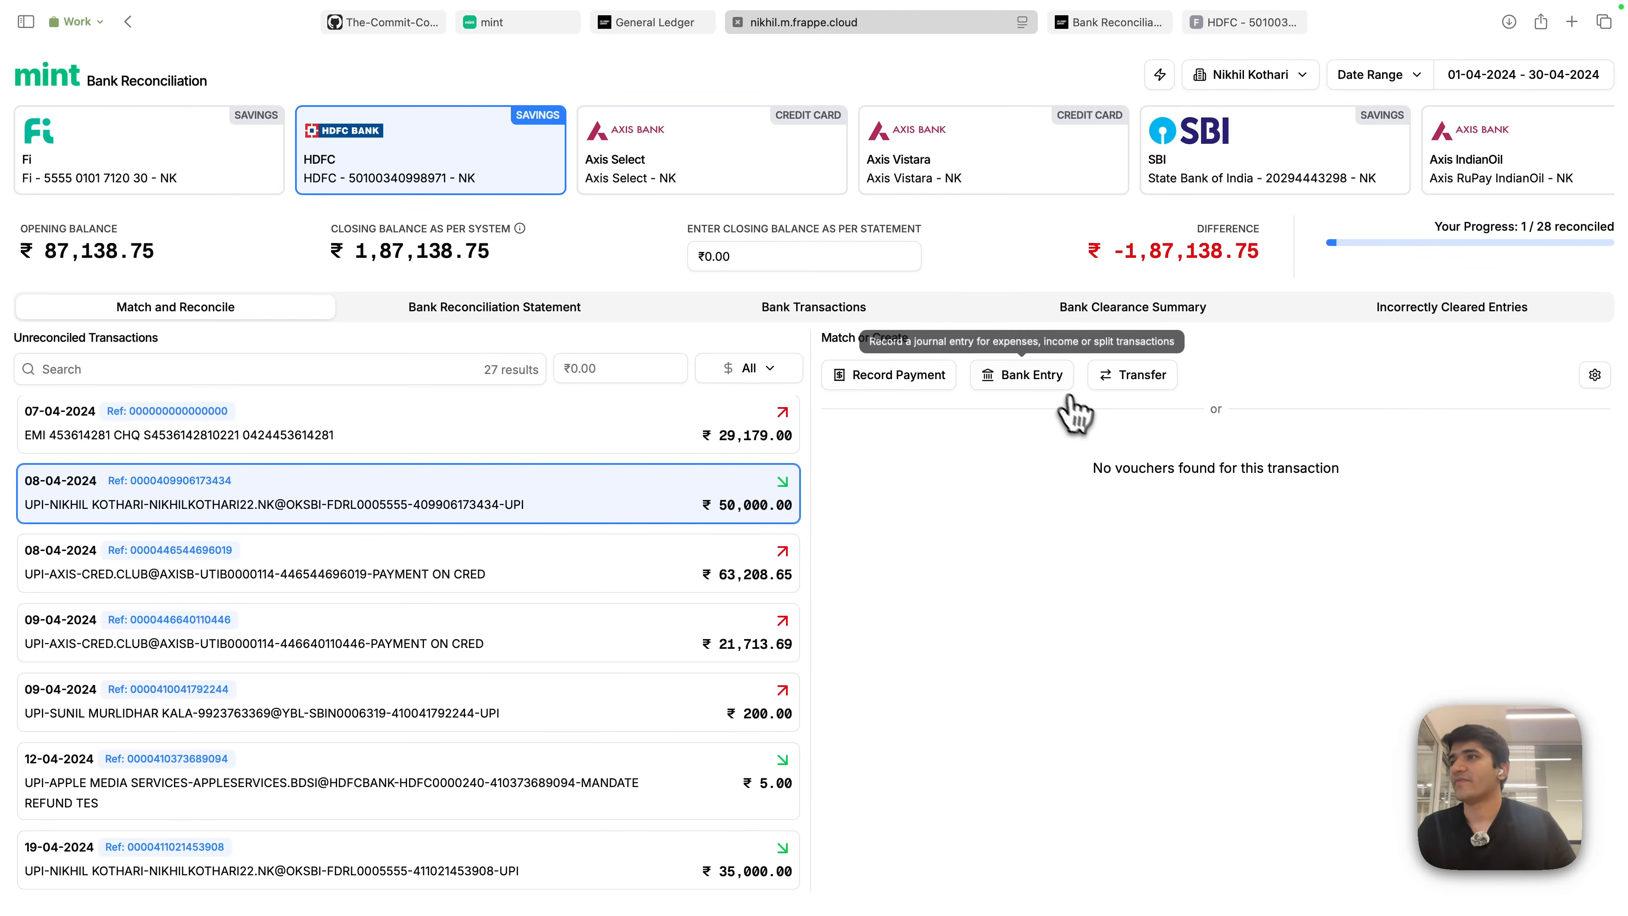
- Record the ₹50,000 receipt as a transfer with Fi as the source account
left_click(1125, 380)
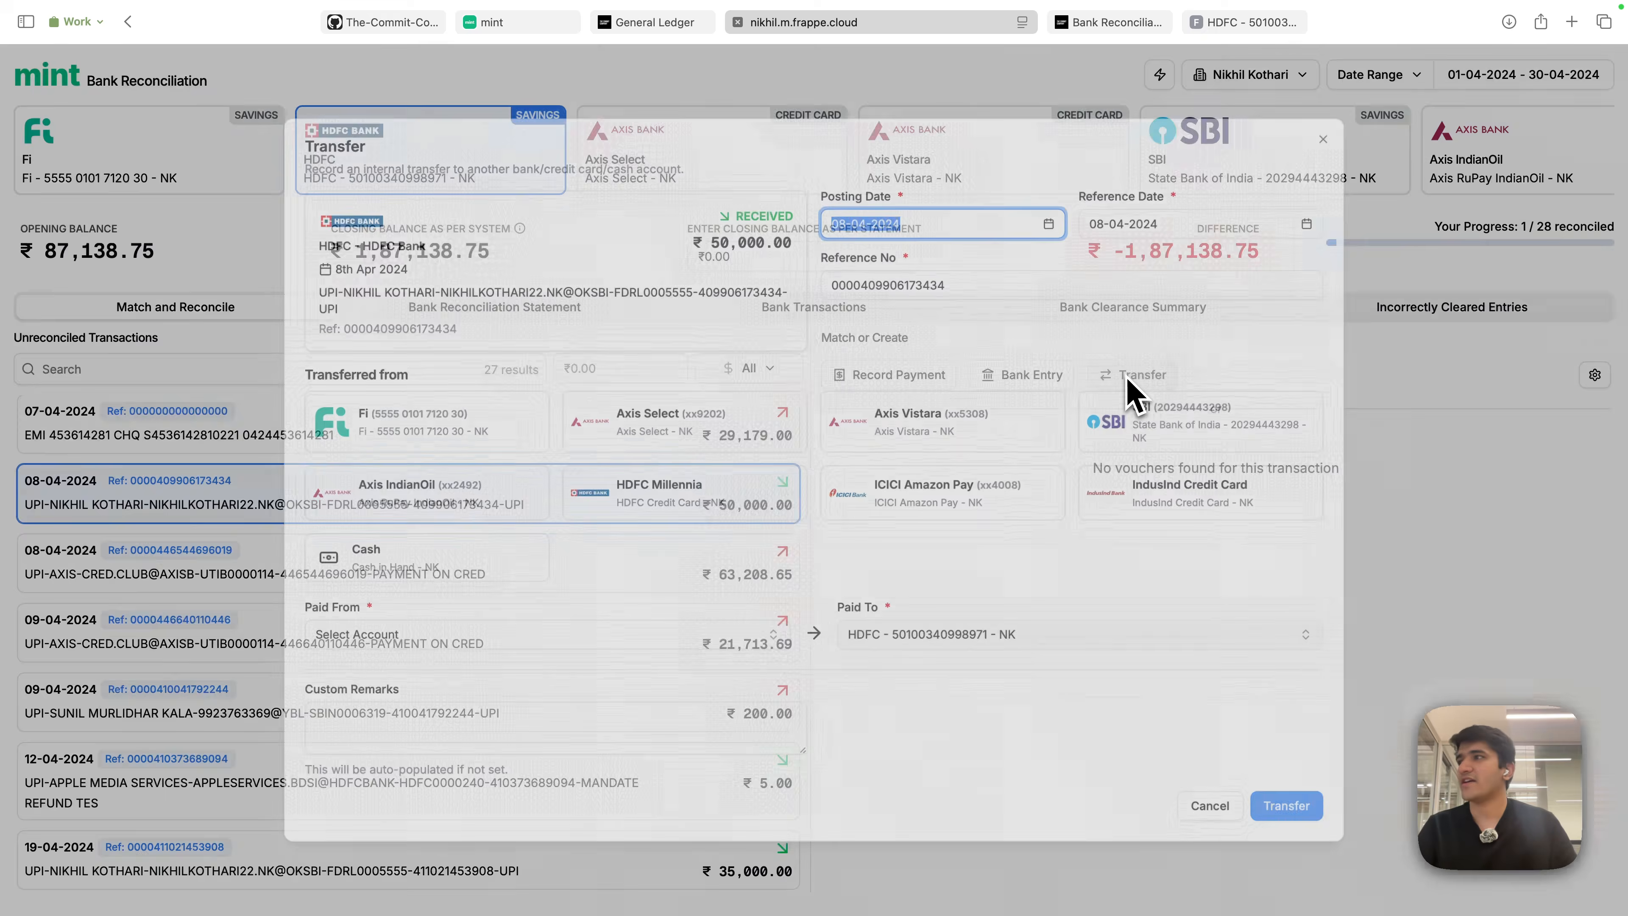
left_click(382, 431)
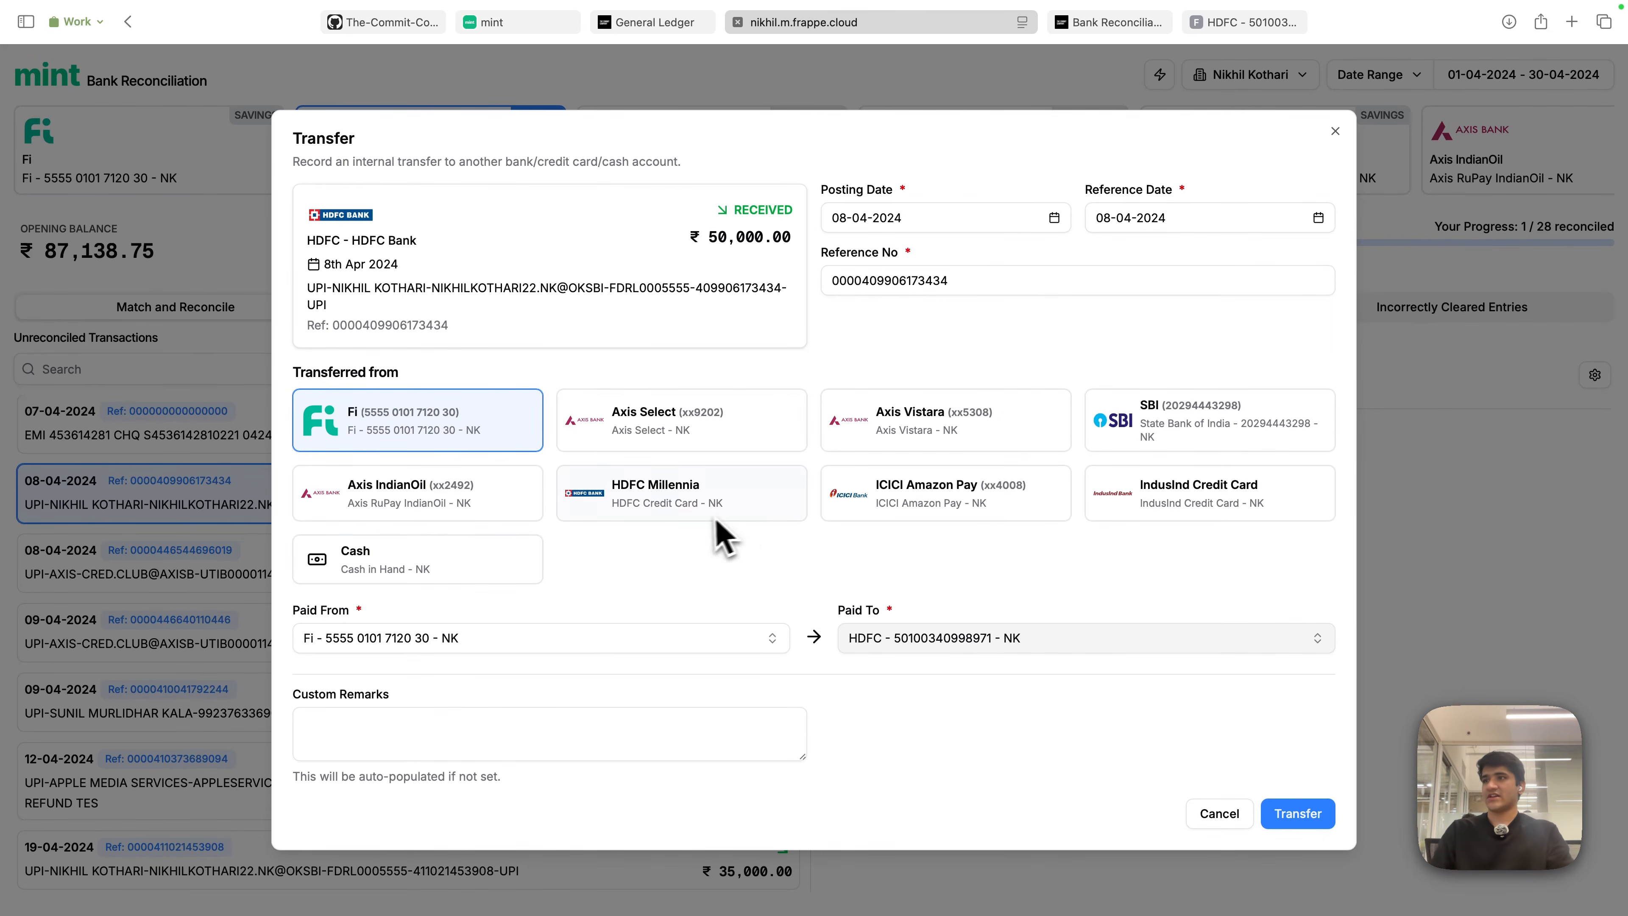
left_click(615, 439)
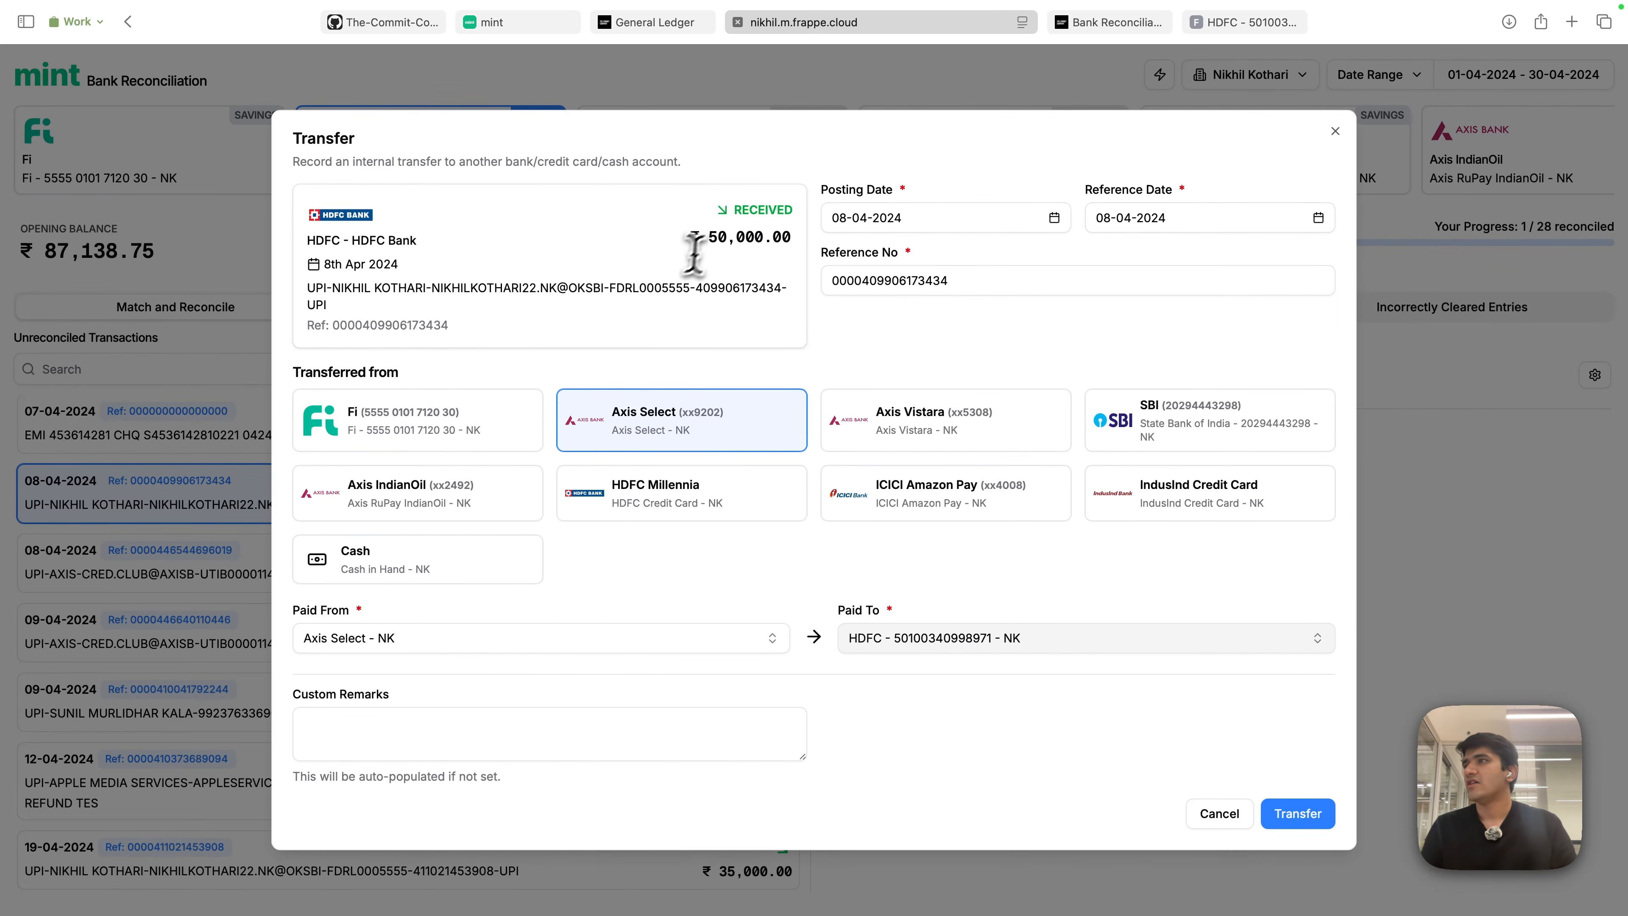
left_click_drag(716, 239, 811, 242)
left_click(669, 342)
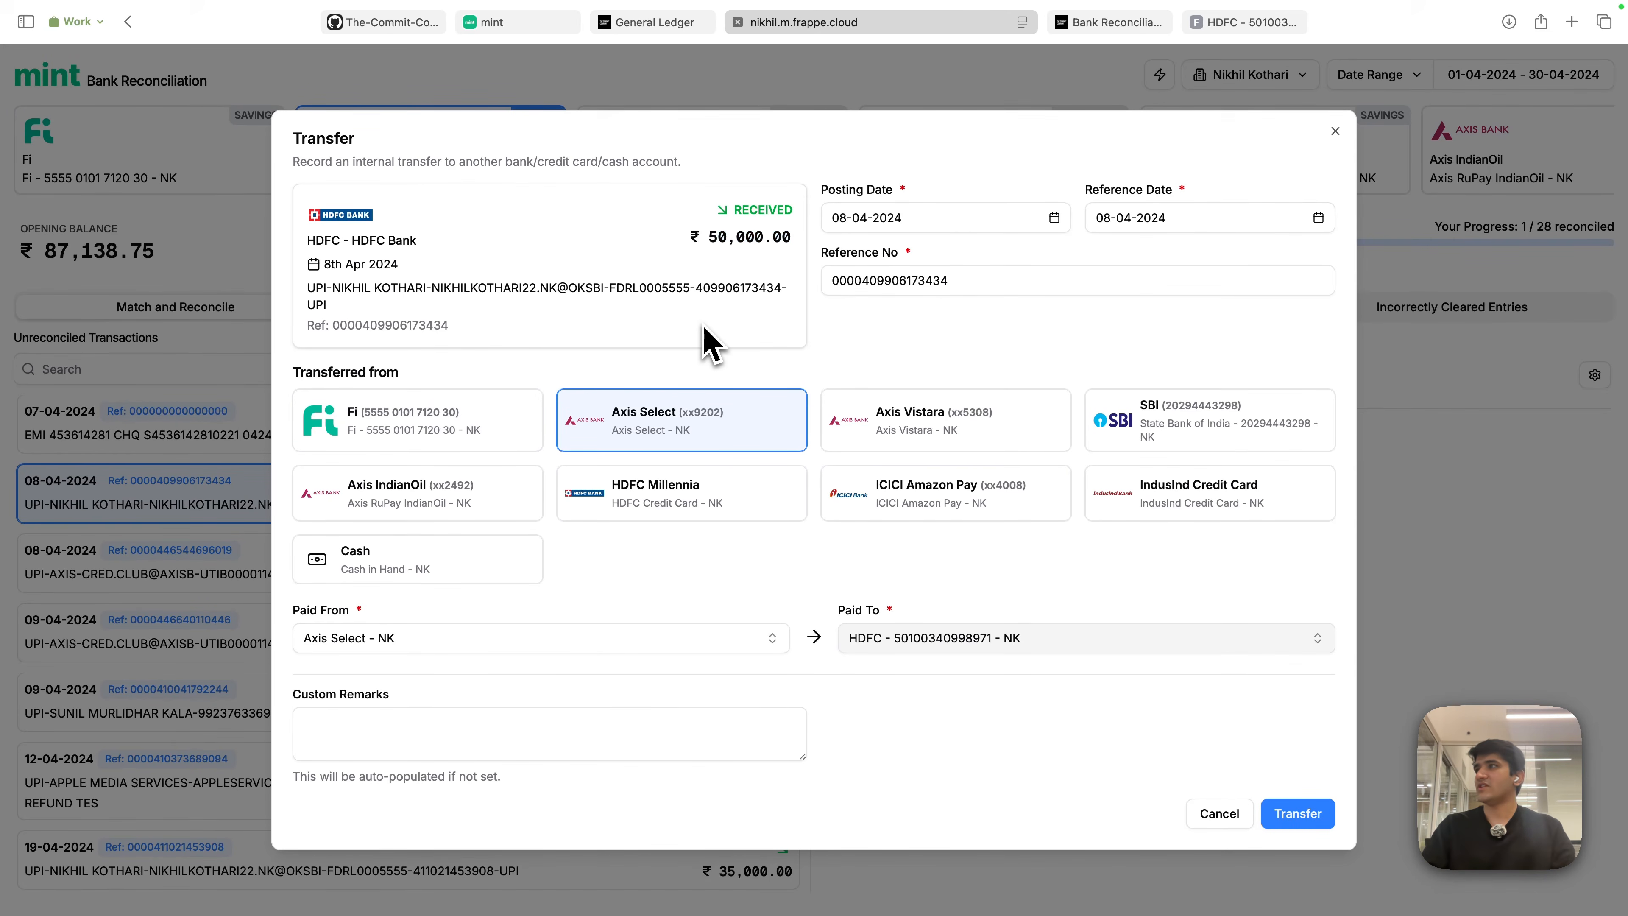
left_click(403, 433)
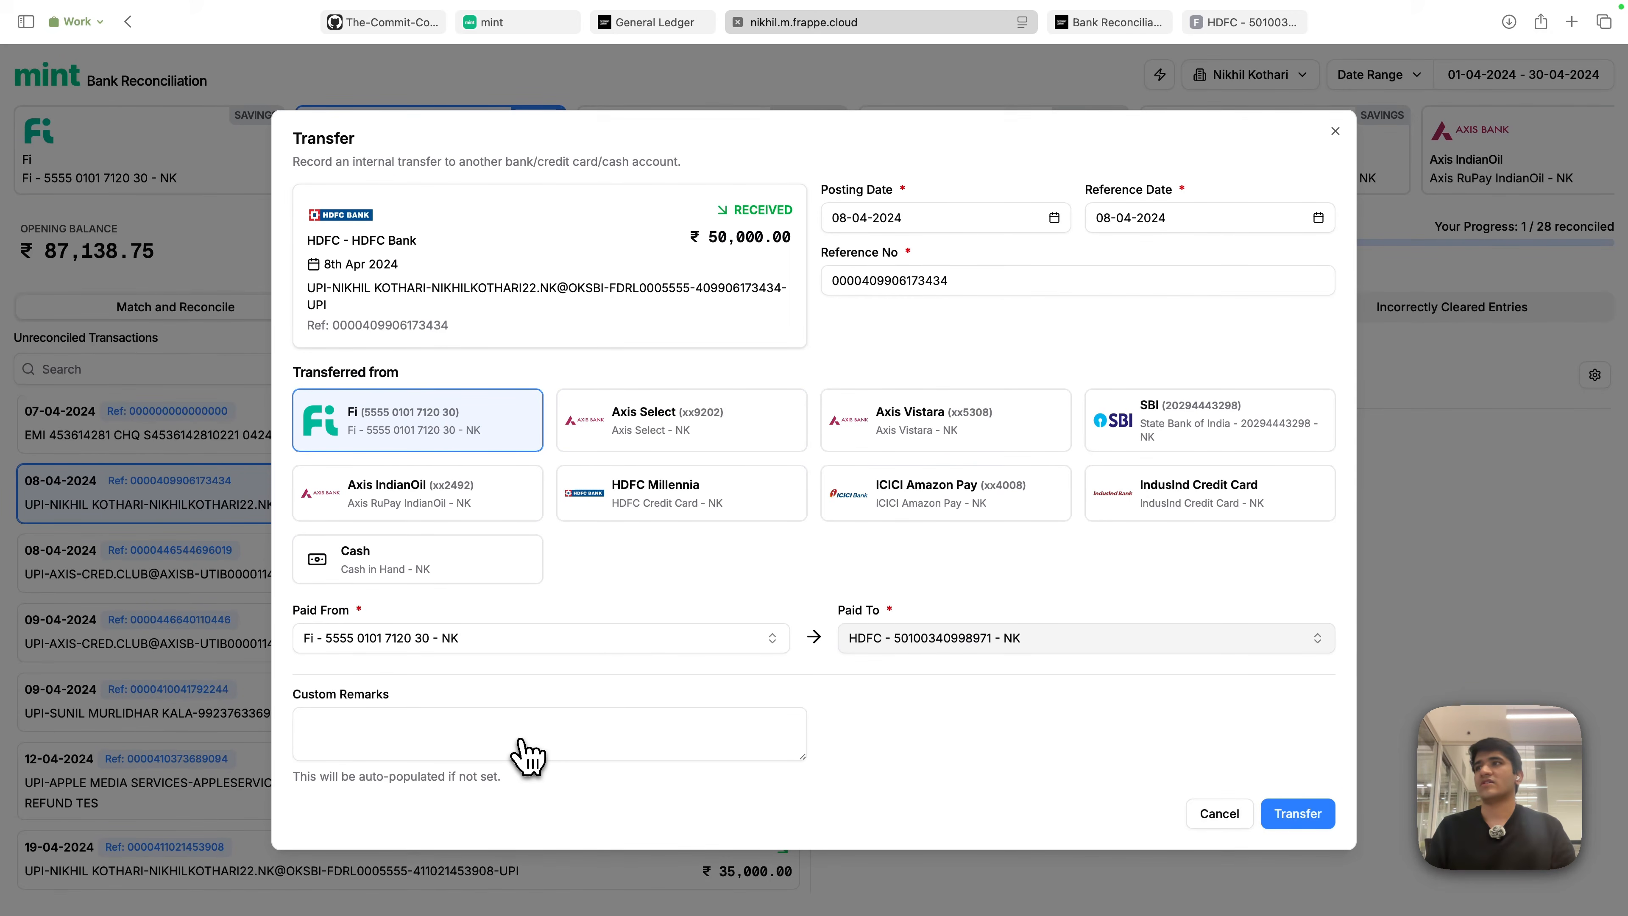
left_click(1294, 813)
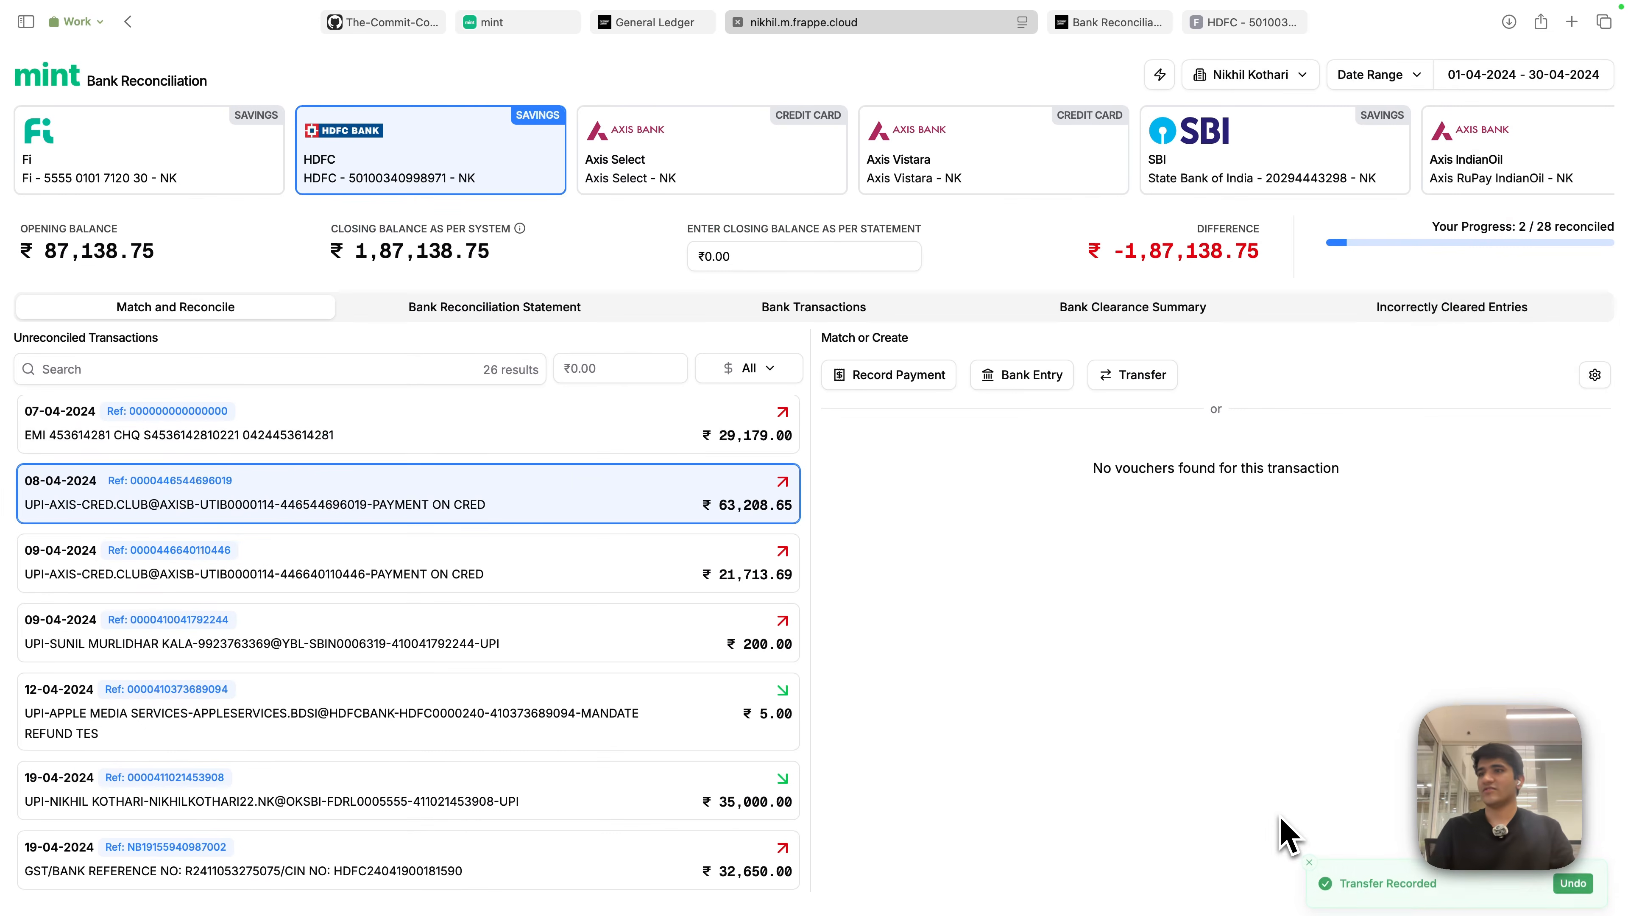
- In ERPNext, find and open the Fi-to-HDFC ₹50,000 payment entry from the Payment Entry list
left_click(1240, 21)
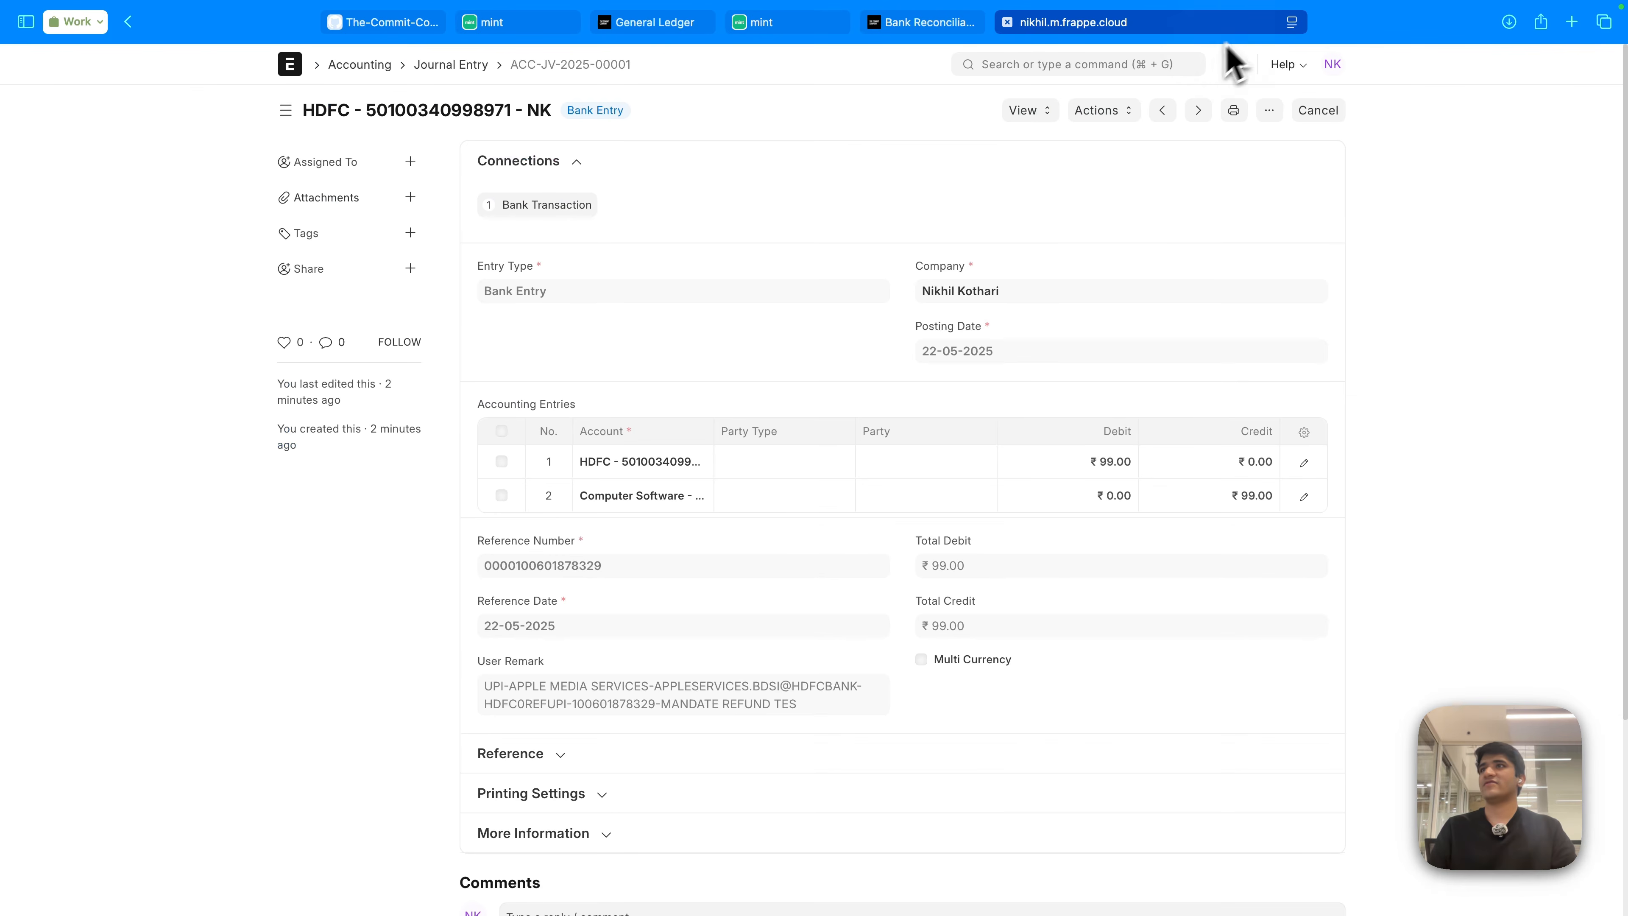
left_click(1067, 64)
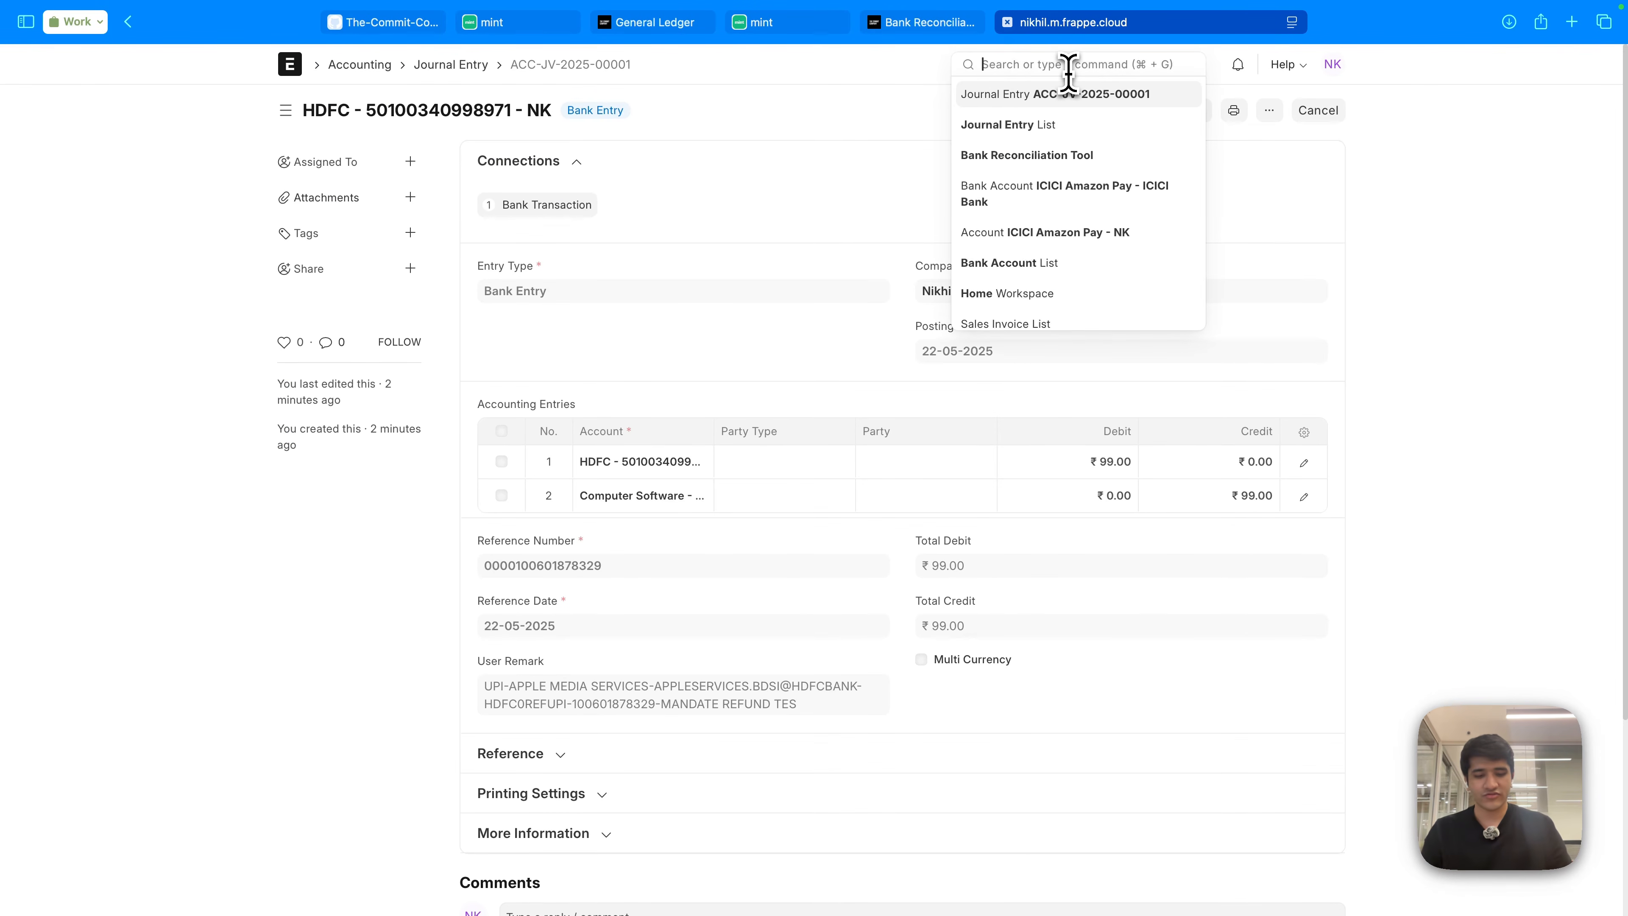
type("payment entry")
key("Return")
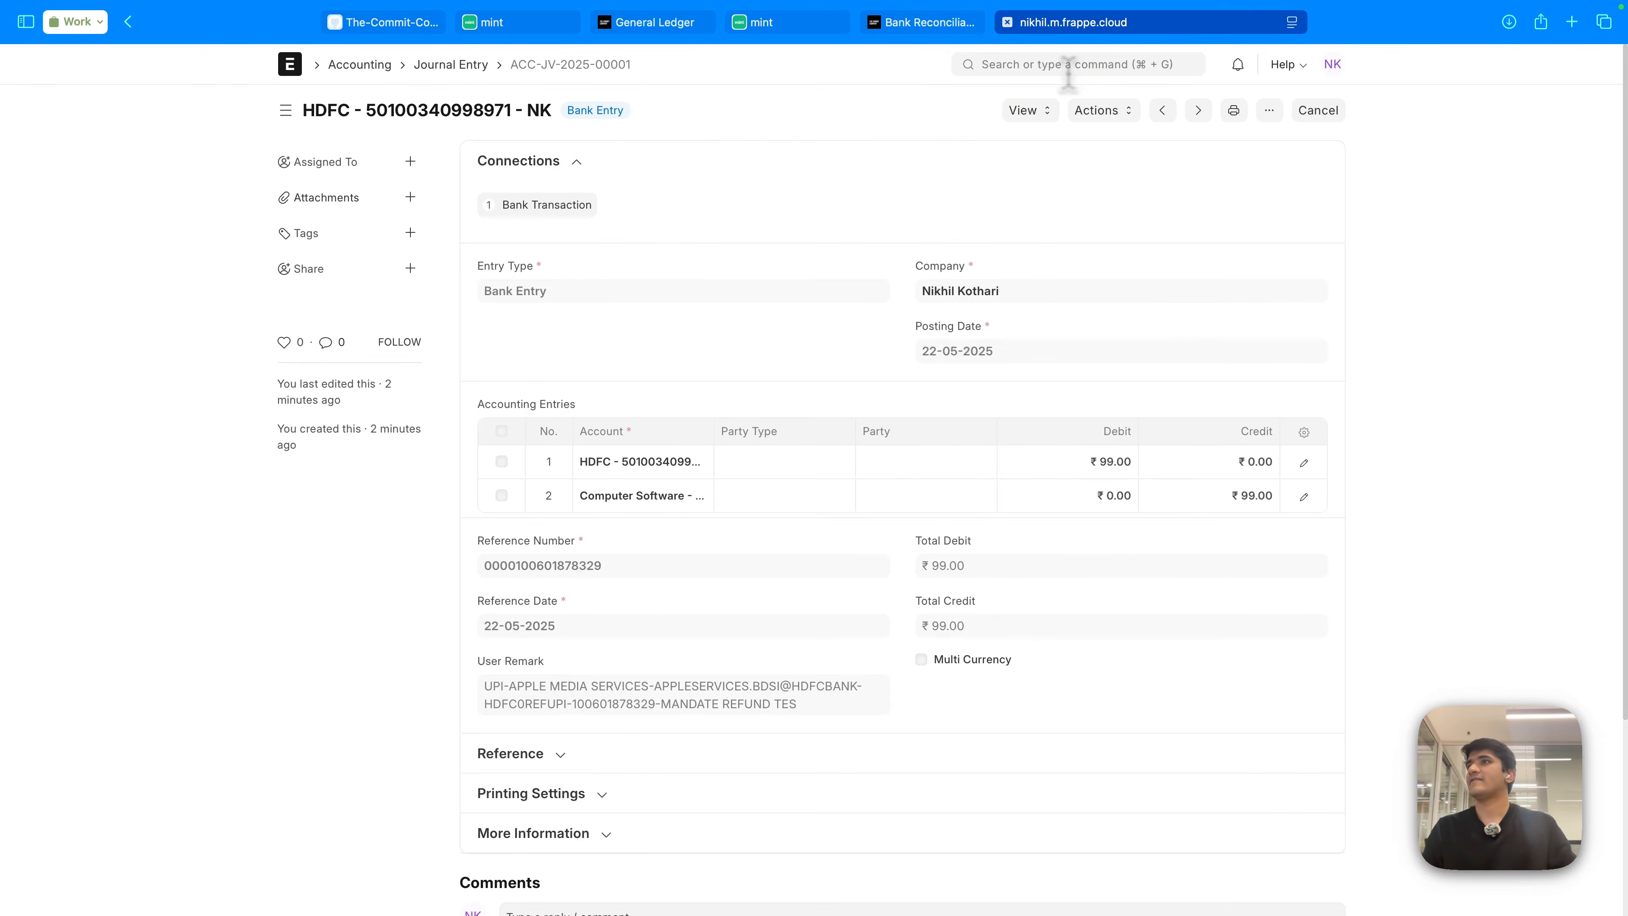
left_click(635, 268)
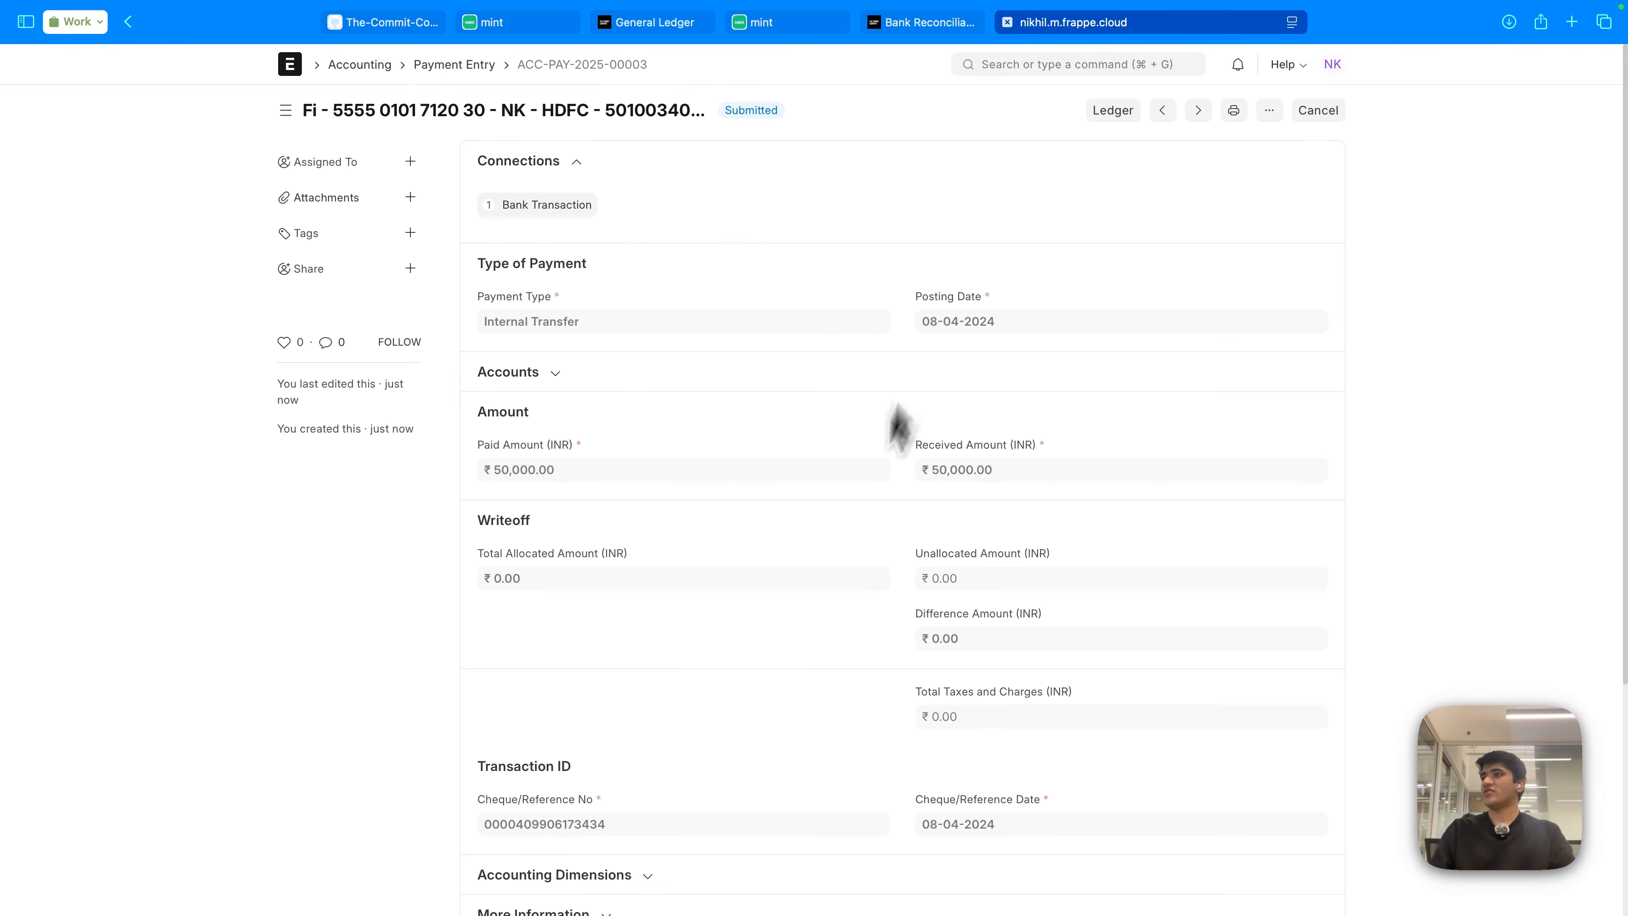
- Review the entry's Accounts section, then go back to the Mint reconciliation tab
scroll(838, 596, "down", 5)
scroll(553, 480, "up", 3)
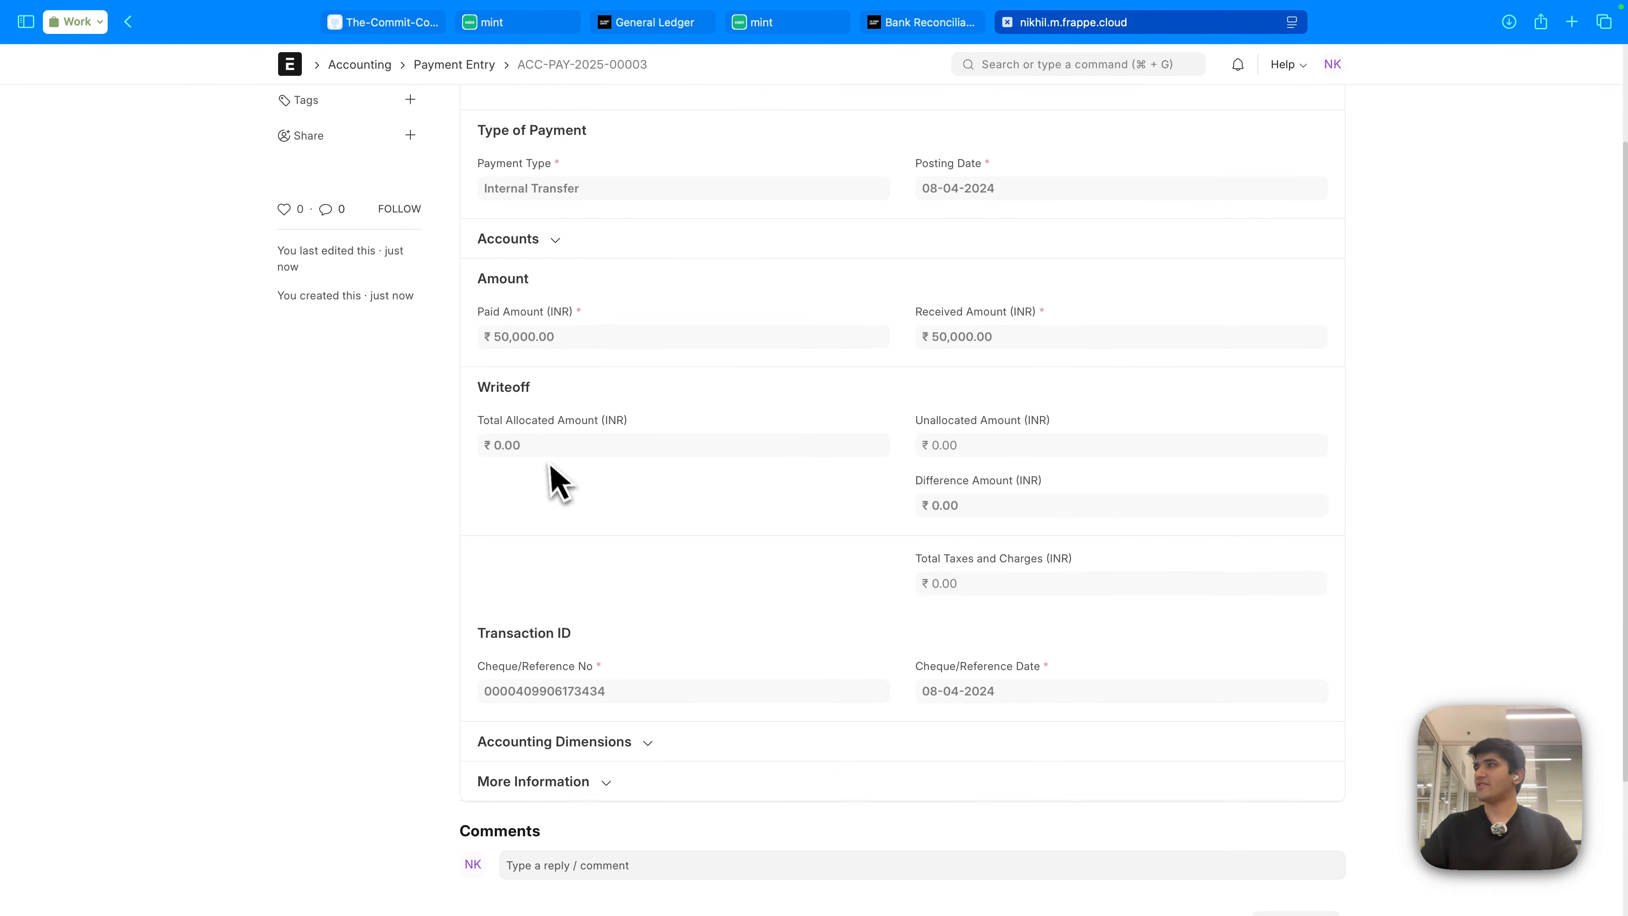
left_click(538, 251)
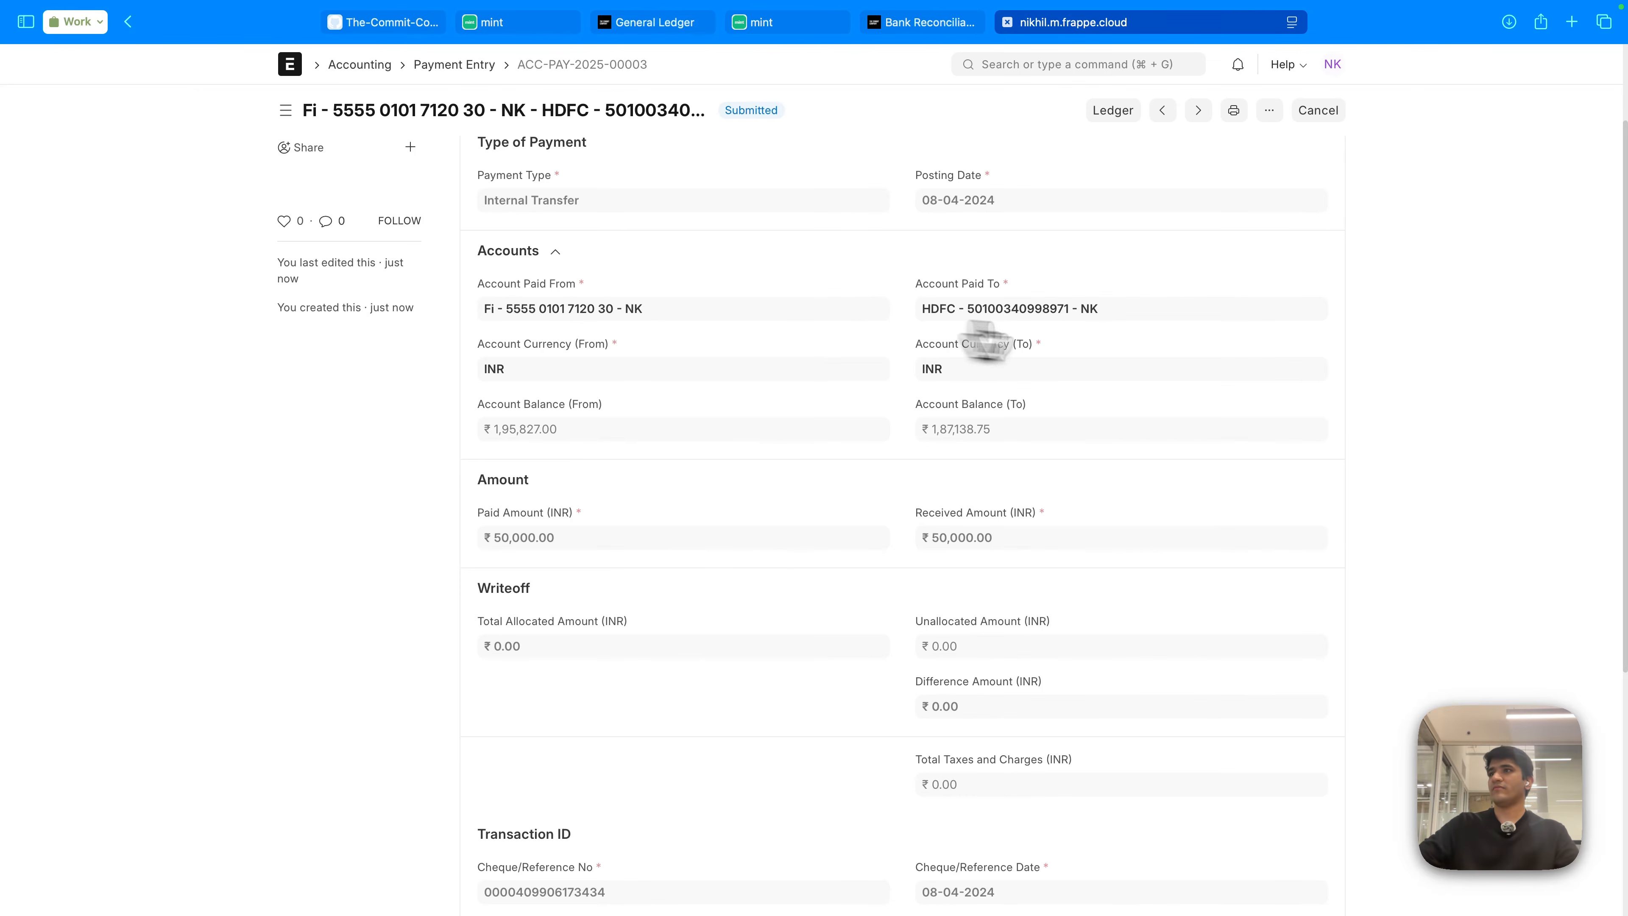
scroll(833, 577, "down", 5)
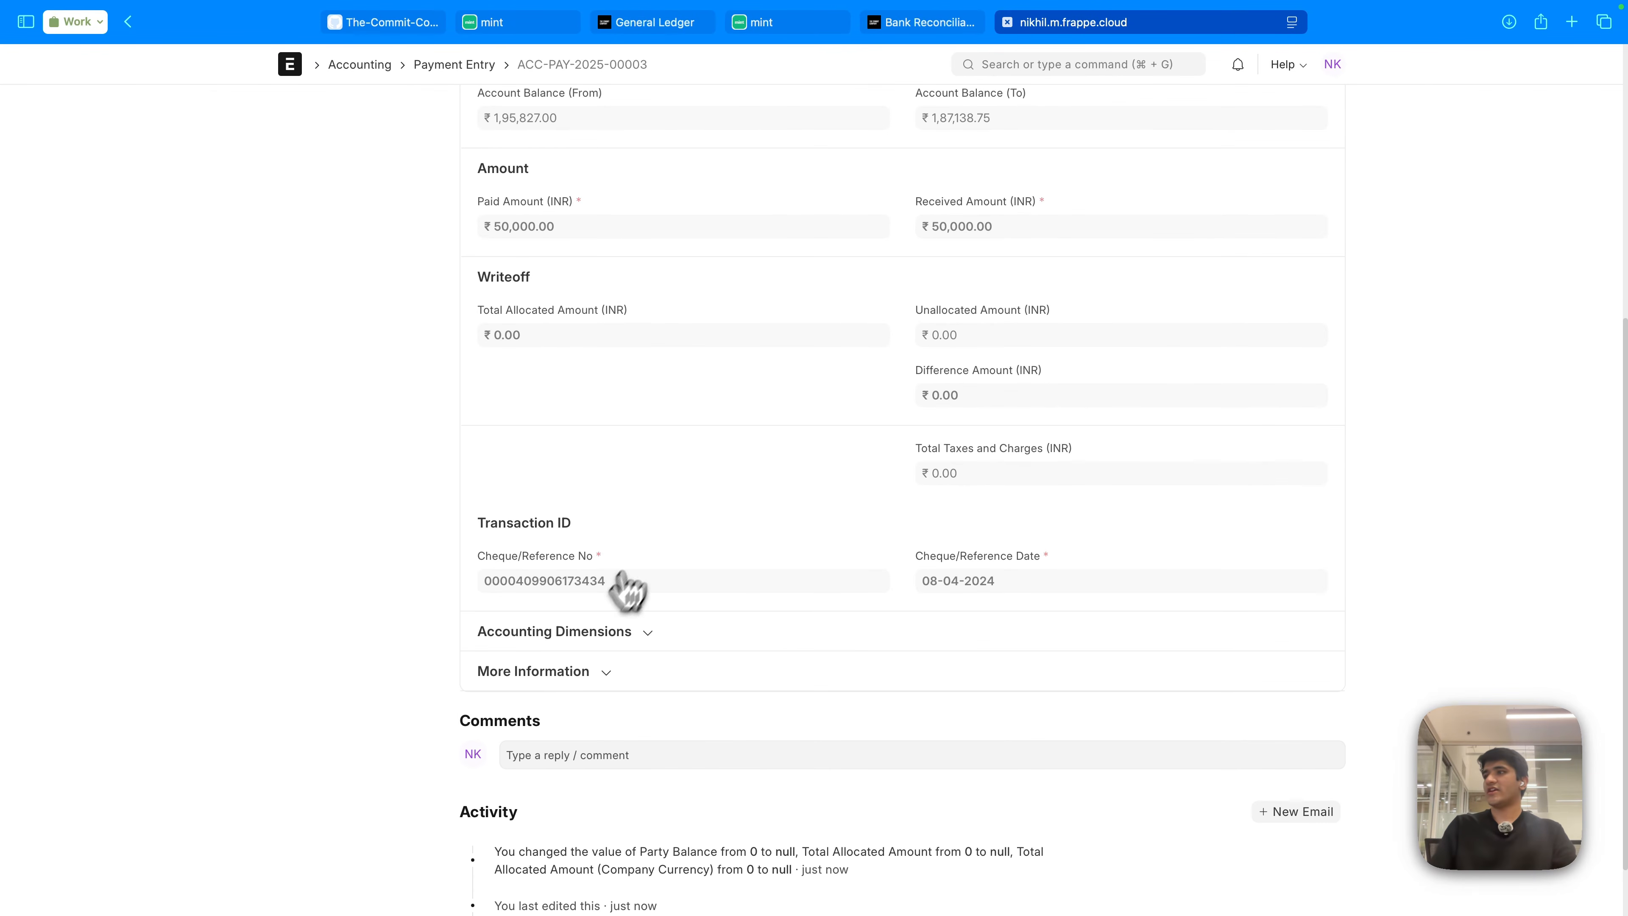
scroll(704, 584, "up", 7)
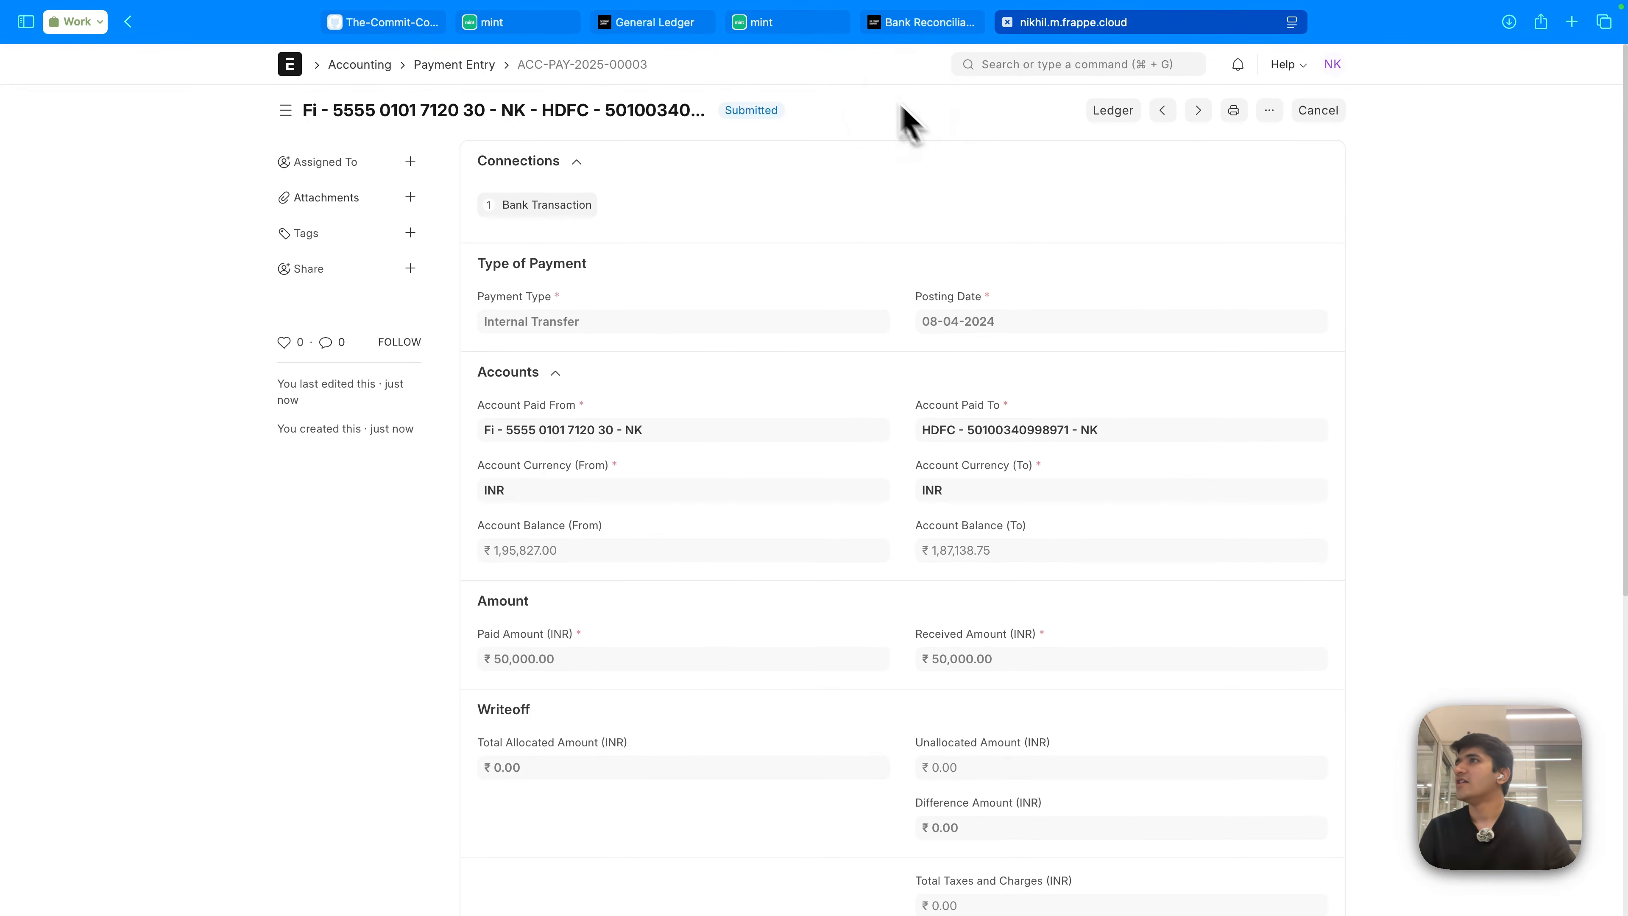
left_click(795, 27)
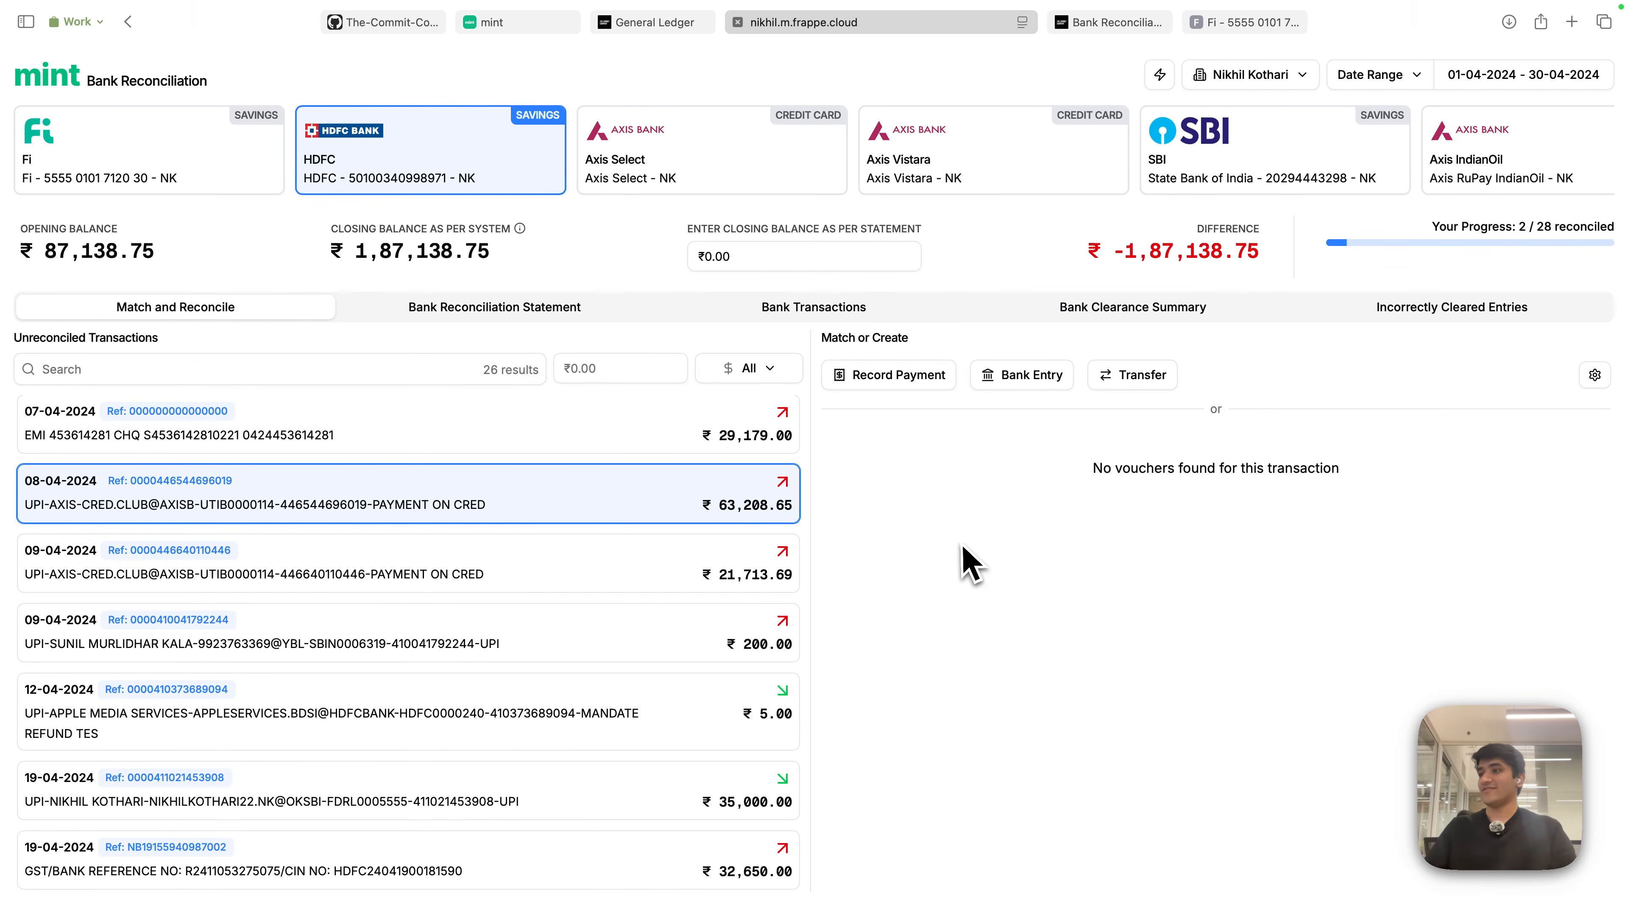
- Switch to the Axis Vistara credit card and select the 08-04-2024 ₹22,603.80 UPI payment received
scroll(743, 751, "down", 3)
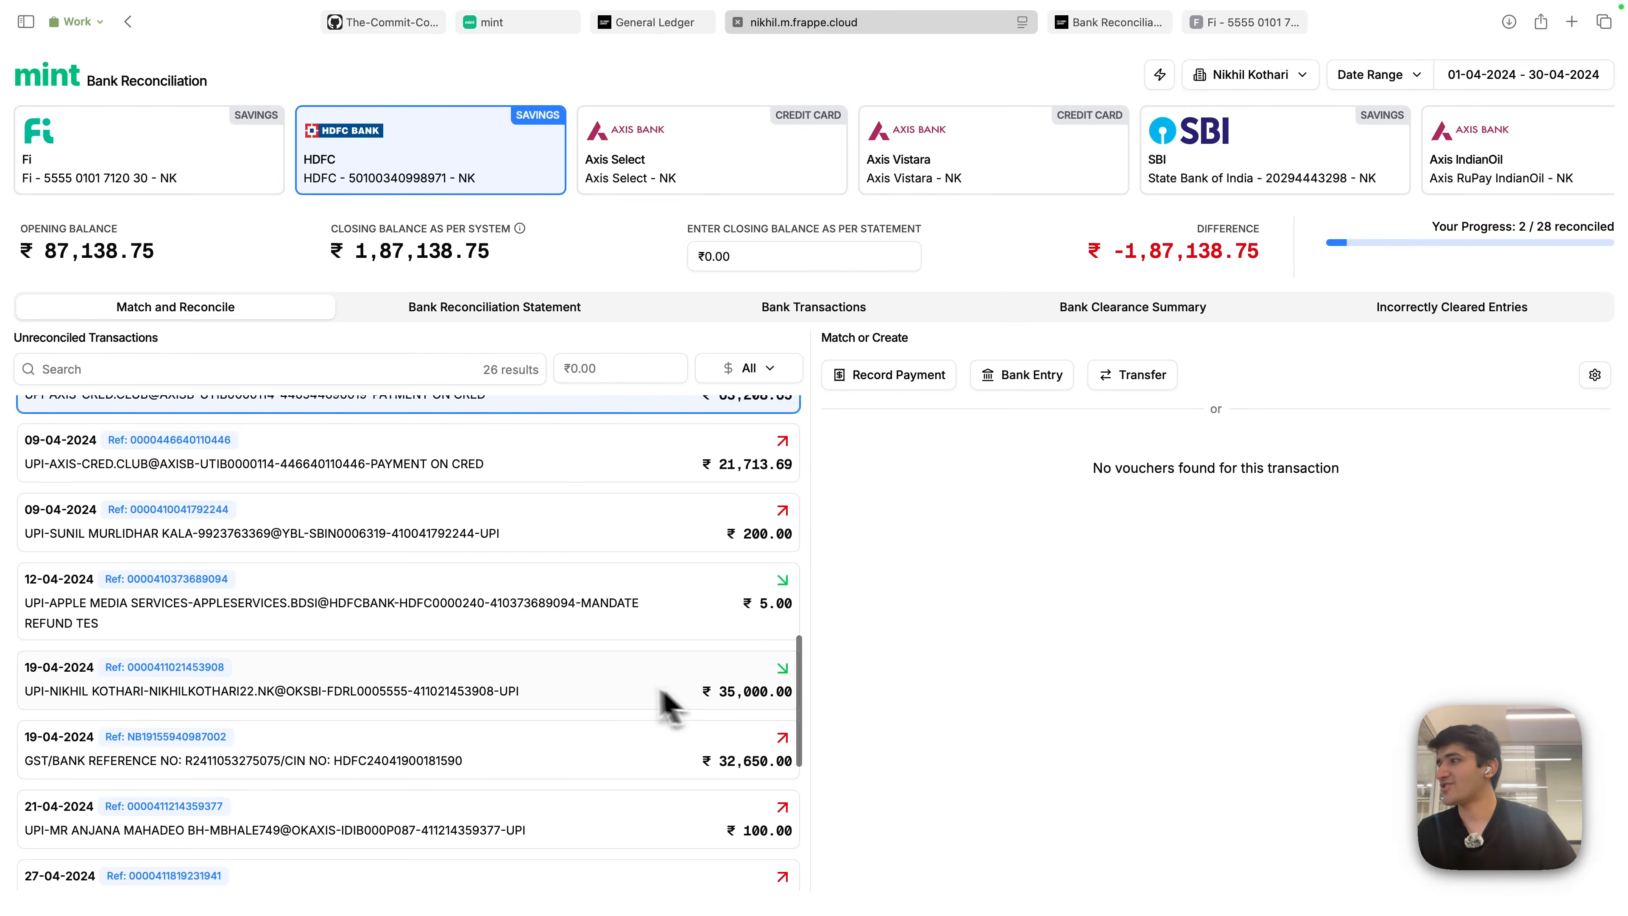
scroll(666, 705, "up", 10)
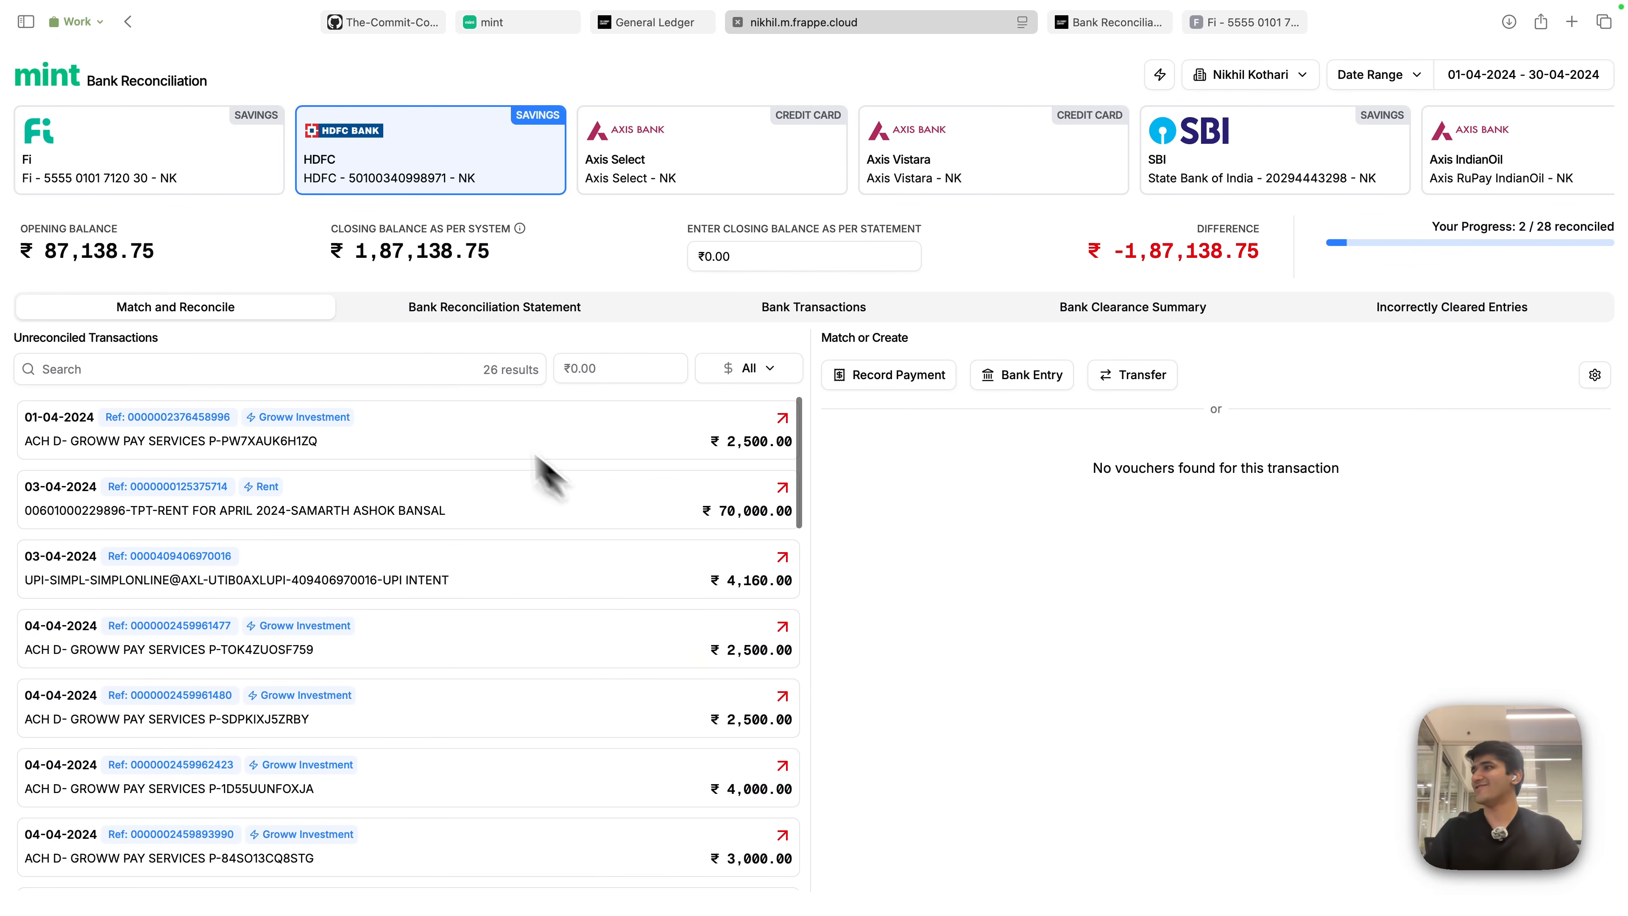
left_click(1037, 164)
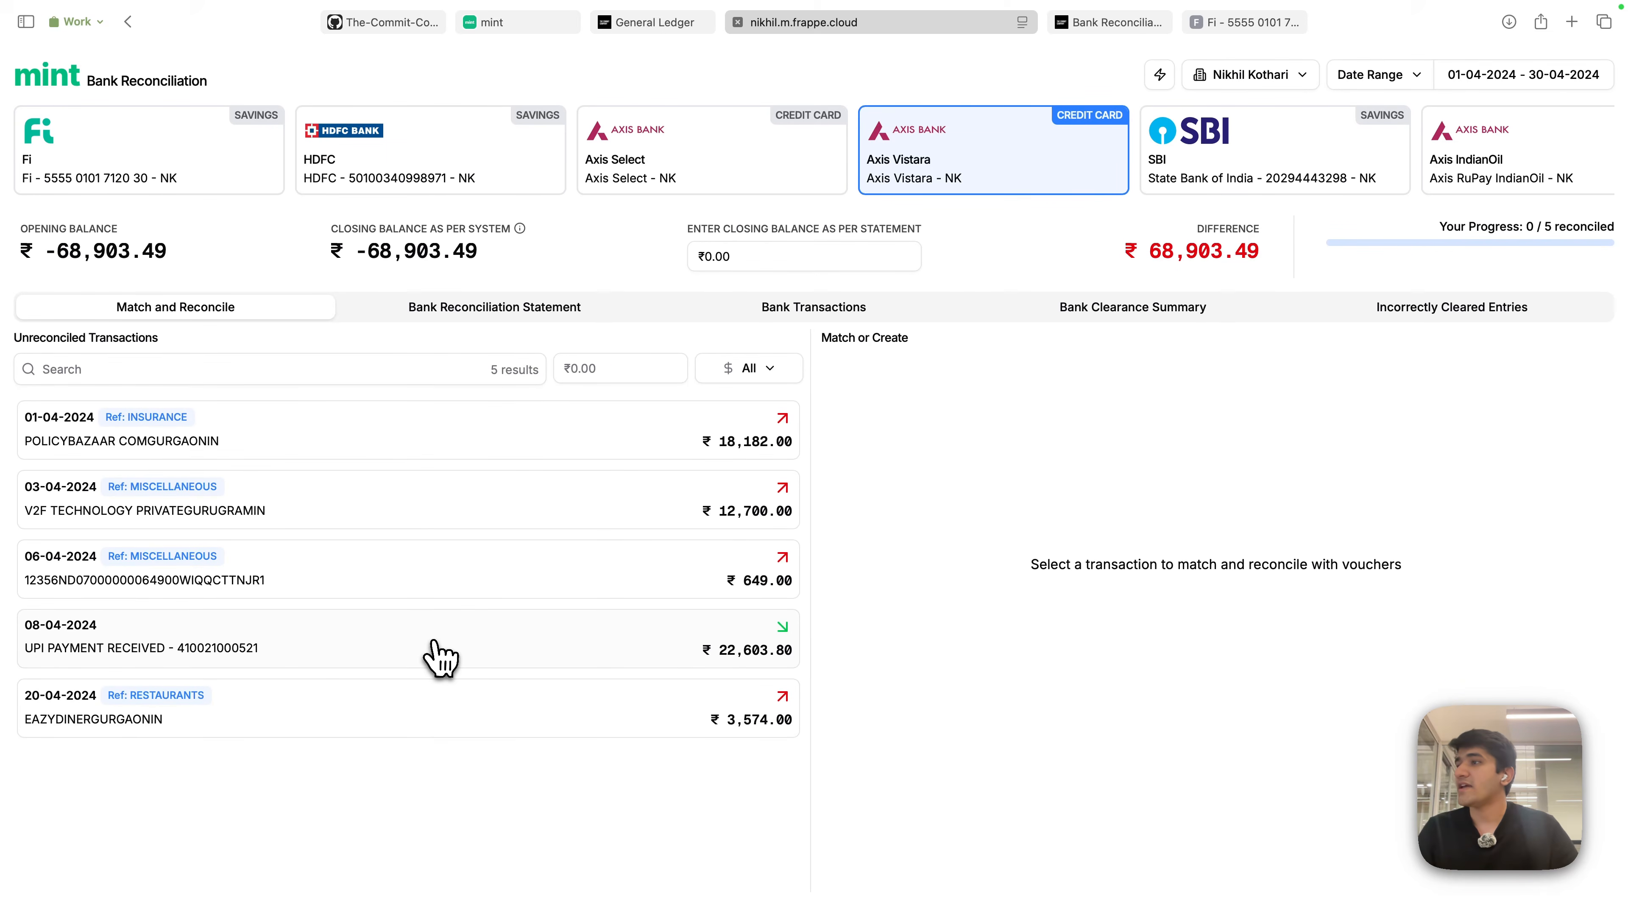
left_click(441, 654)
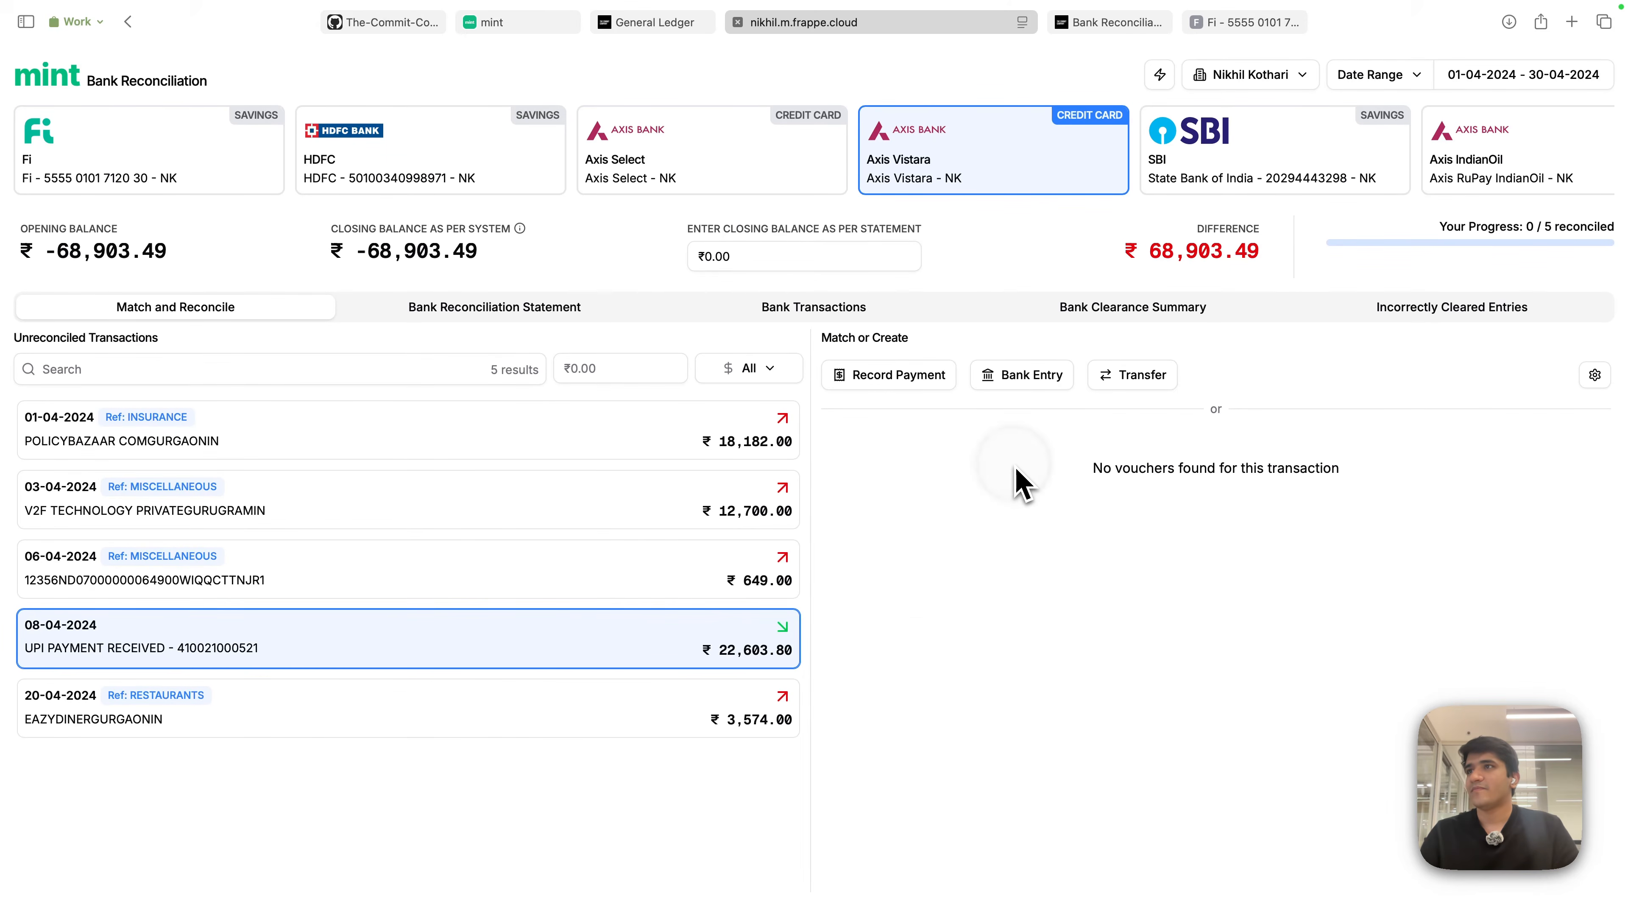
left_click(1145, 389)
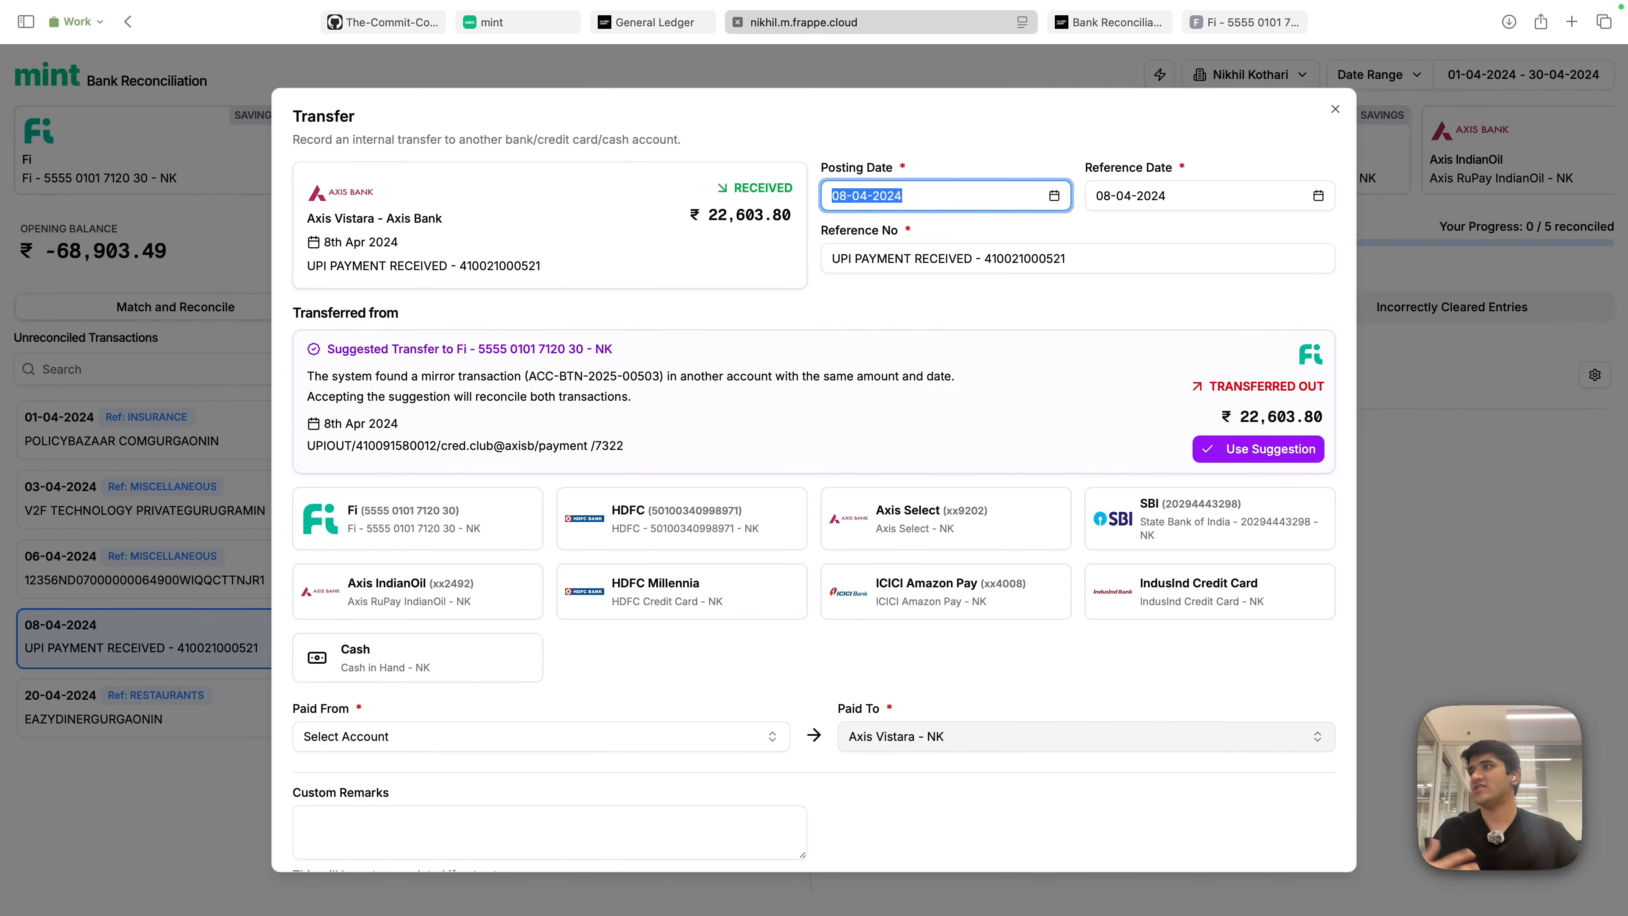
key("Escape")
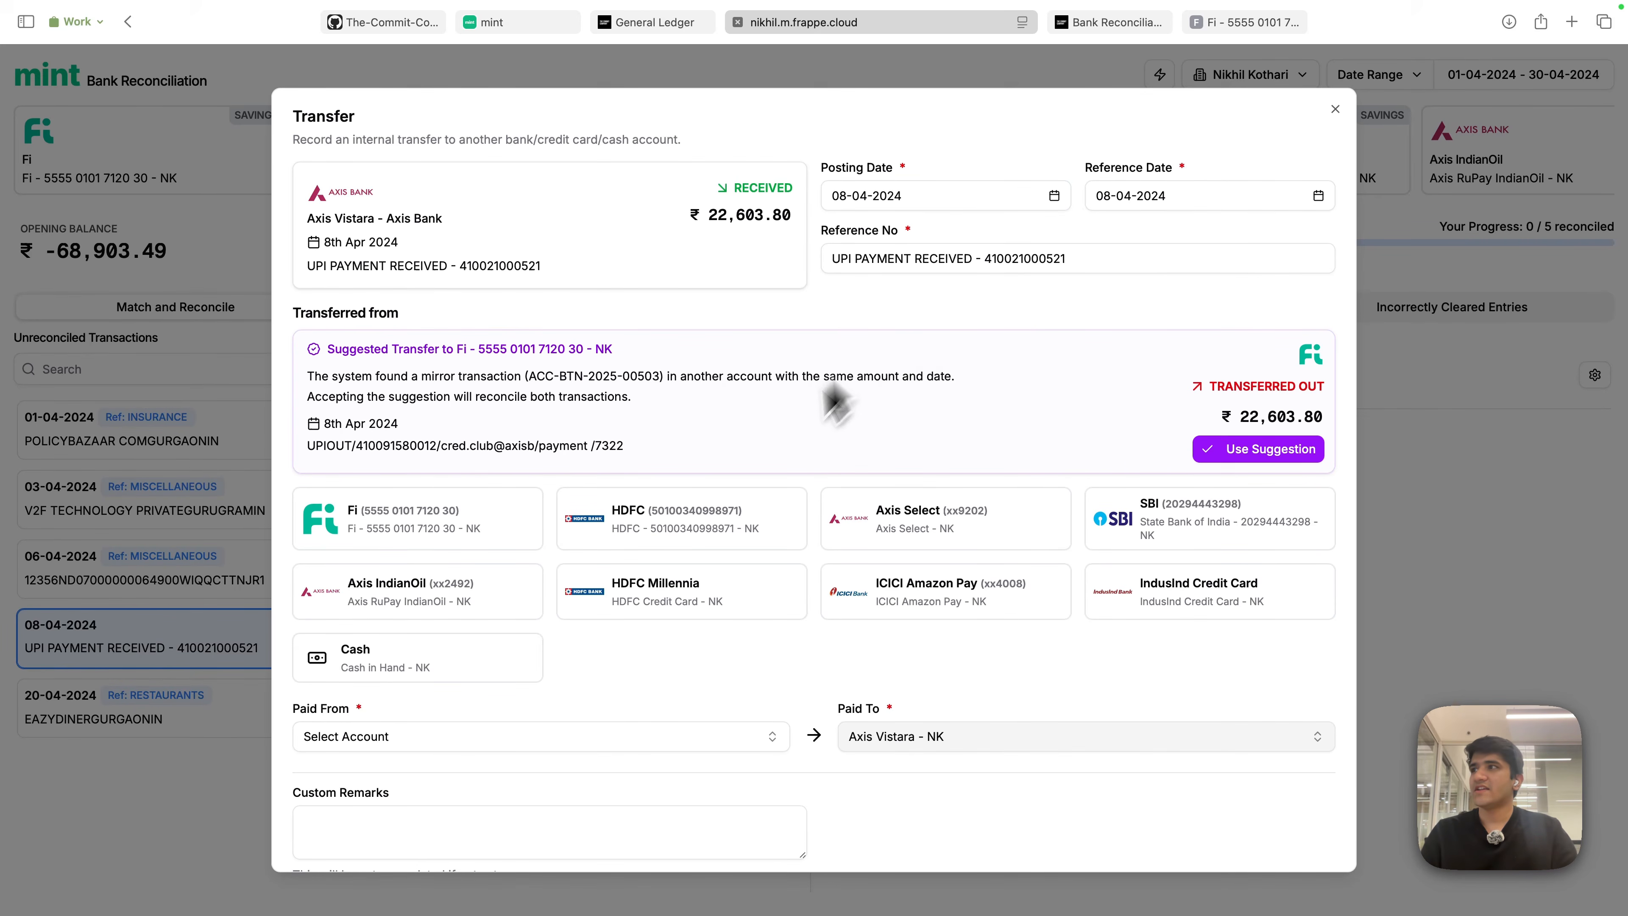
left_click_drag(331, 350, 639, 348)
left_click(801, 324)
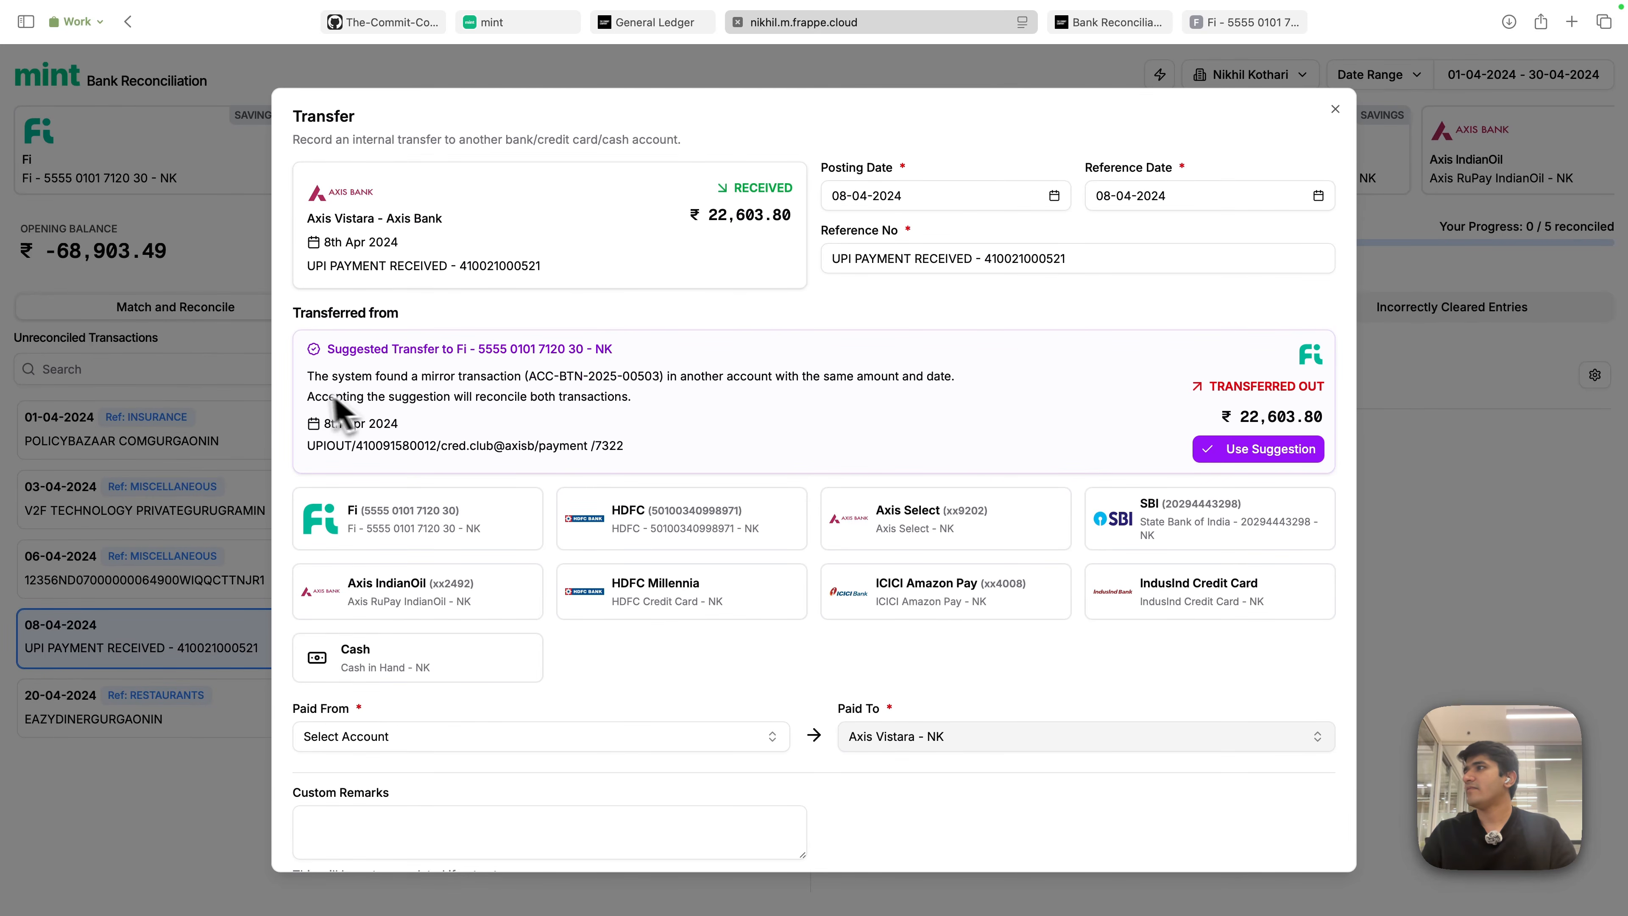
left_click_drag(309, 376, 506, 383)
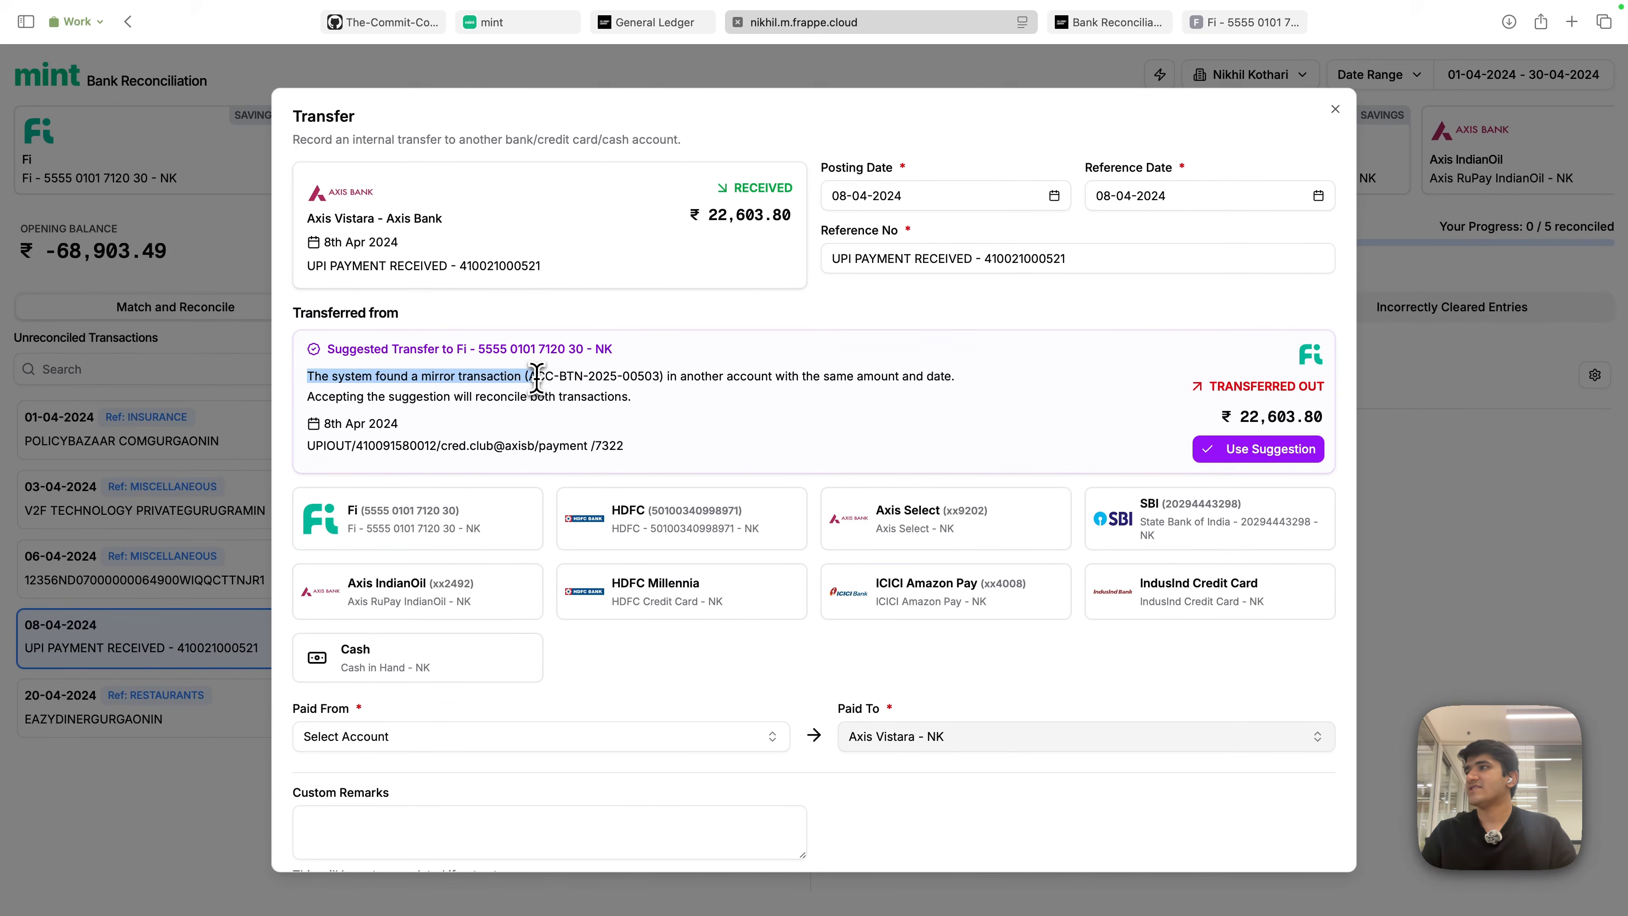
left_click(676, 378)
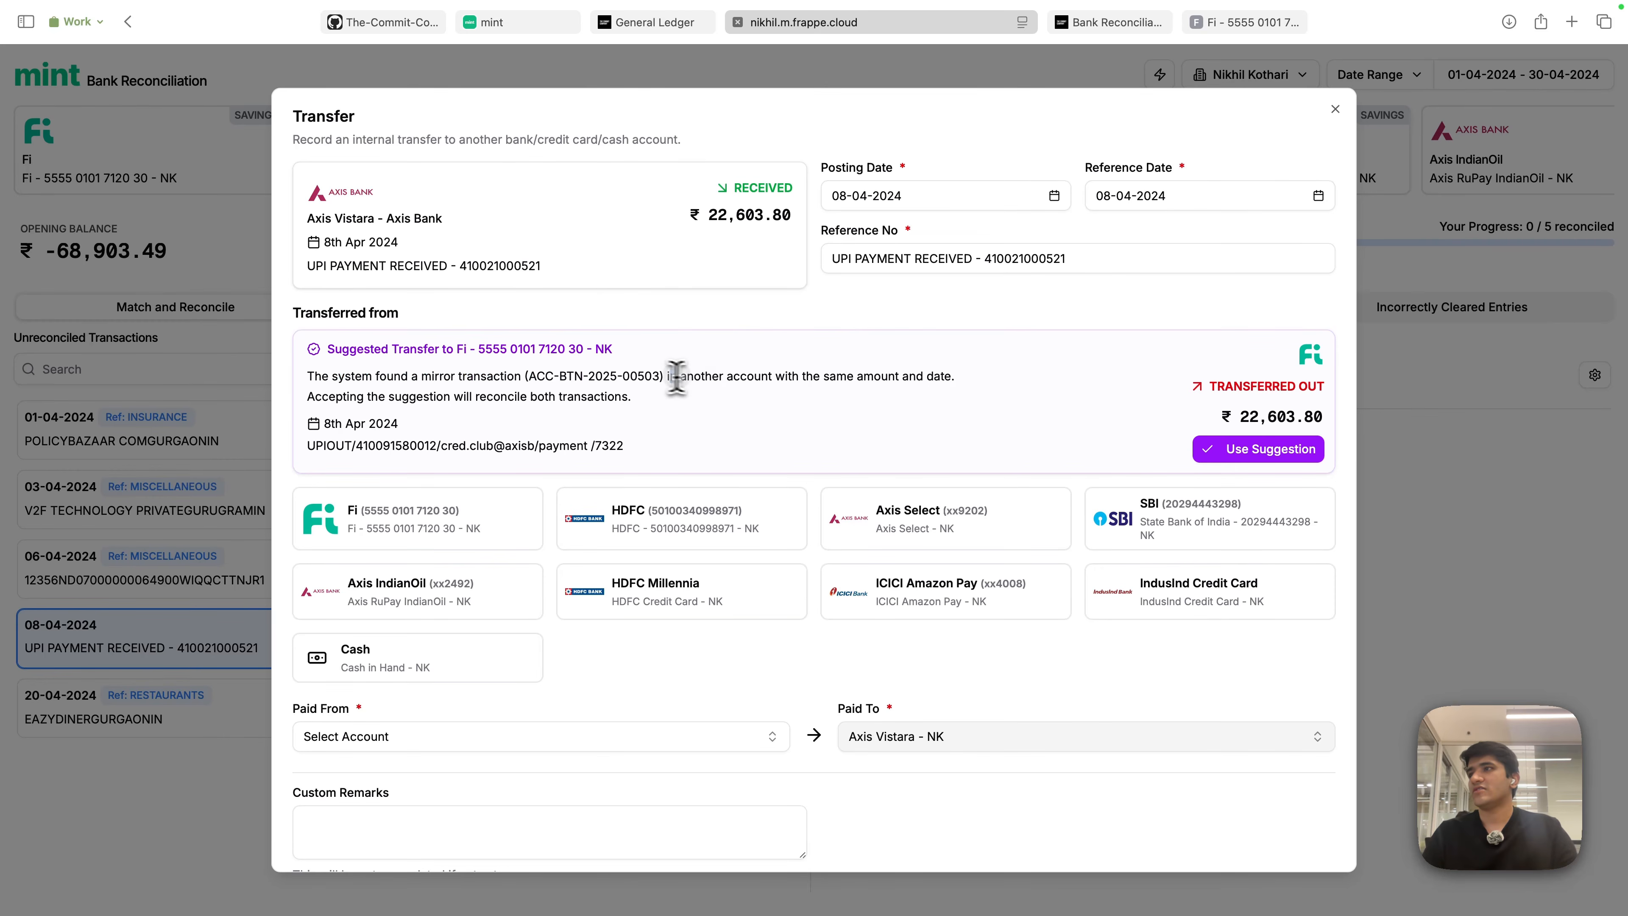
left_click_drag(676, 378, 953, 384)
left_click(783, 423)
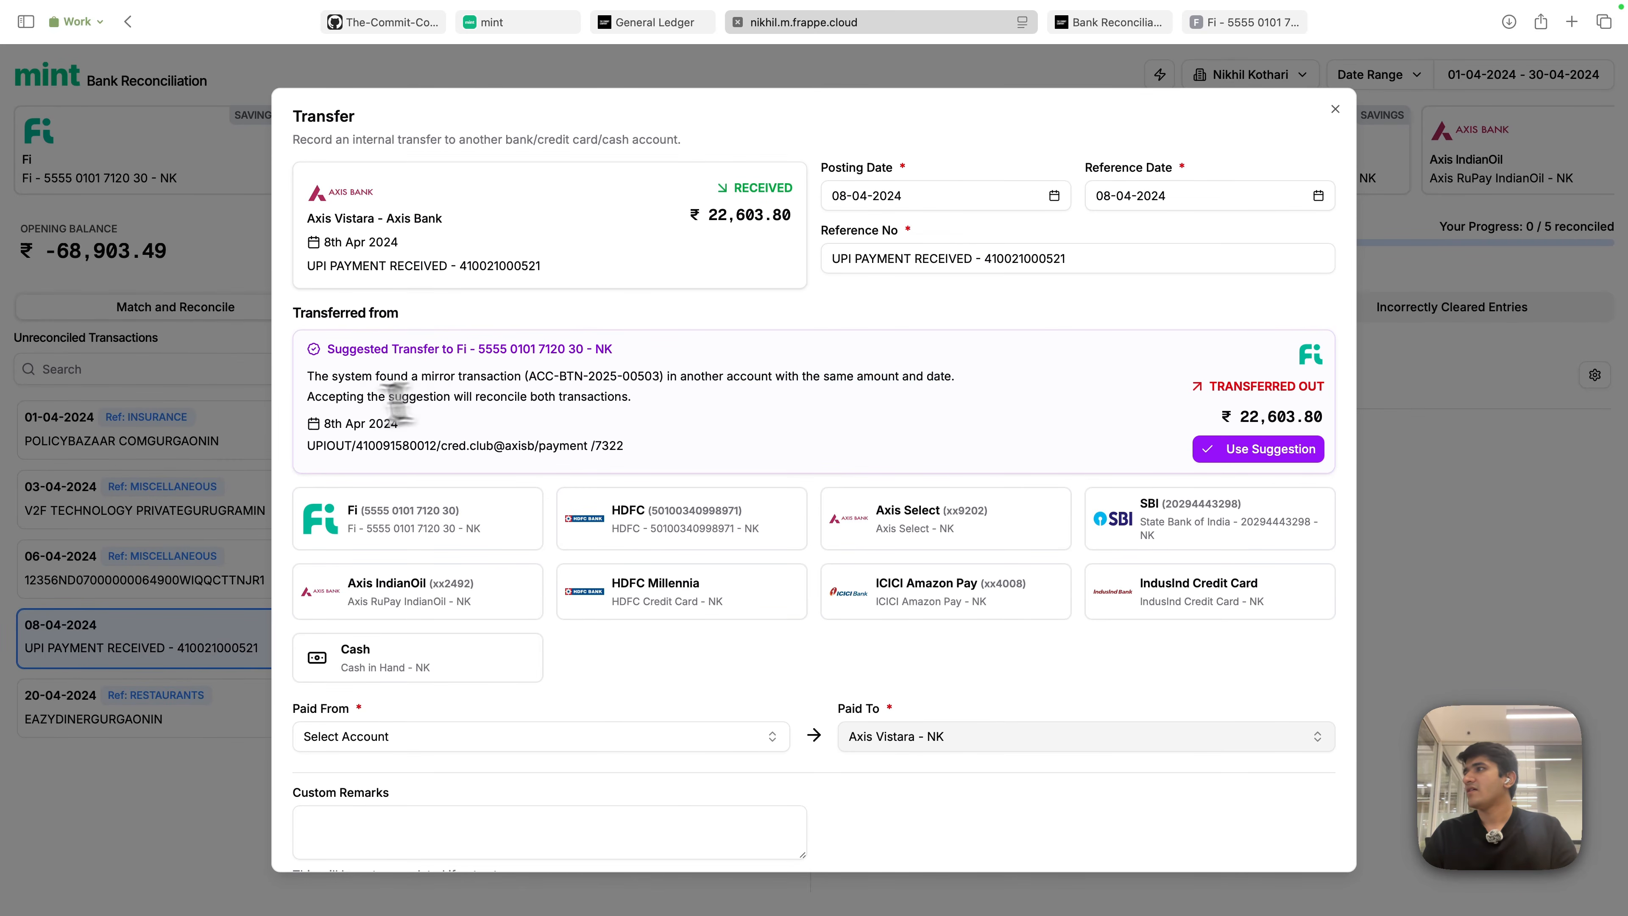
left_click_drag(308, 397, 620, 397)
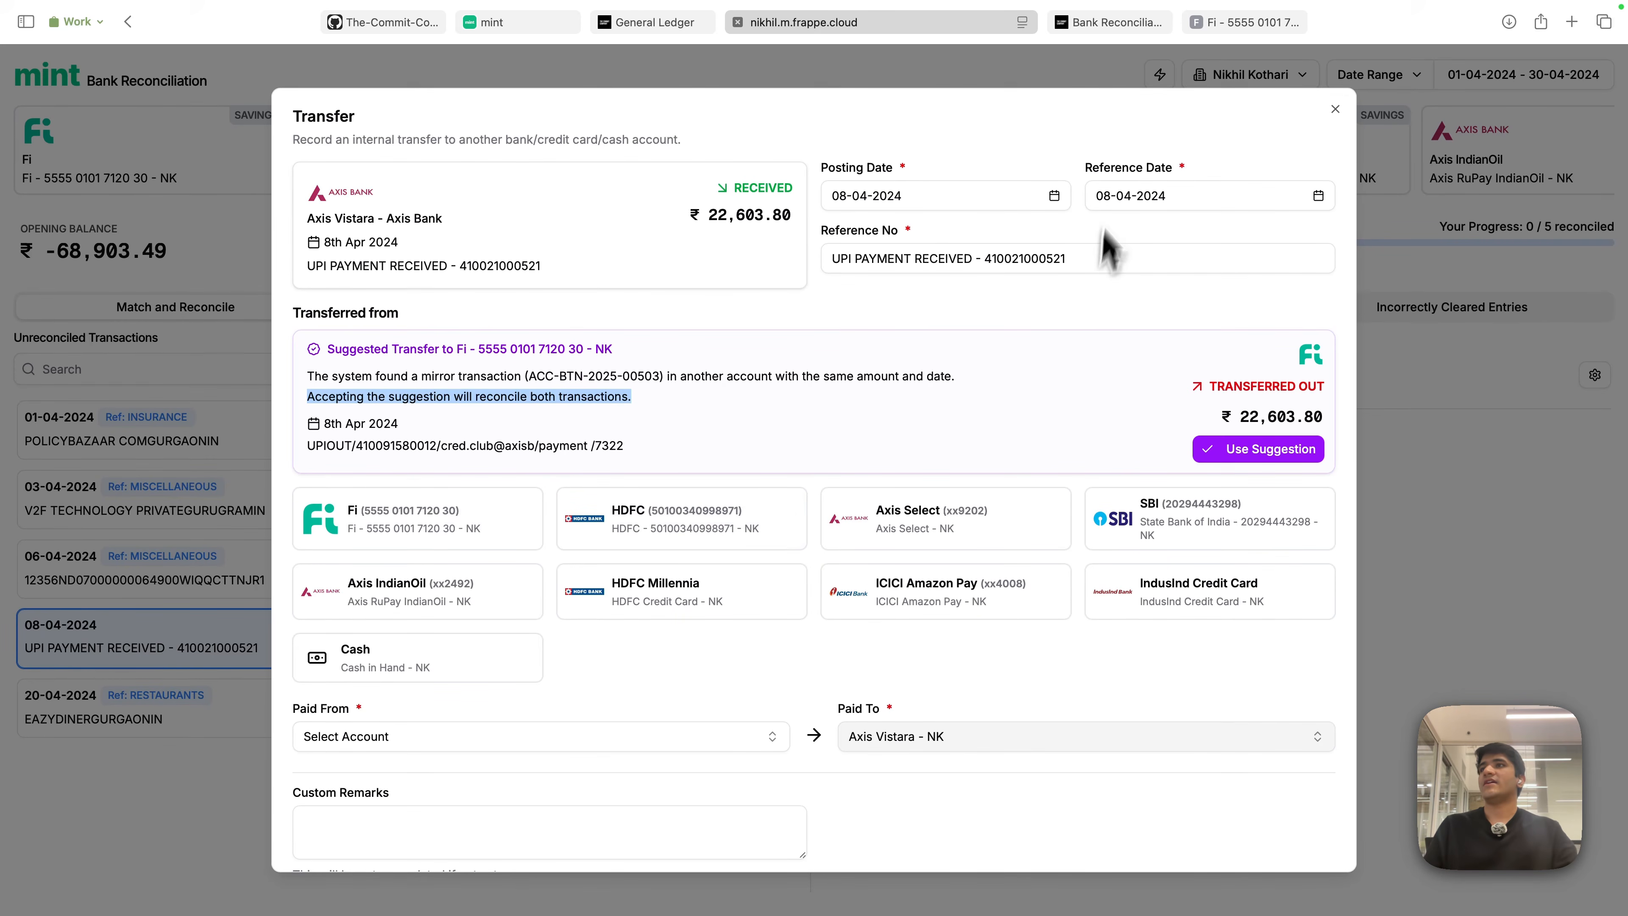
left_click(1214, 119)
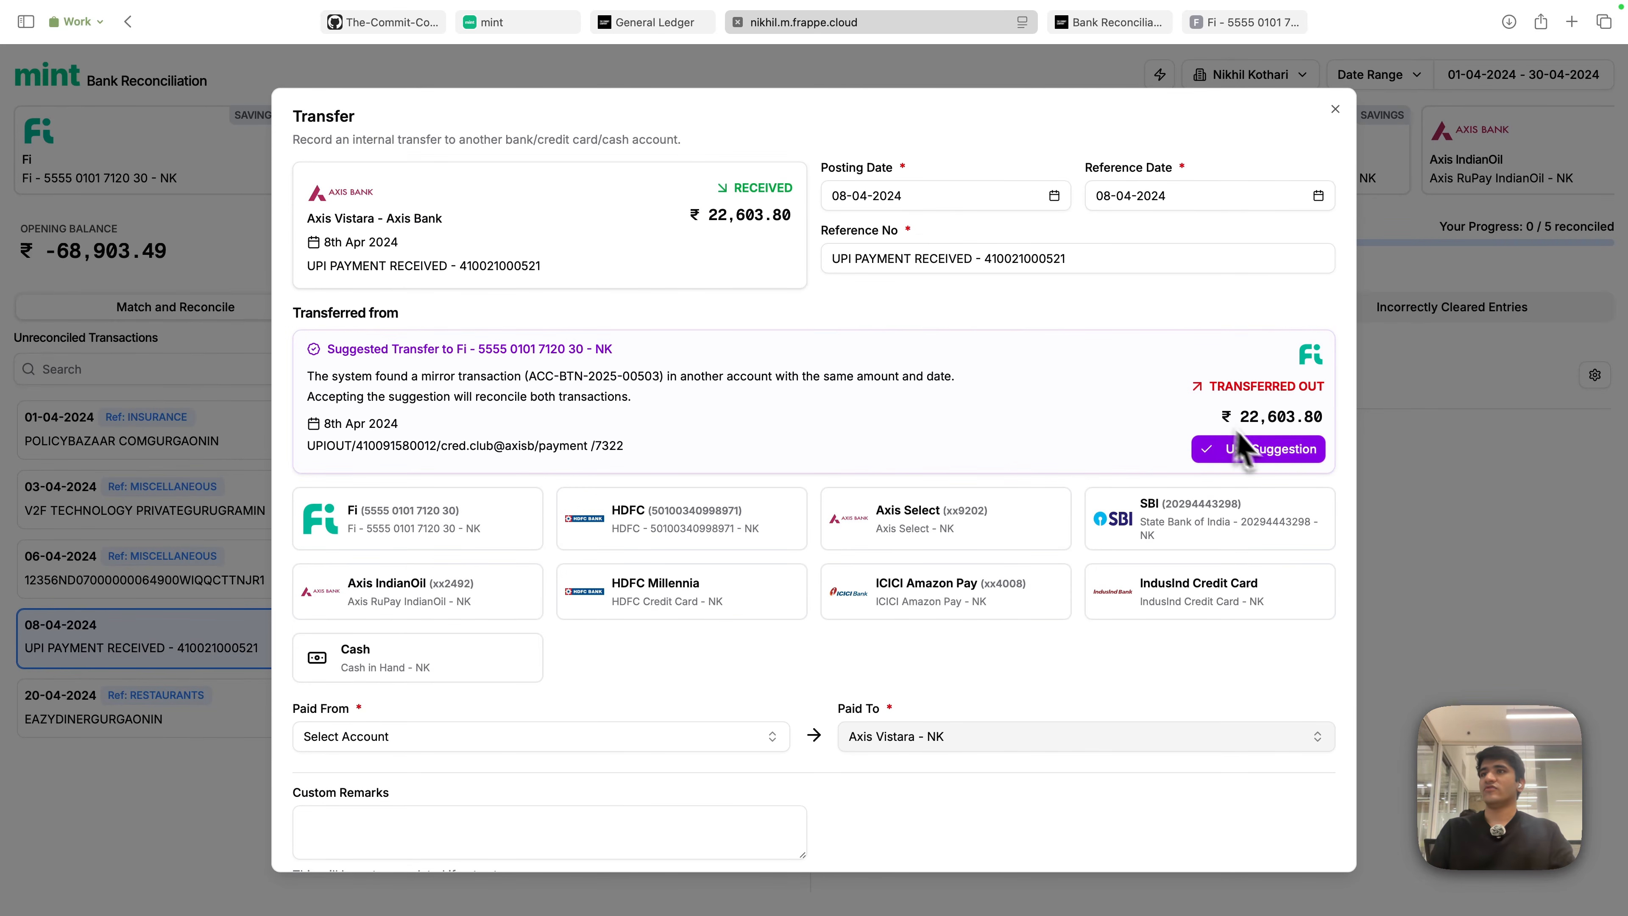
left_click(1273, 453)
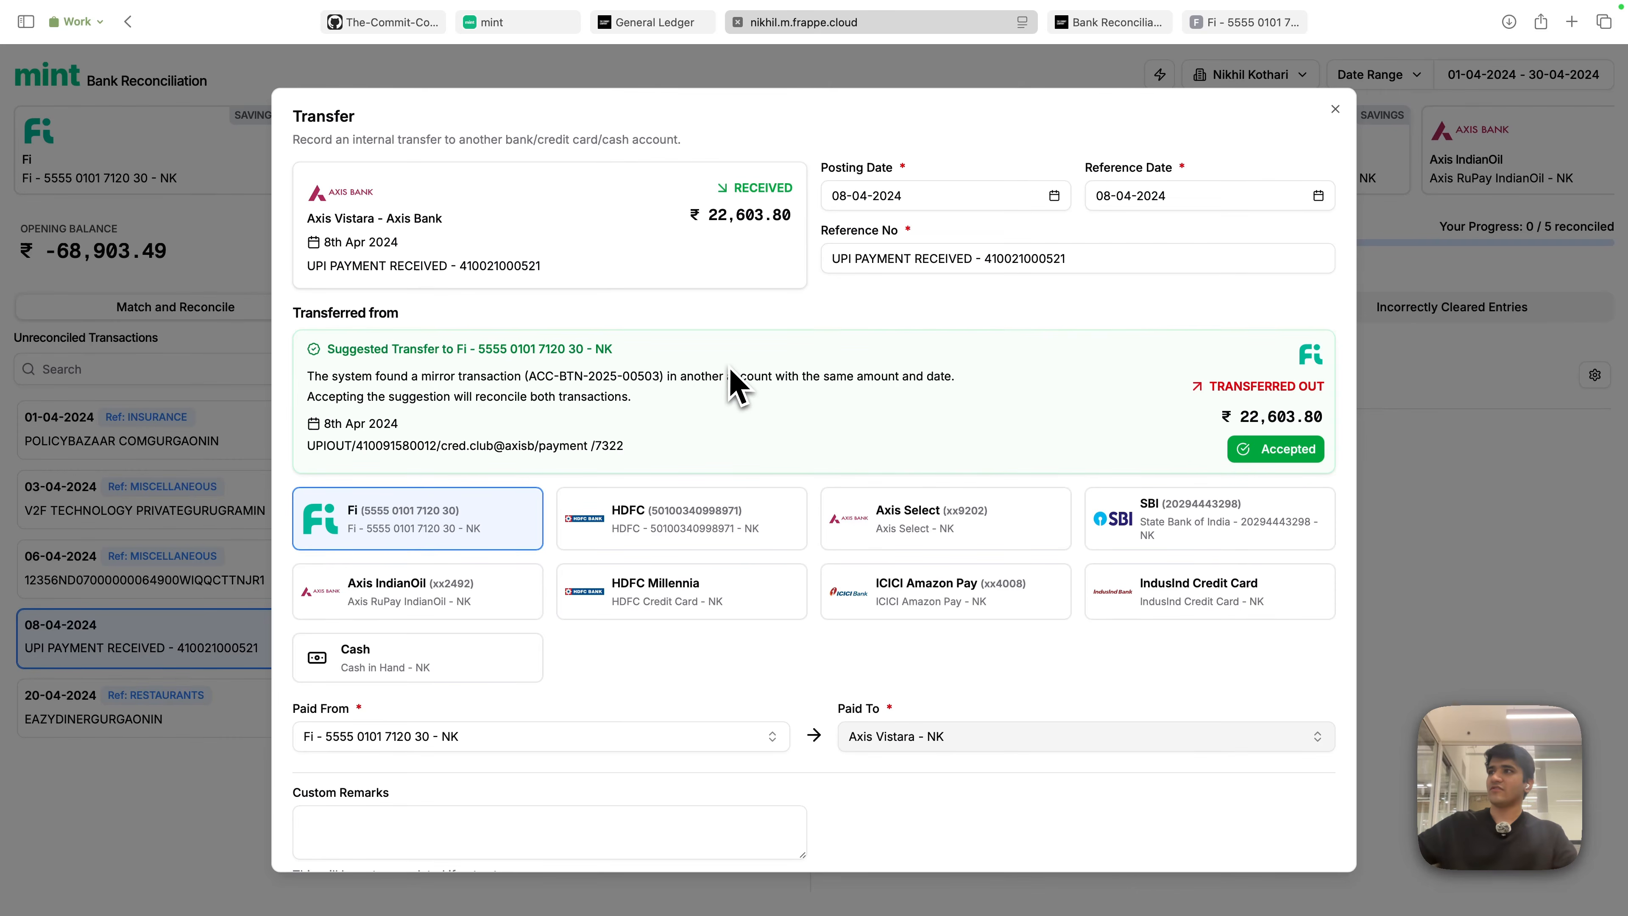
left_click_drag(530, 377, 661, 378)
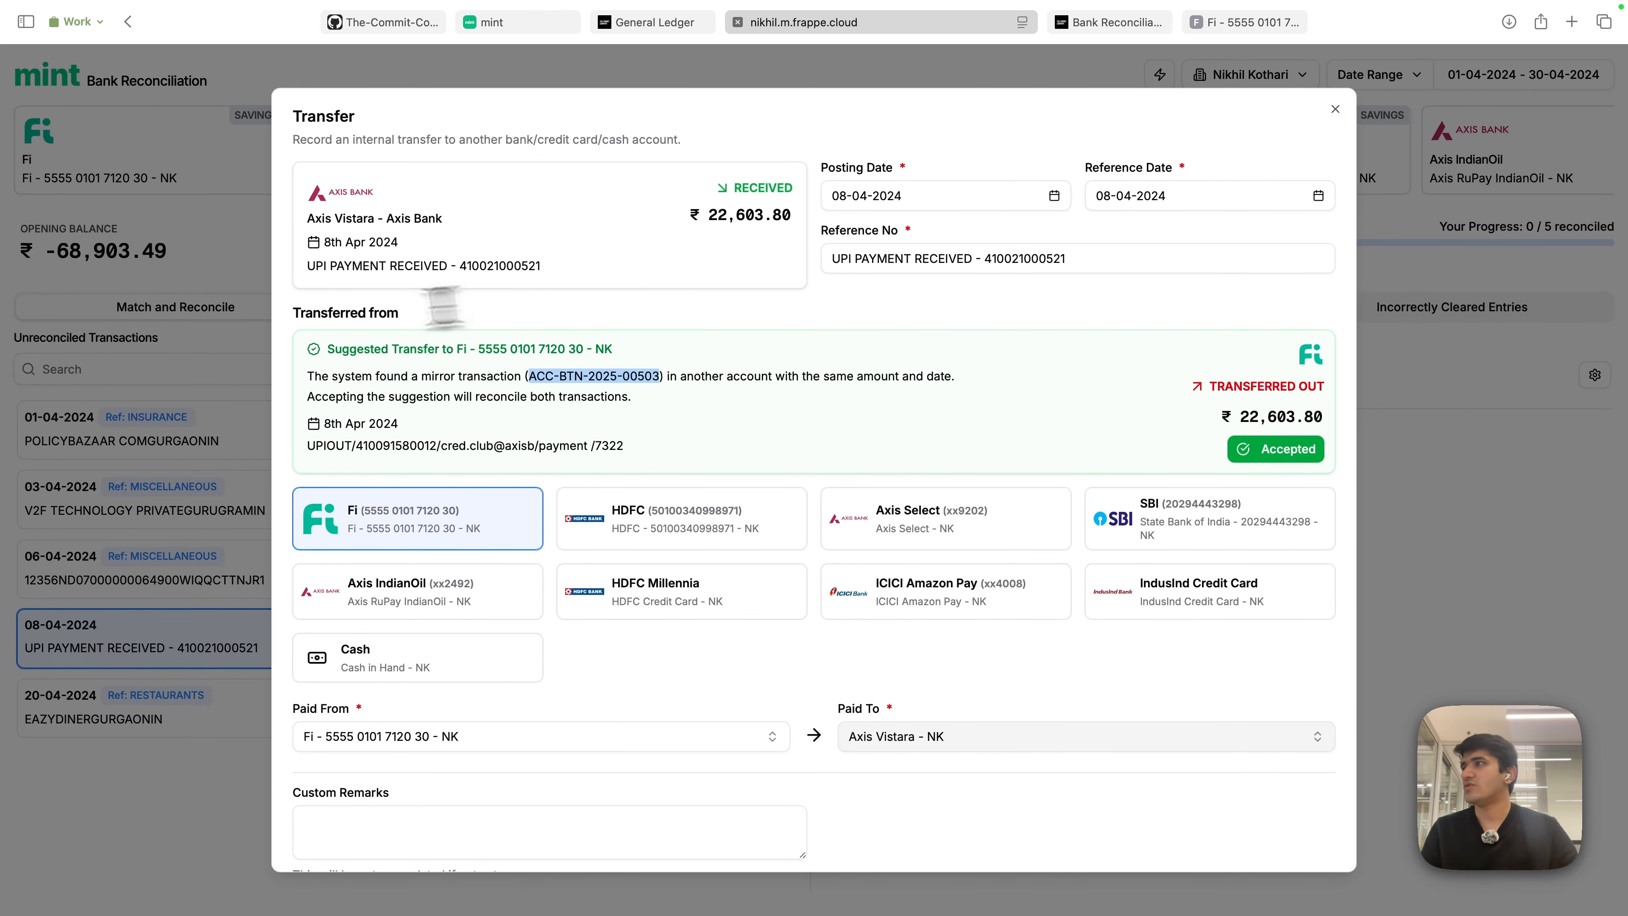
left_click(1304, 132)
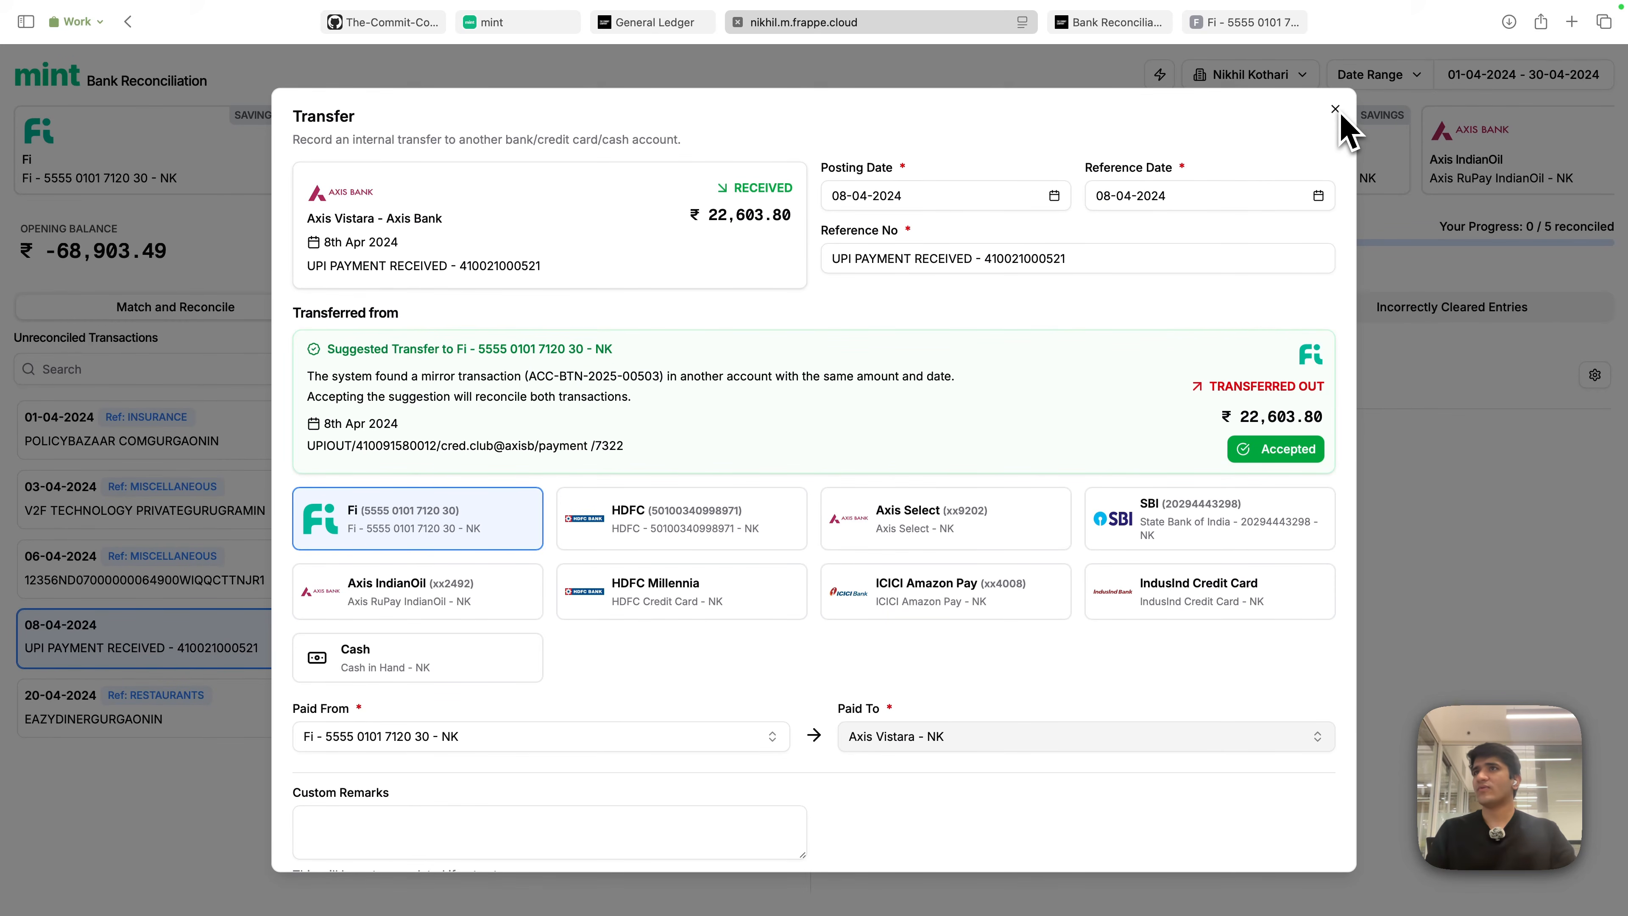
left_click(1336, 110)
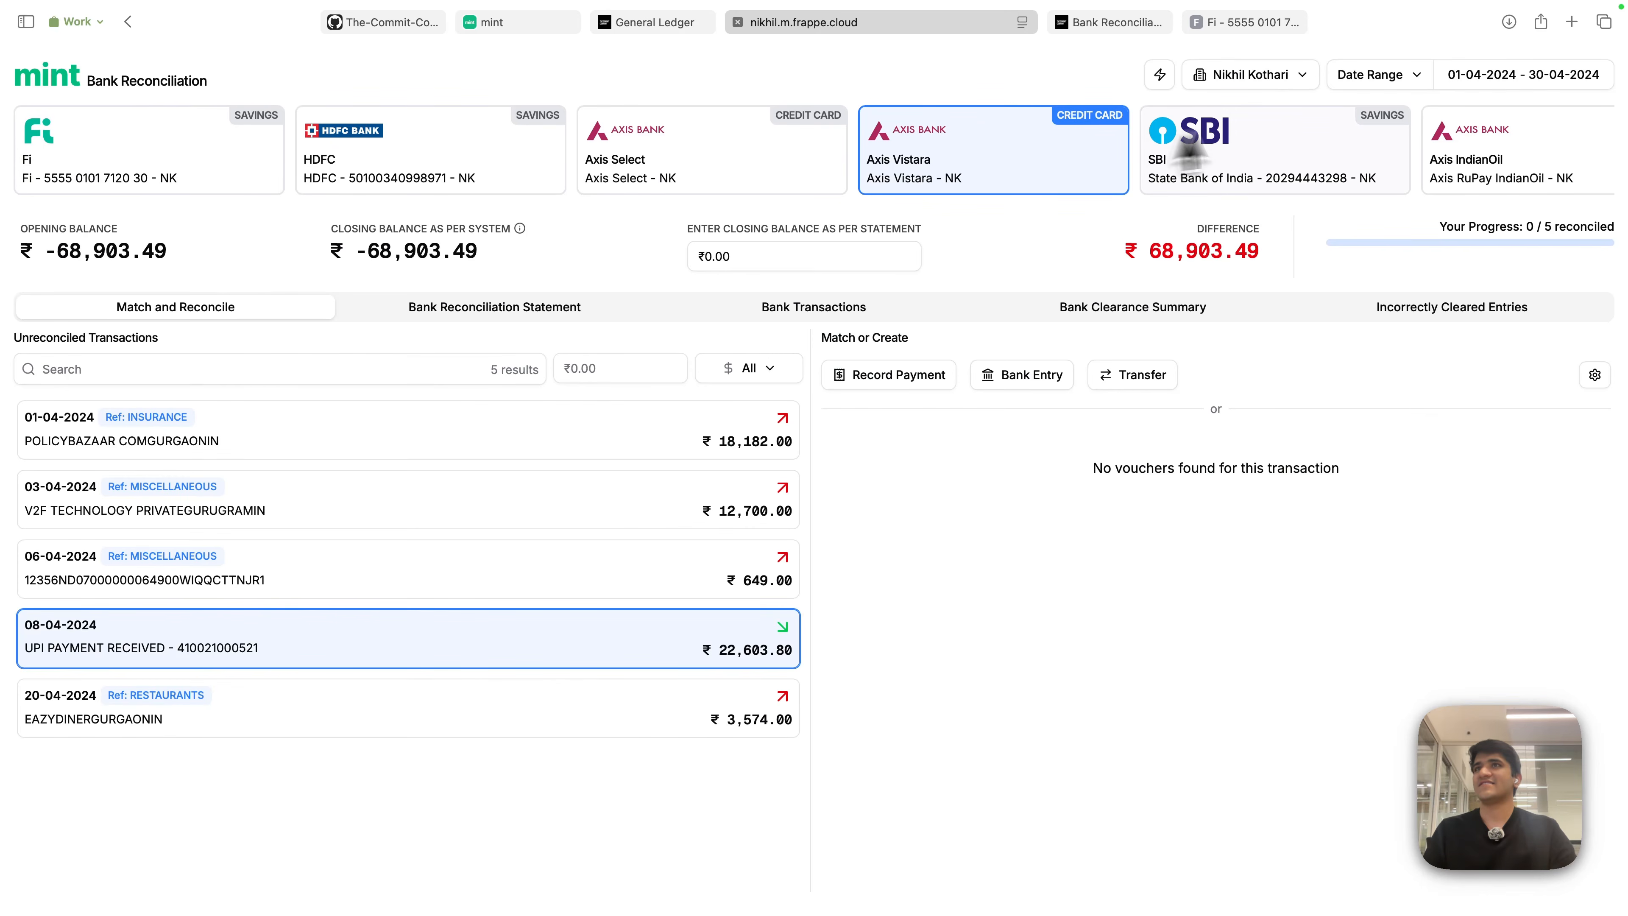
- Switch to the Fi savings account and show only debit transactions
left_click(204, 183)
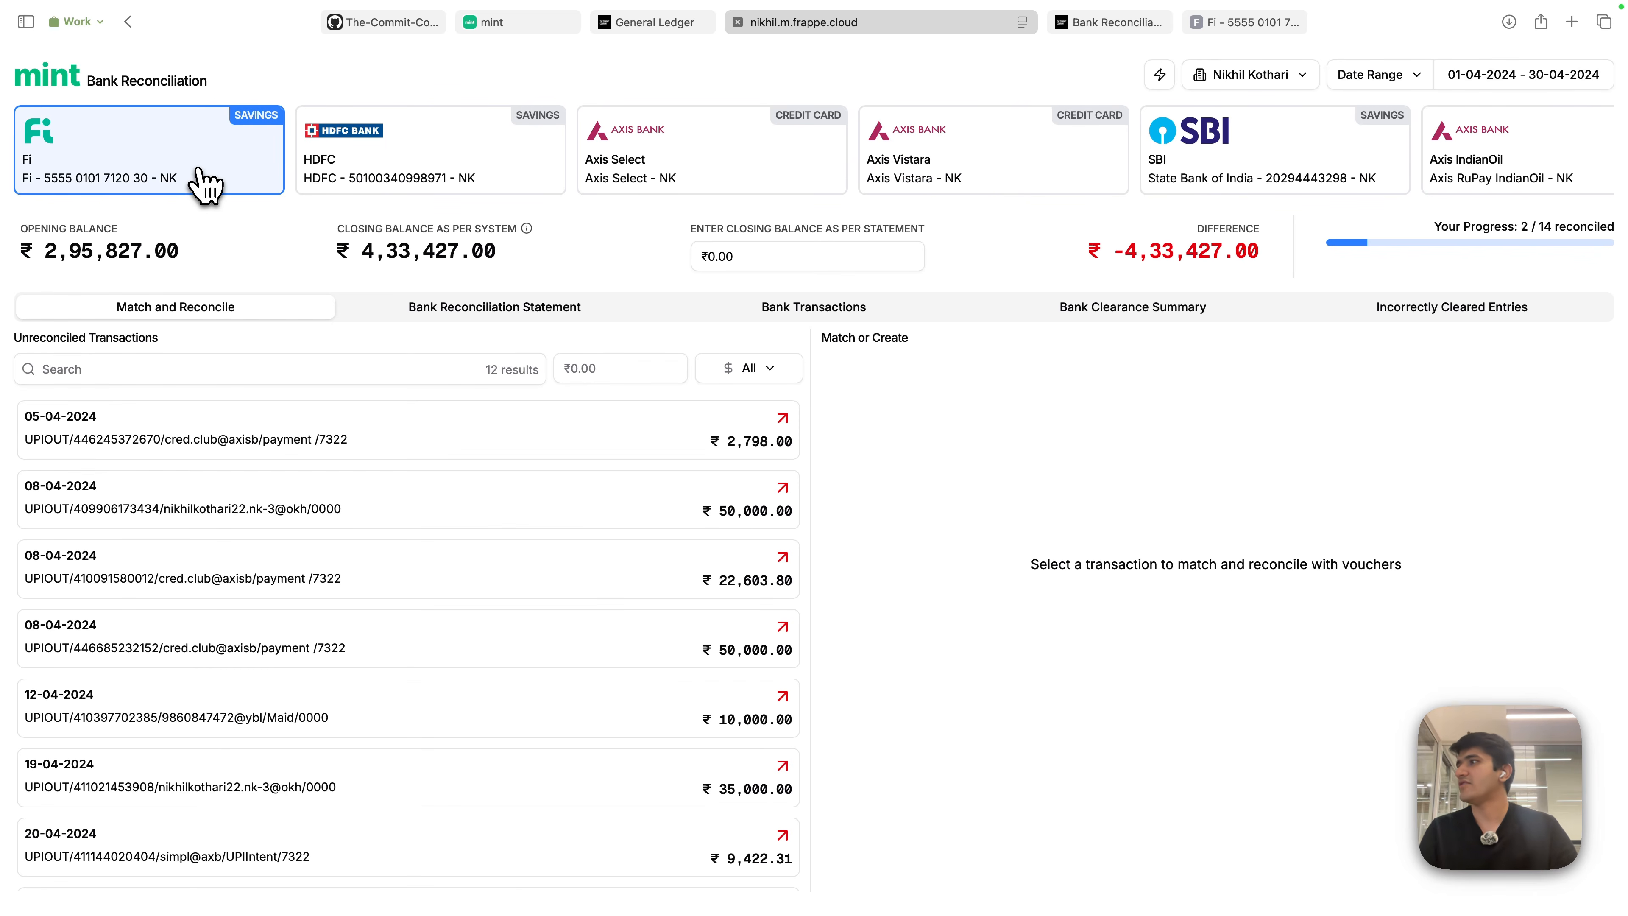
left_click(748, 368)
left_click(746, 430)
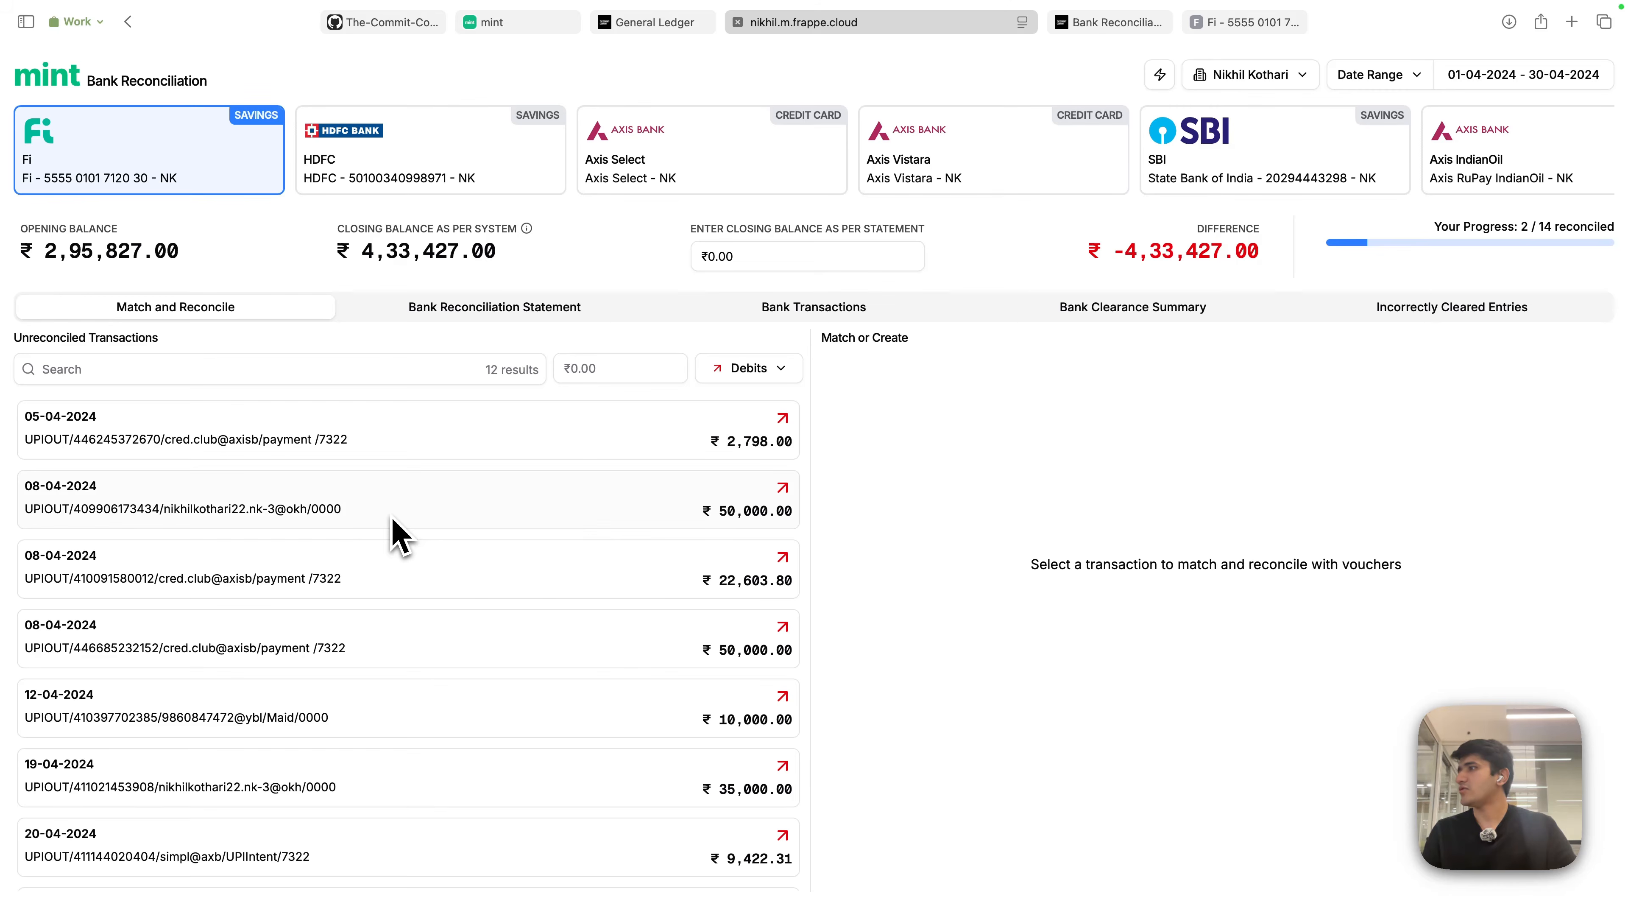
- Clear the amount filter and select the 08-04-2024 ₹22,603.80 payment
left_click(262, 368)
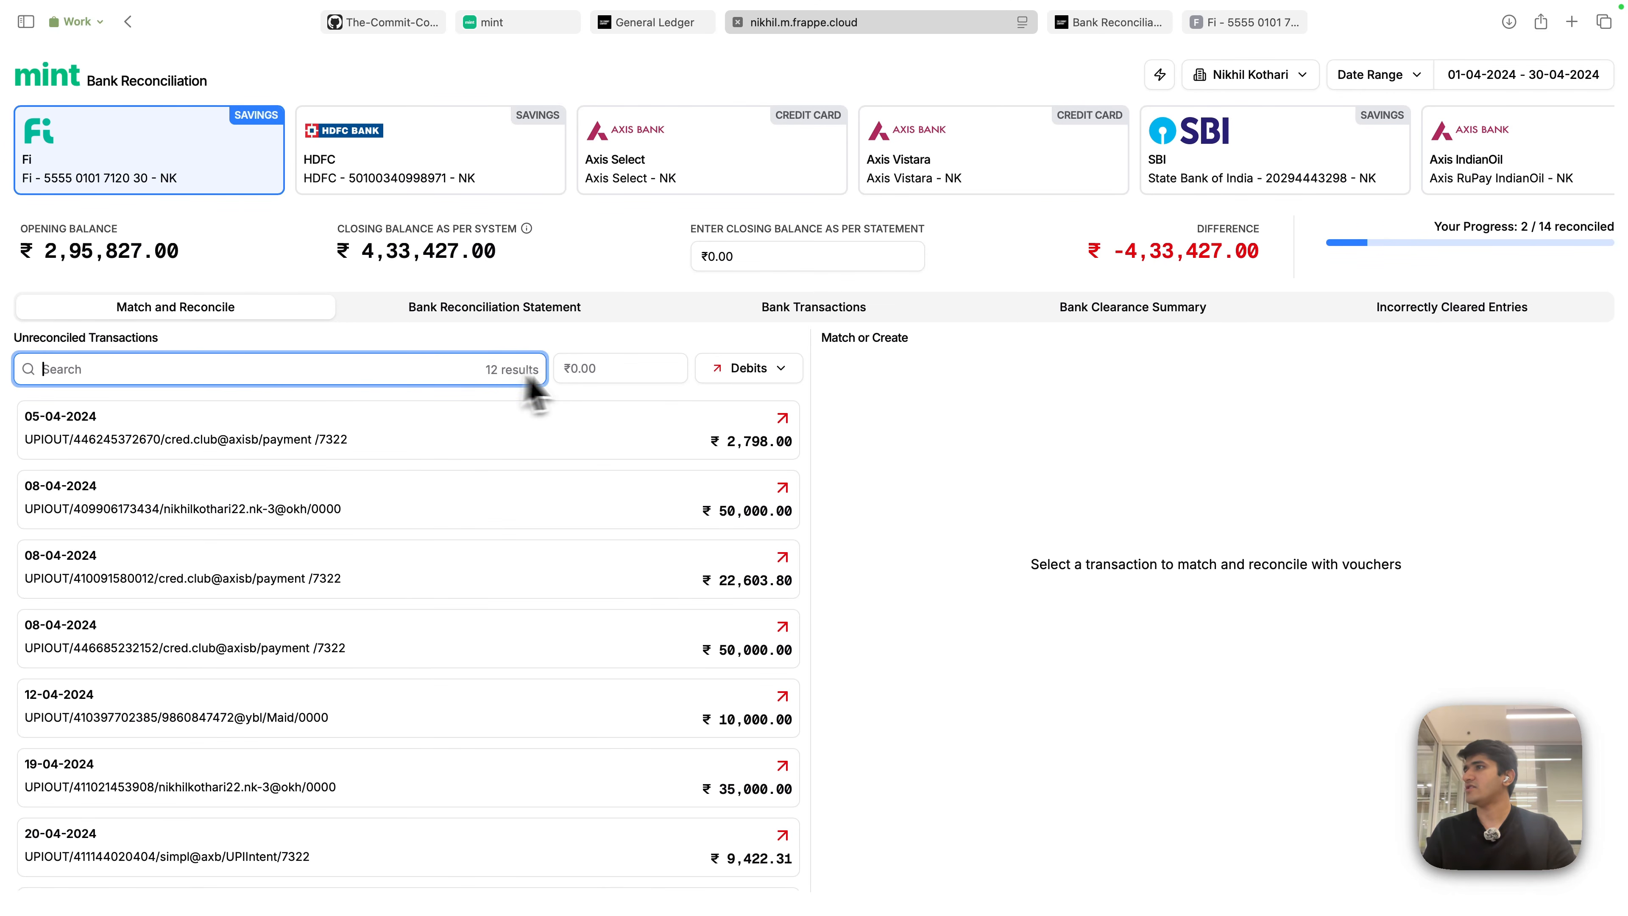
left_click(580, 369)
type("50")
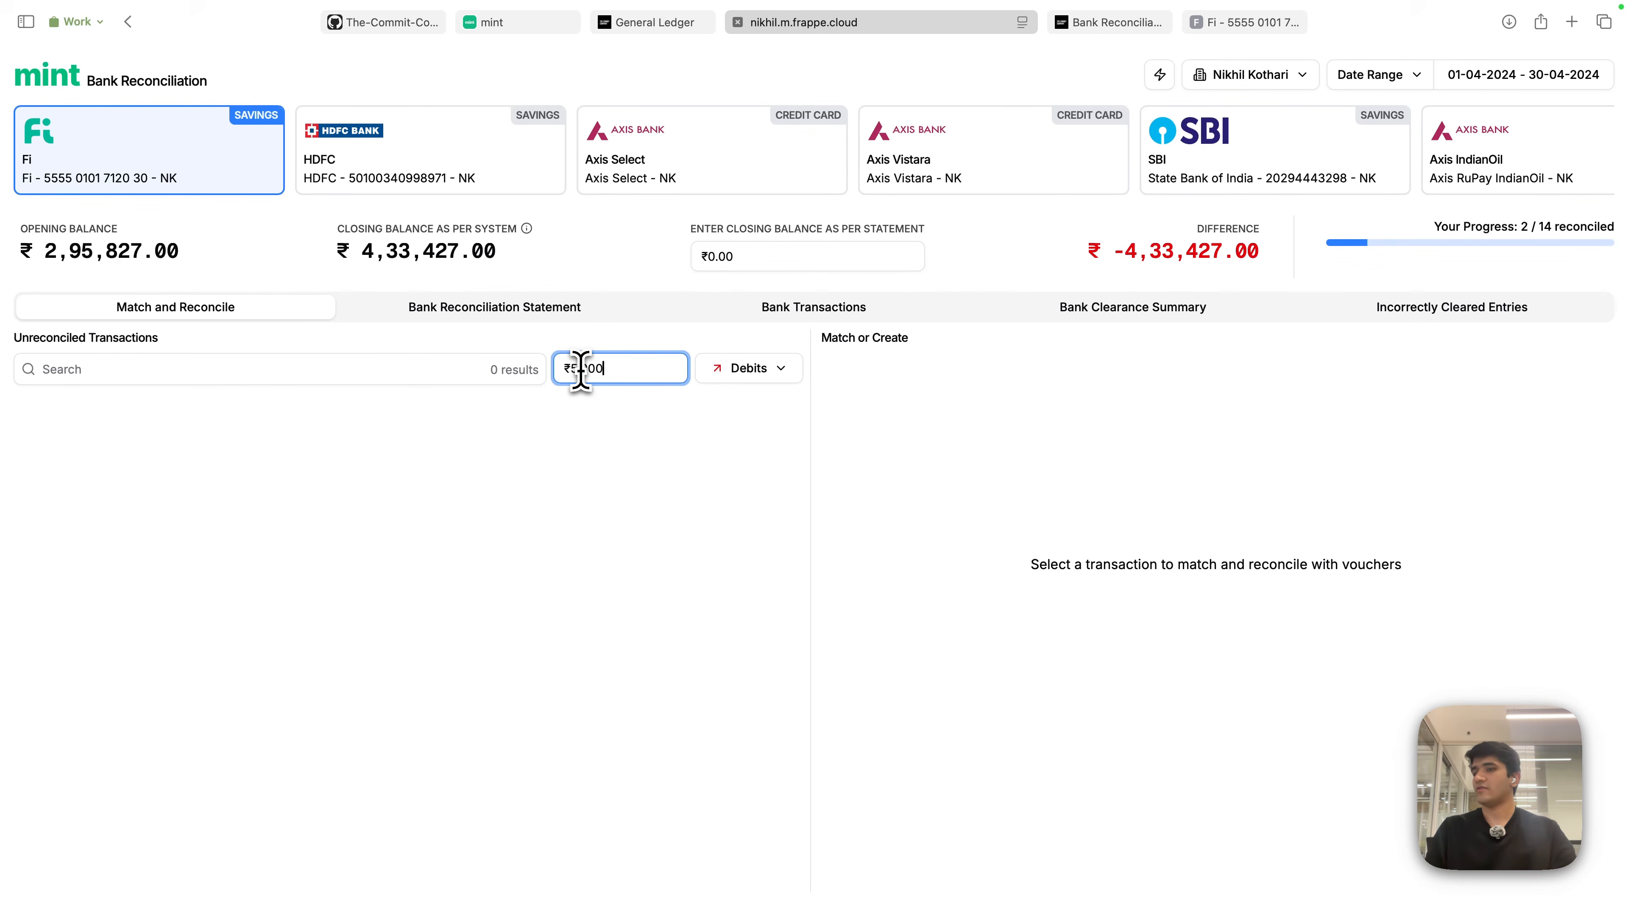
key("BackSpace")
key("BackSpace")
key("BackSpace")
key("BackSpace")
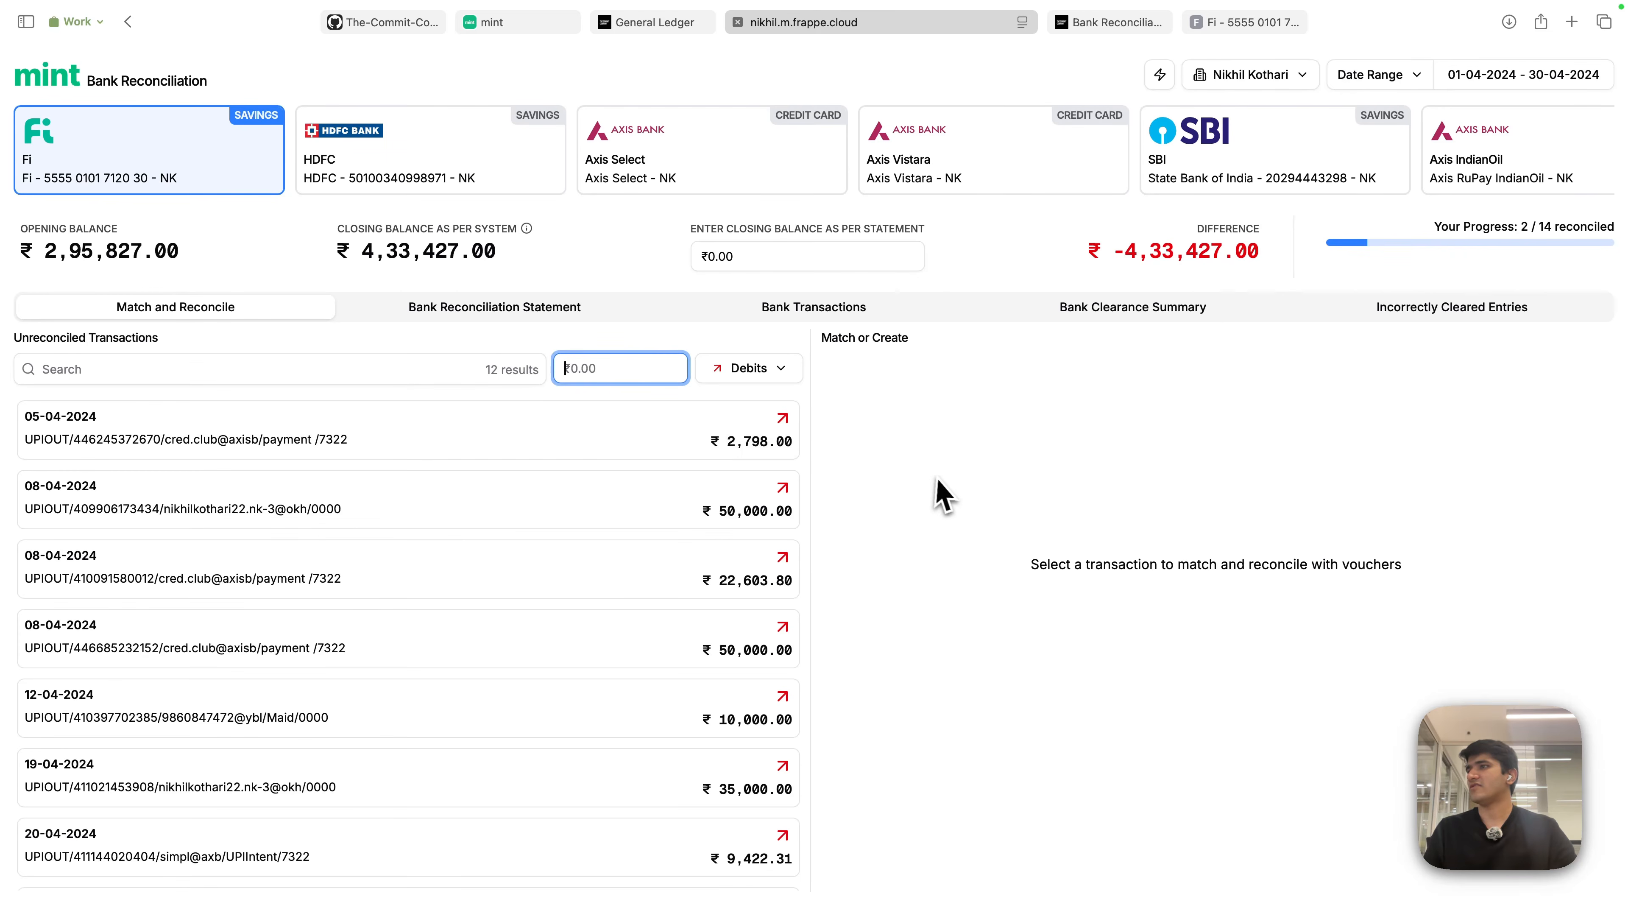
left_click(598, 598)
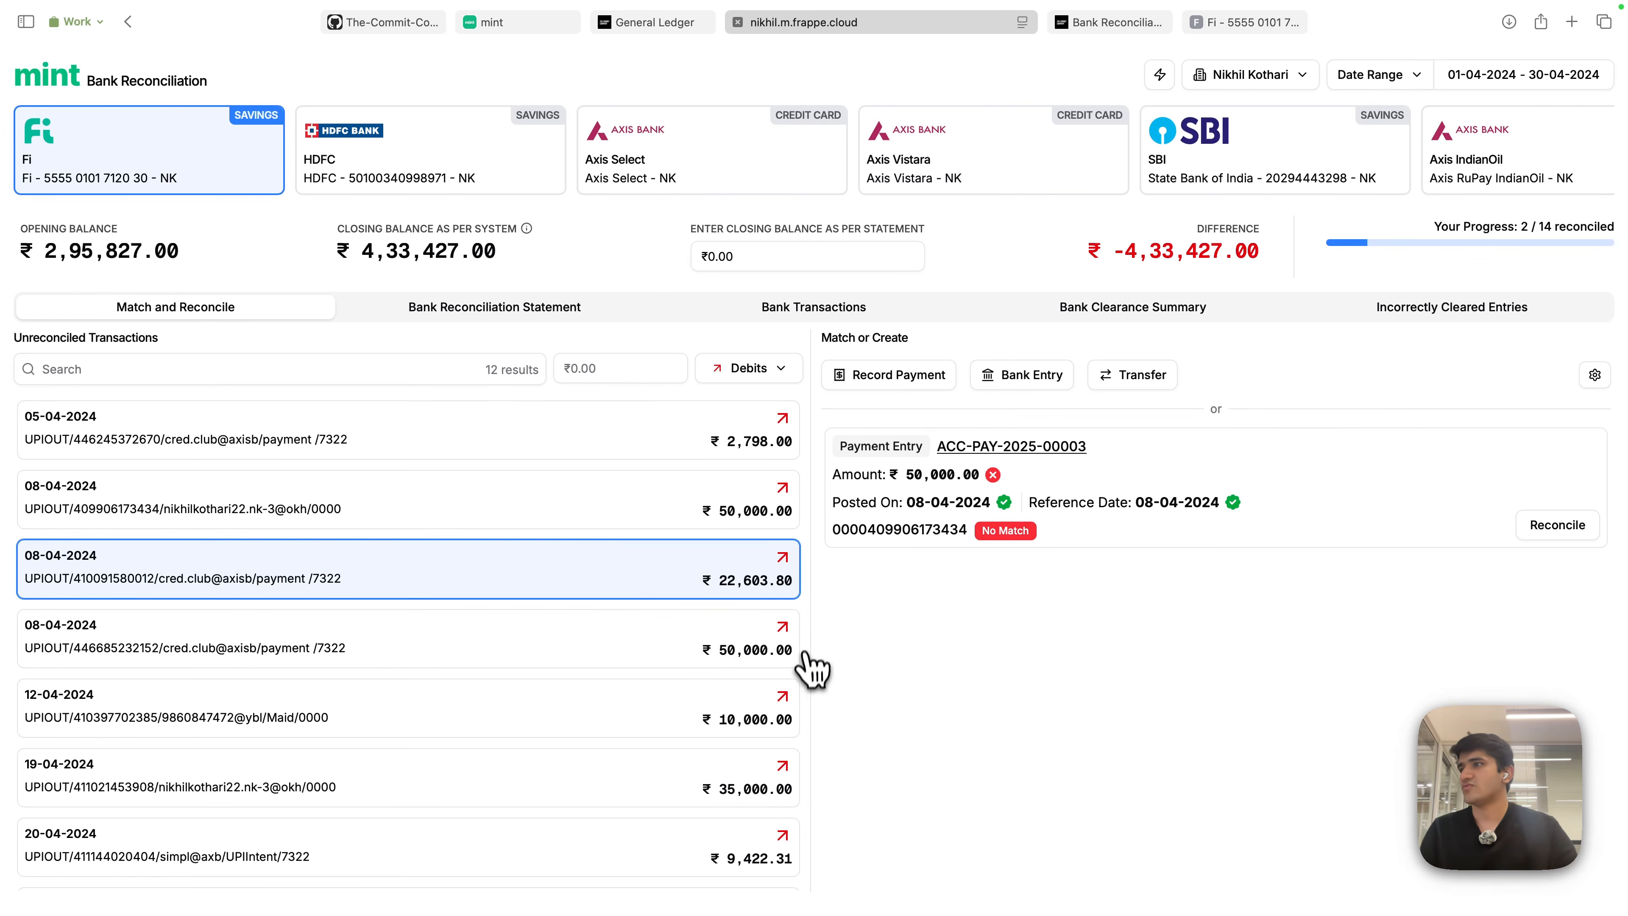
- Preview the suggested ₹22,603.80 transfer to Axis Vistara, close it unsaved, and switch to Axis Vistara
scroll(726, 621, "down", 2)
scroll(726, 621, "up", 2)
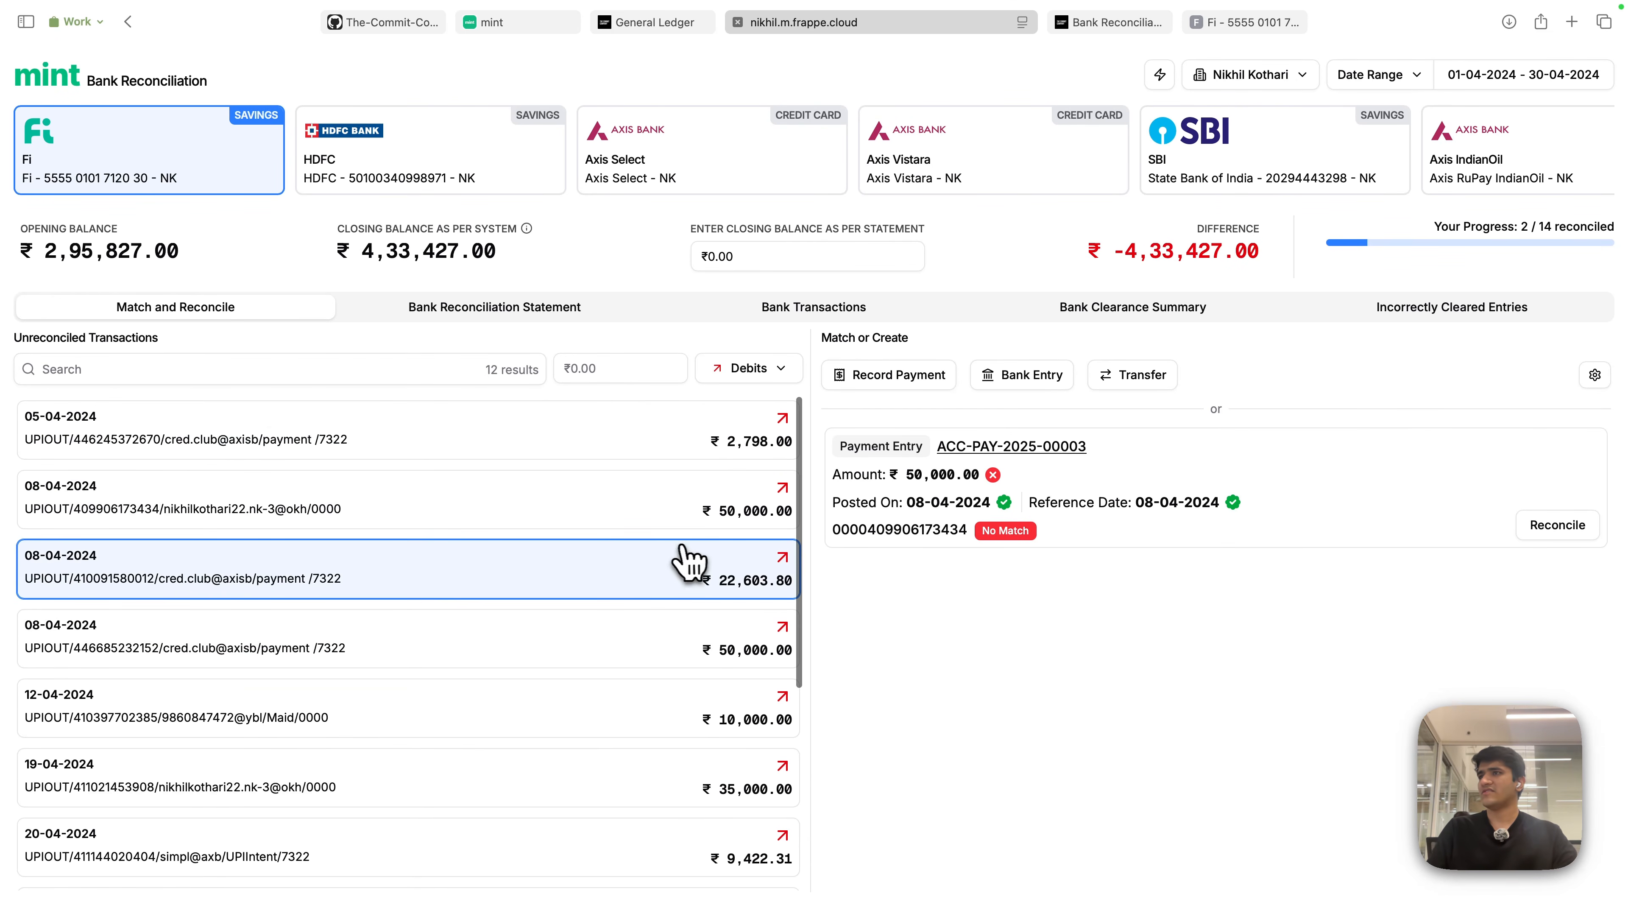
left_click(1134, 383)
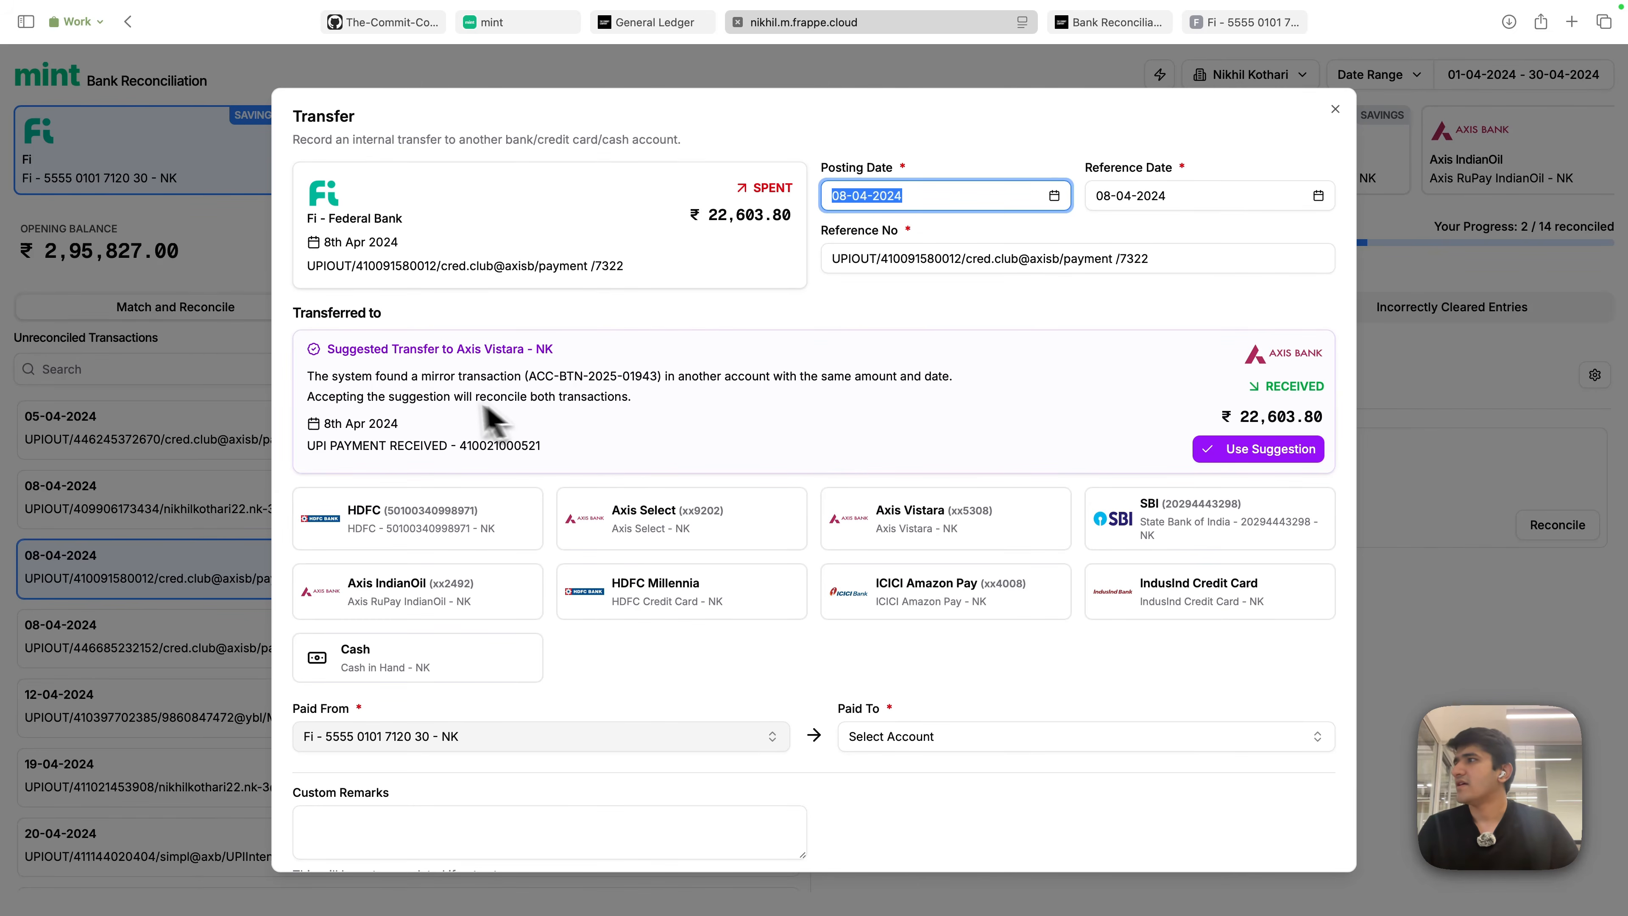
left_click(487, 349)
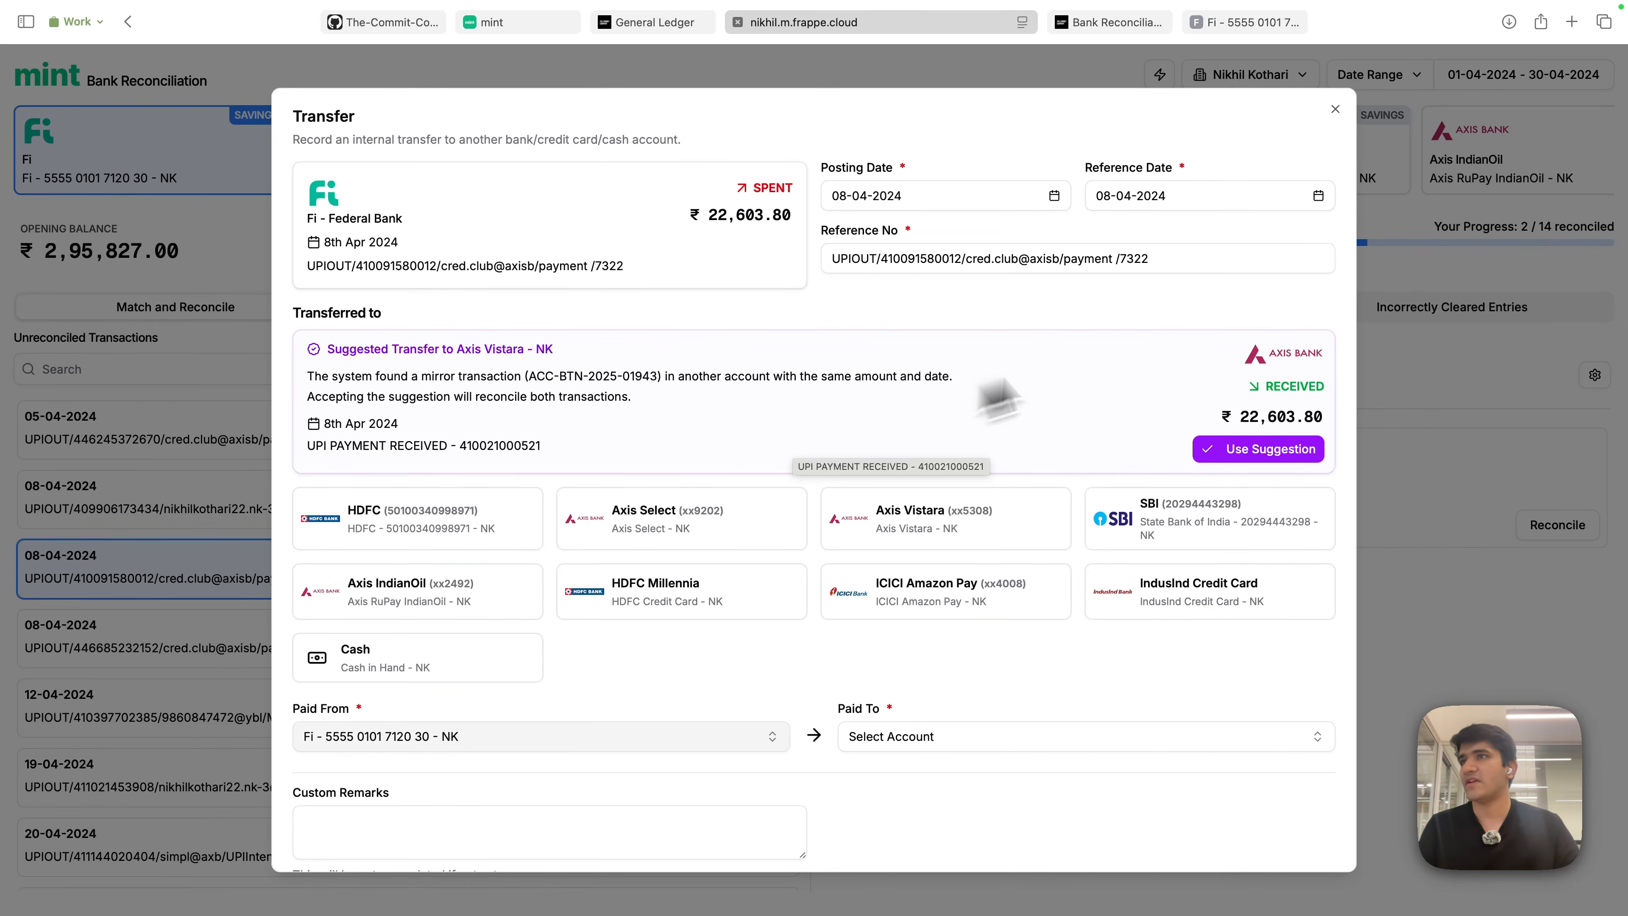
left_click(1336, 109)
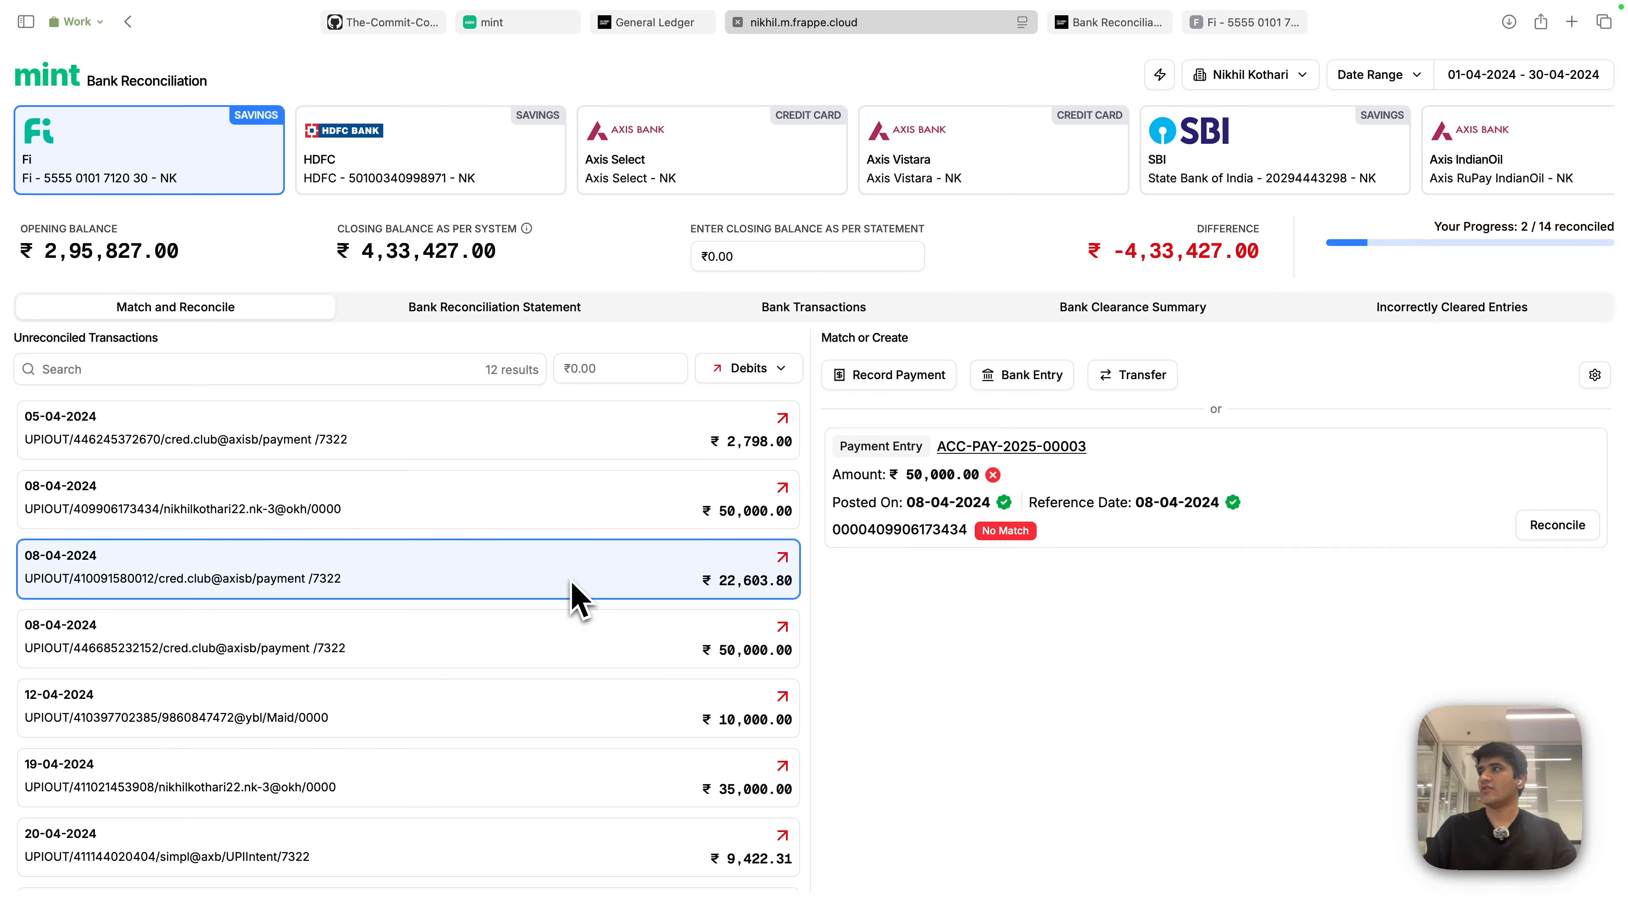
left_click(964, 174)
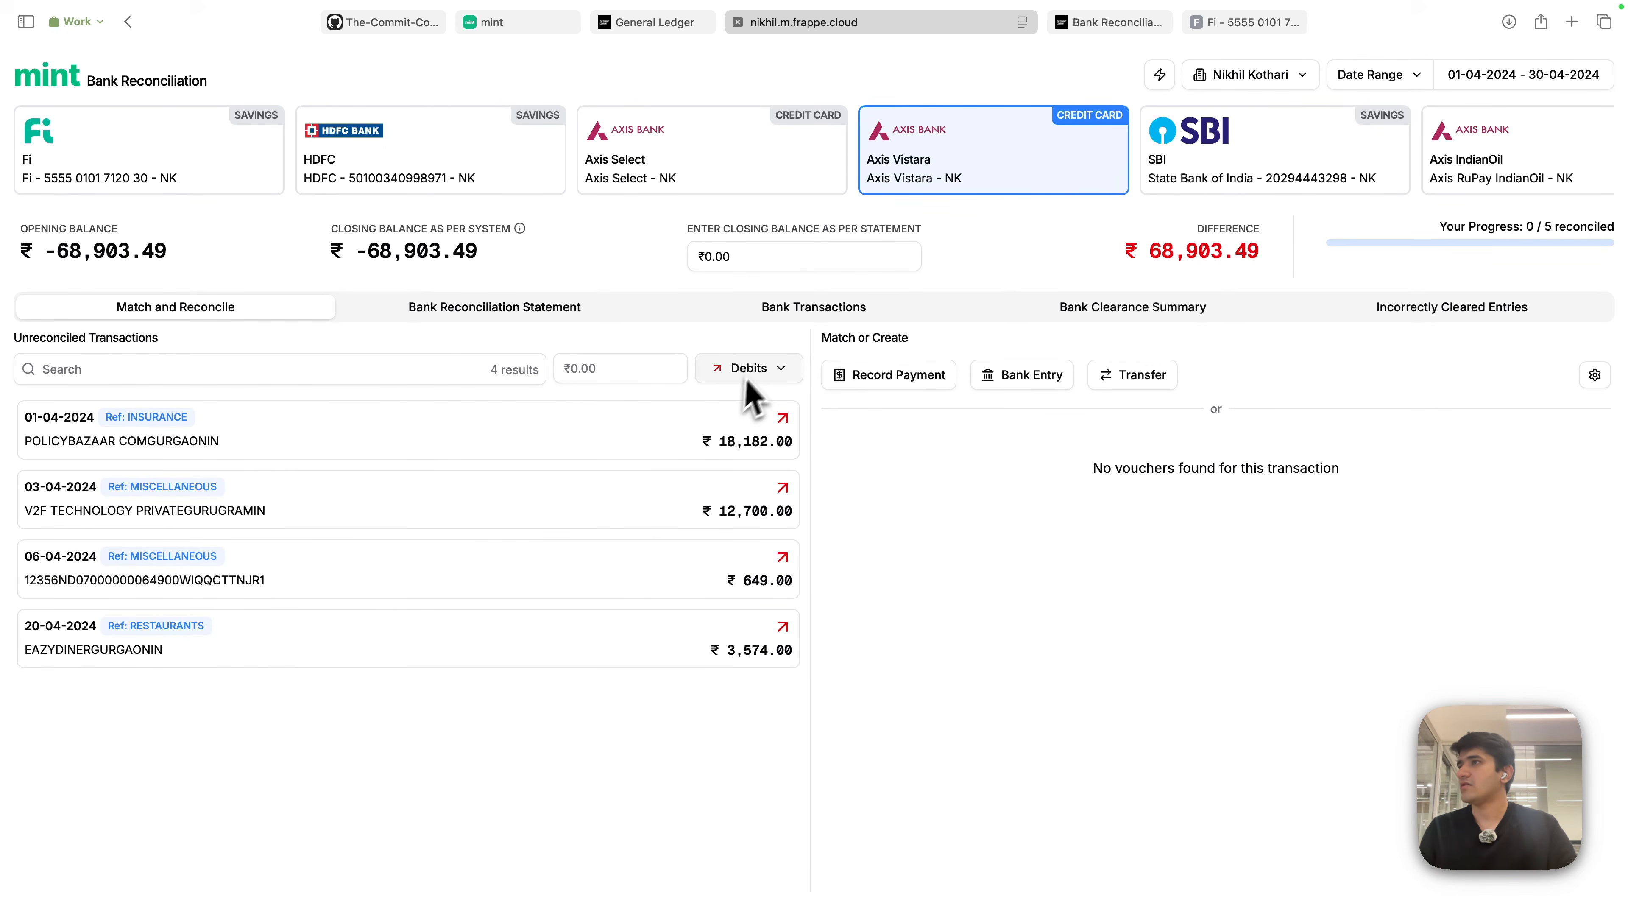
- Filter to credits and record the ₹22,603.80 received payment as the suggested transfer from Fi
left_click(763, 371)
left_click(745, 458)
left_click(666, 442)
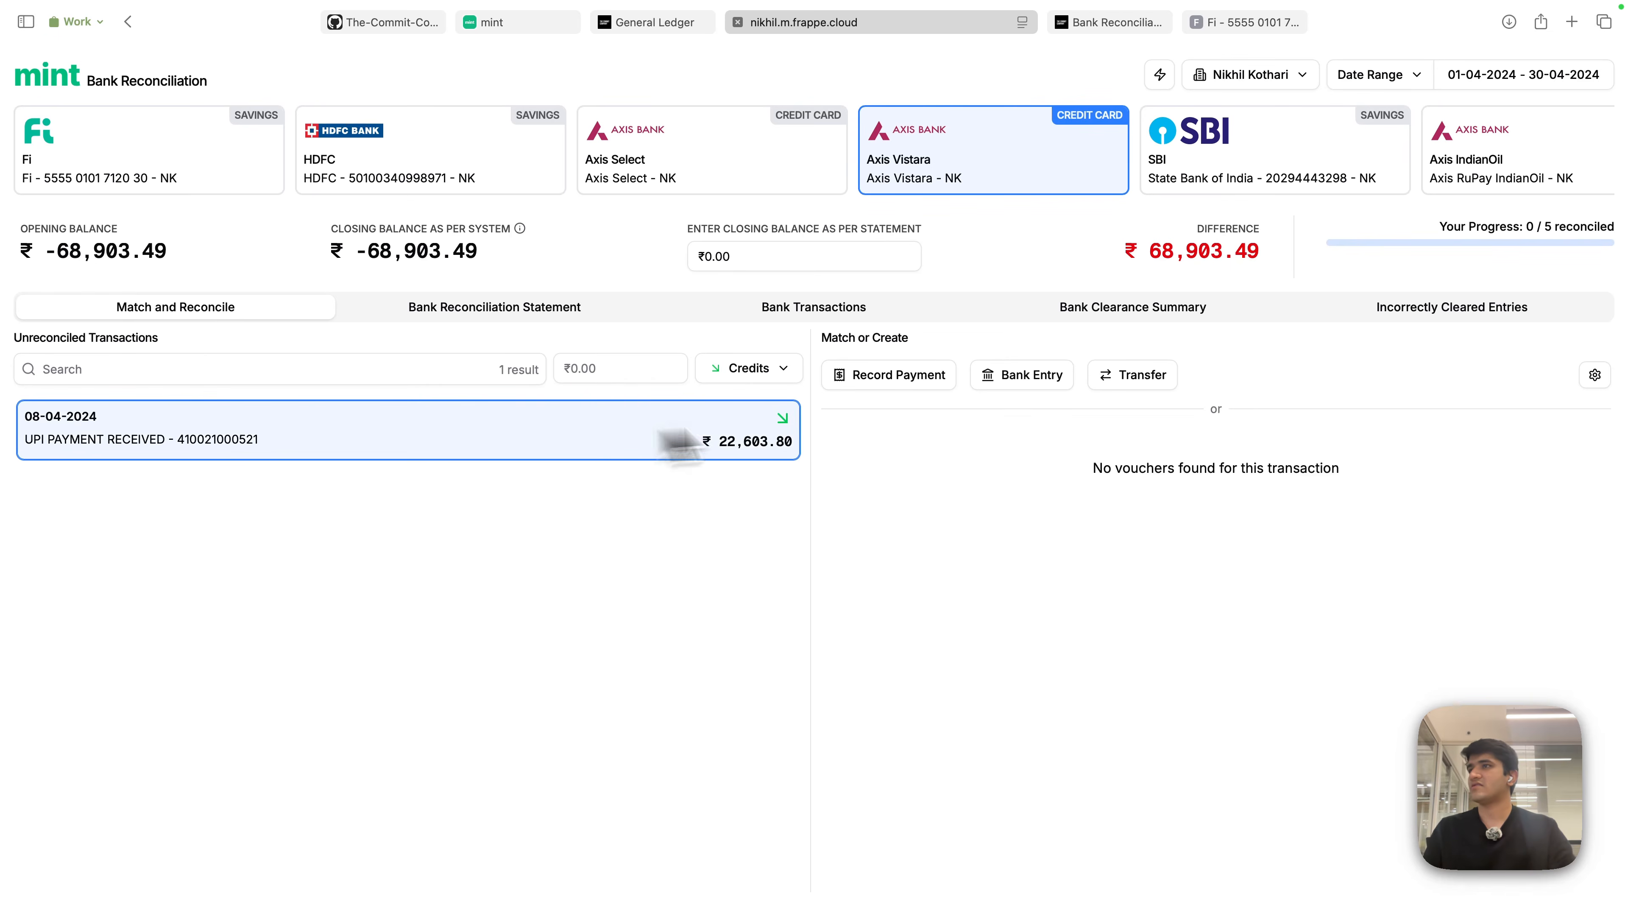
left_click(1134, 376)
left_click(1250, 449)
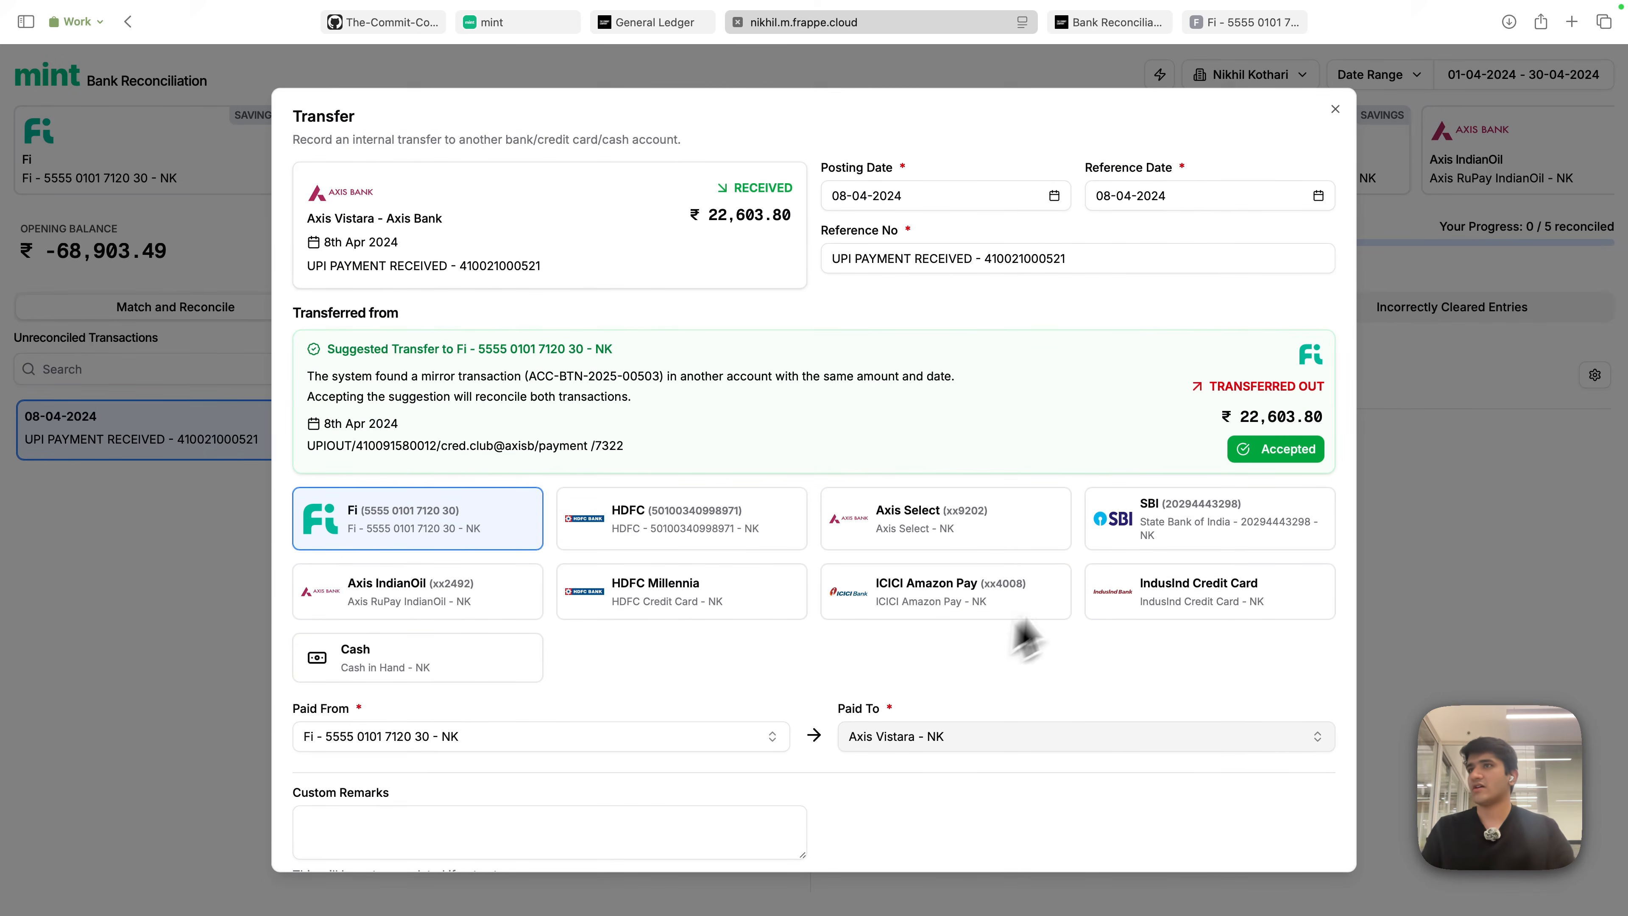
scroll(1028, 640, "down", 2)
left_click(1307, 834)
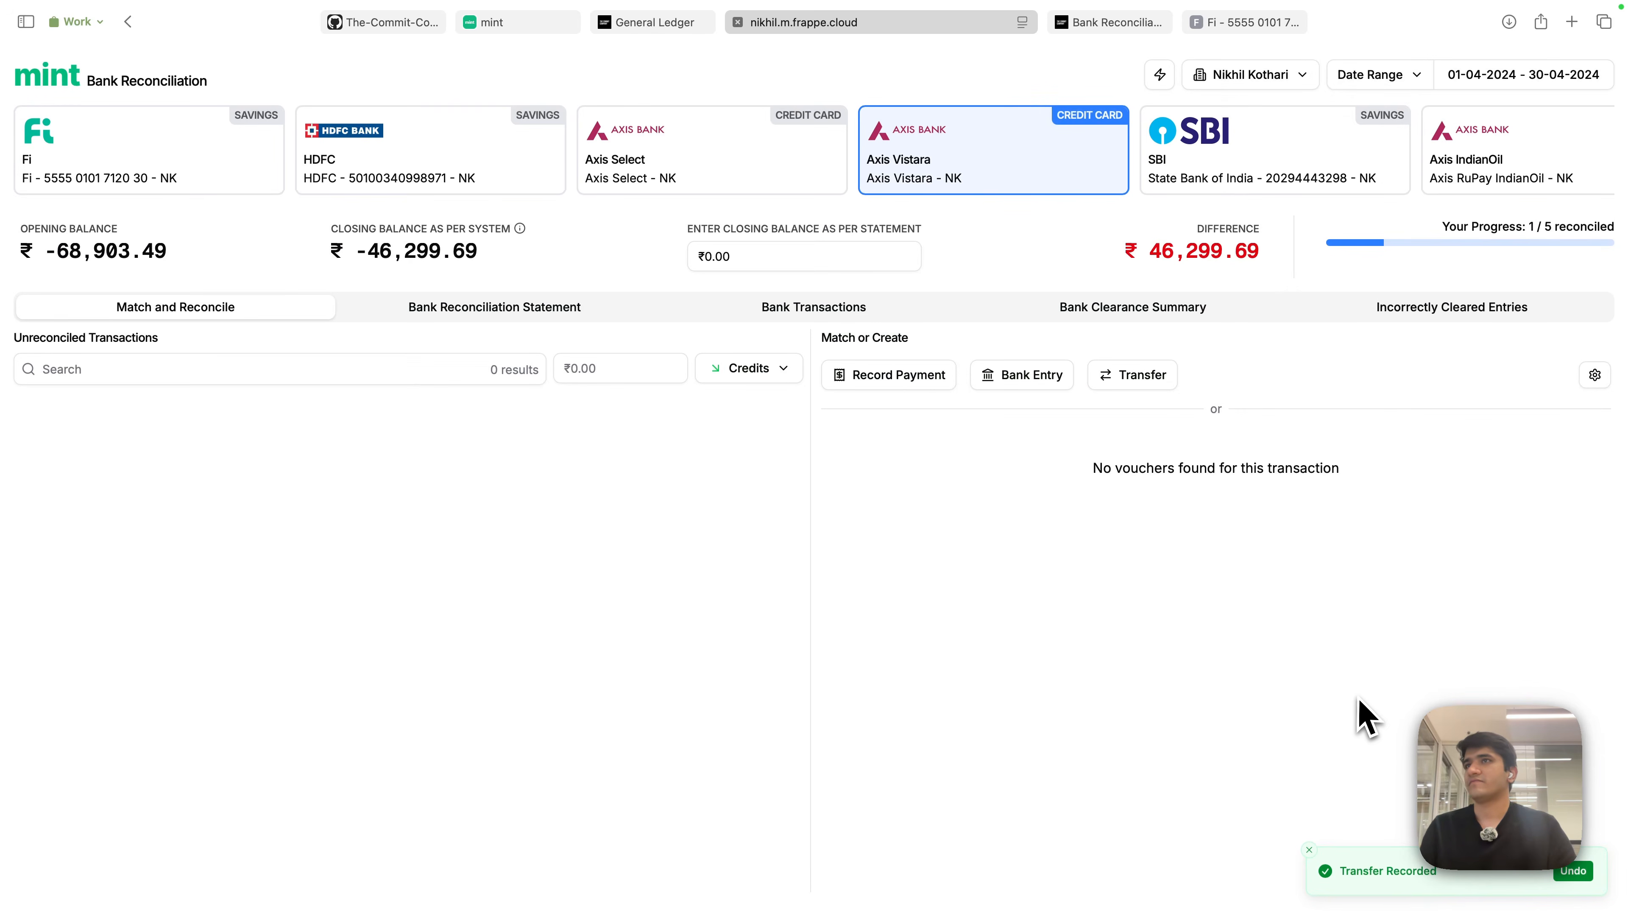
- Reset the filter to all transactions and return to the Fi account
left_click(756, 368)
left_click(763, 406)
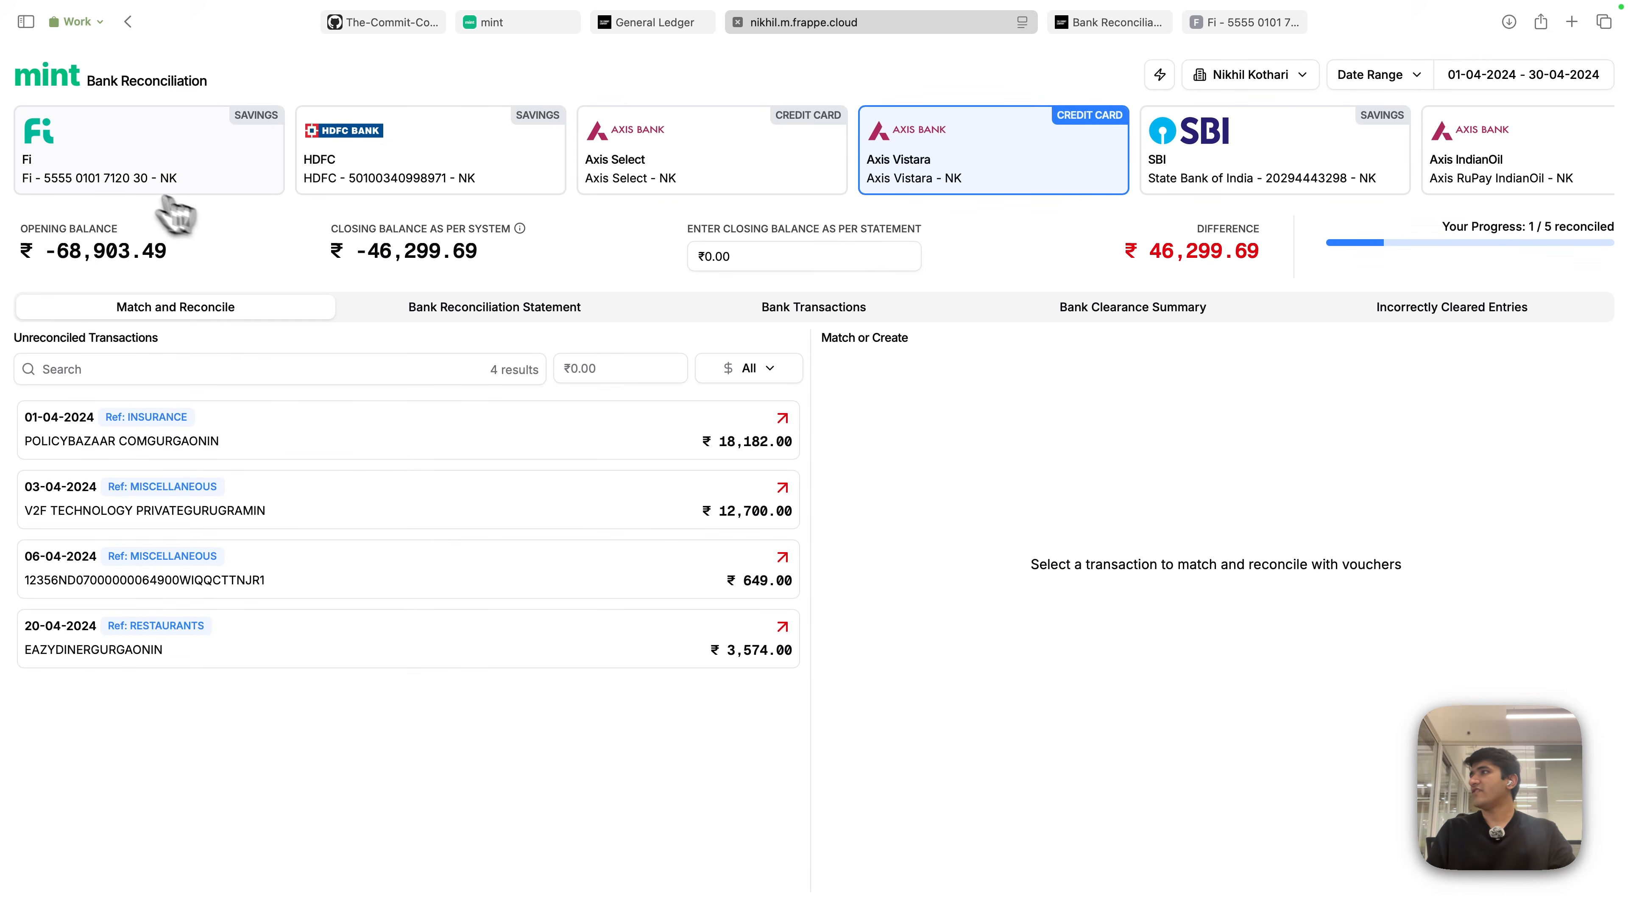
left_click(137, 168)
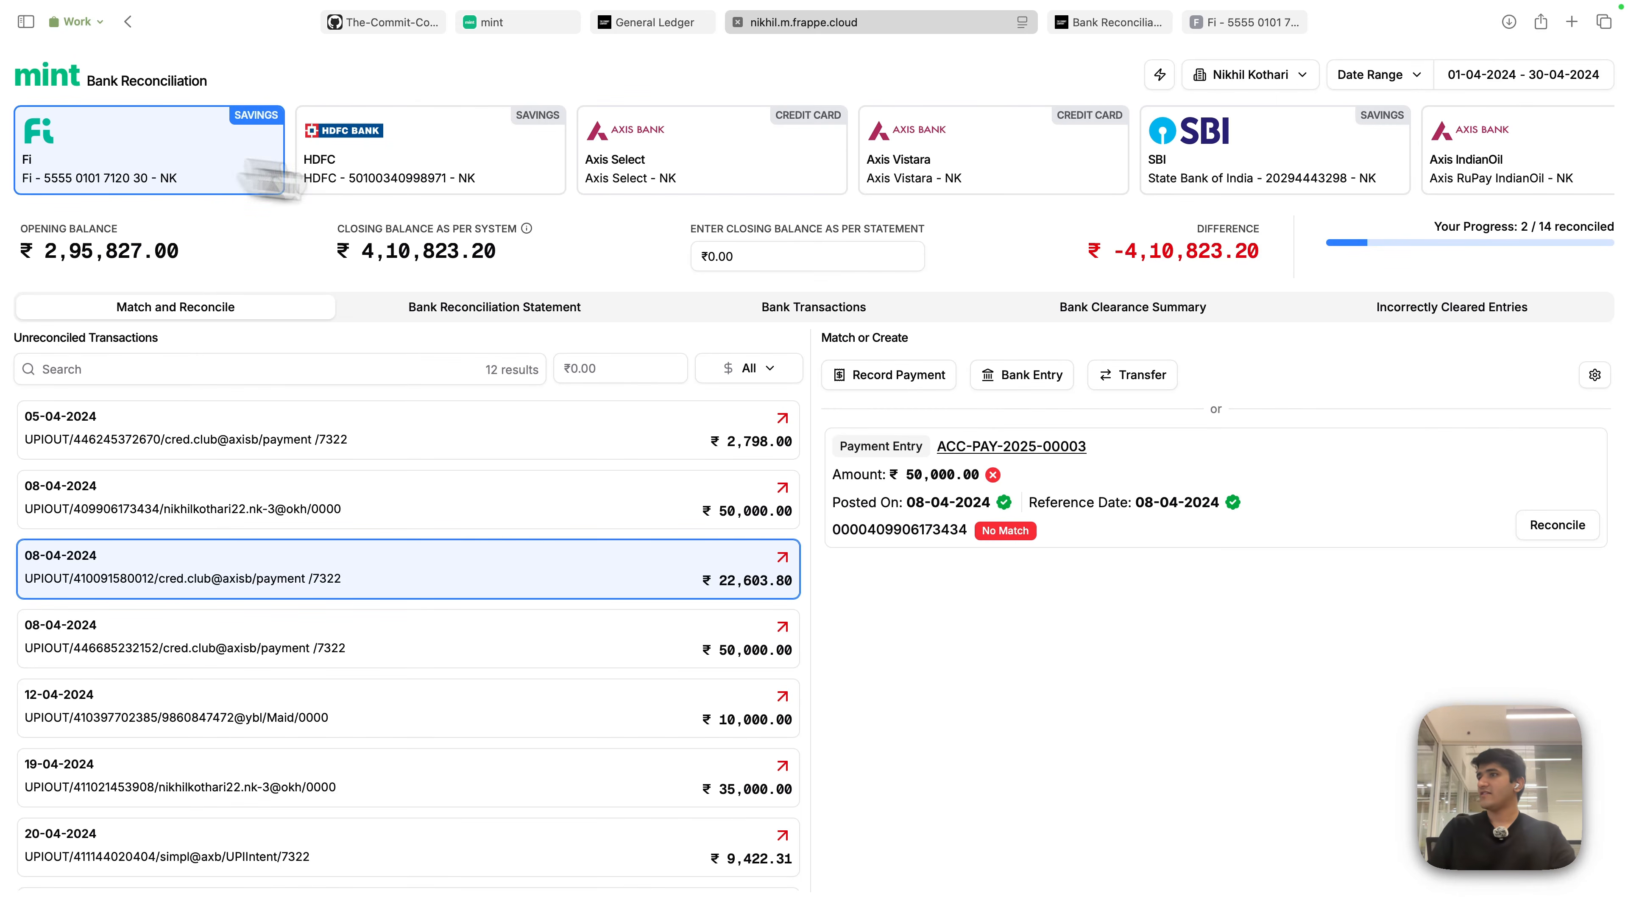
- Check the ₹22,603.80, ₹50,000, ₹2,798 and ₹10,000 Fi rows, then open the Bank Transactions list
left_click(695, 595)
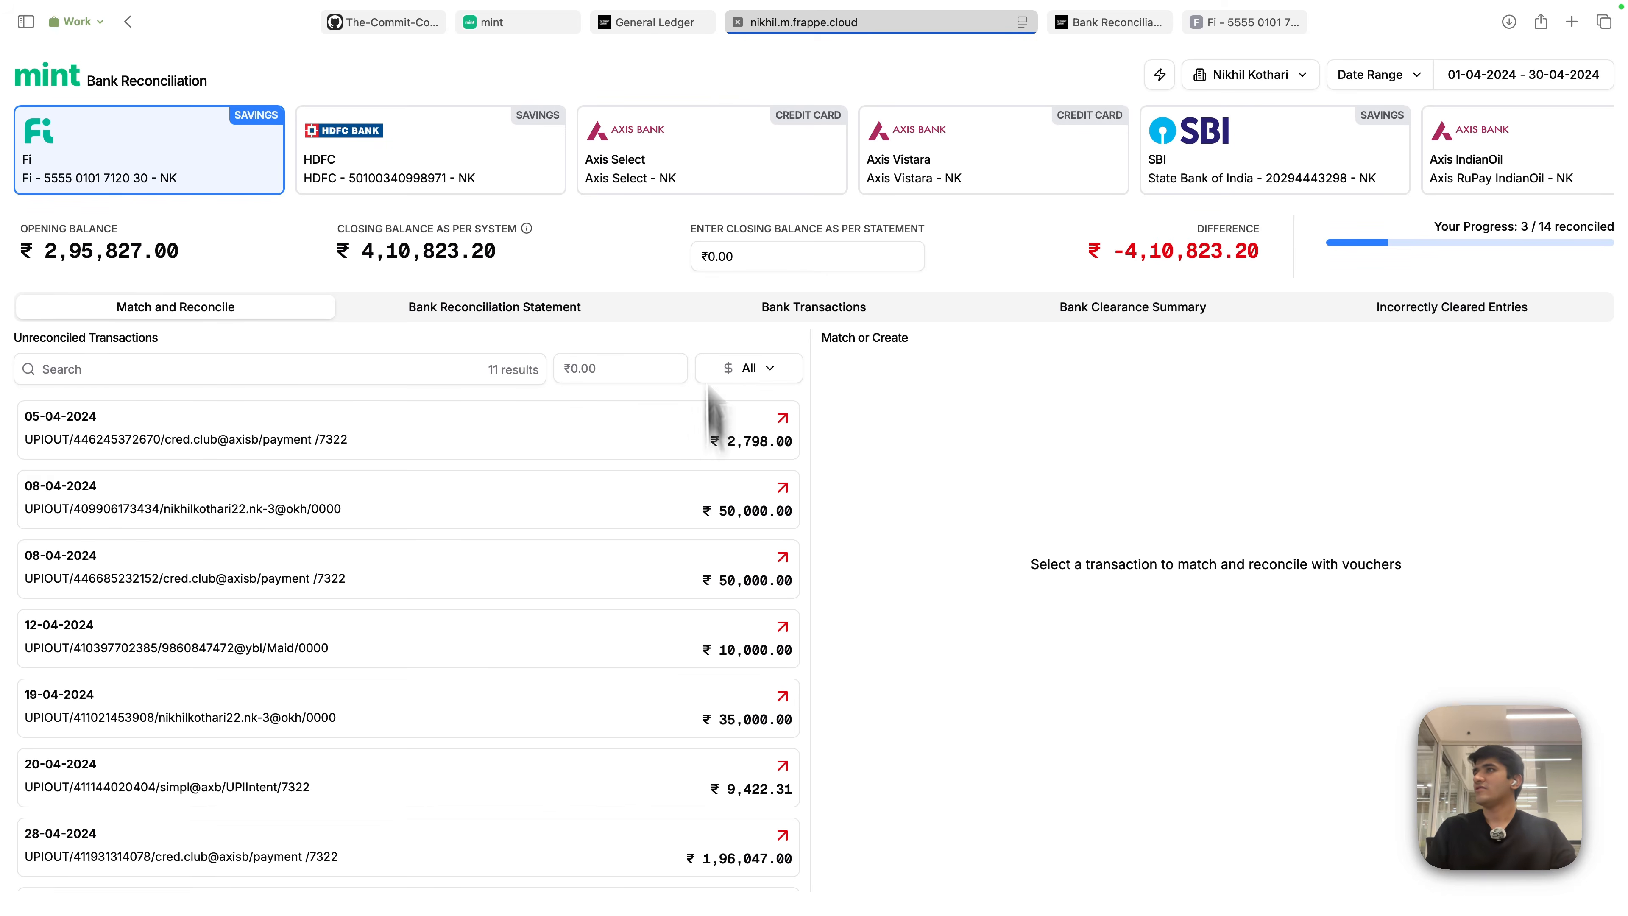
left_click(659, 564)
left_click(676, 507)
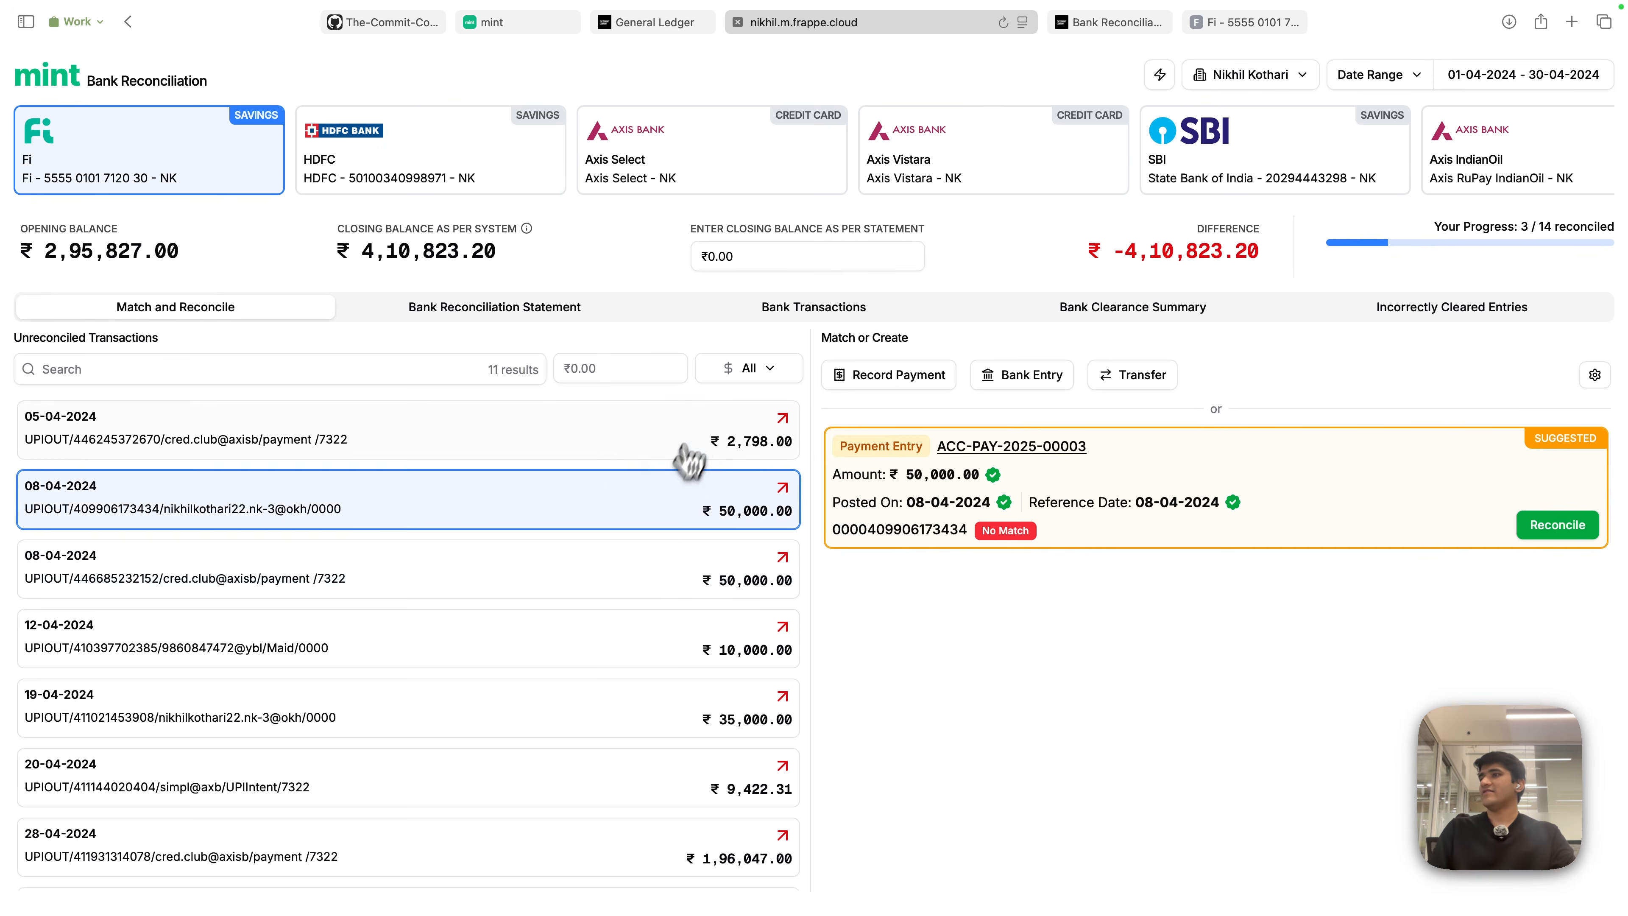
left_click(683, 452)
left_click(676, 654)
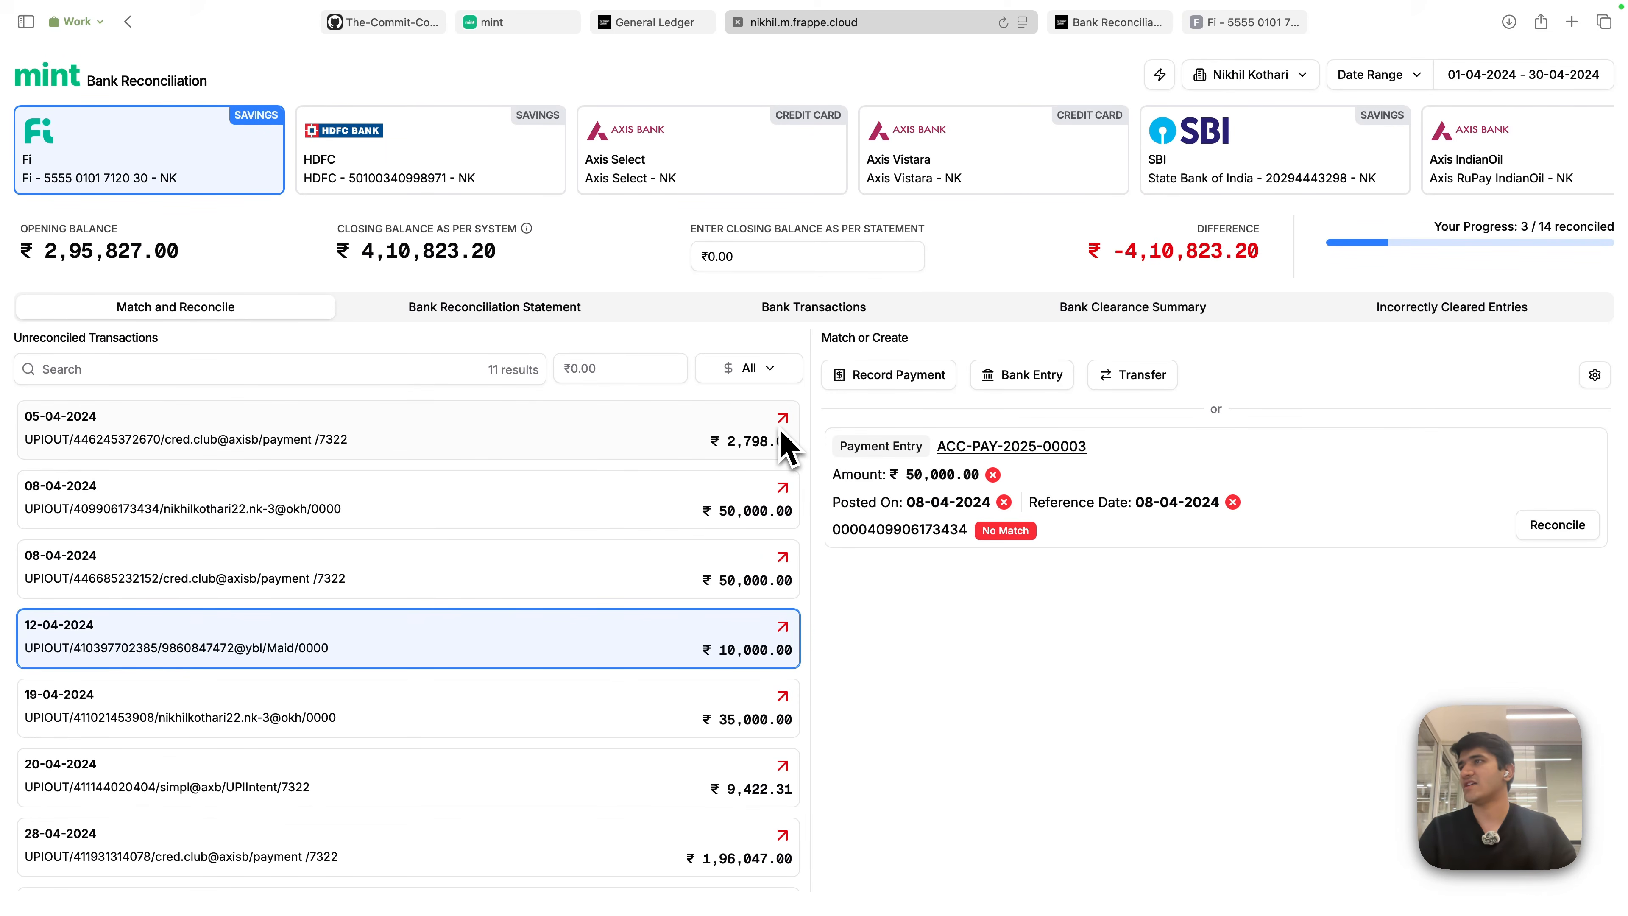
left_click(836, 308)
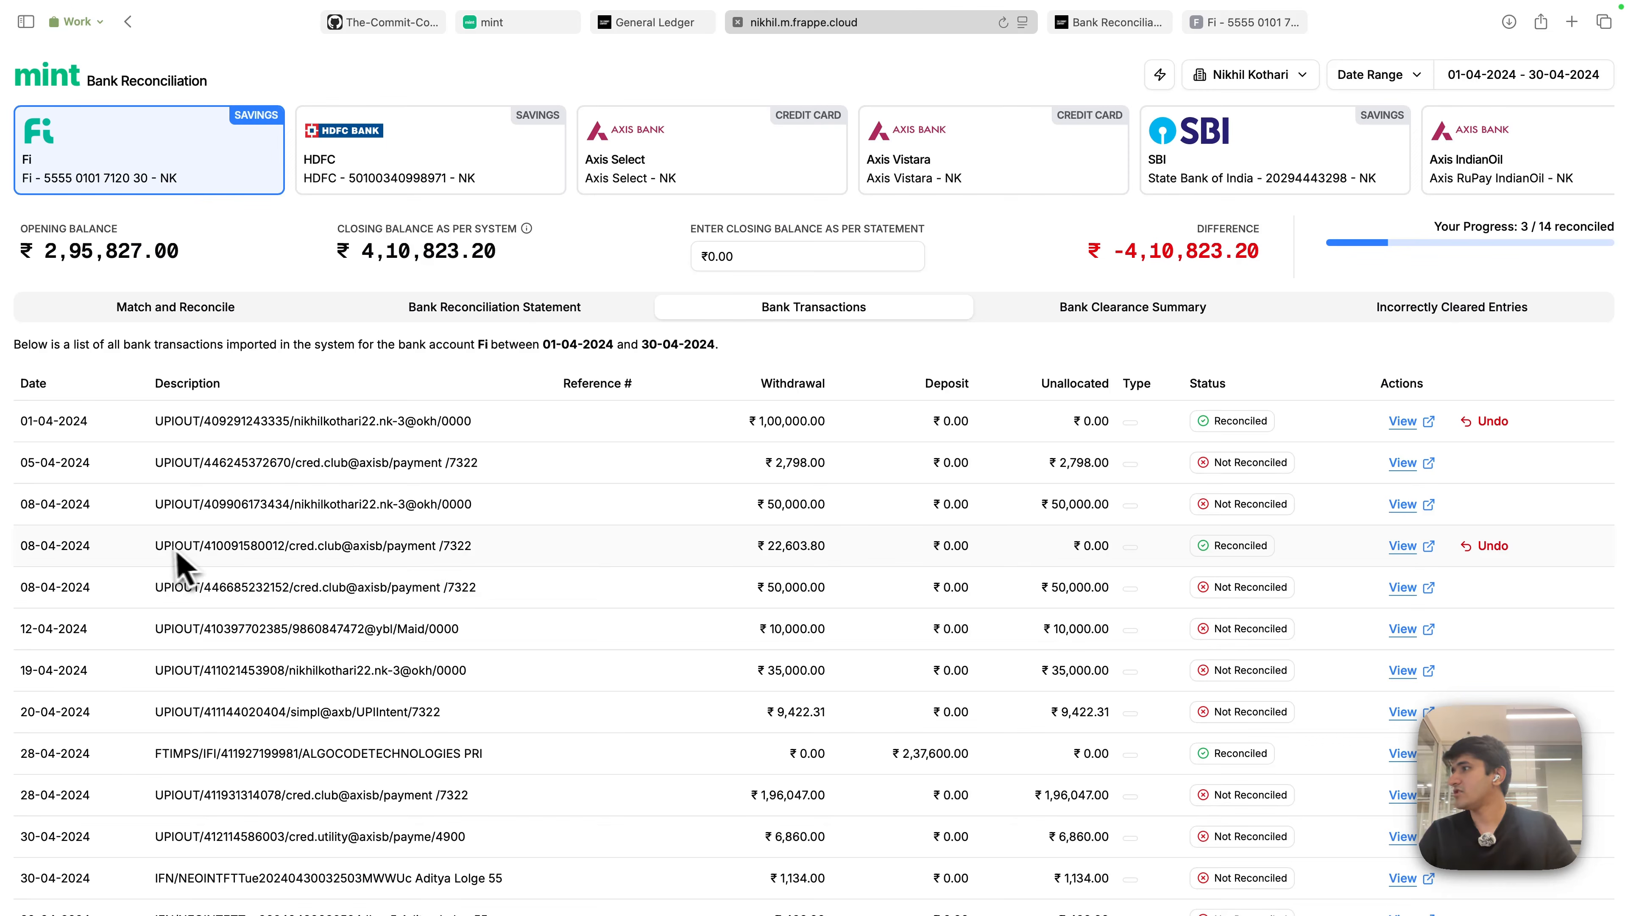
left_click_drag(165, 546, 1414, 565)
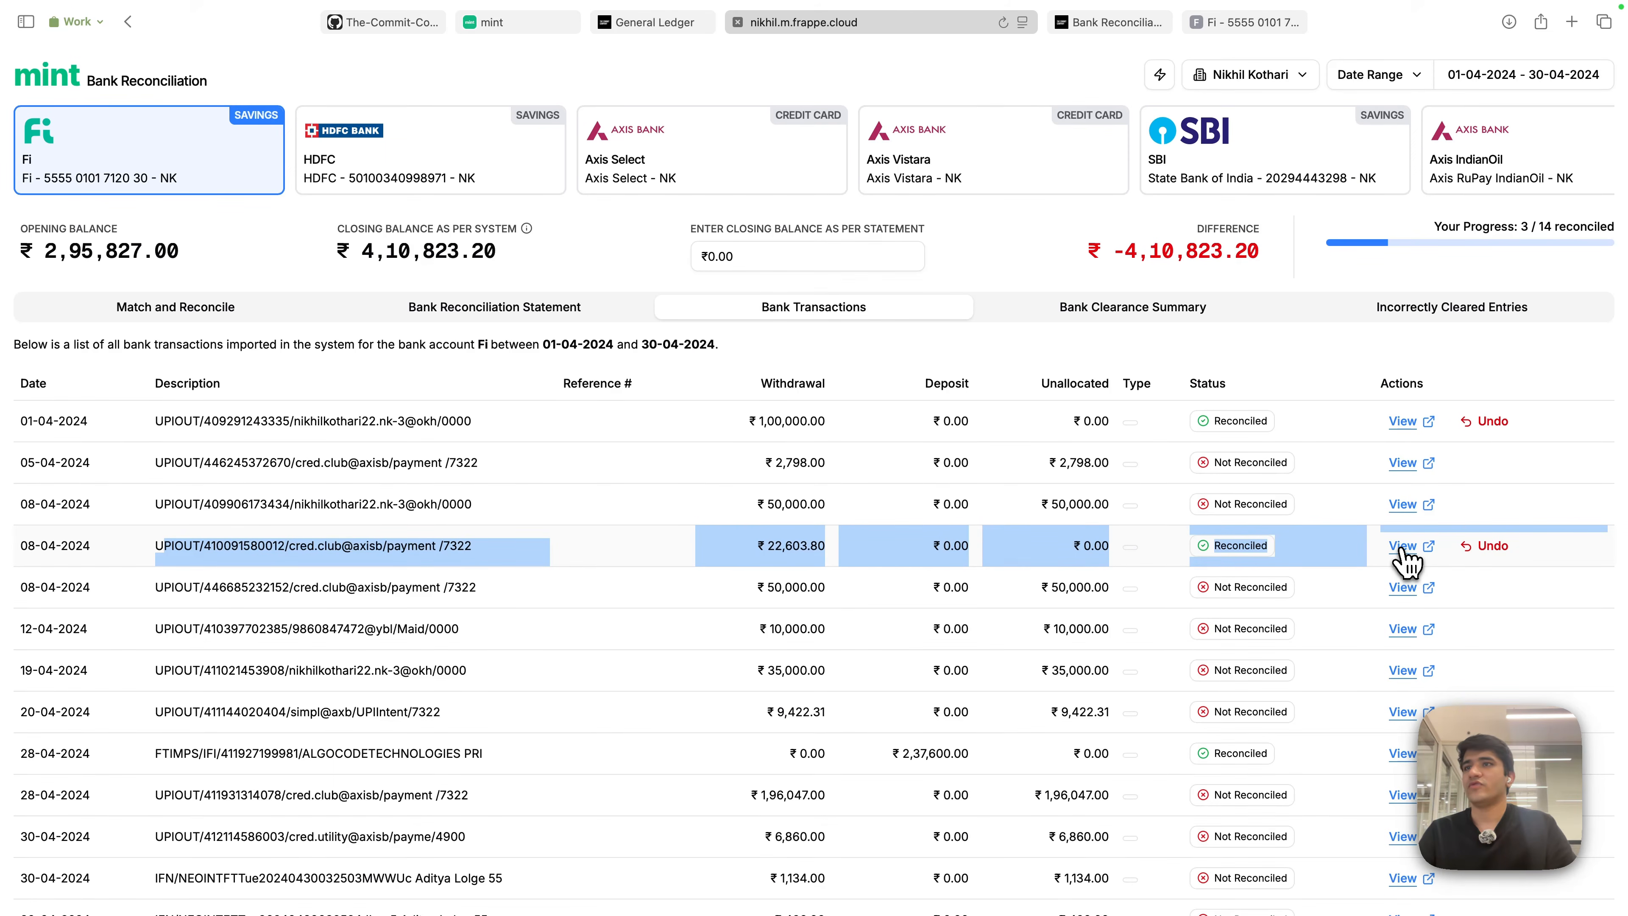
left_click(1402, 546)
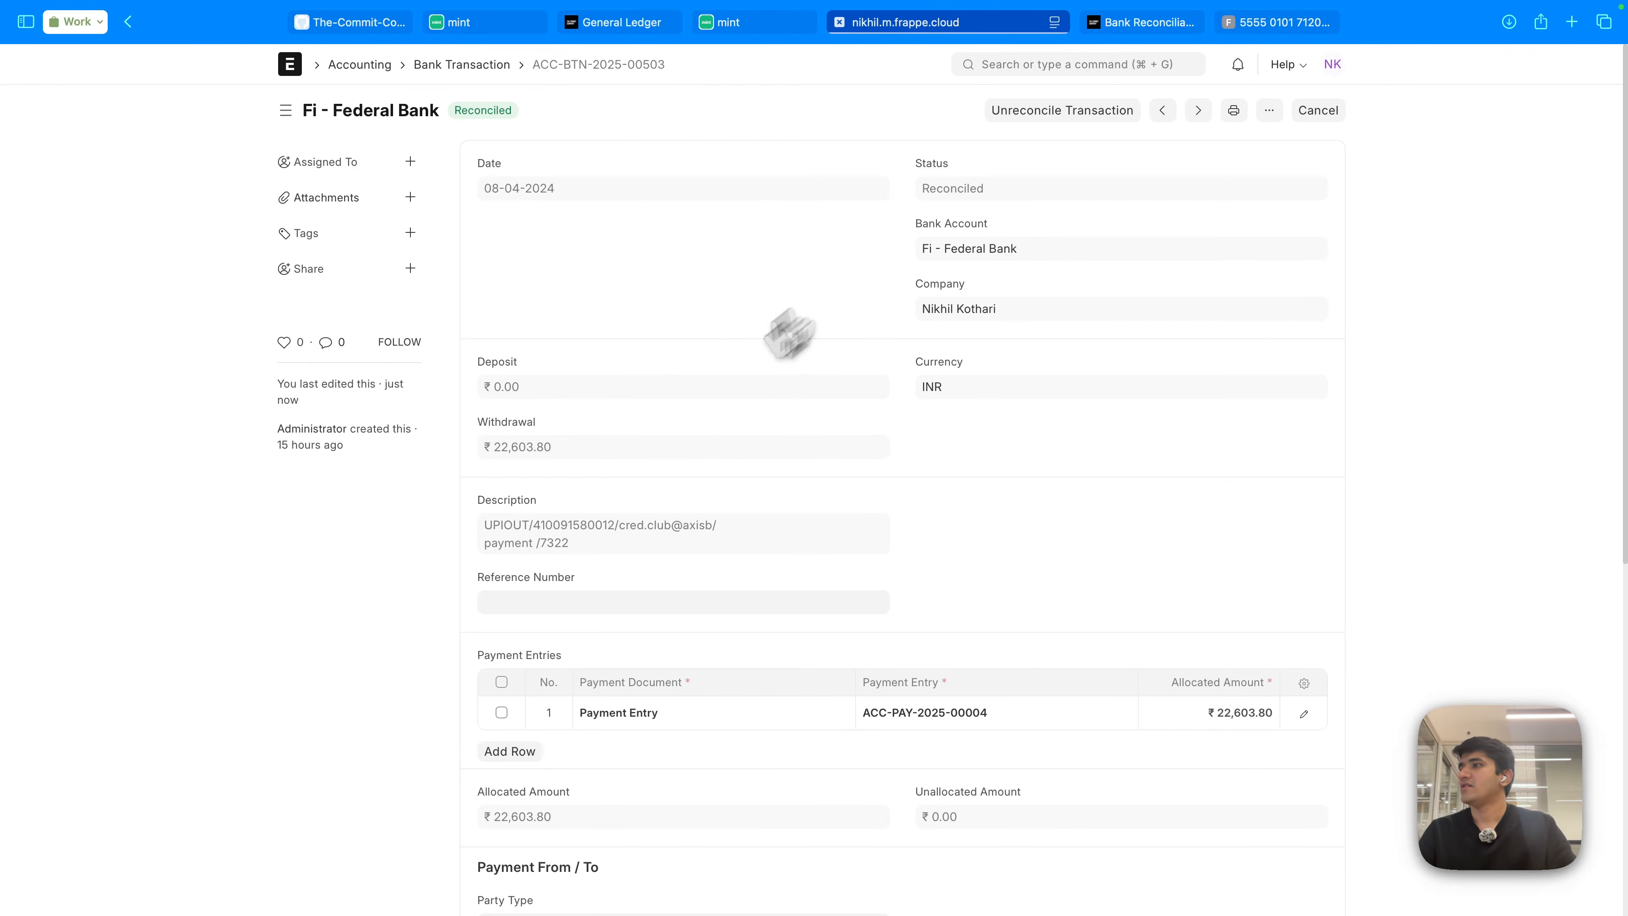
scroll(908, 553, "down", 4)
left_click(1001, 487)
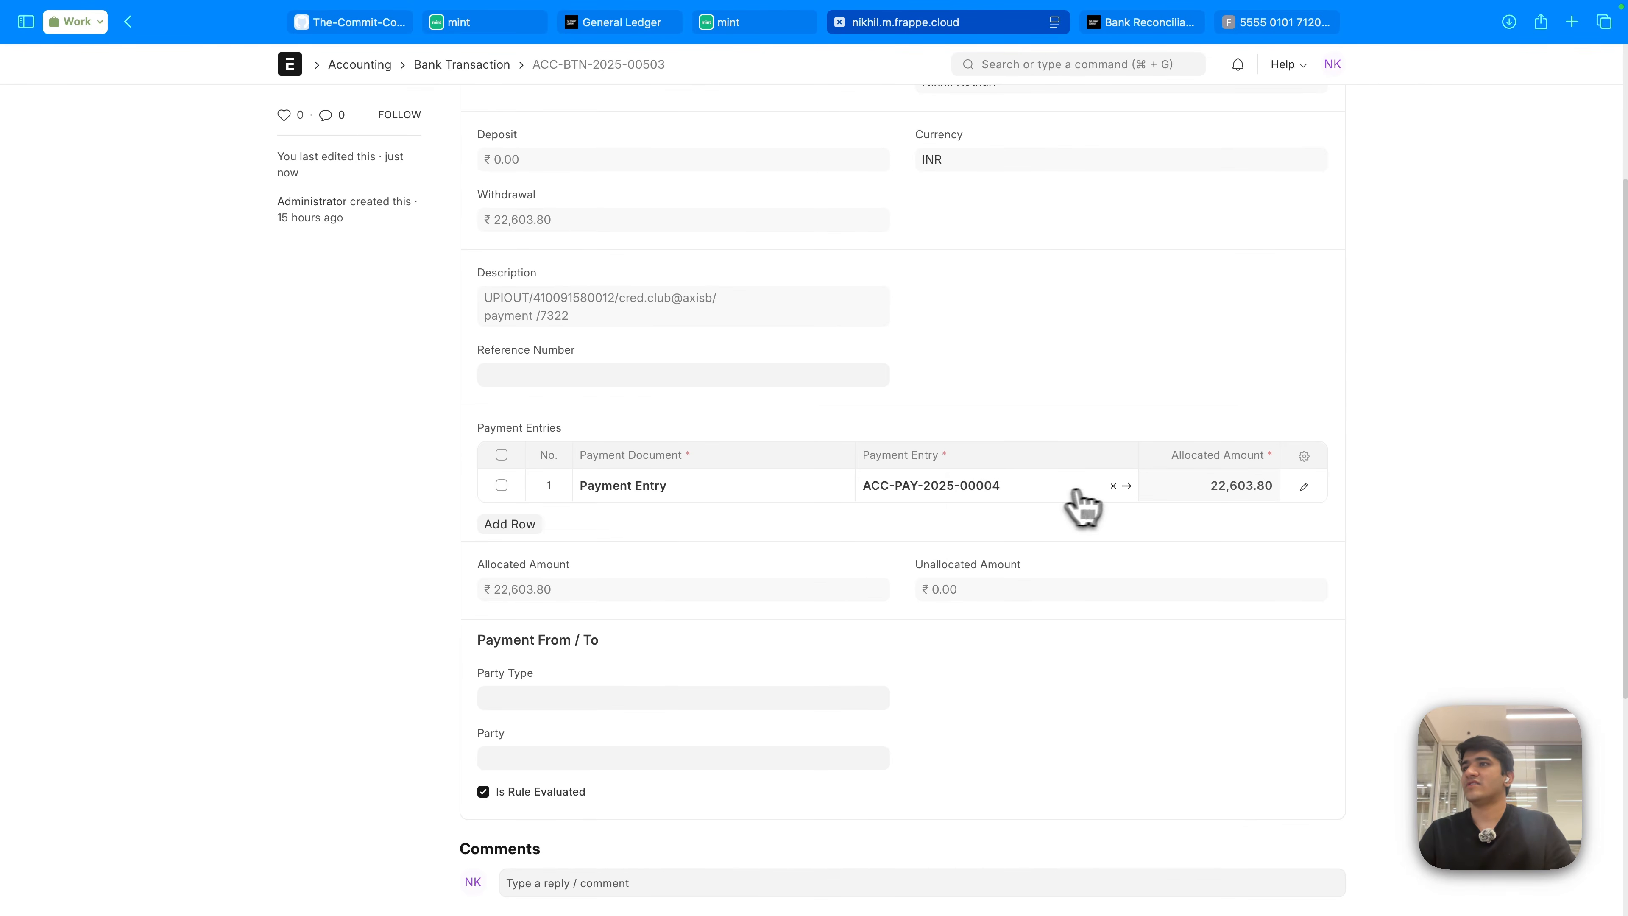
left_click(1127, 487)
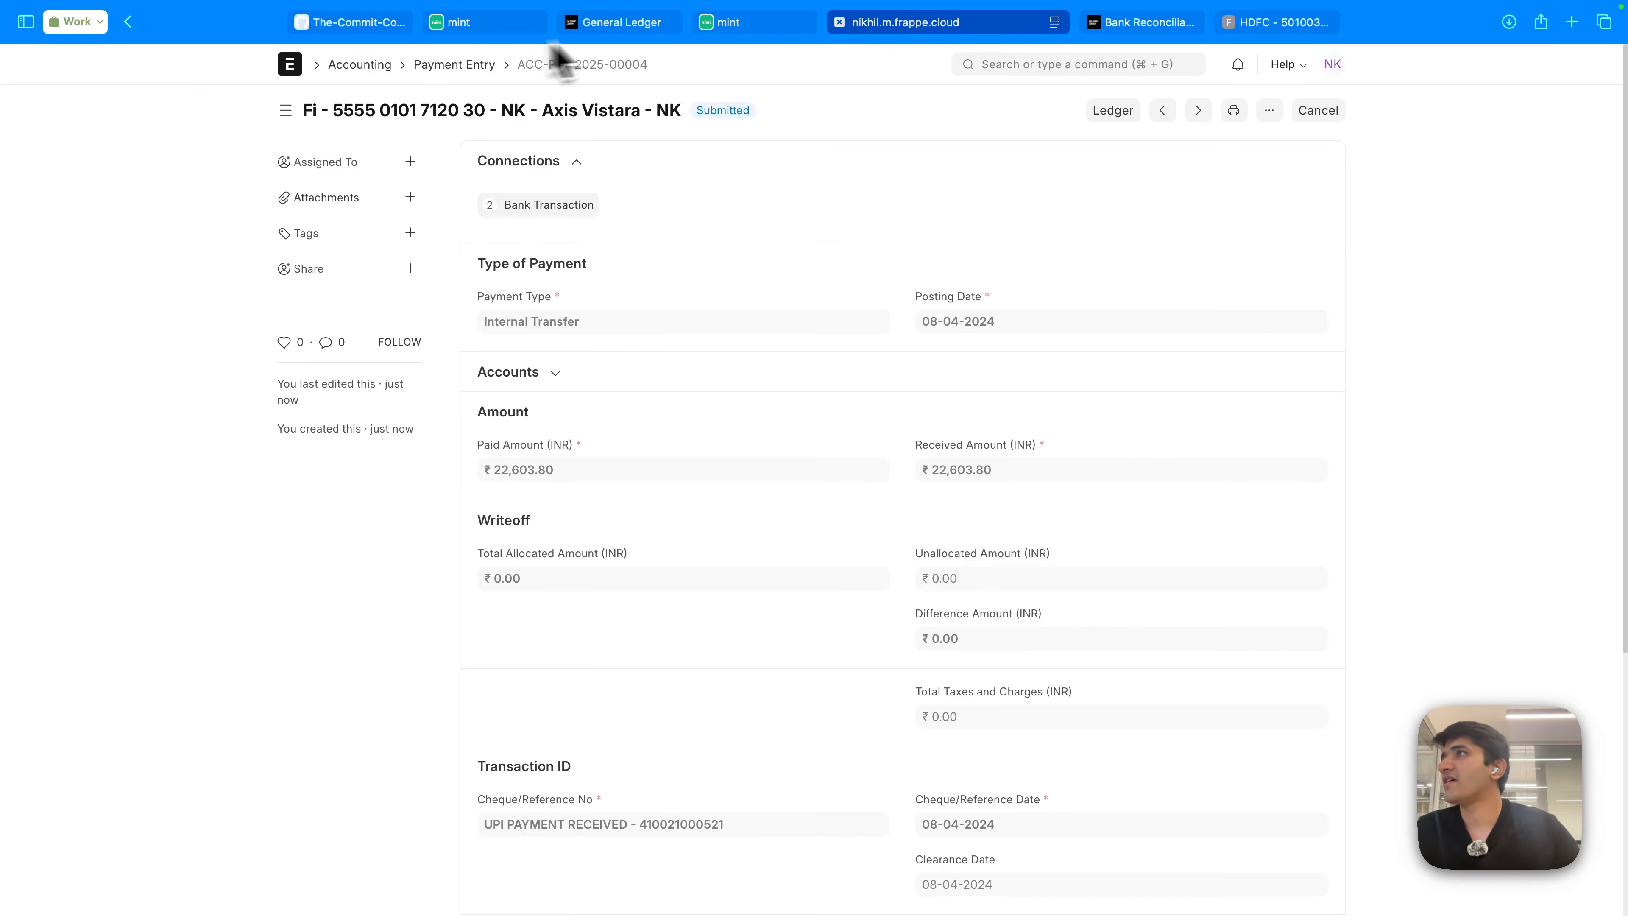
left_click(769, 28)
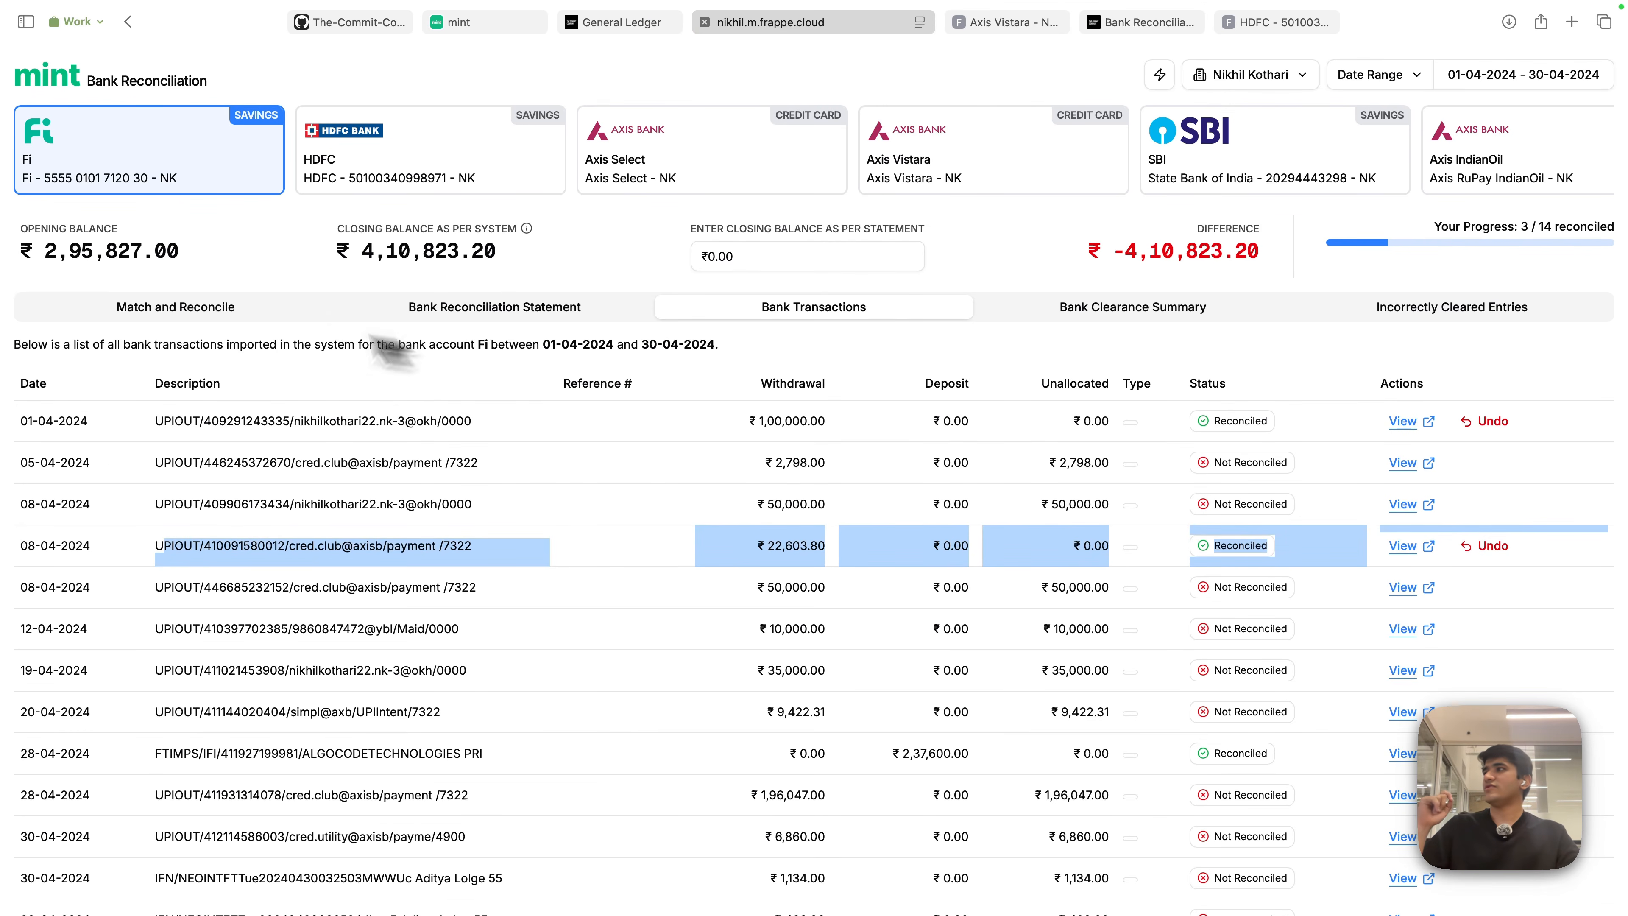
- Back in Match and Reconcile, record the ₹50,000 cred.club payment as the suggested transfer to Axis Select
left_click(216, 310)
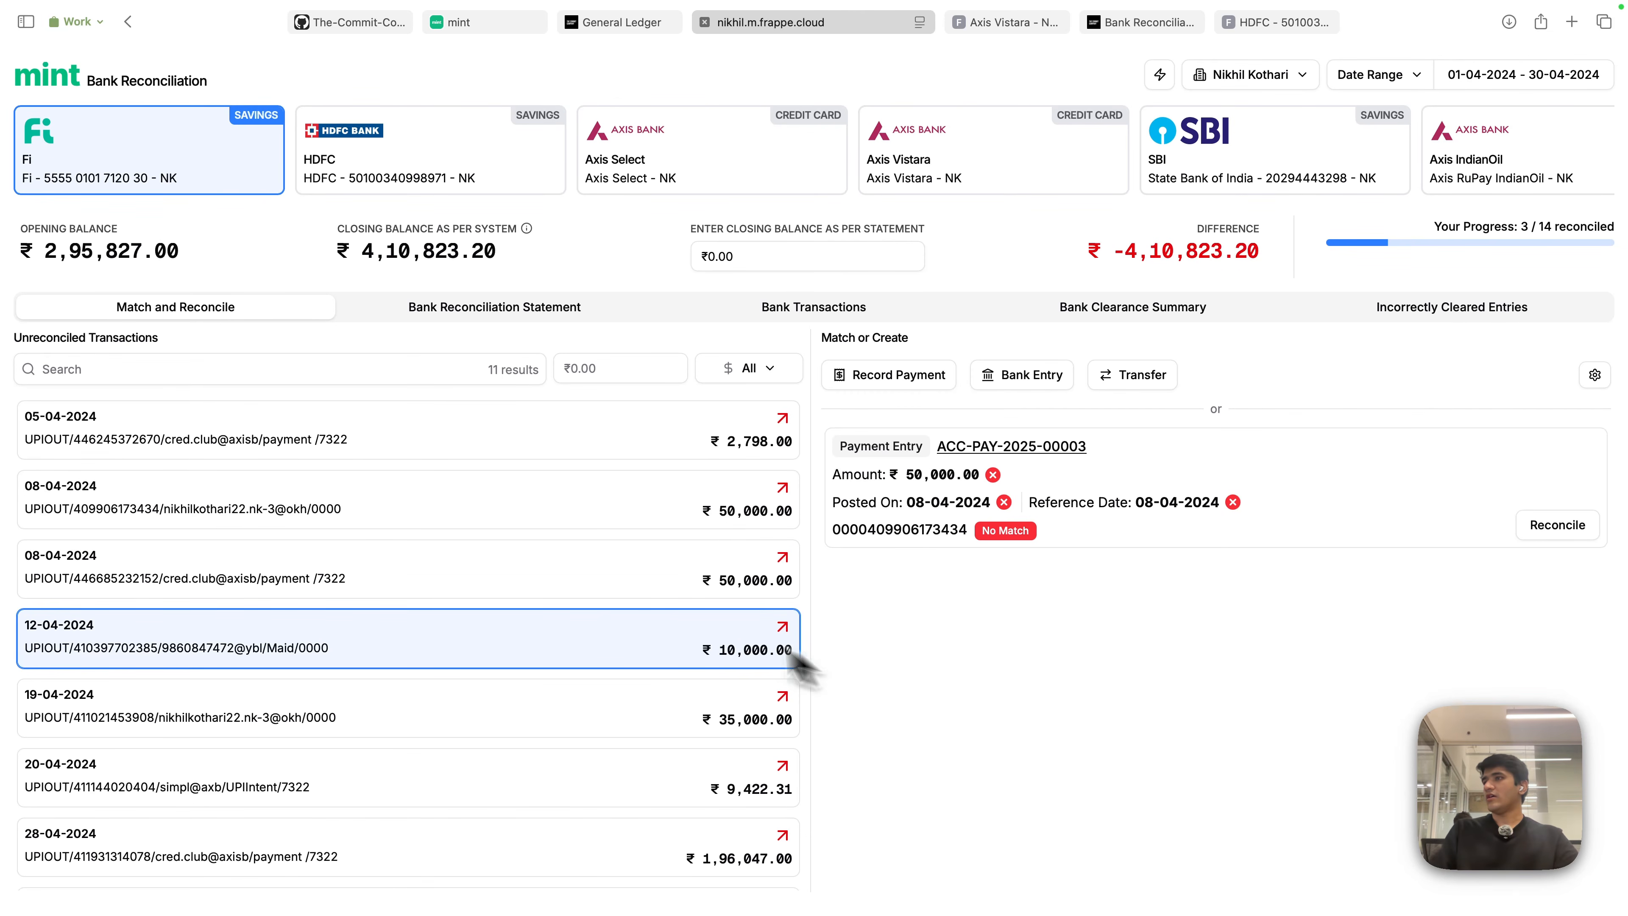
left_click(506, 579)
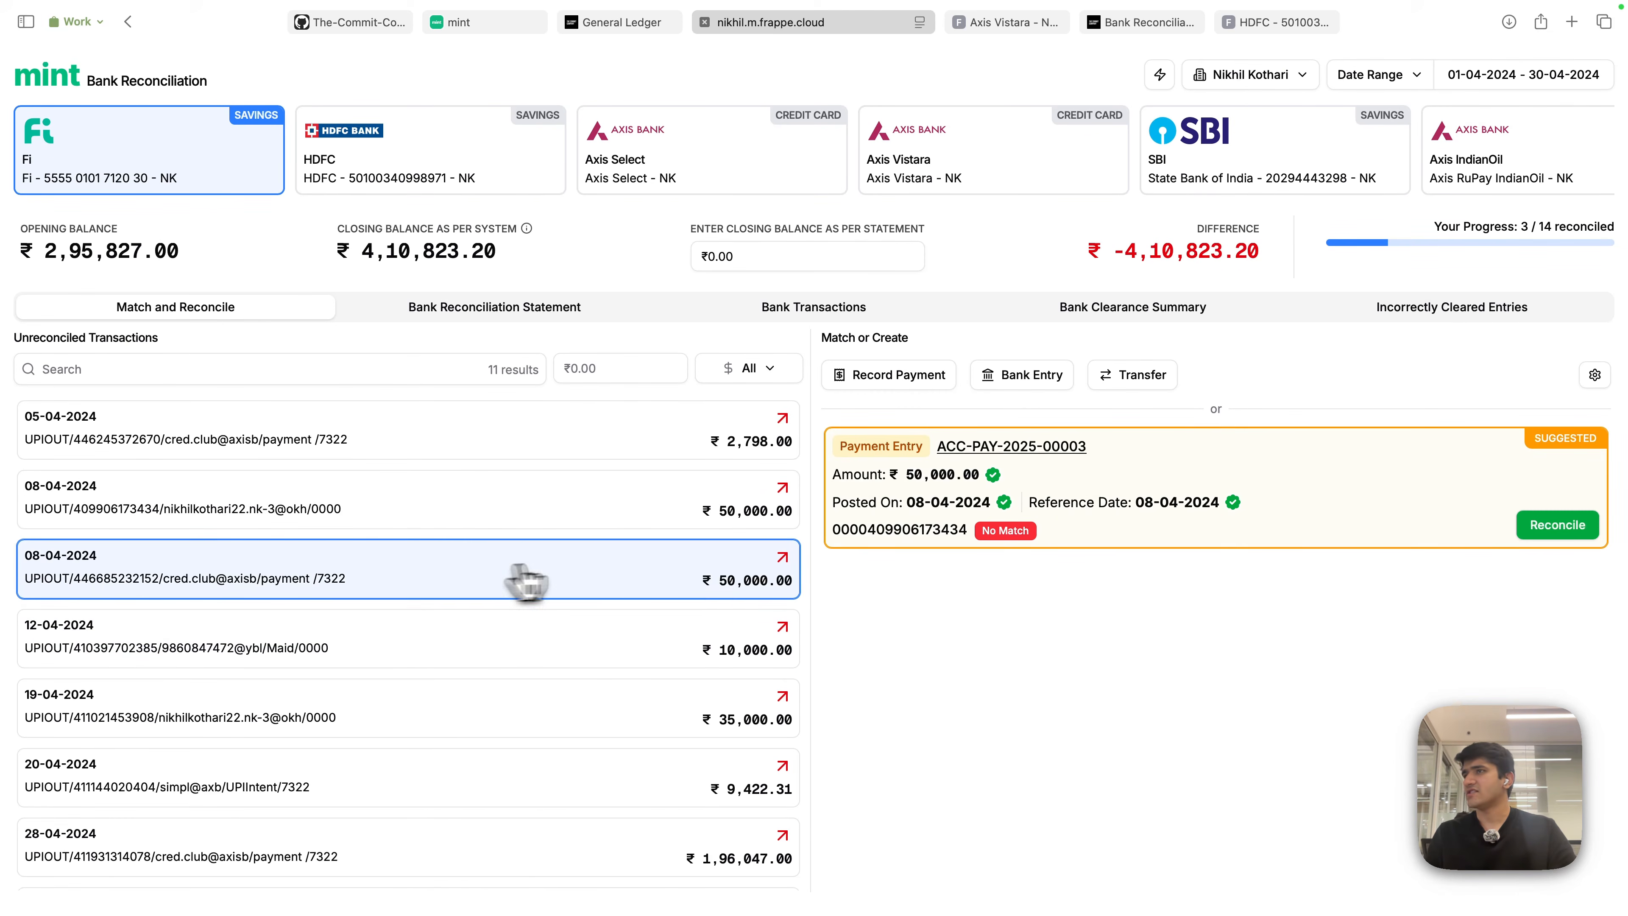
left_click(1141, 378)
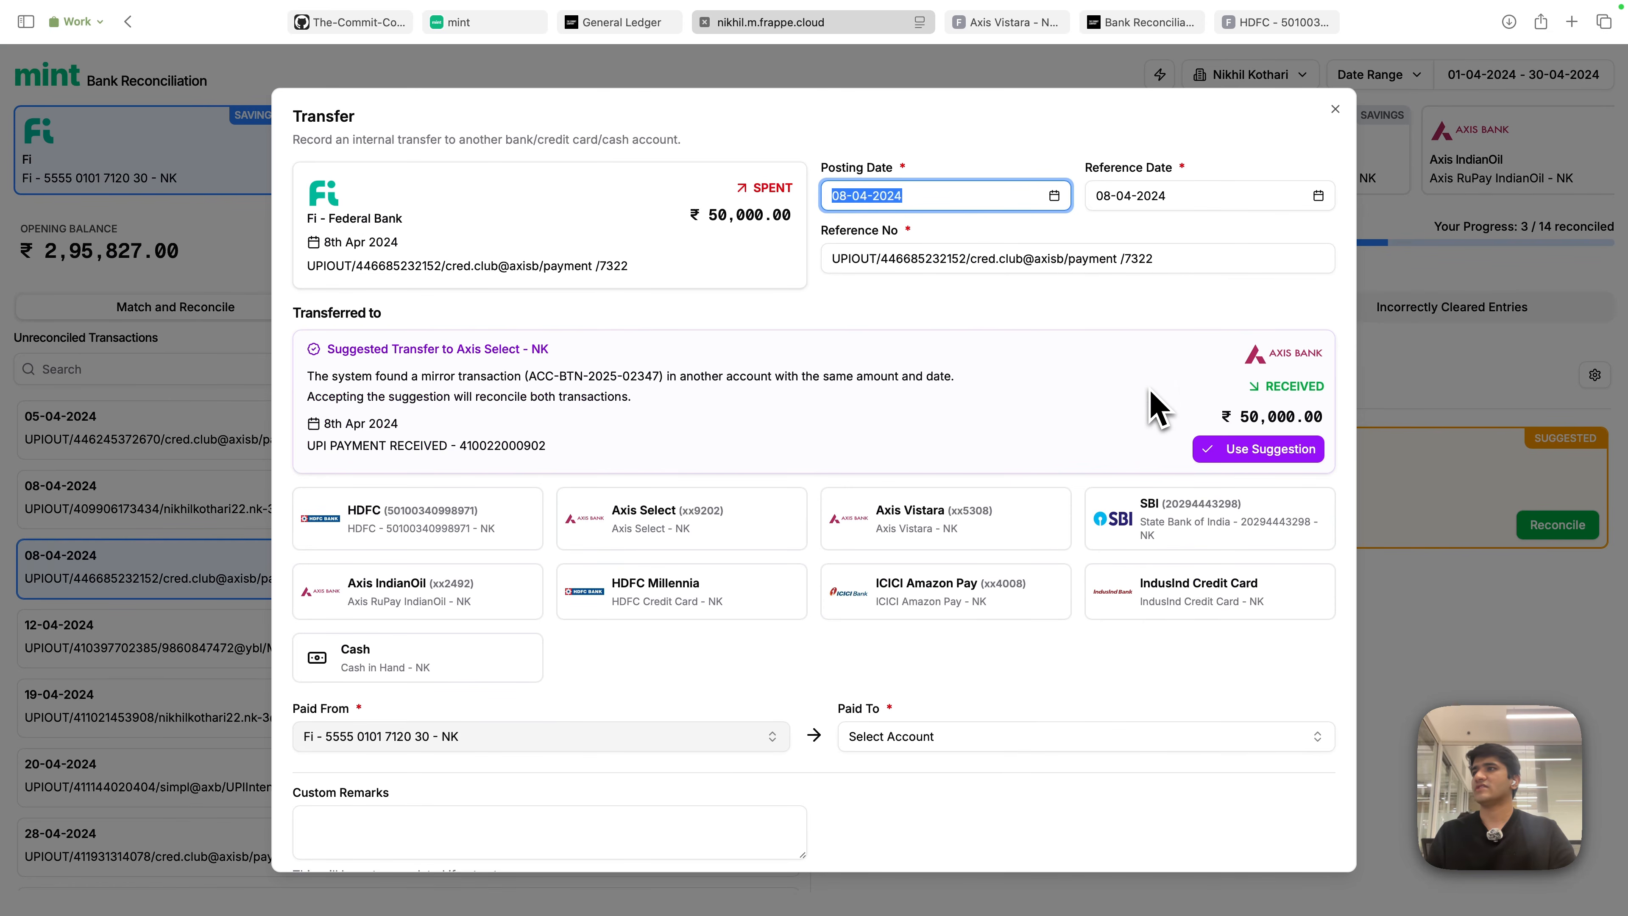
left_click(1258, 449)
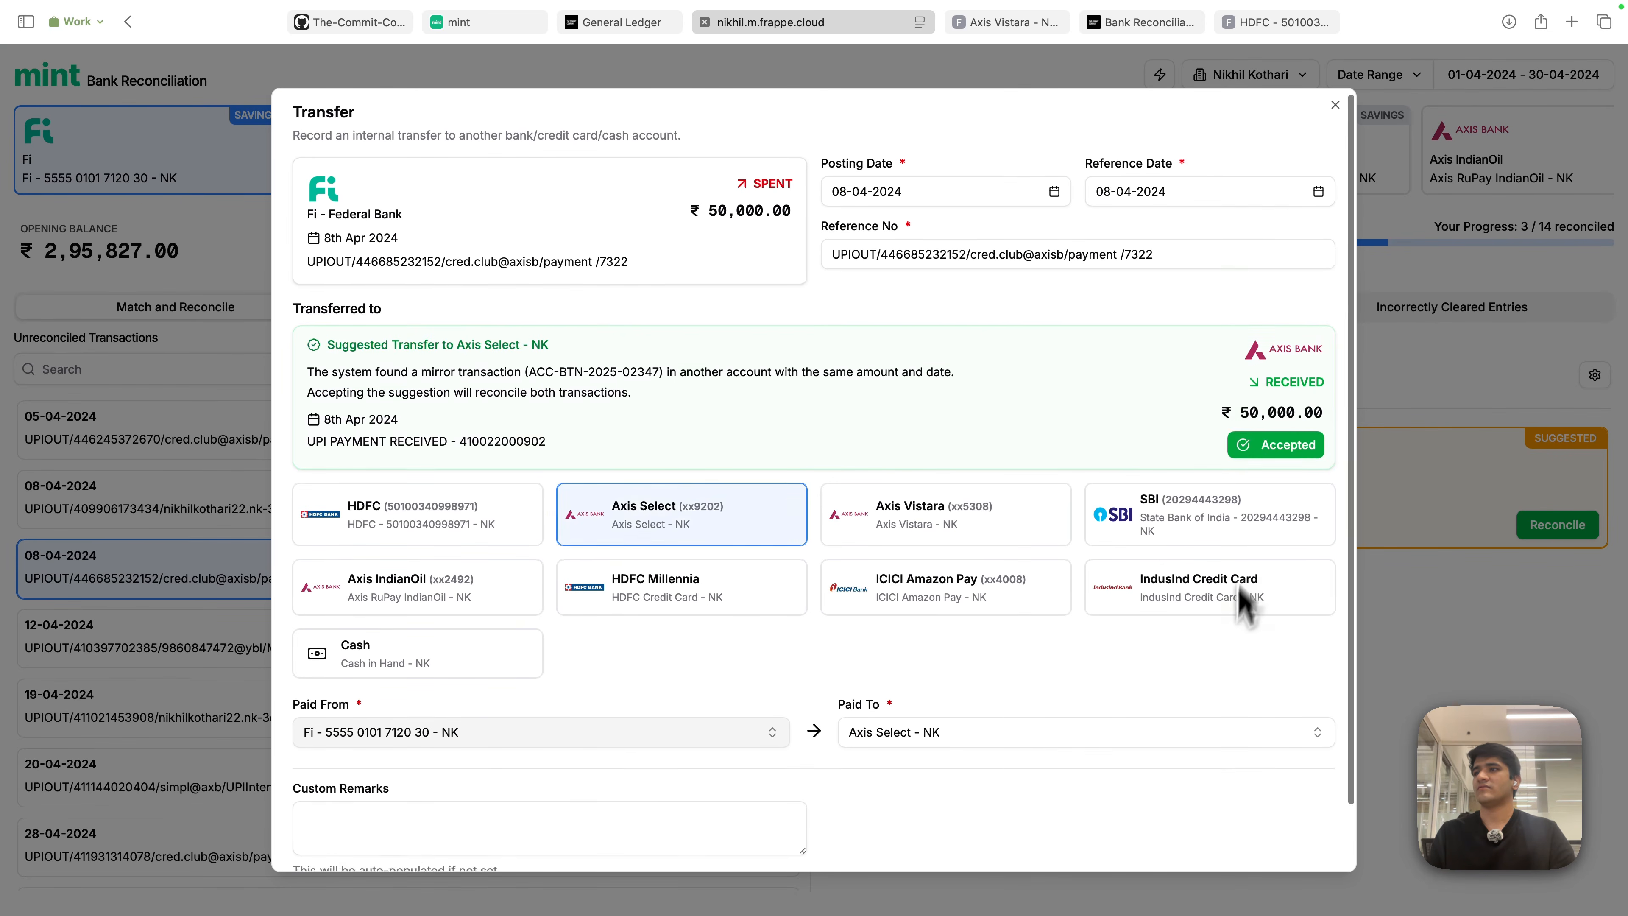
scroll(1217, 706, "down", 2)
left_click(1317, 846)
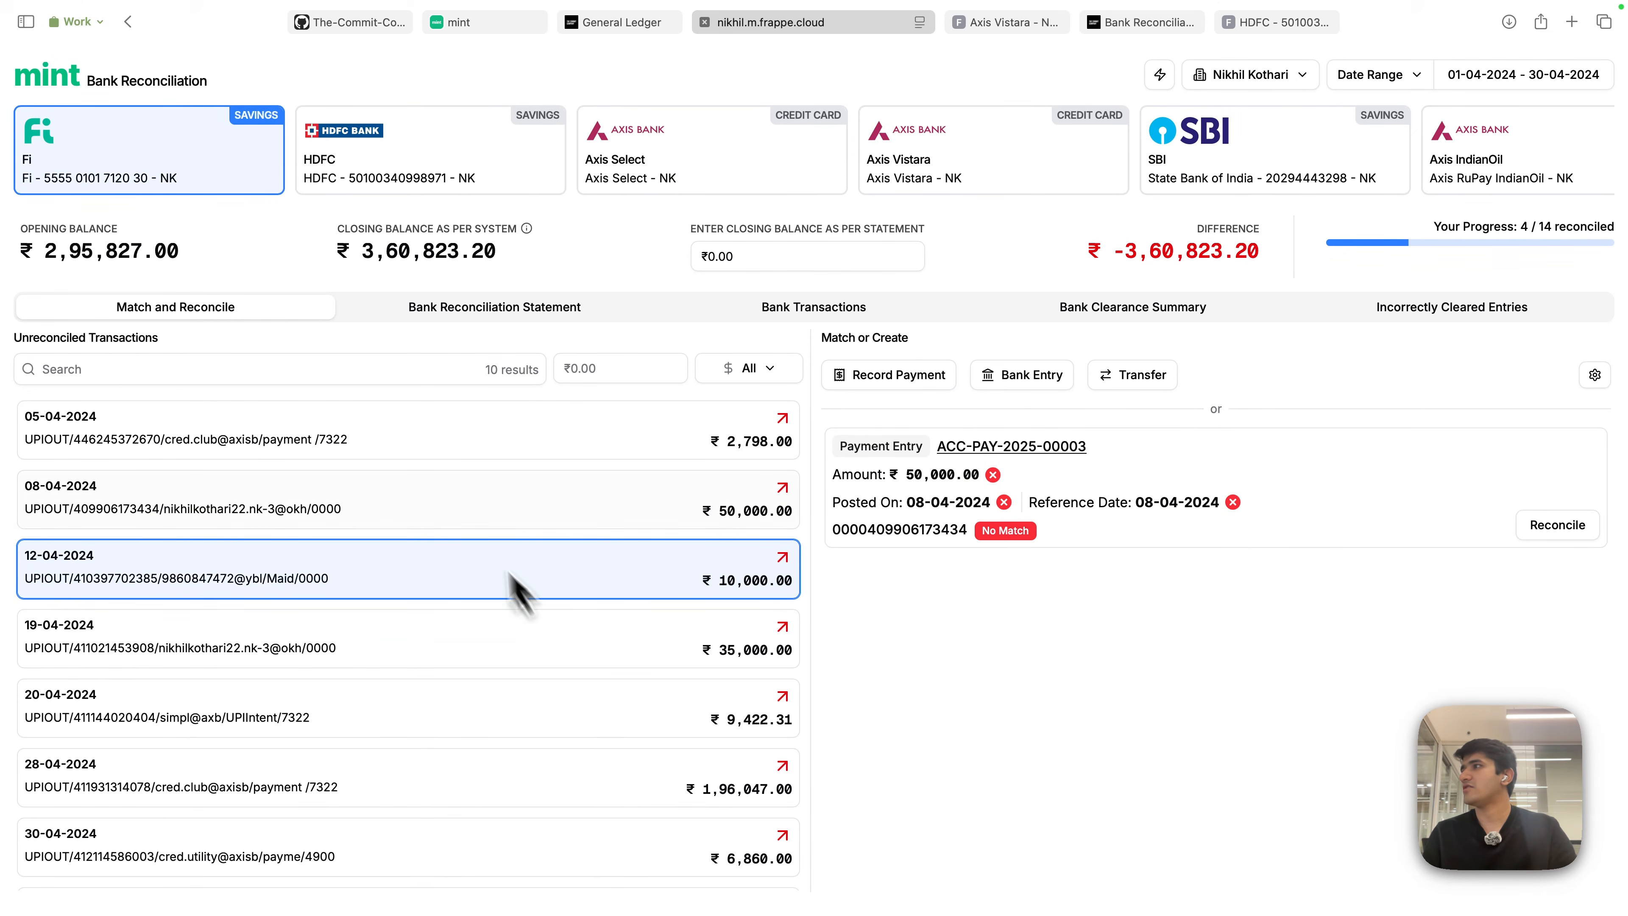
left_click(181, 163)
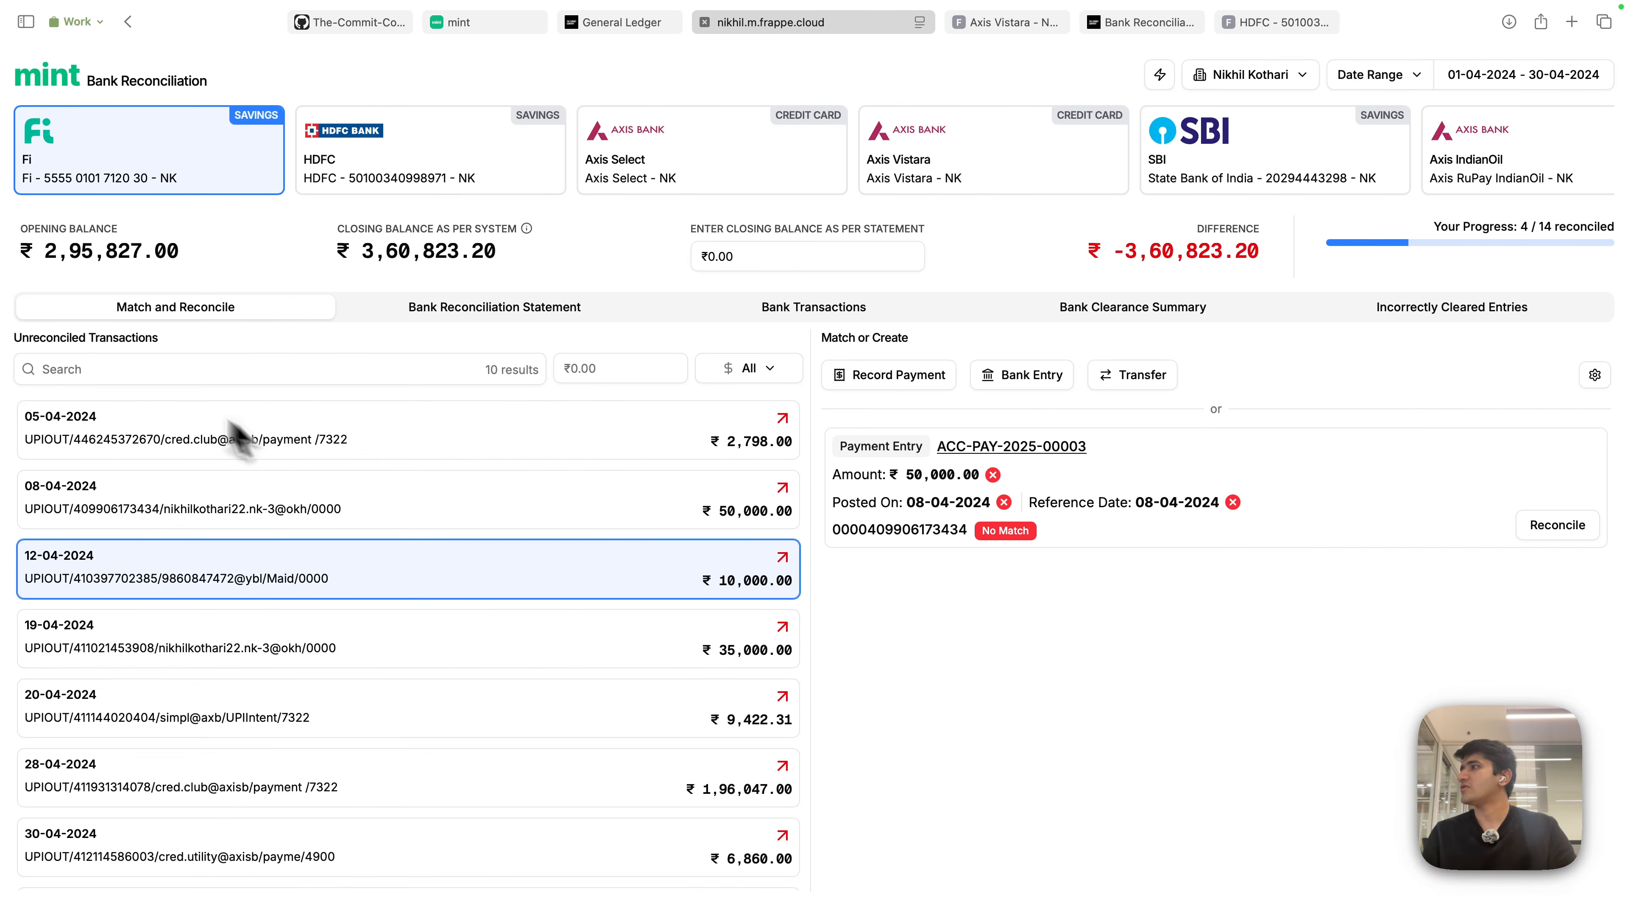
left_click(144, 370)
type("Algocode")
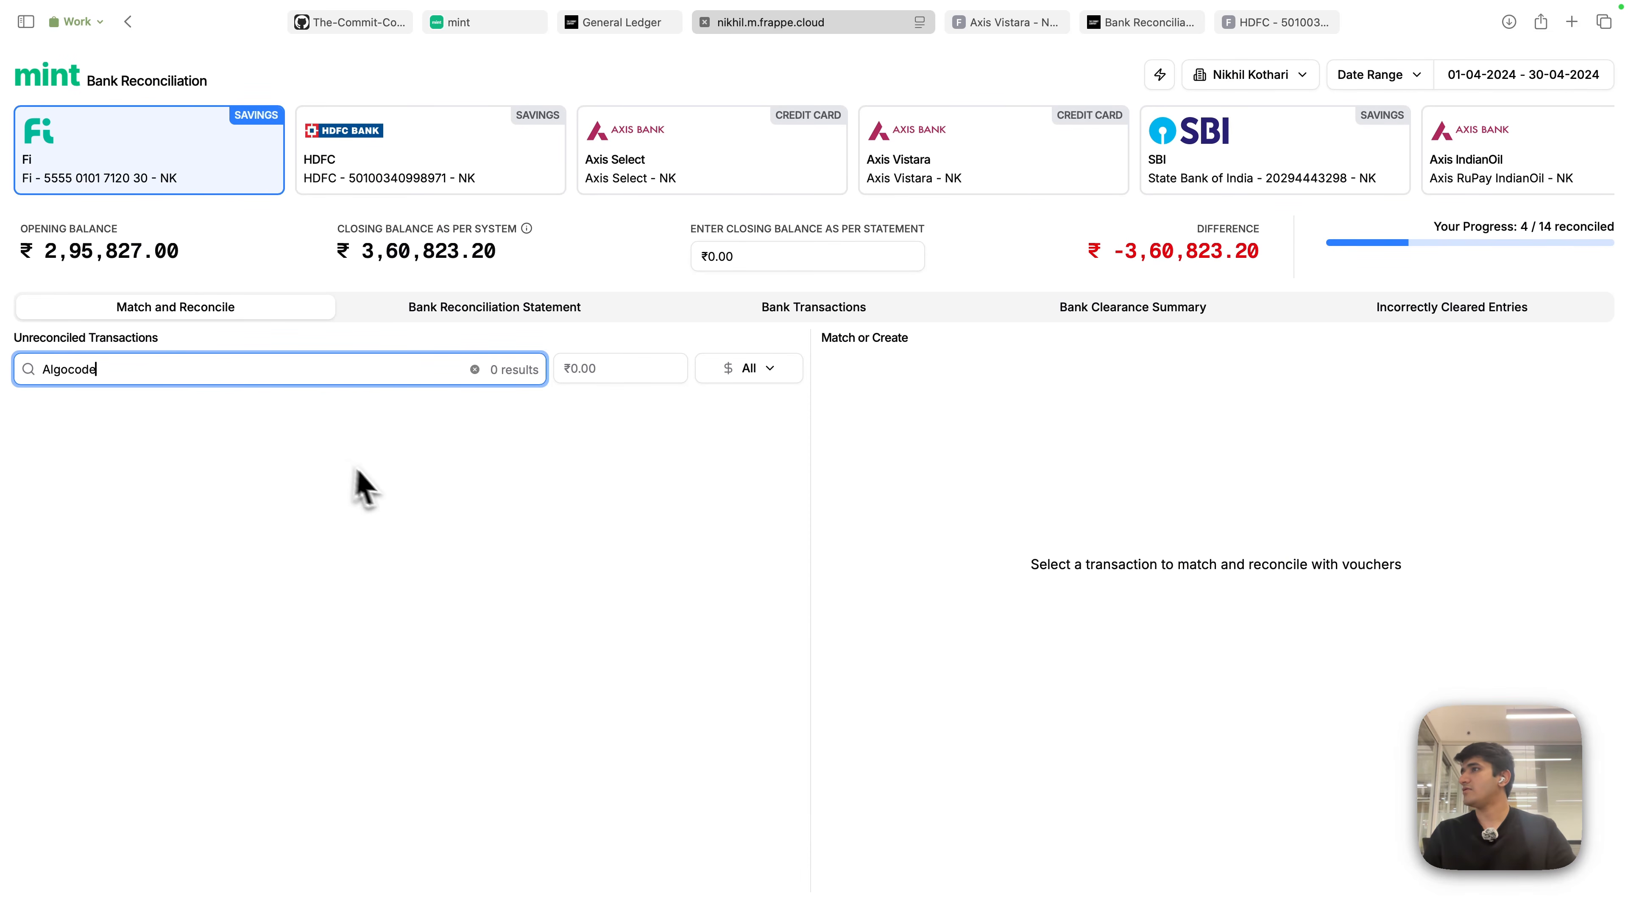
left_click(374, 429)
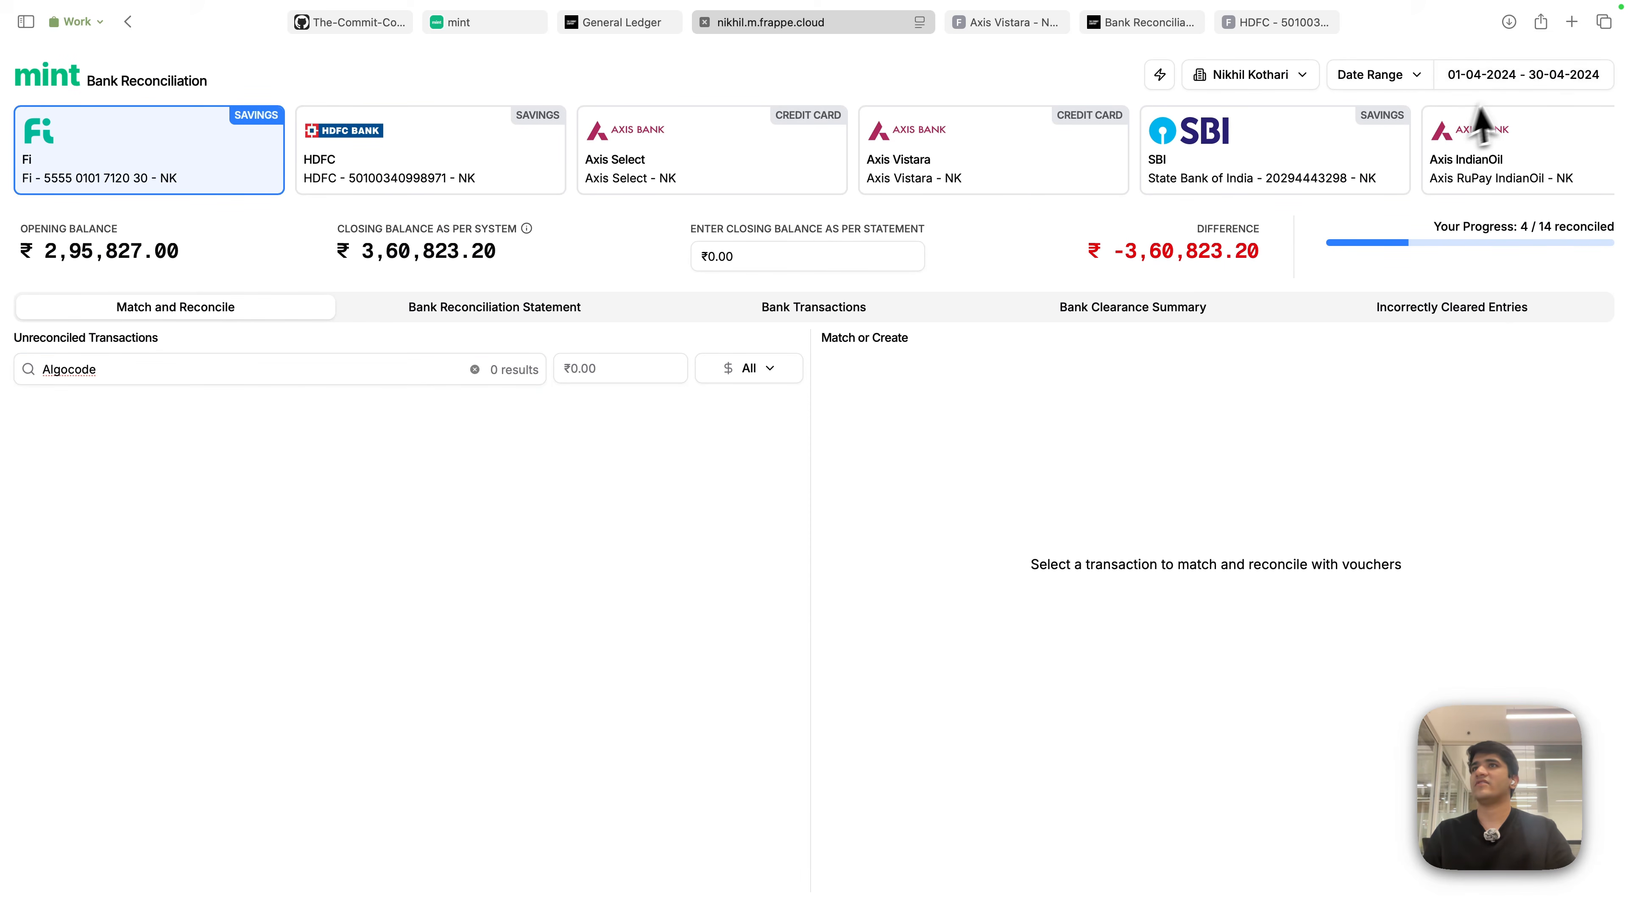
left_click(247, 365)
key("super+a")
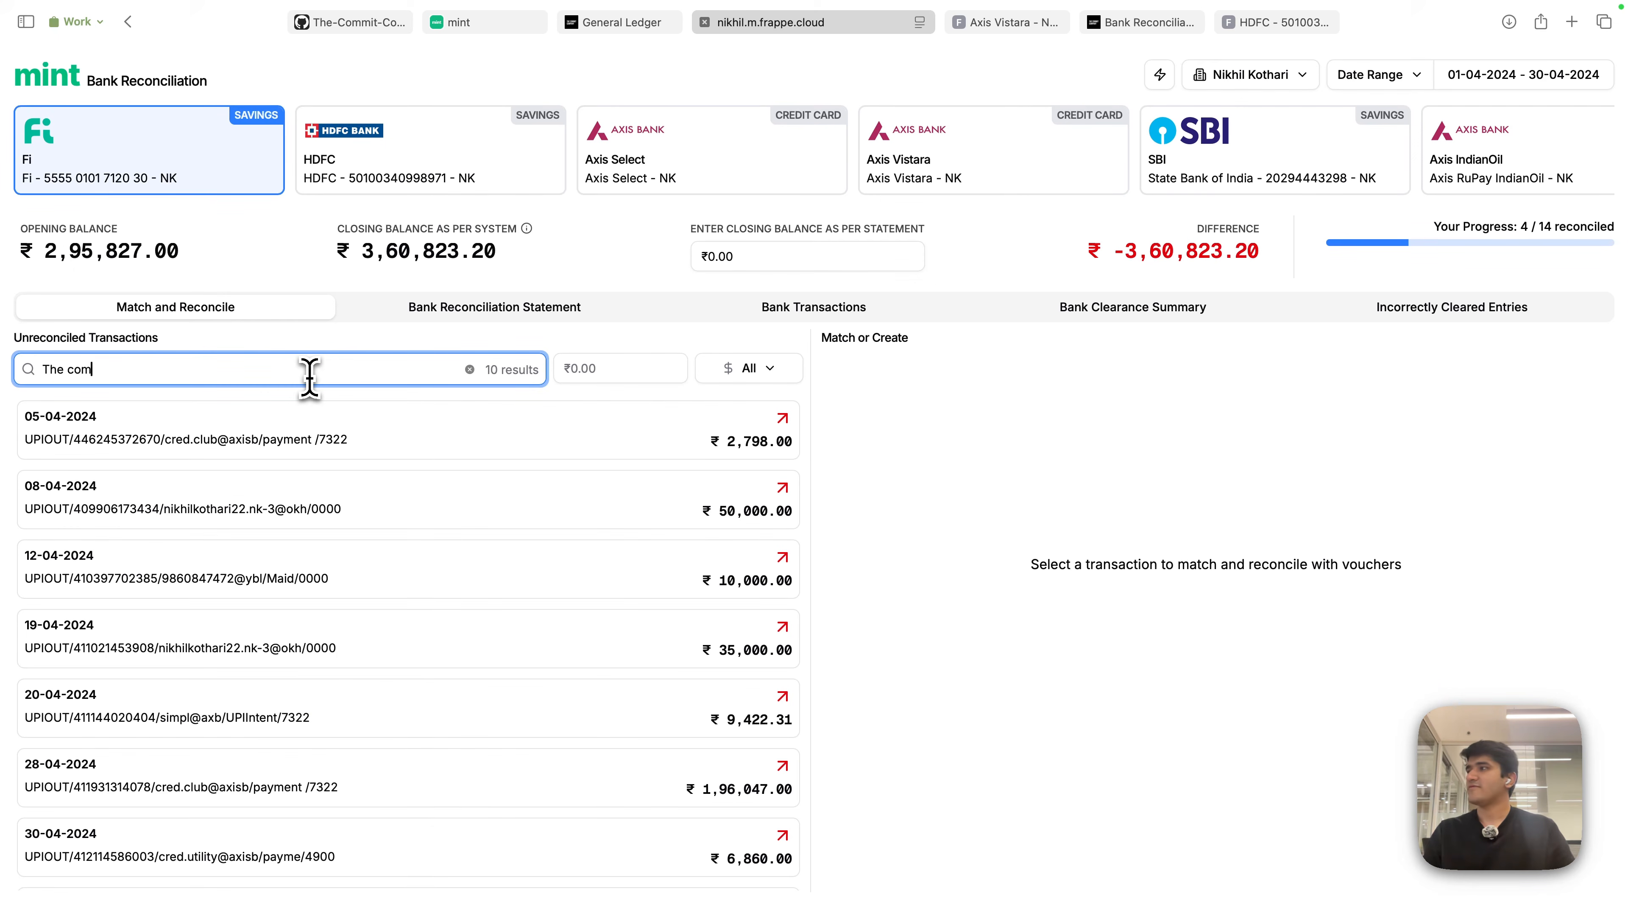
key("super+a")
key("BackSpace")
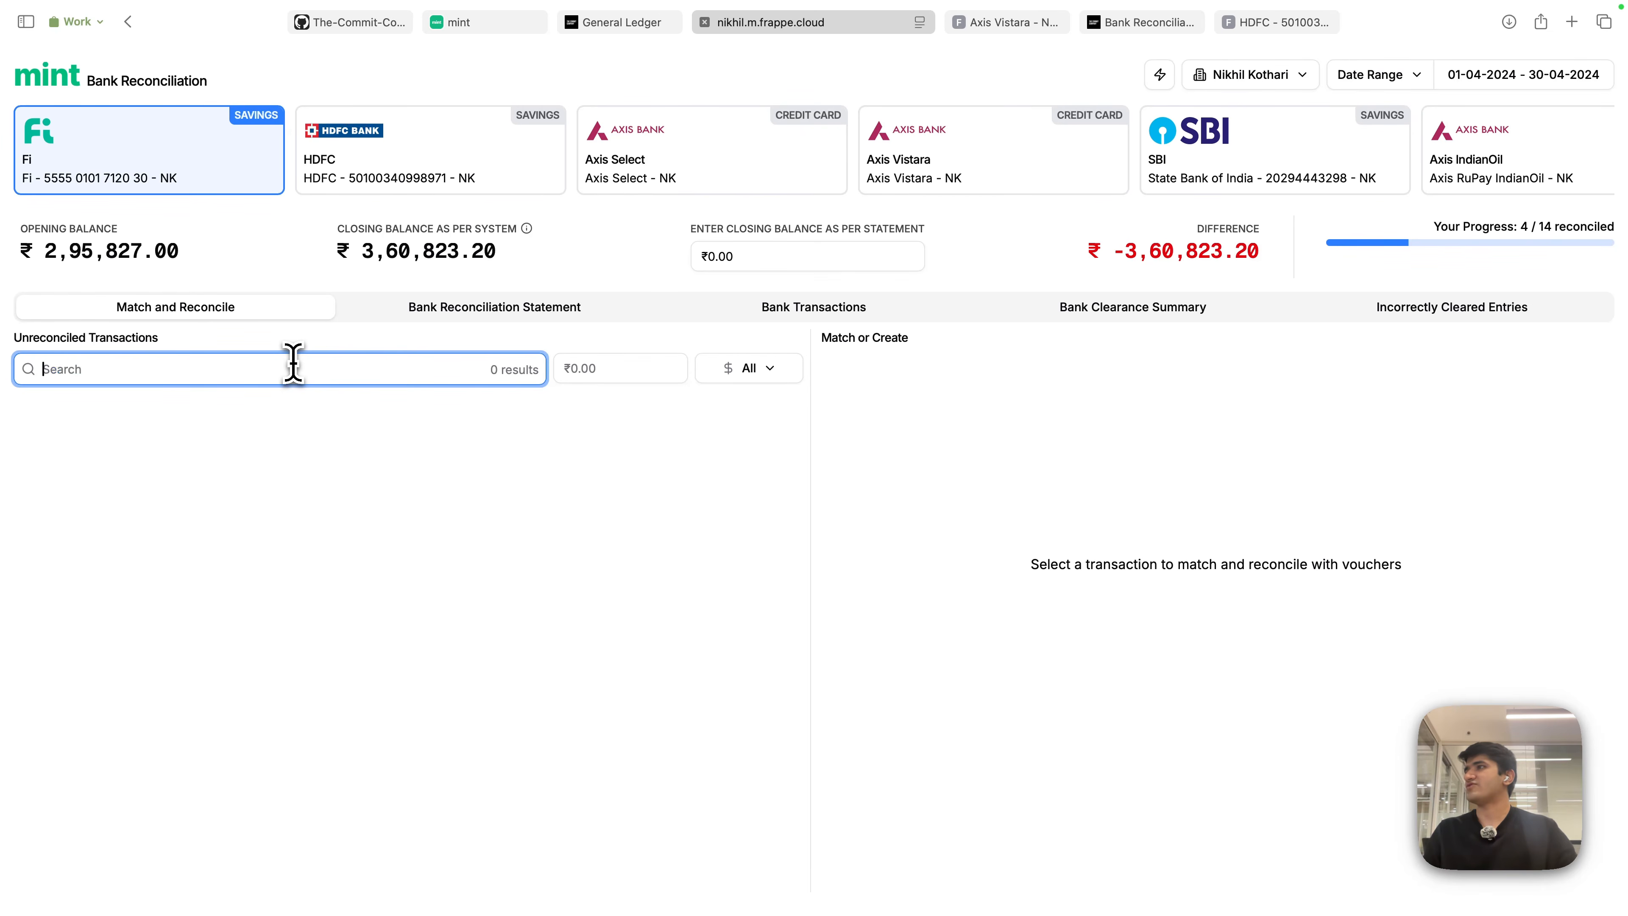
left_click(622, 275)
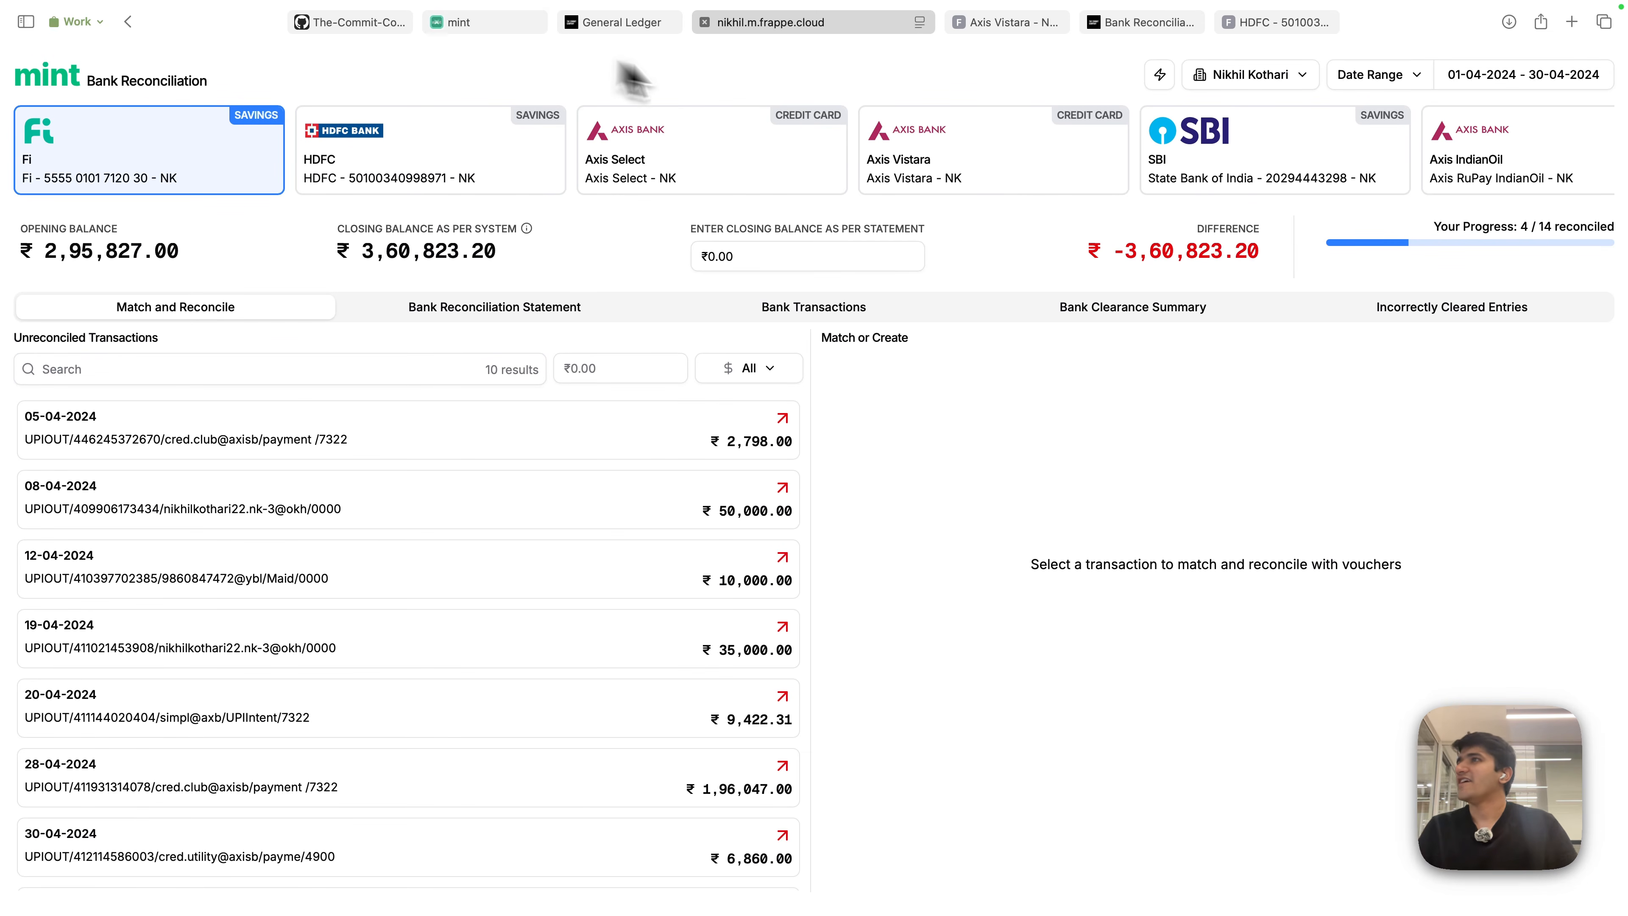
- Open the RBL reconciliation and start a payment to Google India Private Limited, then cancel it
left_click(491, 23)
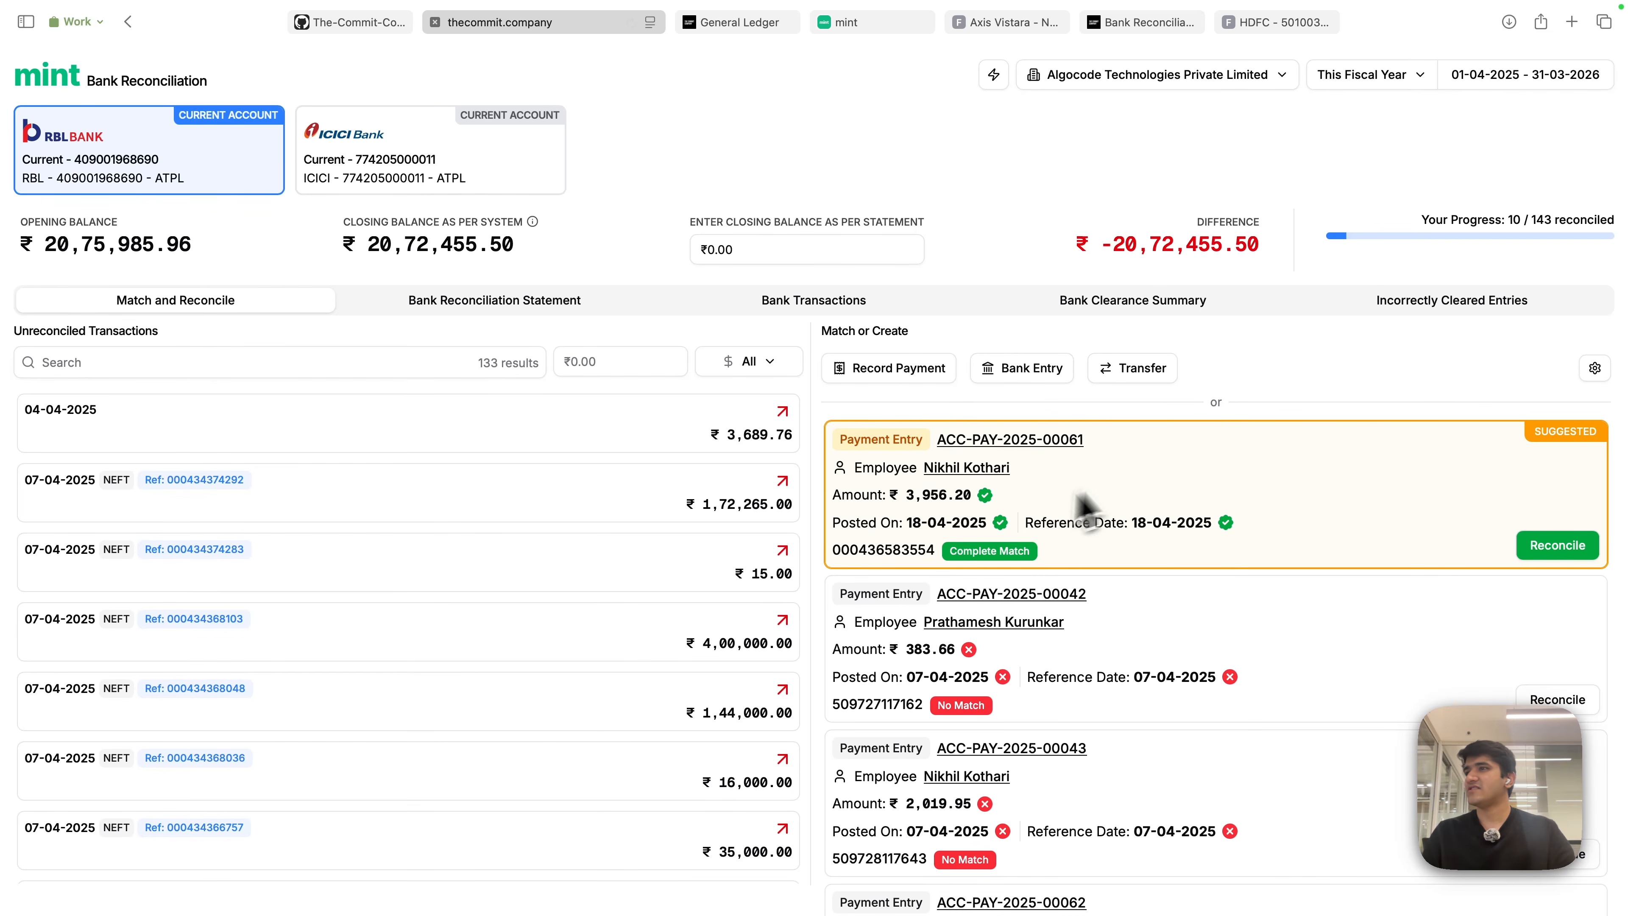
scroll(753, 530, "down", 10)
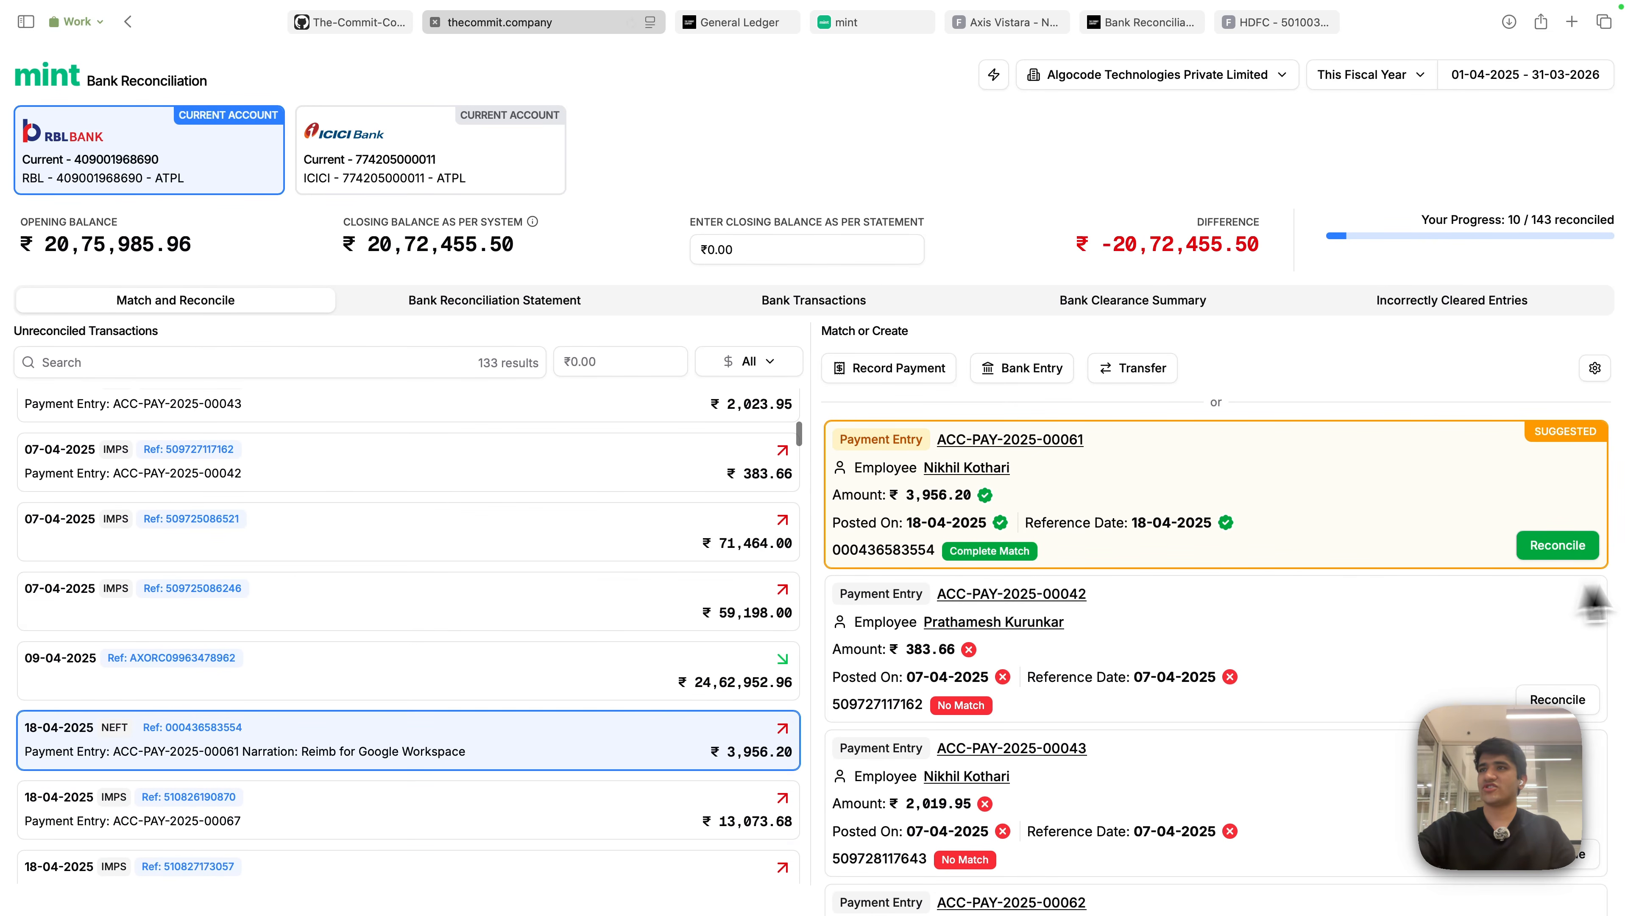
left_click(929, 376)
left_click(1118, 276)
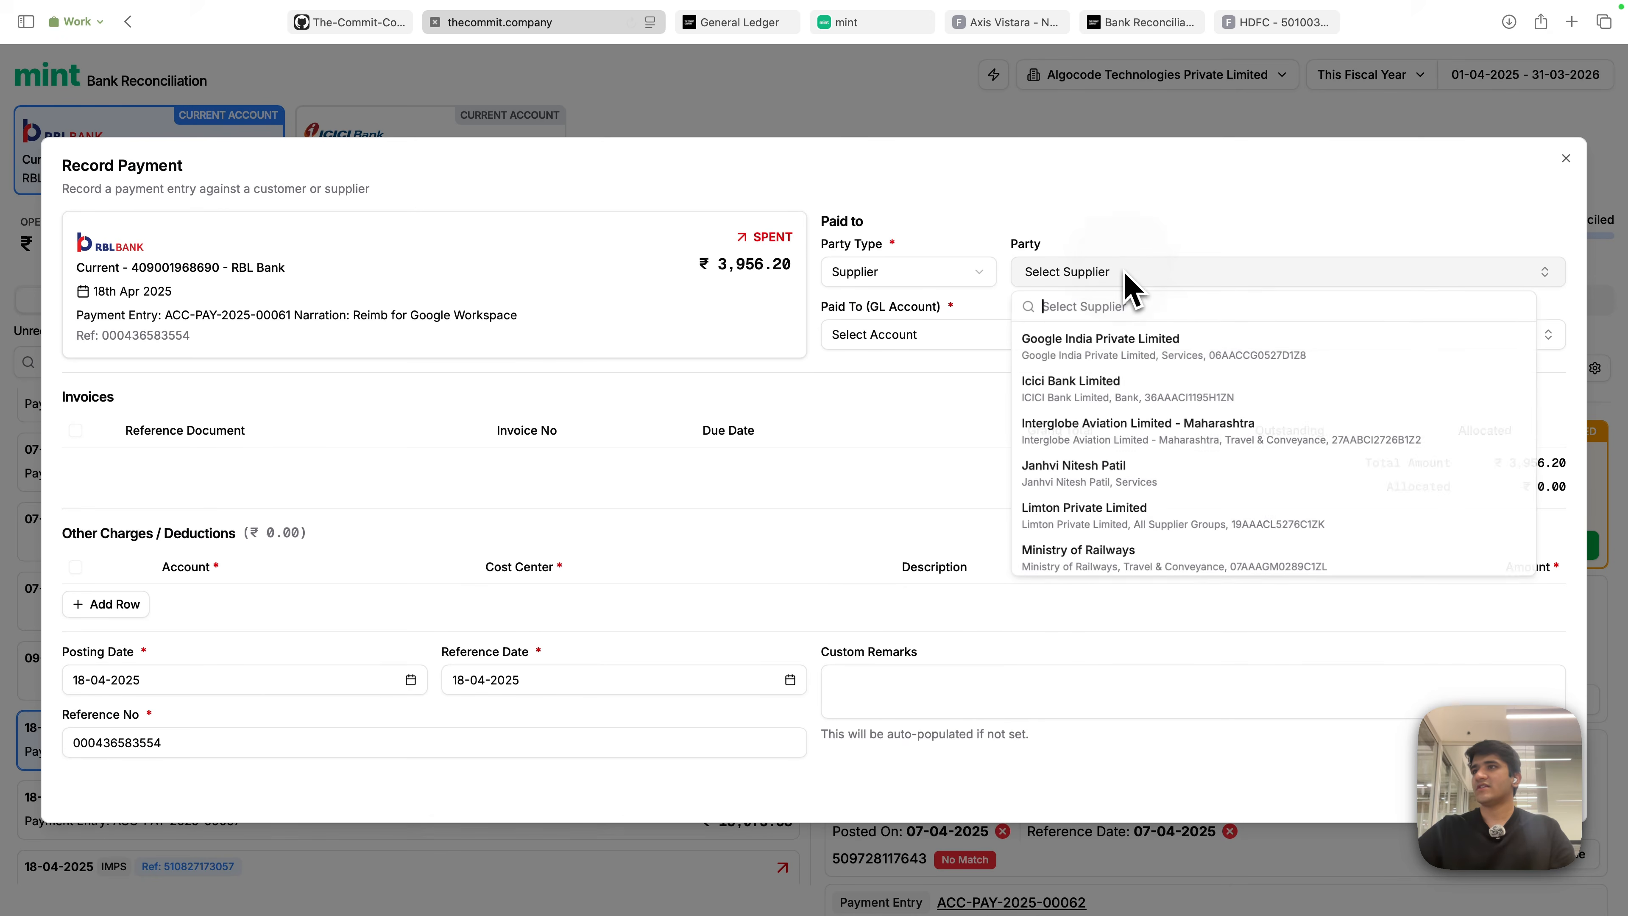
left_click(1127, 340)
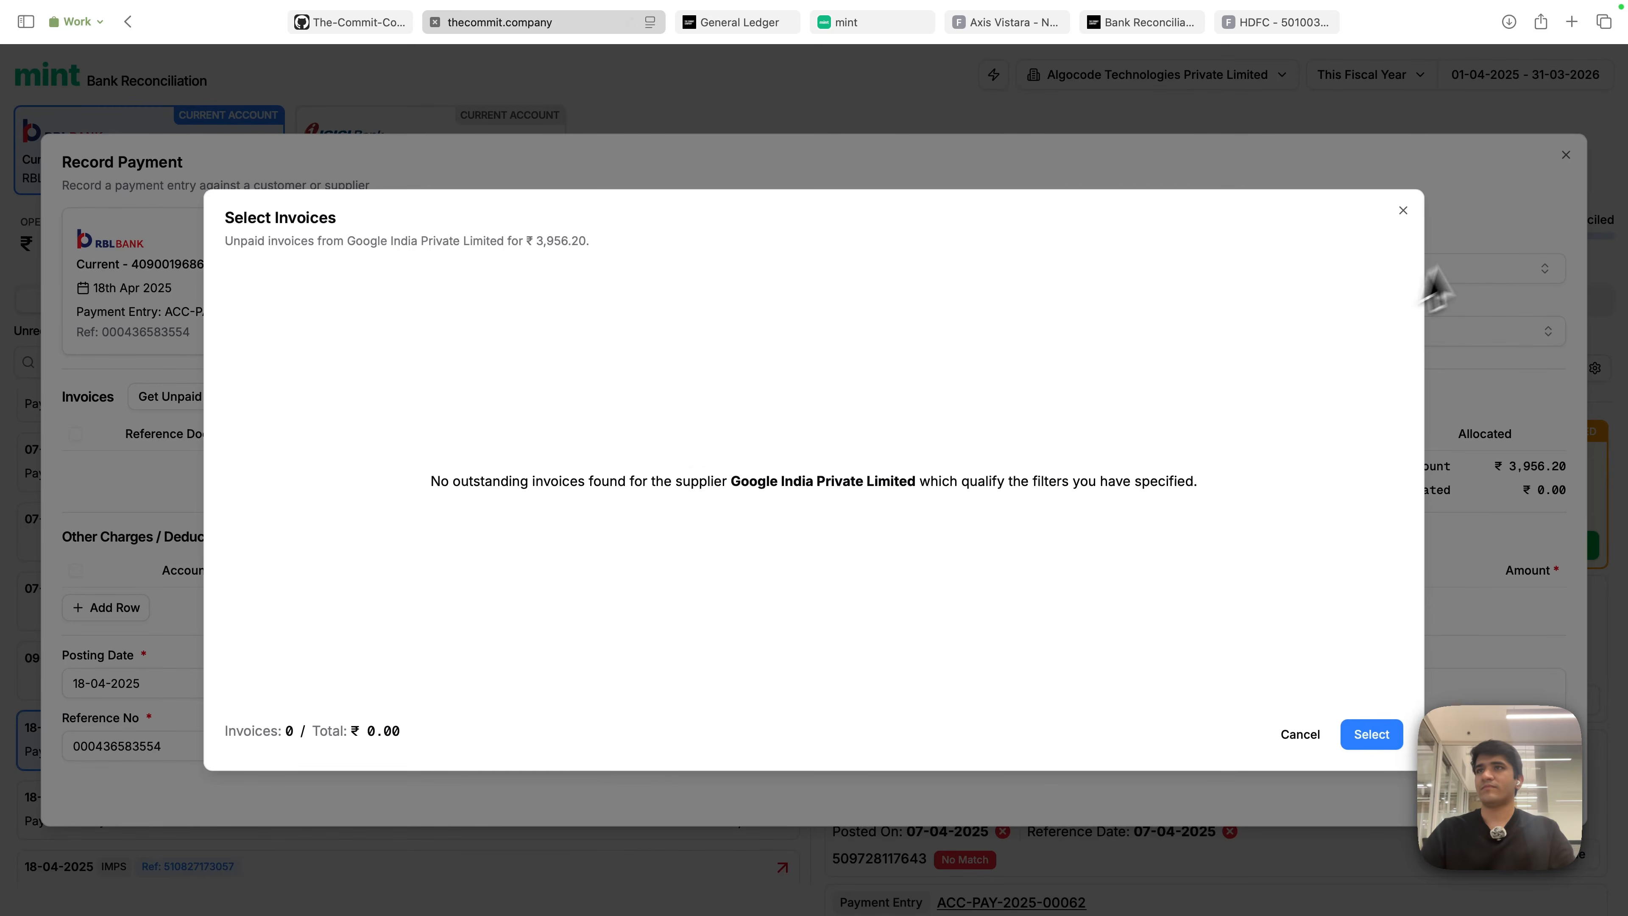
left_click(1405, 211)
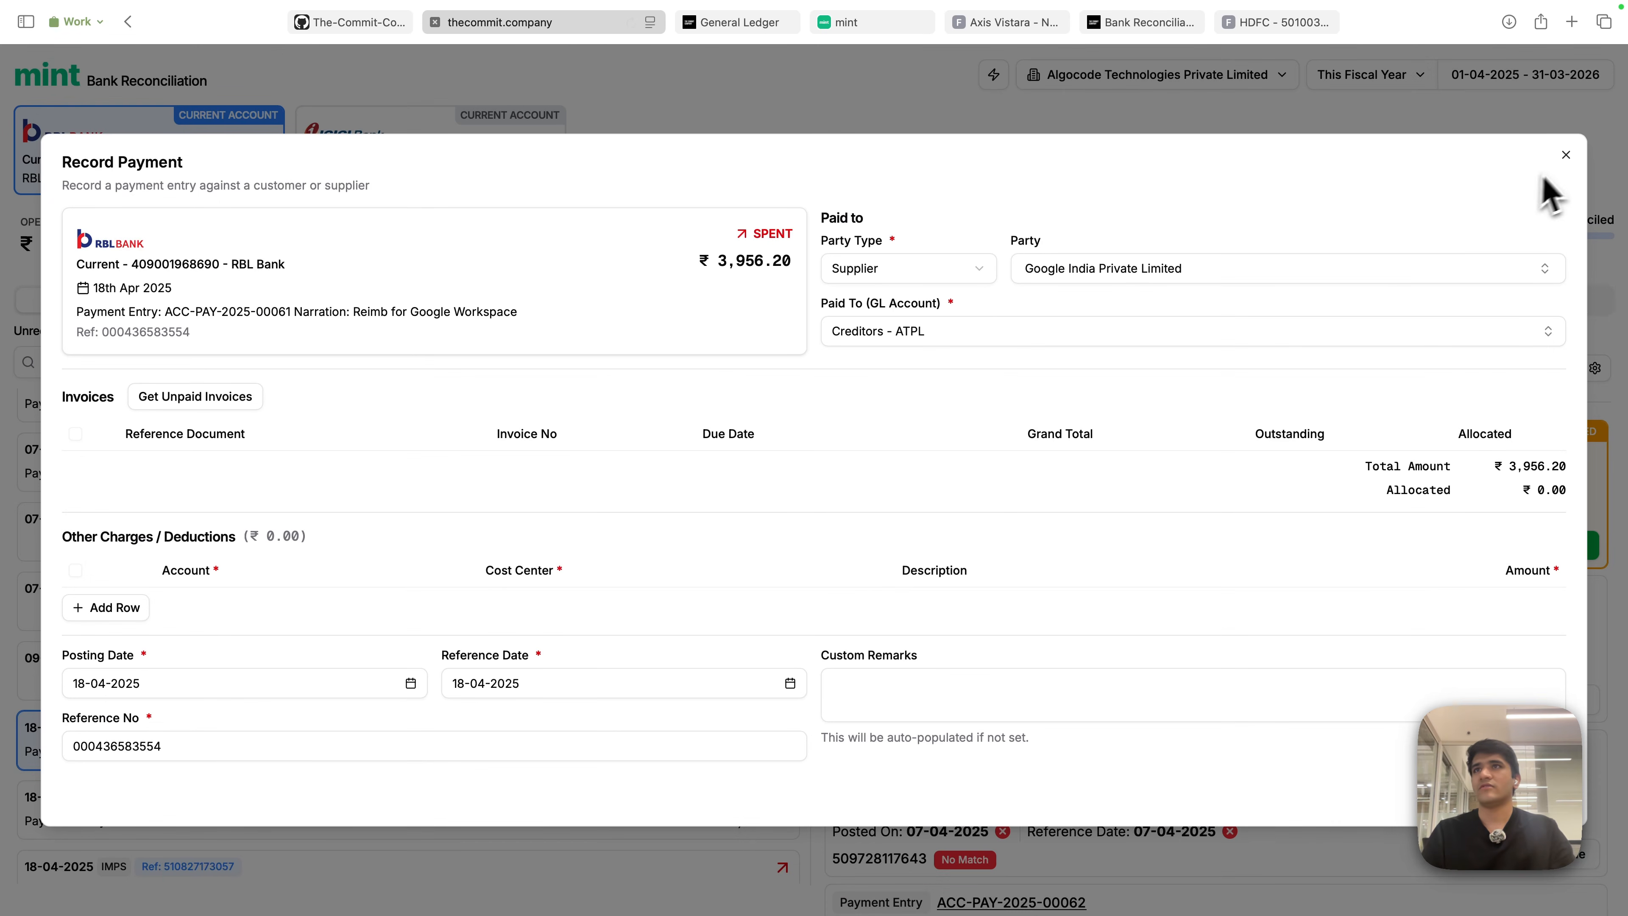
left_click(1566, 156)
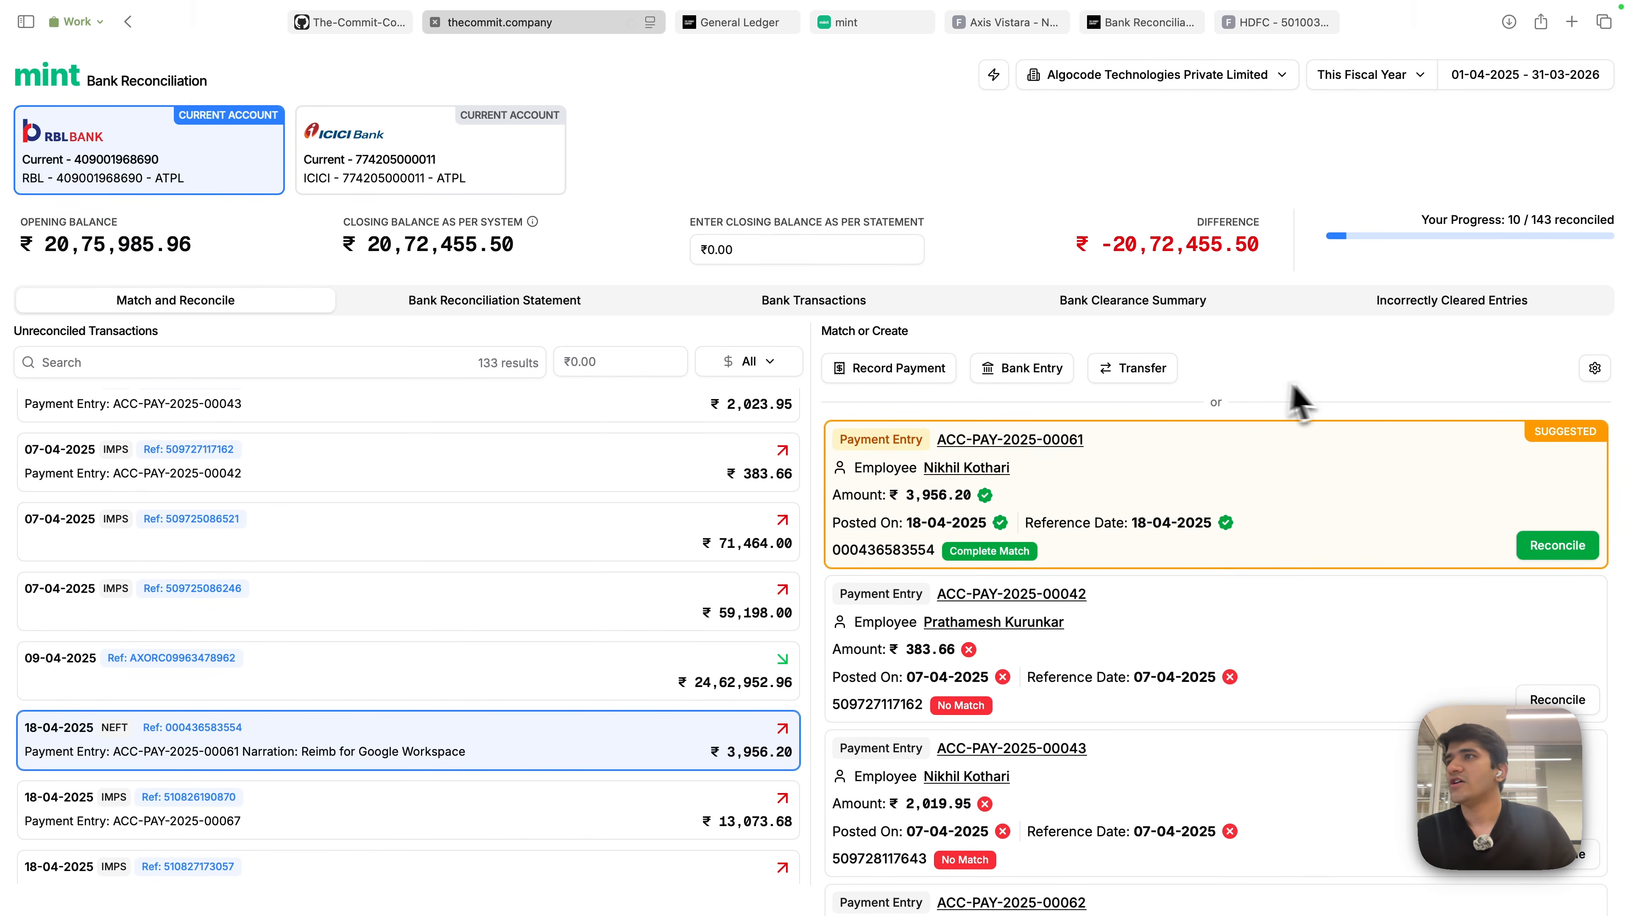
- Dismiss the bank entry form and reconcile the ₹3,956.20 transaction with ACC-PAY-2025-00061
left_click(1054, 377)
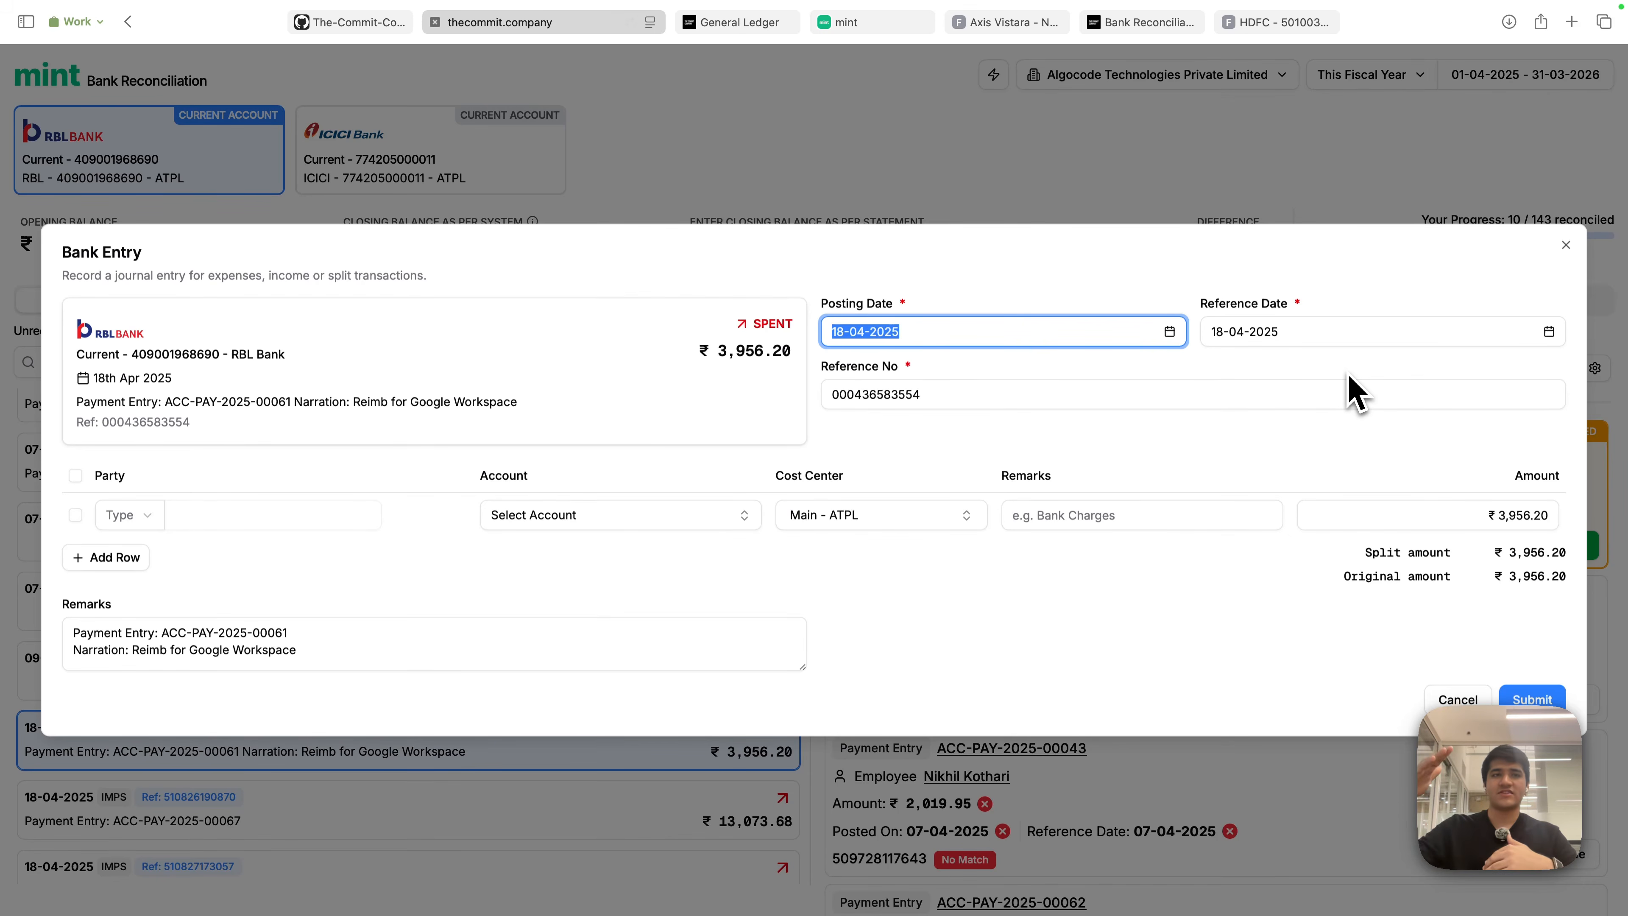
left_click(1566, 245)
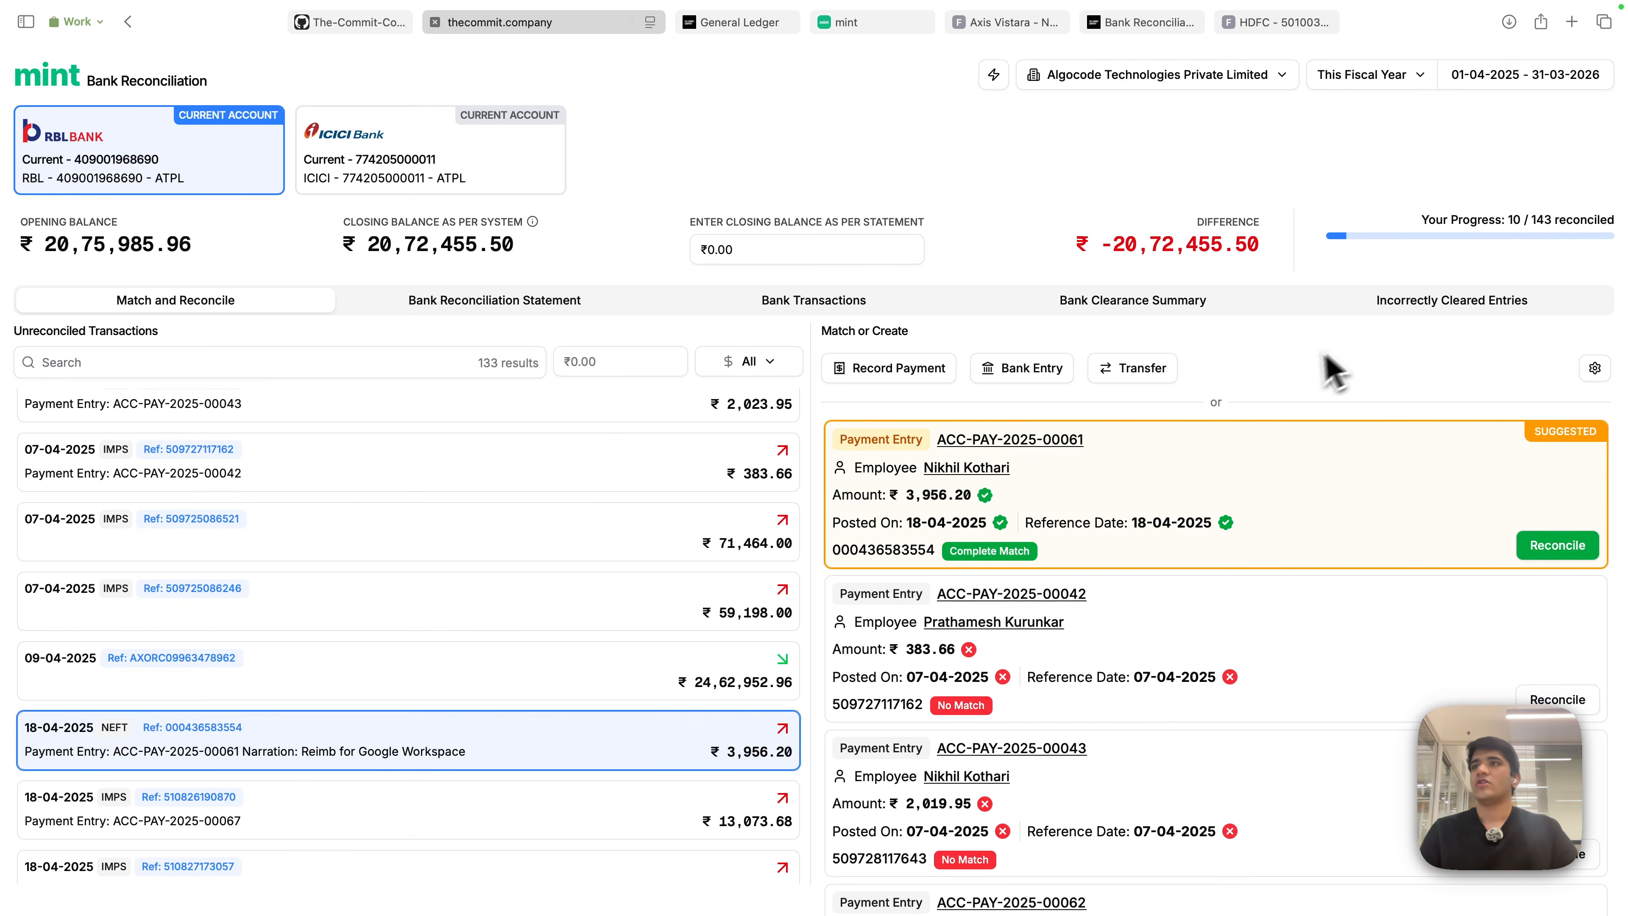
left_click(1547, 545)
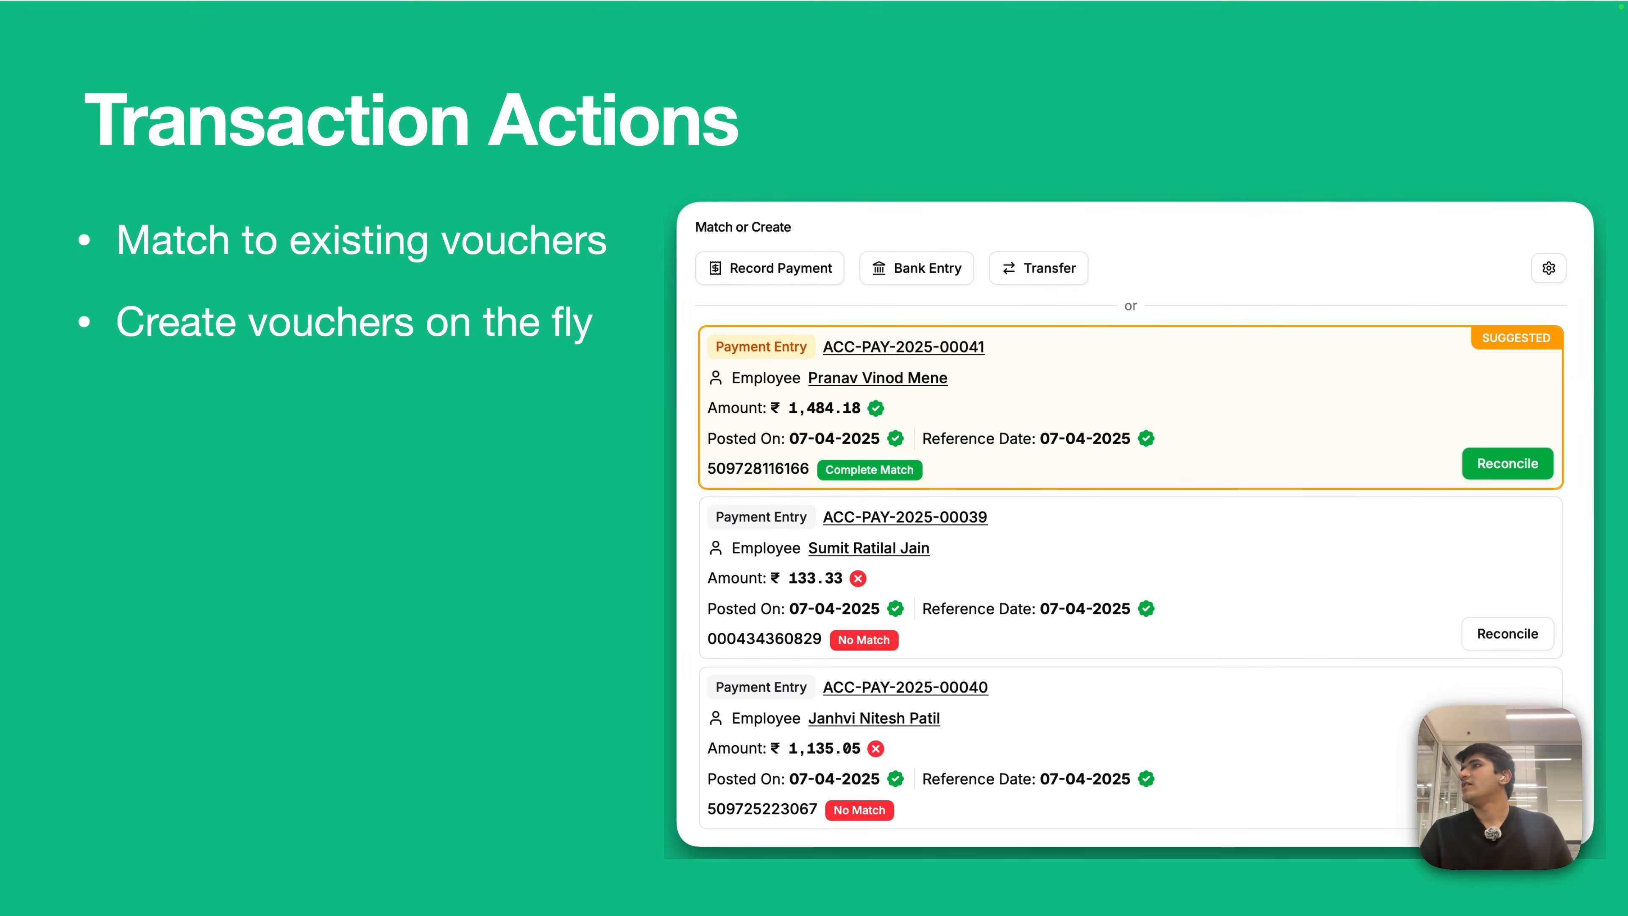
- Advance the presentation from the Transaction Actions slide to the bulk-actions slide
key("Right")
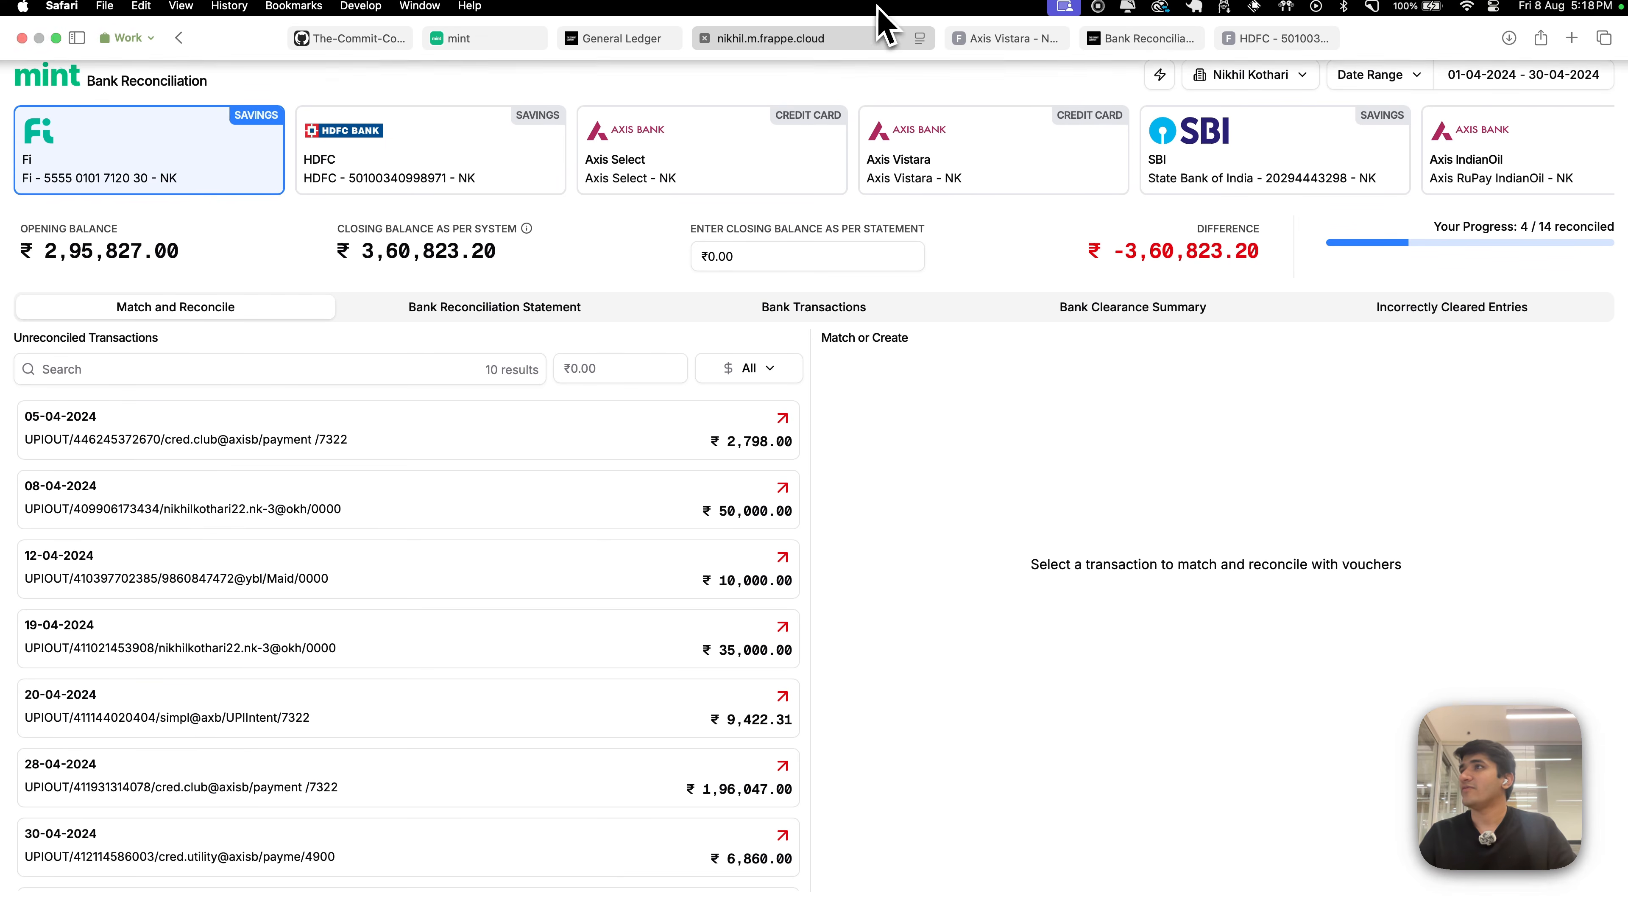
- Open the Axis Select card, filter unreconciled transactions to Swiggy, and select the first two rows
left_click(783, 184)
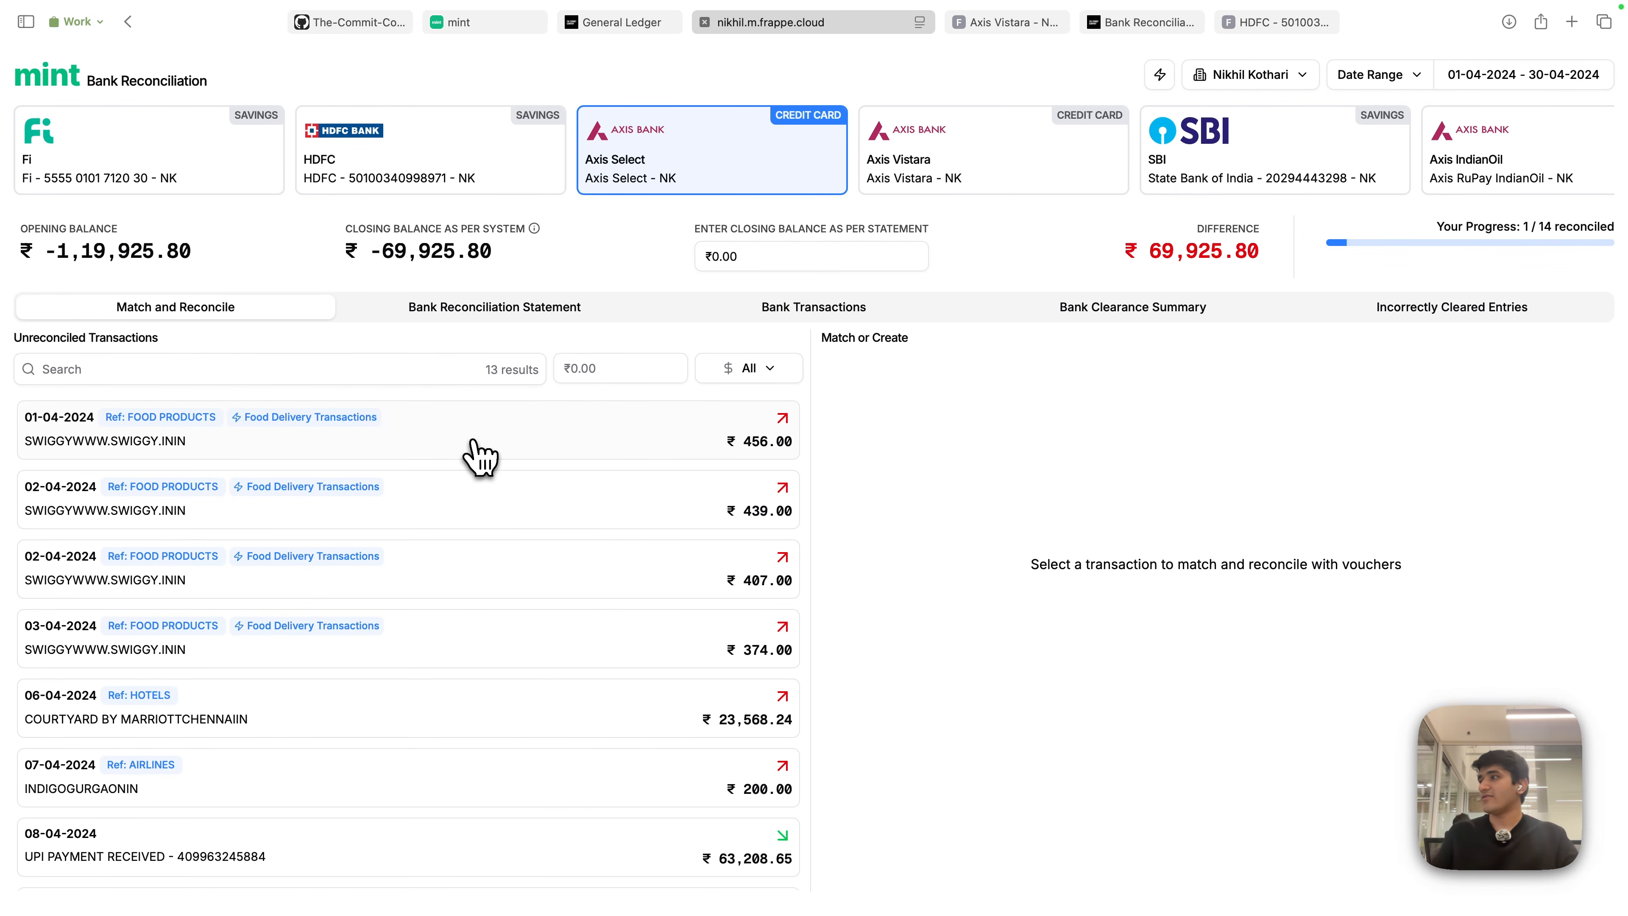
left_click(127, 371)
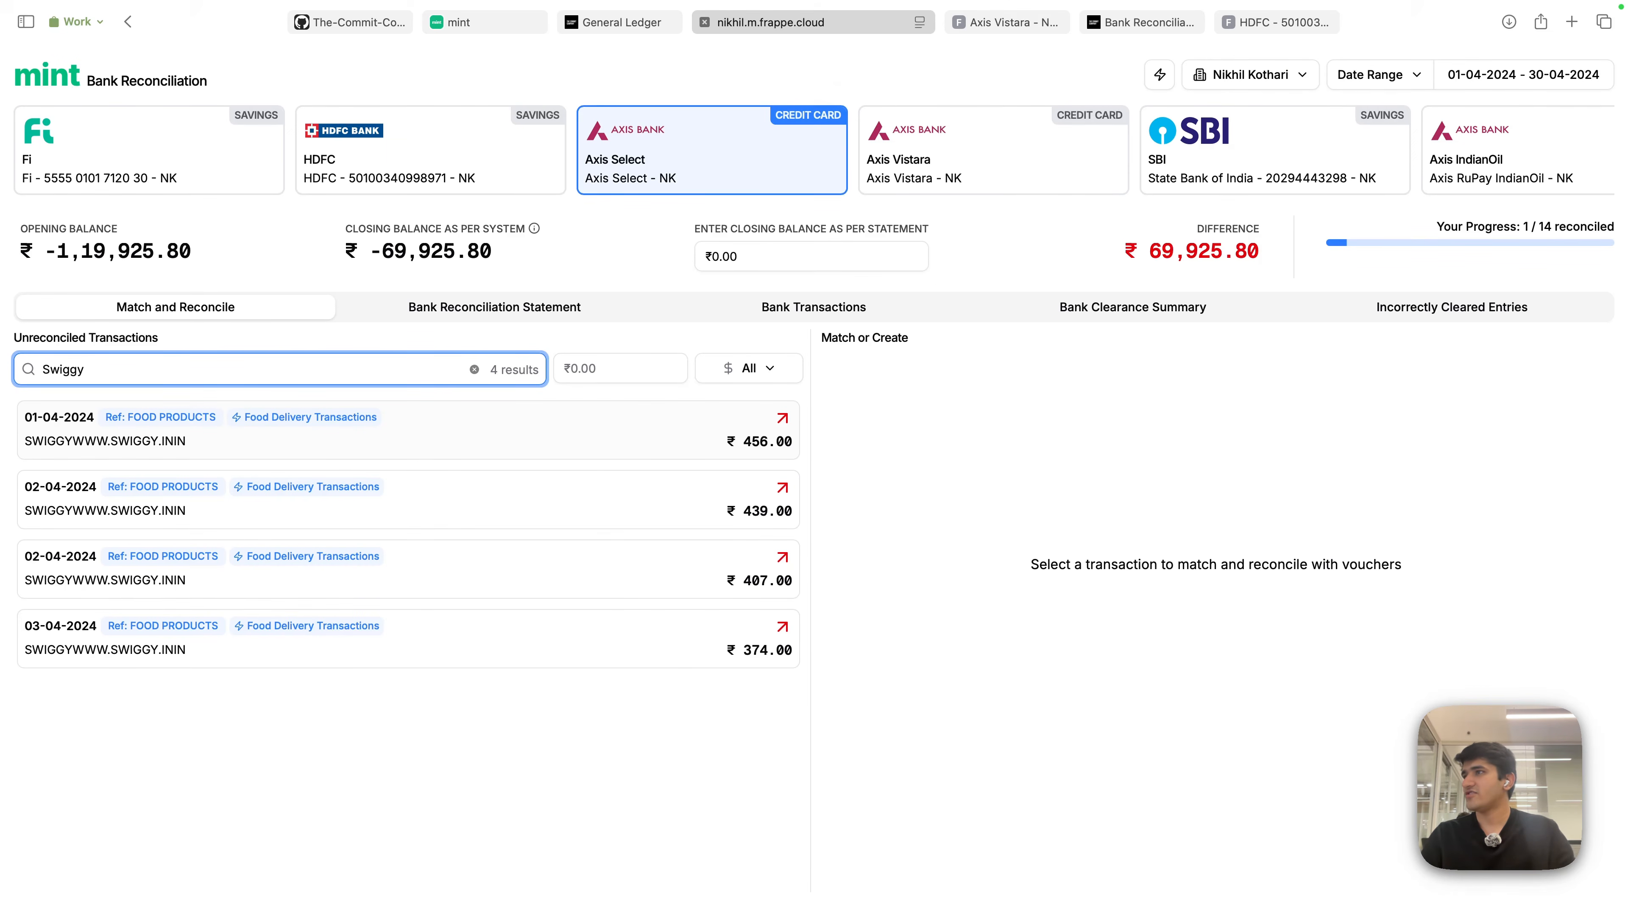
left_click(502, 452)
left_click(485, 534)
- Select the remaining two Swiggy rows and book all four as bank entries to Drawings - NK
left_click(484, 577)
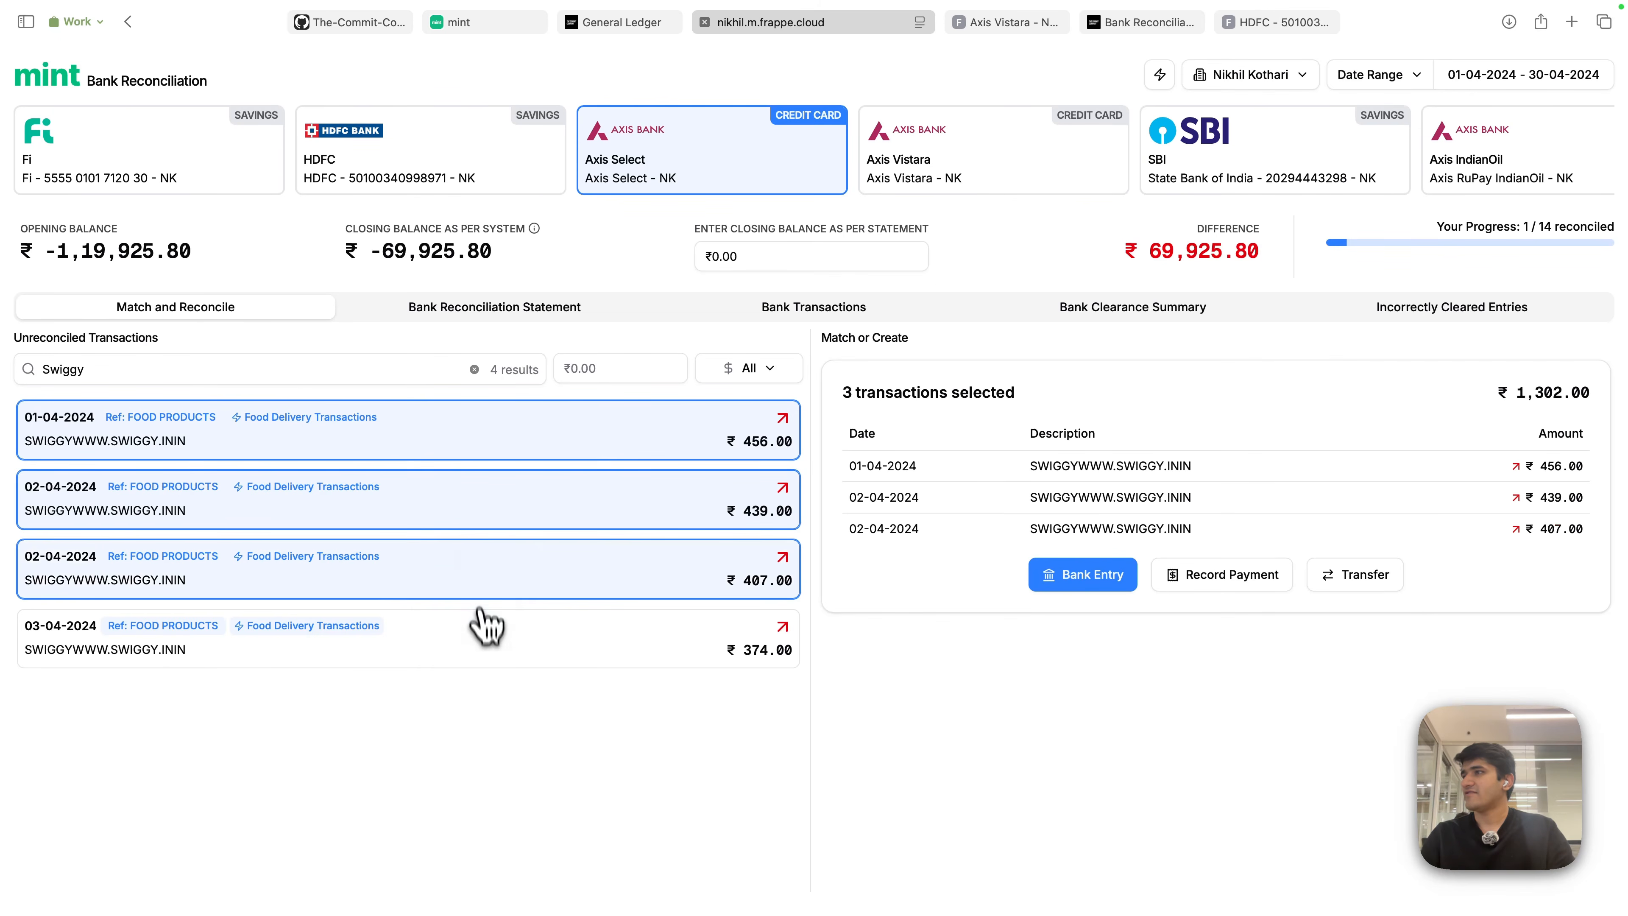
left_click(491, 651)
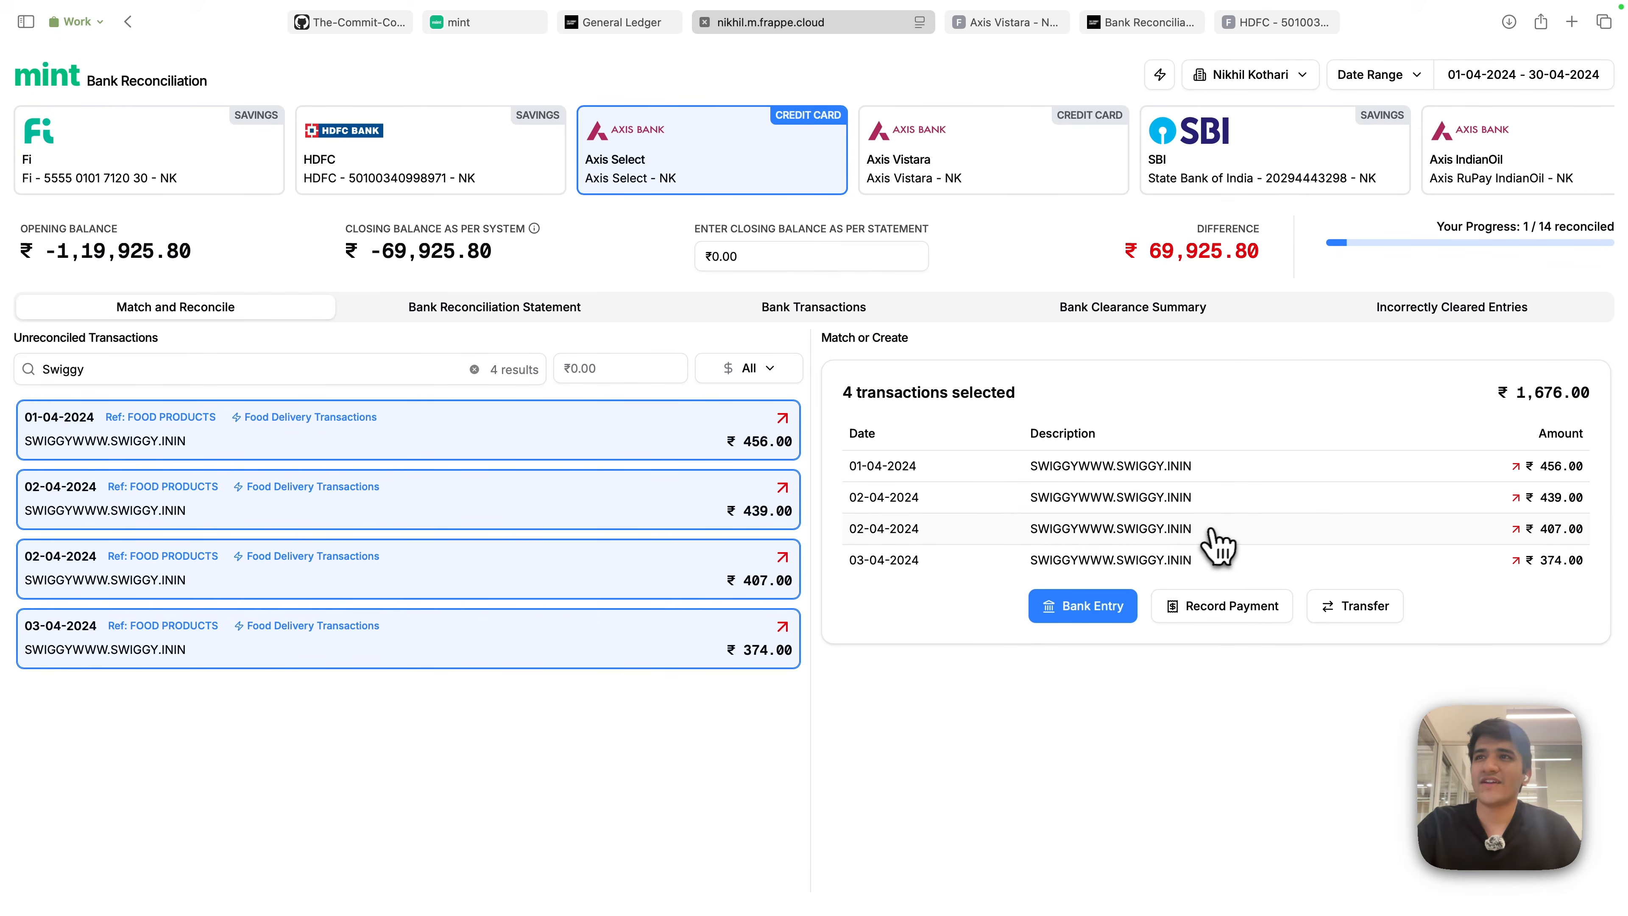
left_click(1103, 618)
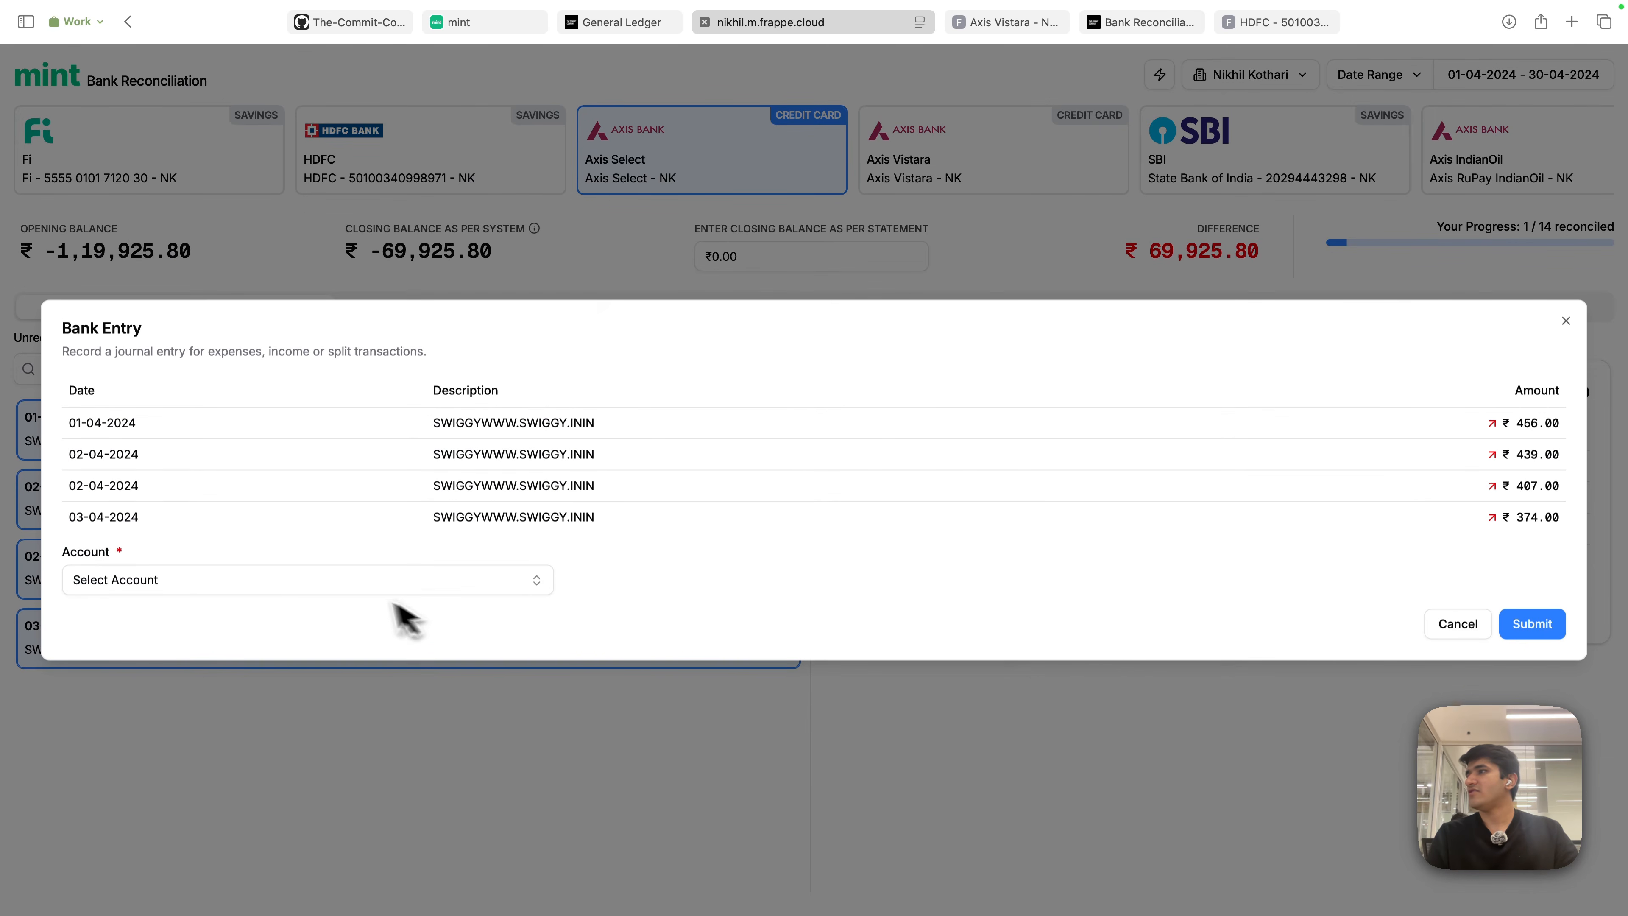
left_click(352, 584)
type("drawing")
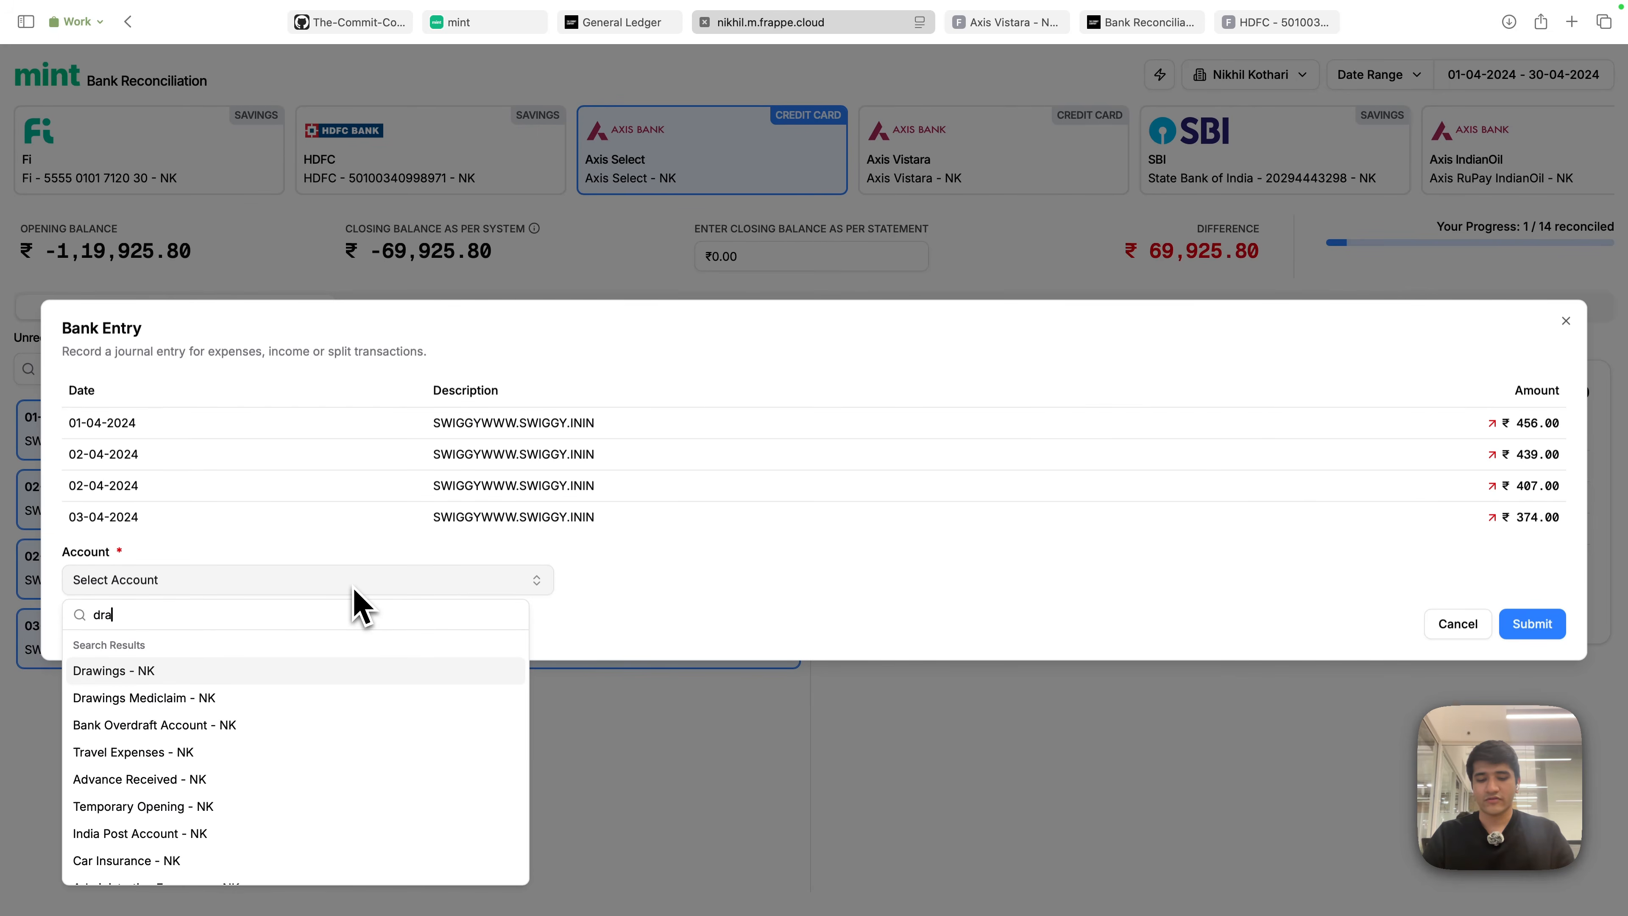
left_click(254, 671)
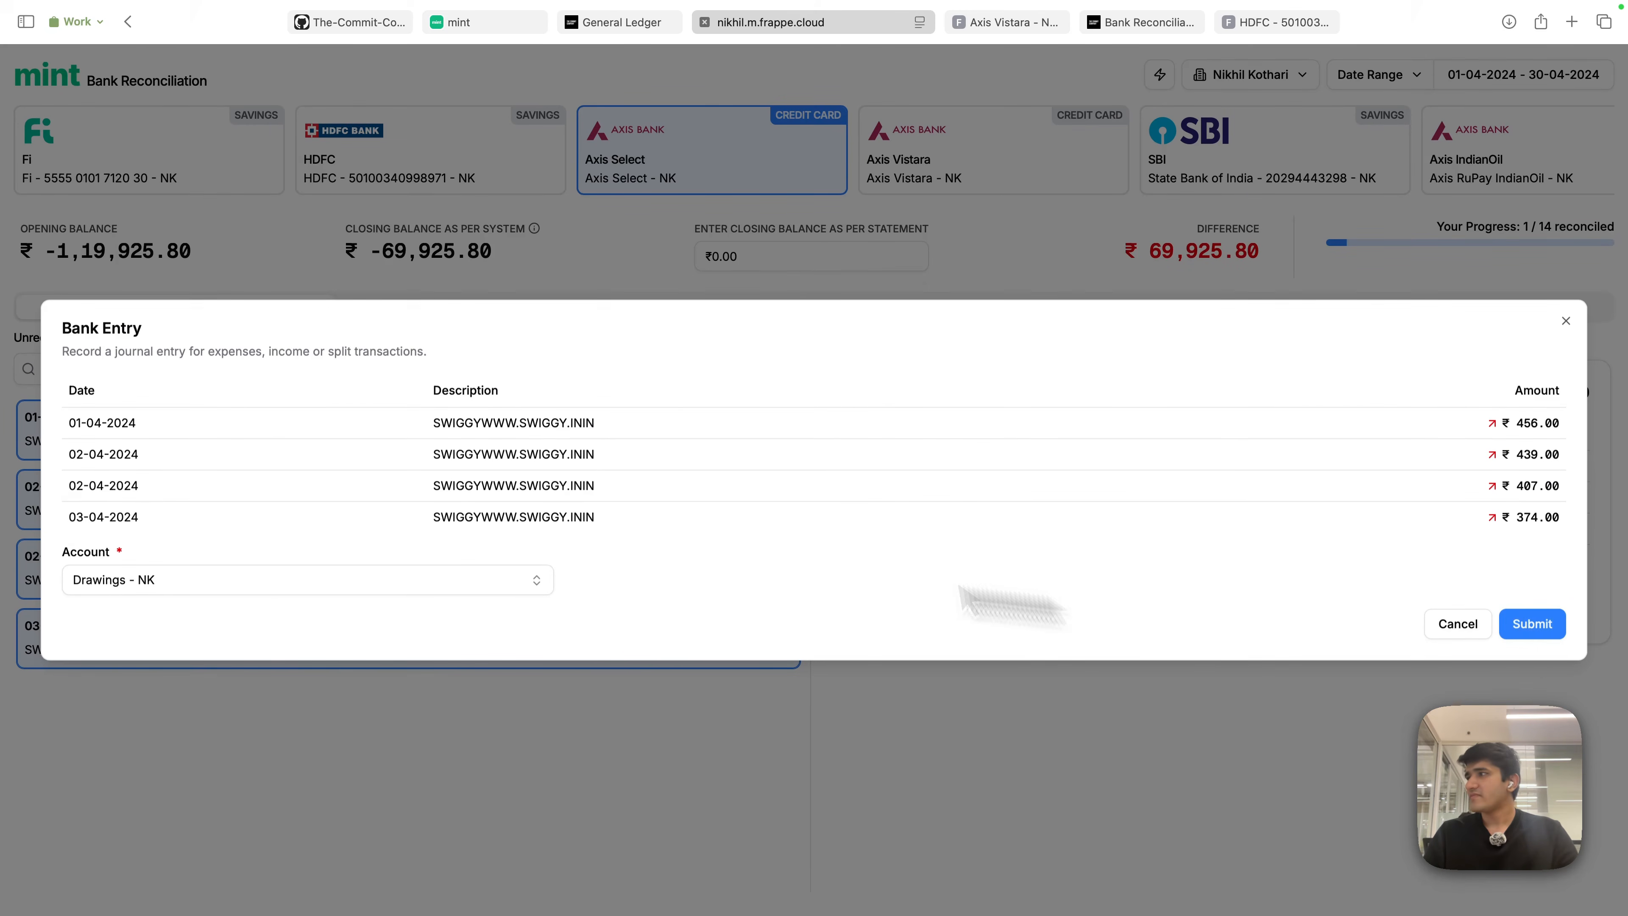
left_click(1538, 629)
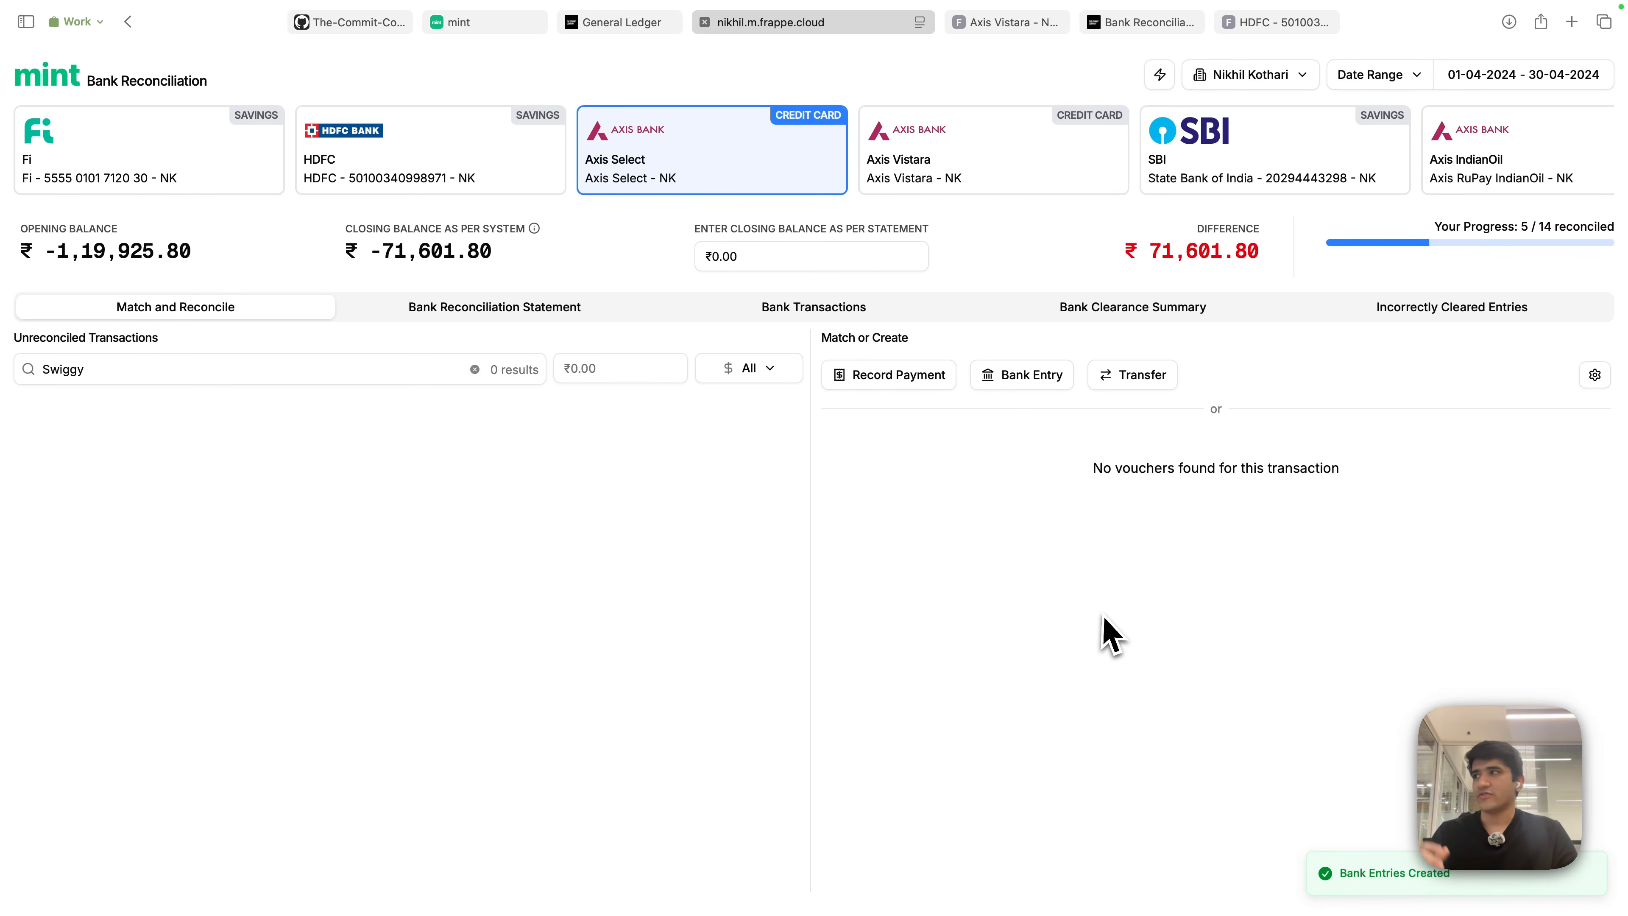
- Clear the Swiggy search and select the Courtyard hotel and IndiGo transactions
left_click(384, 370)
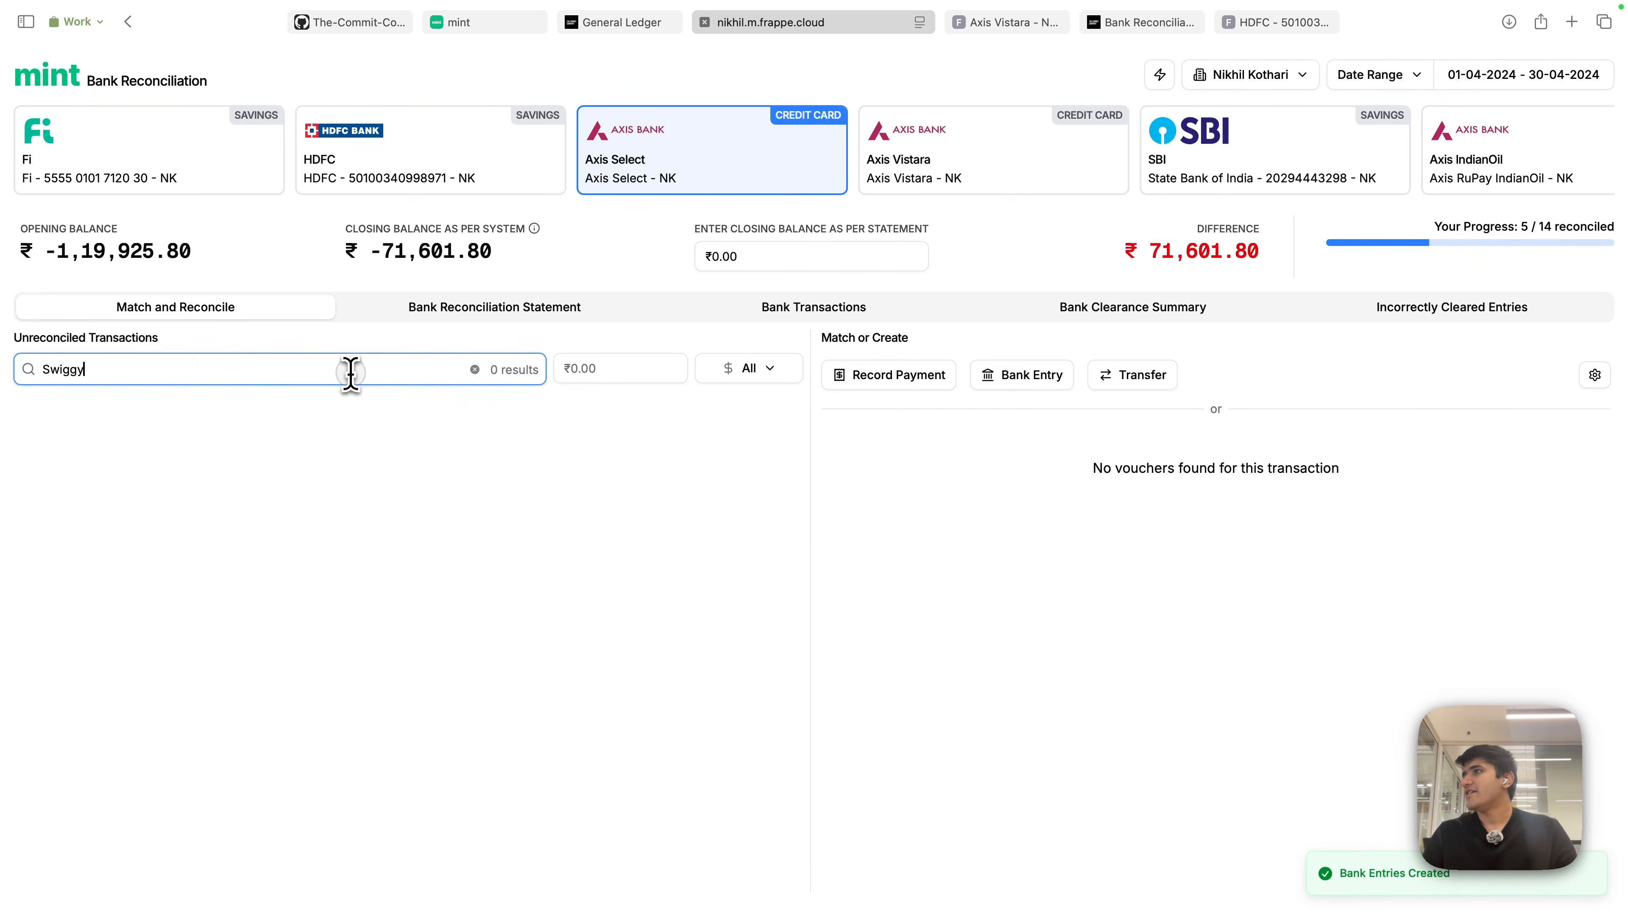
left_click(475, 370)
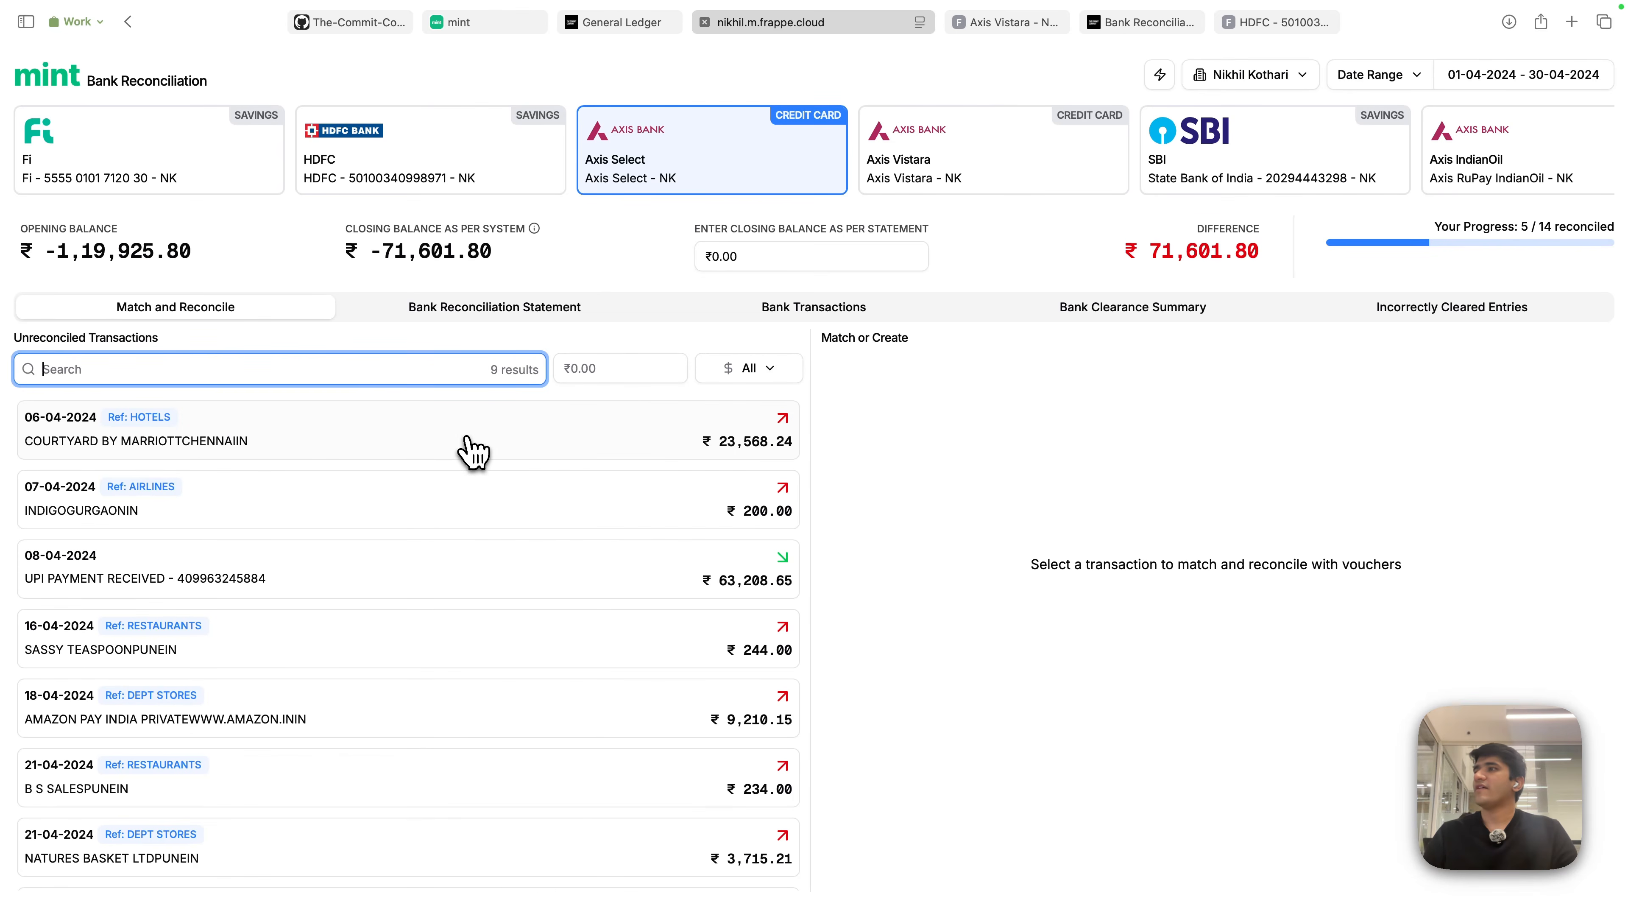
left_click(468, 439)
left_click(430, 508)
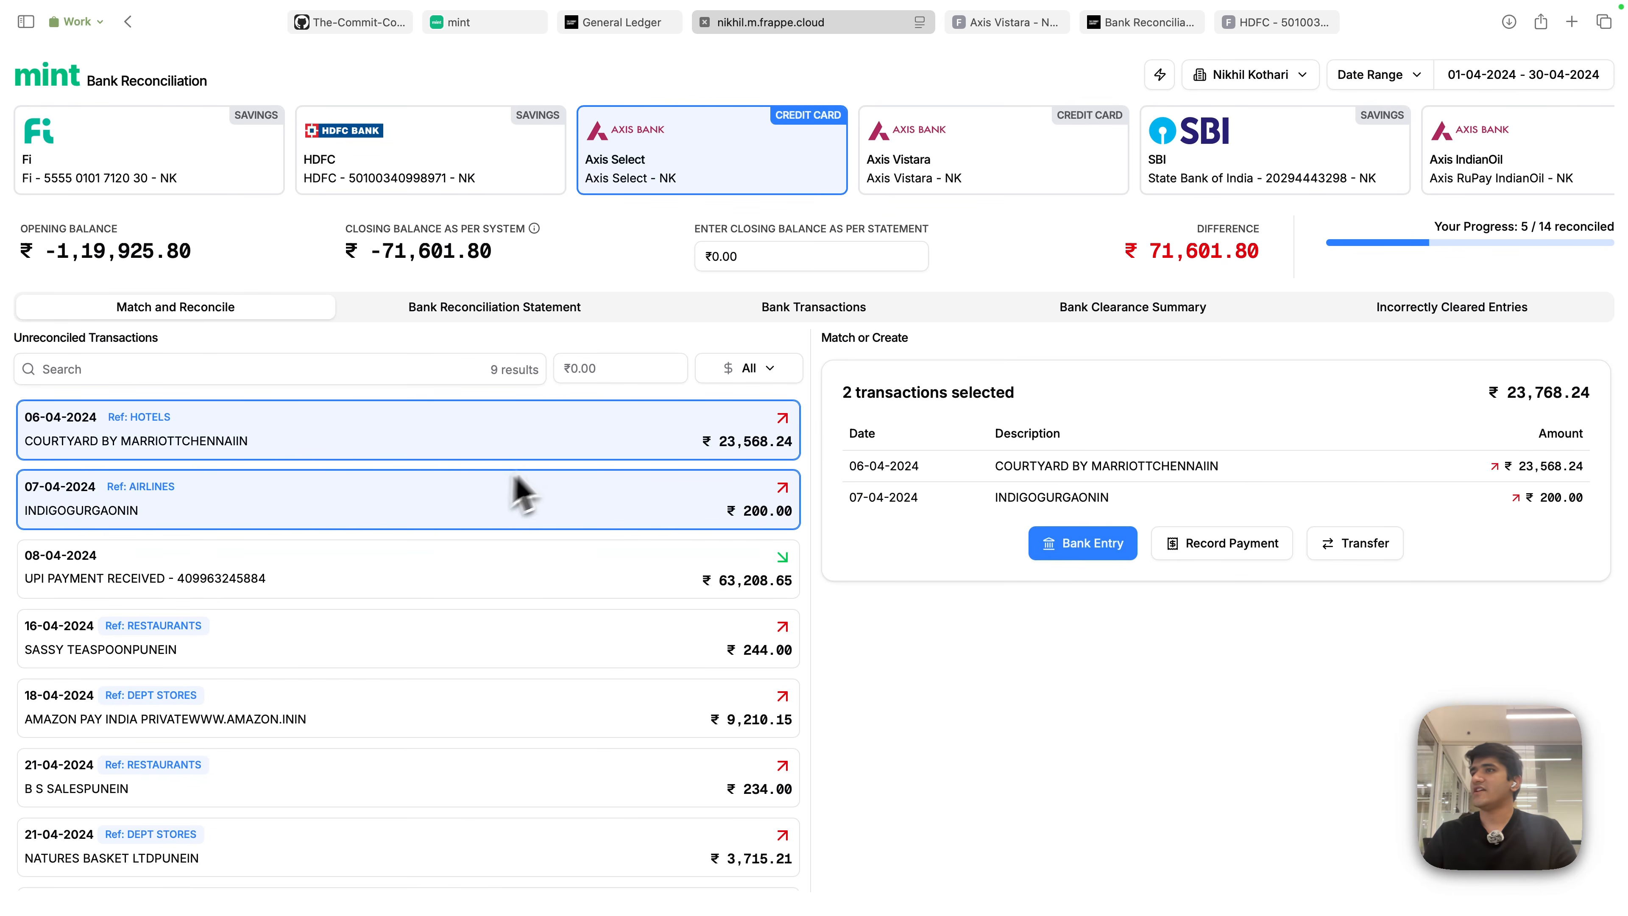
- Preview a payment to supplier Makemytrip (India) Private Limited for both, then discard it
left_click(1248, 557)
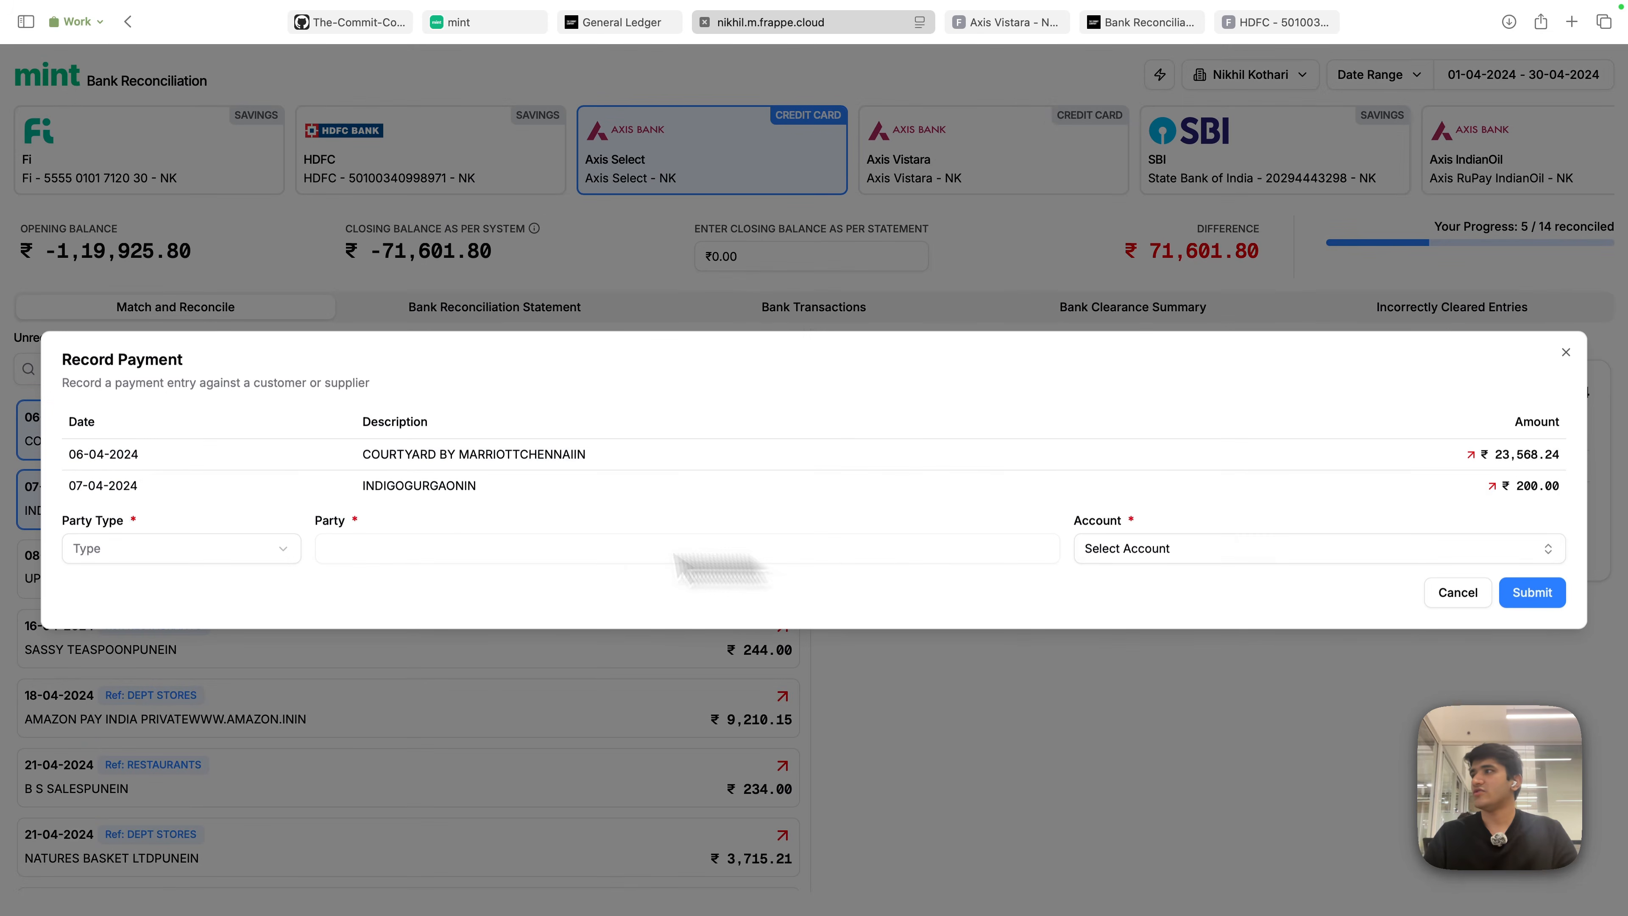
left_click(173, 549)
left_click(109, 639)
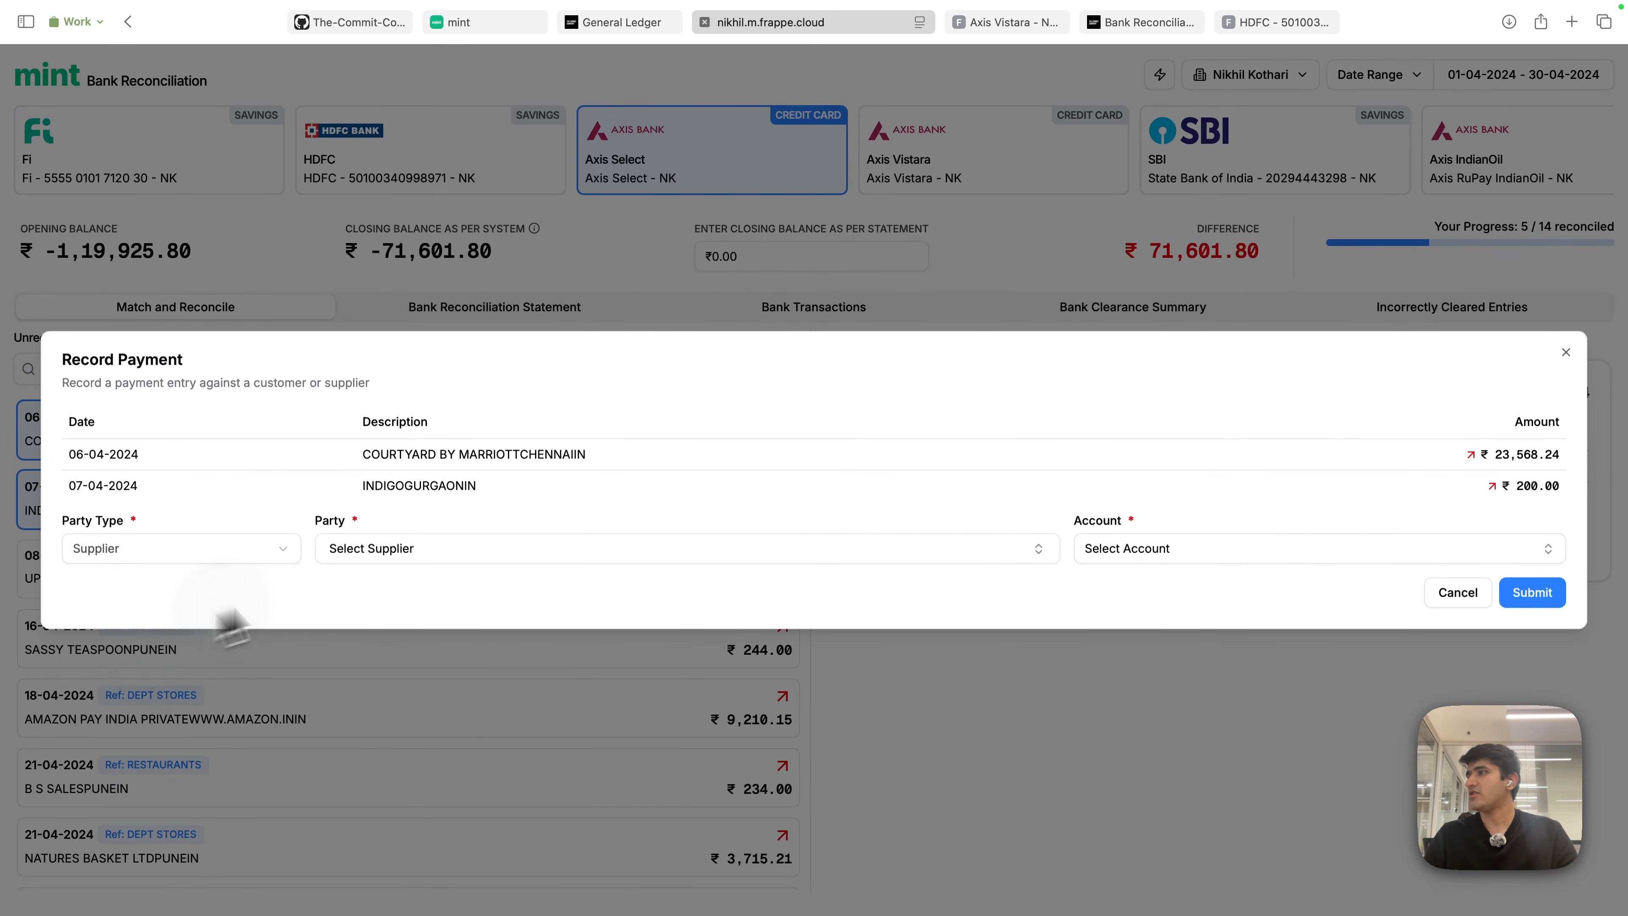
left_click(384, 552)
type("make")
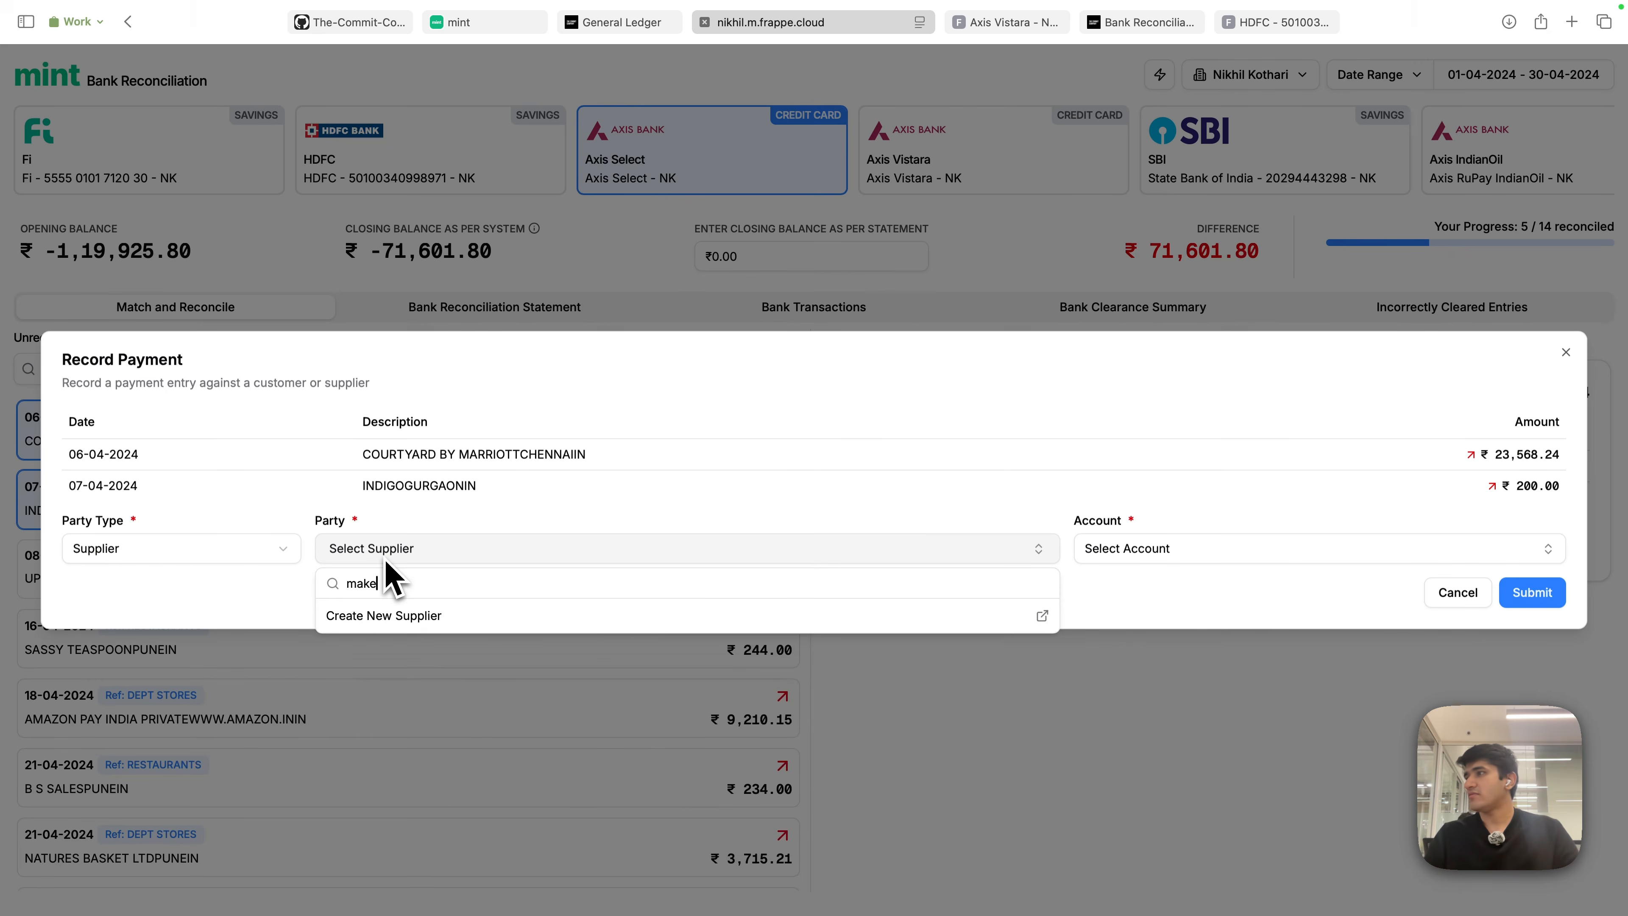
left_click(417, 625)
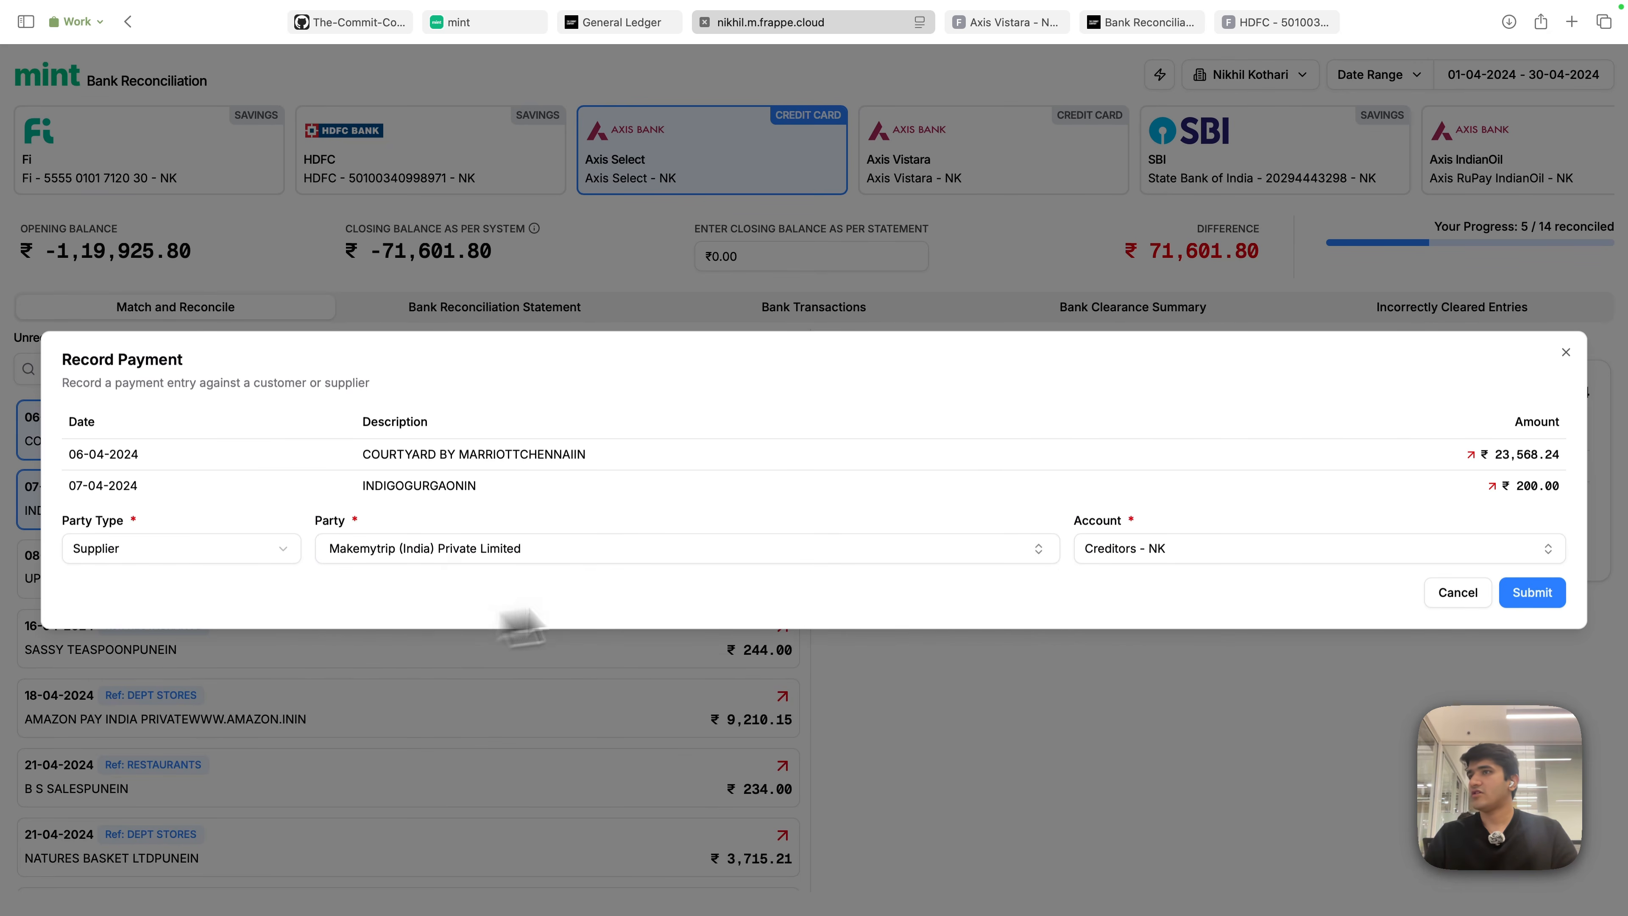
left_click(1196, 557)
left_click(1235, 593)
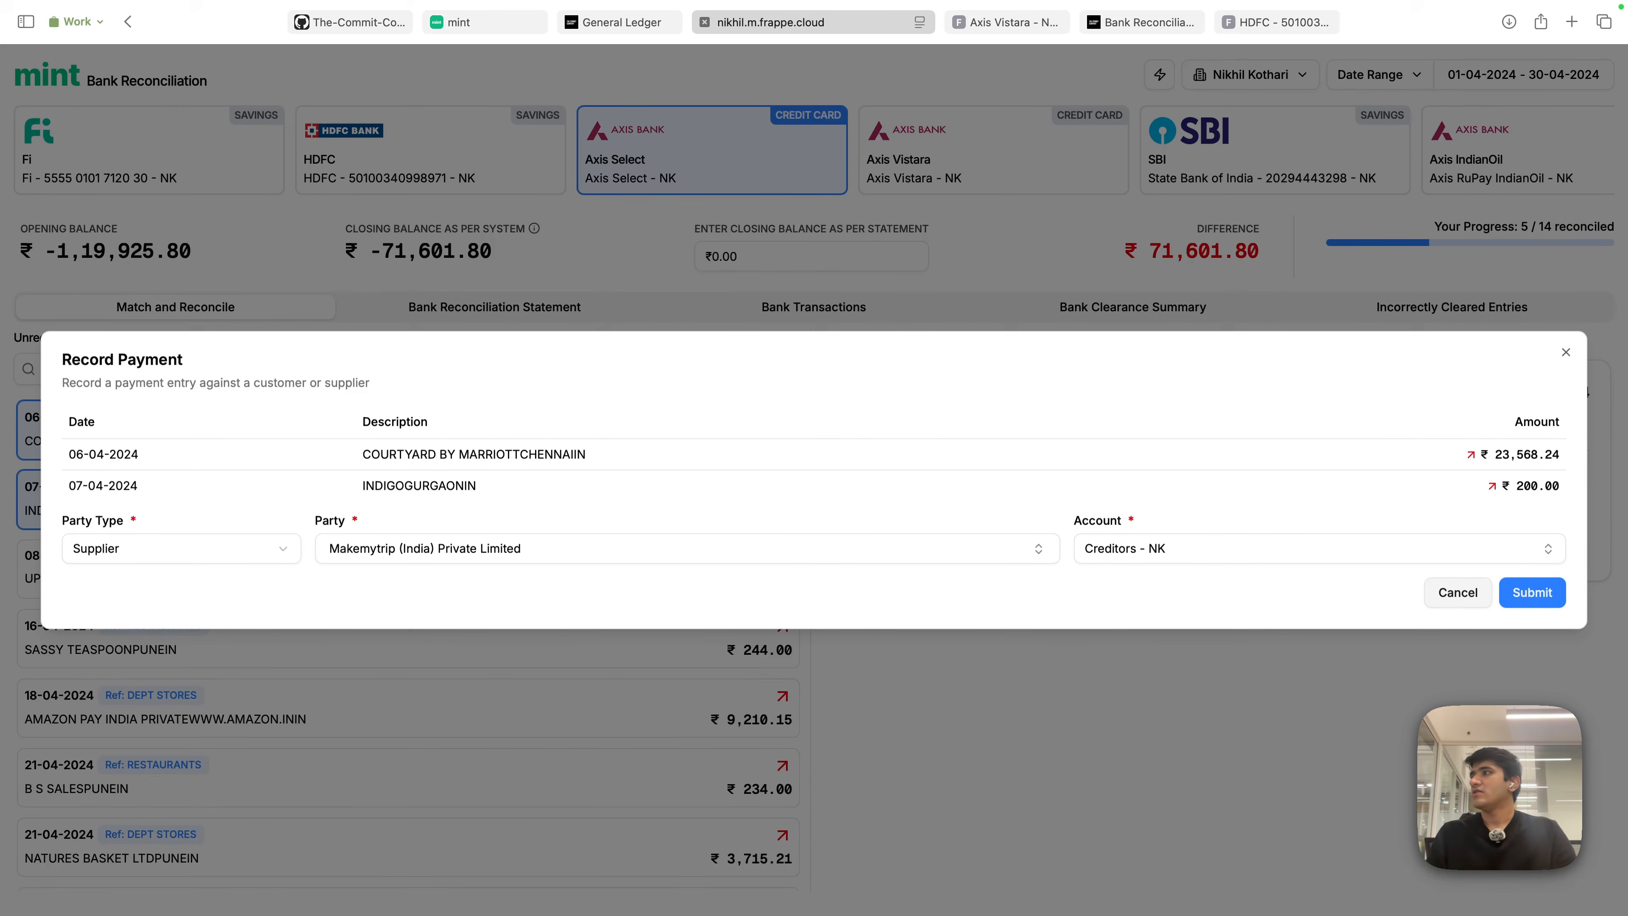
key("Escape")
- Preview a transfer to the Fi account, cancel it, and deselect the Courtyard transaction
left_click(1378, 548)
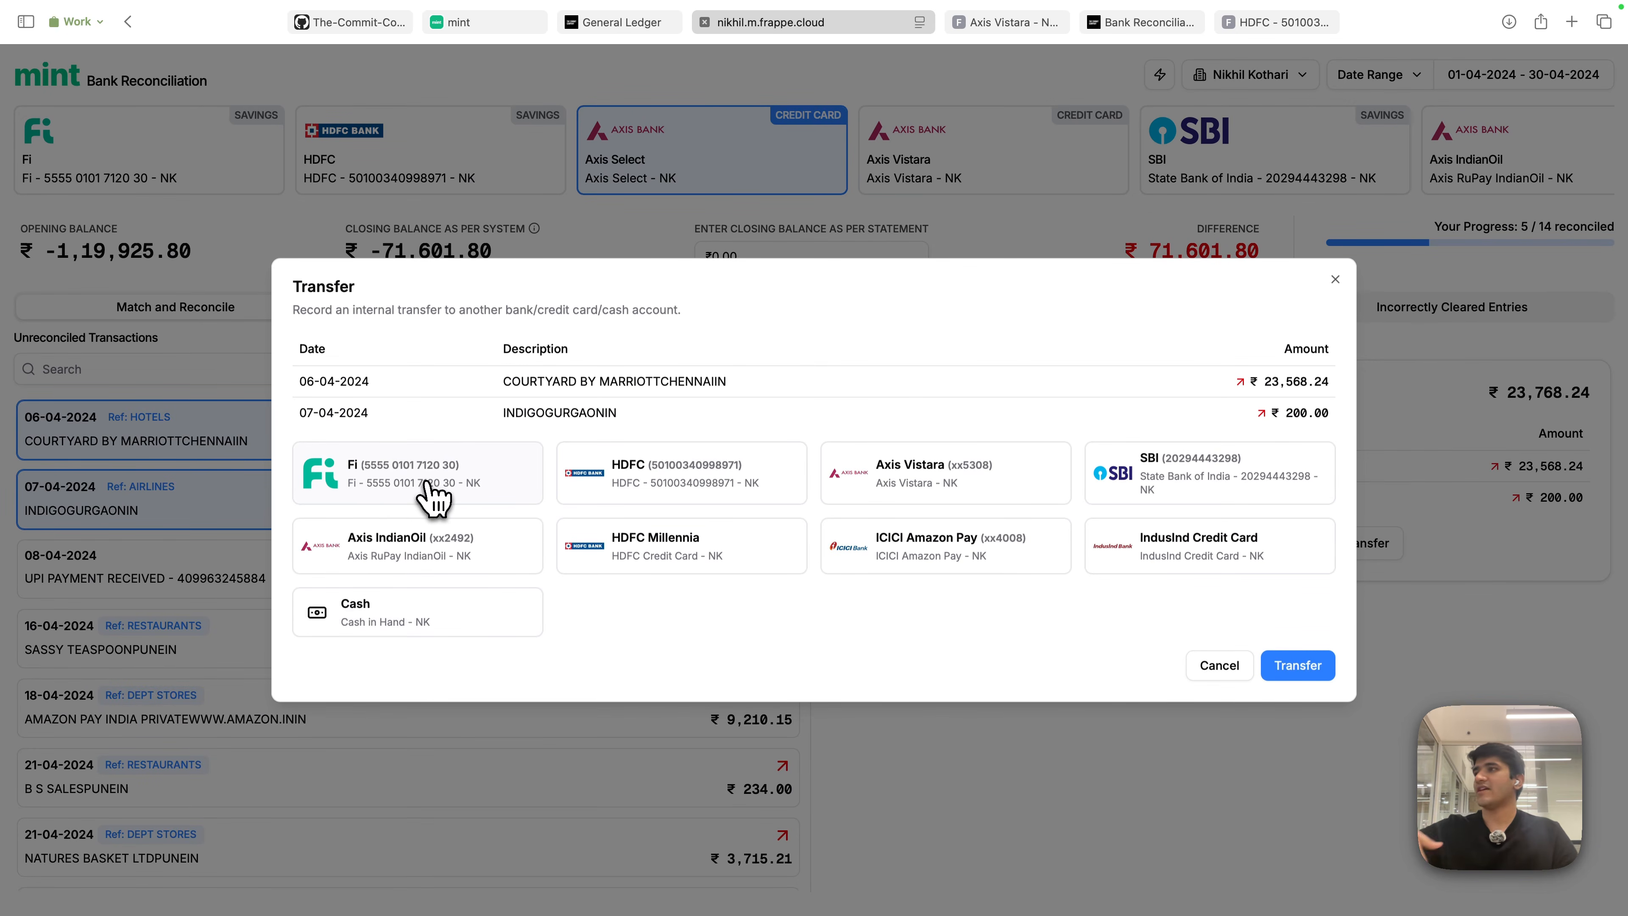
left_click(433, 501)
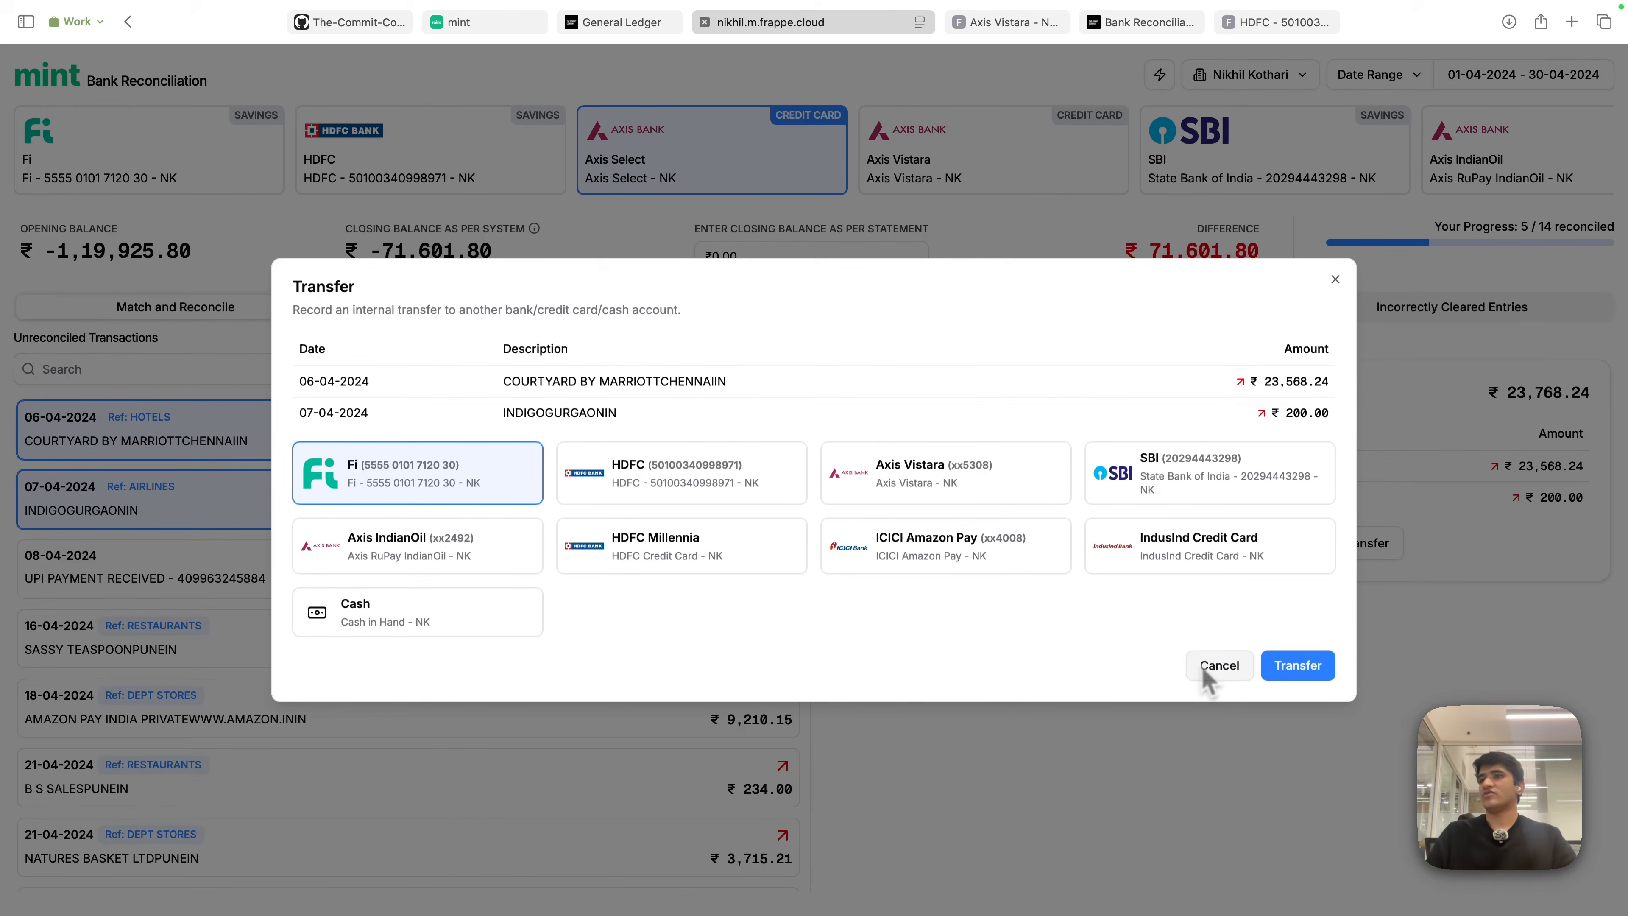
left_click(1217, 665)
left_click(665, 518)
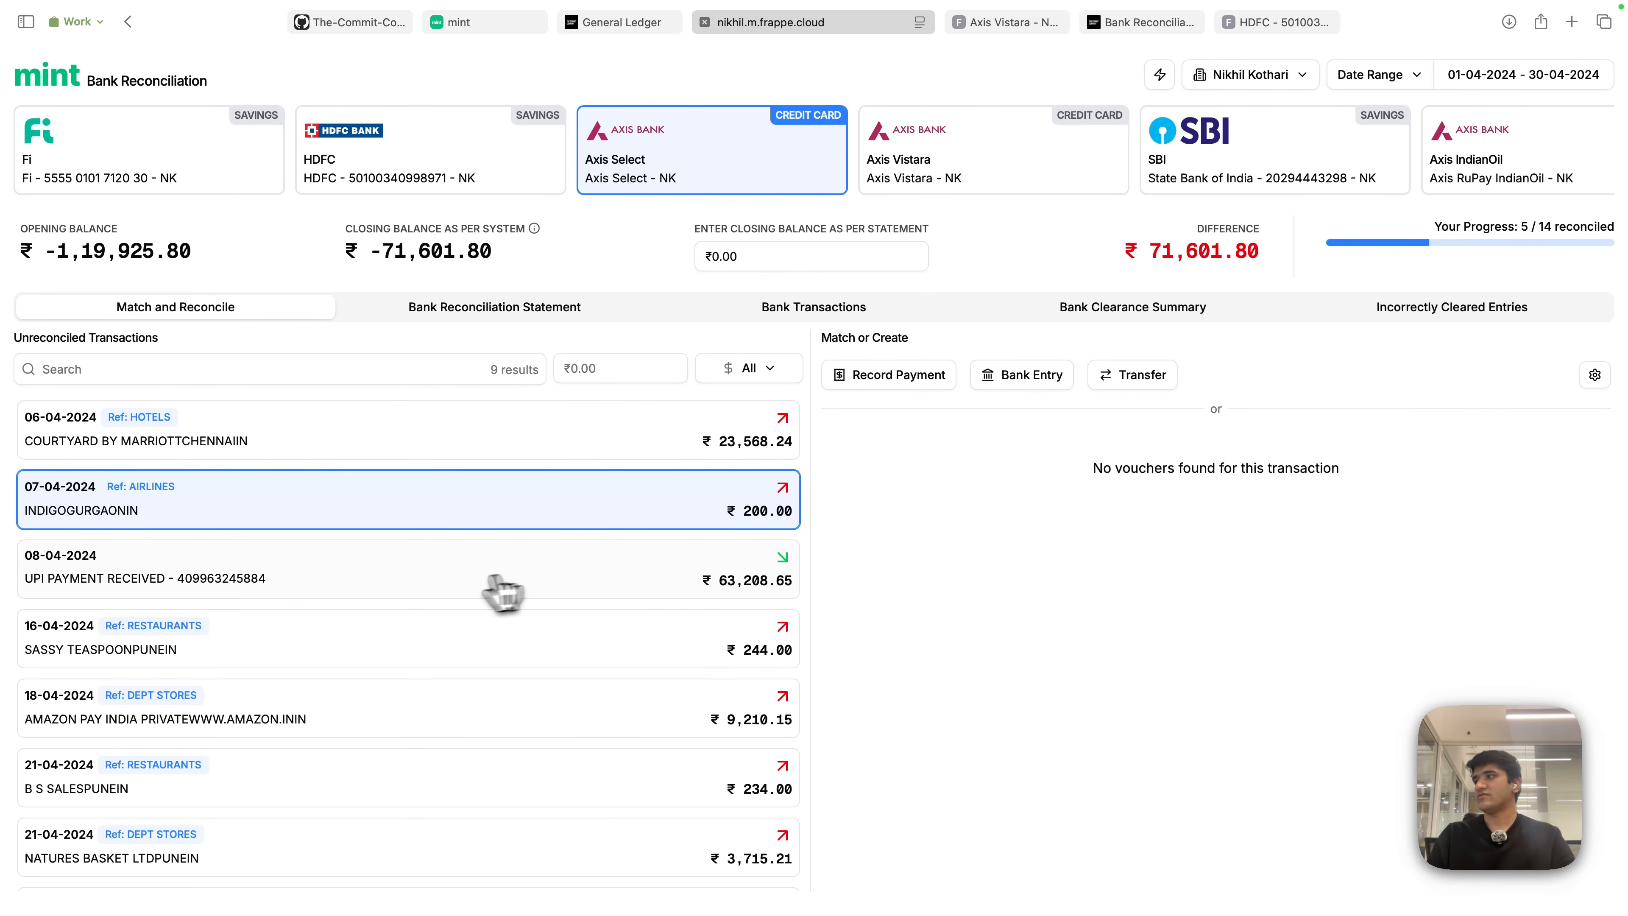
left_click(460, 653)
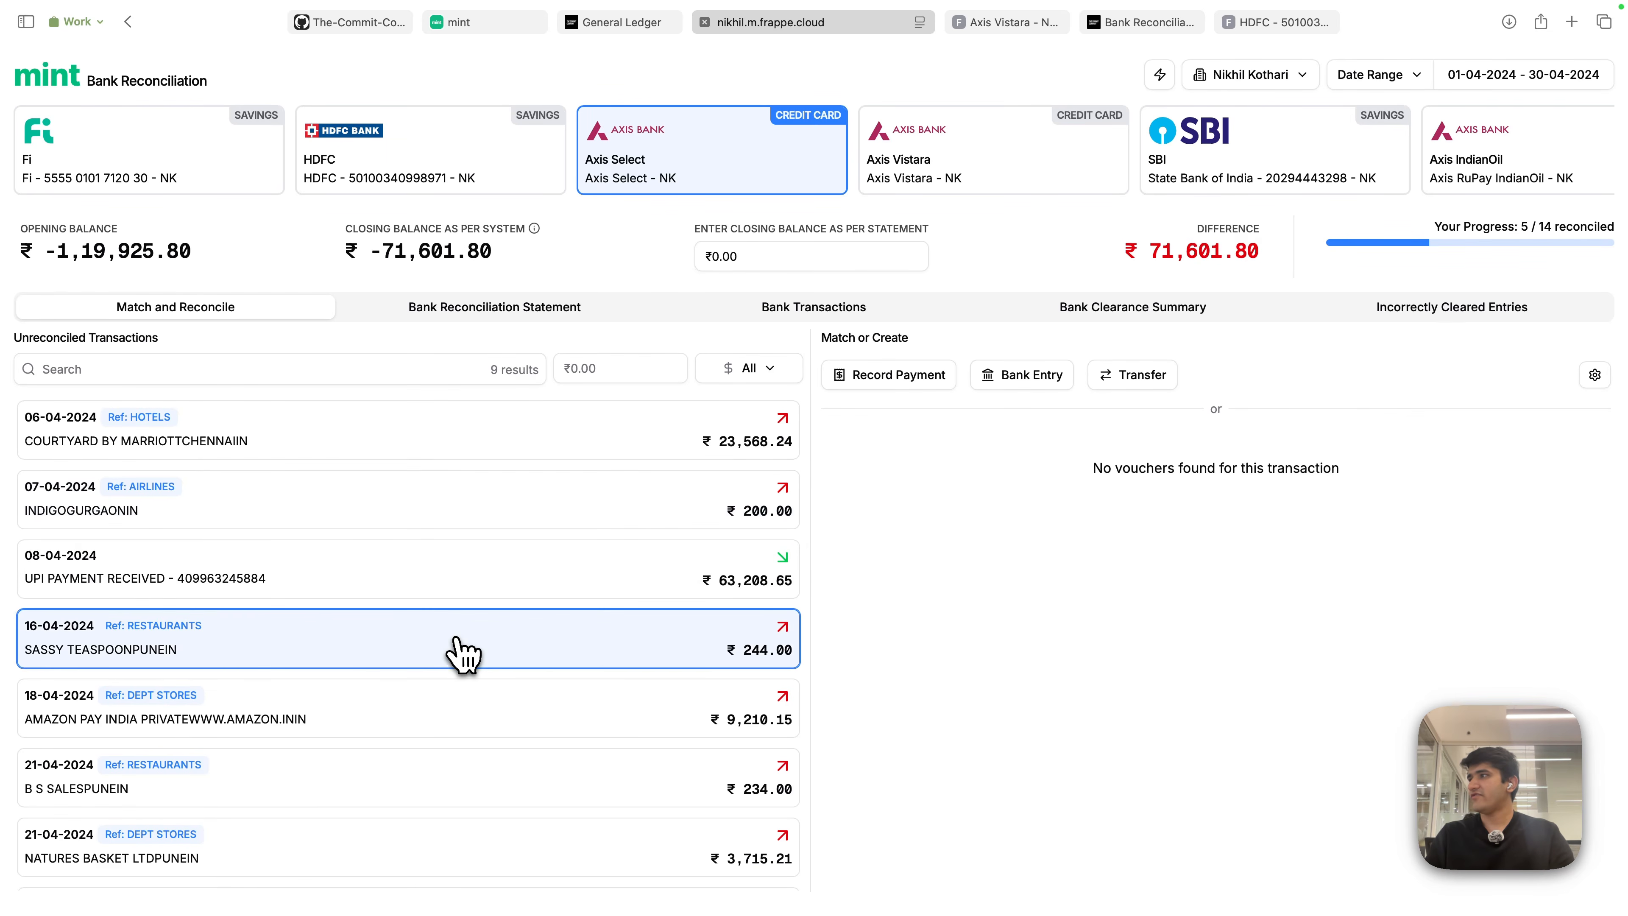
left_click(467, 442)
left_click(413, 783)
left_click(474, 724)
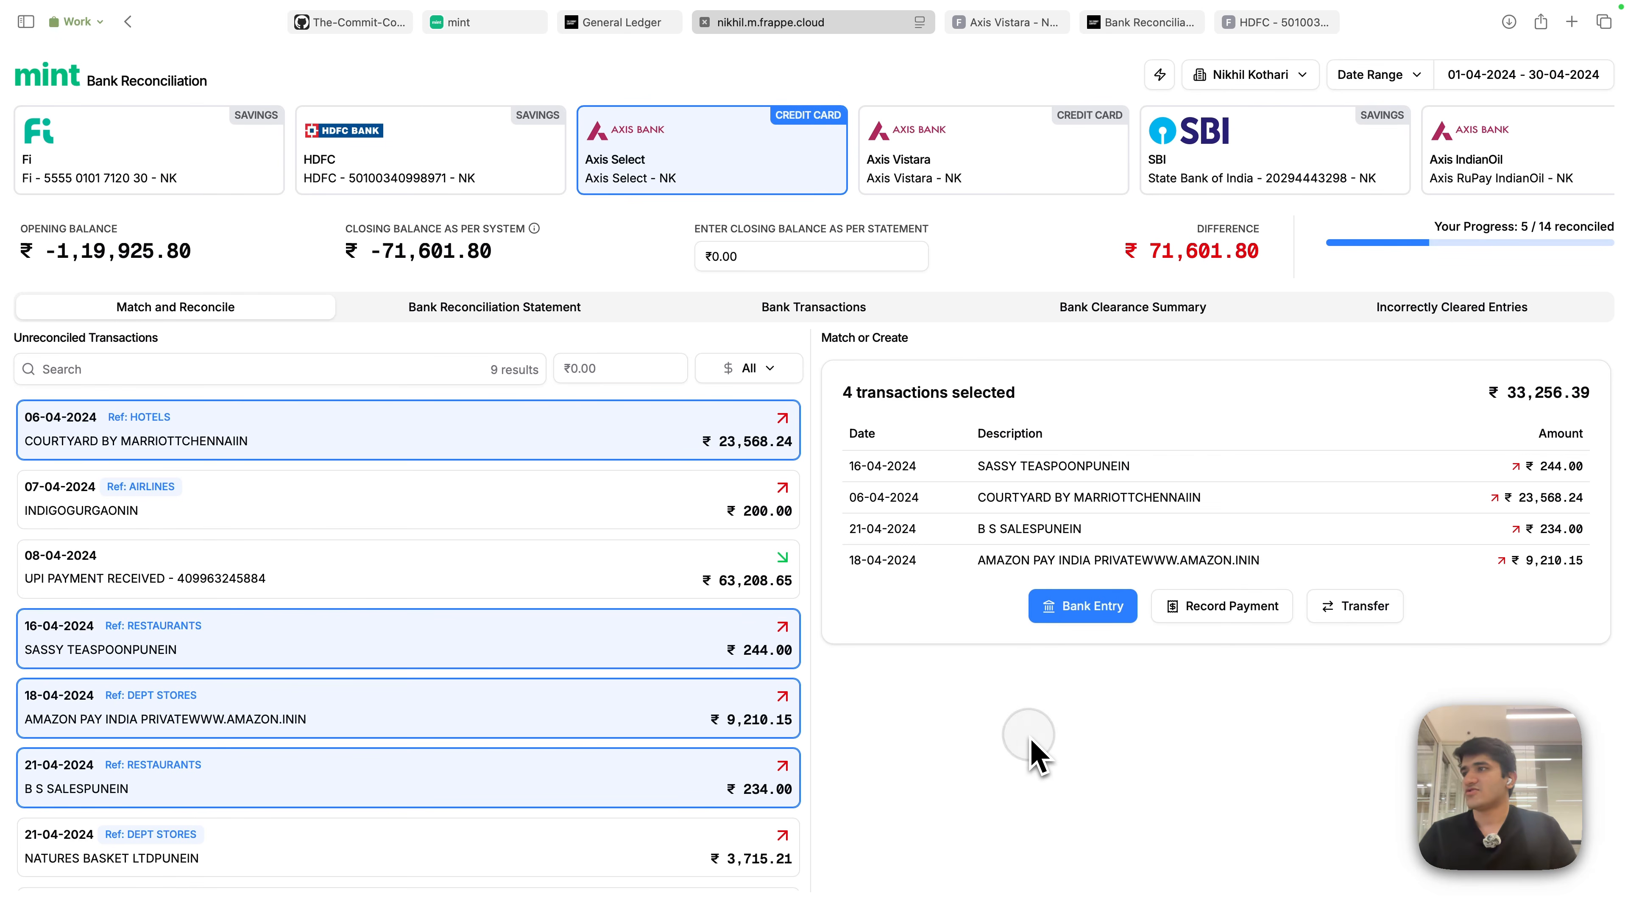
left_click(745, 444)
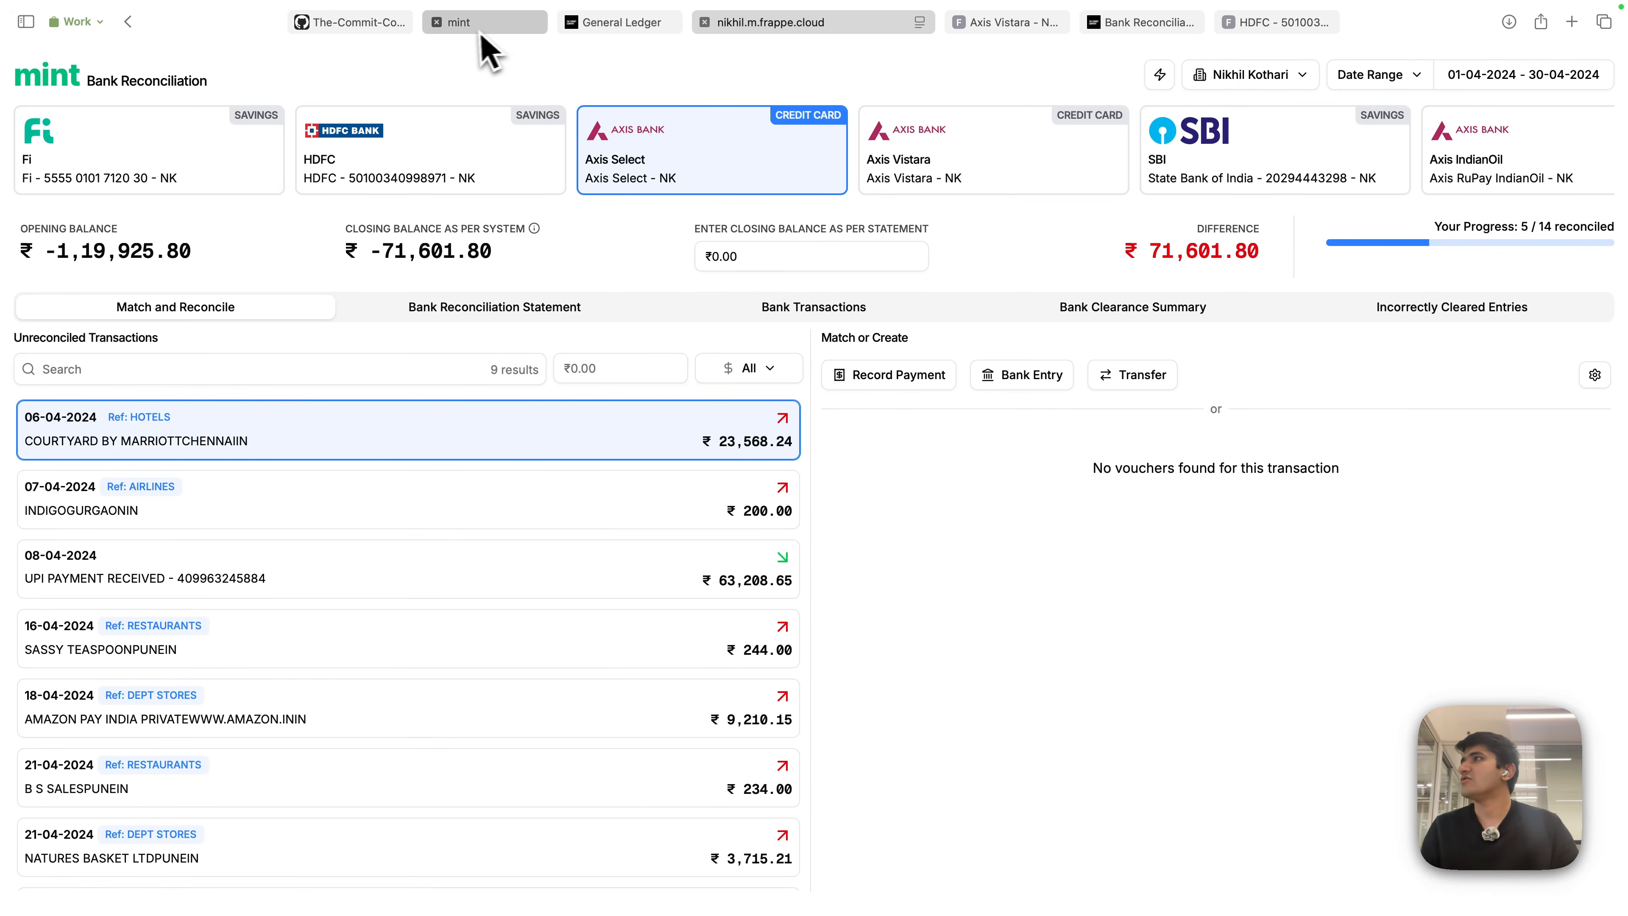
- On the RBL tab, open the undo prompt for the ₹383.66 match and highlight its amounts
left_click(460, 23)
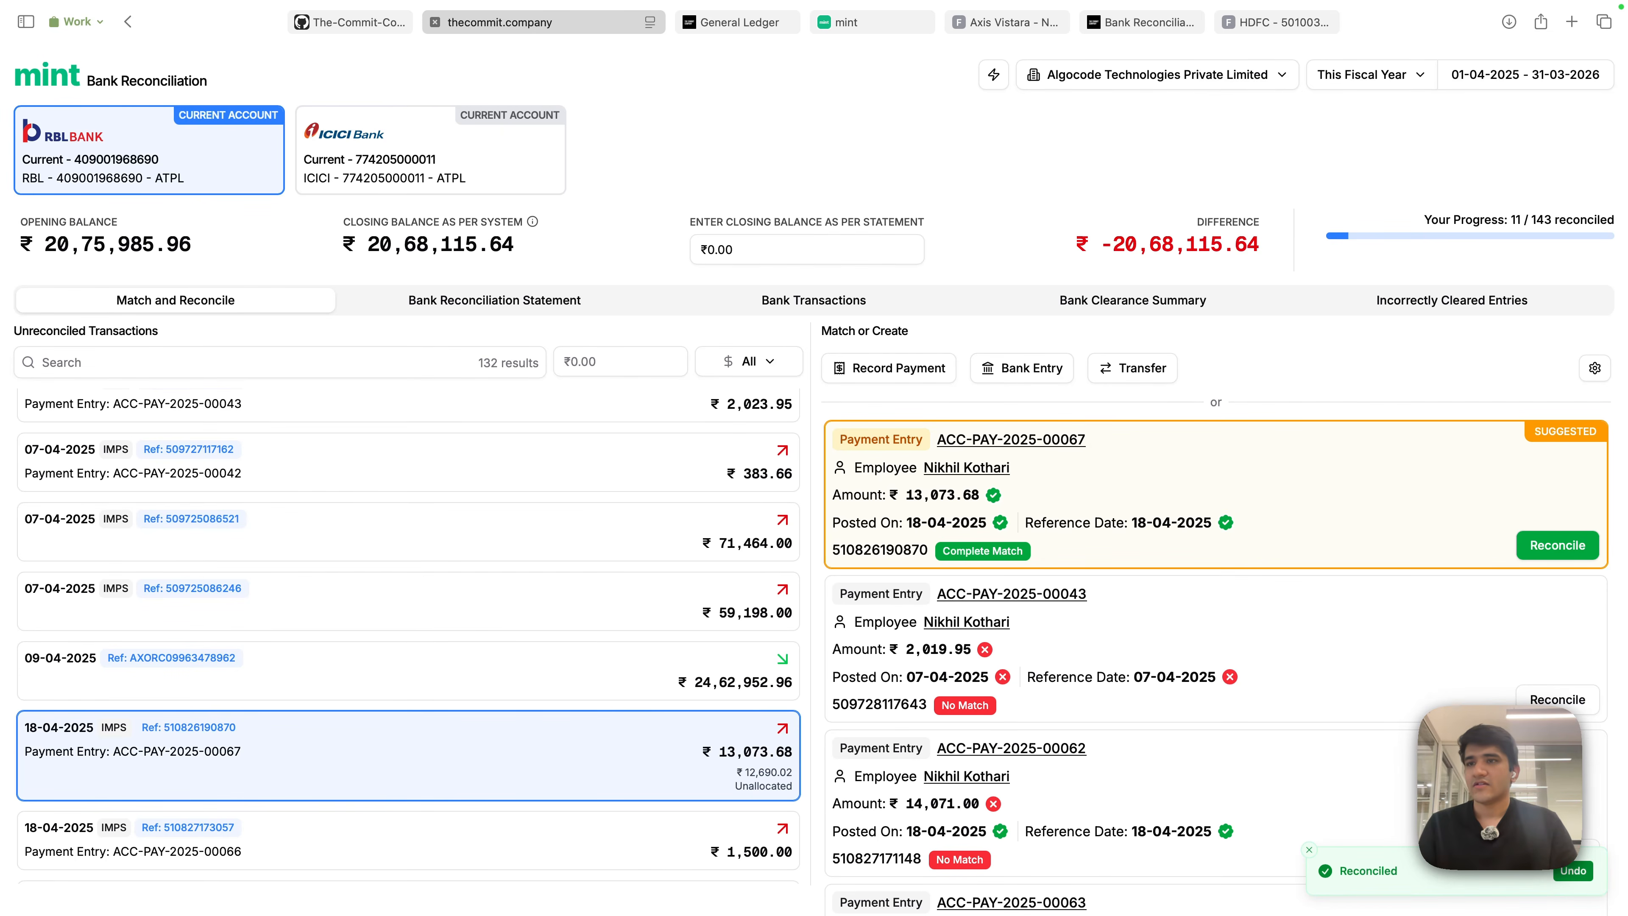
left_click(1573, 871)
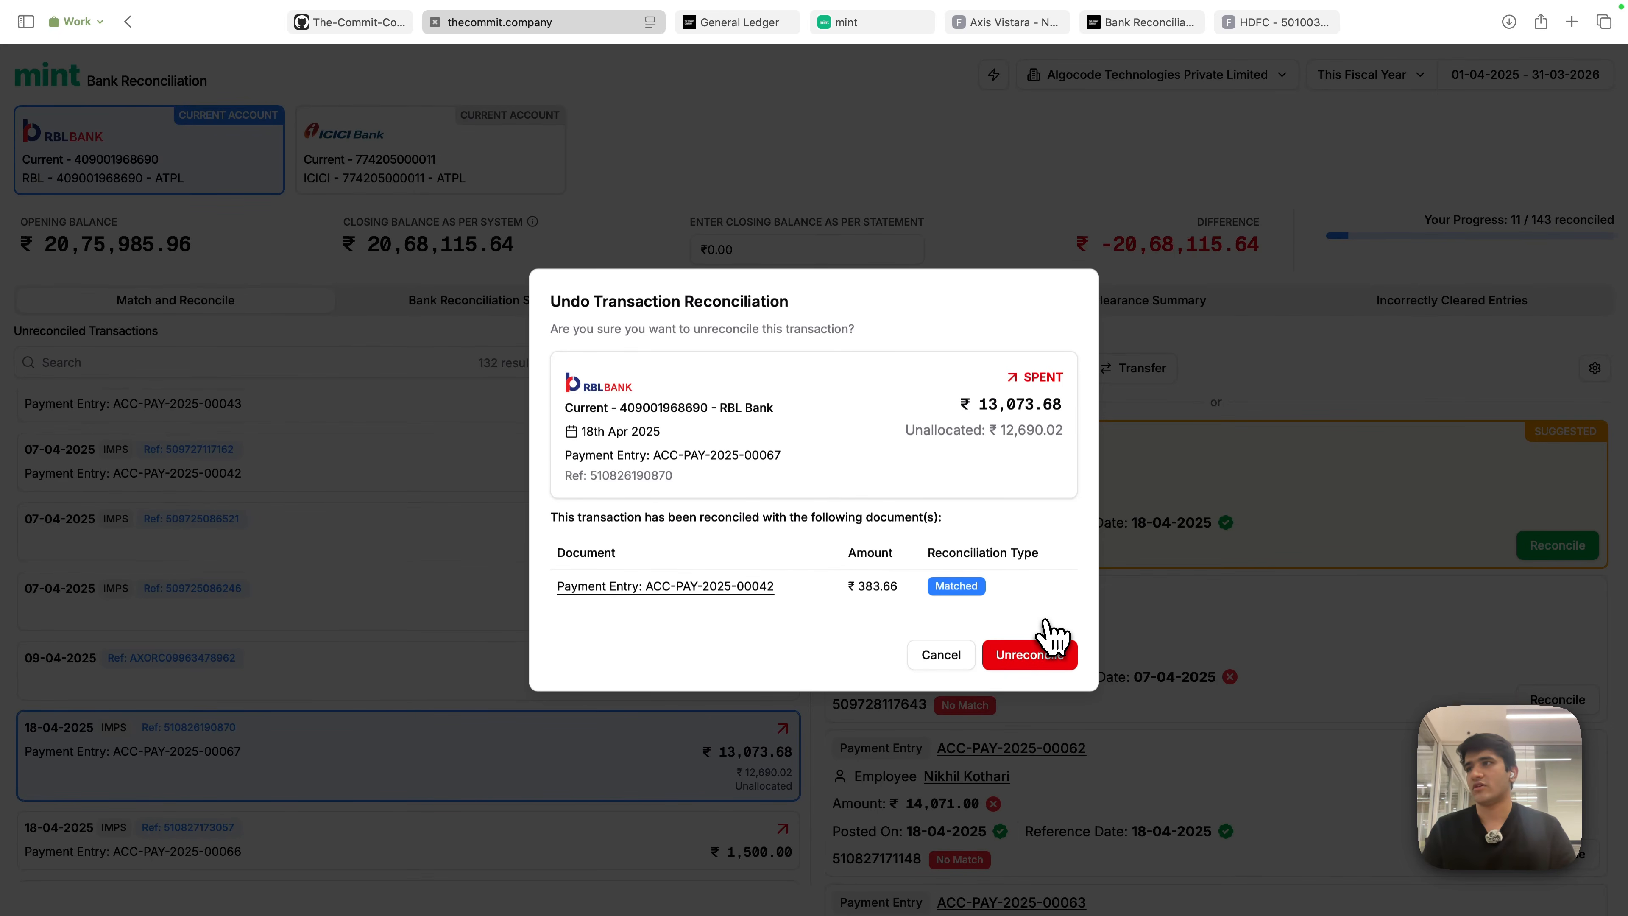
left_click_drag(564, 394, 943, 507)
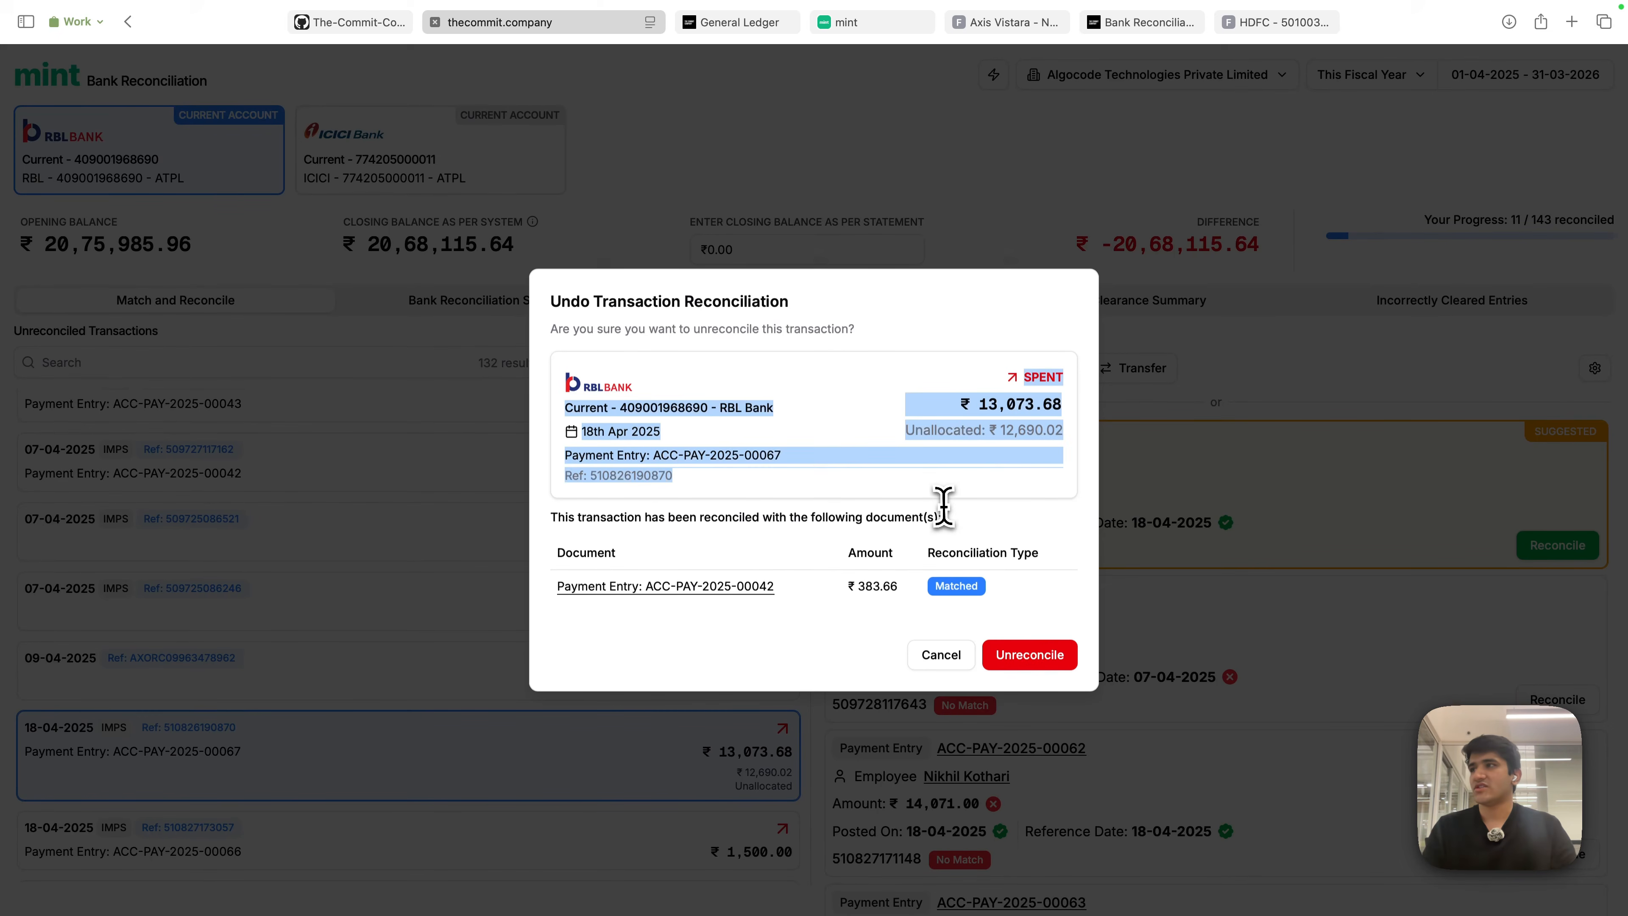
left_click(950, 503)
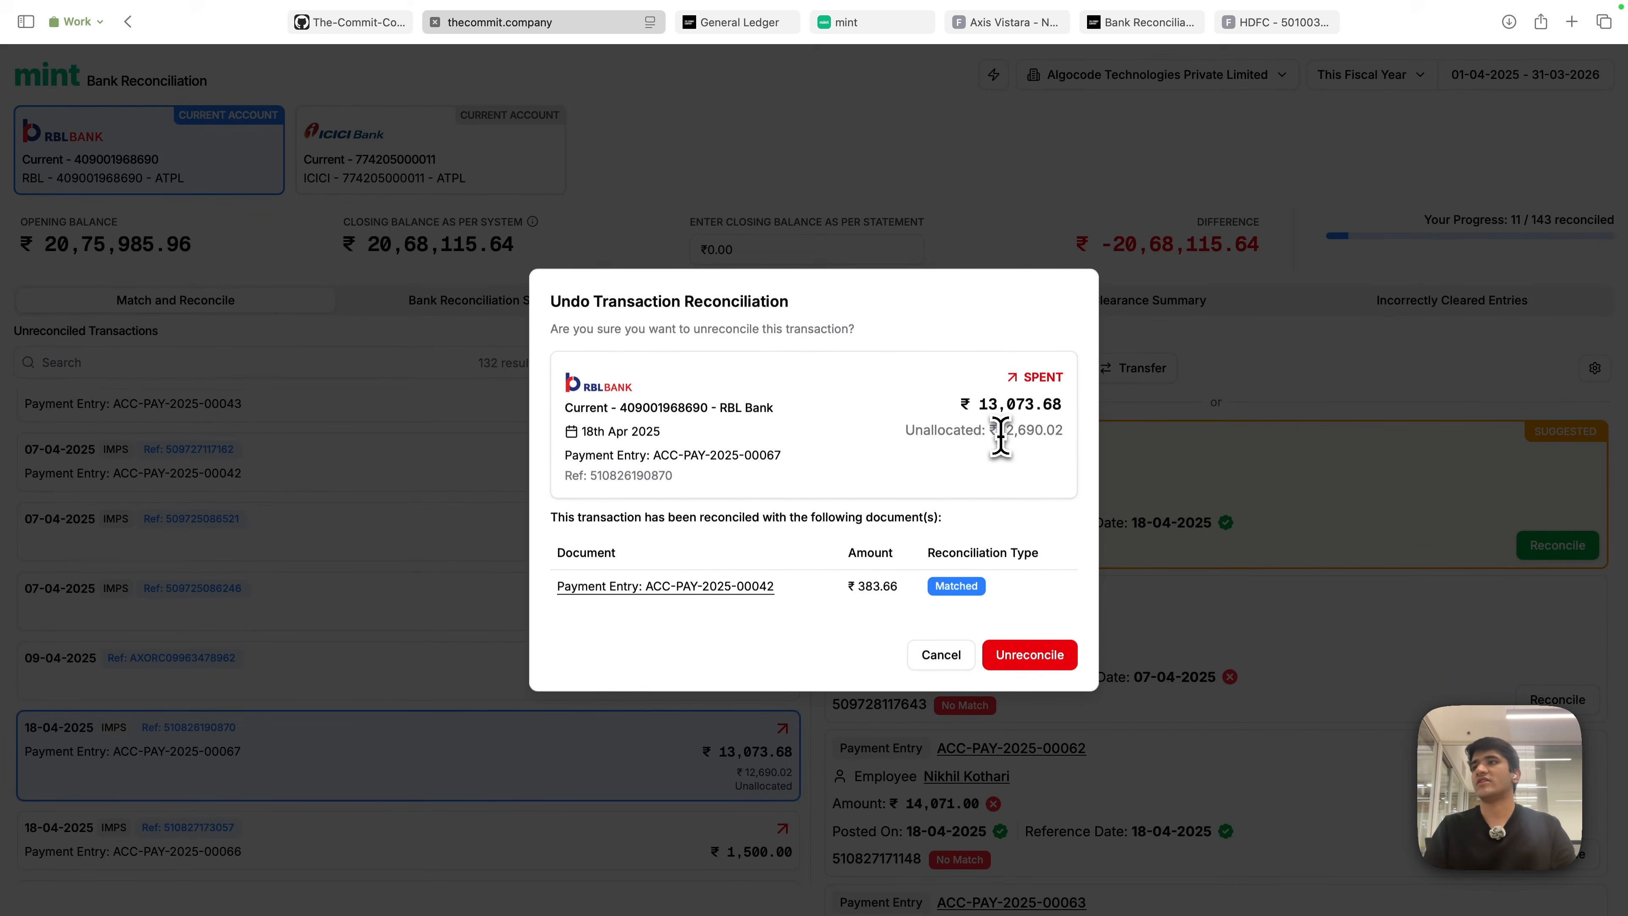
left_click_drag(995, 433, 1083, 436)
left_click(1053, 487)
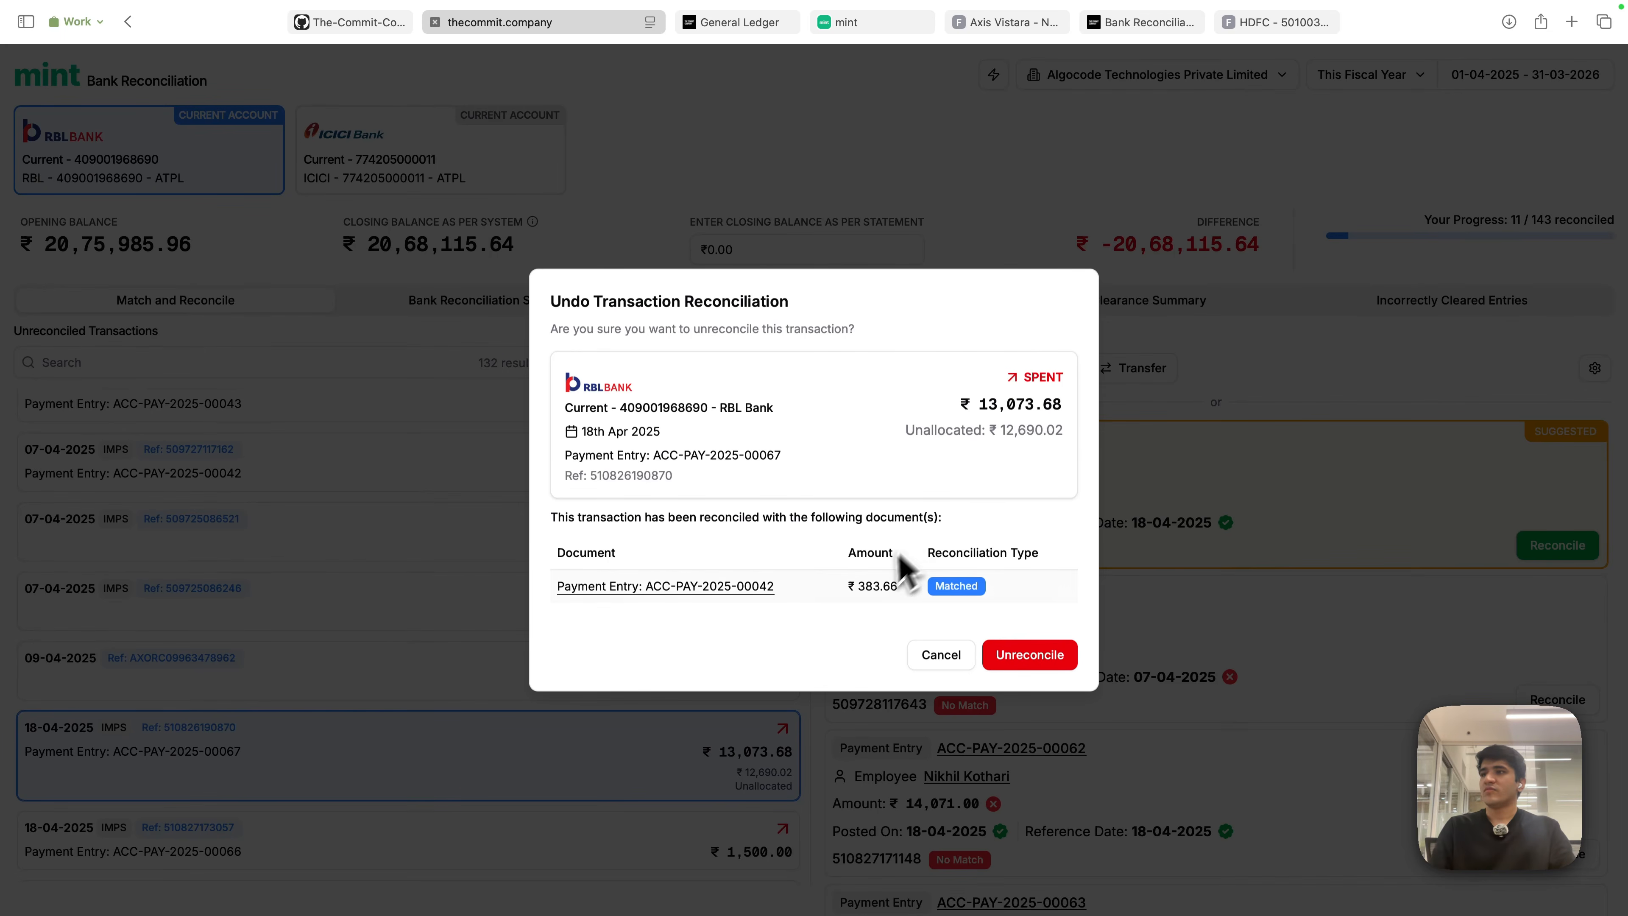
left_click_drag(858, 590, 898, 595)
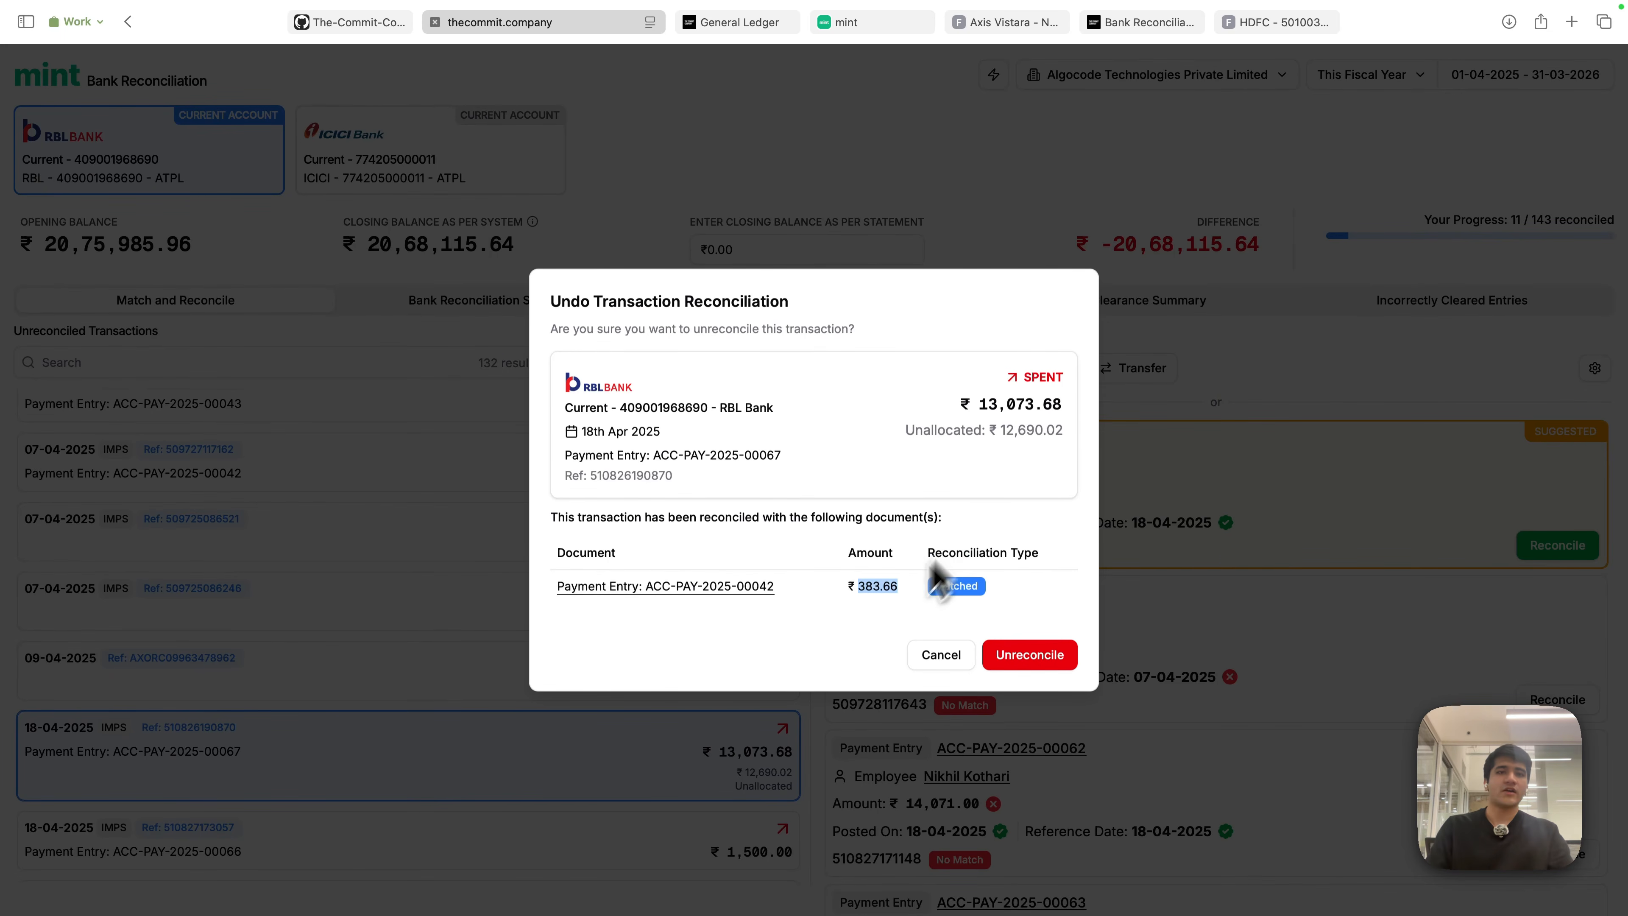
left_click(683, 633)
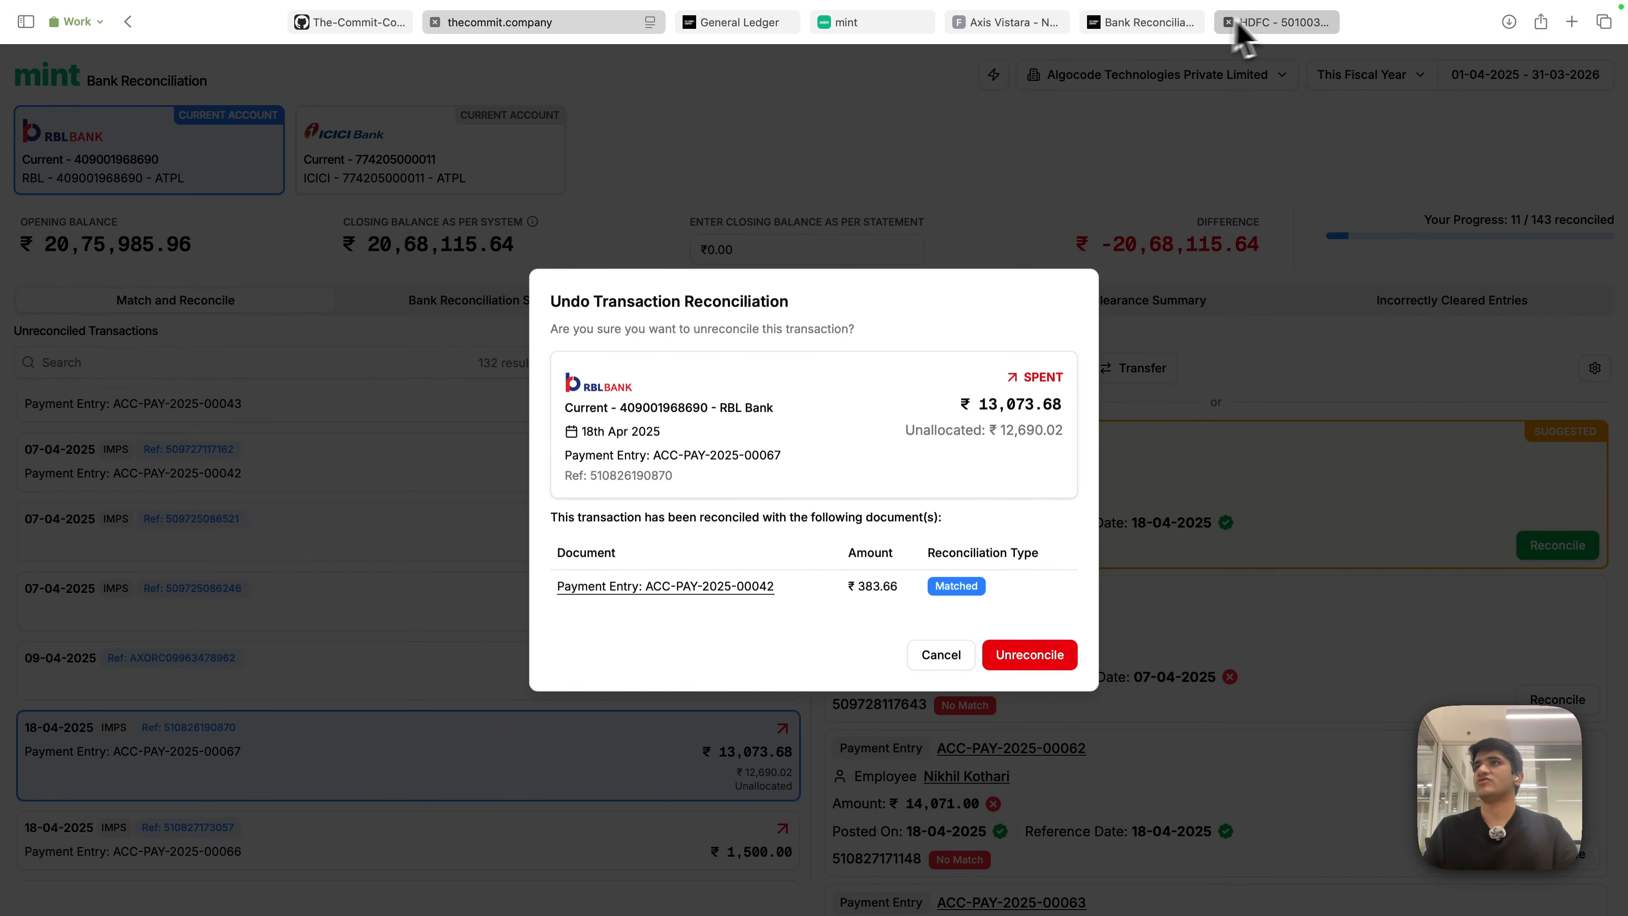
- View HDFC bank transaction ACC-BTN-2024-00215 in ERPNext, then unreconcile the ₹383.66 RBL match in Mint
left_click(1019, 23)
left_click(1093, 63)
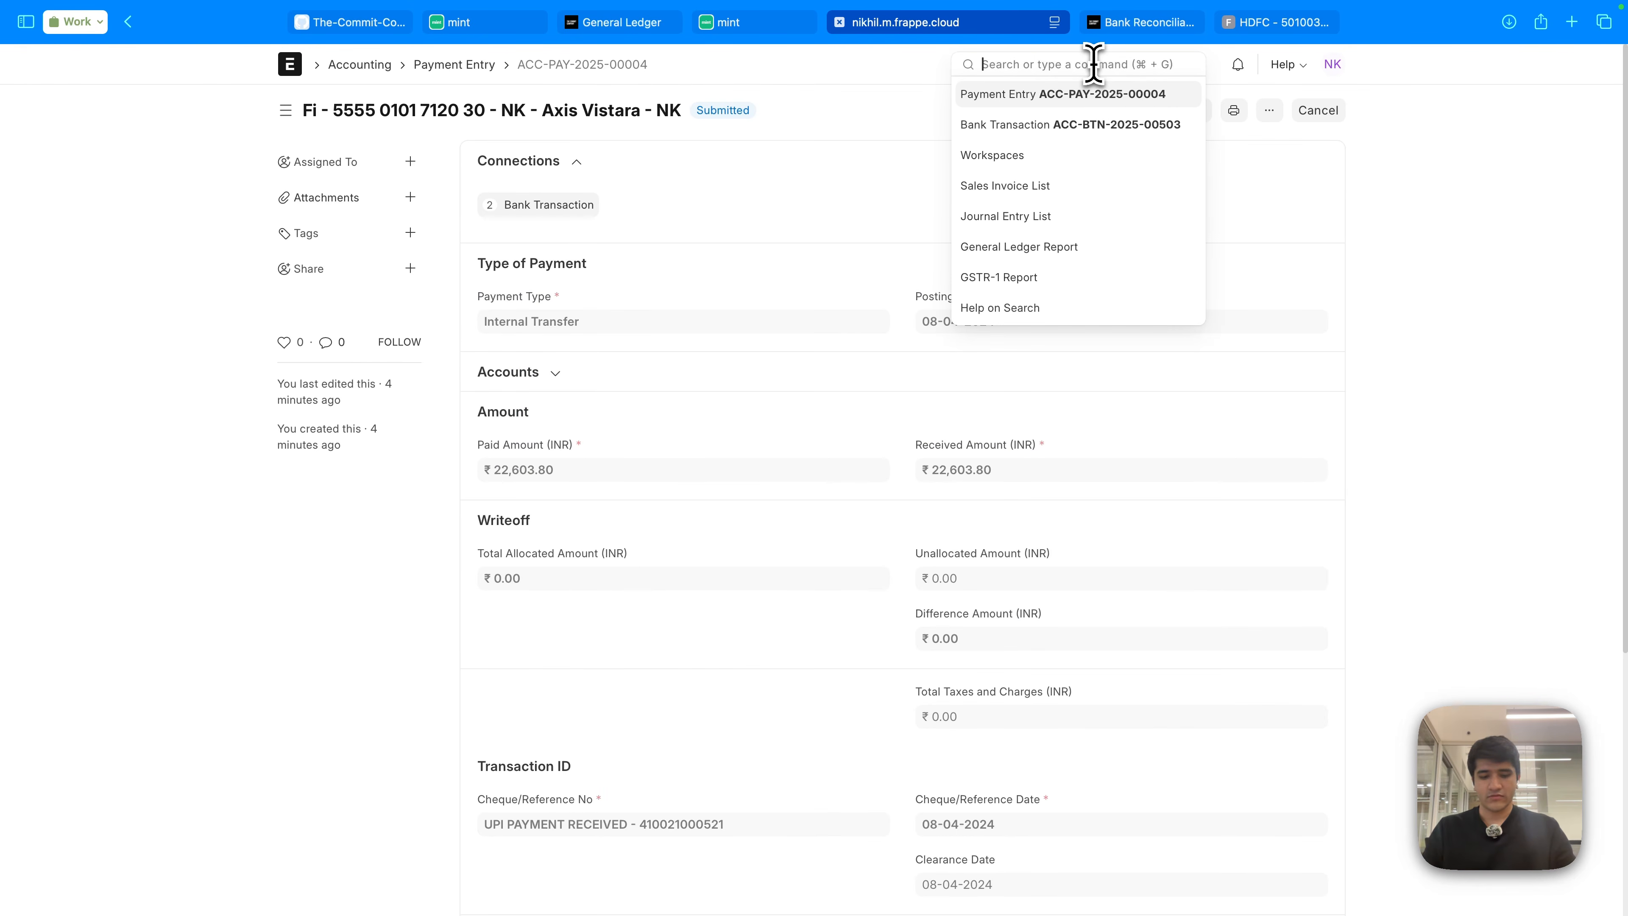
type("bank tra")
key("Return")
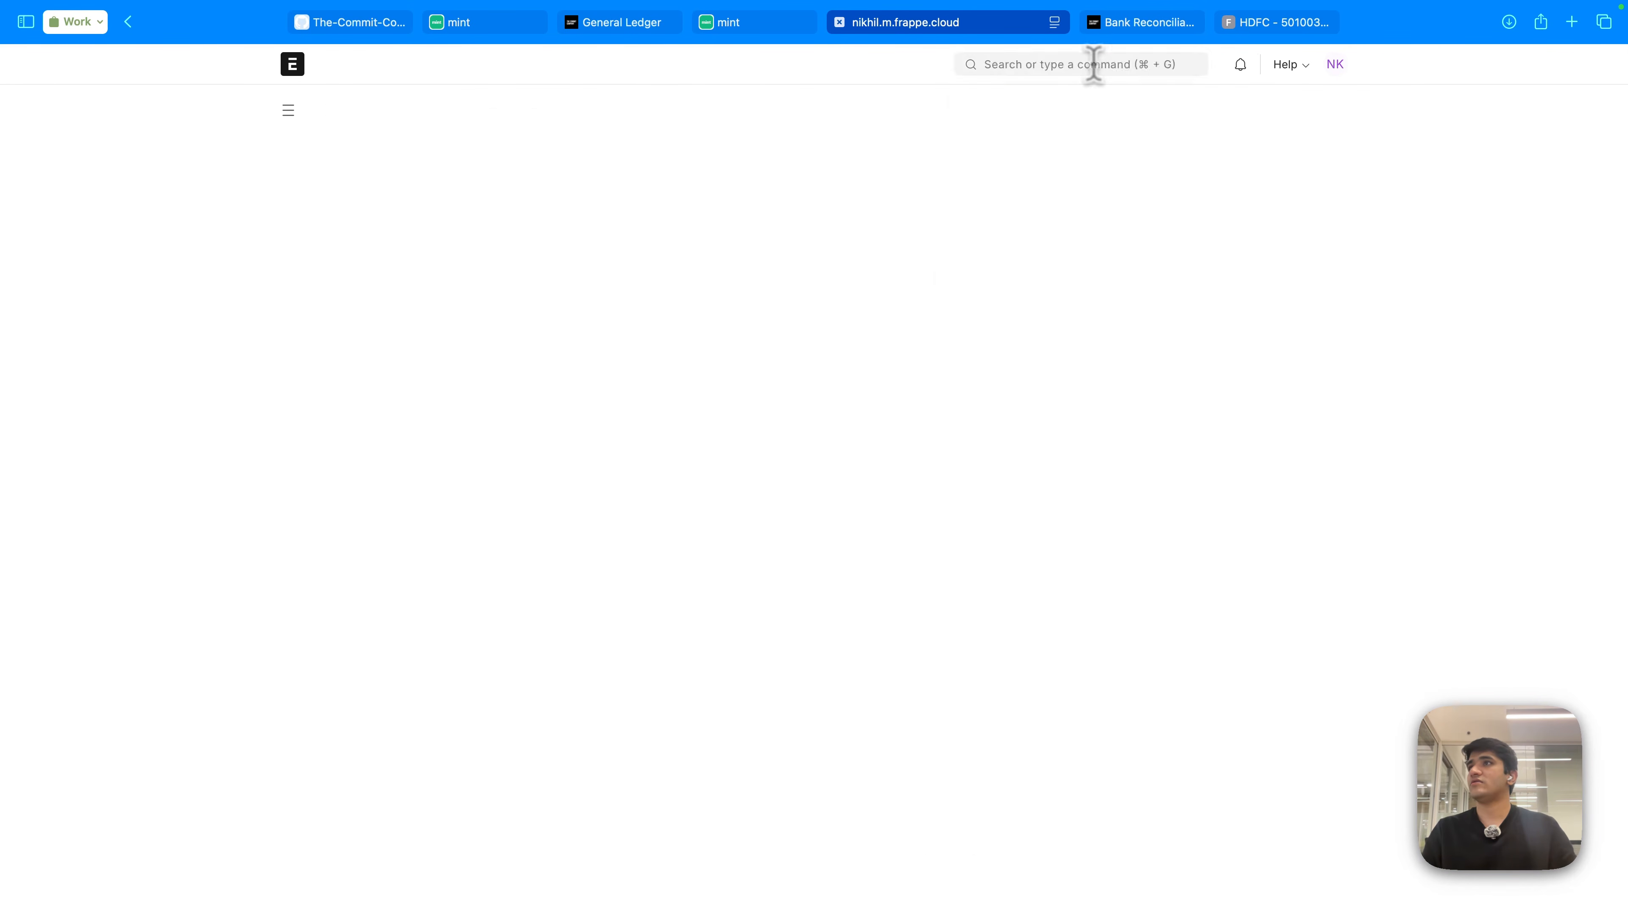
left_click(593, 267)
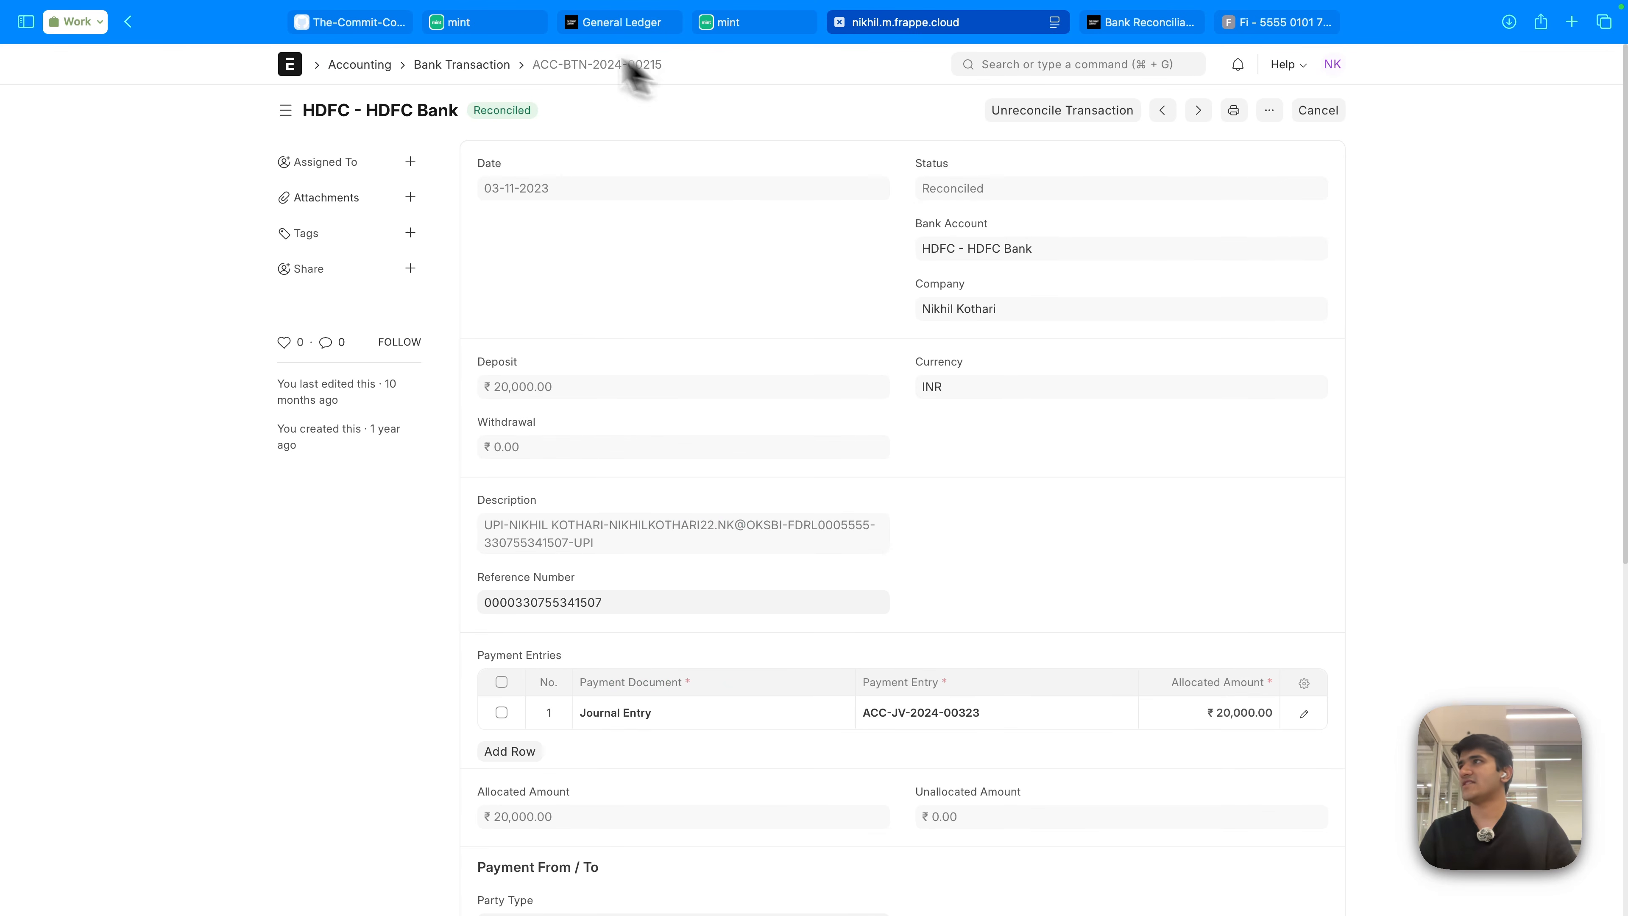
left_click(520, 26)
left_click(1051, 661)
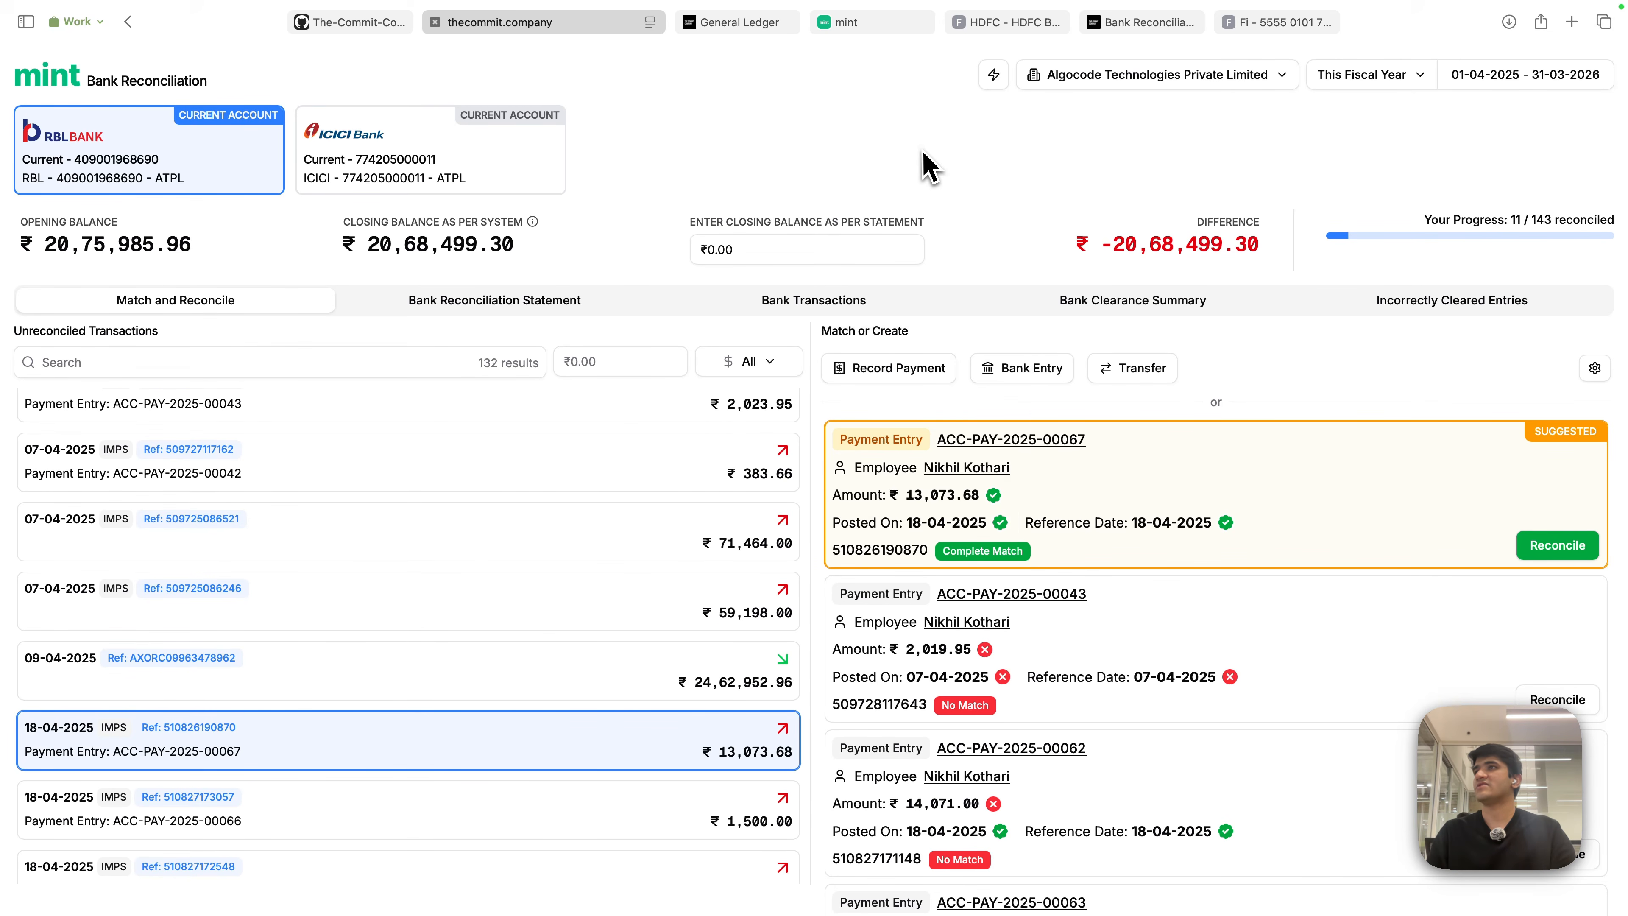
- Record the ₹23,568.24 Courtyard charge as a payment to Asia Pacific Marbles, then choose Undo
left_click(846, 23)
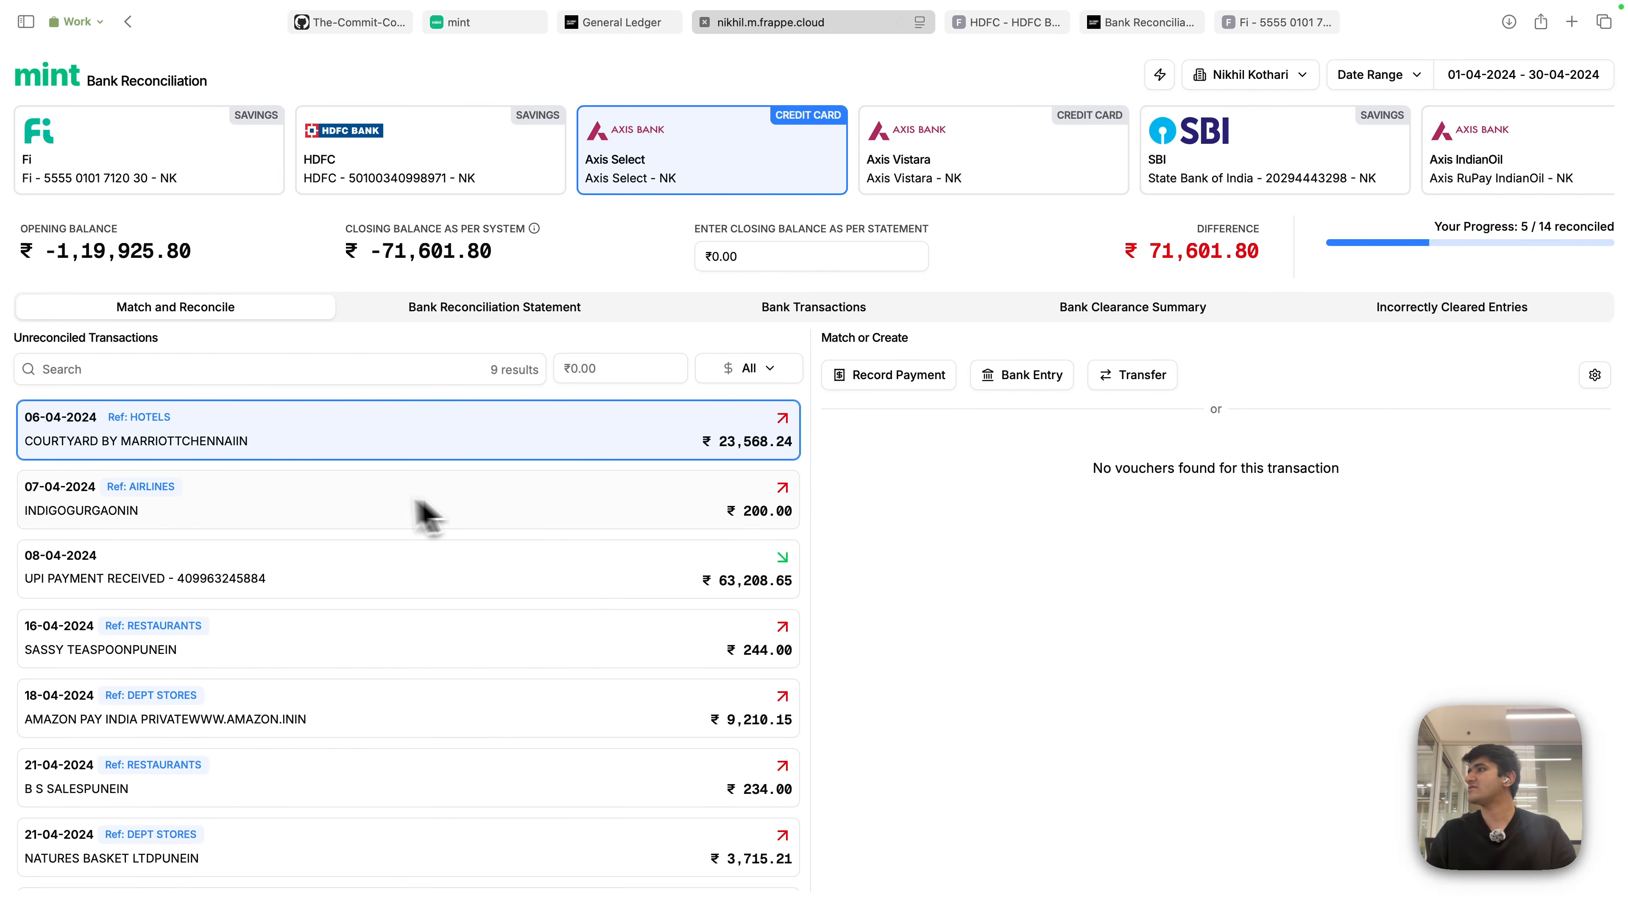
left_click(925, 385)
left_click(1103, 277)
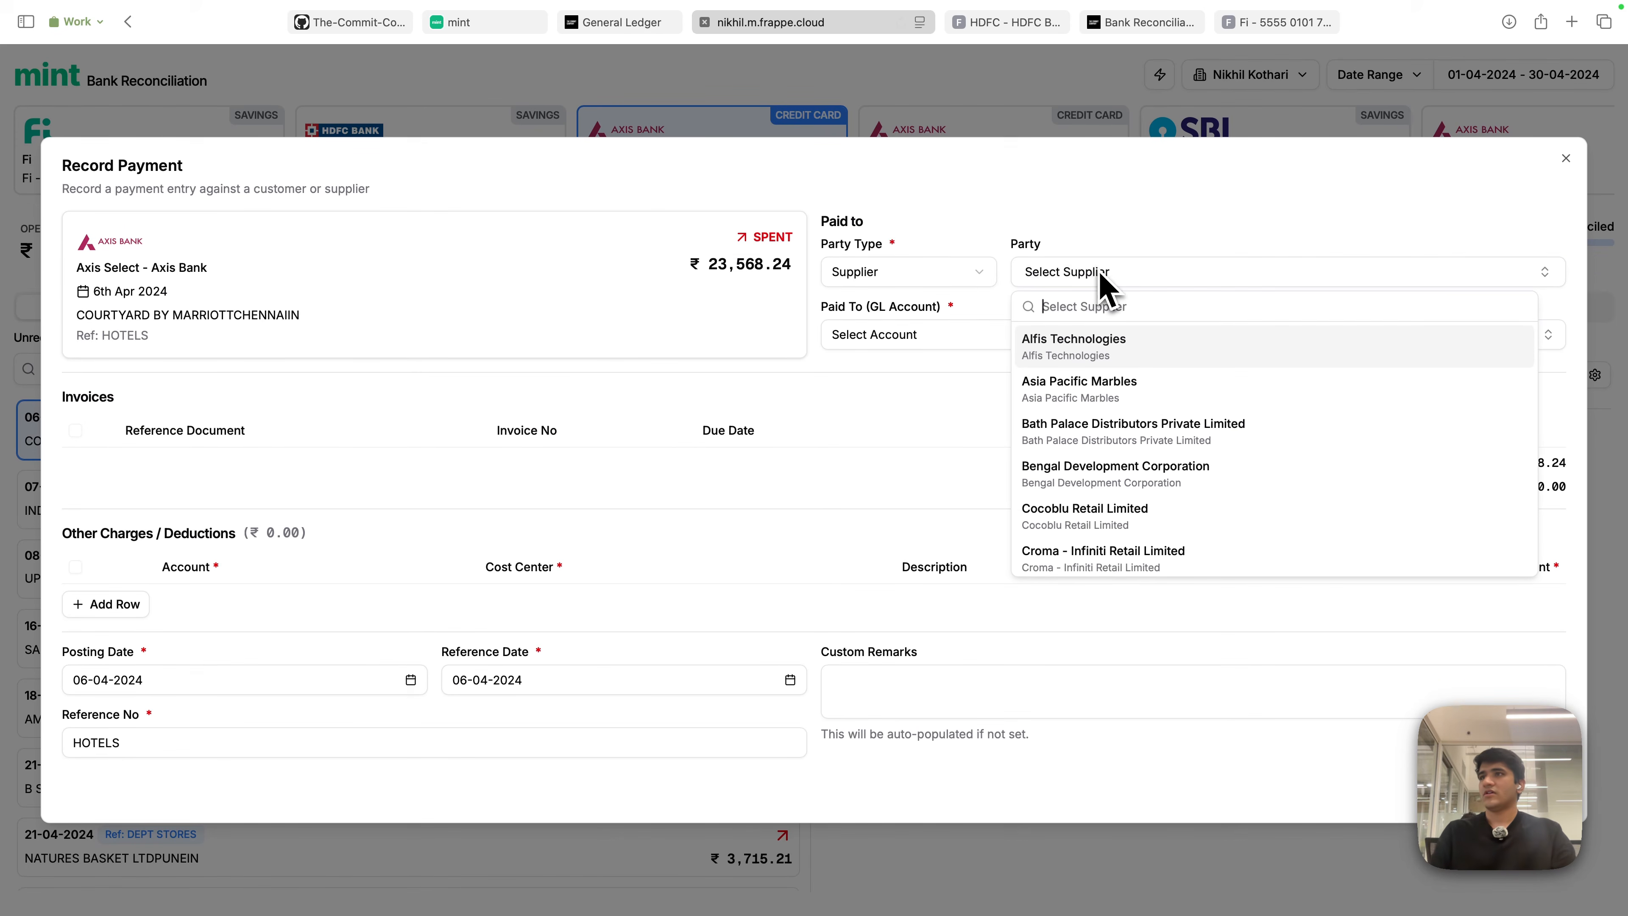
left_click(1089, 388)
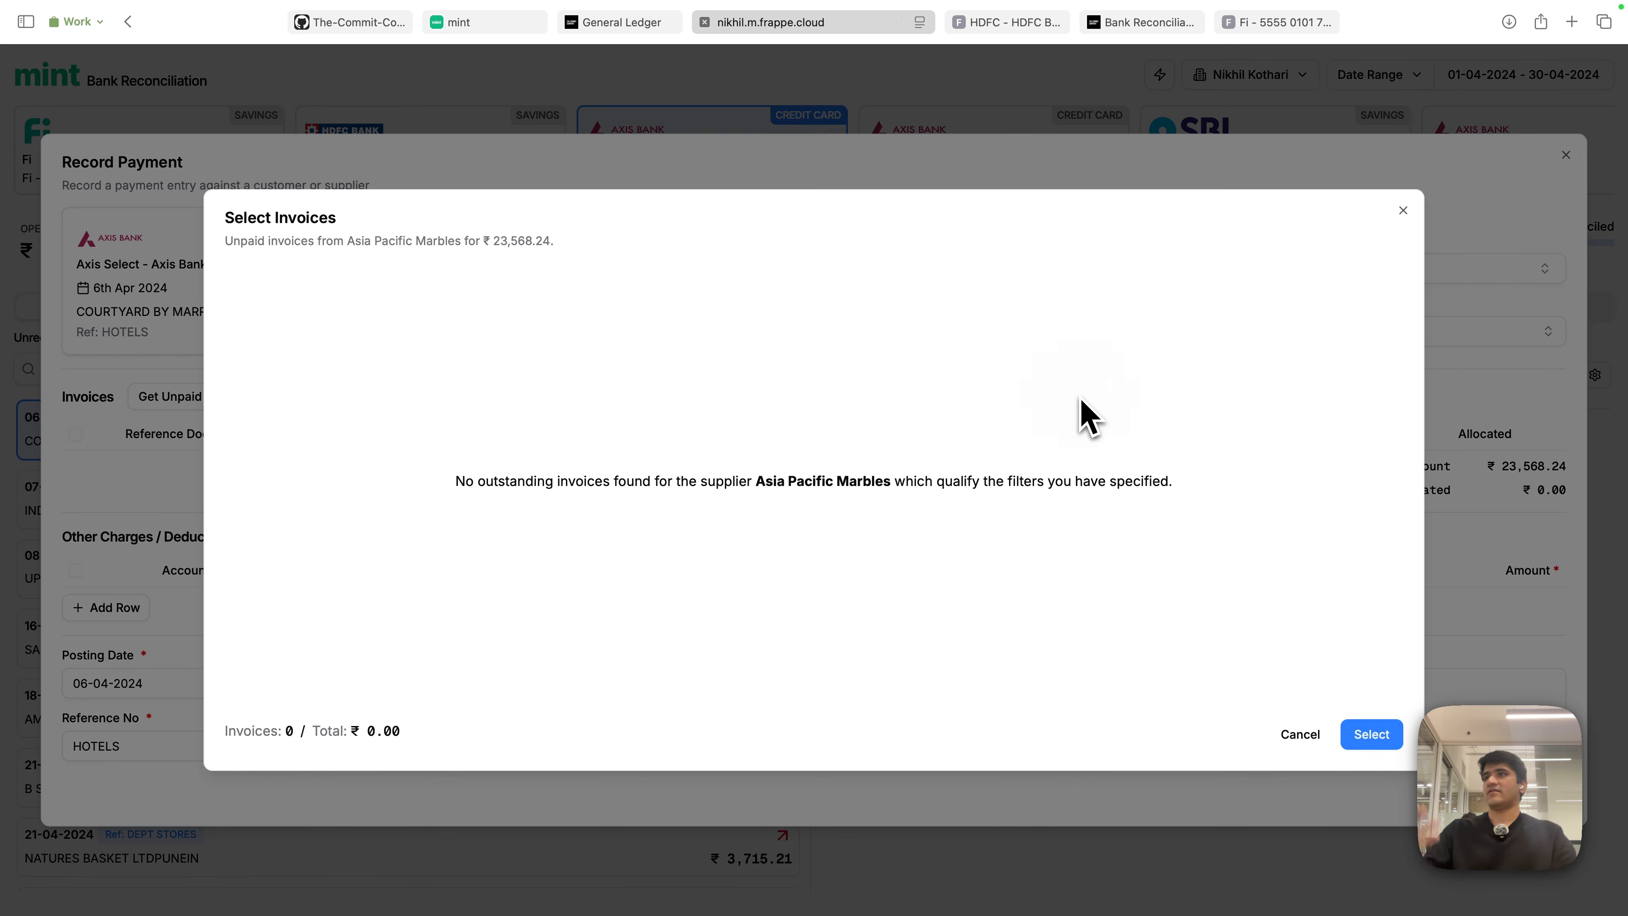
left_click(1403, 212)
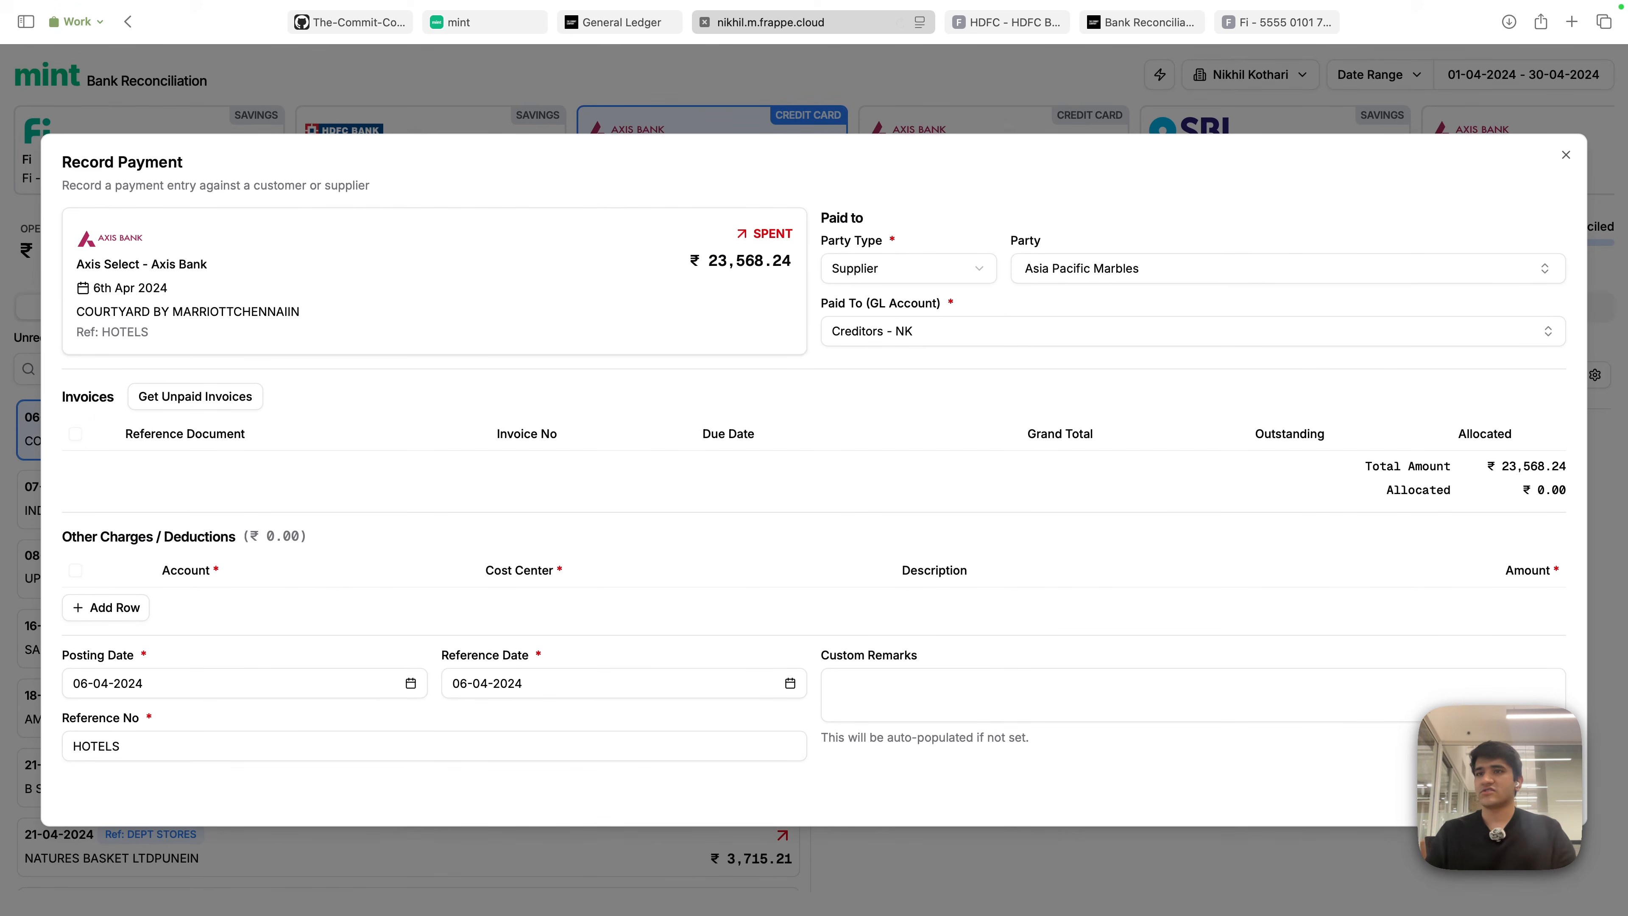
key("super+s")
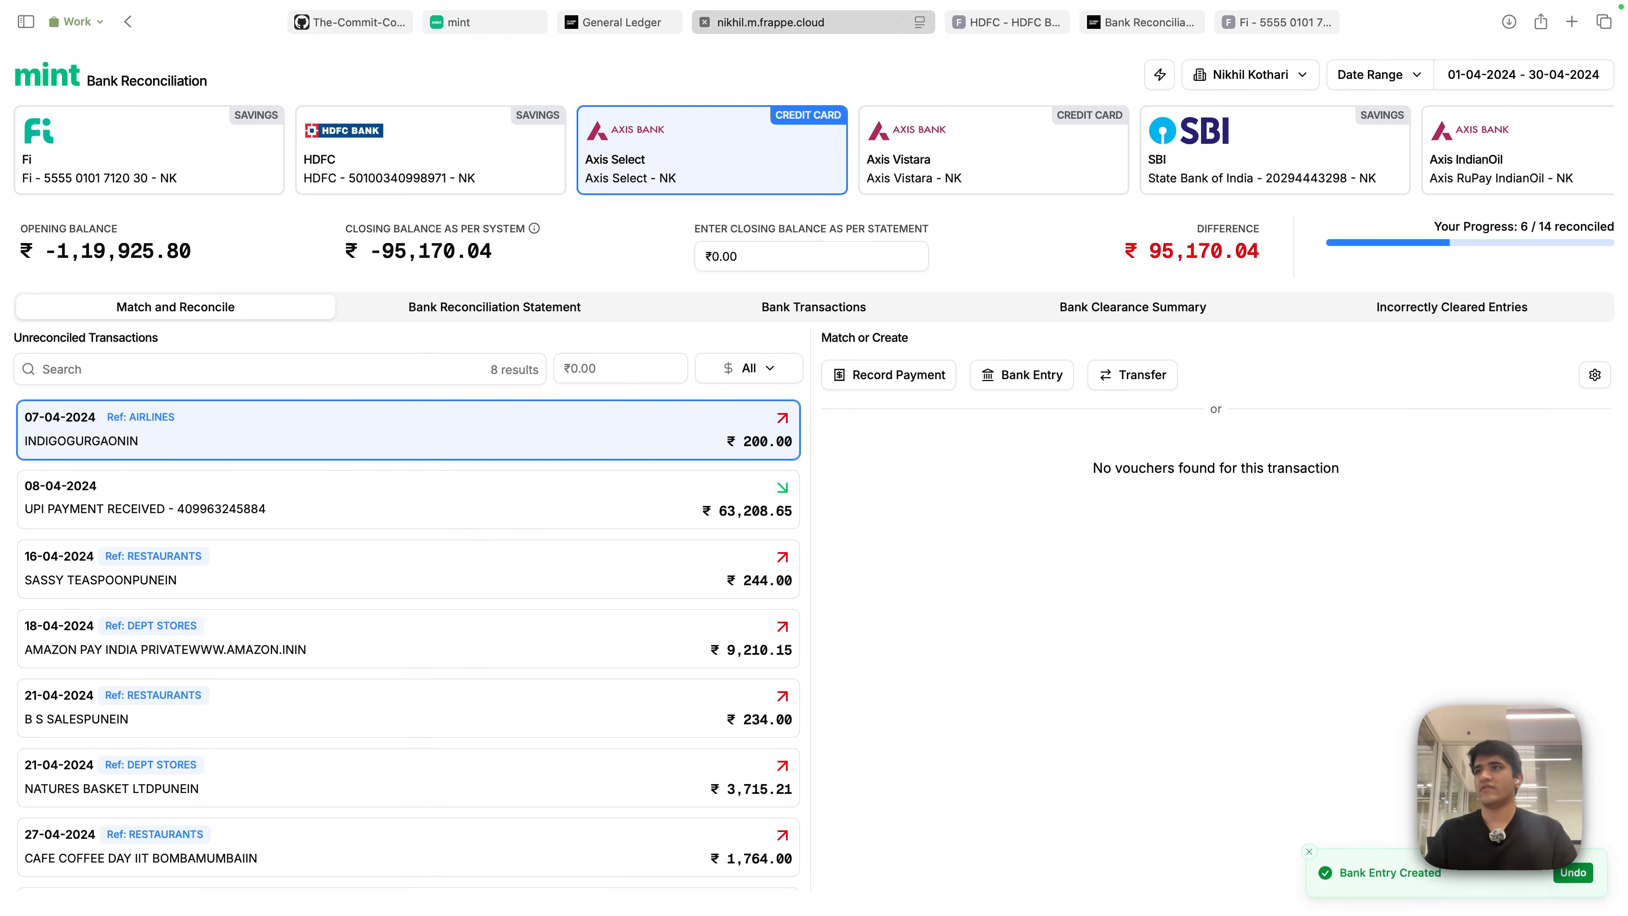
left_click(1574, 871)
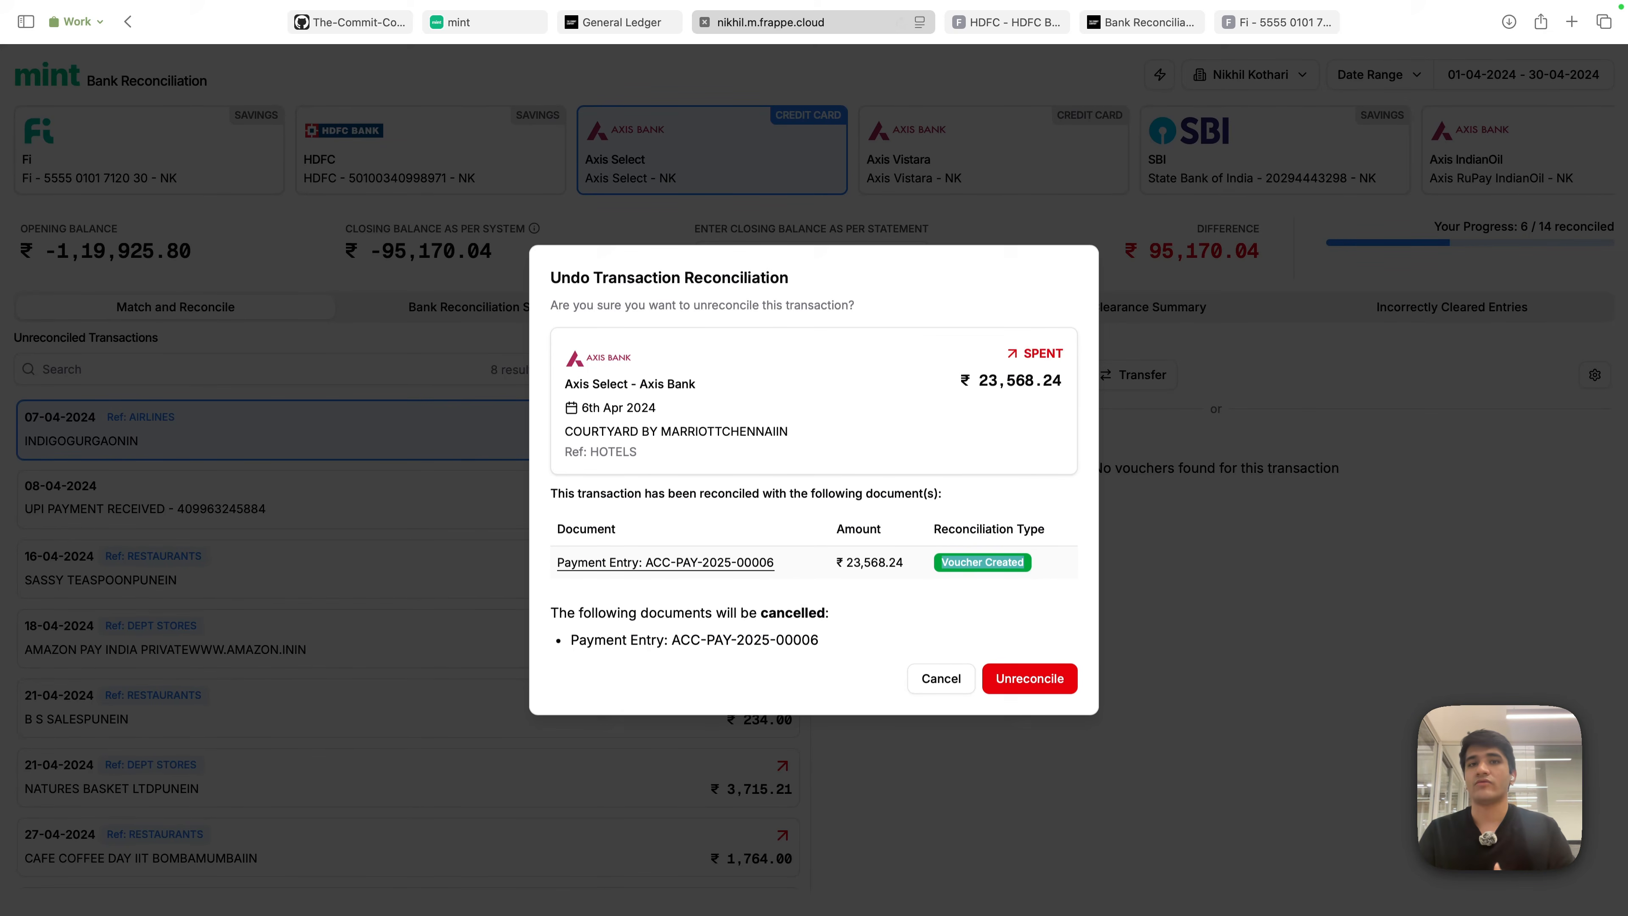
left_click(718, 564)
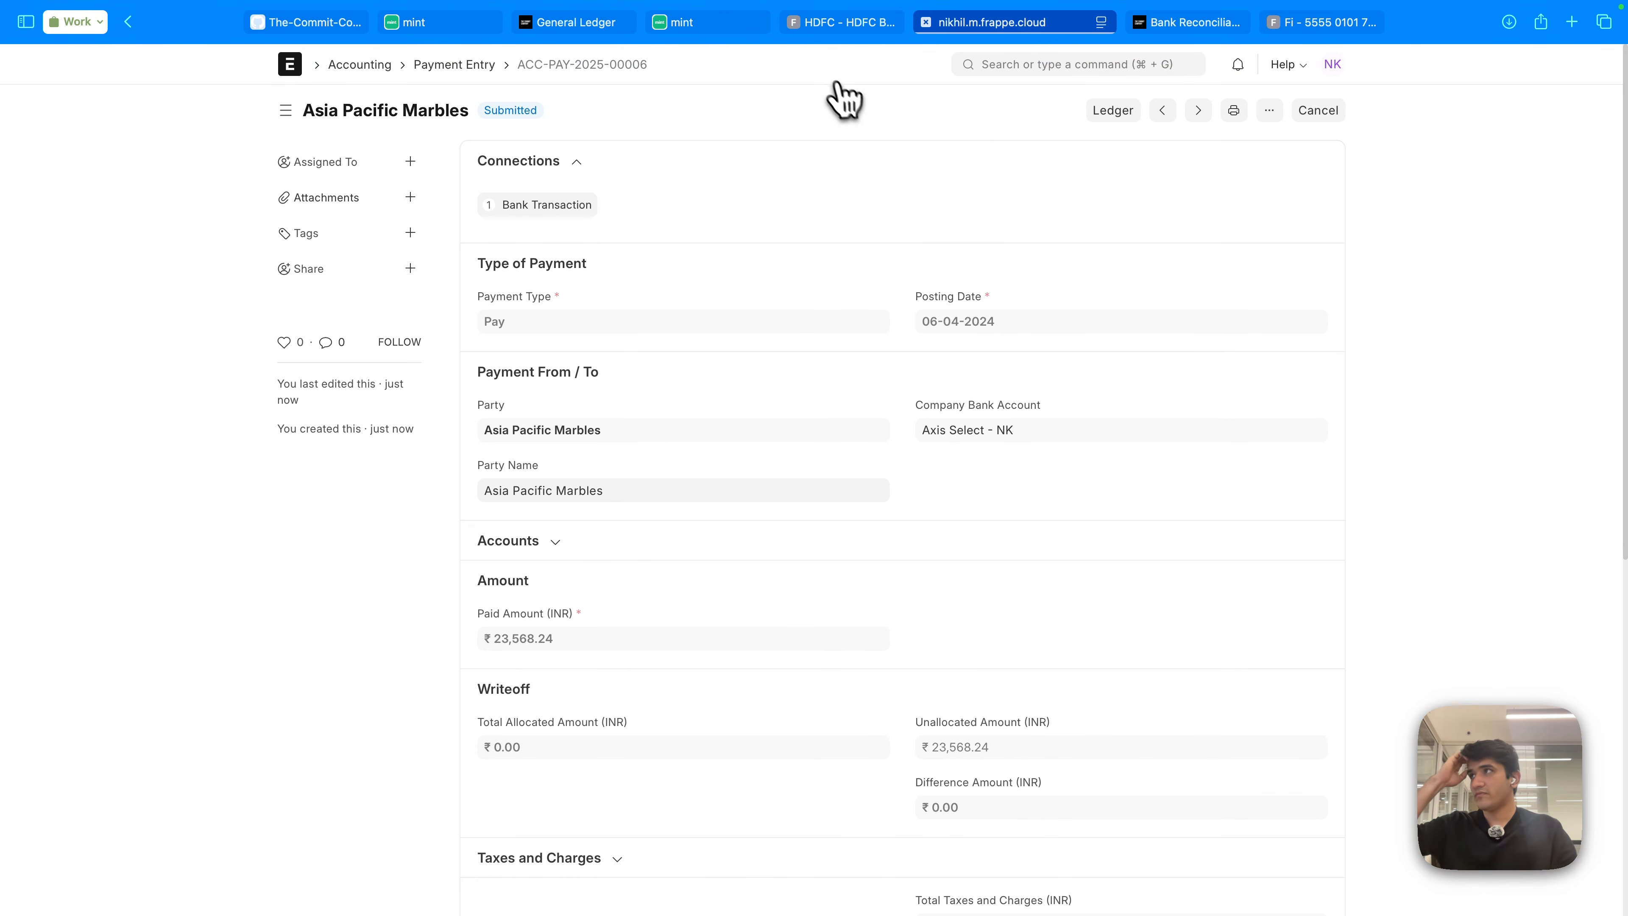
scroll(774, 531, "down", 10)
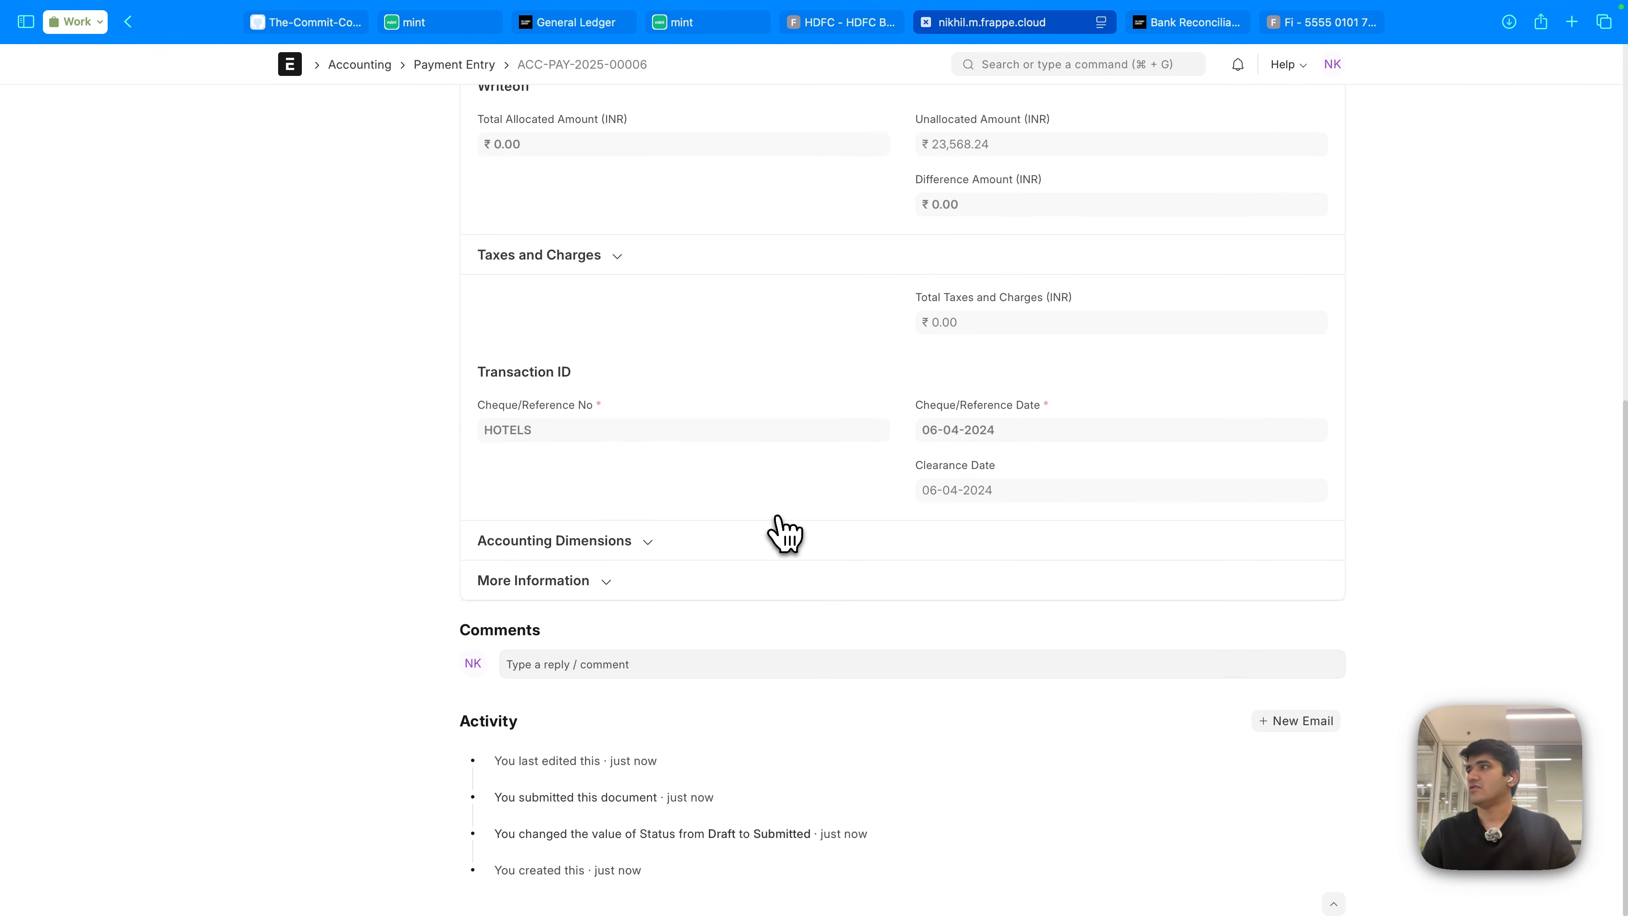
scroll(774, 530, "up", 10)
scroll(938, 556, "down", 10)
scroll(948, 534, "up", 10)
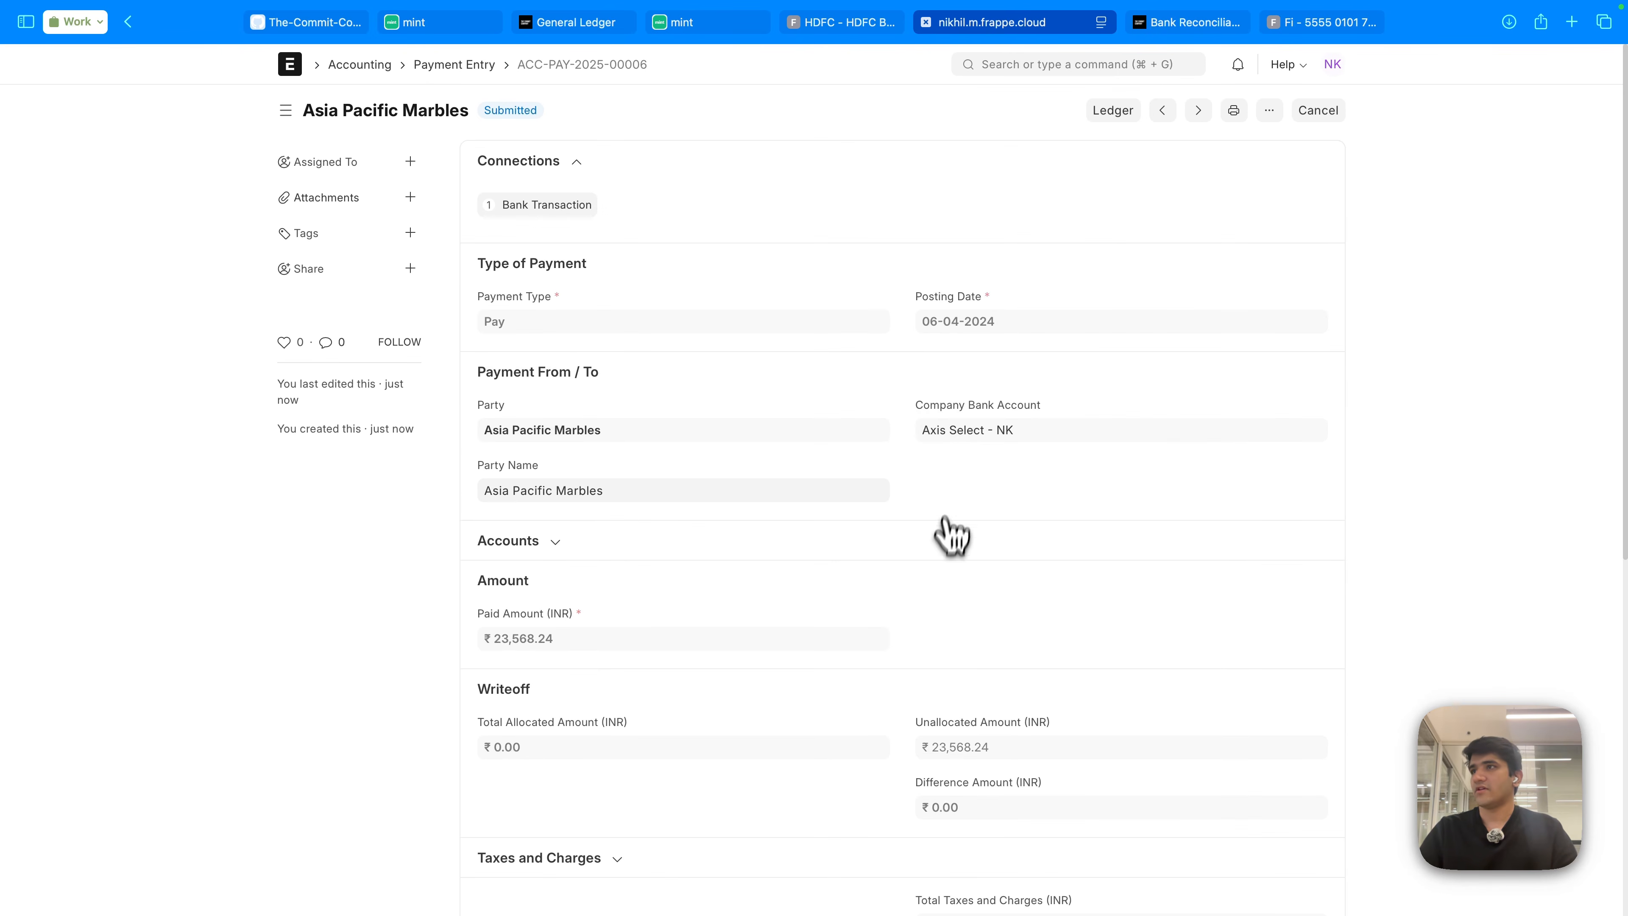
left_click(737, 25)
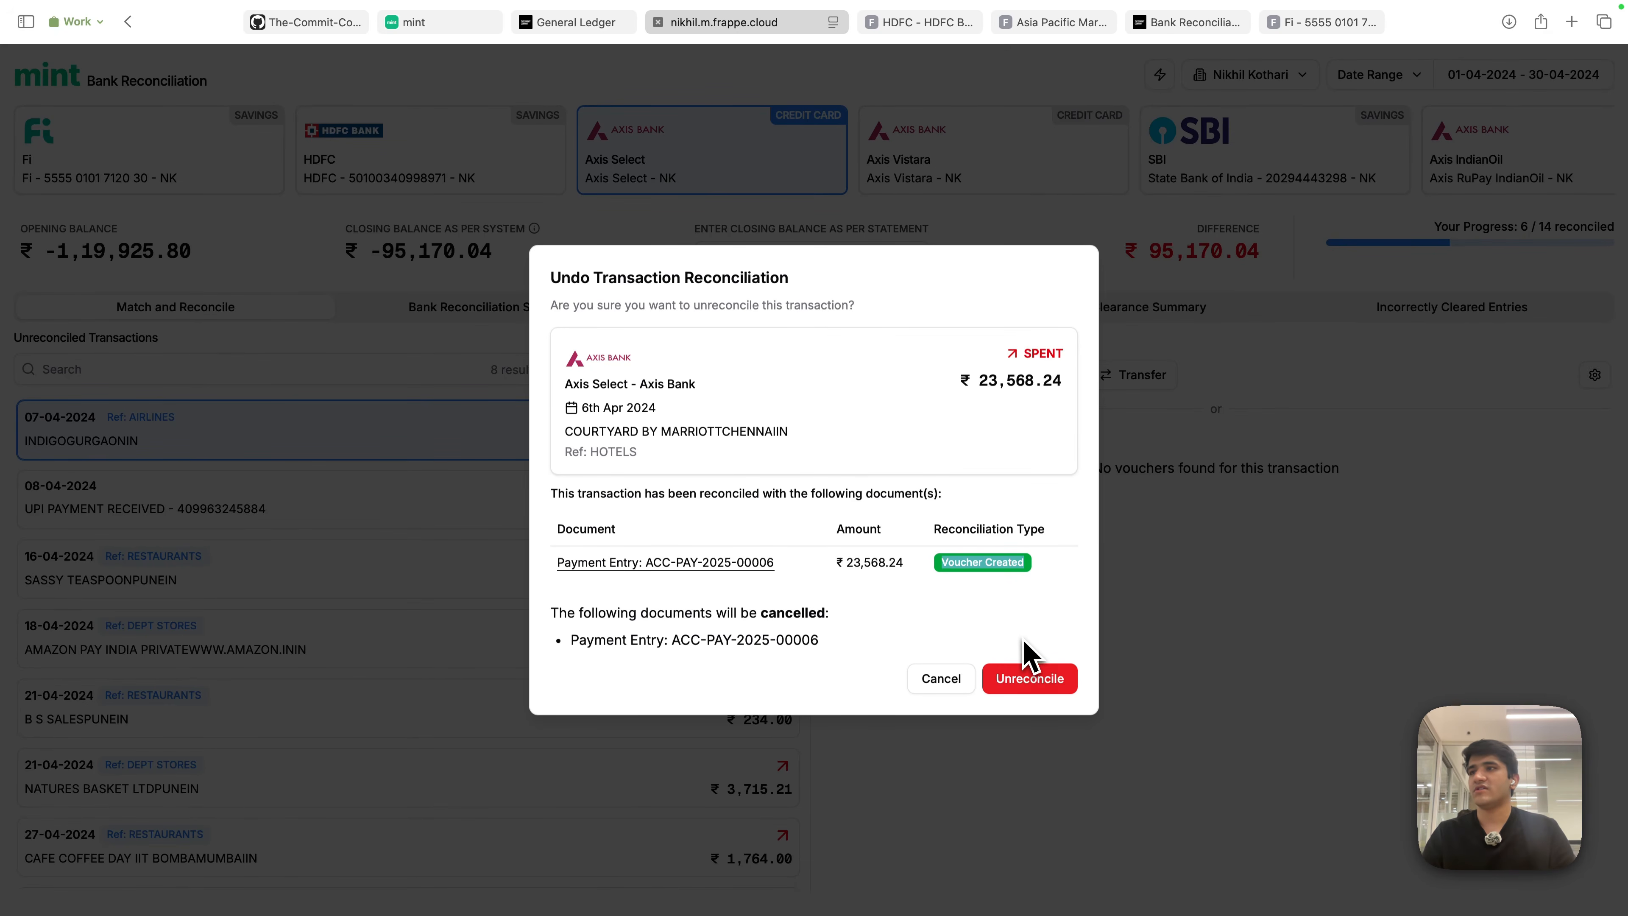
- Cancel the undo prompt, keeping the Courtyard payment reconciled, and list all Axis Select bank transactions
left_click(1028, 669)
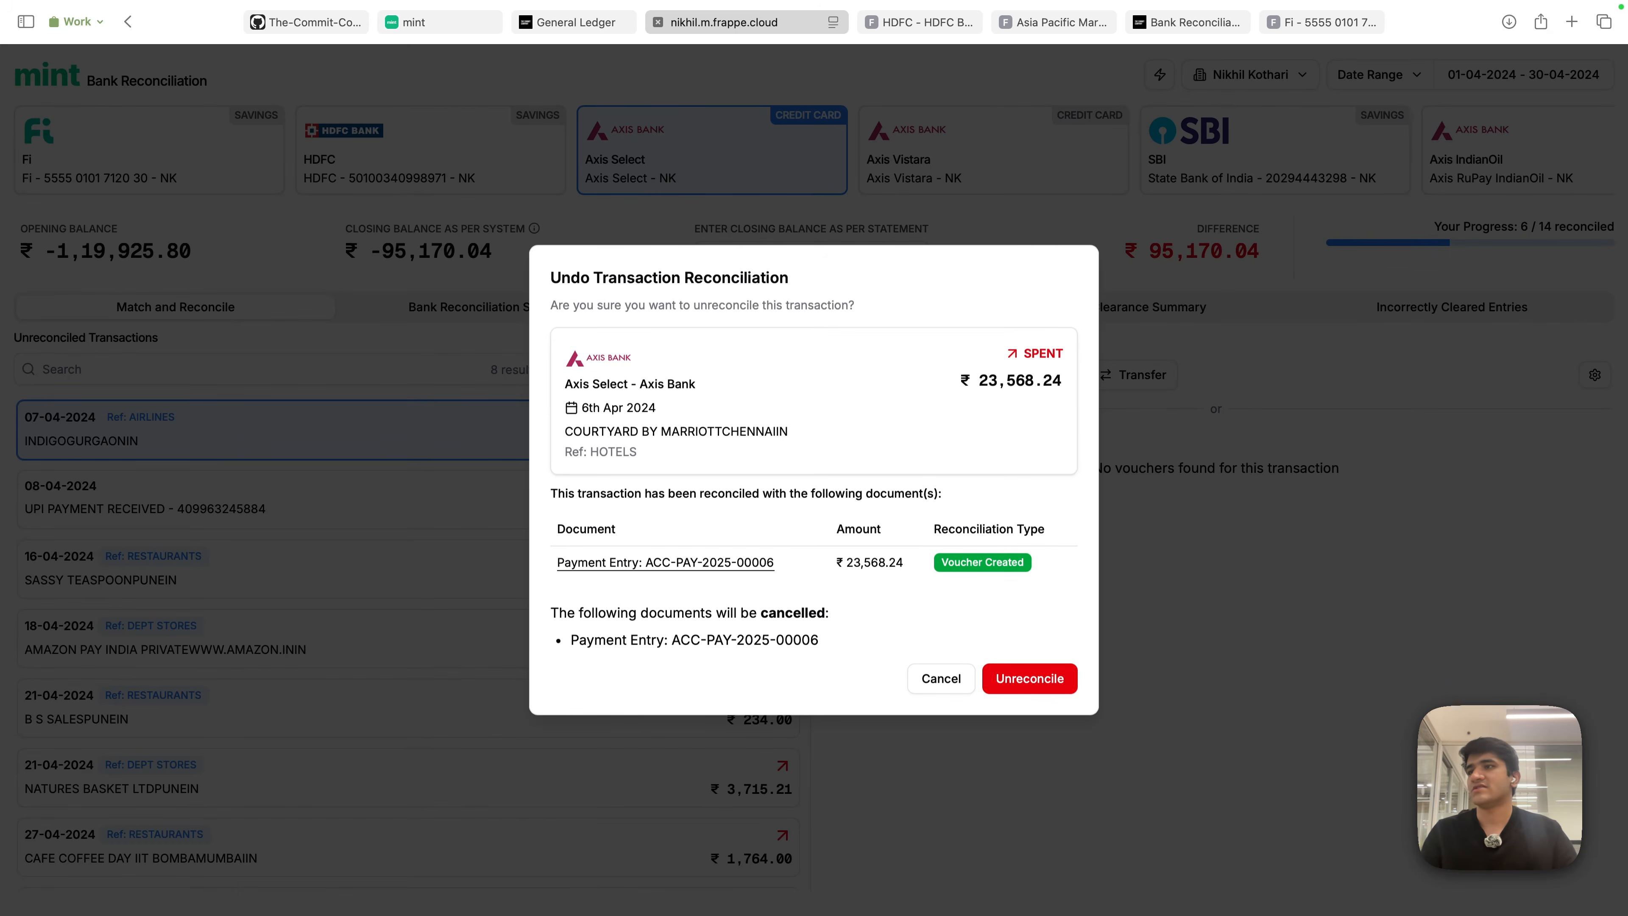
left_click(954, 682)
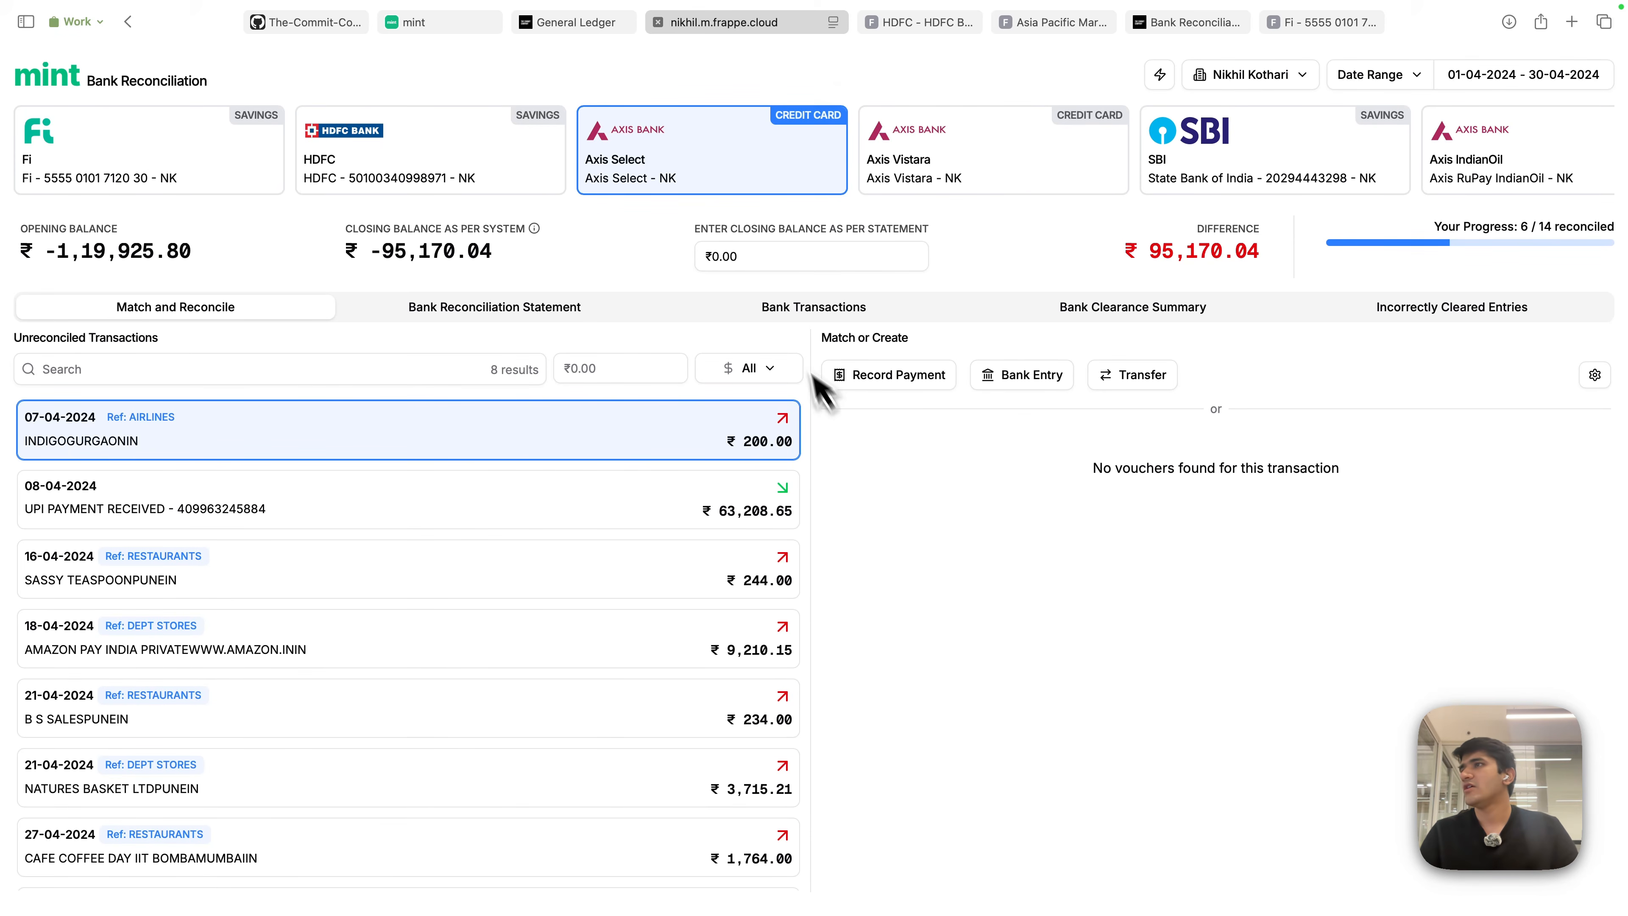
left_click(810, 316)
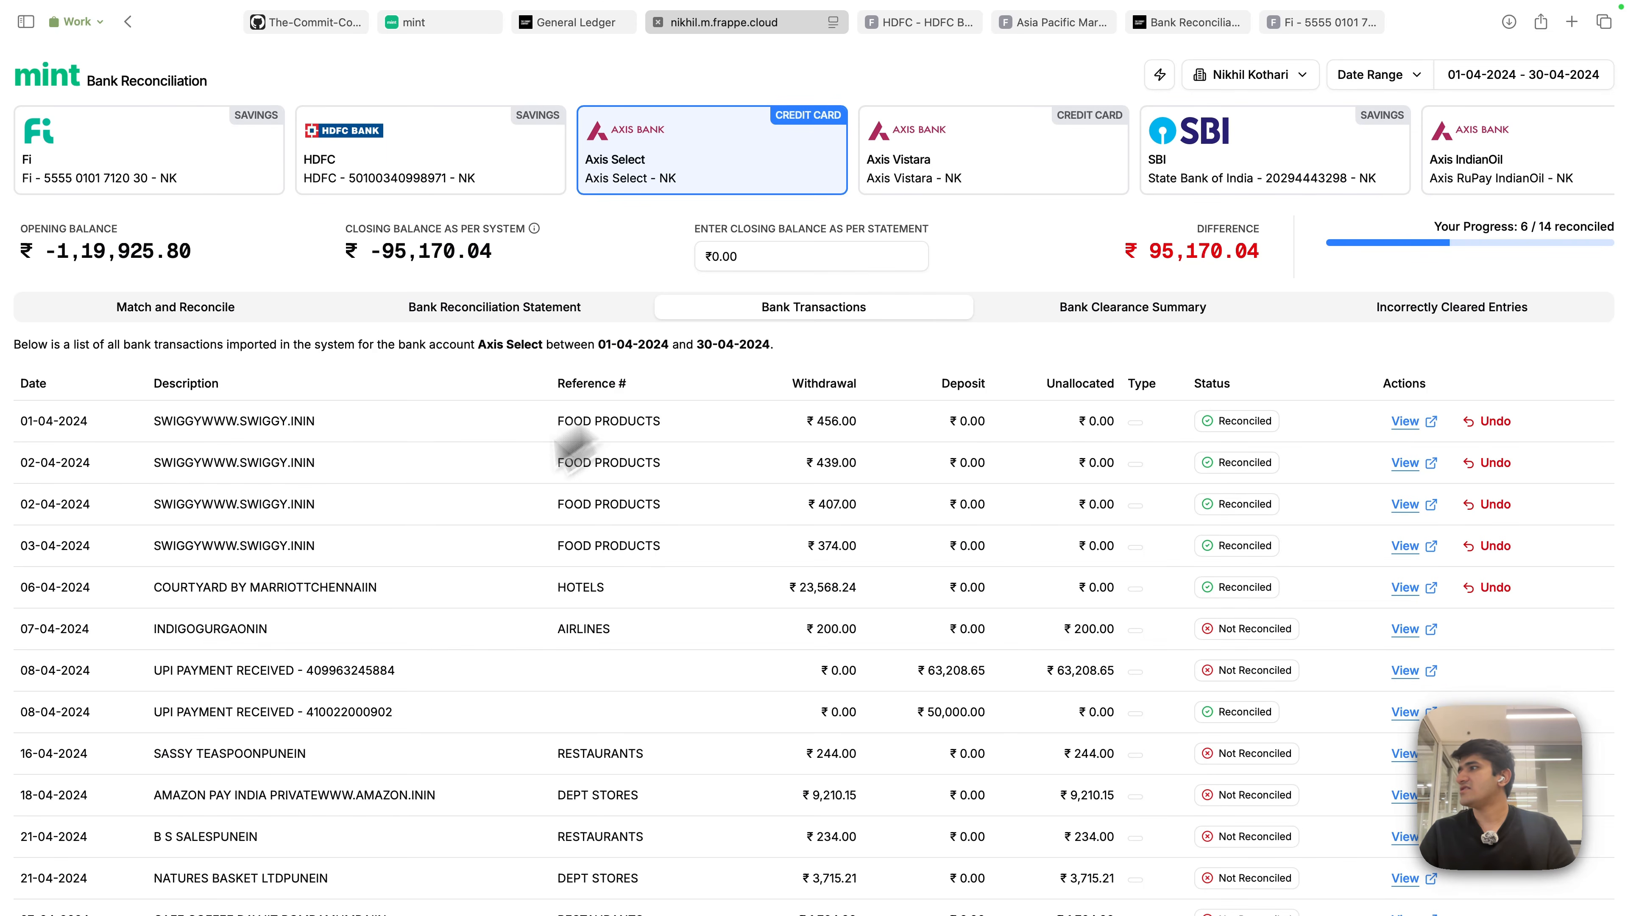
- Unreconcile the 06-04-2024 Courtyard row and confirm payment ACC-PAY-2025-00006 shows as cancelled
scroll(424, 711, "down", 3)
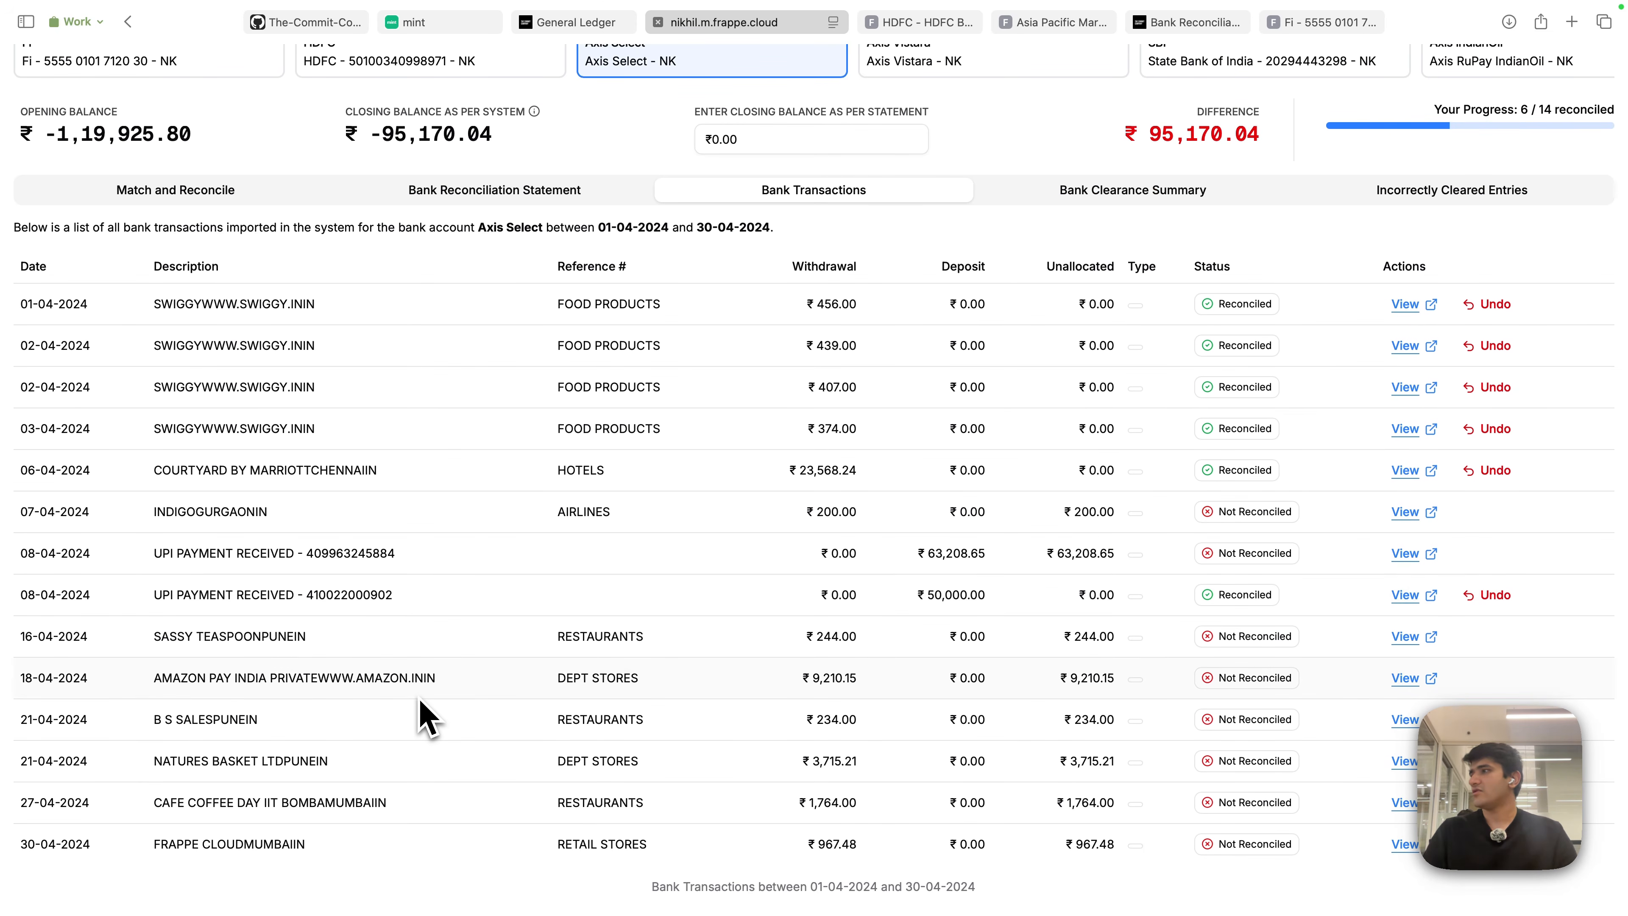
scroll(359, 673, "up", 3)
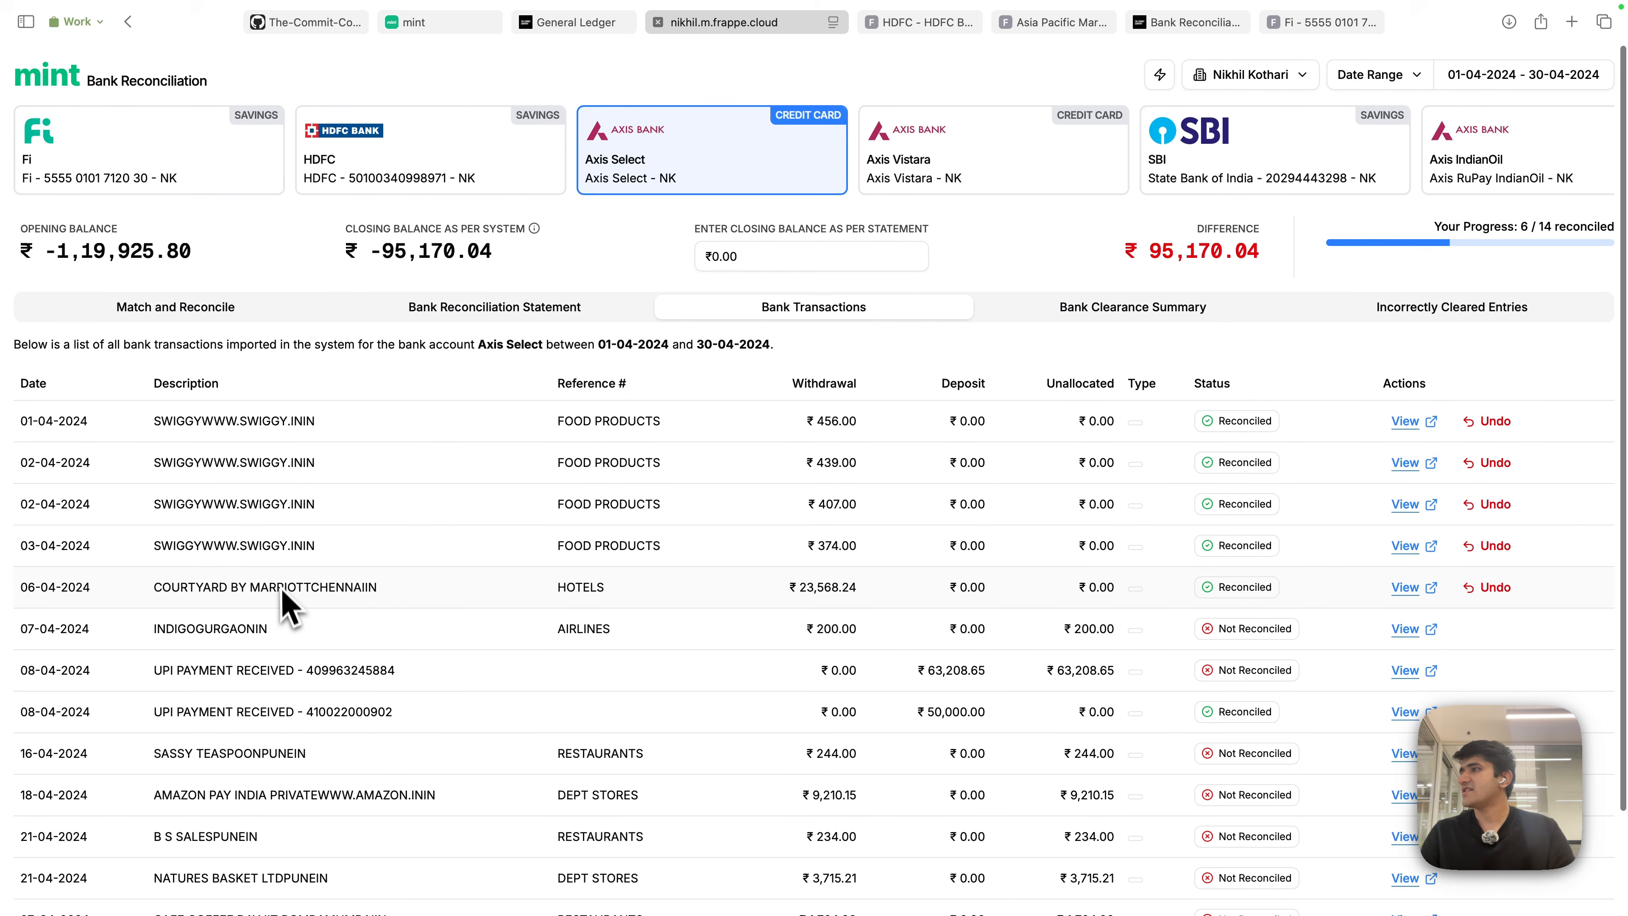
left_click(1495, 588)
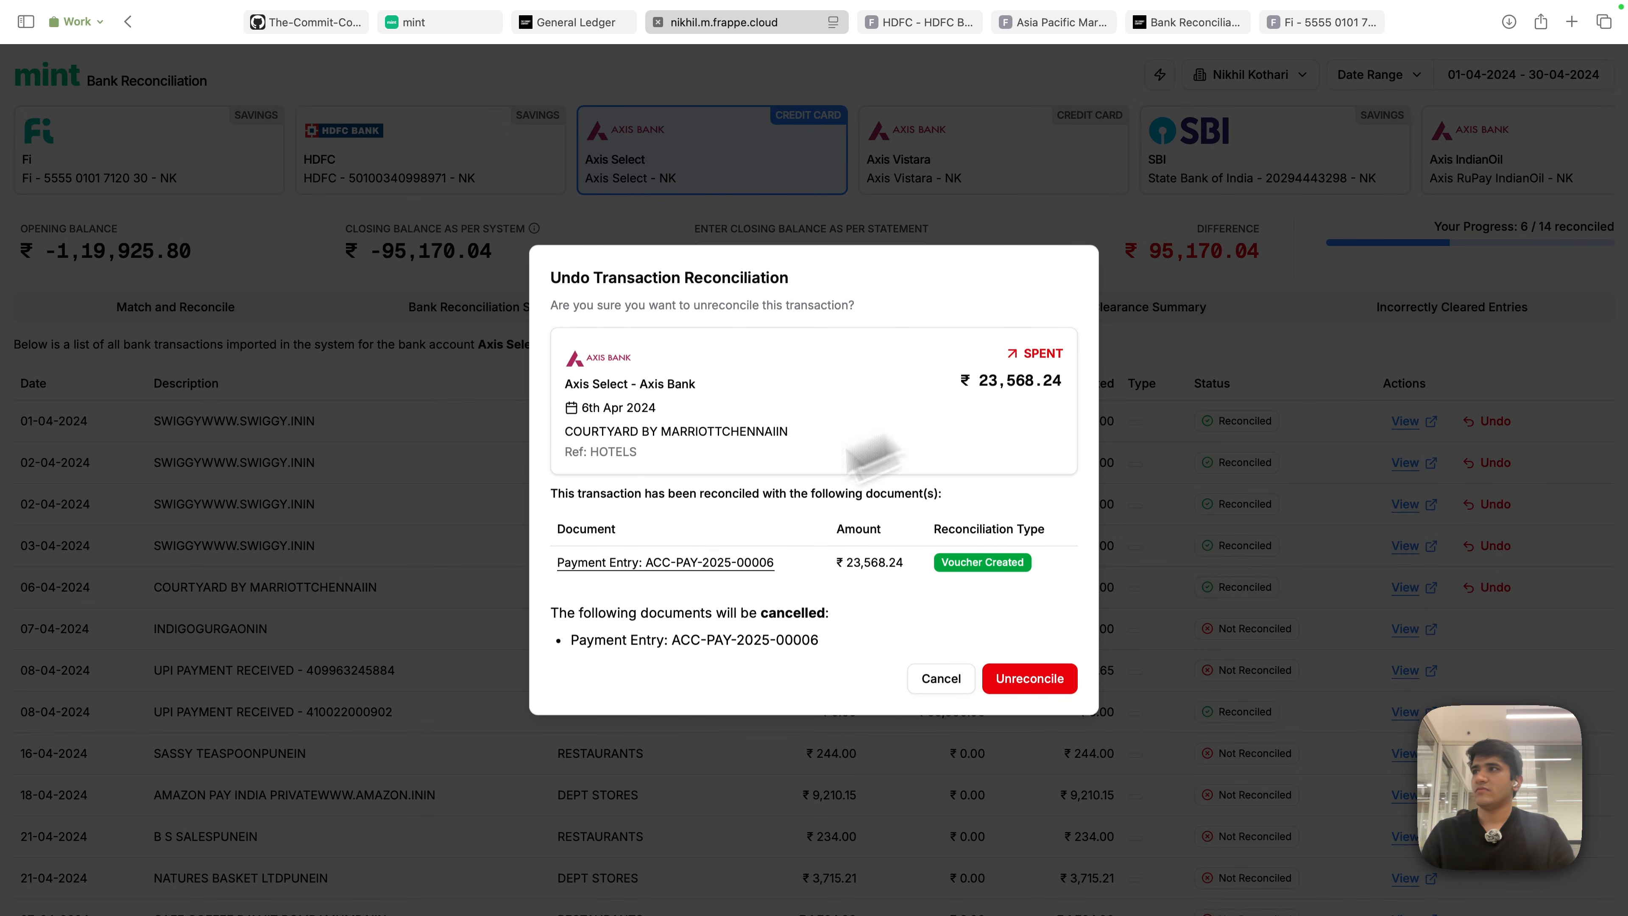
left_click(1031, 680)
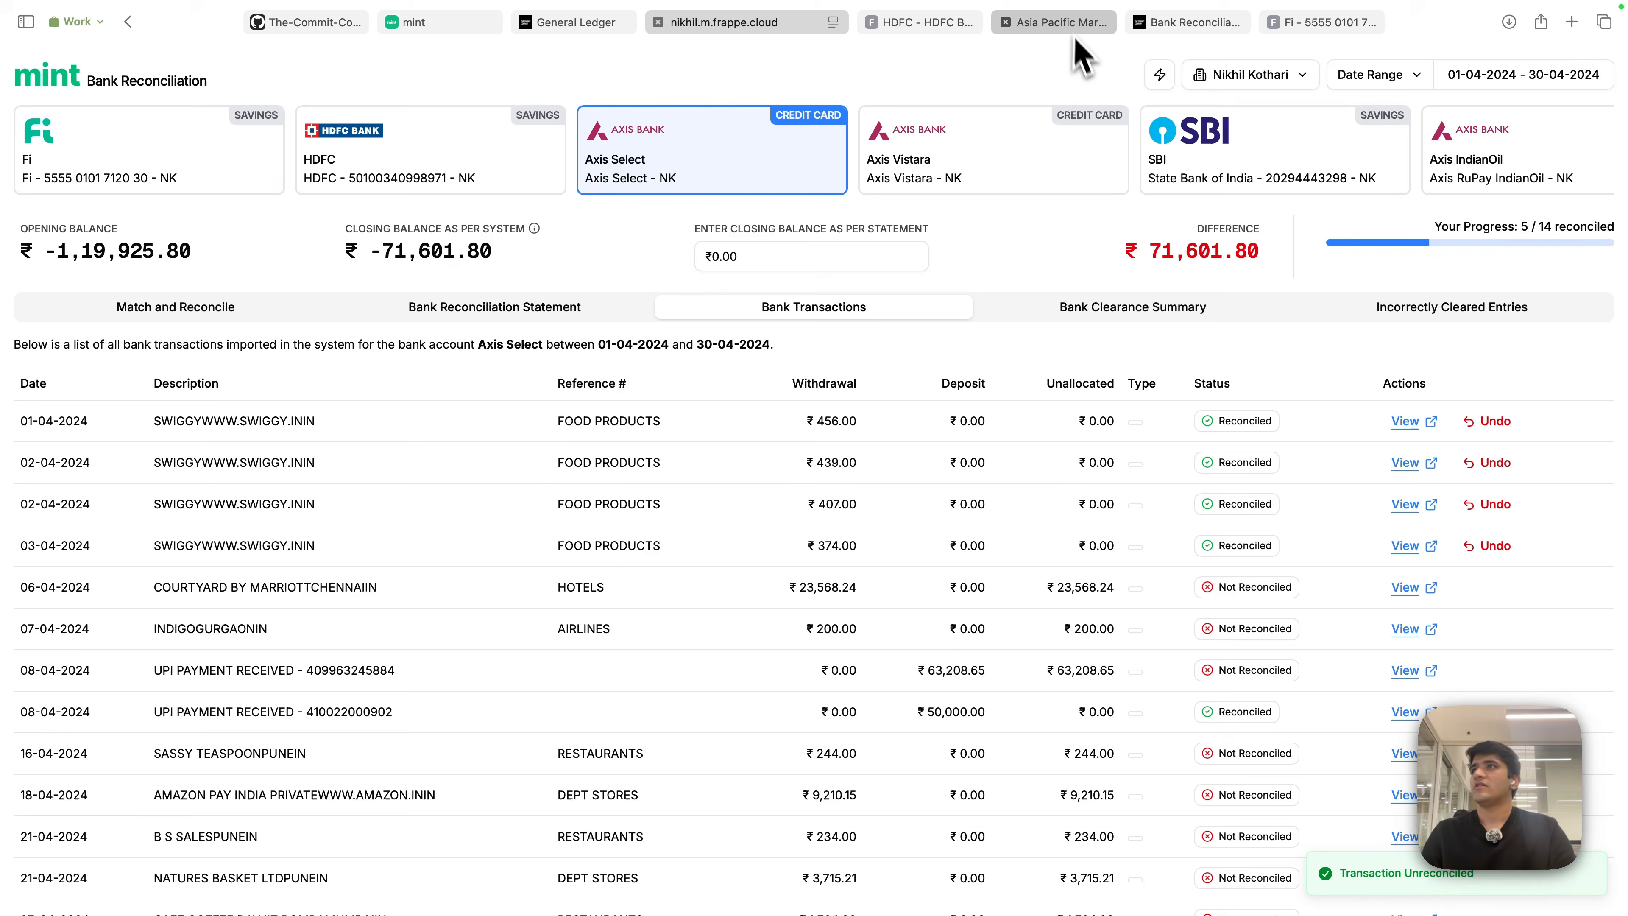
left_click(1076, 22)
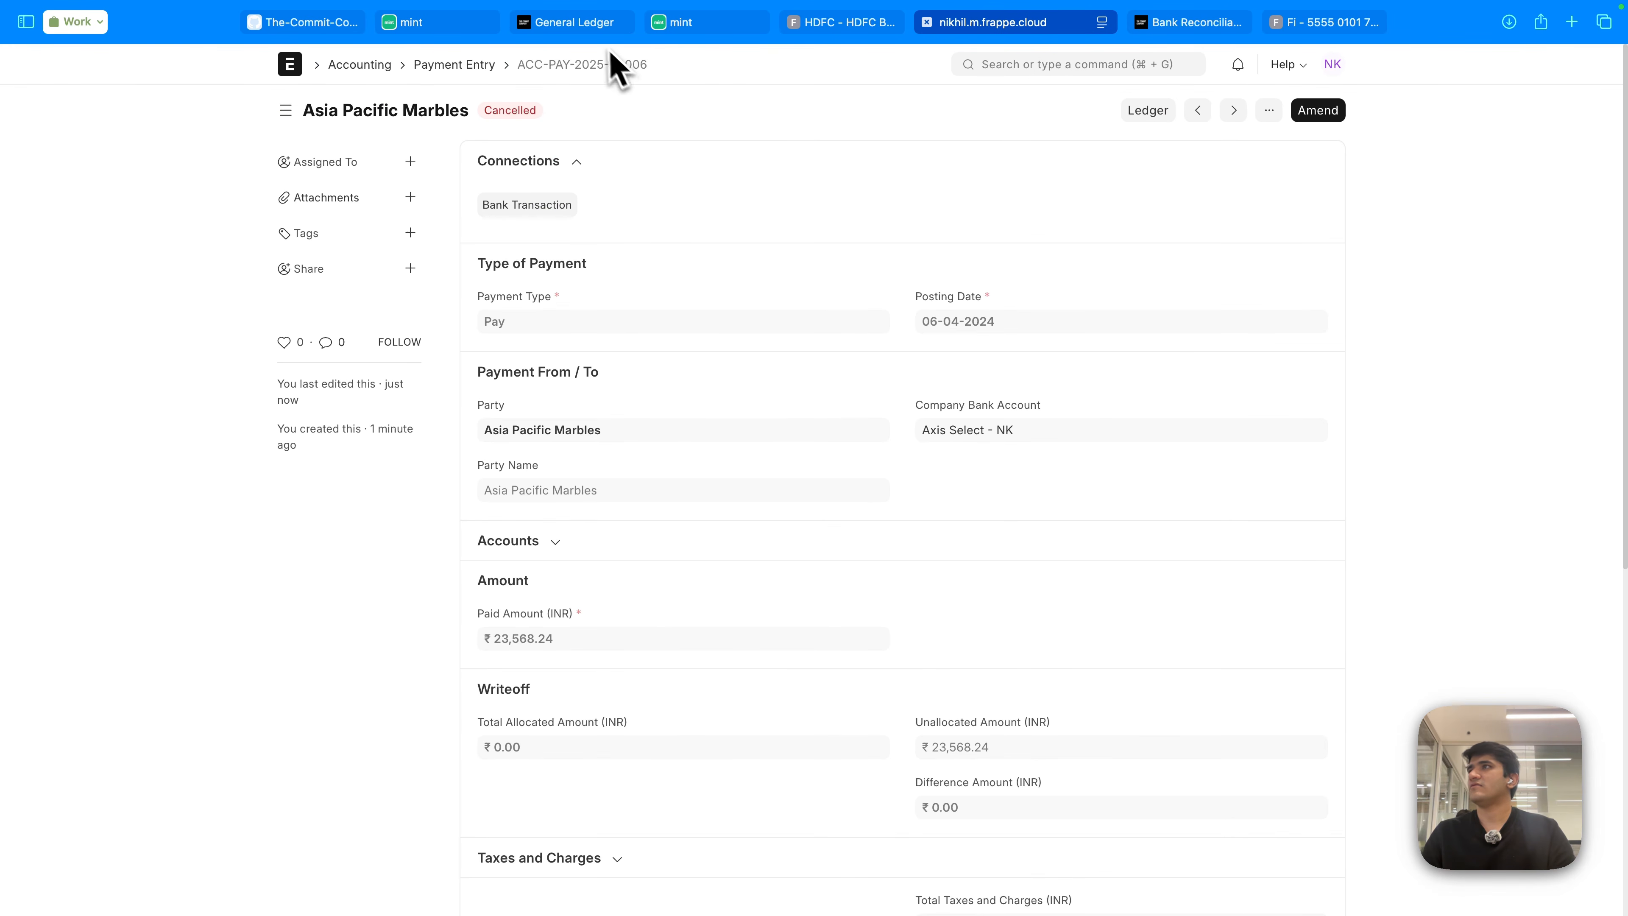
left_click(744, 24)
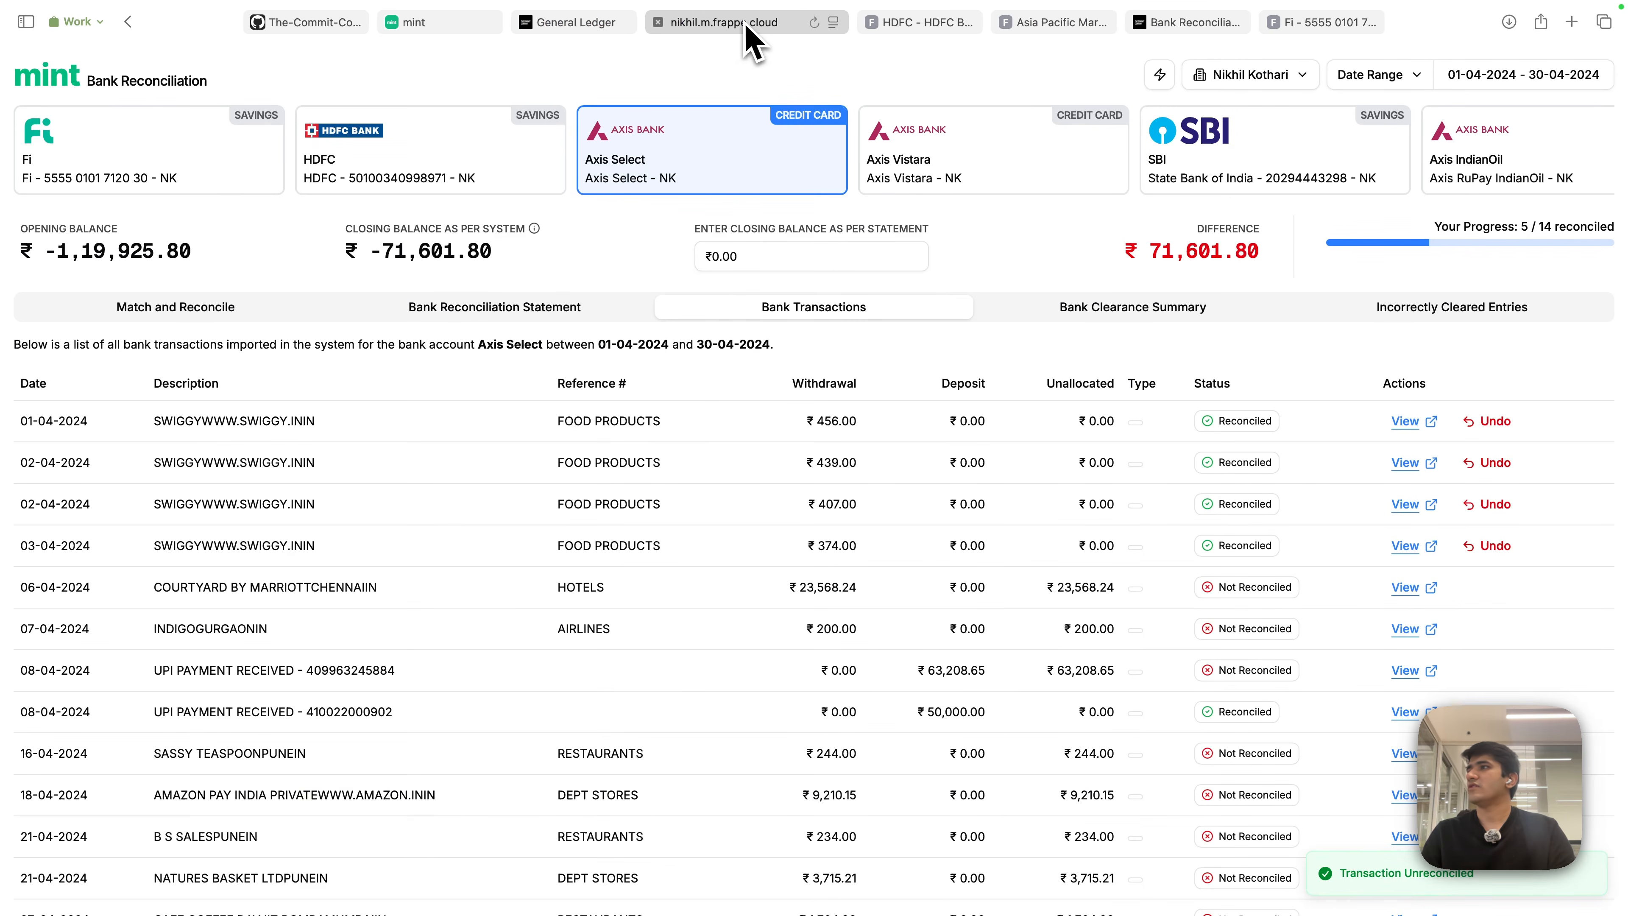
- Return to Match and Reconcile, select the Courtyard row, then switch to Algocode Technologies' reconciliation
left_click(187, 314)
left_click(424, 449)
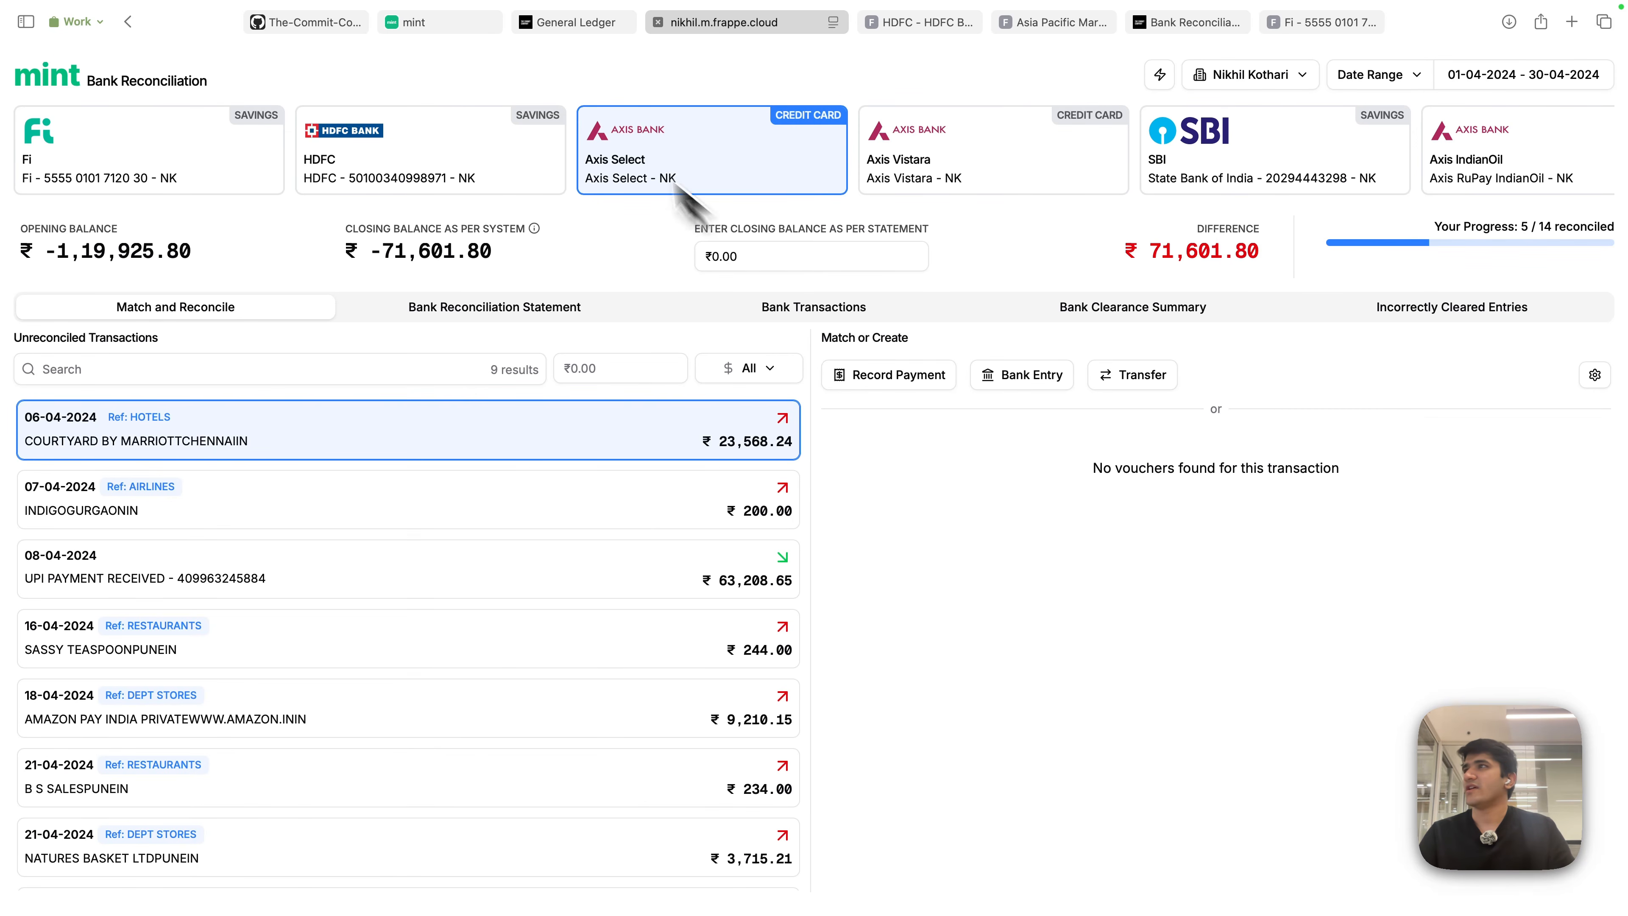
left_click(462, 24)
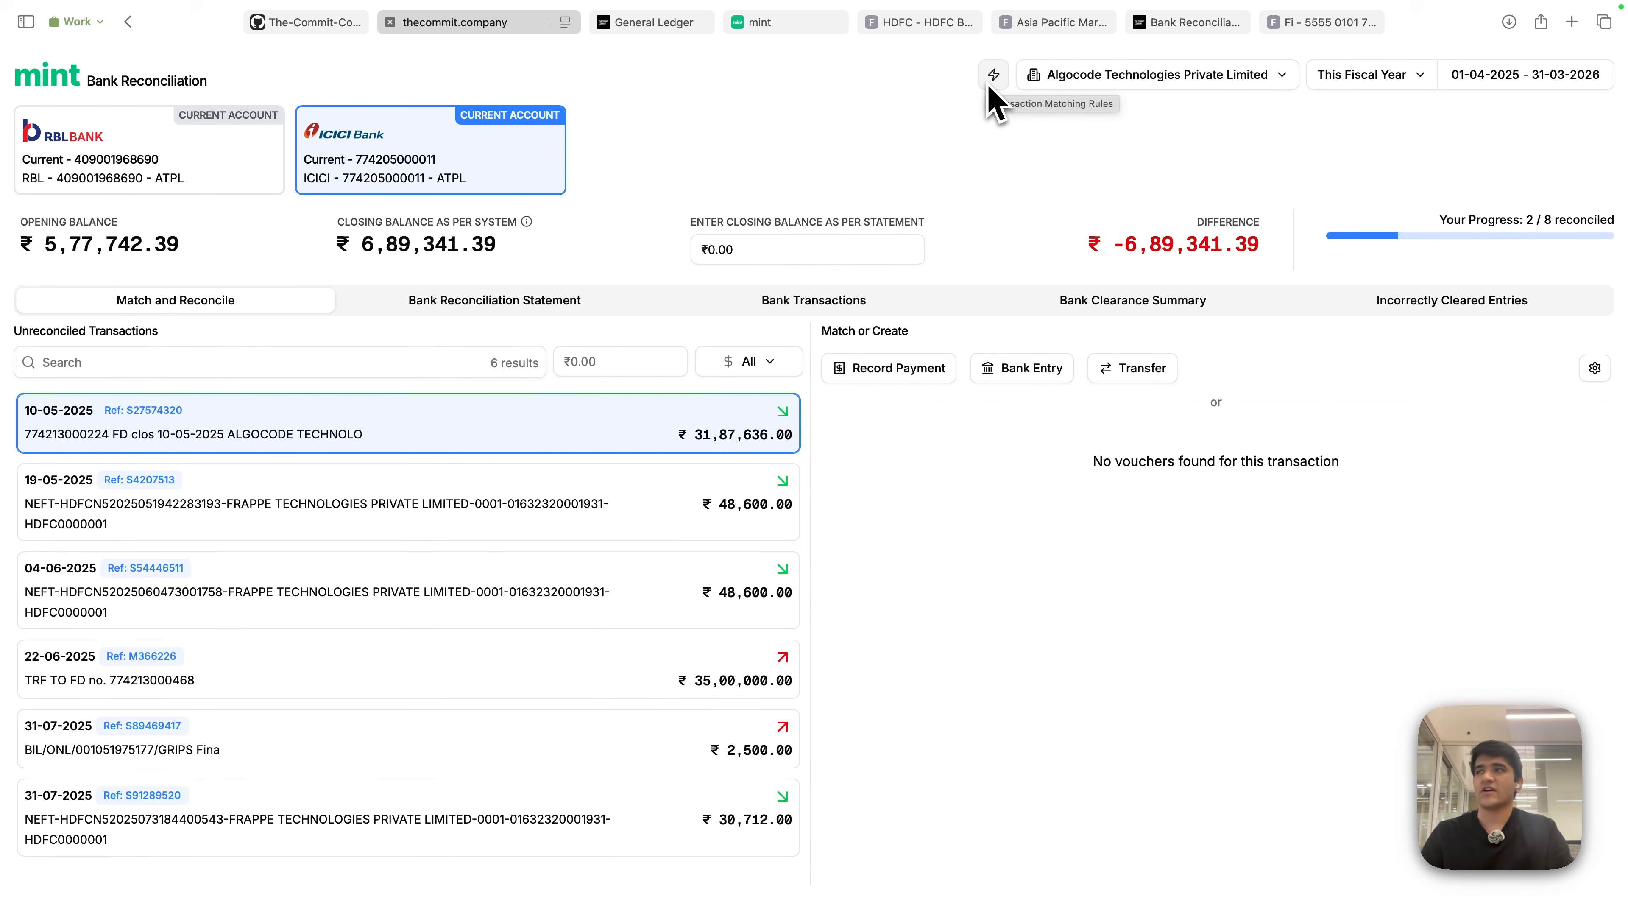
- Start a new transaction matching rule named 'Payments from Frappe'
left_click(993, 96)
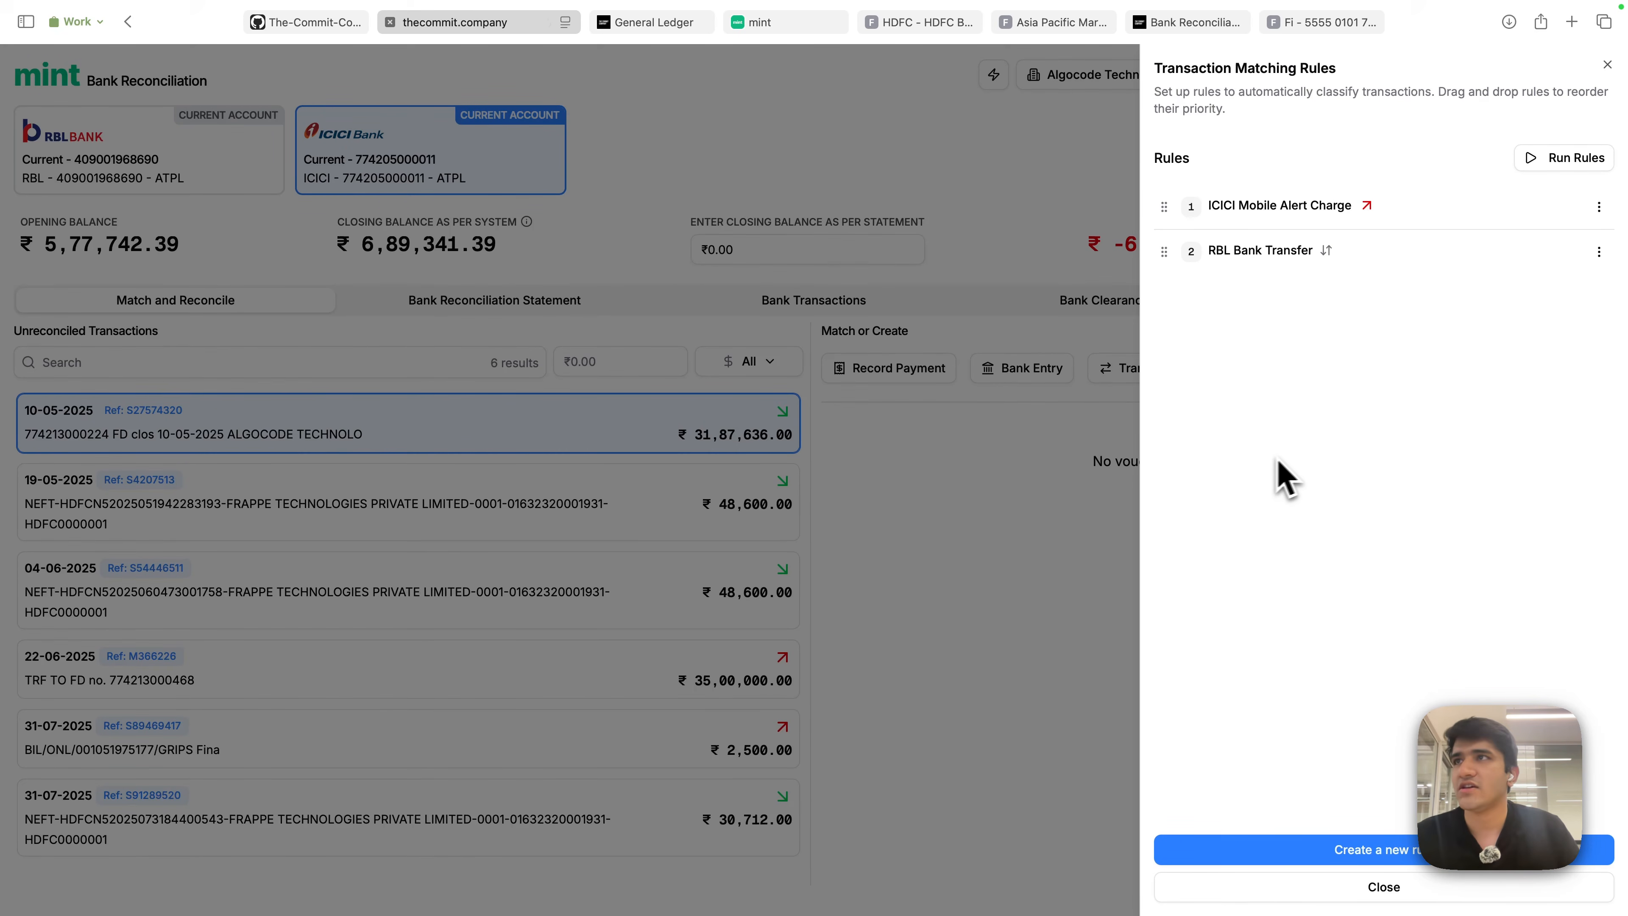
left_click(1399, 857)
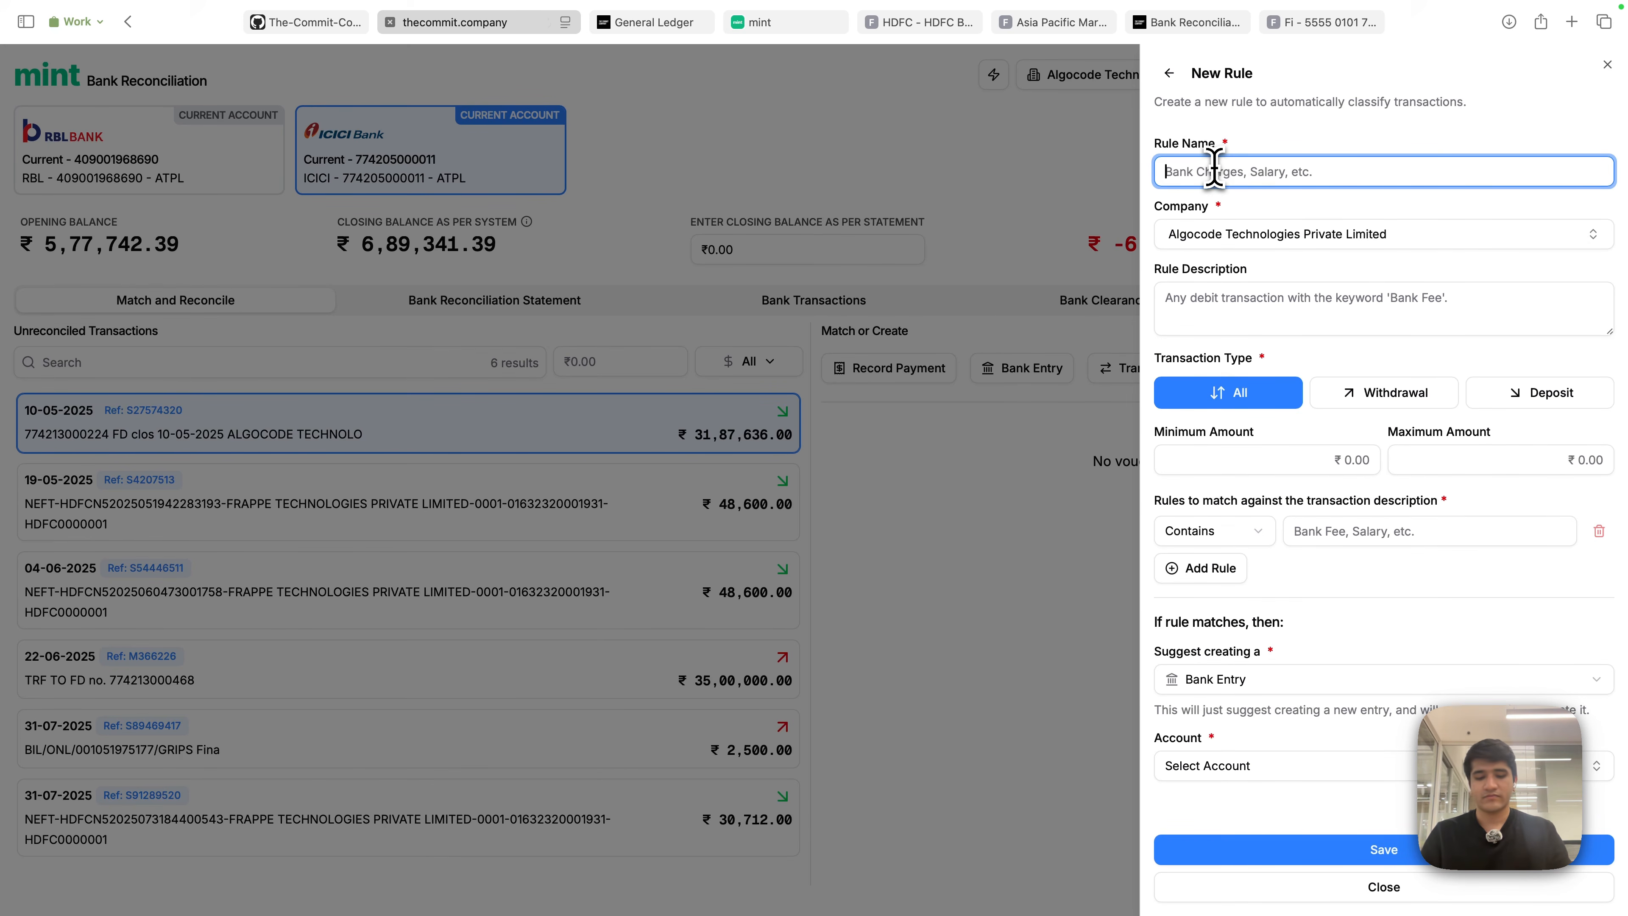
type("Payment s")
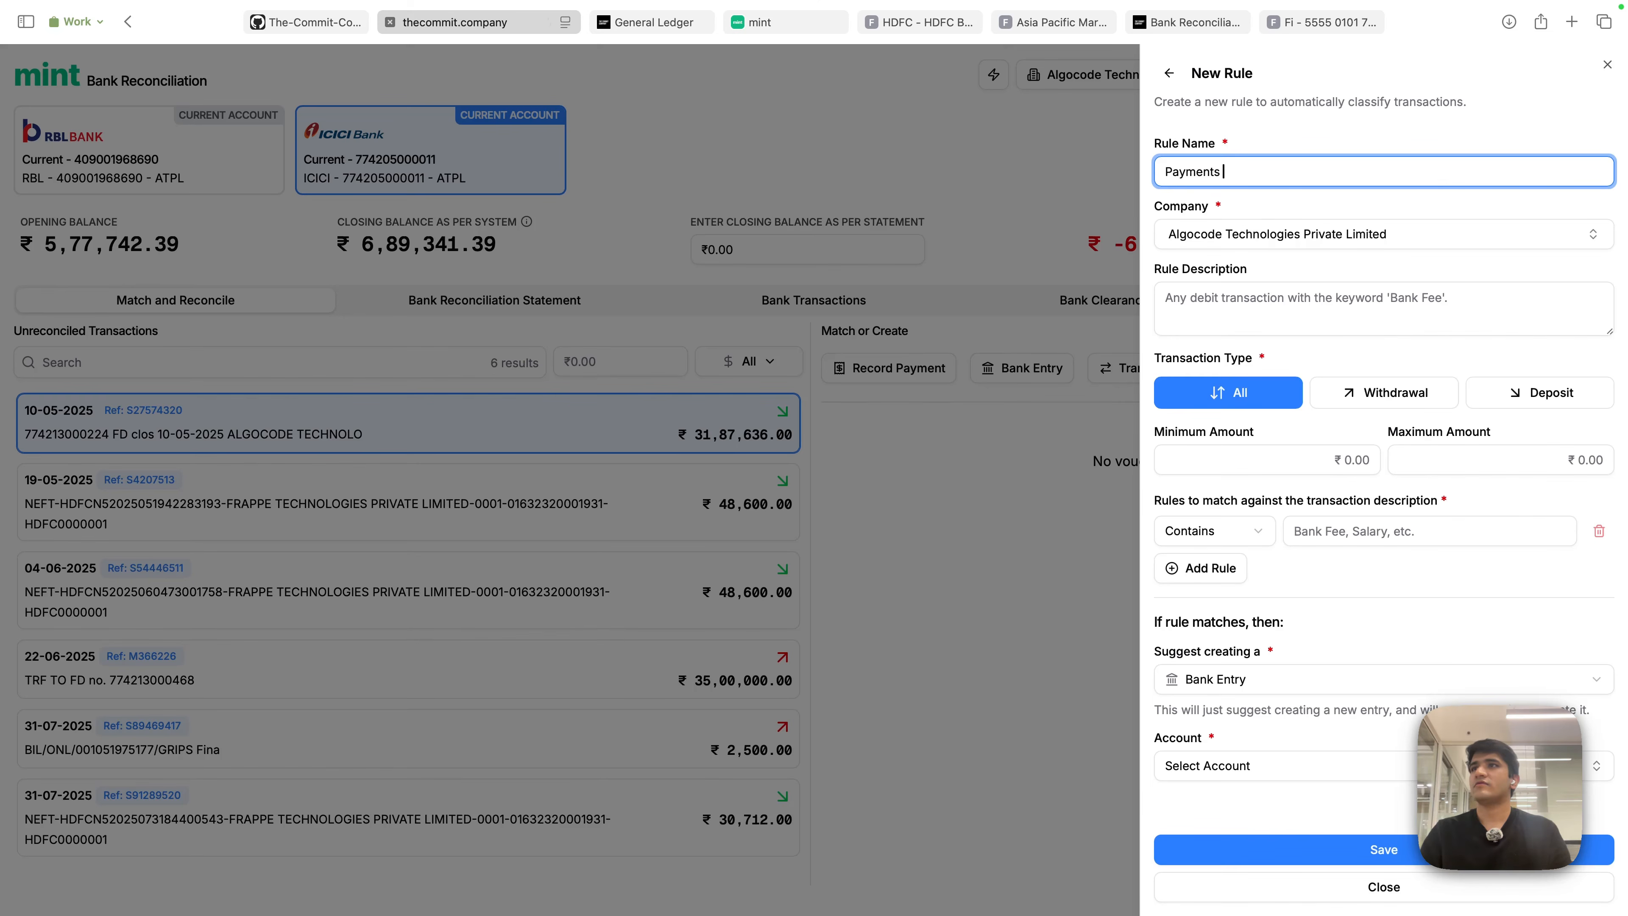
type("from Frappe")
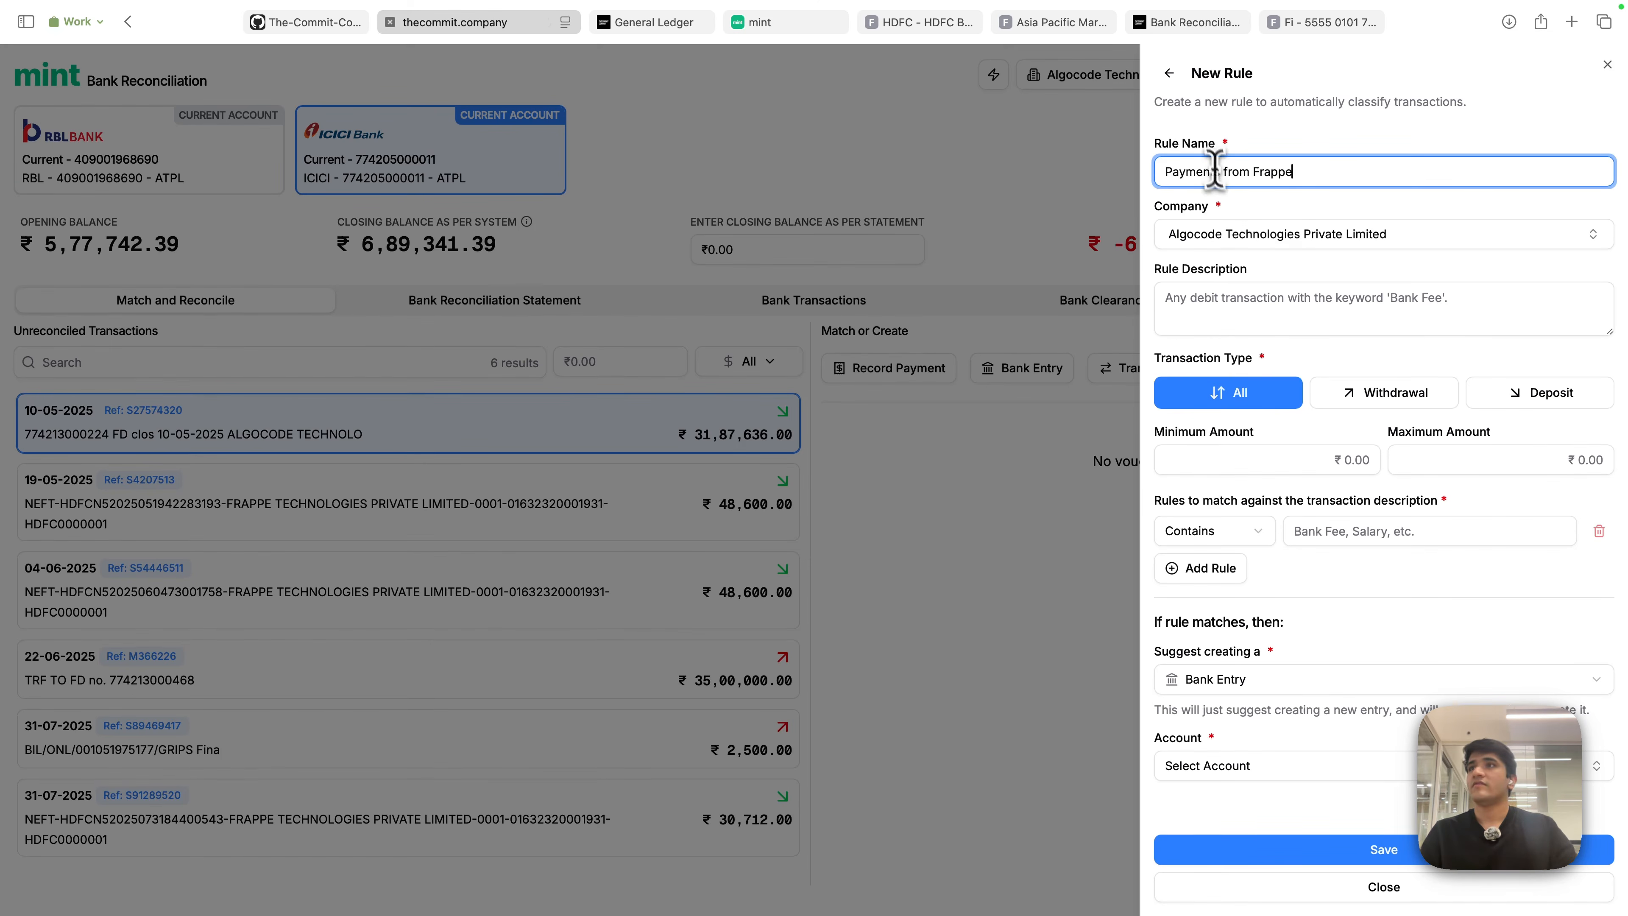
- Describe the rule as any deposit with the keyword Frappe Technologies and restrict it to Deposit transactions
left_click(1260, 300)
type("Any transac")
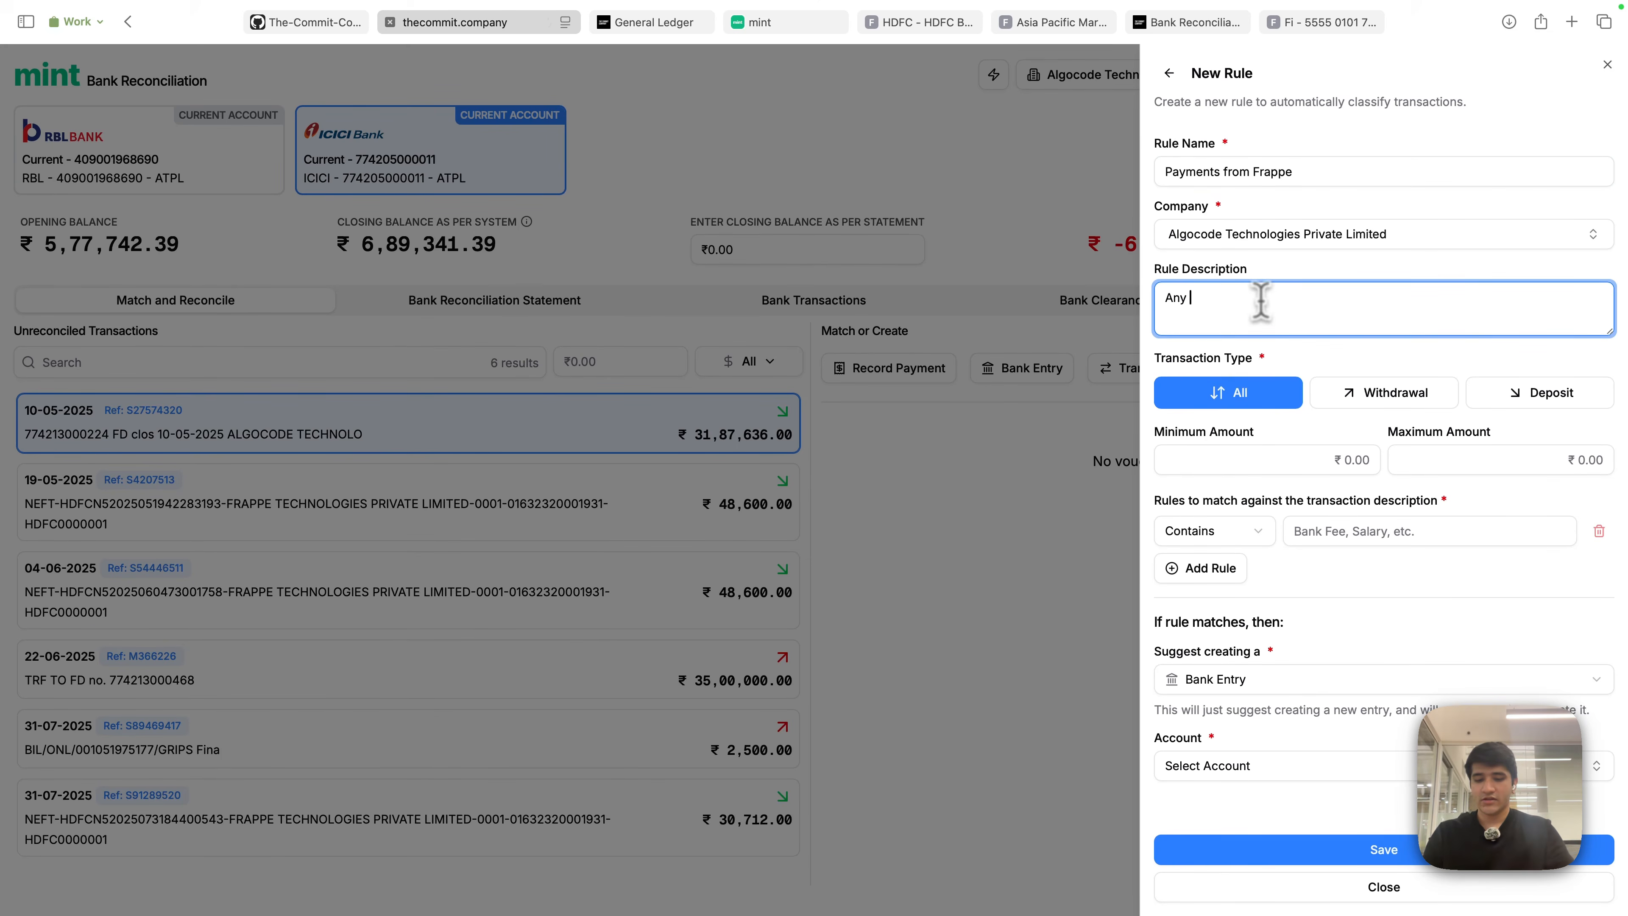
type("tion")
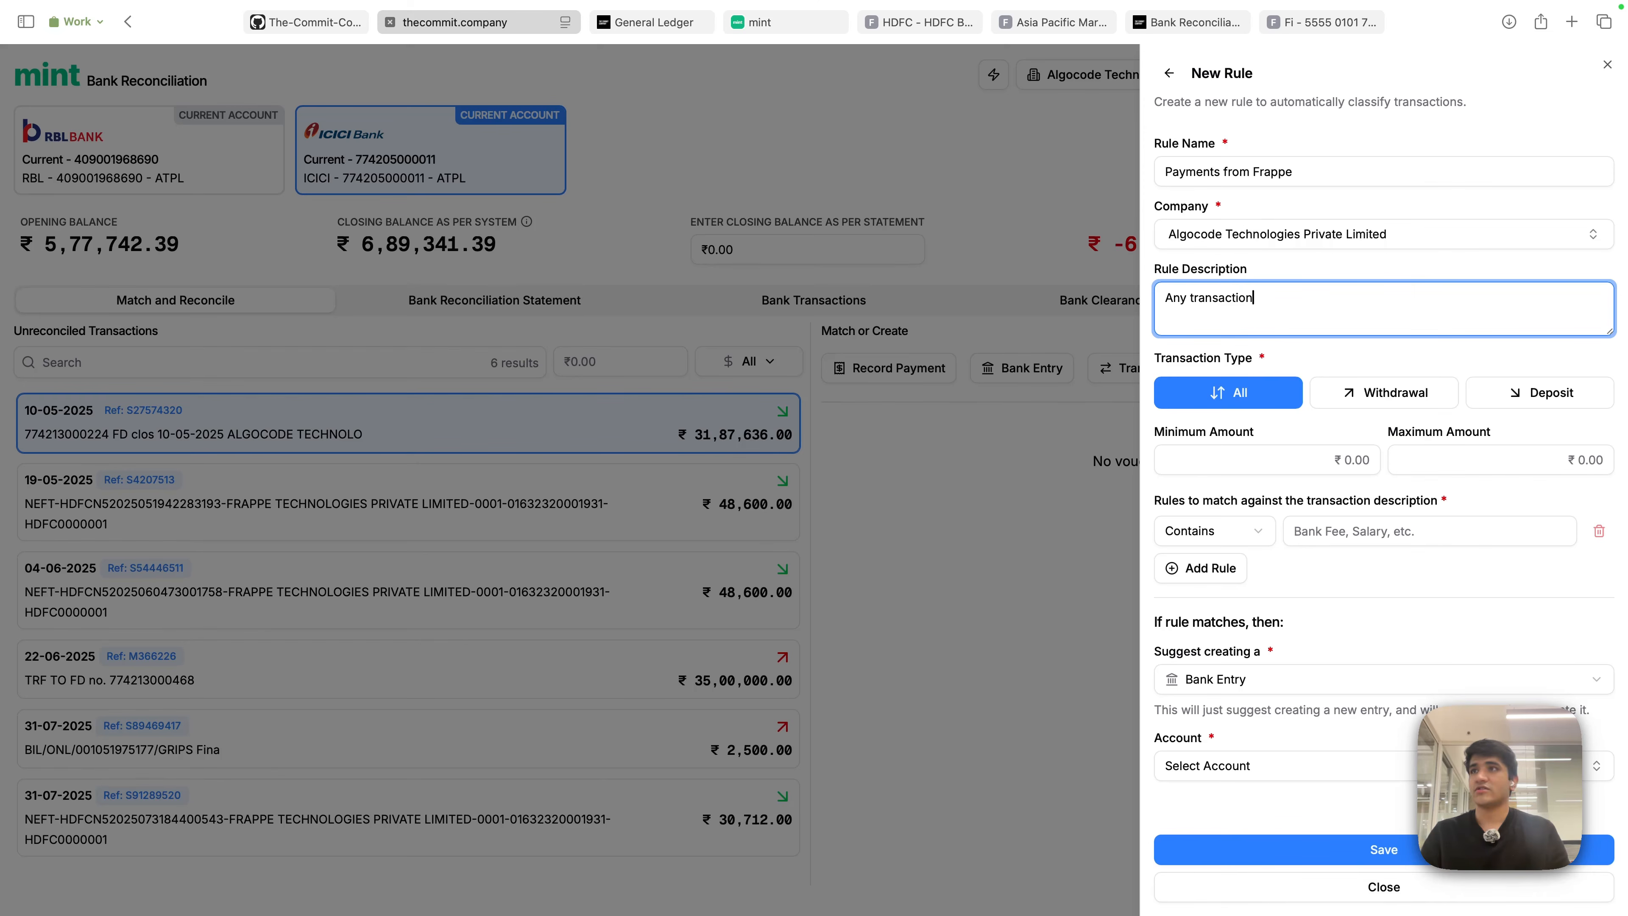
key("BackSpace")
key("BackSpace")
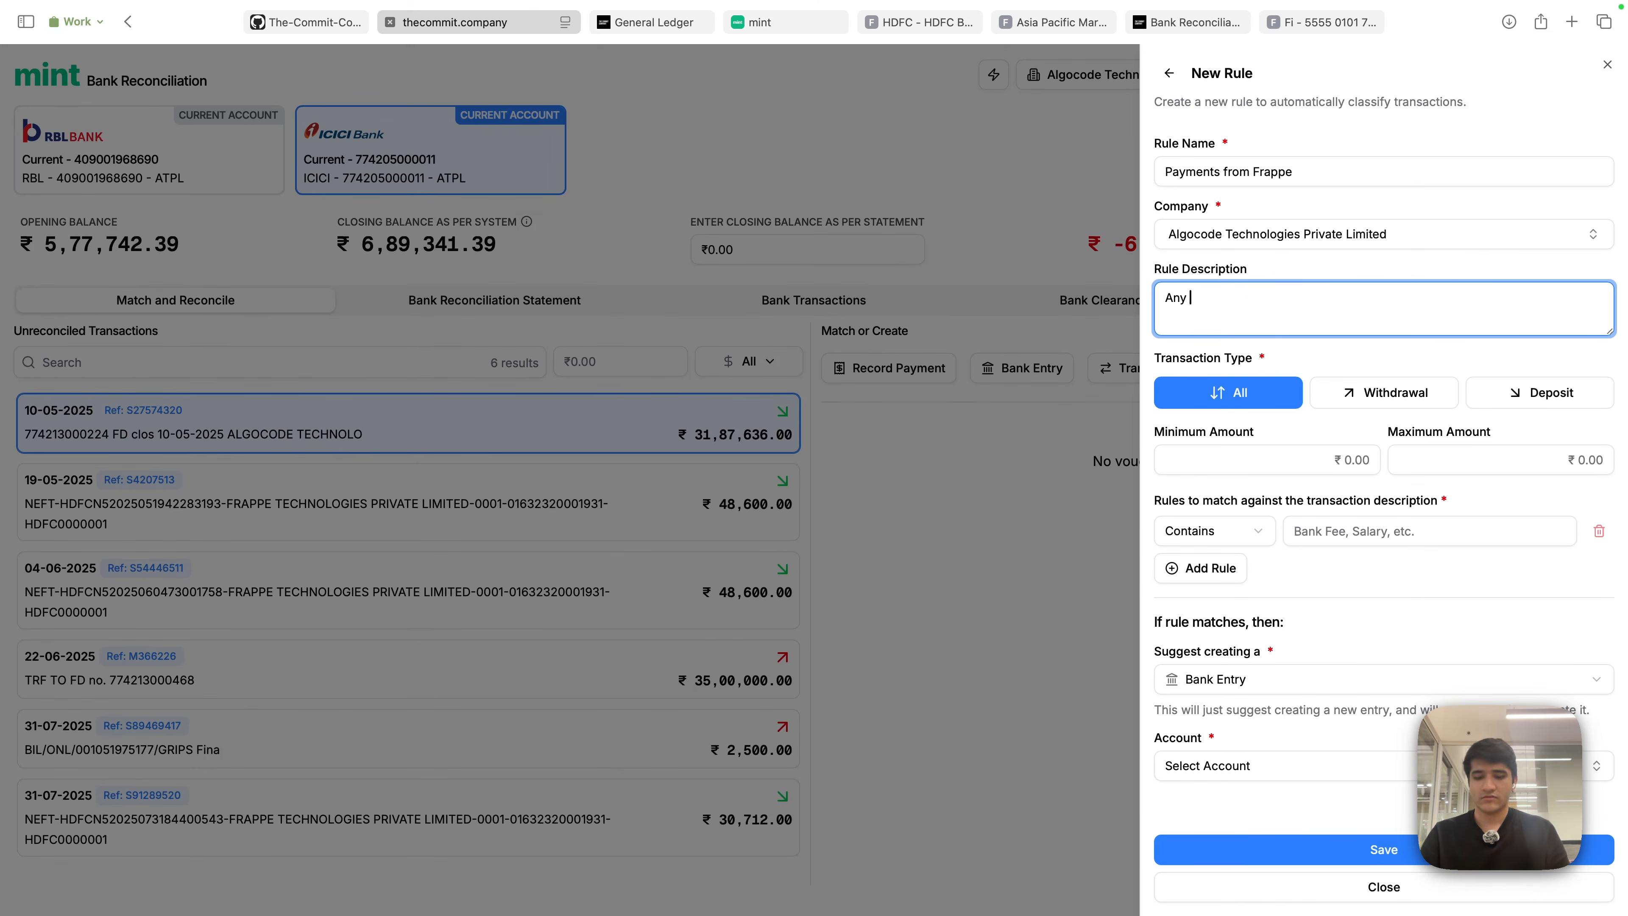
type("deposit with th")
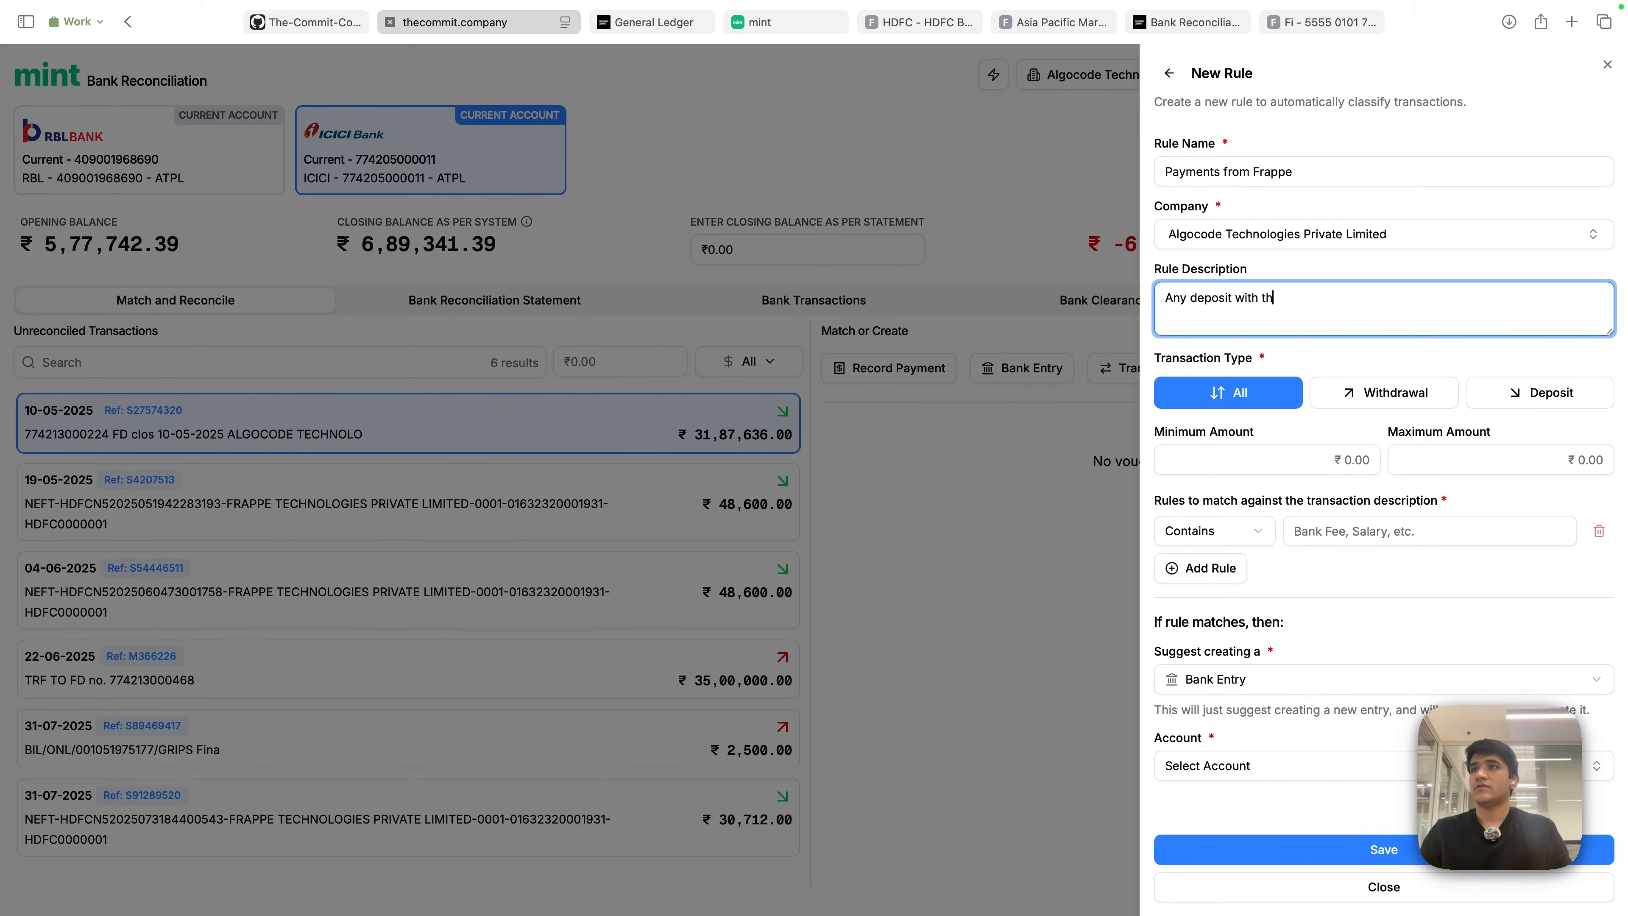
type("e keyword \"Frappe Technologies")
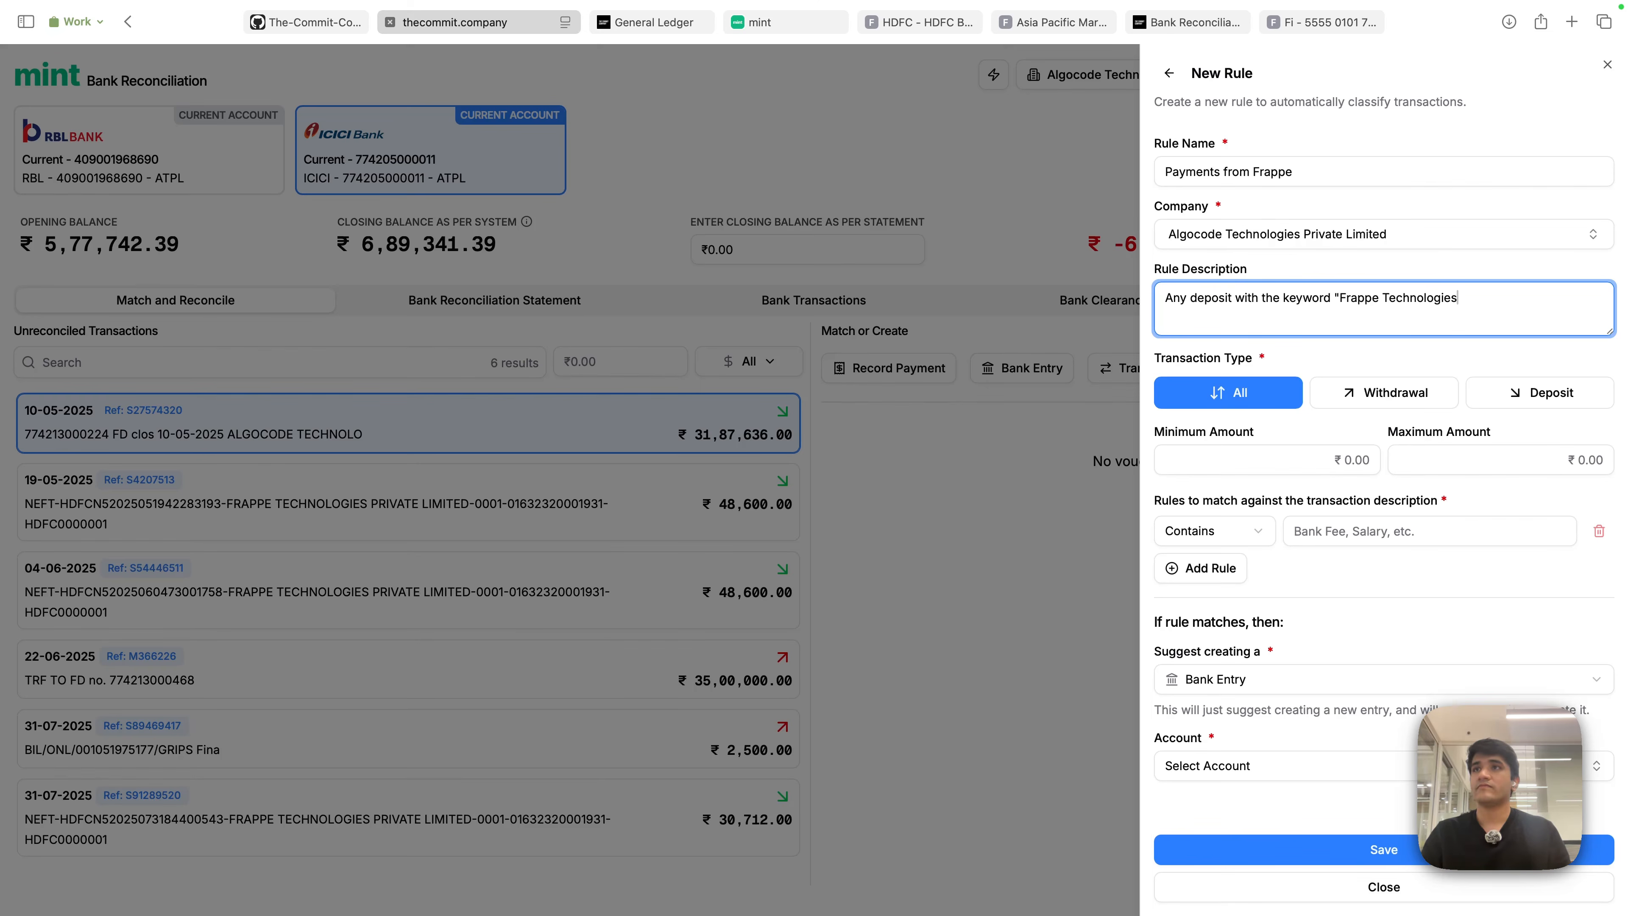
left_click_drag(1174, 302, 1488, 313)
left_click(1430, 373)
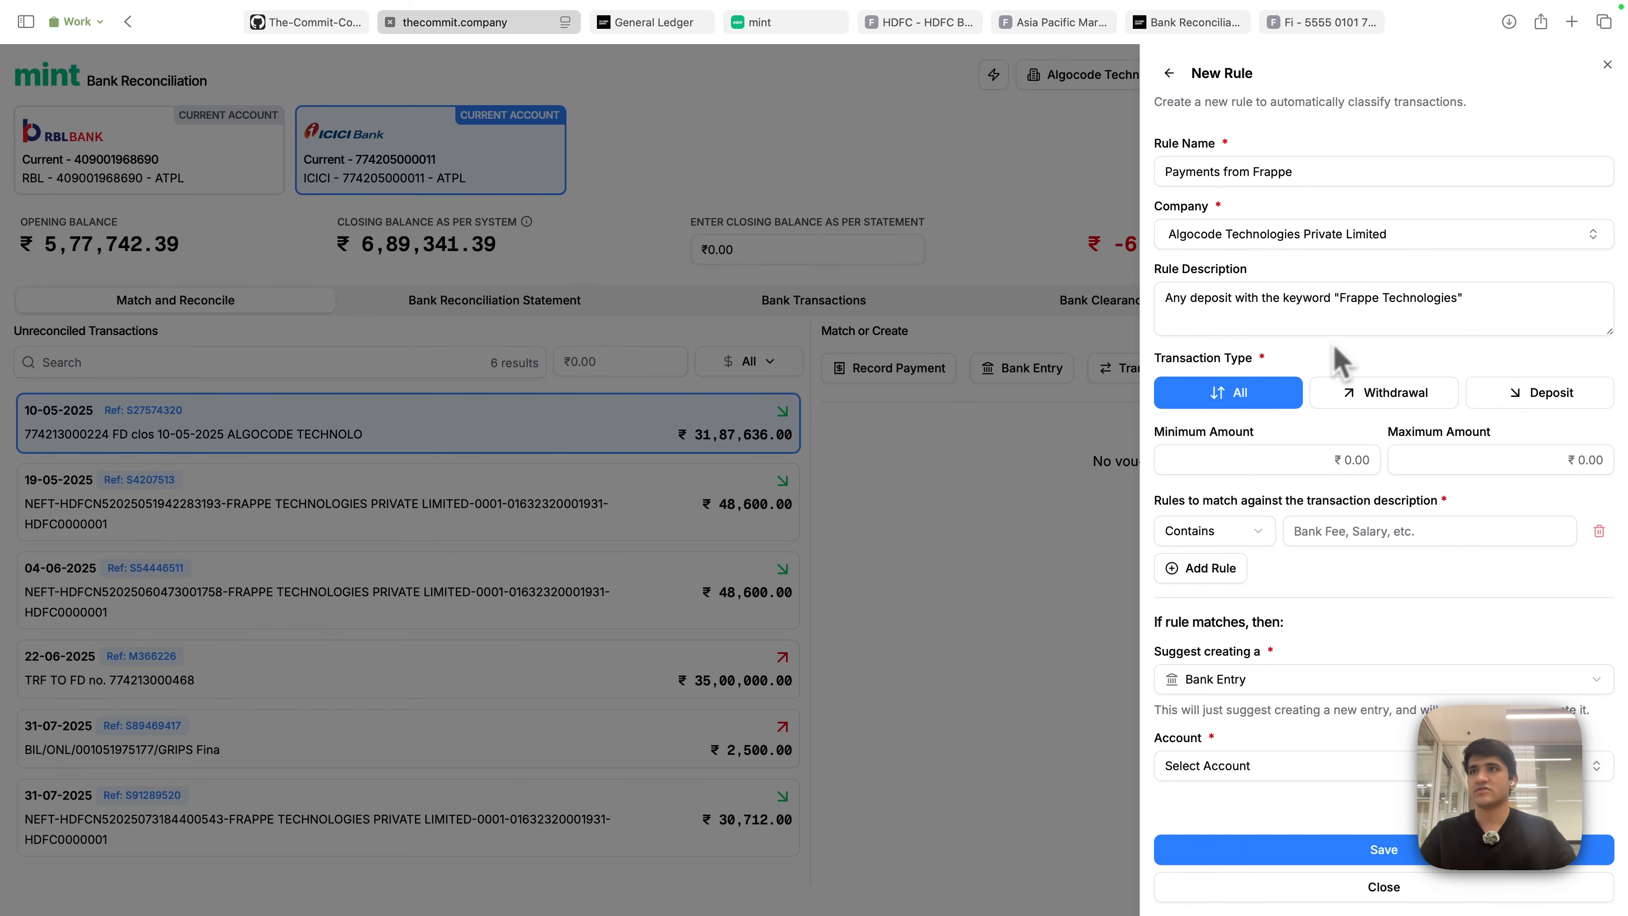
left_click(1397, 393)
left_click(1561, 410)
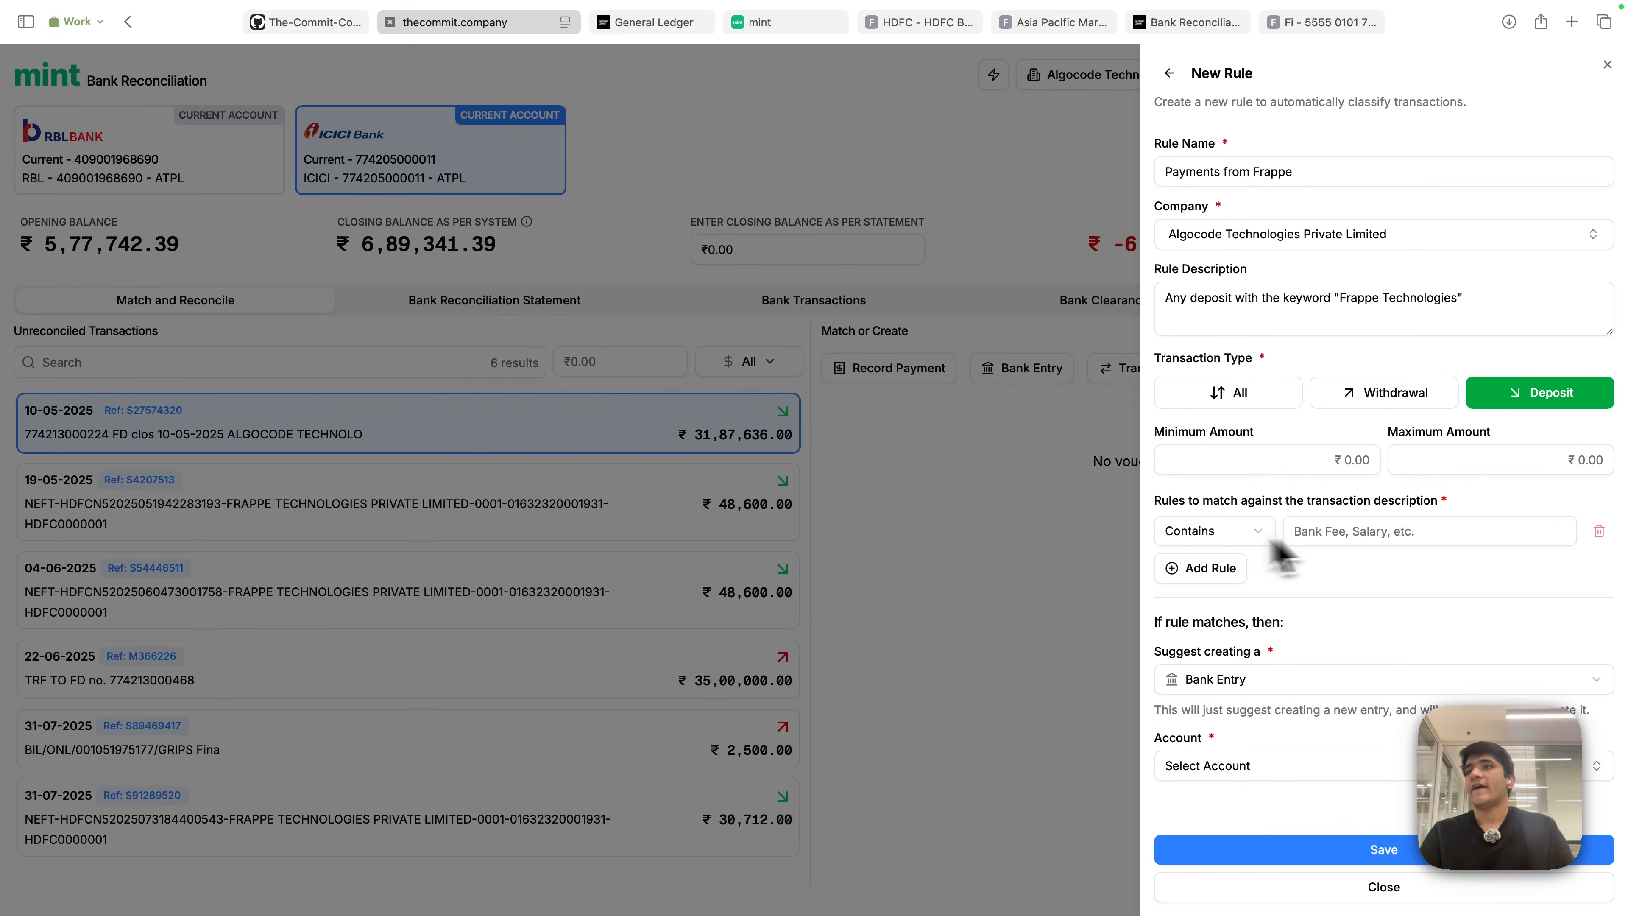
- Add a description Contains 'Frappe Technologies' condition, removing the extra condition added by mistake
left_click(1381, 532)
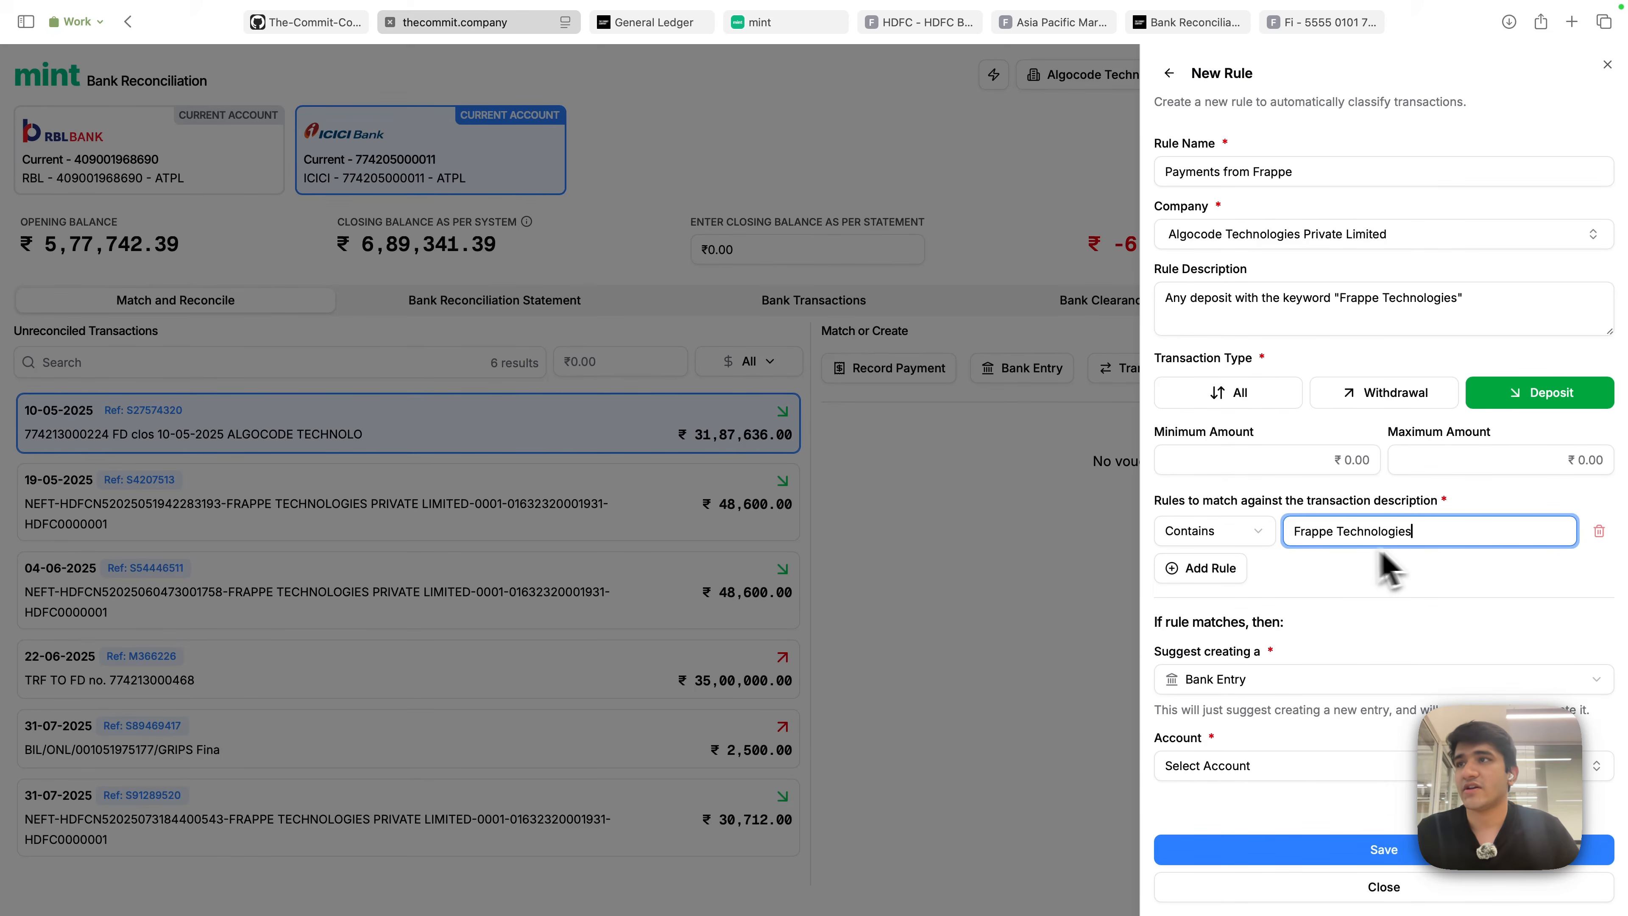
left_click(1384, 587)
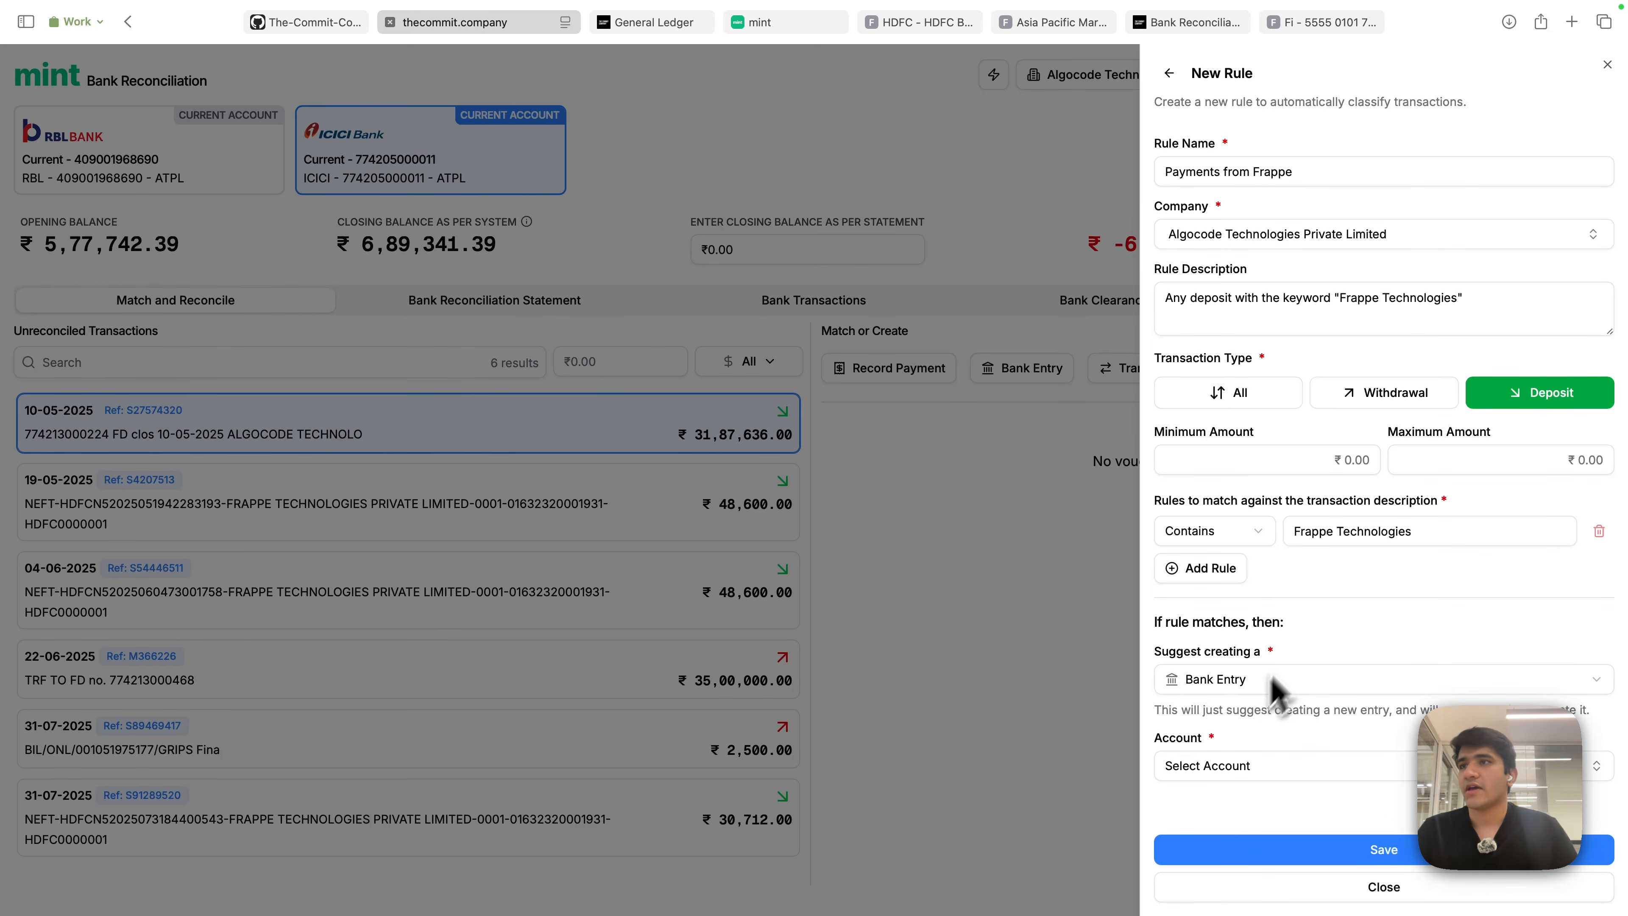
left_click(1194, 577)
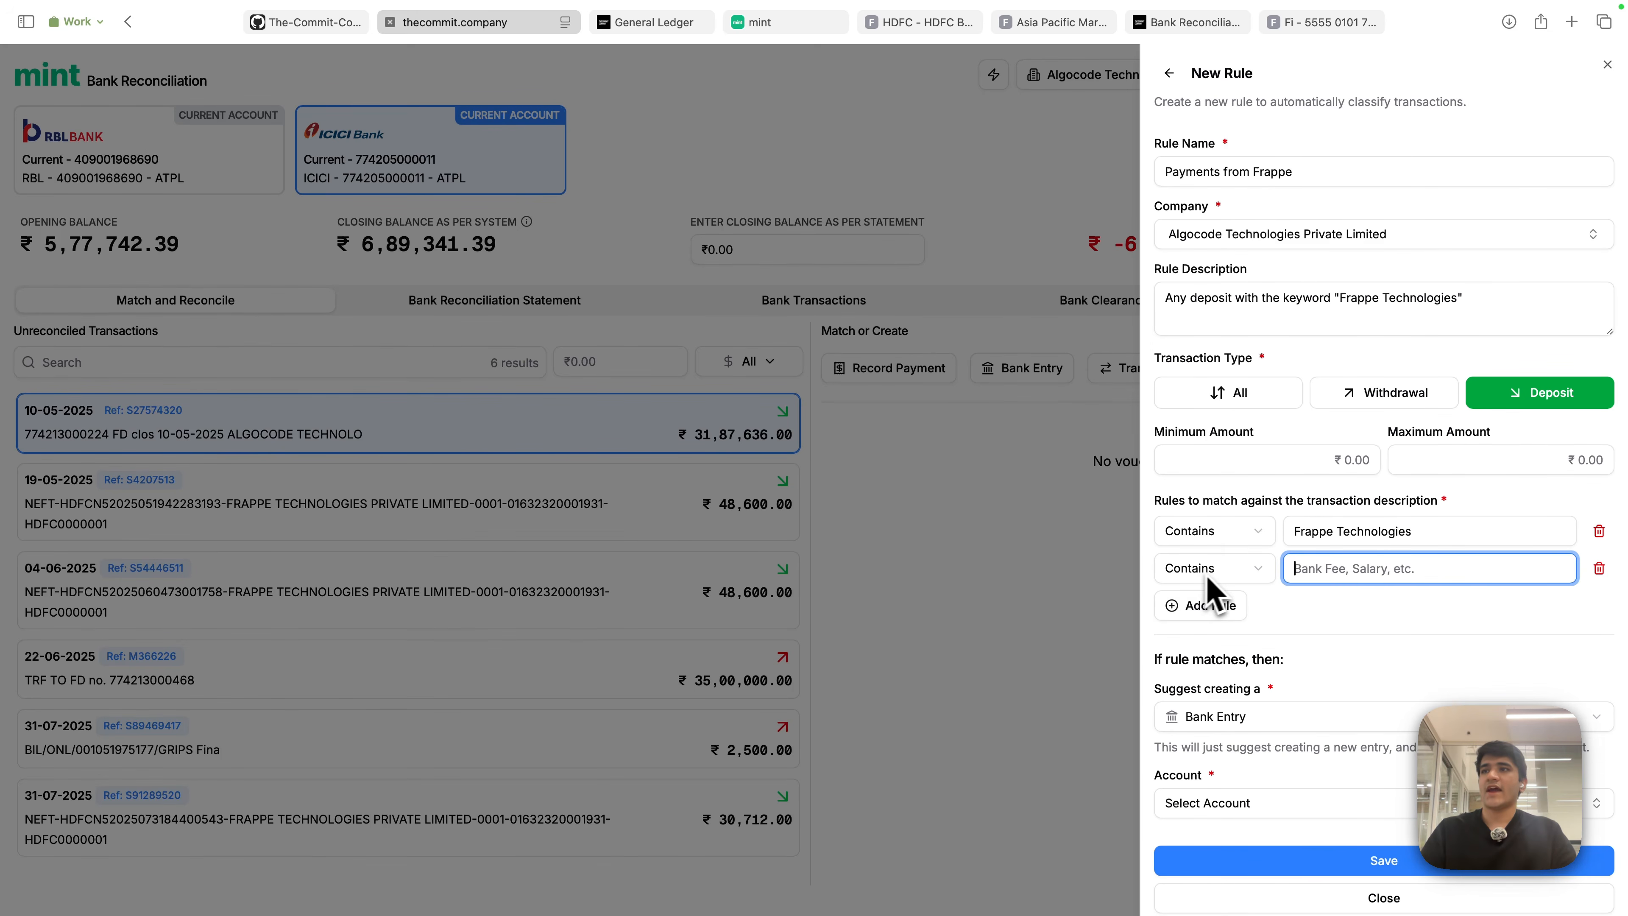
left_click(1236, 577)
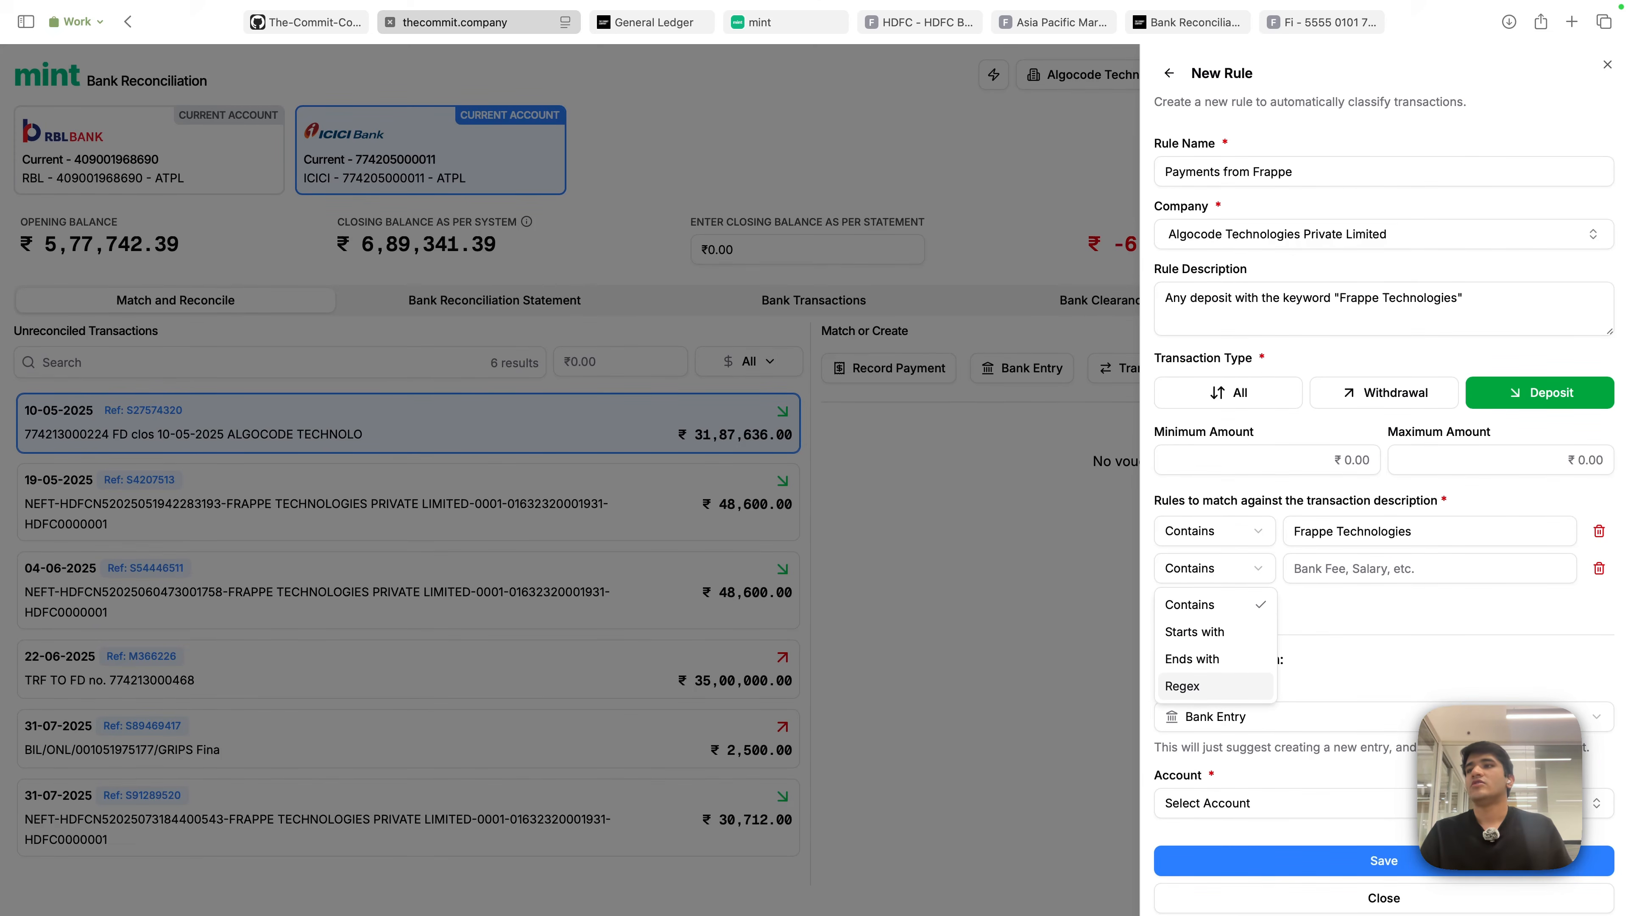
left_click(1365, 632)
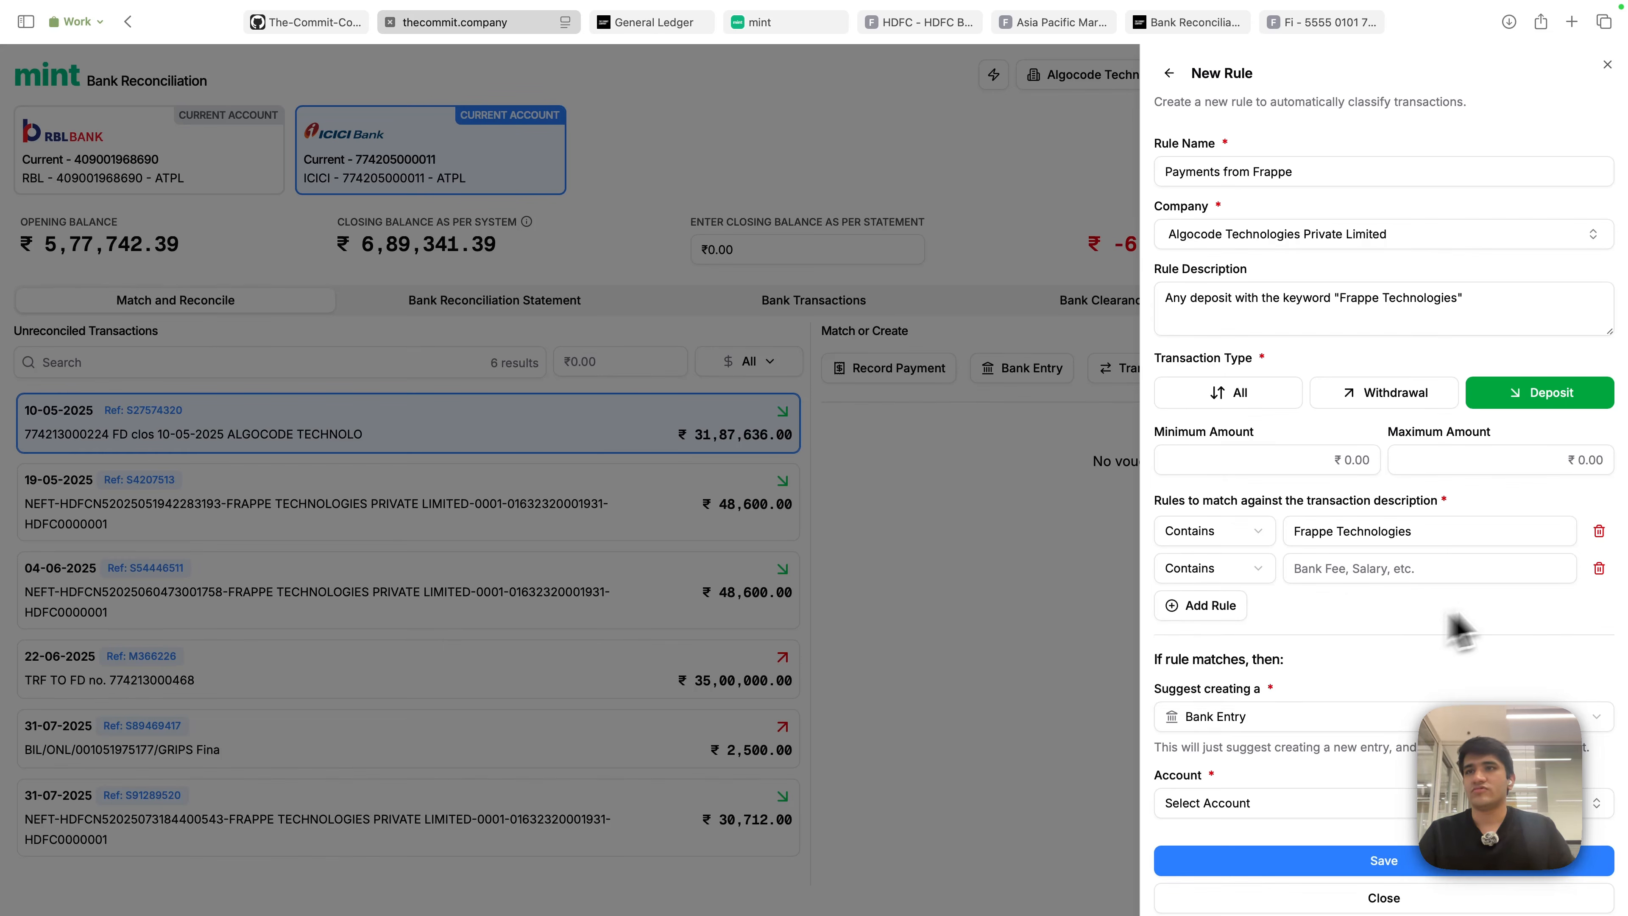
left_click(1599, 568)
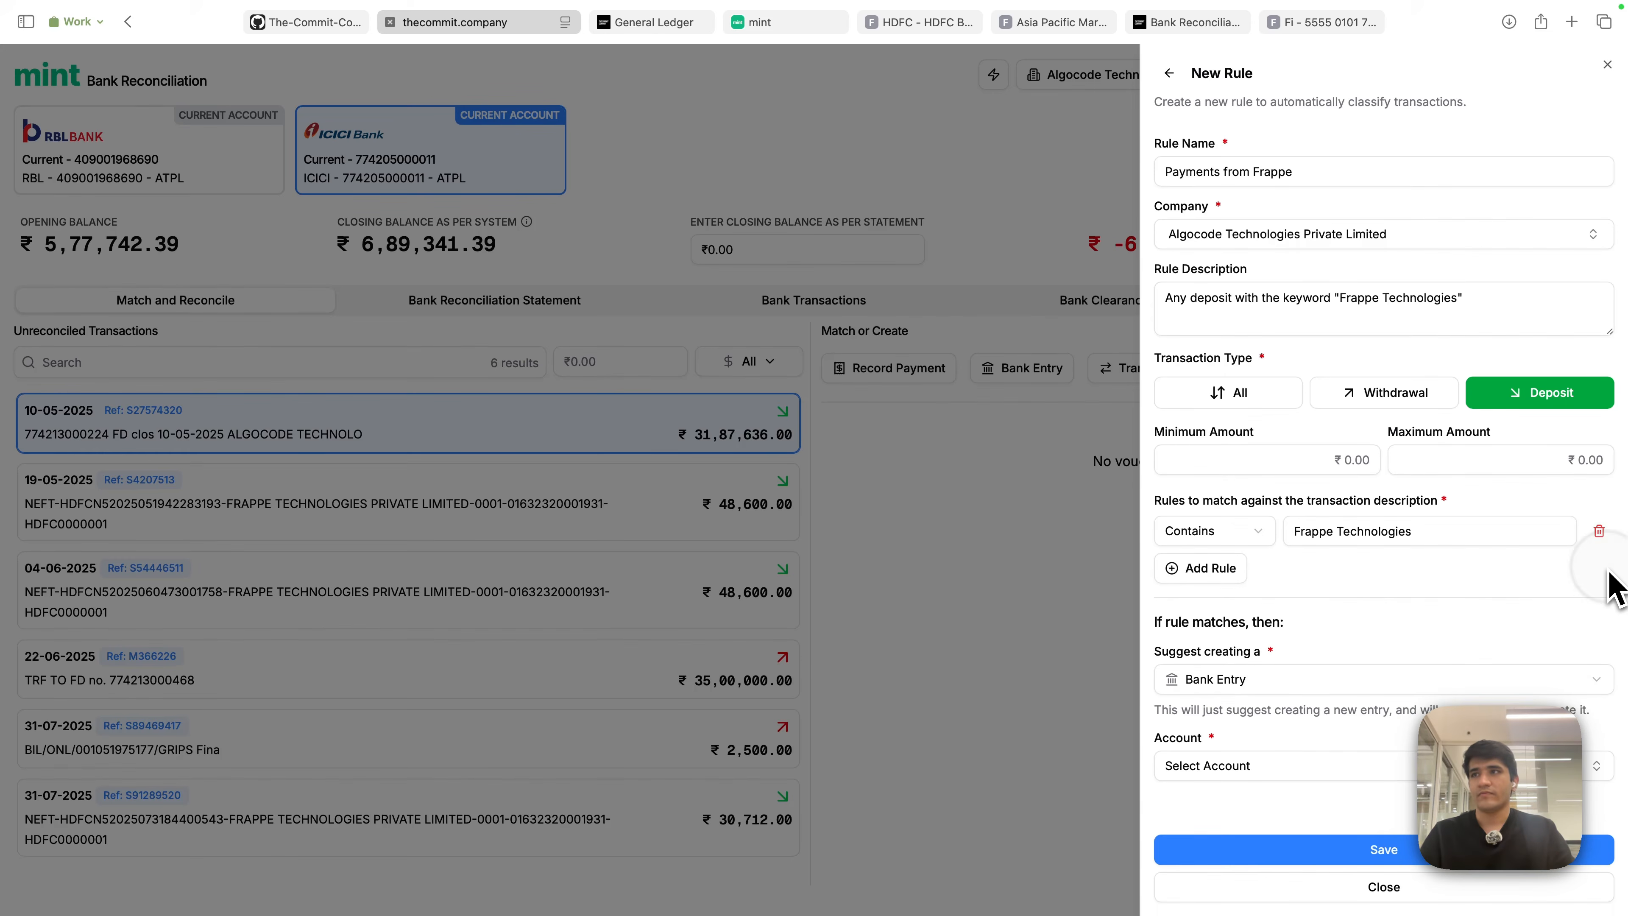
- Make the rule suggest a Payment Entry for Customer Frappe Technologies Private Limited
left_click(1246, 681)
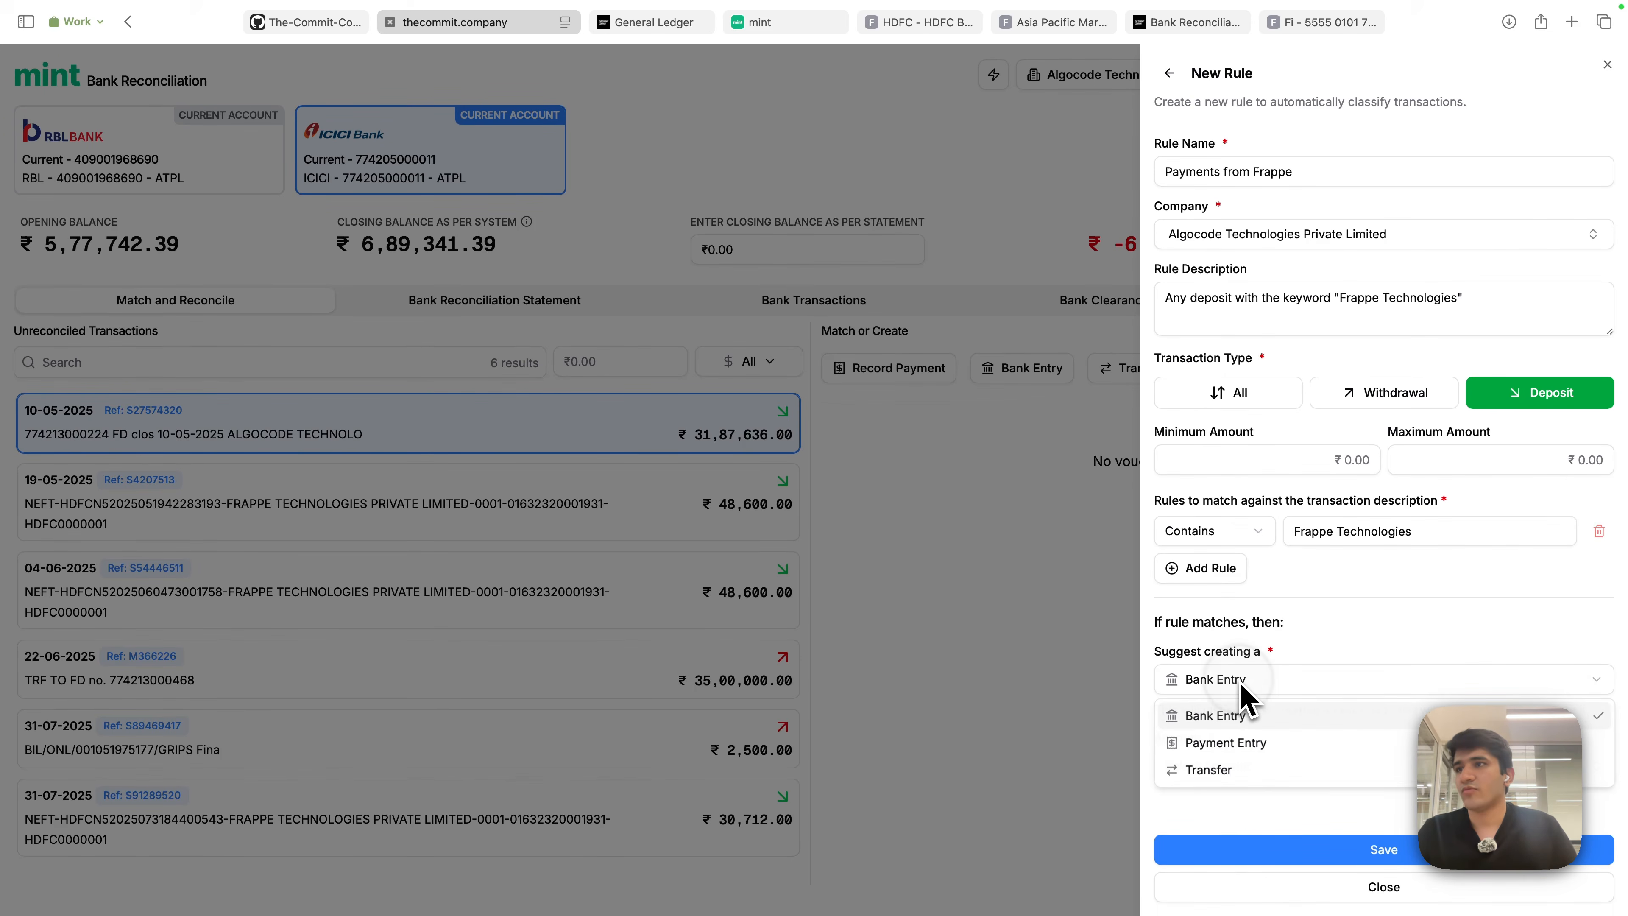
left_click(1244, 744)
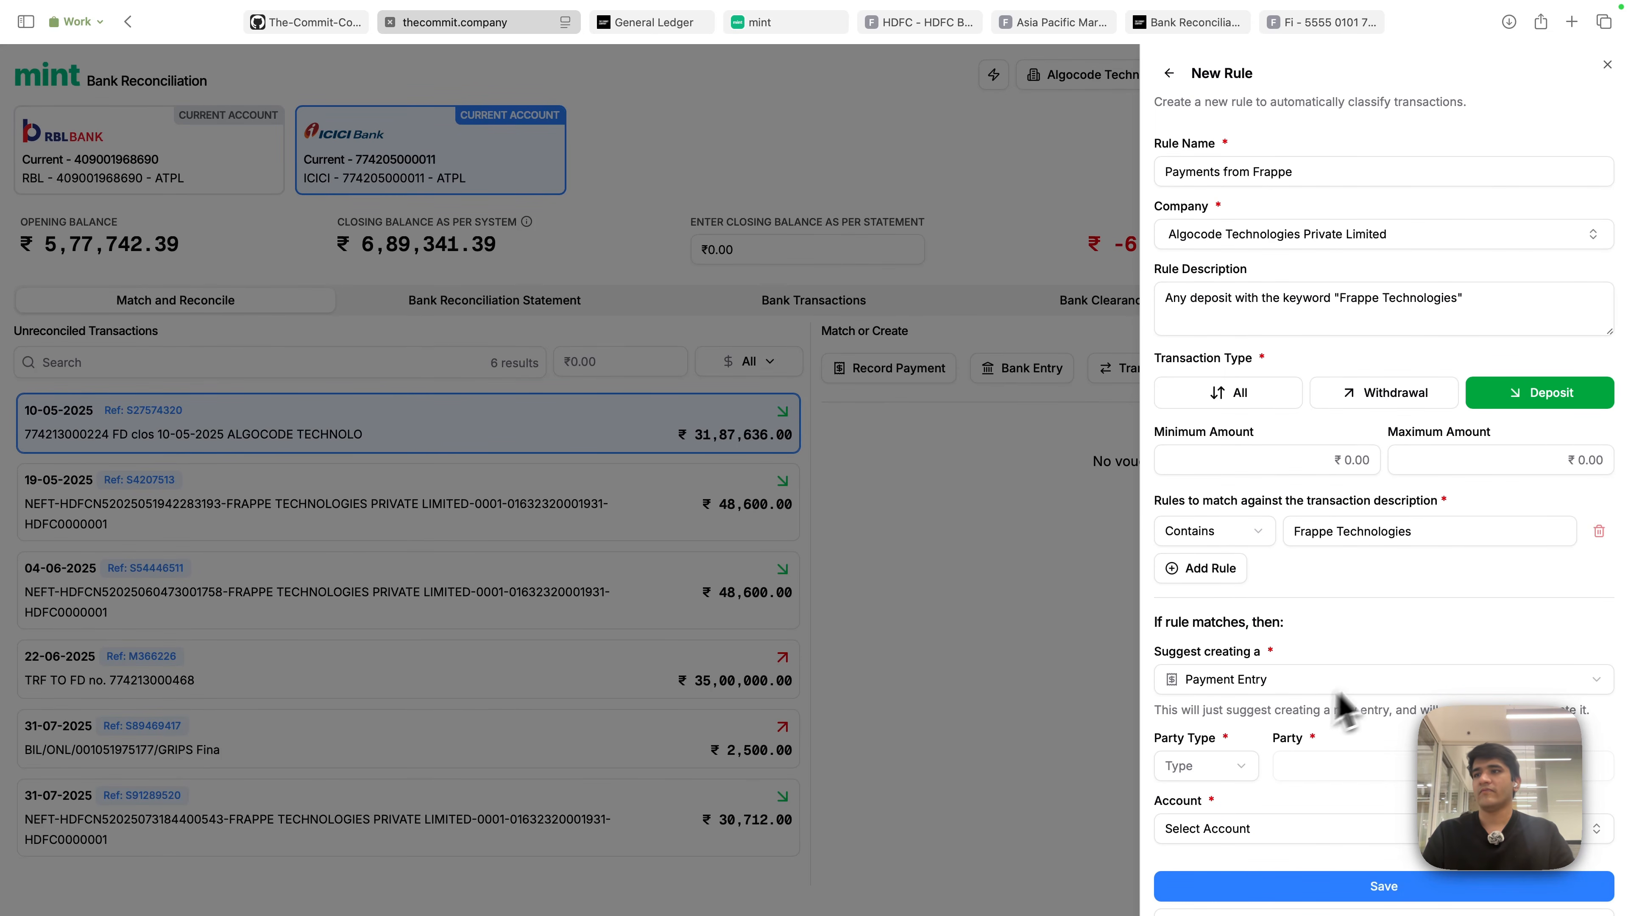
scroll(1337, 715, "down", 1)
scroll(1249, 705, "up", 1)
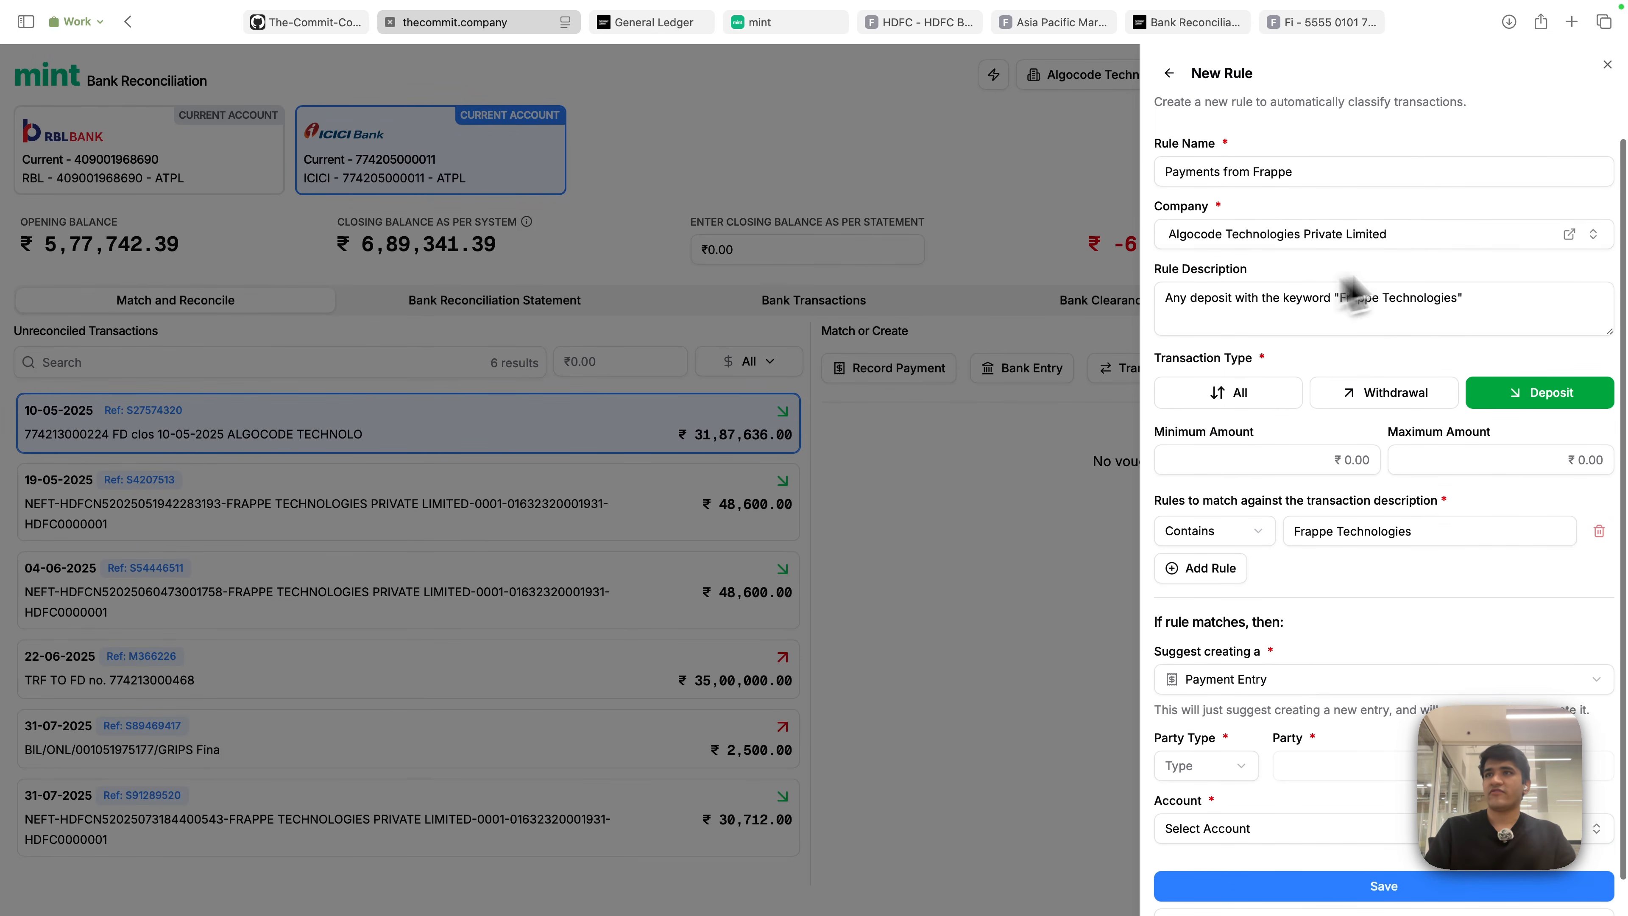
scroll(1231, 766, "down", 1)
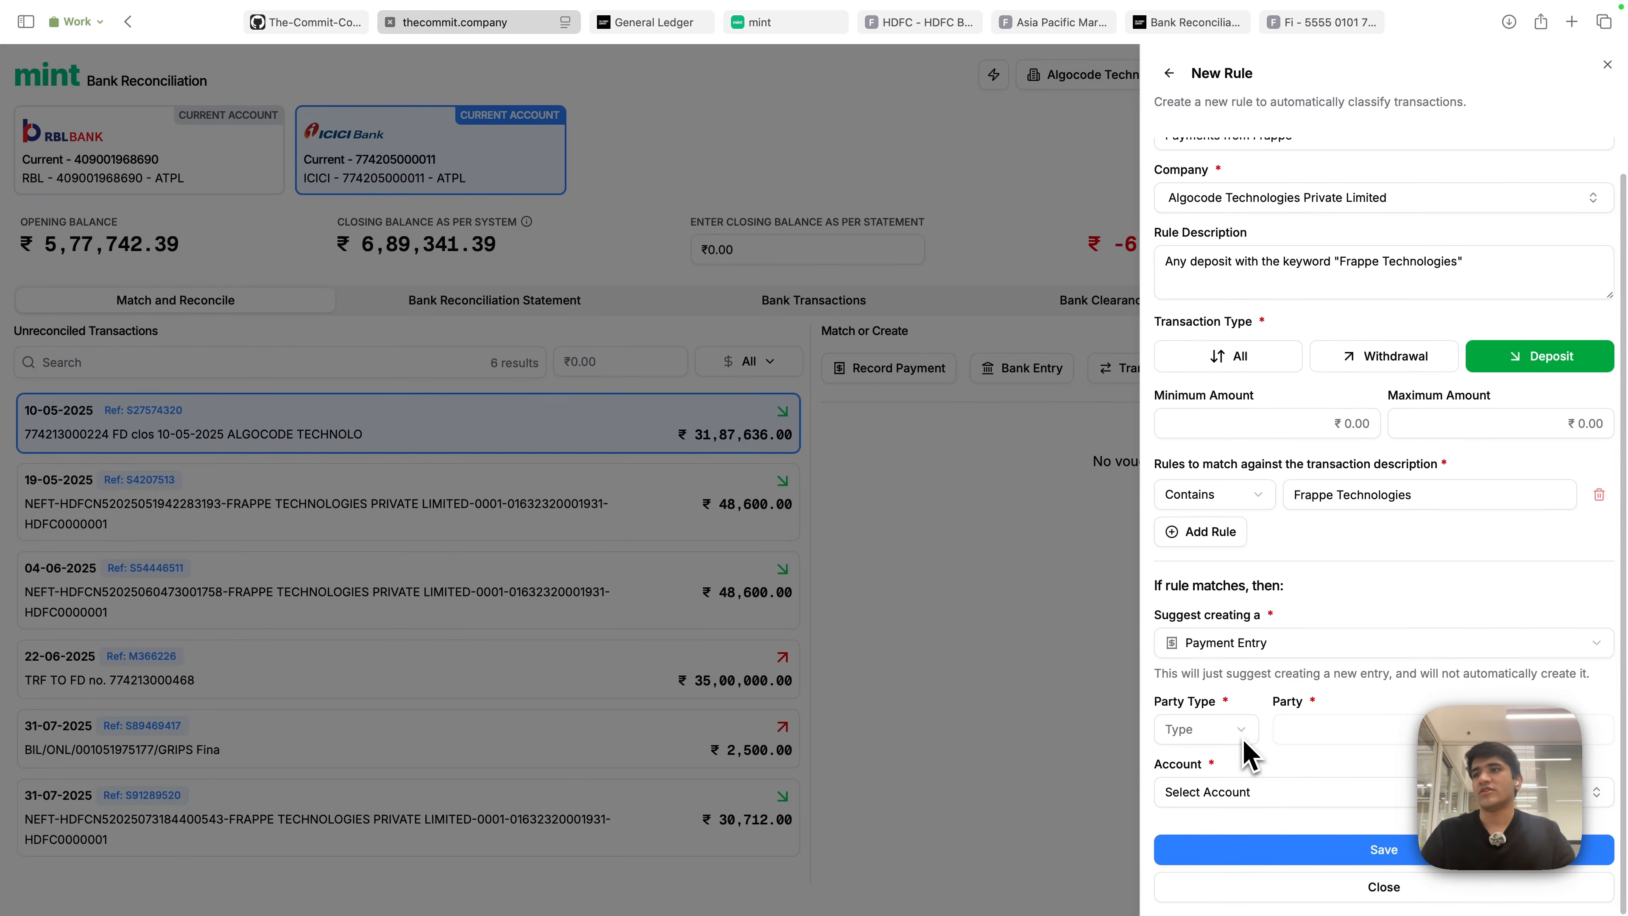
left_click(1238, 742)
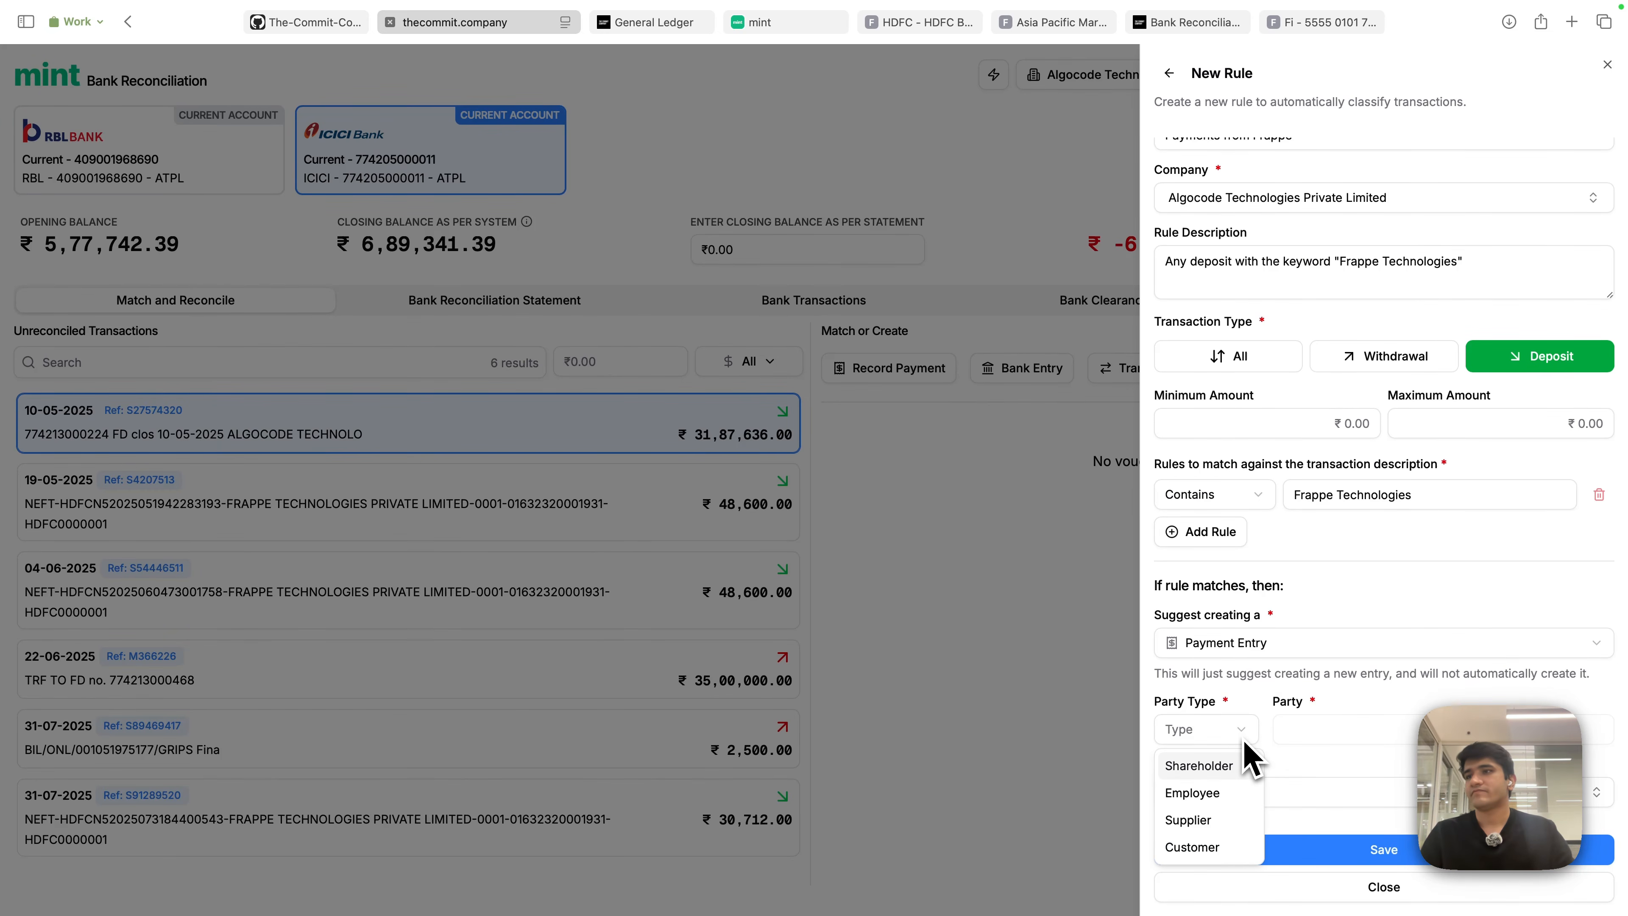
left_click(1209, 853)
left_click(1399, 746)
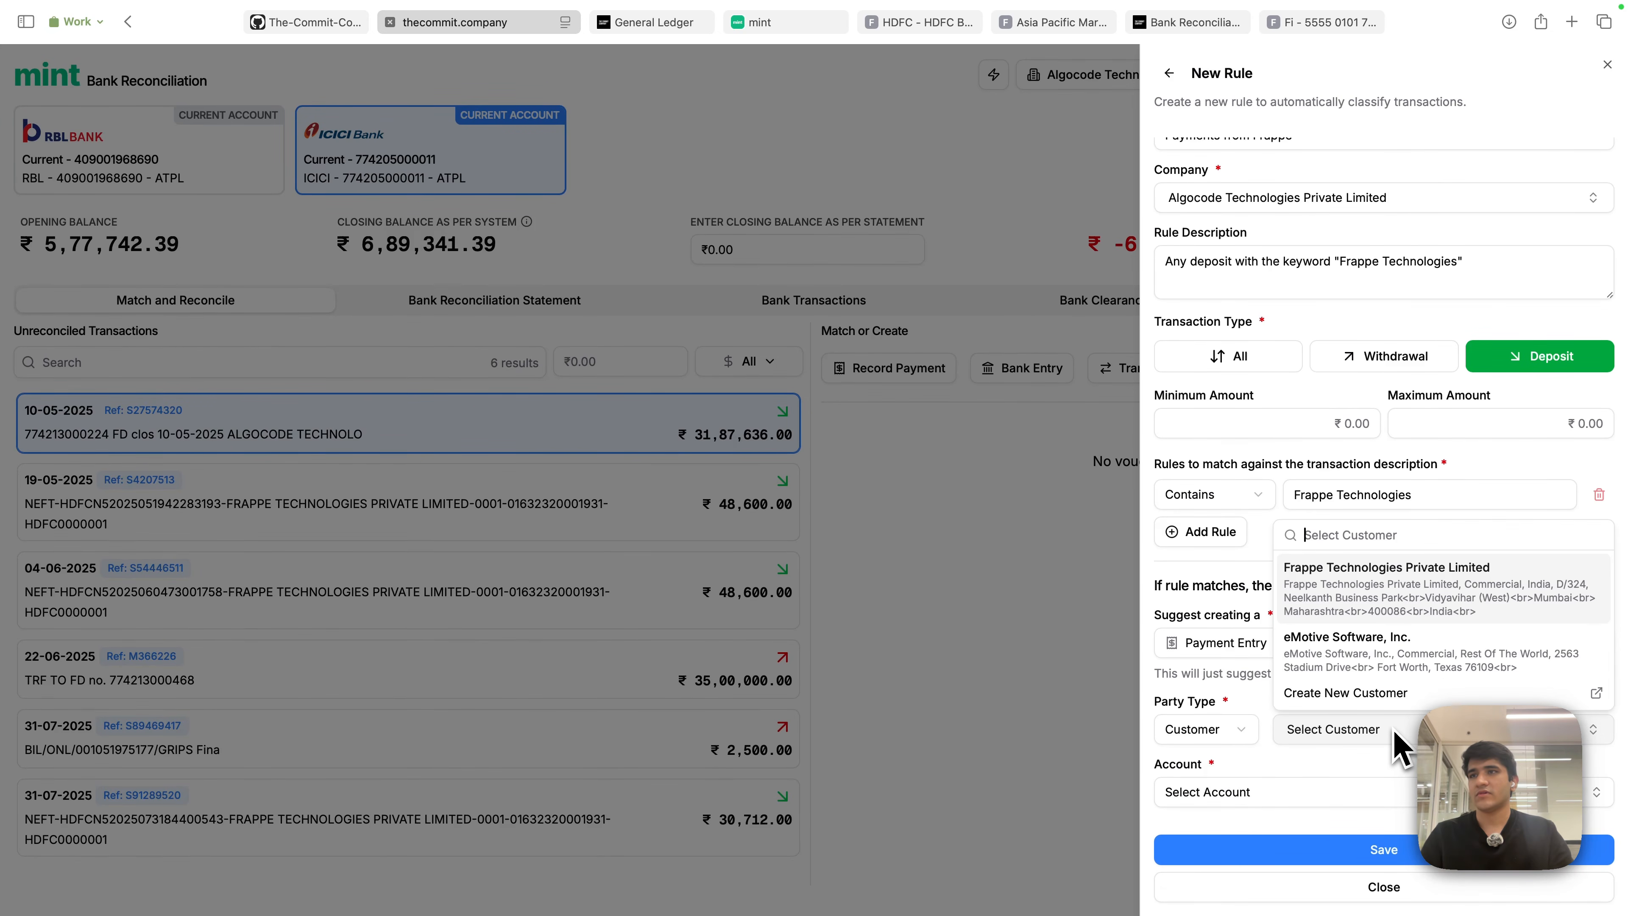
left_click(1378, 580)
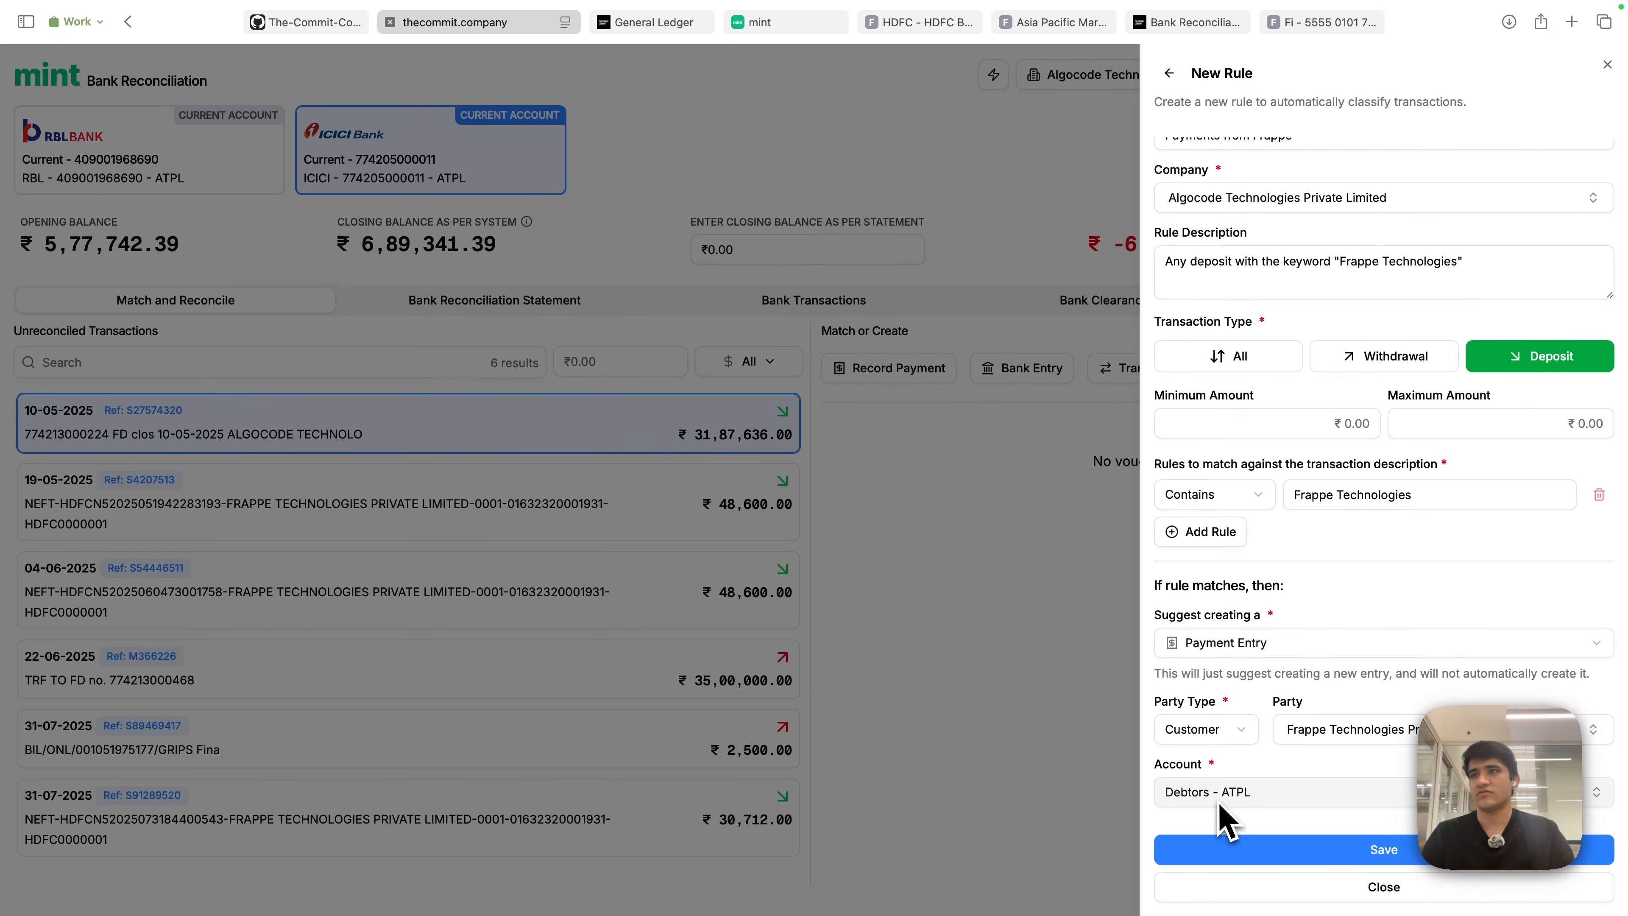
- Review the rule's name and description, then save the 'Payments from Frappe' rule
scroll(1304, 769, "up", 1)
left_click_drag(1168, 170, 1355, 168)
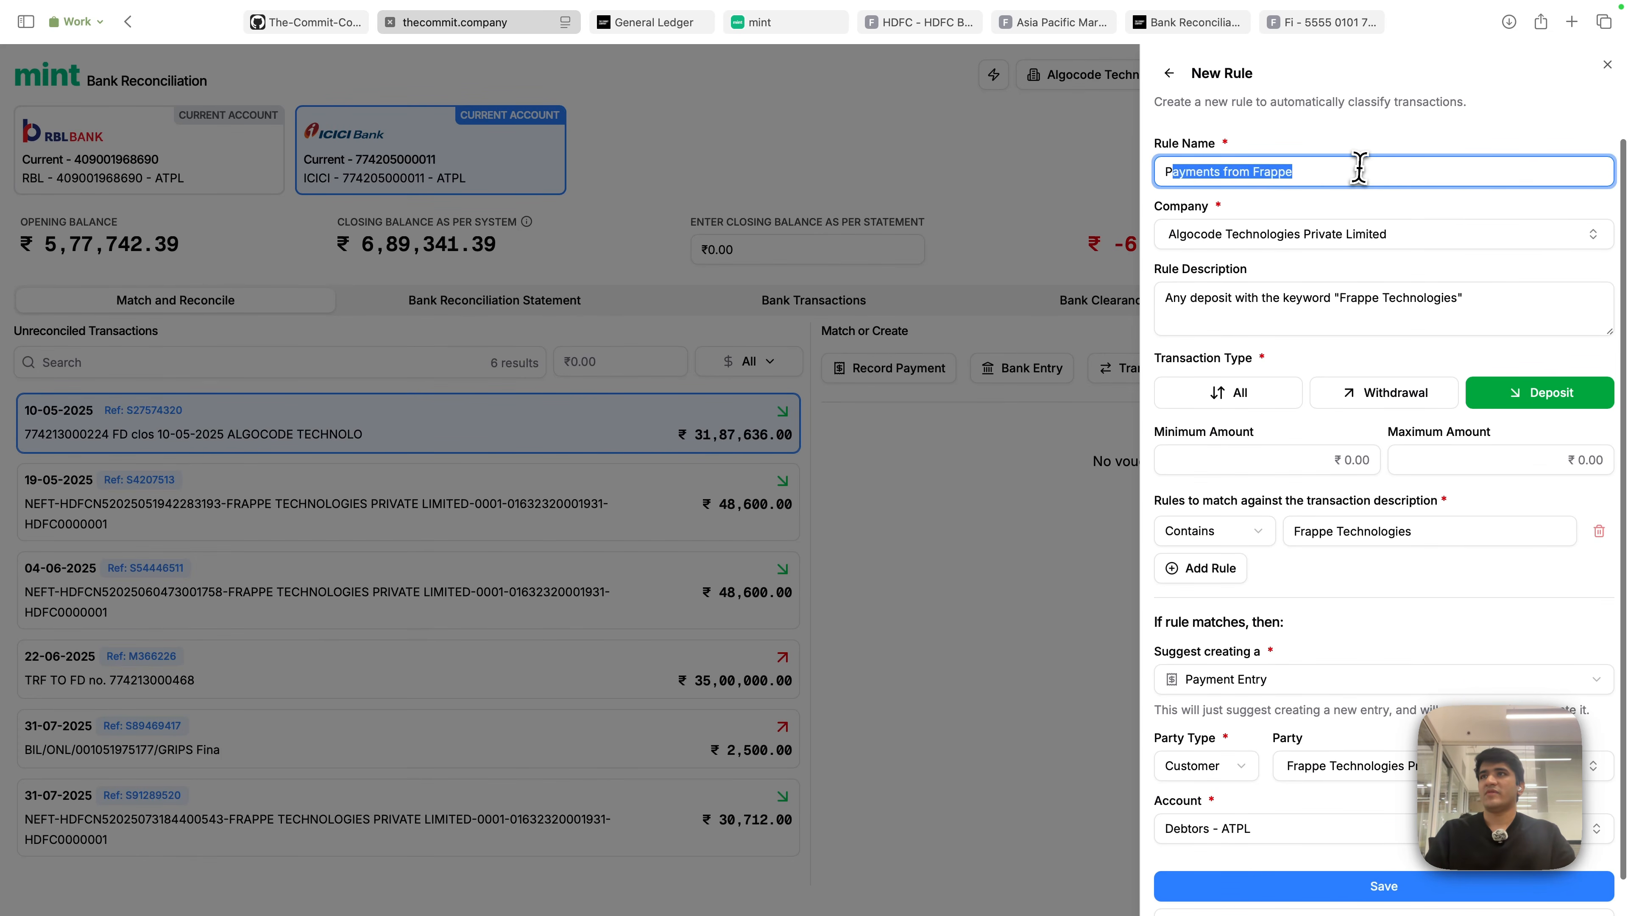
left_click_drag(1457, 298, 1173, 298)
left_click(1234, 350)
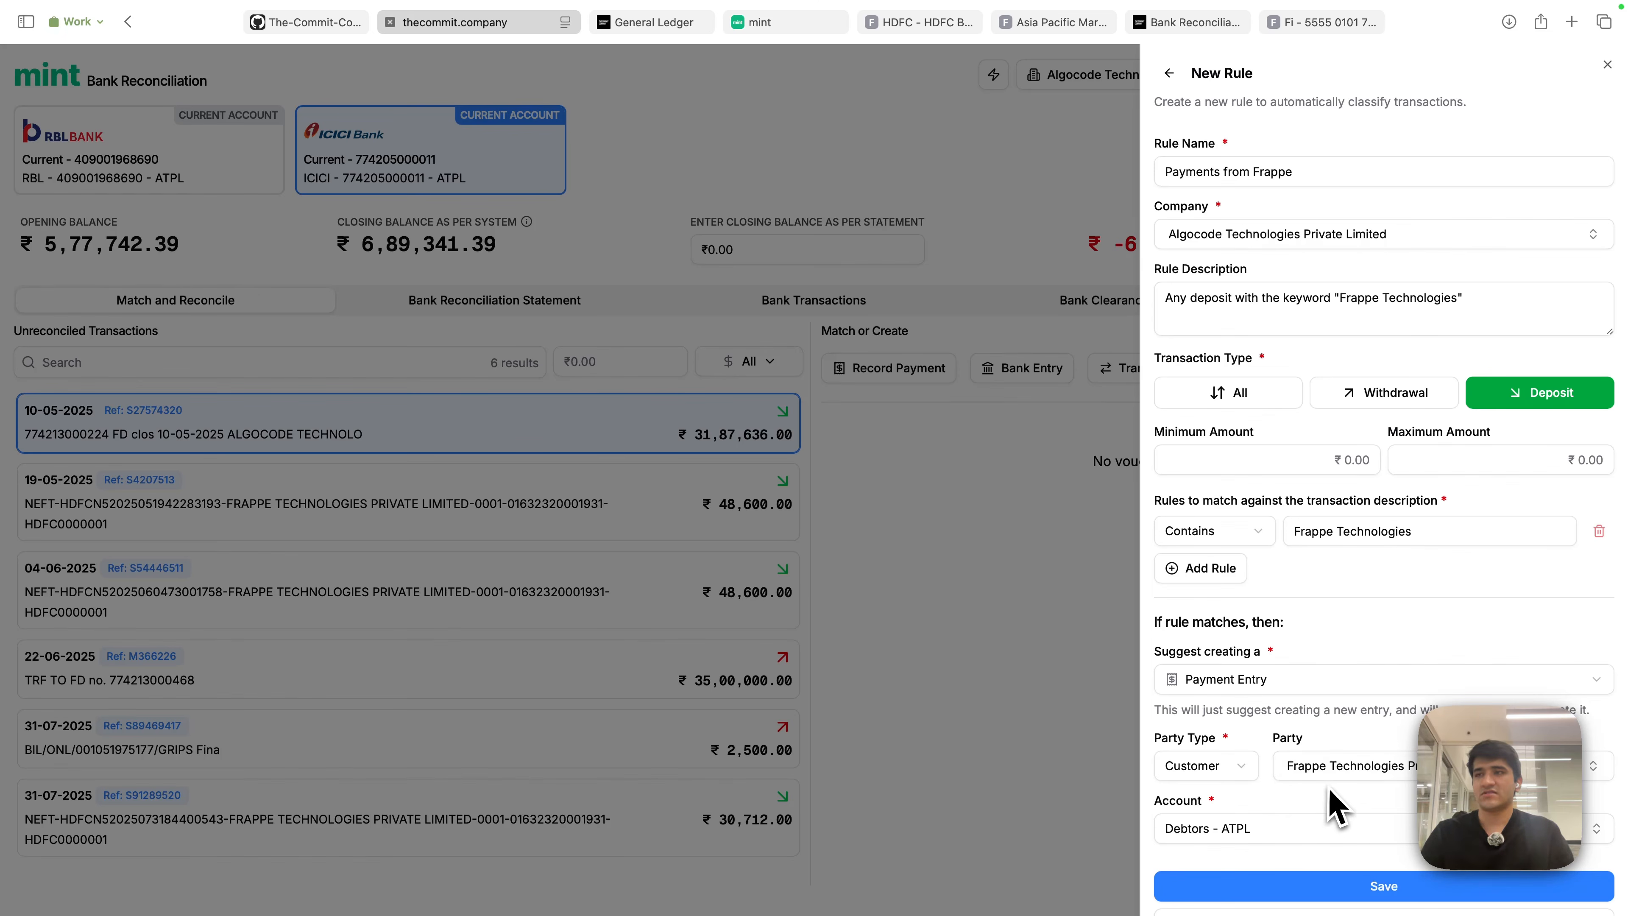
scroll(1367, 798, "down", 2)
scroll(1366, 795, "up", 2)
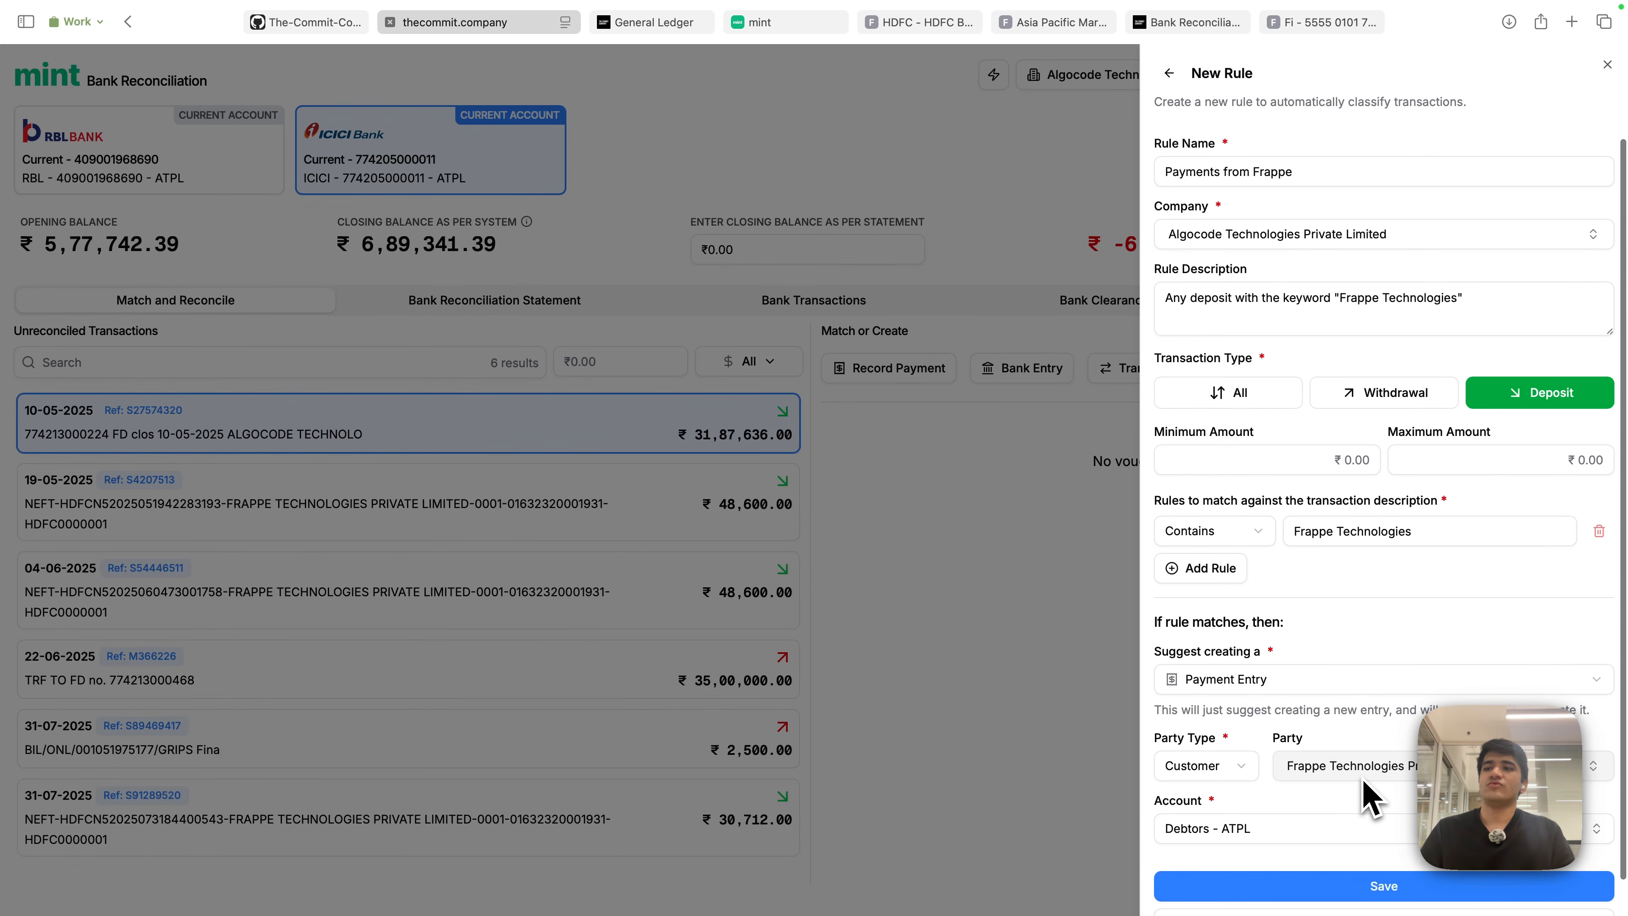
scroll(1378, 814, "down", 2)
left_click(1388, 858)
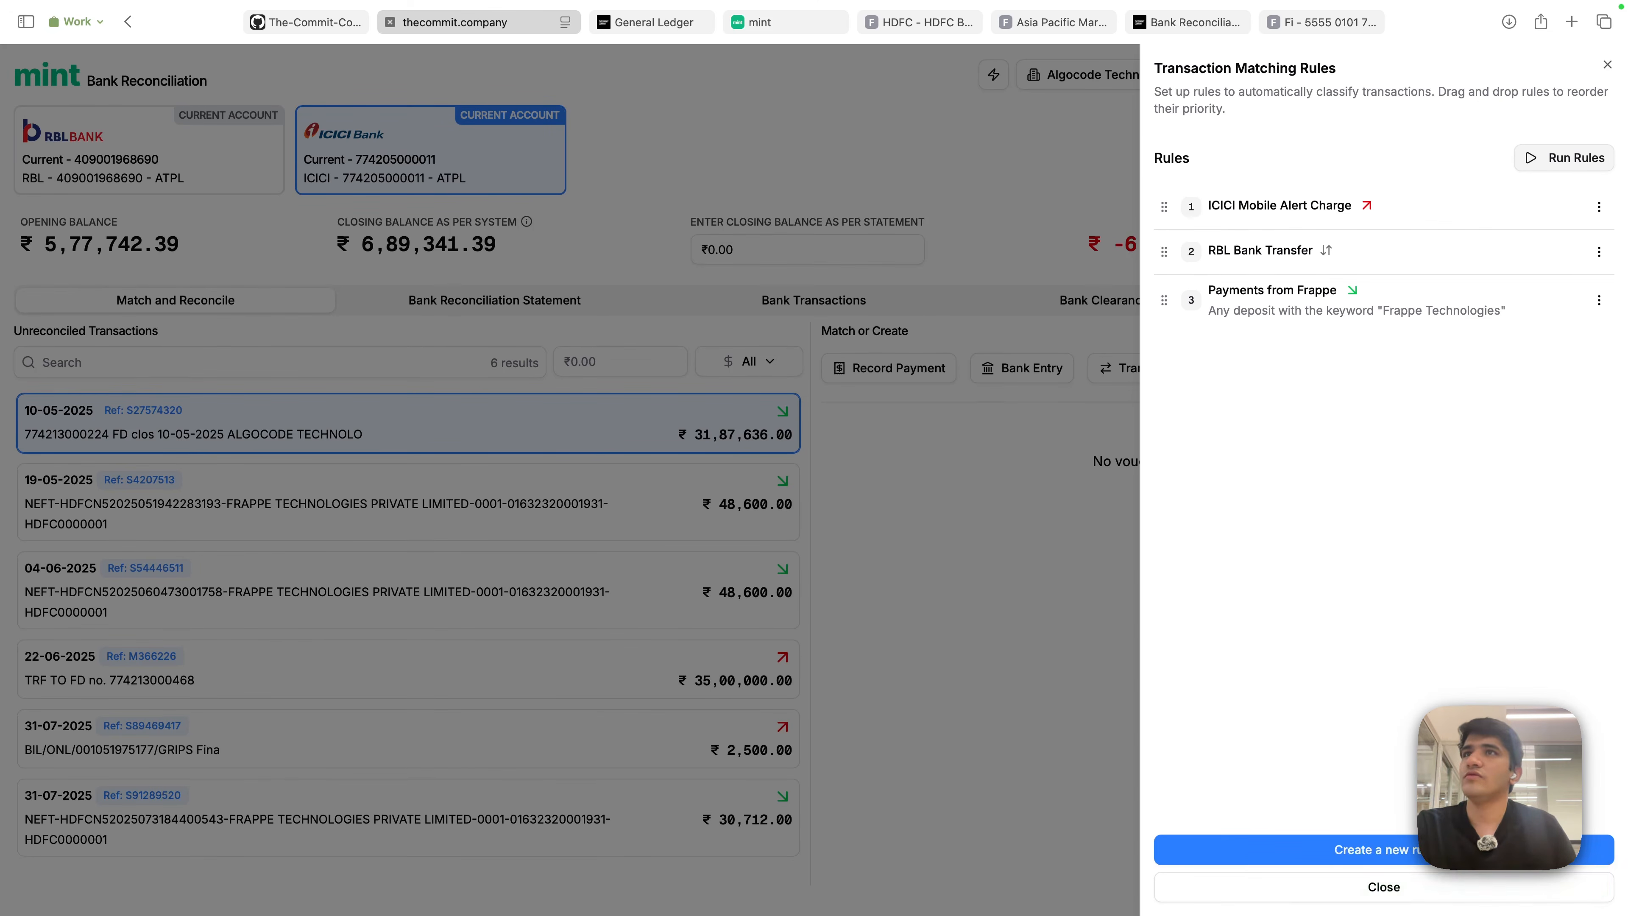
- Force Evaluate All unreconciled transactions against the matching rules from the Run Rules menu
left_click(1564, 160)
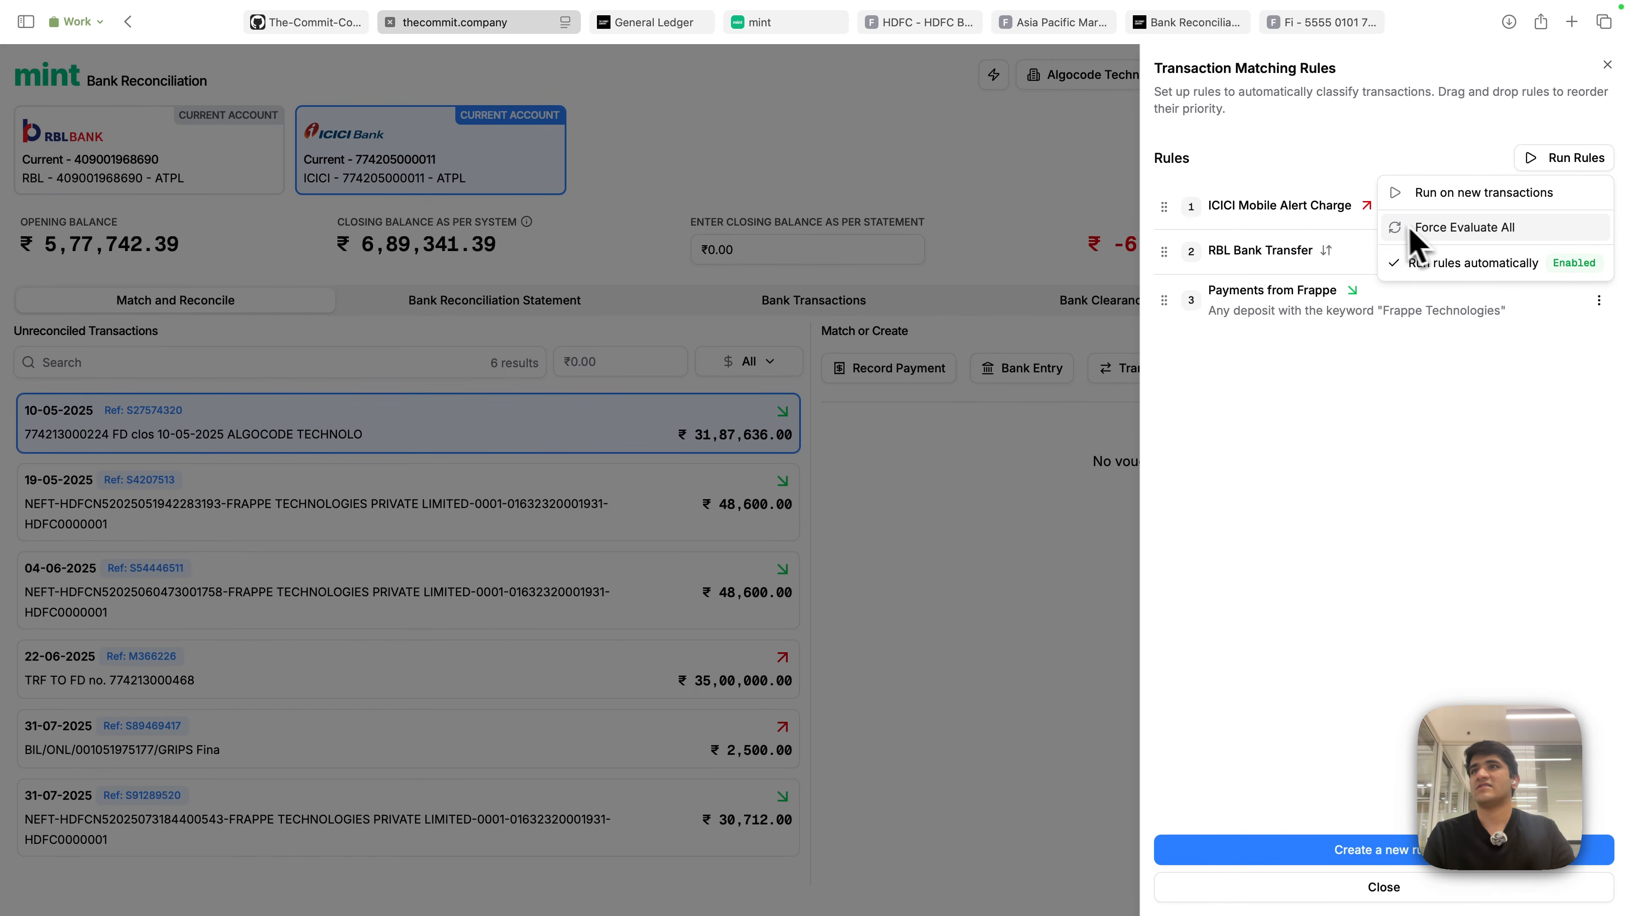
left_click(1440, 231)
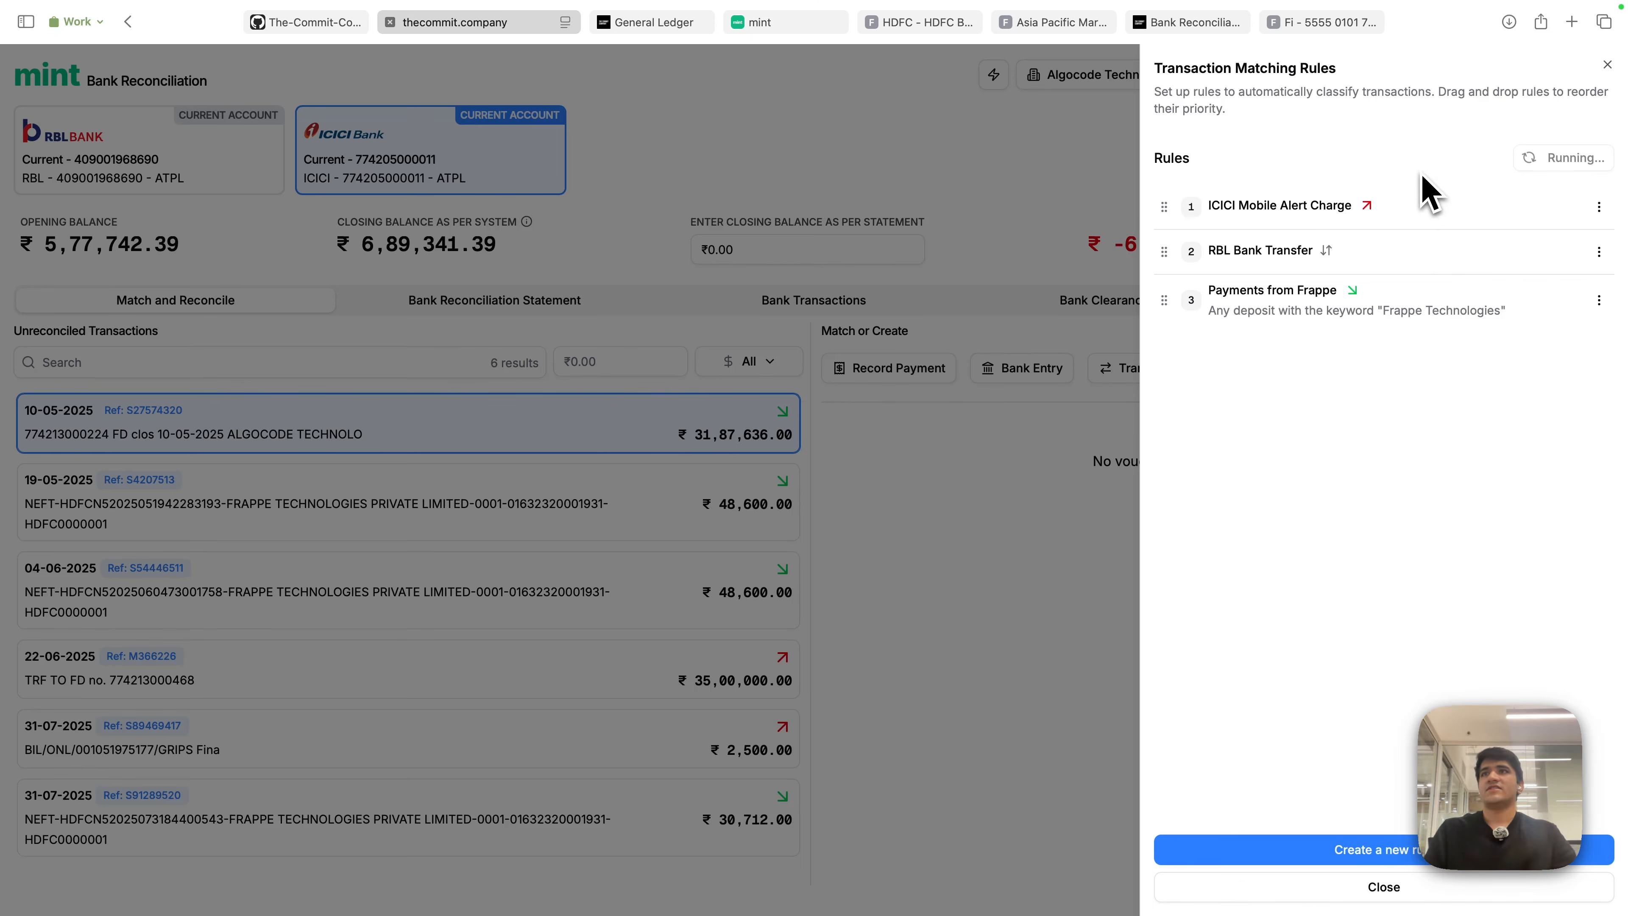
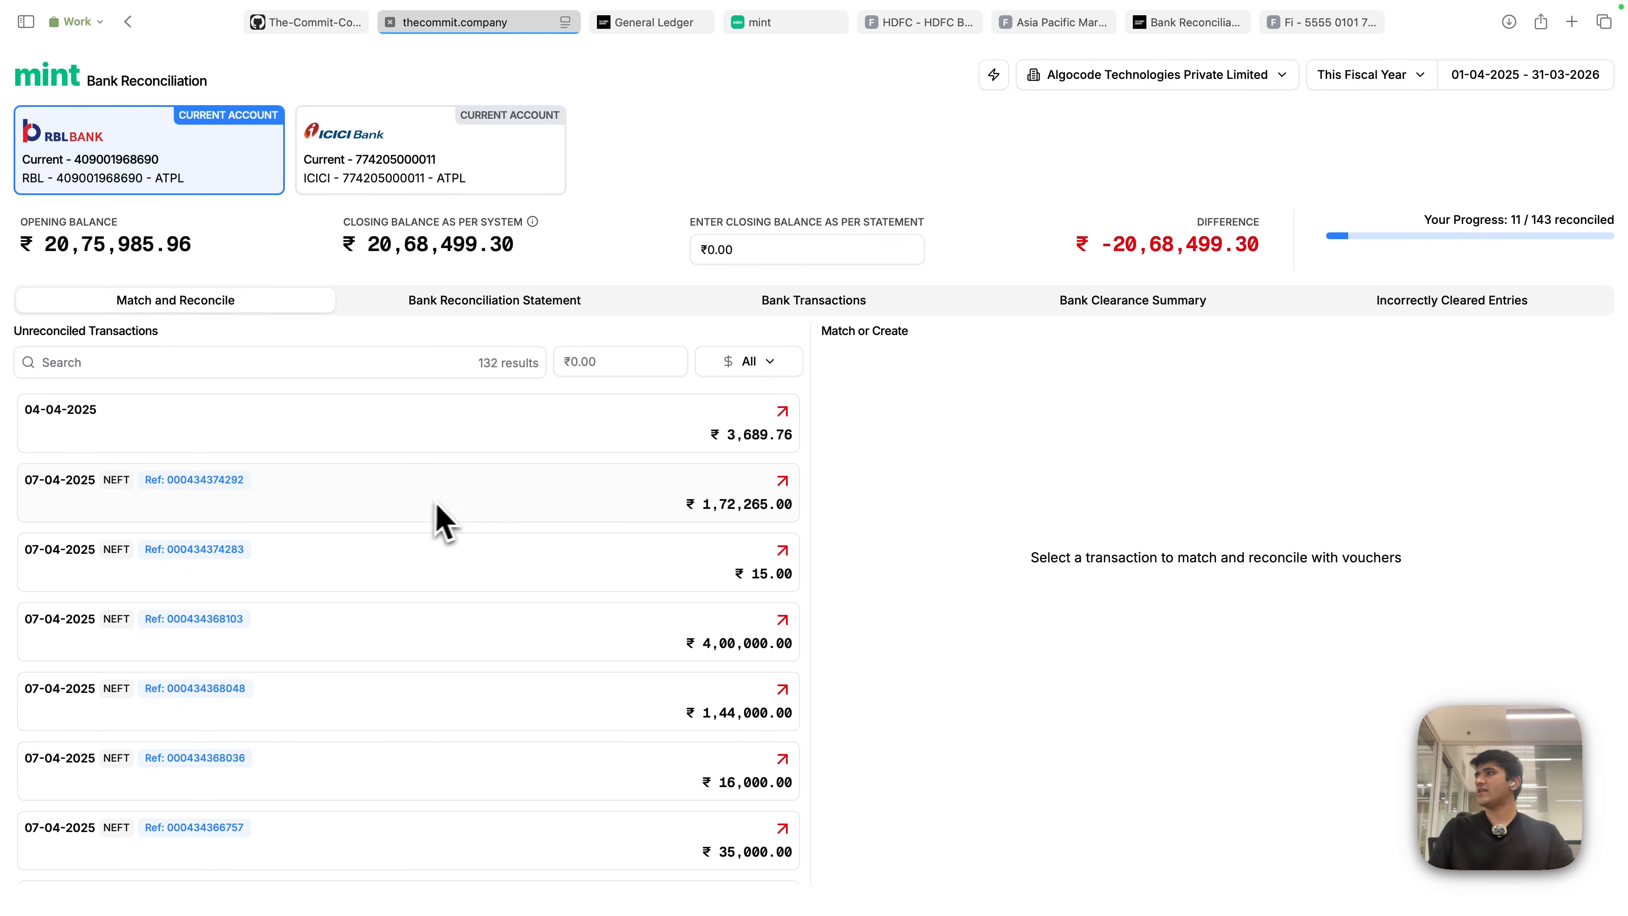
- On ICICI, review the 19-05-2025 ₹48,600 Frappe deposit's 'Payments from Frappe' suggested Payment Entry and party
left_click(375, 140)
left_click(569, 500)
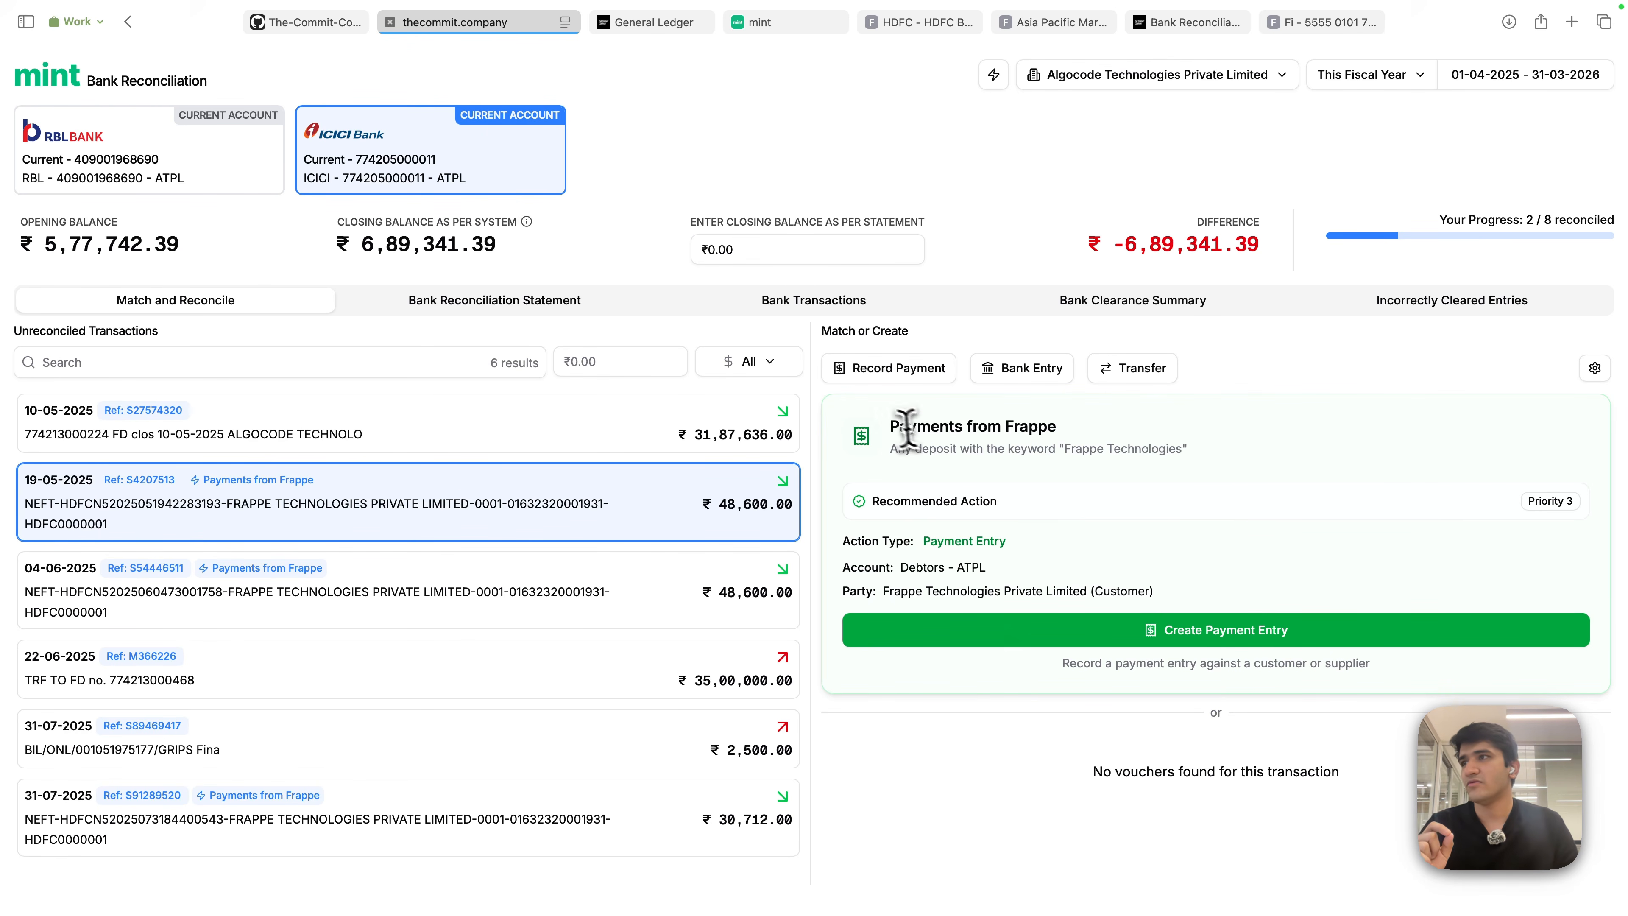
left_click_drag(892, 426, 1078, 428)
left_click(1051, 539)
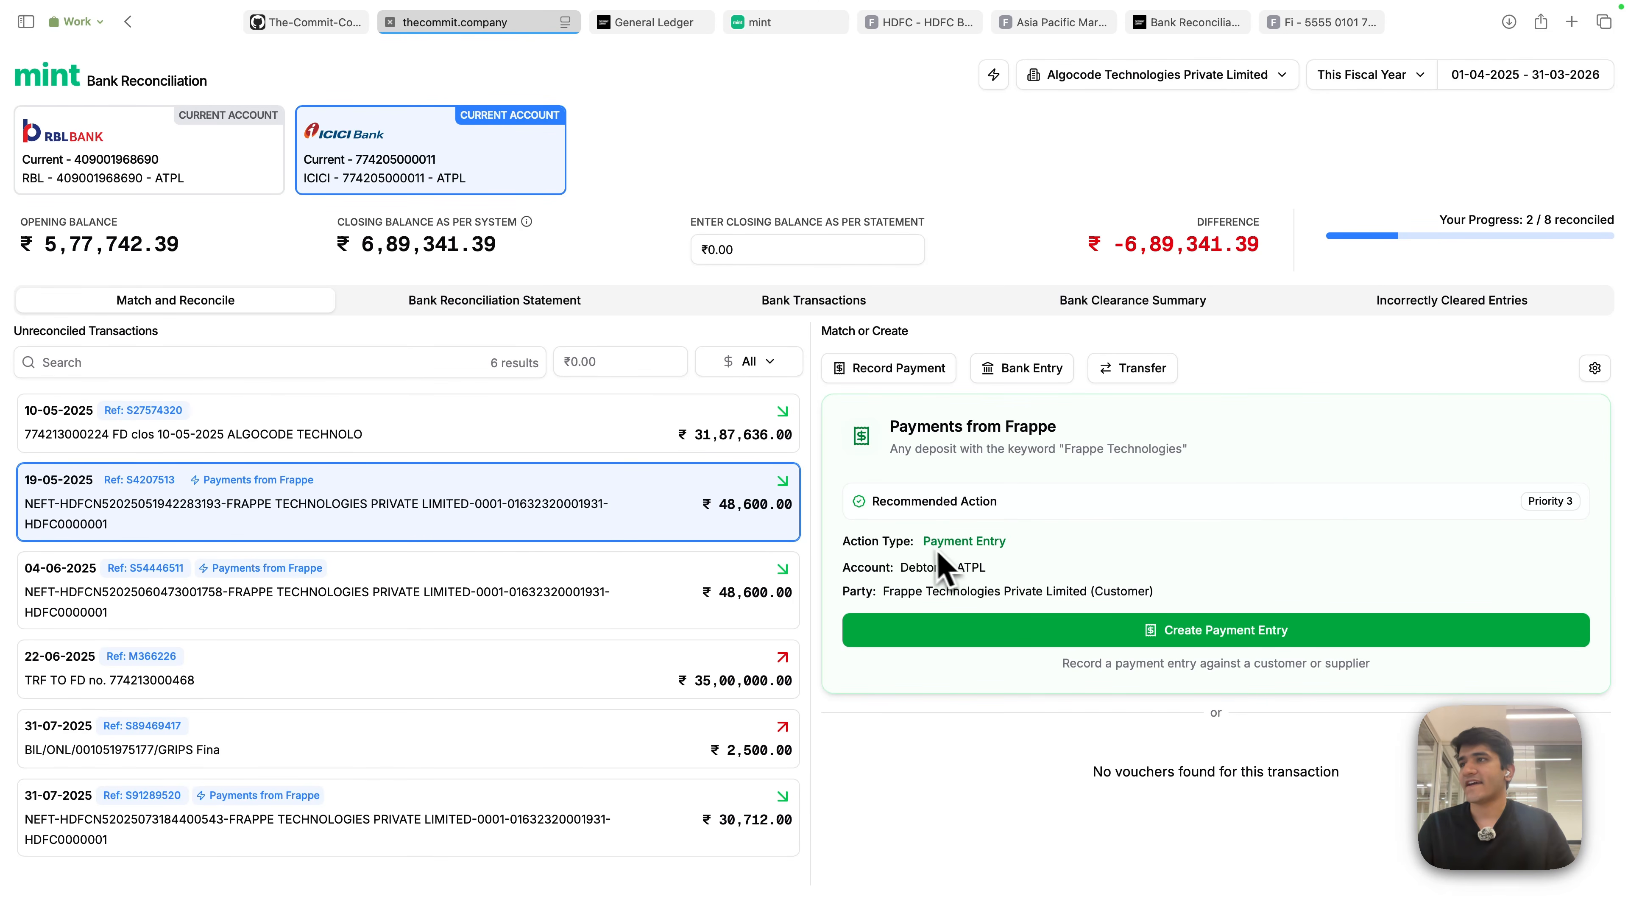
left_click_drag(924, 542, 1011, 544)
left_click(1003, 574)
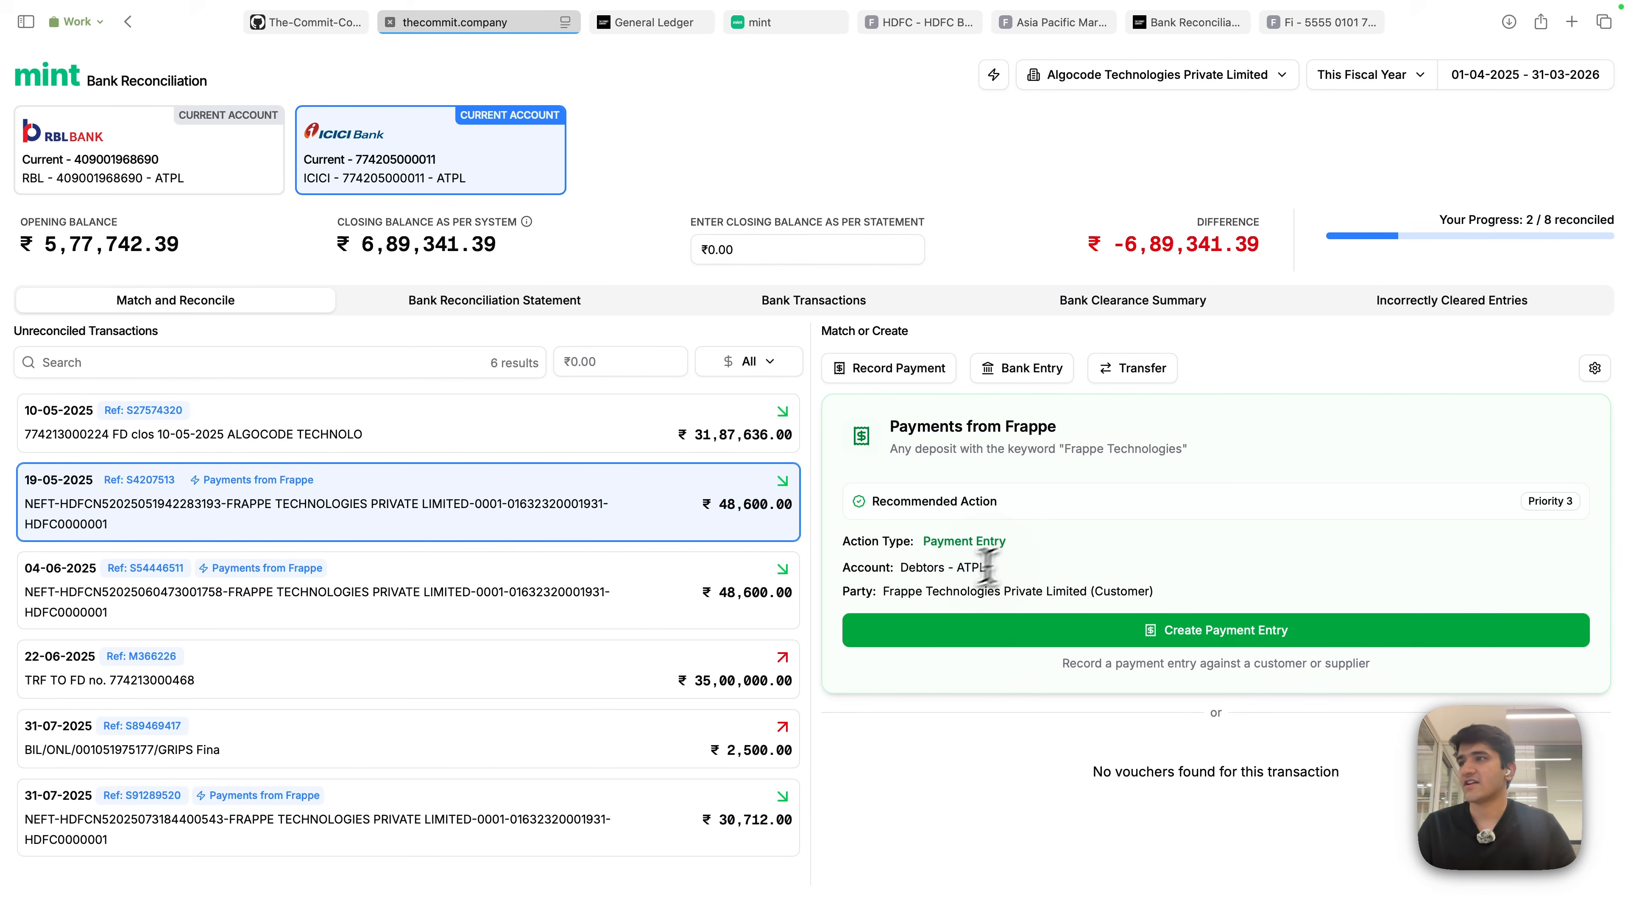
left_click_drag(885, 590, 1186, 590)
left_click(1304, 545)
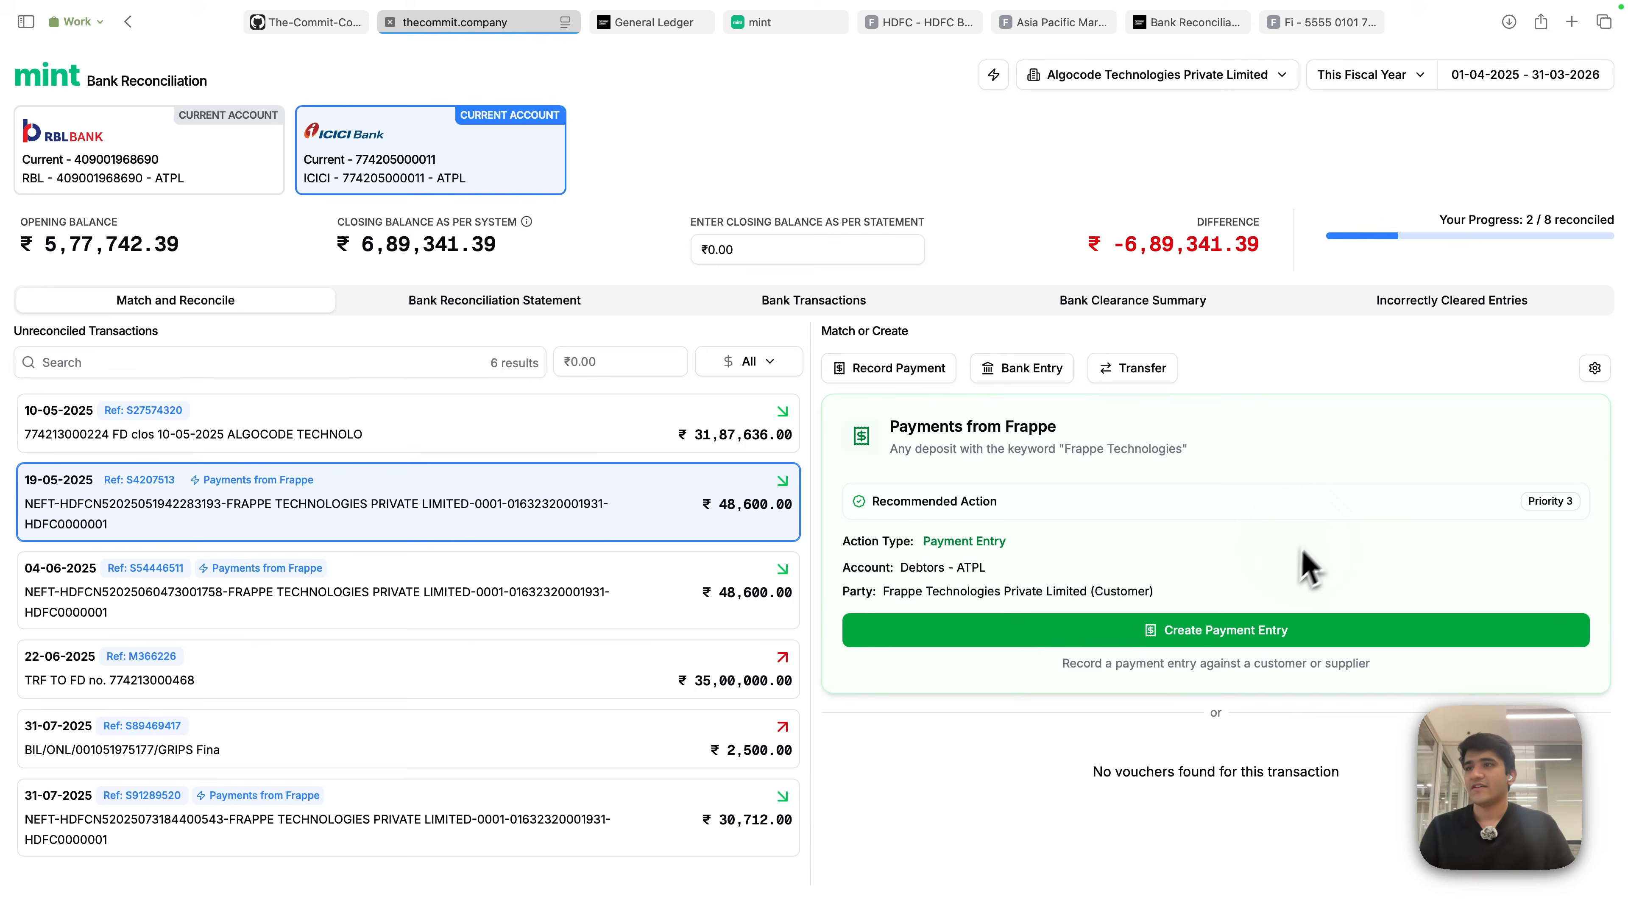
- Pay SINV-25-00010 in full (₹53,100) from the deposit, deducting ₹4,500 to TDS - ATPL, and submit
left_click(1231, 642)
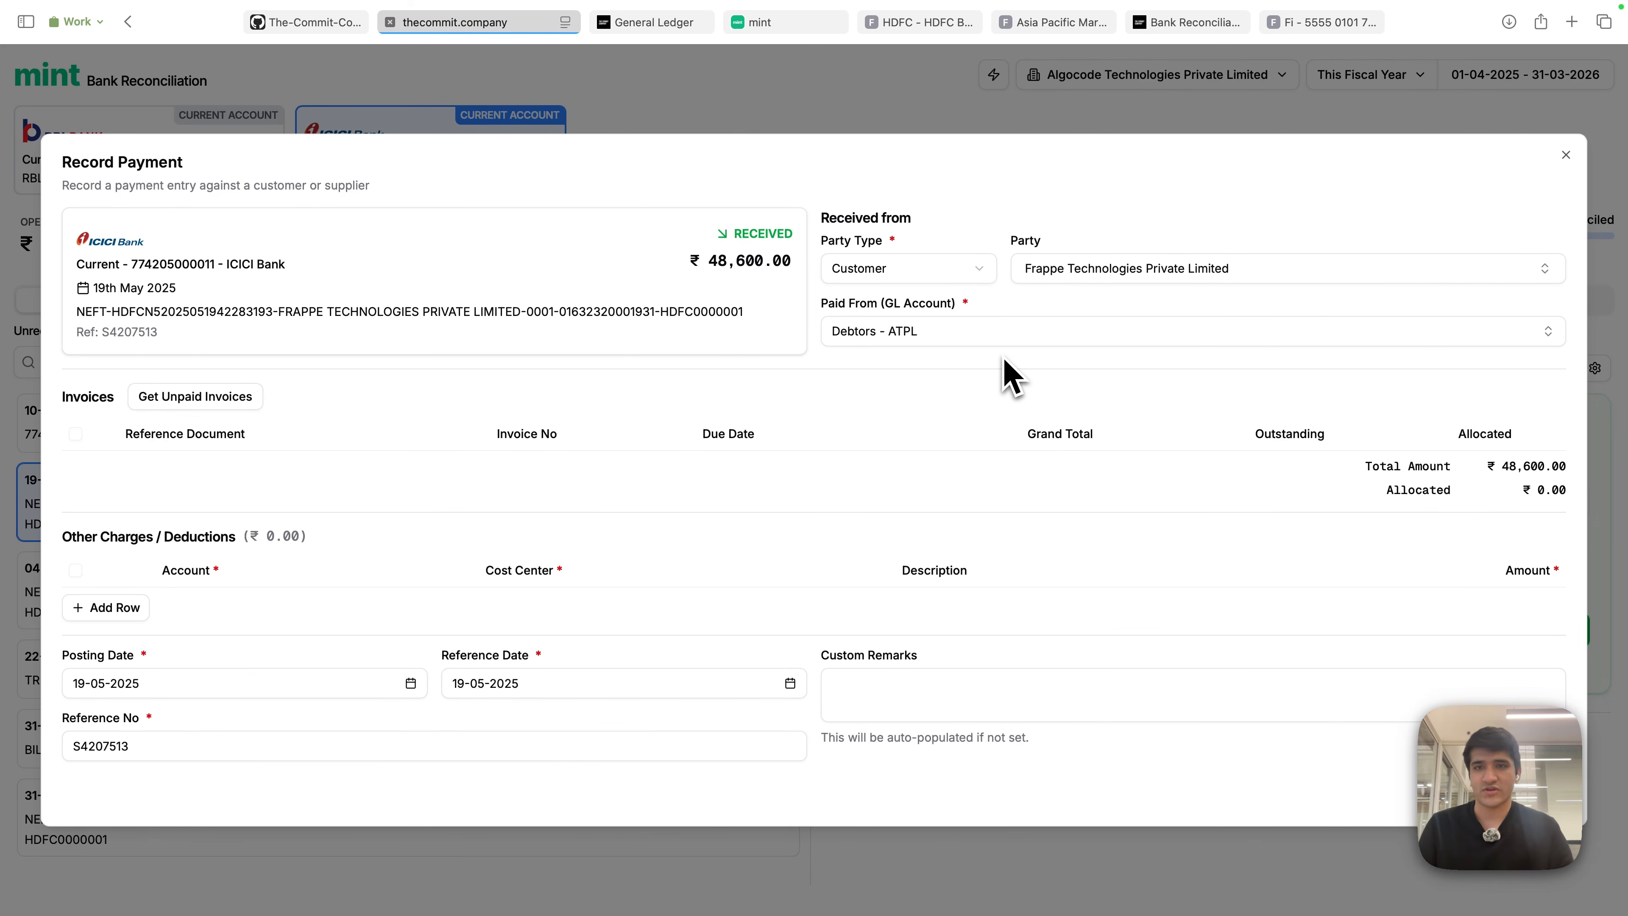
left_click(214, 404)
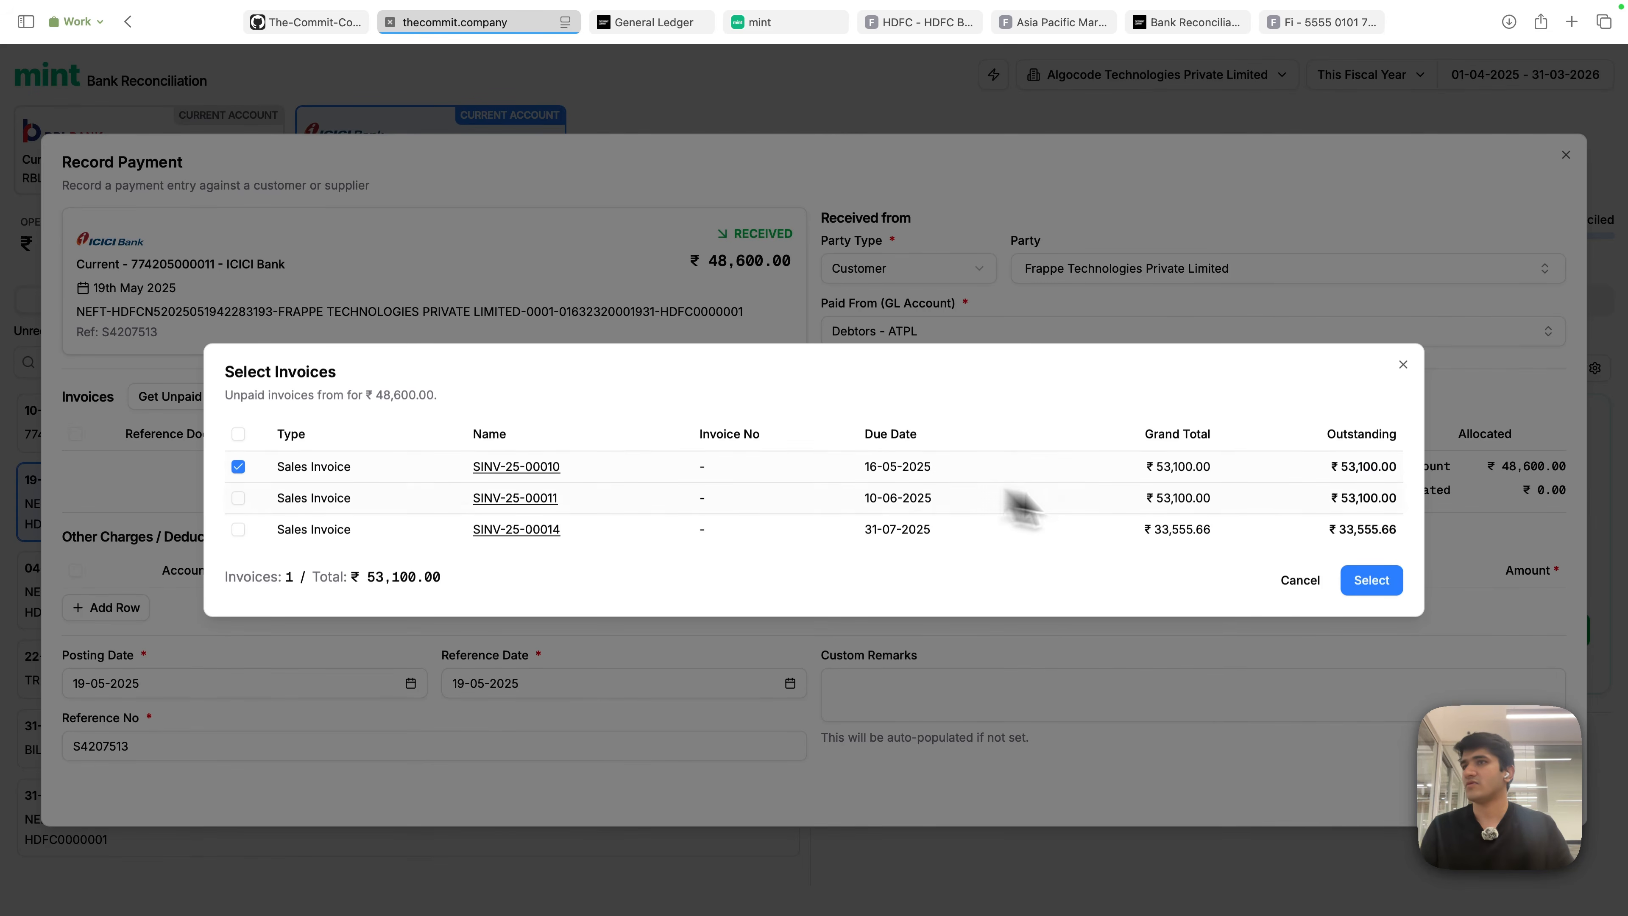
left_click(1372, 580)
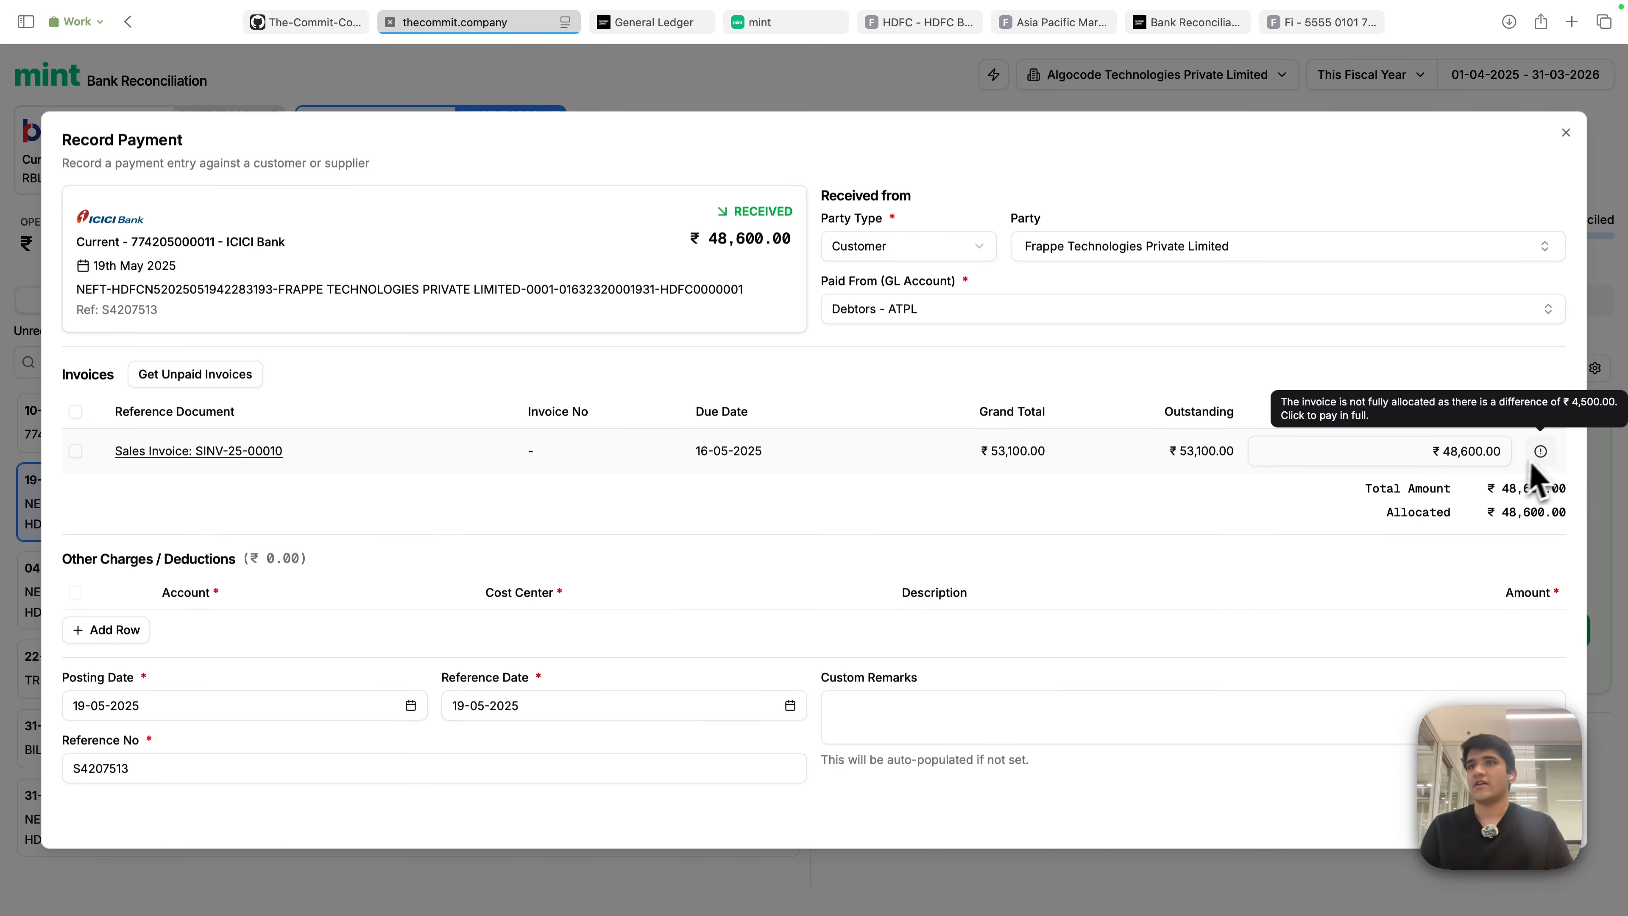
left_click(1540, 450)
left_click(1537, 532)
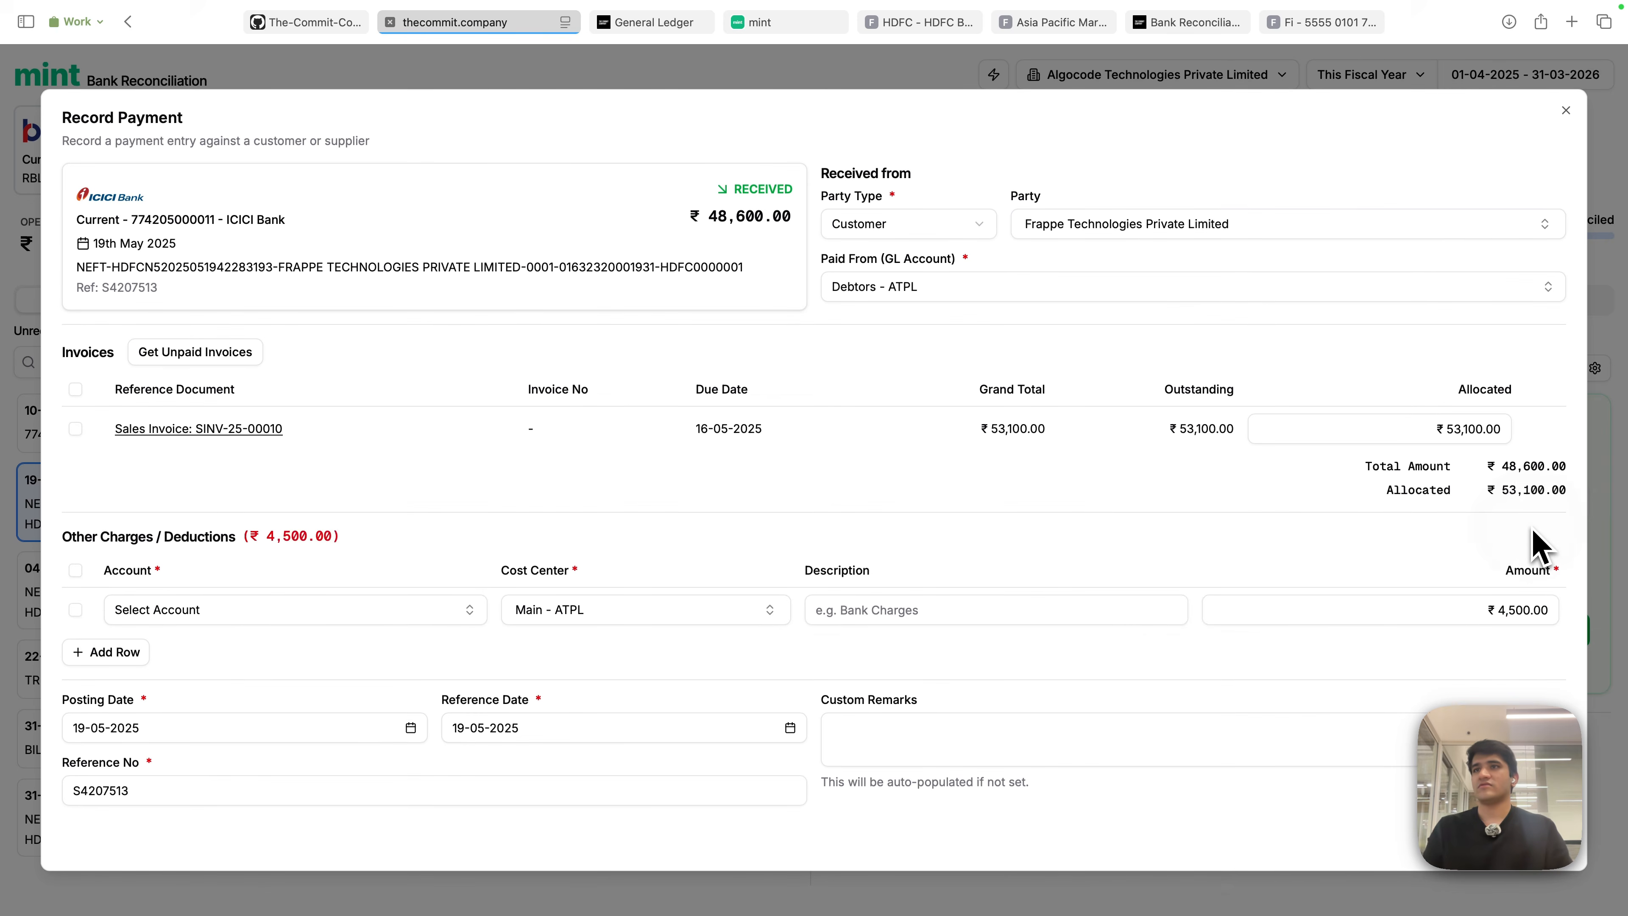
left_click(275, 613)
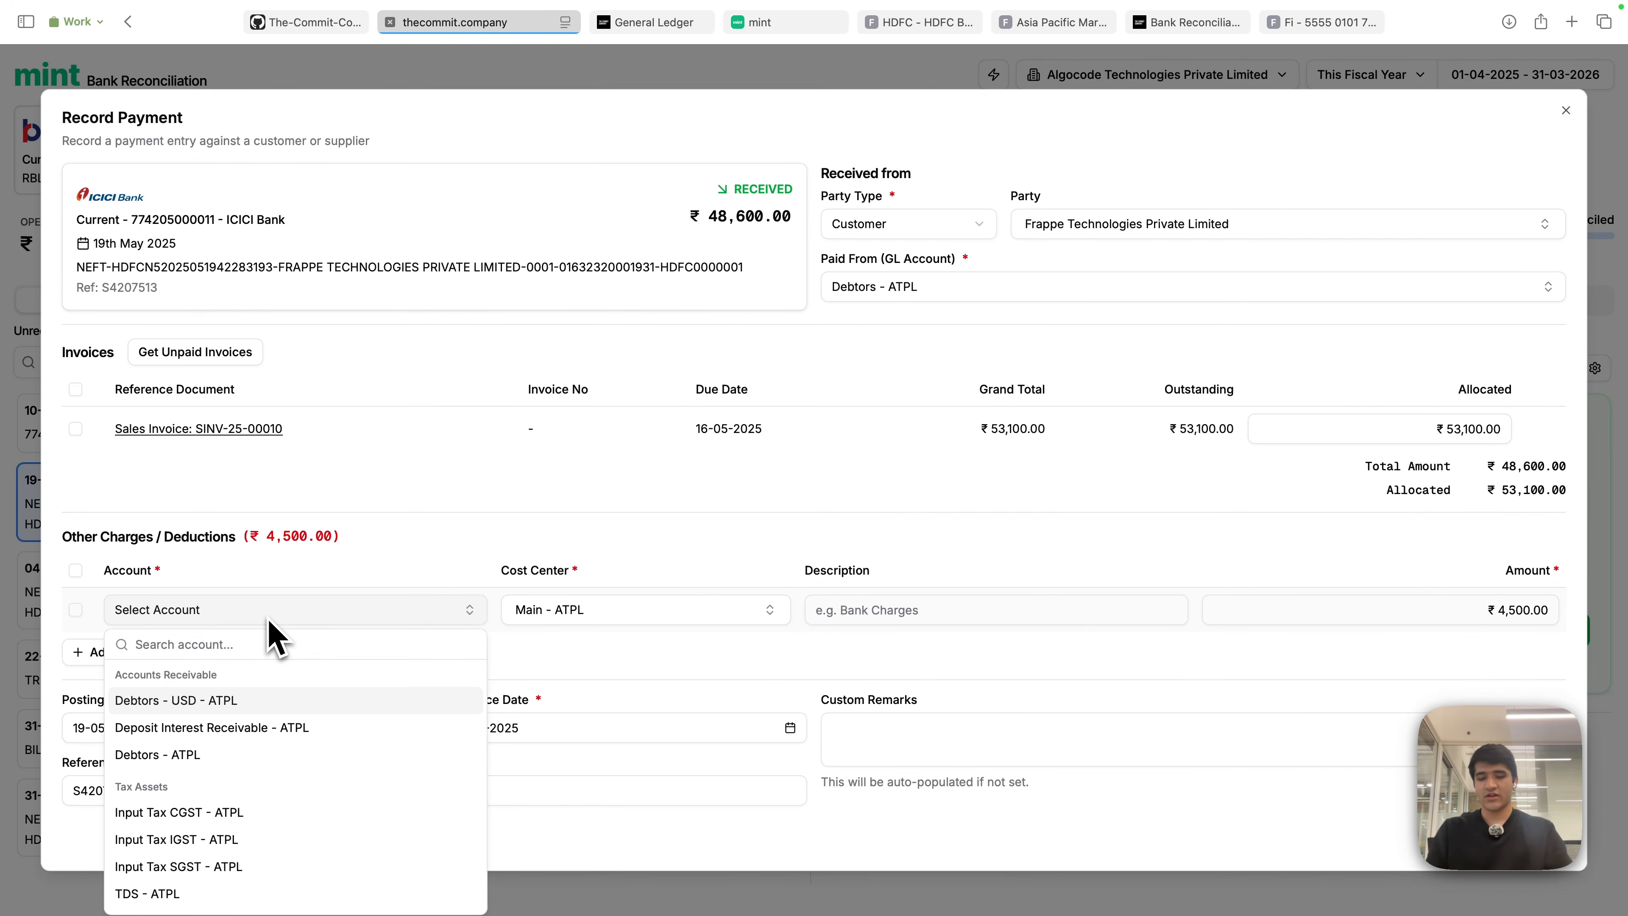
type("TDS")
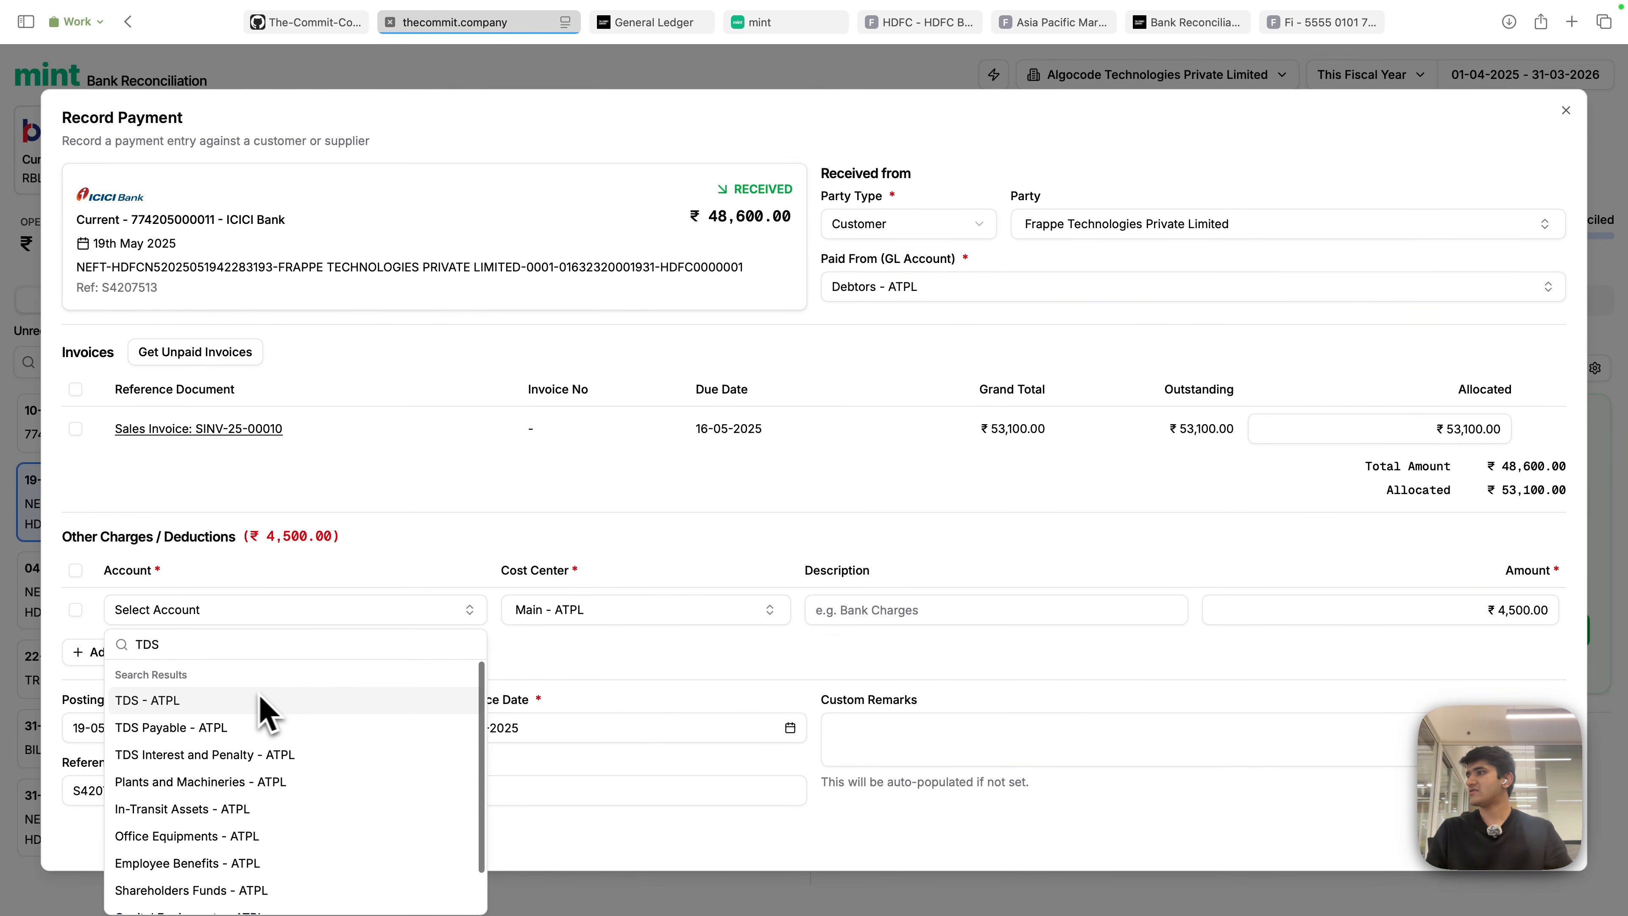
left_click(237, 702)
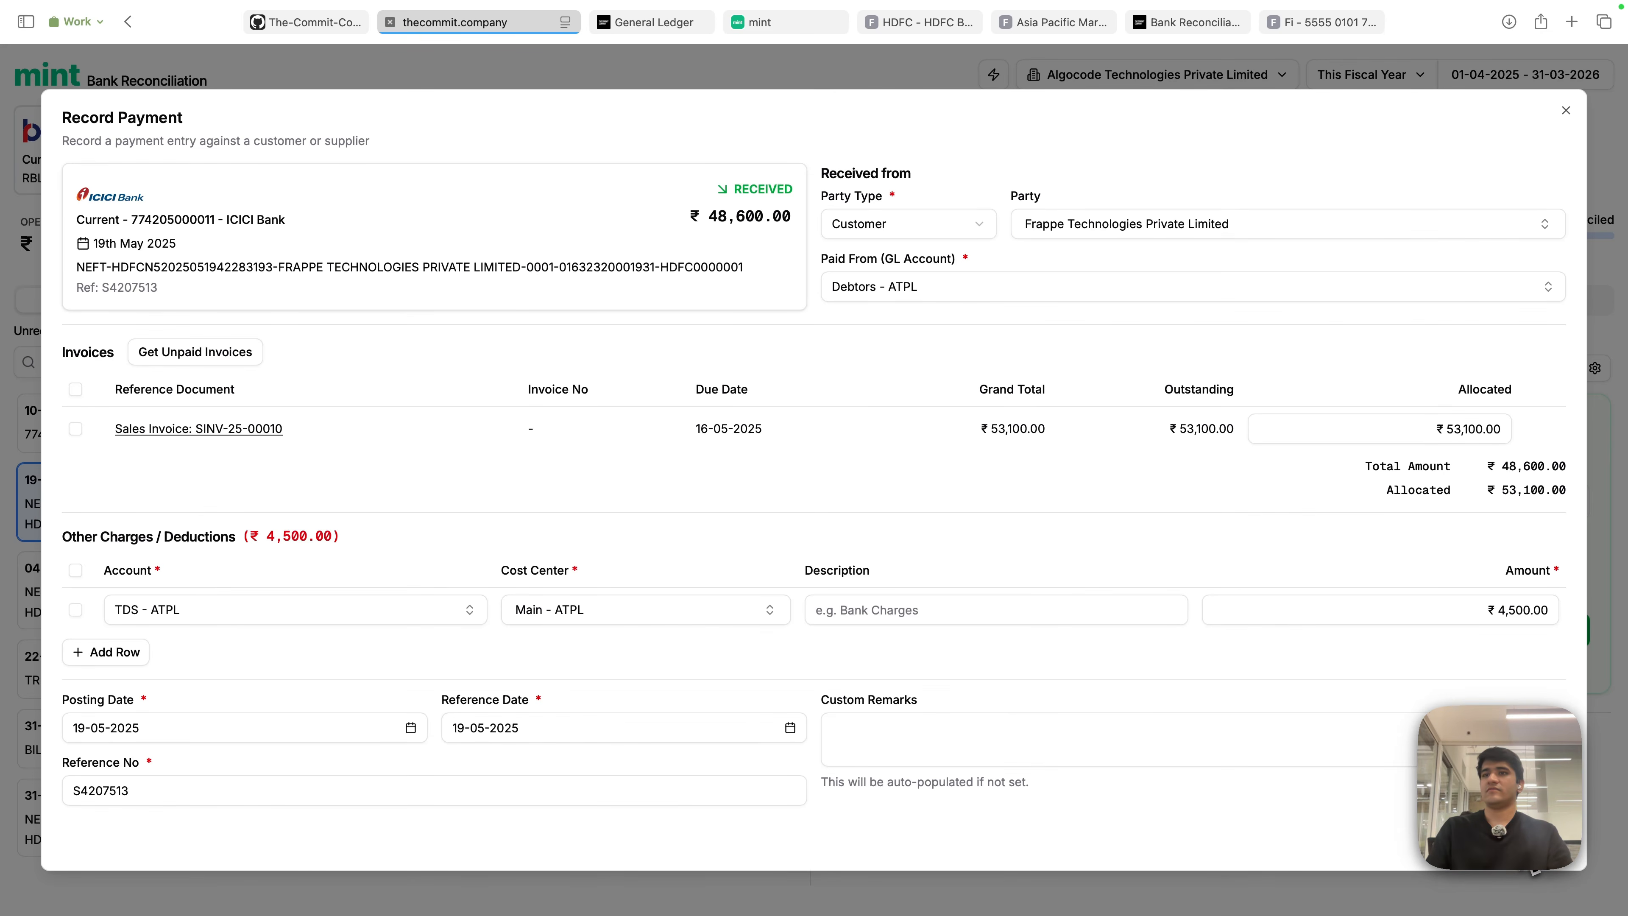
left_click(1535, 869)
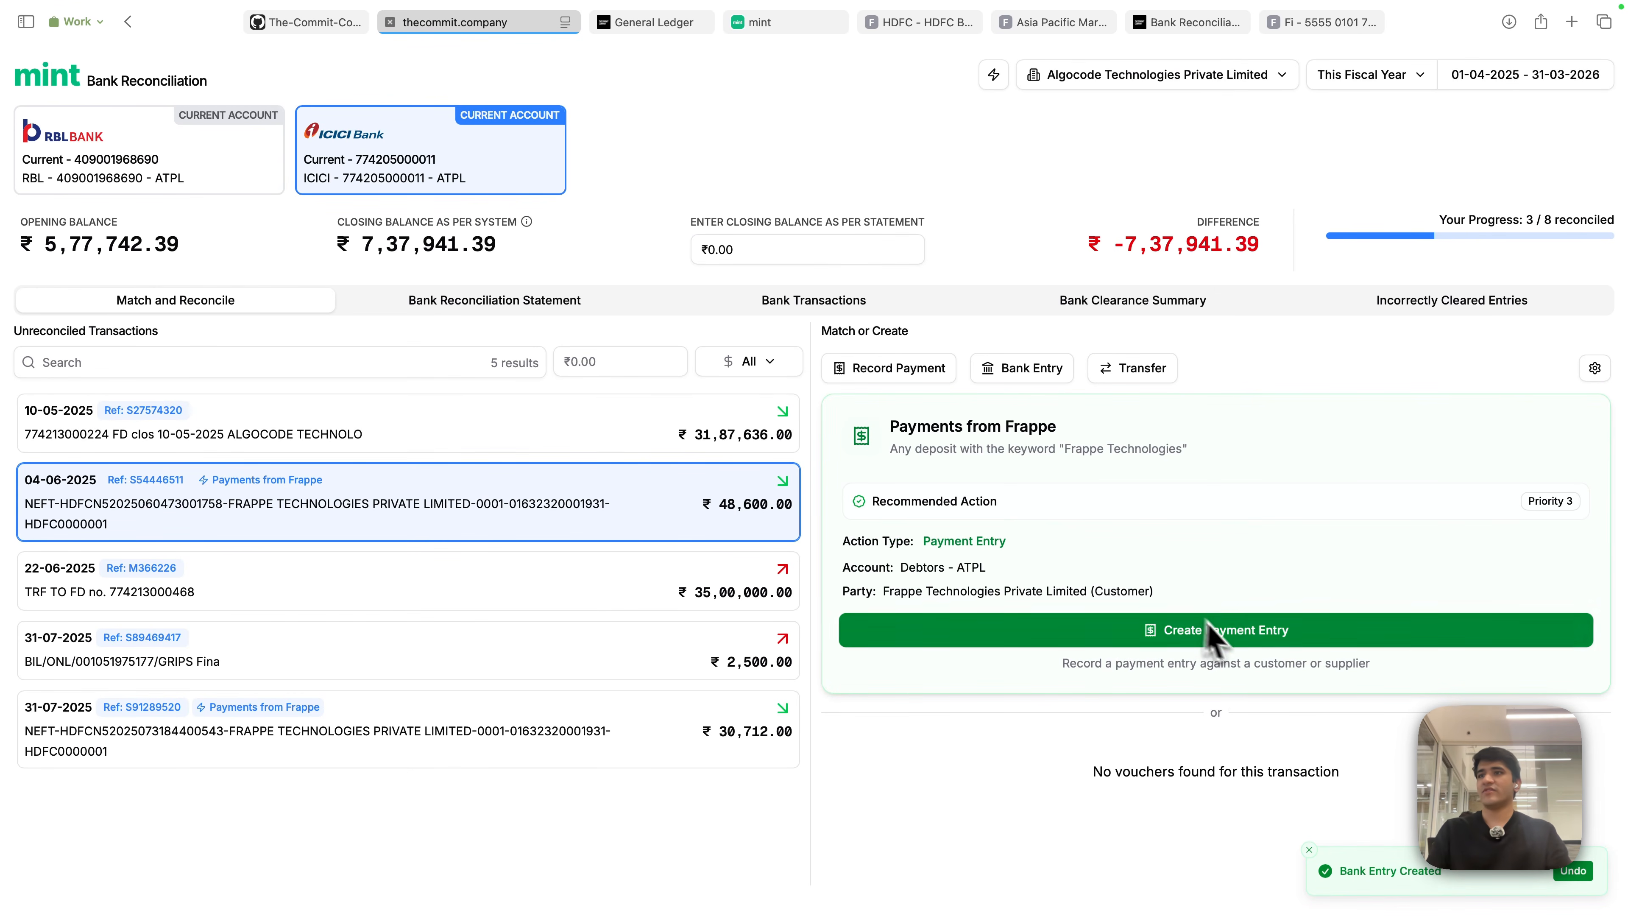
- Pay SINV-25-00011 in full (₹53,100) from the 04-06-2025 deposit, deducting ₹4,500 to TDS - ATPL, and submit
left_click(1247, 627)
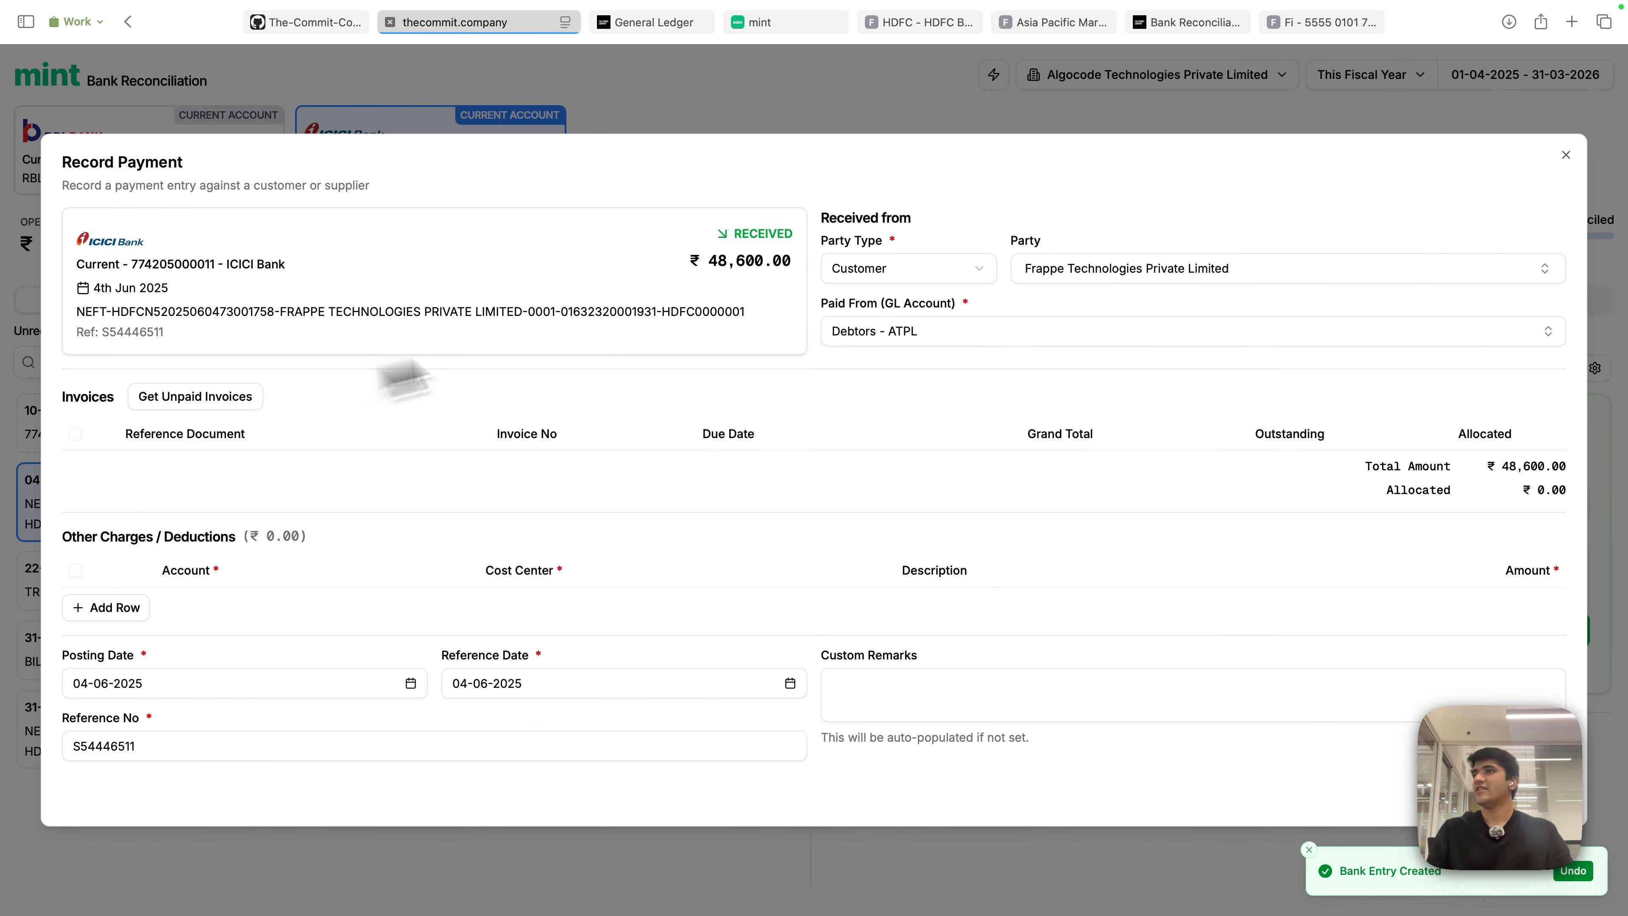
left_click(168, 397)
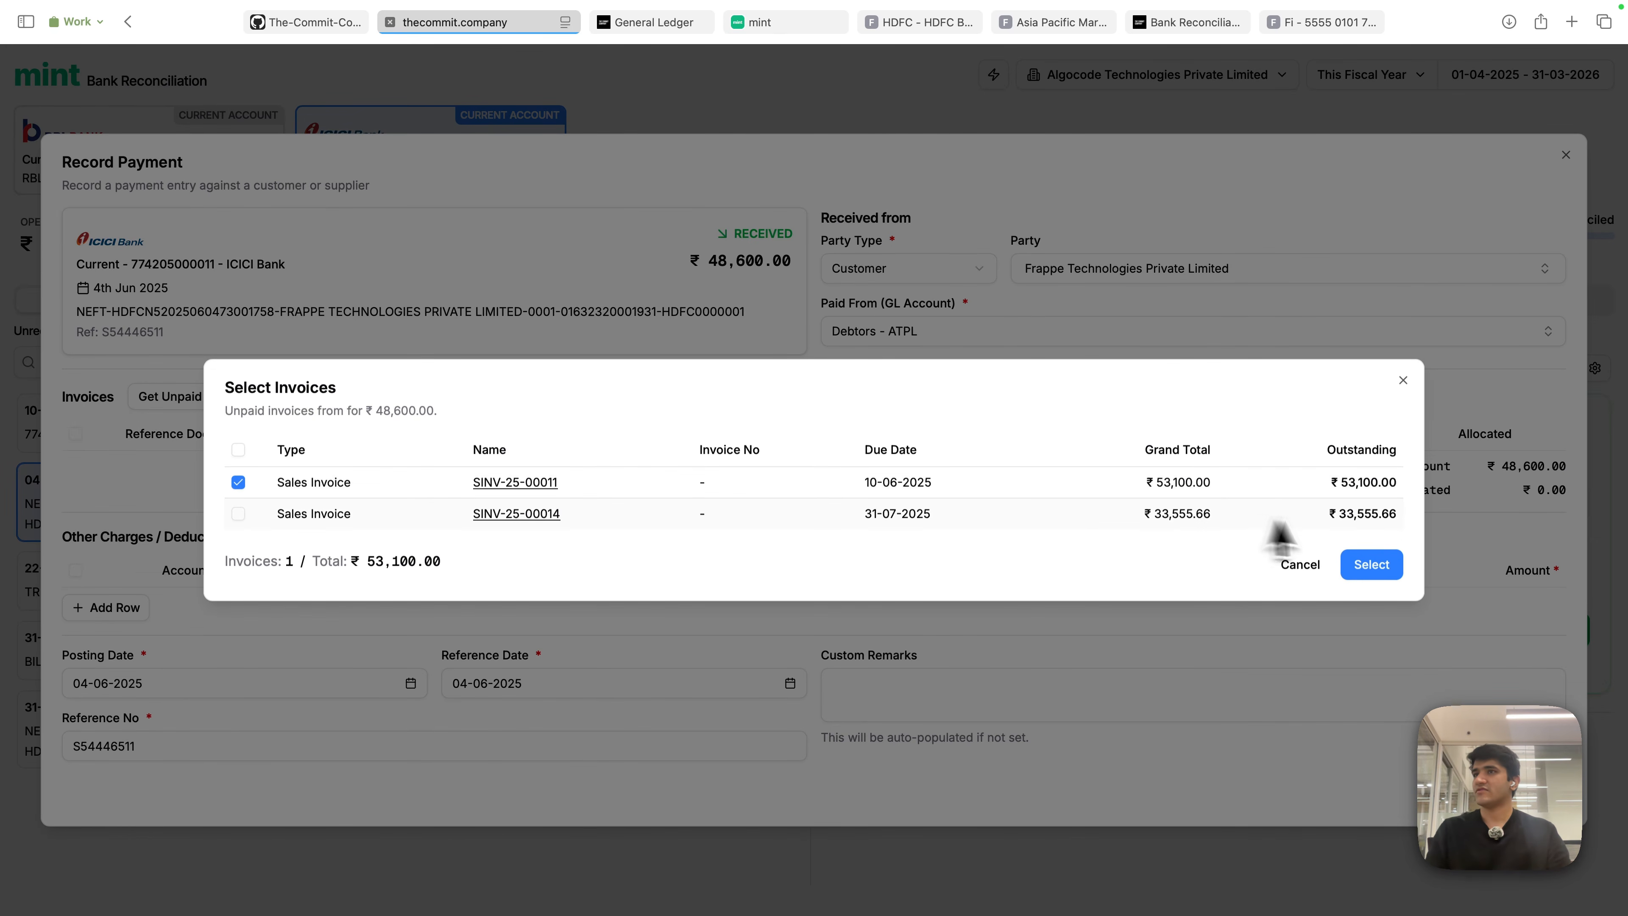
left_click(1381, 572)
left_click(1540, 451)
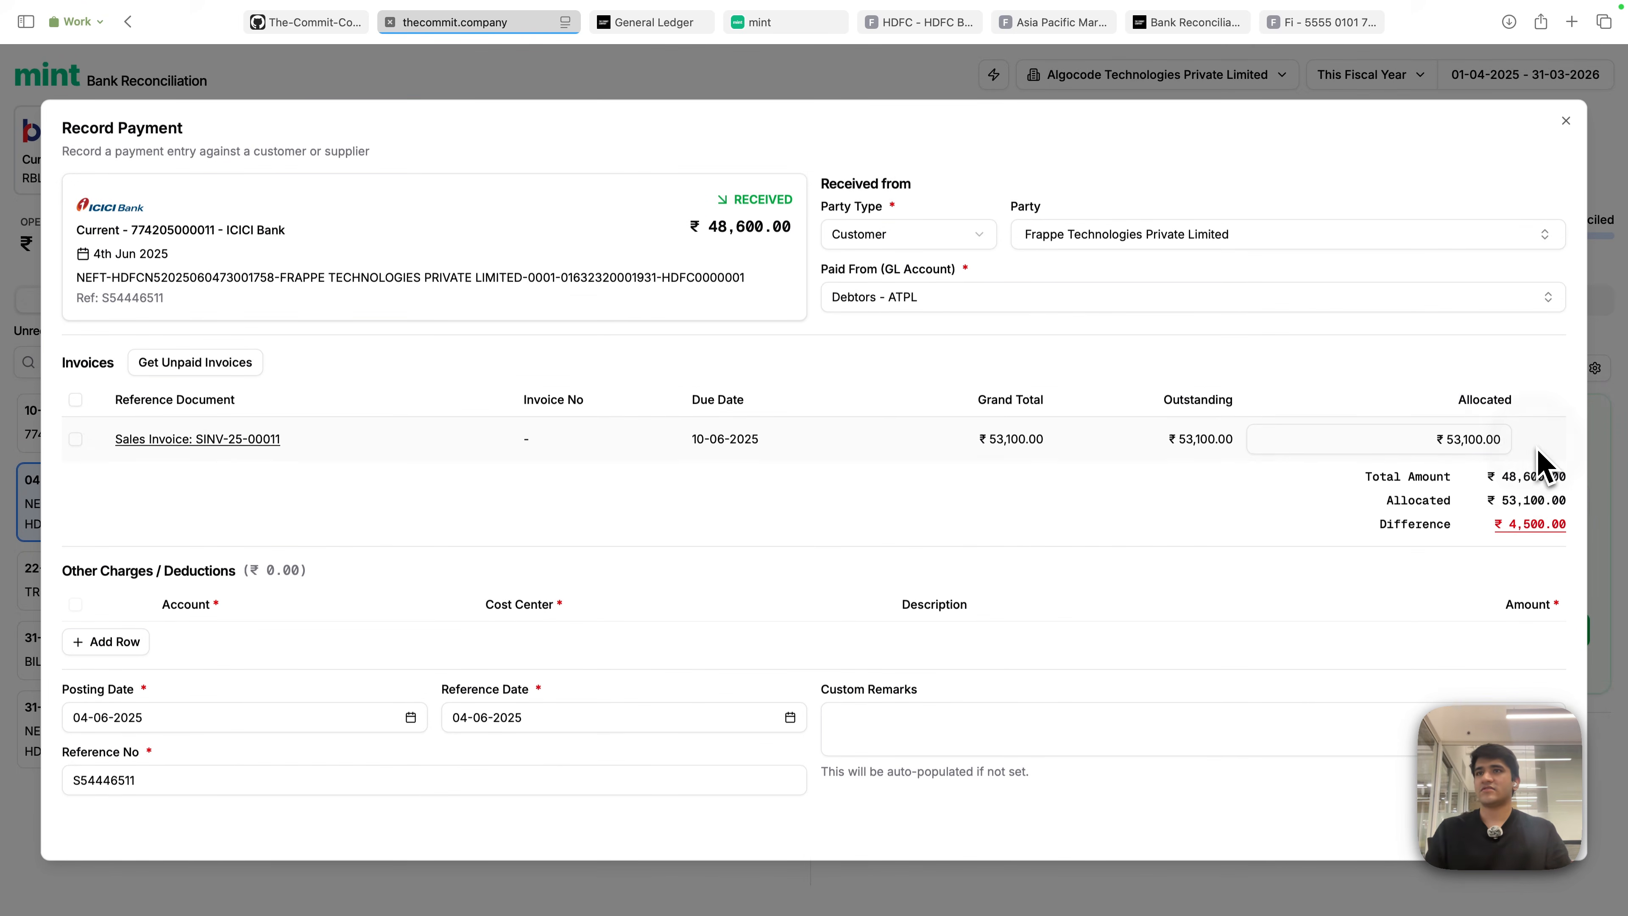
left_click(1541, 536)
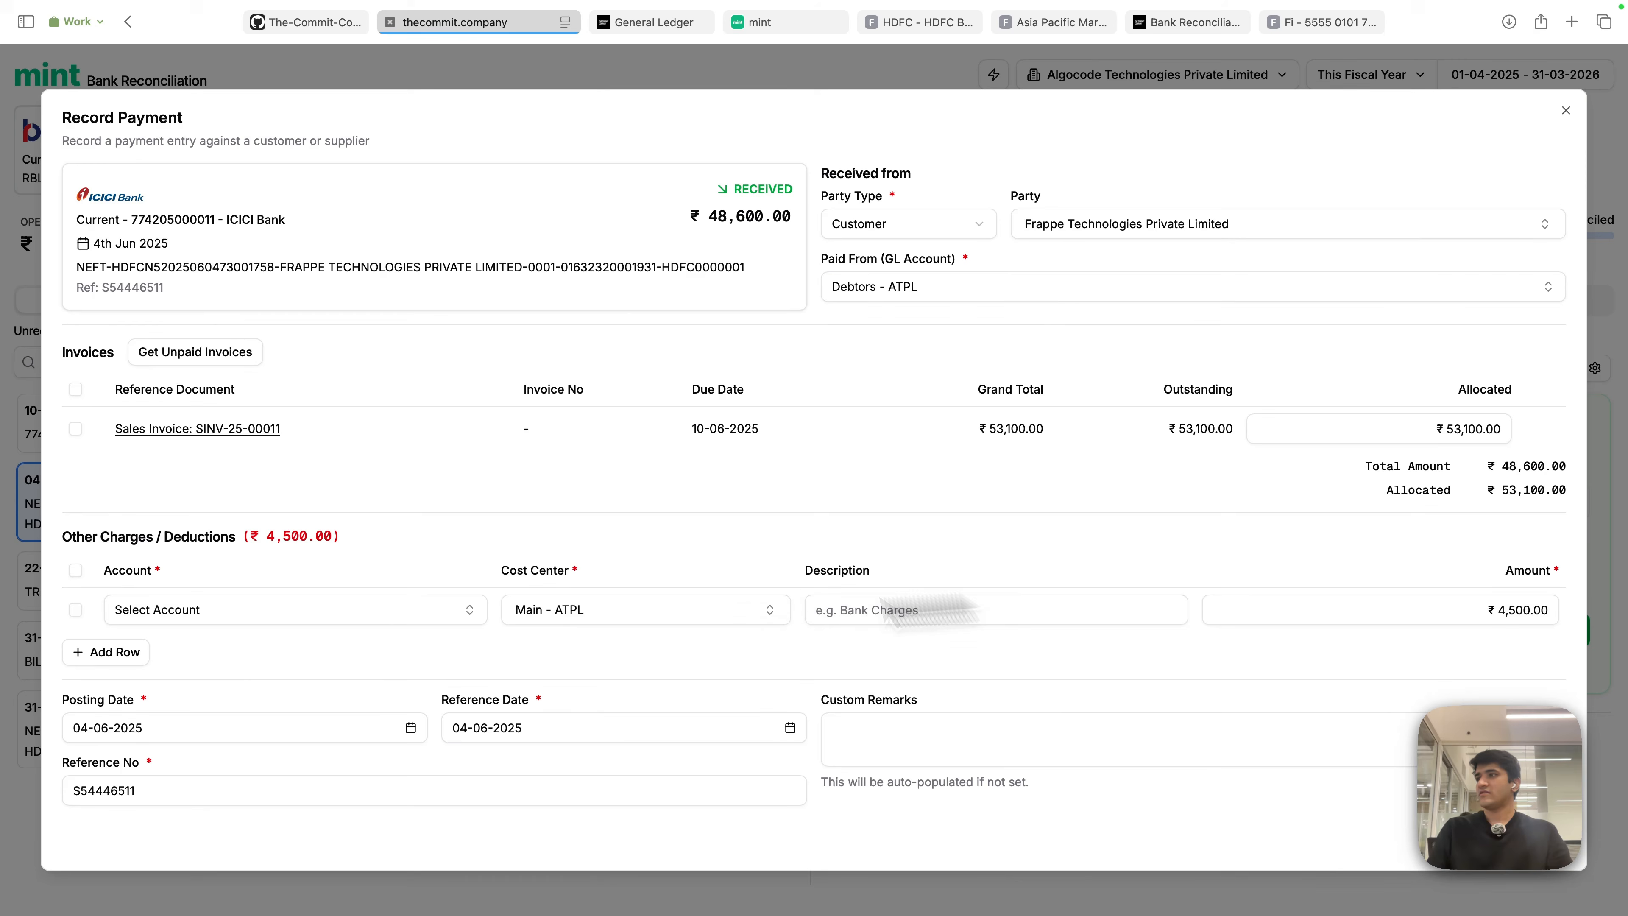
left_click(345, 617)
type("tds")
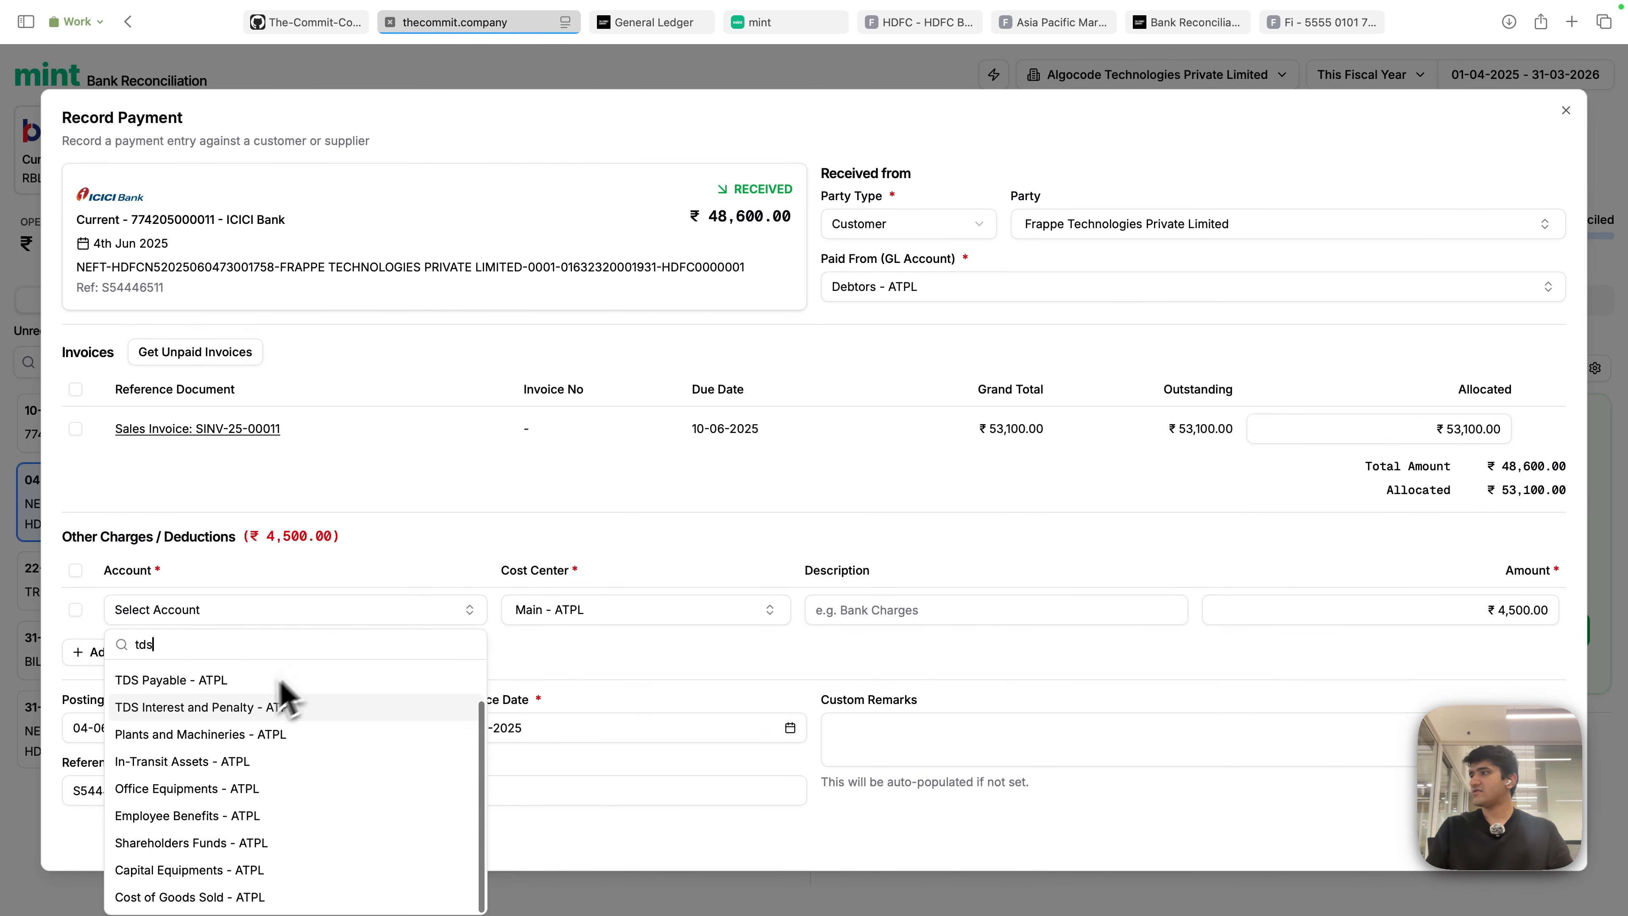
left_click(224, 705)
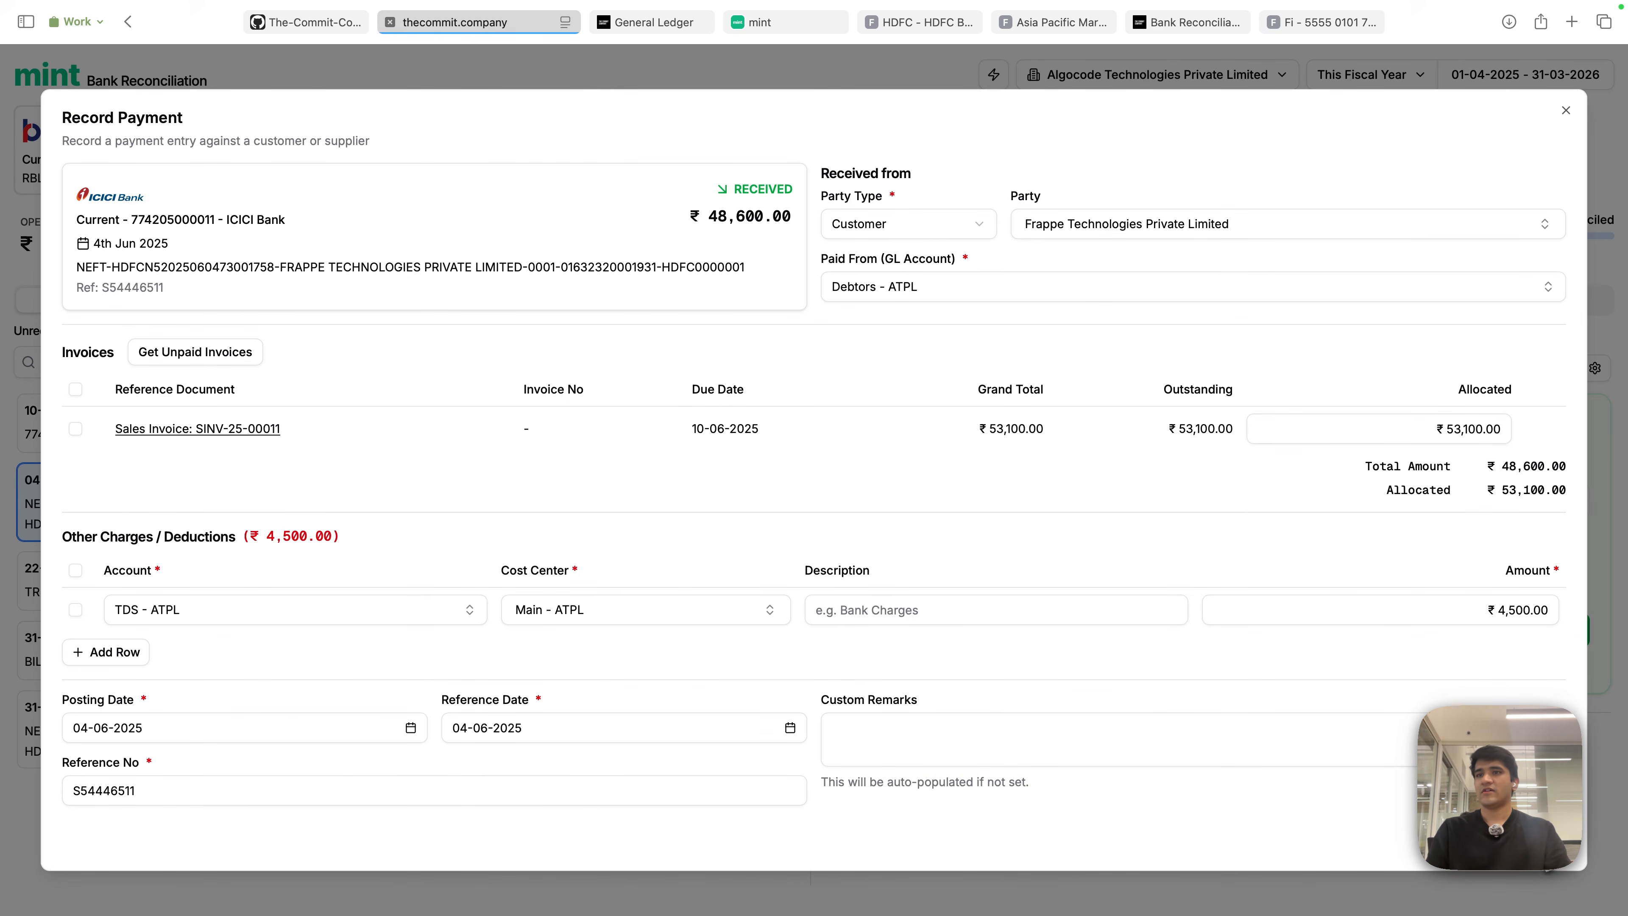
left_click(1550, 866)
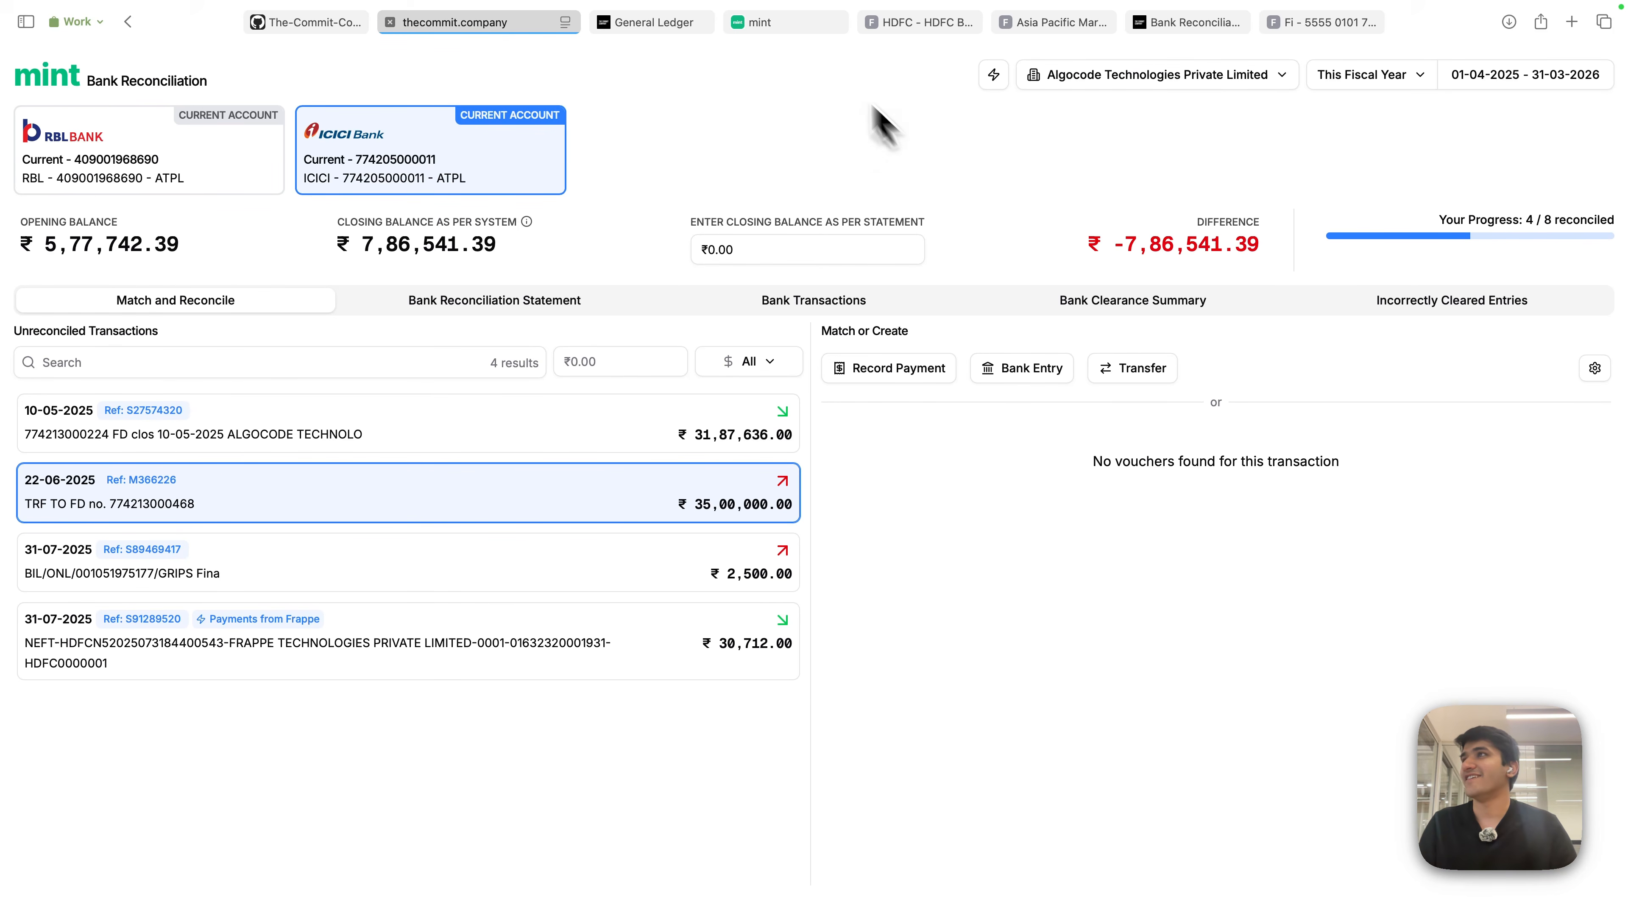
- In the other Mint workspace, view the Groww Investment rule among the Transaction Matching Rules
left_click(785, 26)
left_click(1160, 75)
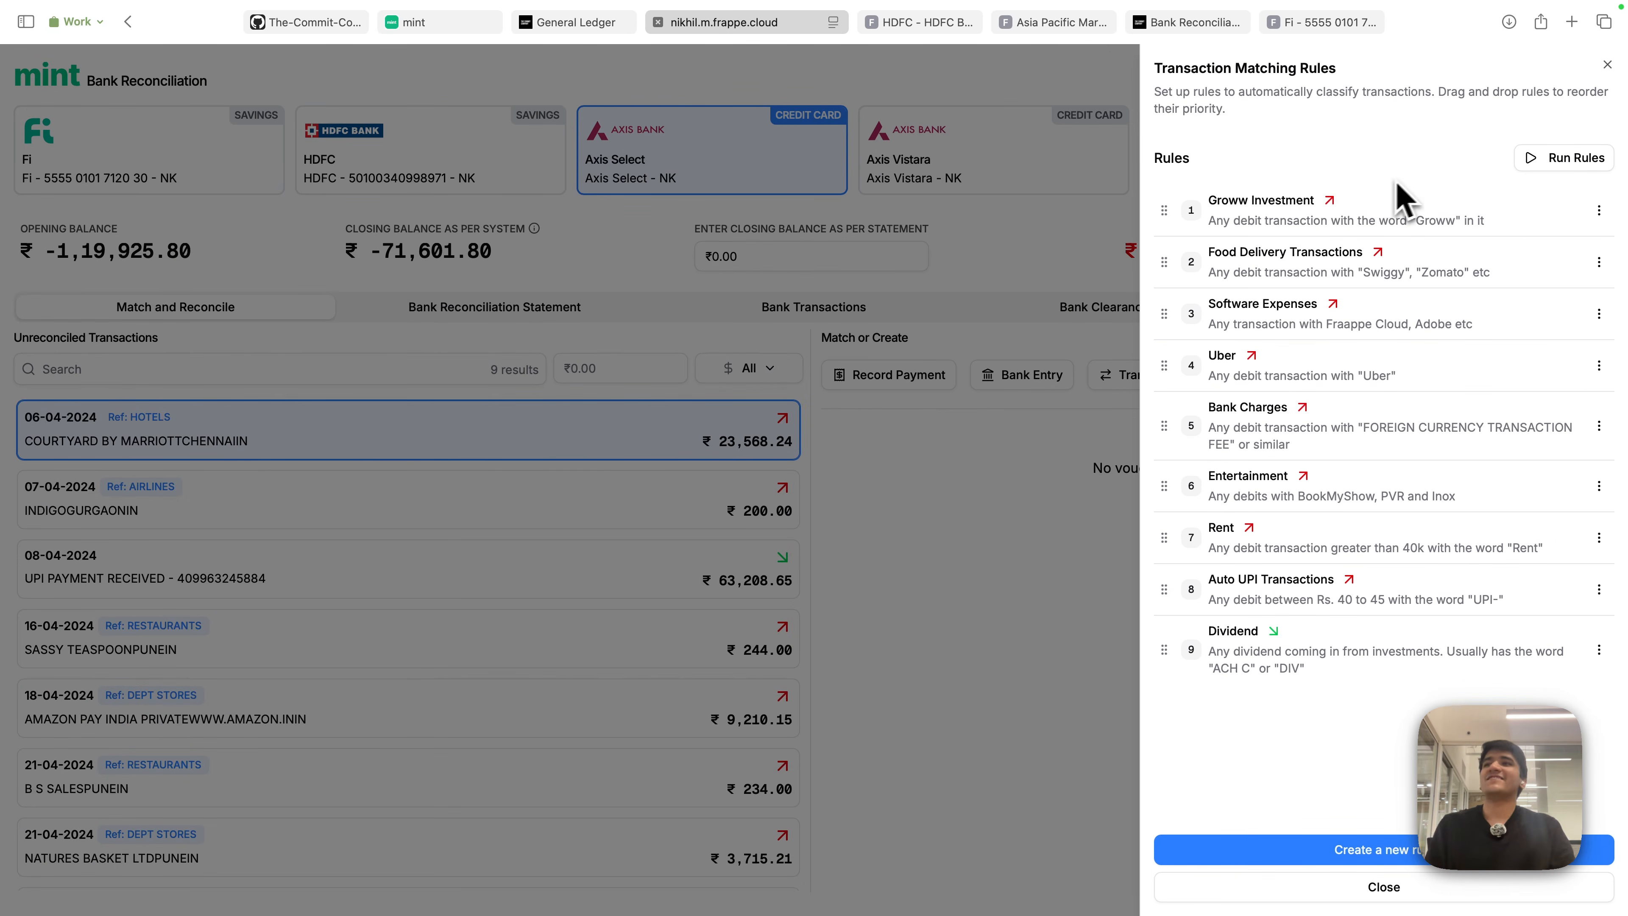
left_click(1257, 210)
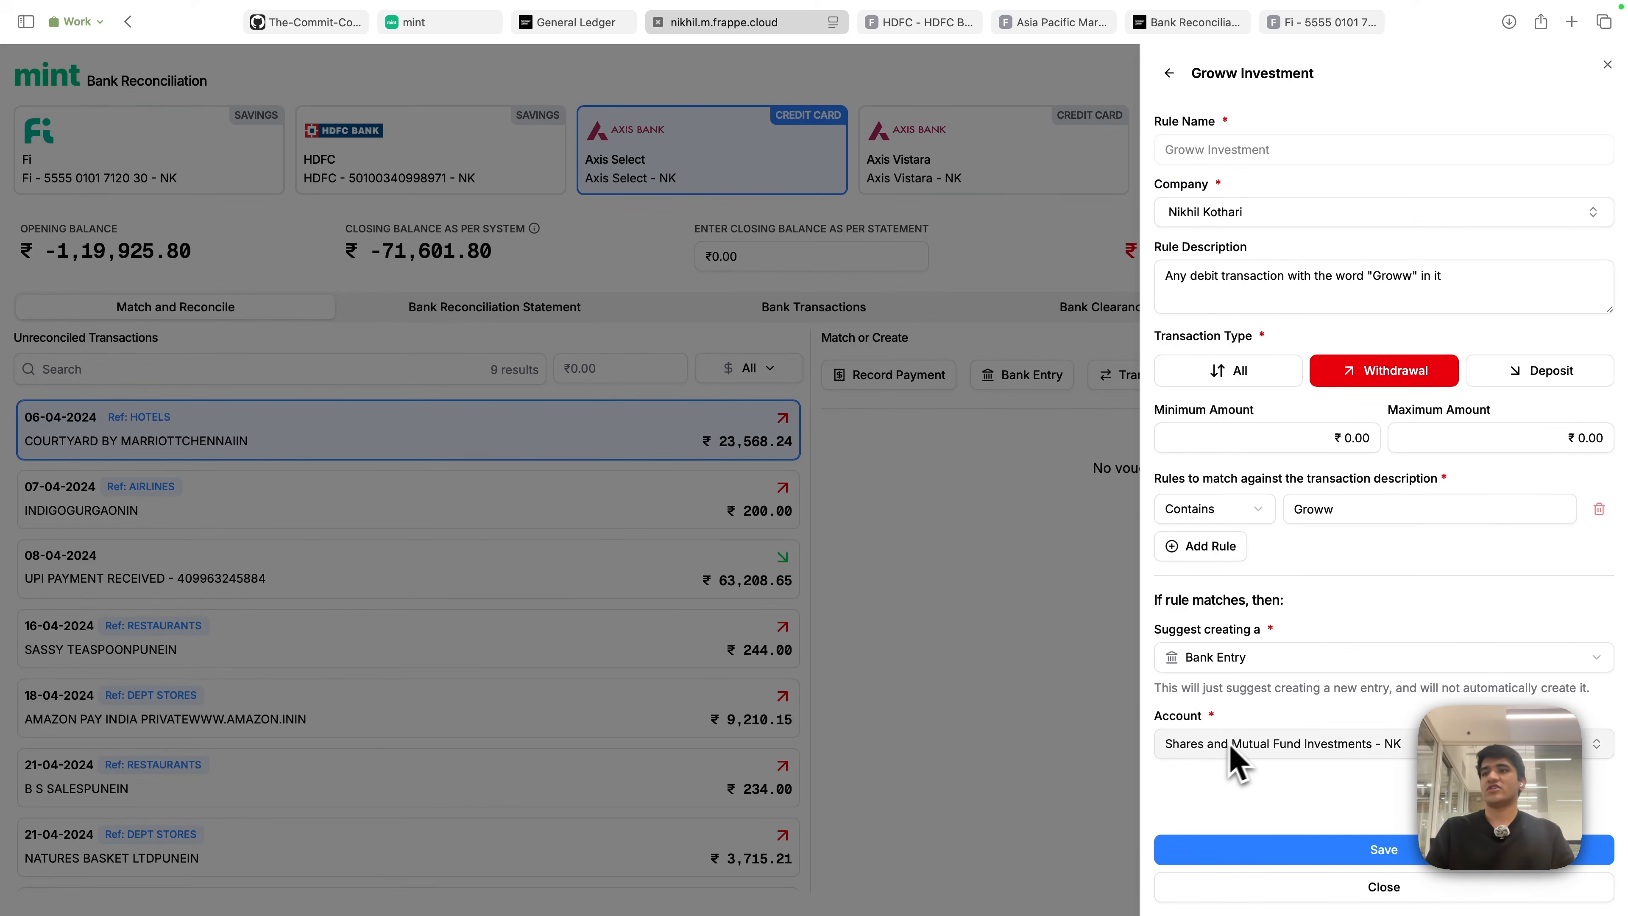
- Review the Food Delivery Transactions matching rule
left_click(1169, 73)
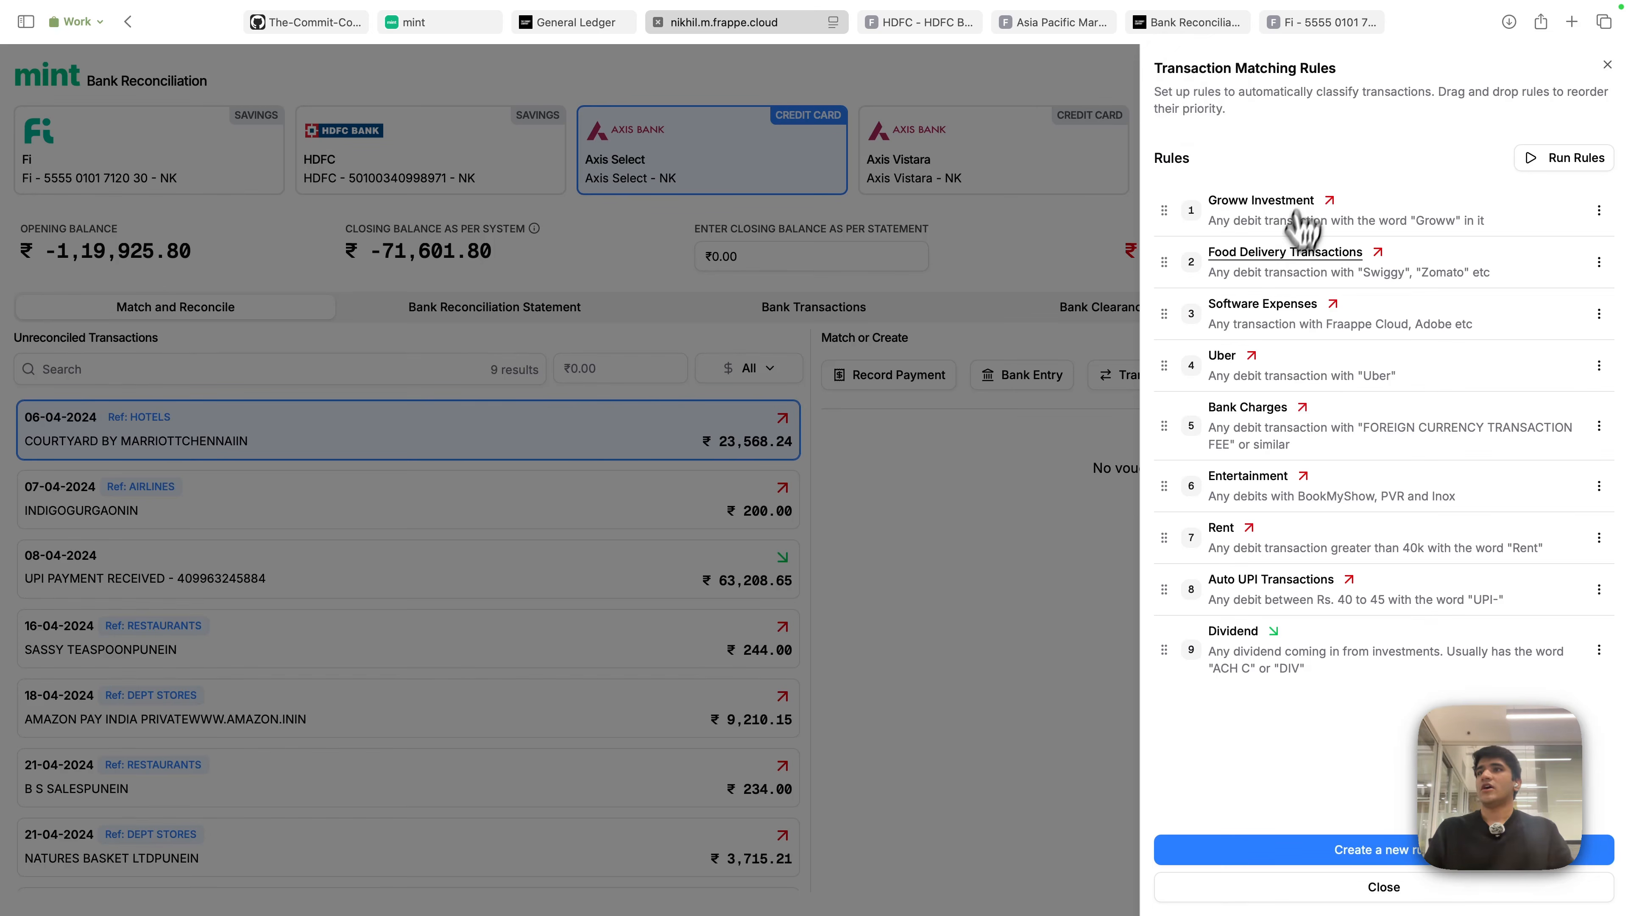
left_click(1282, 269)
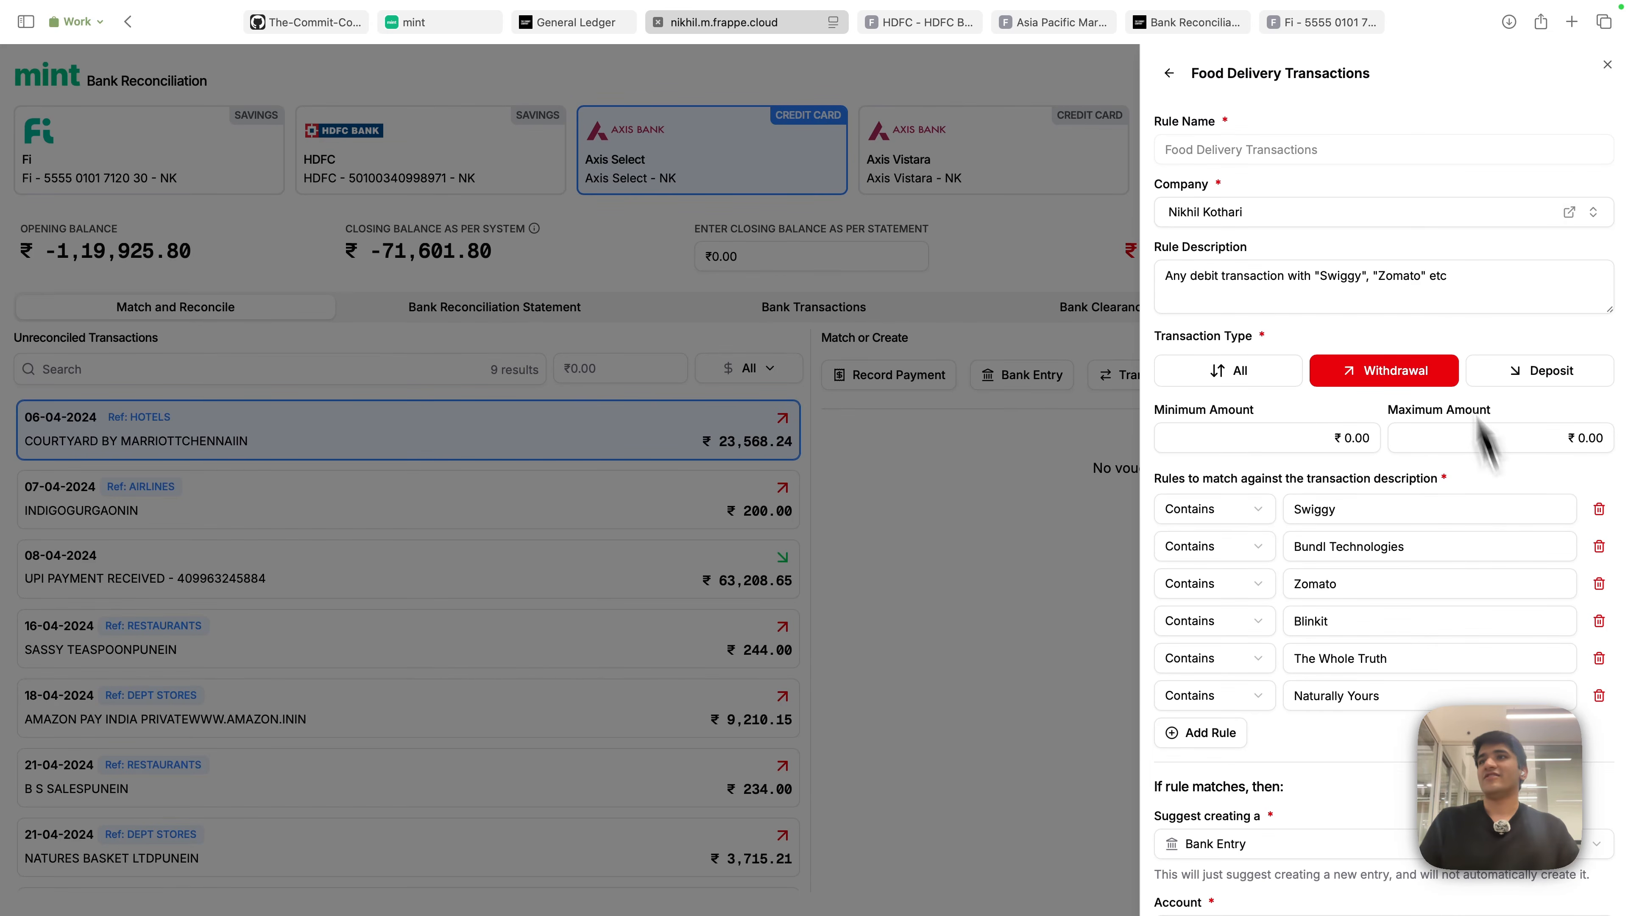
scroll(1333, 480, "down", 3)
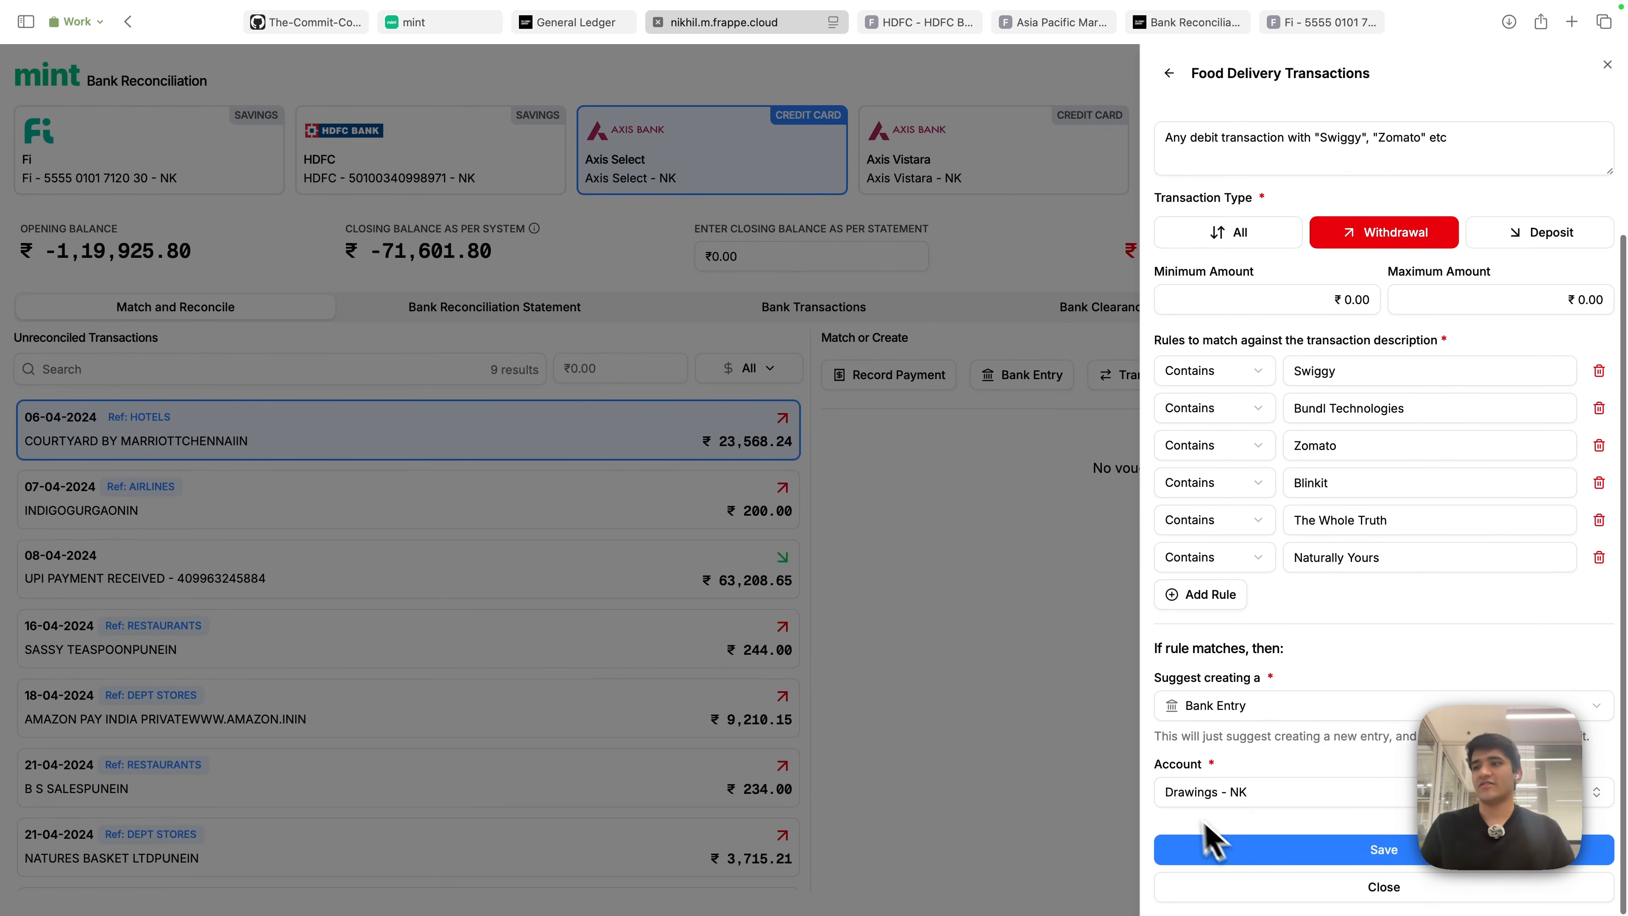
scroll(1218, 411, "up", 3)
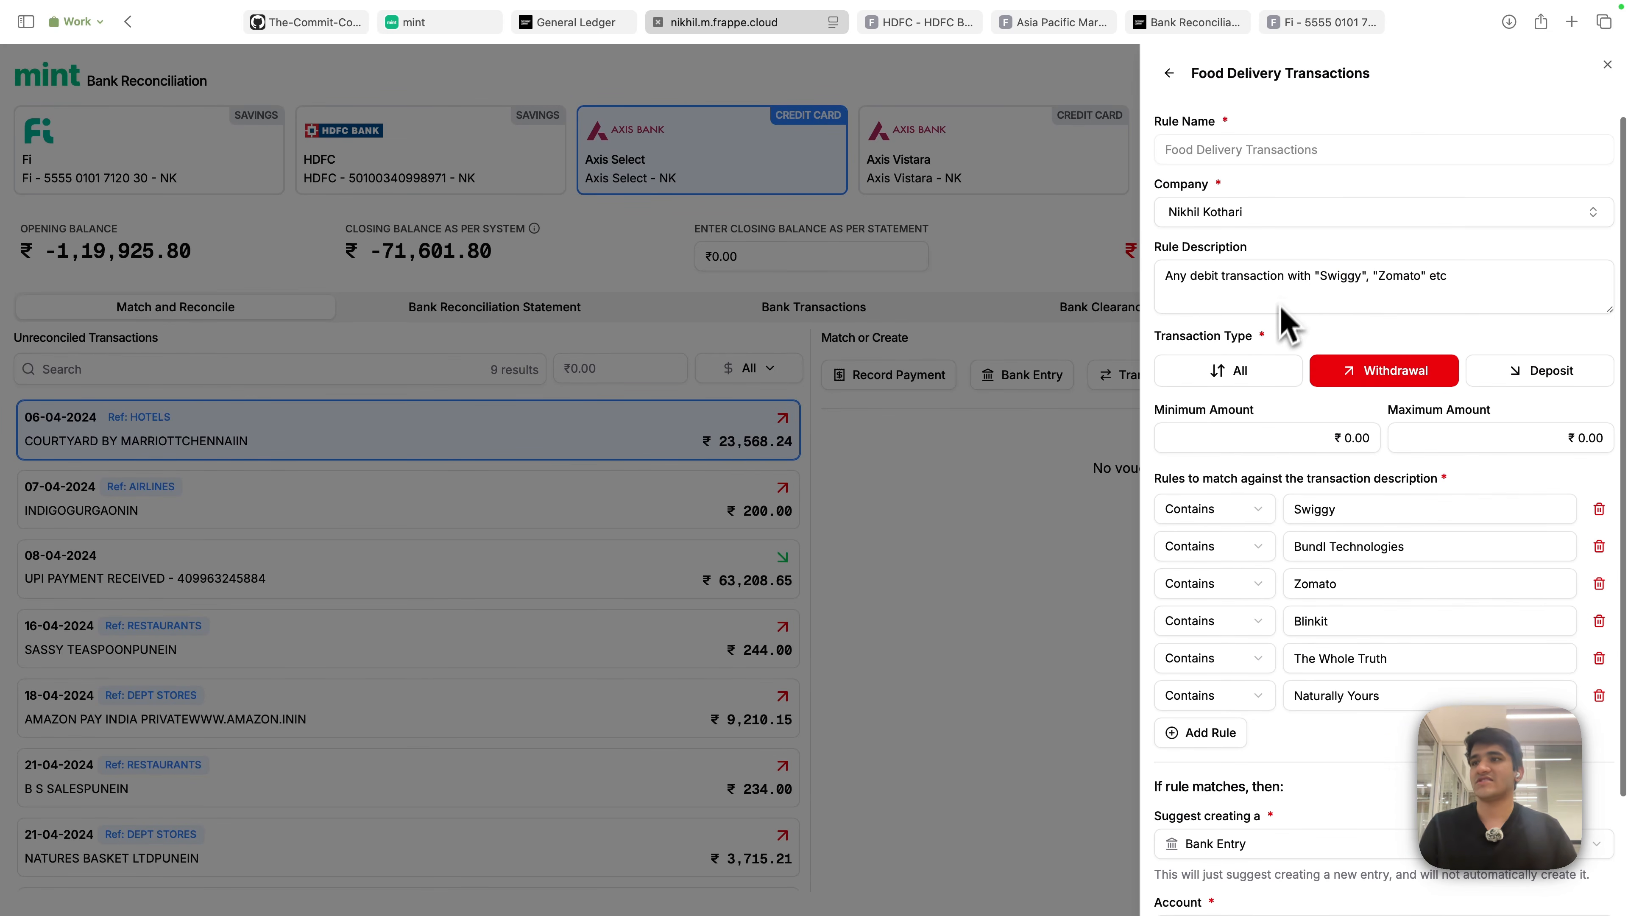
left_click(1170, 74)
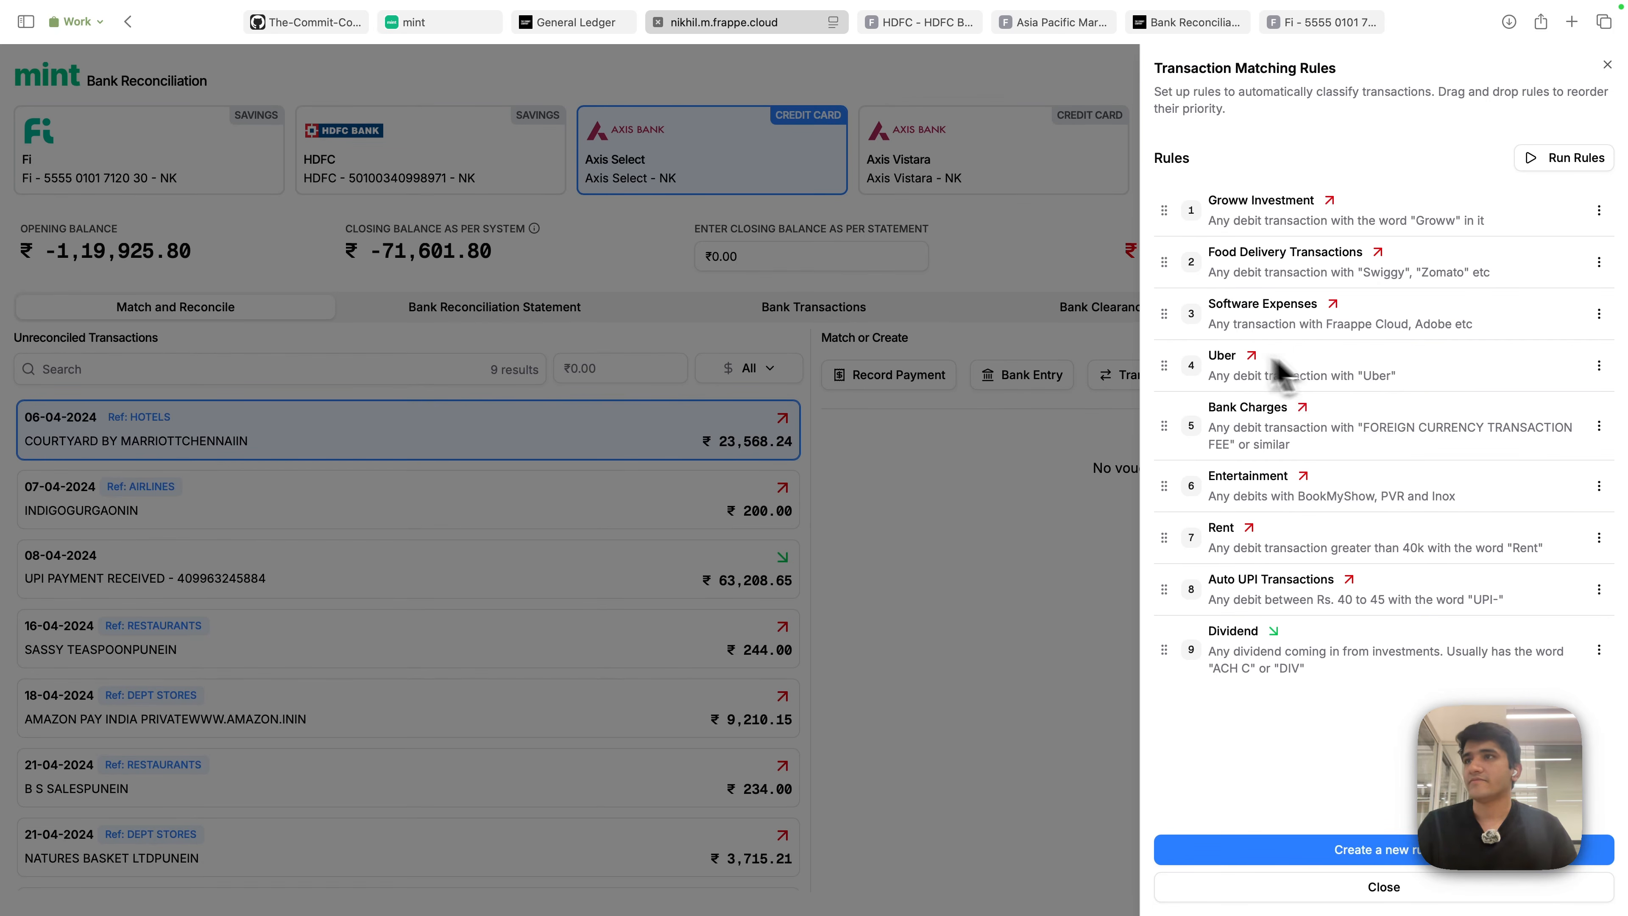
- Review the Bank Charges, Uber and Dividend rules, ending on the rules list
left_click(1247, 408)
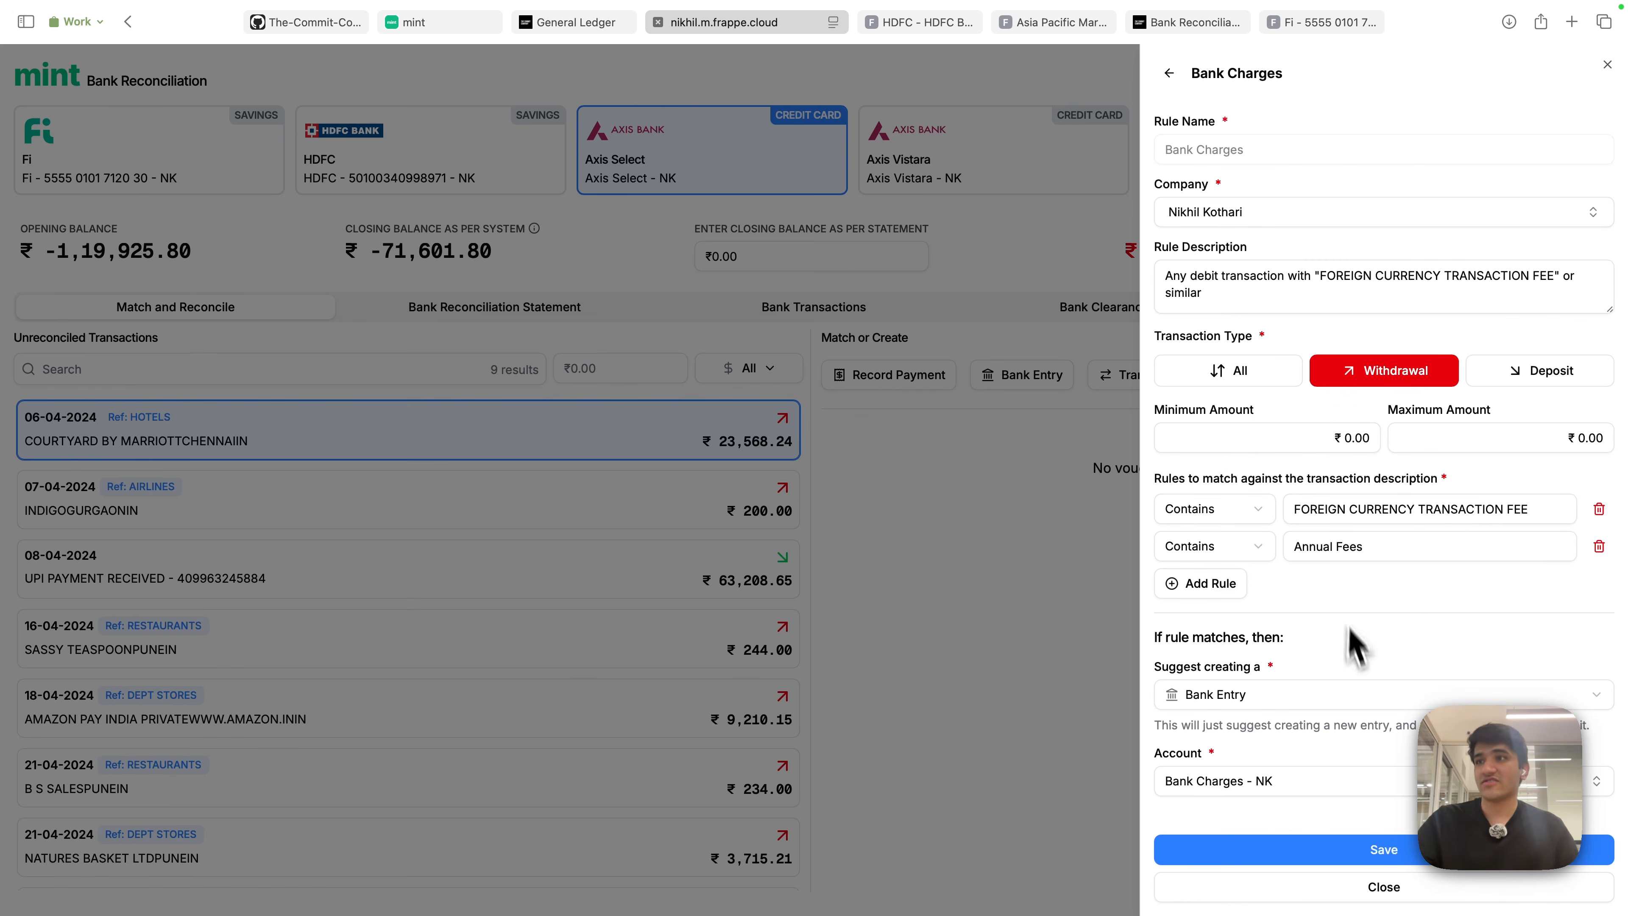
left_click(1169, 73)
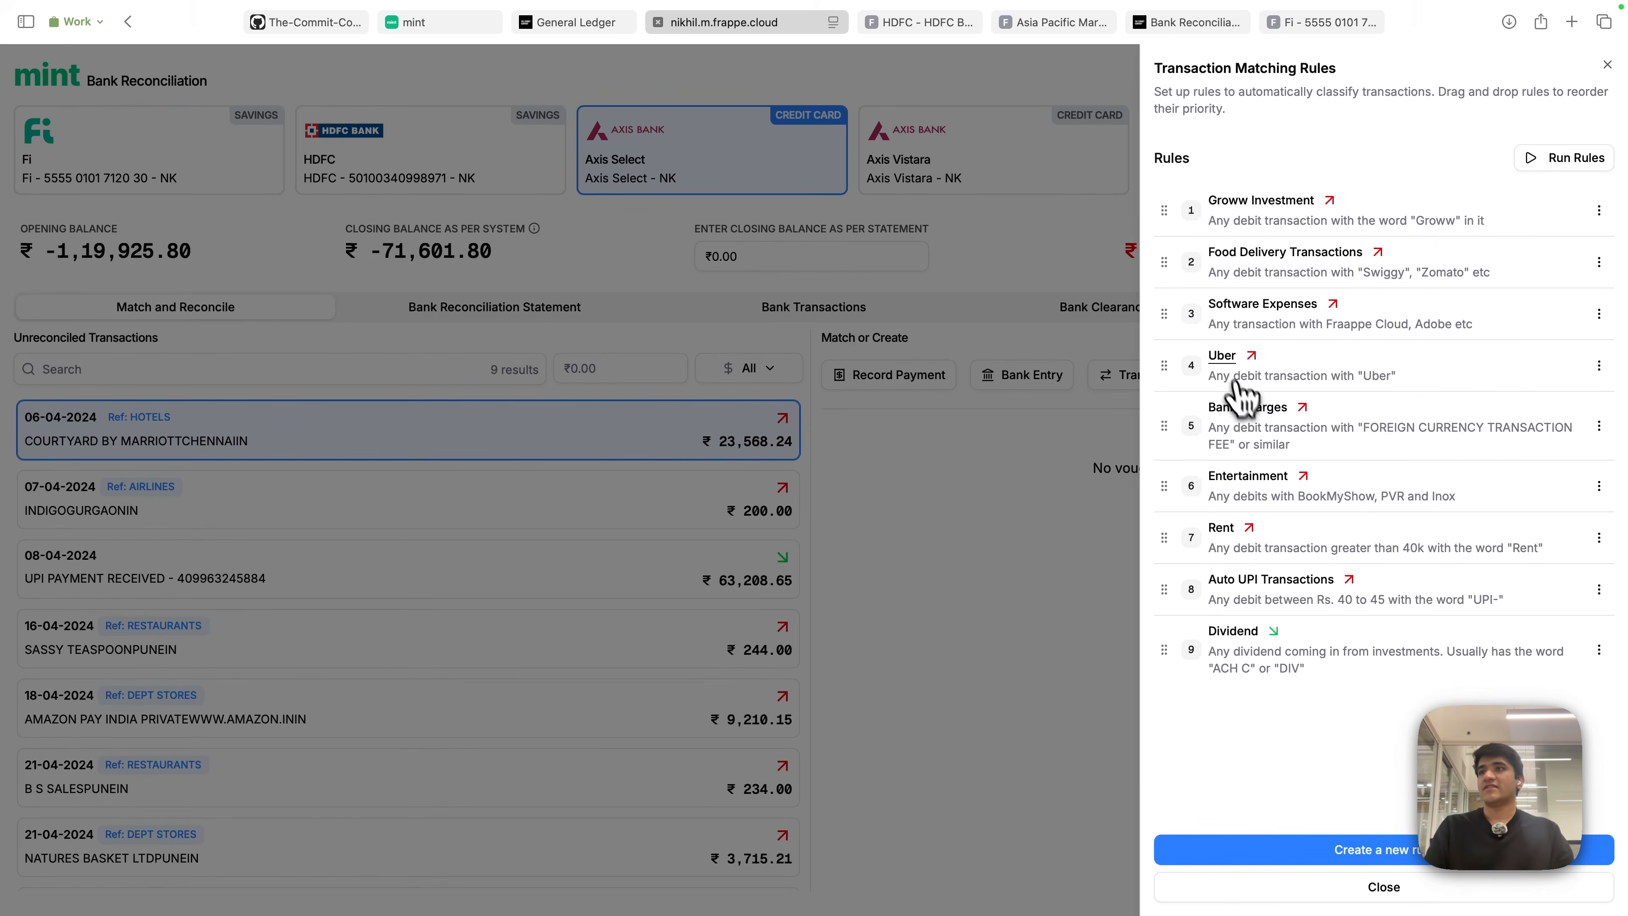
left_click(1212, 357)
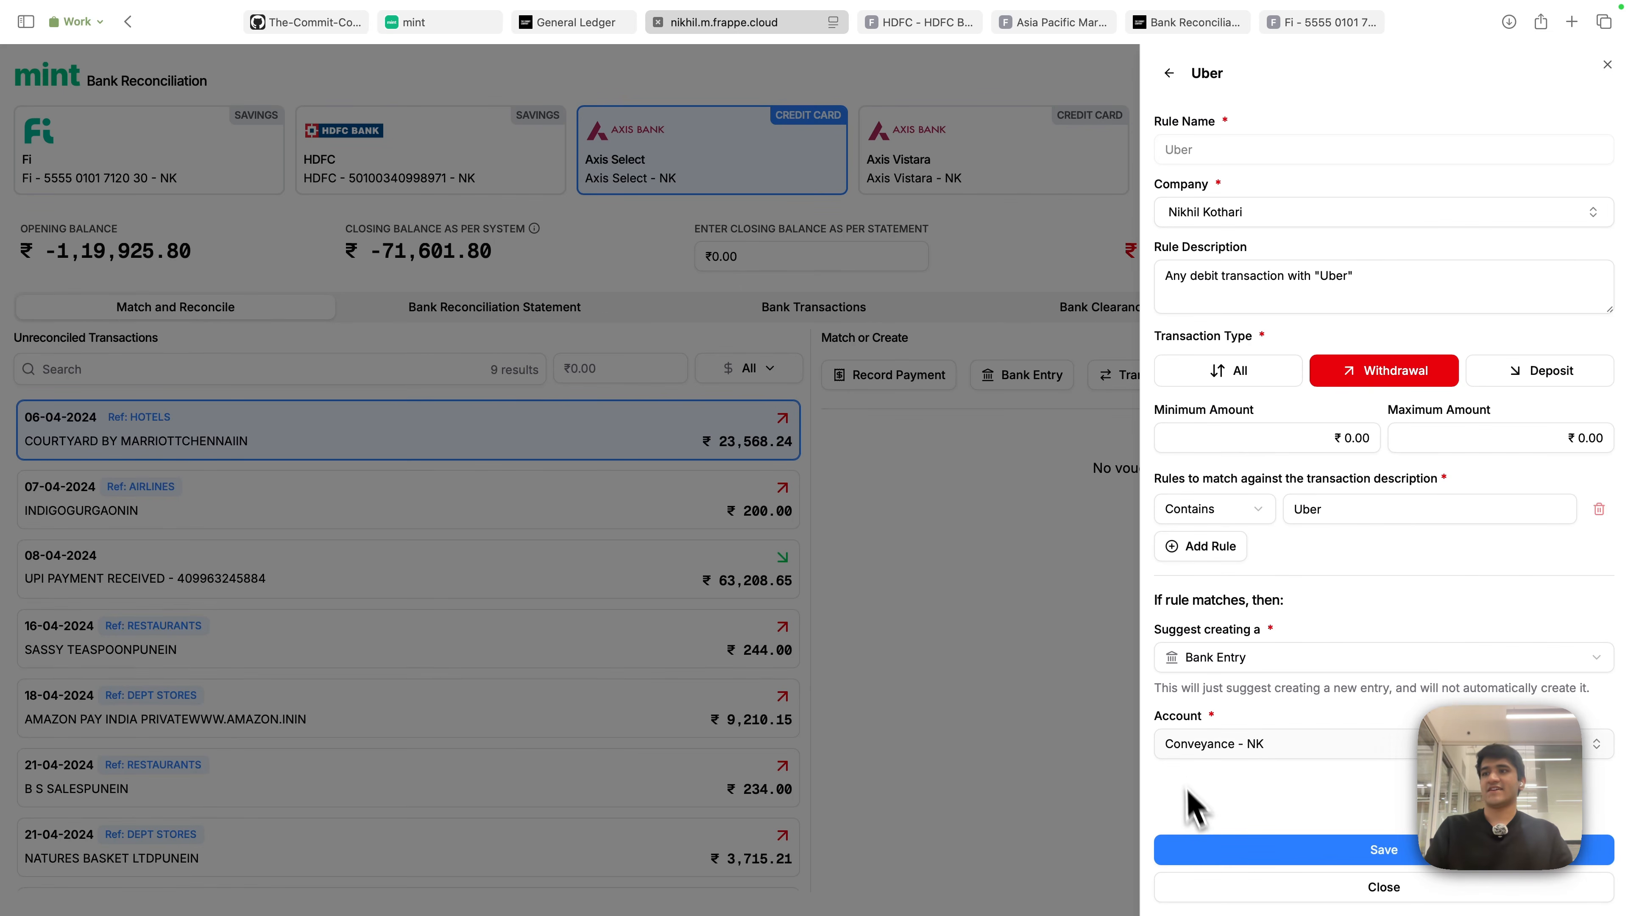
left_click(1169, 73)
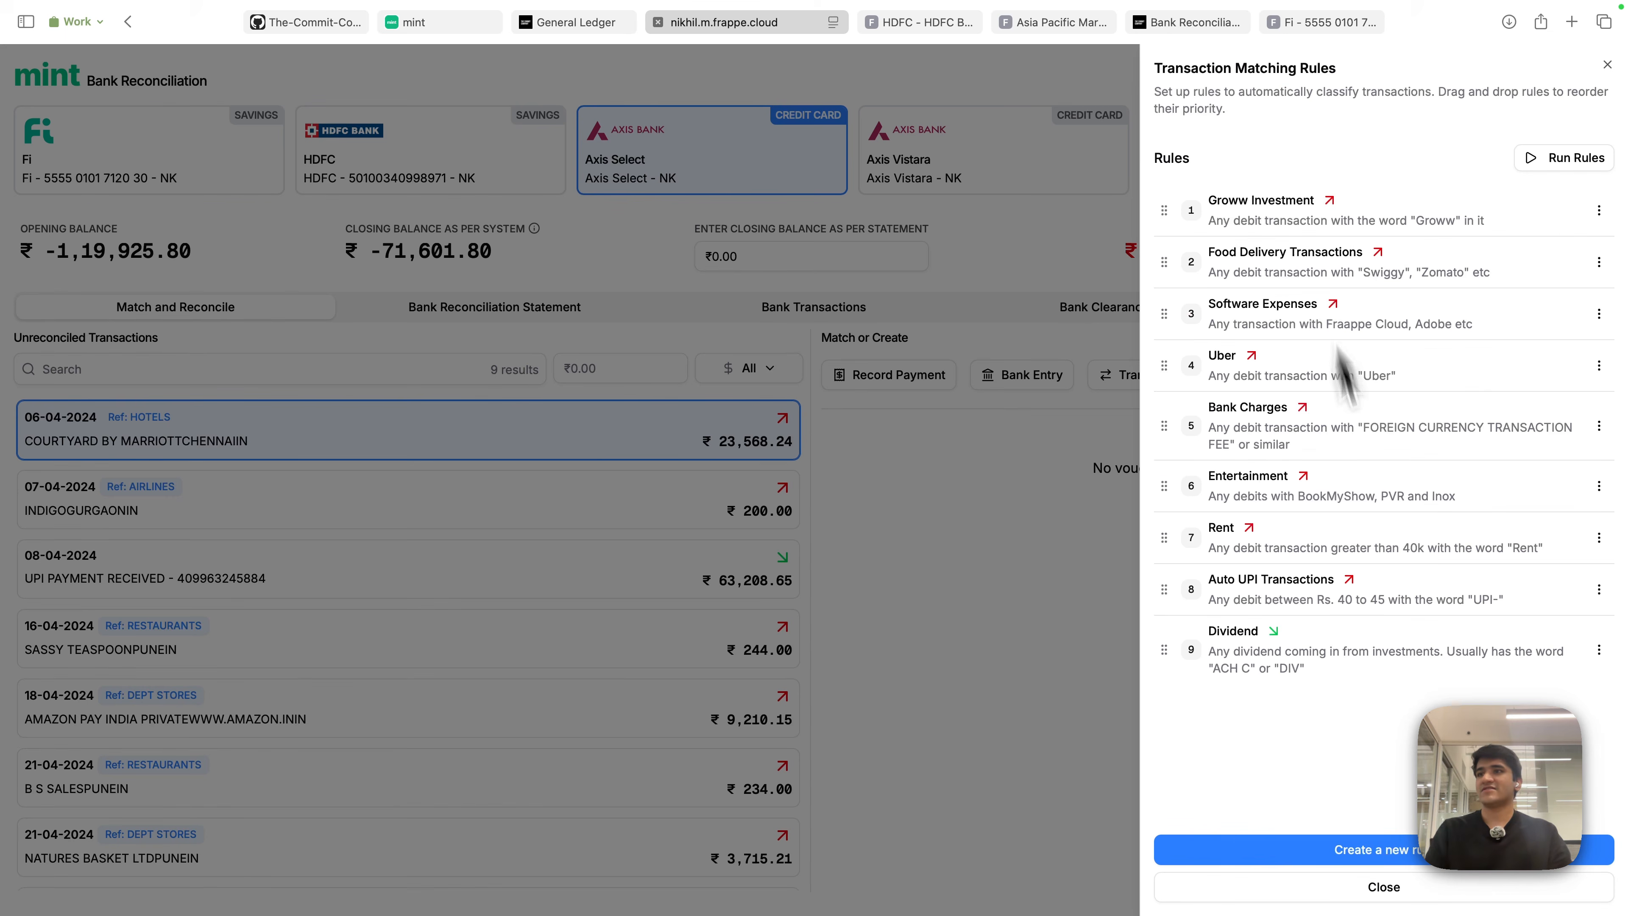
left_click(1248, 637)
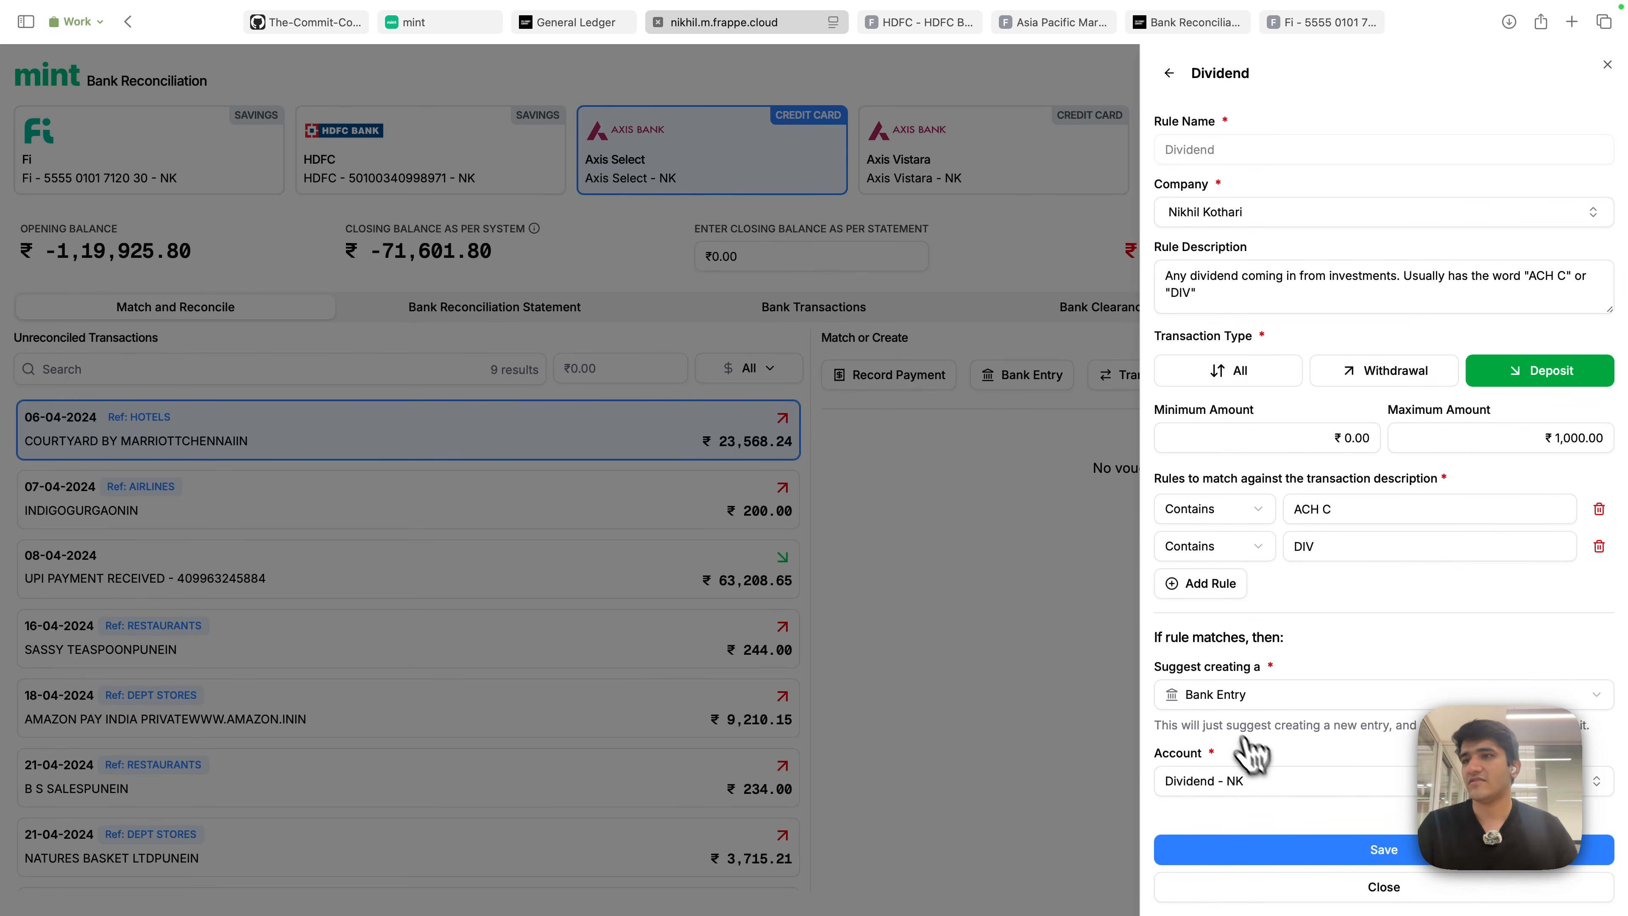
left_click(1173, 74)
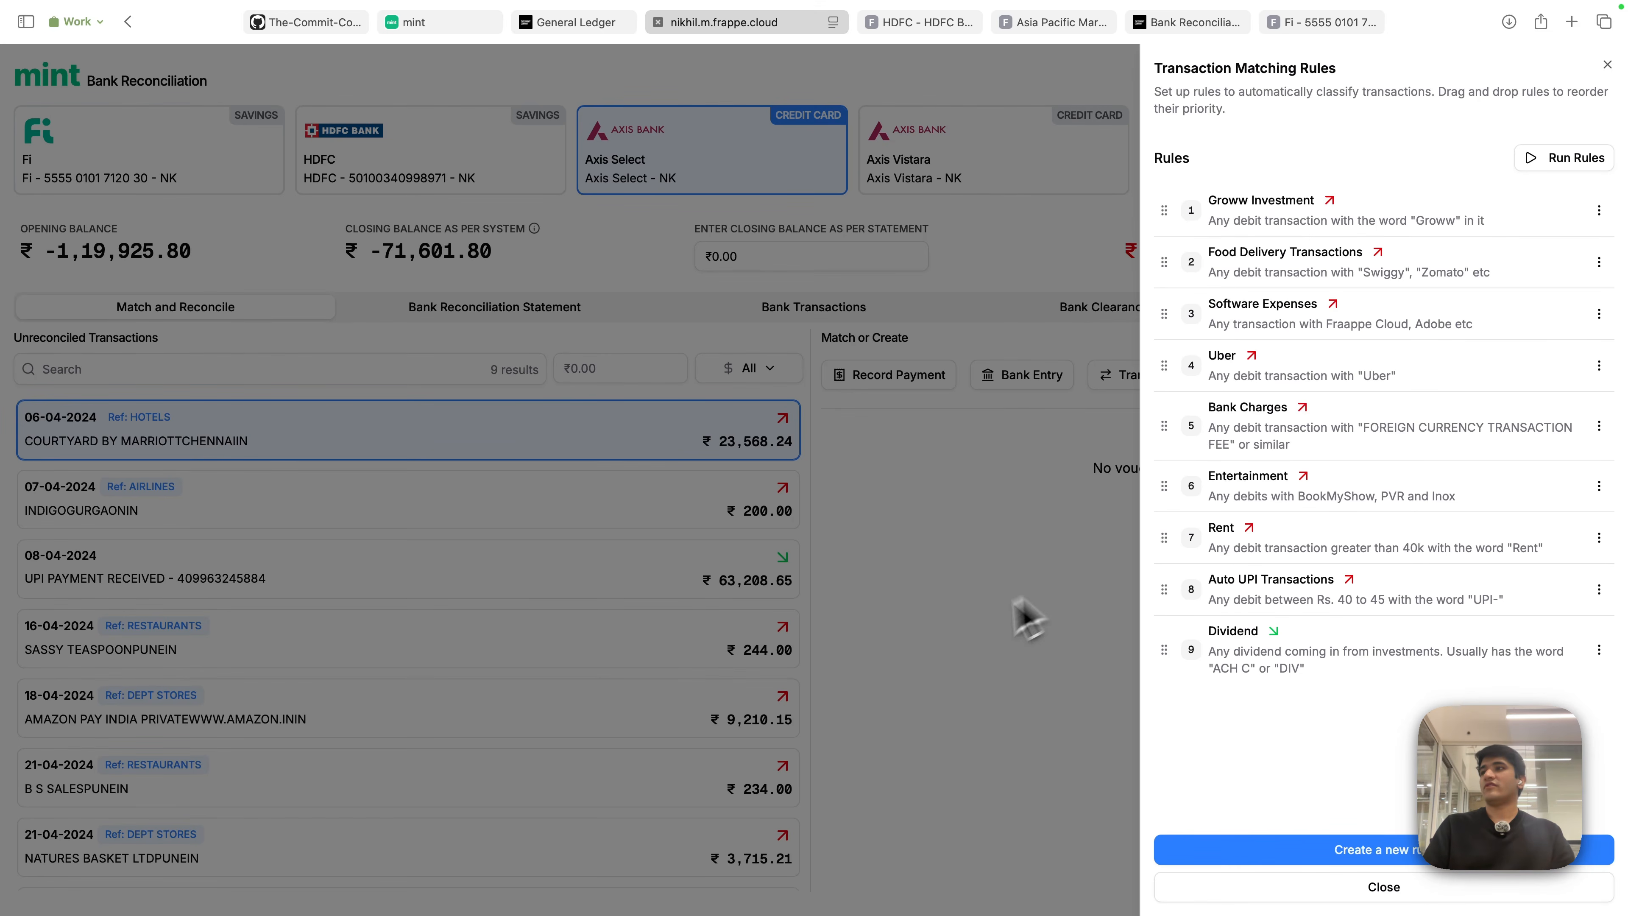
- Close the matching rules and select the FRAPPE CLOUD charge to see its Software Expenses recommendation
left_click(962, 641)
scroll(596, 724, "down", 3)
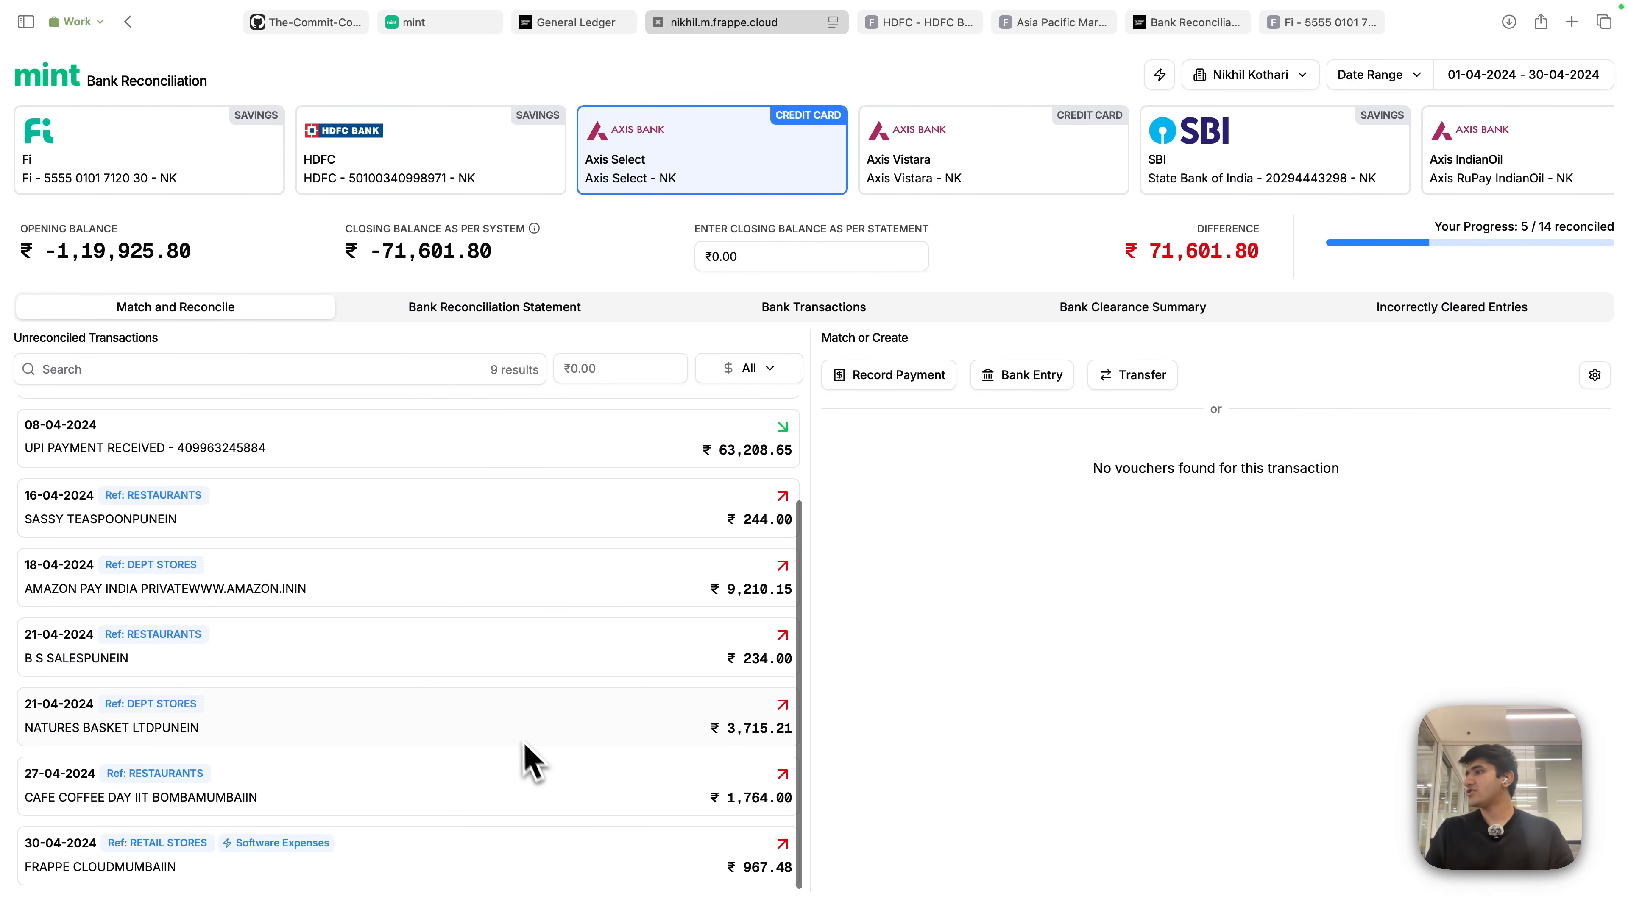
scroll(391, 737, "down", 3)
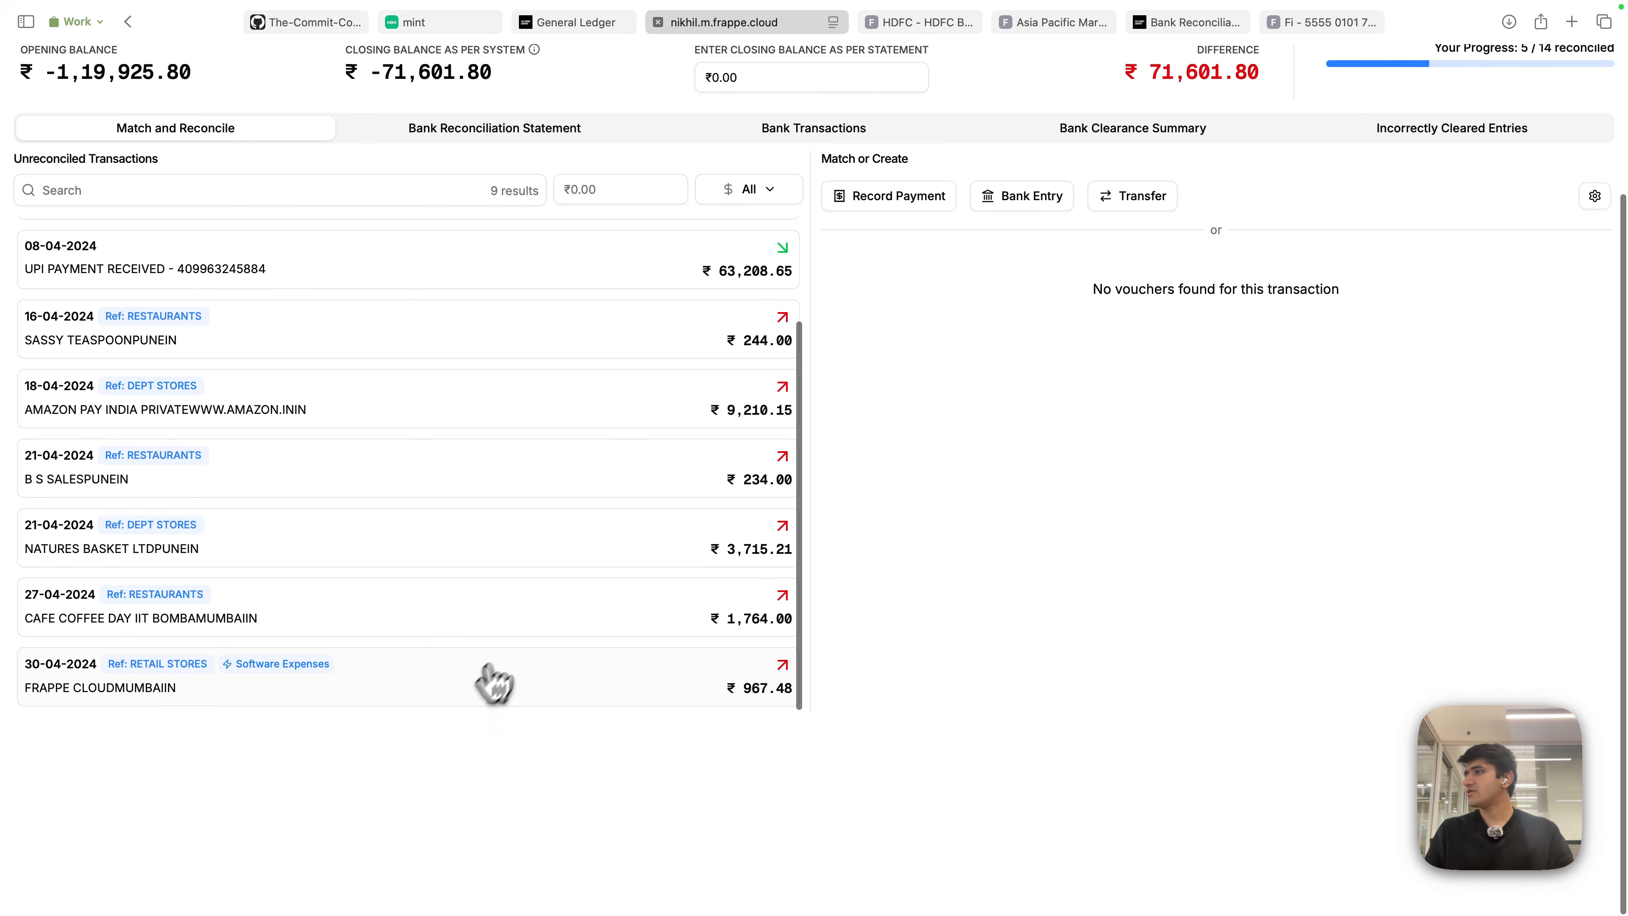
left_click(141, 699)
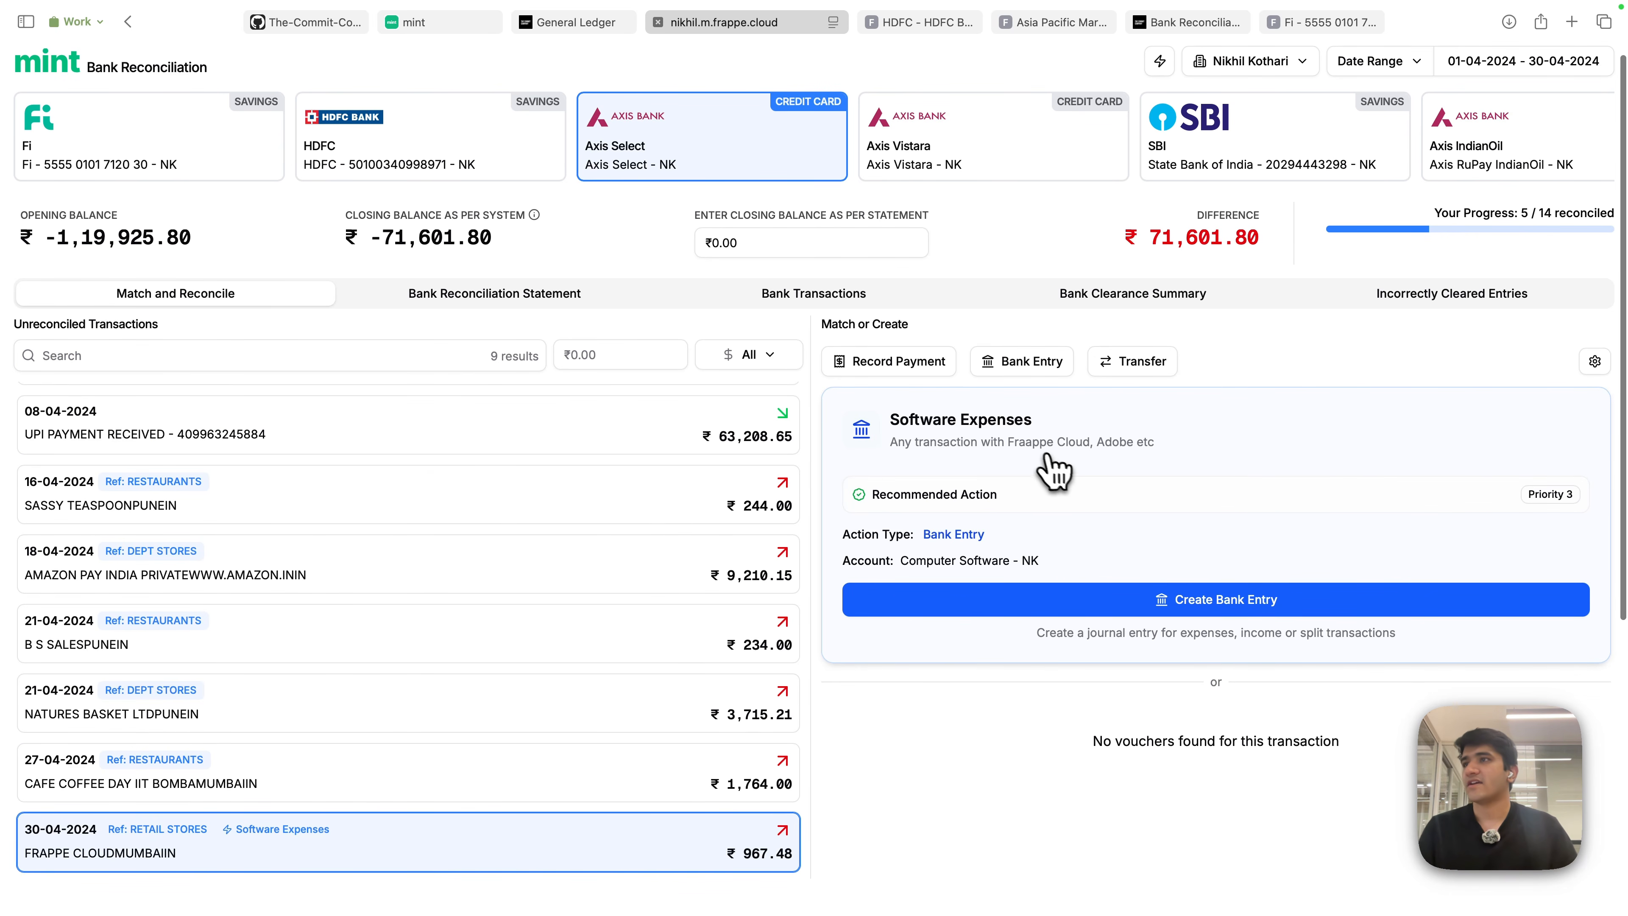
scroll(724, 730, "down", 5)
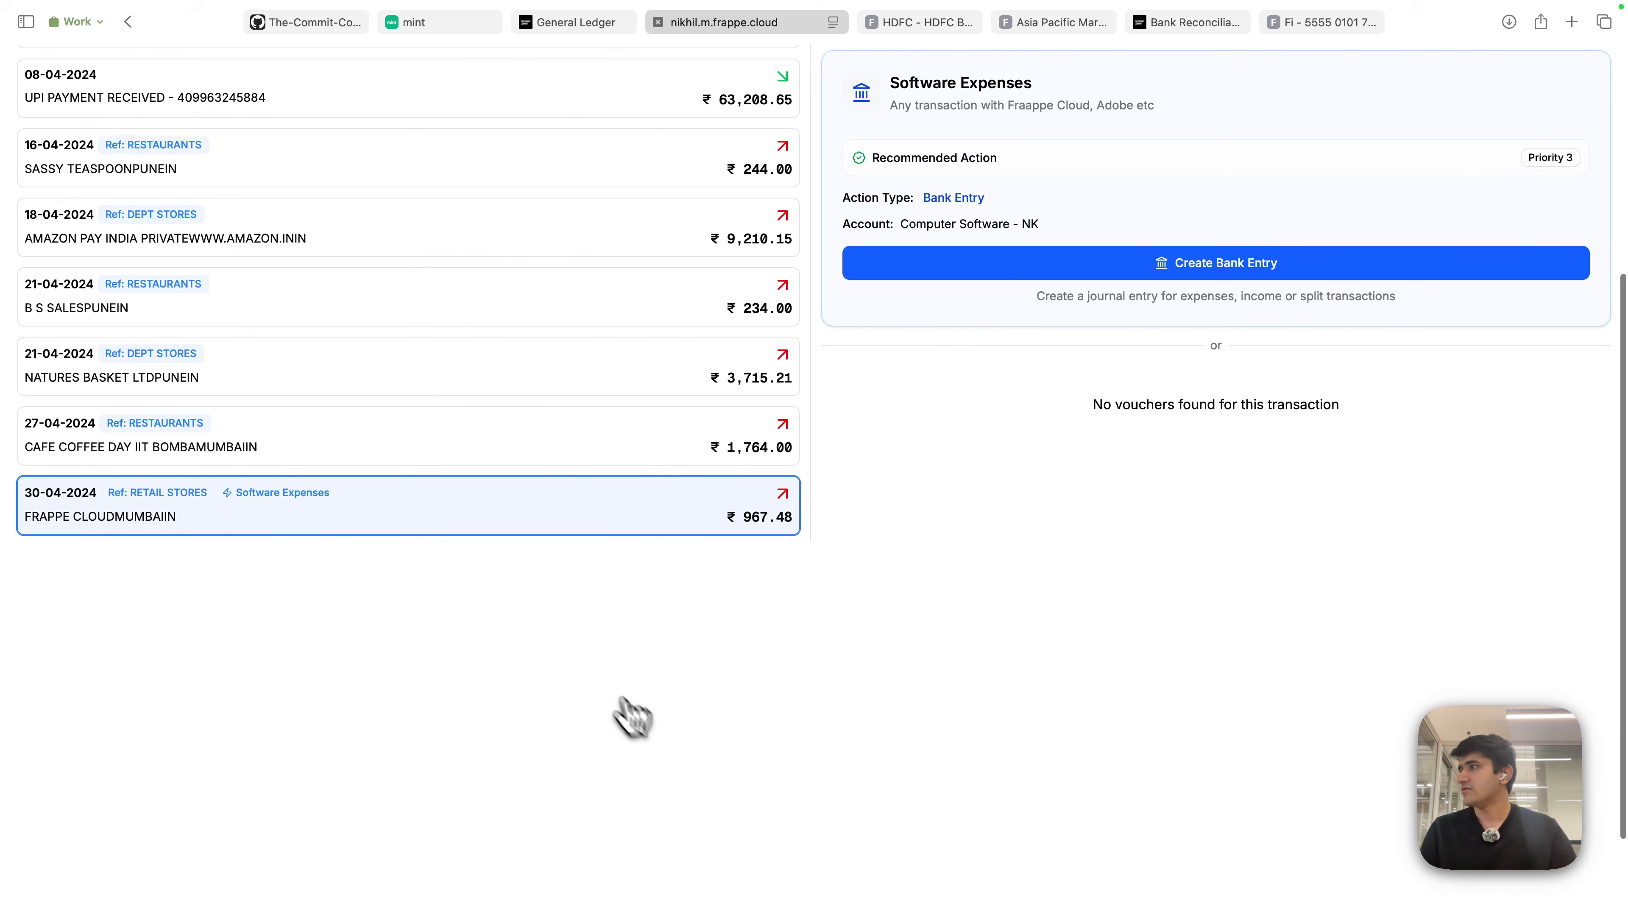
scroll(631, 716, "up", 5)
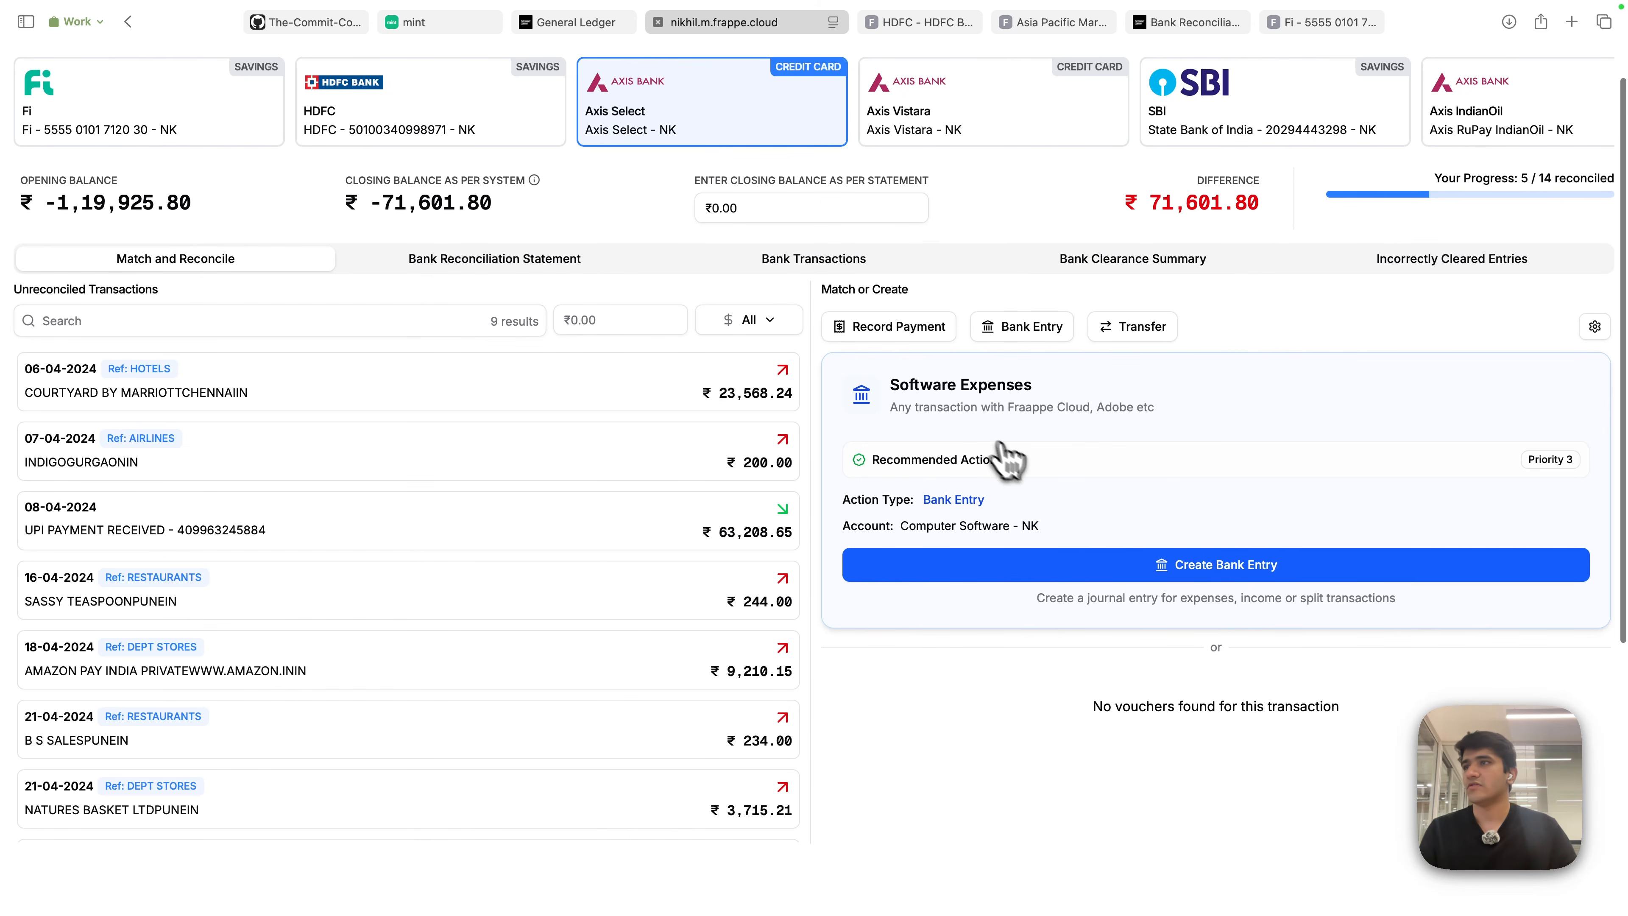
- Preview the recommended bank entry for the ₹967.48 Frappe Cloud charge, then close it unsaved
left_click_drag(958, 525, 1243, 567)
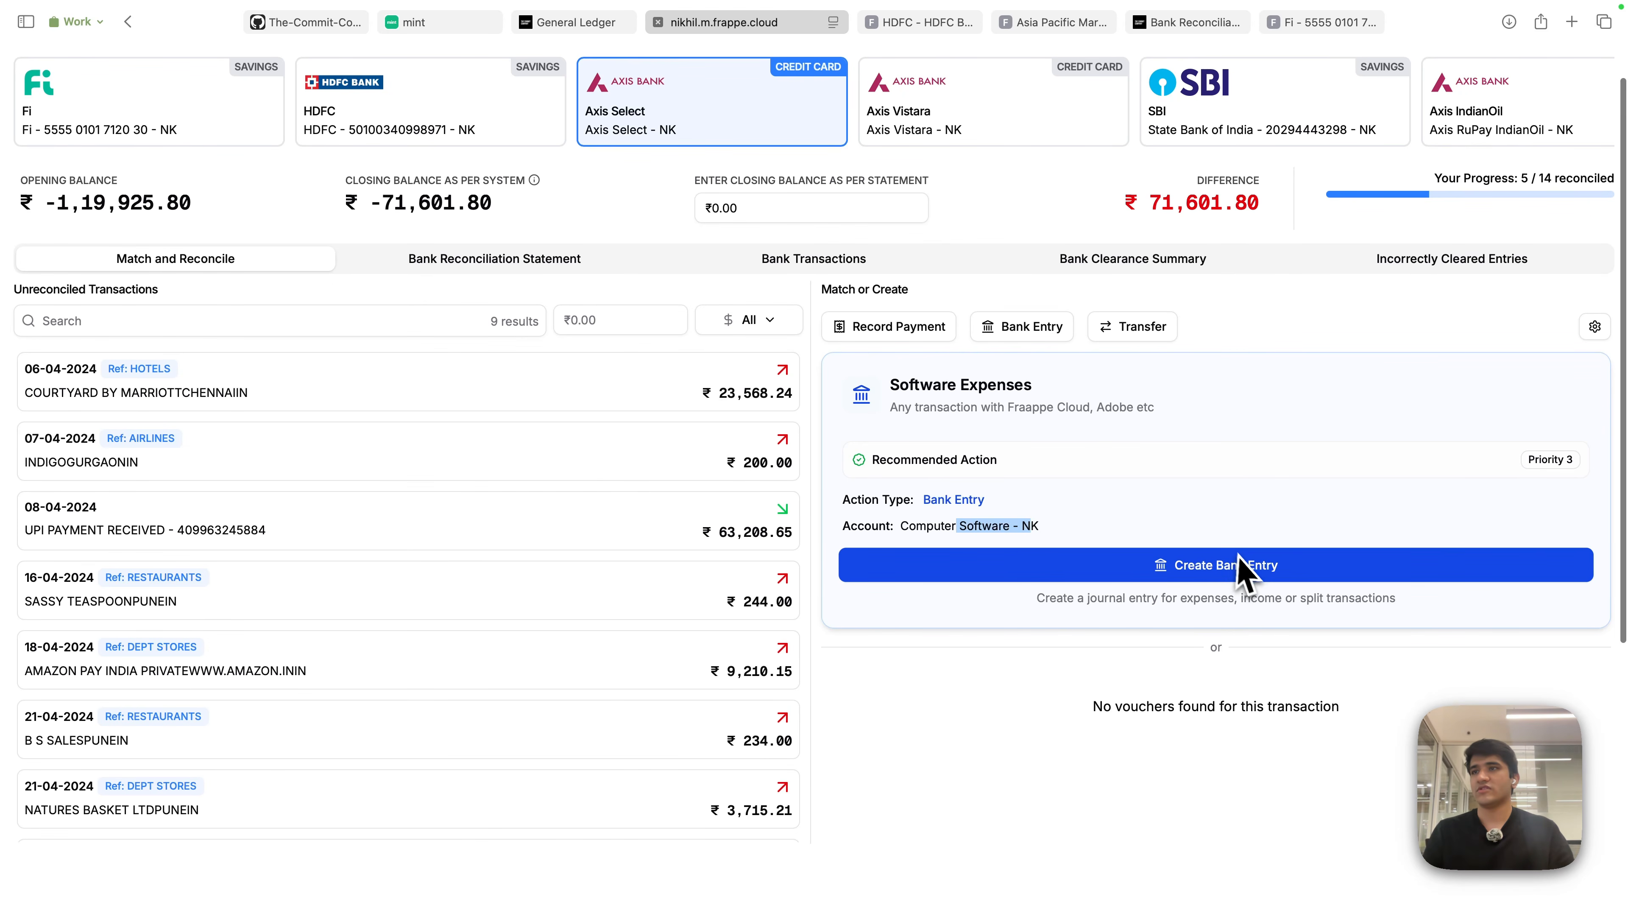
left_click(1243, 567)
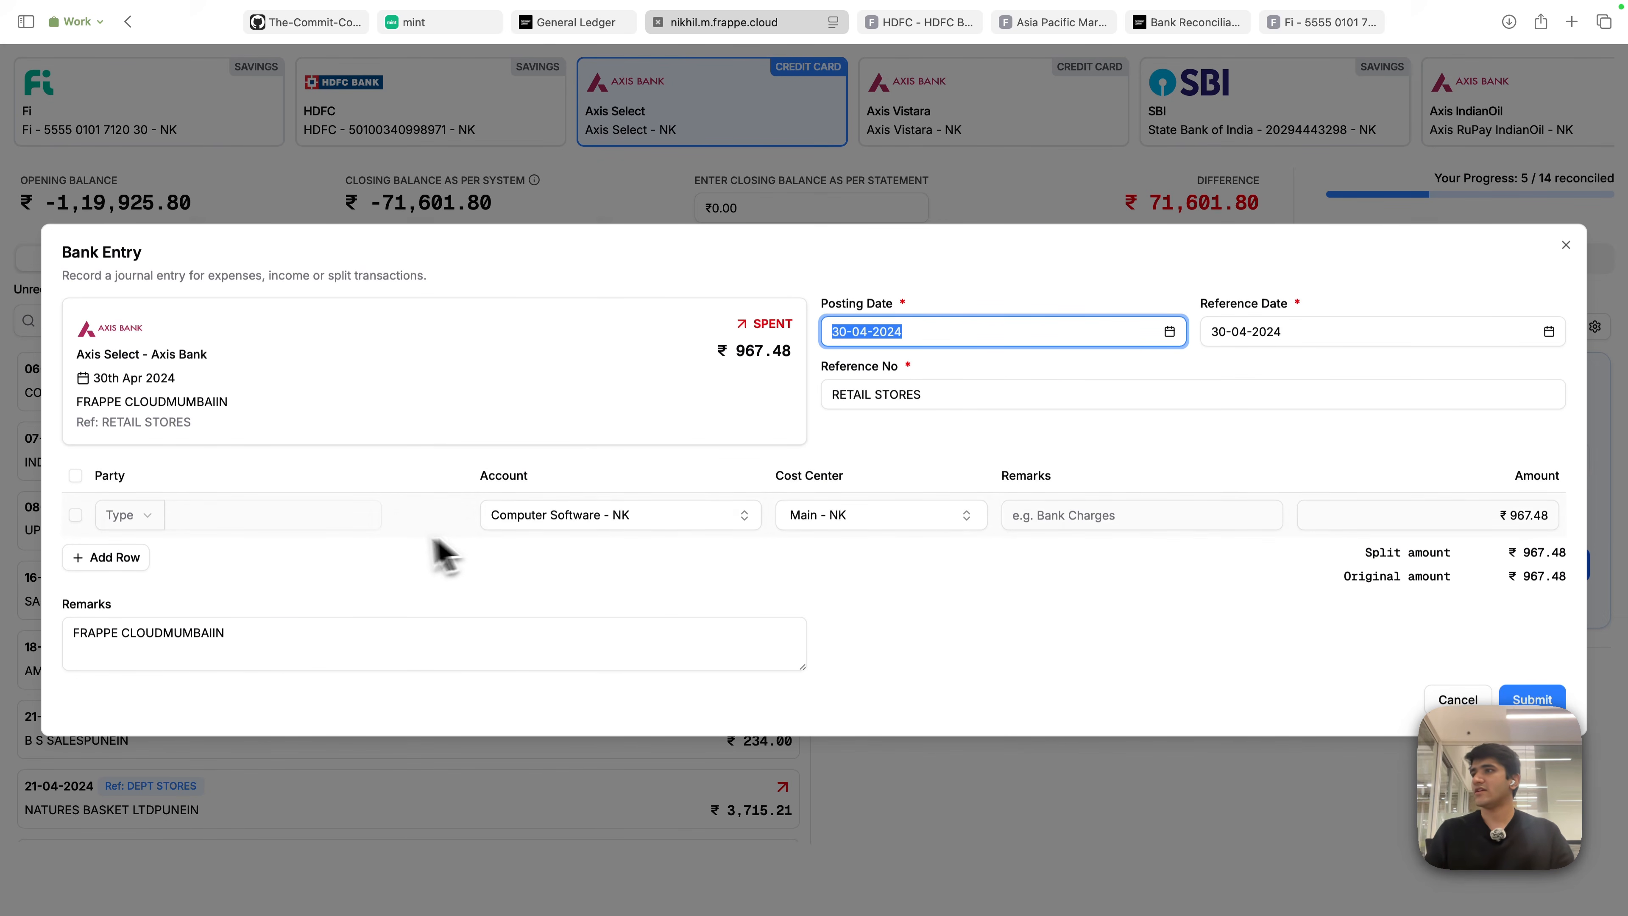
left_click(1565, 245)
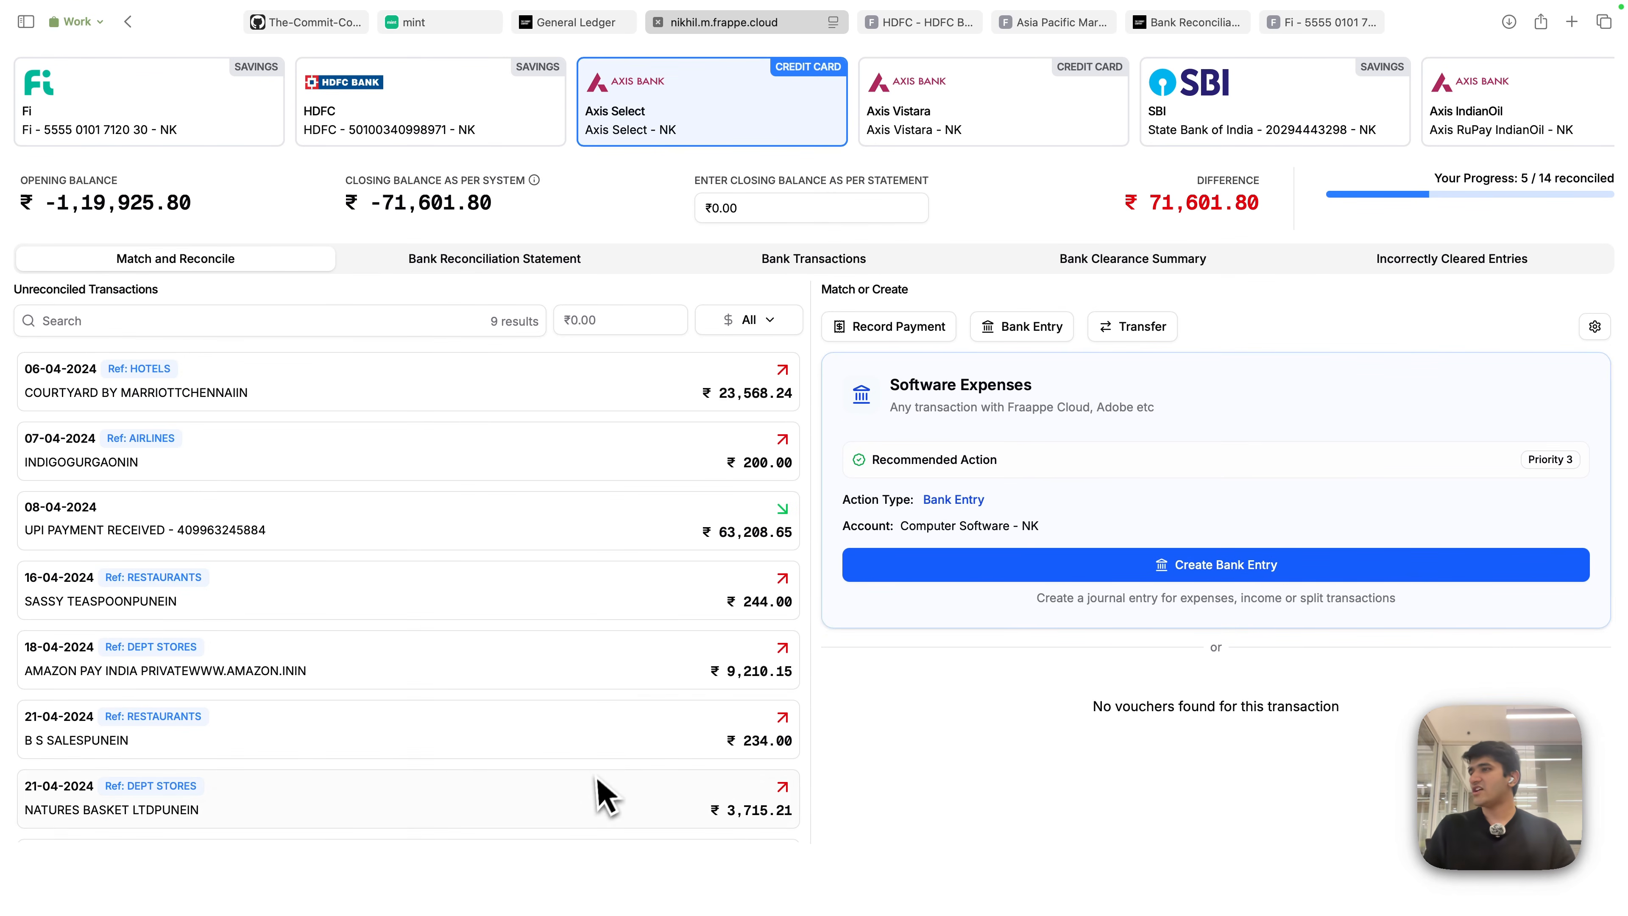
scroll(615, 769, "down", 8)
scroll(635, 760, "up", 8)
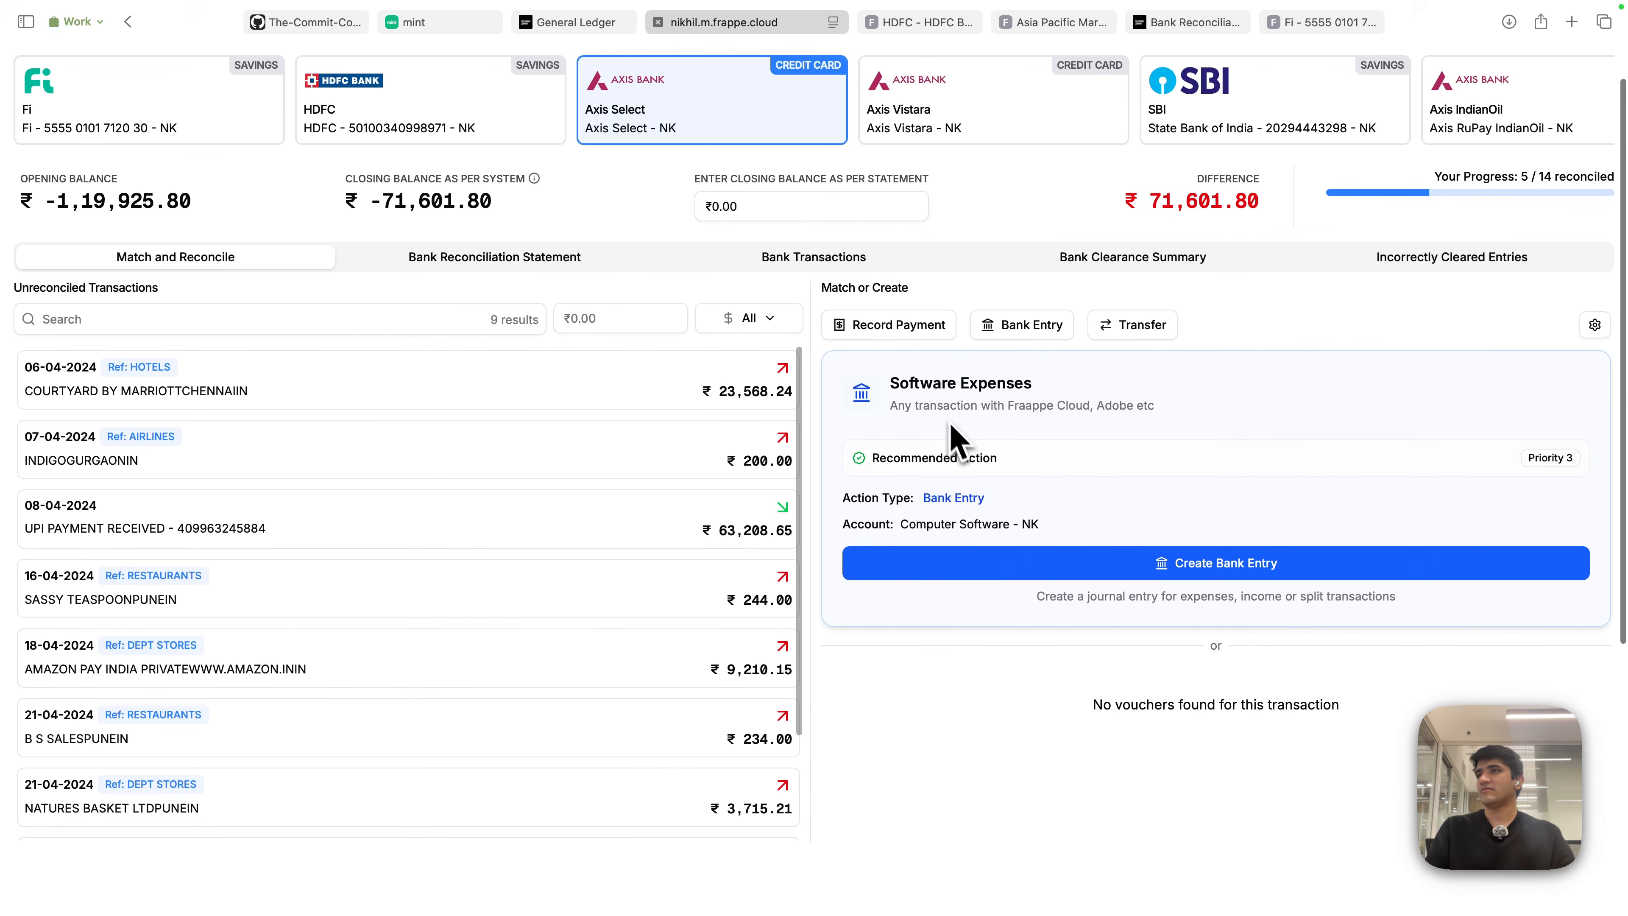
scroll(635, 699, "down", 3)
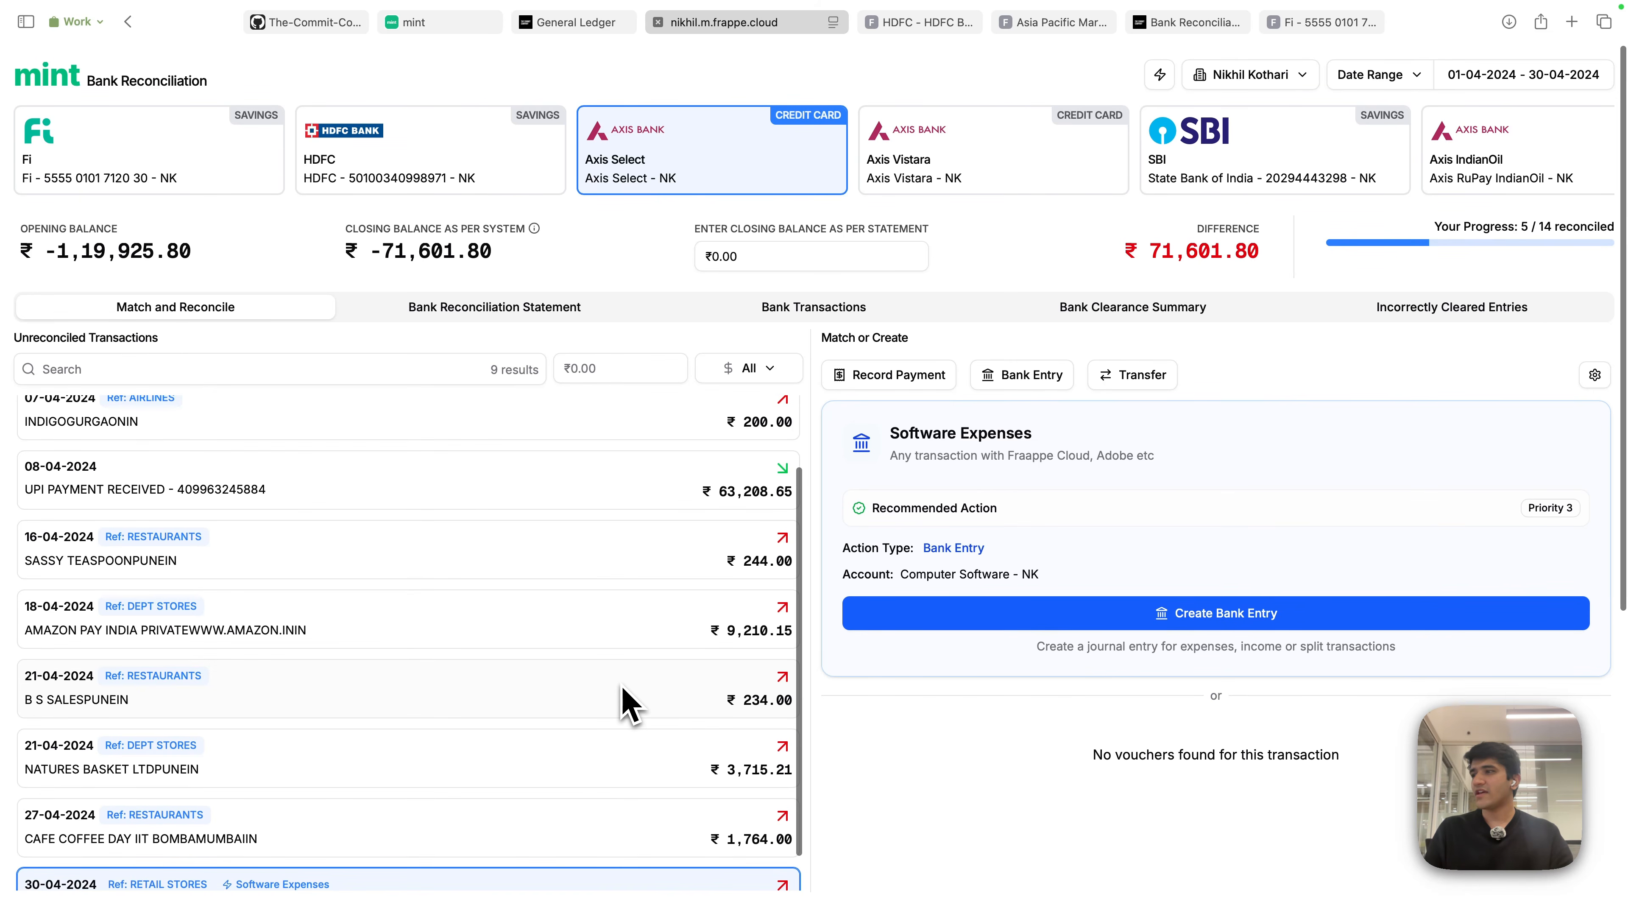
scroll(631, 706, "down", 2)
scroll(1047, 447, "up", 1)
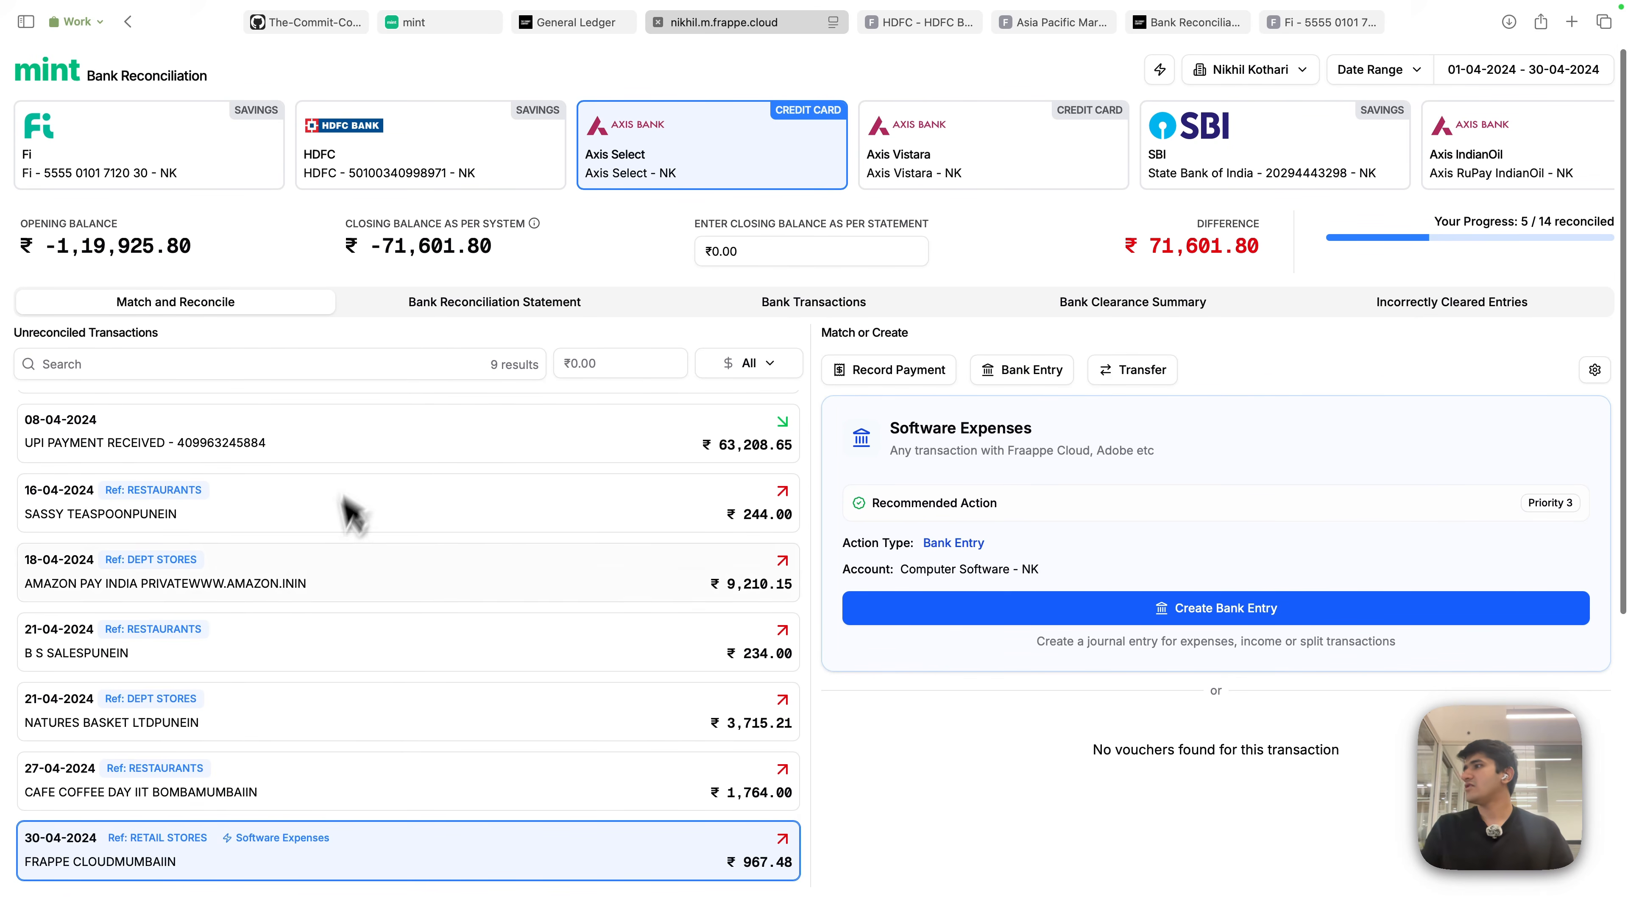
scroll(348, 509, "up", 3)
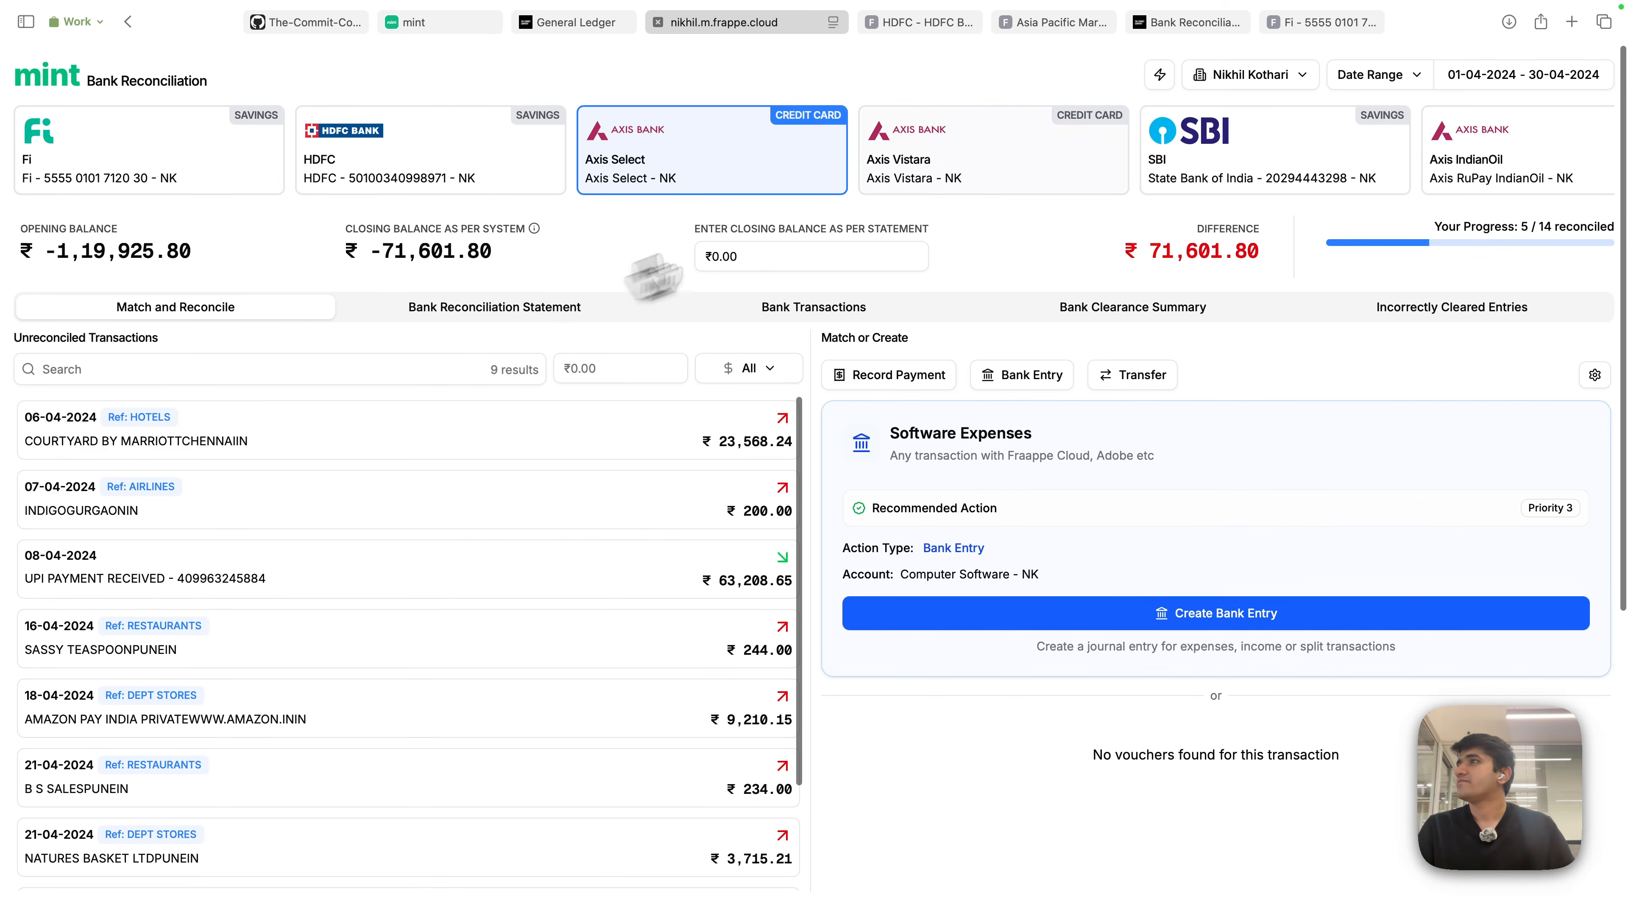
- Switch to Axis Vistara and extend the reconciliation date range to 31-05-2024
left_click(969, 180)
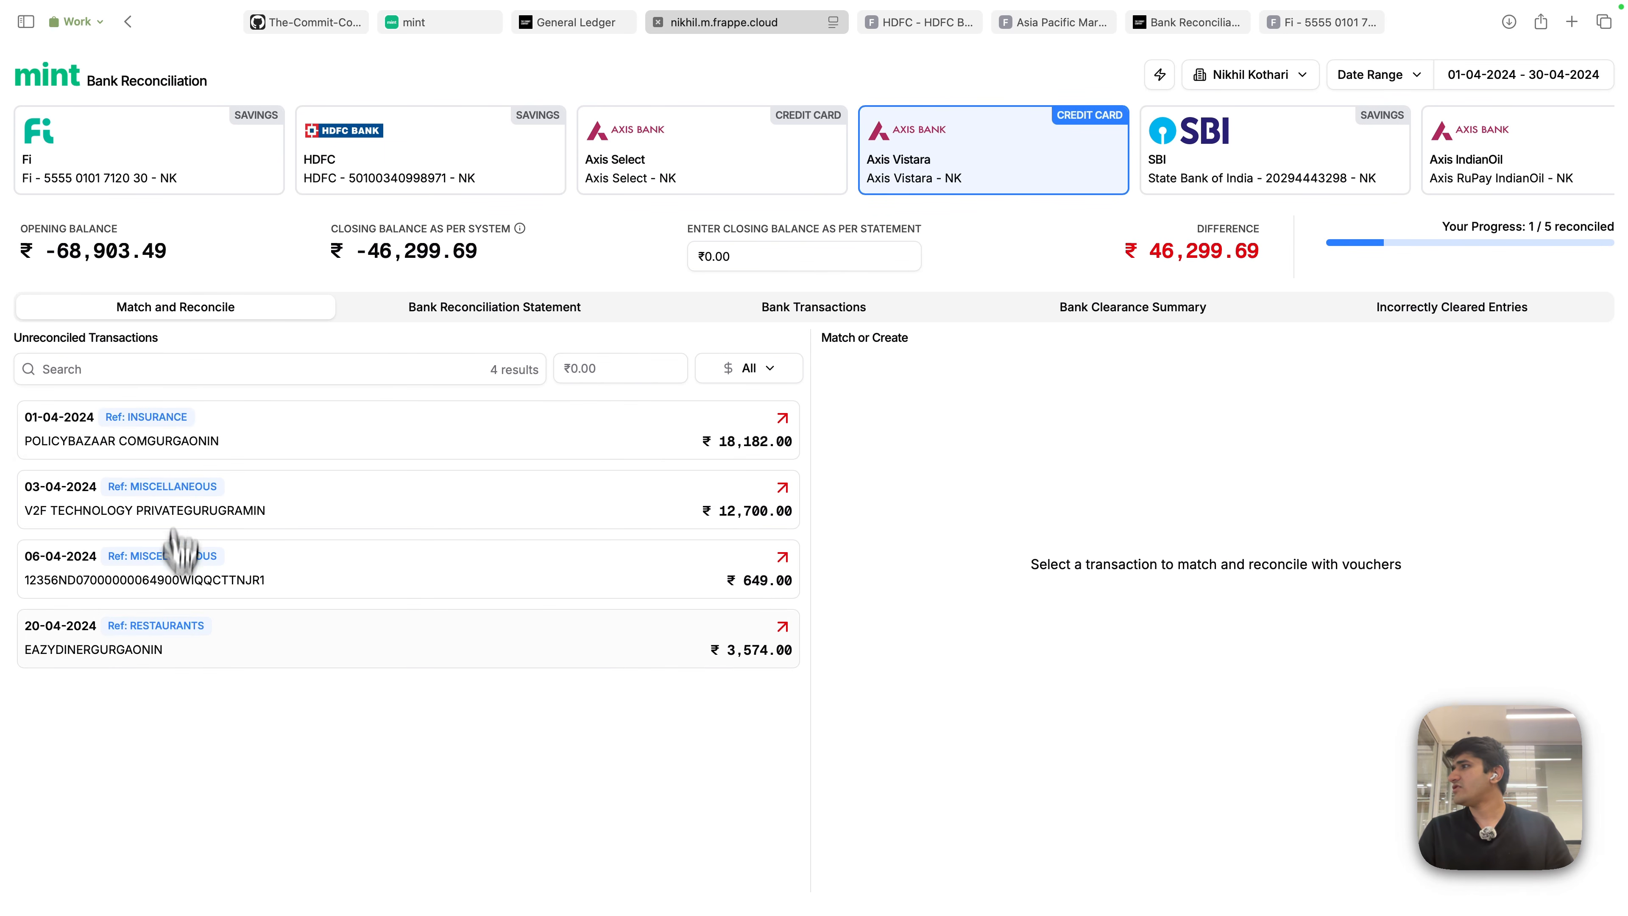
left_click(1572, 76)
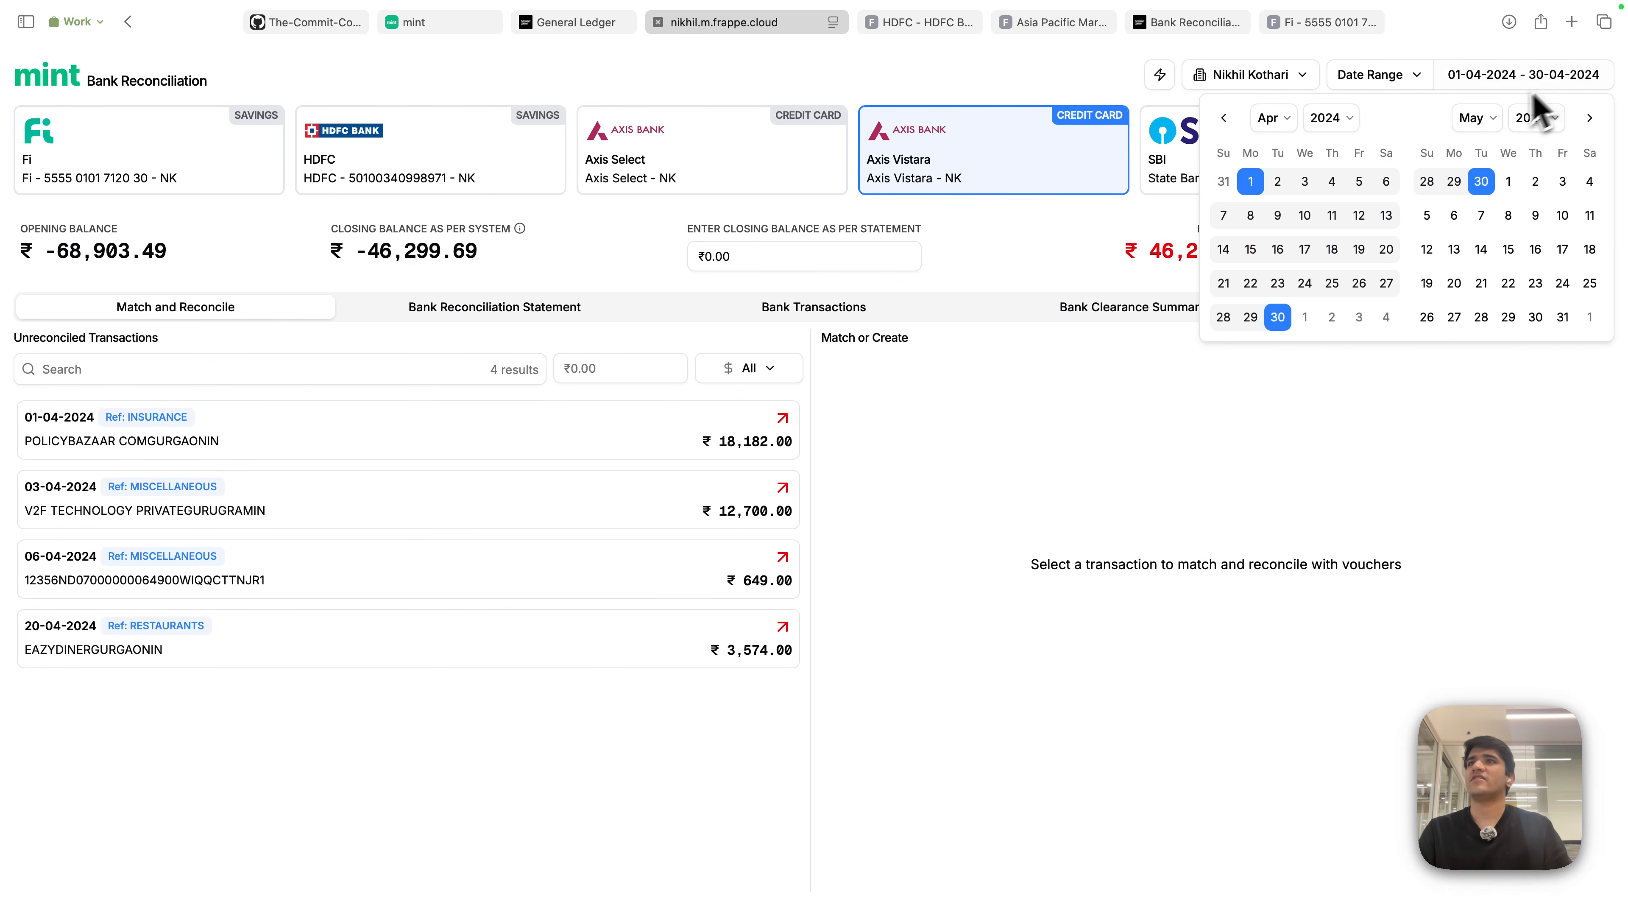
left_click(1559, 327)
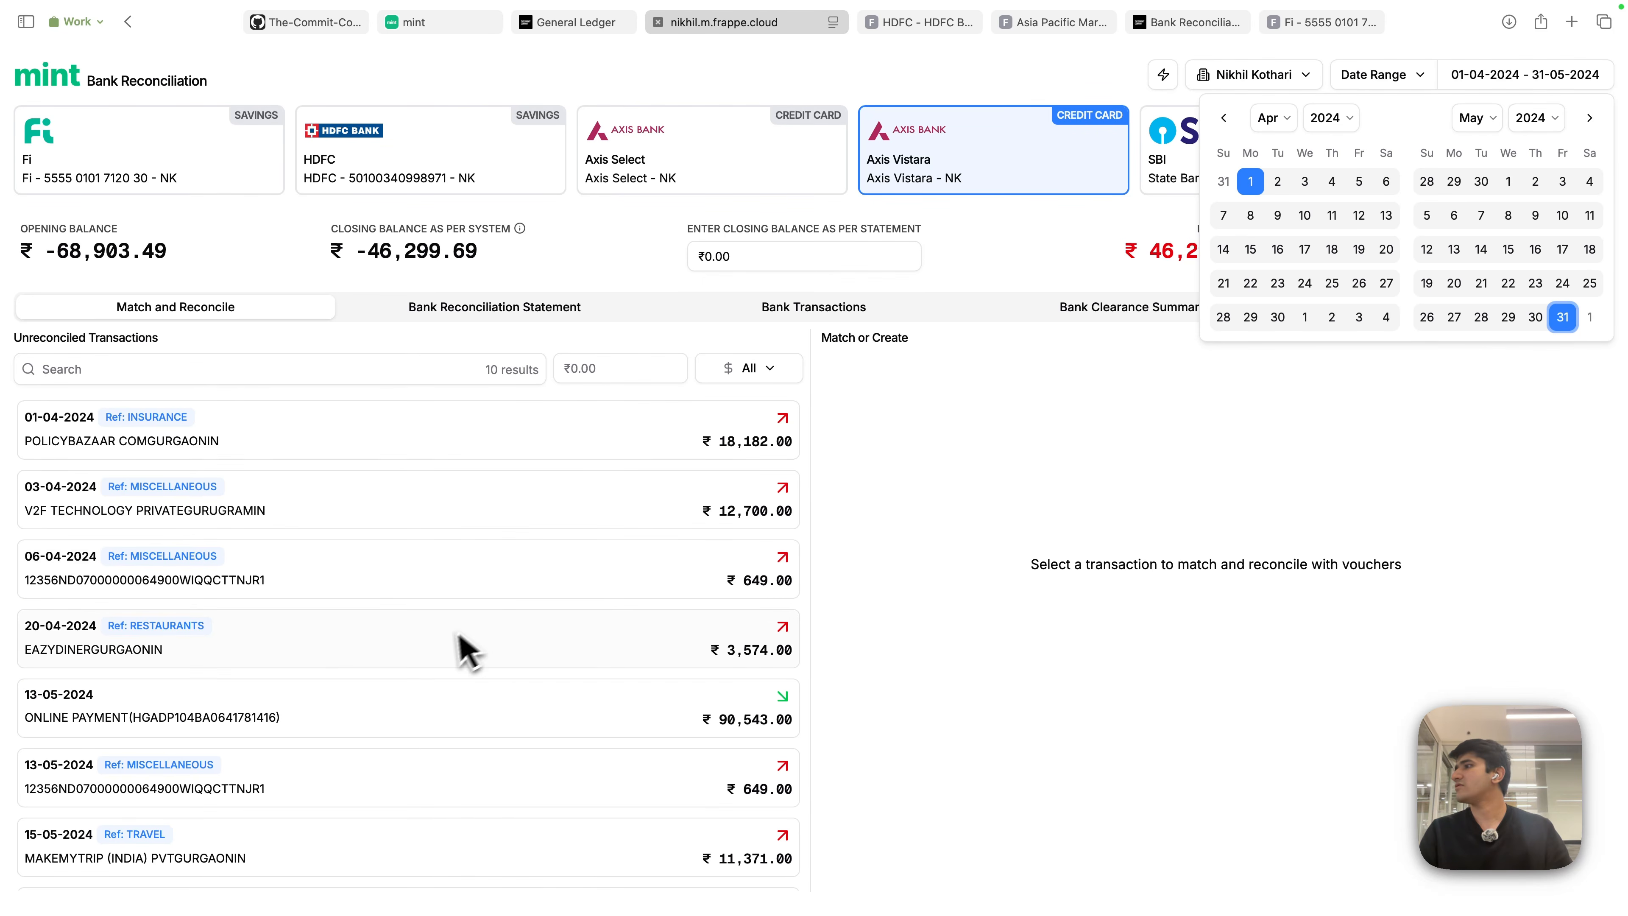
scroll(449, 654, "down", 5)
- Book the 26-05-2024 ₹895 BLINKIT charge as its recommended bank entry
left_click(410, 708)
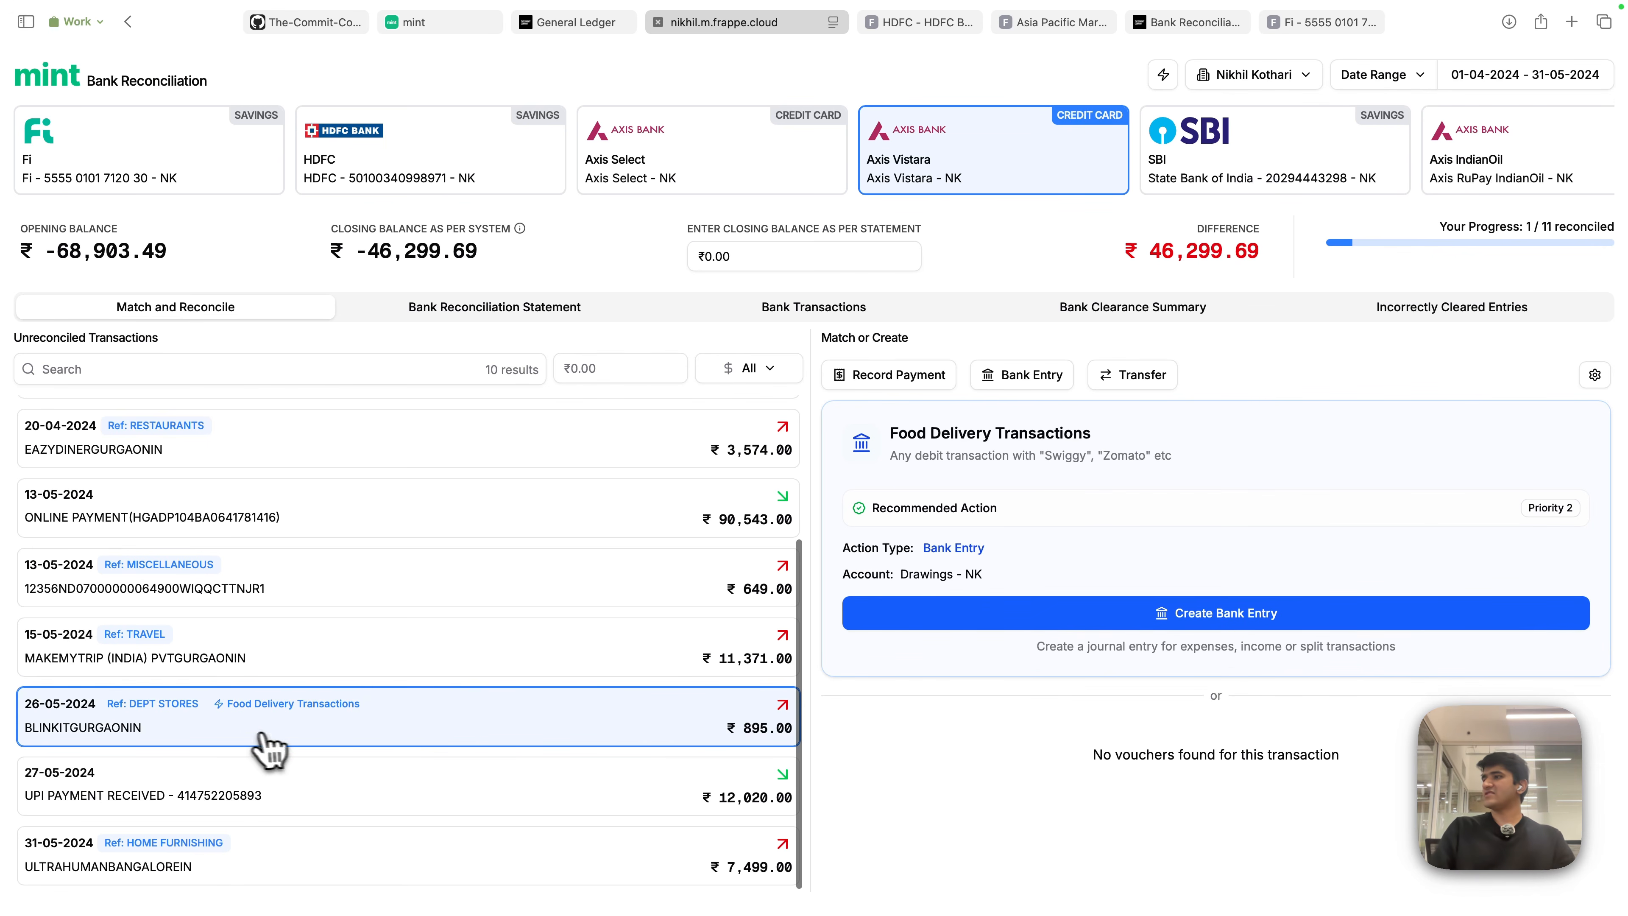
left_click(1249, 628)
left_click(1530, 699)
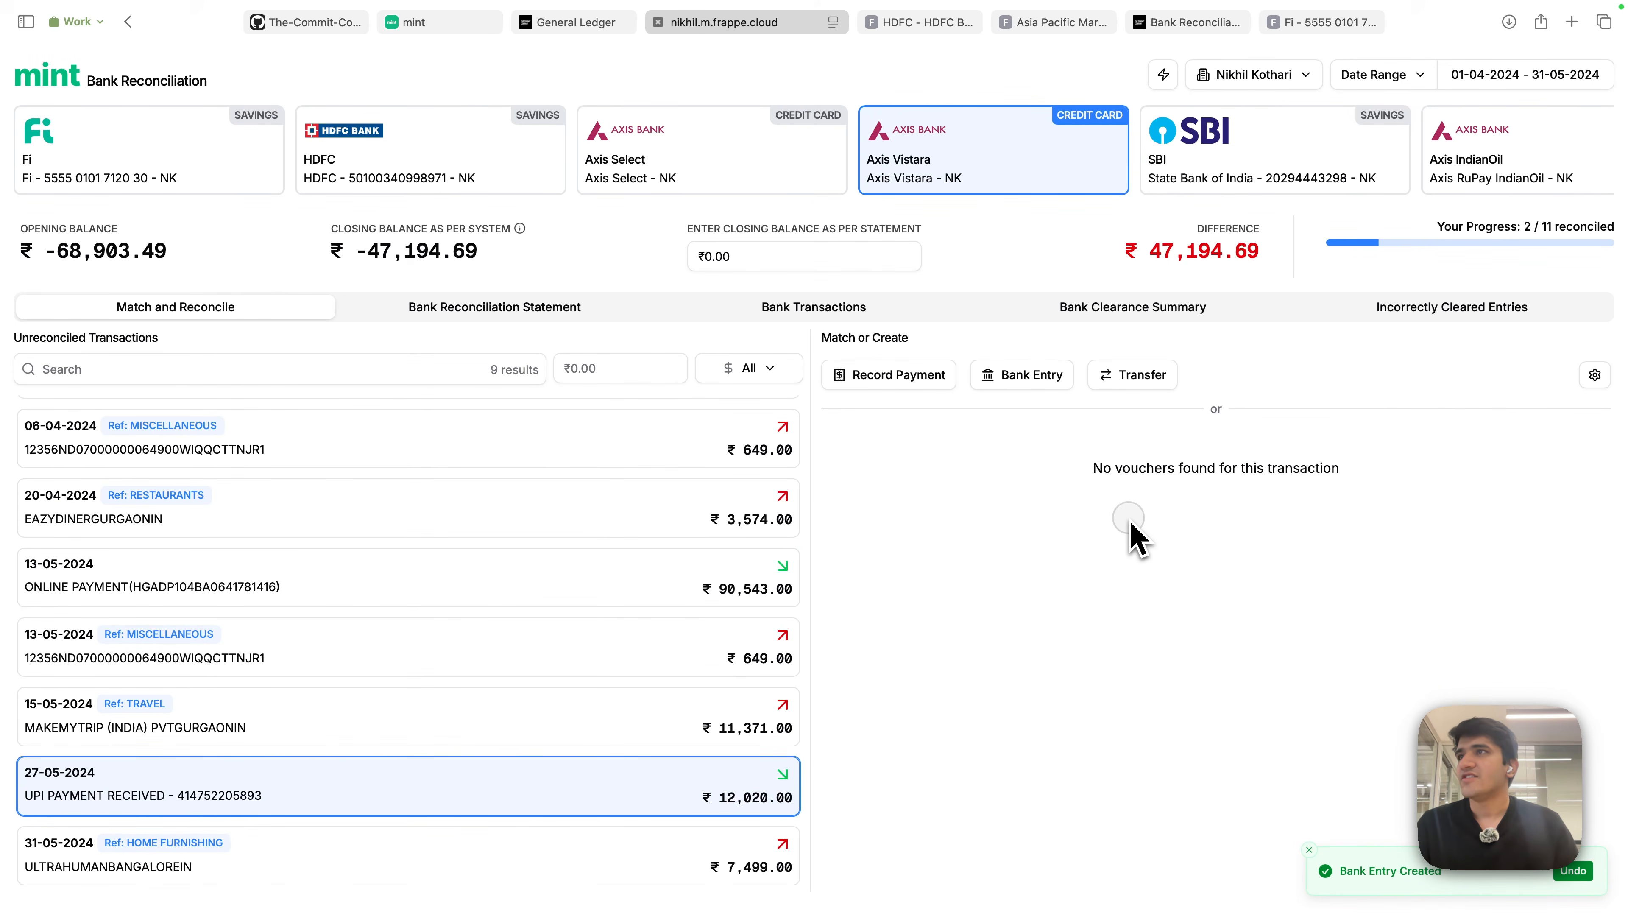
left_click(1162, 75)
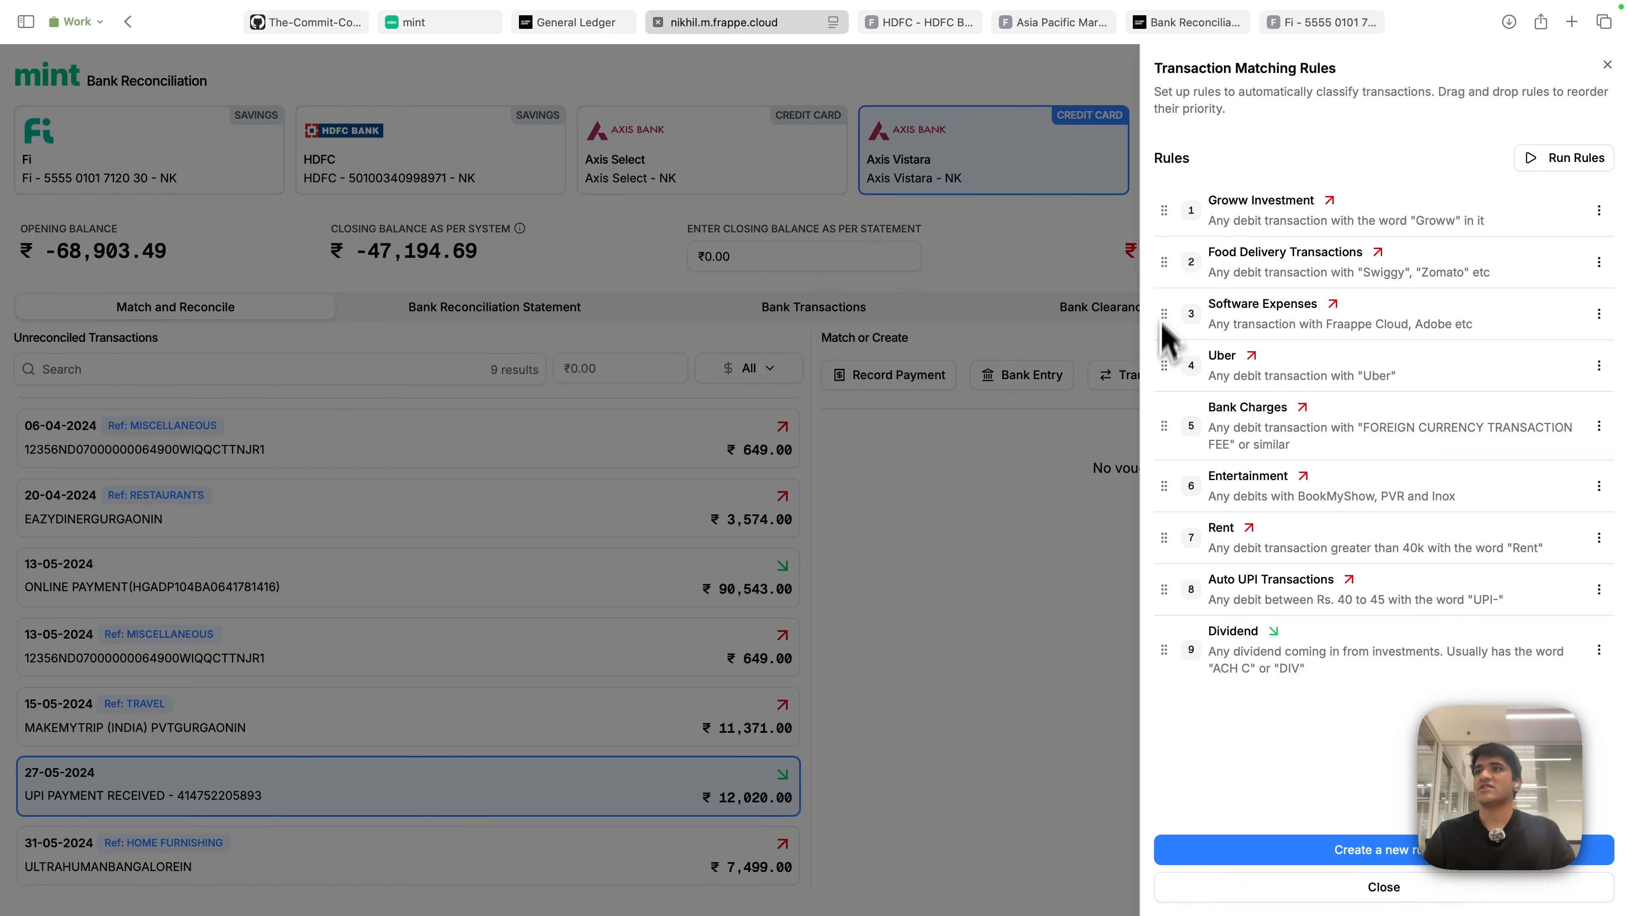
left_click_drag(1172, 643, 1269, 641)
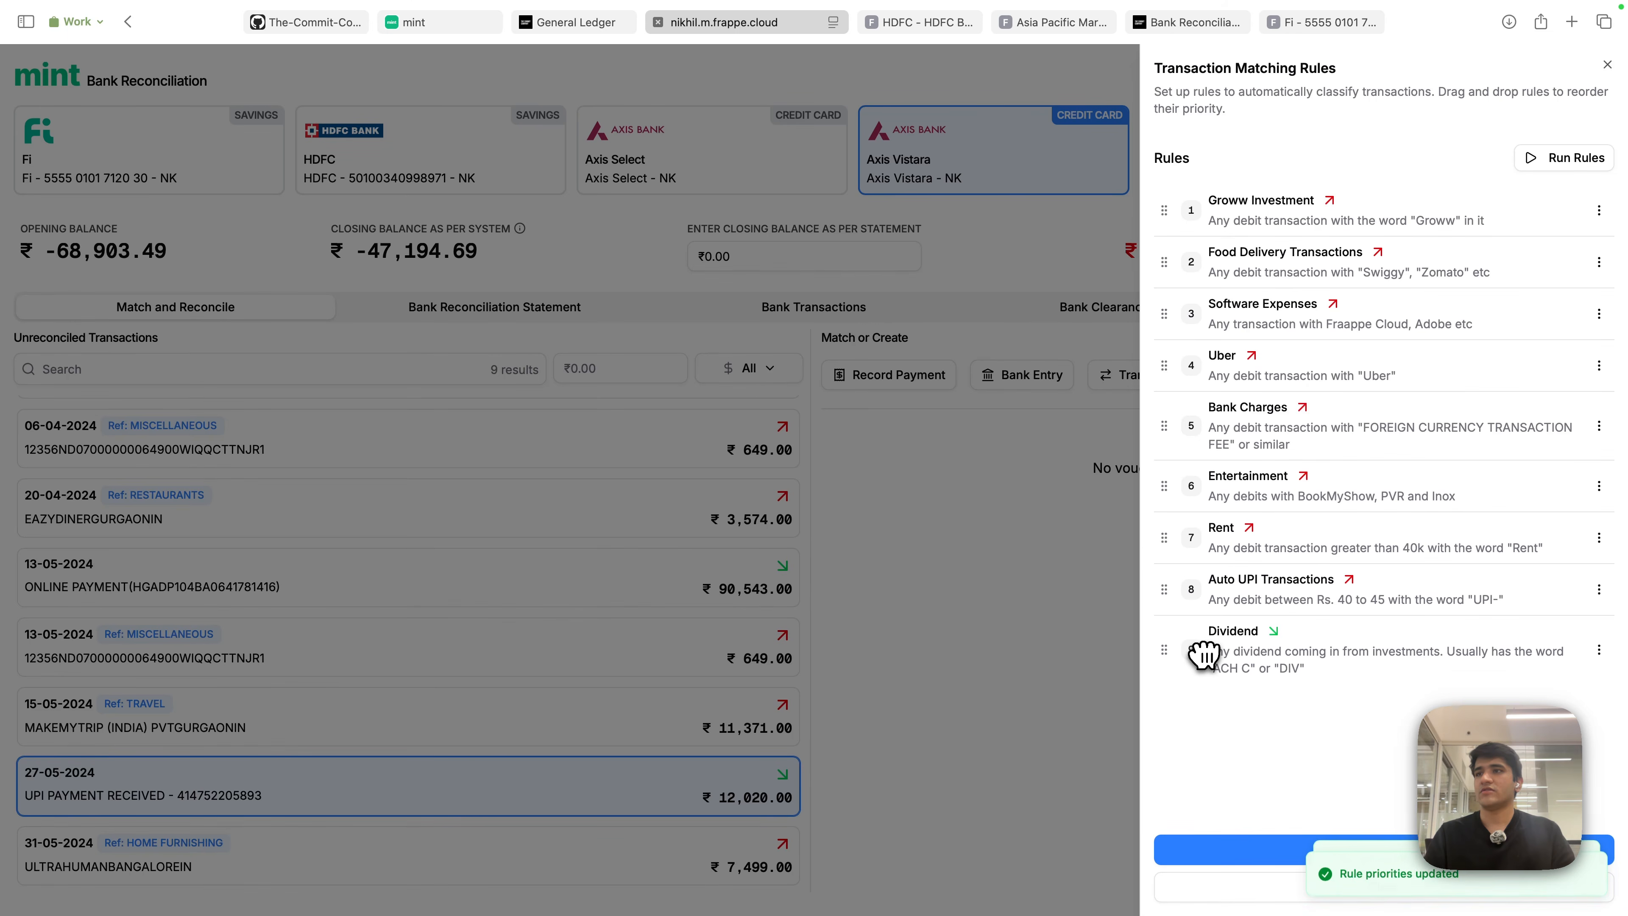
left_click(1598, 210)
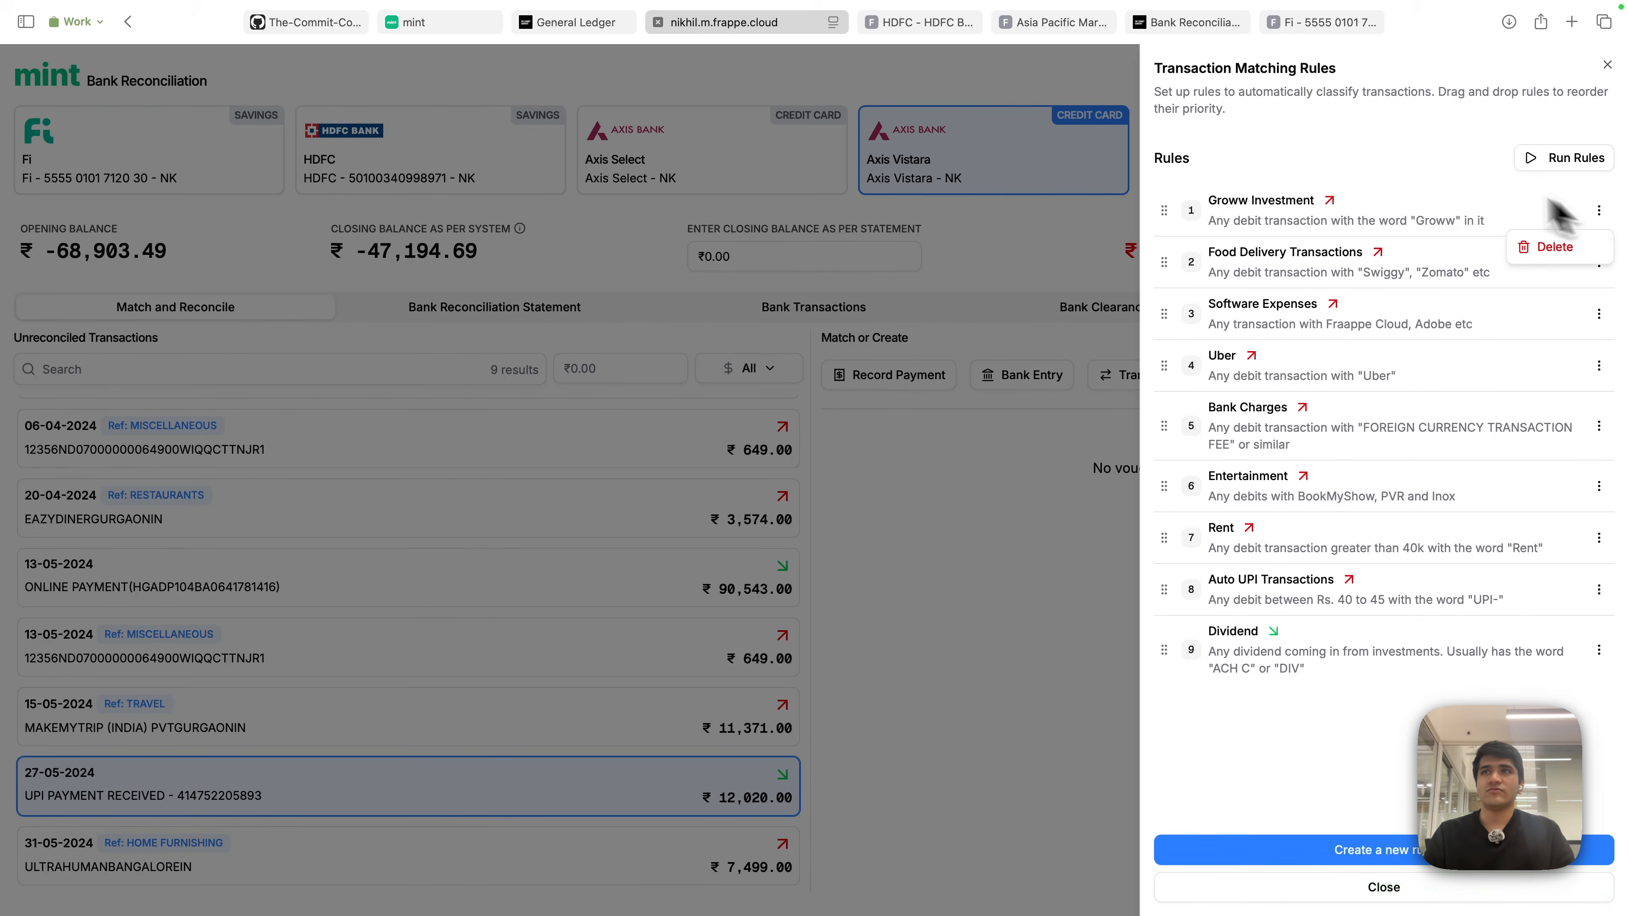
left_click(1412, 149)
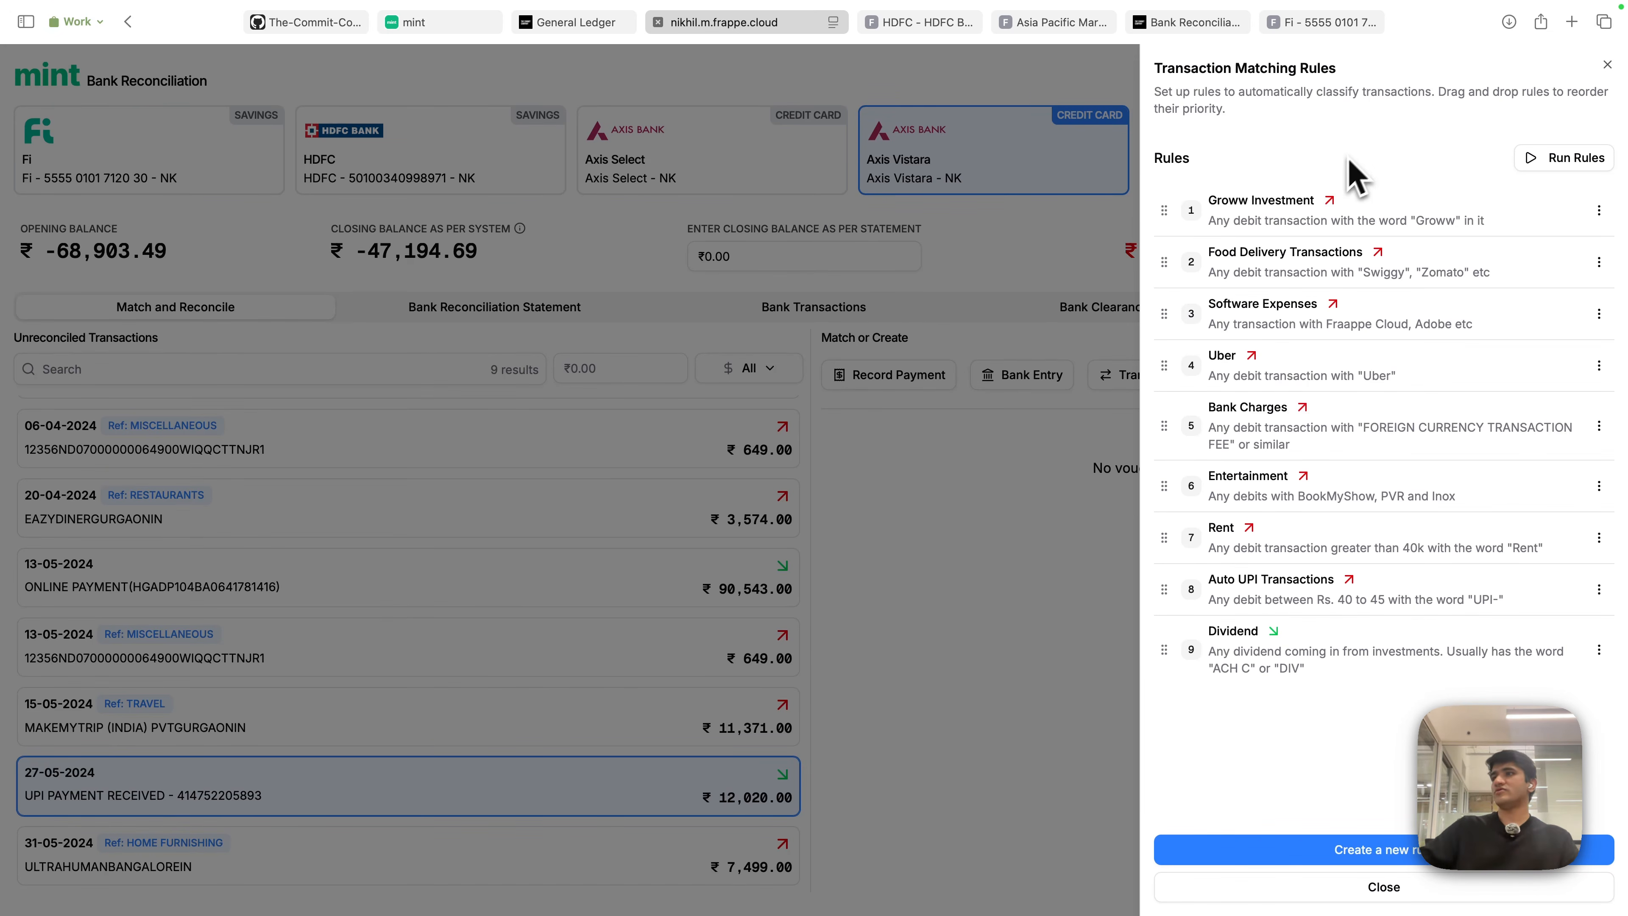
left_click(981, 572)
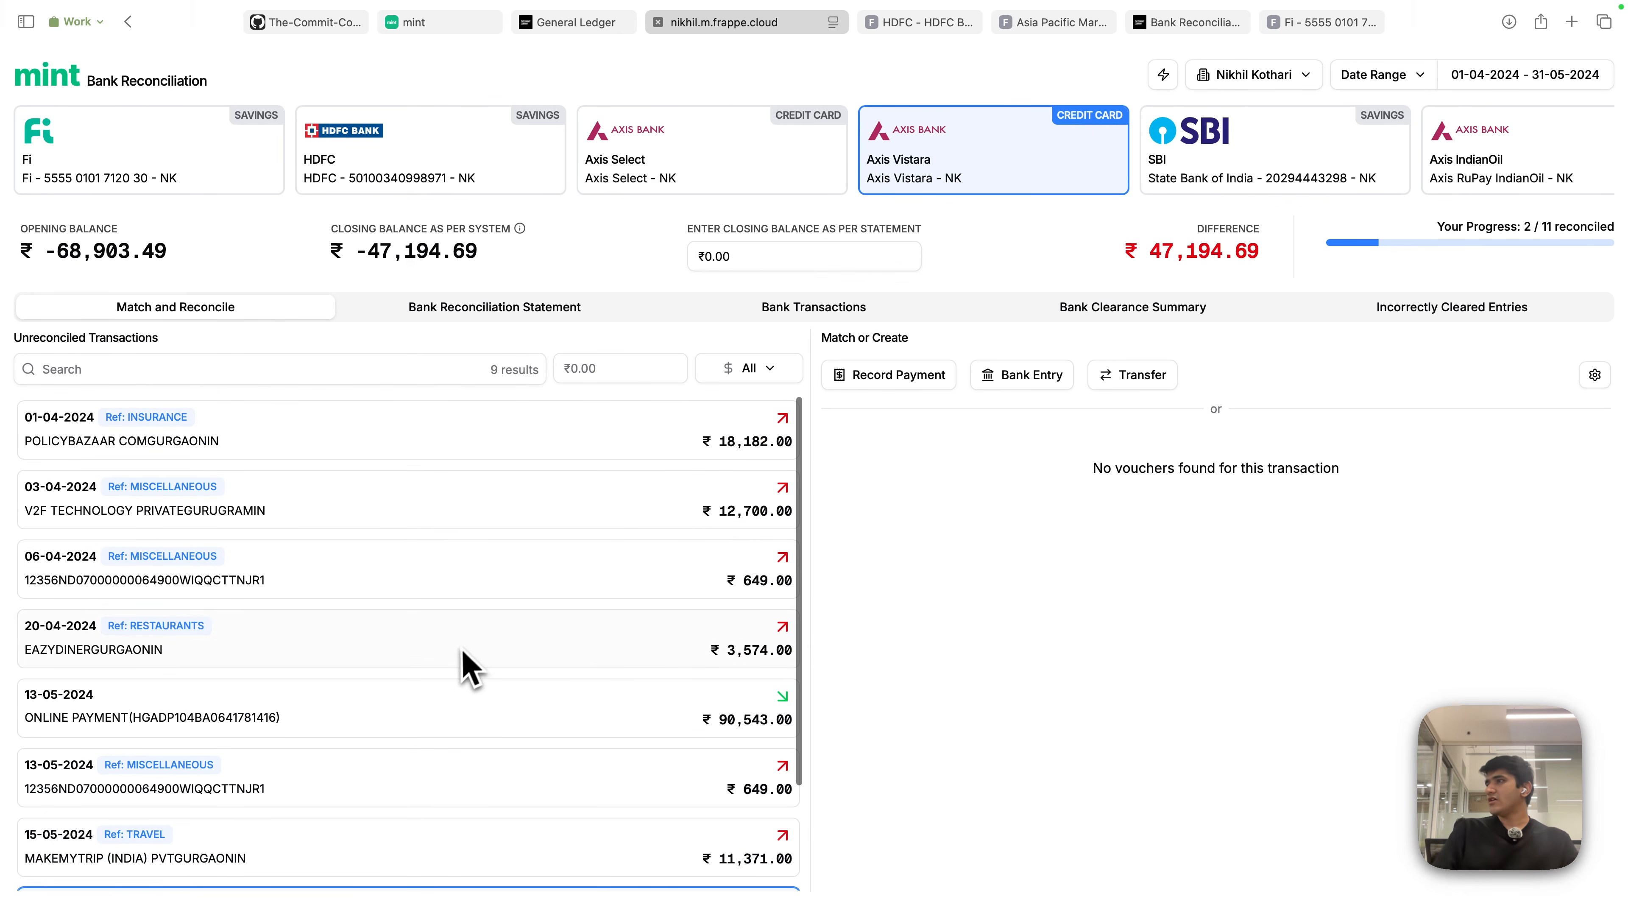
- On Axis Select, book the ₹435.55 foreign currency fee as a Bank Charges bank entry
left_click(646, 181)
scroll(487, 667, "up", 3)
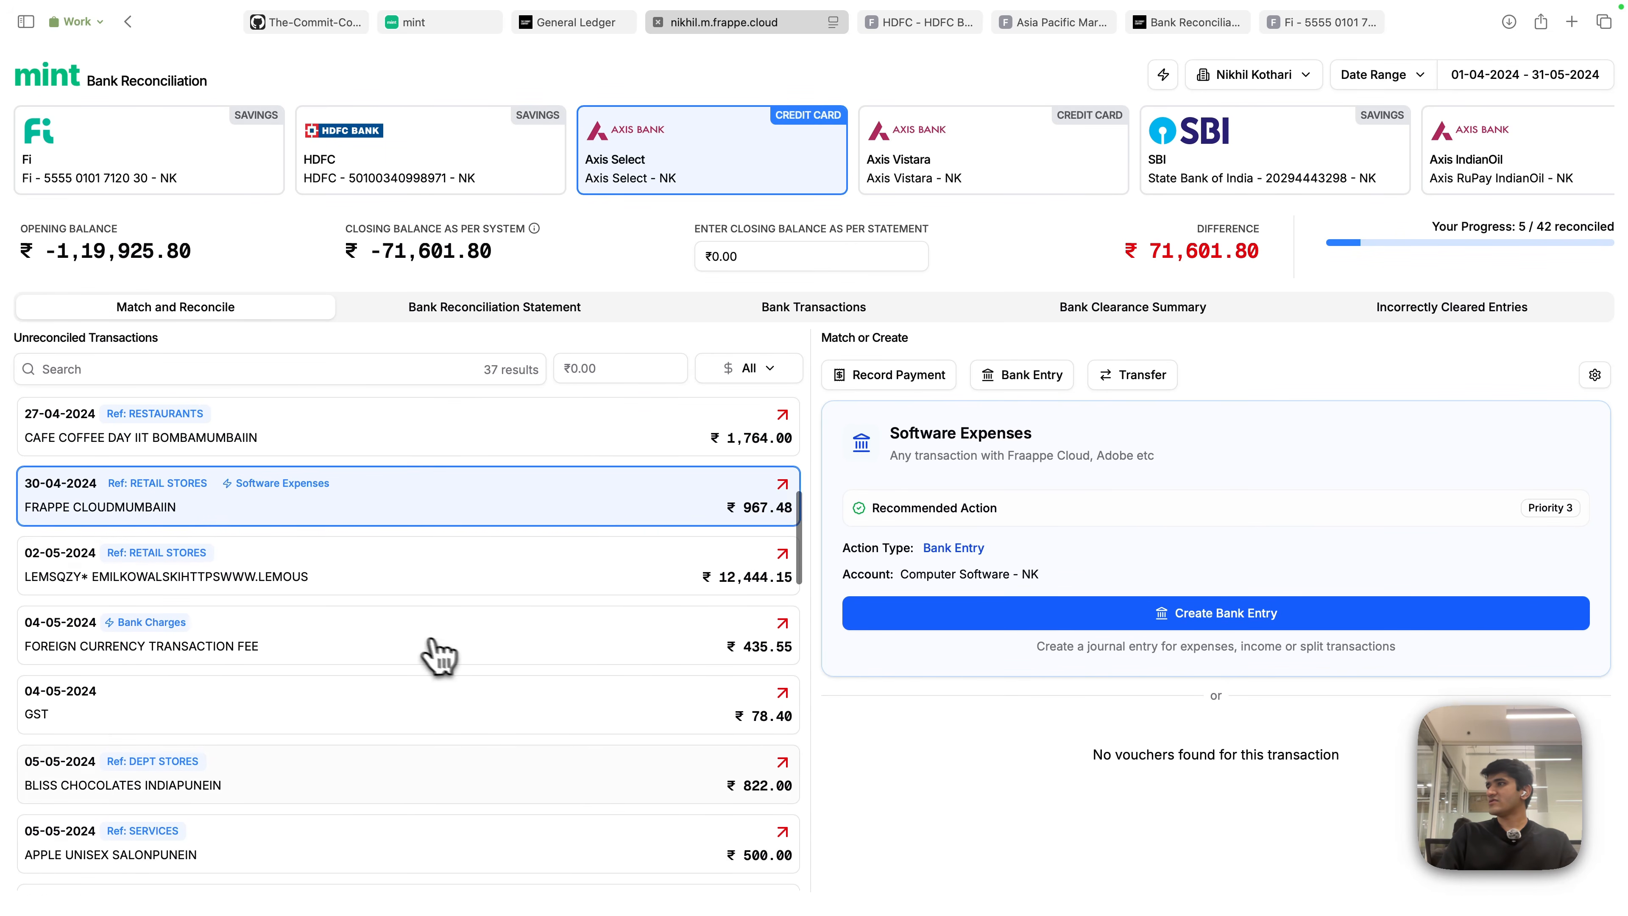
left_click(380, 756)
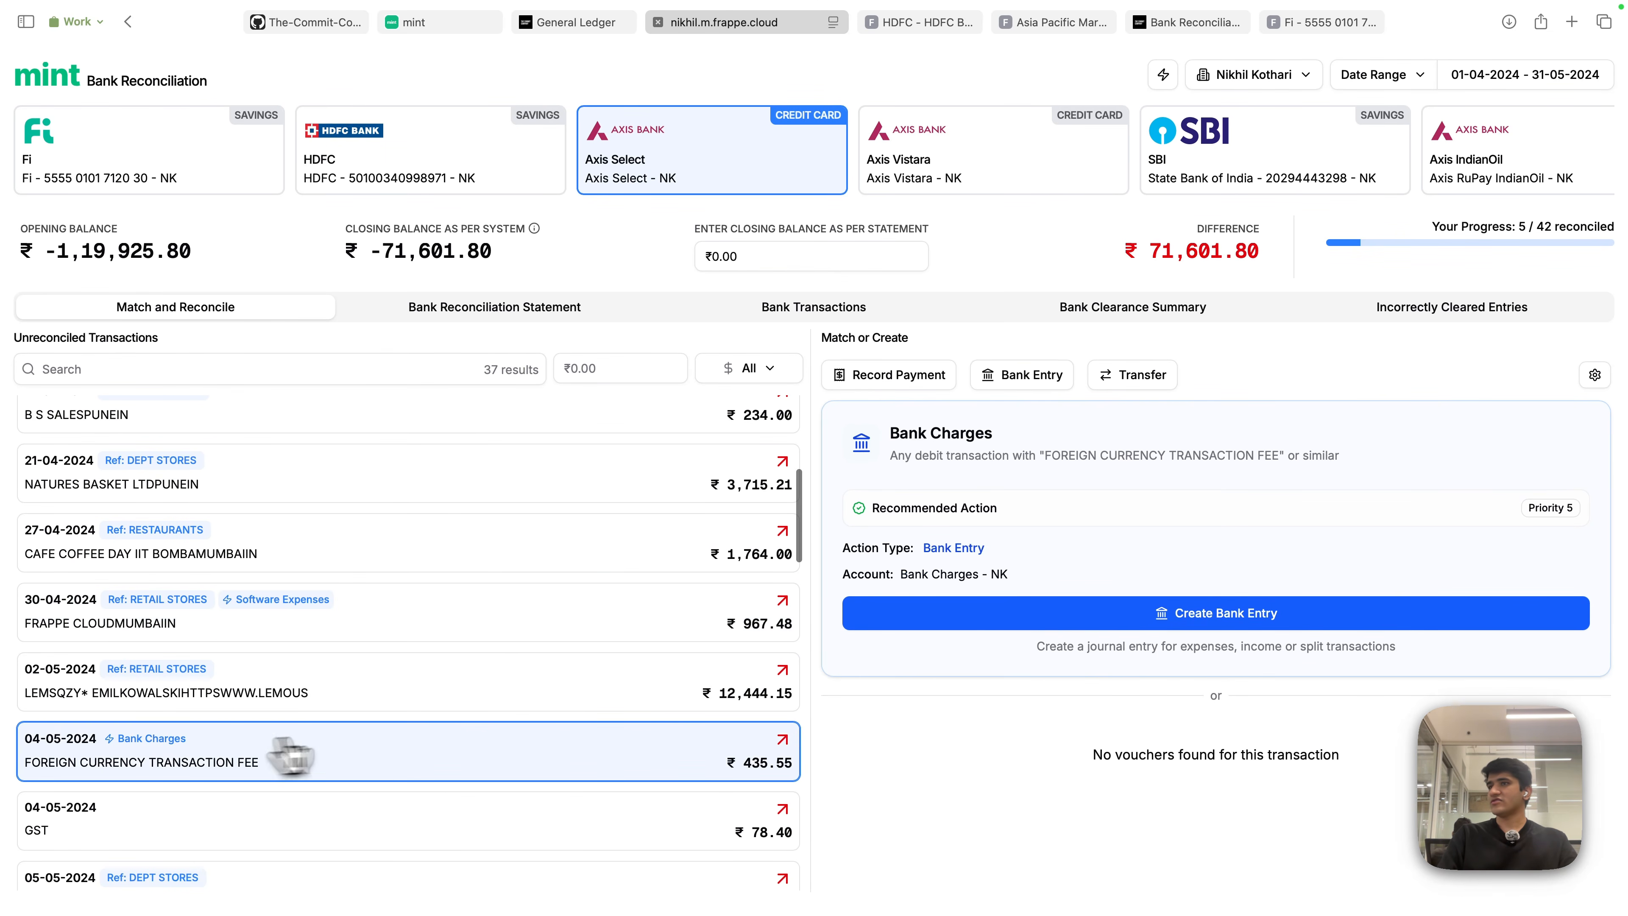
left_click(1128, 614)
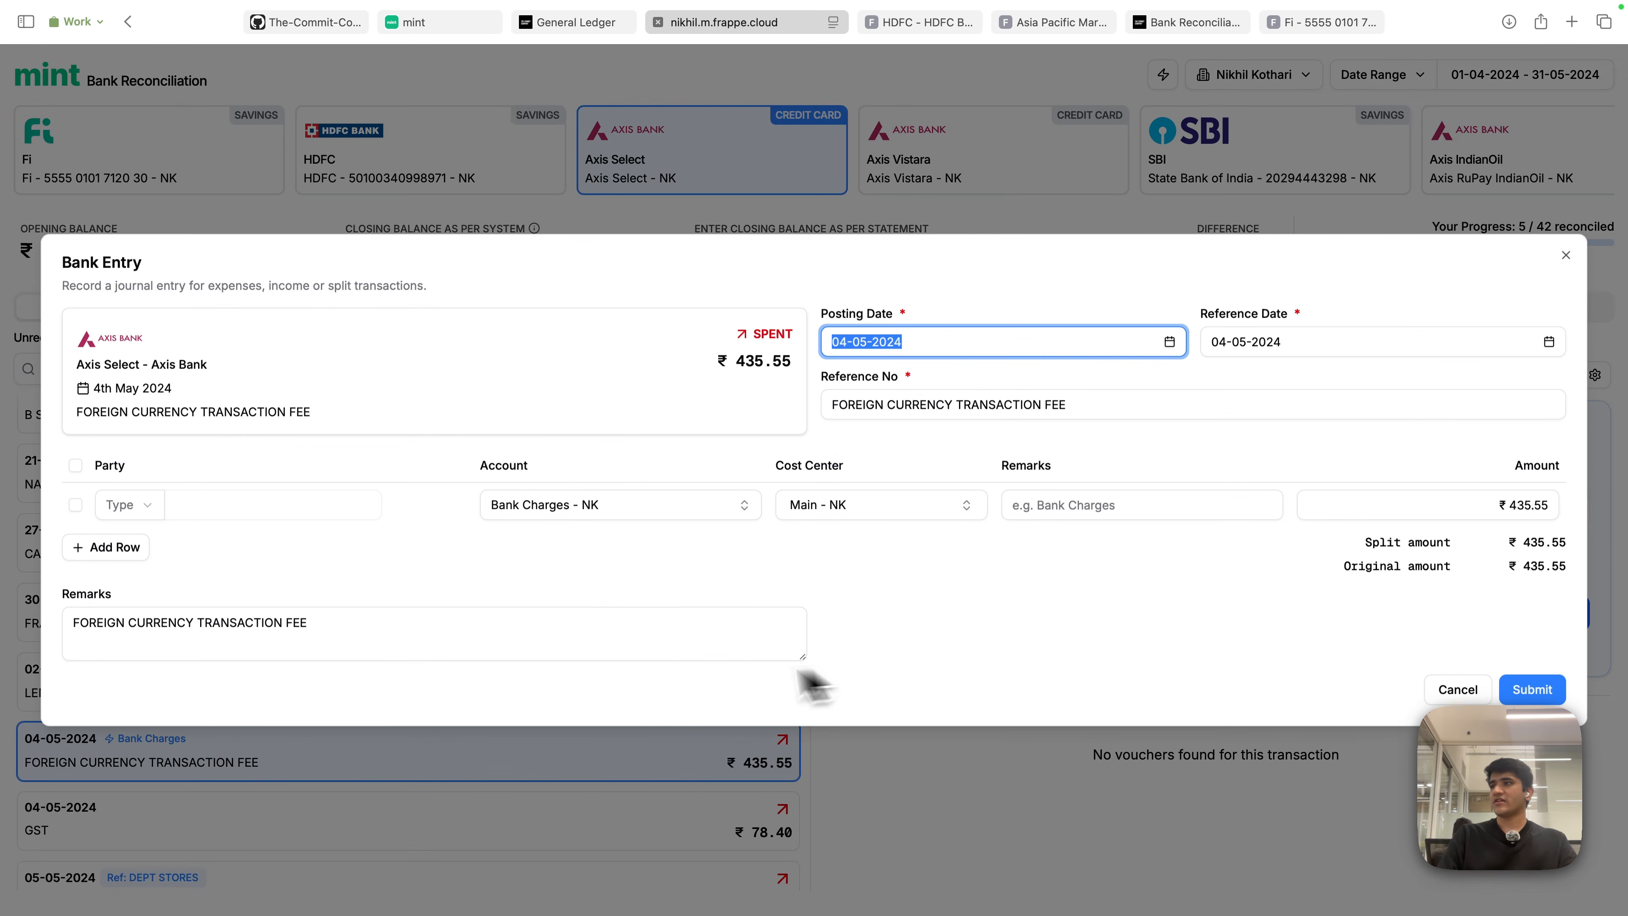
left_click(1532, 689)
- Book the BOOKMYSHOW and PVR INOX charges as their recommended Entertainment bank entries
scroll(364, 793, "down", 2)
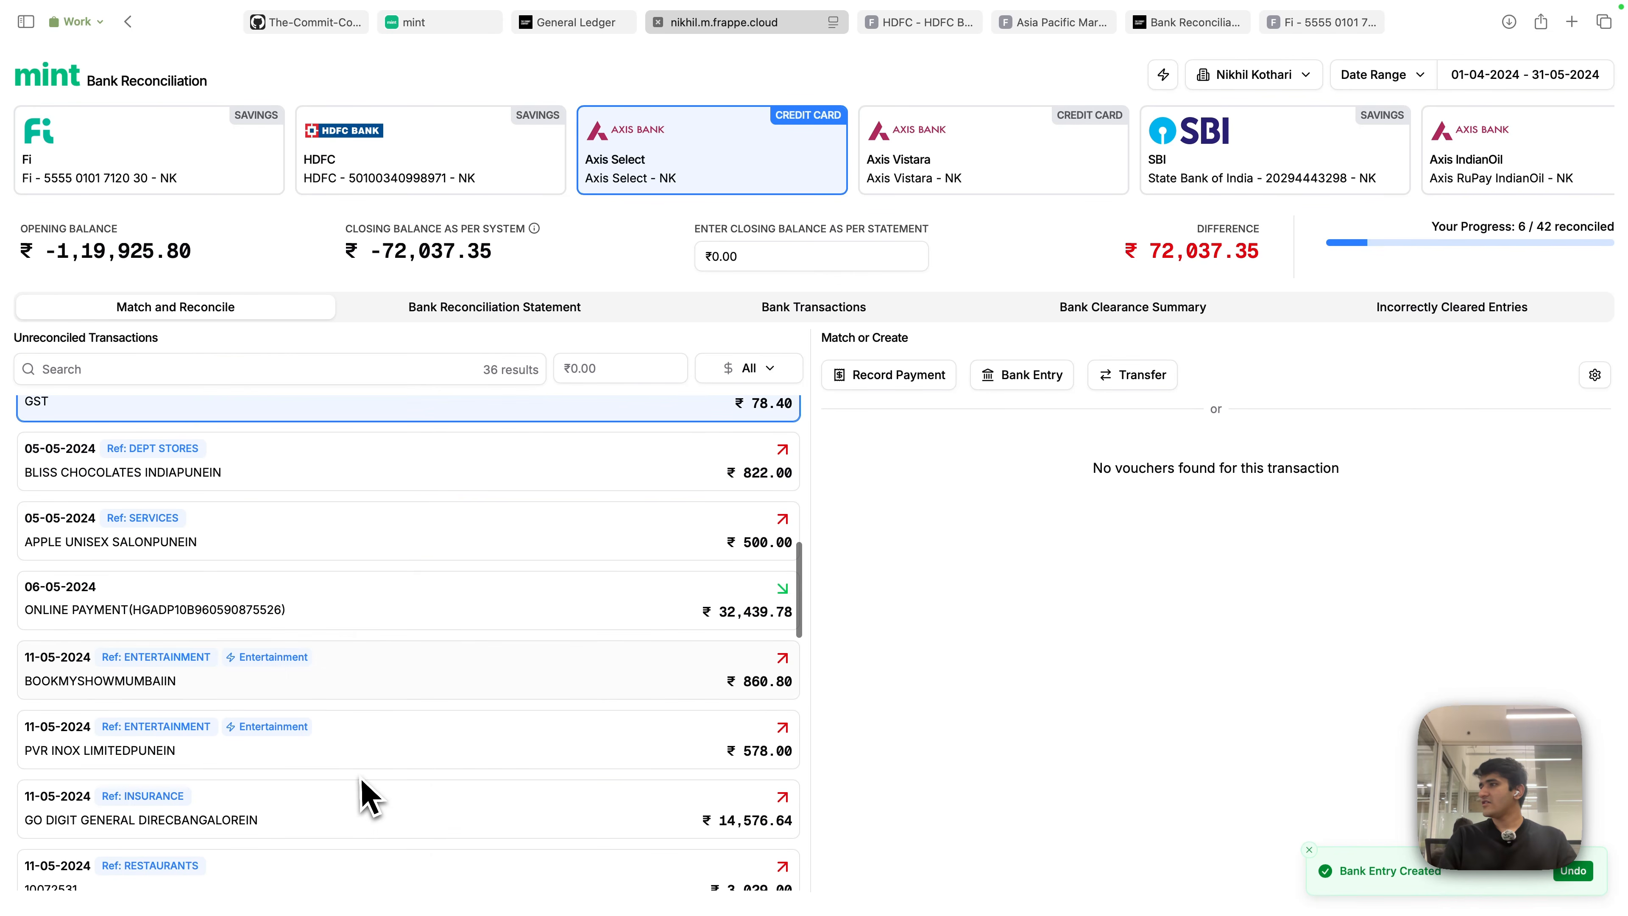
left_click(465, 679)
left_click(1270, 617)
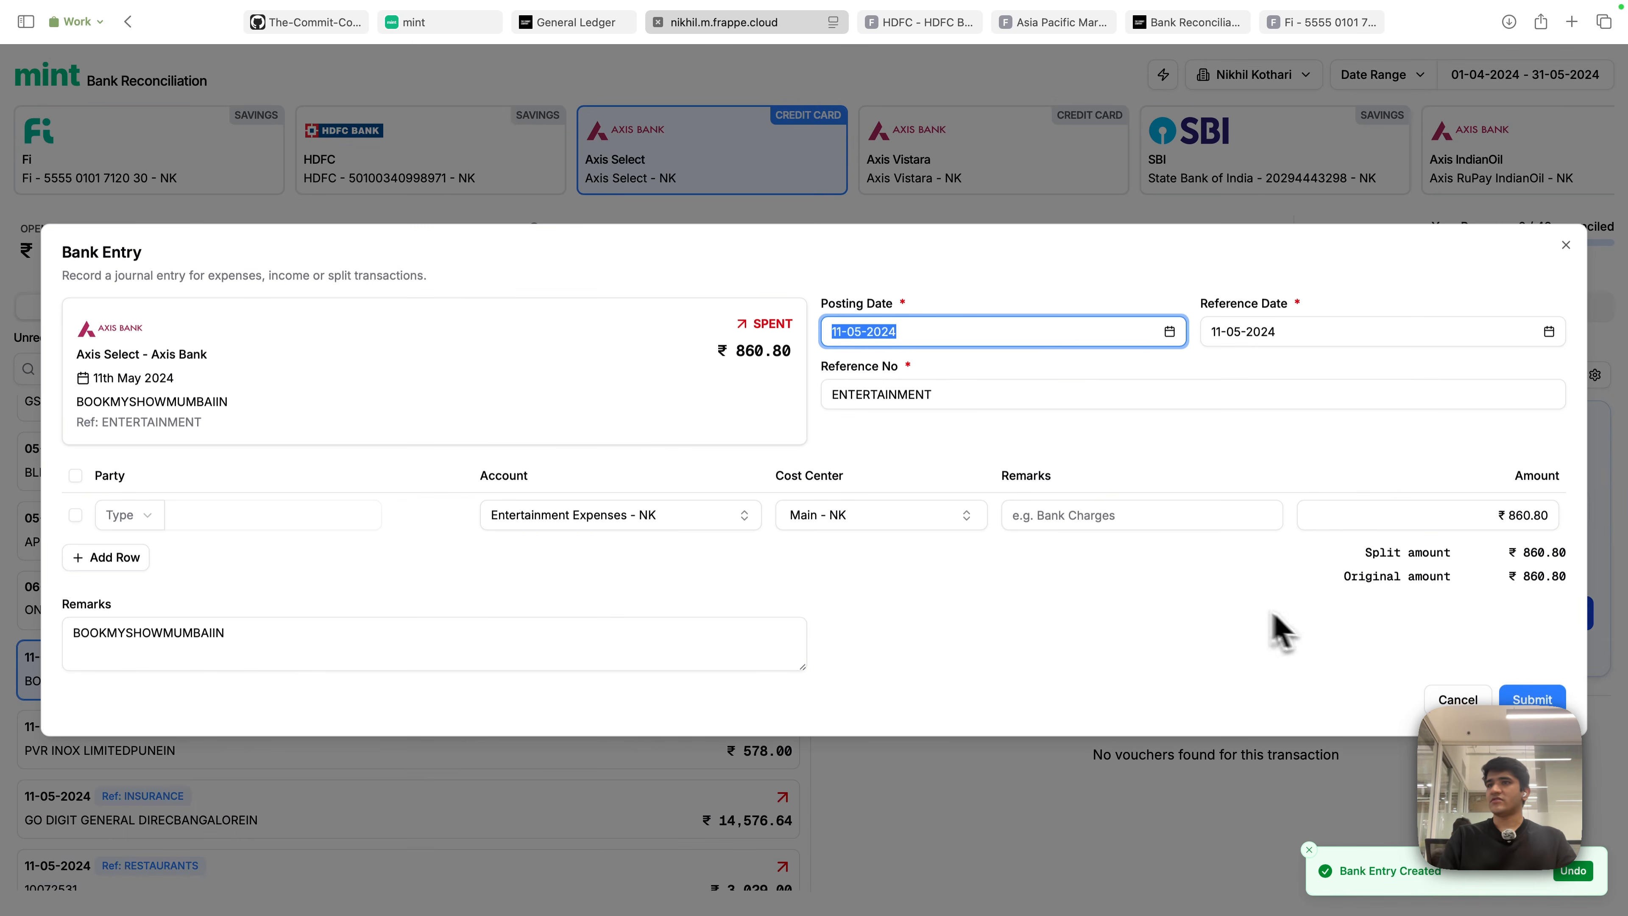
key("super+s")
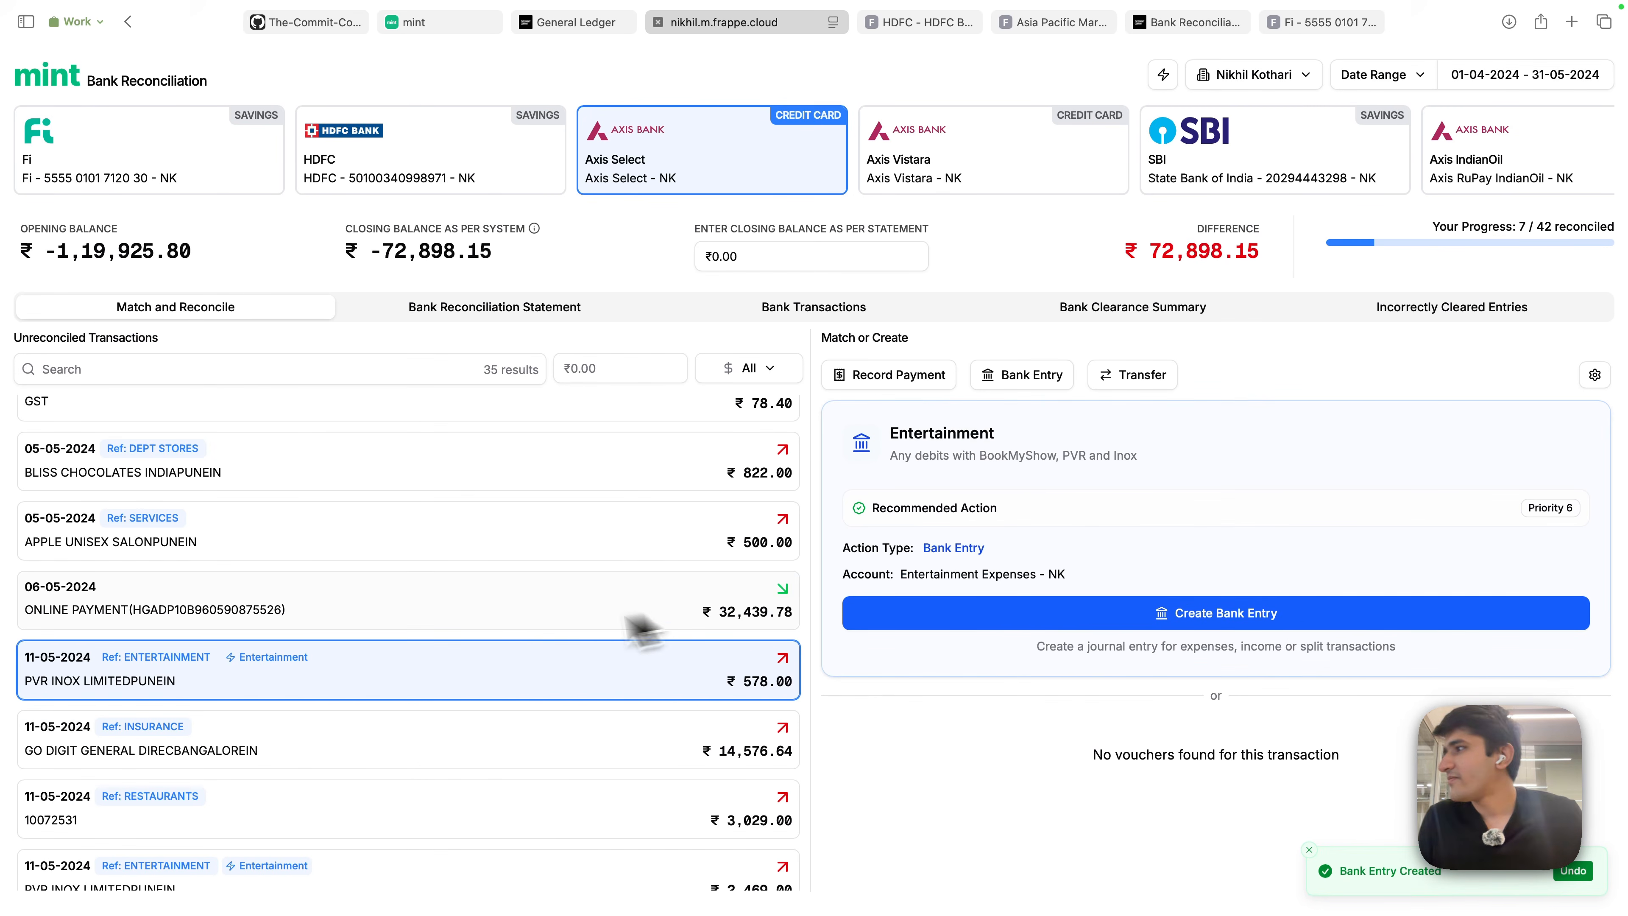
left_click(1140, 615)
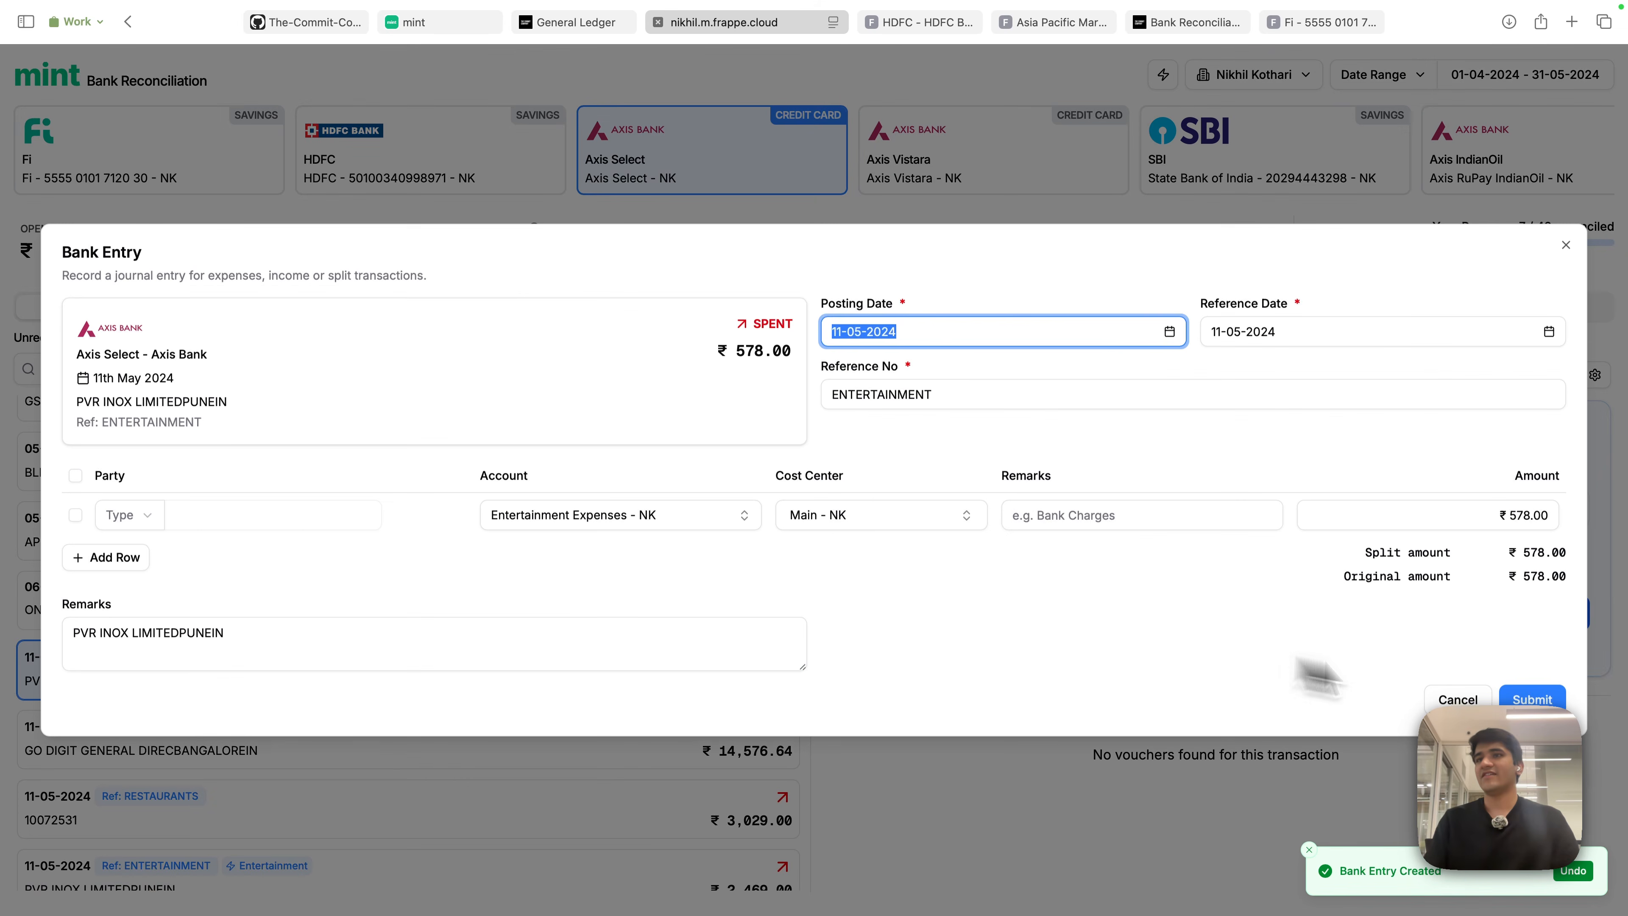
key("super+s")
scroll(487, 667, "down", 5)
scroll(471, 660, "up", 10)
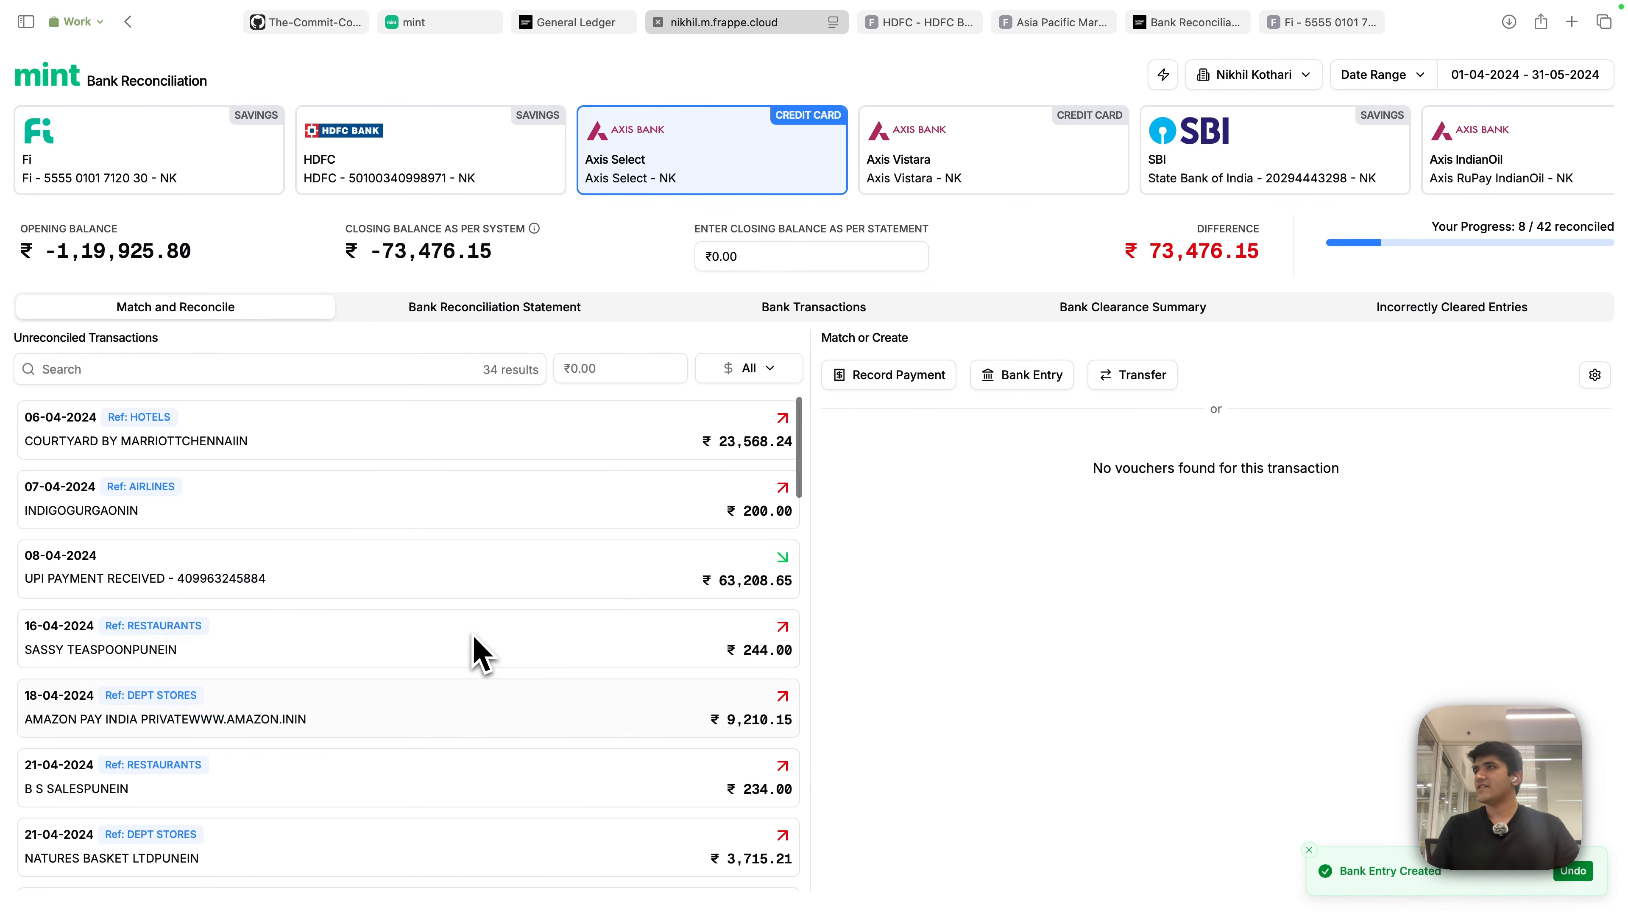